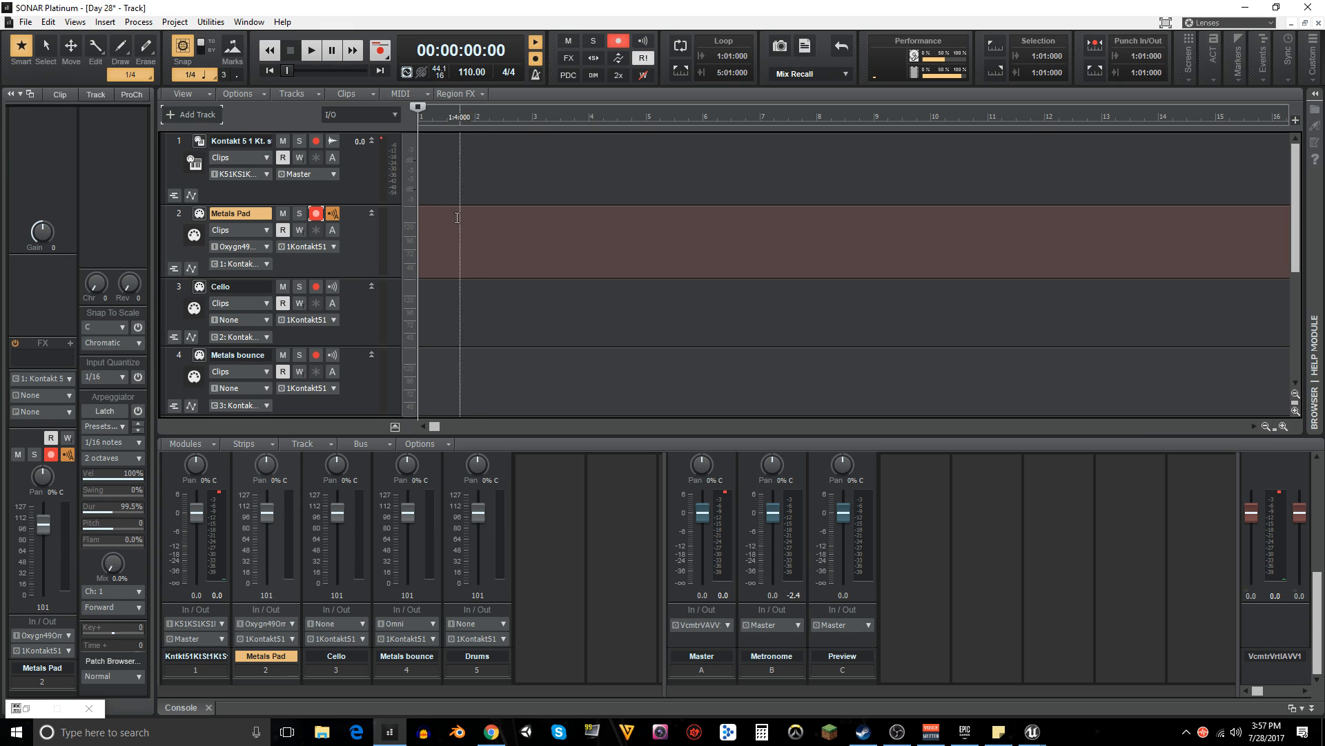
- Apply the project's metronome preferences with the record count-in set in measures and the click enabled for playback and recording
right_click(536, 74)
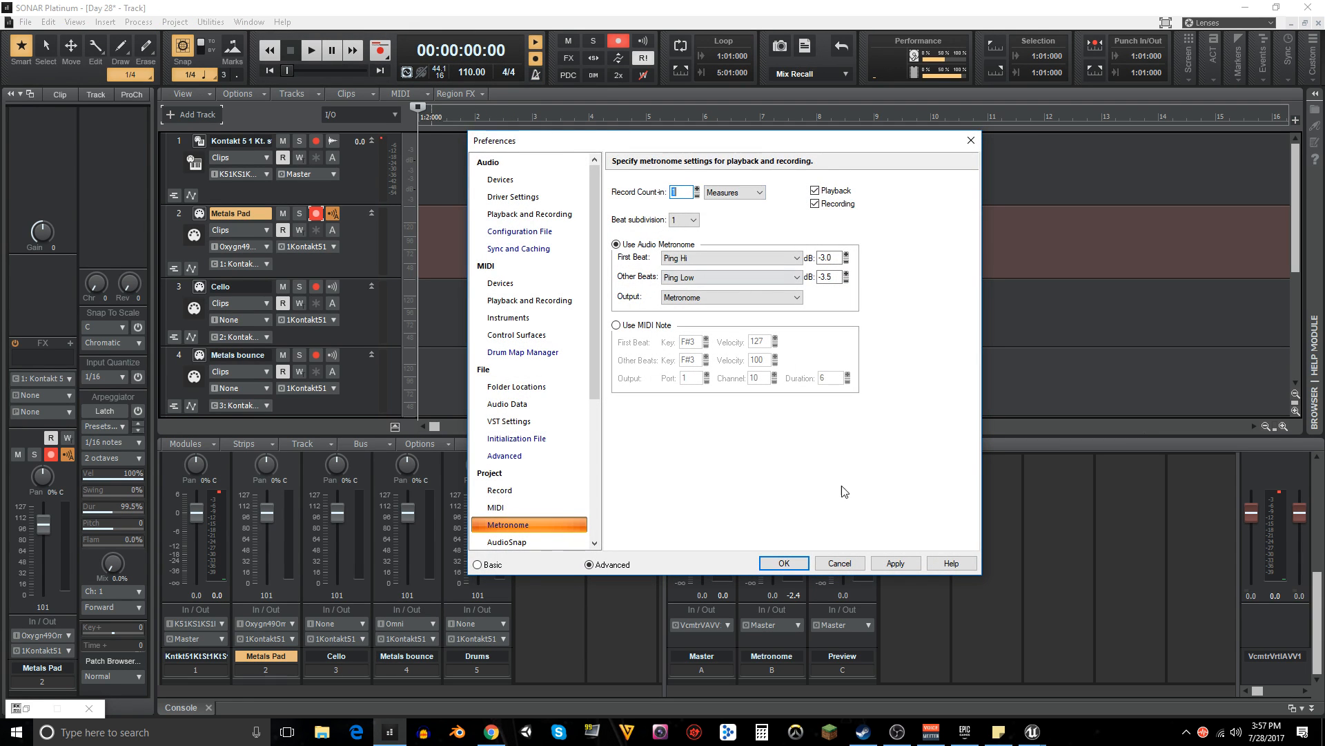
left_click(896, 562)
left_click(780, 563)
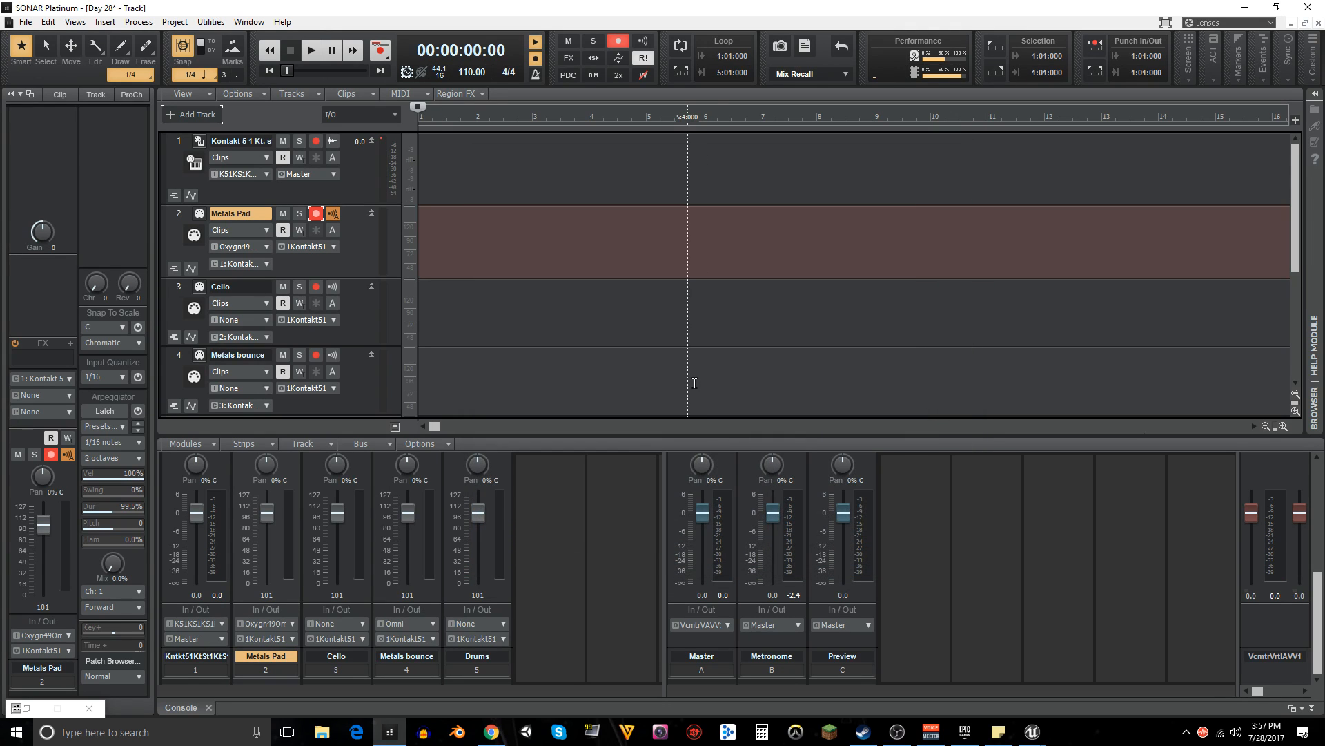
- Record a MIDI take of about eight measures on the Metals Pad track from the start of the project
key("space")
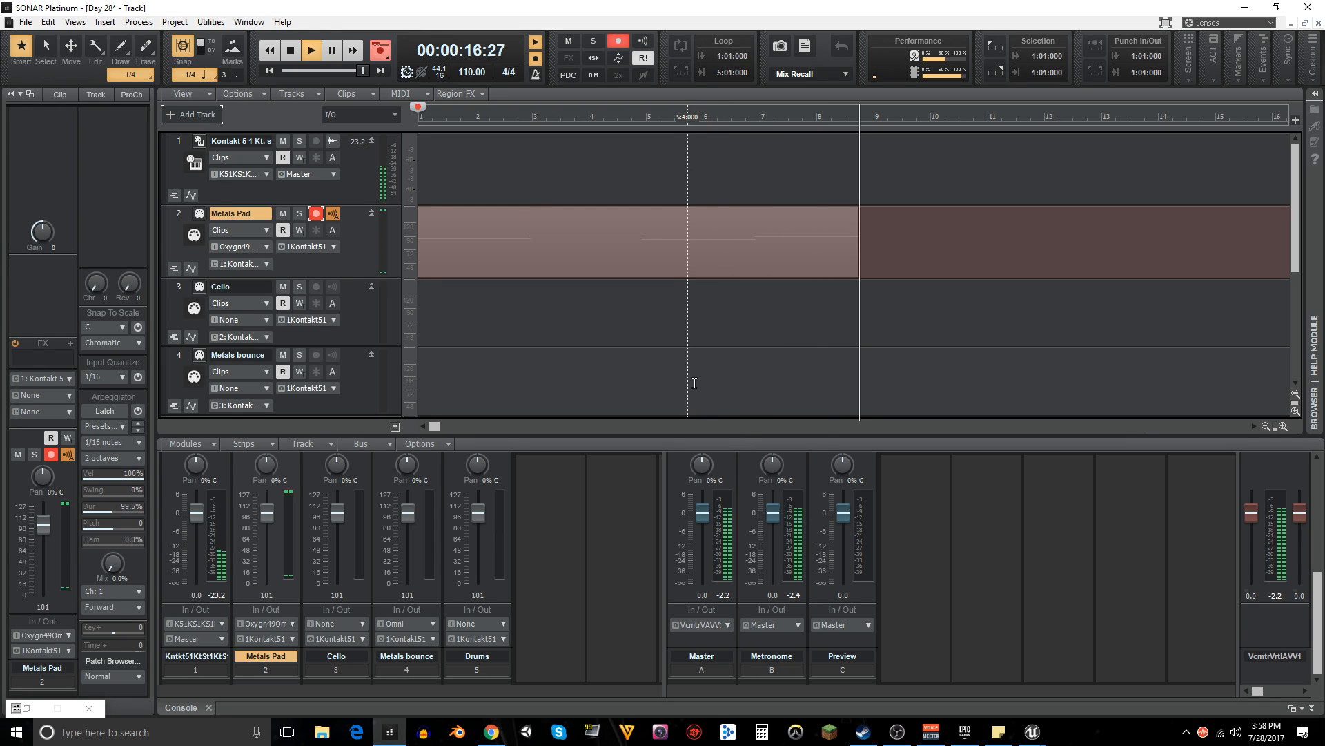
key("space")
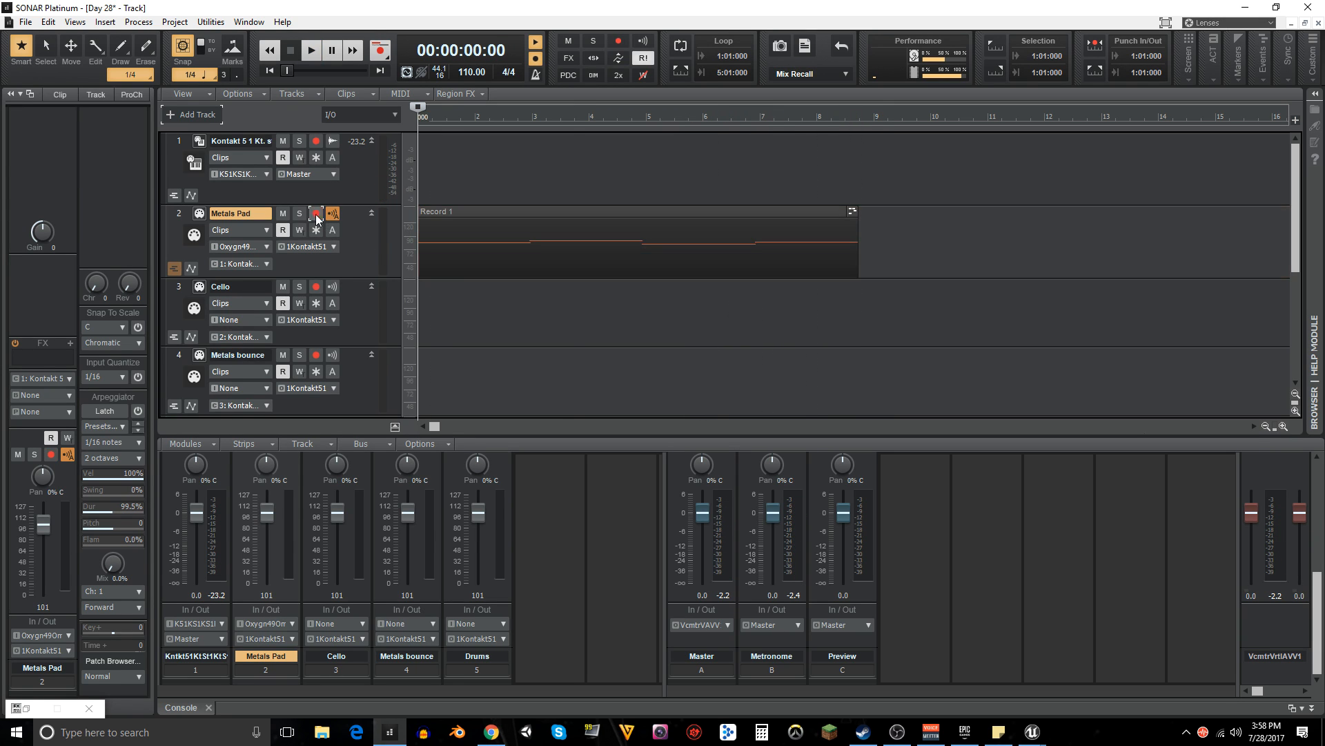
- Arm the Metals bounce track for recording in place of the Metals Pad track
scroll(362, 268, "down", 1)
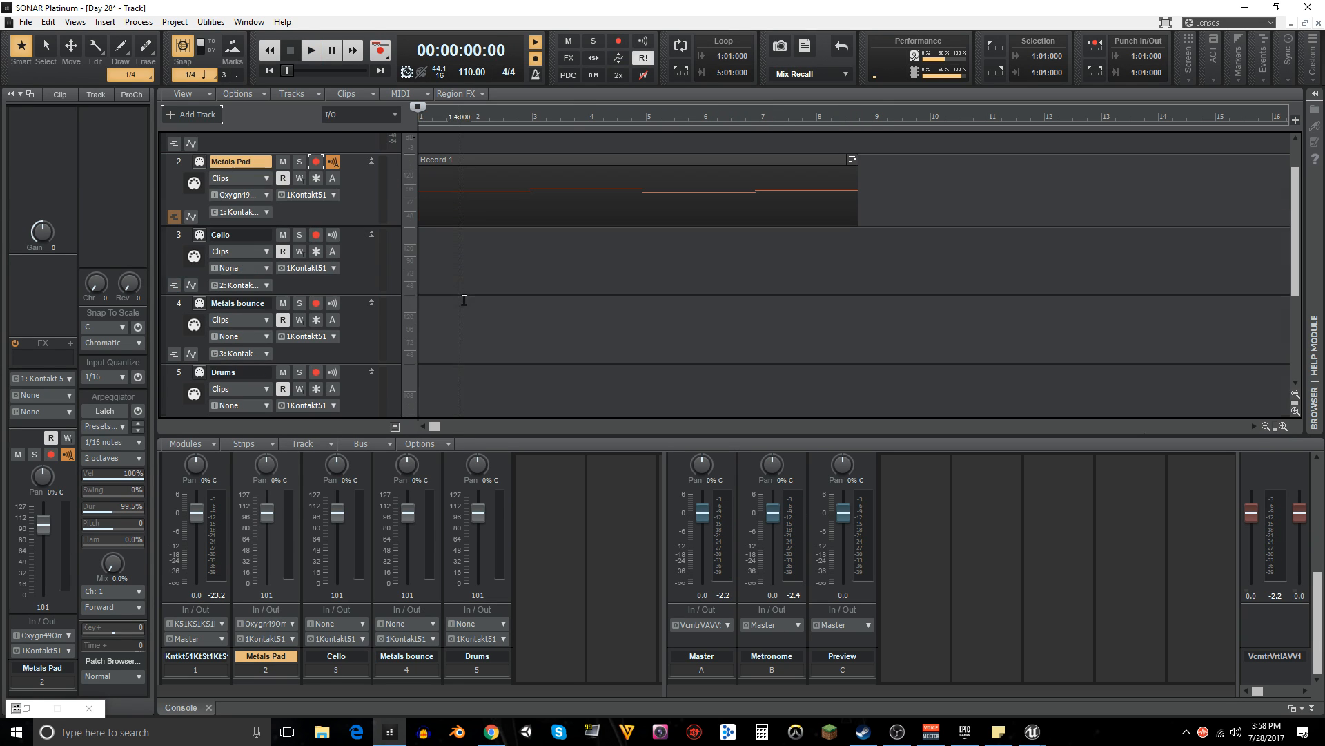
left_click(362, 339)
scroll(362, 339, "down", 1)
left_click(316, 251)
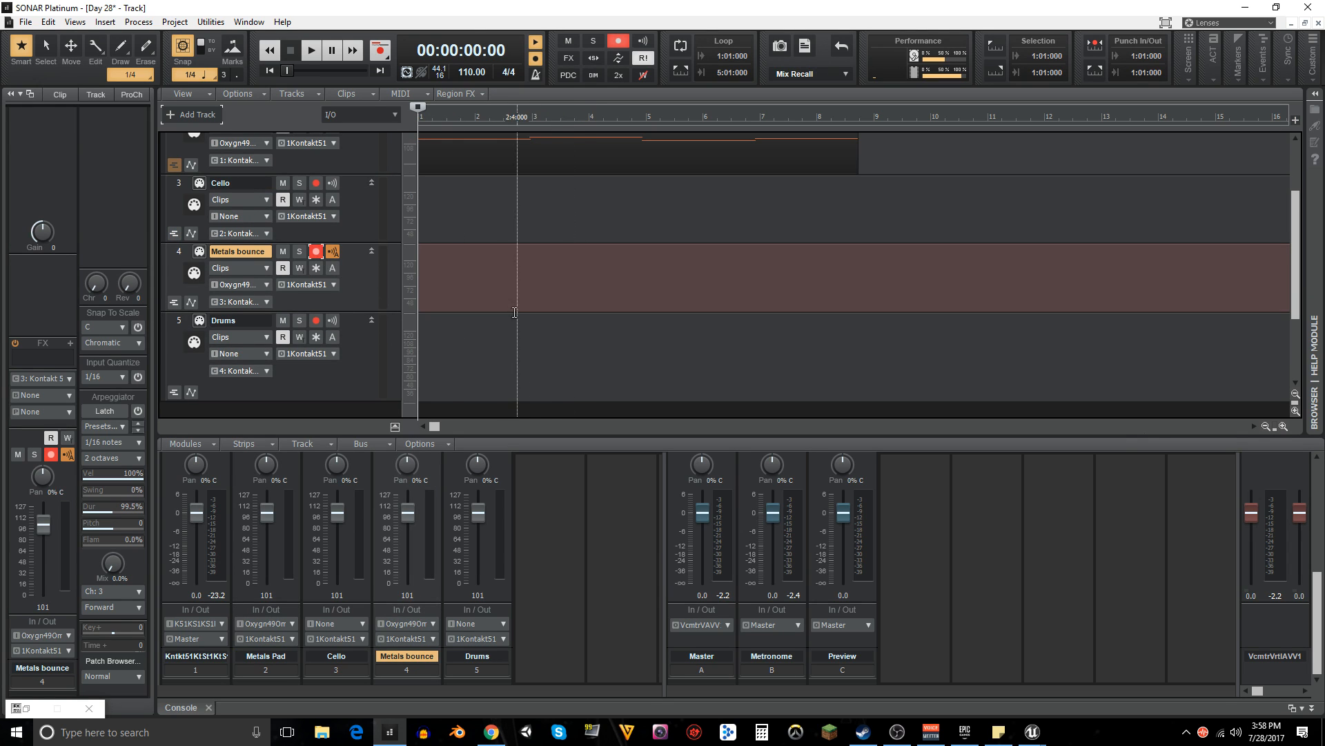
- Try a take on the Metals bounce track from the project start, and delete its recorded clips
scroll(515, 312, "up", 1)
key("r")
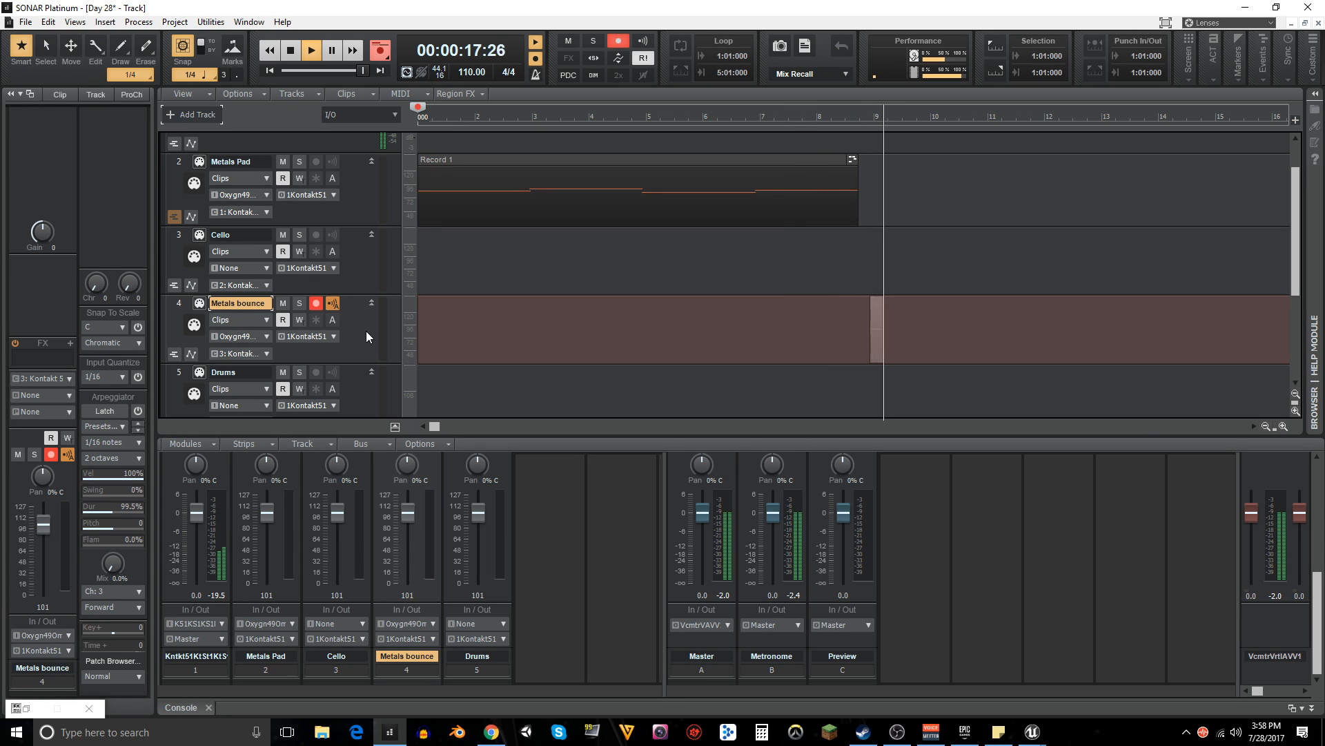
key("space")
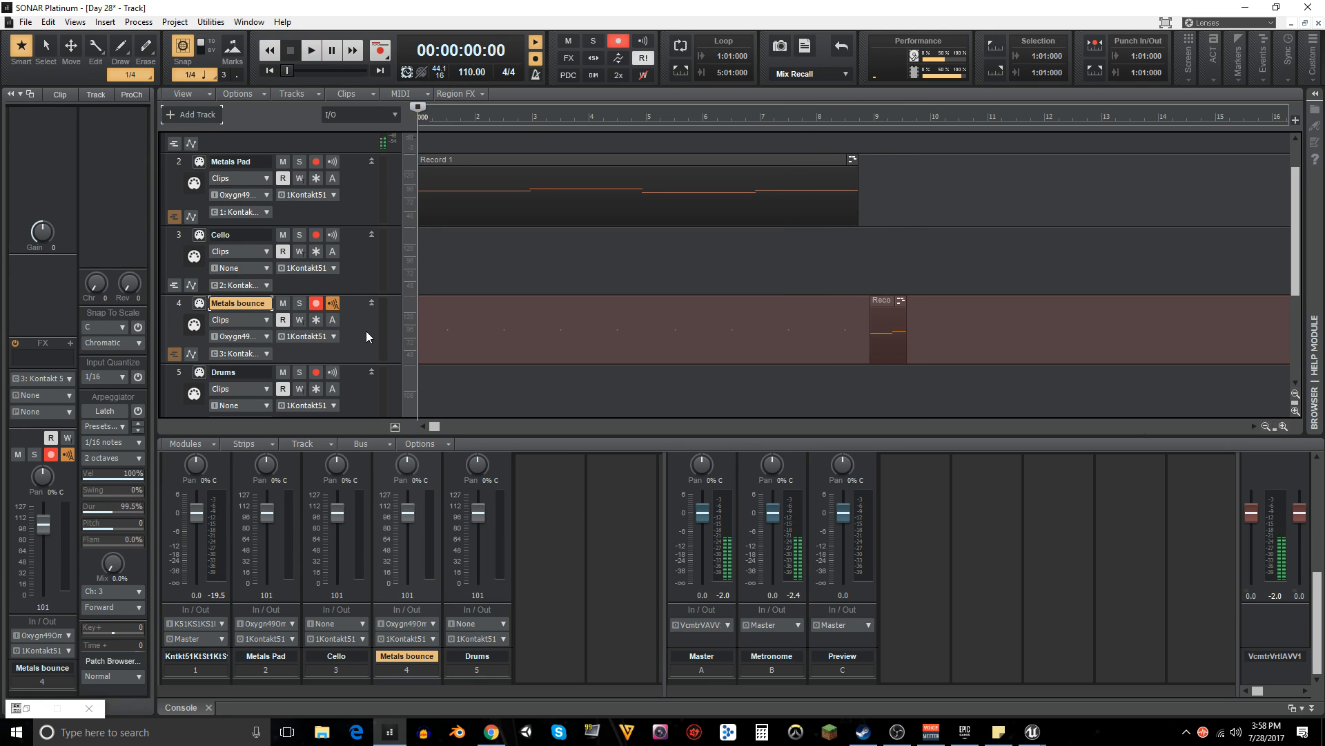
left_click_drag(973, 350, 827, 358)
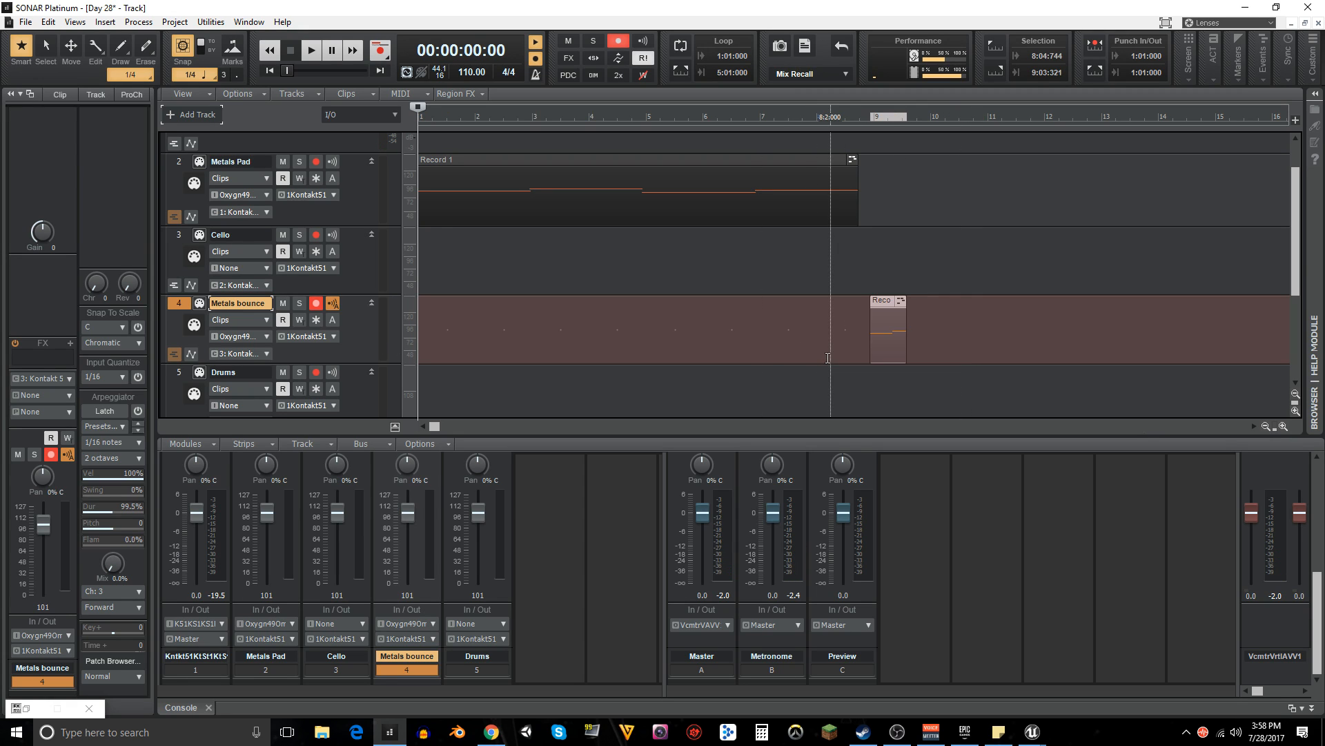
key("Delete")
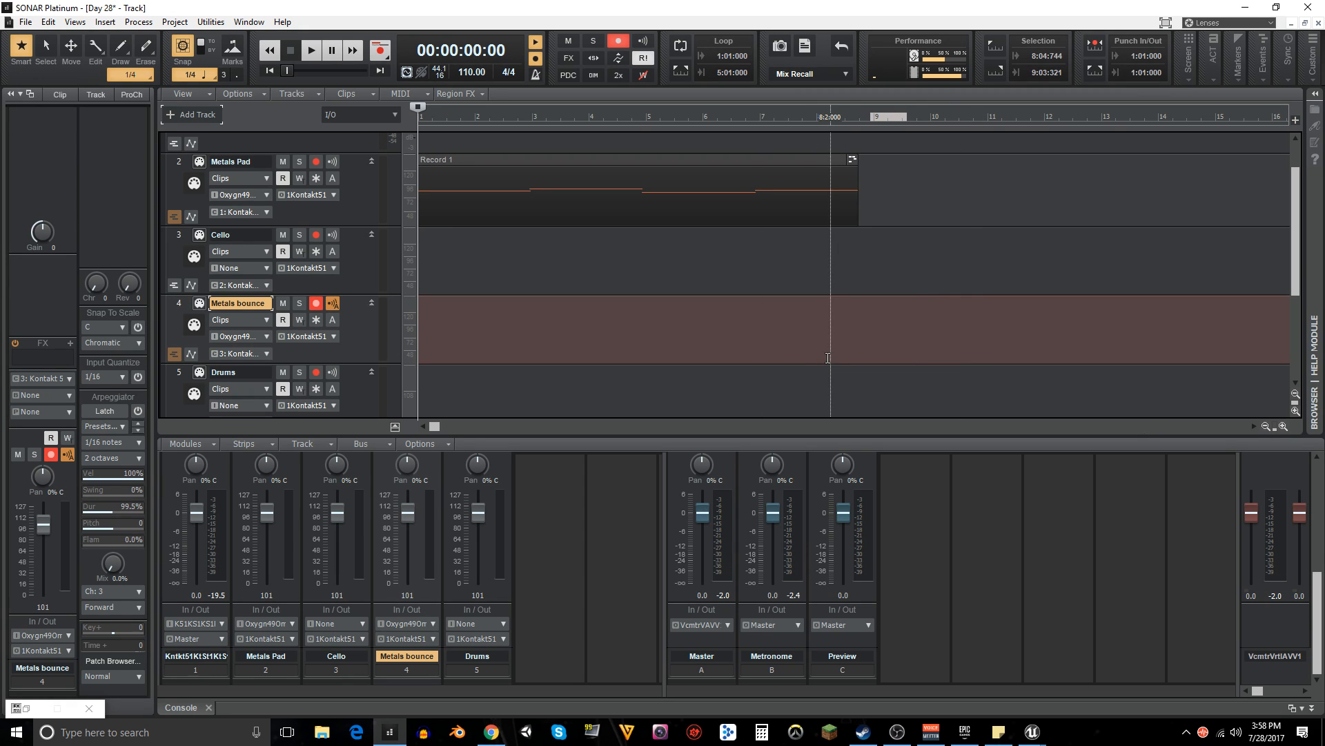
- Move the playhead to the start of measure 9
left_click(871, 340)
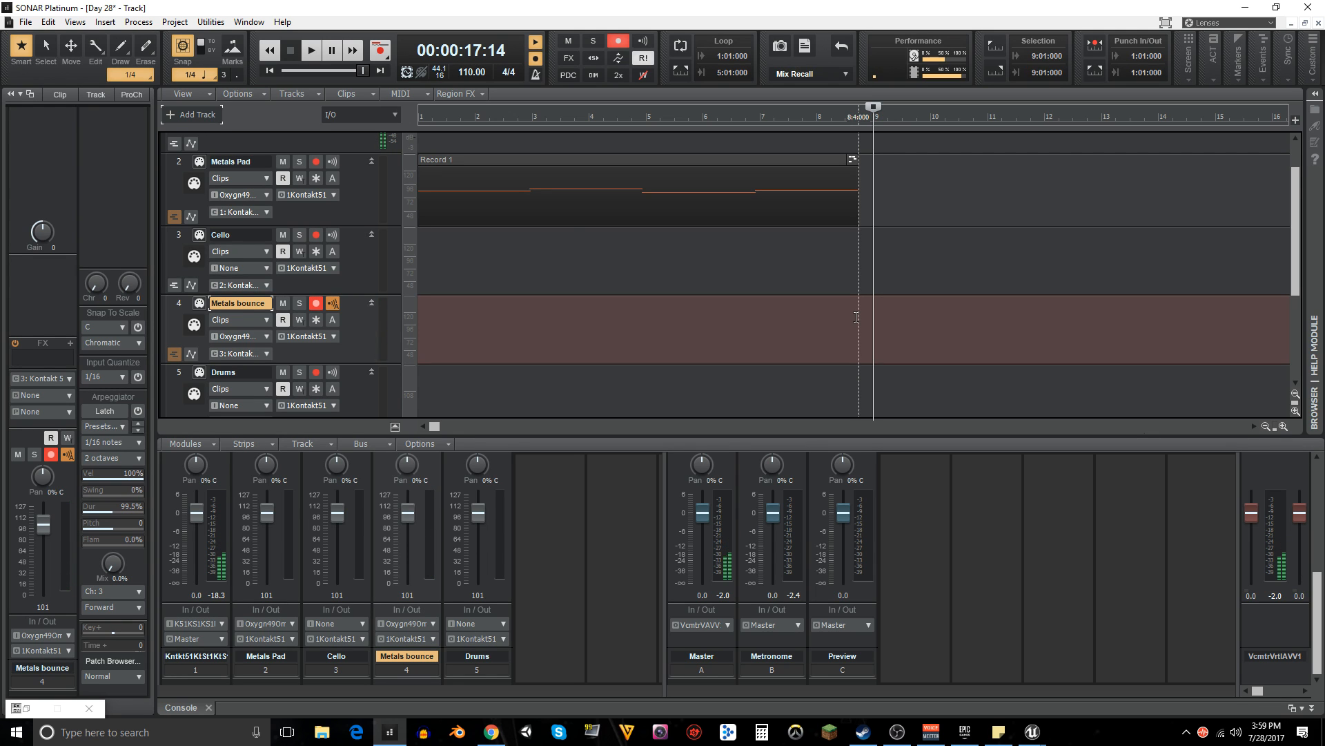
scroll(563, 324, "up", 1)
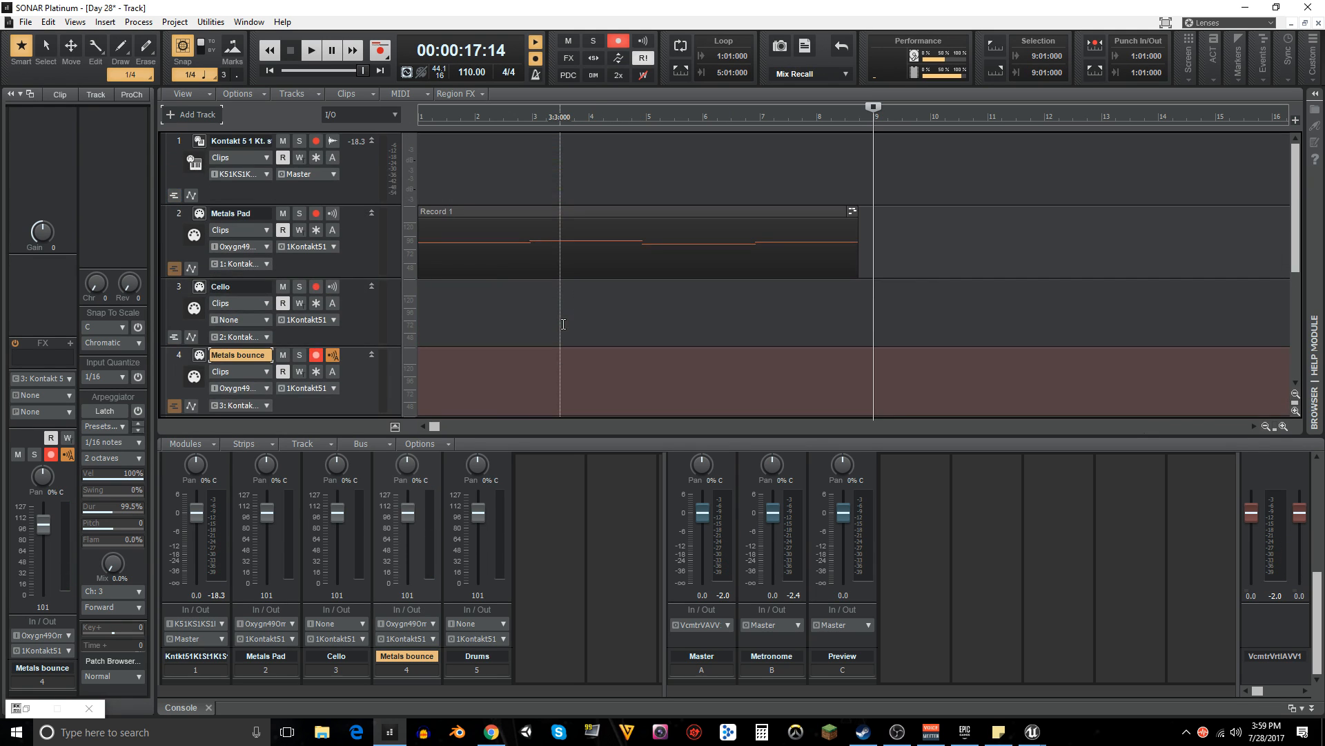
scroll(563, 323, "down", 1)
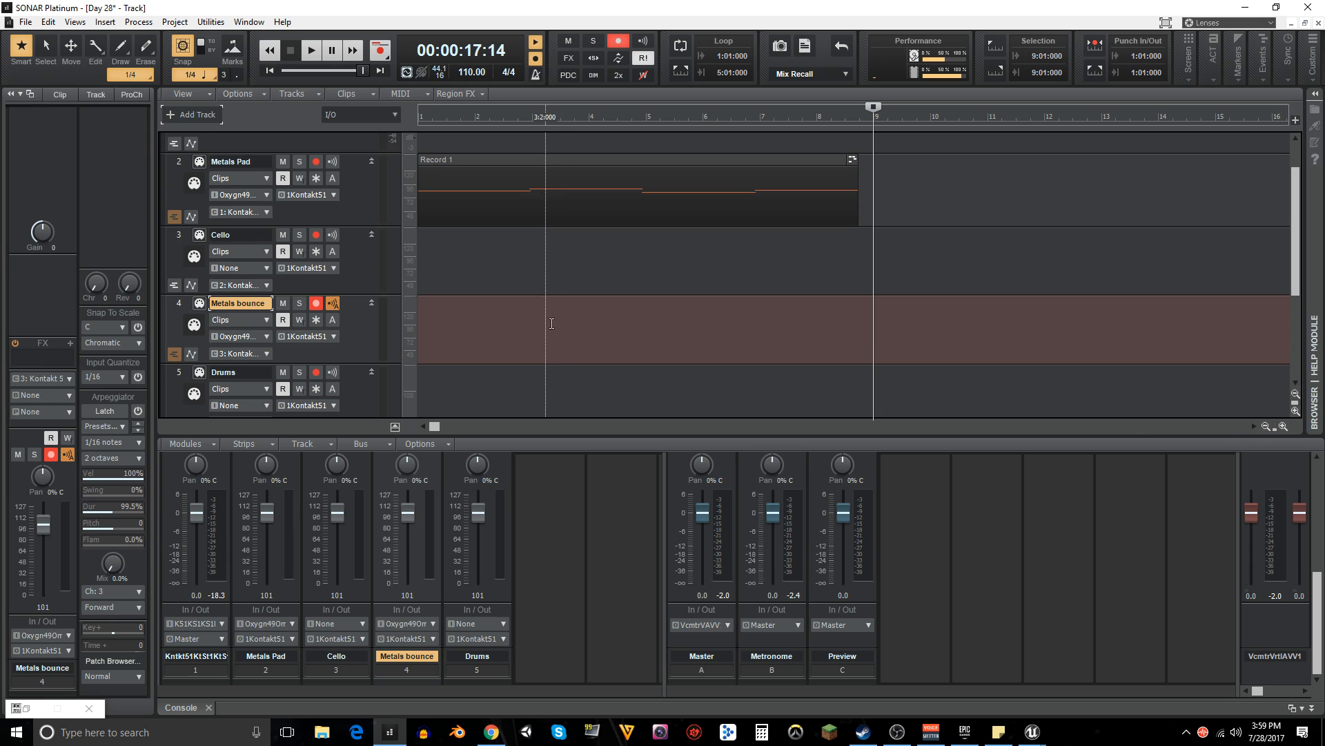
- Open the Kontakt instrument of the Metals bounce track and bring up the Chromium Crystals patch in the rack
left_click(200, 307)
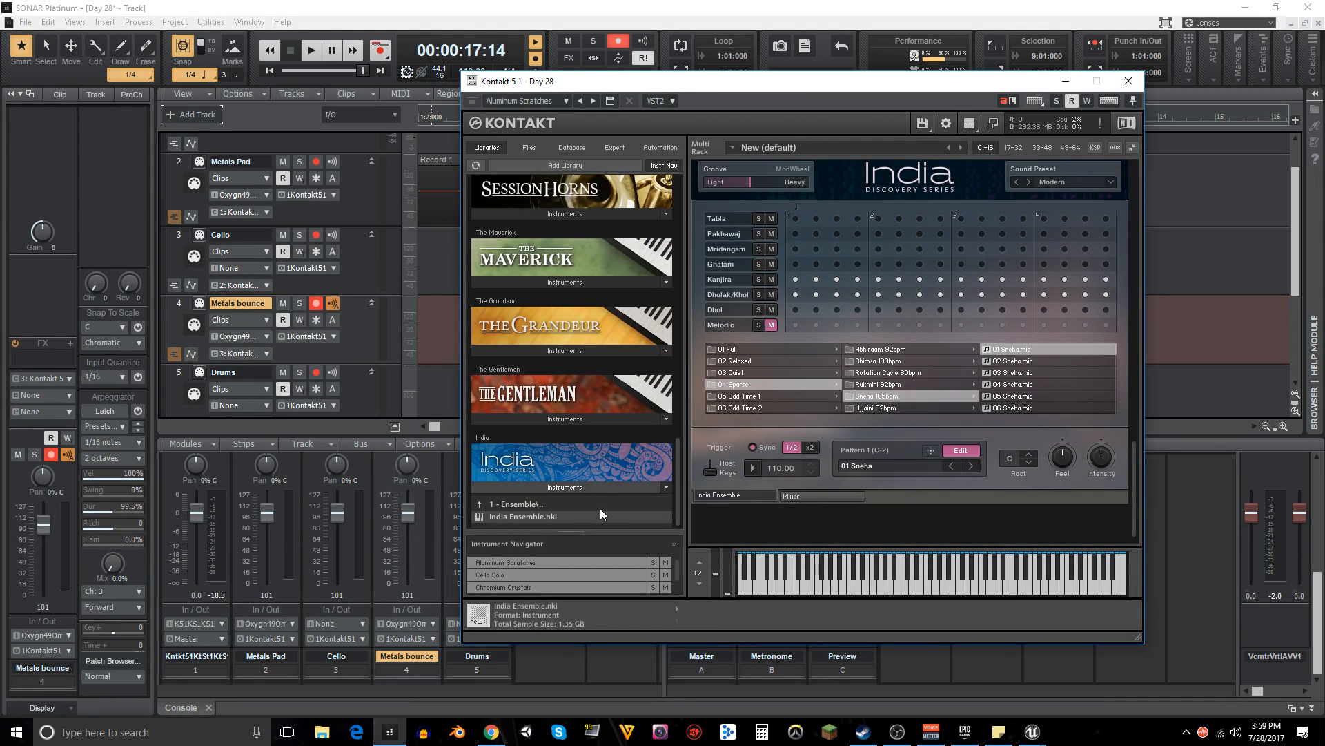
left_click(567, 487)
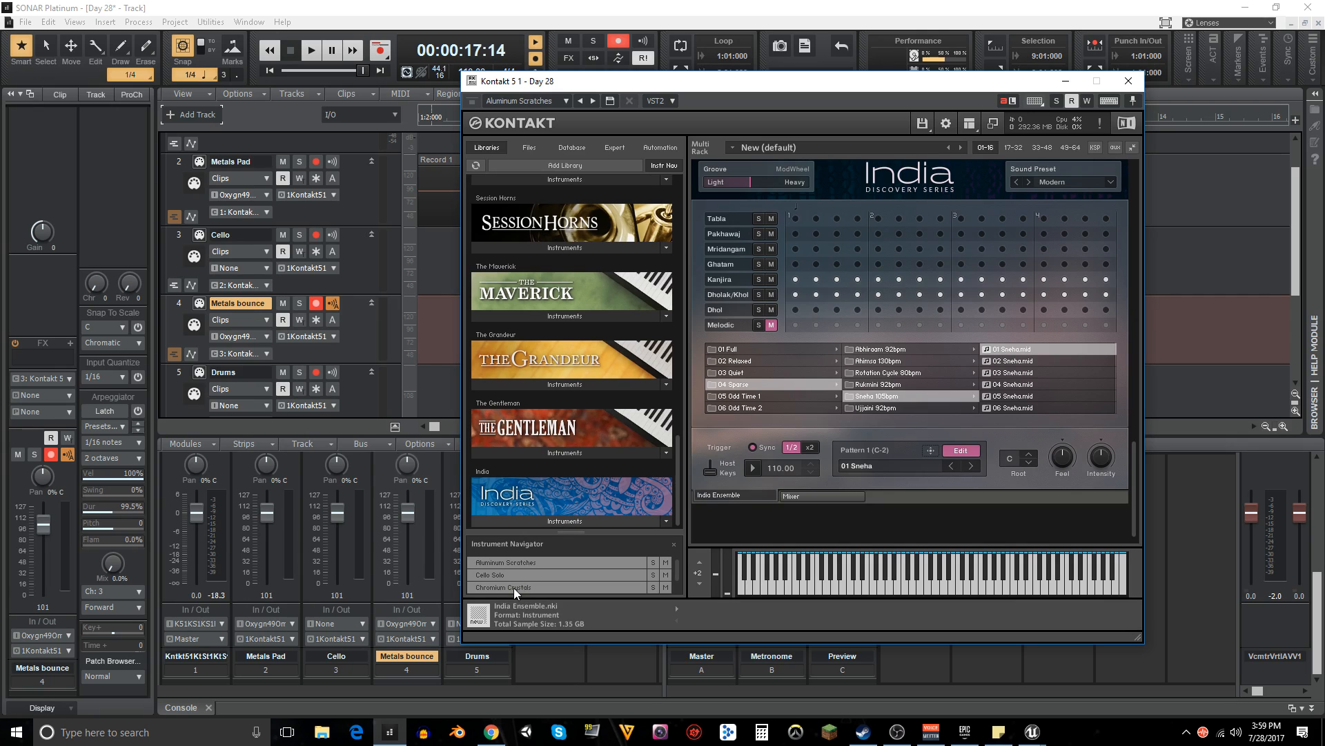
left_click(514, 587)
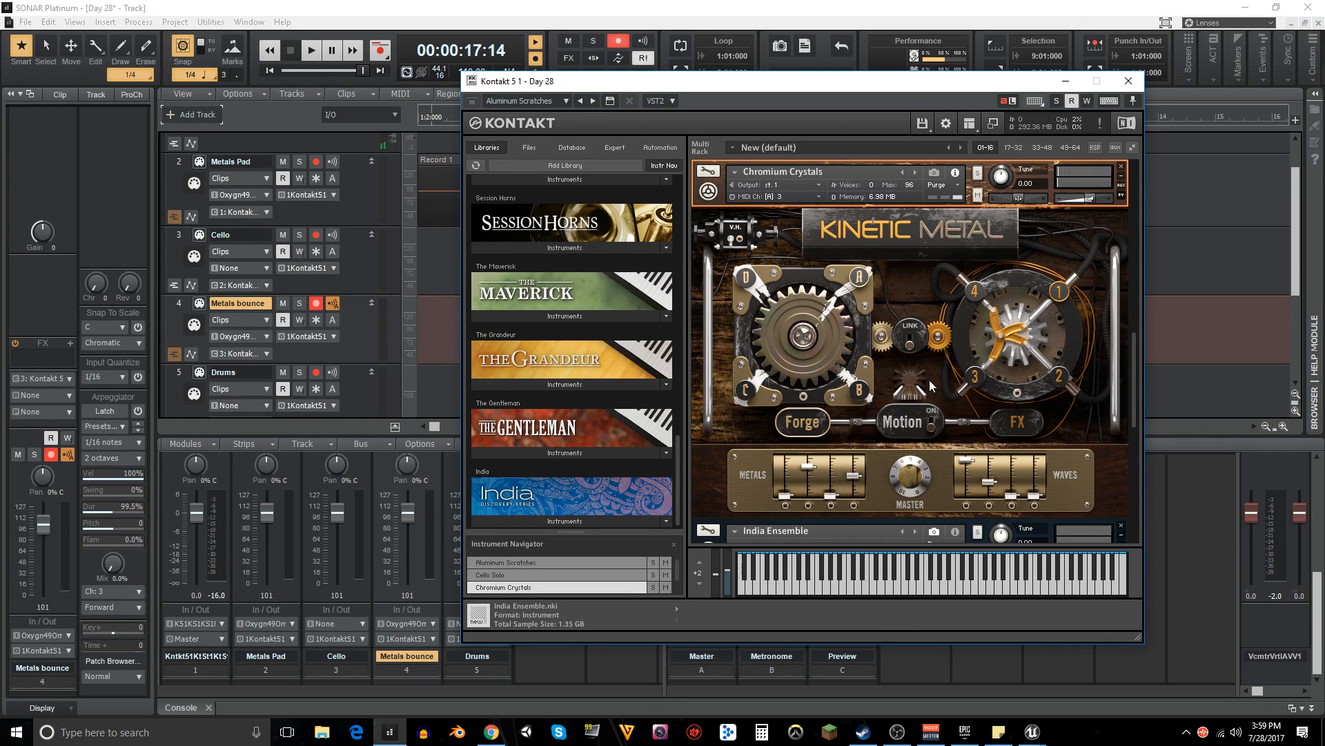
- Audition the neighbouring Kinetic Metal patches Calligraphy Mechanics, Copper Membranes and Crash Harmonics in place of Chromium Crystals
left_click(902, 173)
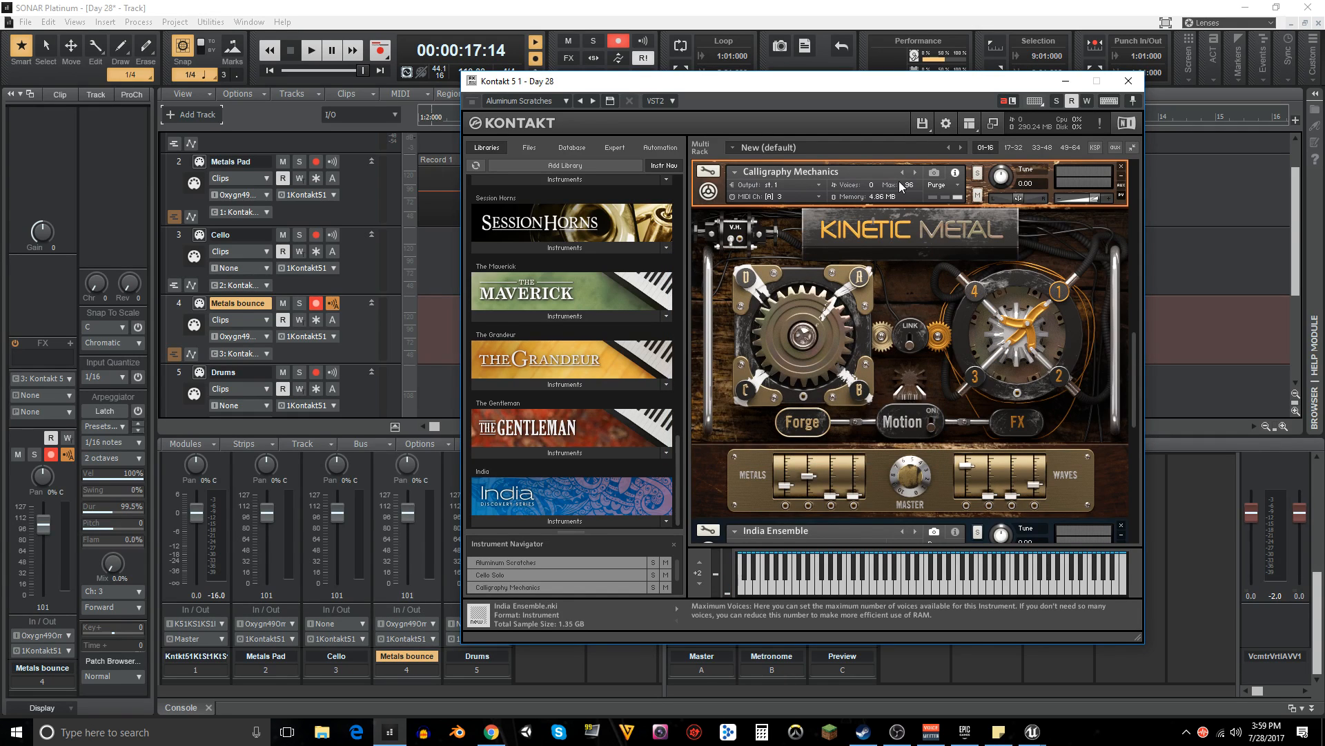
left_click(914, 173)
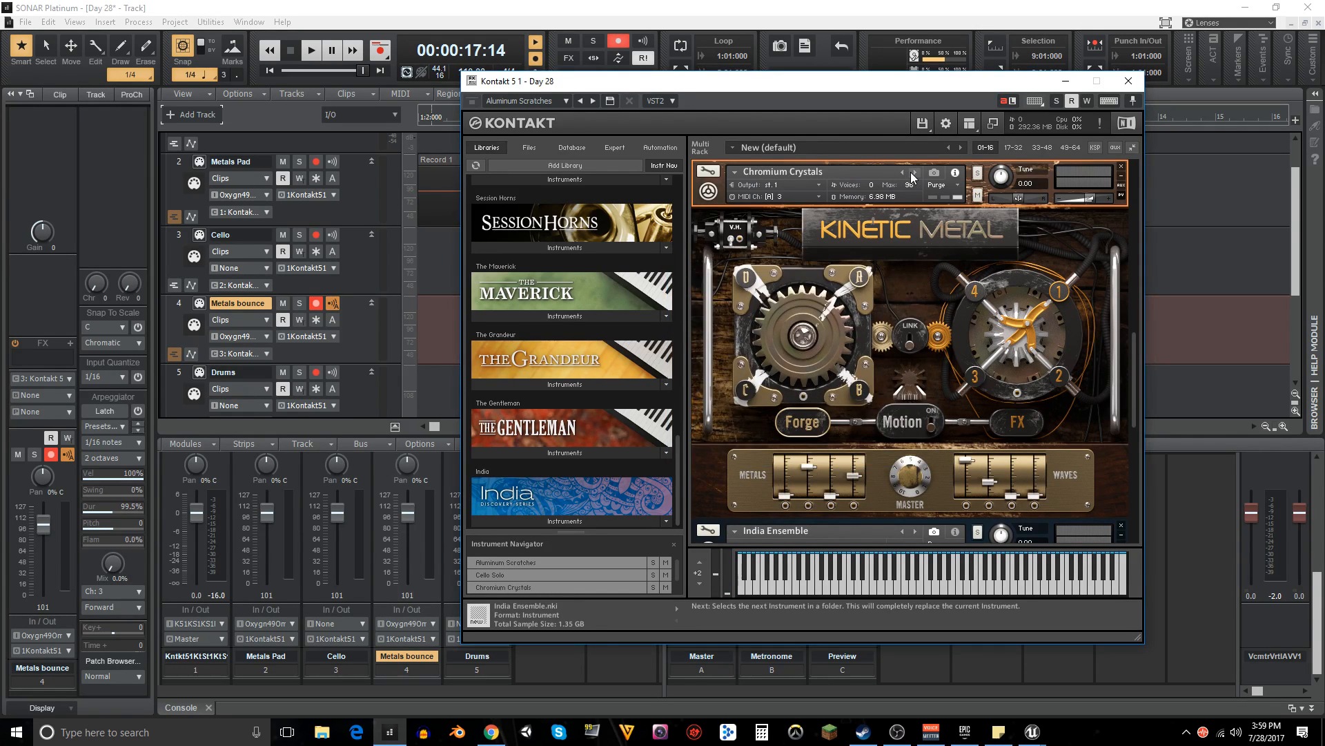
left_click(914, 172)
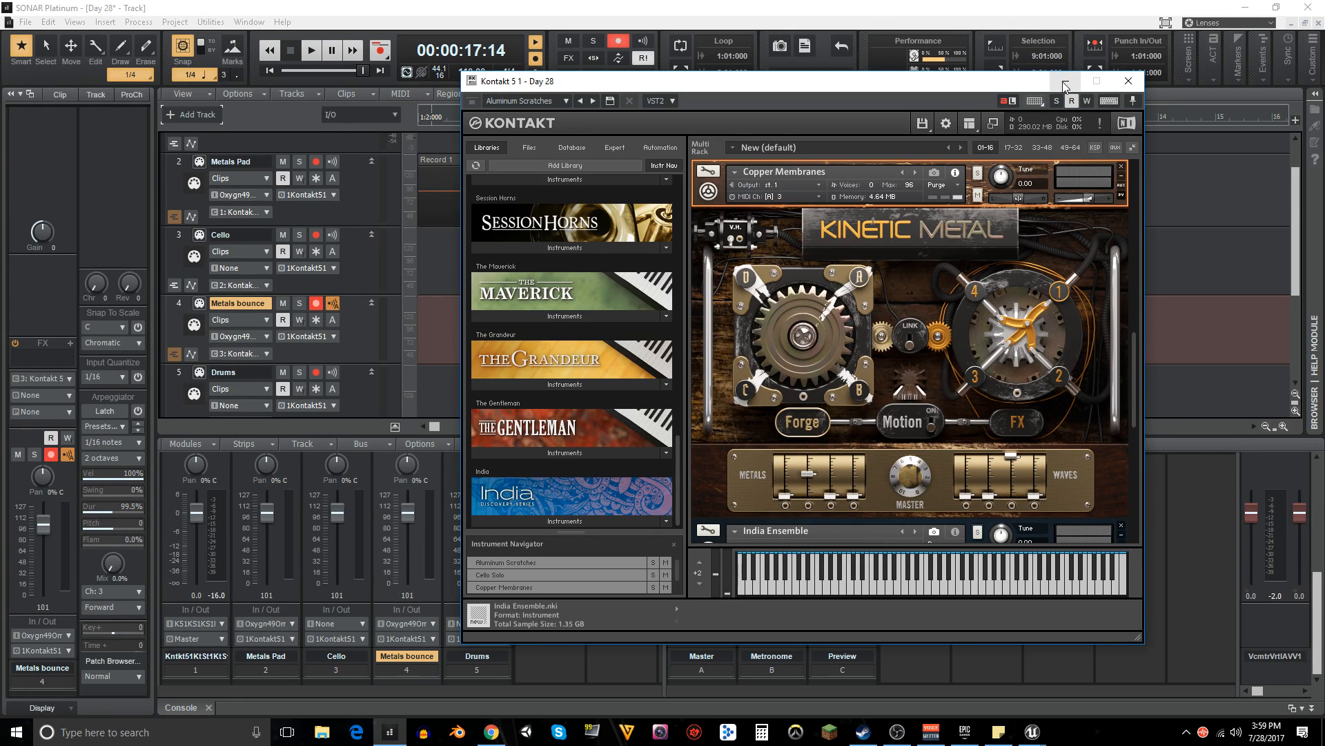
left_click_drag(914, 83, 871, 111)
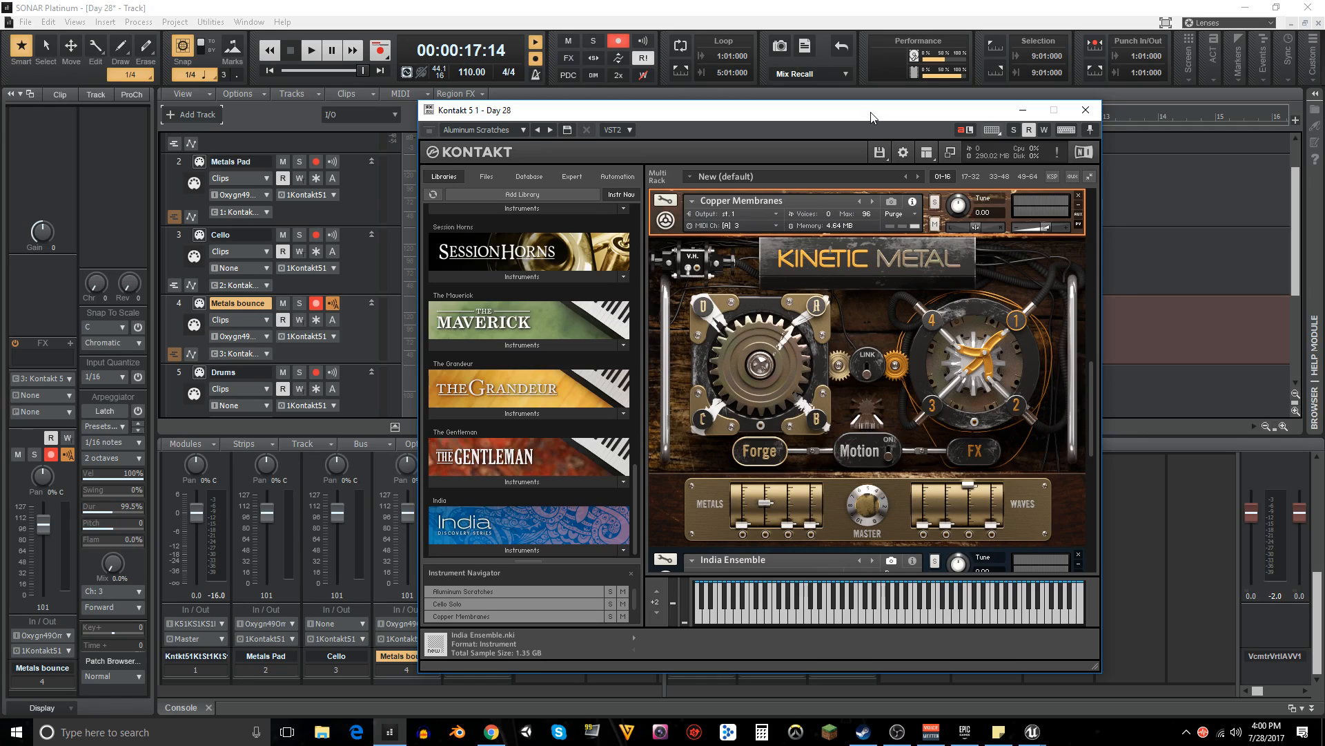
mouse_move(1030, 736)
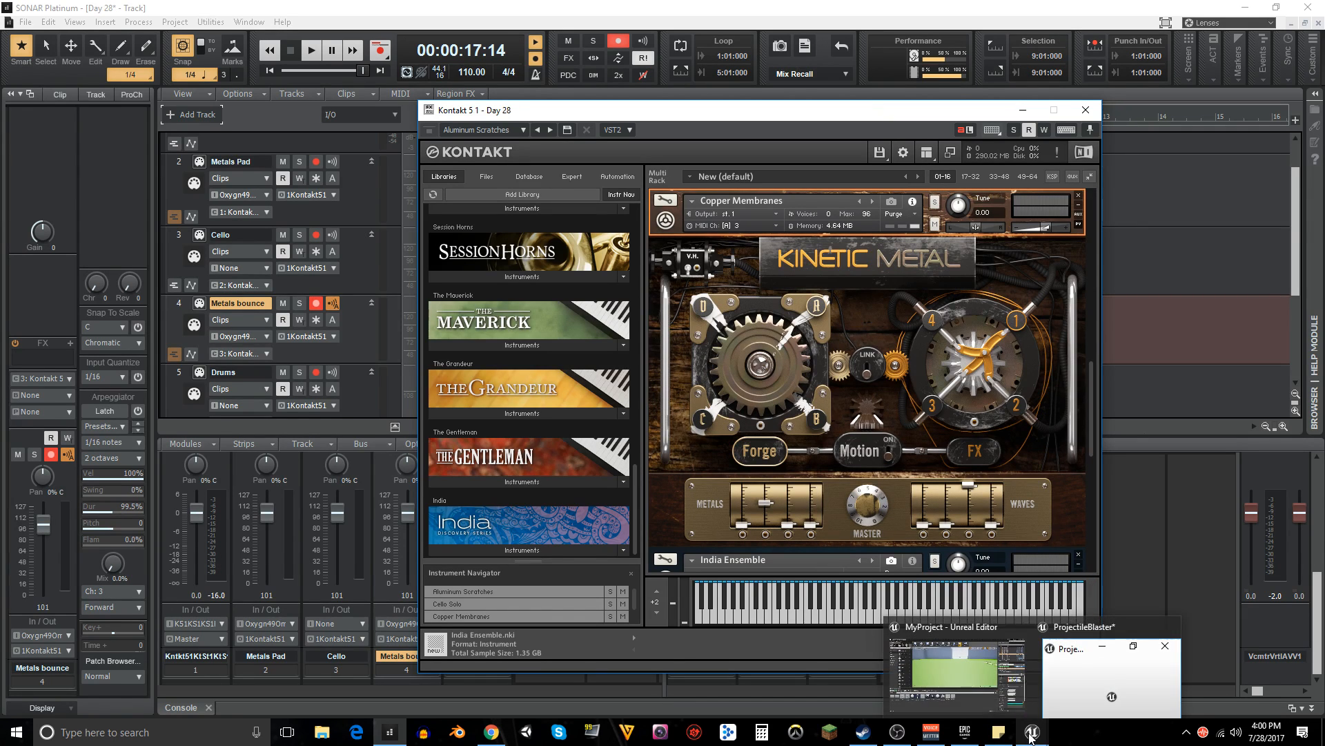
mouse_move(1118, 666)
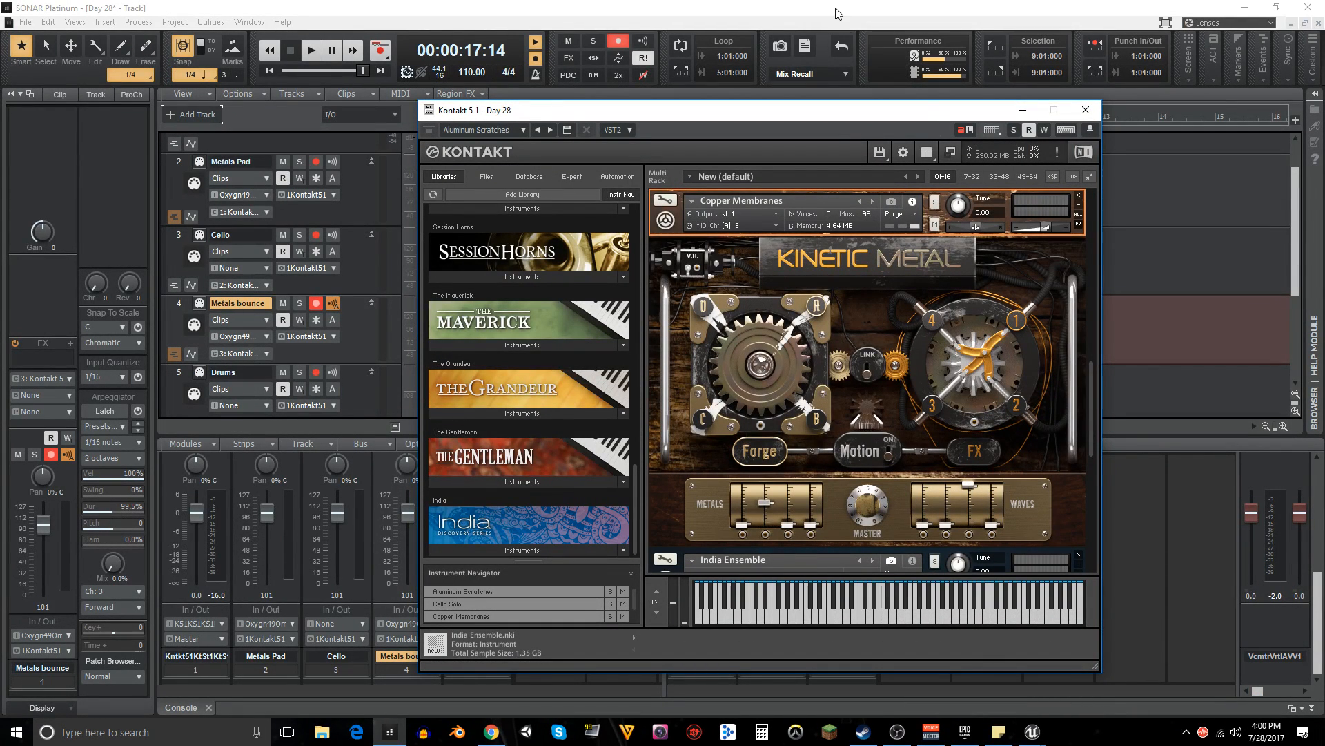
left_click_drag(883, 116, 881, 72)
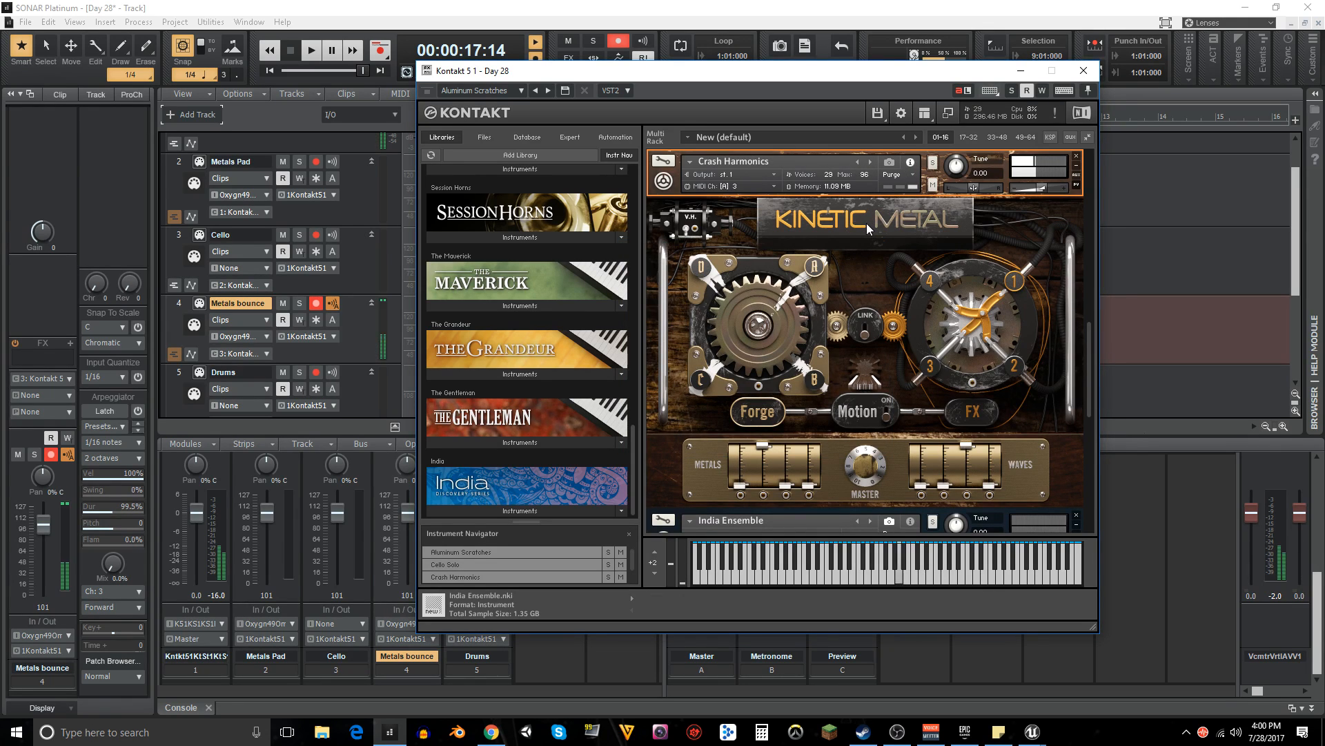
- Go back through the Kinetic Metal patches to Calligraphy Mechanics and reload Chromium Crystals
left_click(859, 163)
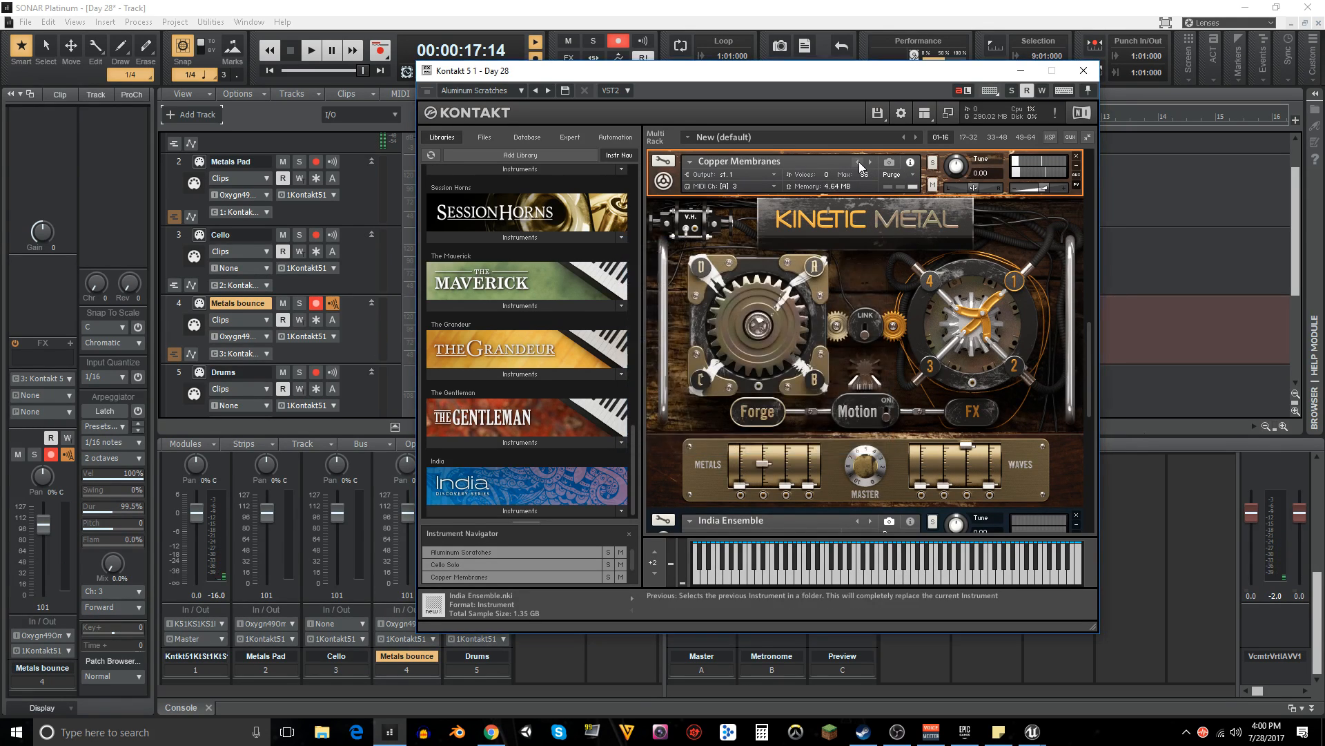
left_click(860, 164)
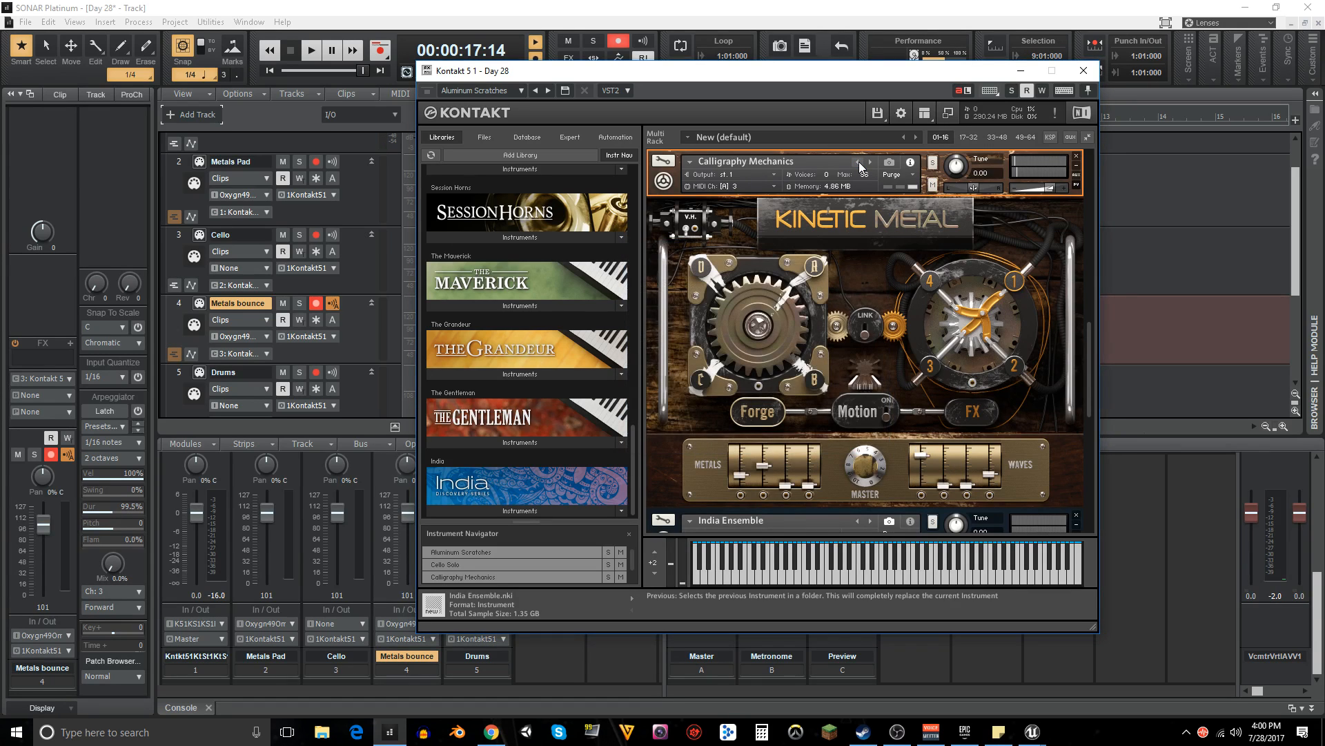
left_click(870, 165)
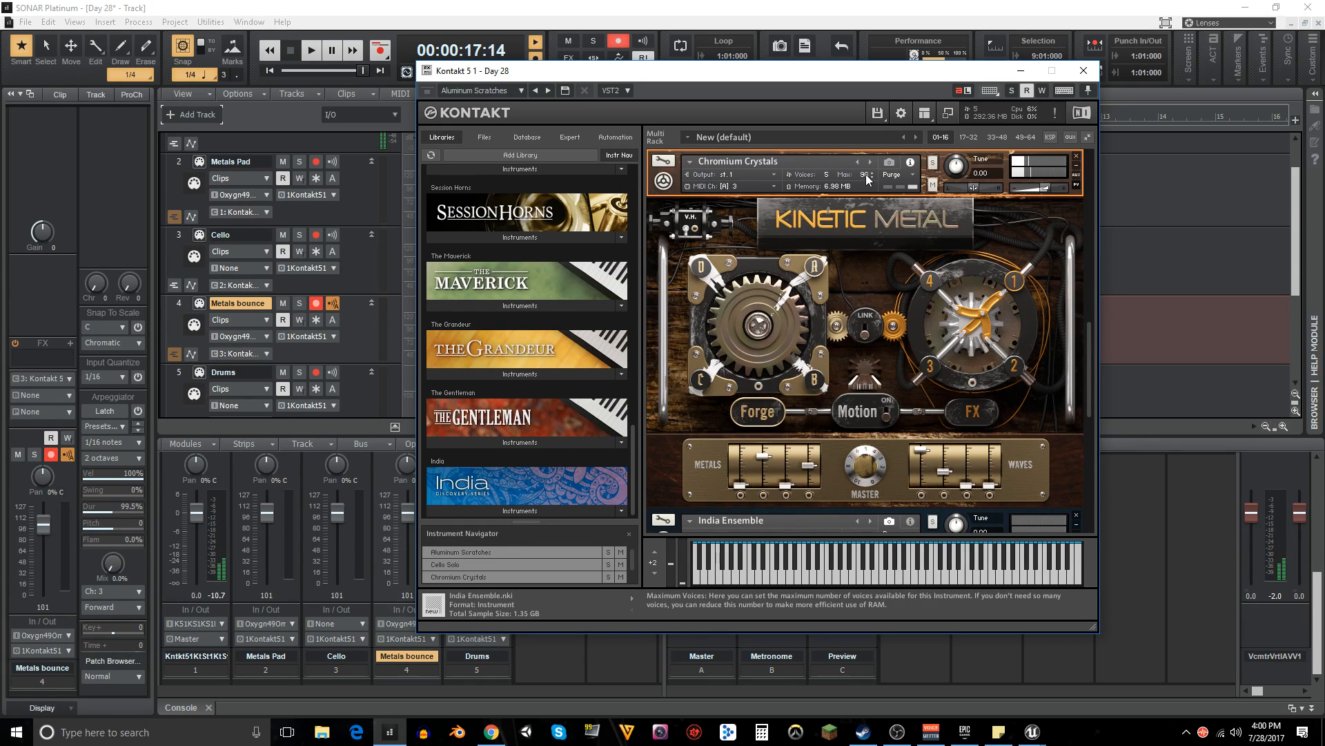
- Move the Kontakt window aside and try recording on the Metals bounce track from measure 9
left_click_drag(826, 74, 984, 104)
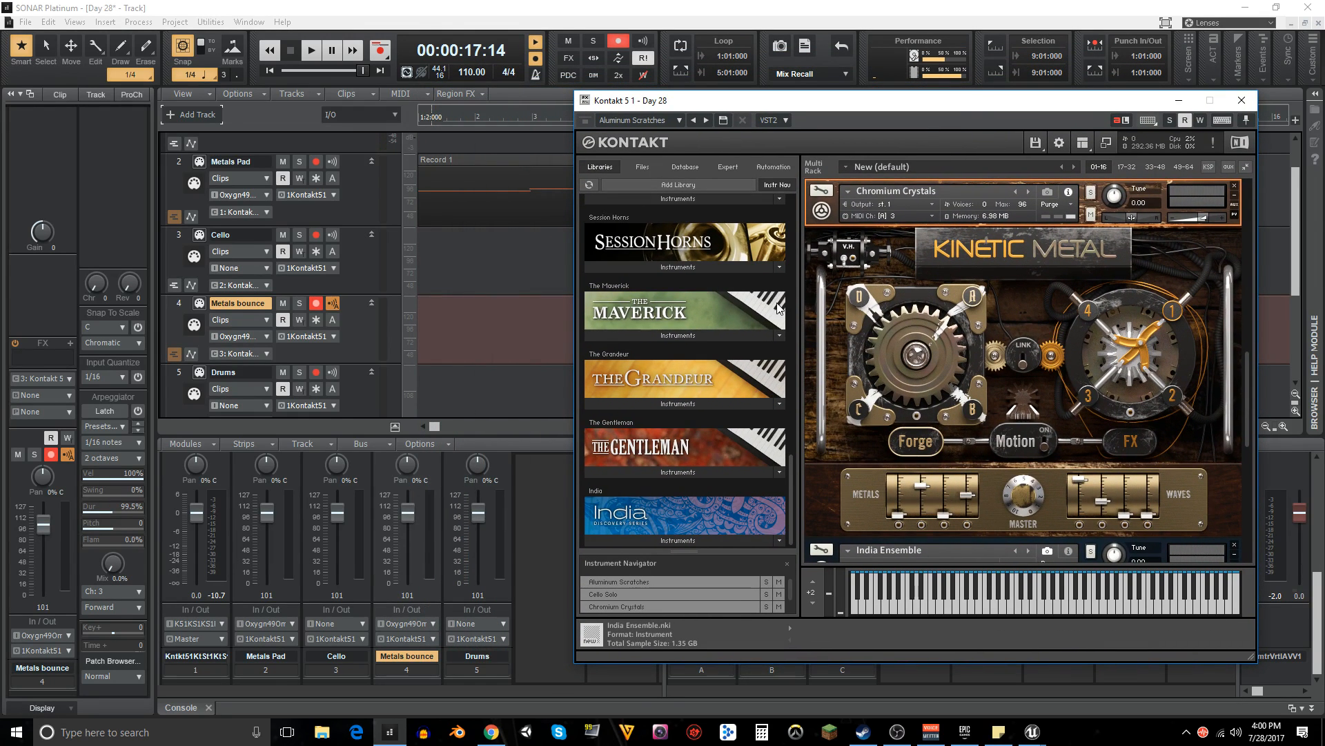
left_click_drag(836, 103, 838, 101)
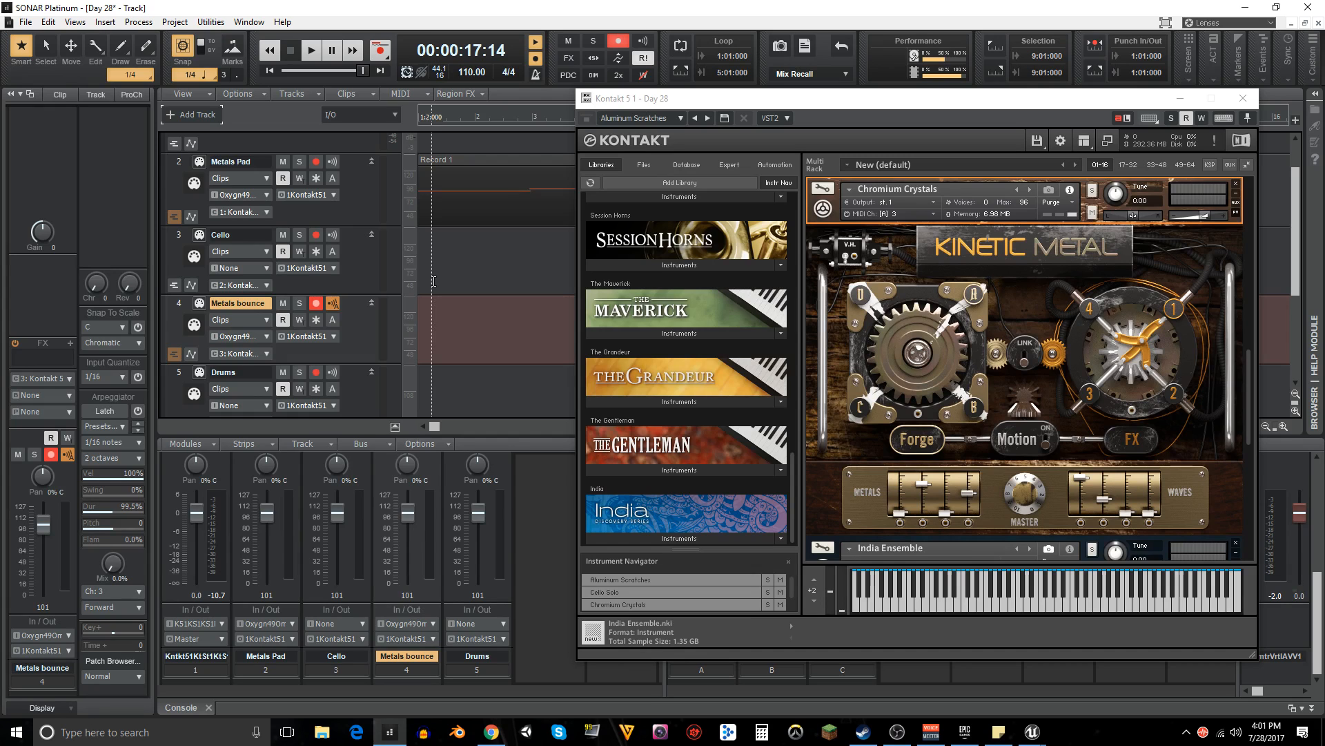
double_click(544, 10)
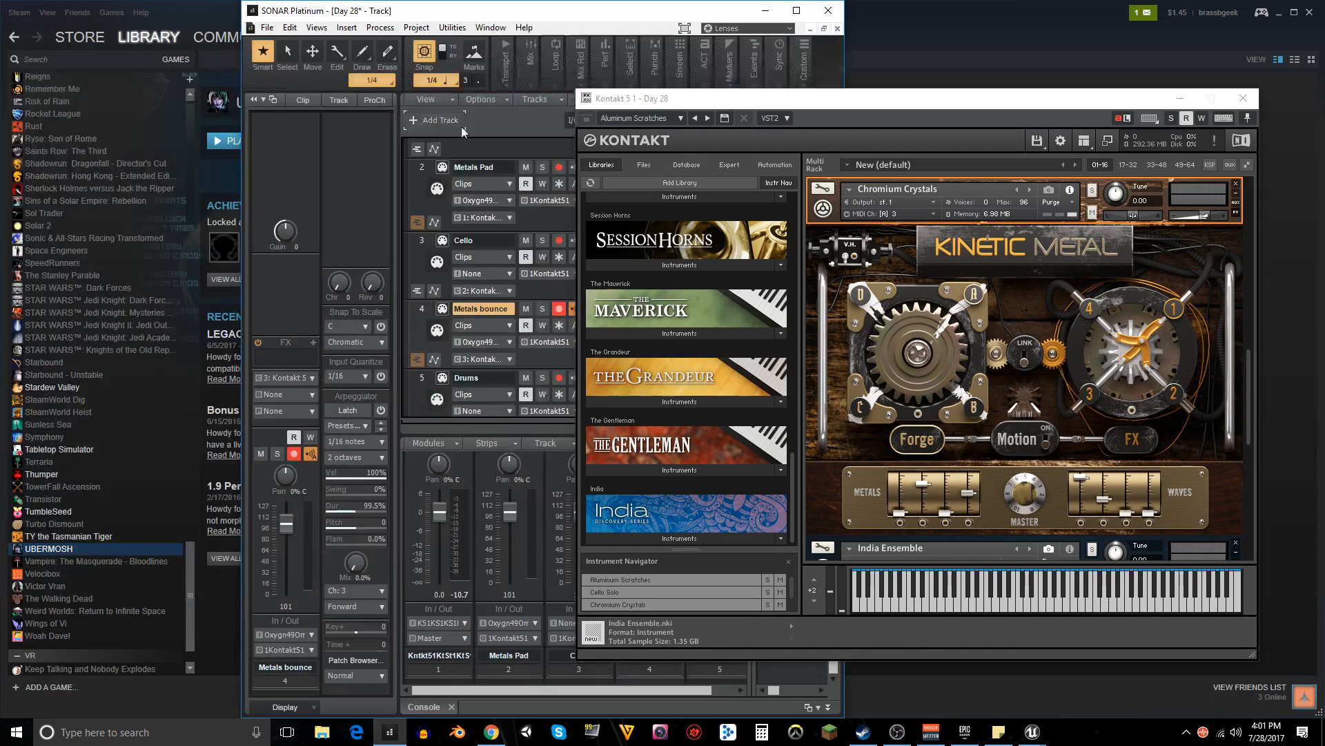
double_click(522, 10)
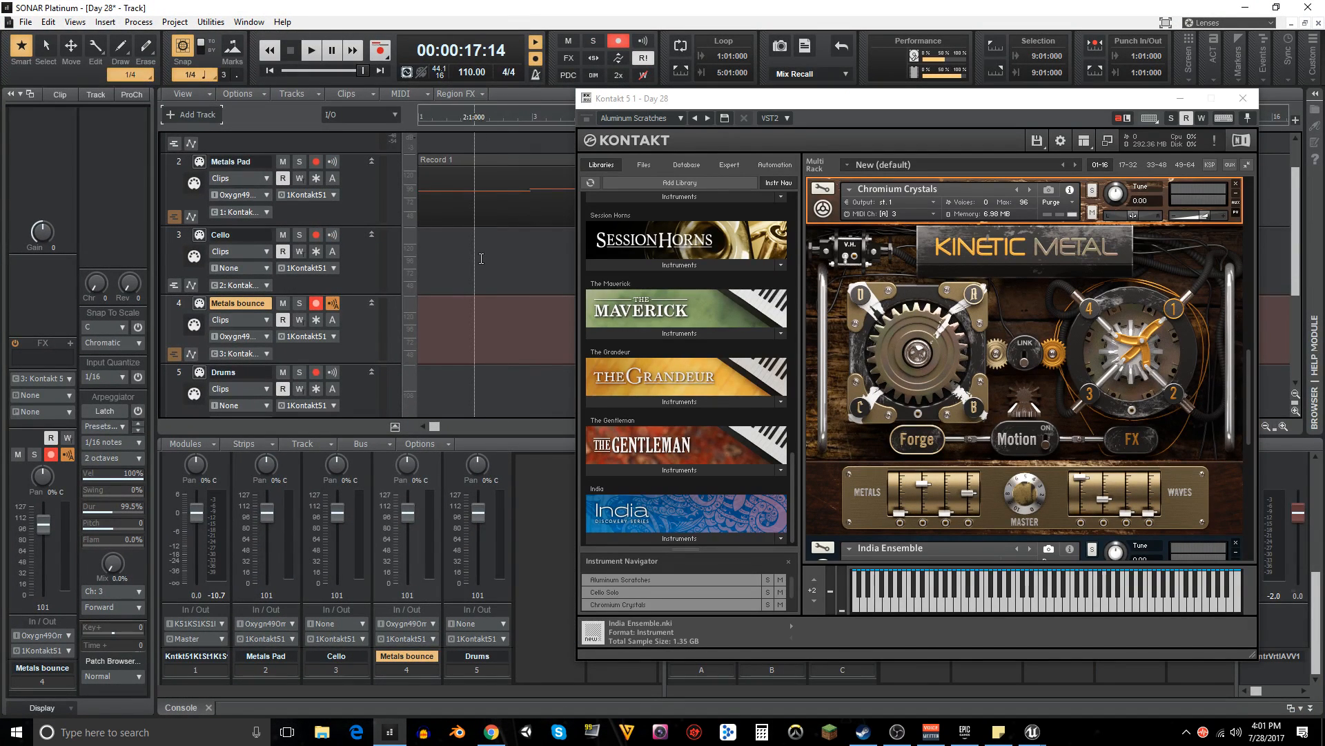
key("space")
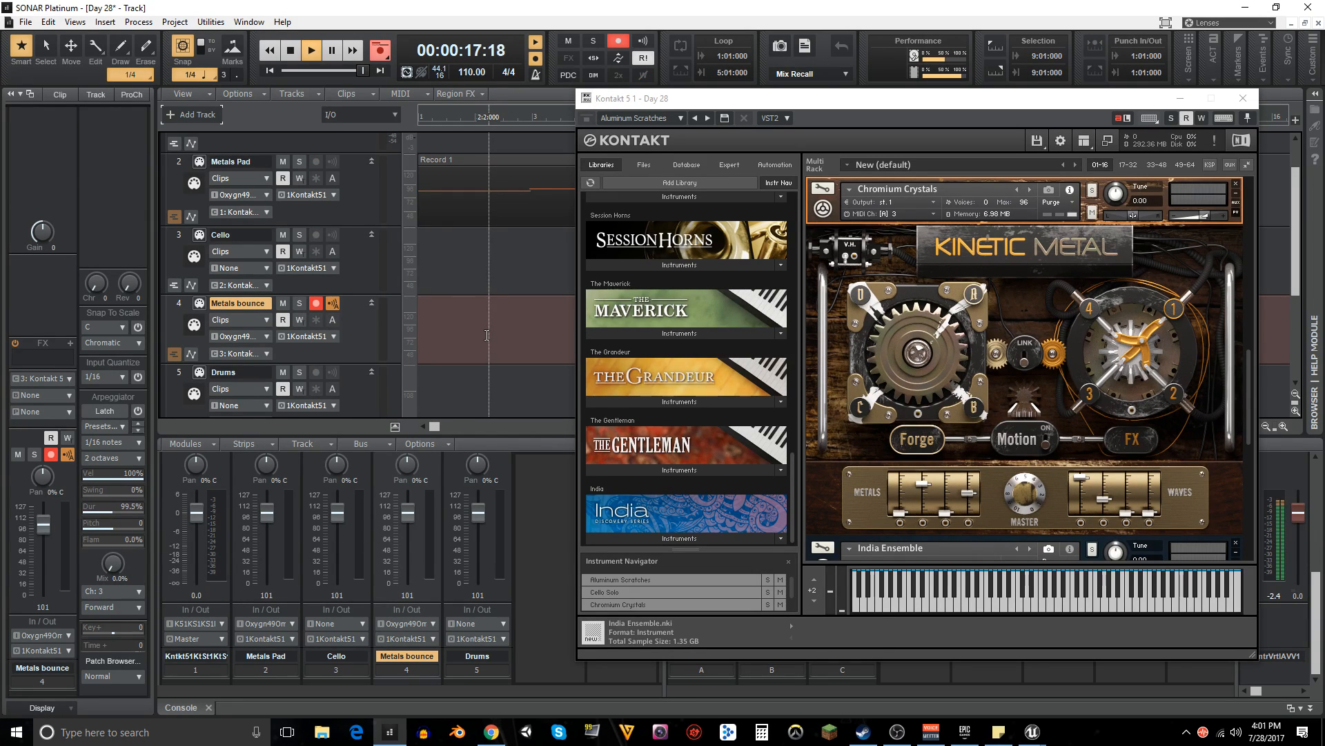
key("space")
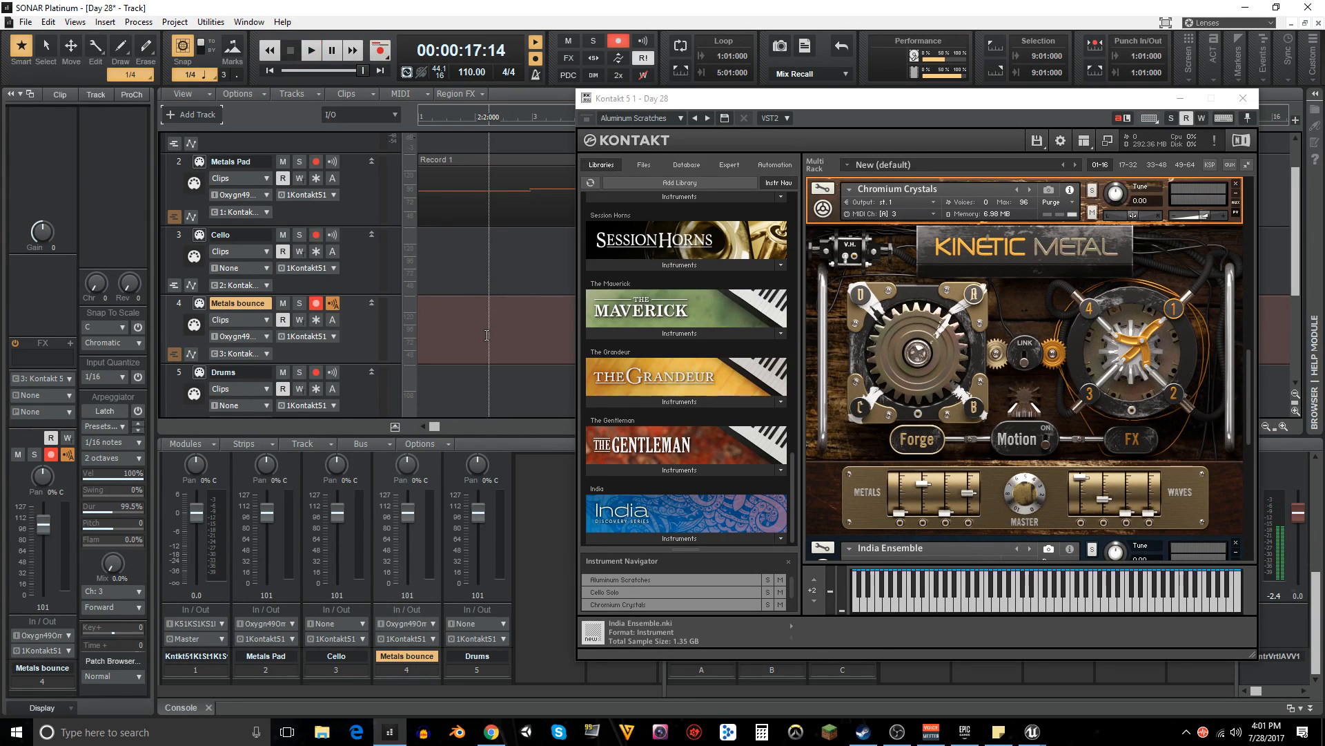
- Minimize the Kontakt window and return the playhead to the start of the project
left_click(1180, 99)
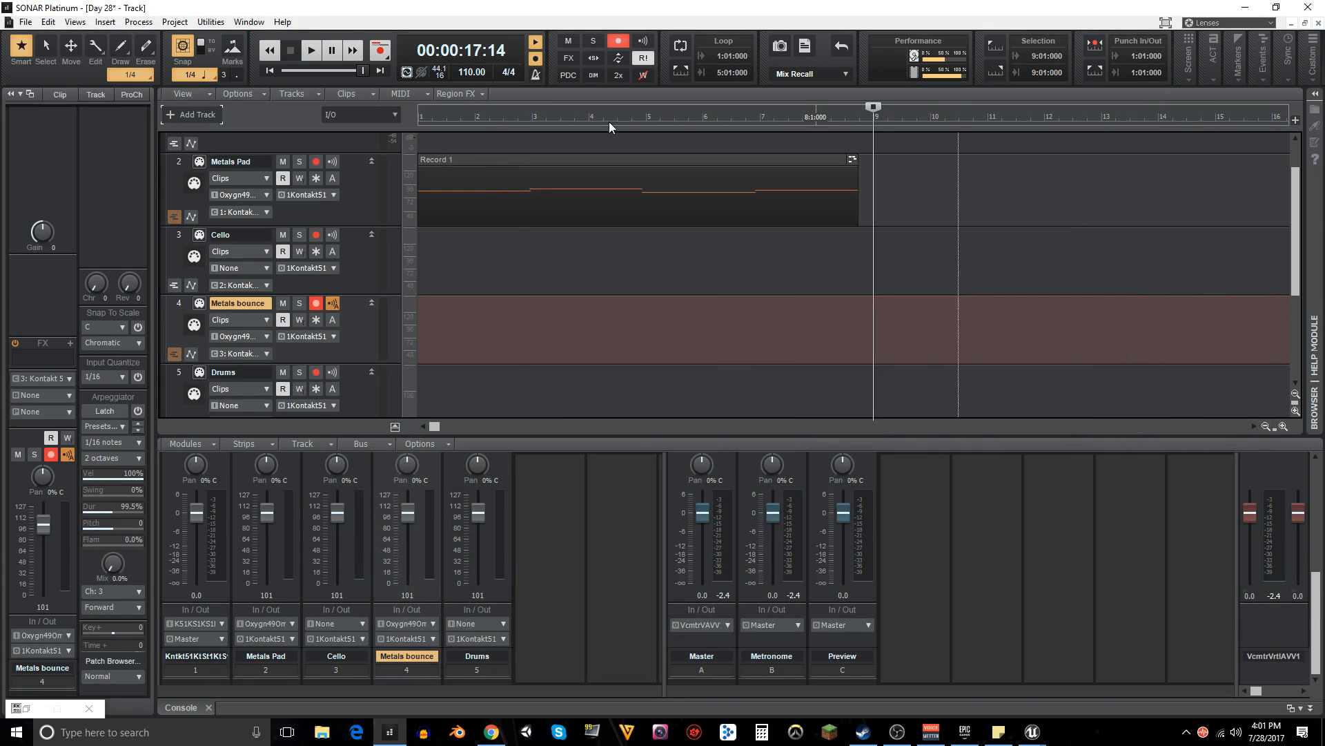
left_click(270, 71)
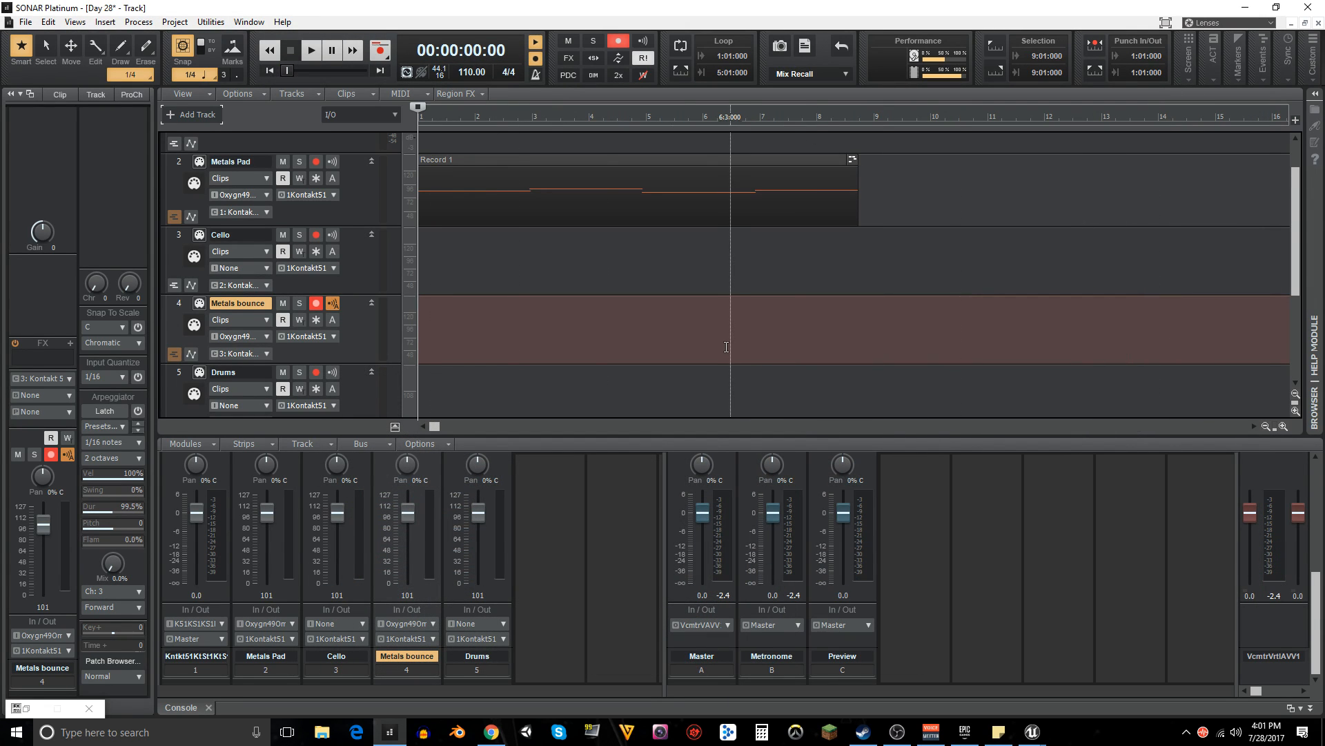
- Record a take on the Metals bounce track from measure 1 against the Metals Pad clip
key("space")
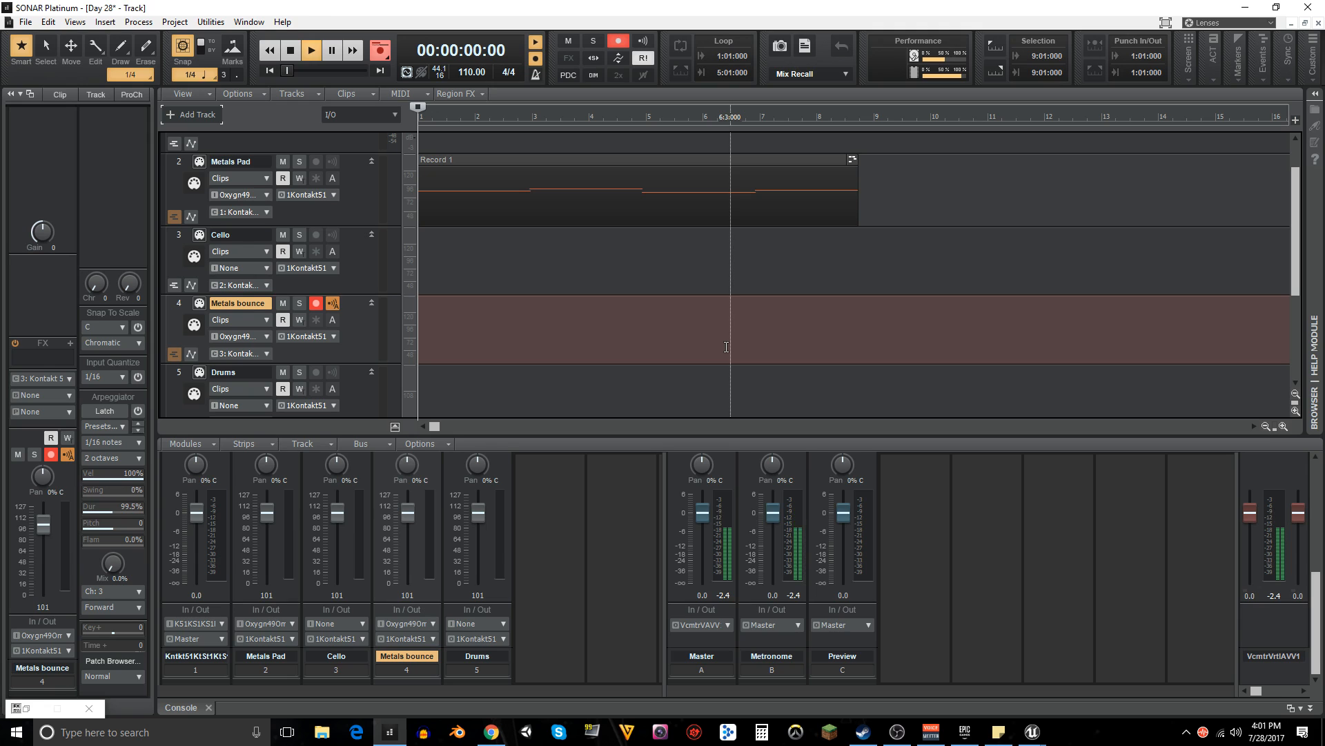
key("r")
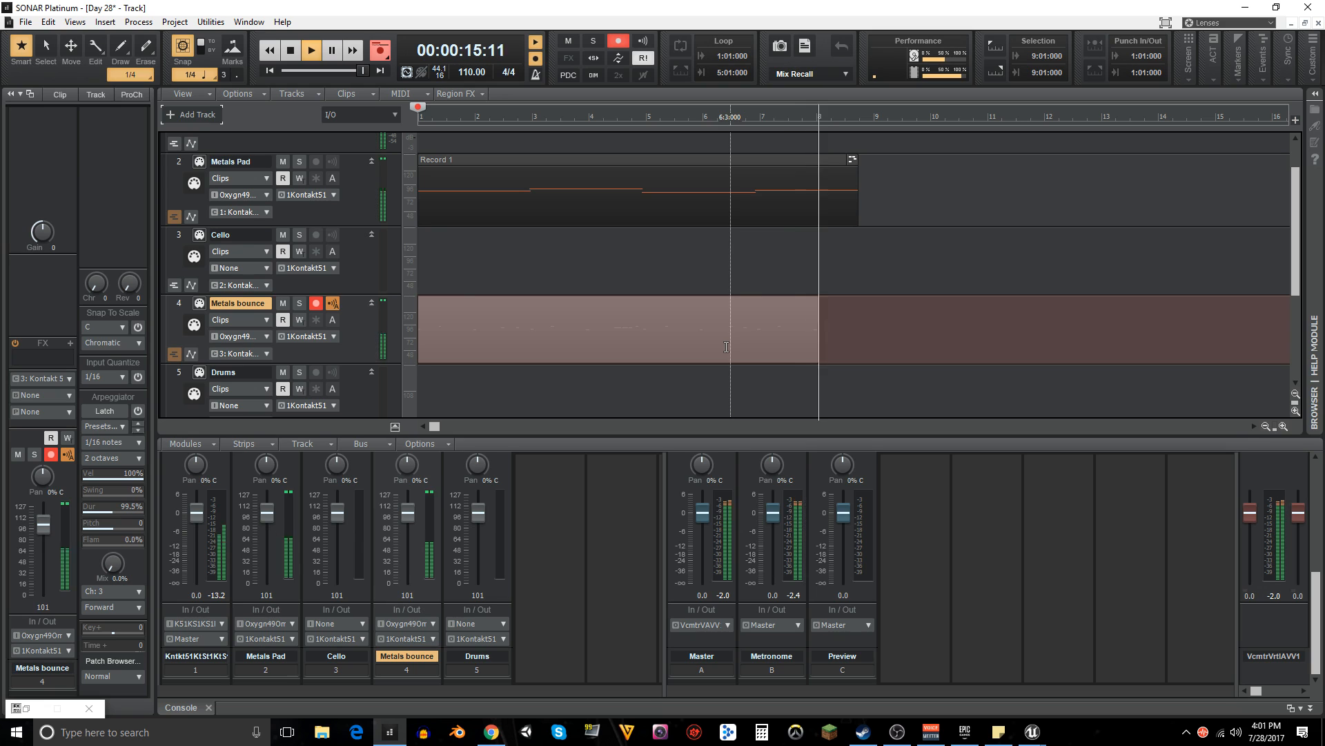
key("space")
- In the Metals Pad clip's piano roll, delete the three notes after the first and extend the first note to measure 9
left_click(584, 201)
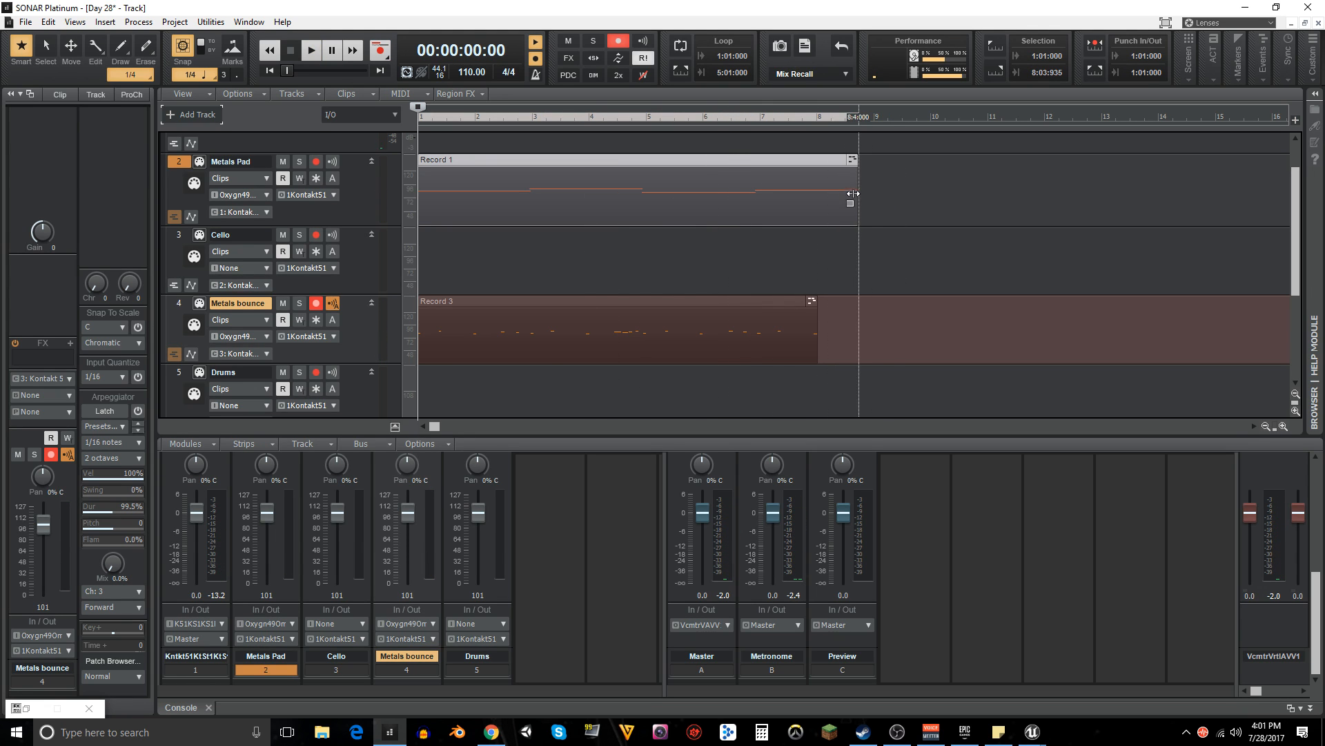
left_click(847, 160)
left_click(889, 169)
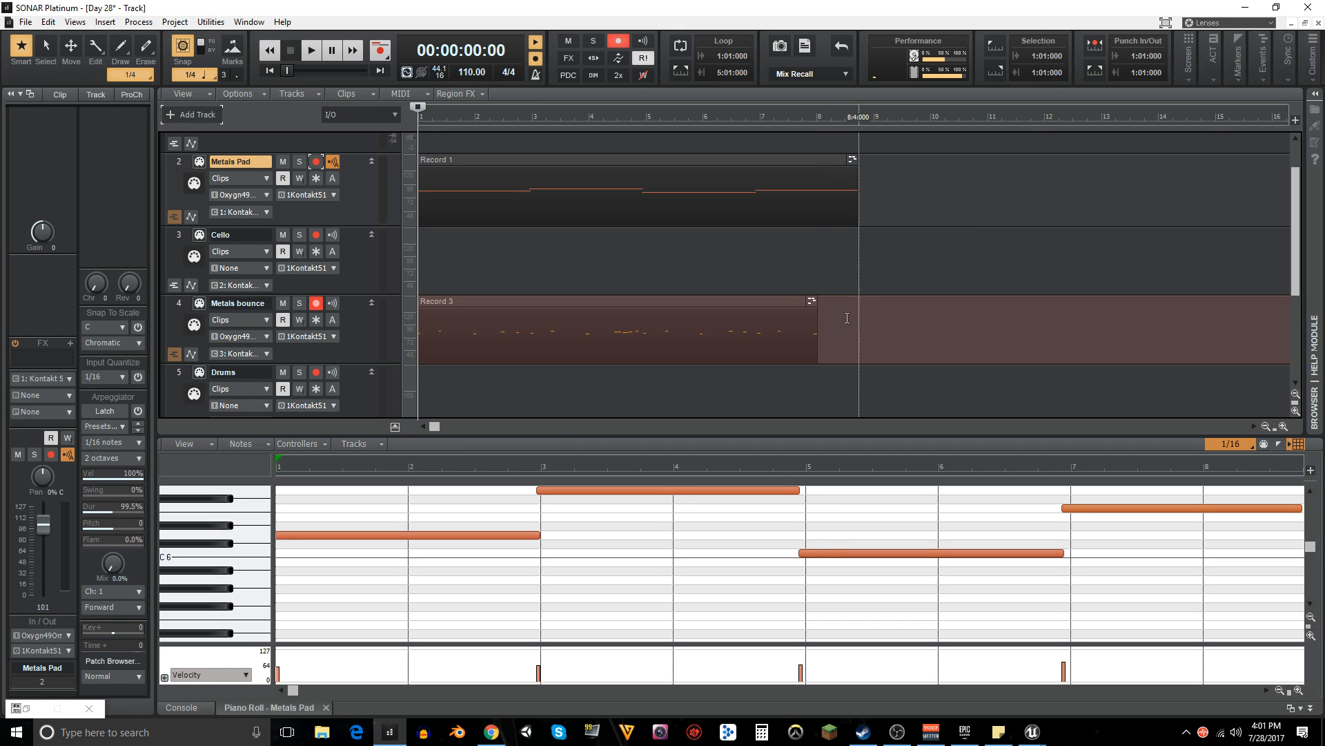
scroll(936, 550, "up", 1)
left_click_drag(1110, 494, 657, 619)
key("Delete")
left_click_drag(537, 544, 1226, 544)
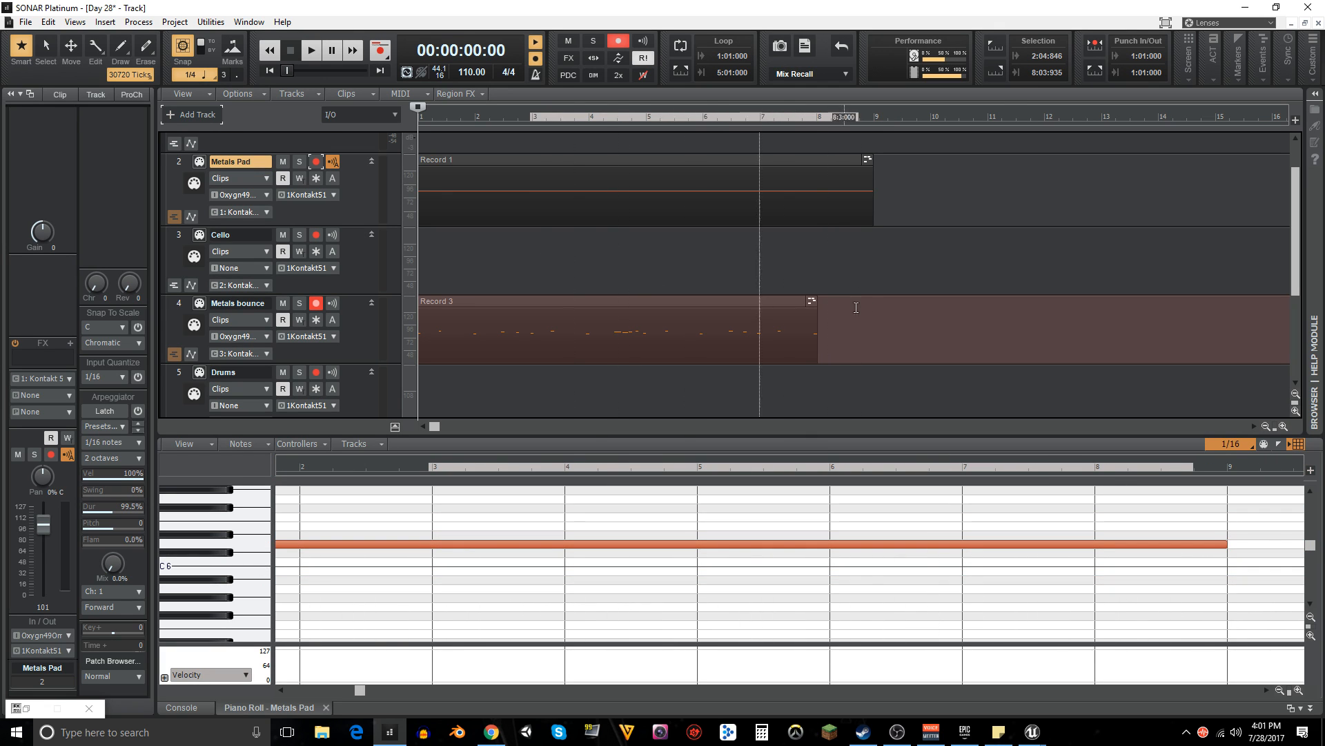
- Delete the Metals bounce clip and record another take on that track from measure 1 over the single pad note
left_click(698, 348)
key("Delete")
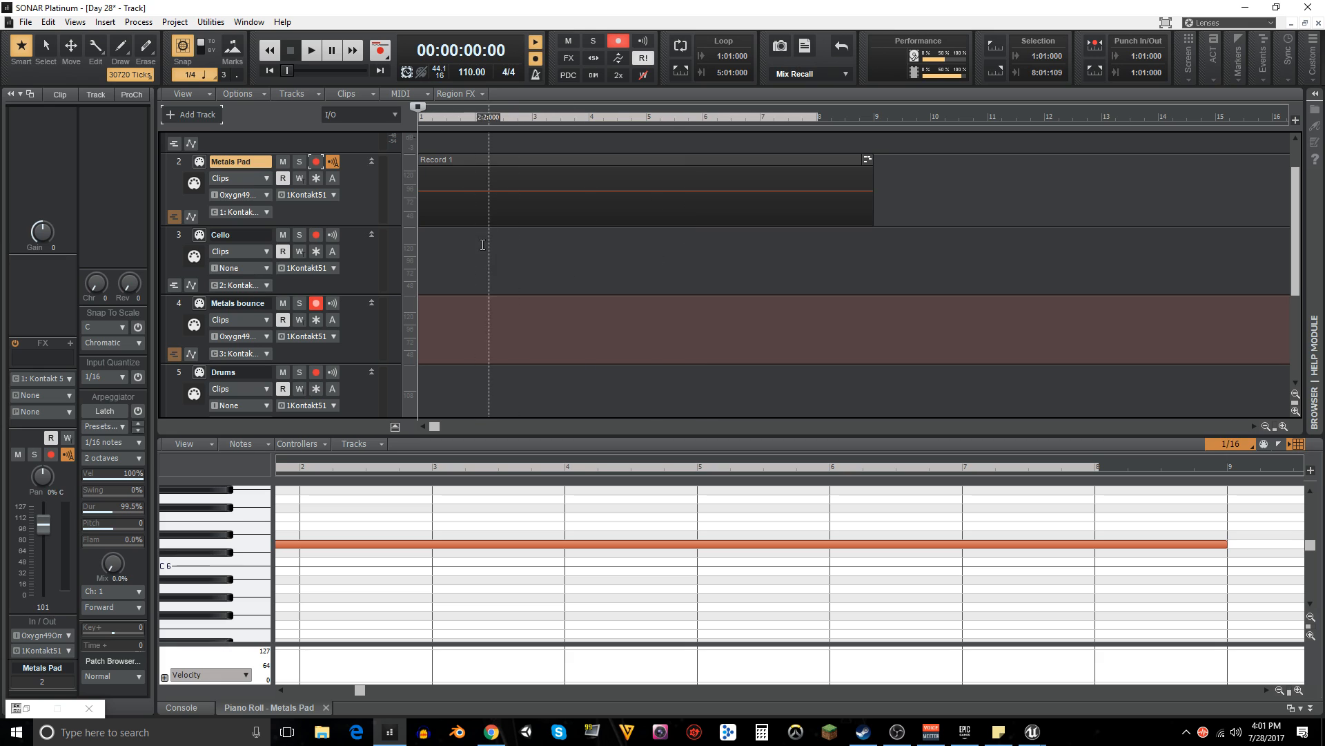
left_click(350, 333)
key("space")
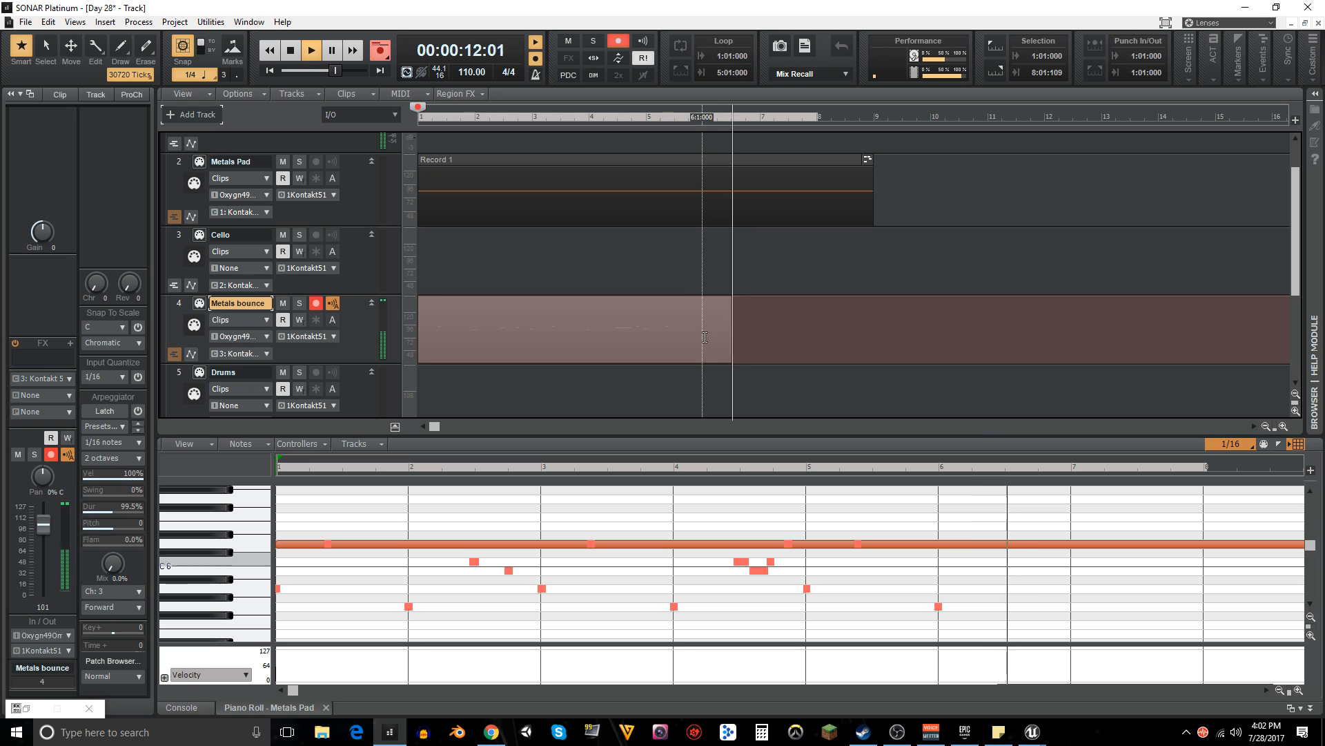
key("space")
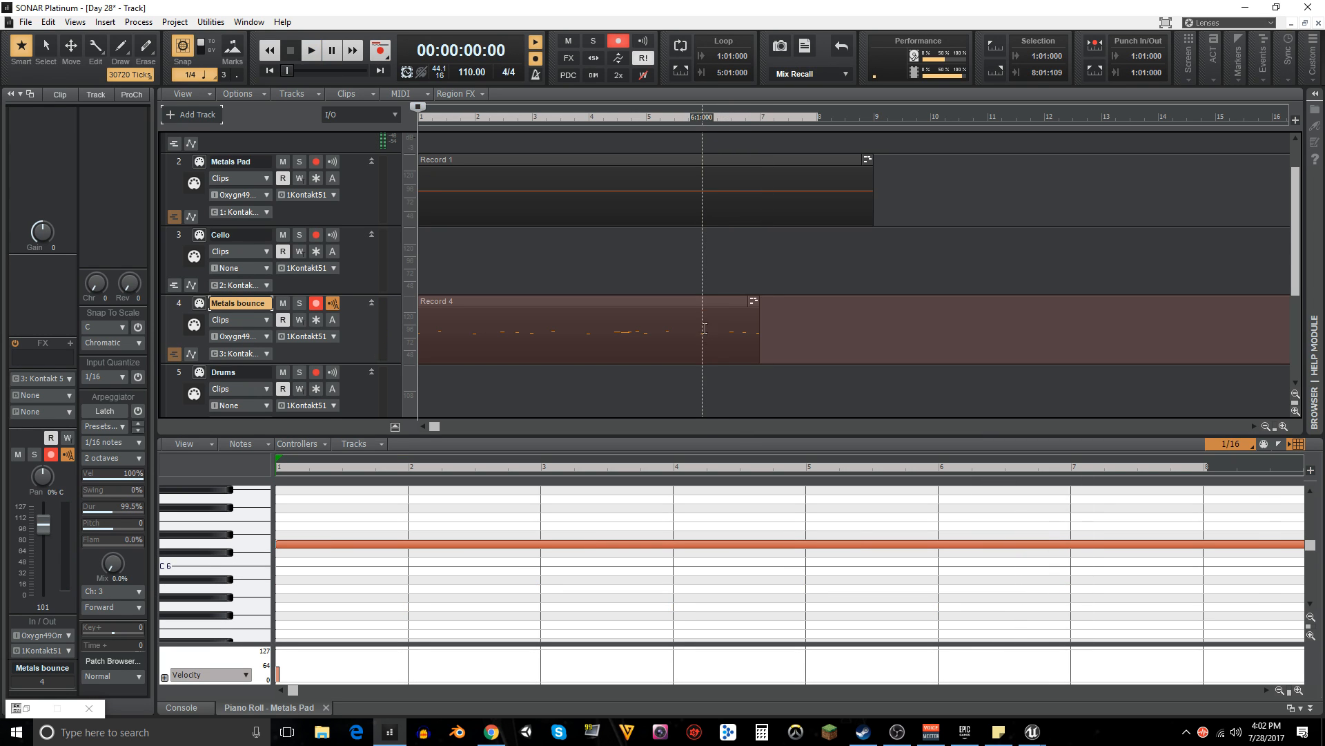
- Delete both the Metals Pad clip and the Metals bounce clip
left_click(704, 207)
key("Delete")
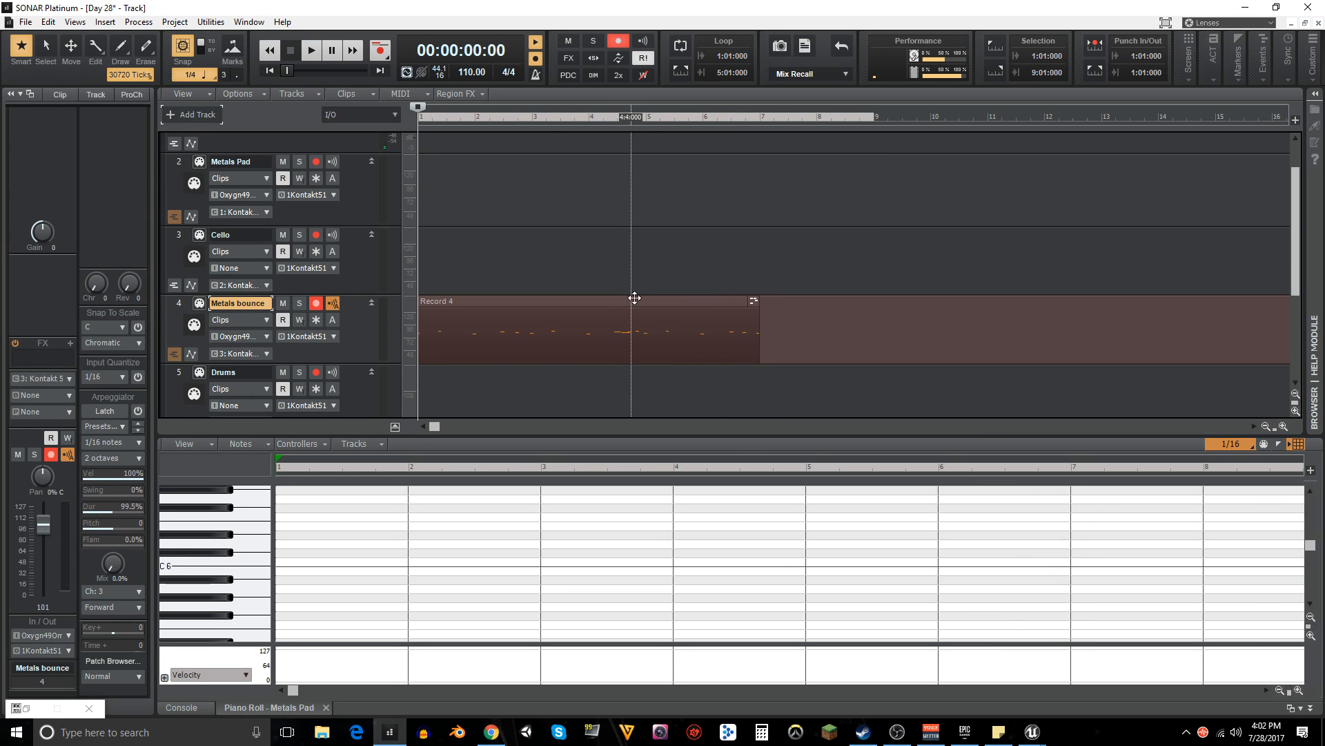
left_click(582, 349)
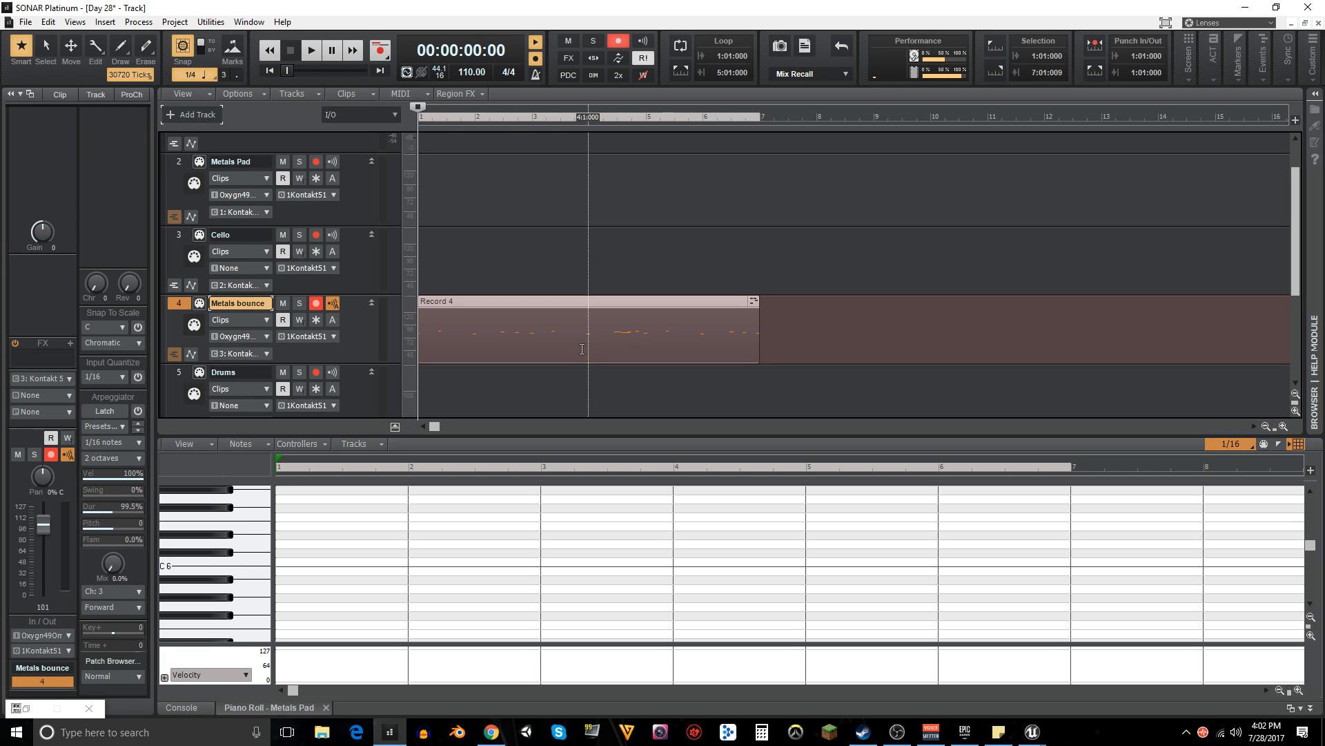
key("Delete")
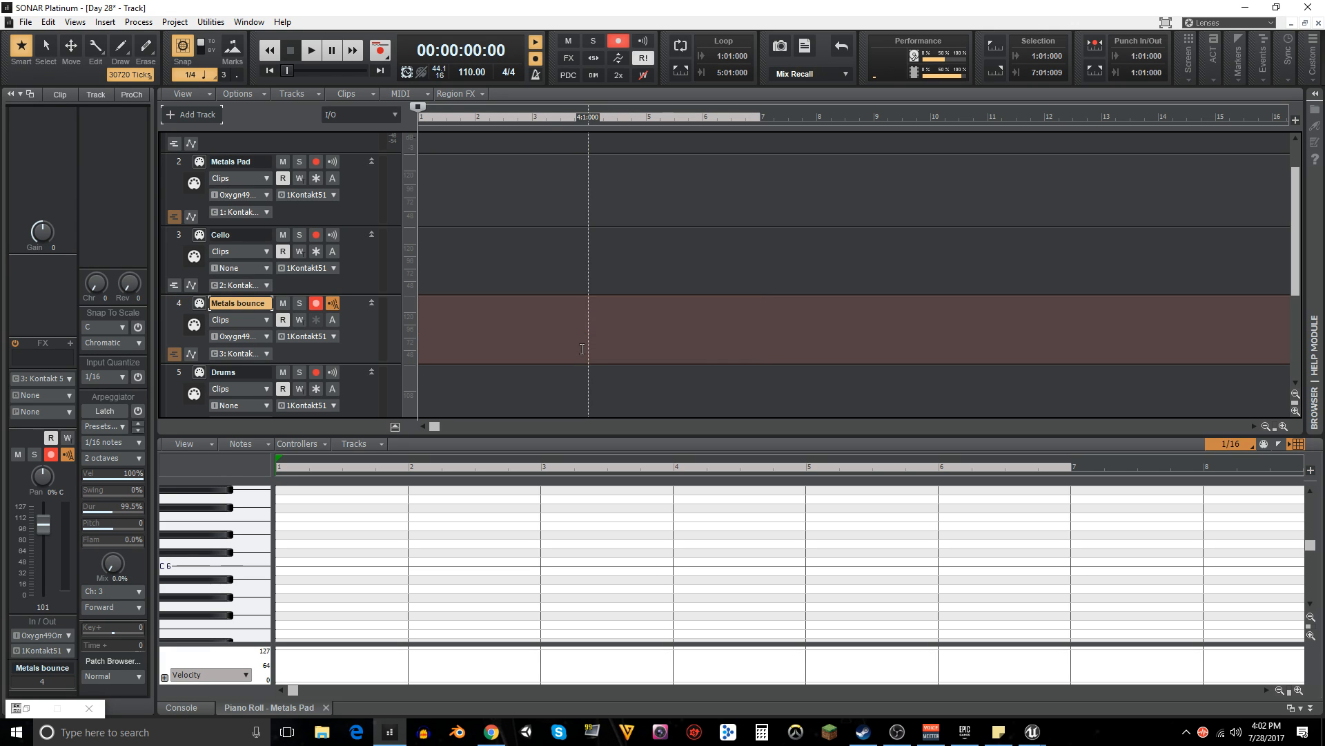
- Record a long take alone on the Metals bounce track, from measure 1 past measure 23
left_click(420, 297)
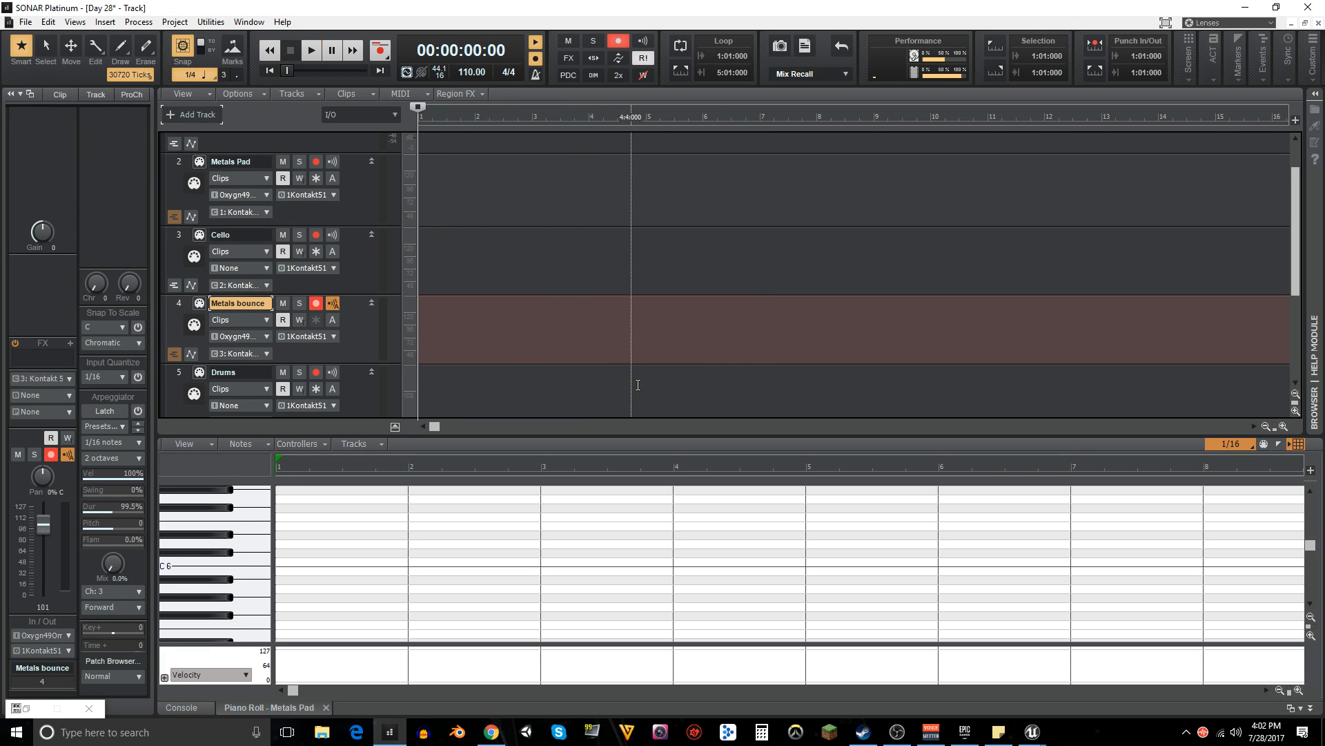
key("r")
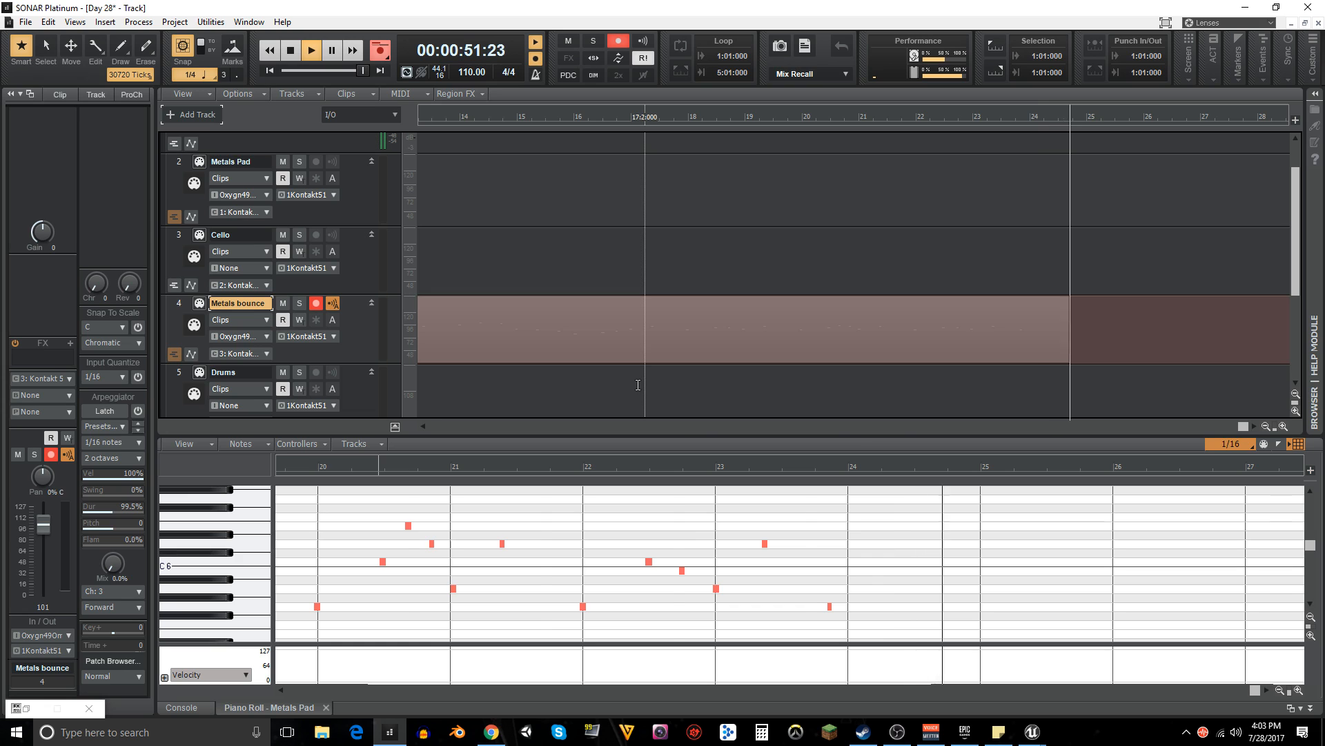
key("space")
- Quantize the new Metals bounce clip to 1/16 at 100 percent strength
left_click(689, 354)
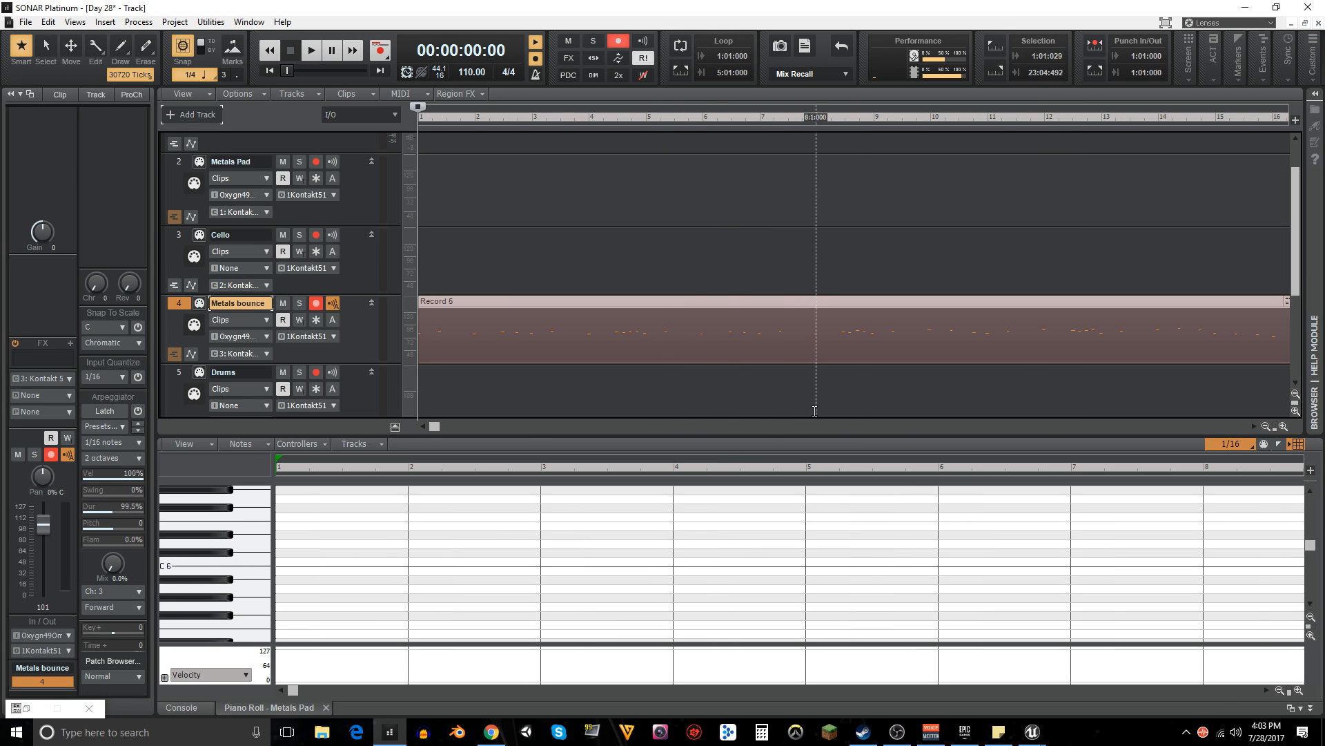
key("q")
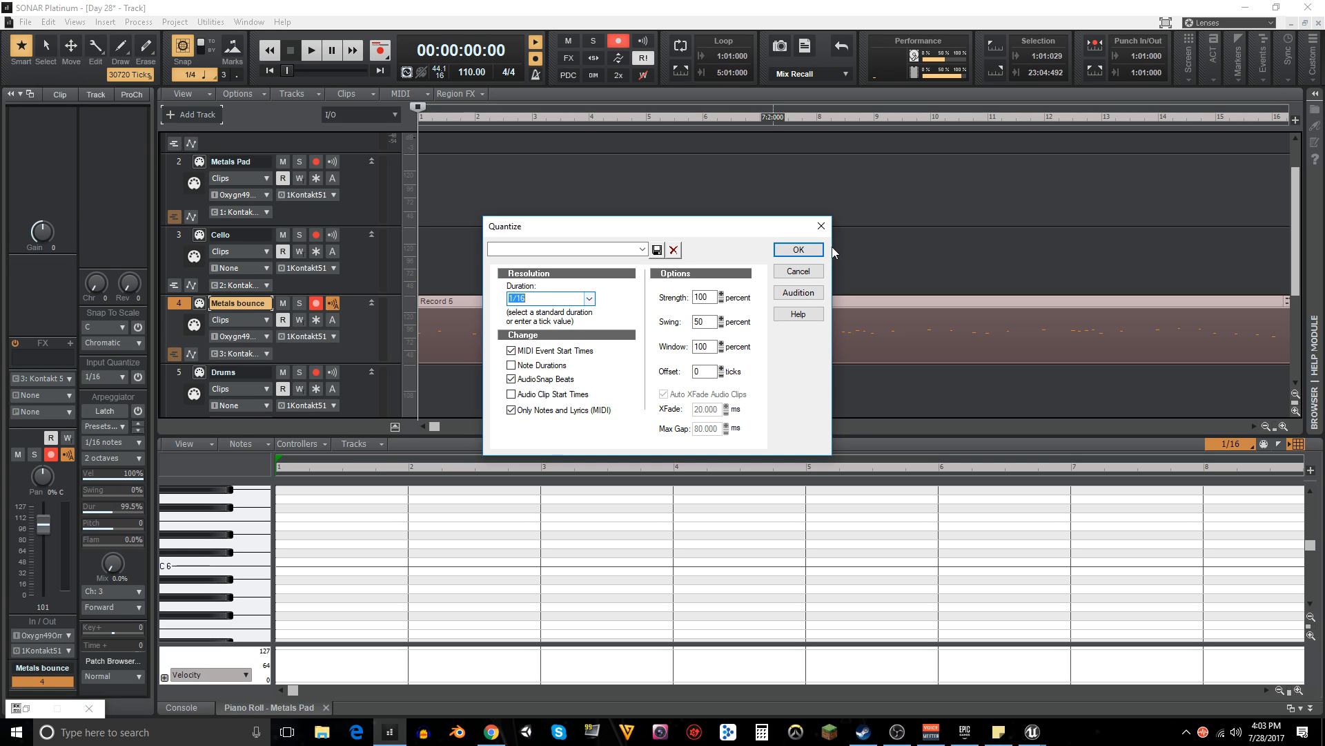
left_click(798, 250)
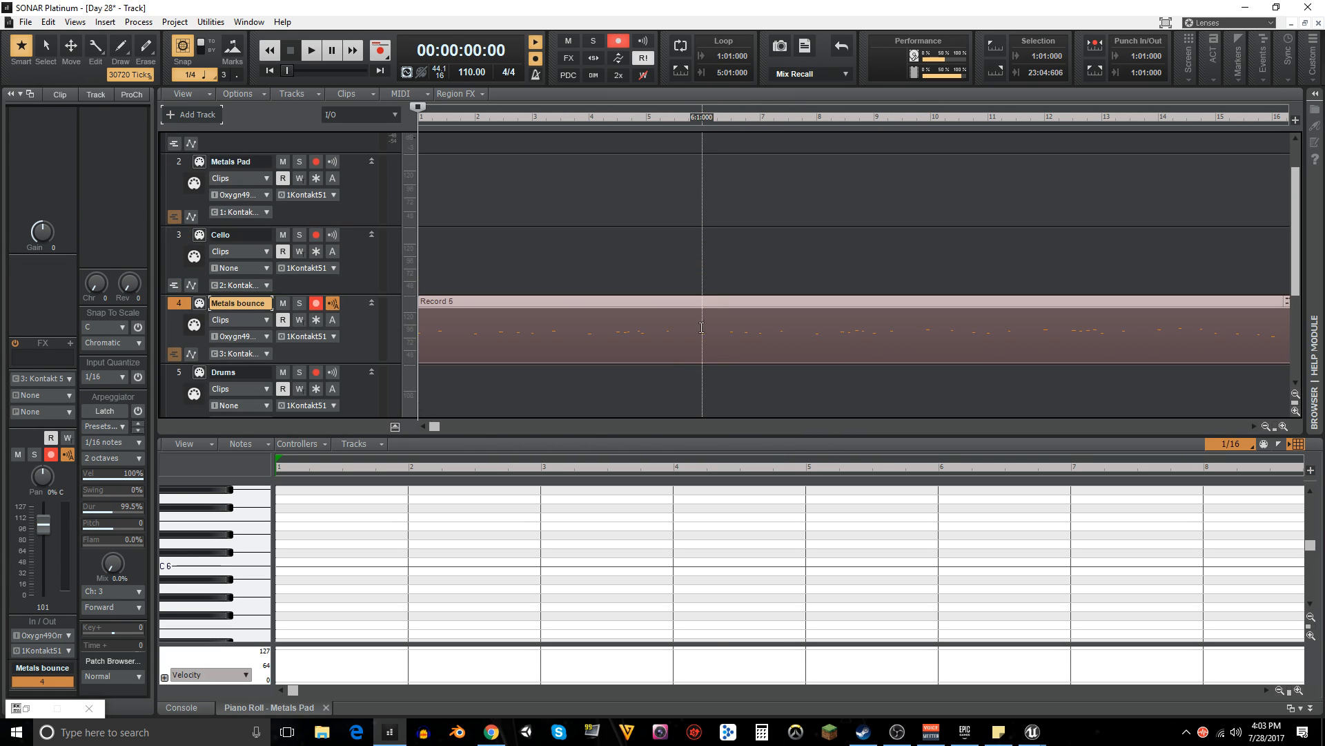
- Open the Metals bounce clip in the piano roll and make the note editing pane taller
right_click(1289, 301)
left_click(1236, 308)
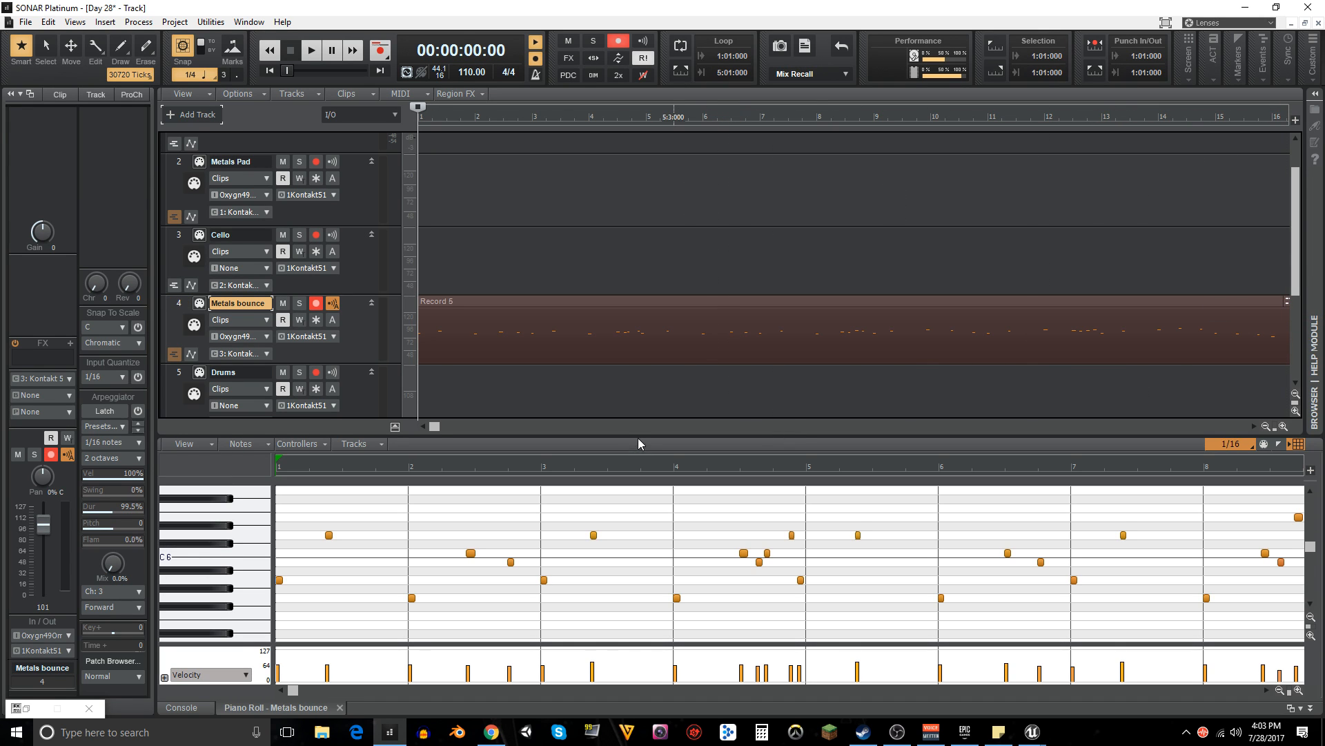
left_click_drag(638, 443, 638, 417)
- Play the clip from the beginning and shift the C6 note in measure 2 to 2:03:000
key("space")
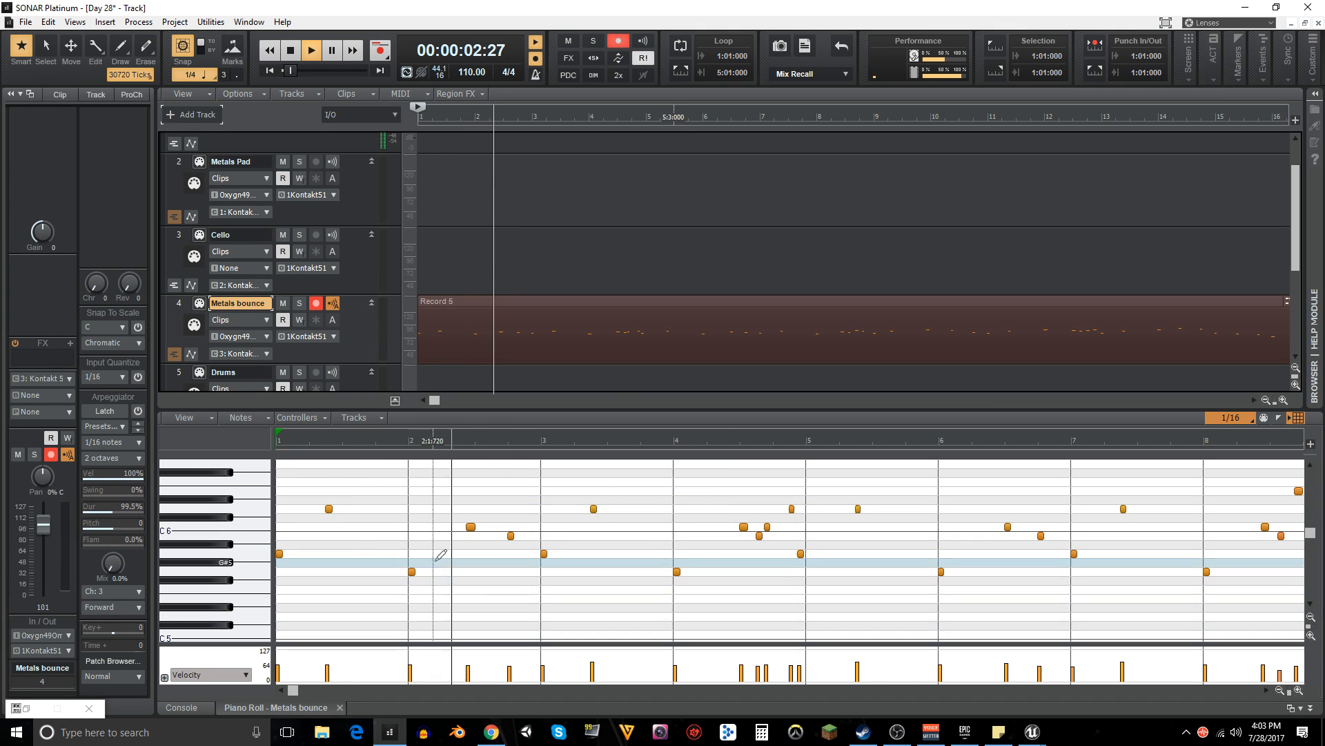
key("space")
left_click_drag(471, 527, 481, 528)
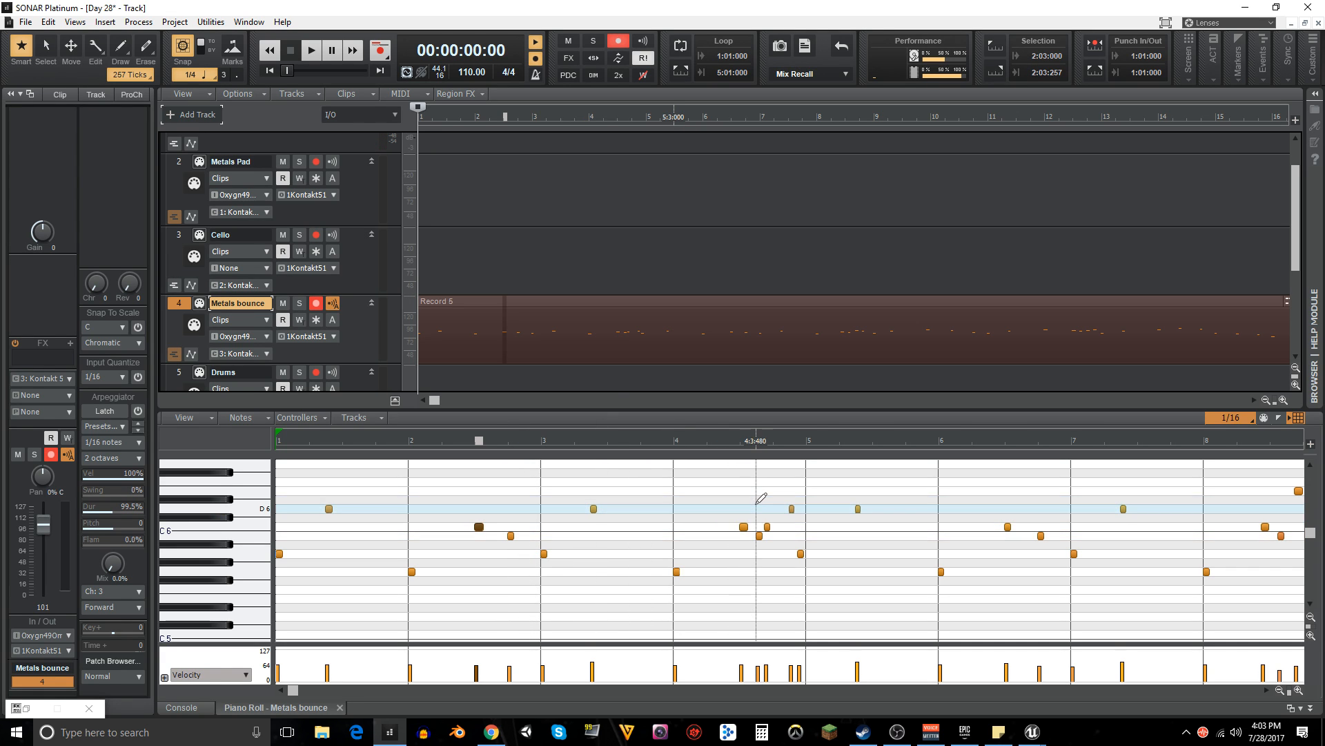
- Play from measure 4 and shift that measure's second C6 note to 4:04:000
left_click(684, 505)
key("space")
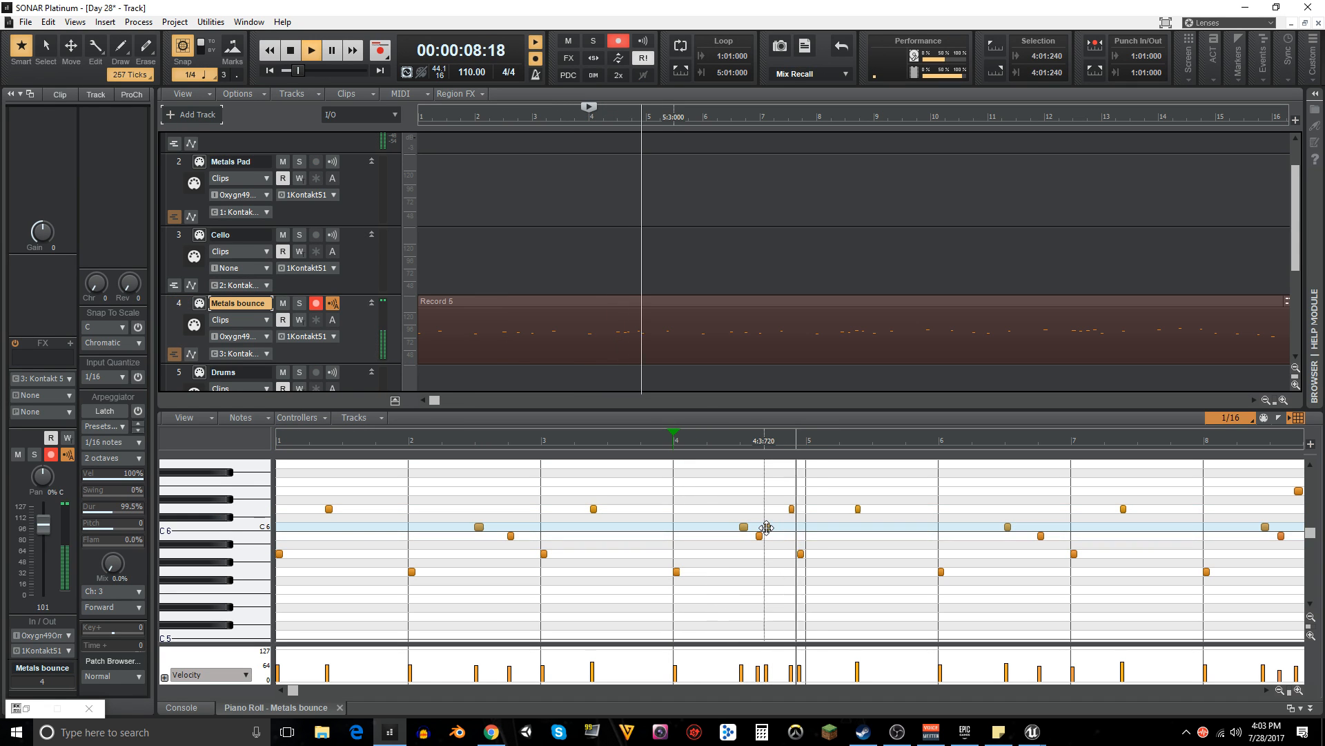
key("space")
left_click_drag(767, 526, 776, 527)
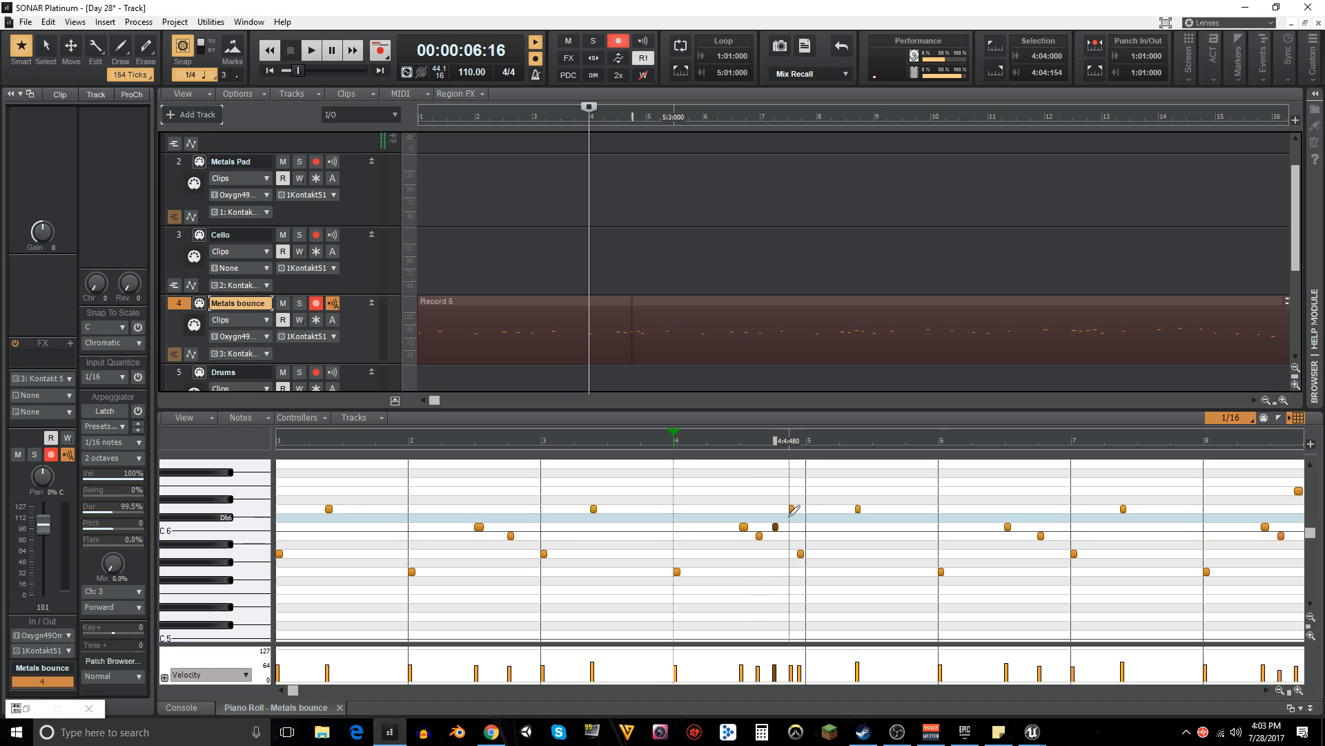
- Replay from measure 4 and shift the A5 note just before measure 5 to 5:01:000
key("space")
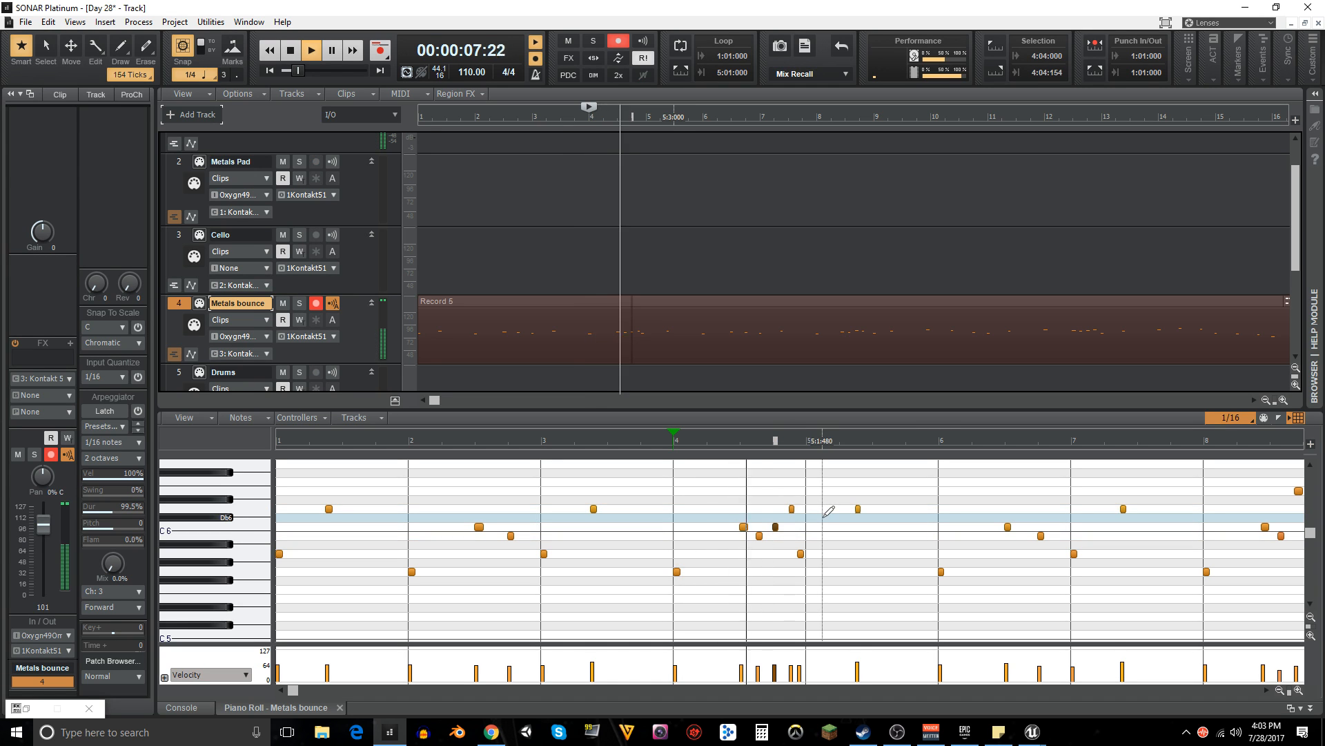
key("space")
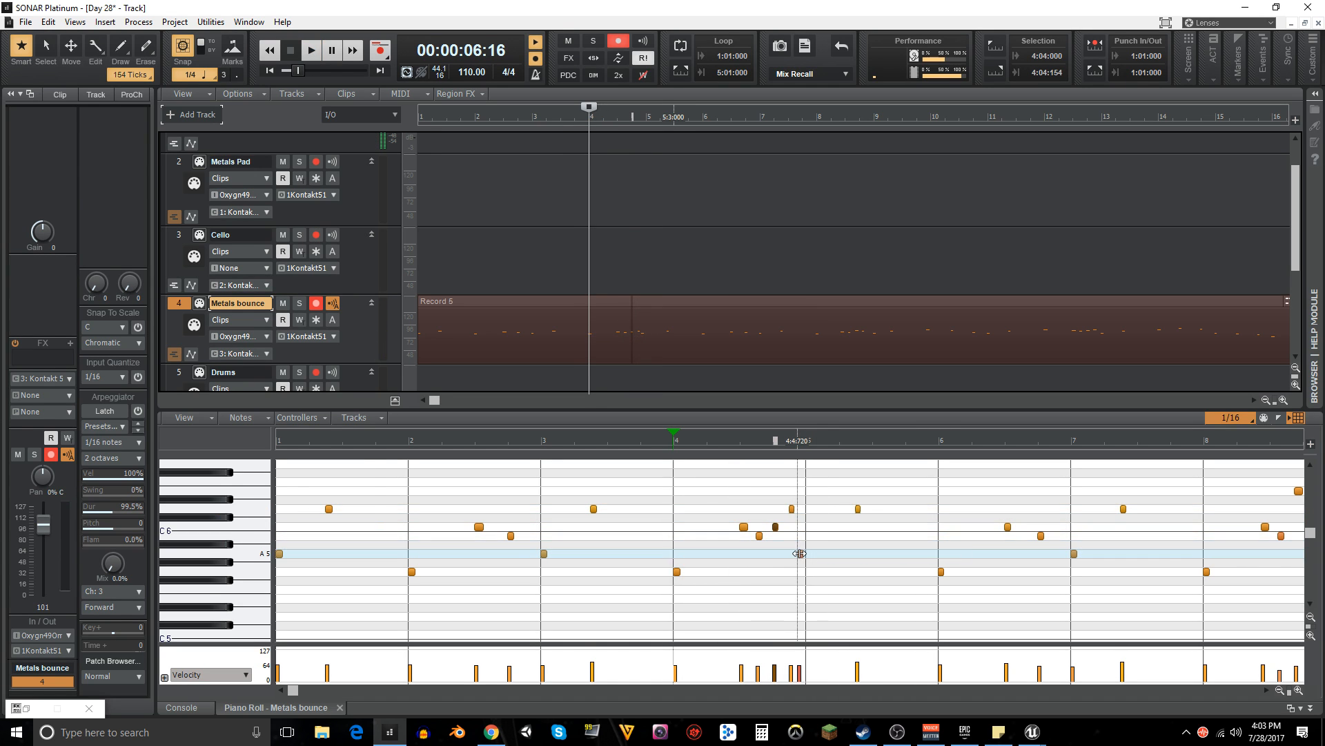
left_click_drag(800, 554, 809, 553)
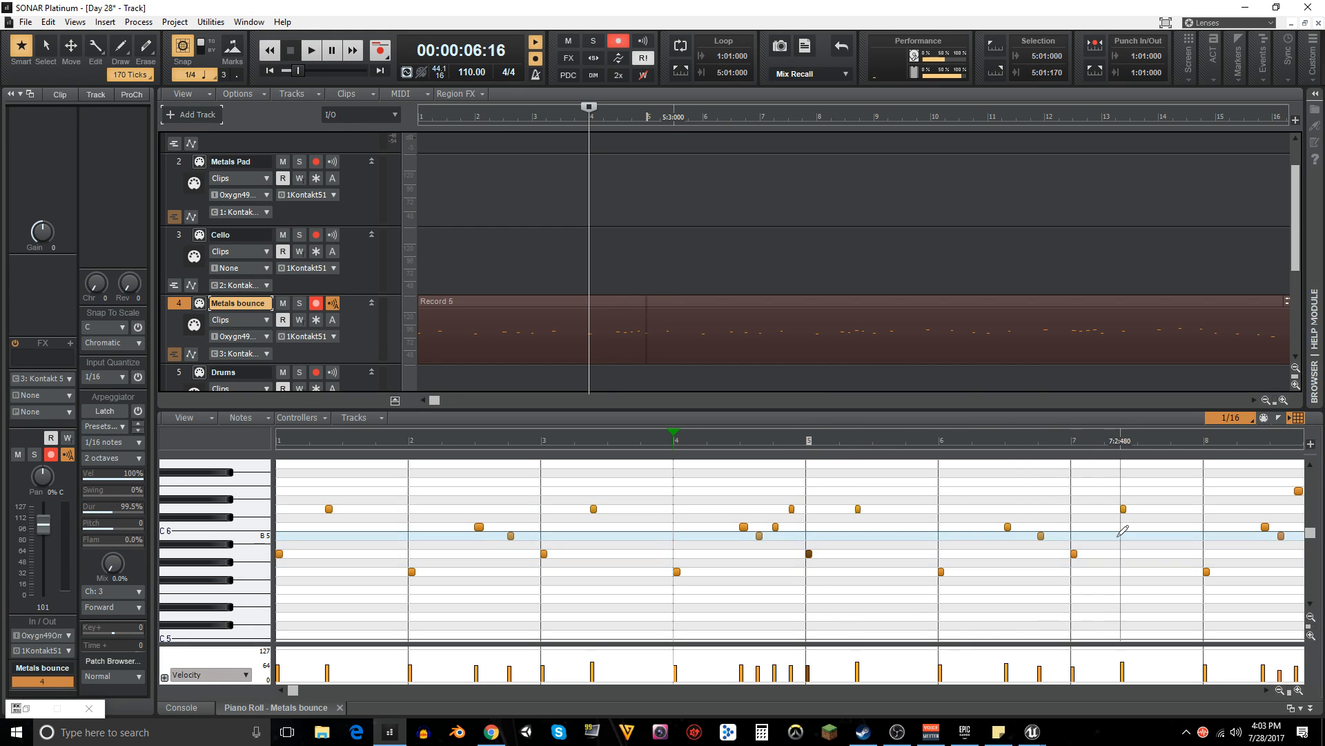
- Play from measure 8 and shift its C6, B5, E6 and D6 notes one sixteenth later, placing the D6 at 8:04:480
left_click_drag(293, 690, 460, 690)
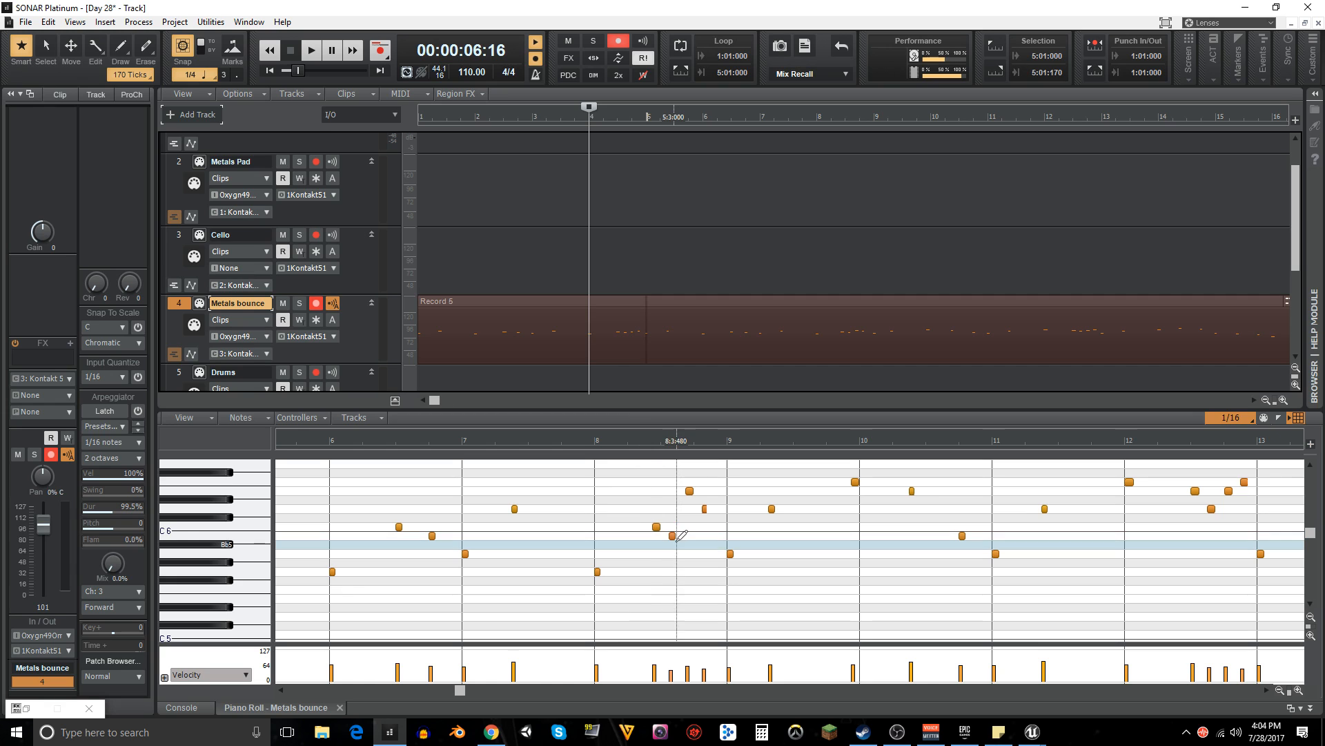
key("space")
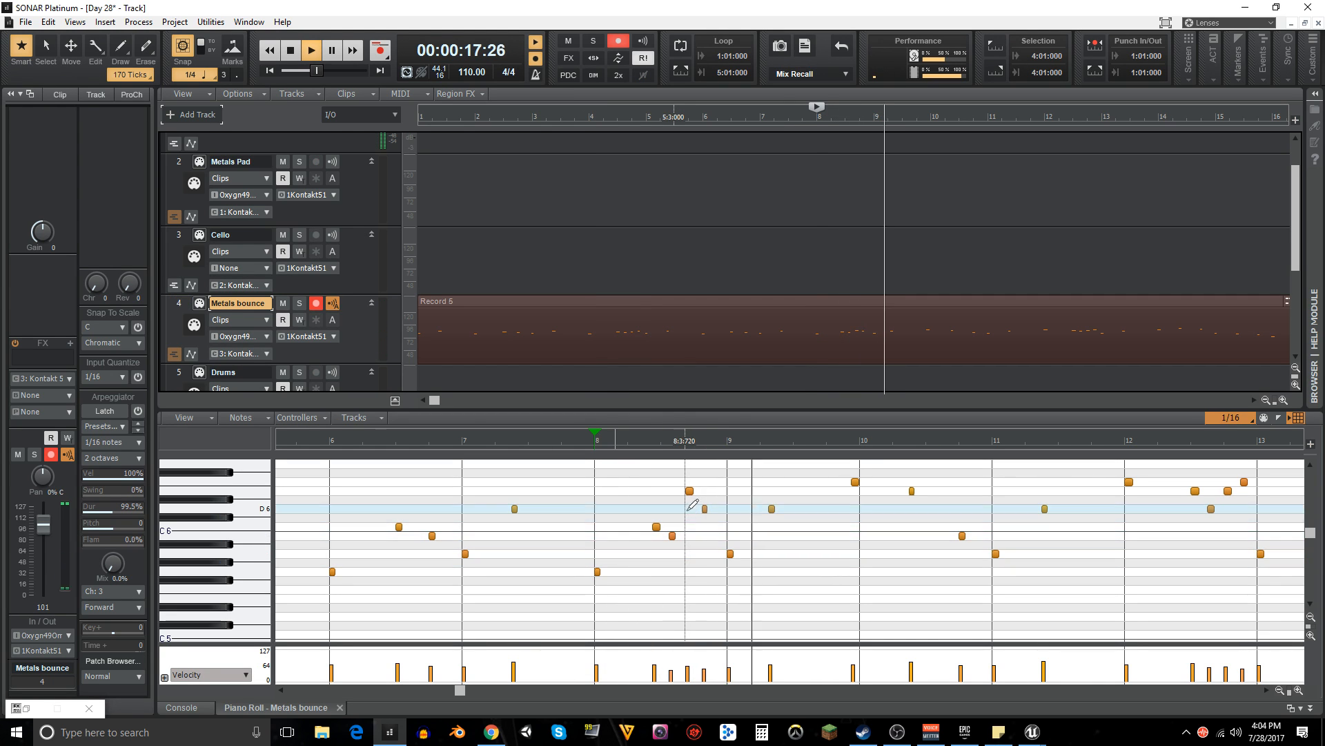
key("space")
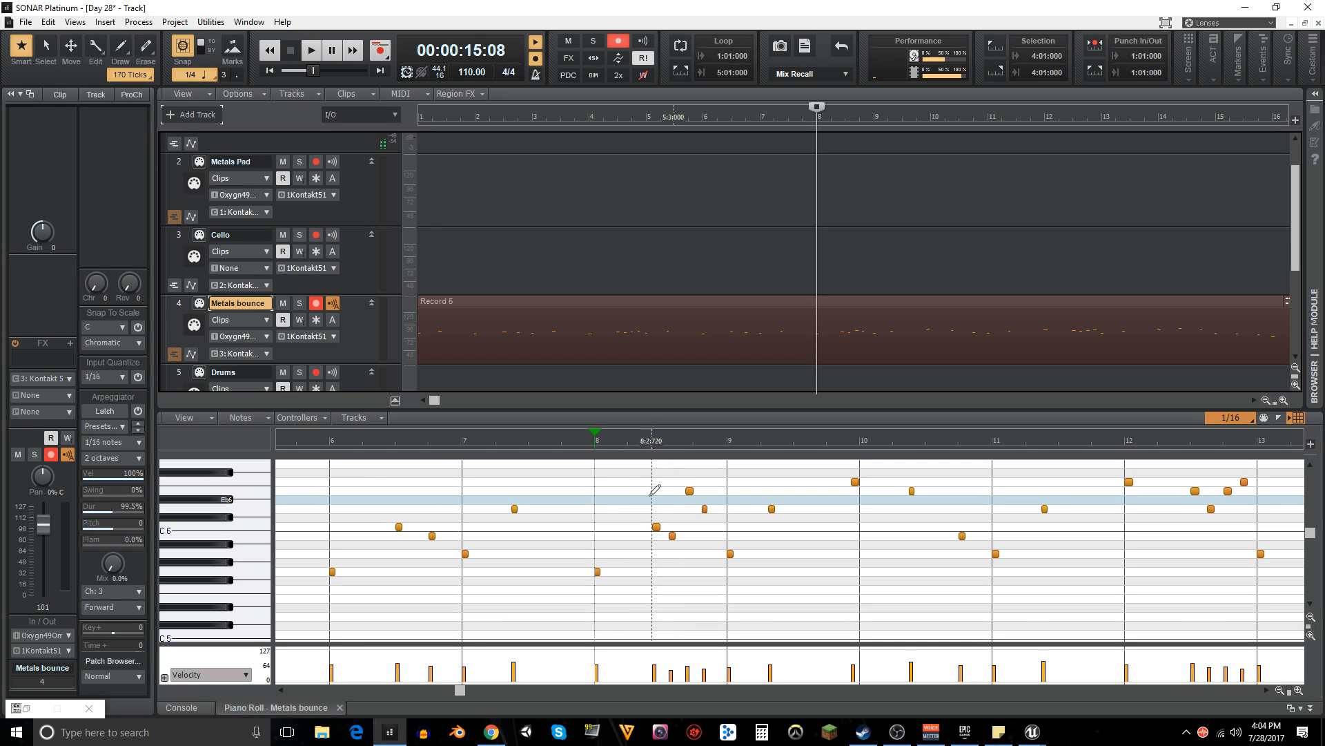
left_click(656, 526)
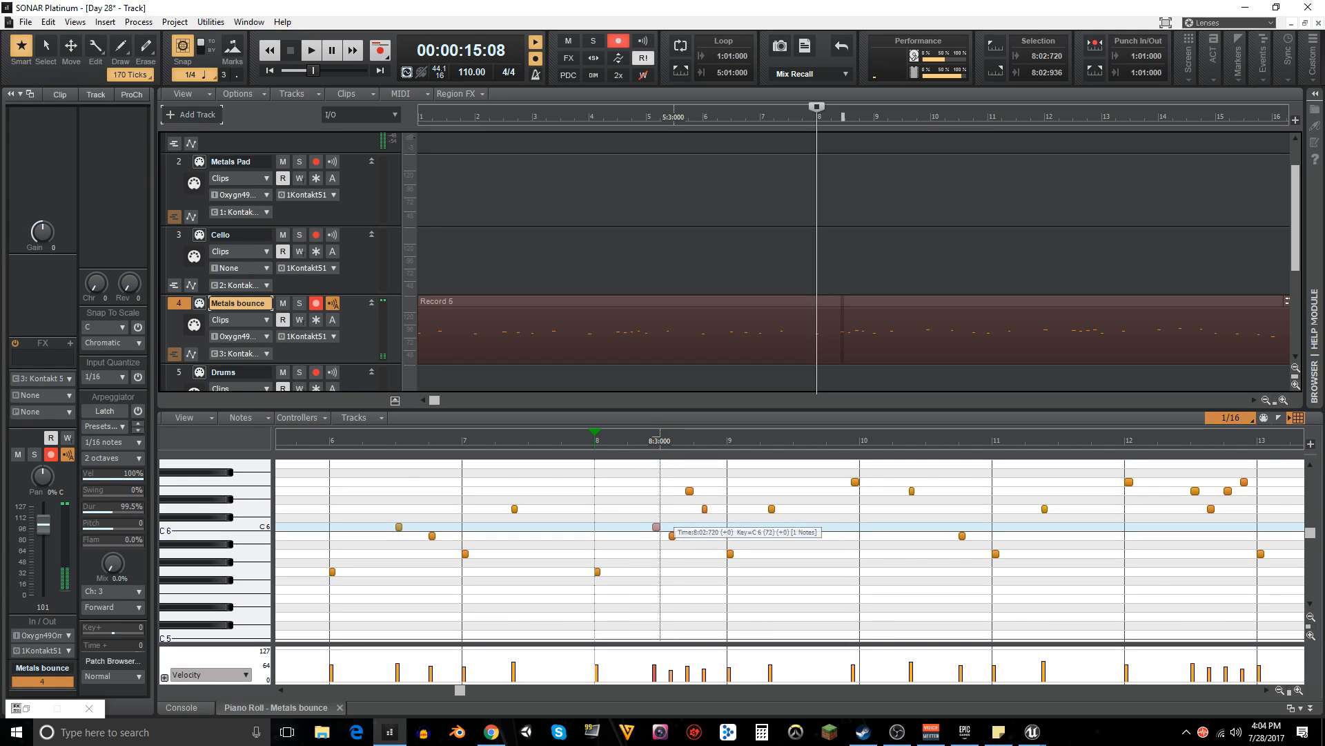
left_click_drag(657, 527, 713, 510)
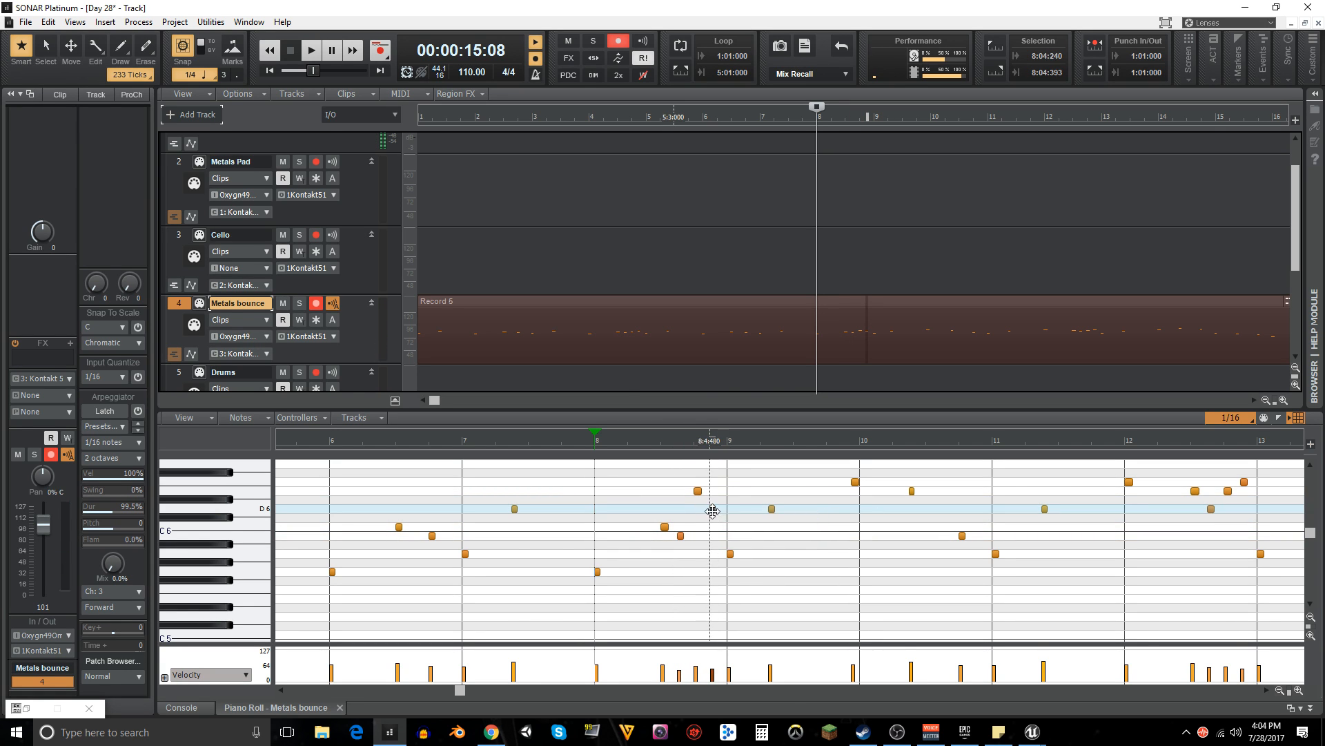
- Replay from measure 8 and shift the D6 note in measure 9 to 9:02:480
key("space")
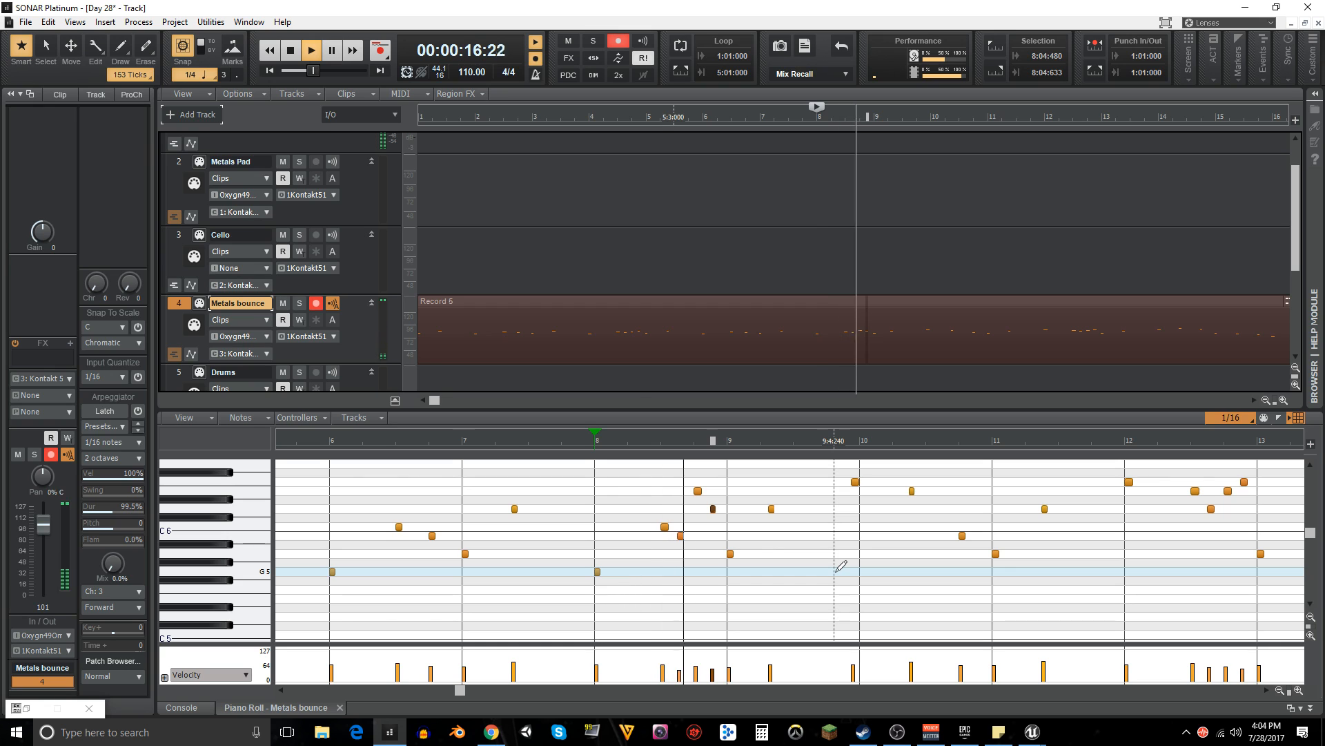
key("space")
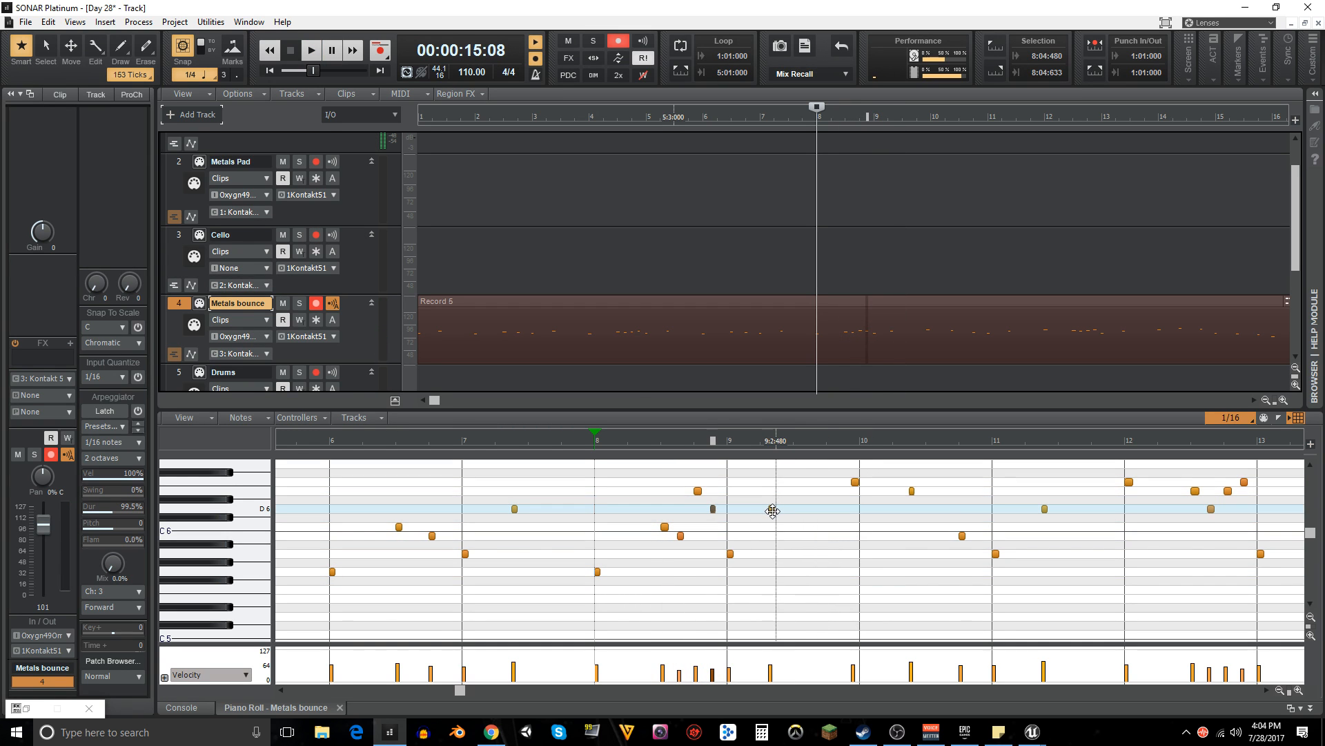
left_click(773, 510)
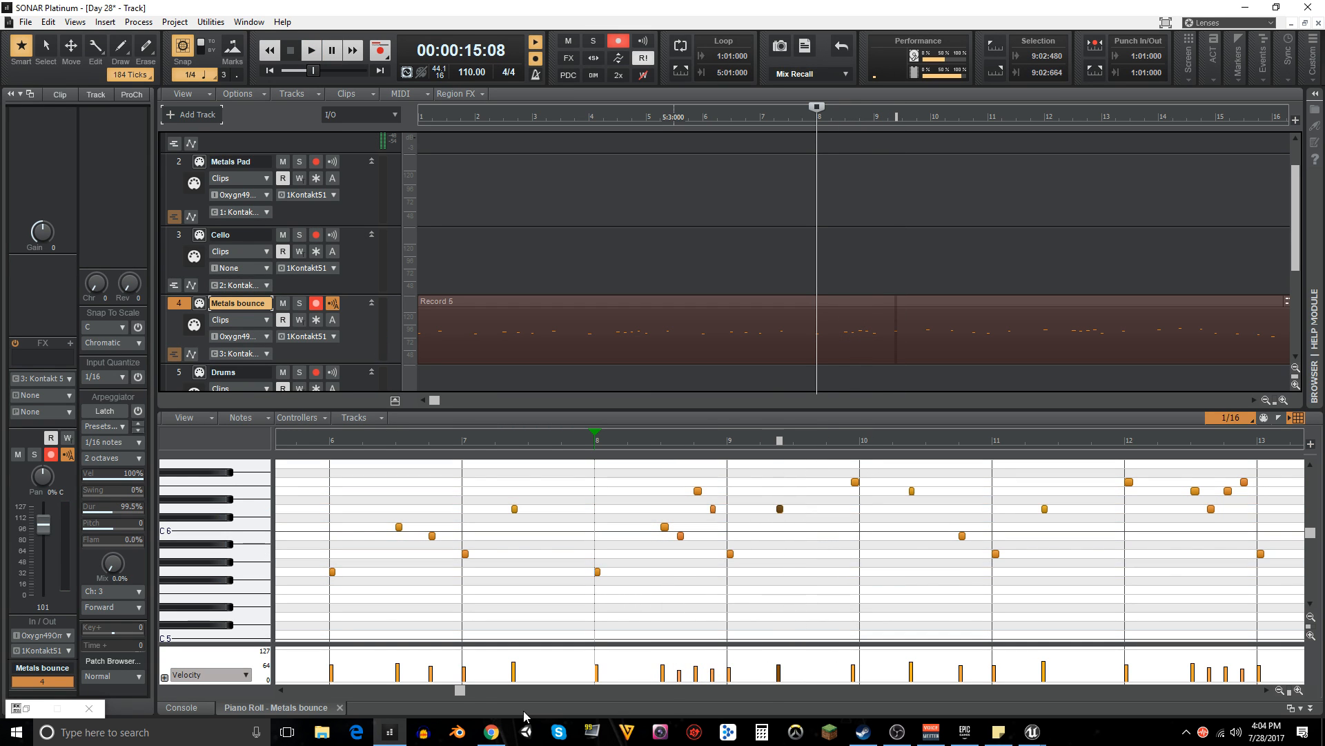
left_click_drag(460, 692, 525, 693)
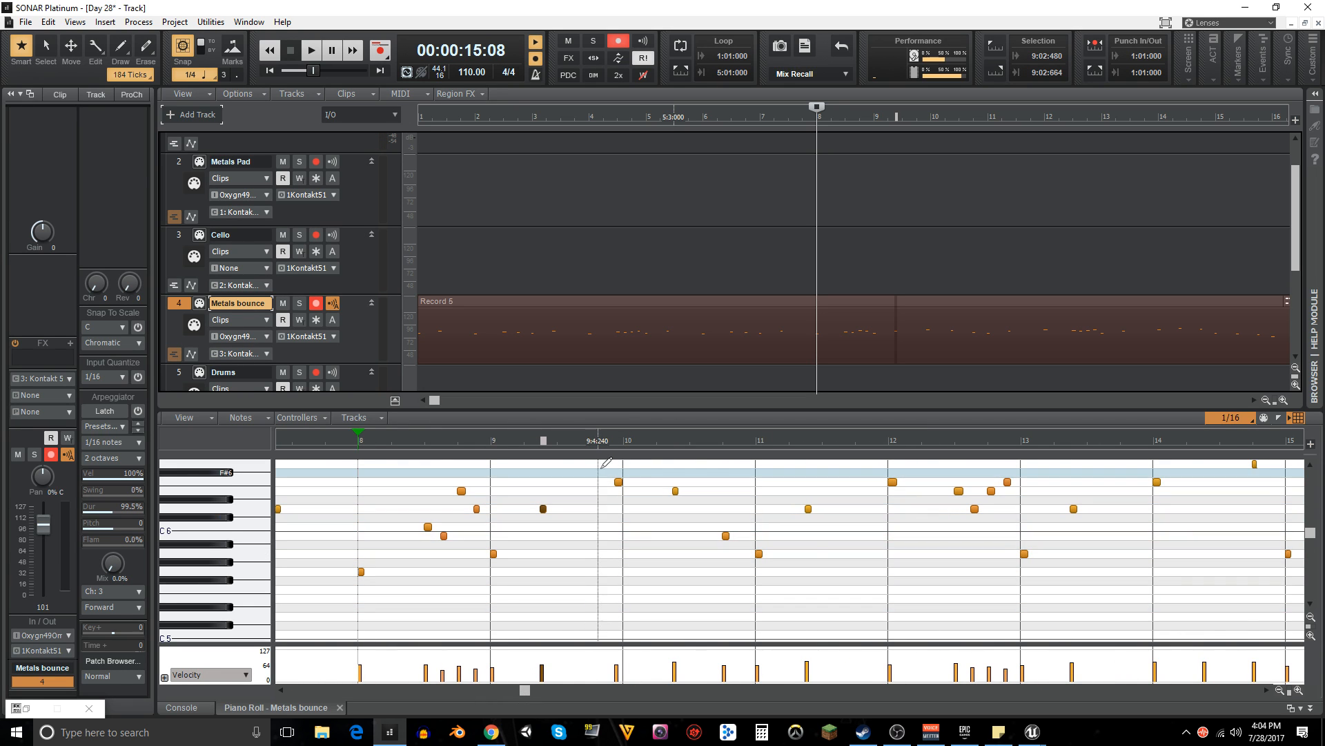
- Shift the F6 note just before measure 10 to 10:01:000 and move the playhead to measure 11
left_click(618, 483)
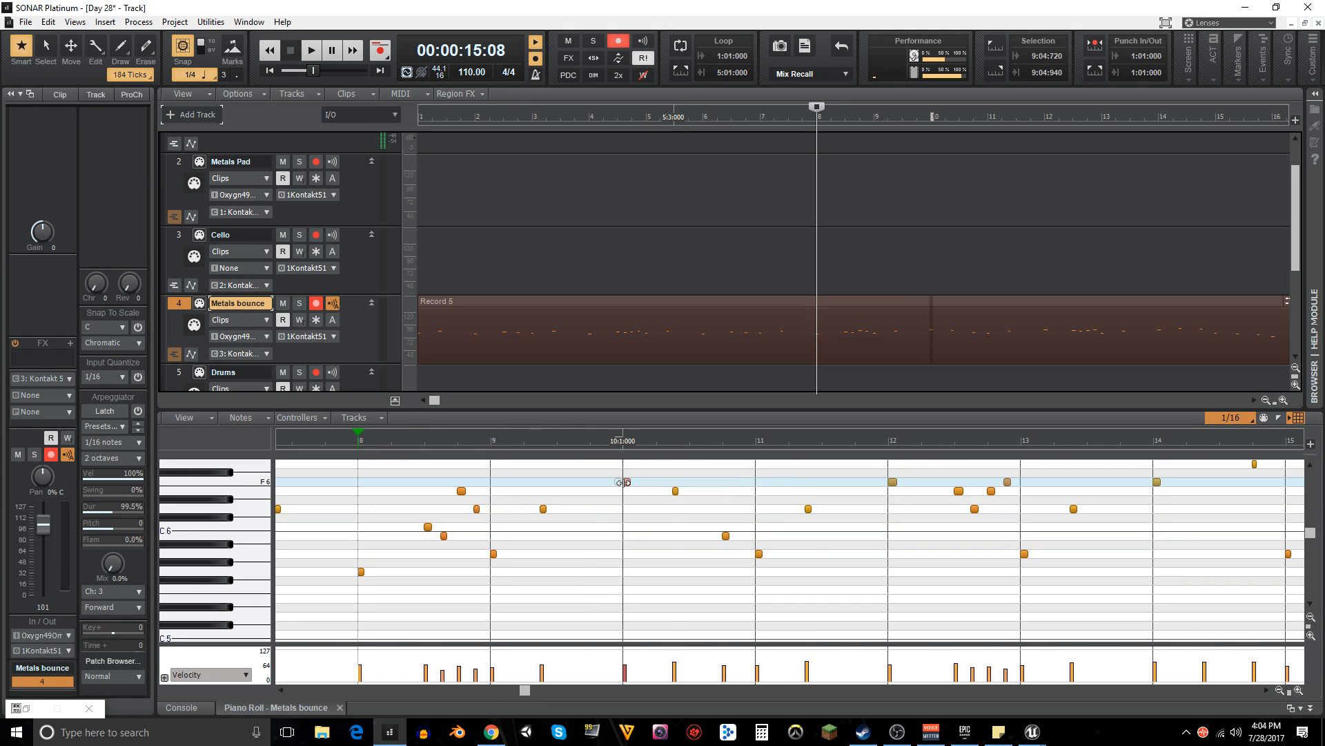
left_click_drag(624, 482, 633, 482)
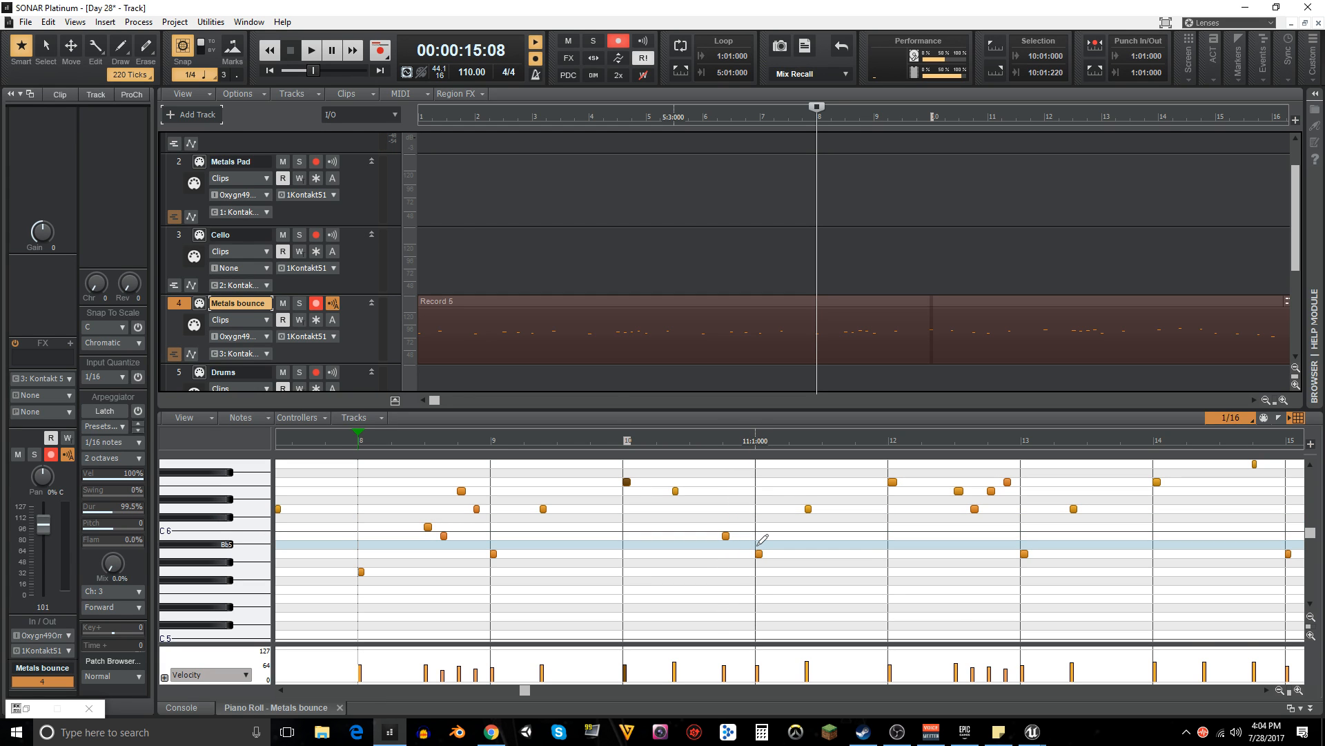
left_click_drag(528, 690, 573, 691)
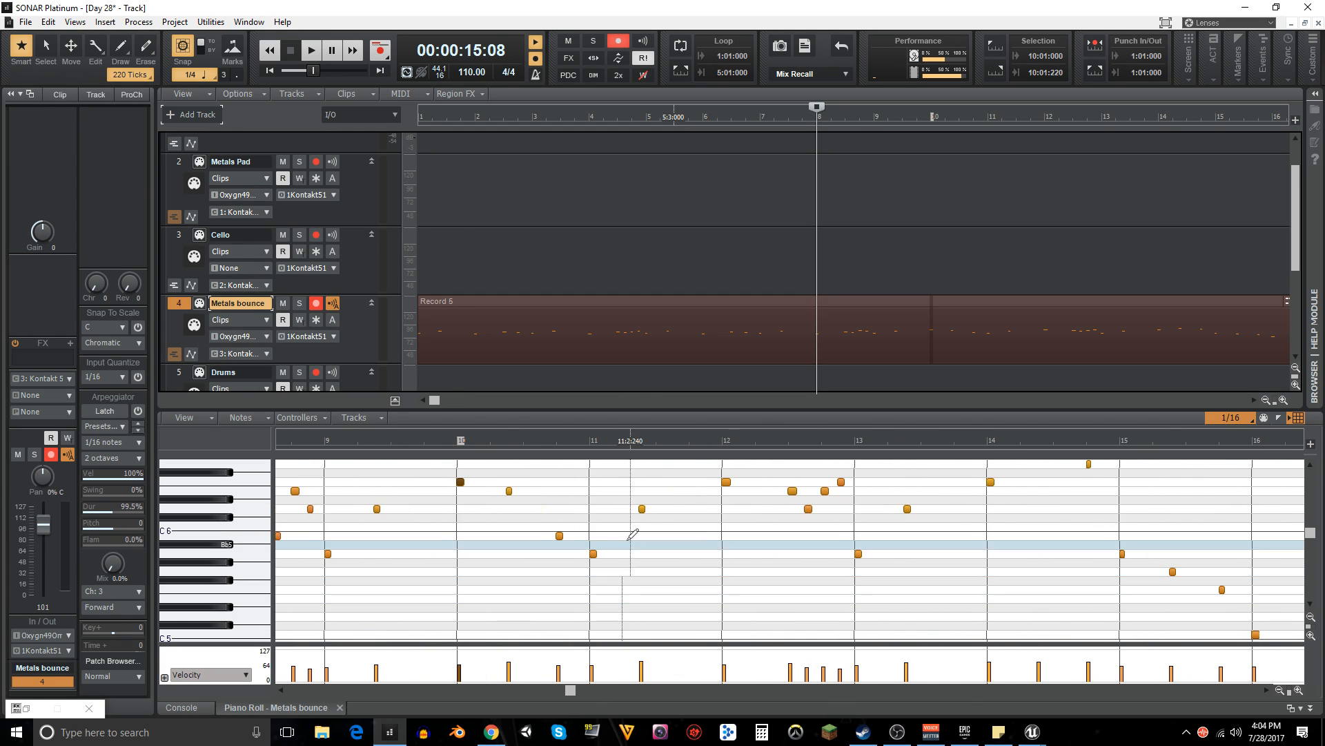
left_click(595, 518)
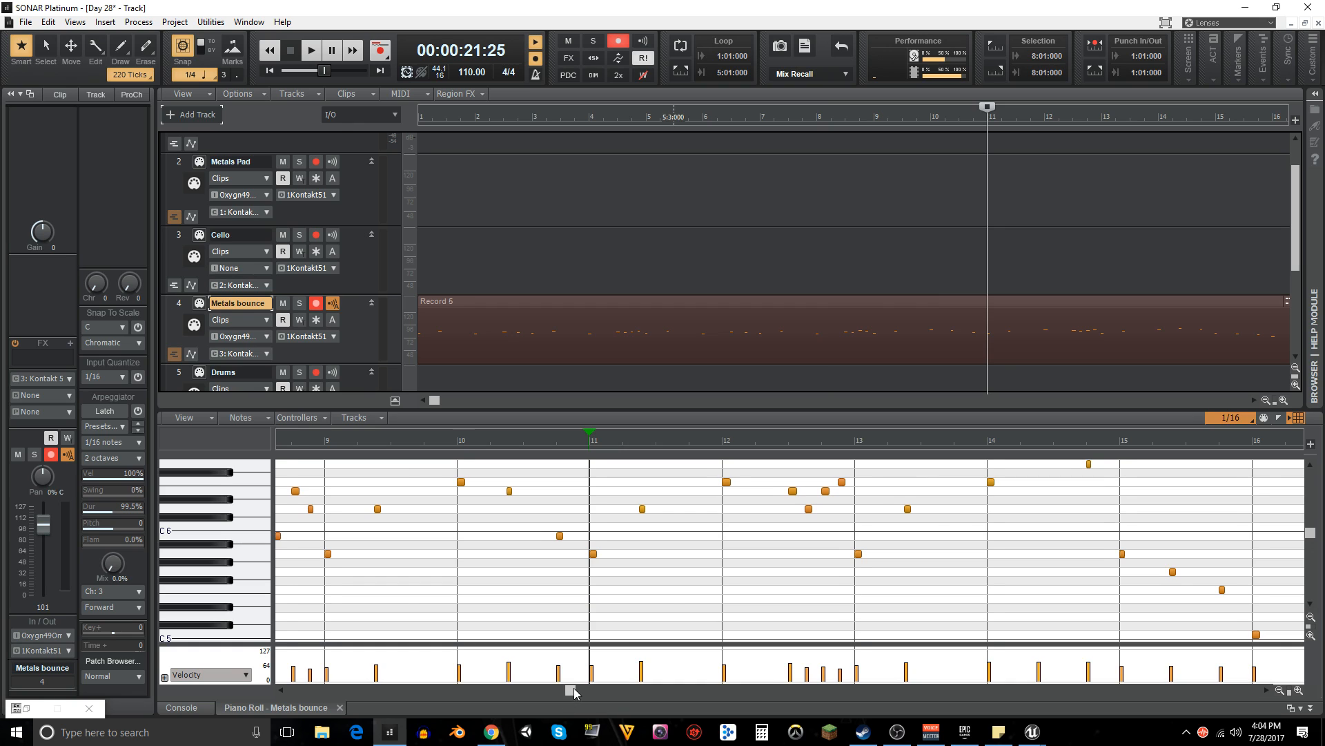
- Shift the A5 note just before measure 19 to 19:01:000
left_click_drag(569, 690, 582, 690)
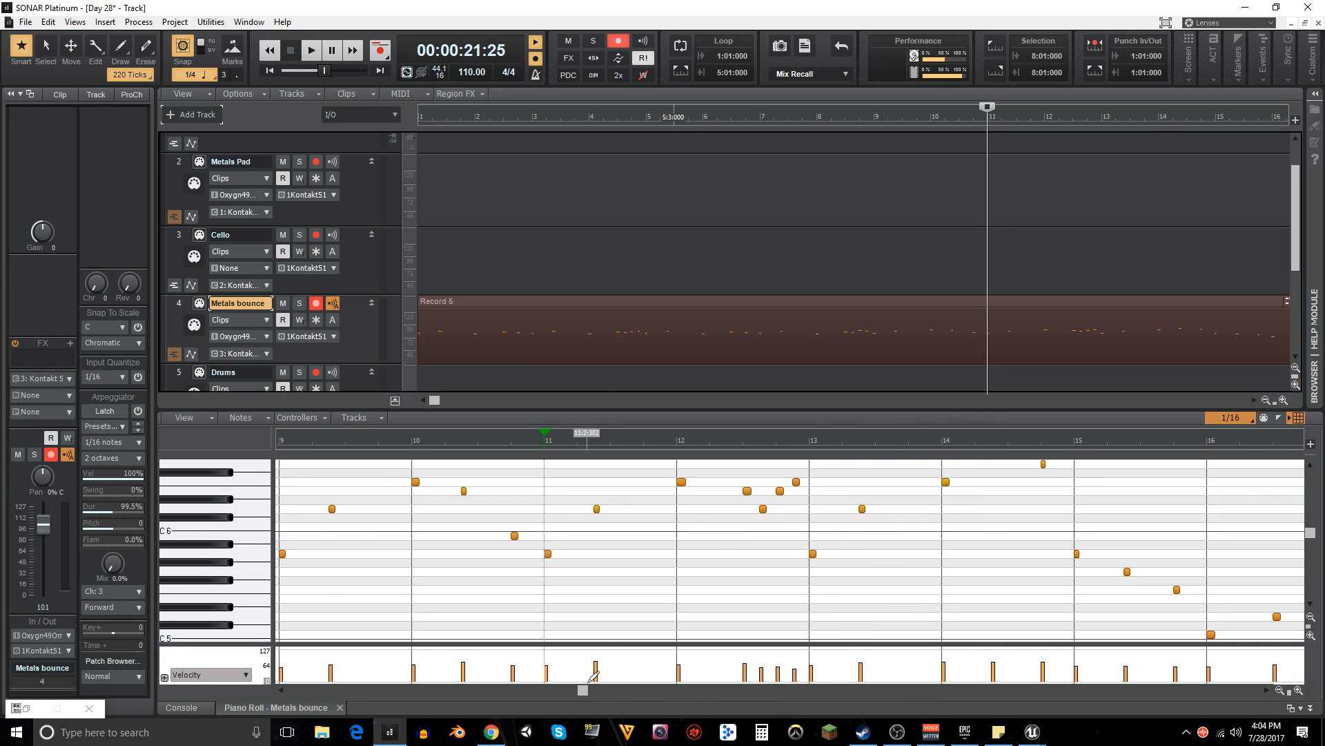
left_click_drag(586, 690, 688, 689)
scroll(689, 607, "up", 1)
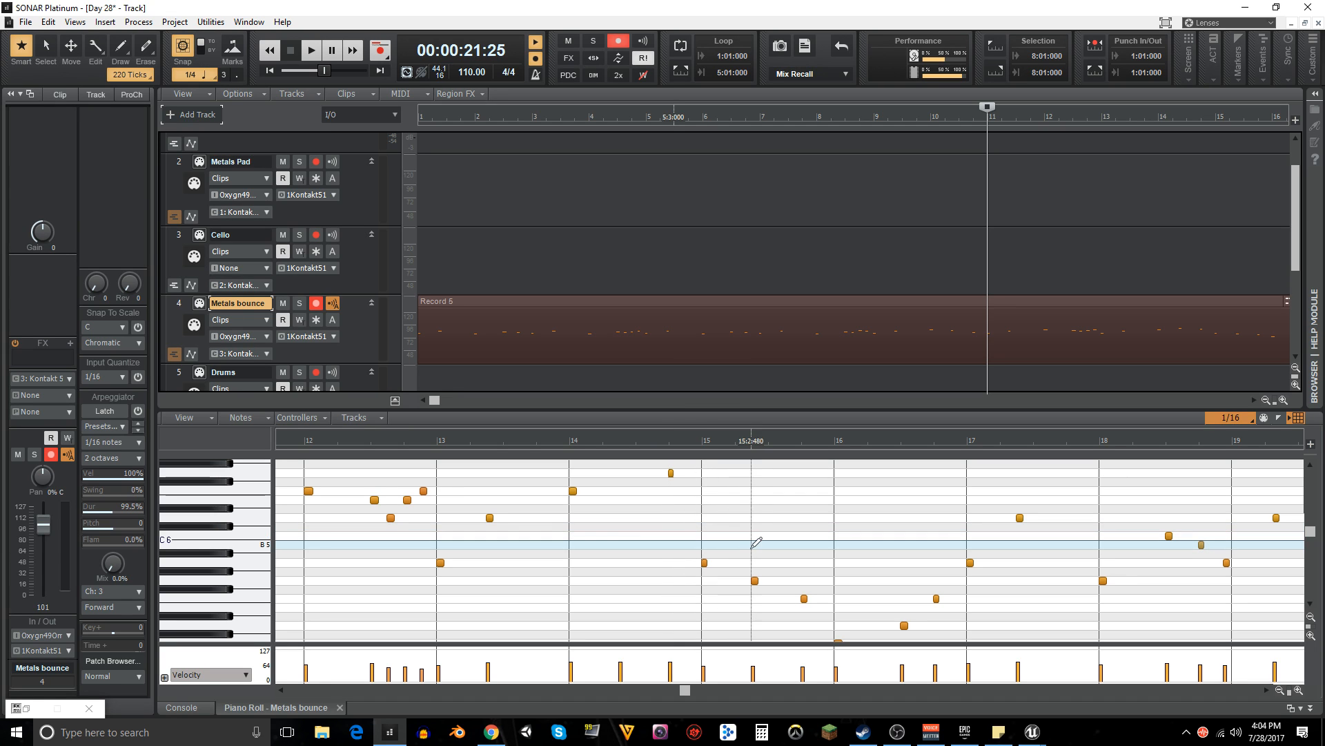
scroll(896, 542, "down", 1)
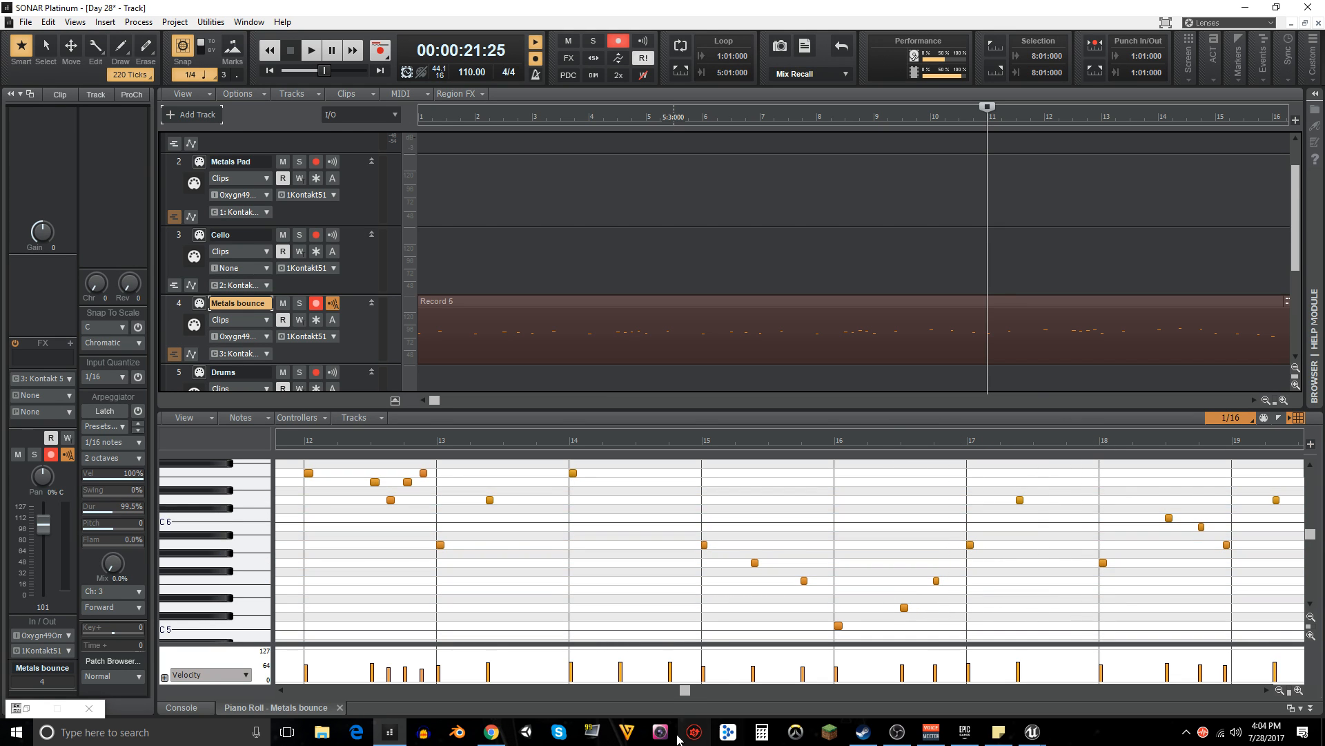
left_click_drag(686, 693, 822, 691)
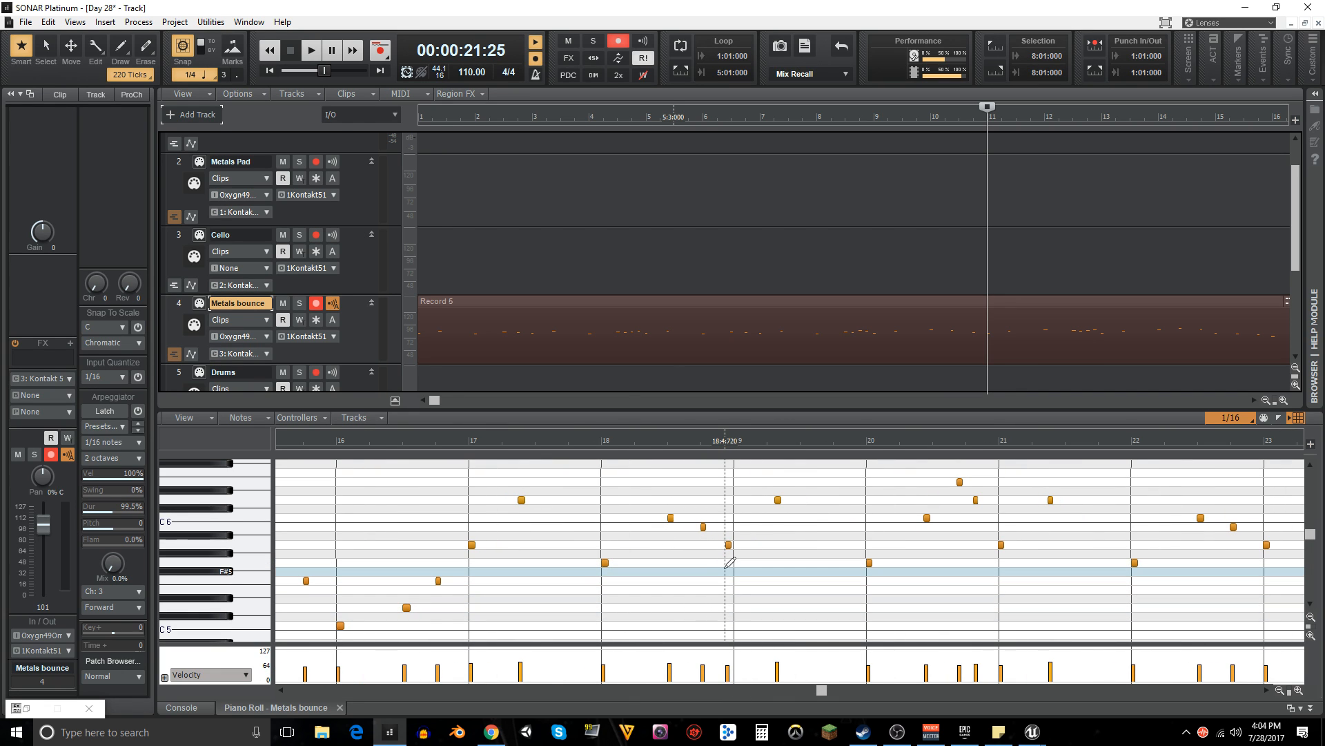
left_click_drag(729, 545, 737, 545)
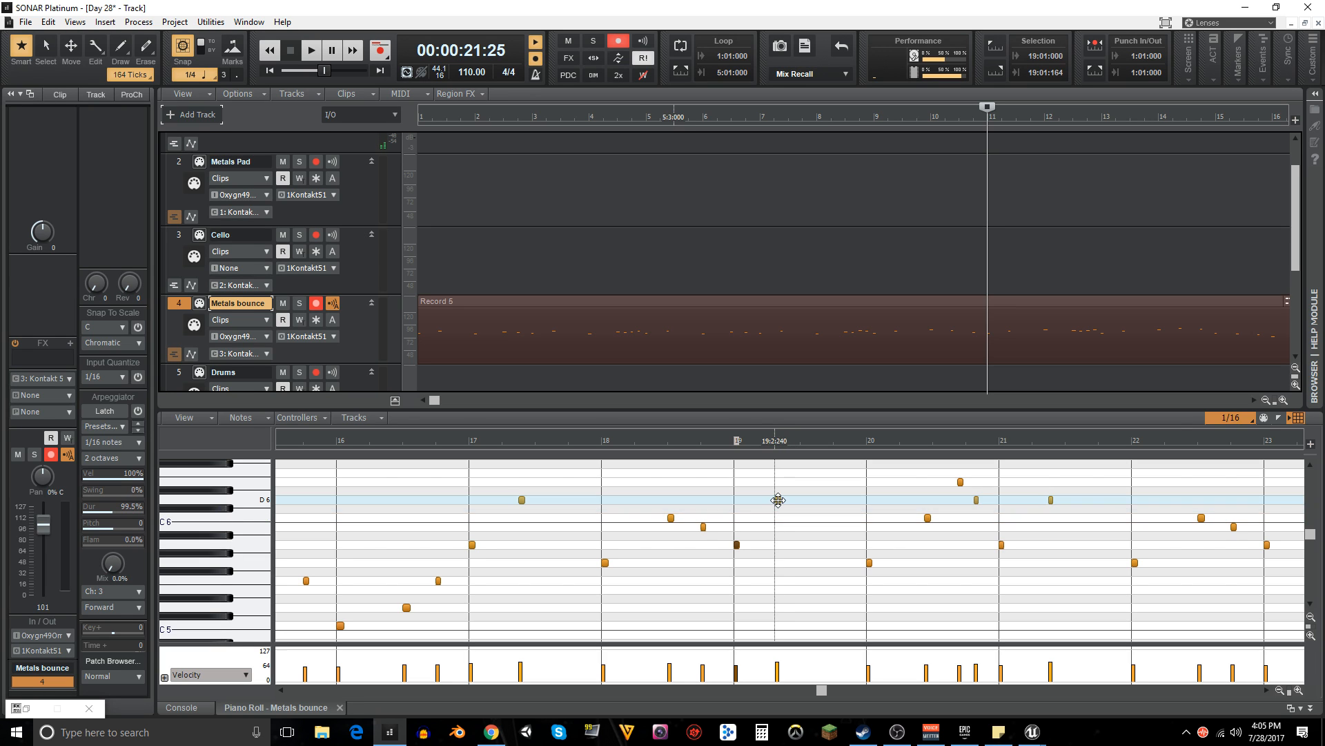
- Play from measure 18 and shift the D6 note in measure 19 to 19:02:480
left_click(602, 440)
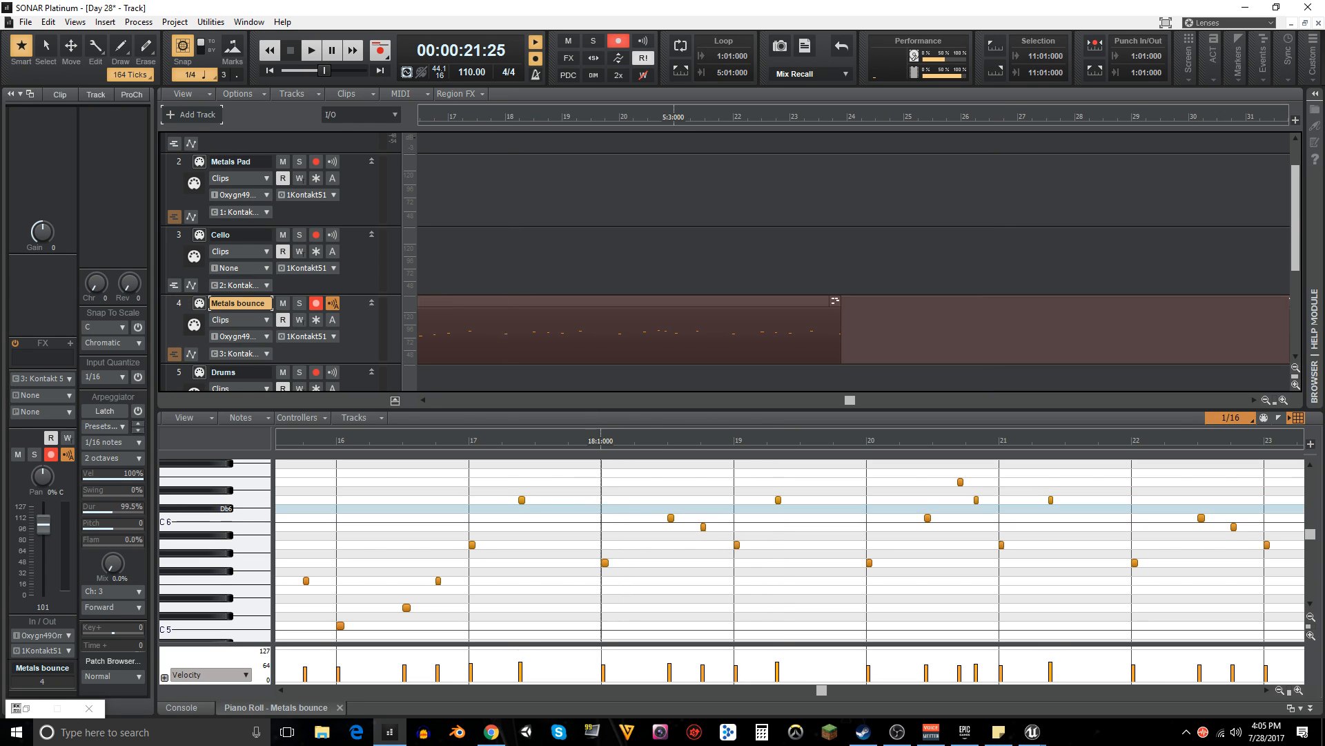
key("space")
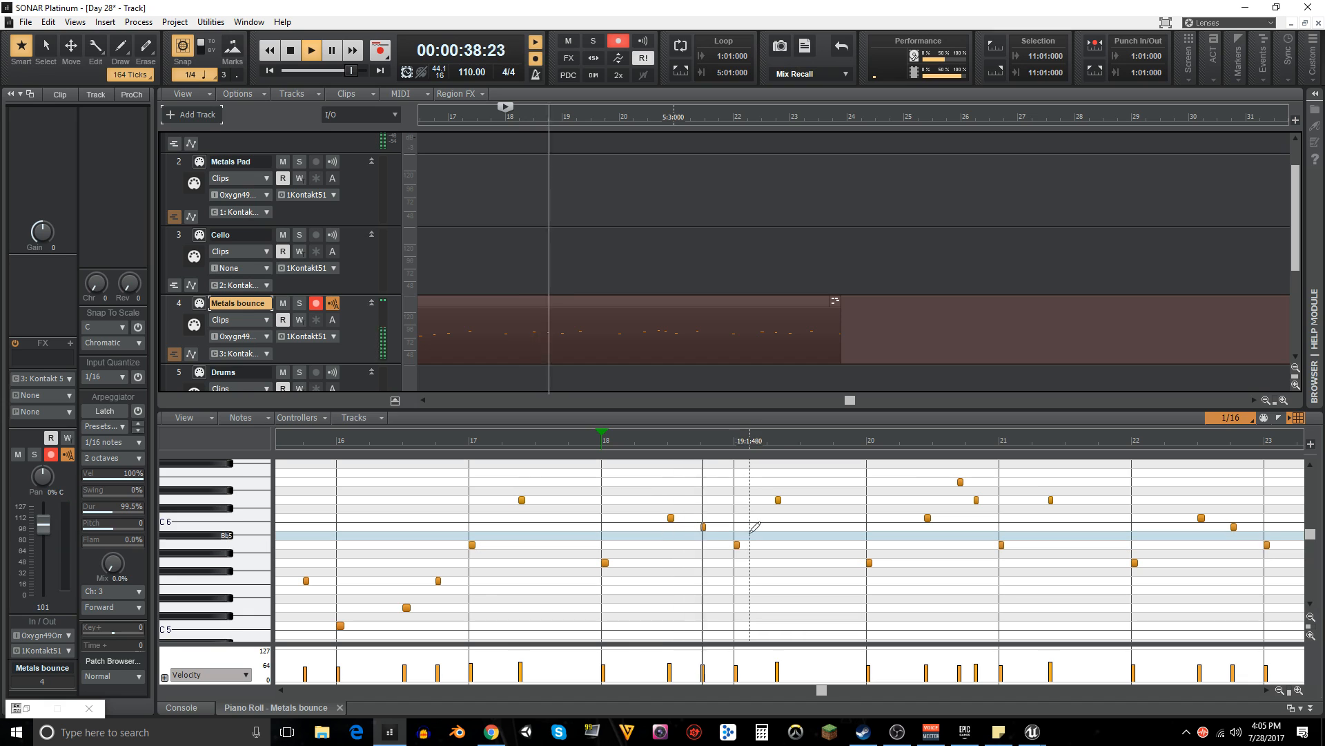
key("space")
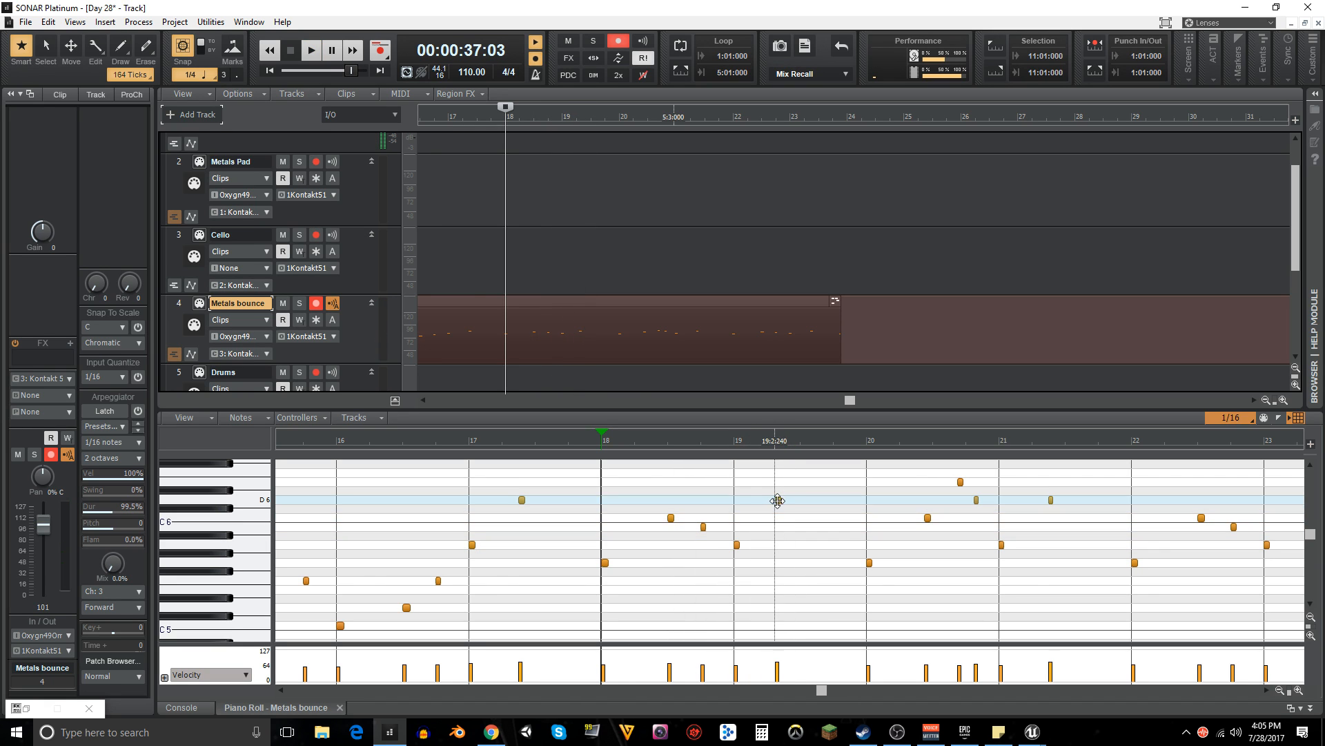
left_click_drag(778, 500, 786, 500)
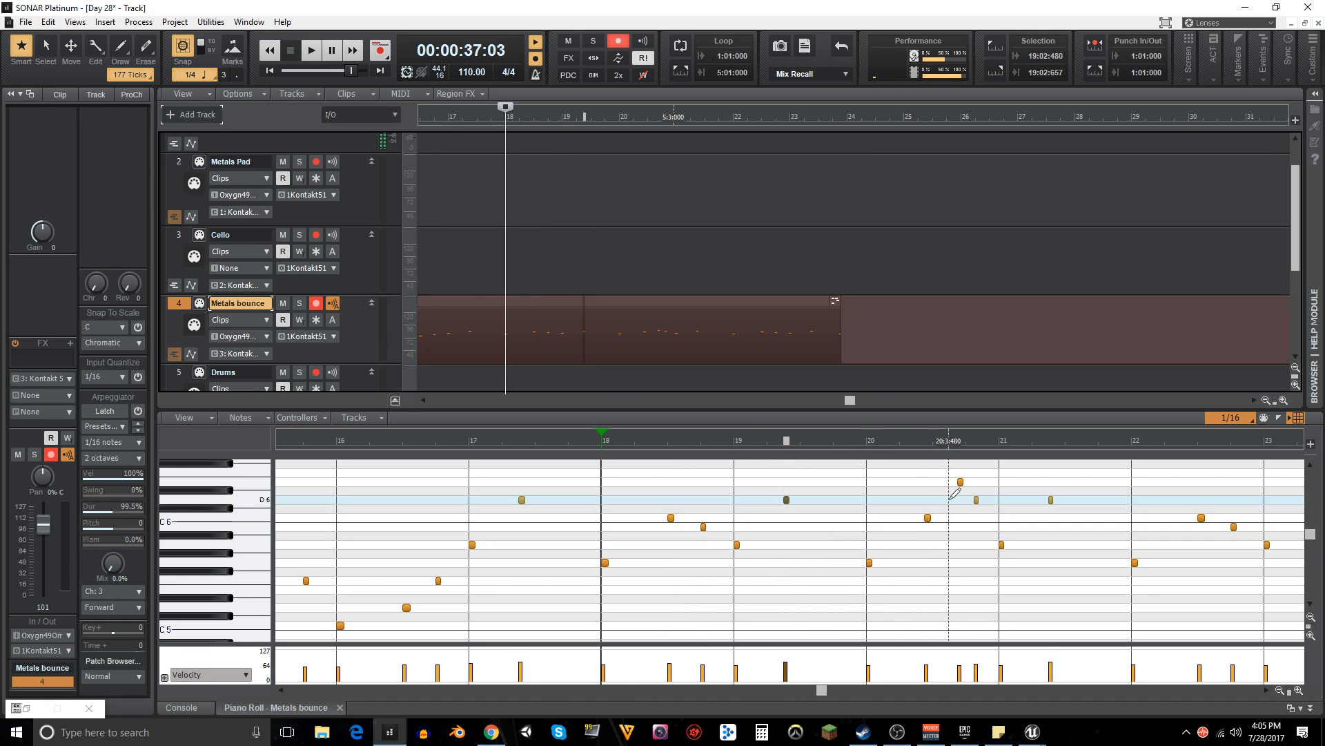
- Play from measure 20 and shift its E6 note to 20:04:000, D6 to 20:04:480 and C6 to 20:03:000
left_click(867, 502)
key("space")
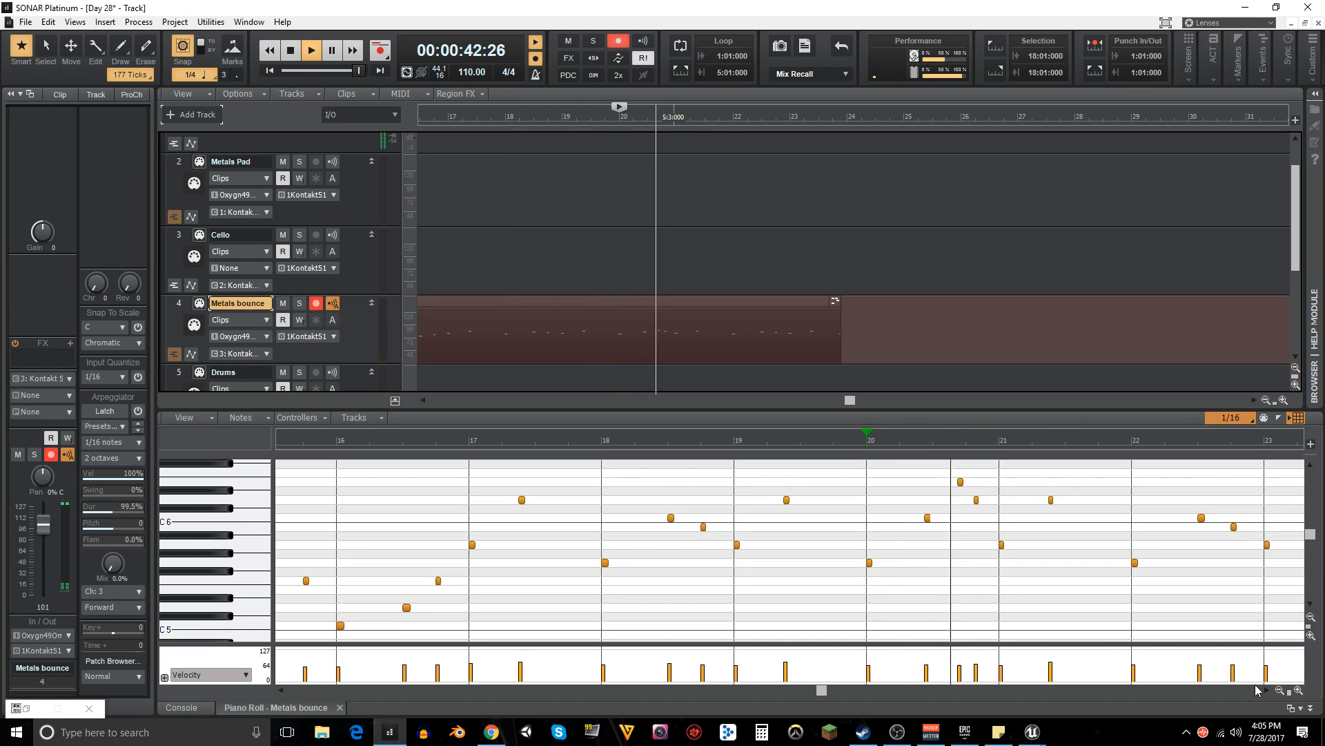
key("space")
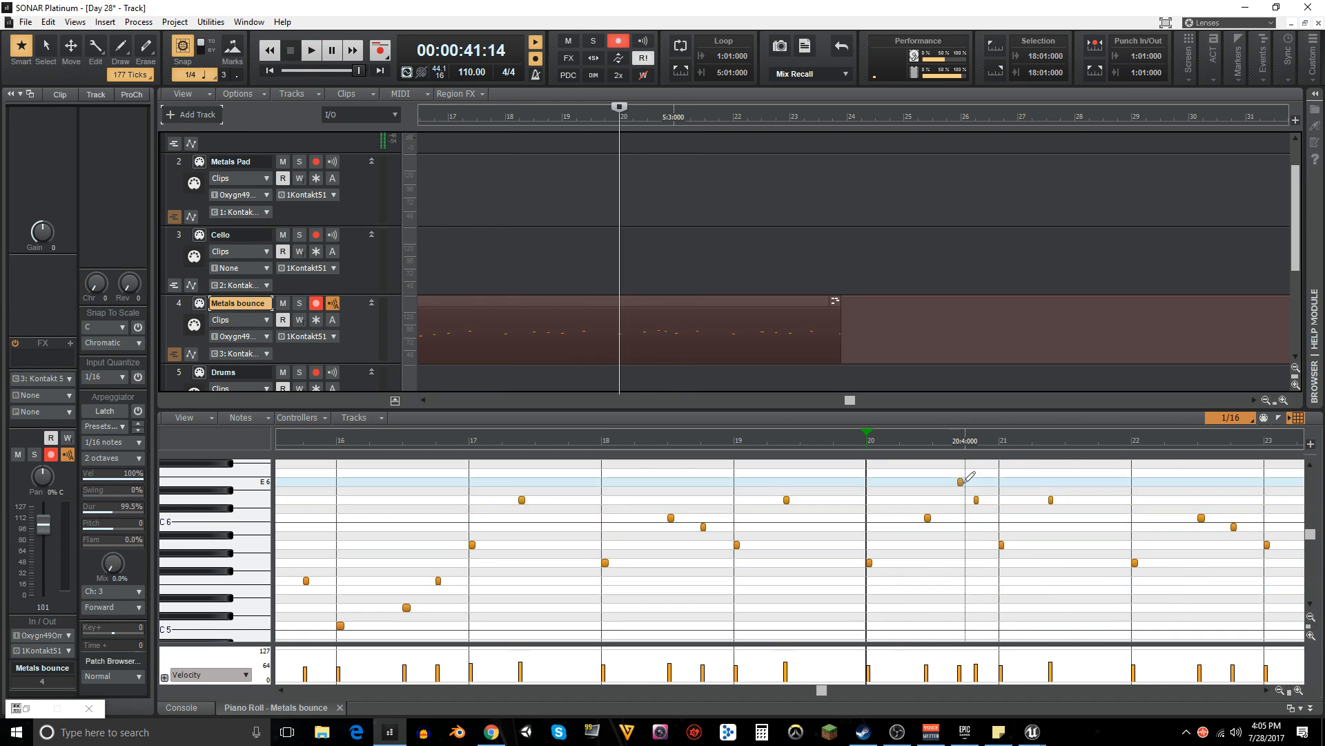
left_click(967, 482)
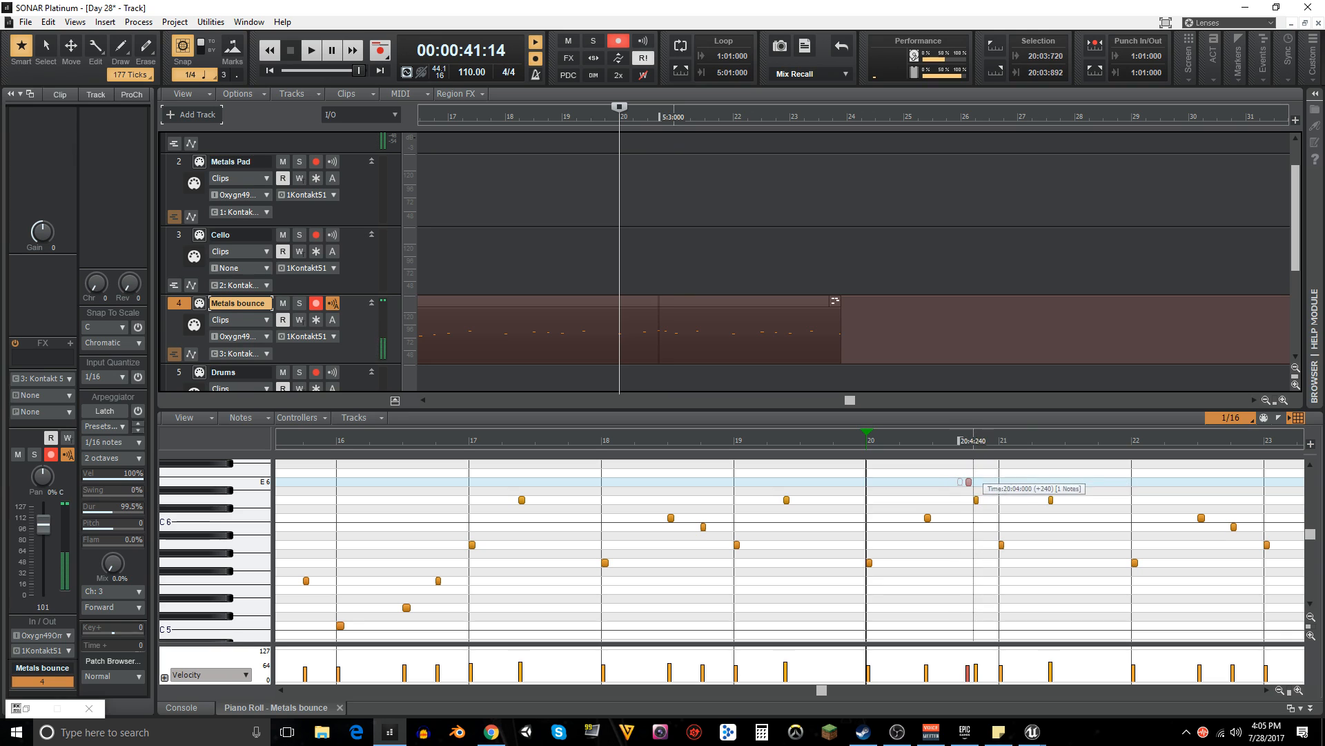
left_click(985, 499)
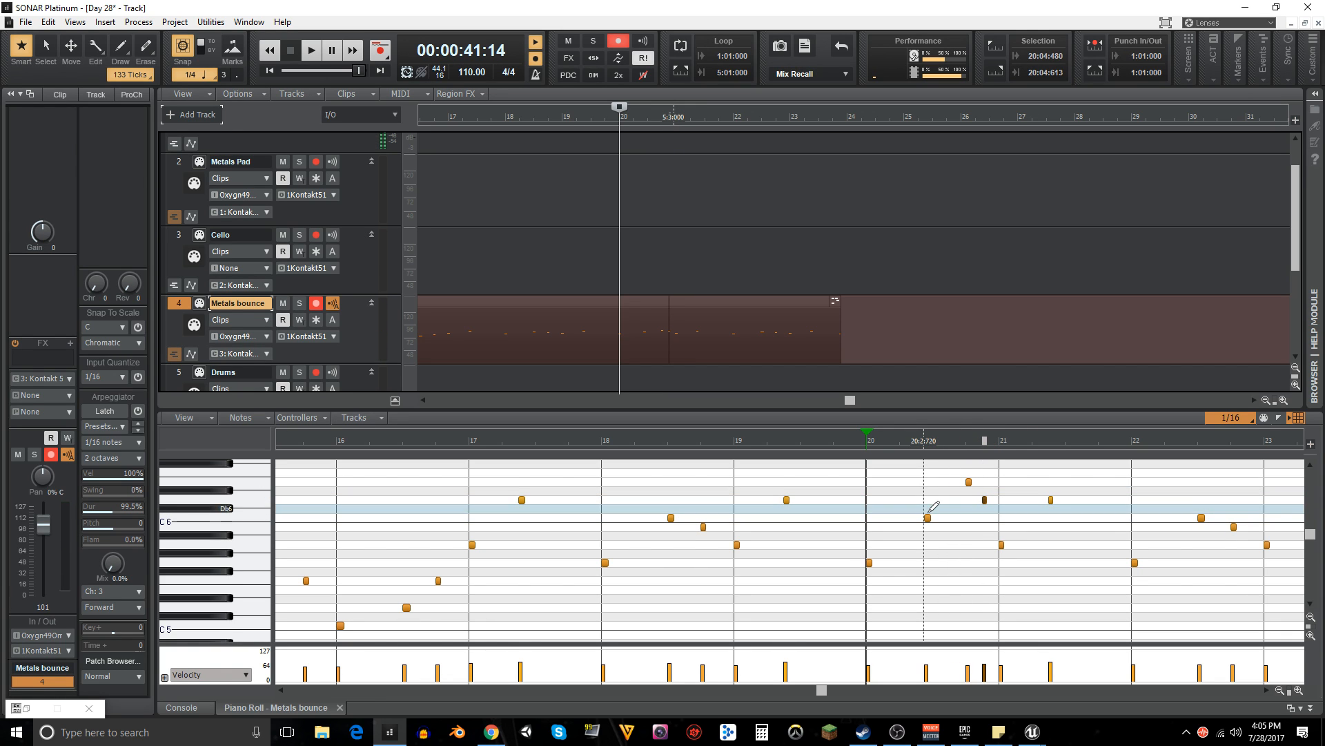
left_click_drag(927, 517, 934, 517)
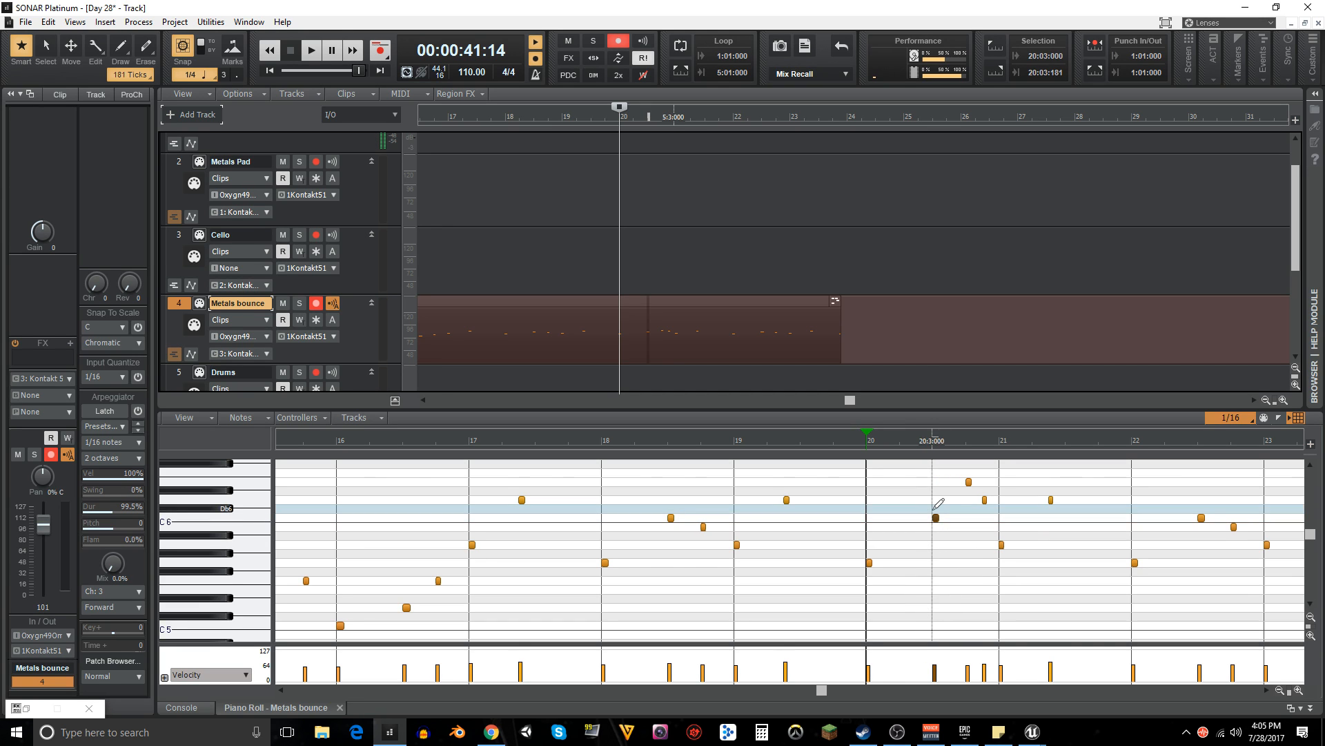
- Replay from measure 20 through measure 23 to check the note timing up to the clip's end
key("space")
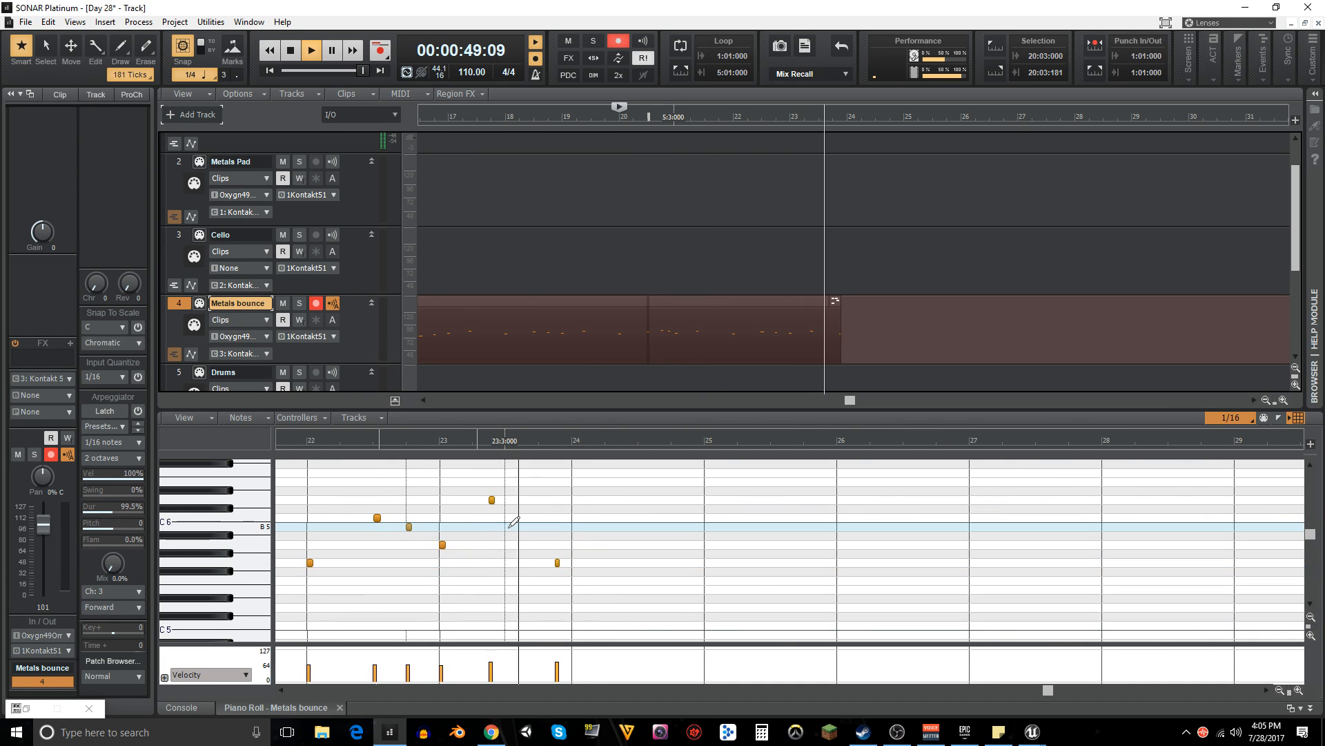
key("space")
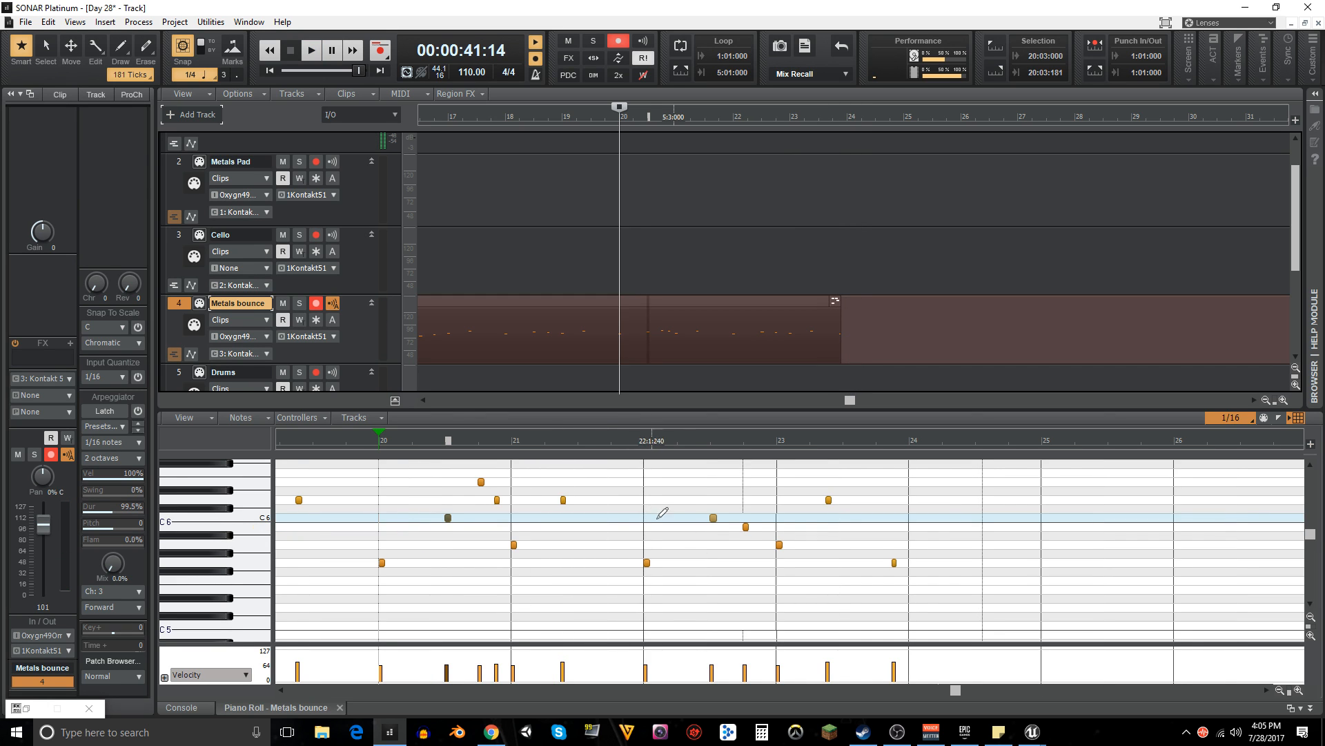
scroll(662, 513, "down", 1)
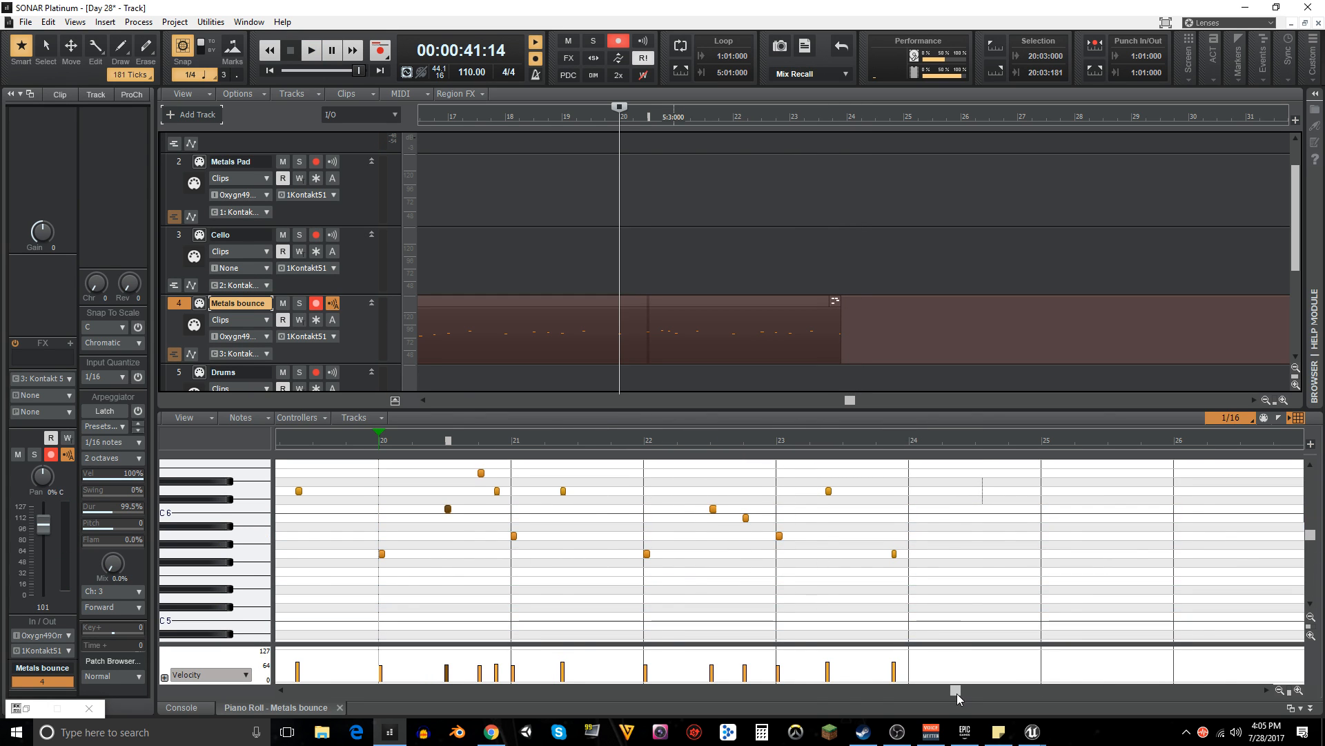
- Replay from measure 18 and shift the E6 note in measure 20 earlier to 20:03:720
left_click_drag(957, 692, 836, 706)
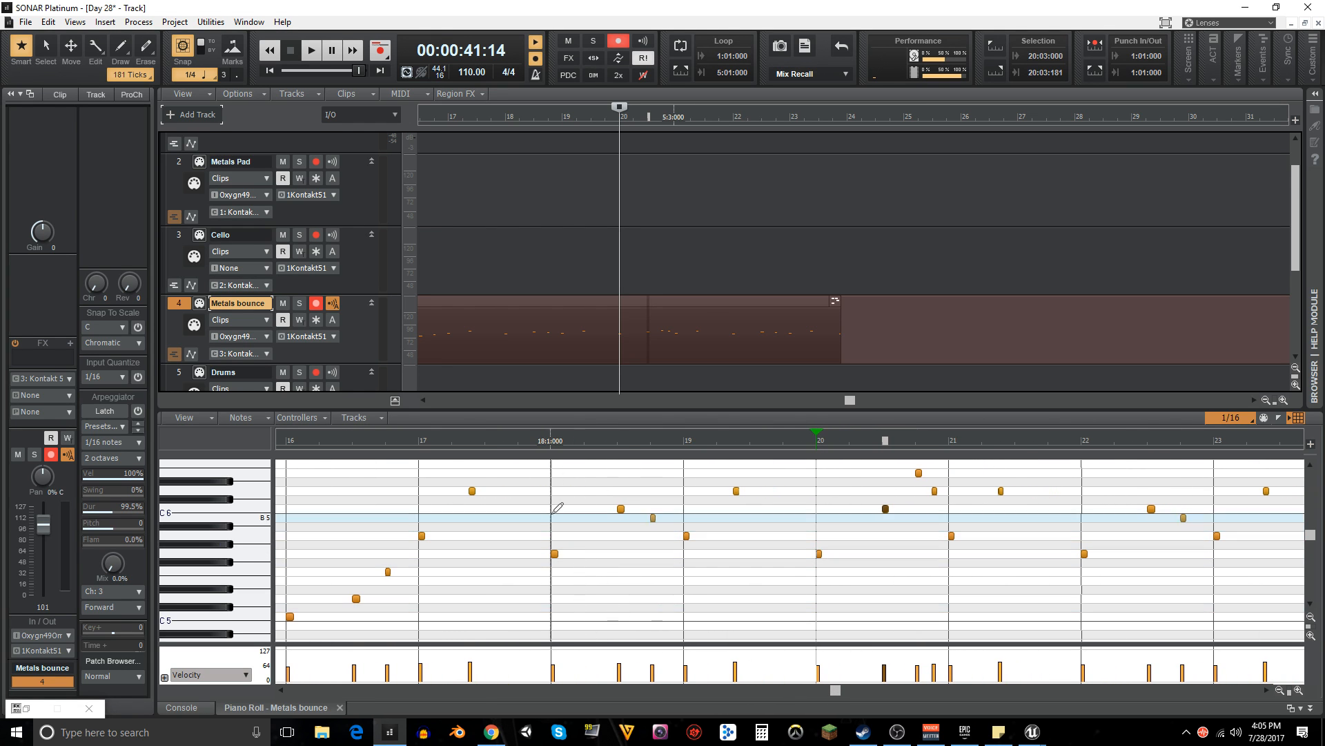
right_click(553, 513)
key("space")
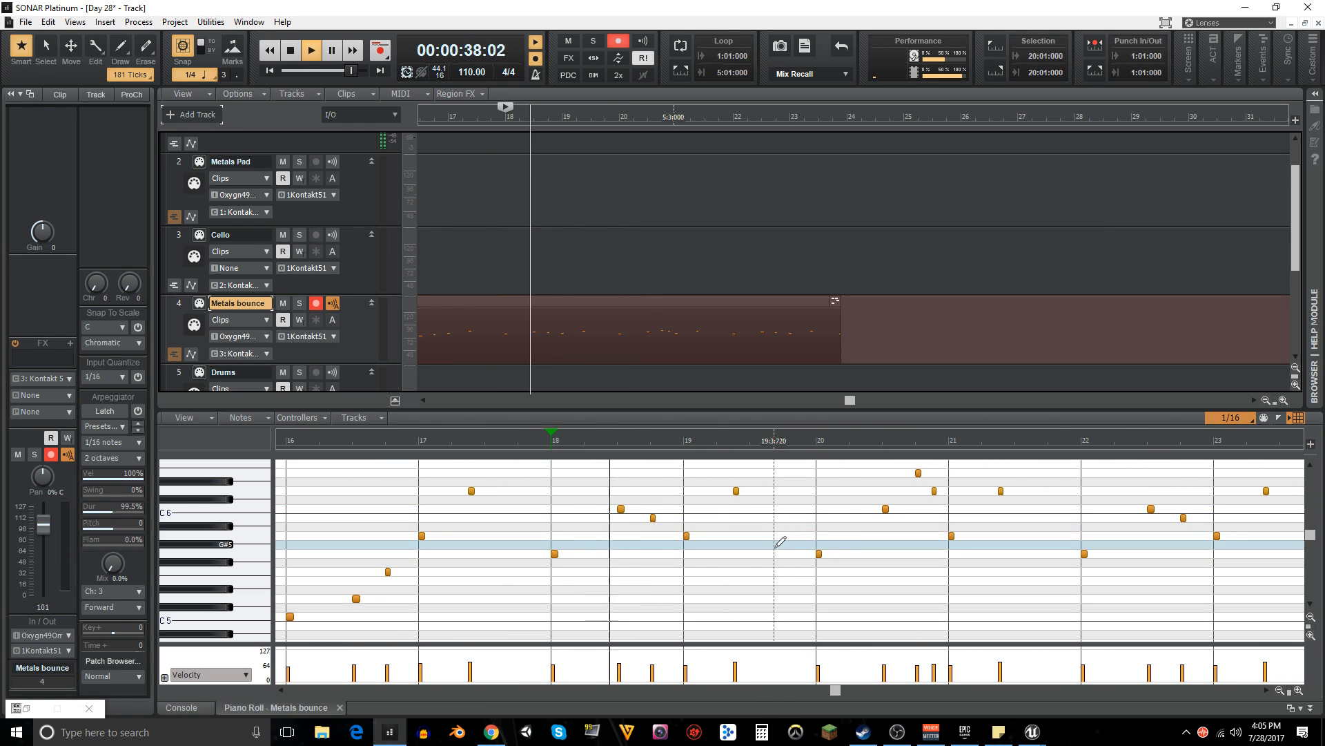
scroll(829, 552, "up", 1)
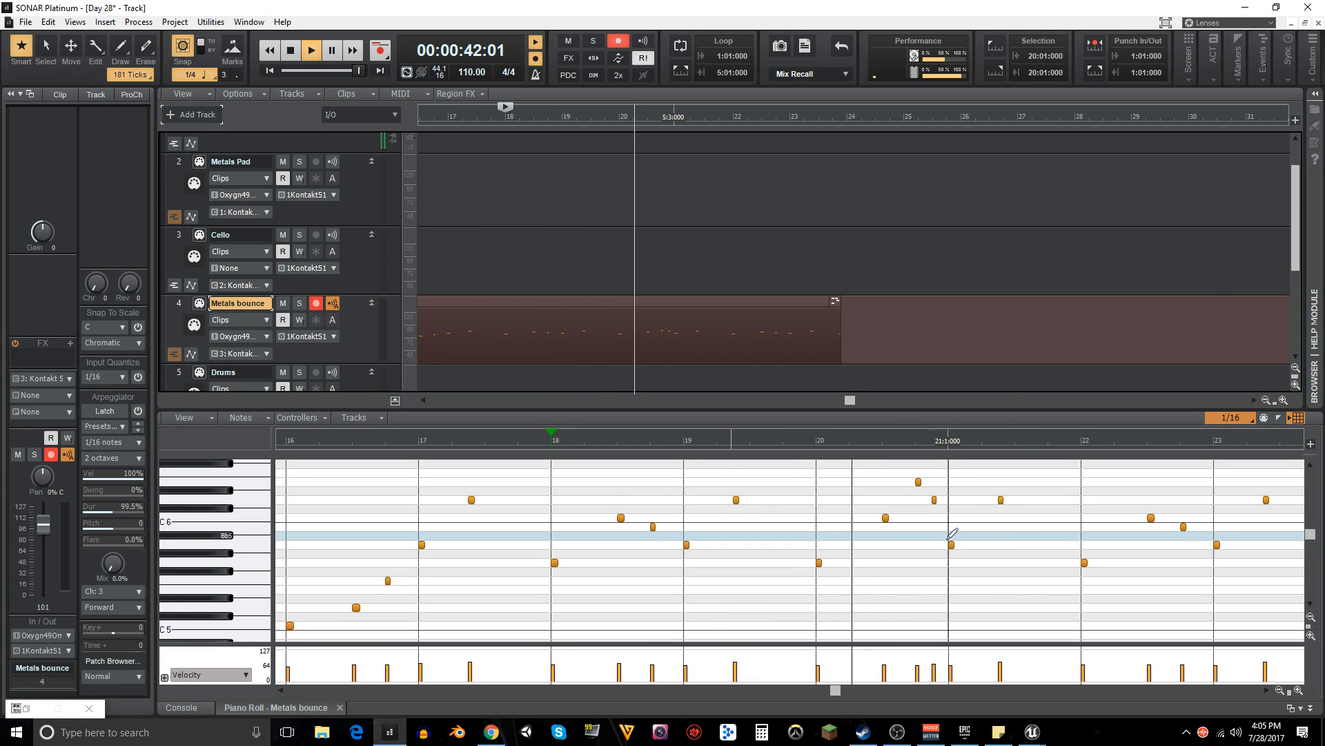
key("space")
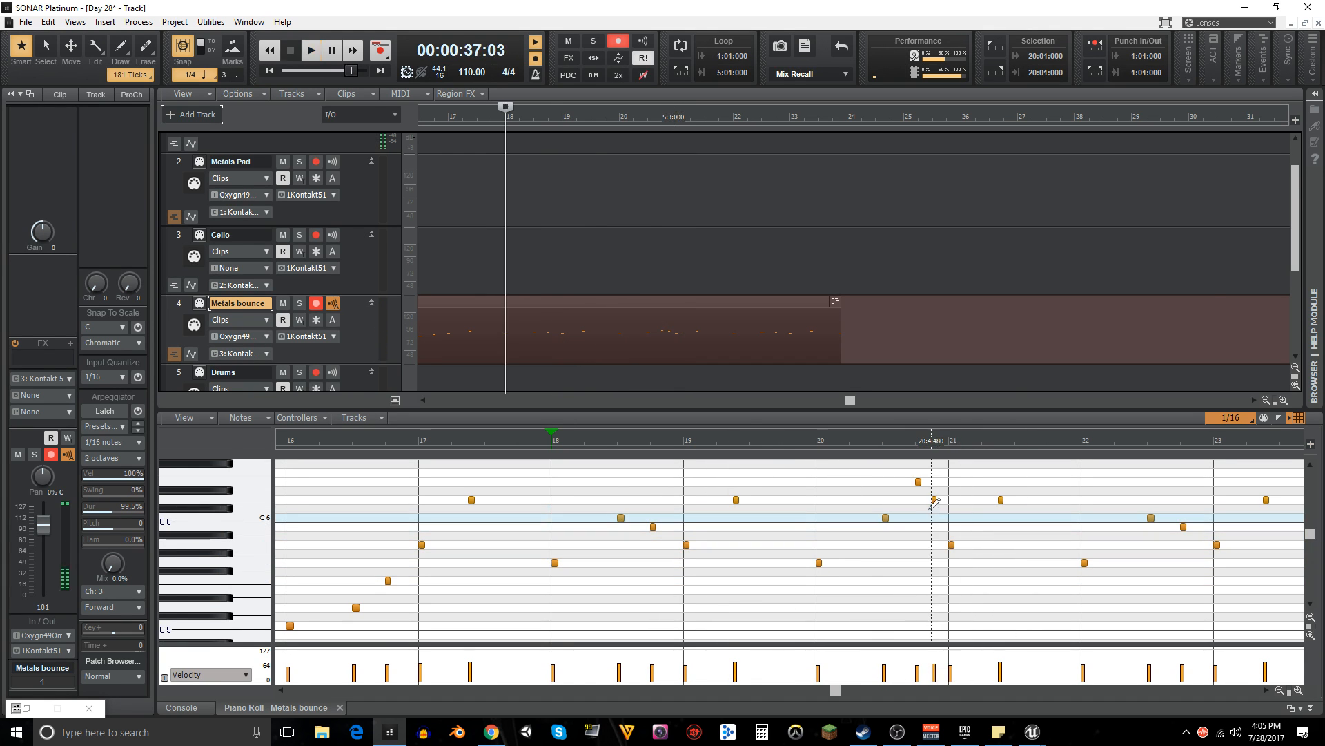
left_click(918, 482)
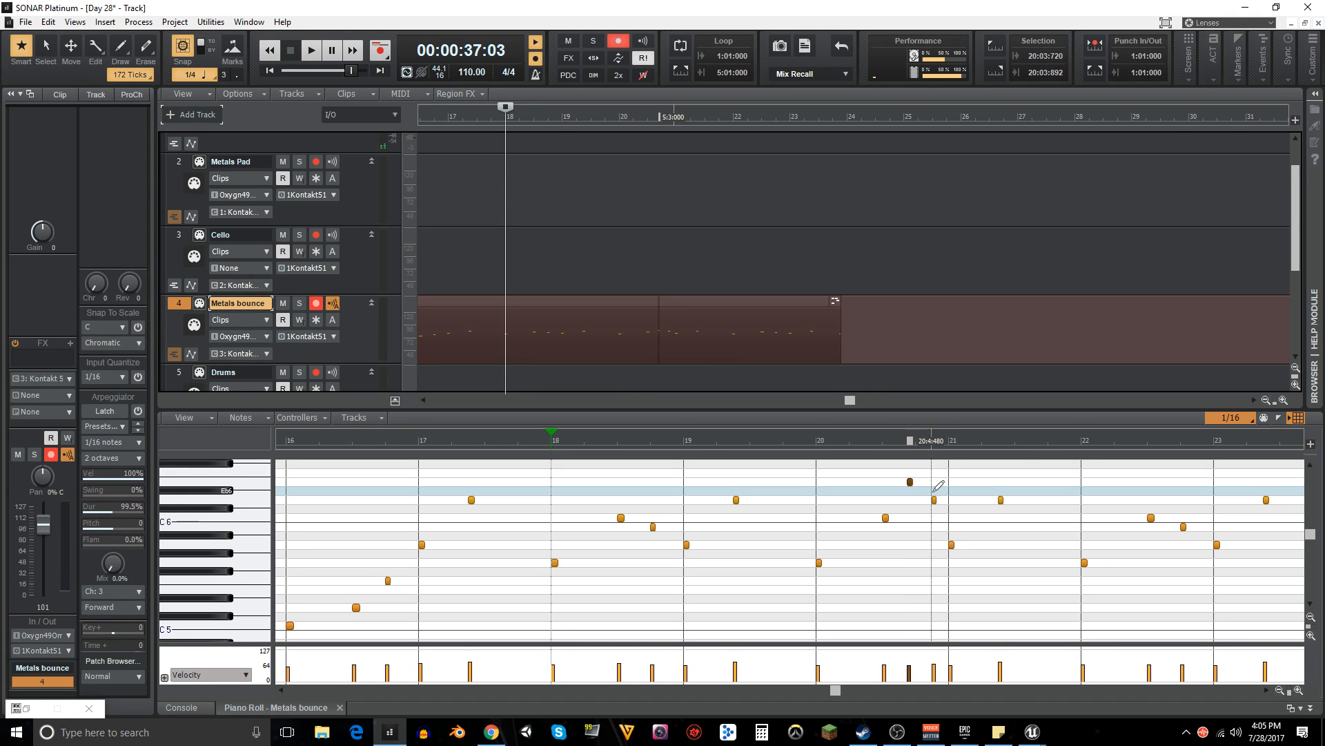
- Replay from measure 20 to check the timing of the moved E6 note
key("space")
key("space")
left_click(817, 533)
key("space")
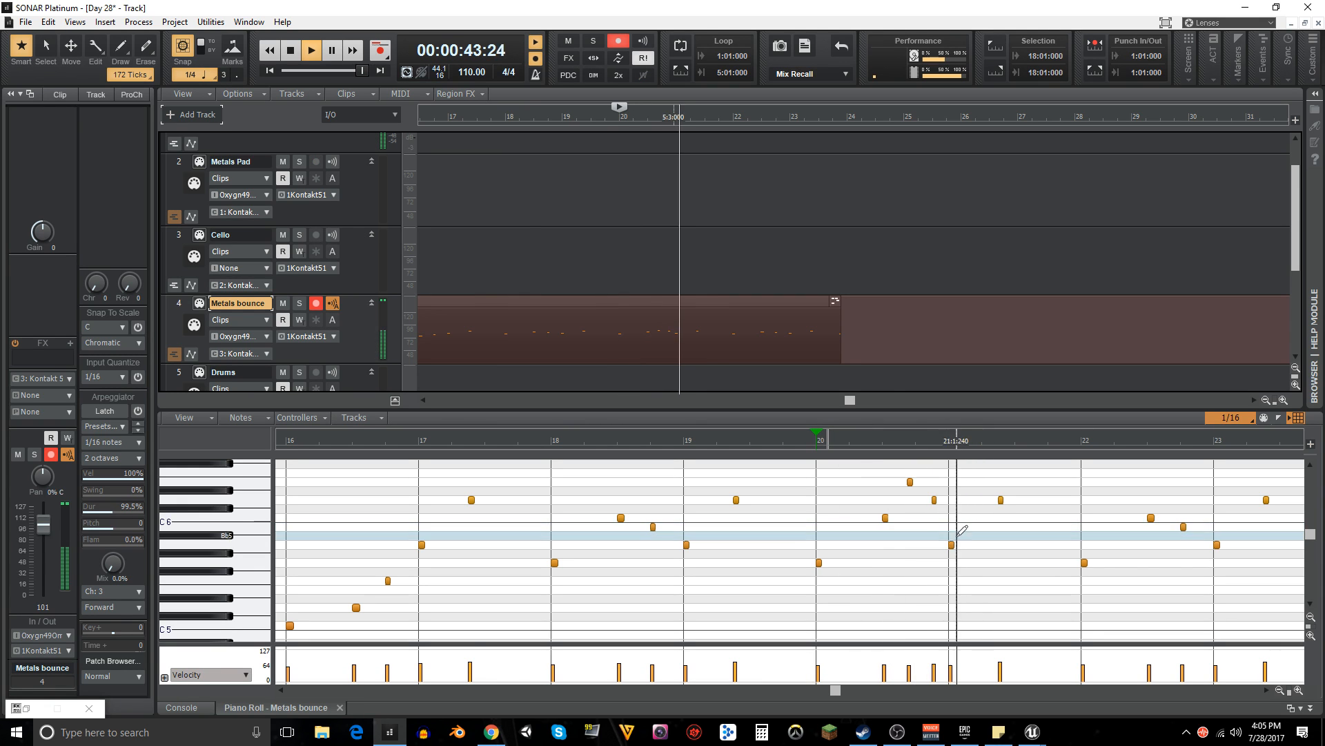
key("space")
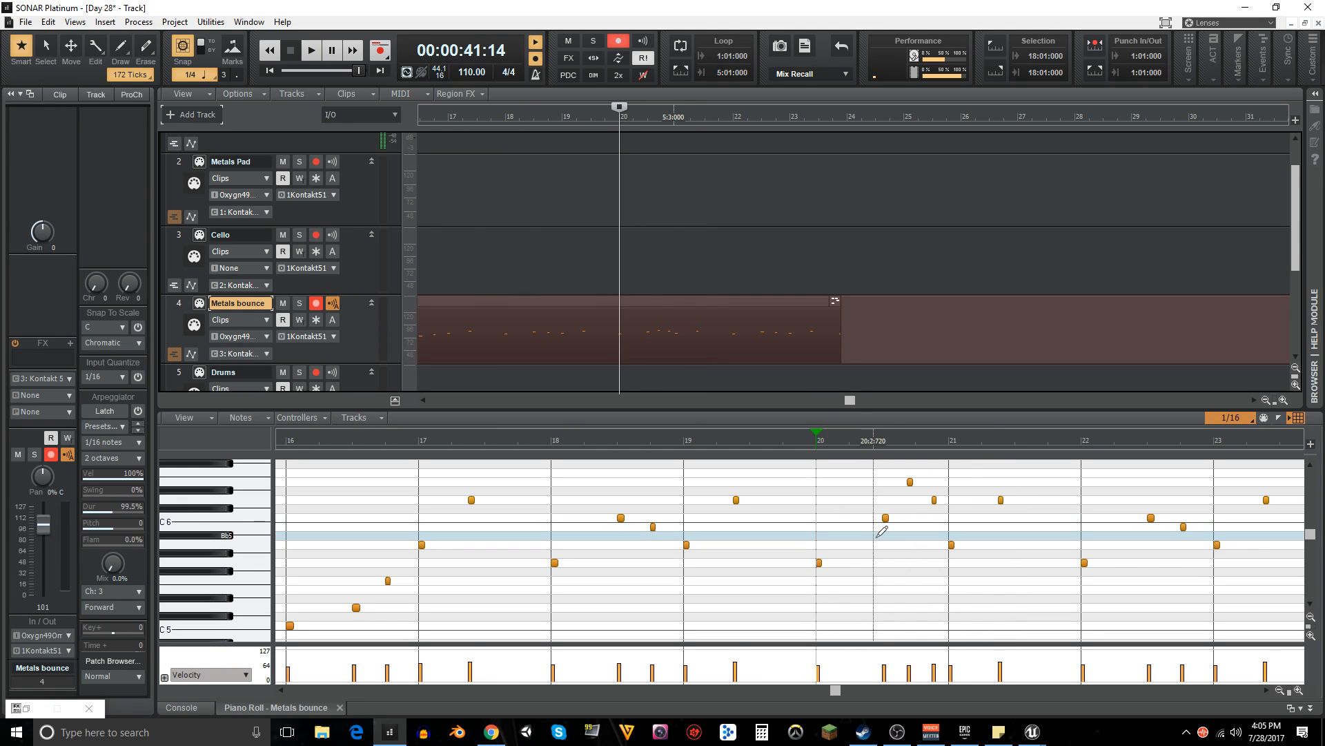
- Return the playhead to the project start and disarm recording on the Metals bounce track
left_click(270, 70)
left_click(317, 304)
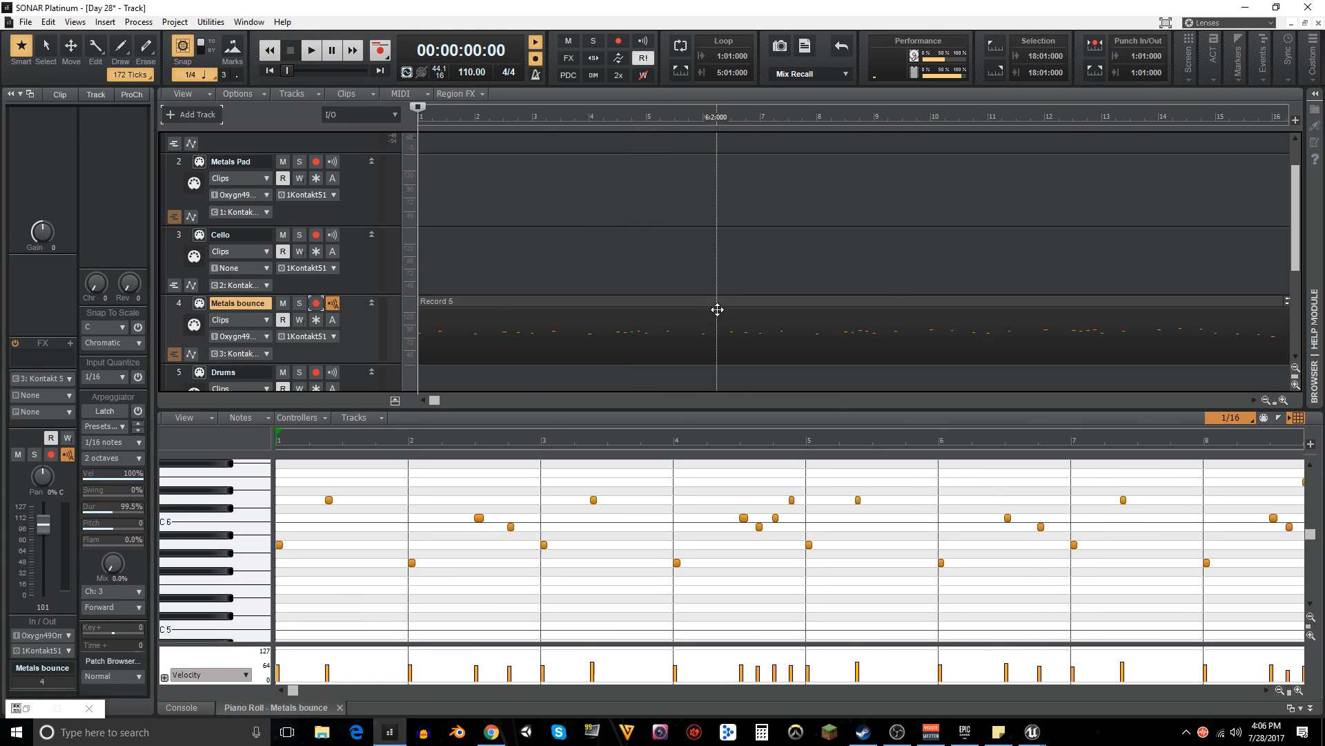
- Check where the Metals bounce clip ends near measure 24, placing the playhead there, and return it to the project start
scroll(664, 291, "down", 1)
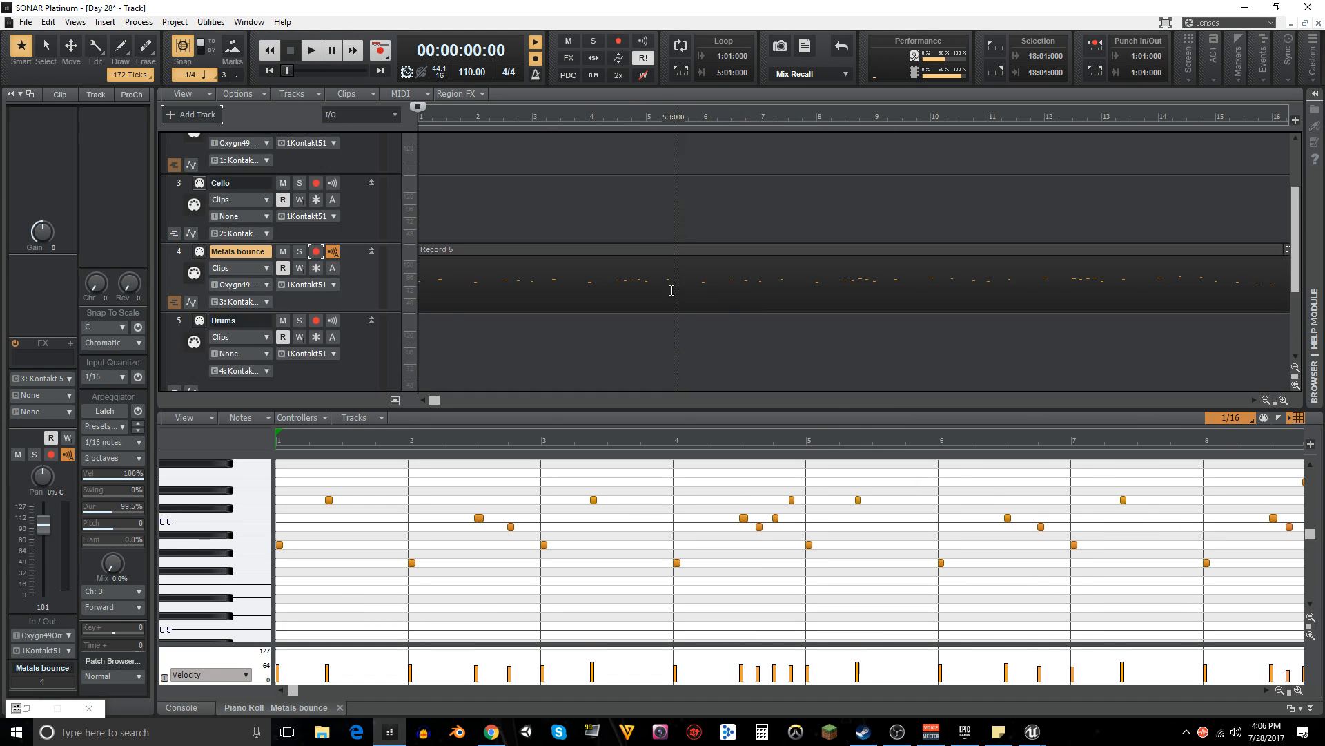
left_click_drag(433, 404, 717, 395)
left_click(1133, 188)
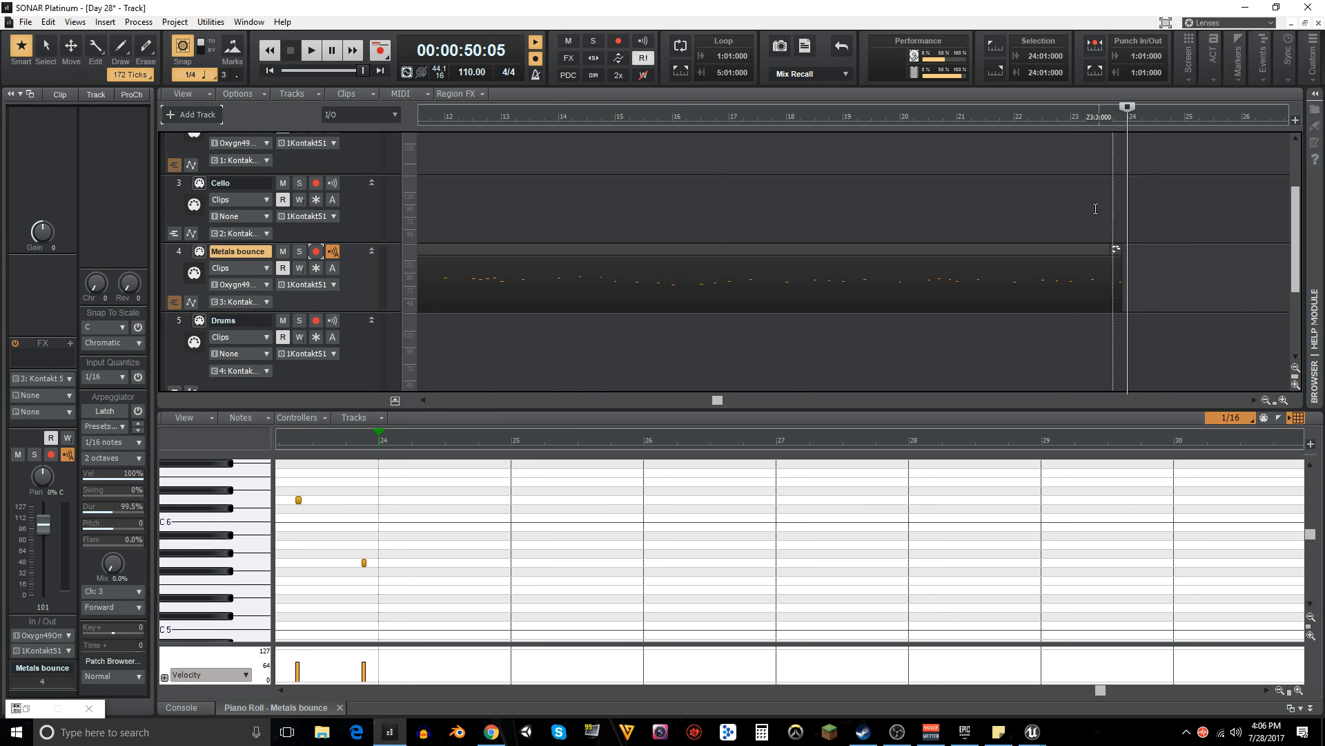
key("w")
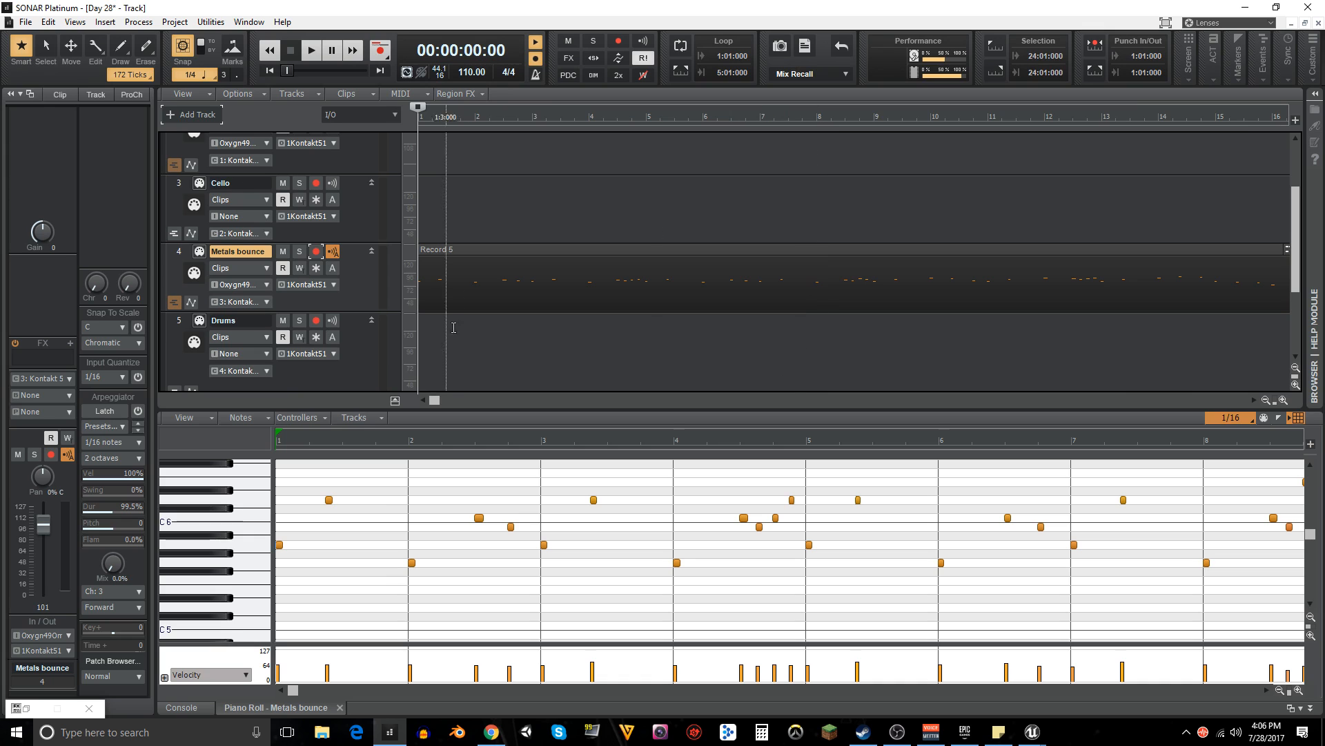
scroll(454, 327, "up", 3)
scroll(457, 306, "down", 2)
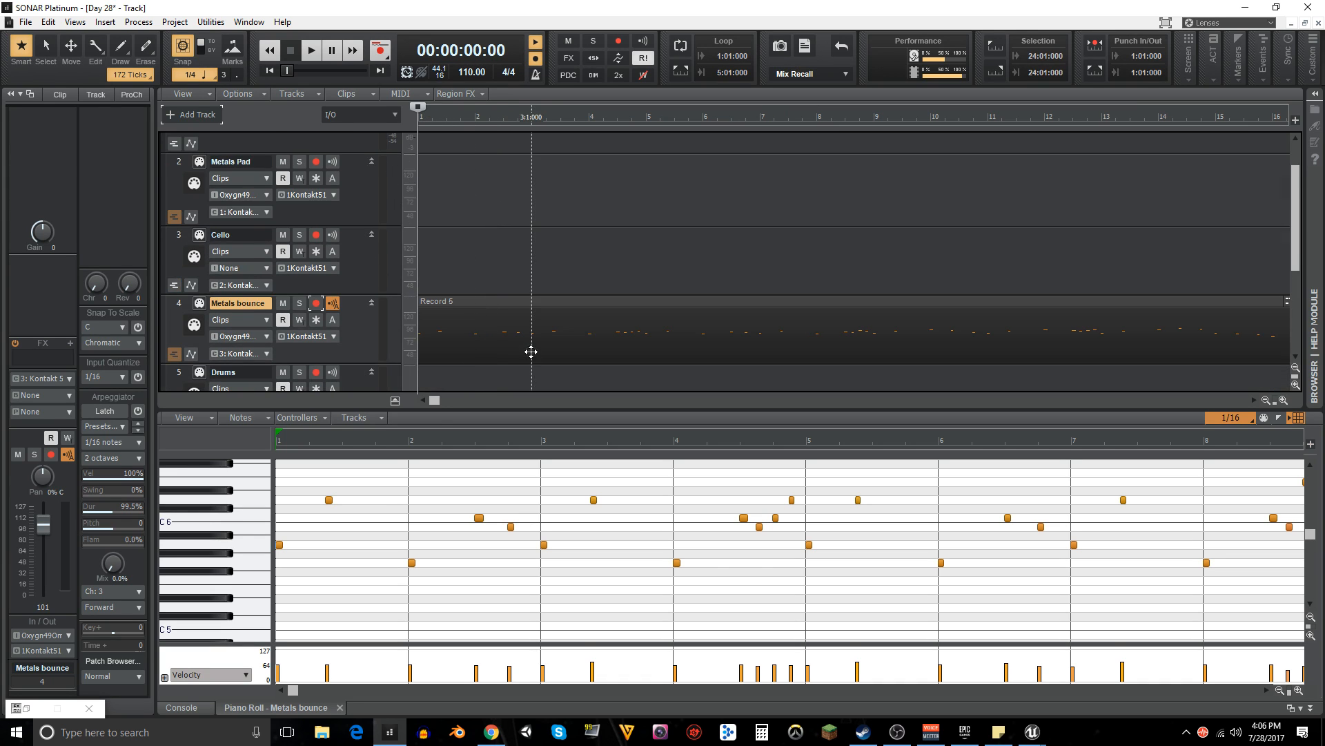
scroll(473, 302, "up", 2)
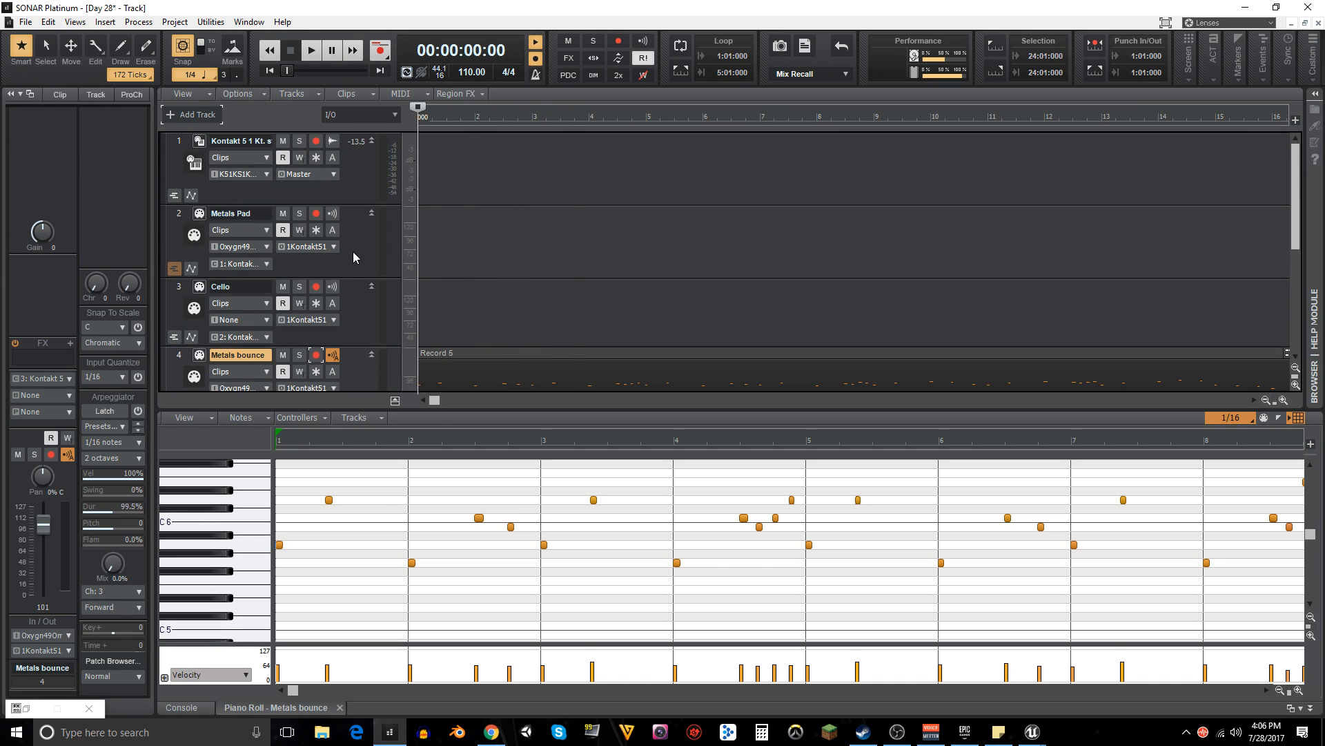
scroll(497, 273, "down", 2)
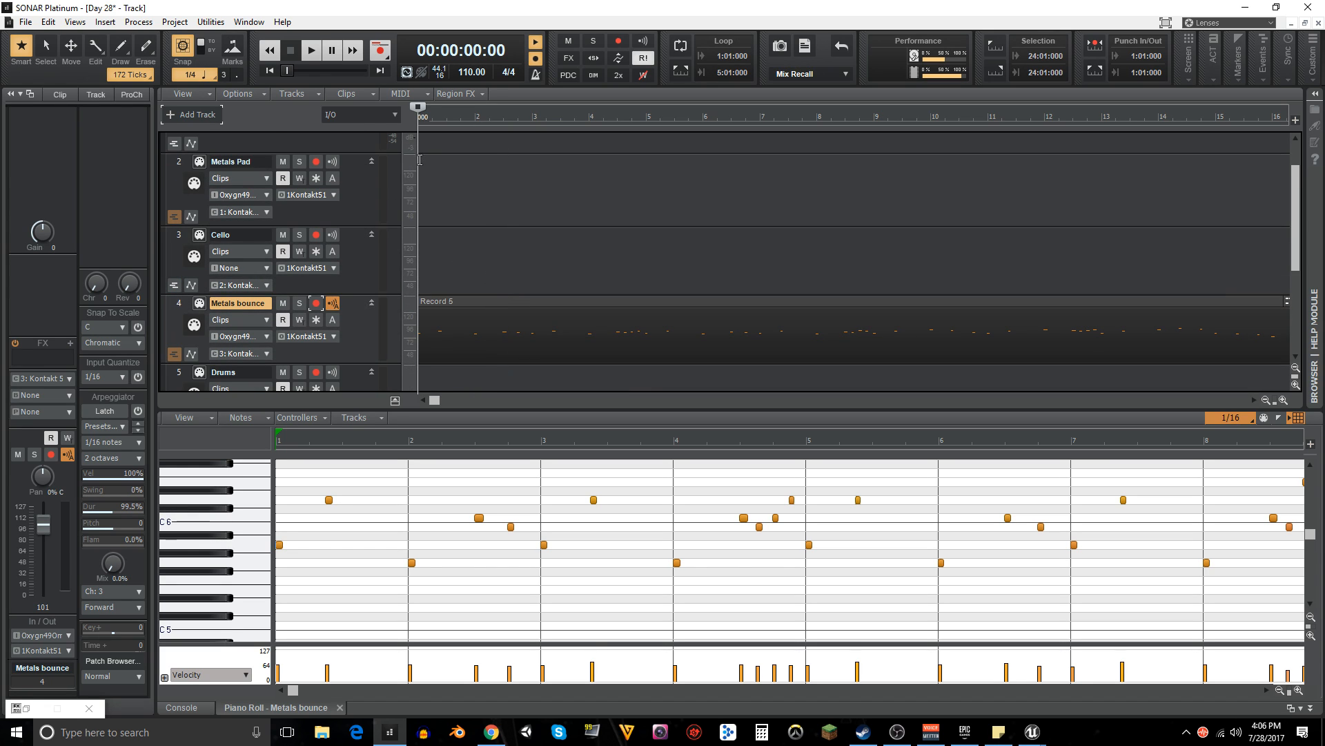
- Select the Metals Pad track, open its Kontakt instrument, and show the Aluminum Scratches patch in the rack
scroll(419, 259, "down", 2)
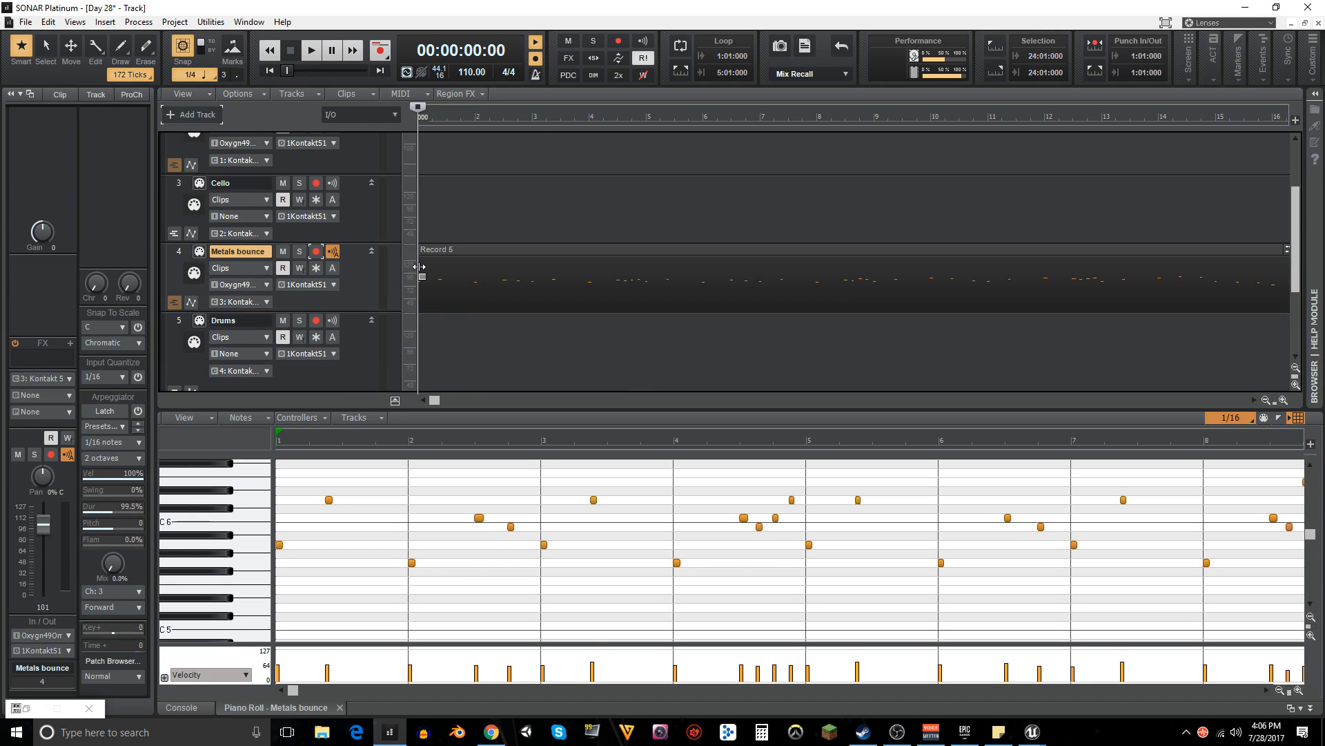
scroll(423, 338, "down", 2)
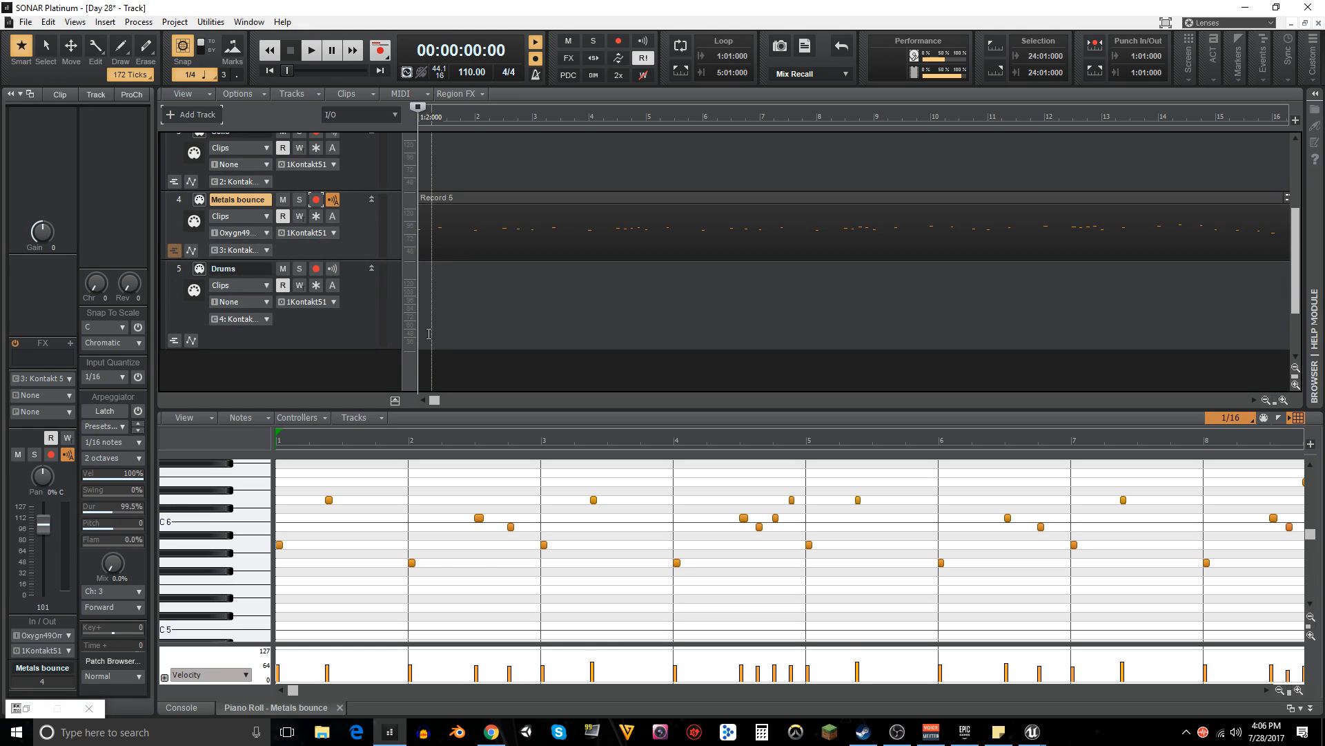
scroll(429, 334, "up", 2)
scroll(423, 337, "up", 2)
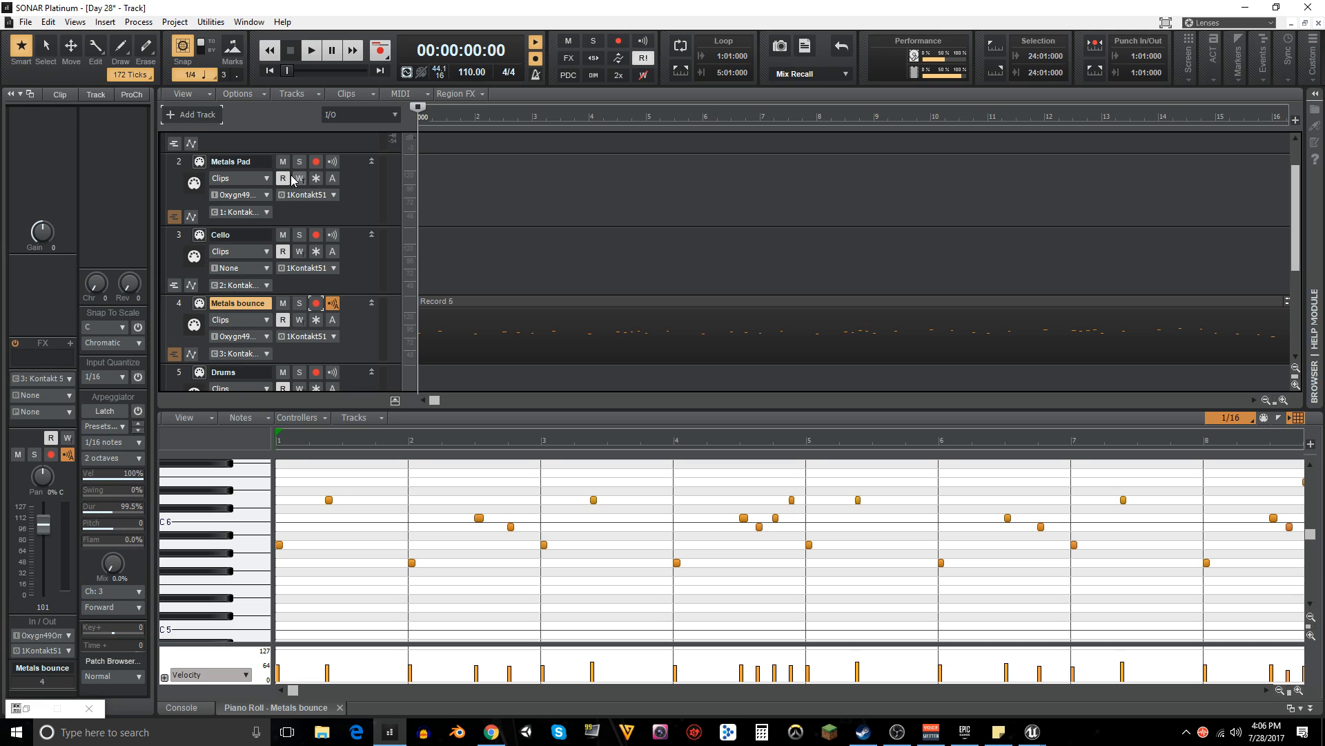
left_click(355, 216)
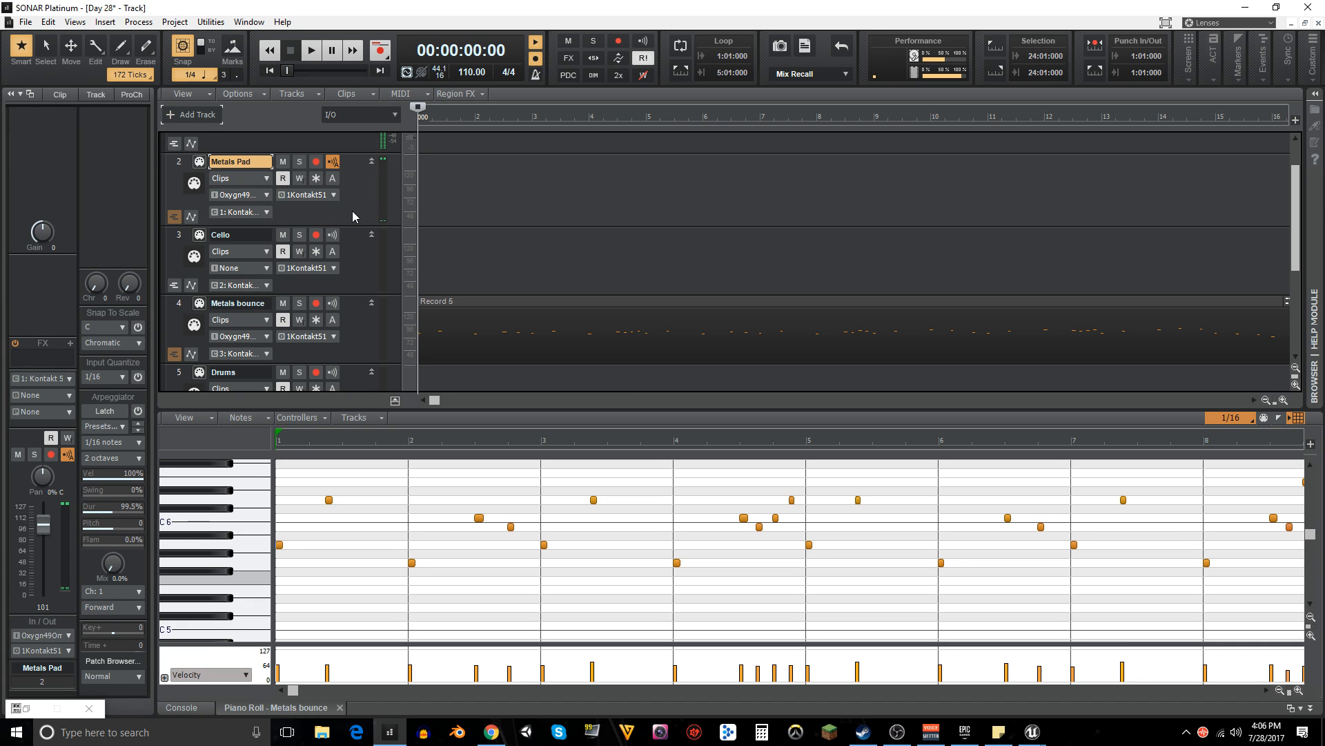
scroll(353, 216, "up", 2)
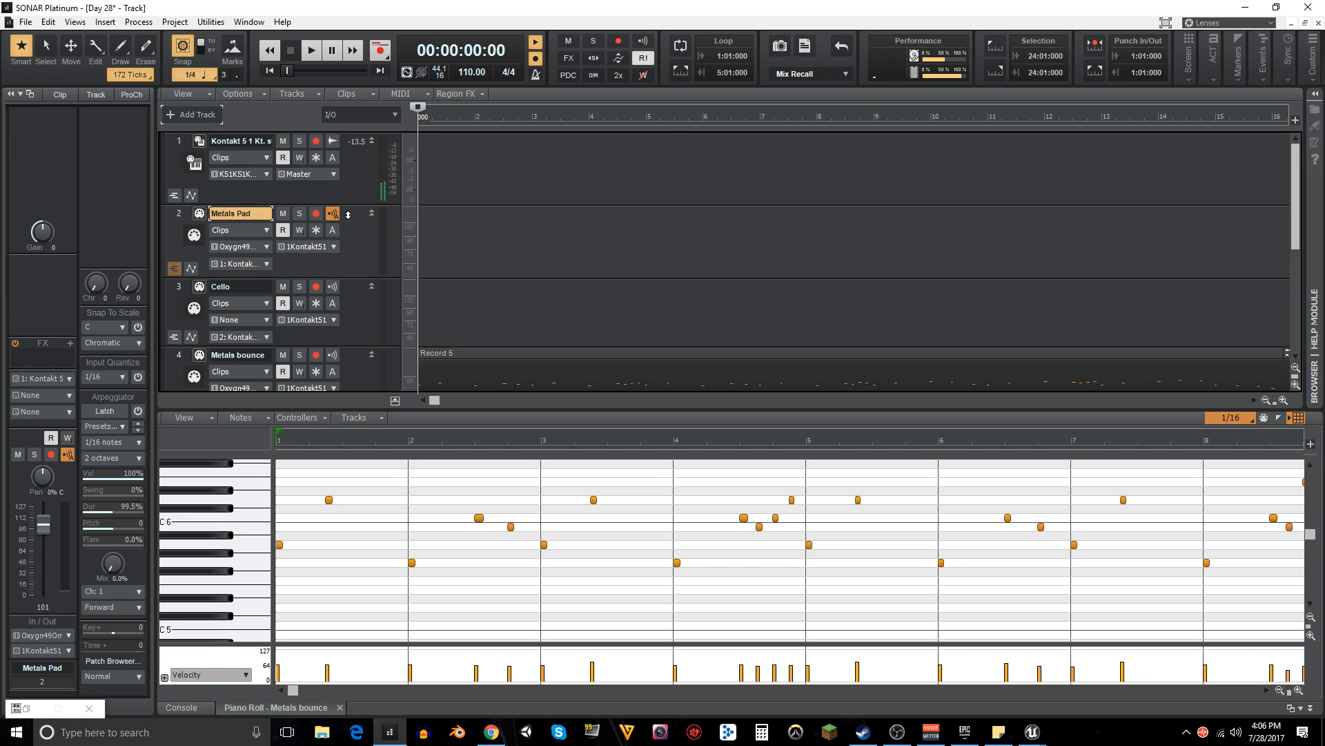
left_click(198, 217)
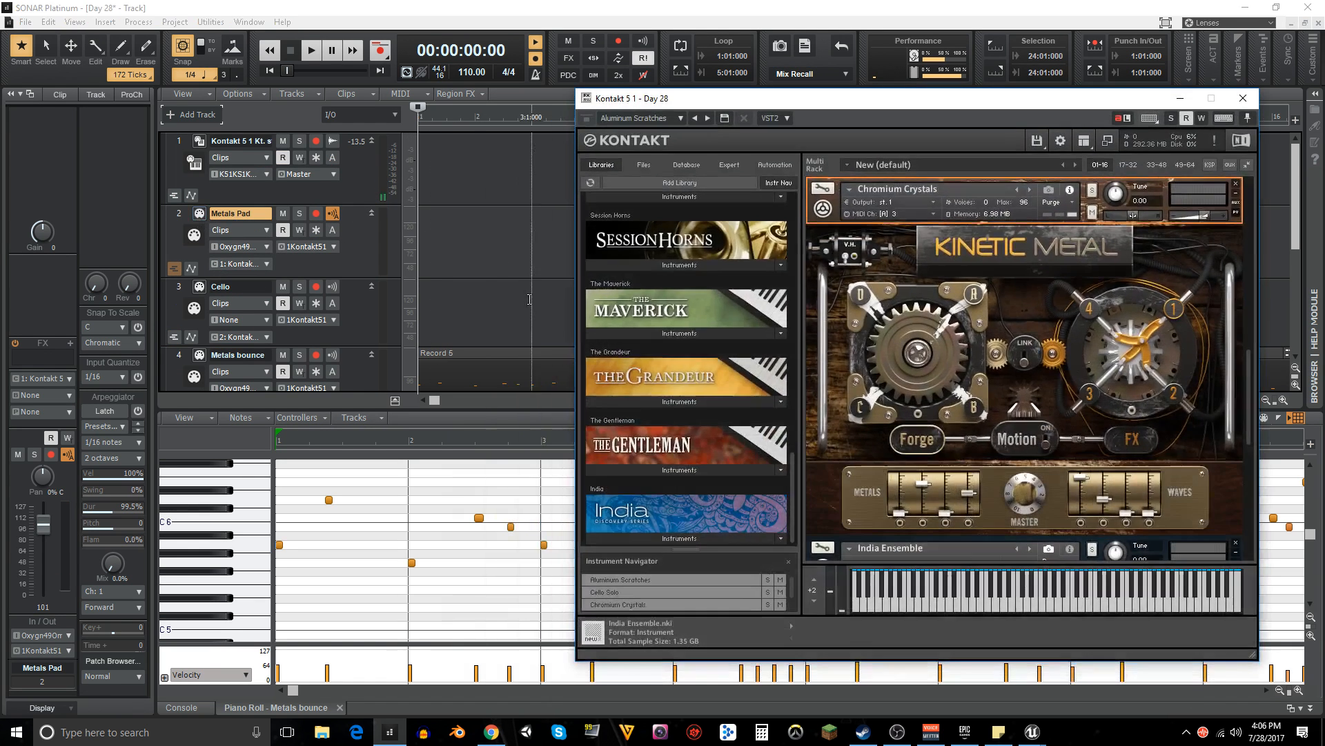
left_click_drag(925, 101, 768, 97)
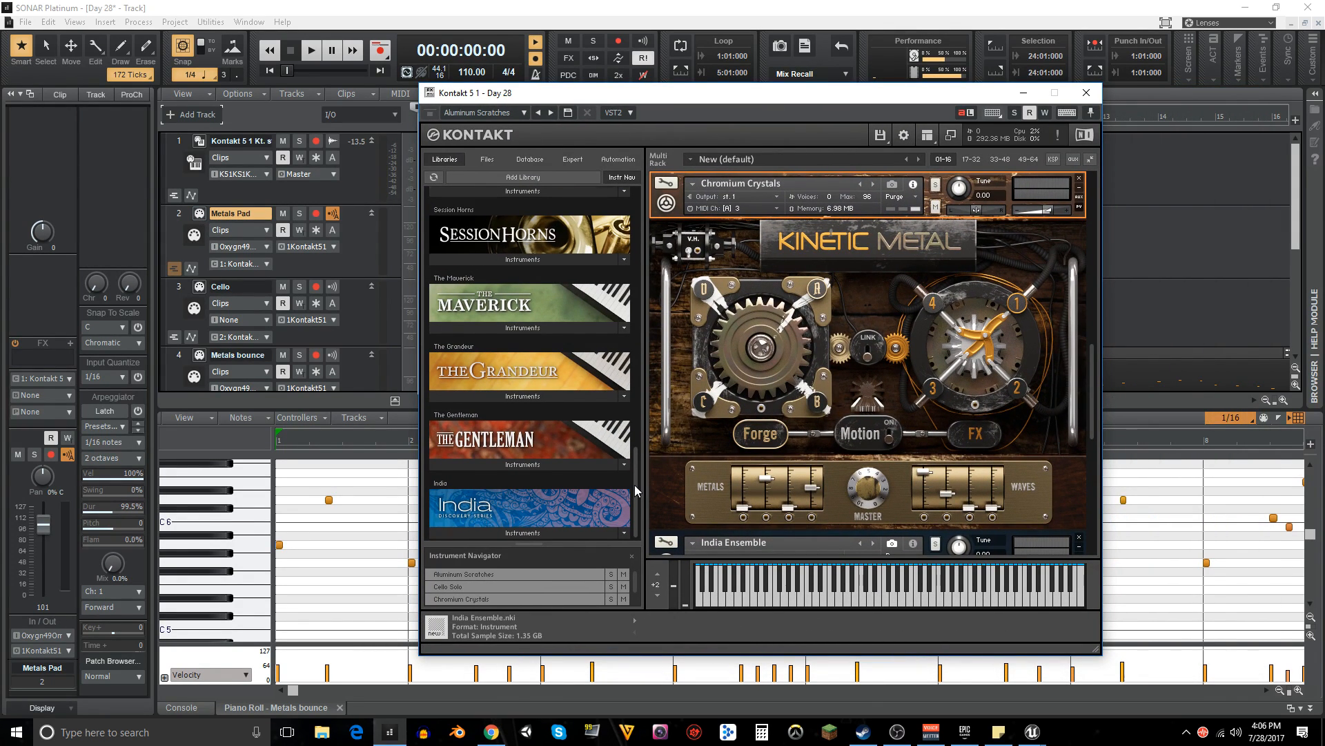
left_click(508, 573)
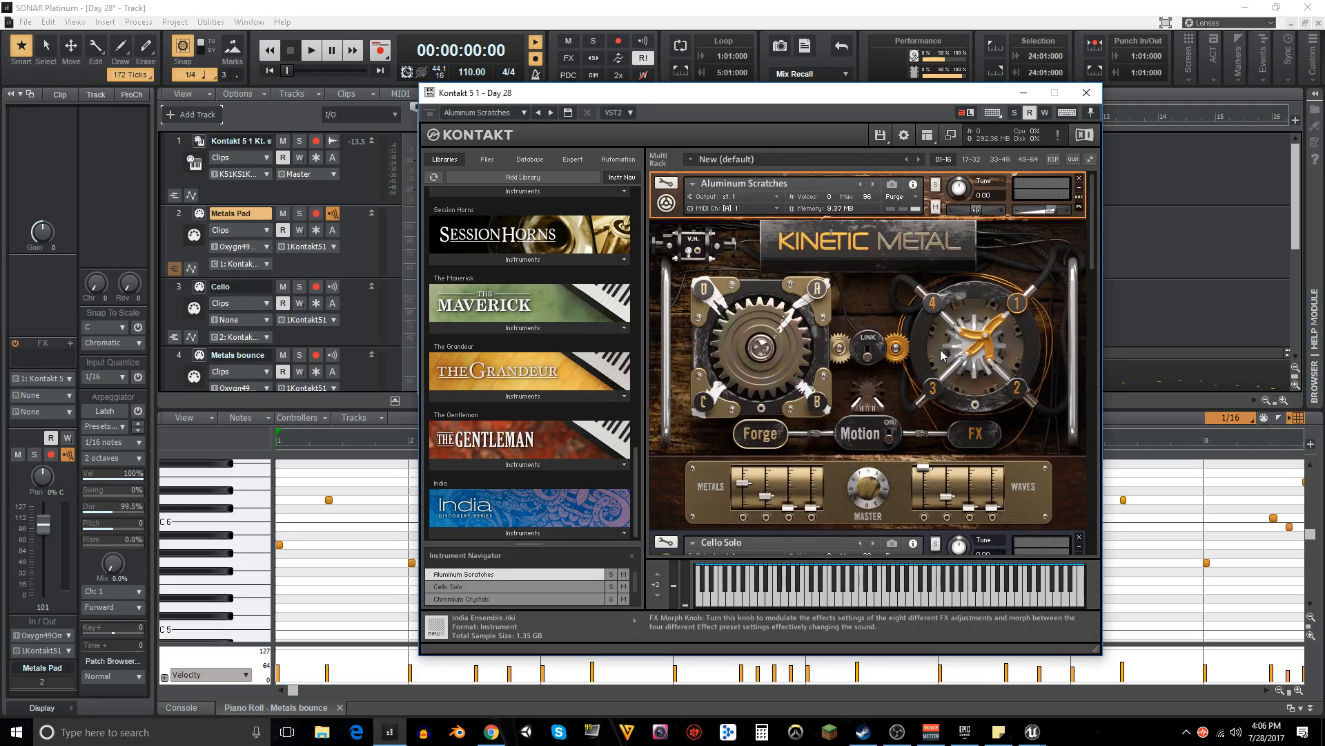
- Replace Aluminum Scratches by stepping through the following Kinetic Metal patches to Bhang Drum, and put the Kontakt window away
left_click(874, 184)
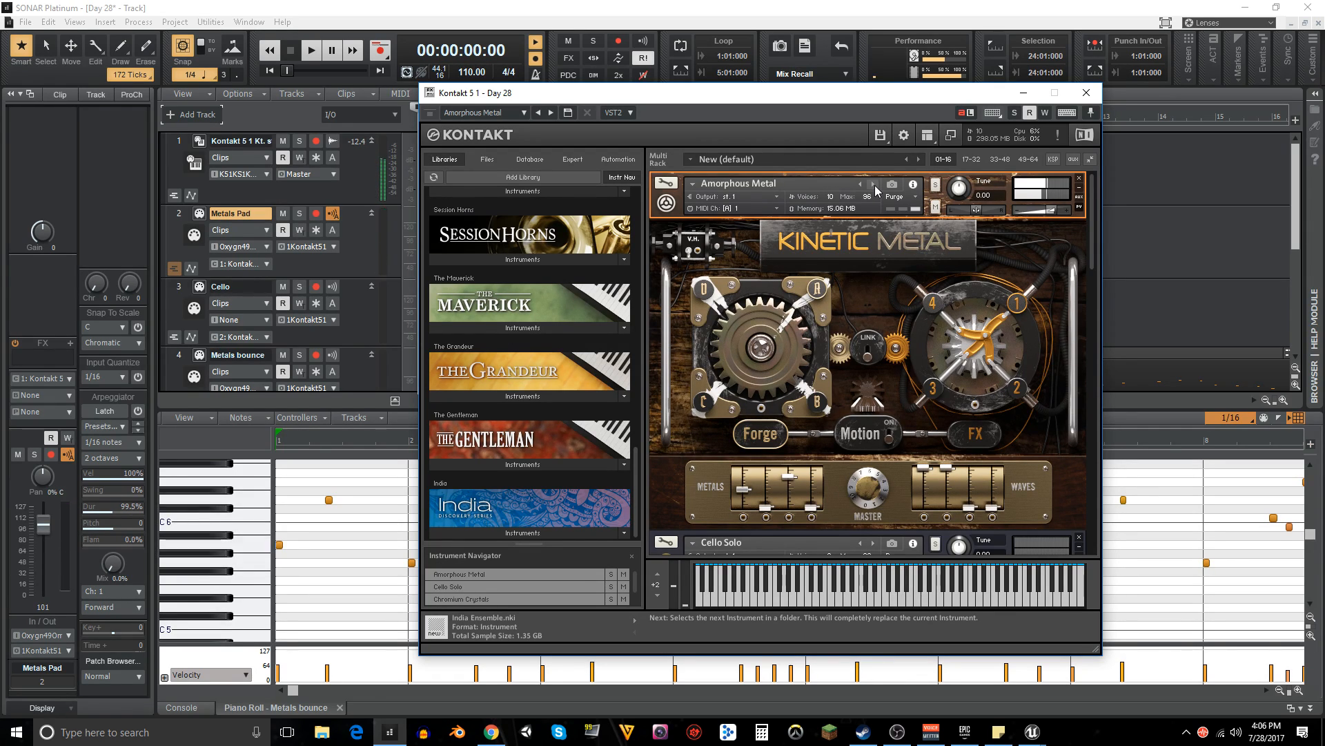
left_click(875, 187)
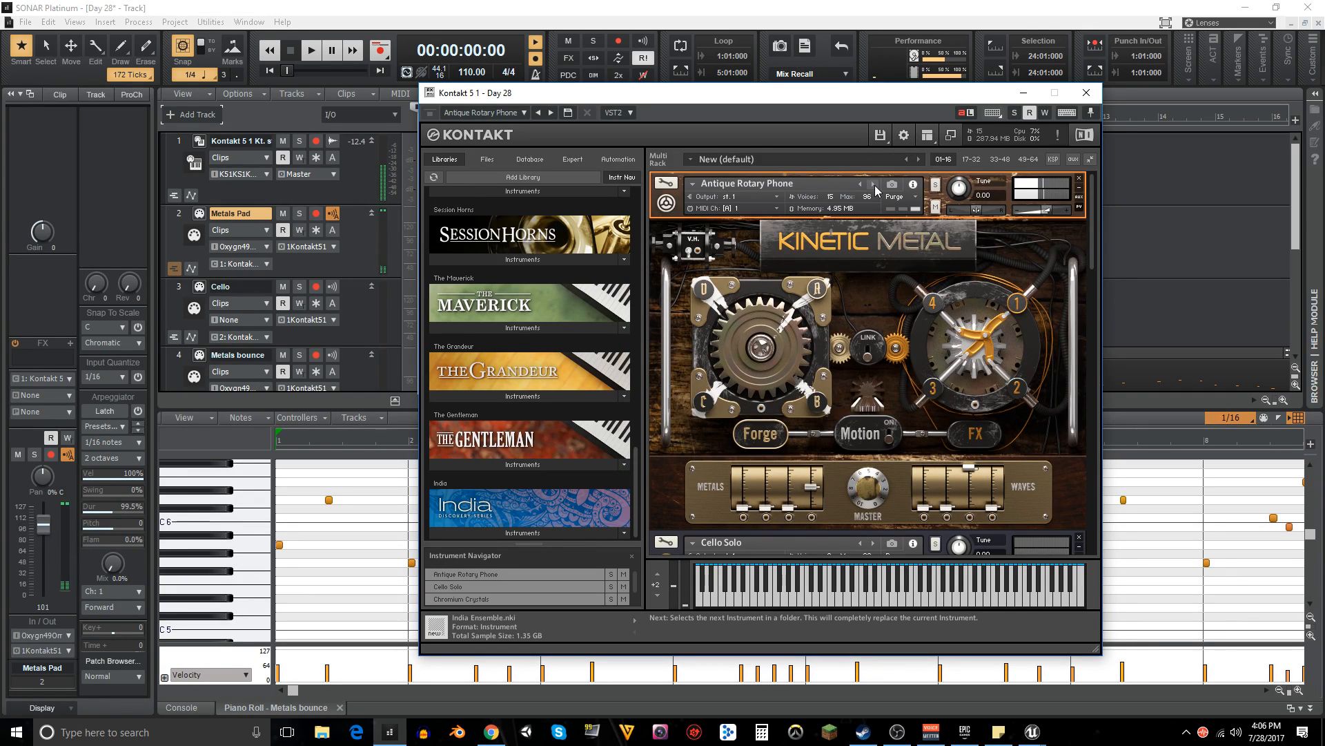
left_click(875, 186)
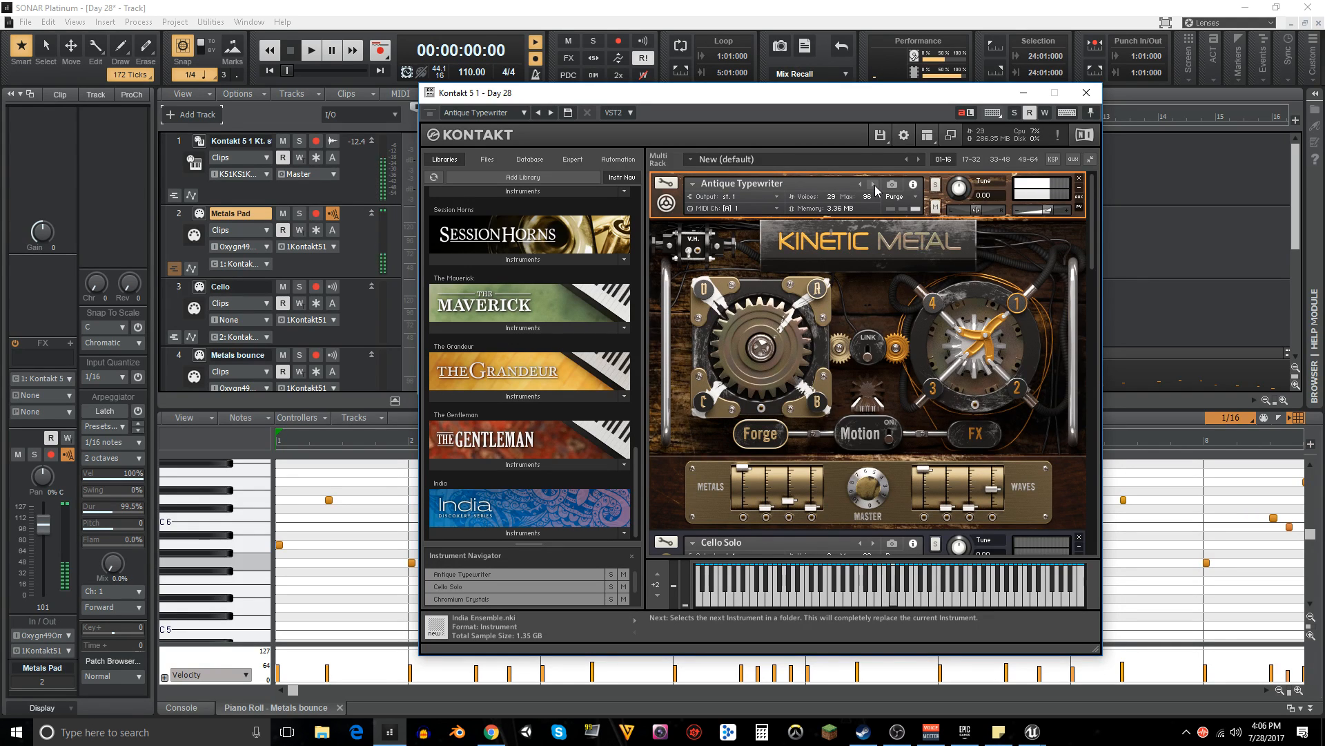
left_click(874, 185)
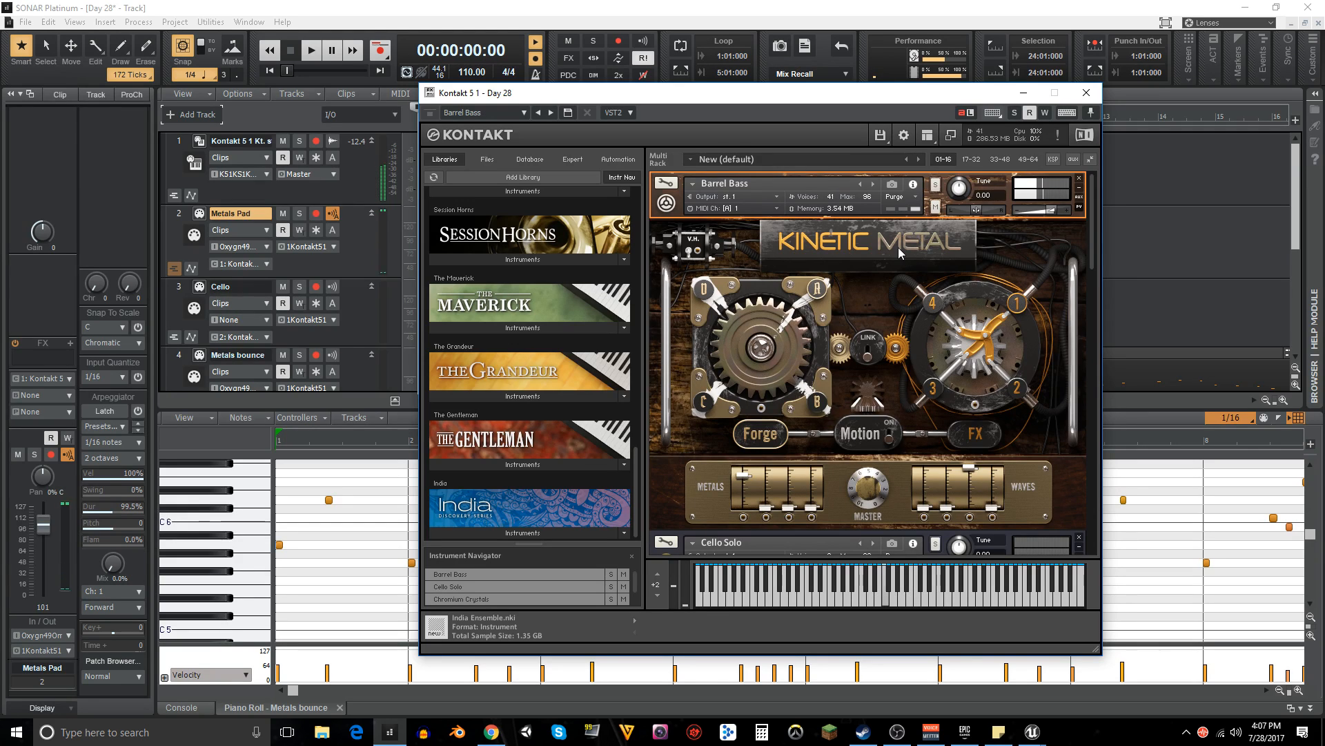
left_click(874, 185)
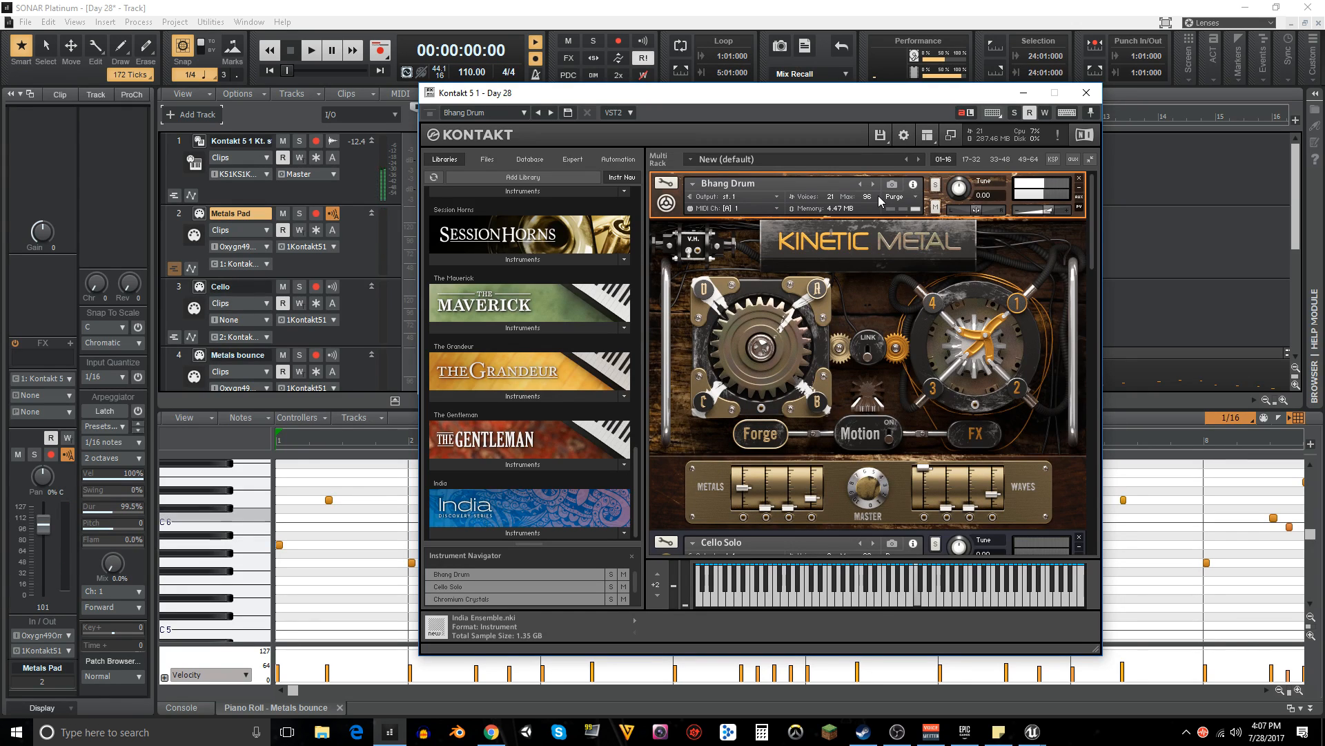
left_click(1023, 93)
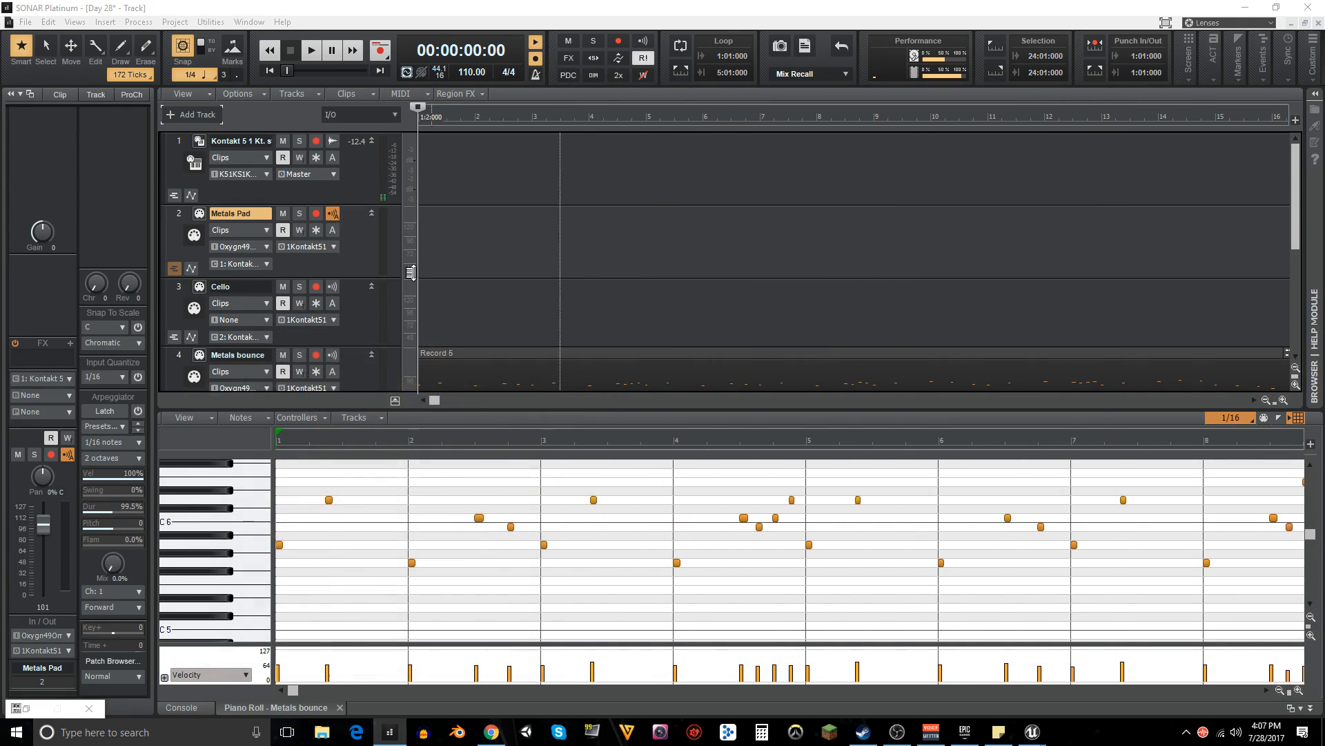
- Select the Cello track and play the project from the start past measure 17, returning to the start on stopping
scroll(391, 276, "down", 3)
scroll(395, 272, "up", 1)
left_click(342, 216)
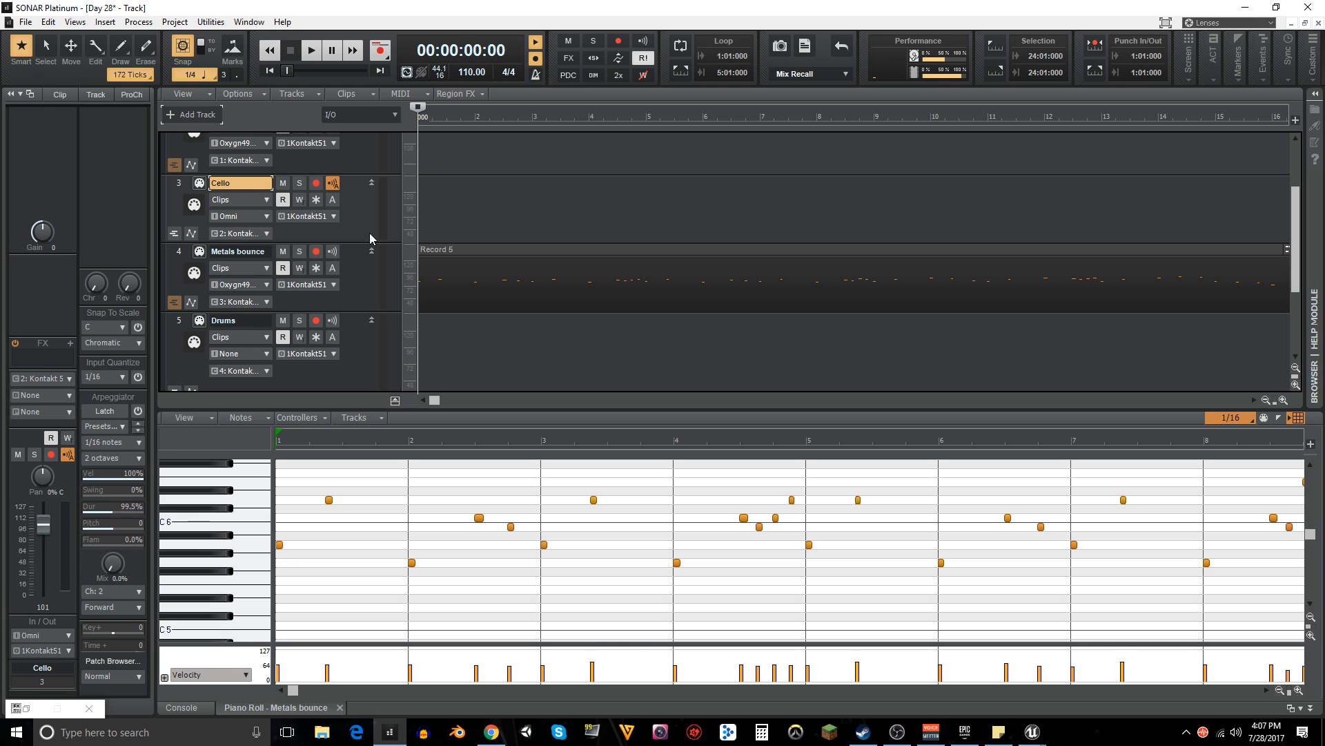
key("space")
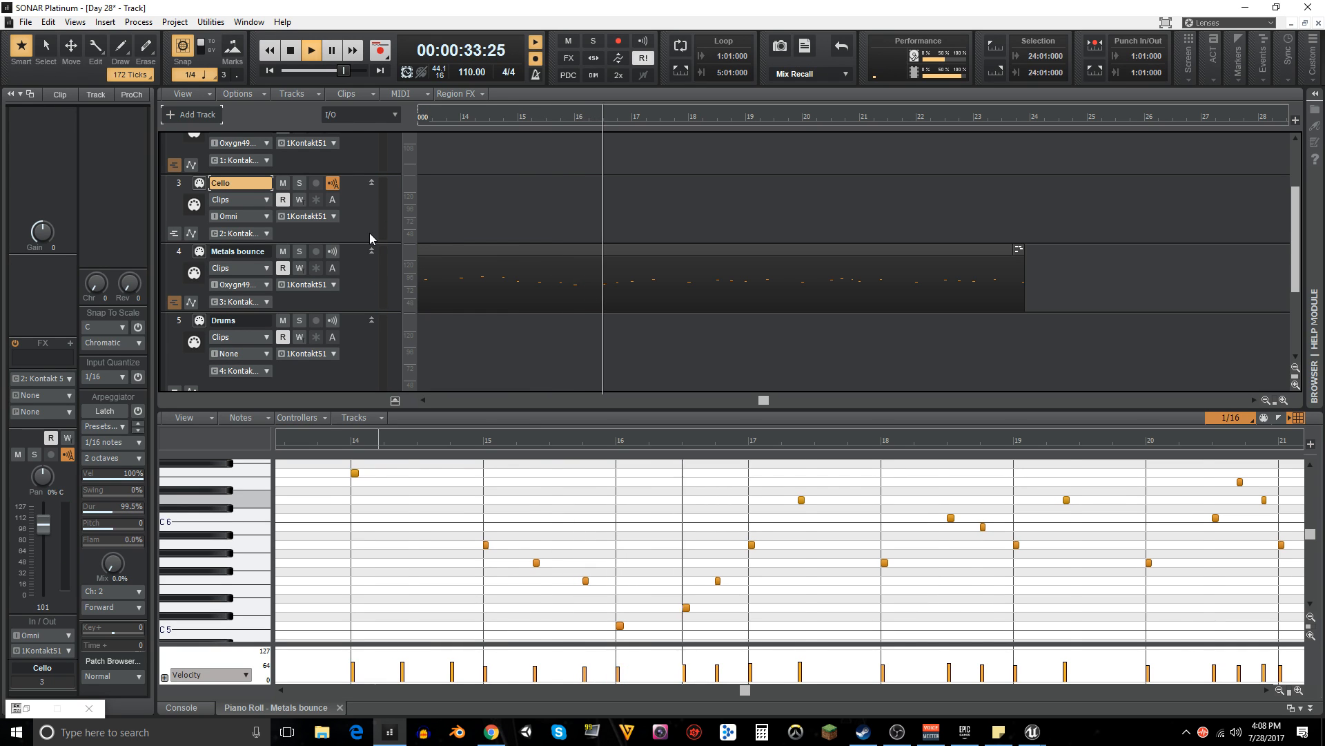
key("space")
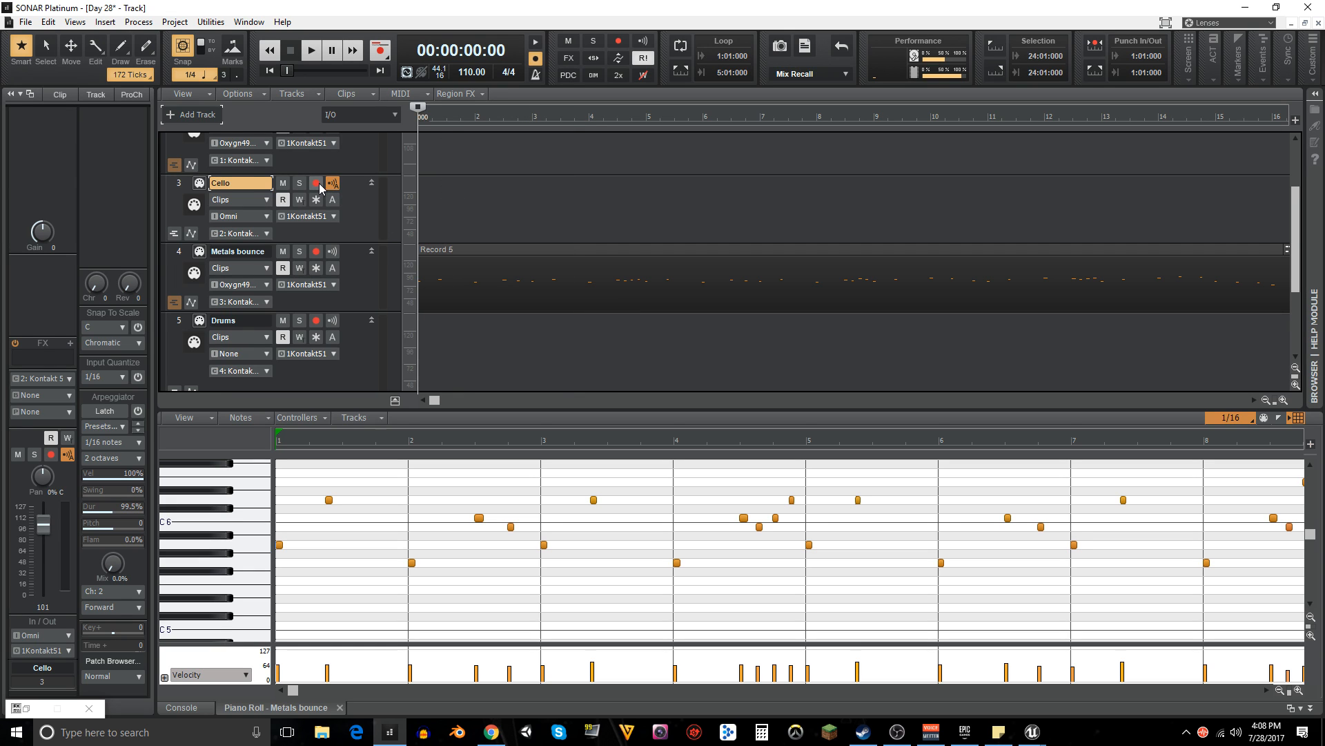
- Arm the Cello track and record a take from the project start to about measure 27
scroll(465, 208, "down", 1)
scroll(568, 274, "up", 1)
left_click(314, 183)
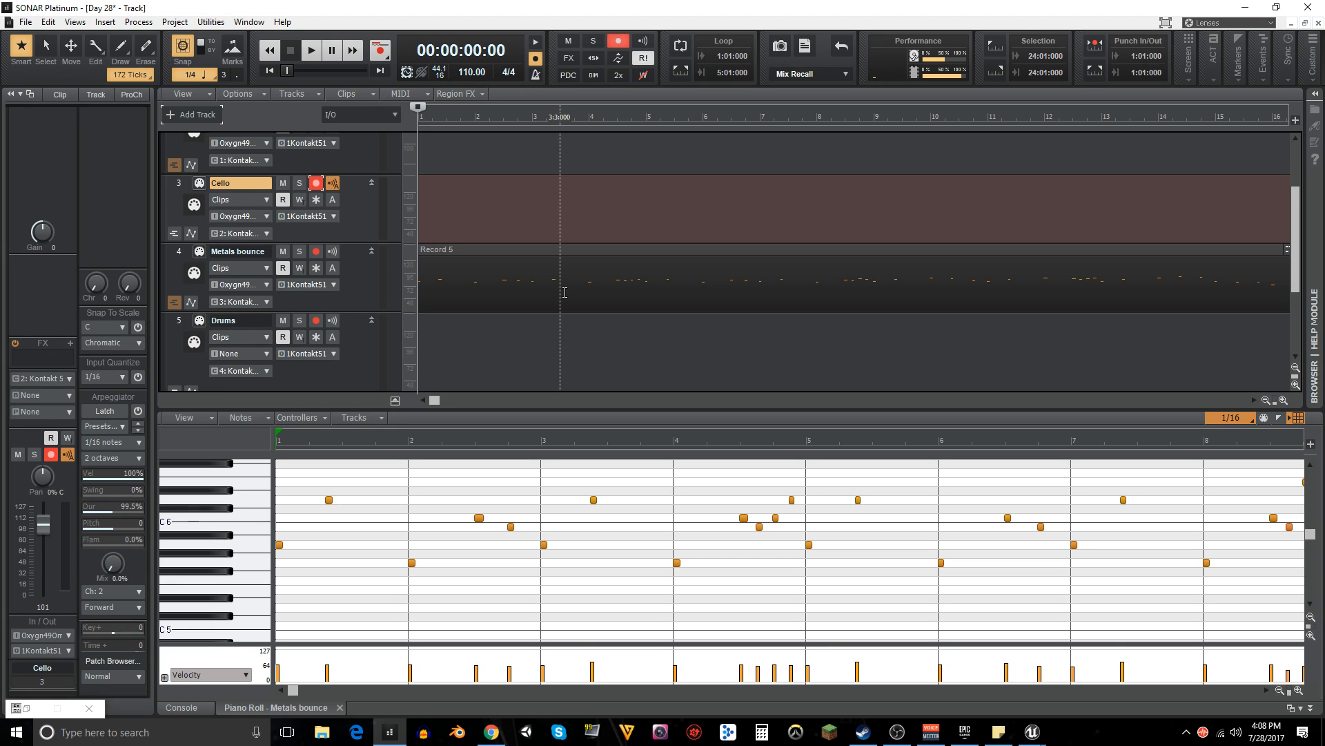
key("r")
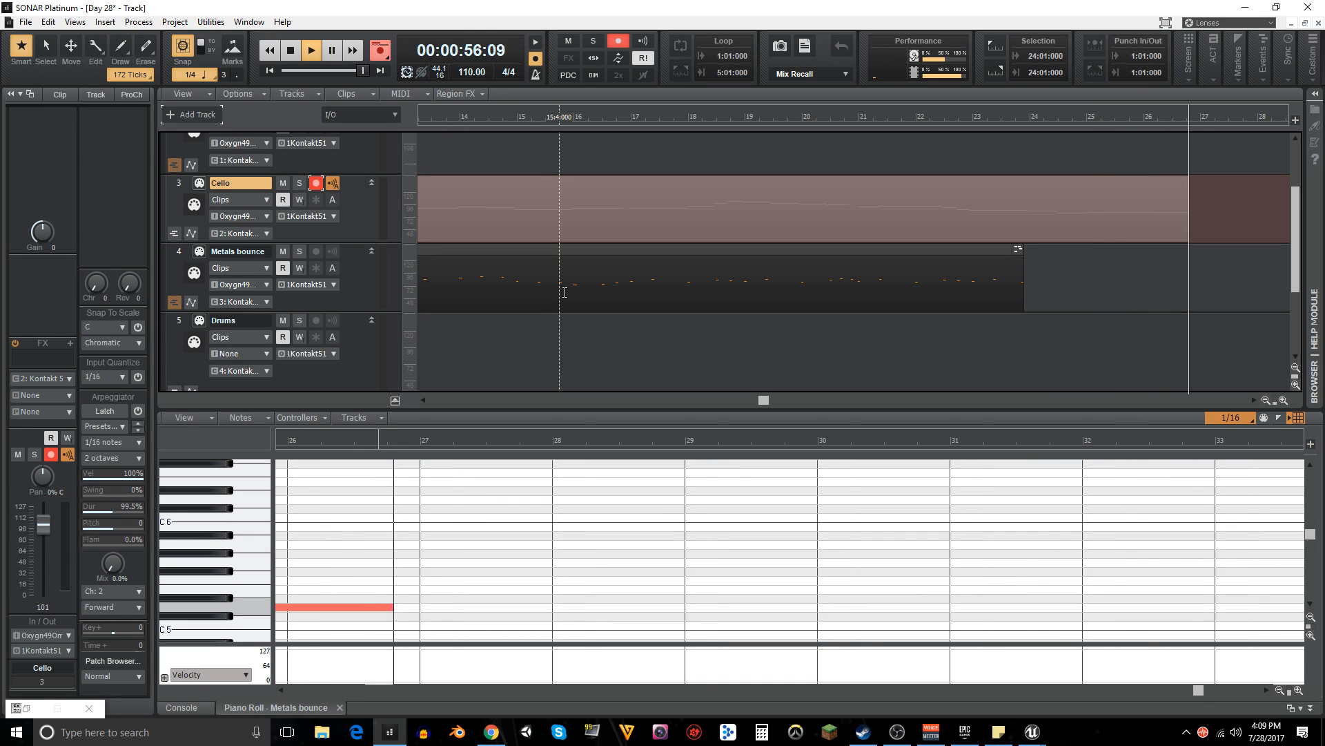
key("space")
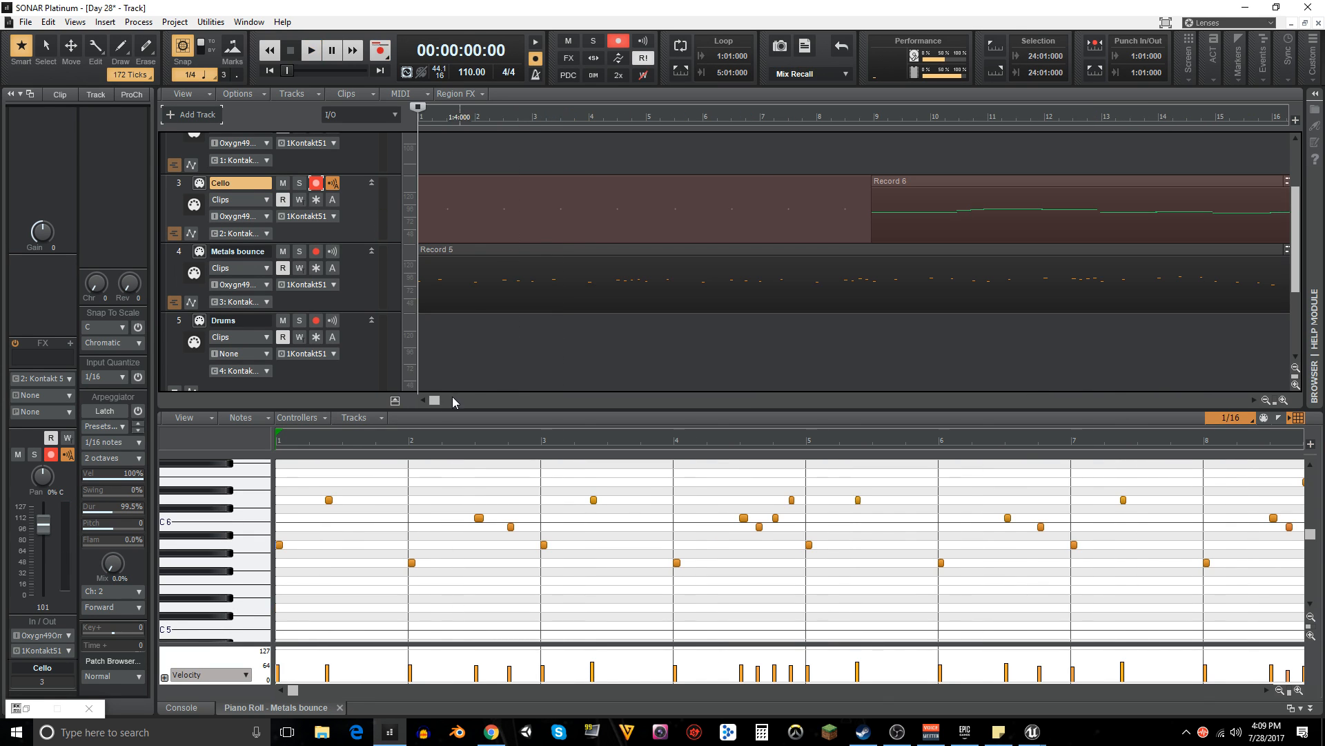
- Quantize the newly recorded Cello clip to 1/8 notes and disarm recording on the track
left_click_drag(438, 401, 618, 400)
left_click(711, 214)
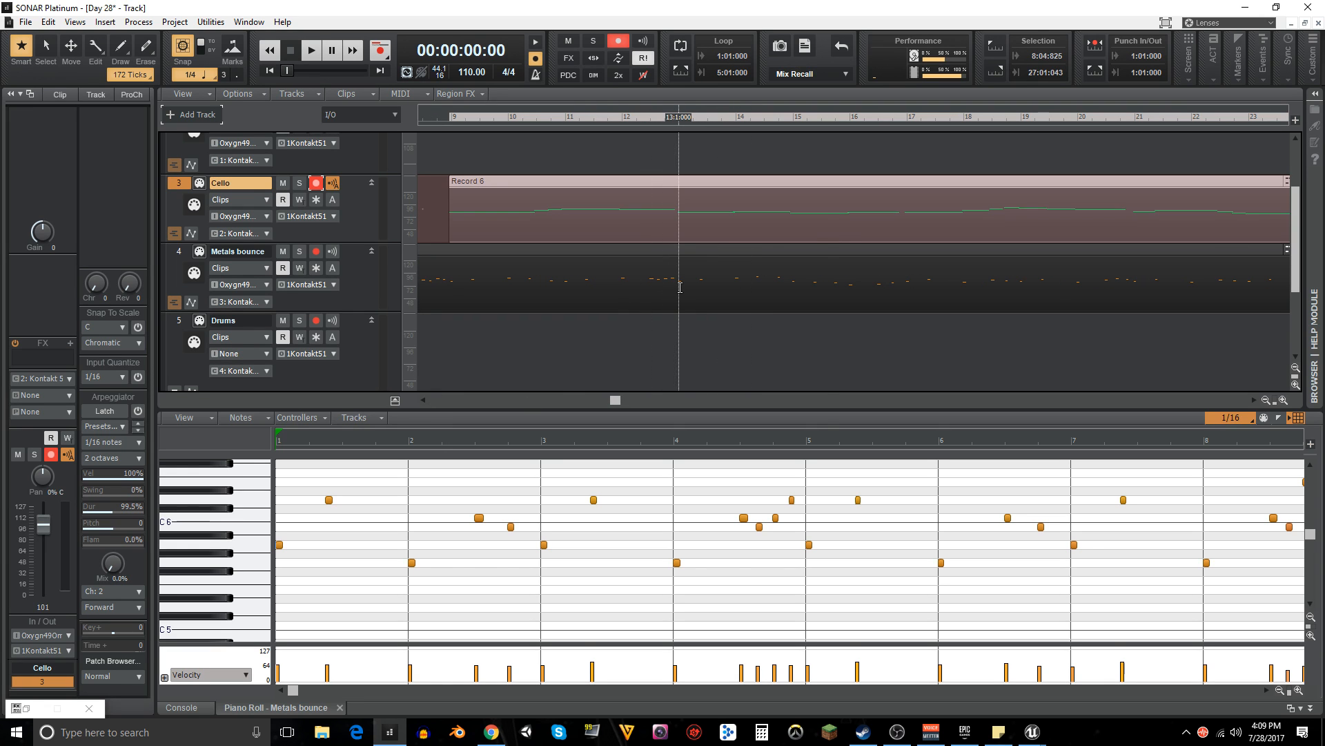
key("q")
left_click(588, 299)
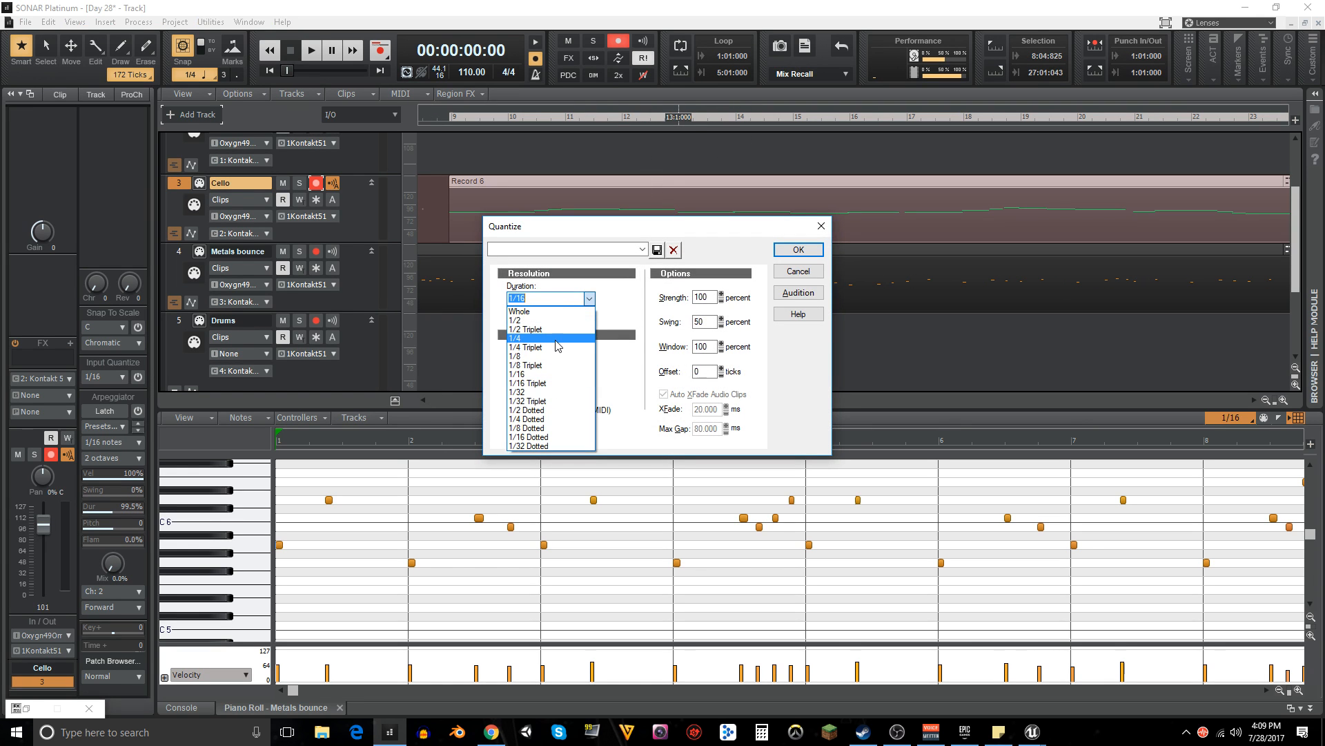
left_click(546, 355)
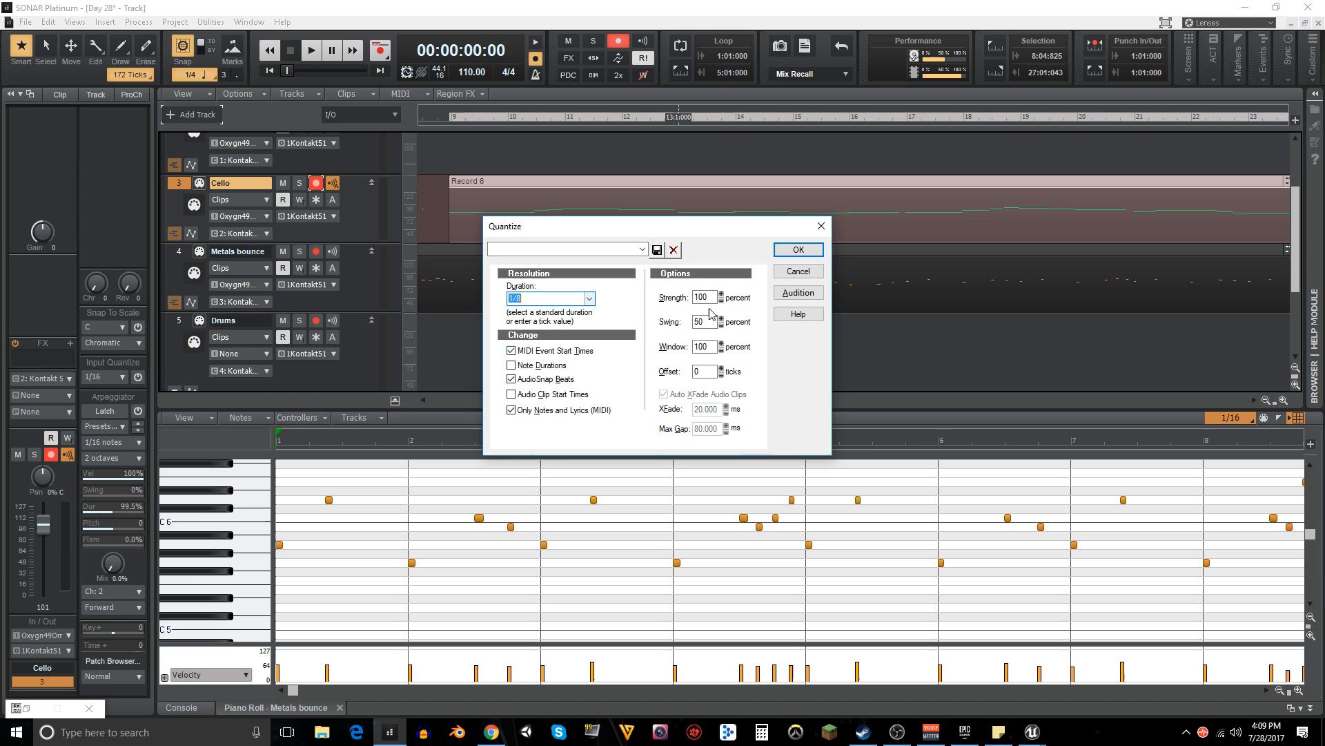
left_click(798, 253)
left_click(319, 185)
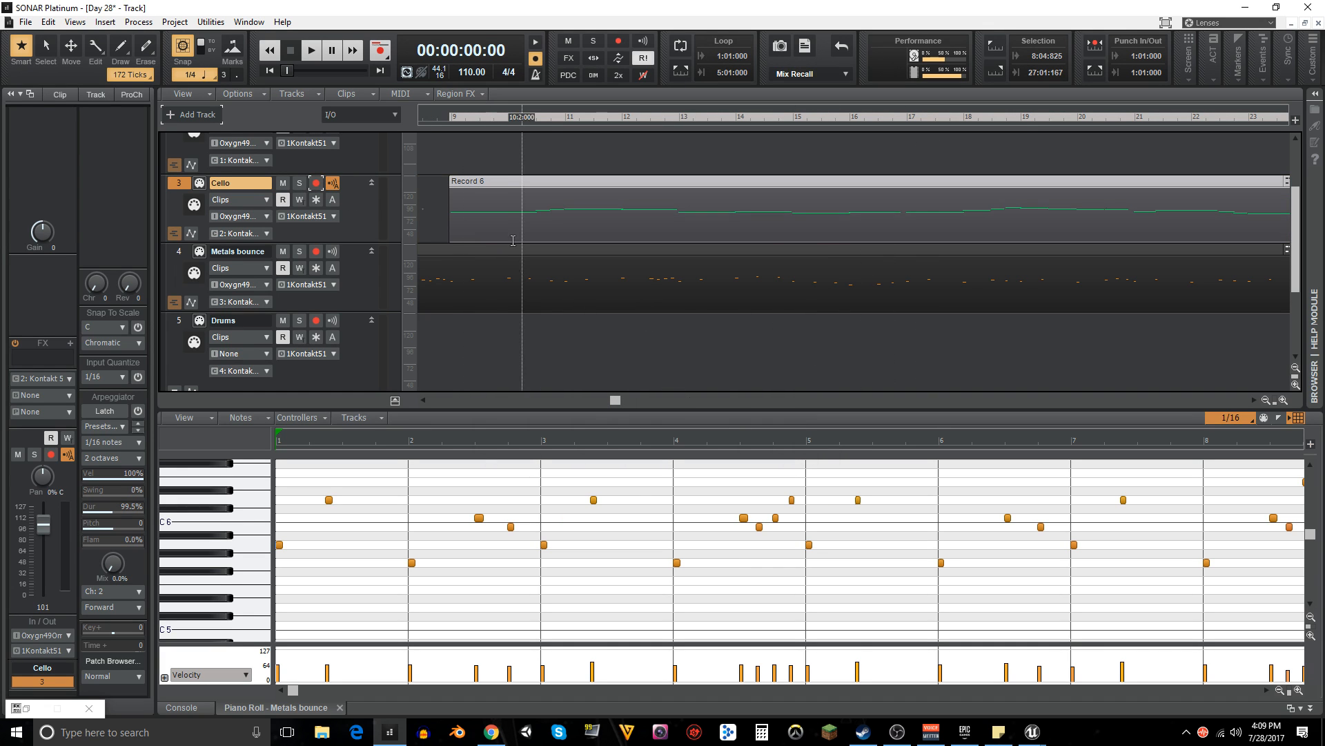
left_click(270, 71)
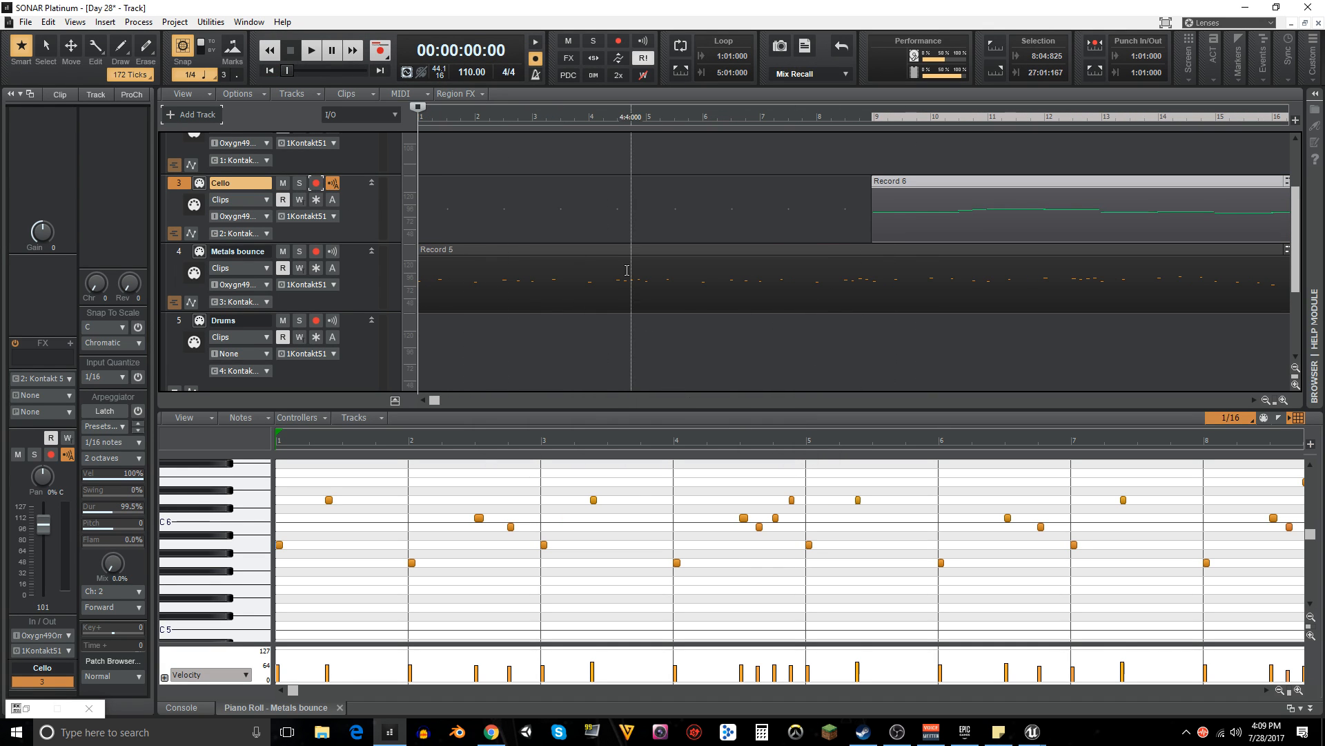
- Play from measure 21 to check how the Cello take fits the end of the Metals bounce clip
left_click_drag(434, 399, 732, 399)
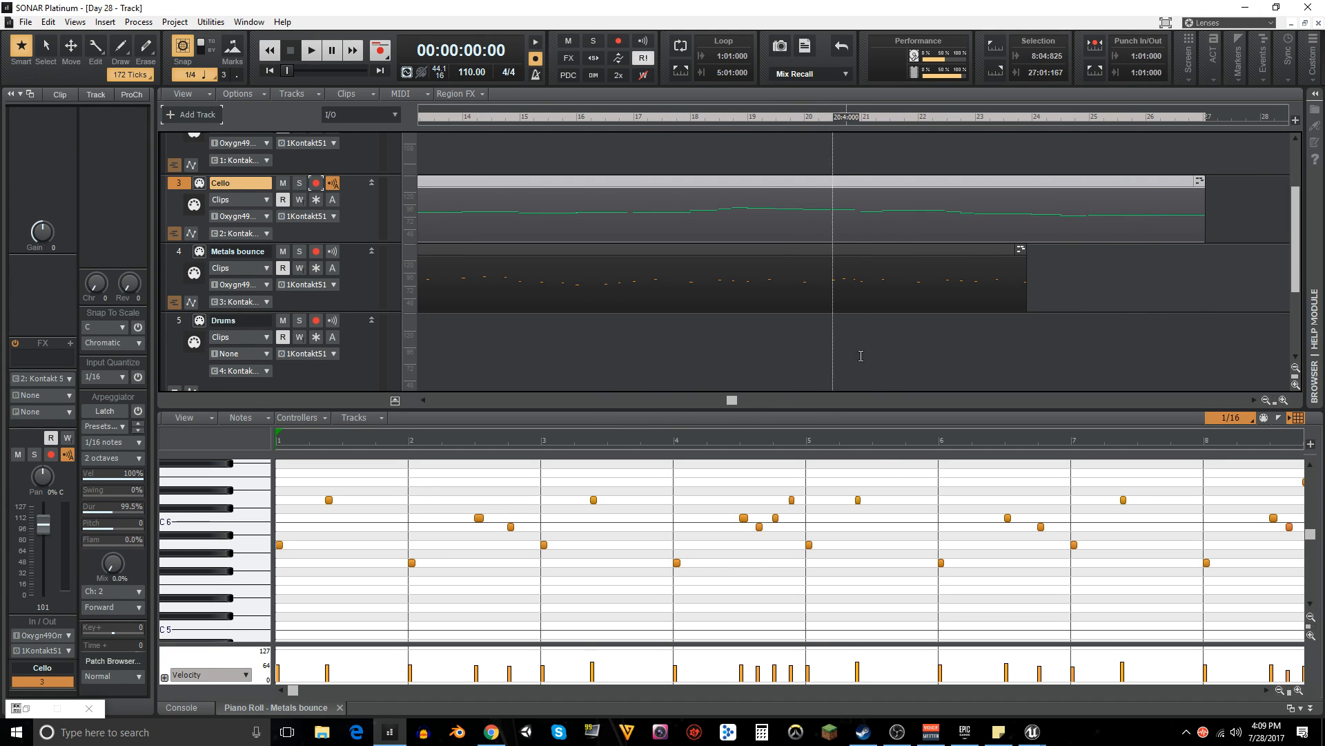
left_click(866, 351)
key("space")
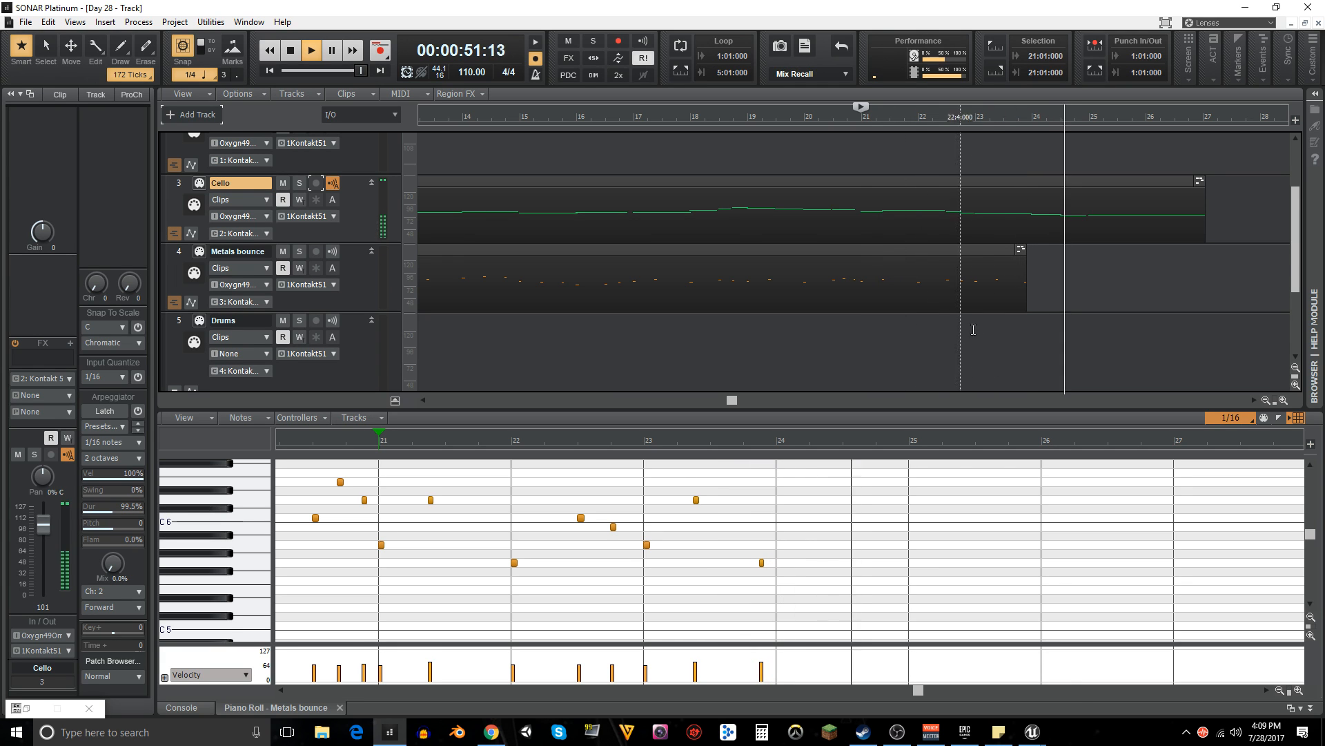
key("space")
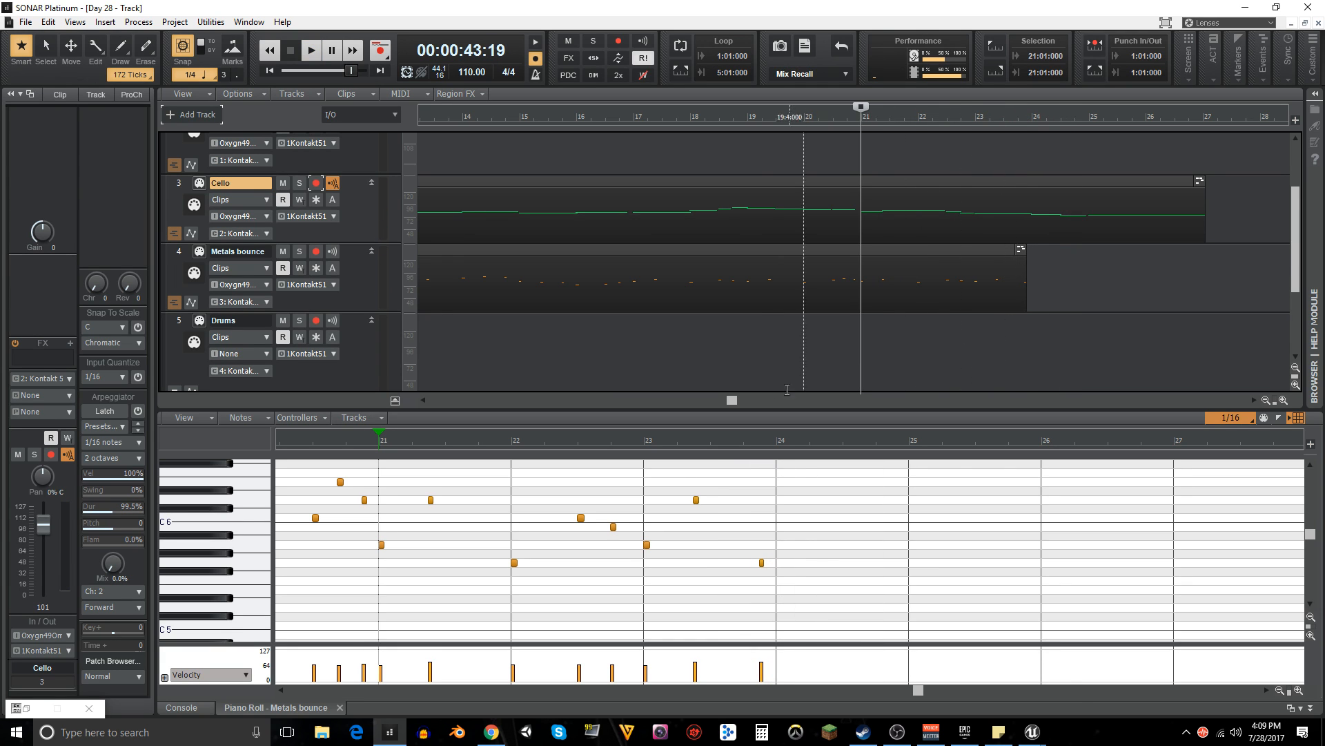
- Move the last Metals bounce note, the G5 before measure 24, to 24:01:000 and replay from measure 22
left_click_drag(734, 404, 776, 401)
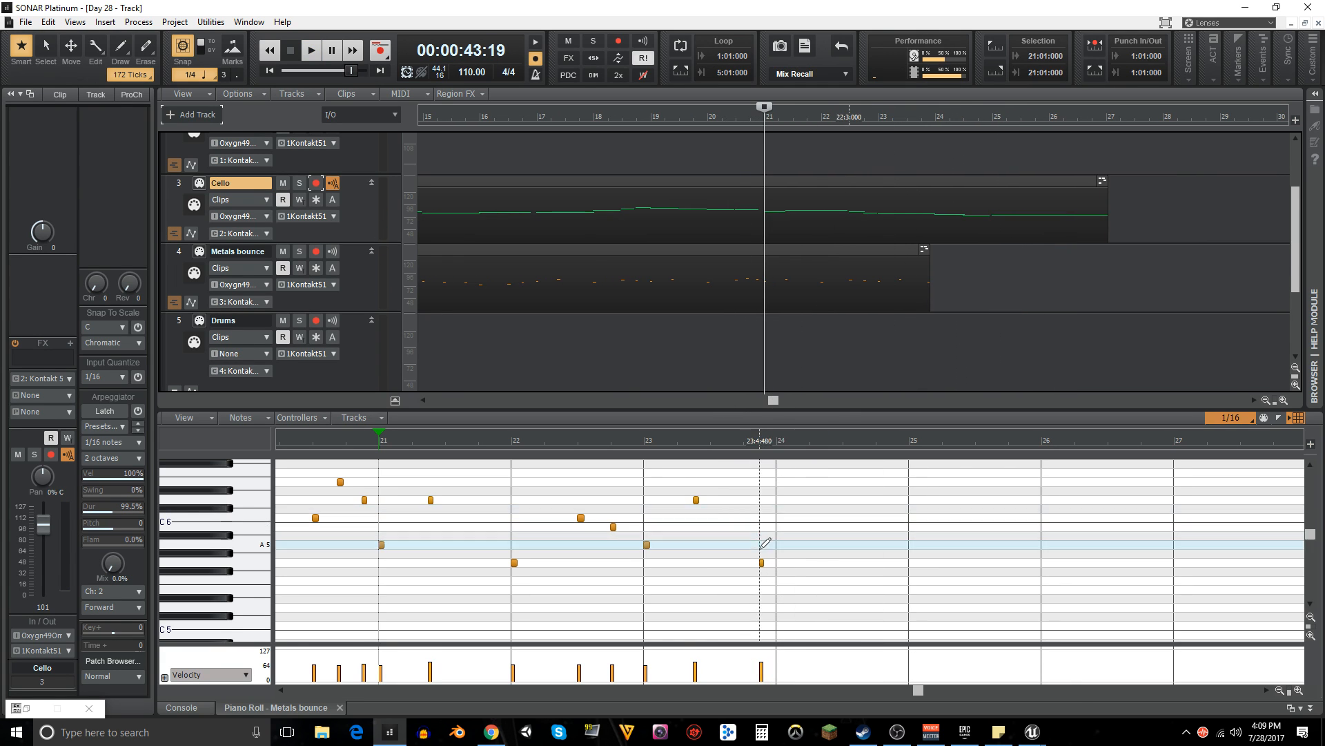
left_click_drag(762, 562, 778, 562)
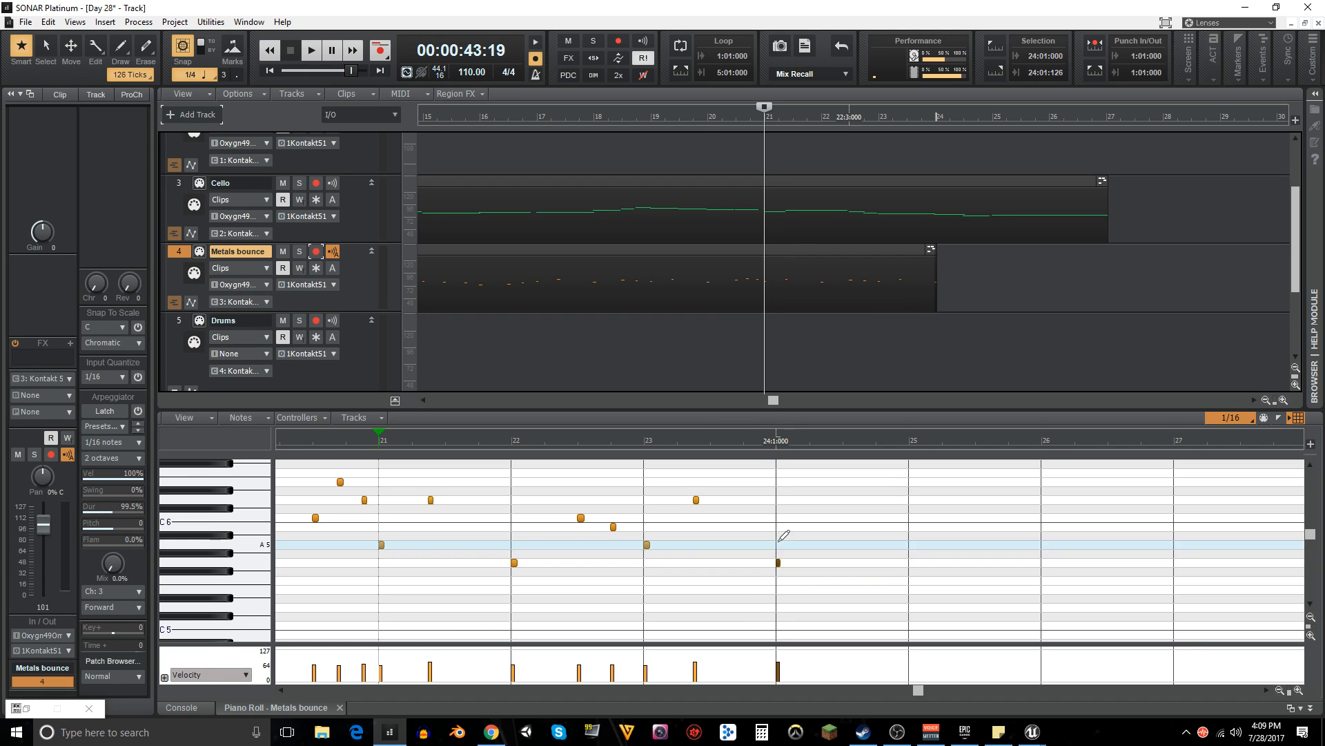
left_click(513, 500)
key("space")
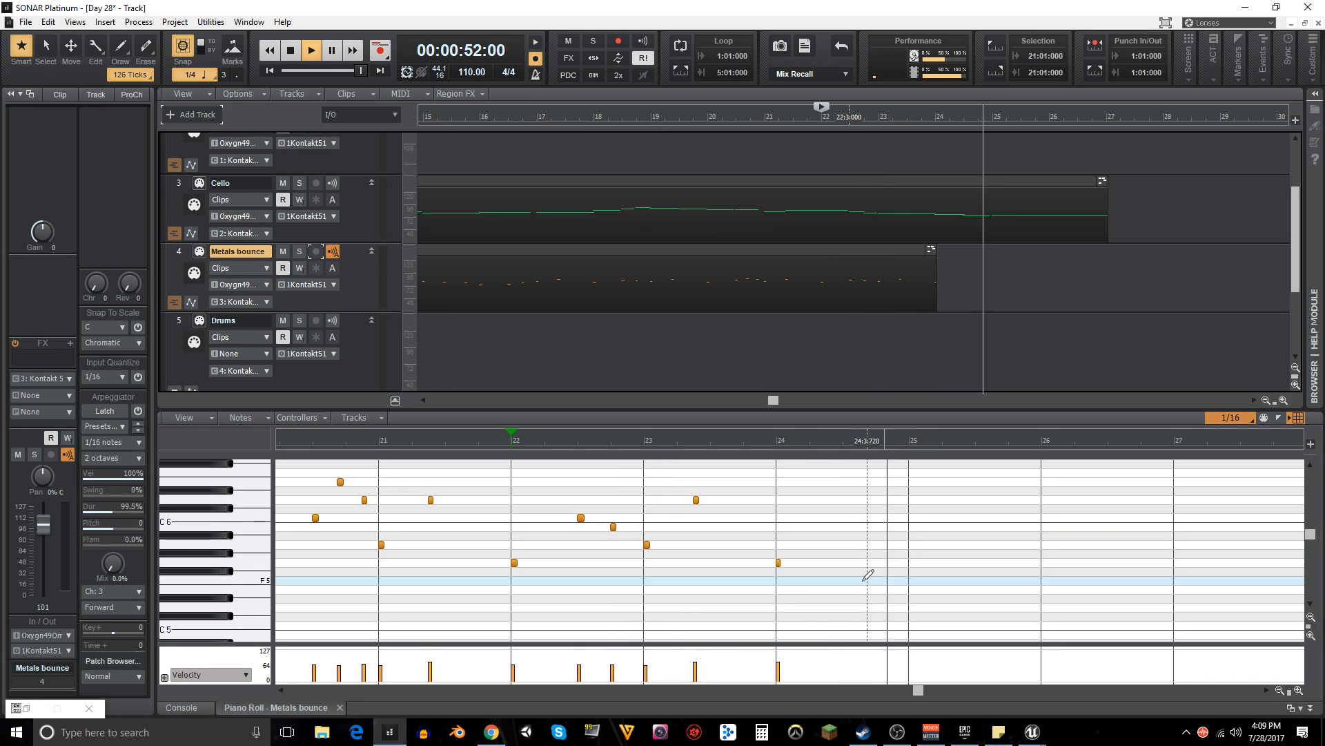
key("space")
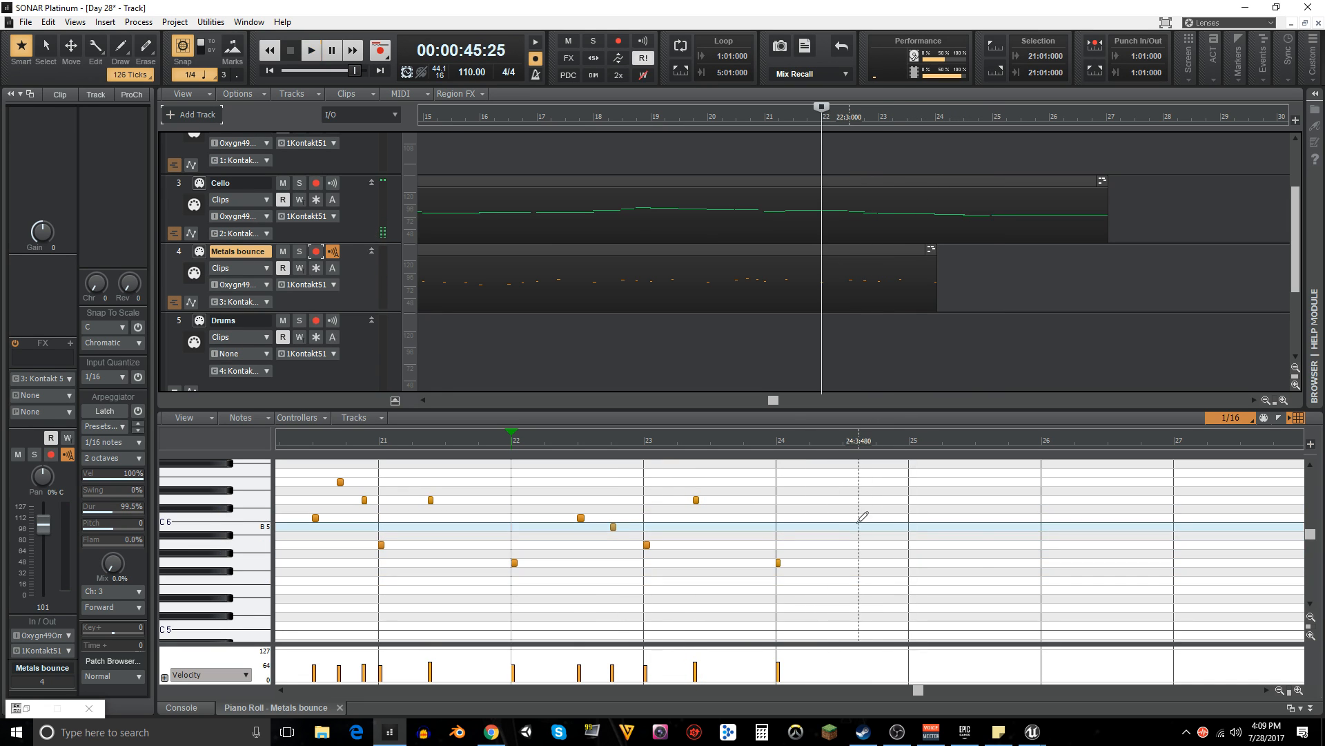
- Add an F5 note at 24:03:000 and a D5 note at measure 25 to Metals bounce, and replay the ending from measure 22
left_click(845, 580)
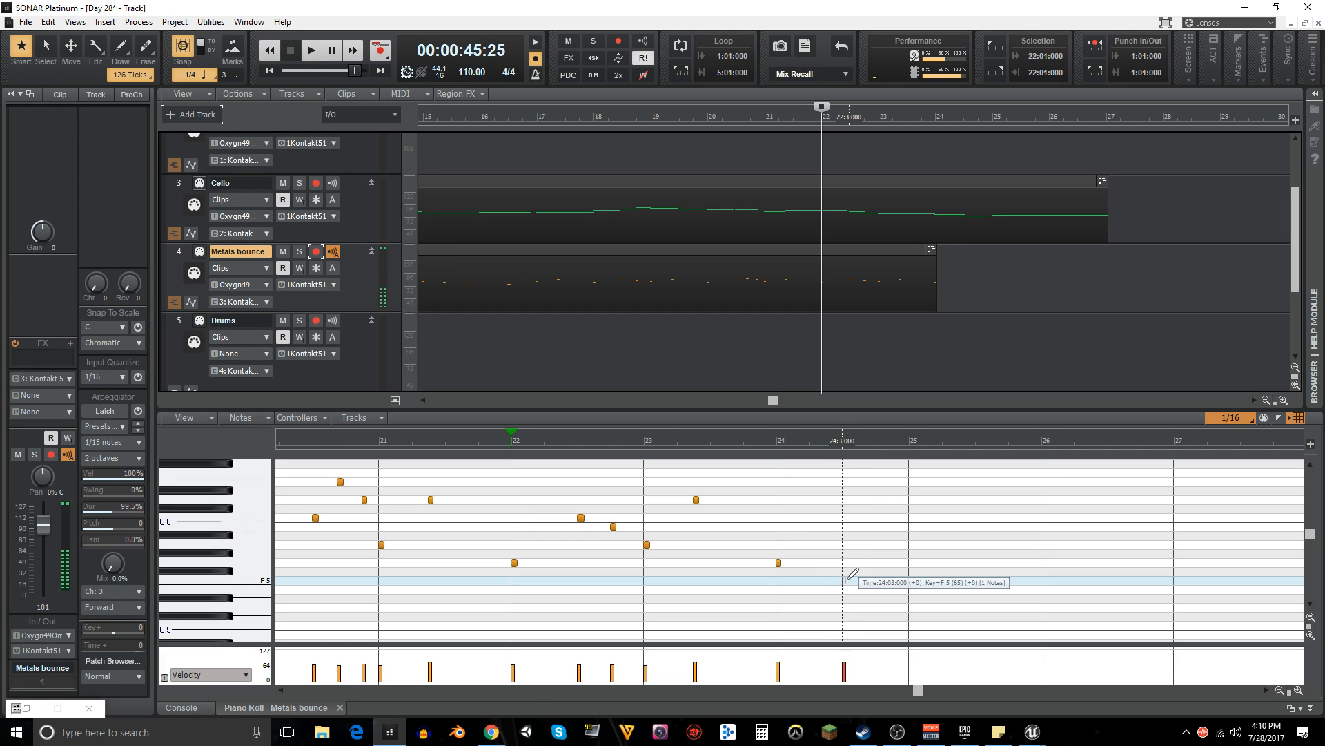
left_click(913, 607)
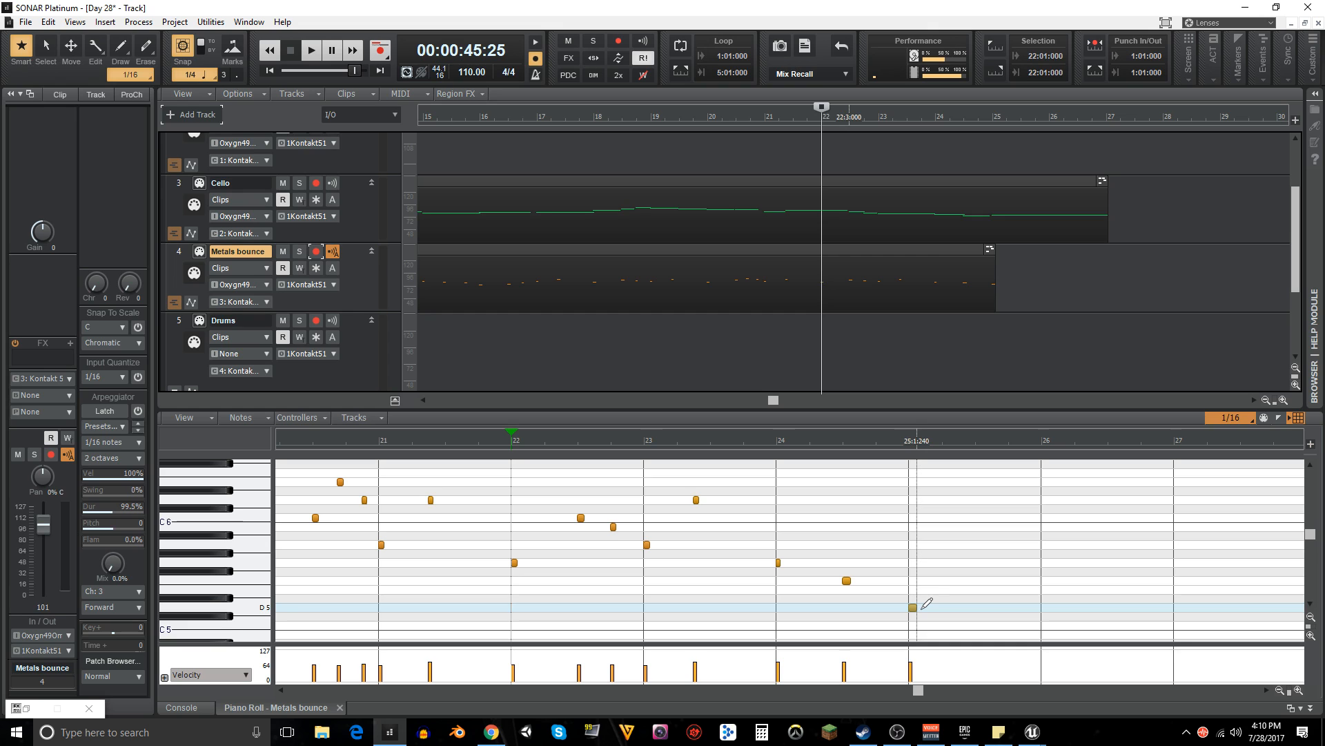
scroll(938, 588, "down", 1)
key("space")
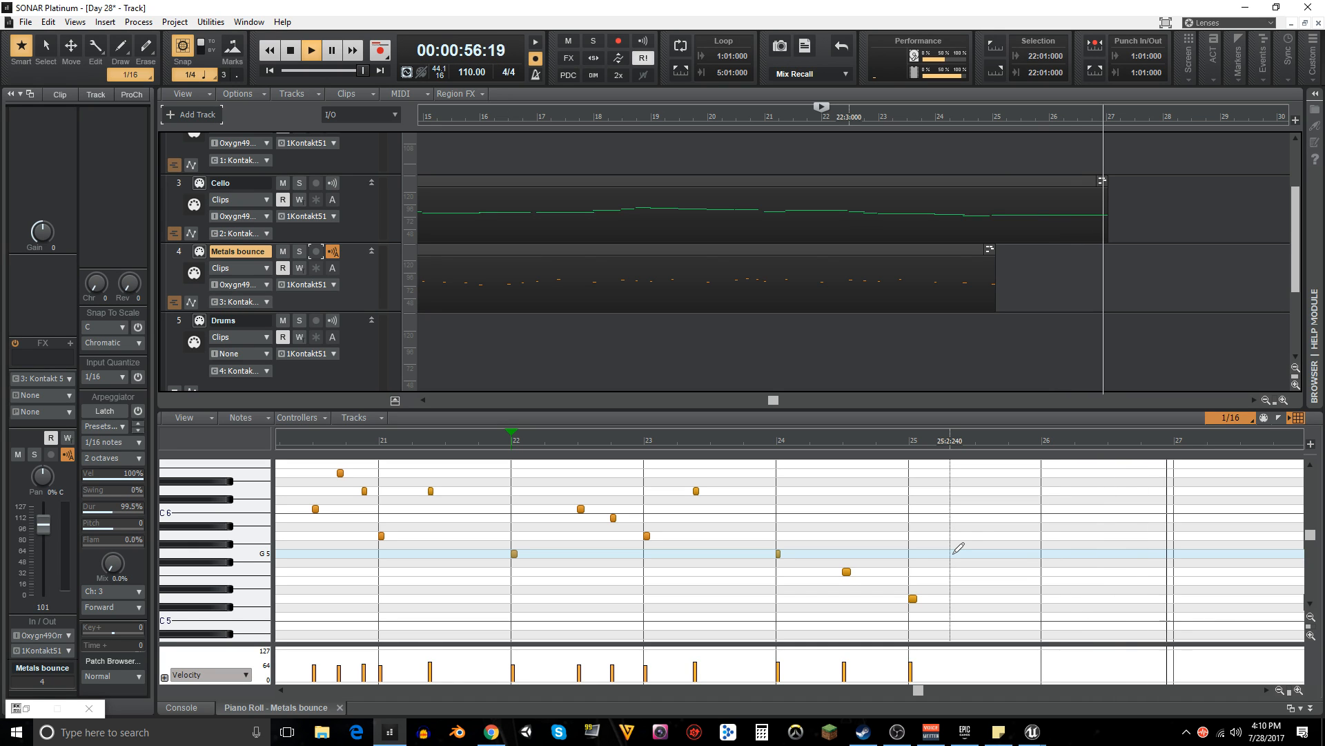
key("space")
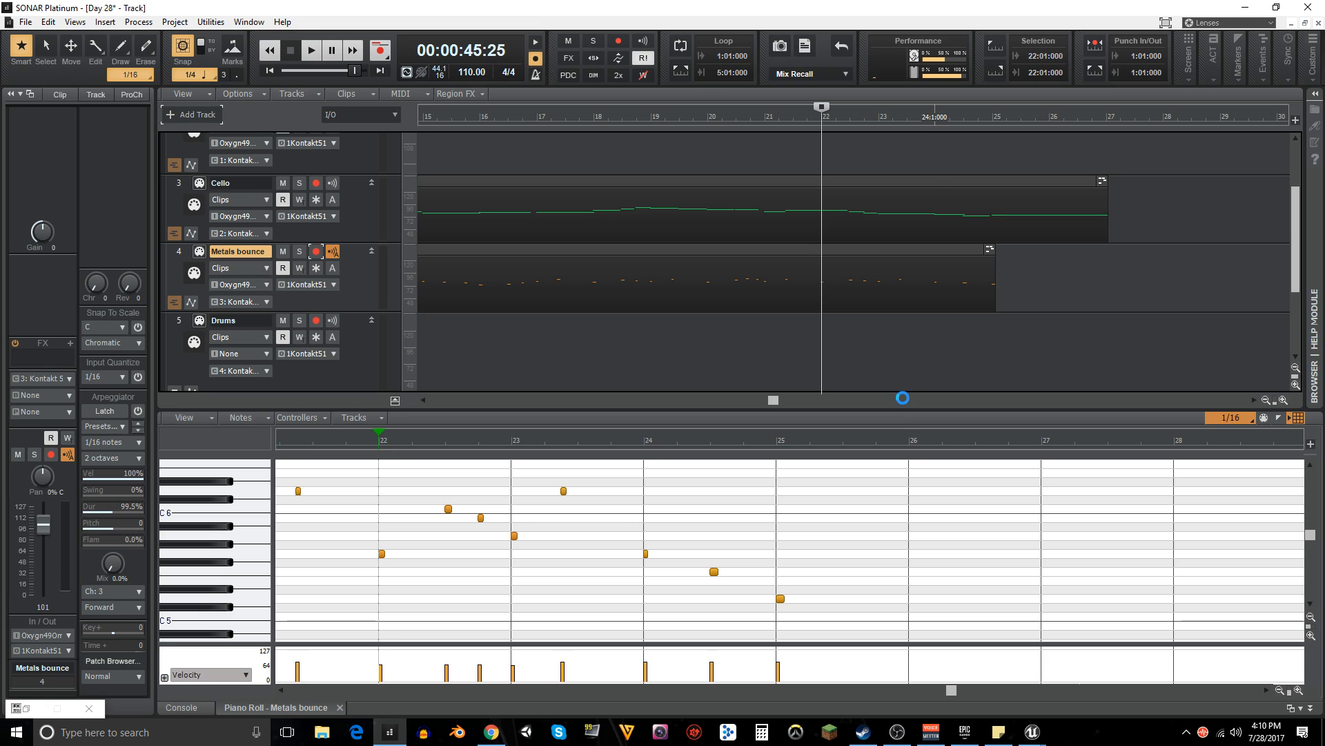
- Save the project and bring up the India Ensemble instrument in Kontakt for the Drums track
key("ctrl+s")
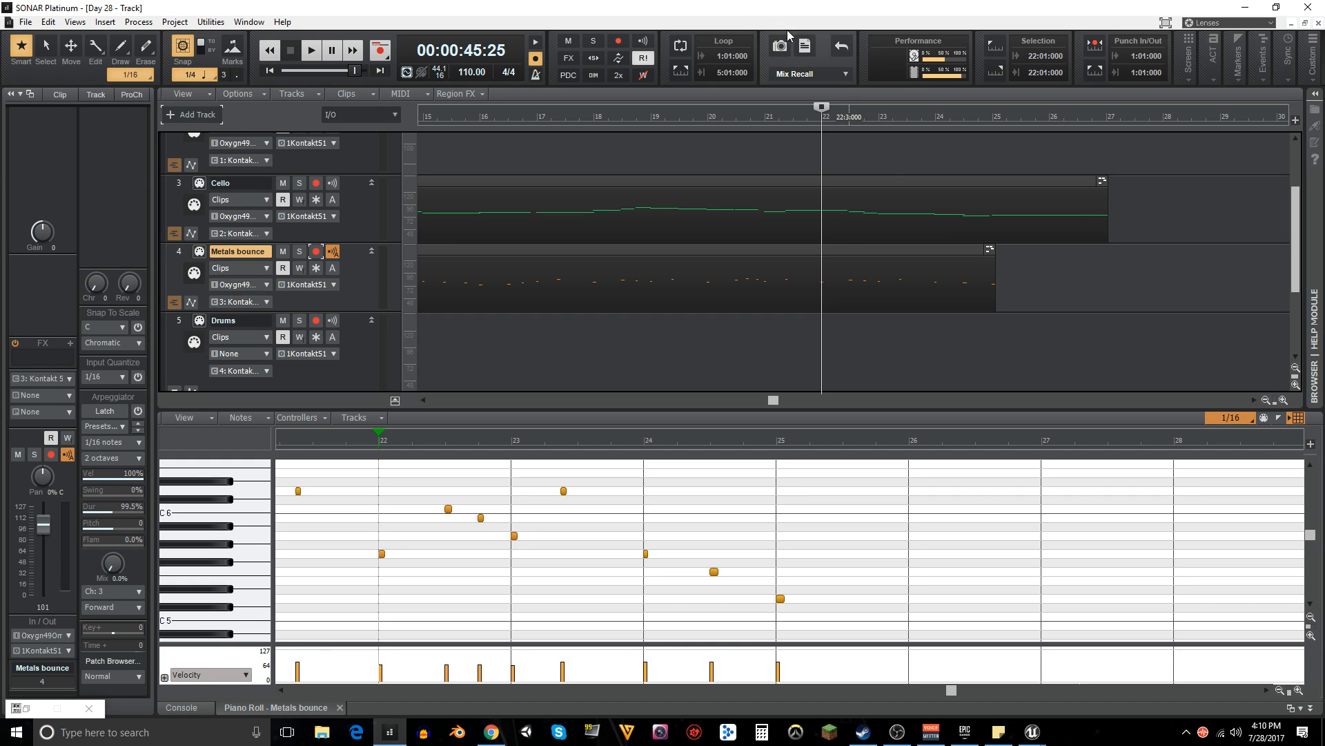
left_click(269, 69)
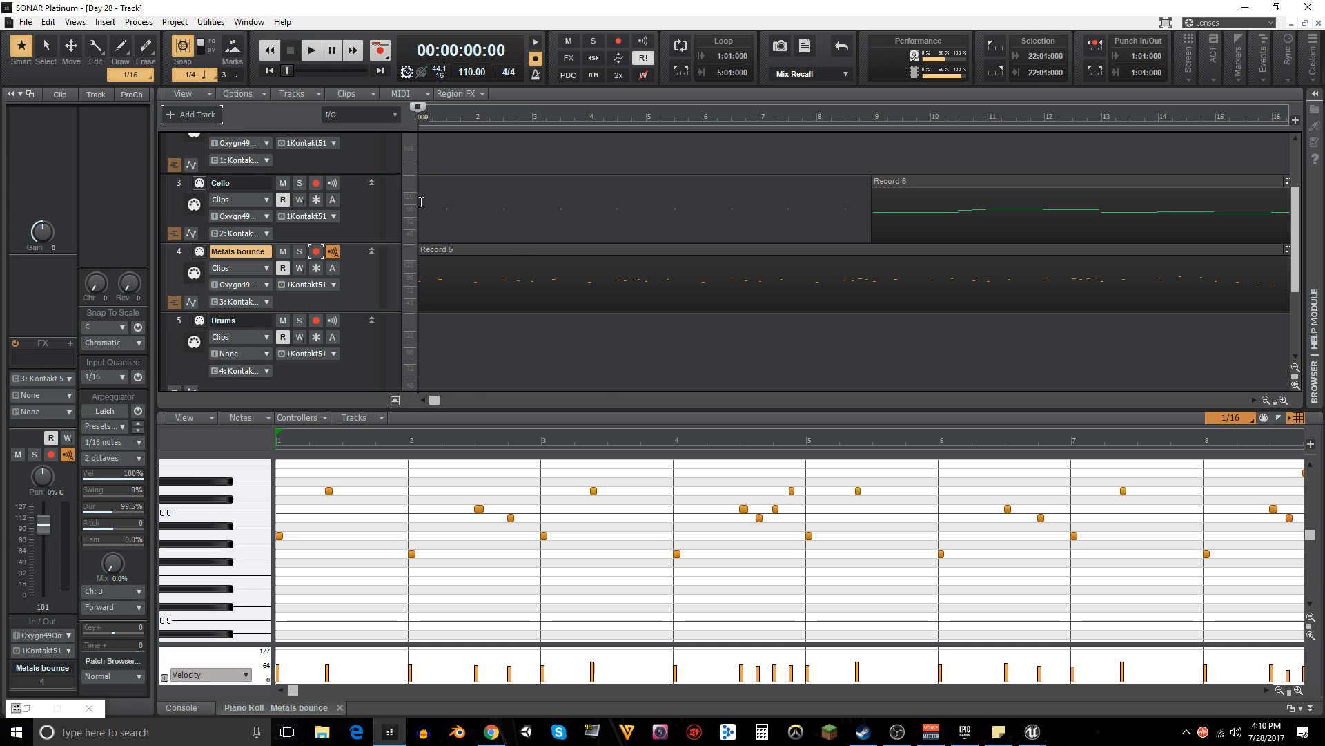
scroll(538, 305, "down", 1)
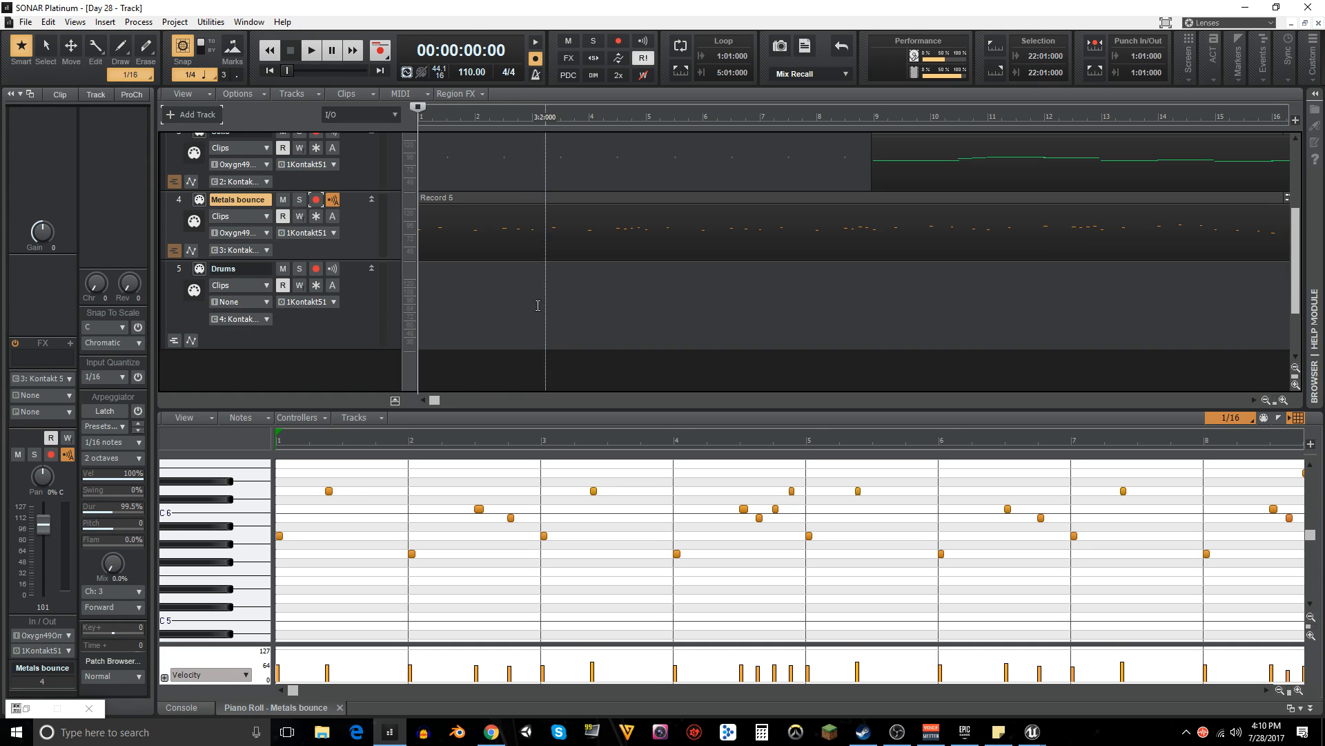
left_click(337, 333)
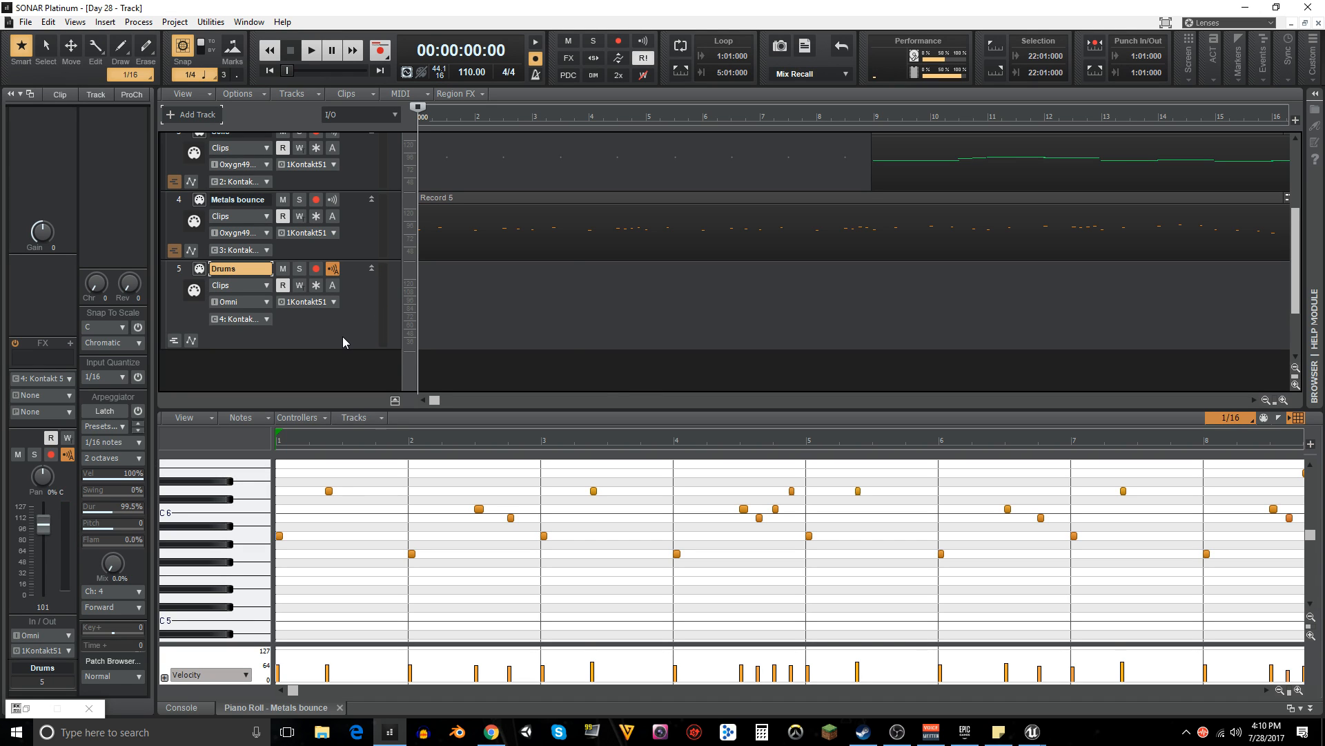
left_click(31, 717)
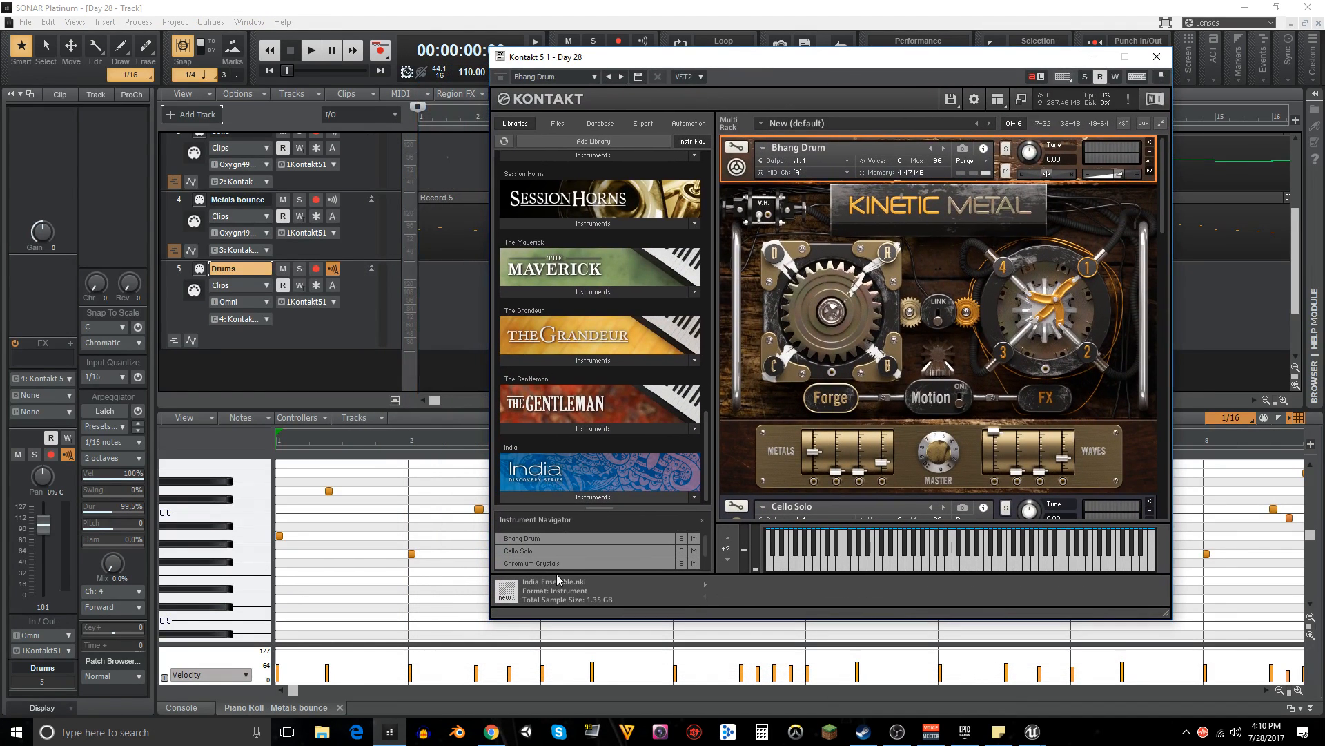
left_click(543, 563)
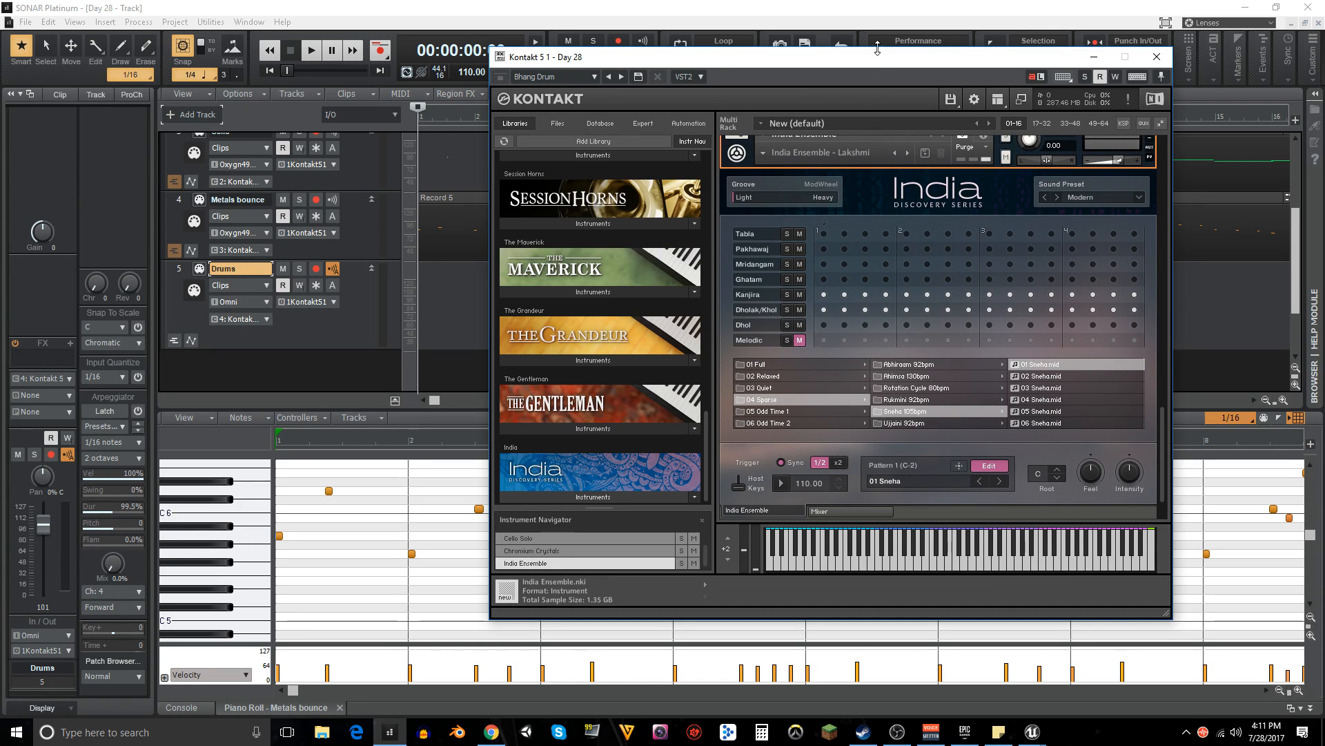
left_click_drag(878, 64, 953, 50)
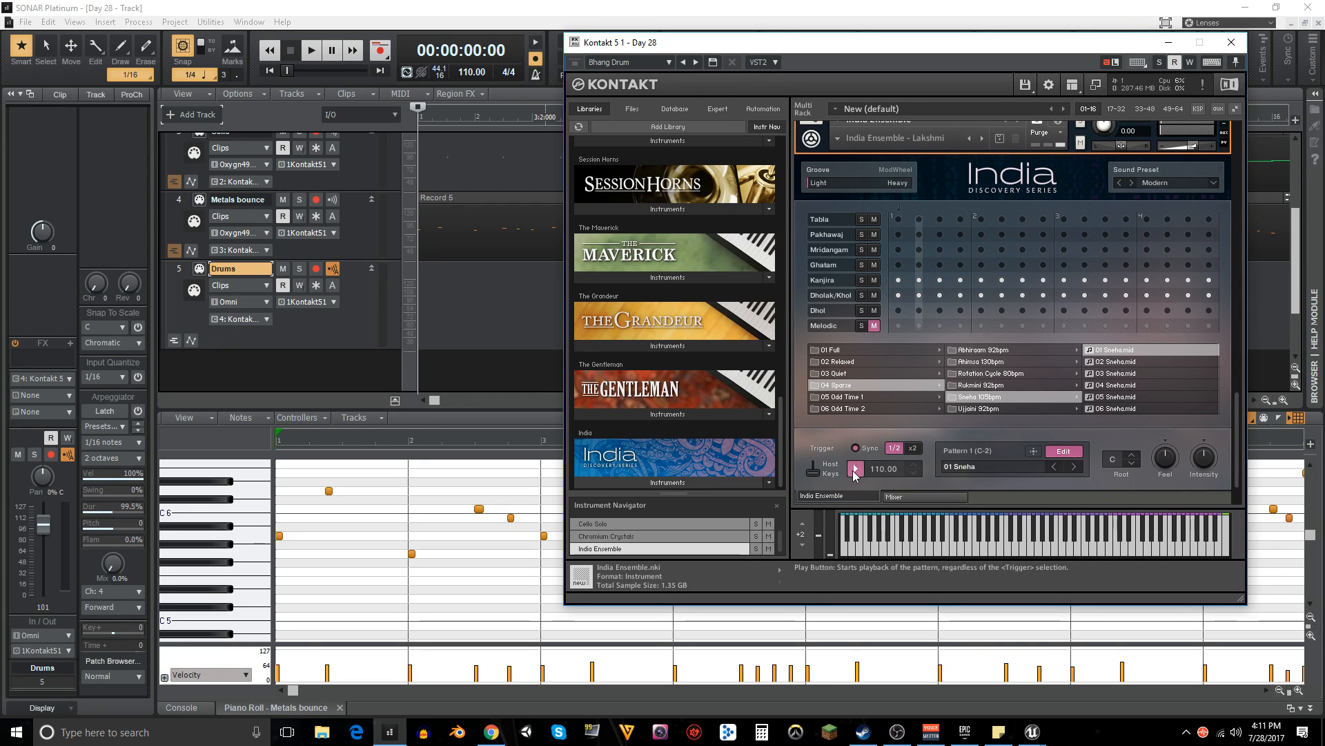
- Audition the 01 Sneha pattern alone and with the project from the start, adjusting the pattern's Intensity
left_click(327, 330)
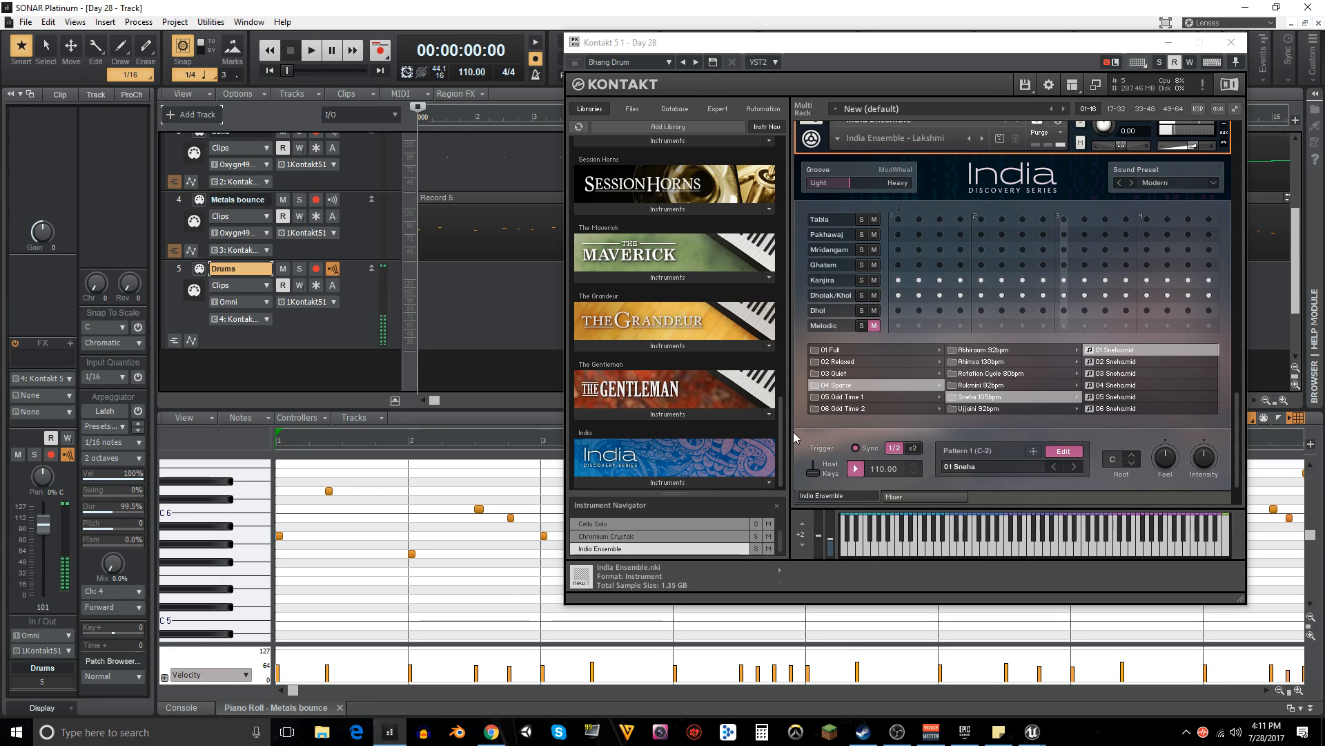
left_click(855, 468)
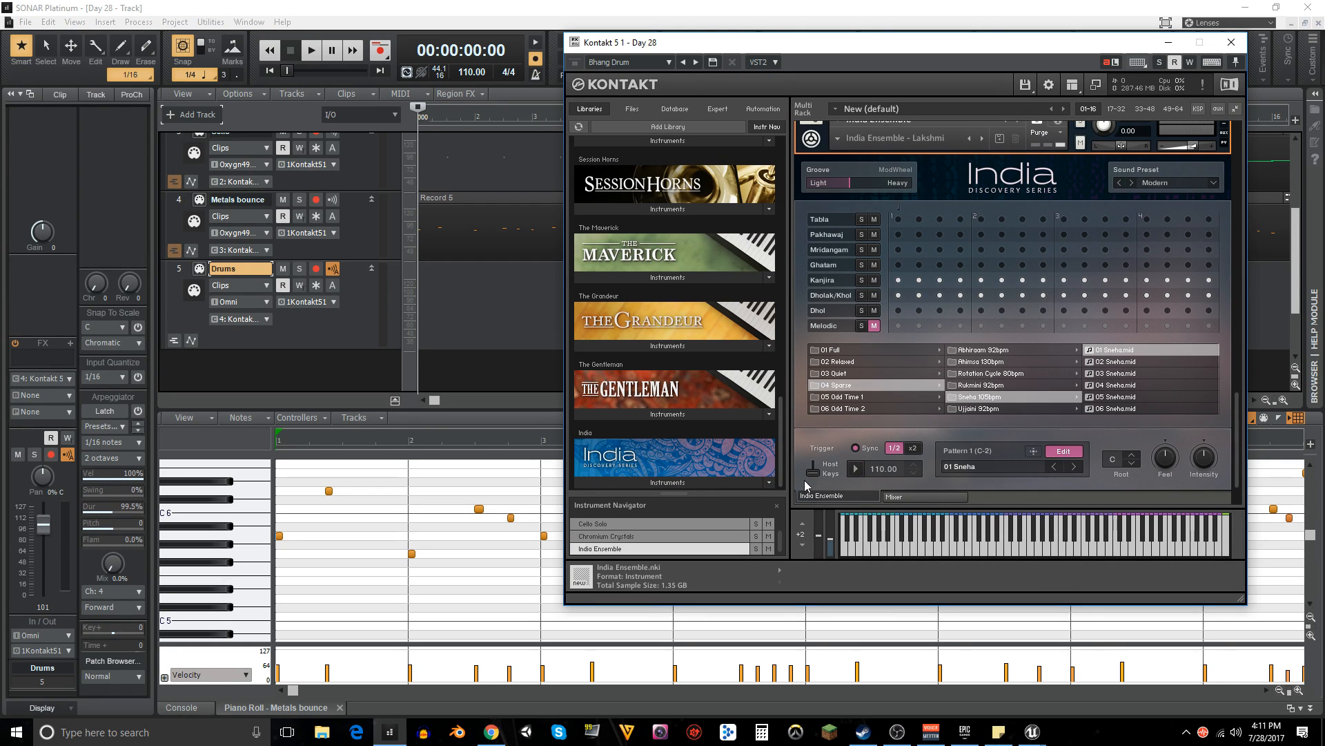
left_click(313, 55)
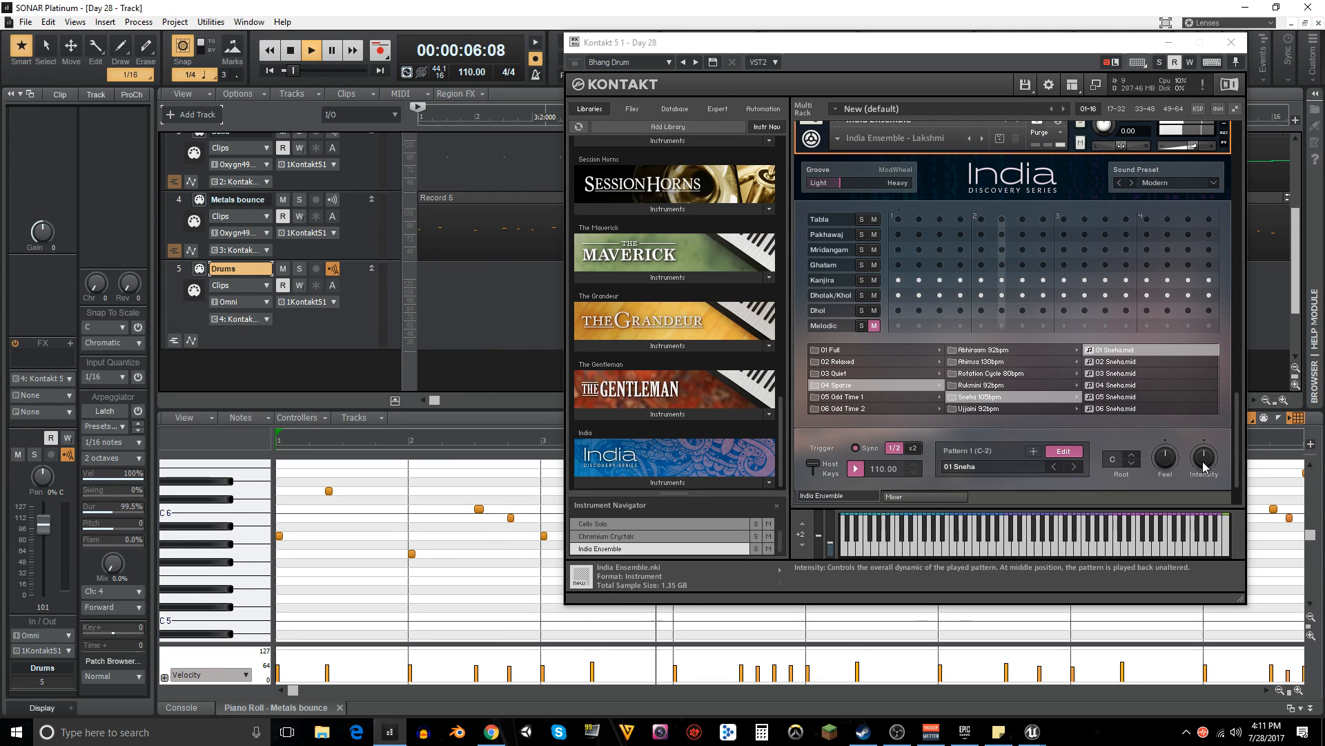
left_click_drag(1204, 462, 1201, 483)
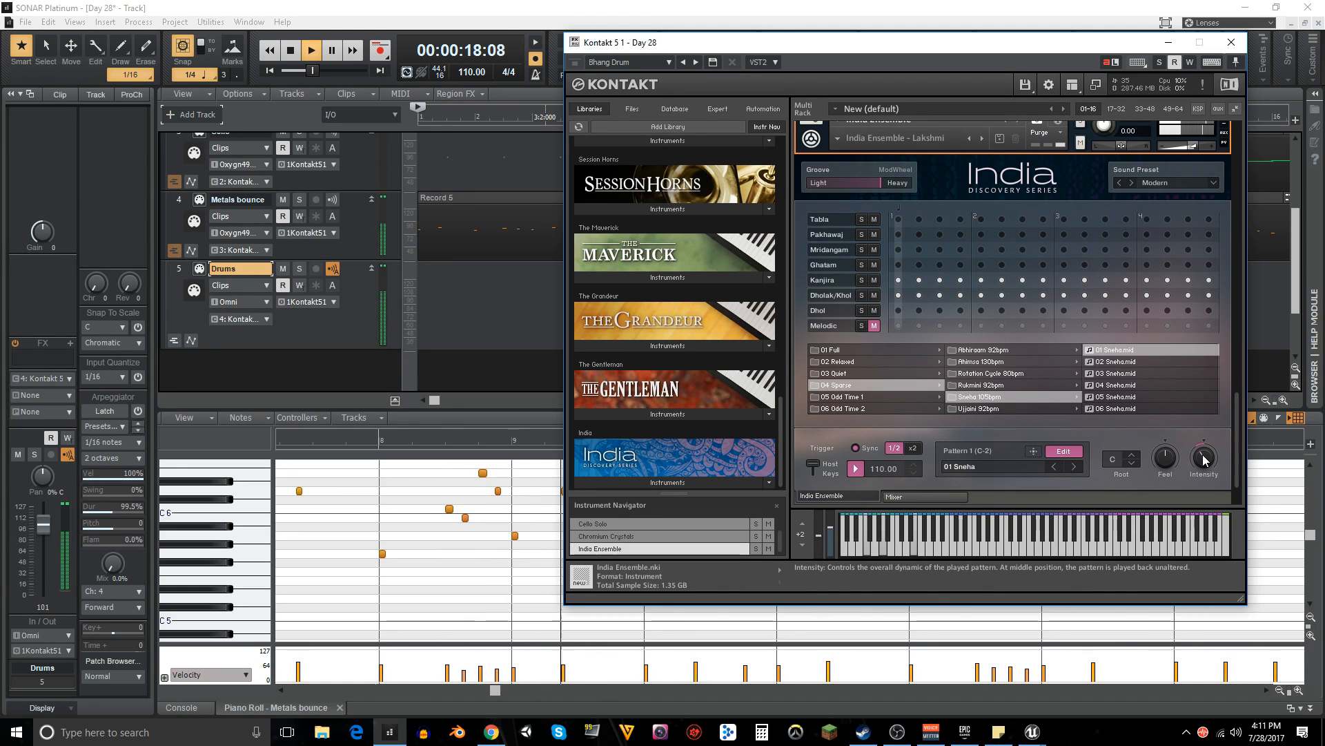
- Audition the 02 Sneha and 03 Sneha patterns against the playing project
left_click(1129, 363)
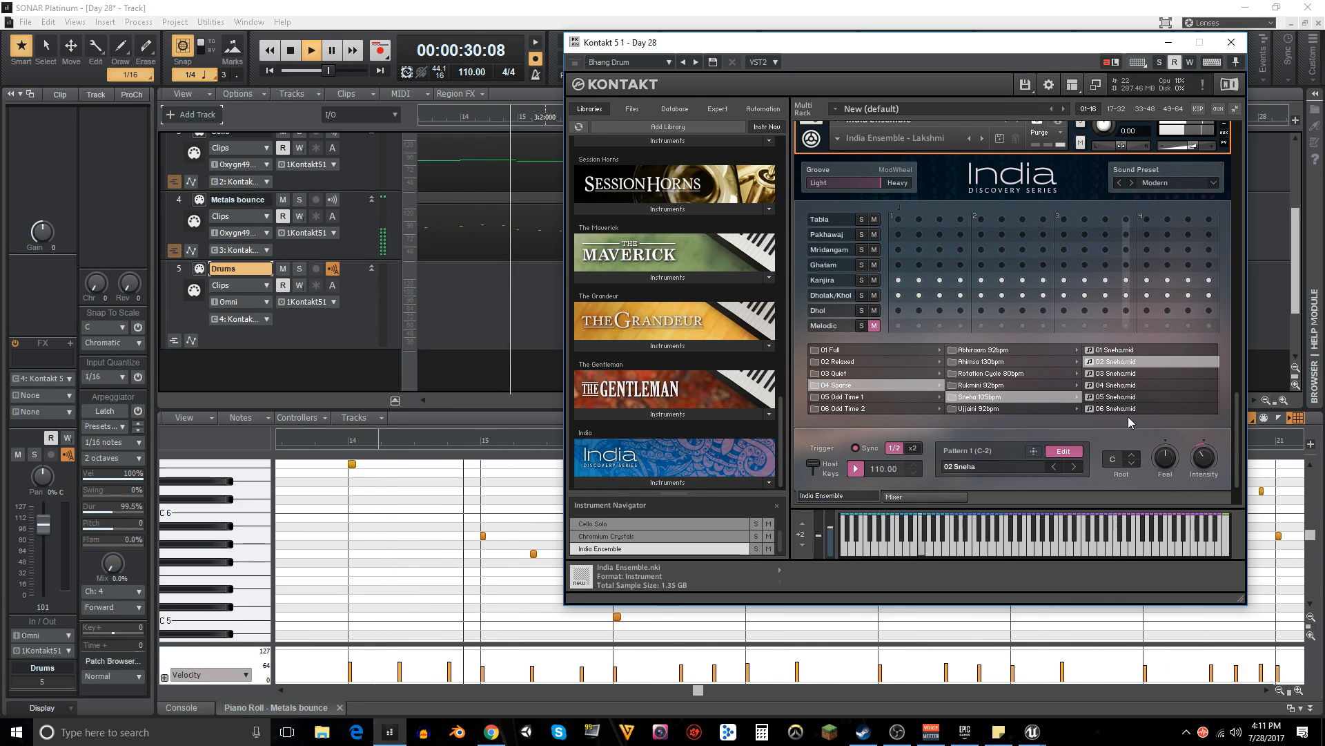
left_click(1126, 373)
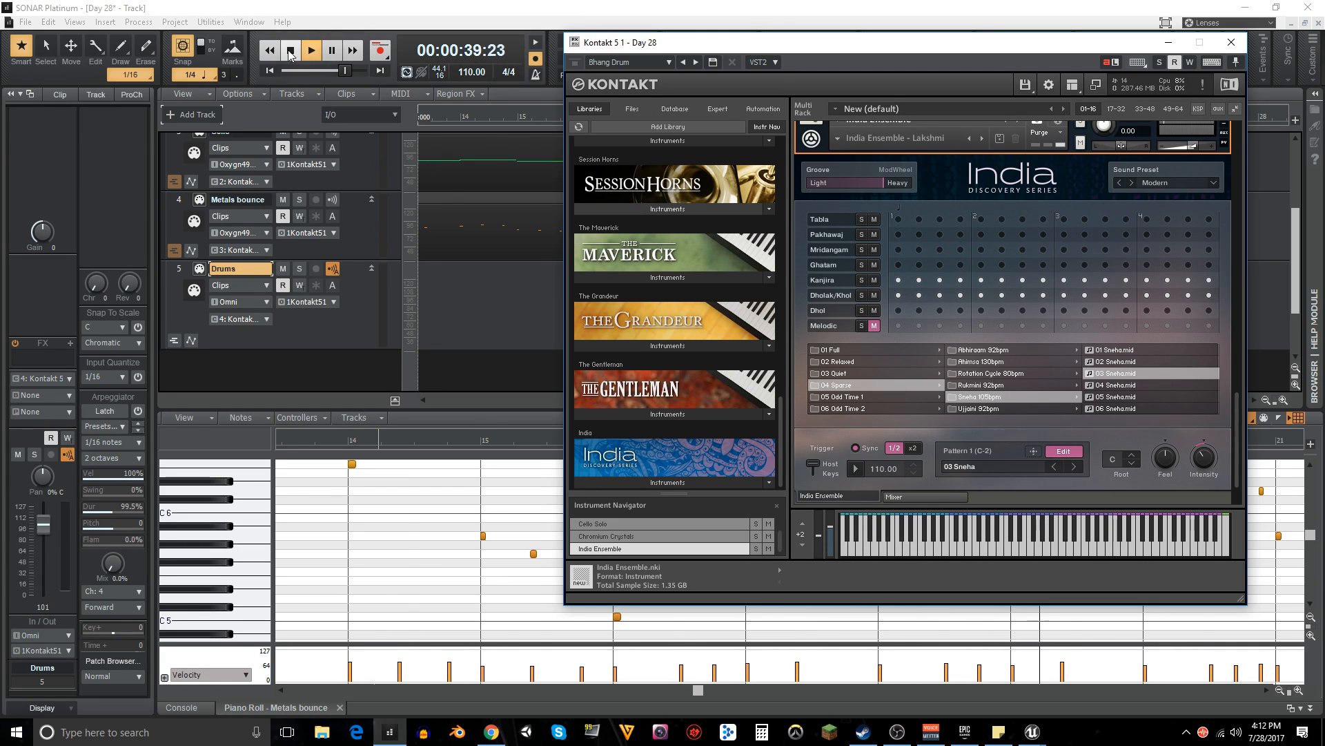
key("space")
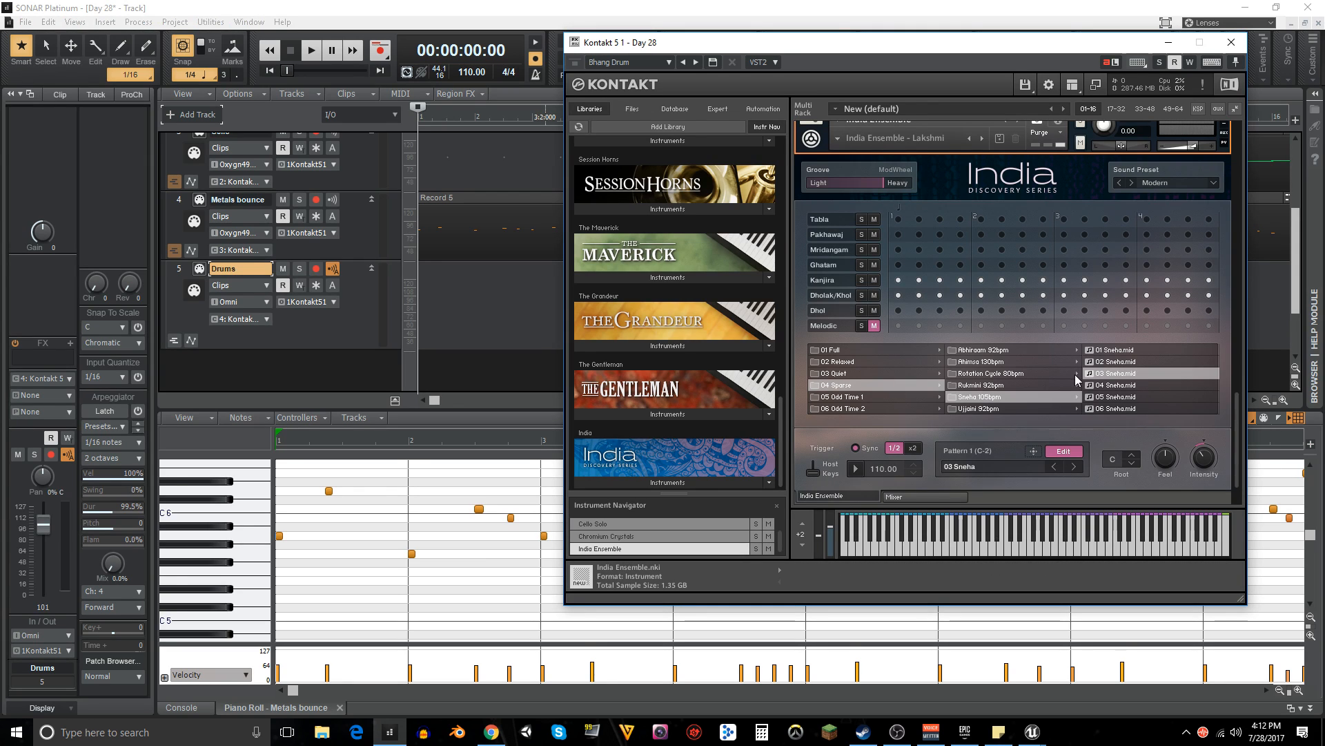
- Reselect the 01 Sneha pattern, set its trigger to Host and check it in playback from the project start
left_click(1110, 350)
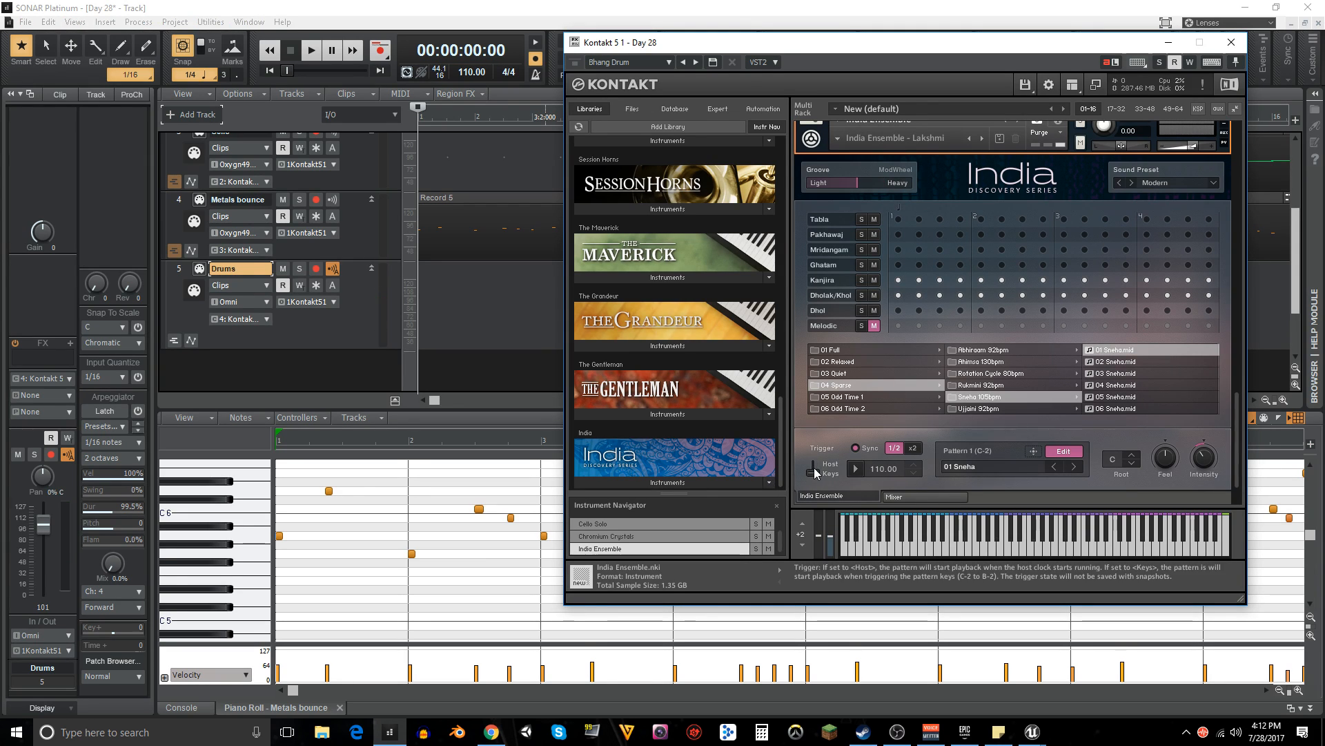
left_click_drag(815, 473, 817, 454)
key("space")
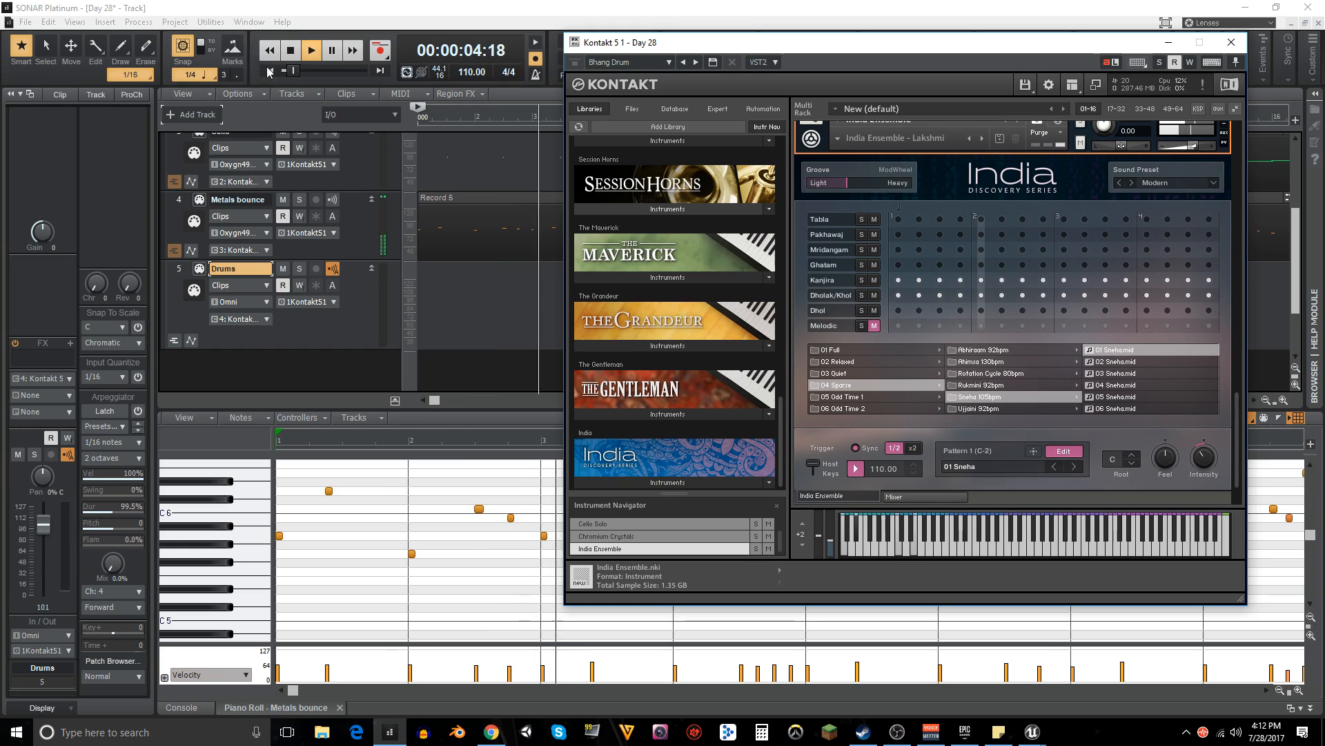
key("space")
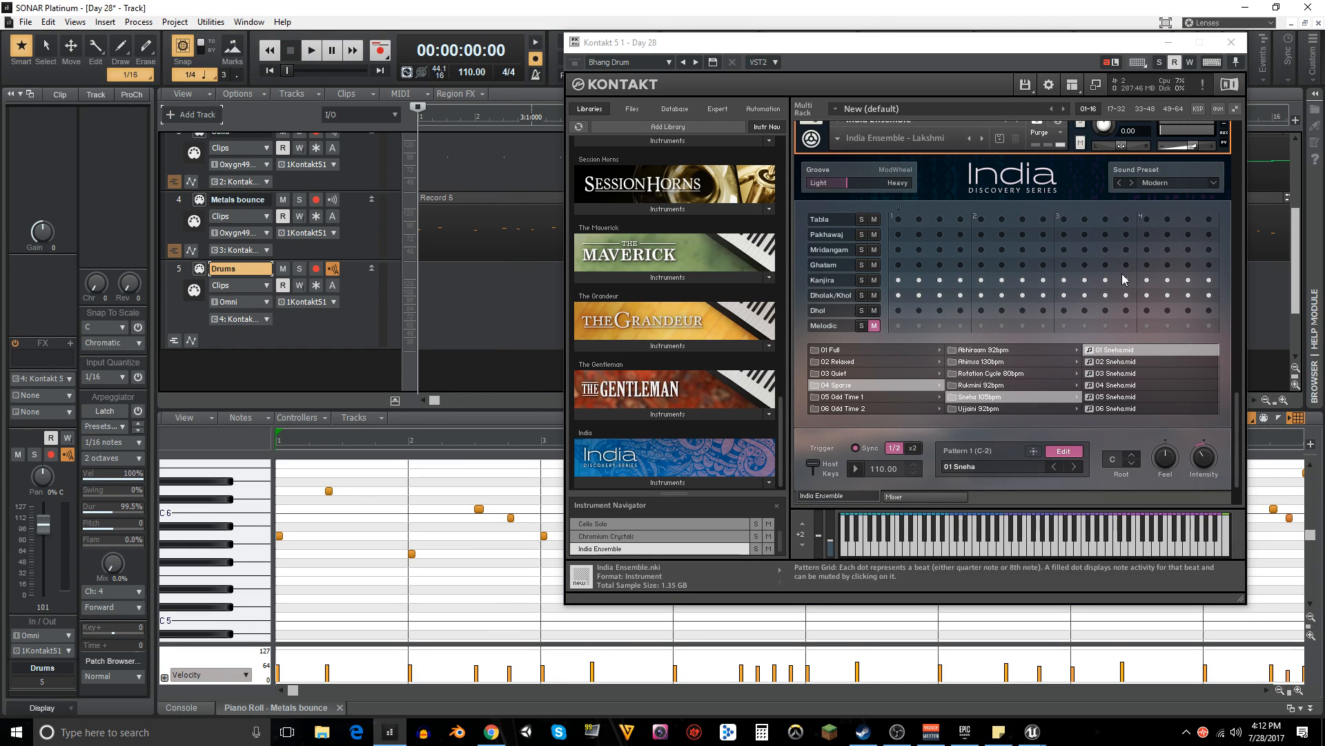
- Place the 01 Sneha pattern's MIDI from Kontakt on the Drums track at measure 1
left_click_drag(1046, 49, 1137, 47)
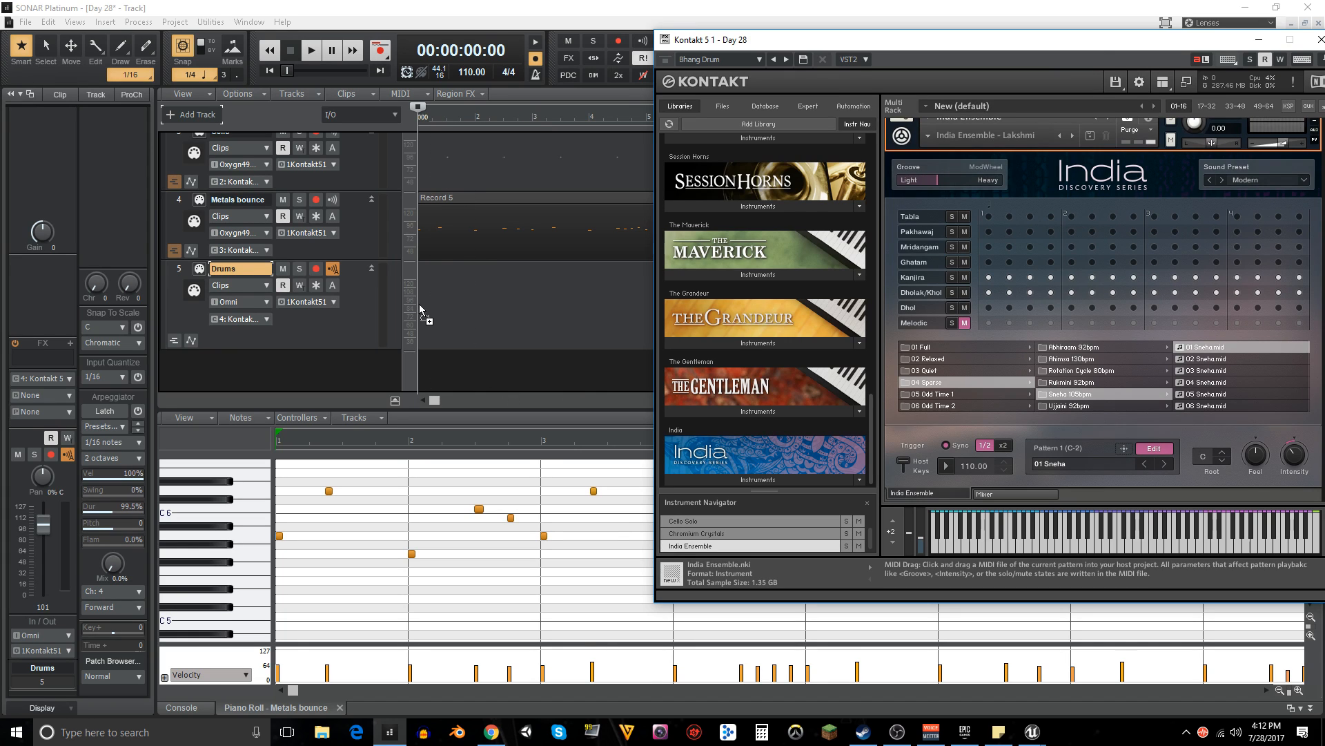
left_click_drag(420, 308, 420, 309)
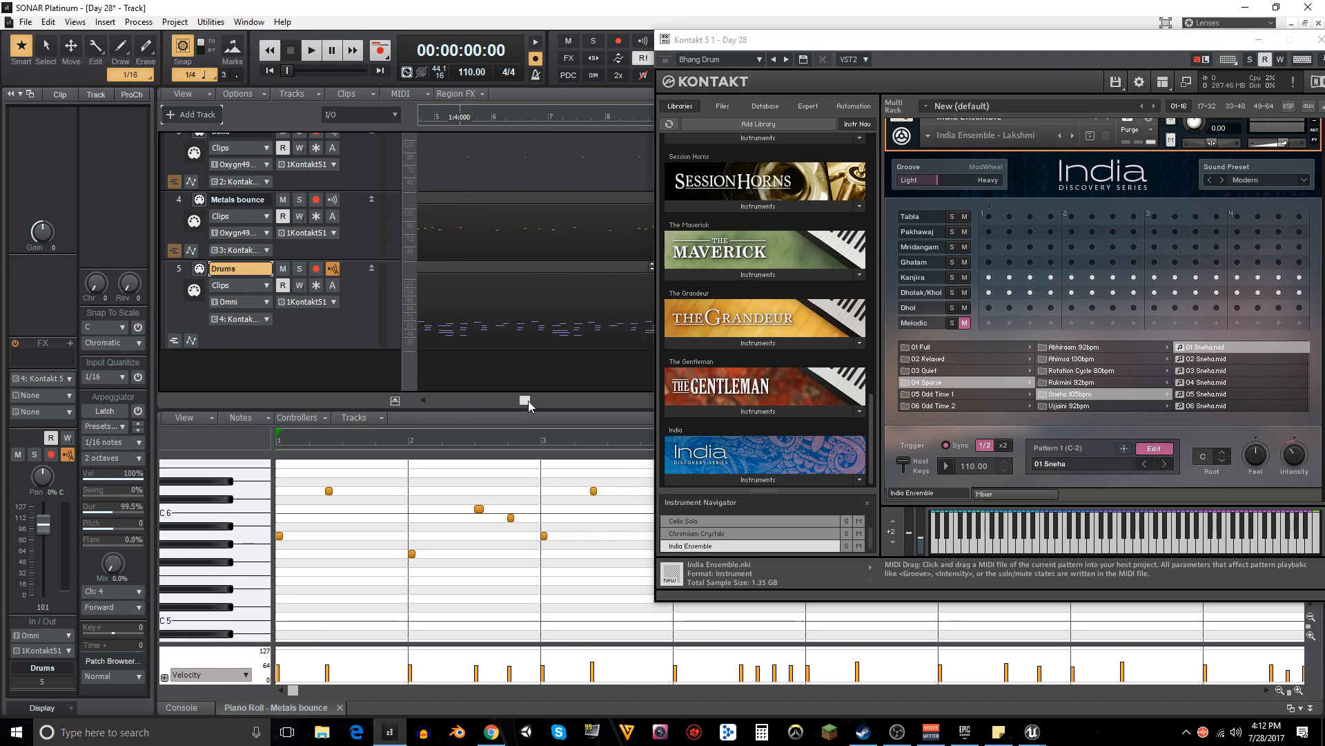
left_click_drag(435, 404, 438, 403)
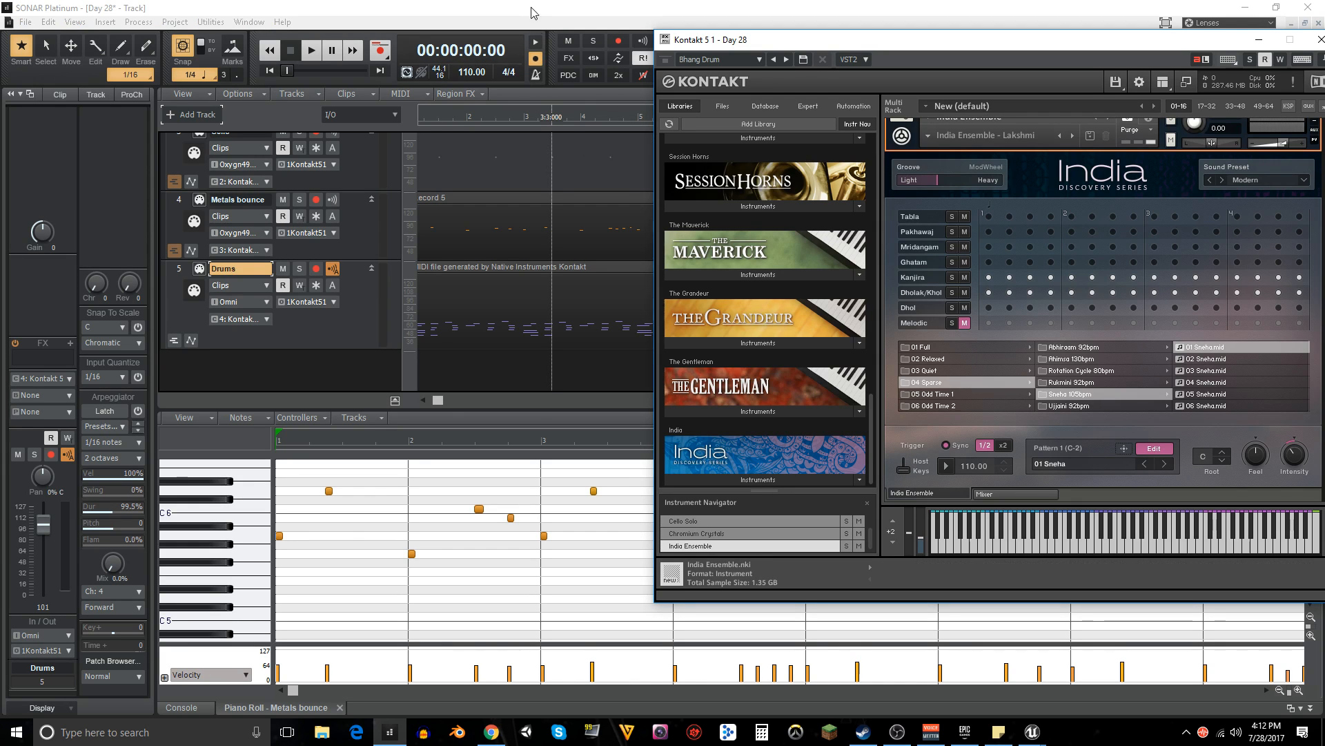
- Play the project from the start to check the Drums clip, moving the Kontakt window out of view
key("space")
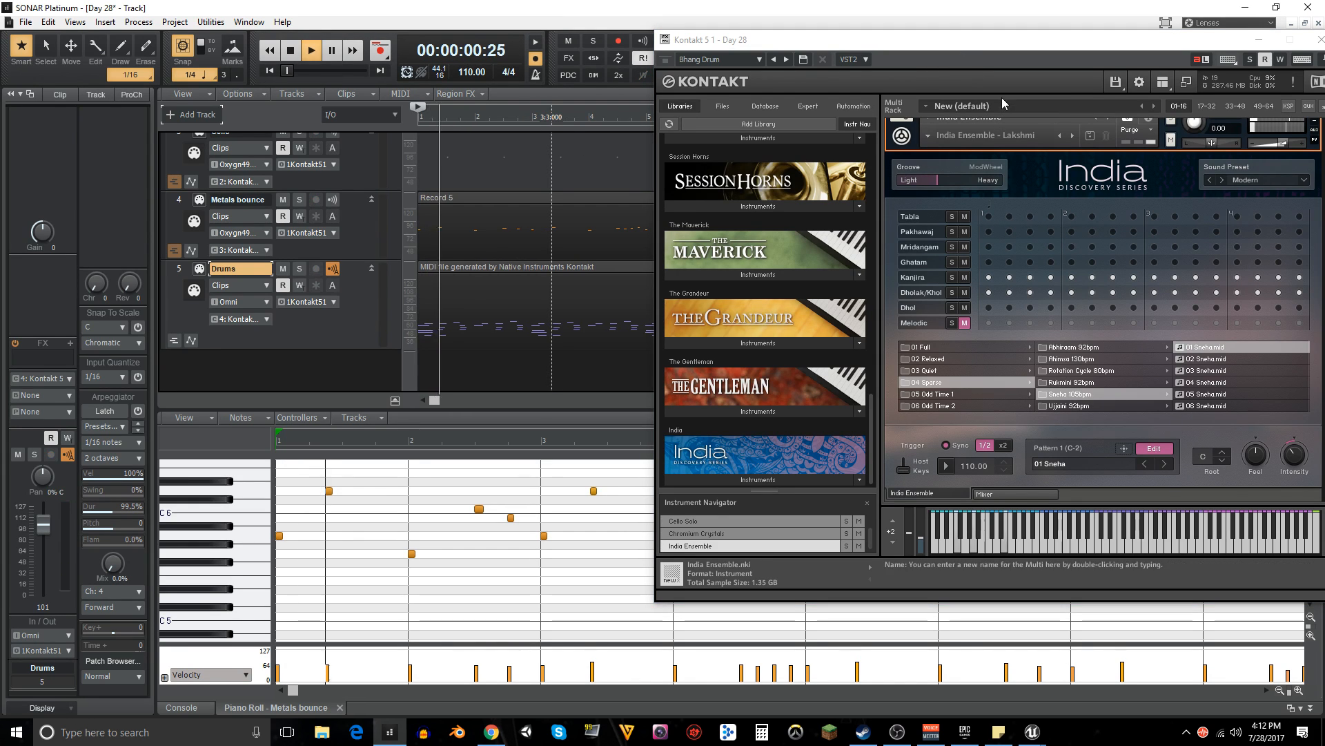
left_click_drag(1004, 56, 1324, 181)
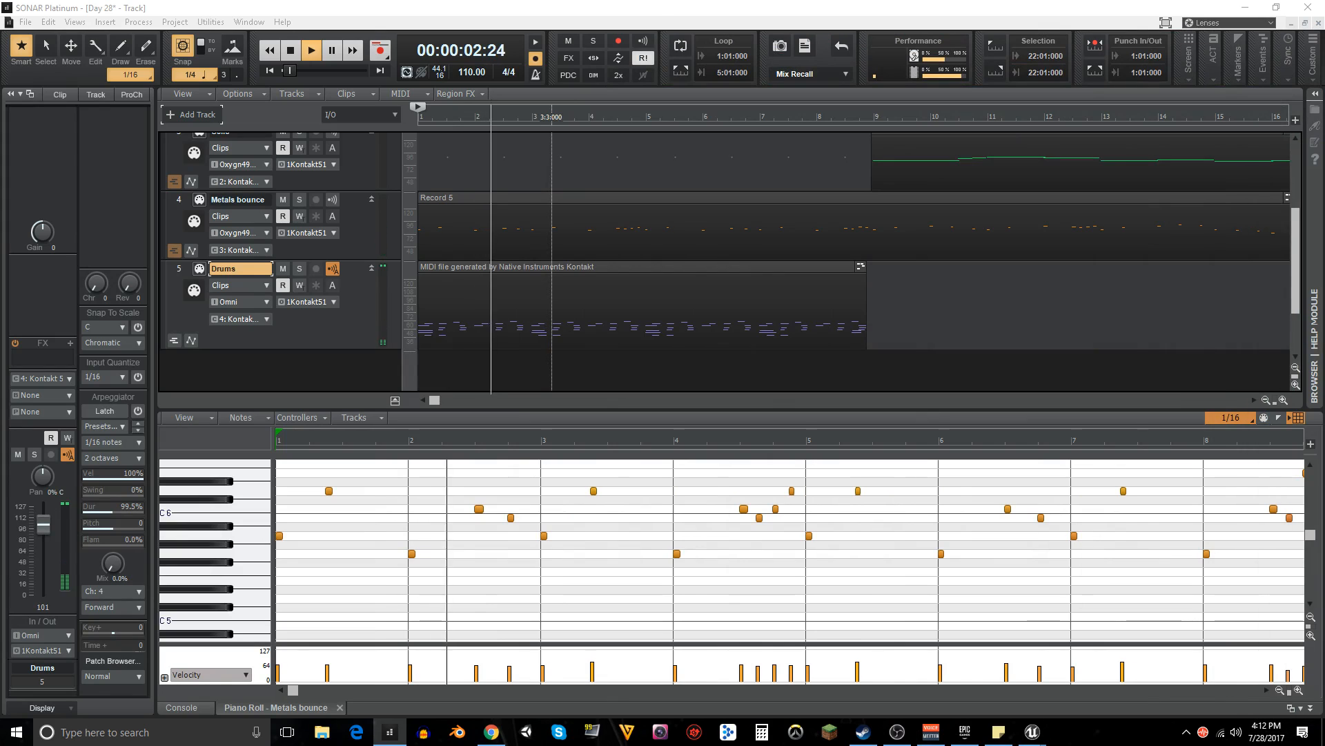
left_click(702, 26)
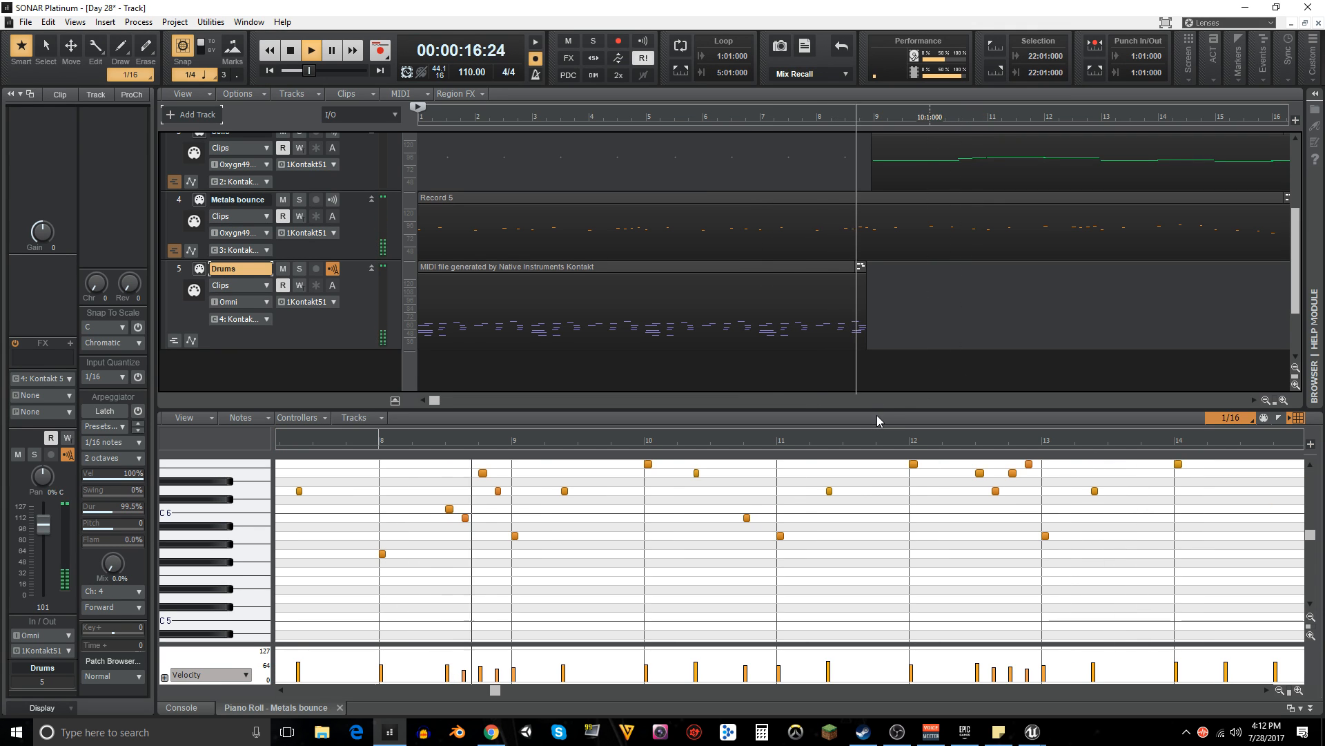
key("space")
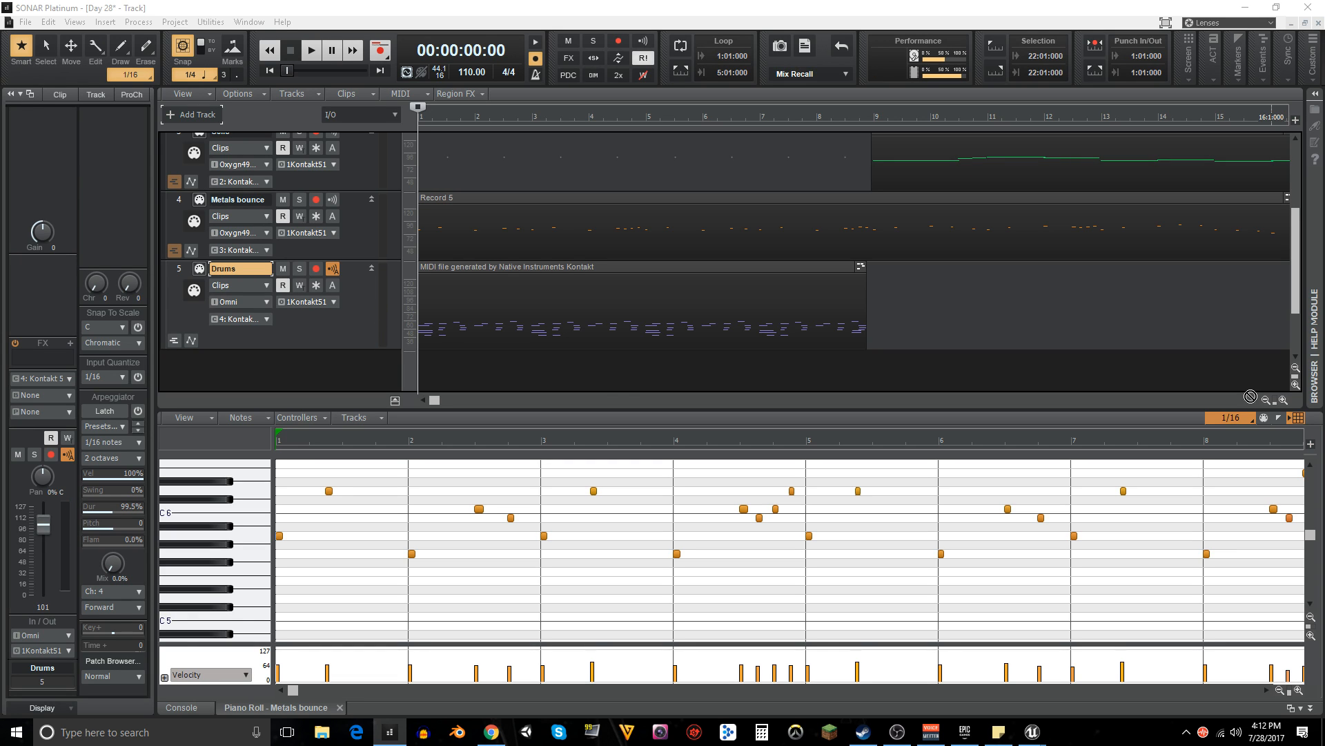
- Place a second copy of the 01 Sneha MIDI pattern on the Drums track at measure 9
left_click_drag(877, 323, 876, 318)
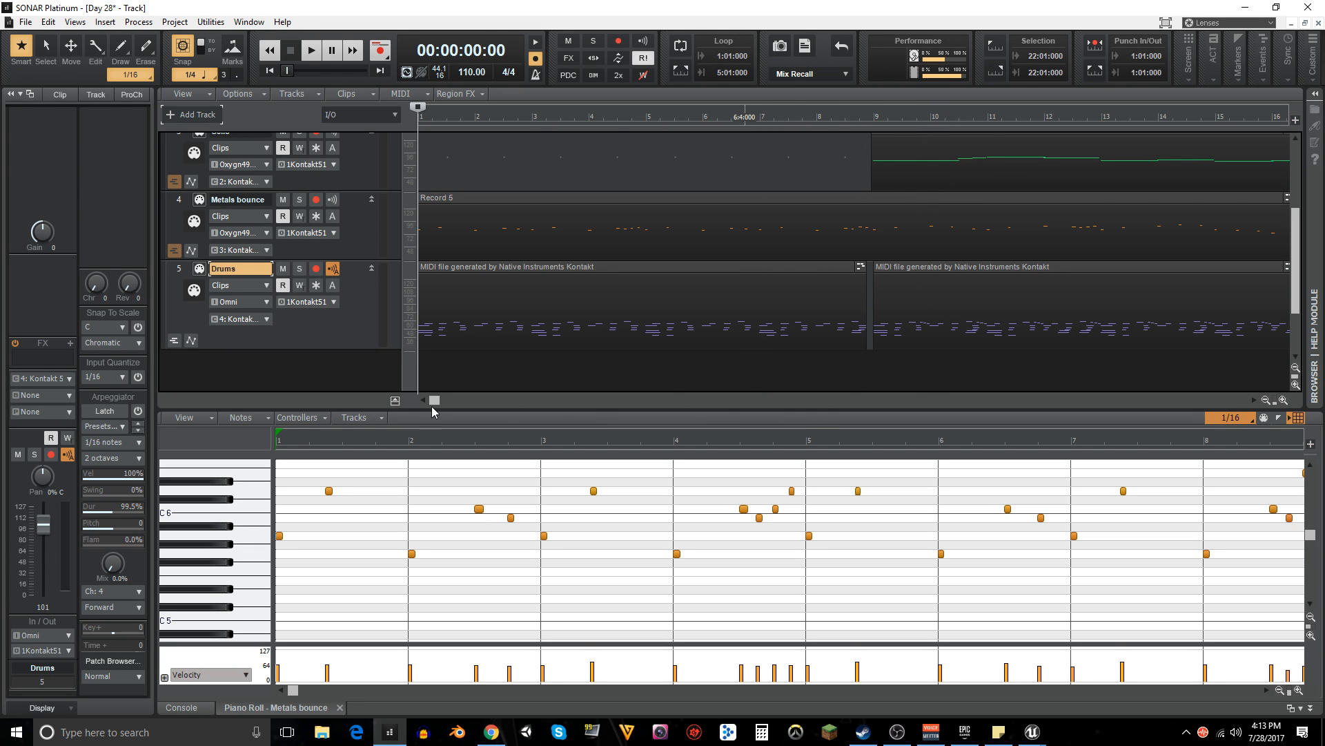
left_click_drag(434, 400, 465, 400)
mouse_move(806, 296)
left_mouse_down()
mouse_move(686, 304)
mouse_move(801, 298)
left_mouse_up()
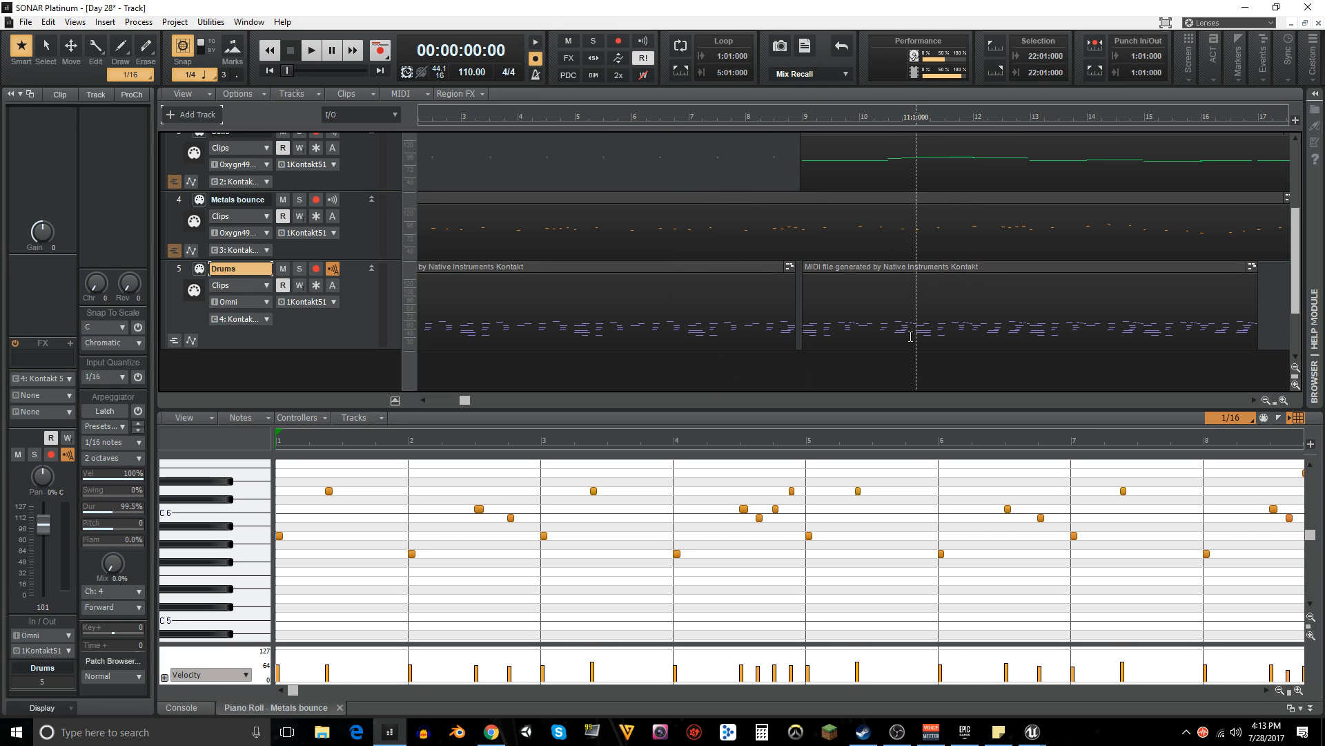
- Extend the start of the second Drums clip back to 8:04:000 and play from the project start to check the join
right_click(880, 271)
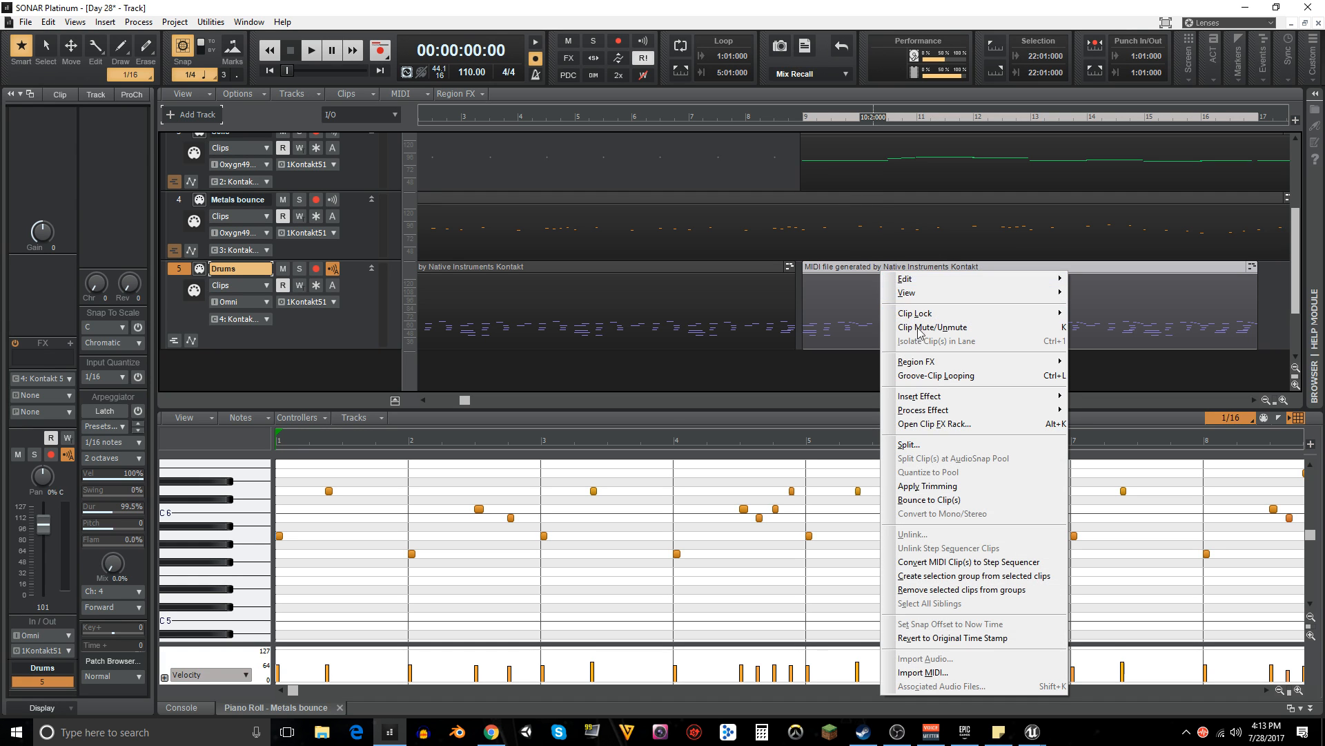
key("Escape")
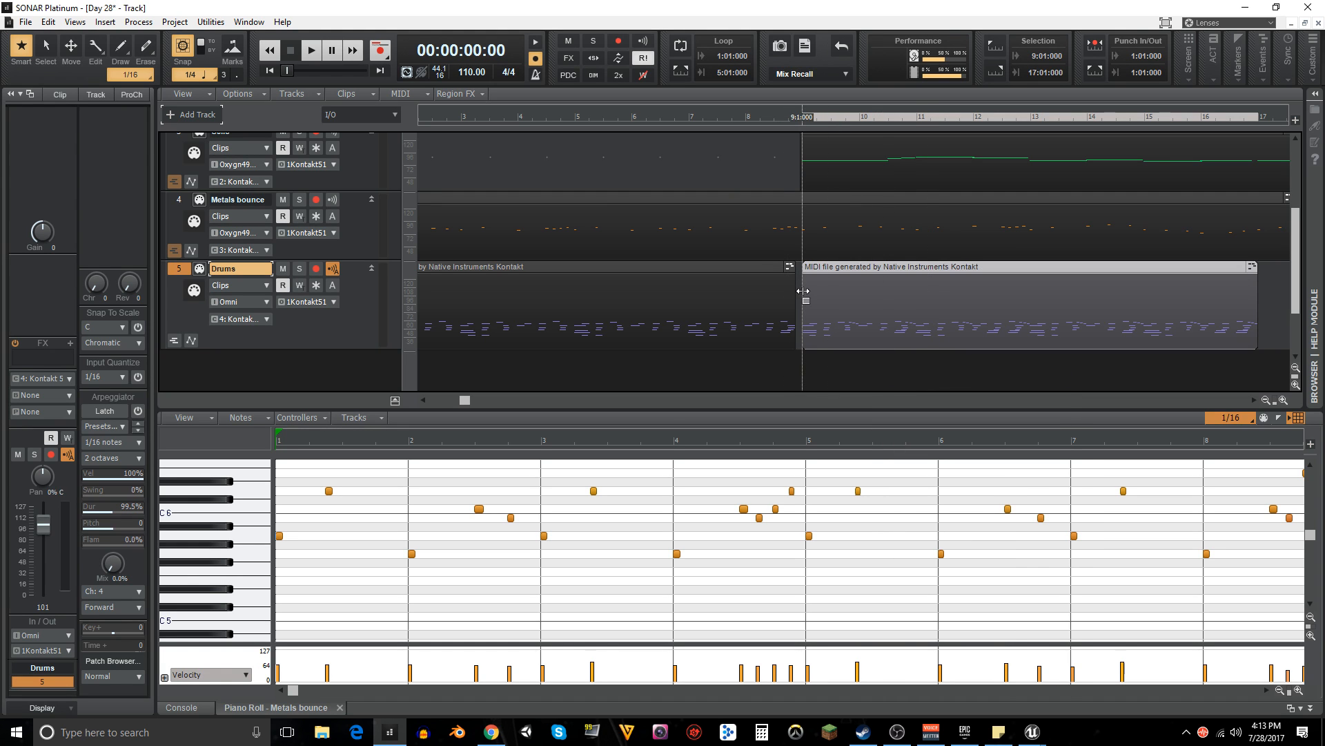
left_click_drag(795, 293, 785, 294)
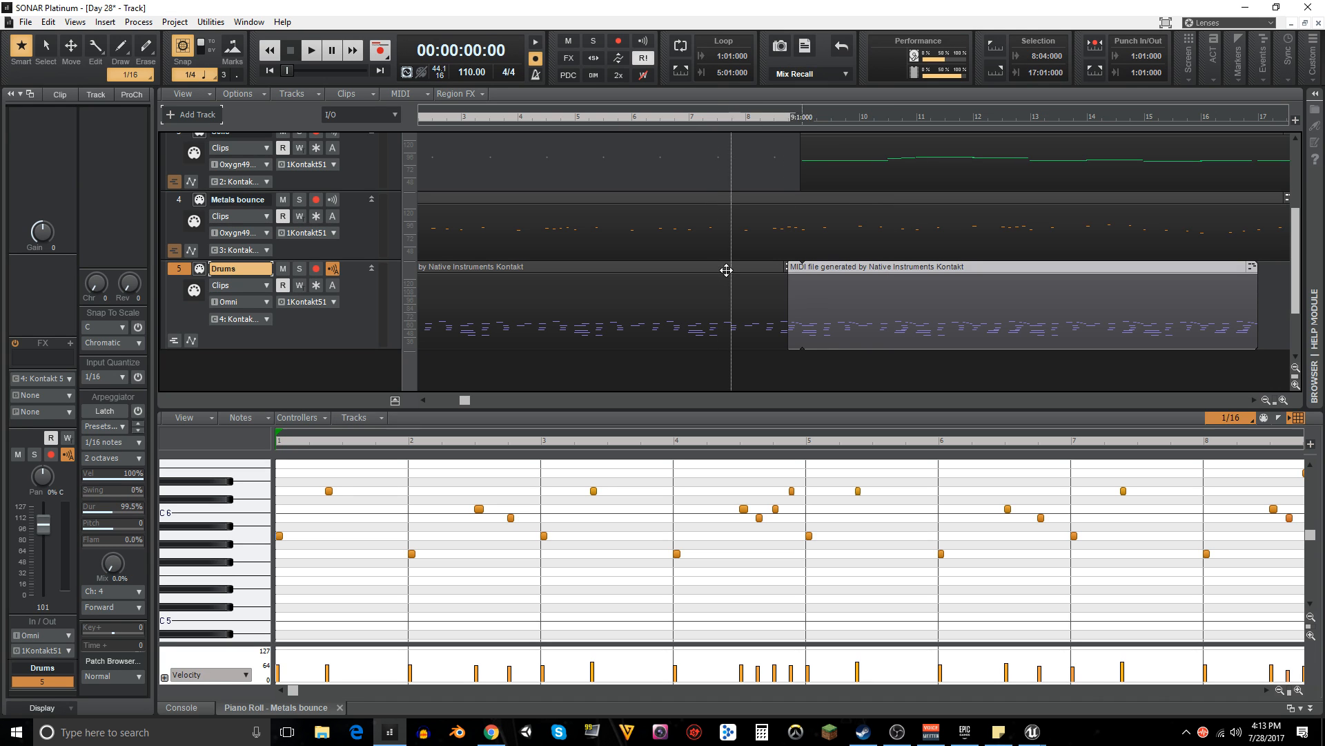
left_click(784, 295)
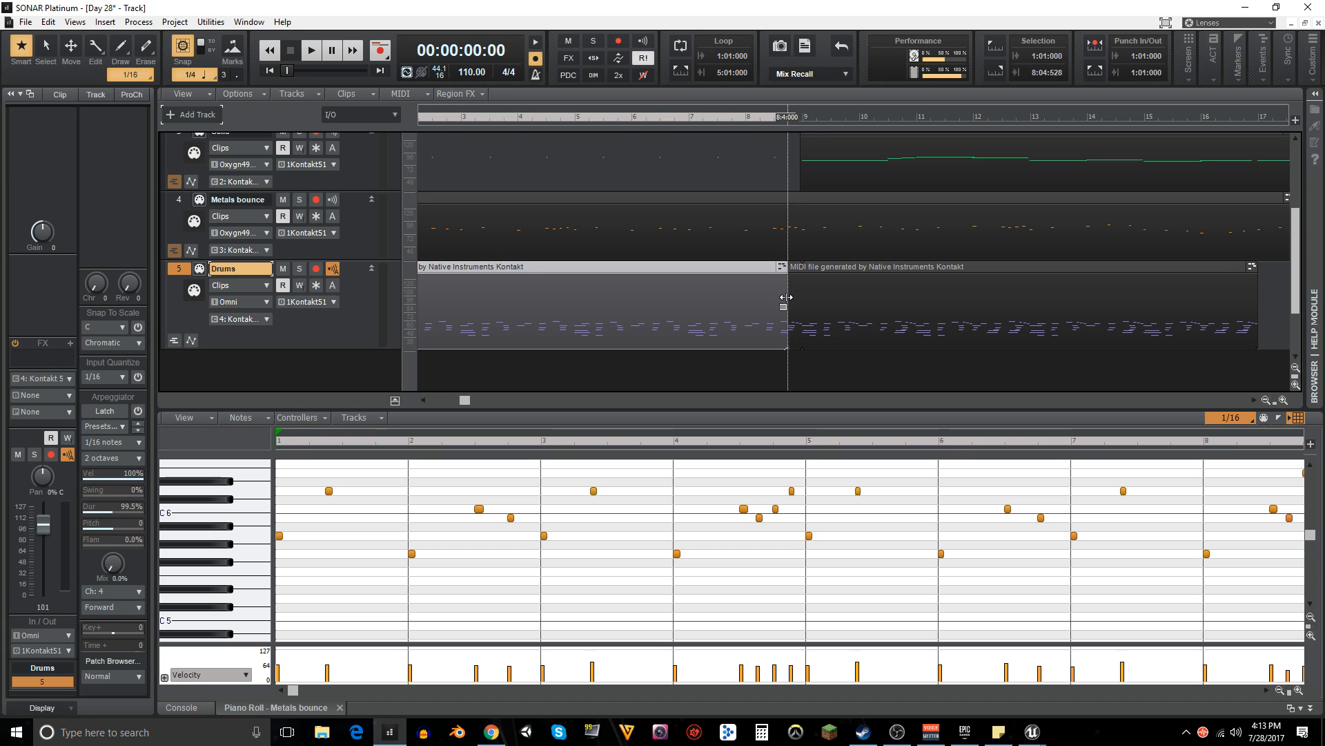
left_click(270, 72)
key("space")
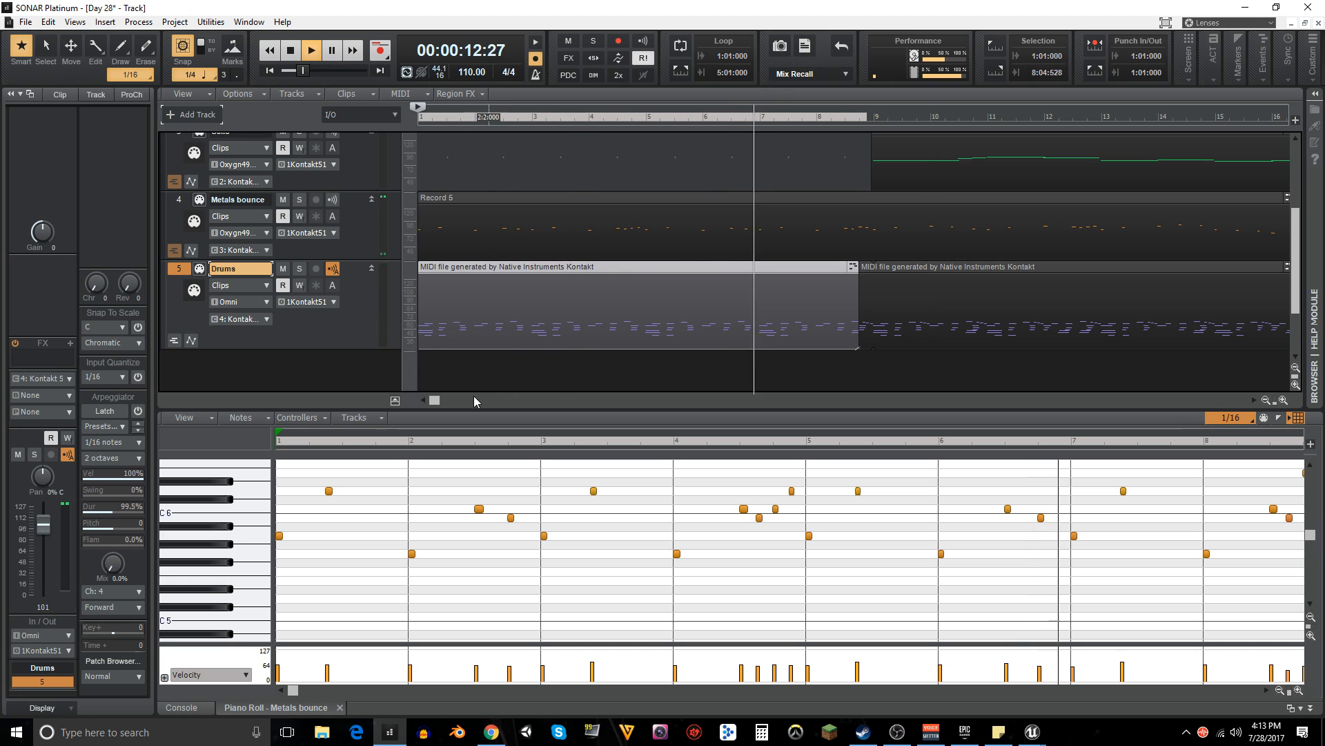
- Follow the playback across both Drums clips to their end at measure 17, stopping it and returning to the project start
left_click_drag(434, 400, 538, 400)
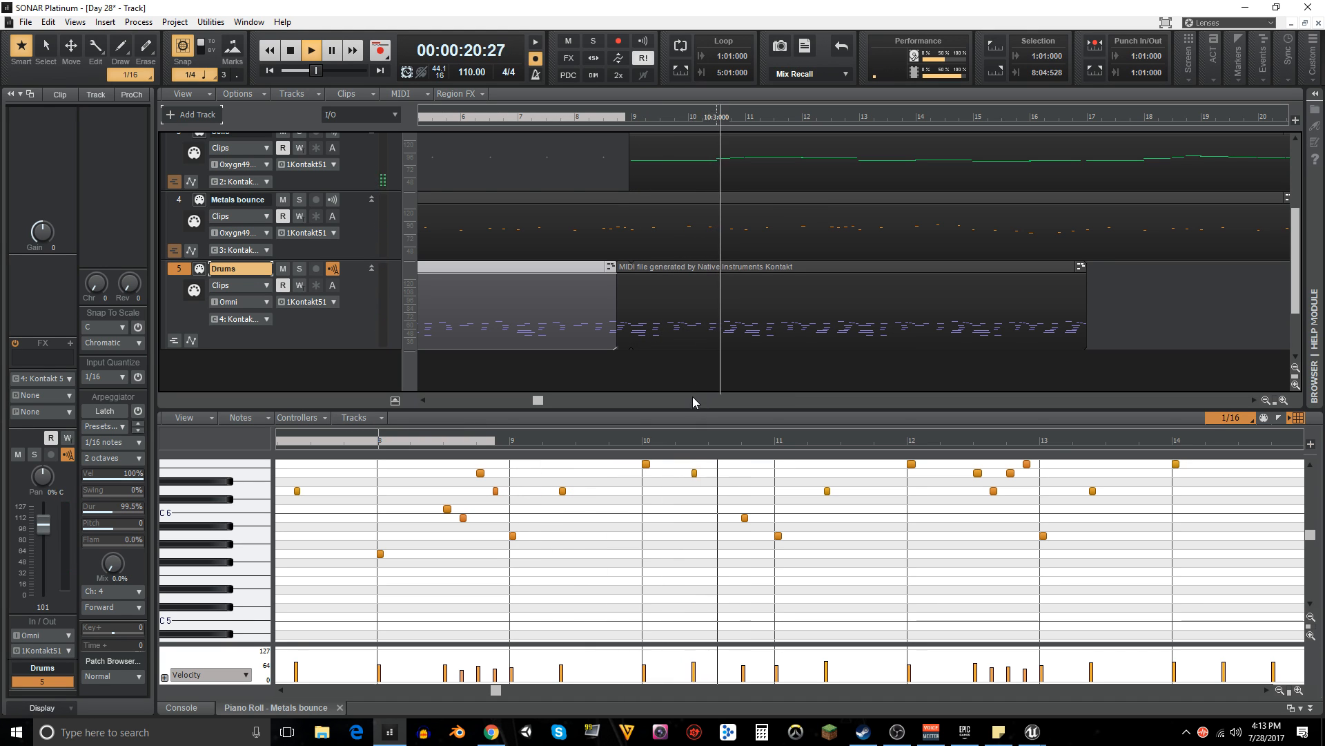
left_click_drag(540, 400, 596, 401)
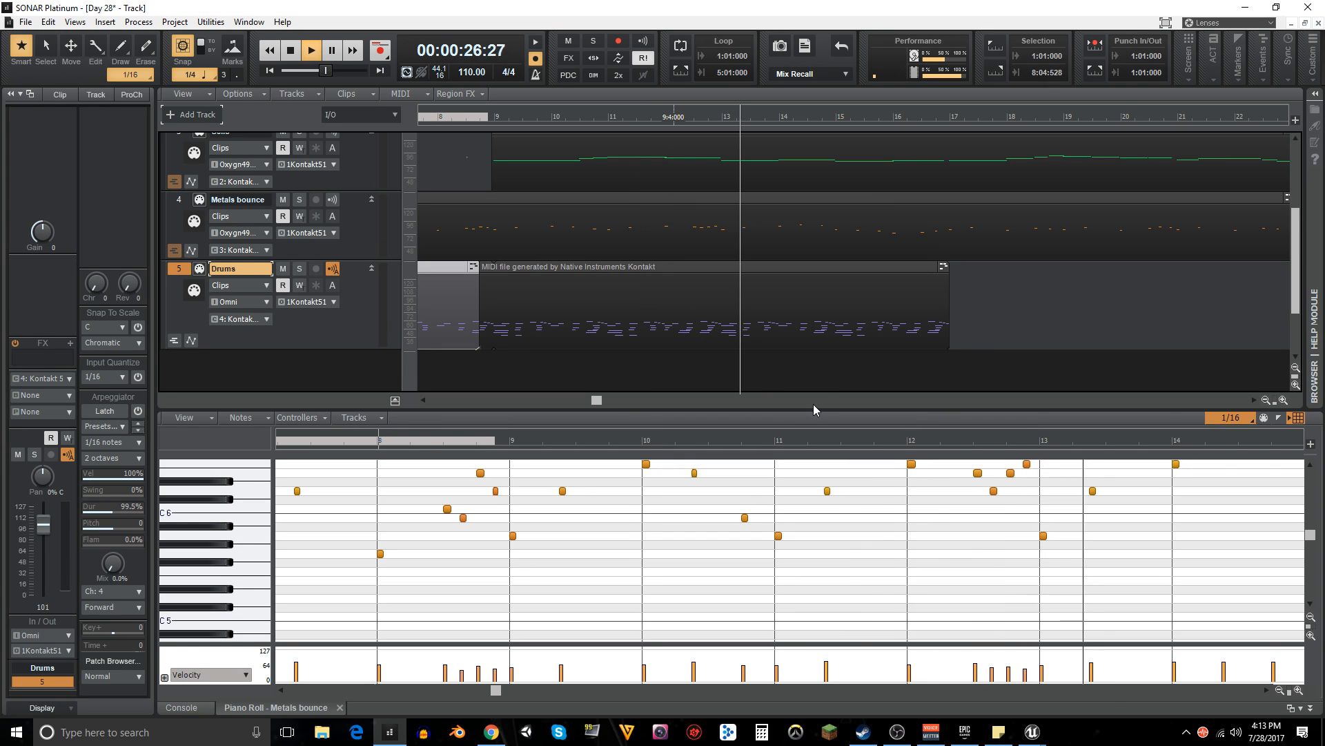
left_click_drag(598, 402, 702, 402)
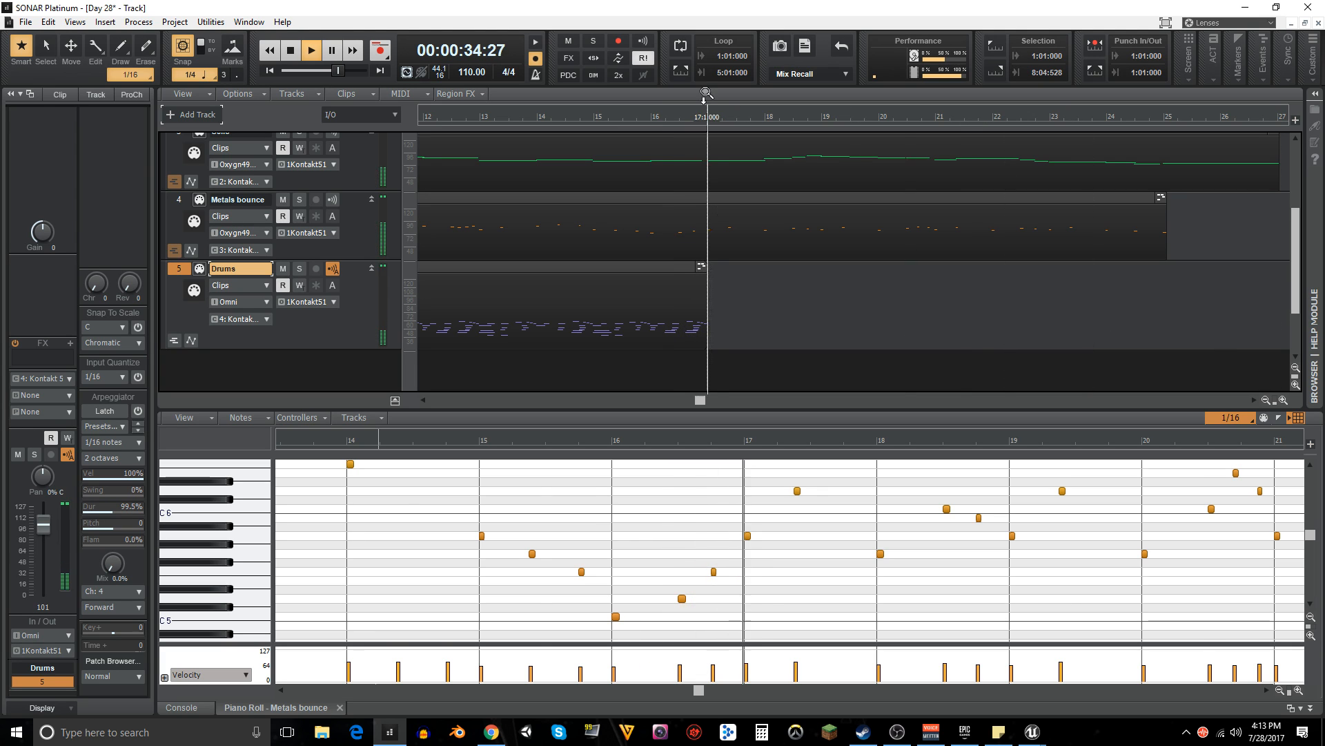
key("space")
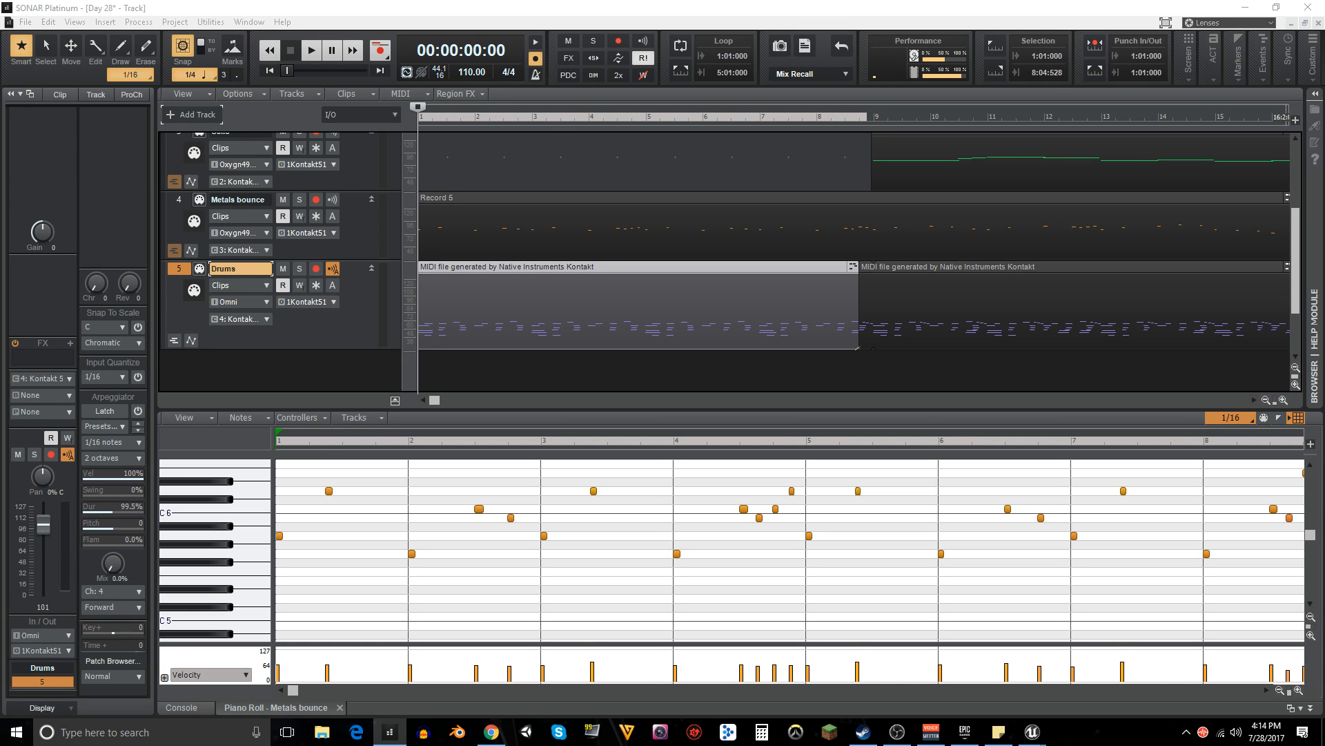
- Place a third copy of the Kontakt MIDI pattern on the Drums track at measure 17
left_click_drag(434, 400, 698, 403)
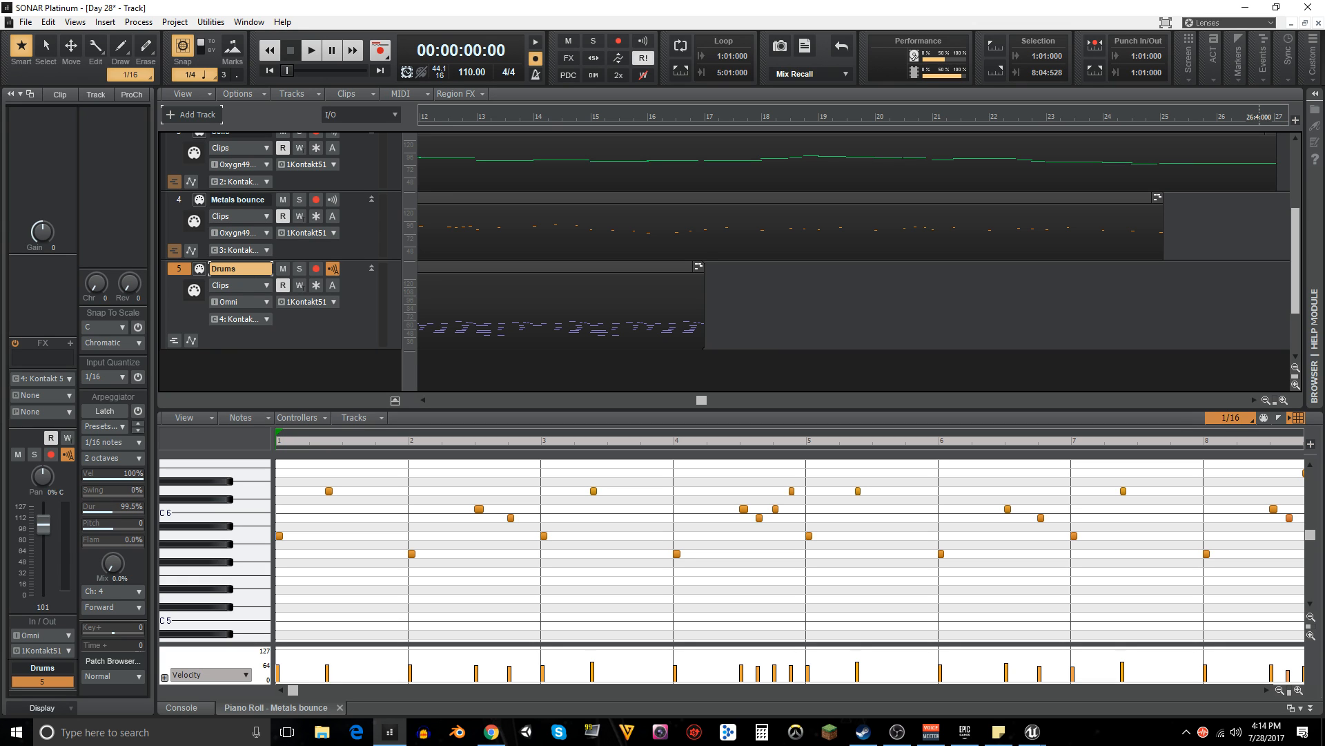
scroll(825, 387, "down", 1)
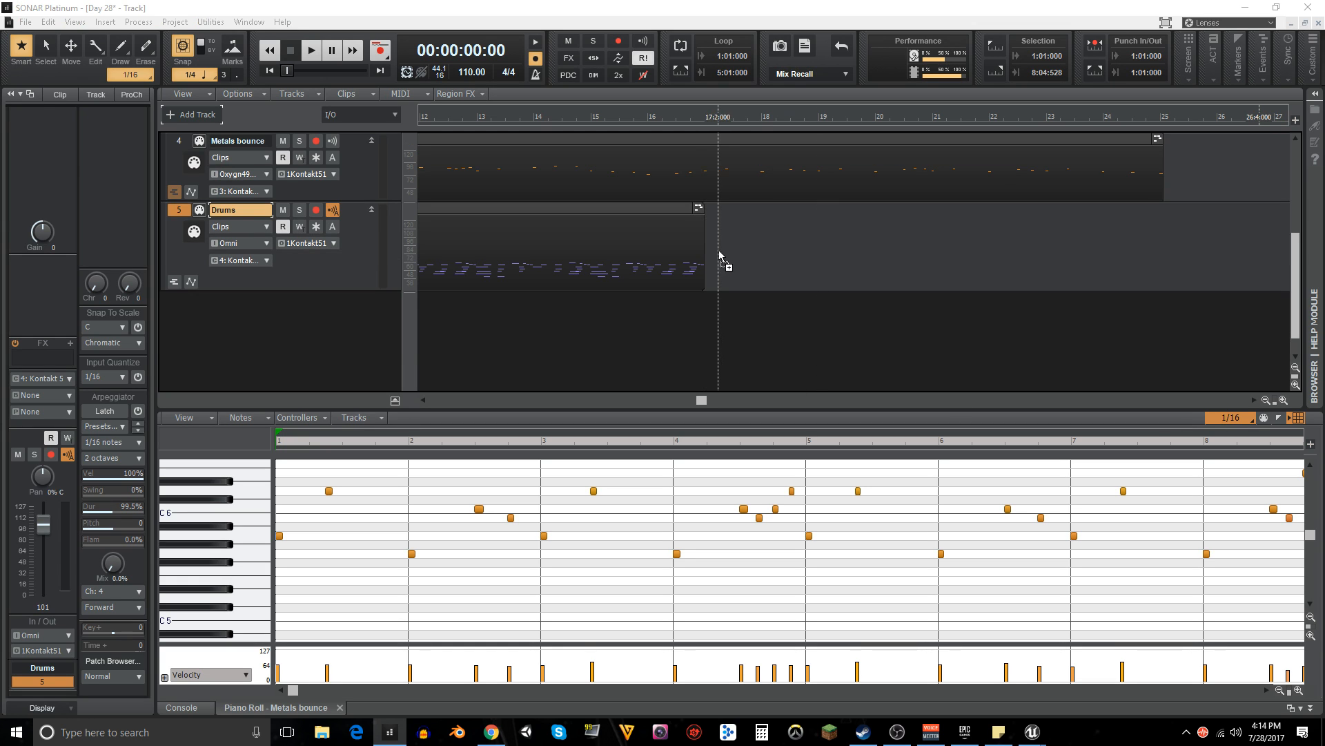
left_click_drag(706, 245, 707, 249)
scroll(793, 339, "up", 1)
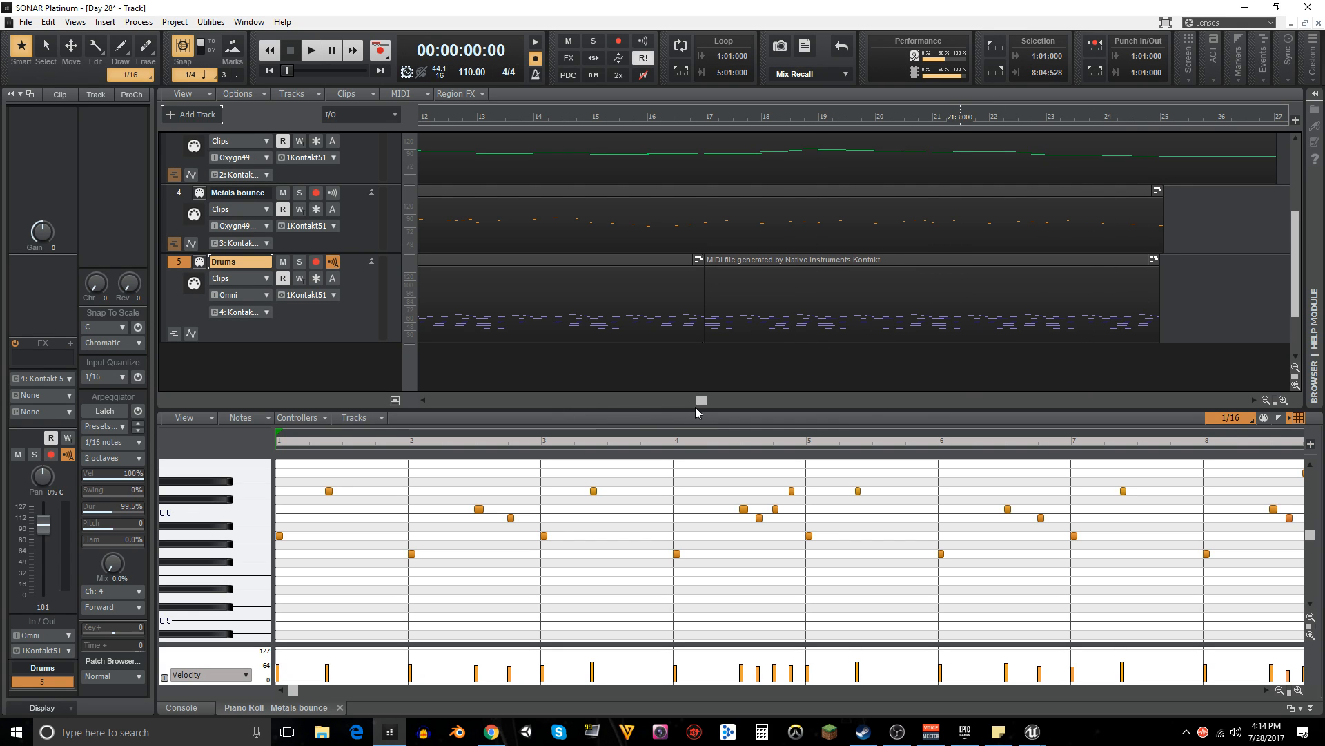
- Enable groove-clip looping on the third Drums clip and extend its end to 25:02:000
left_click_drag(700, 400, 799, 395)
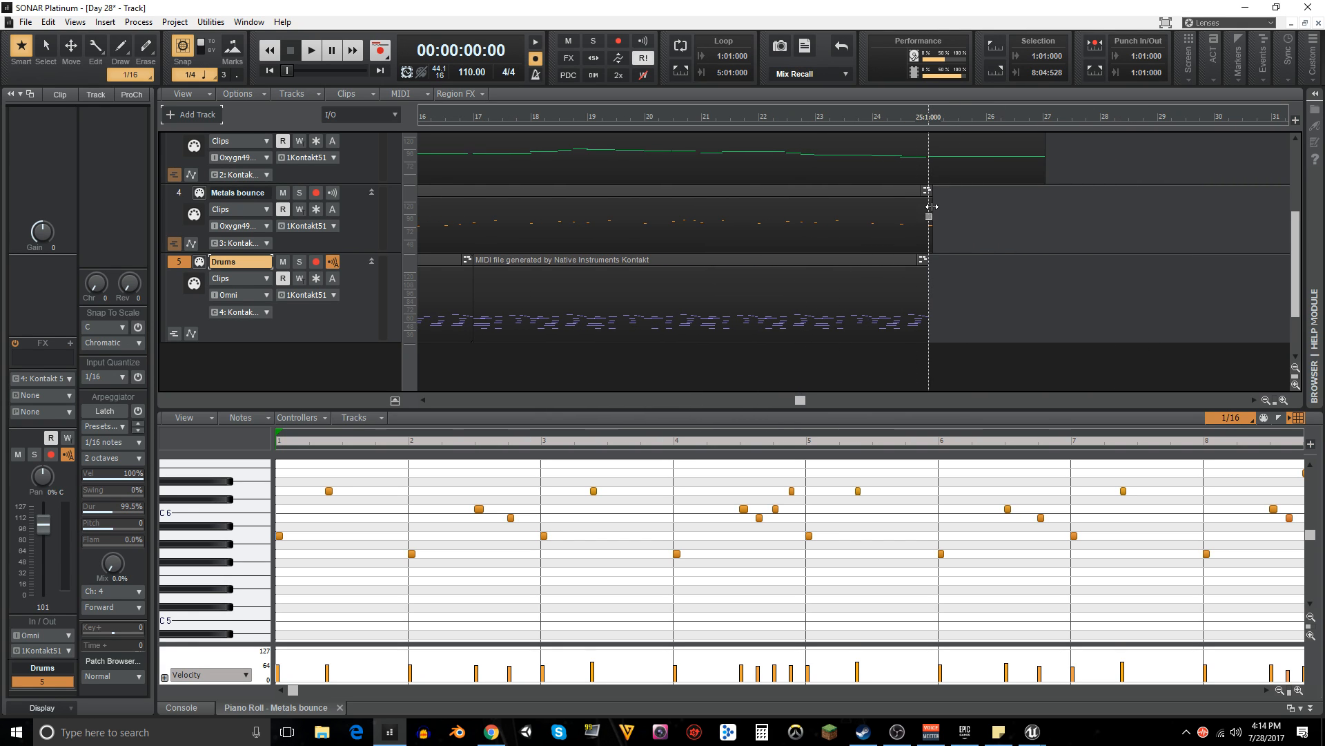
right_click(877, 264)
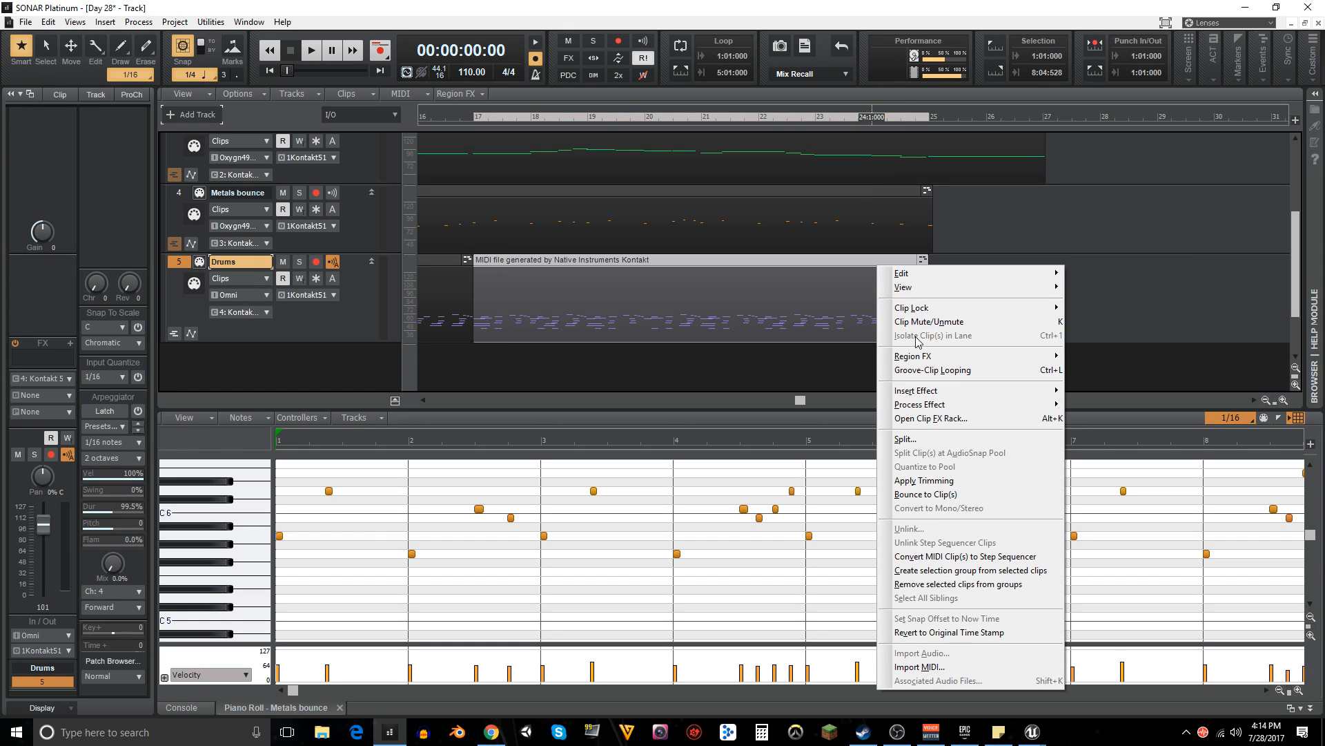
left_click(925, 370)
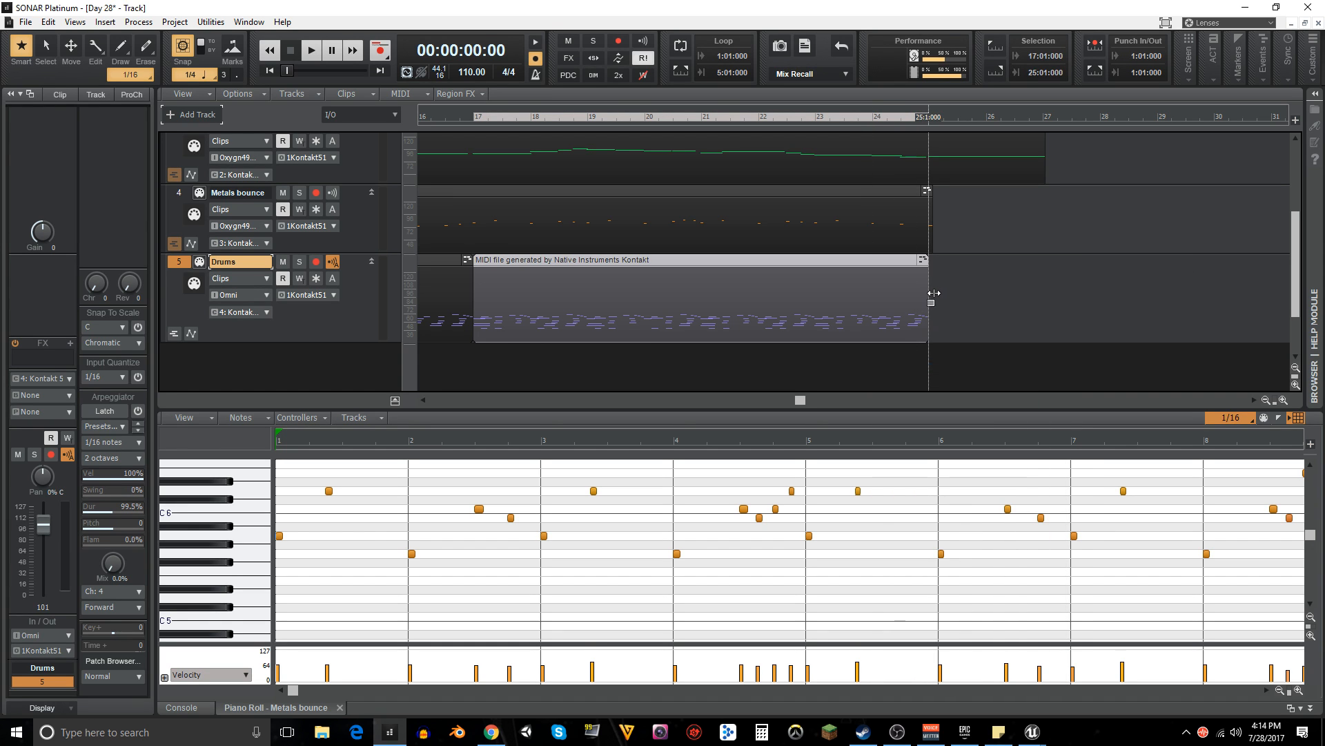
left_click_drag(933, 293, 939, 293)
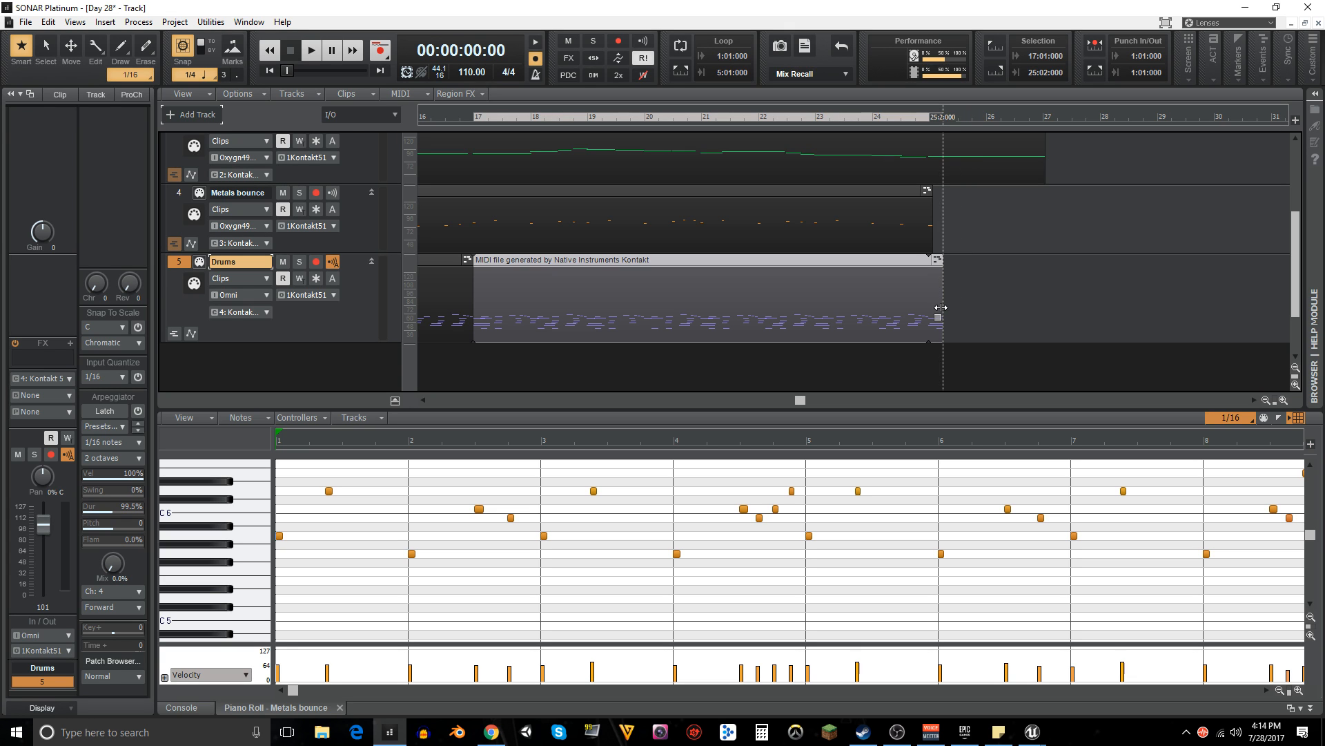
- Play from measure 17 through the extended end of the third Drums clip and stop playback
left_click(479, 363)
key("space")
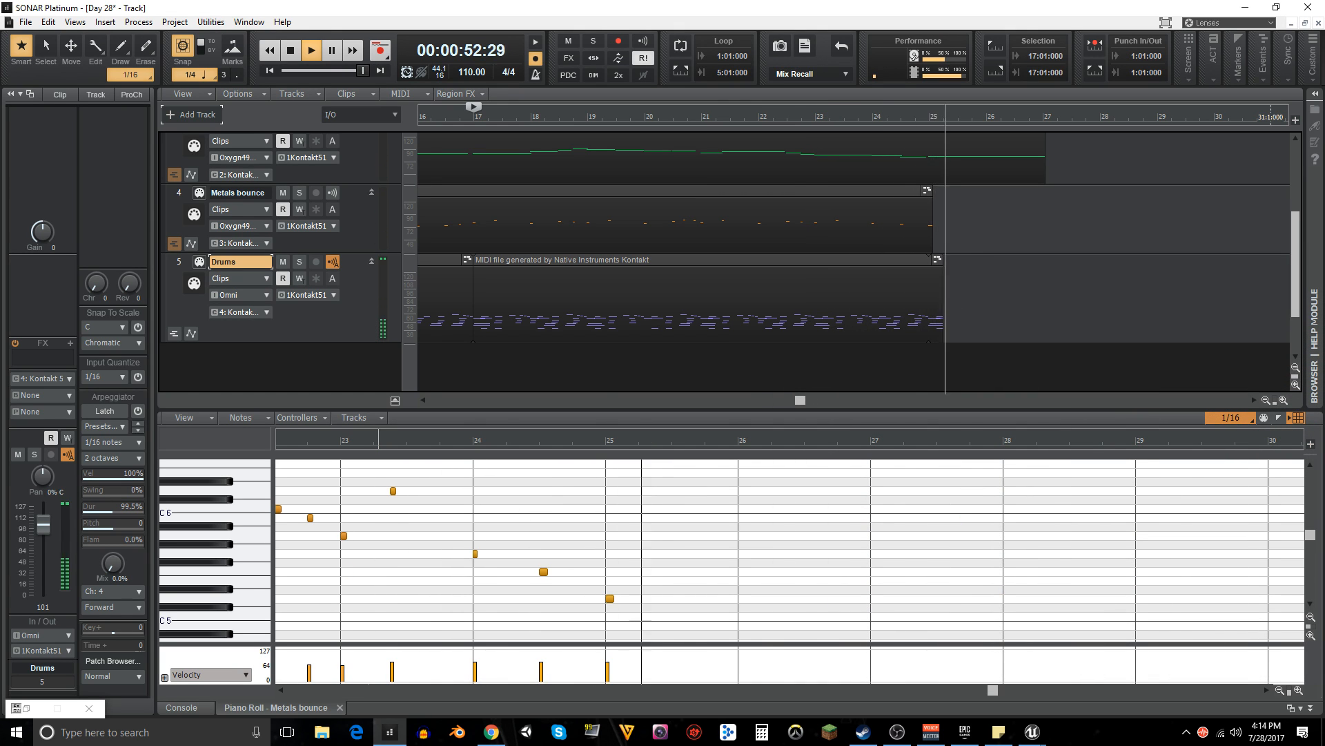
key("space")
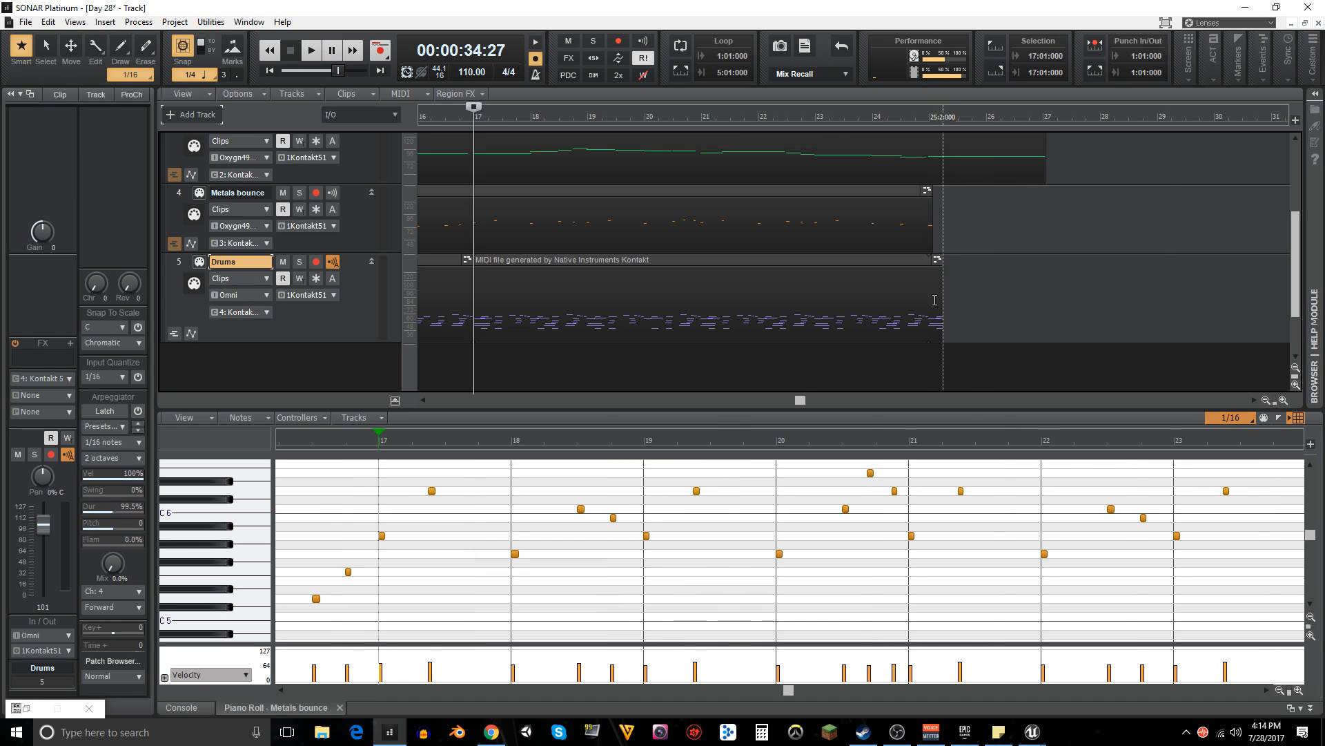
- Open the Drums track in the Piano Roll and delete the notes that follow the downbeat of measure 25, keeping the downbeat hits
left_click(937, 260)
left_click(969, 268)
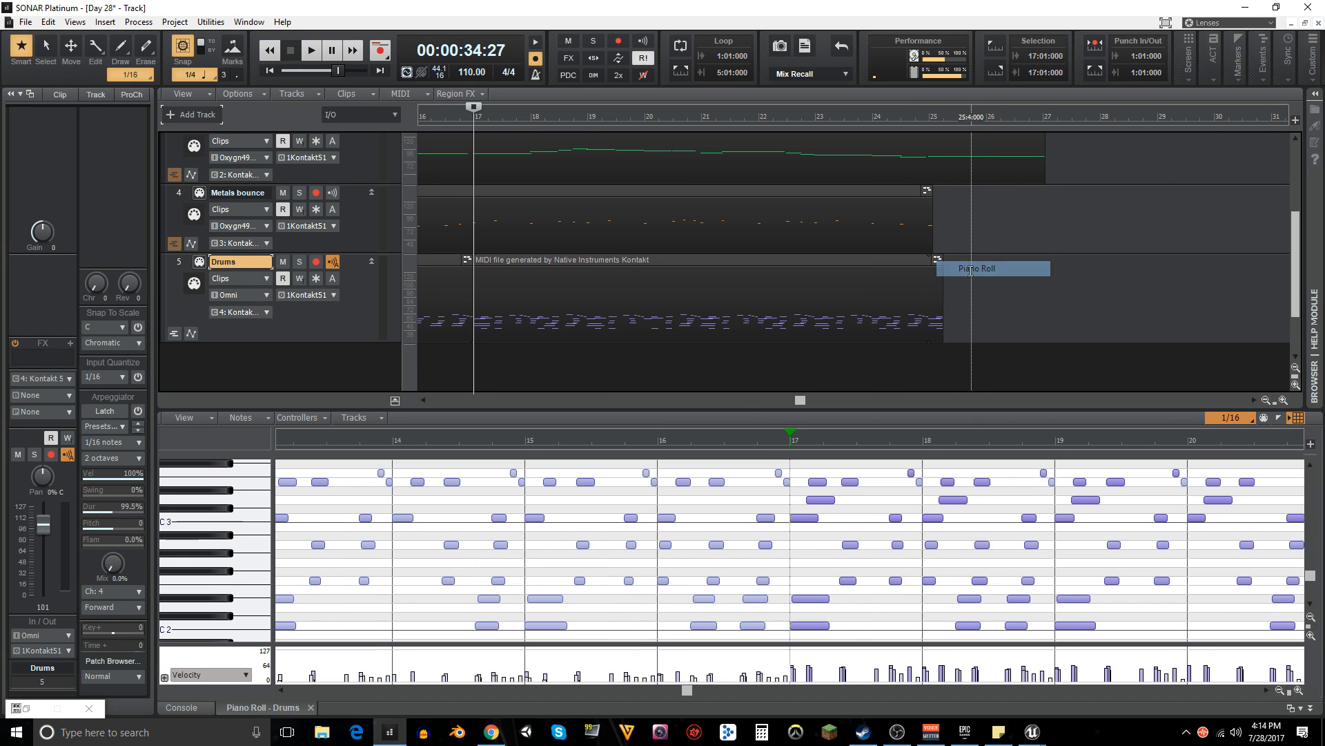
left_click(933, 350)
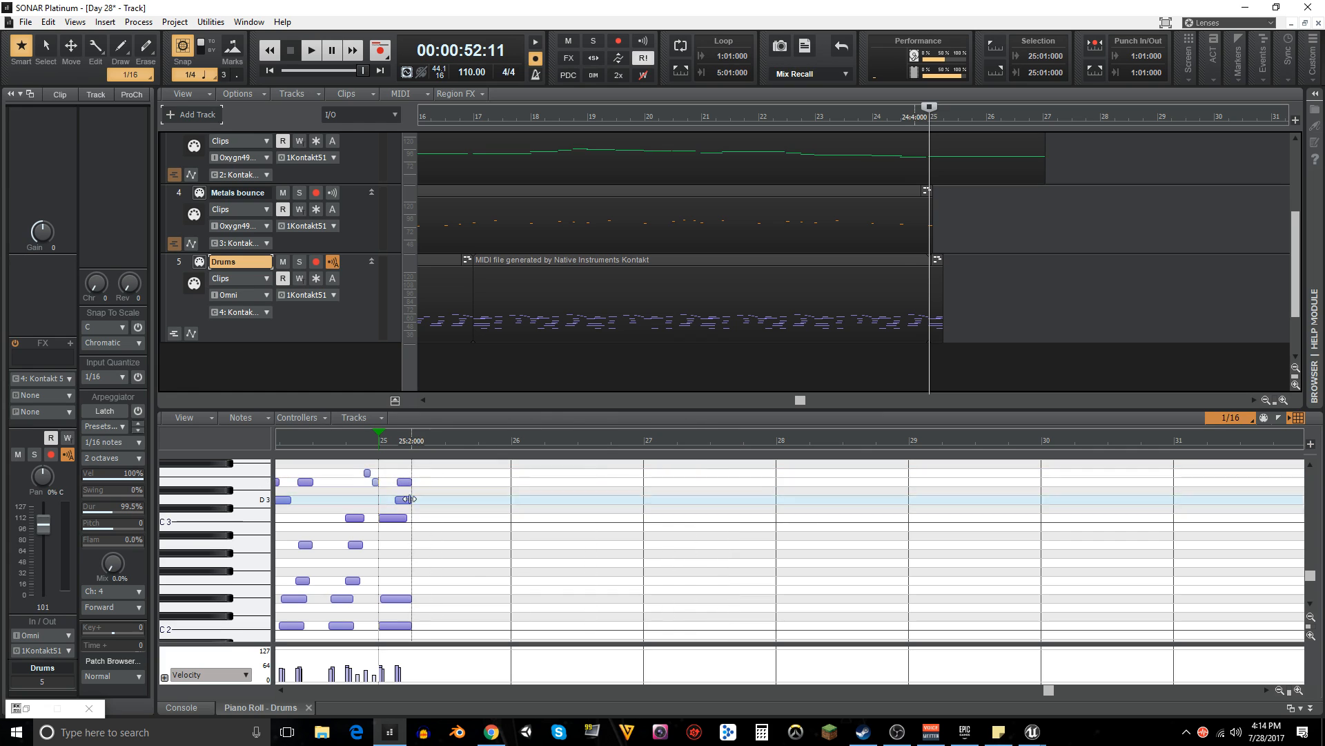
key("Delete")
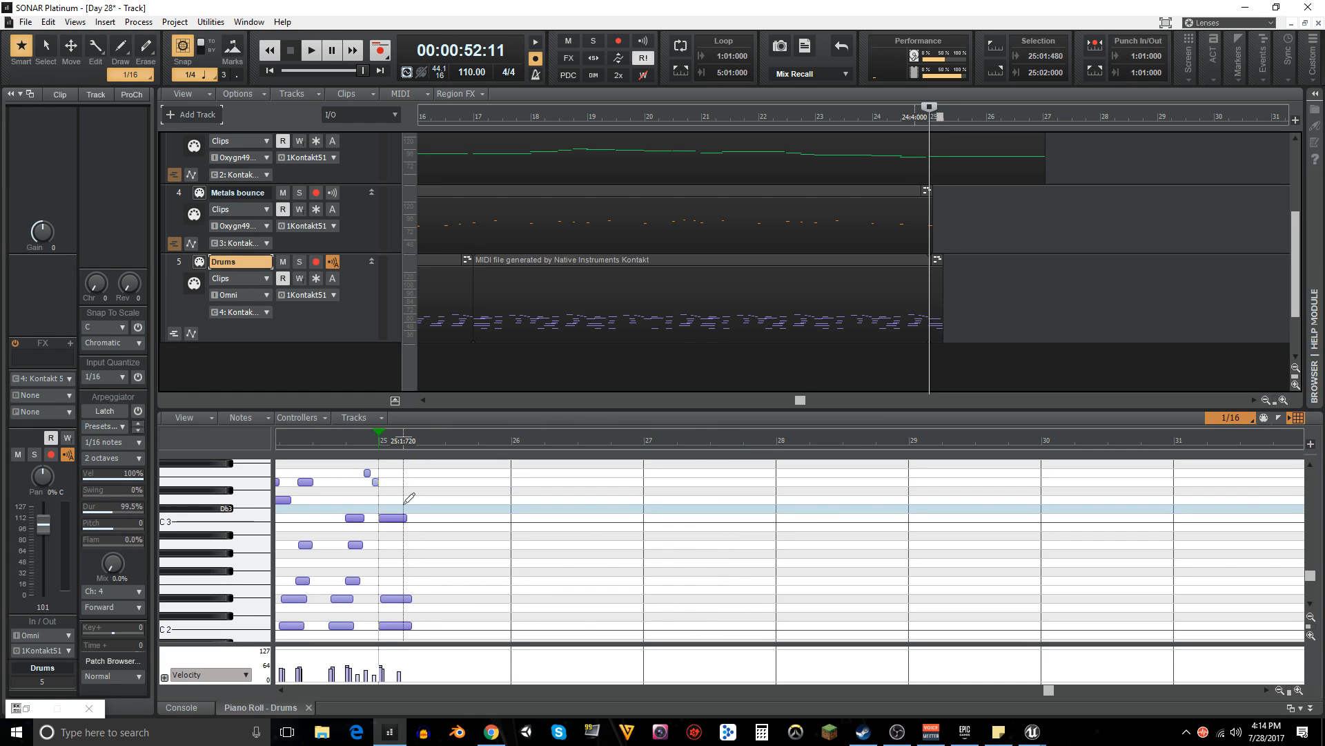
scroll(406, 545, "down", 3)
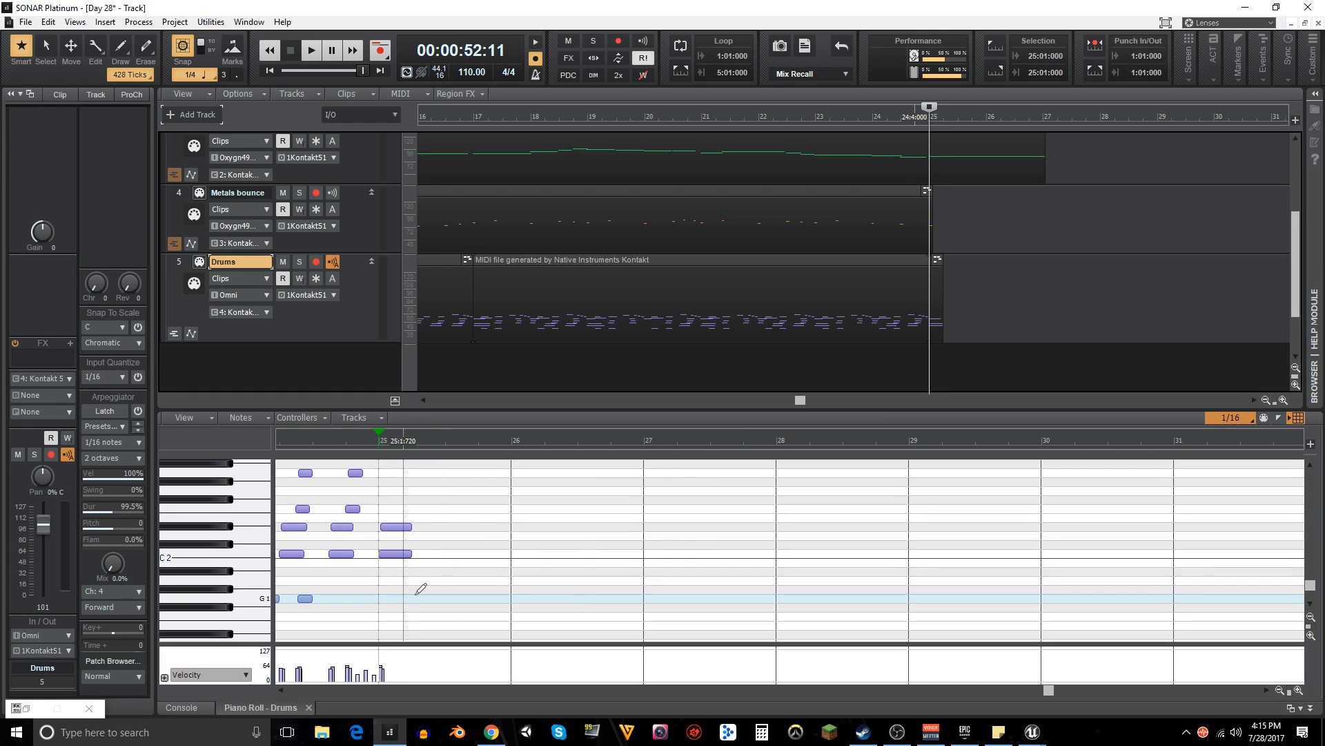
scroll(421, 589, "up", 8)
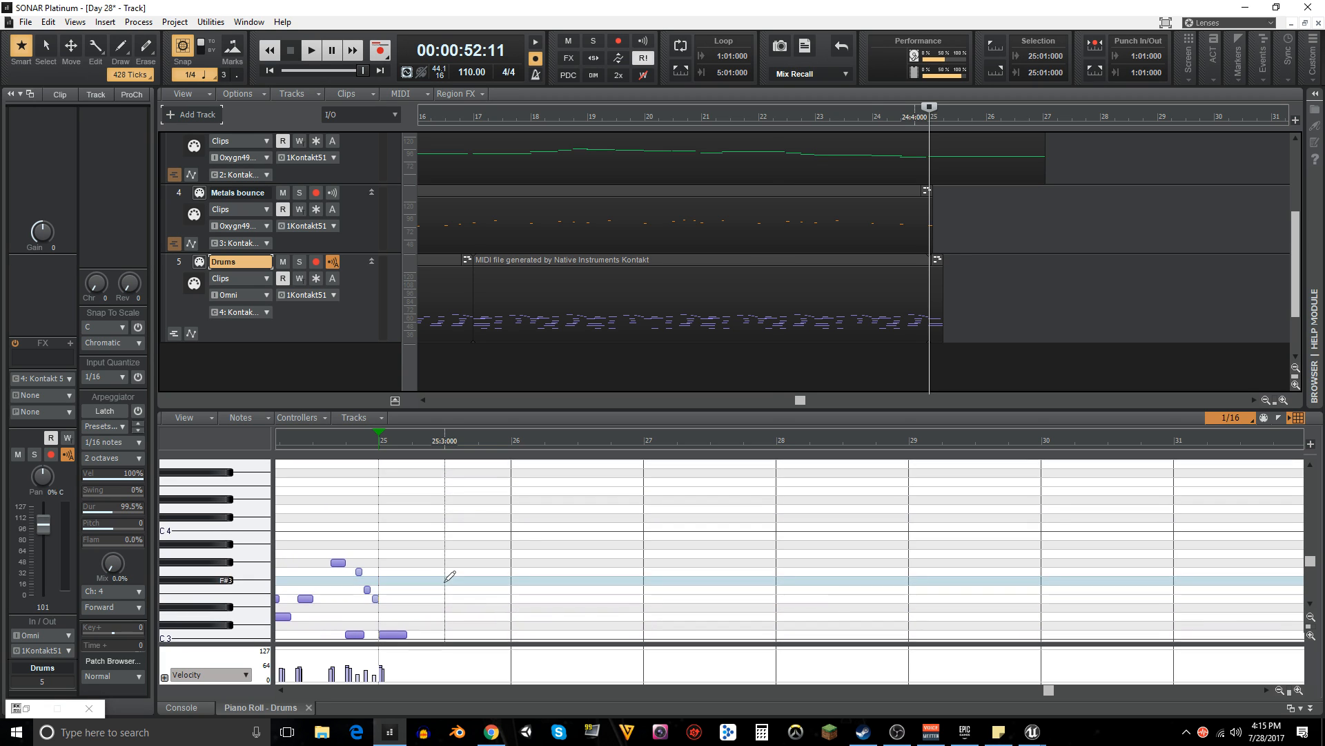
- Play from measure 24 to check the trimmed Drums ending, and save the project
left_click(865, 357)
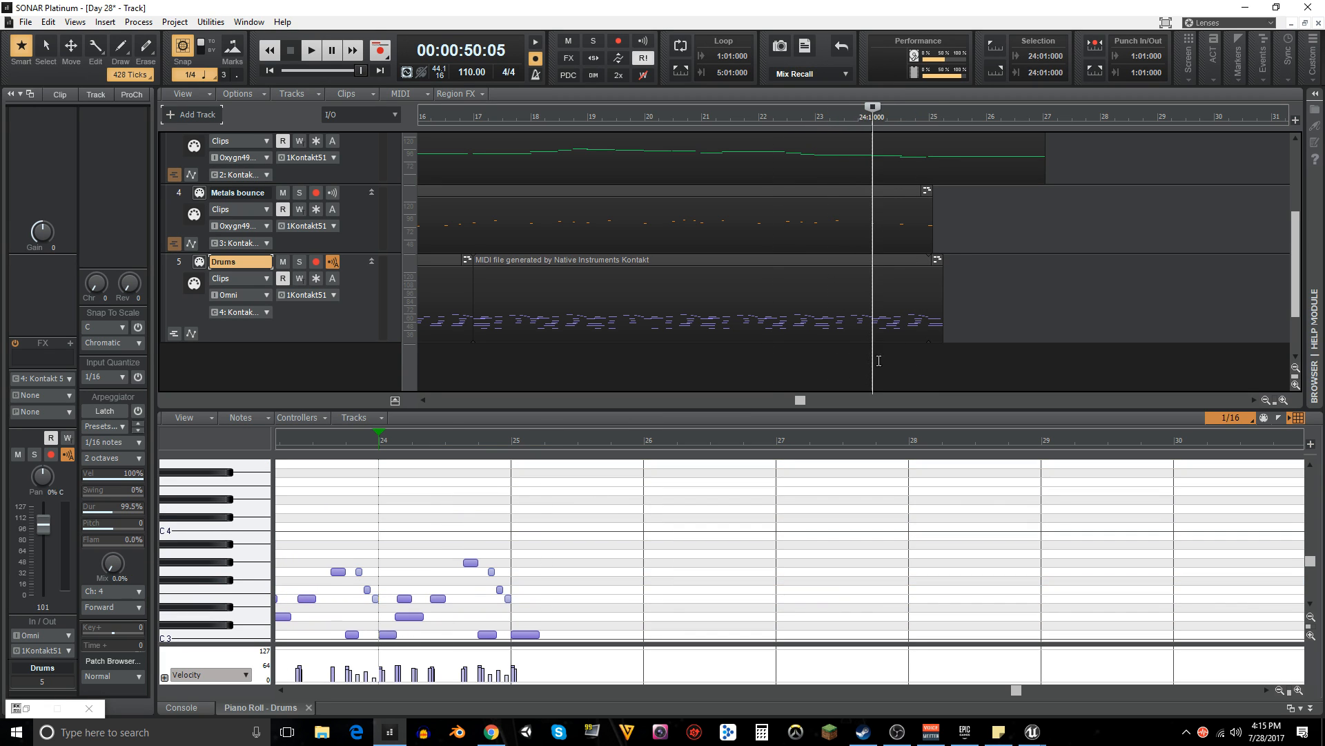
key("space")
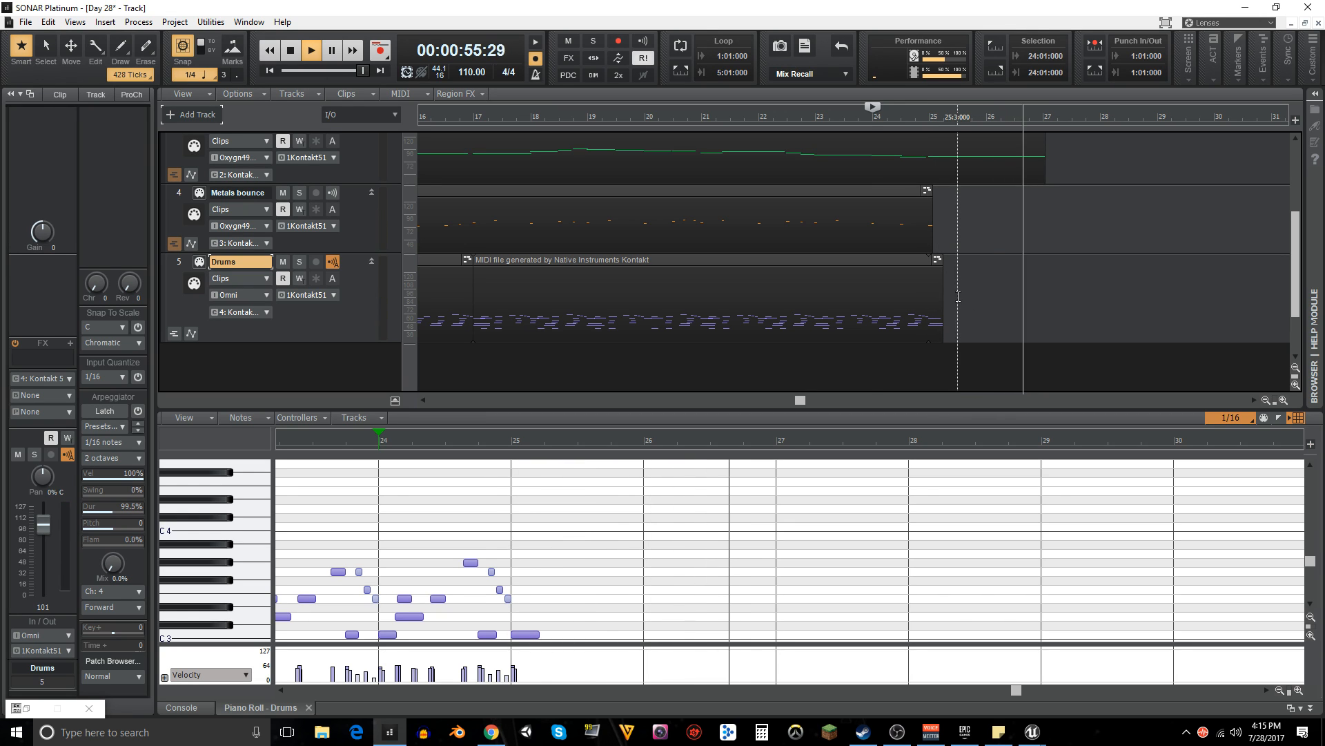
key("space")
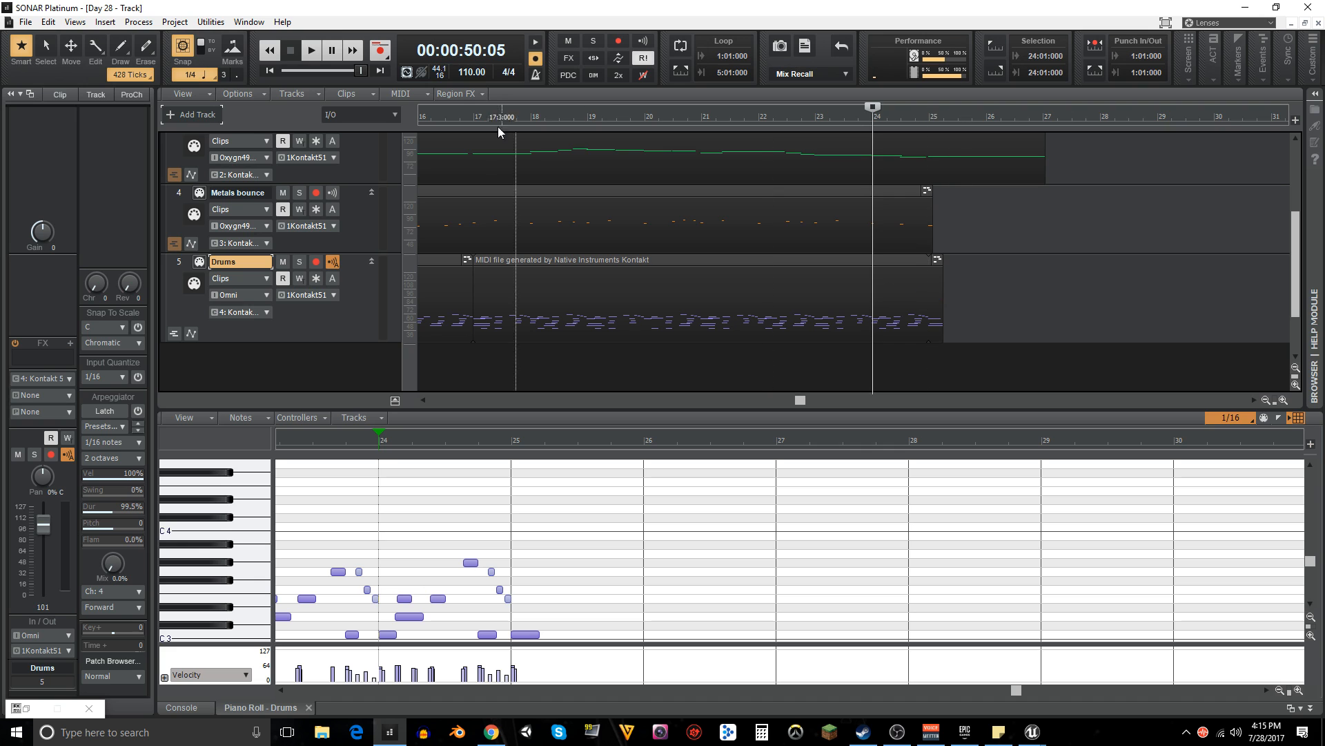
- Compare where the Cello, Metals bounce and Drums clips end, moving the playhead to the Cello clip's end at 27:01:000
left_click(269, 70)
scroll(840, 324, "up", 1)
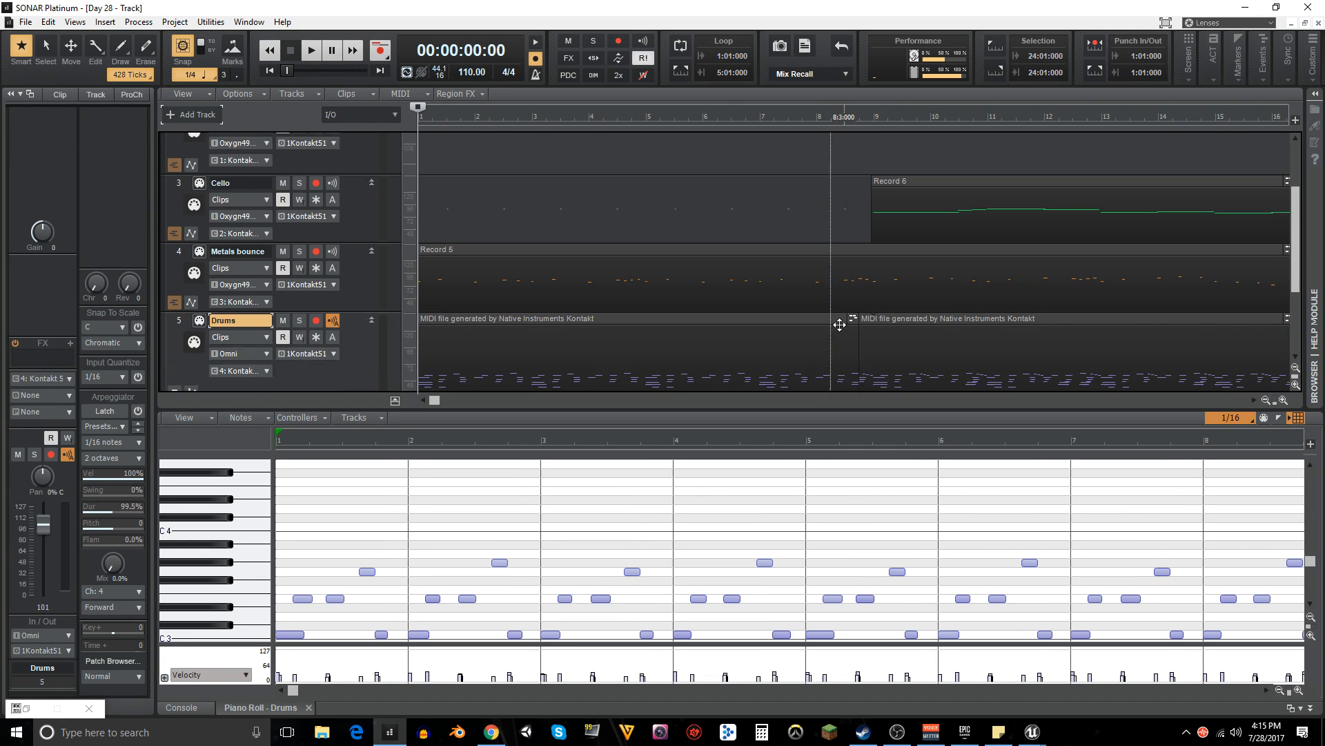
scroll(840, 325, "down", 1)
left_click_drag(446, 403, 814, 397)
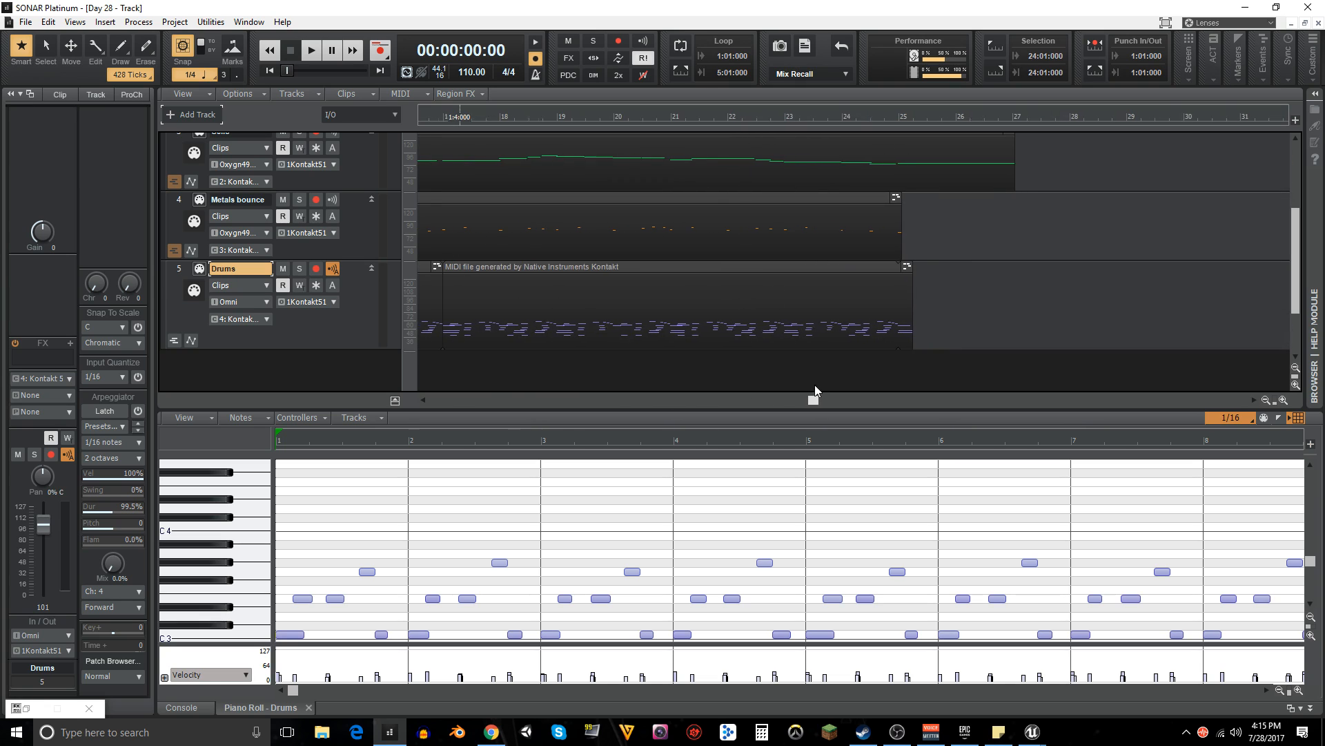
left_click(1008, 284)
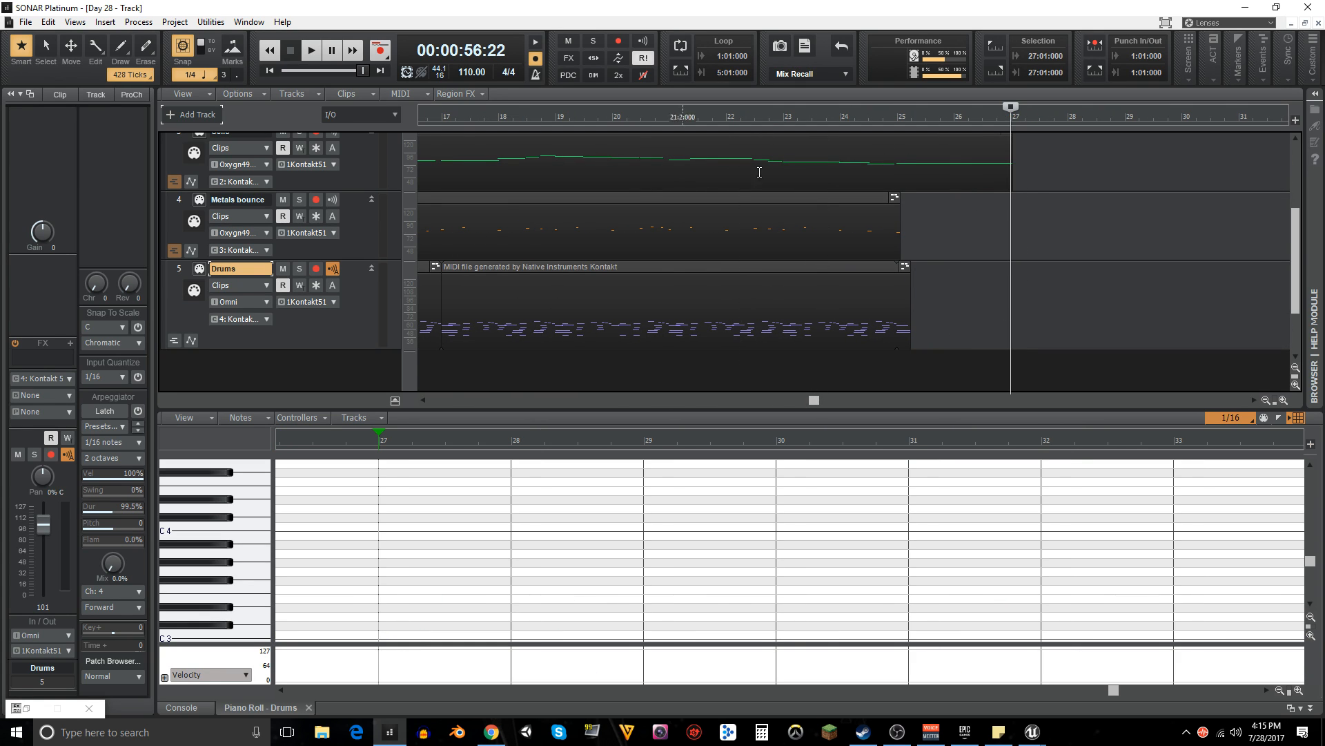
scroll(1011, 253, "up", 1)
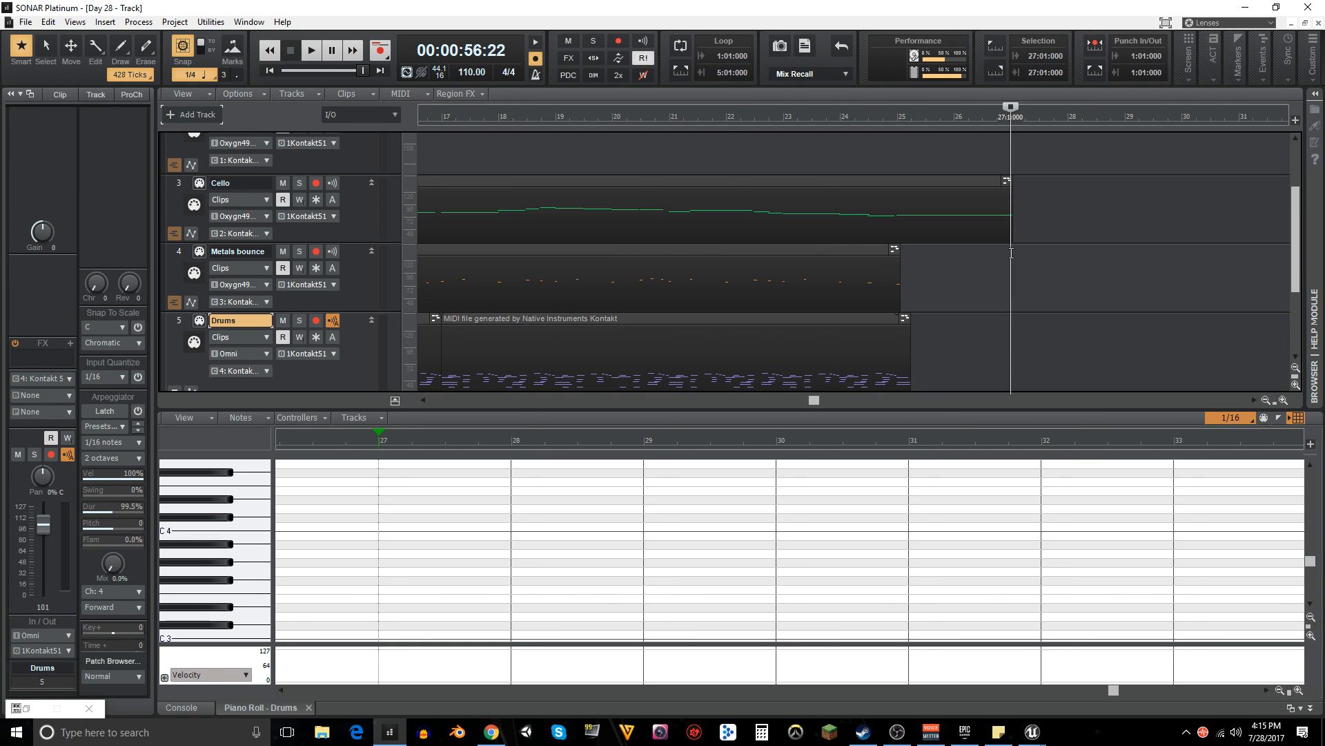
- Play the whole project from the start to past the end of the Cello clip, and stop playback
left_click(269, 71)
scroll(690, 332, "down", 1)
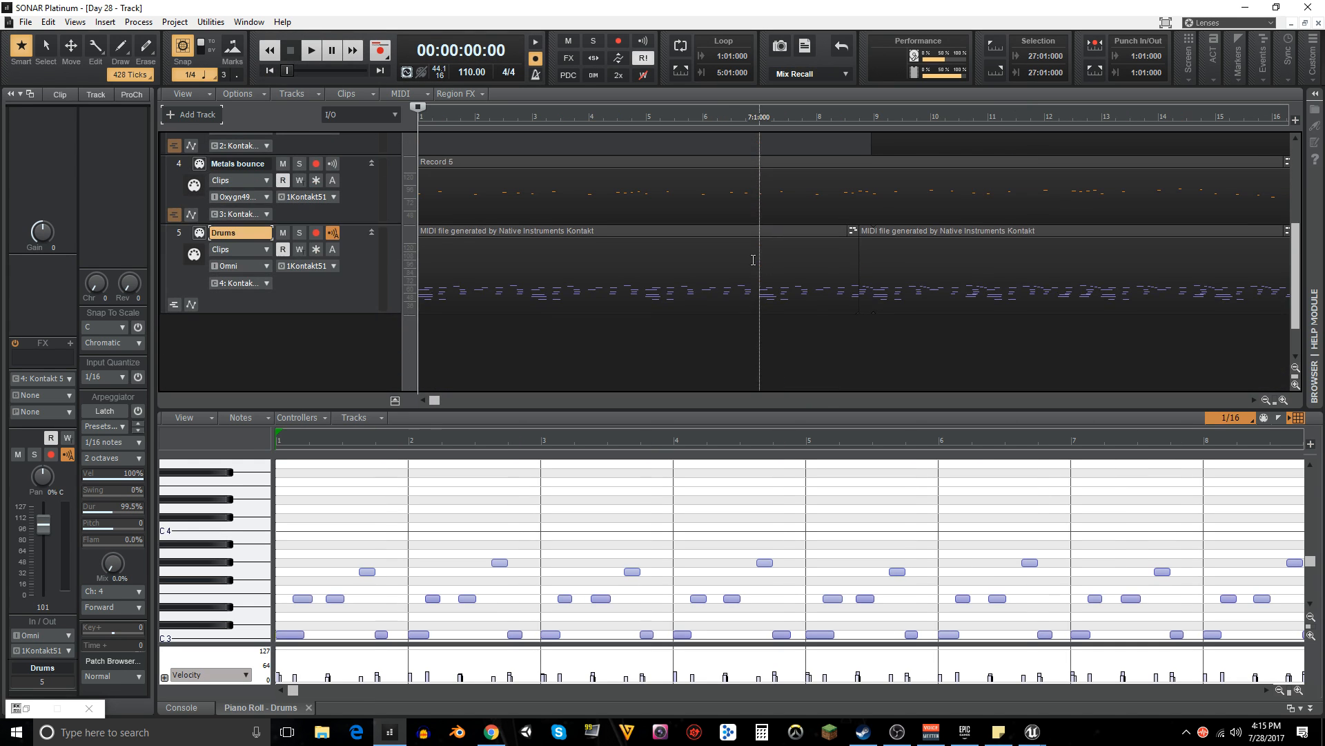
scroll(689, 332, "up", 1)
scroll(580, 360, "up", 1)
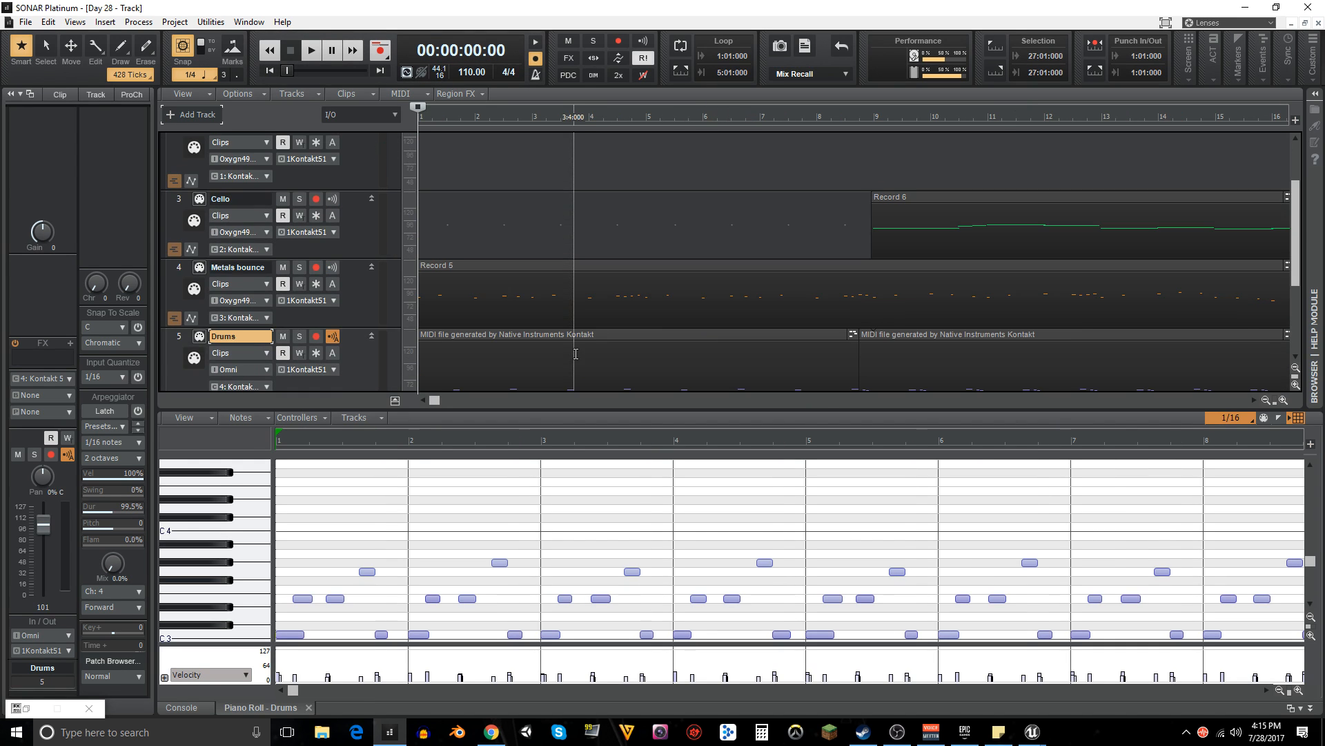
scroll(570, 366, "down", 1)
scroll(555, 373, "up", 2)
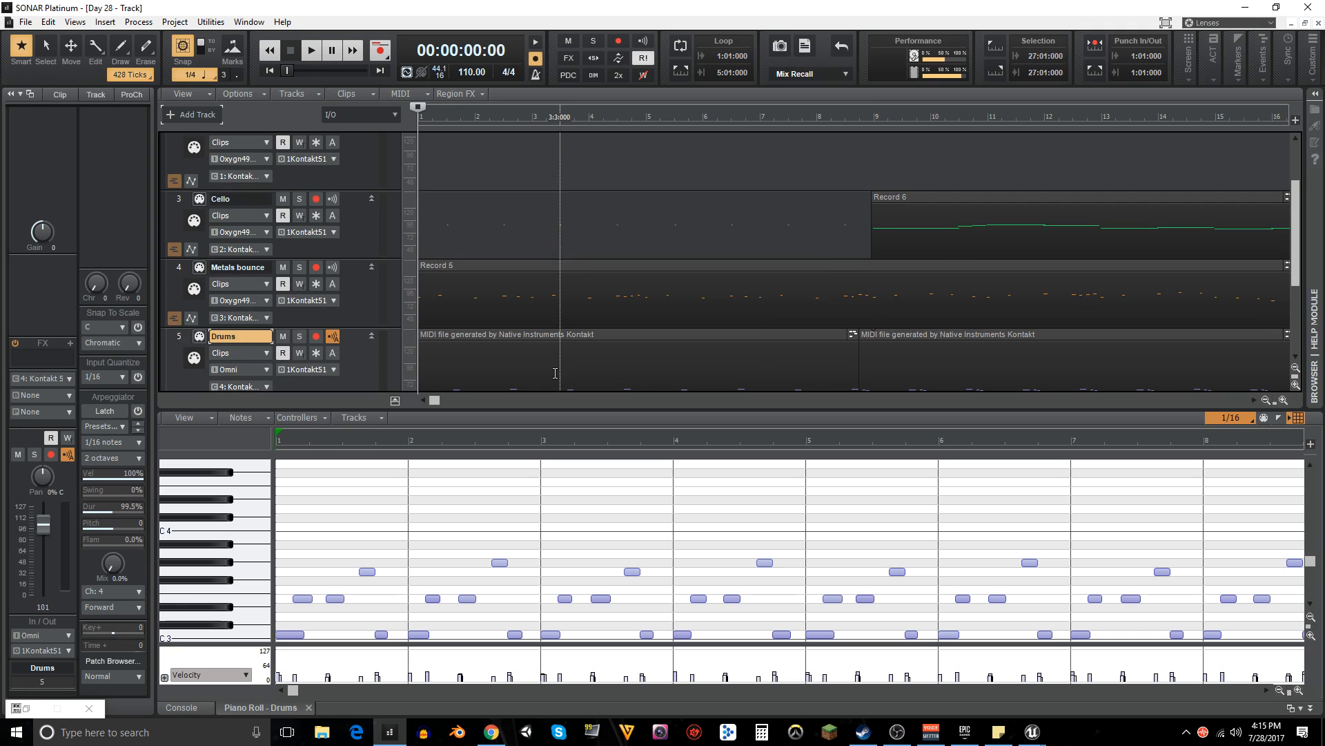
scroll(406, 302, "down", 2)
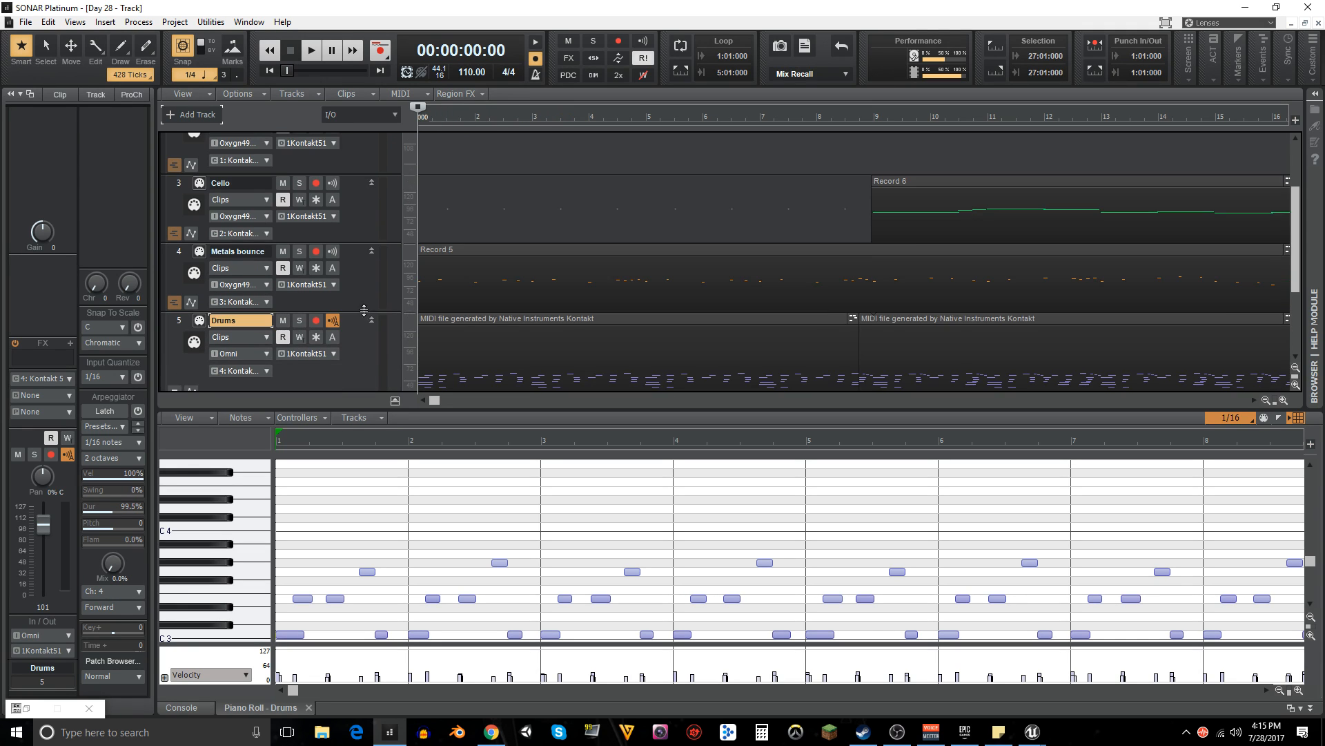
scroll(348, 267, "up", 1)
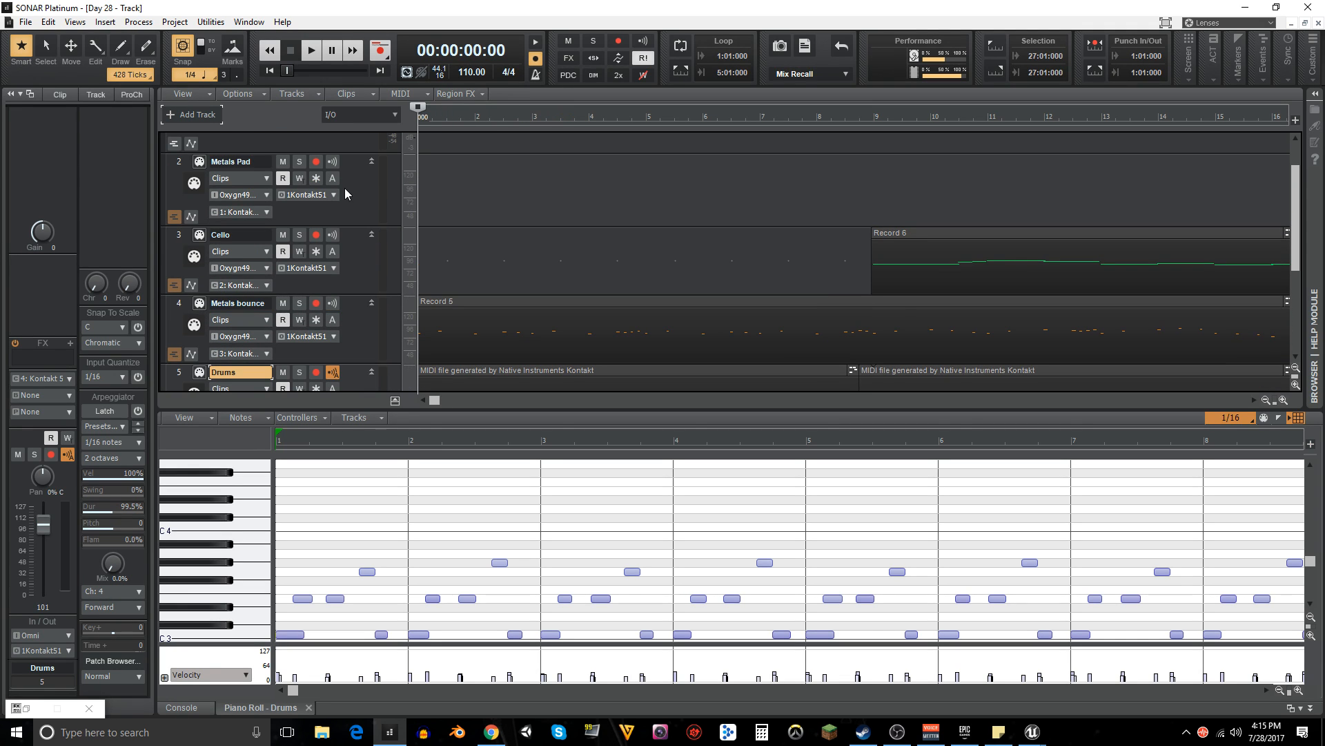
scroll(608, 276, "down", 3)
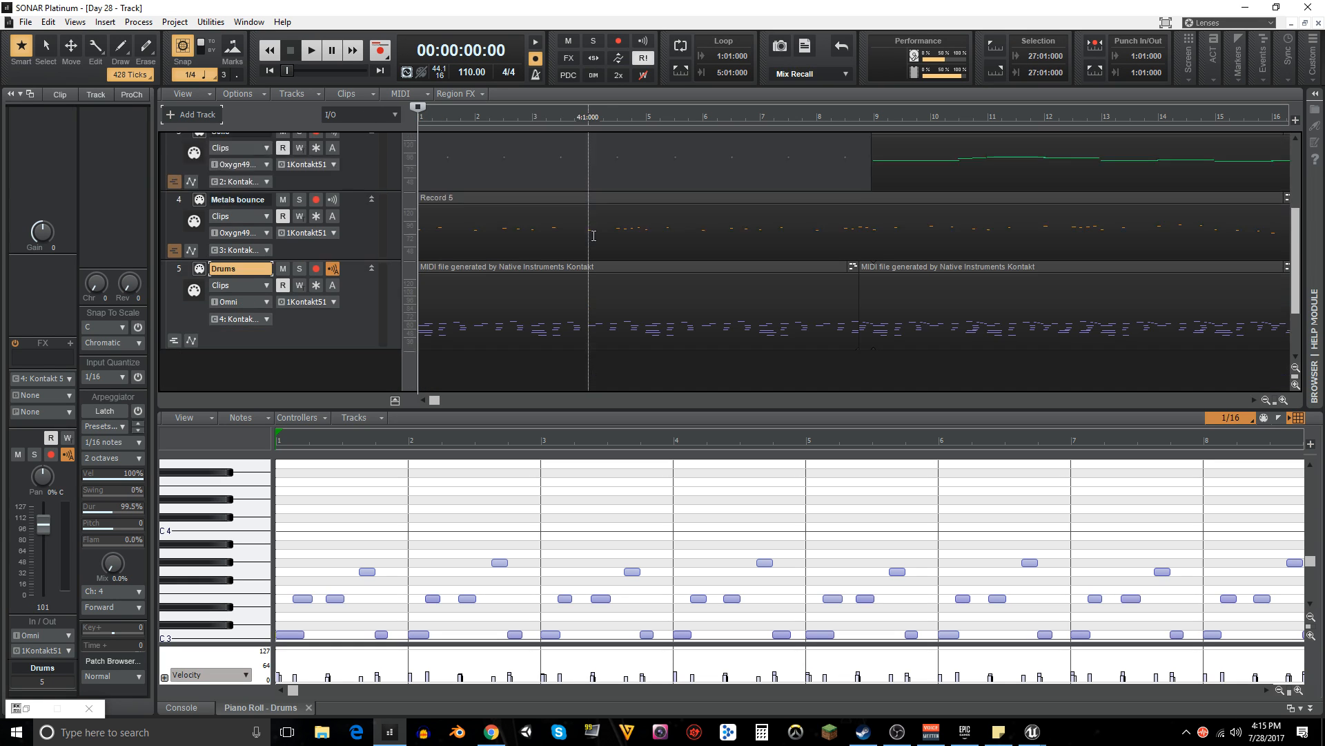
scroll(659, 276, "up", 1)
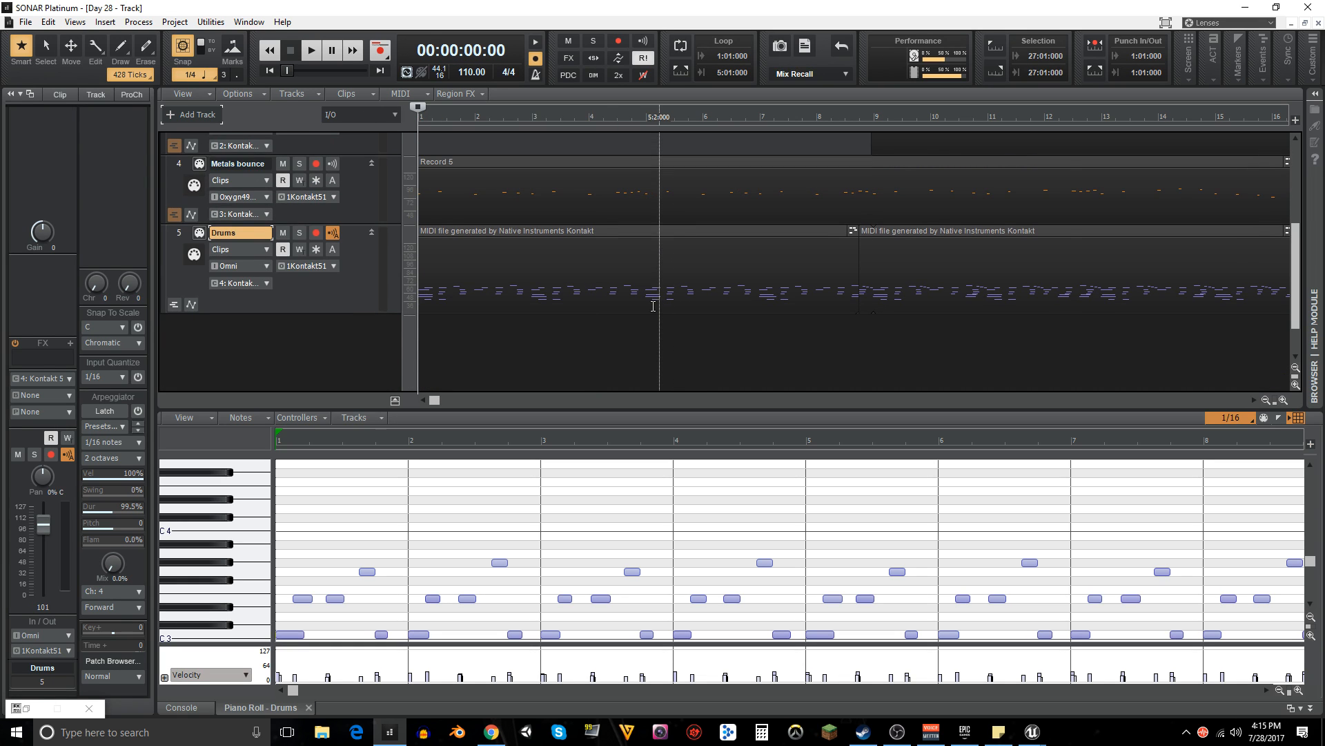
key("space")
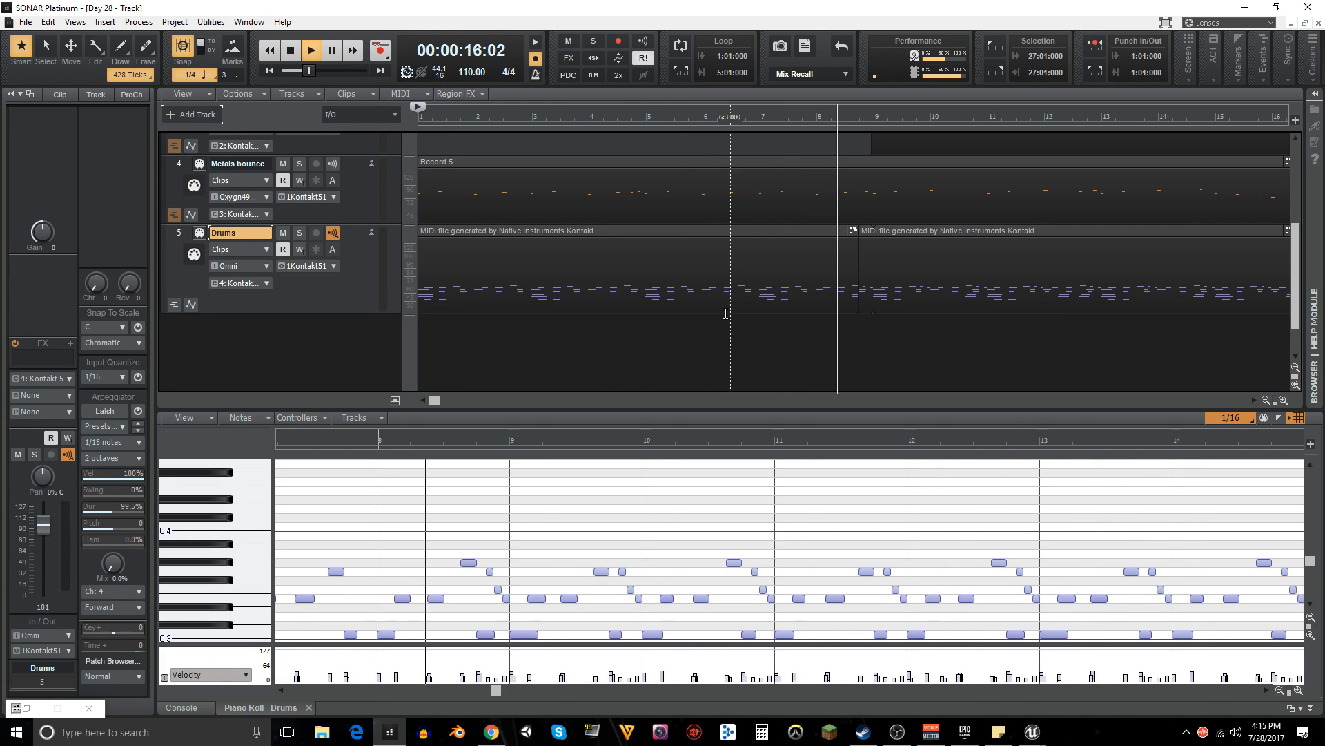
scroll(780, 322, "up", 1)
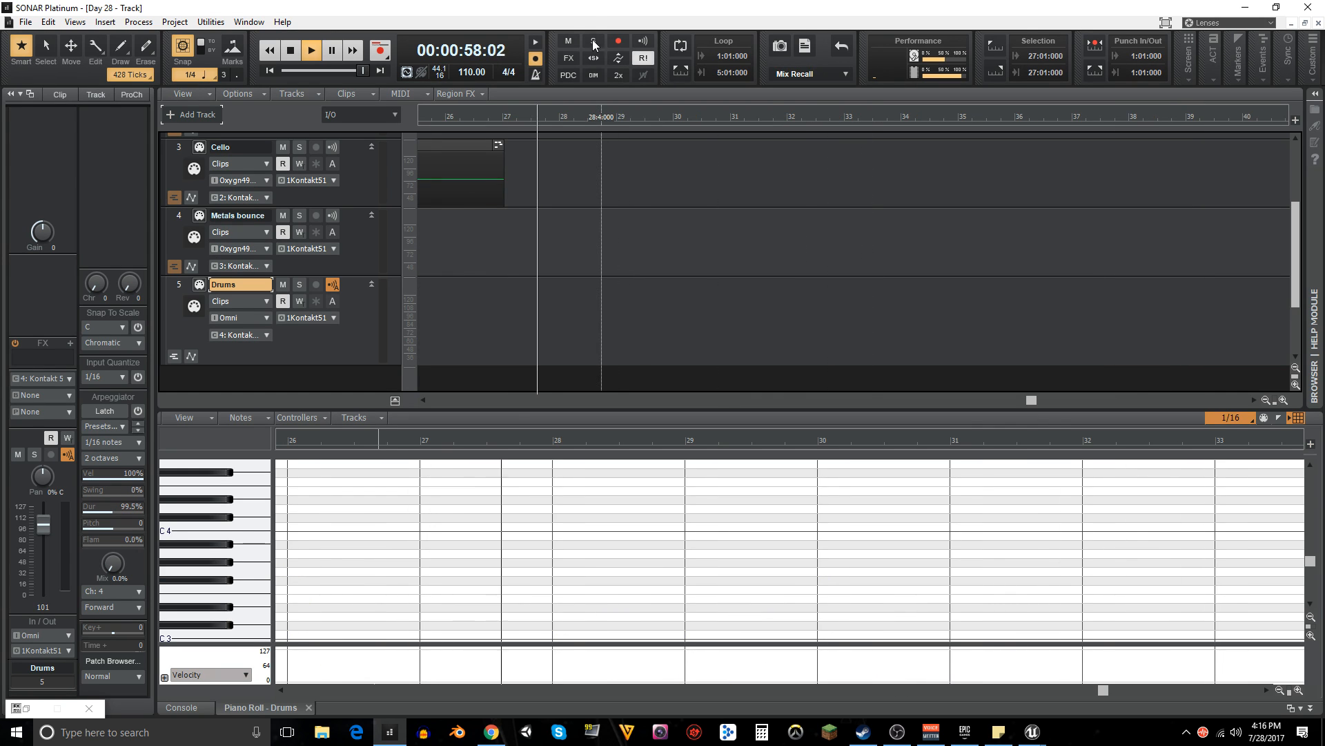
key("space")
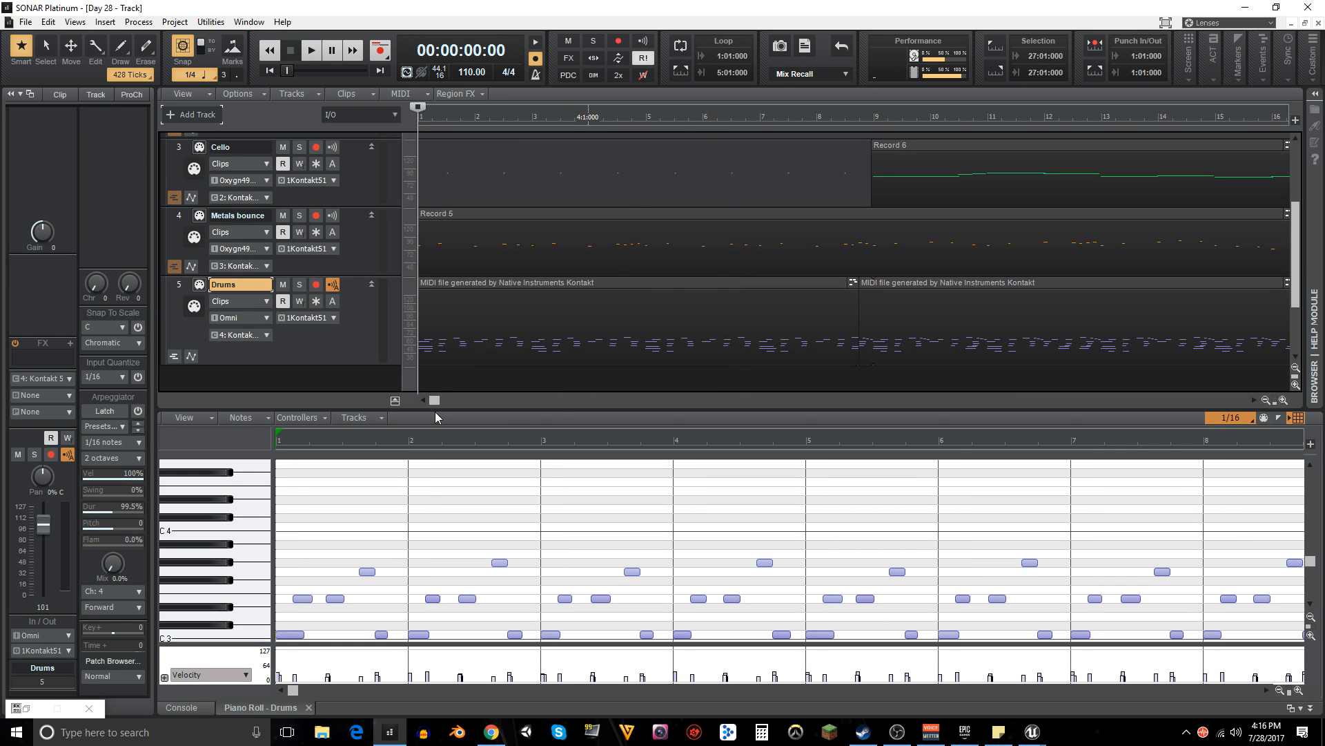
- Audition India Ensemble's 03 Sneha pattern in Kontakt at normal and double speed, leaving both the half-time and double-time options off
left_click_drag(434, 400, 405, 413)
left_click_drag(443, 402, 338, 423)
mouse_move(429, 402)
left_mouse_down()
mouse_move(813, 402)
mouse_move(414, 402)
left_mouse_up()
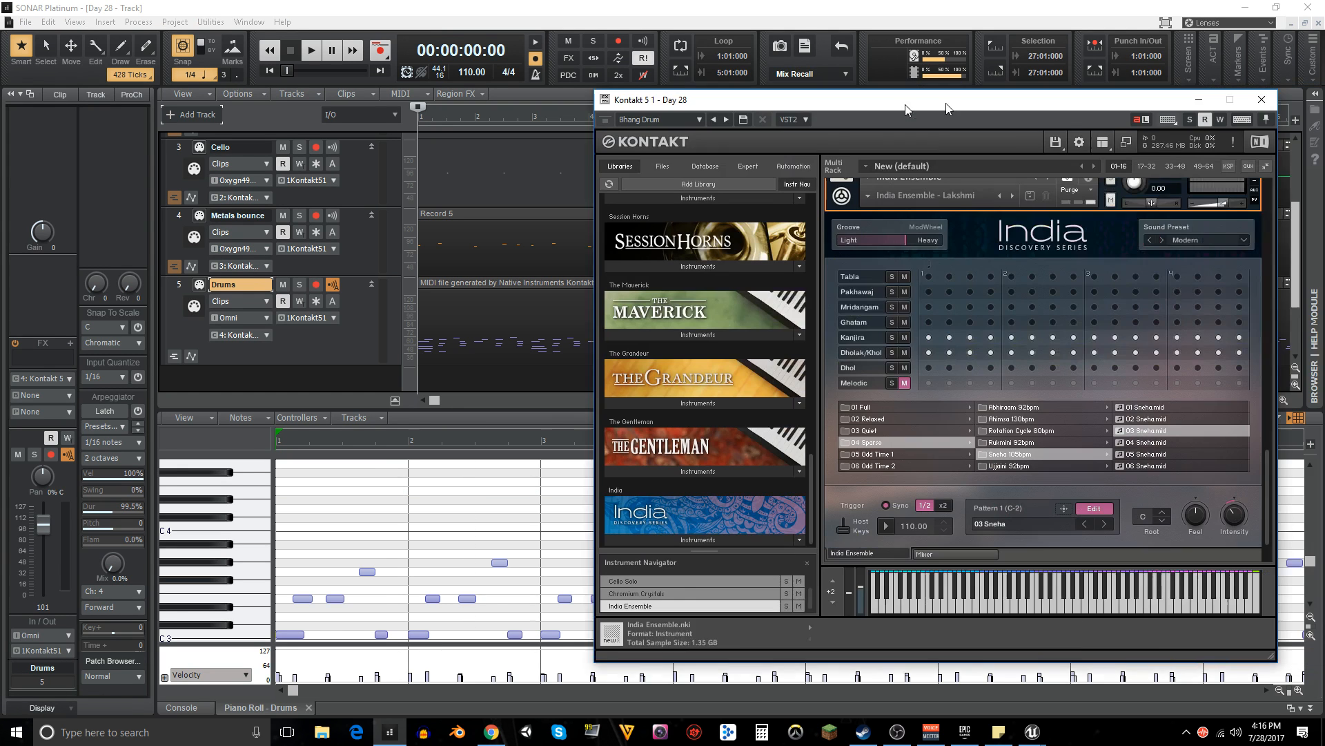
left_click_drag(905, 105, 797, 42)
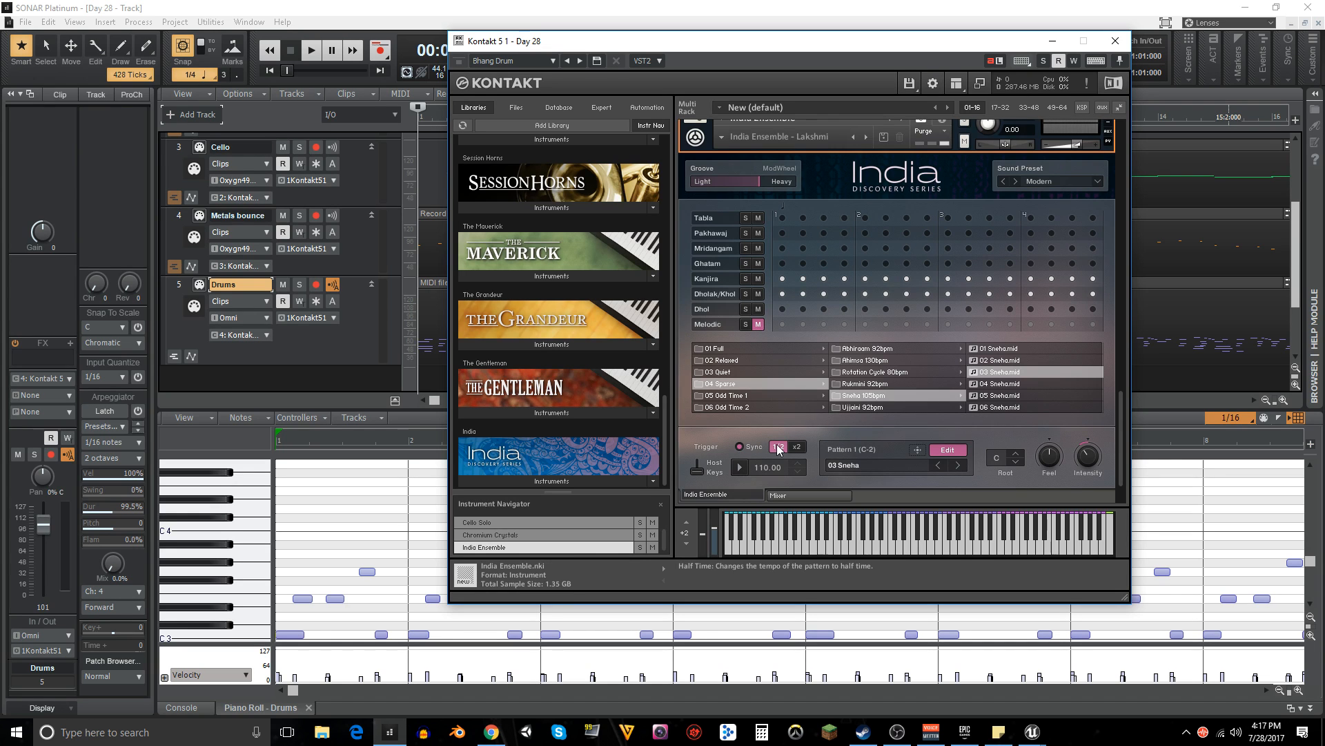
left_click_drag(794, 46, 772, 72)
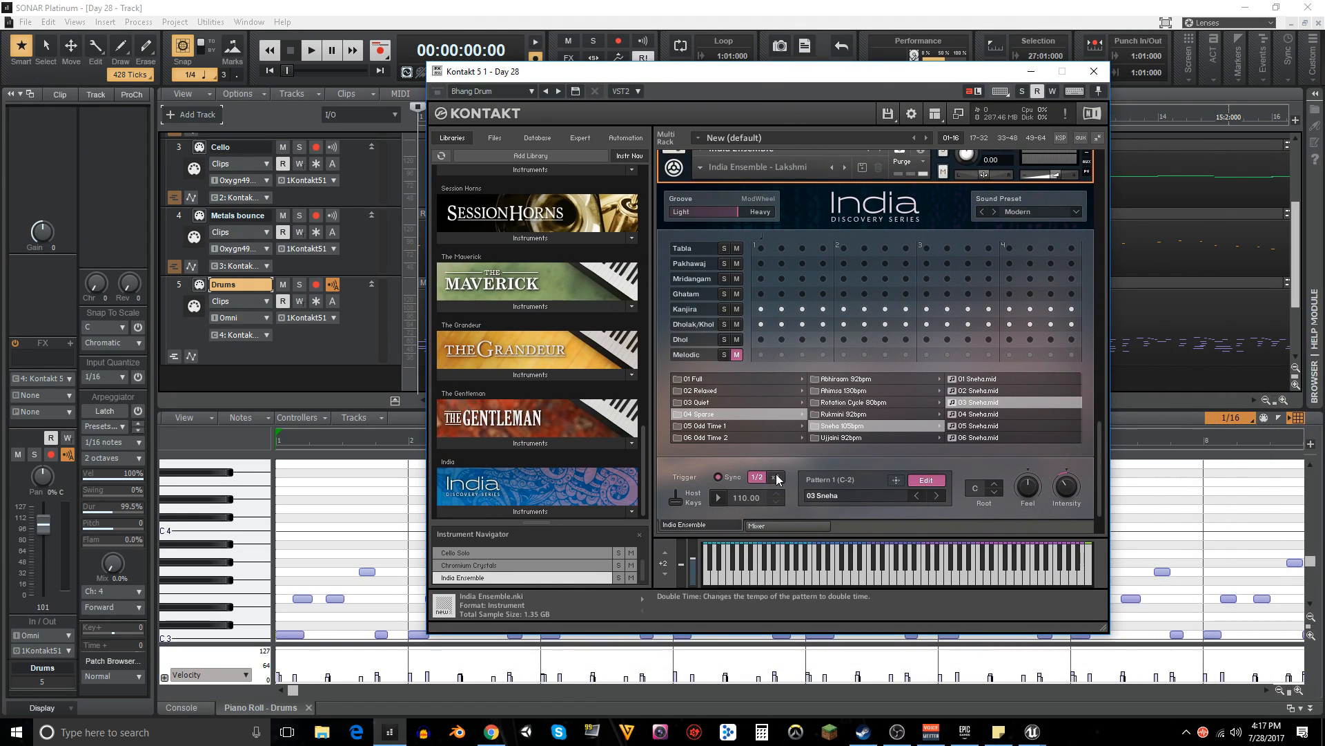
left_click(718, 498)
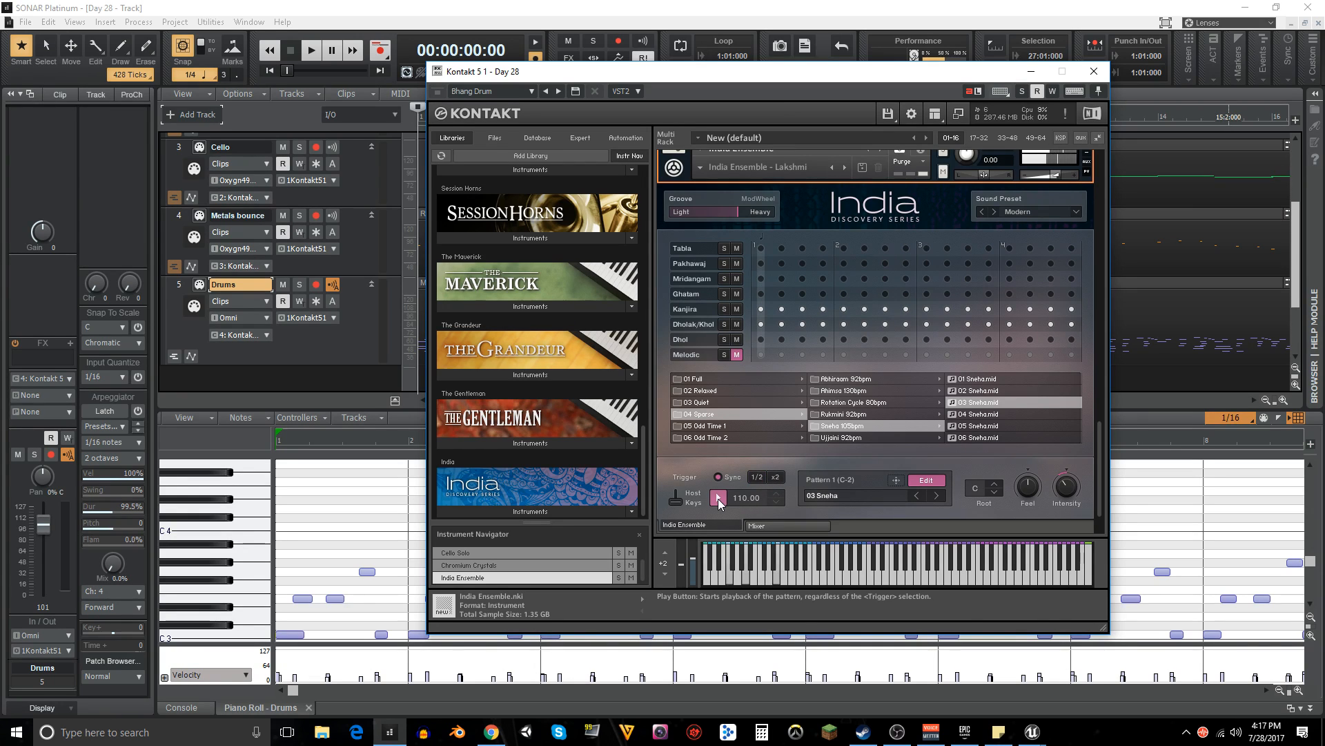
left_click(756, 478)
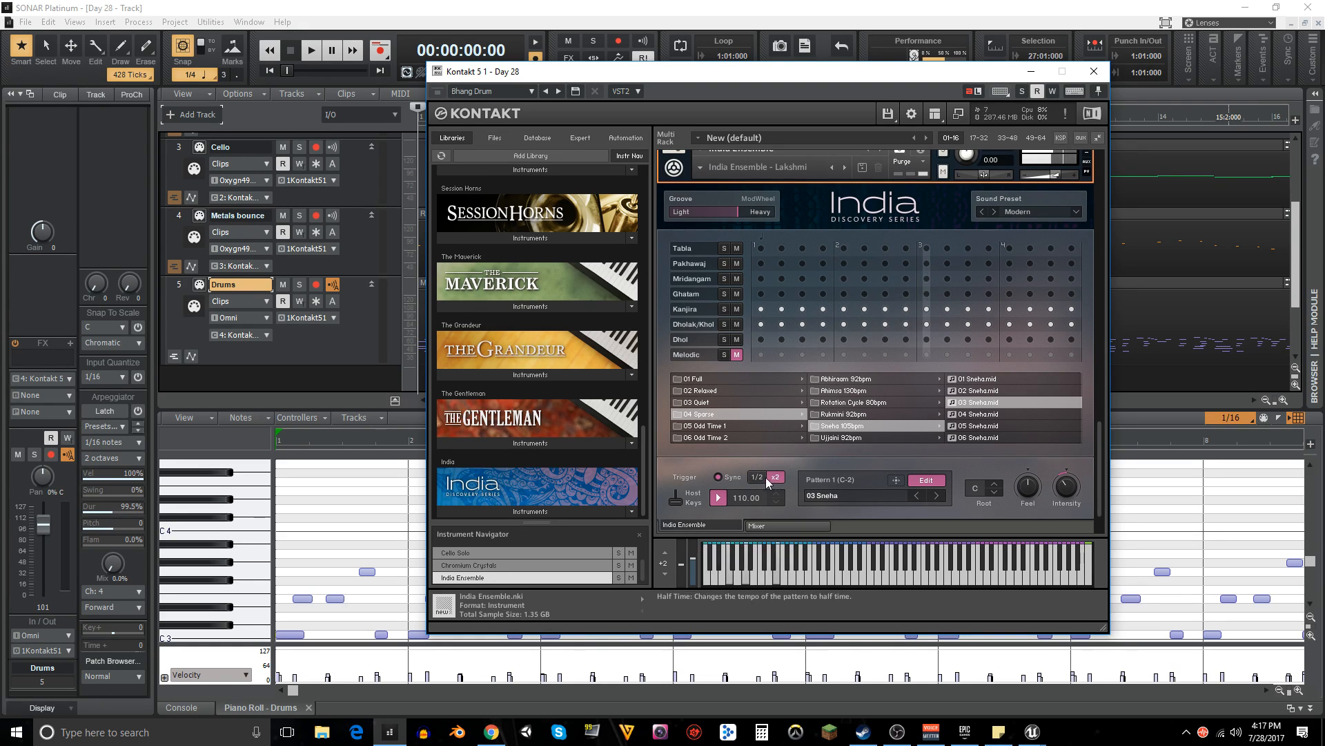
left_click(774, 482)
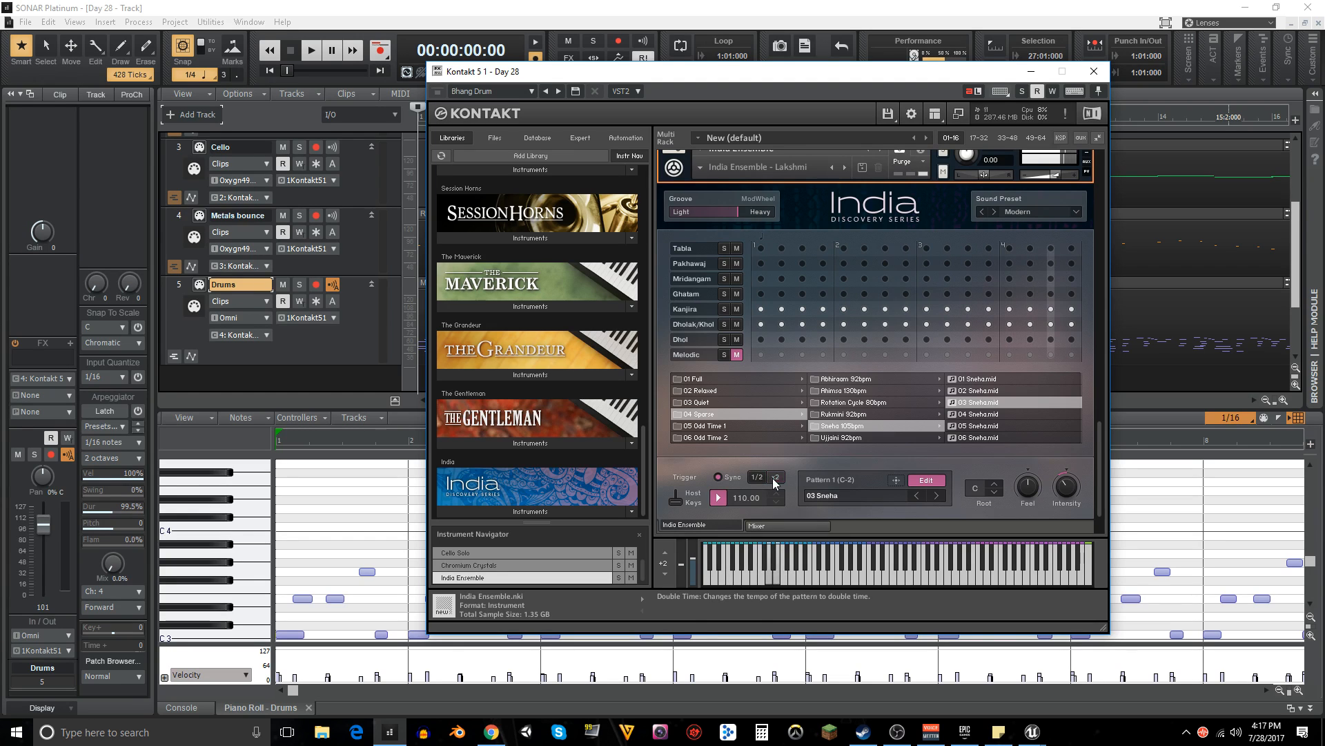
left_click(718, 498)
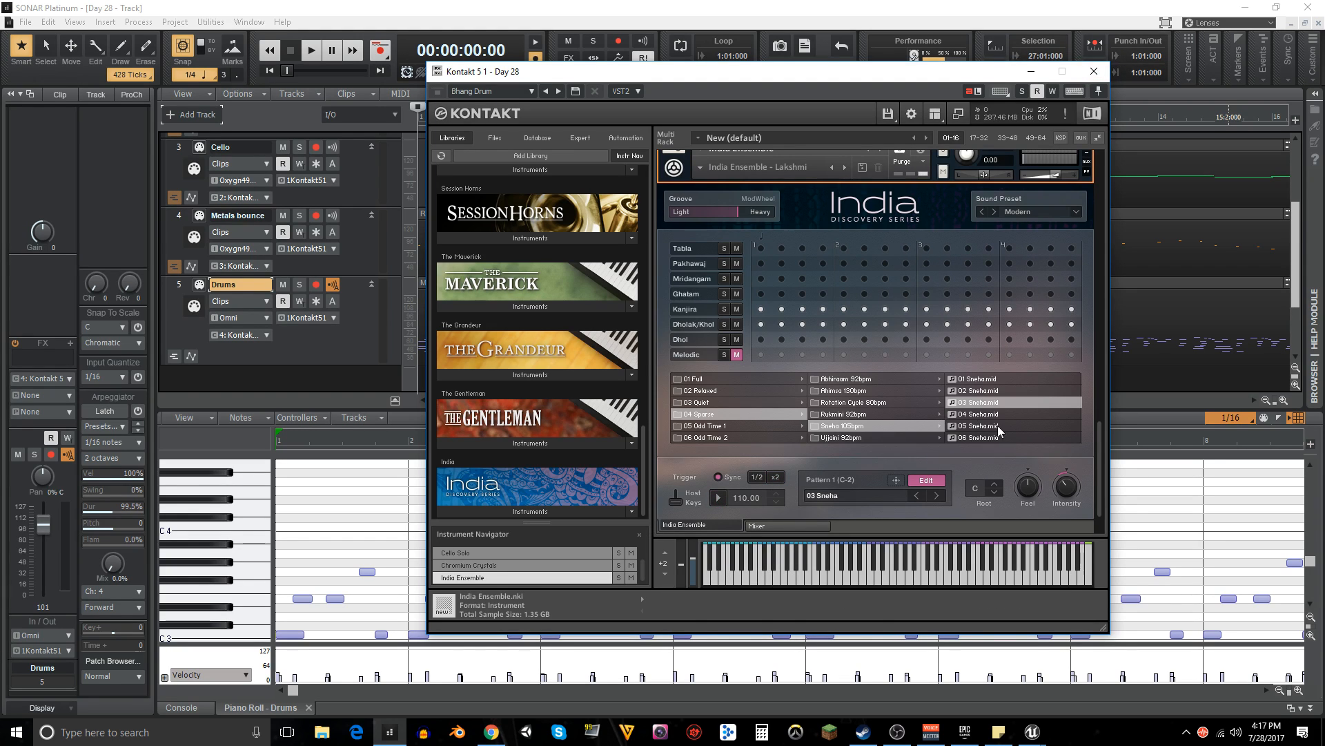
left_click_drag(854, 77, 946, 53)
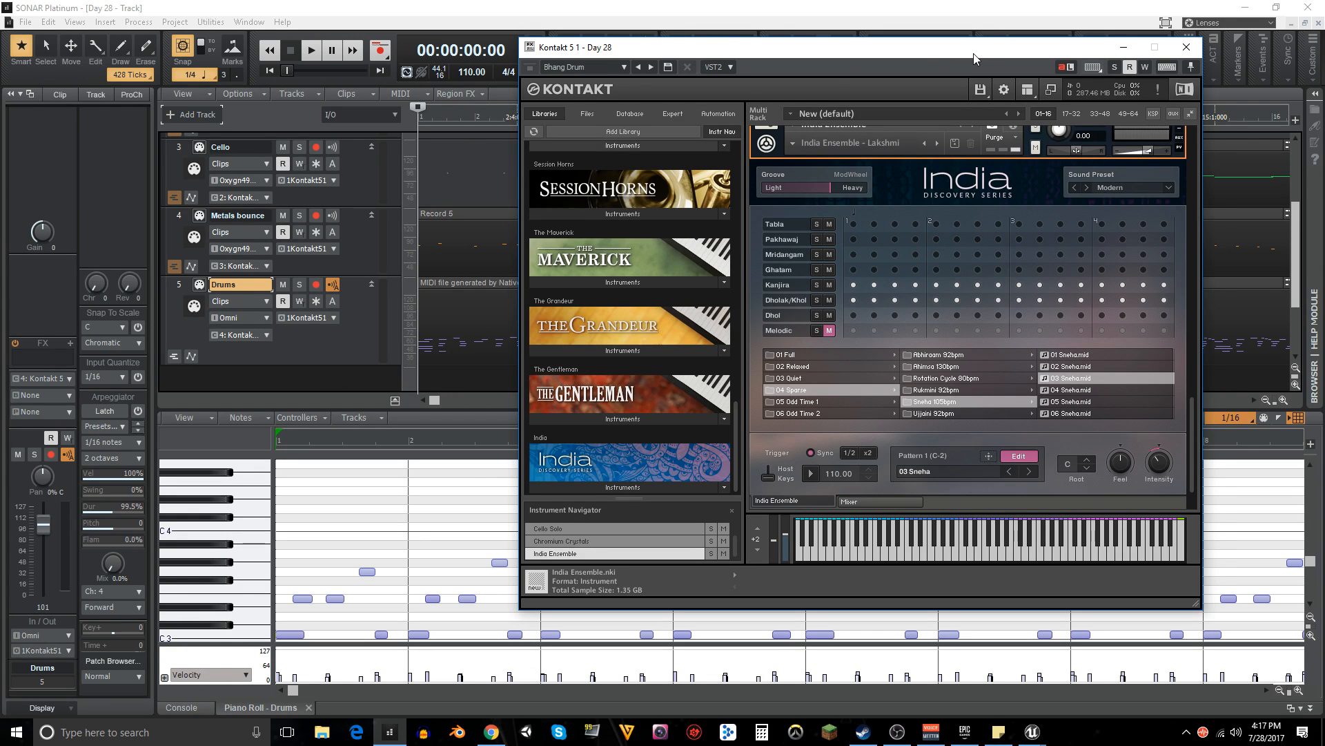
left_click_drag(974, 54, 913, 285)
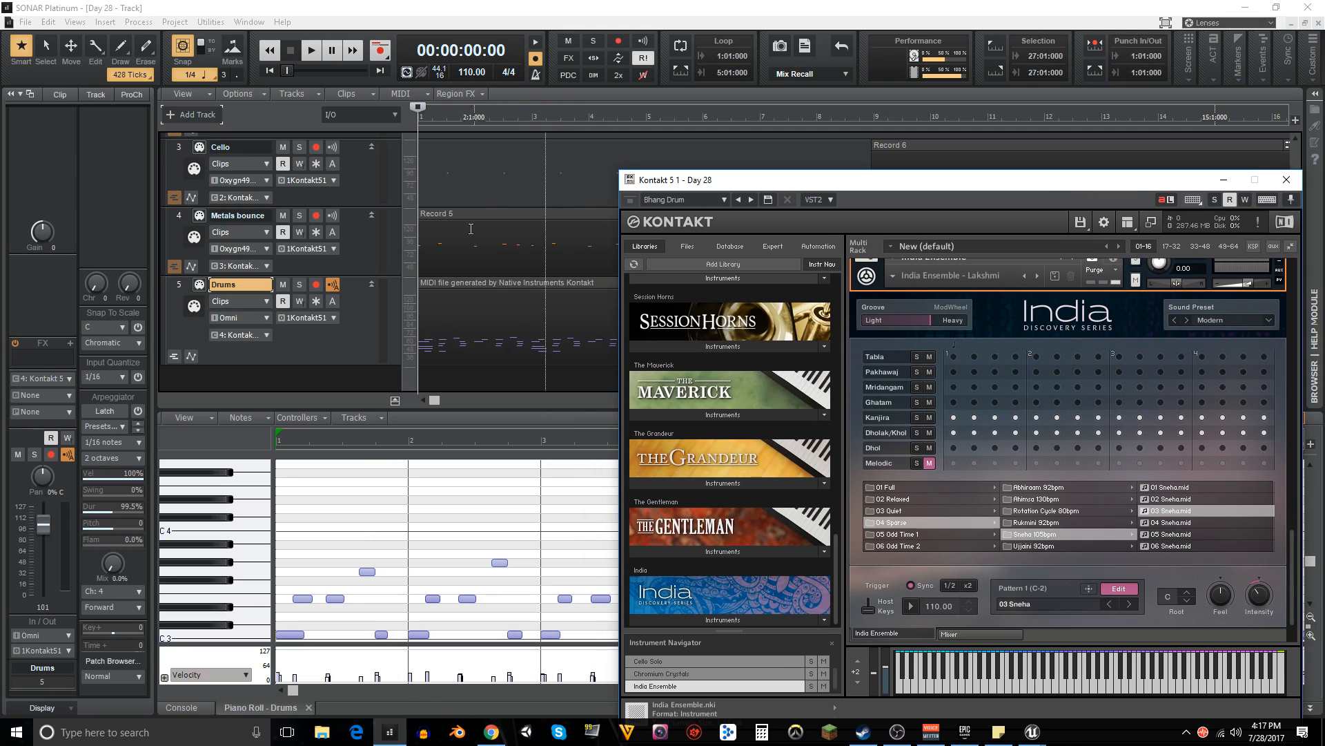
left_click_drag(1050, 184, 857, 103)
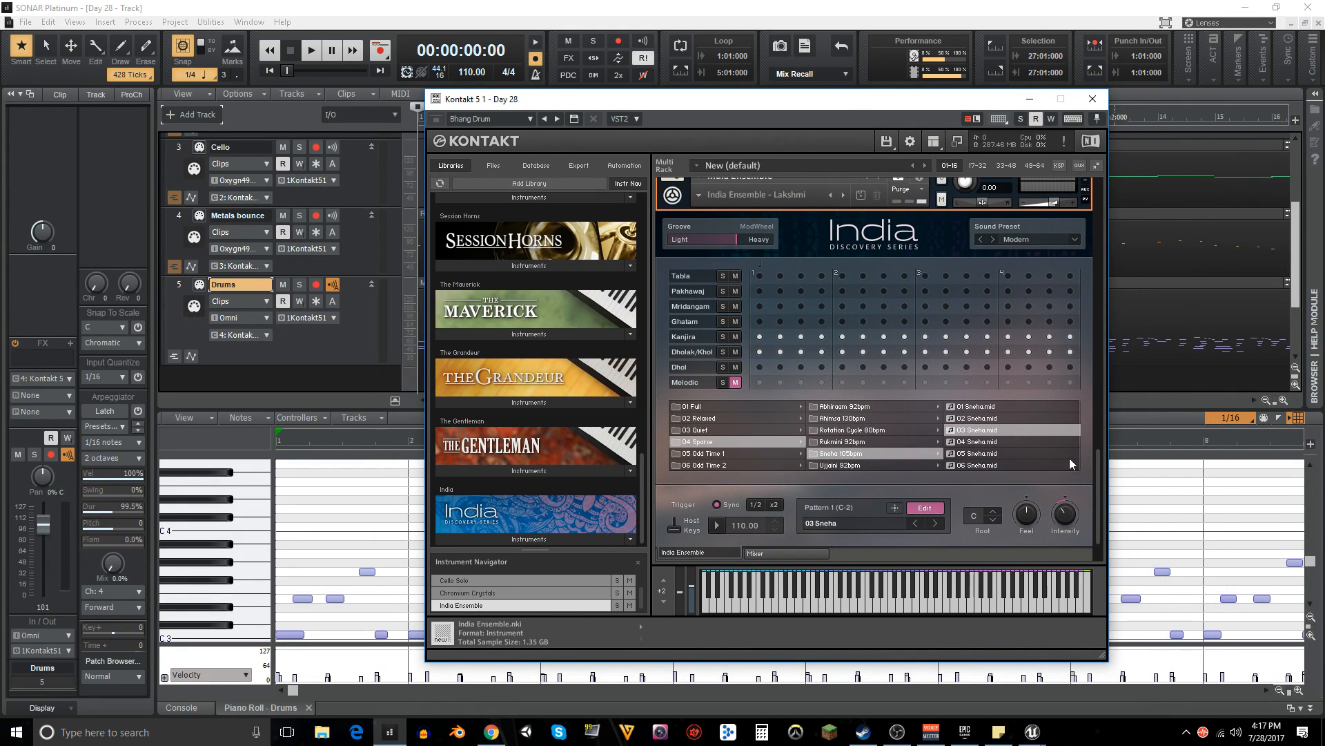
left_click_drag(1098, 482, 1103, 490)
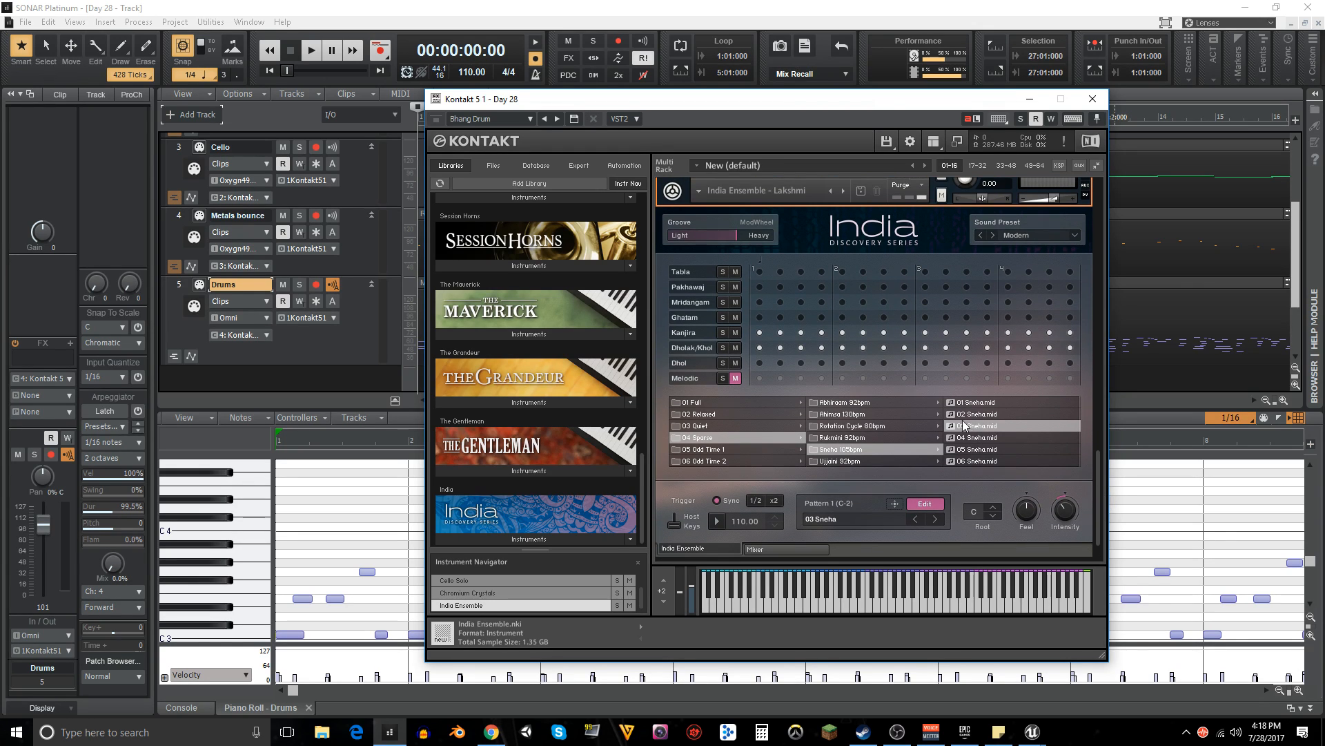
left_click_drag(870, 100, 925, 97)
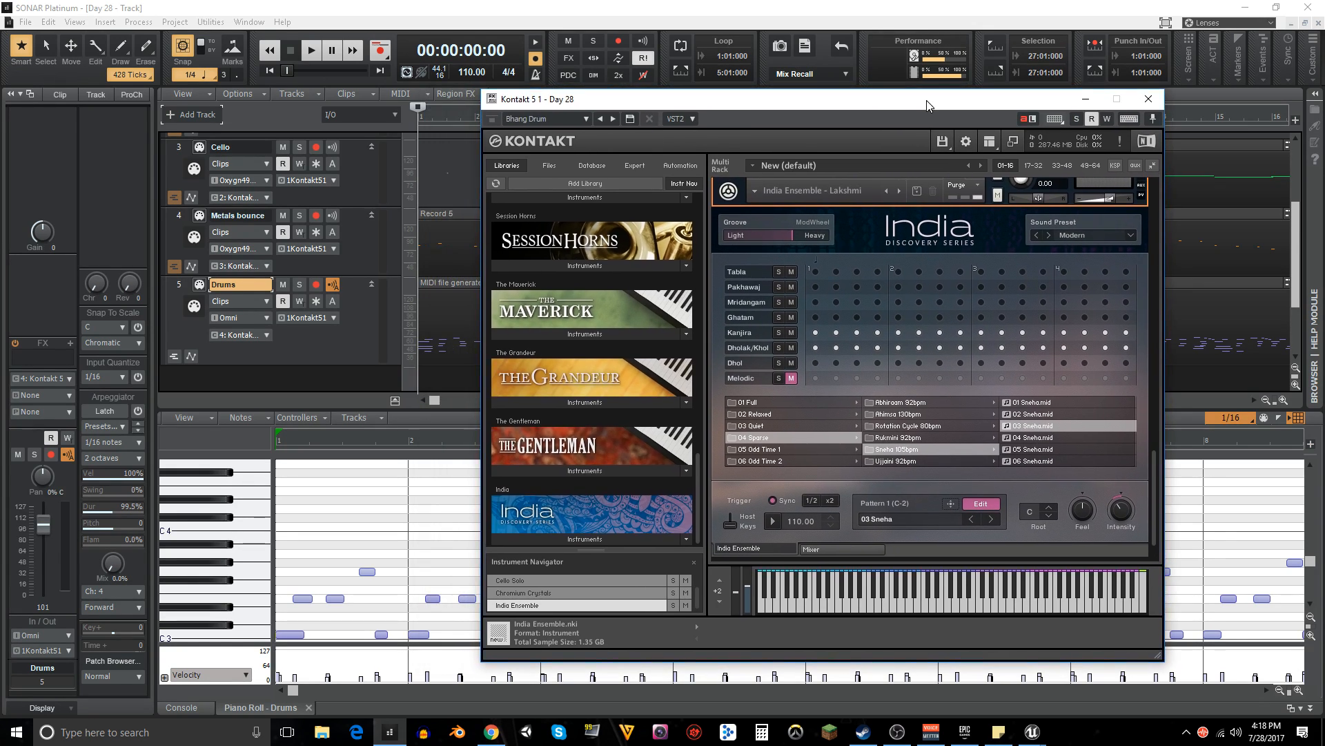
left_click_drag(841, 102, 779, 82)
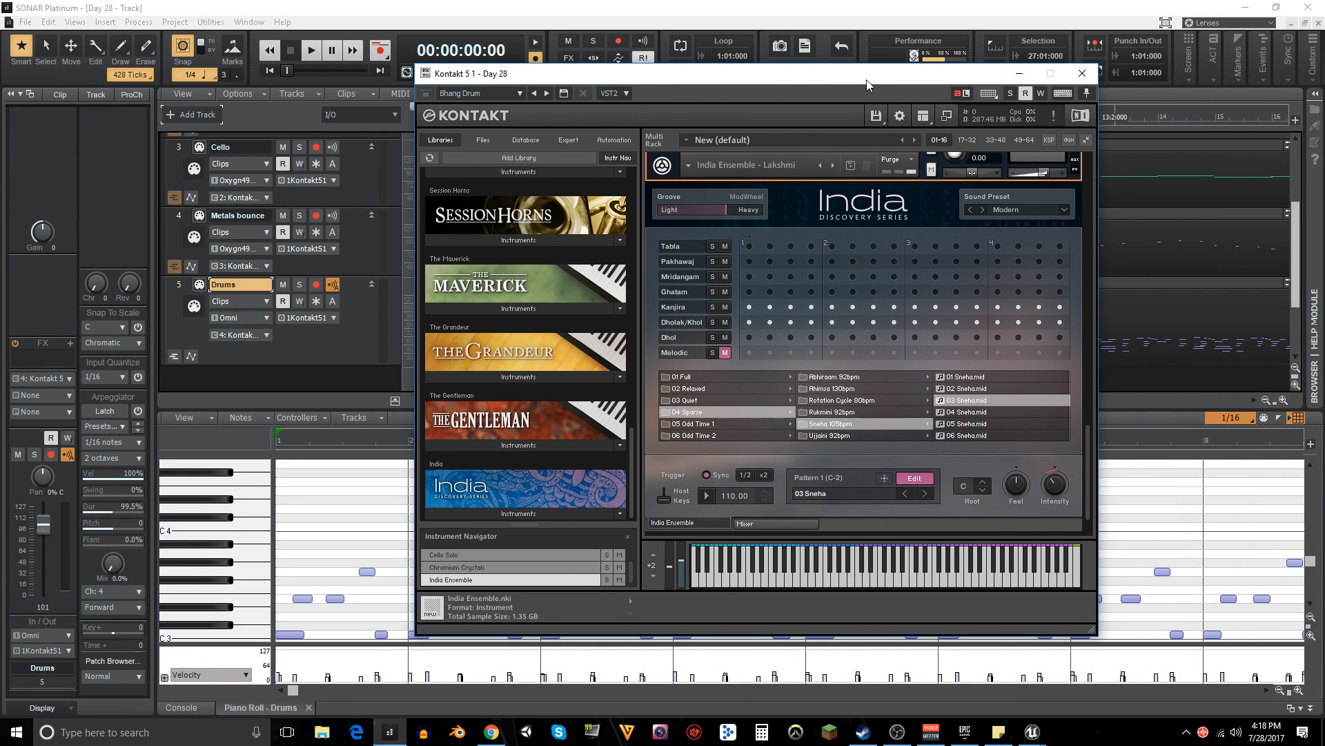
left_click_drag(867, 81, 781, 80)
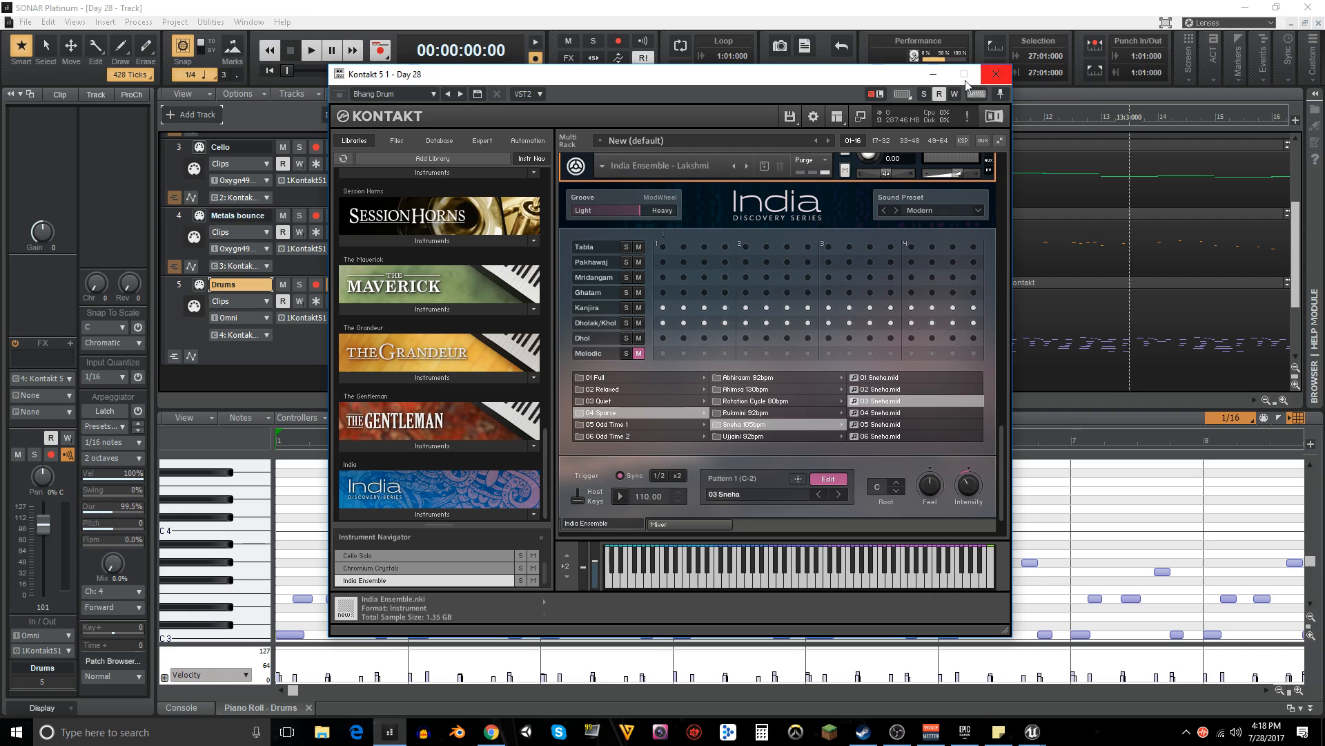
left_click_drag(831, 81, 1046, 120)
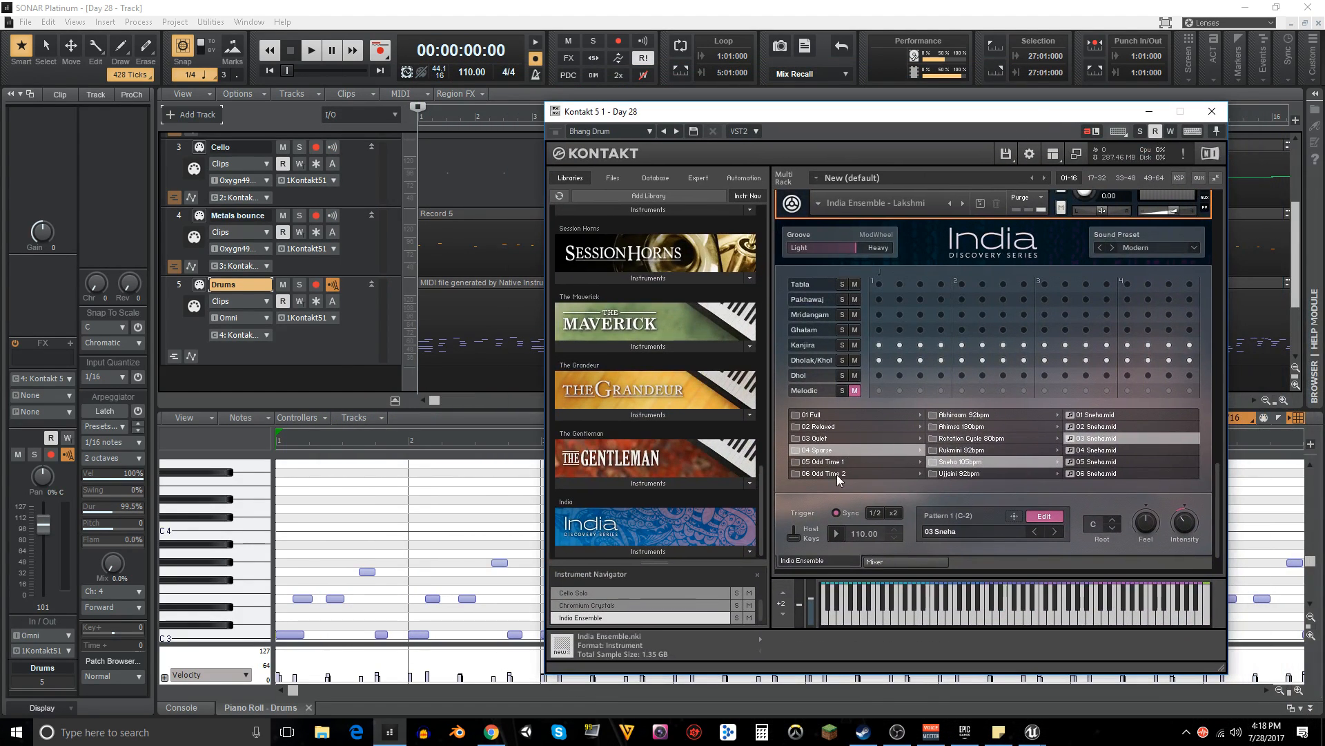
- Show the Chromium Crystals instrument in Kontakt and make the Metals bounce track active to try its sound
left_click(634, 605)
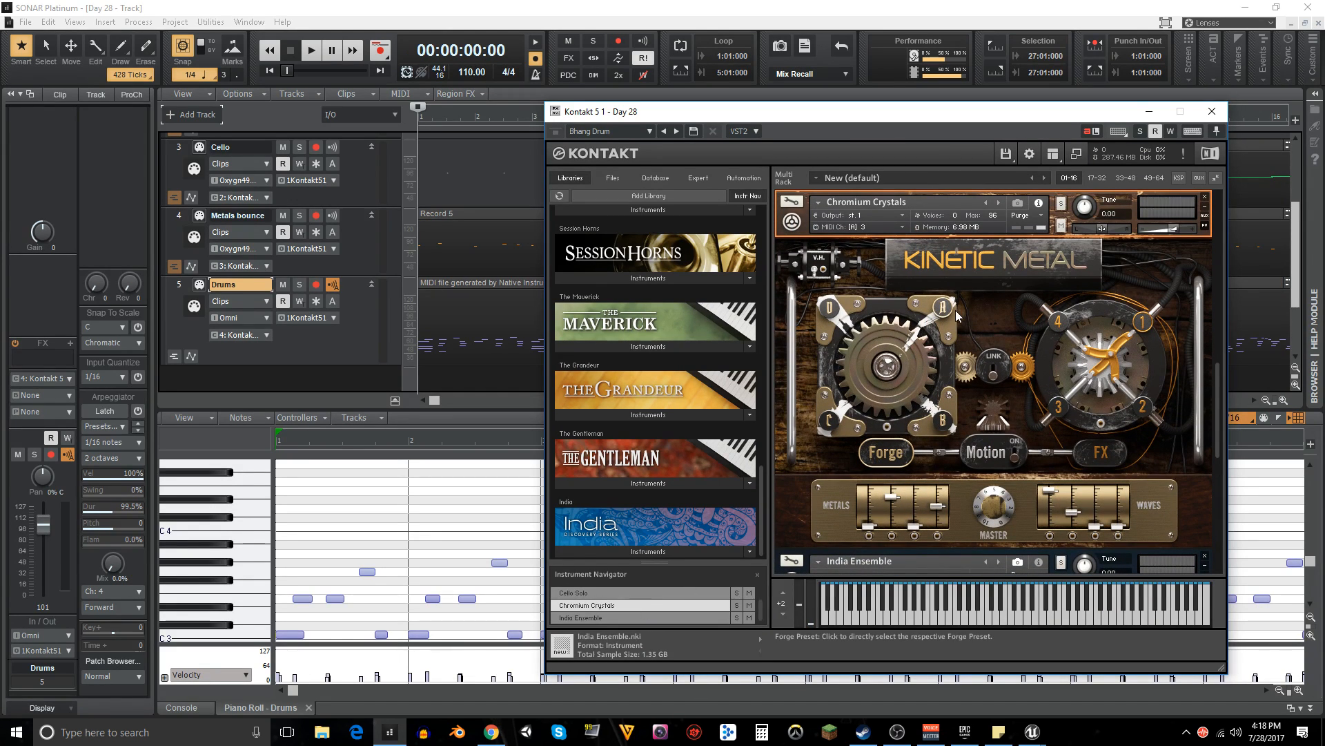
left_click(368, 267)
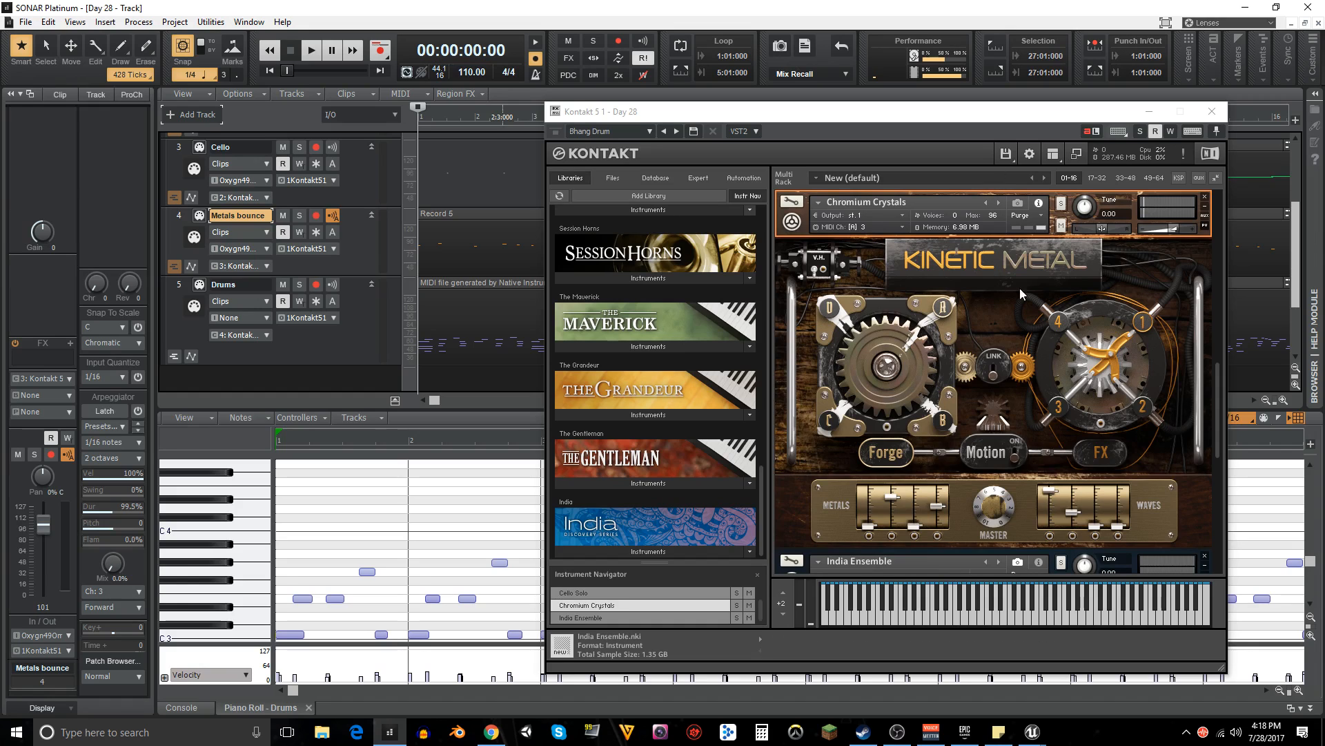
left_click_drag(891, 123, 846, 92)
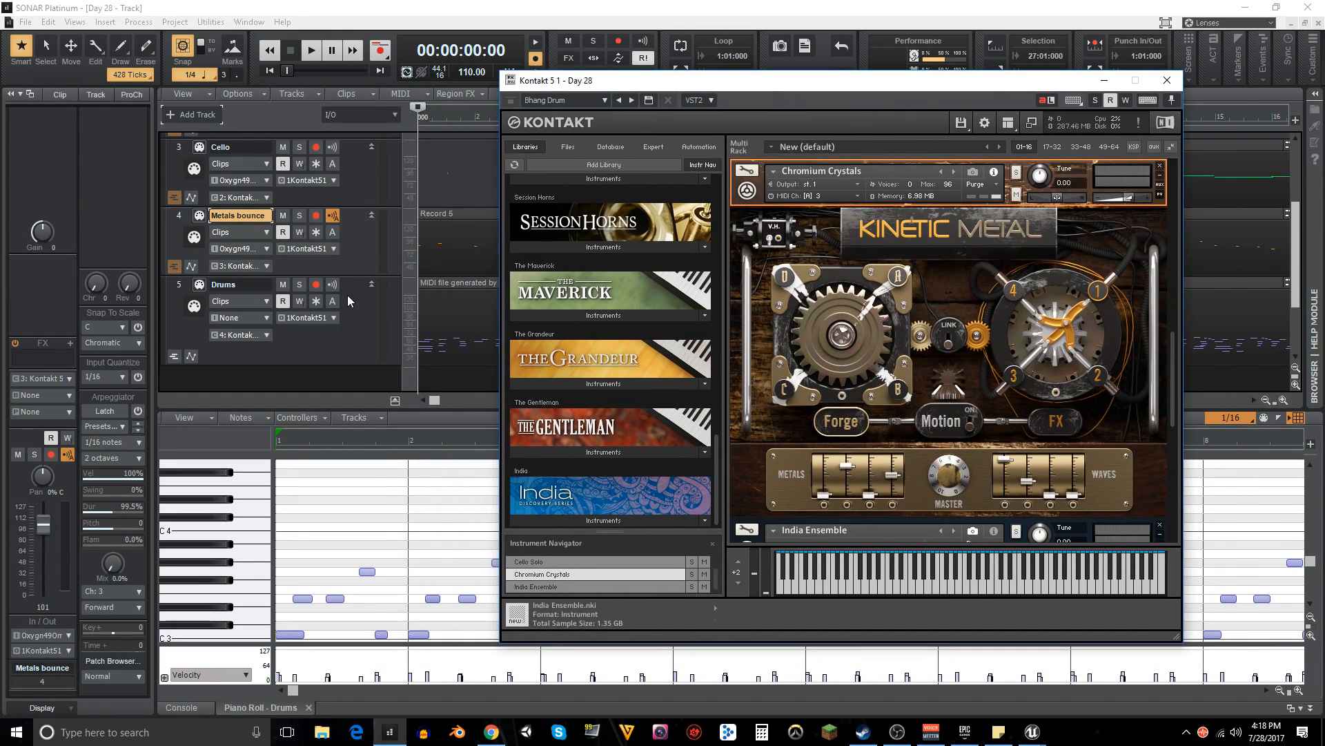
- Make the Metals Pad track active, replace its Bhang Drum instrument with Aluminum Scratches by browsing the neighbouring Kinetic Metal instruments, and minimize Kontakt
scroll(344, 294, "up", 3)
left_click(362, 212)
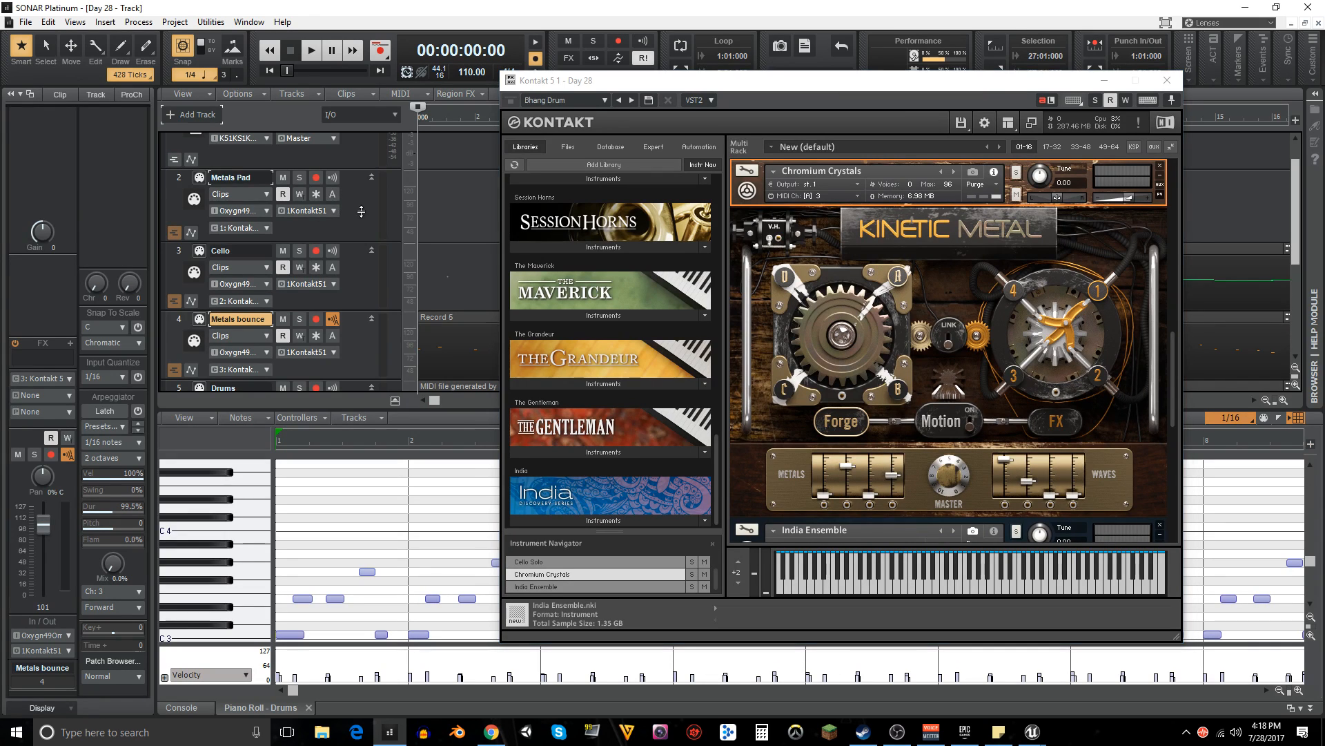
scroll(556, 561, "up", 1)
left_click(555, 562)
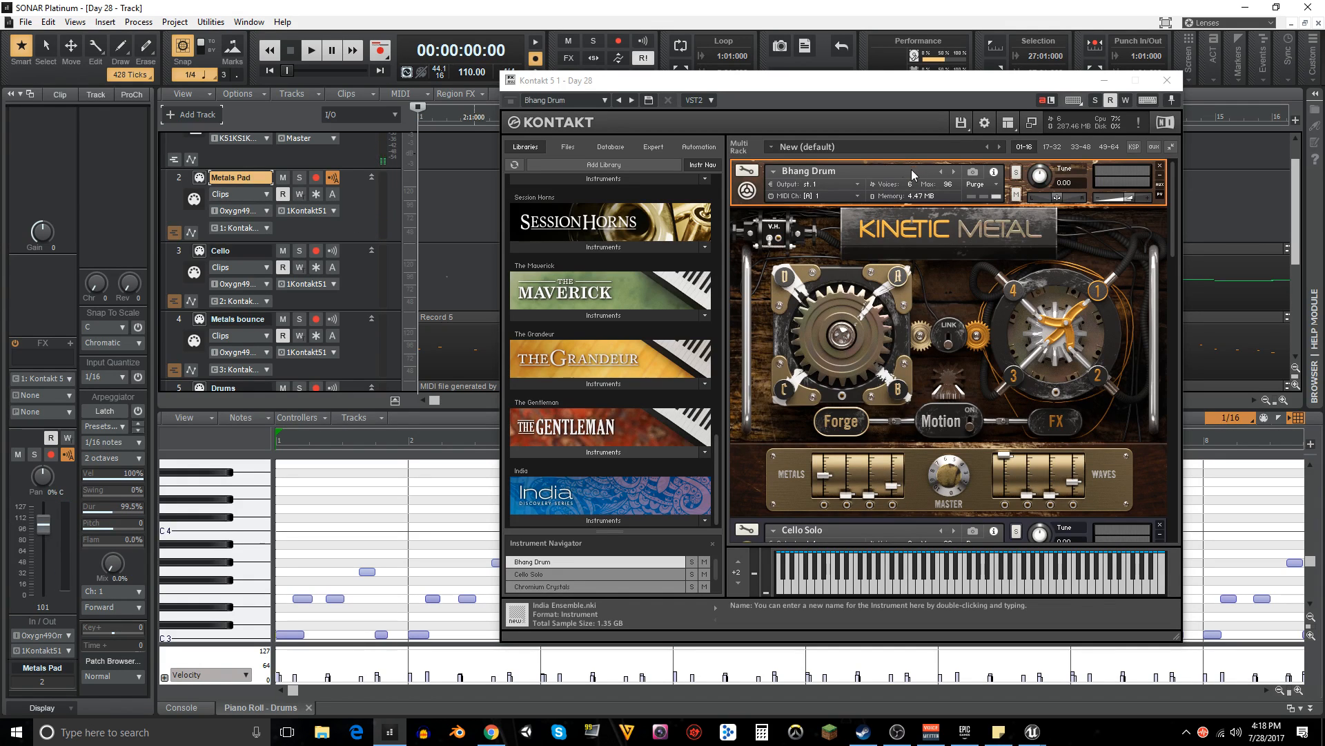
left_click(940, 172)
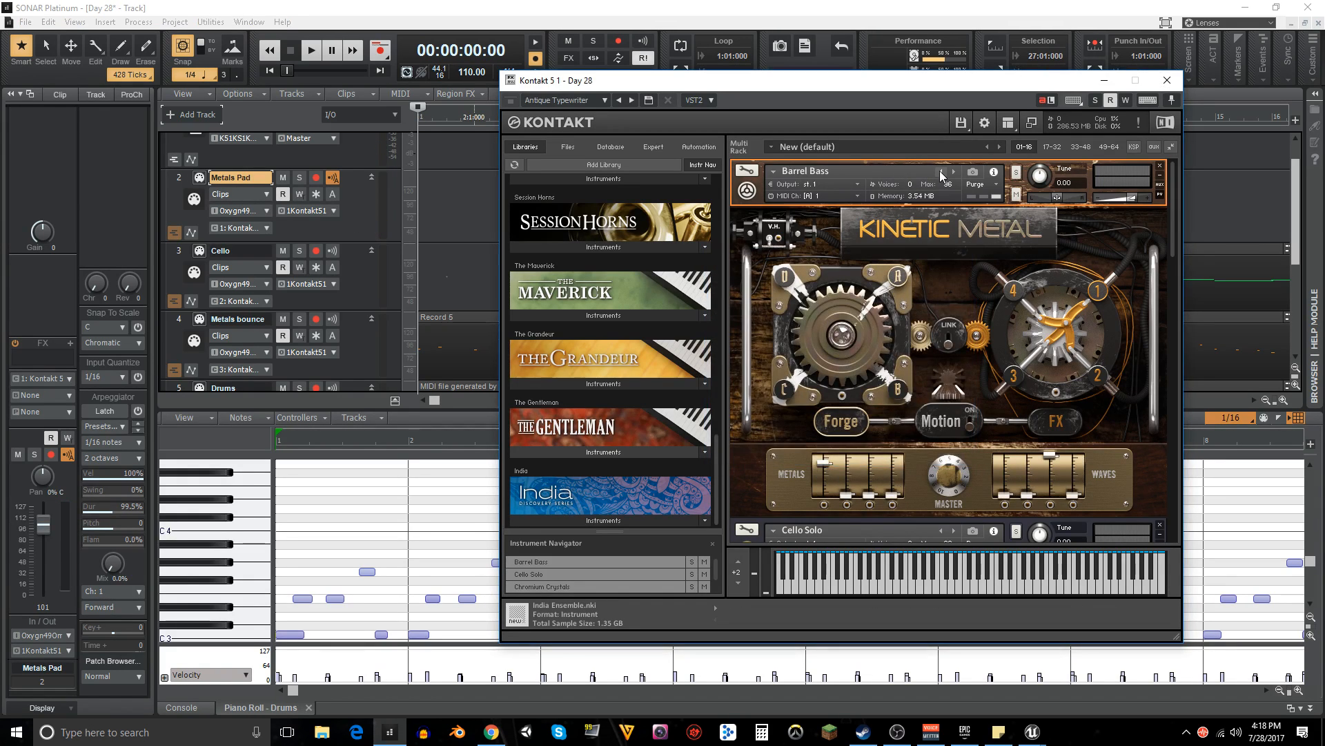
left_click(941, 172)
left_click(940, 172)
left_click(940, 172)
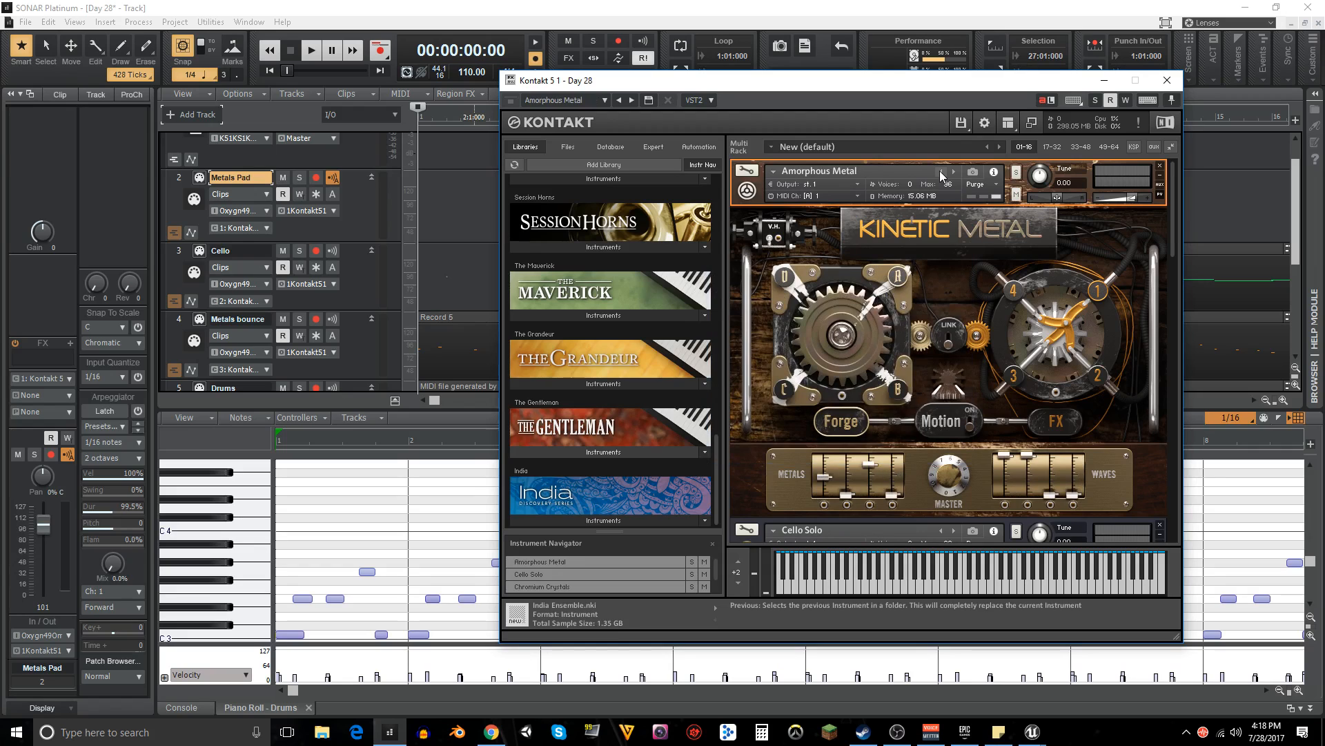
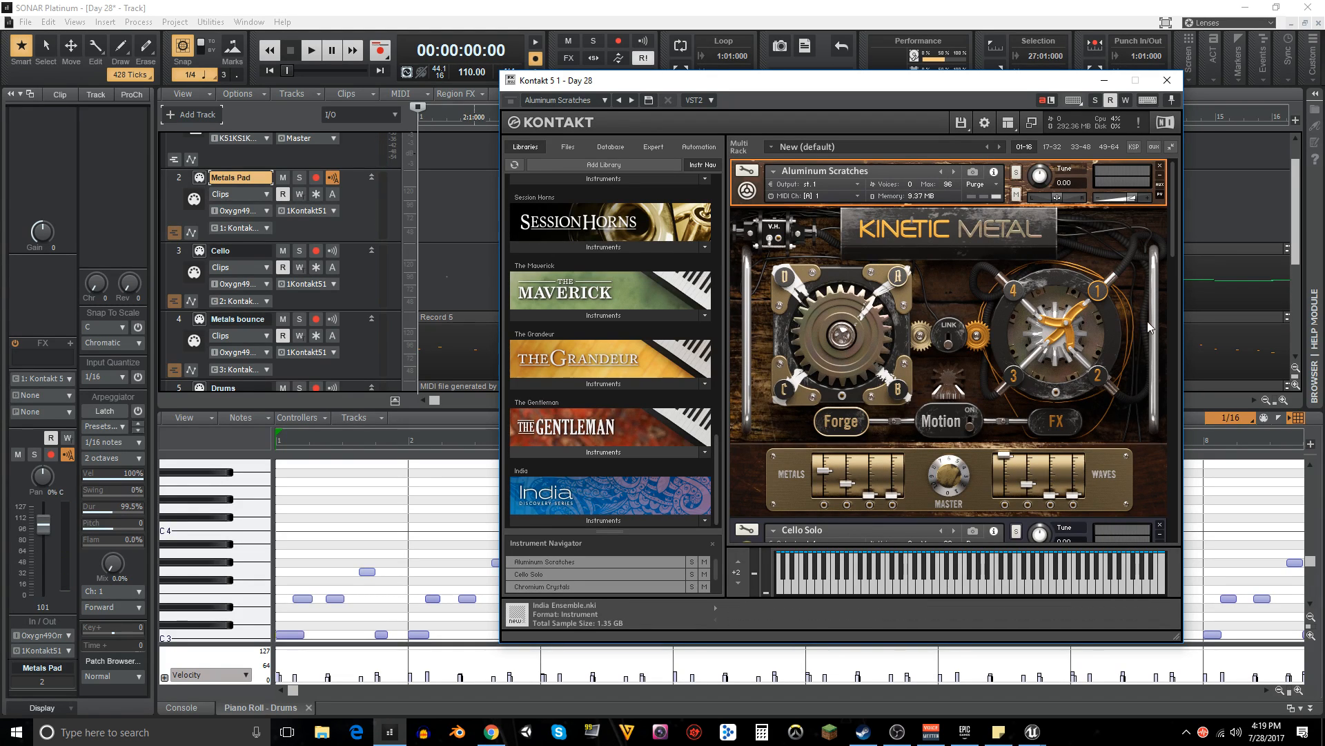
left_click(1105, 84)
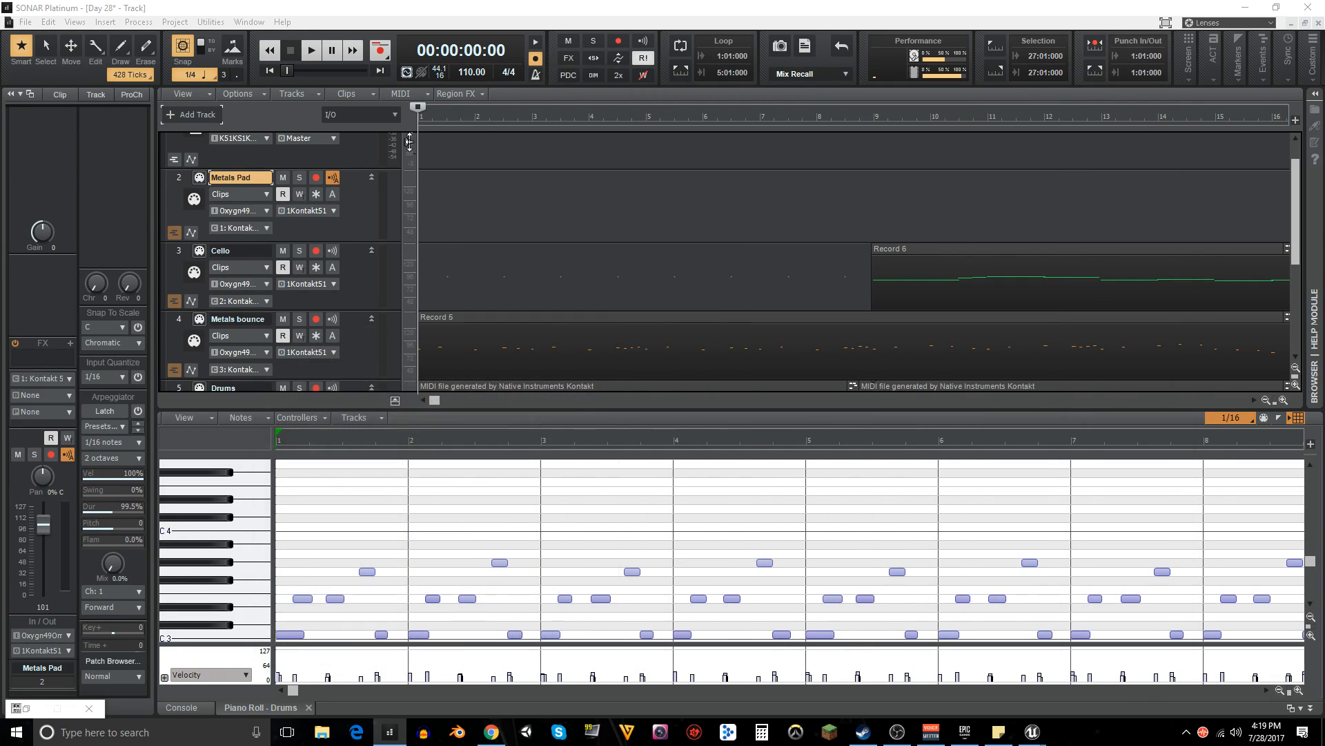
- Make the Metals bounce track active again, examine its Chromium Crystals instrument in Kontakt, and minimize Kontakt
scroll(440, 224, "down", 2)
scroll(439, 223, "down", 1)
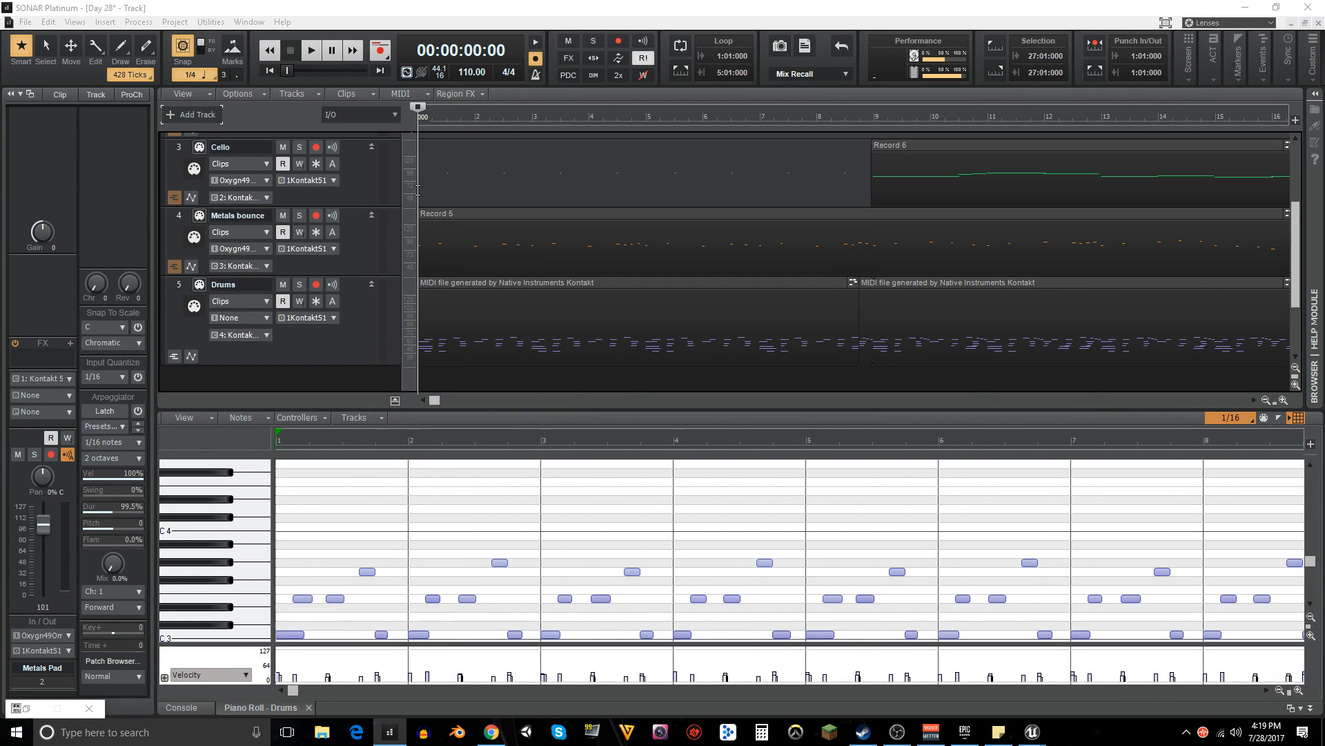
scroll(421, 183, "up", 1)
scroll(420, 183, "down", 1)
left_click(361, 243)
left_click(361, 243)
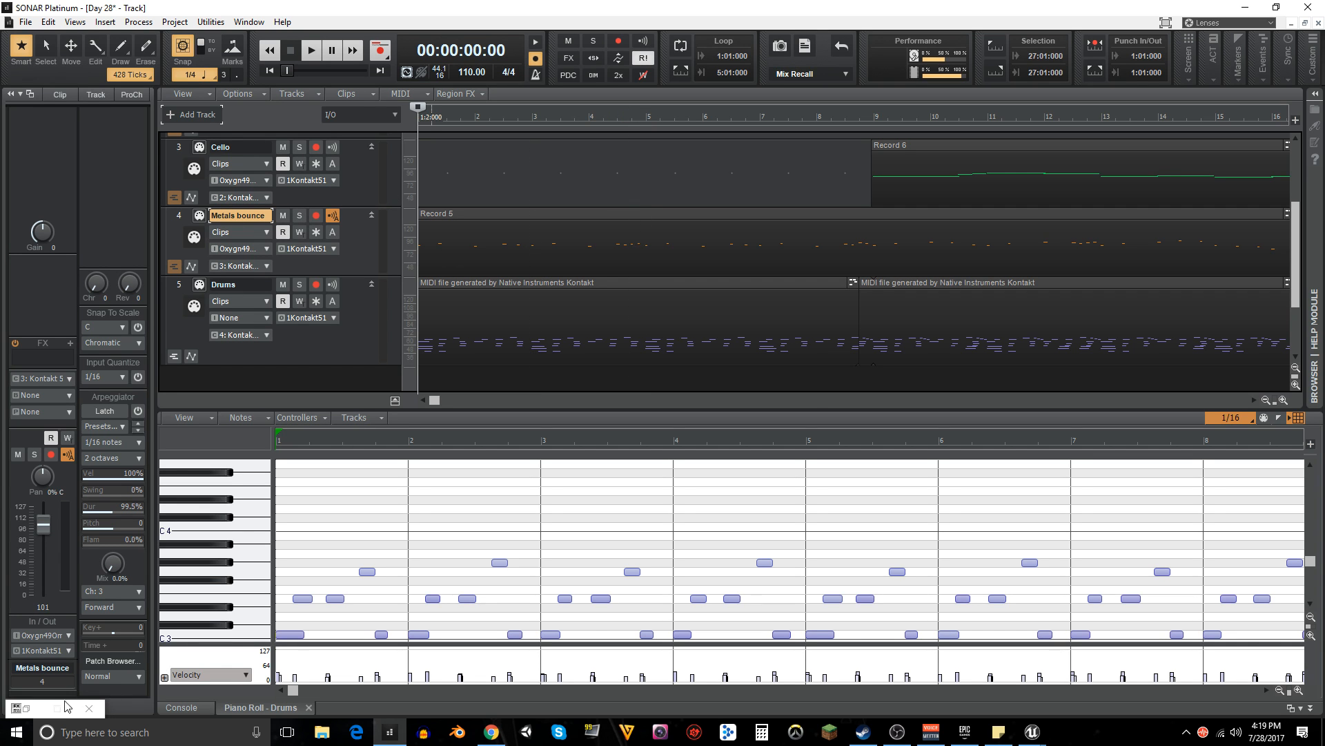
left_click(26, 709)
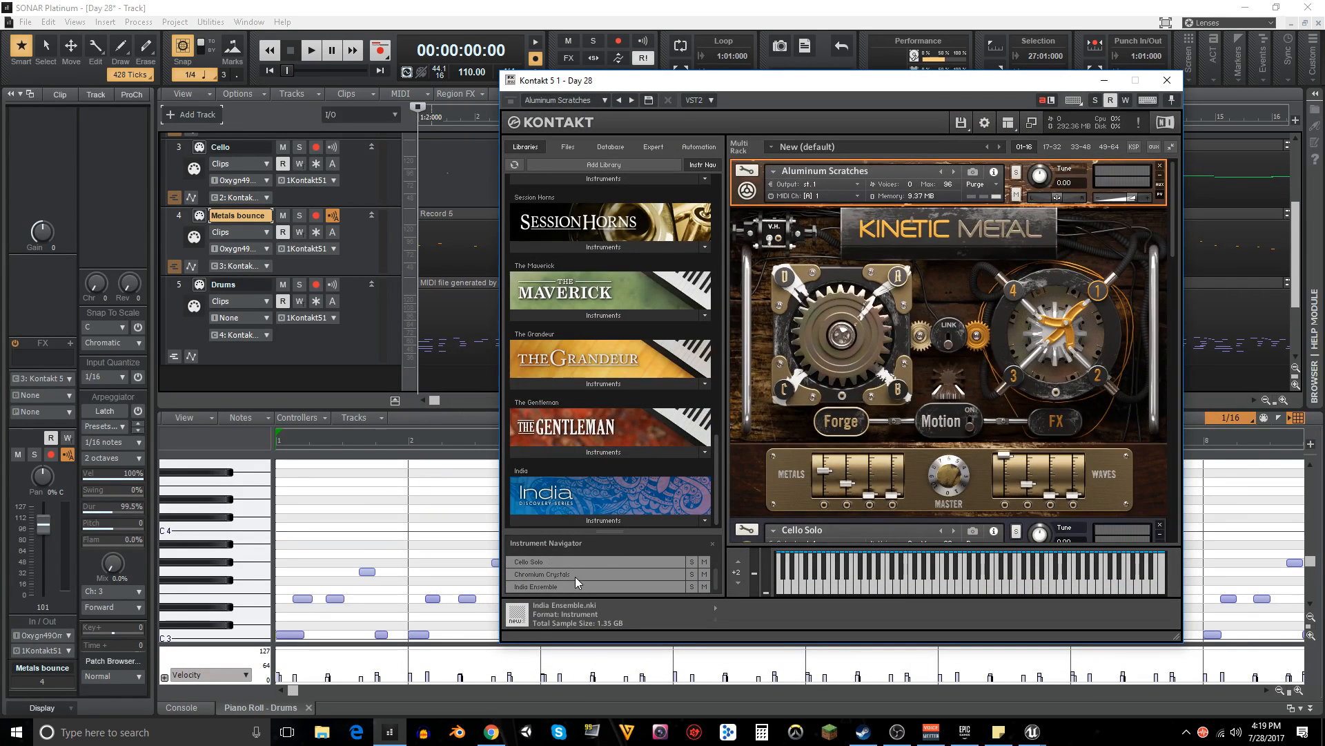
left_click(574, 574)
scroll(825, 470, "down", 4)
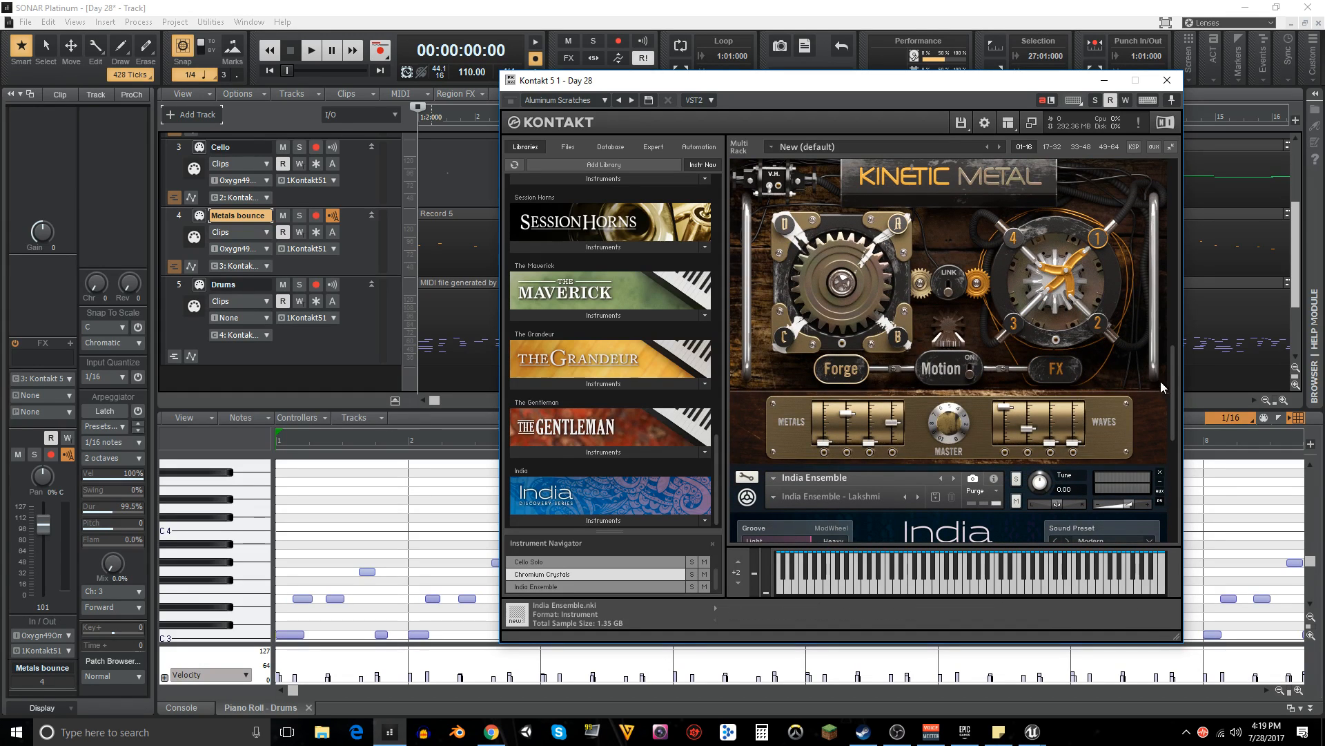
left_click_drag(1174, 397, 1174, 374)
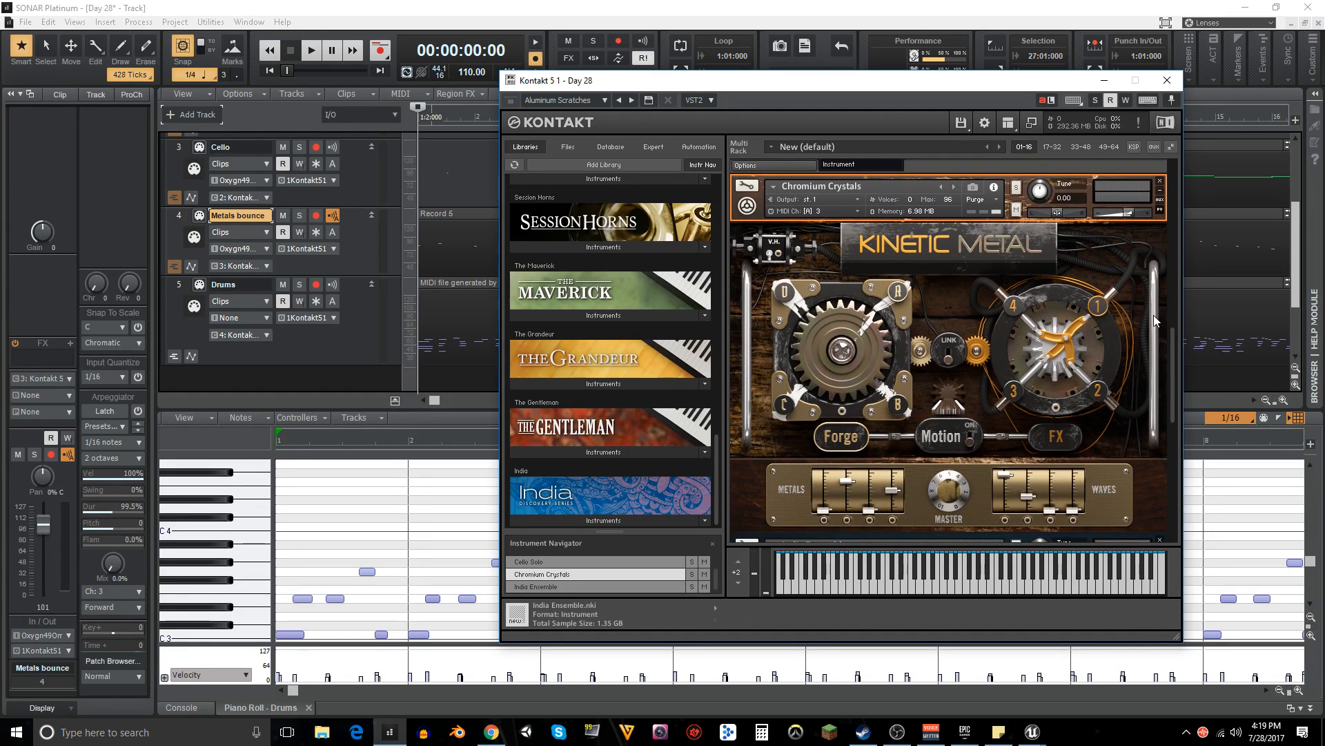
left_click(1104, 80)
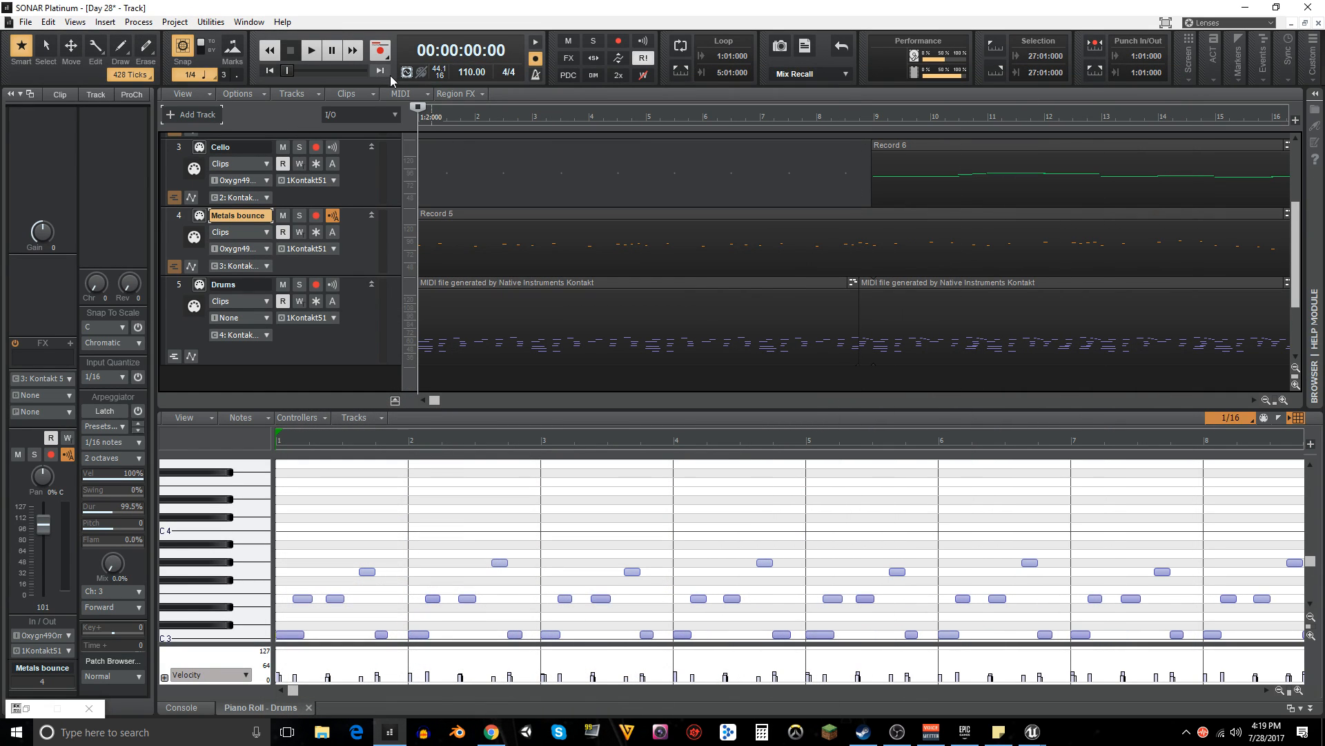
- Look over the tracks once more, and save and close the Day 28 project
scroll(905, 317, "up", 3)
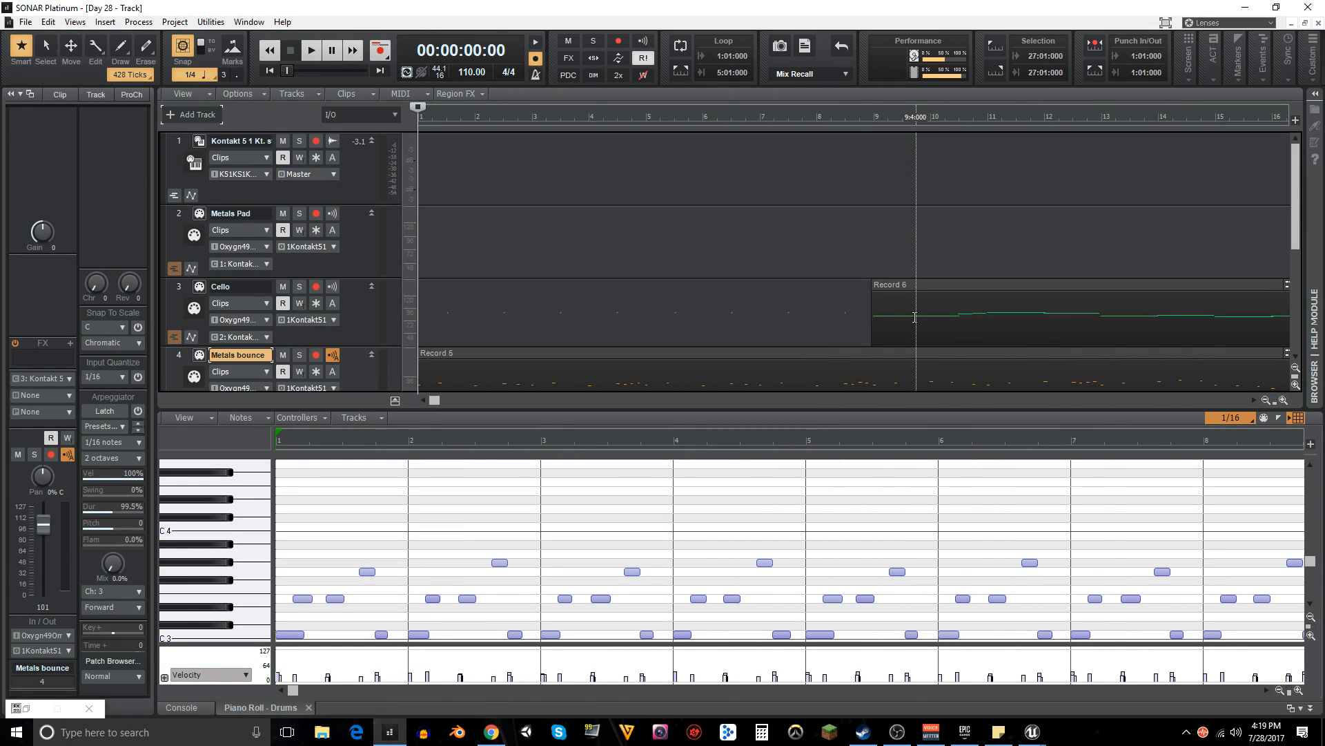
scroll(914, 317, "down", 1)
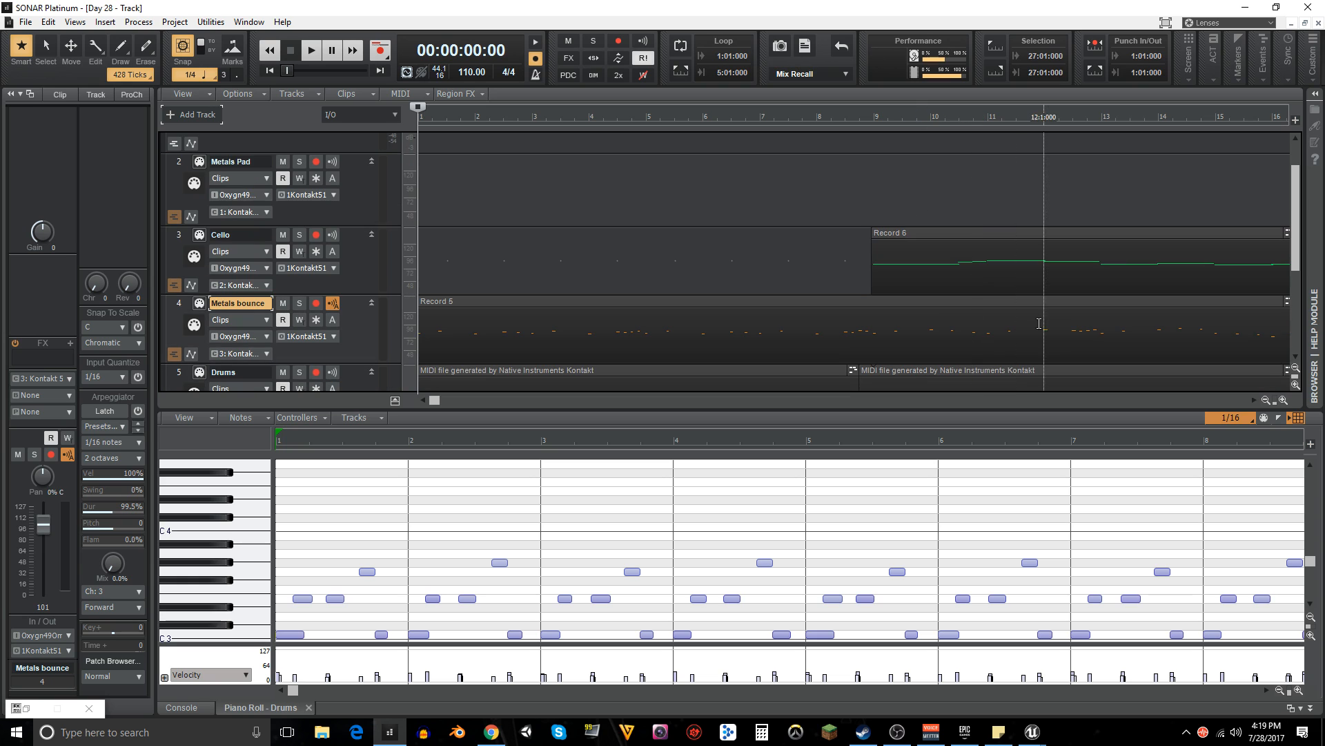
left_click(1318, 24)
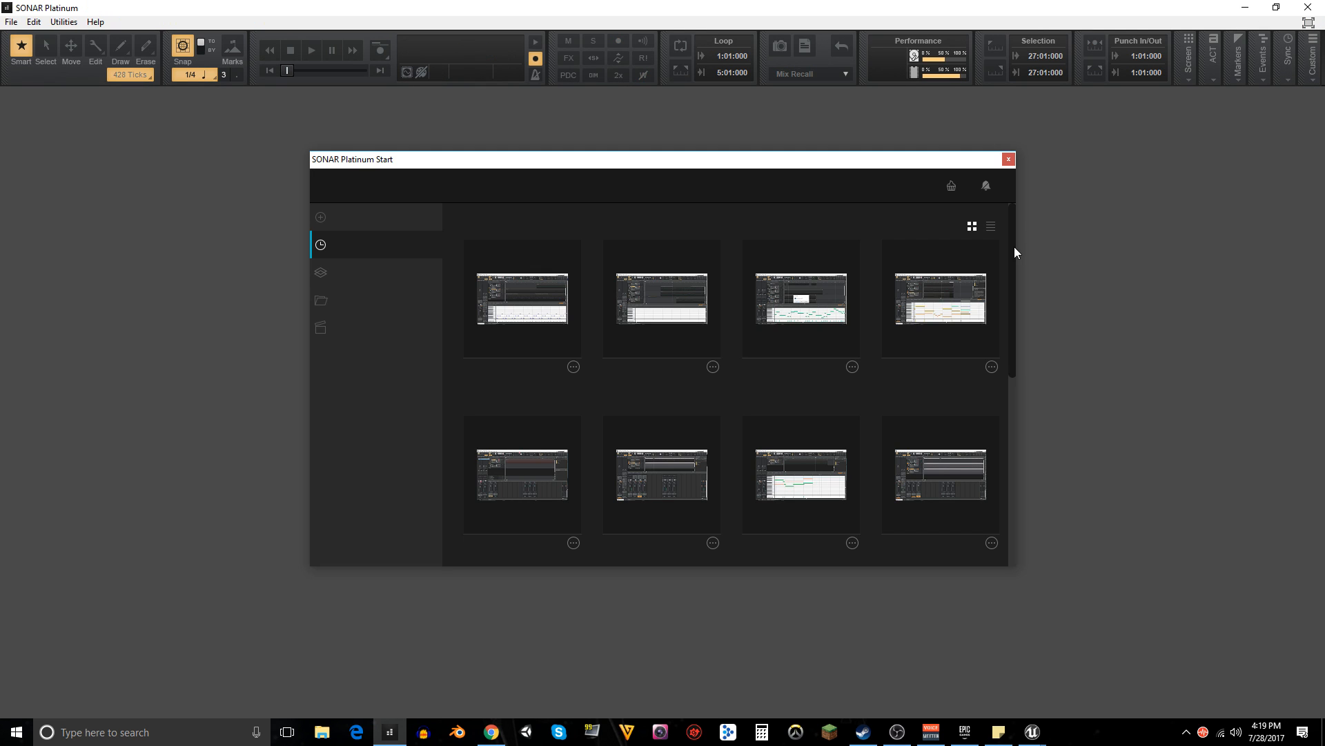
- Create a new project and delete its two default tracks
left_click(352, 216)
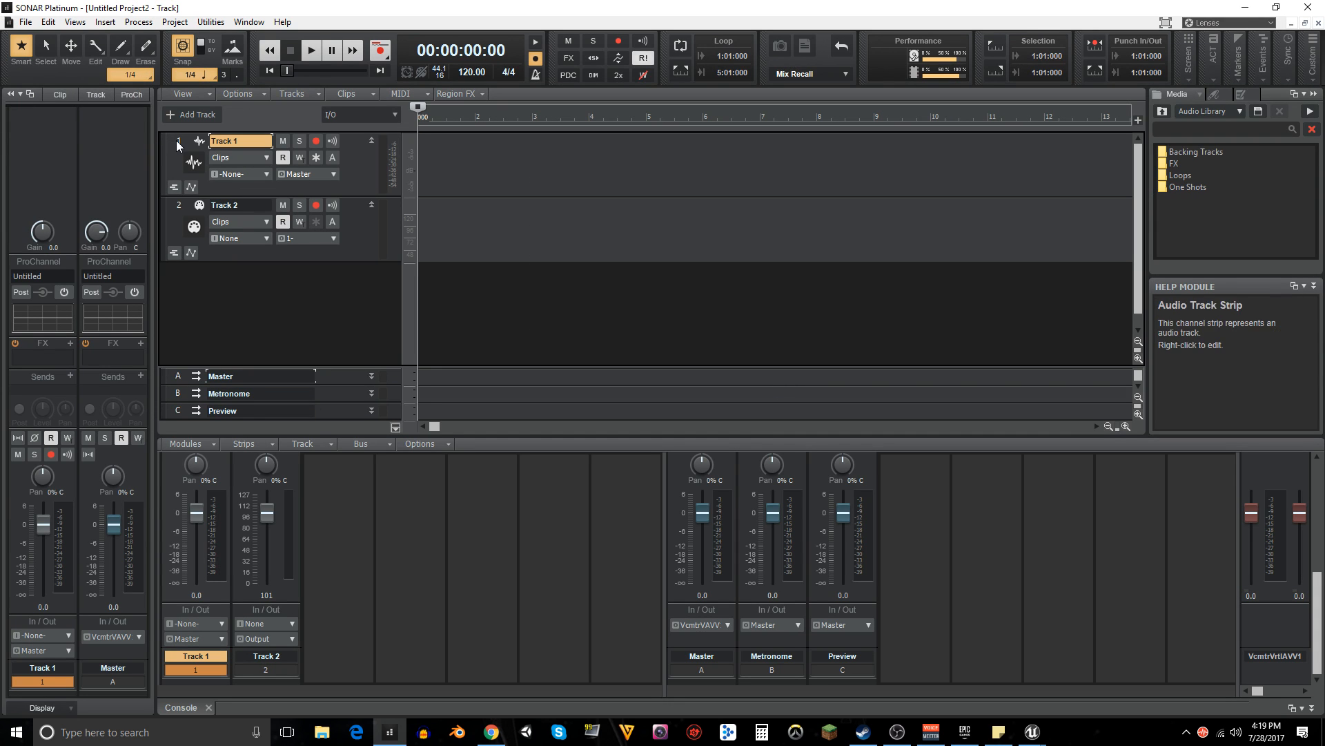
left_click(178, 142)
left_click(176, 207, "shift")
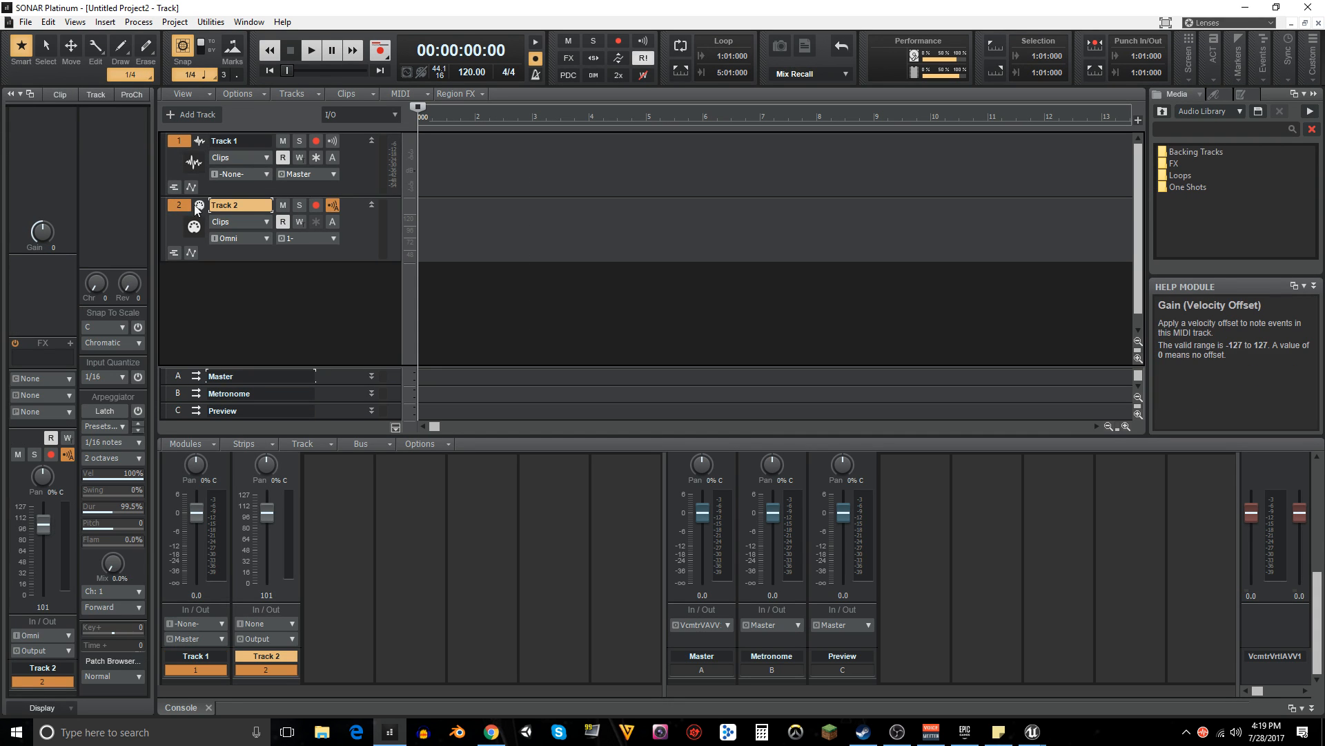
left_click(291, 94)
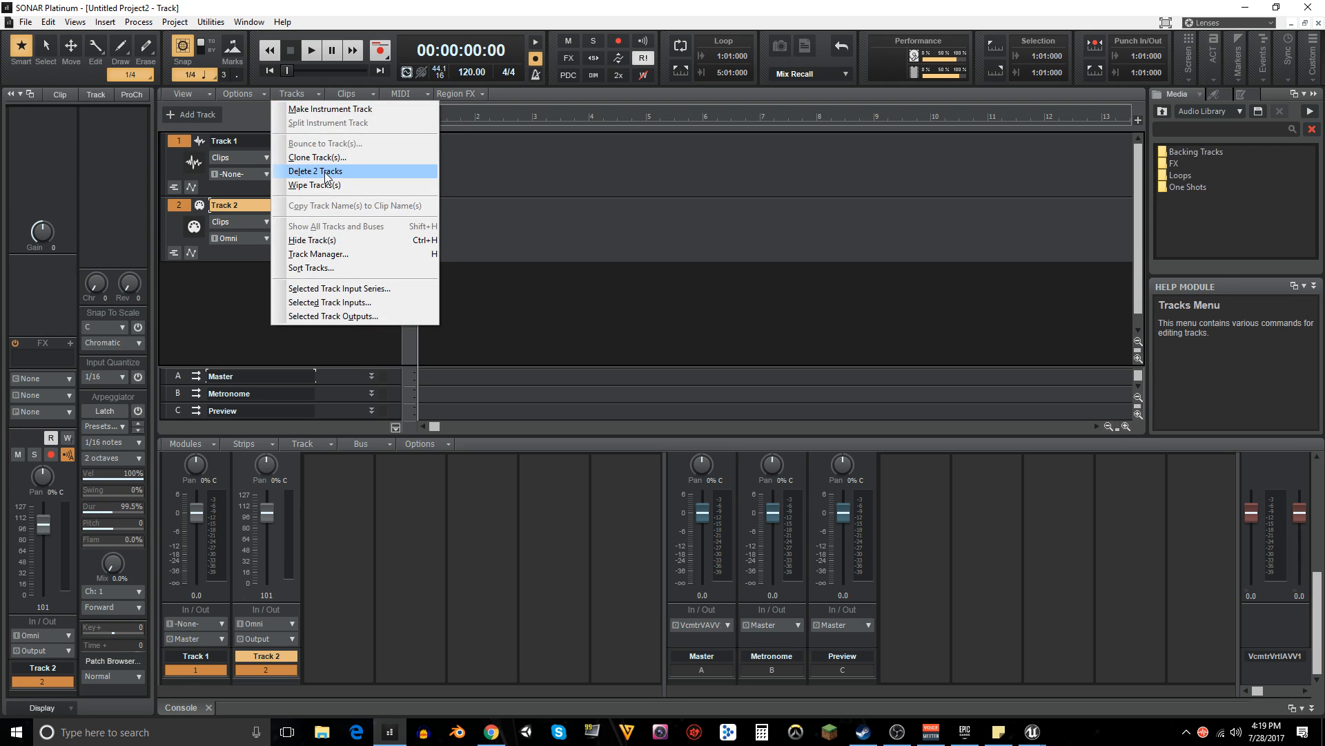
left_click(318, 171)
- Collapse the browser and the inspector, and hide the bus pane below the empty track list
left_click(1315, 95)
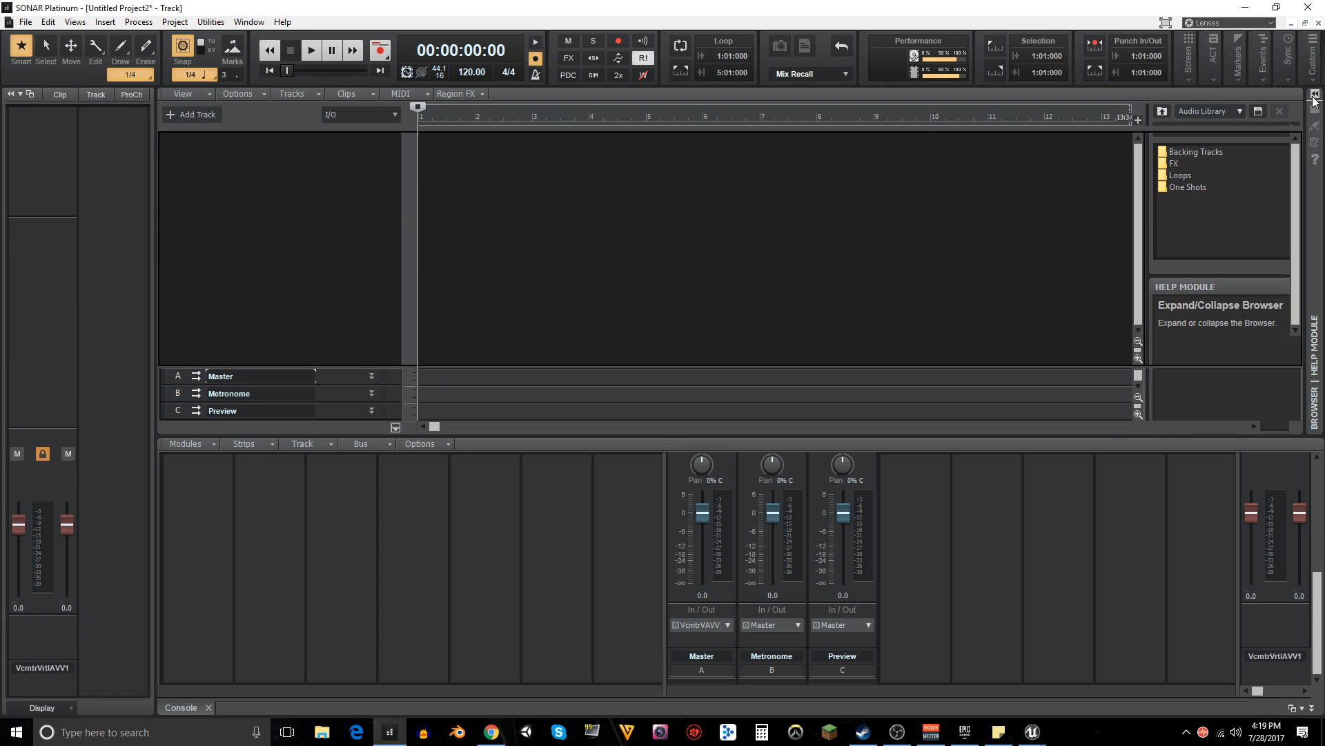
left_click(10, 94)
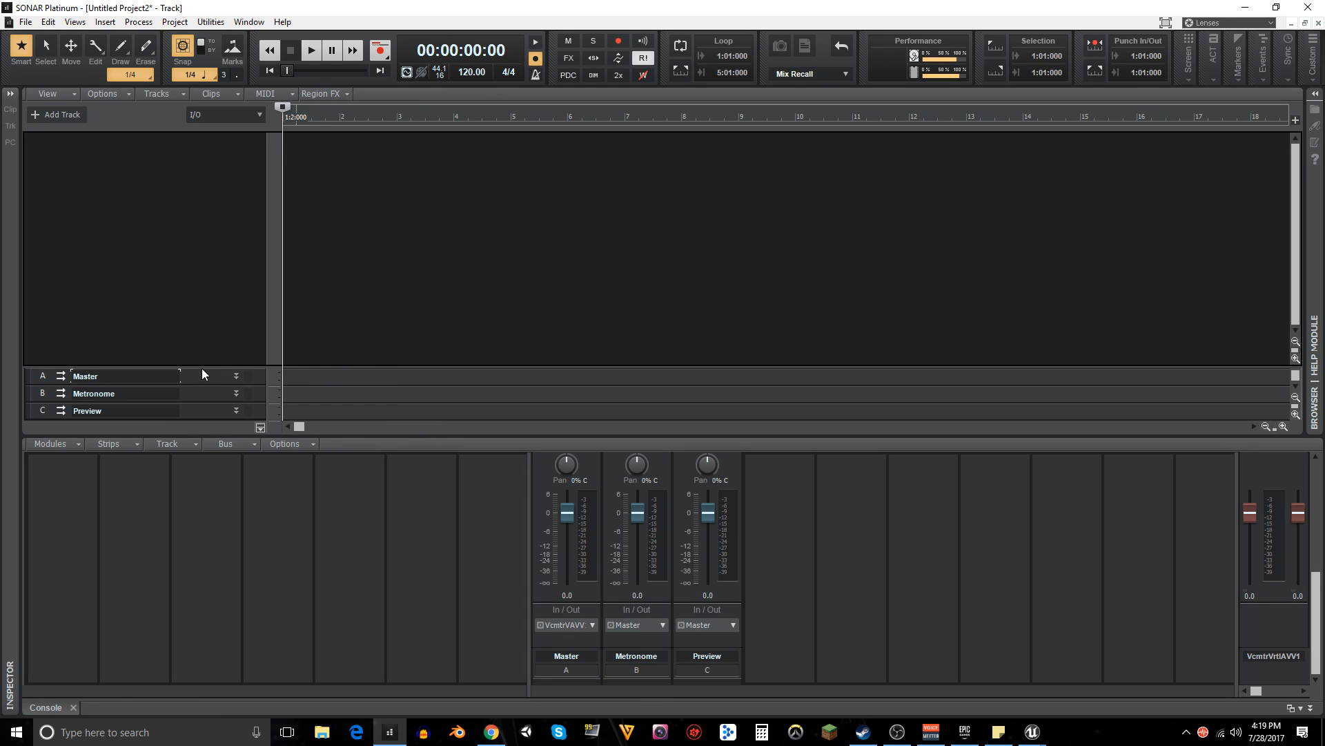
left_click(261, 427)
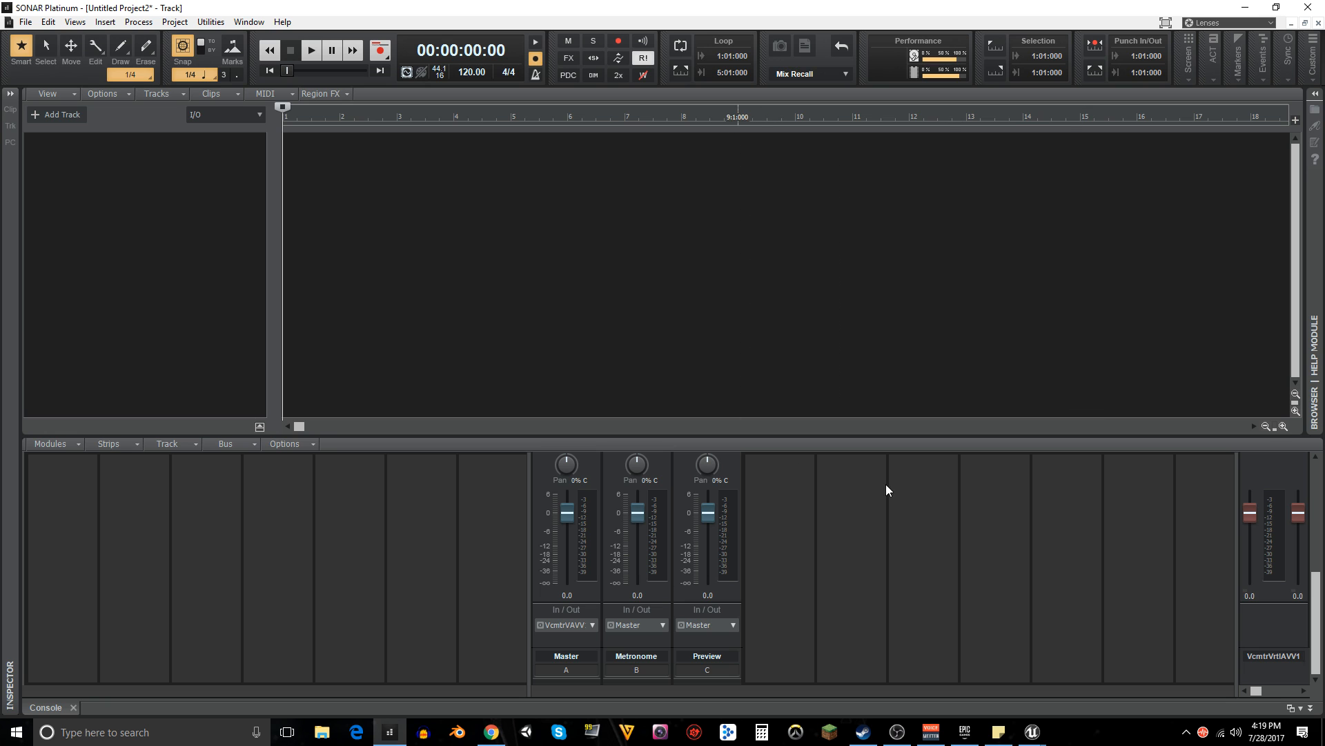
- Switch to the MyProject window in Unreal Editor and examine the walled arena and its outer boundary from above
mouse_move(1032, 732)
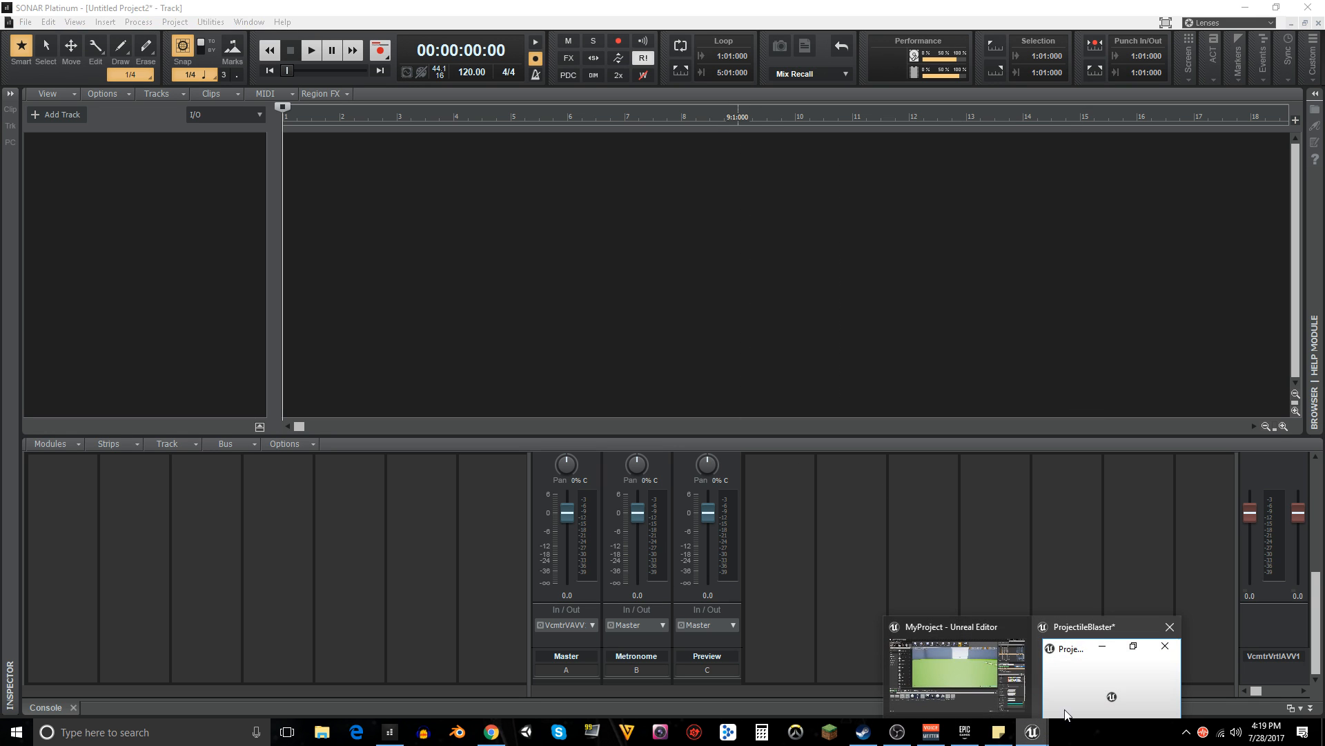
left_click(984, 666)
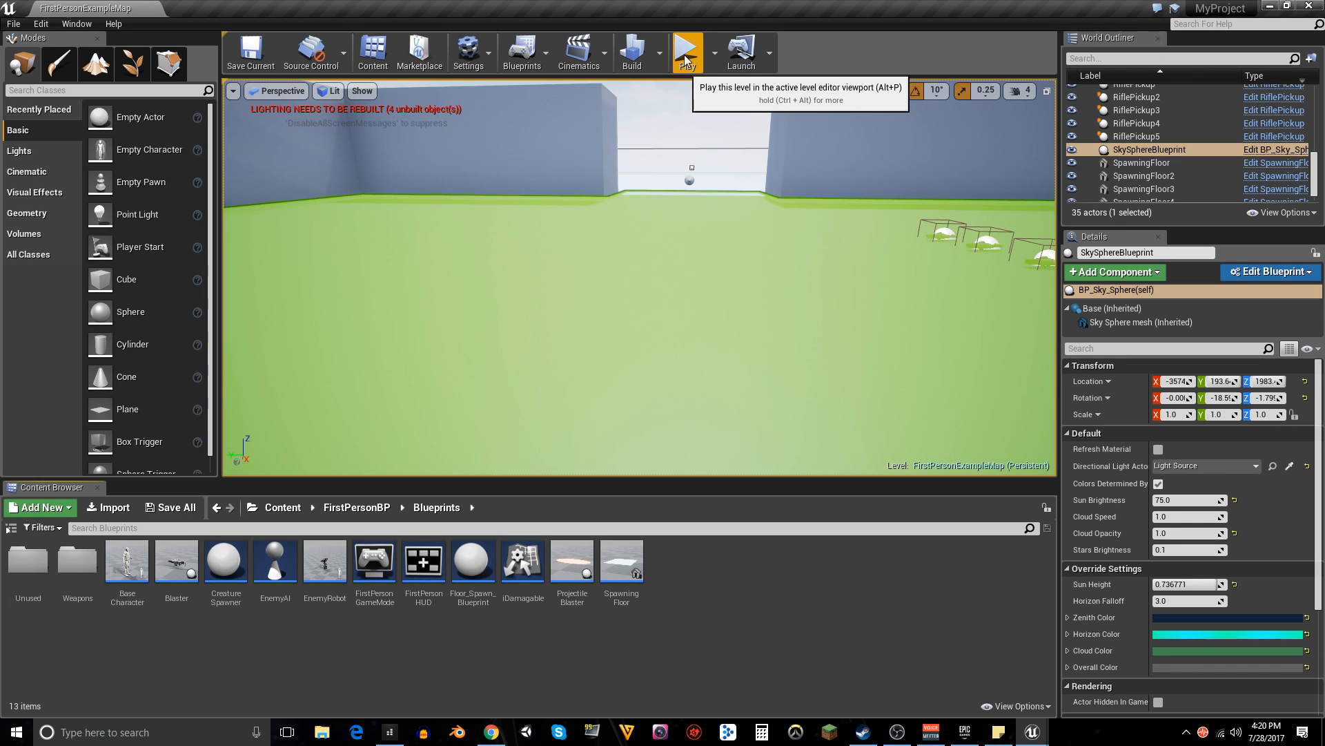
scroll(651, 305, "down", 4)
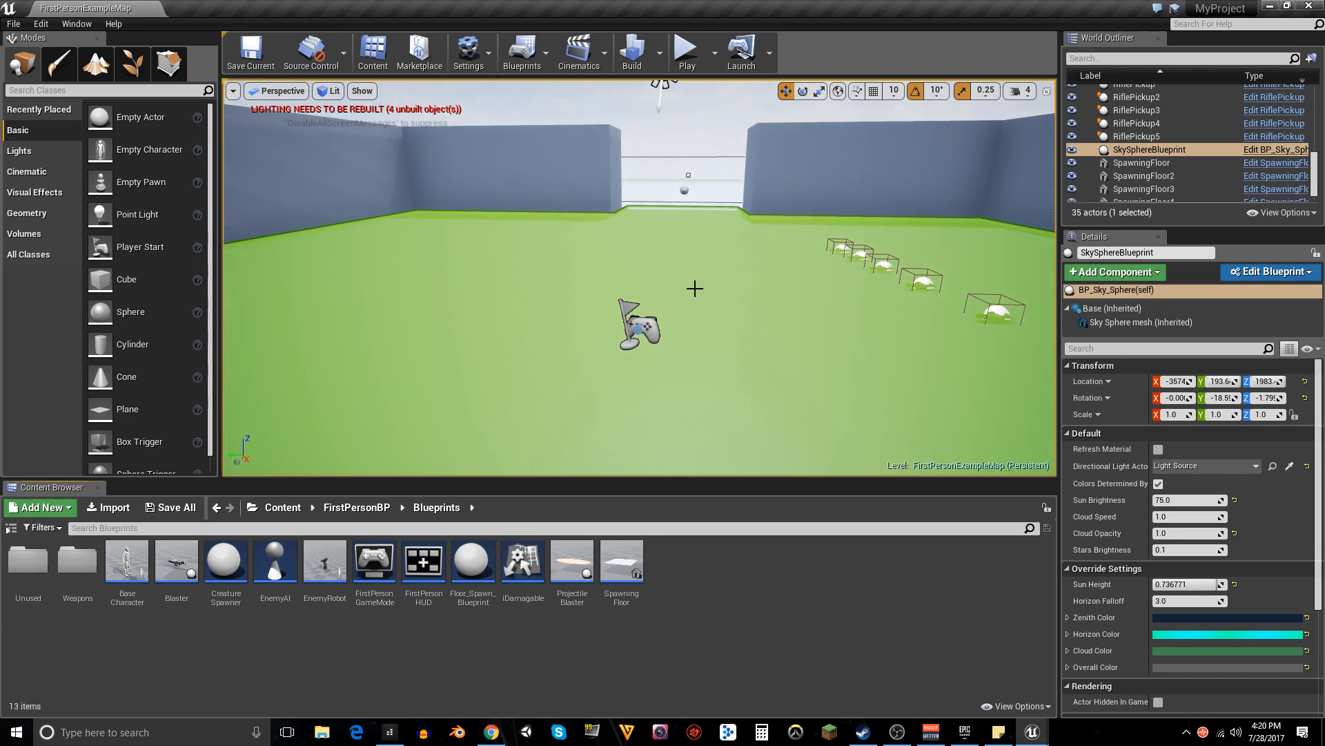
left_click_drag(695, 291, 695, 335)
scroll(695, 291, "down", 4)
scroll(695, 291, "down", 10)
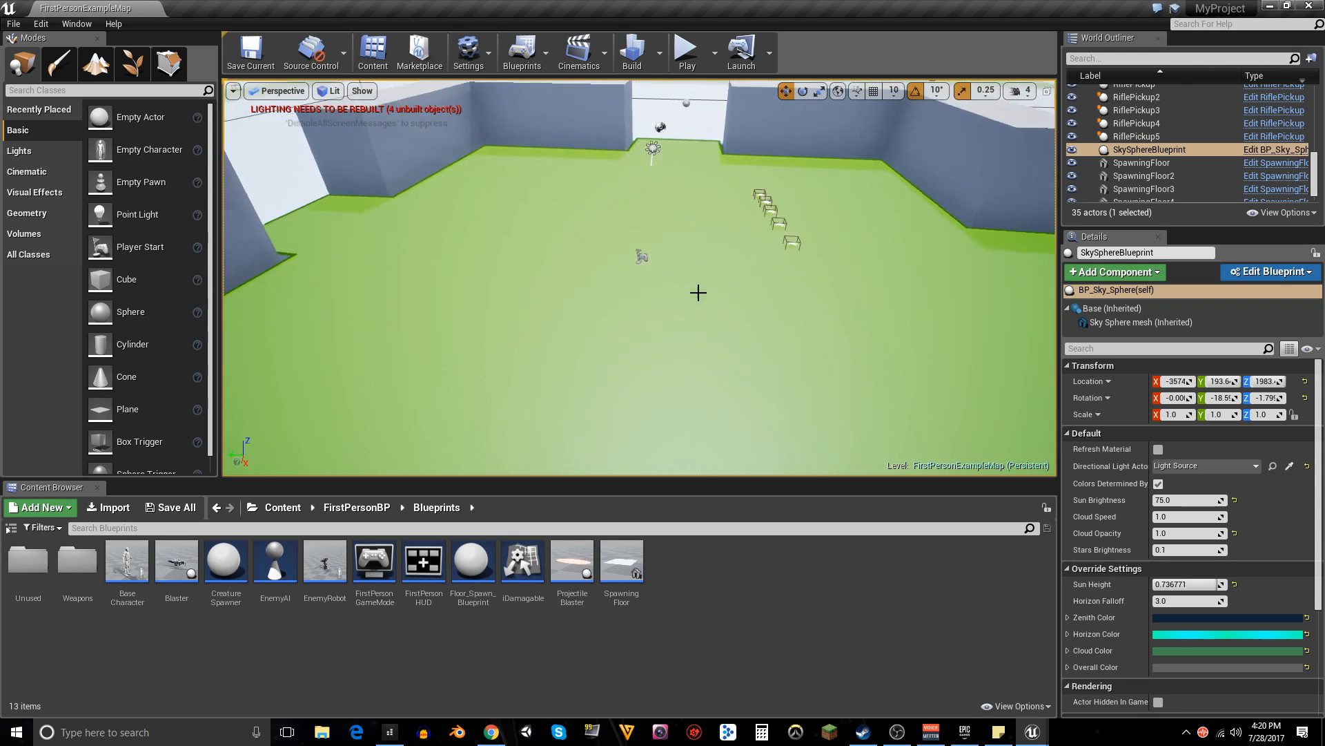
scroll(707, 295, "down", 6)
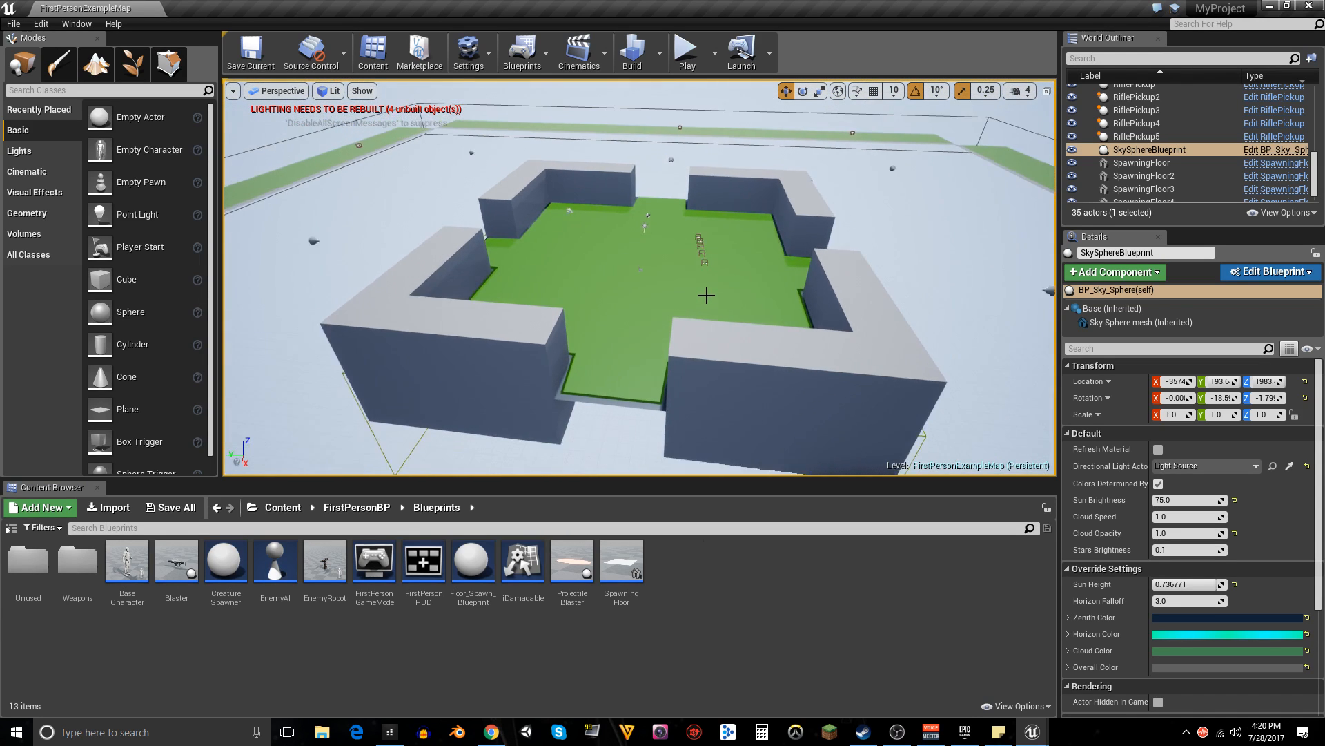
left_click_drag(707, 296, 621, 246)
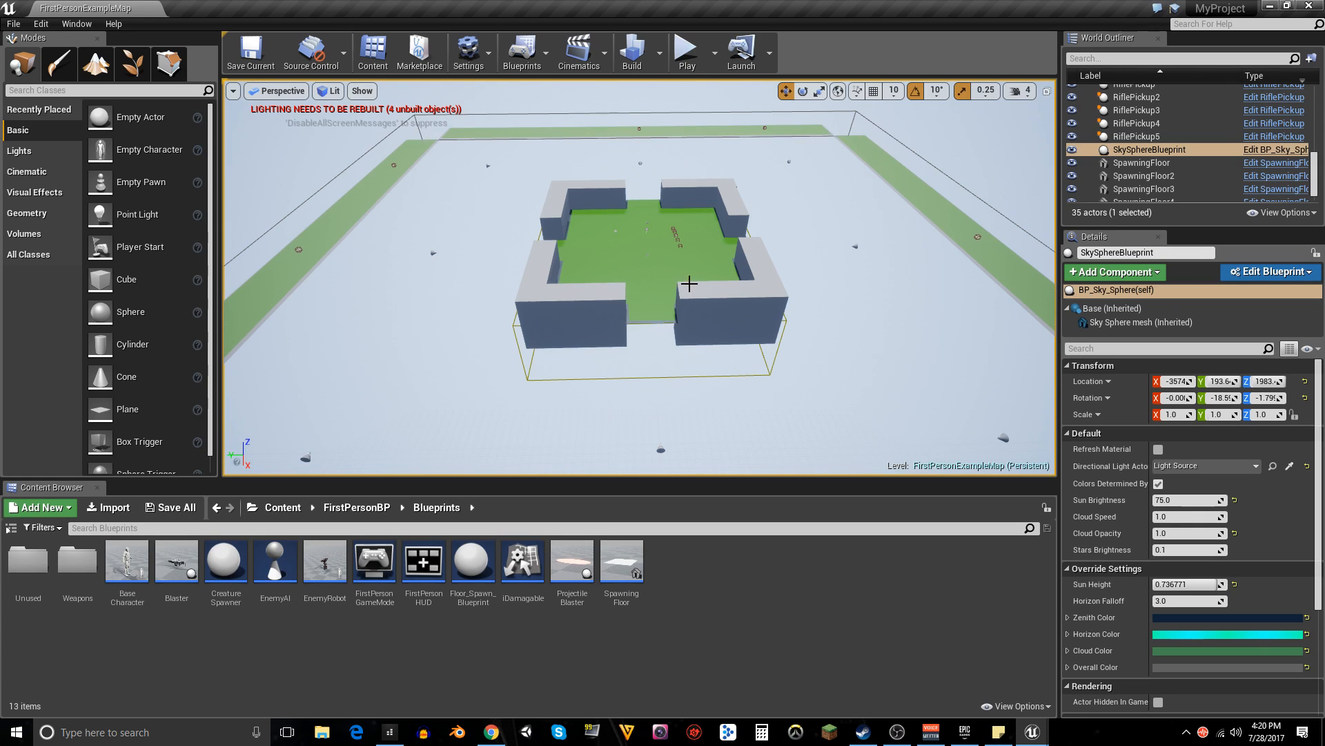
left_click_drag(736, 274, 730, 306)
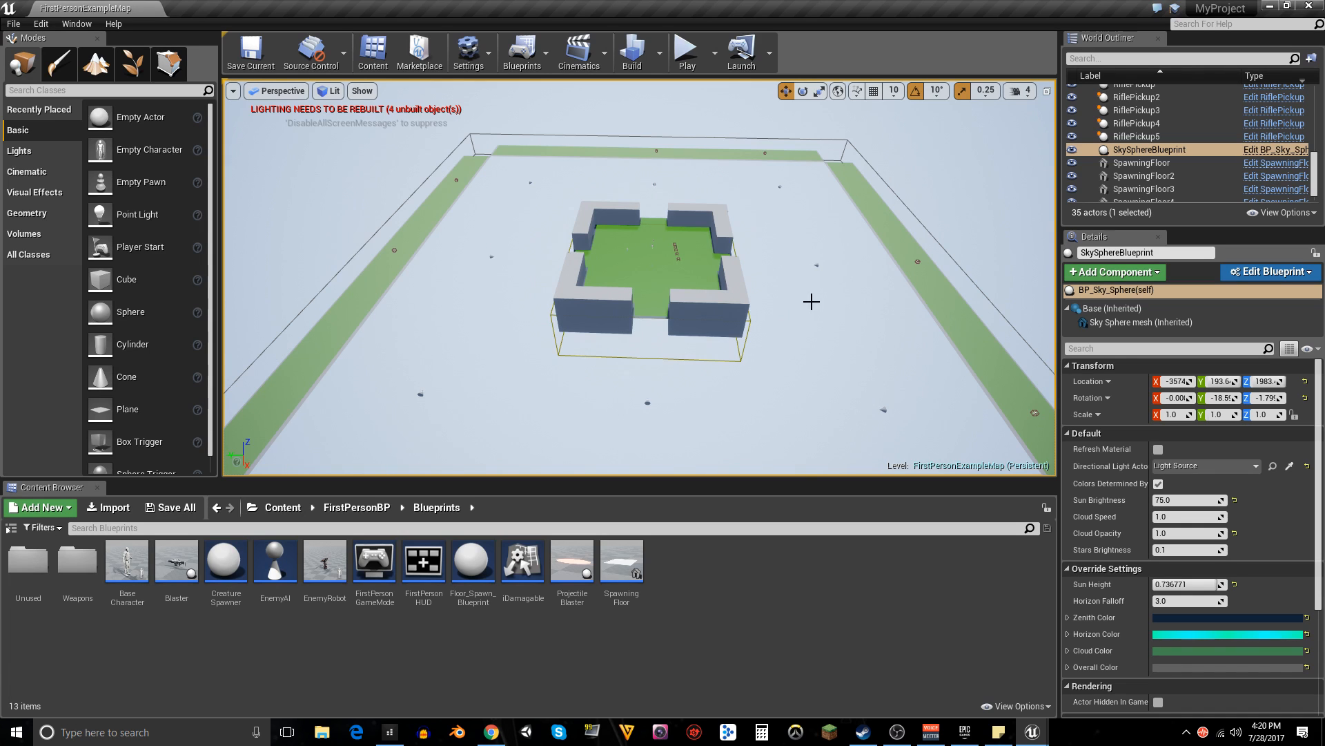
mouse_move(782, 327)
left_mouse_down()
mouse_move(796, 327)
mouse_move(783, 327)
left_mouse_up()
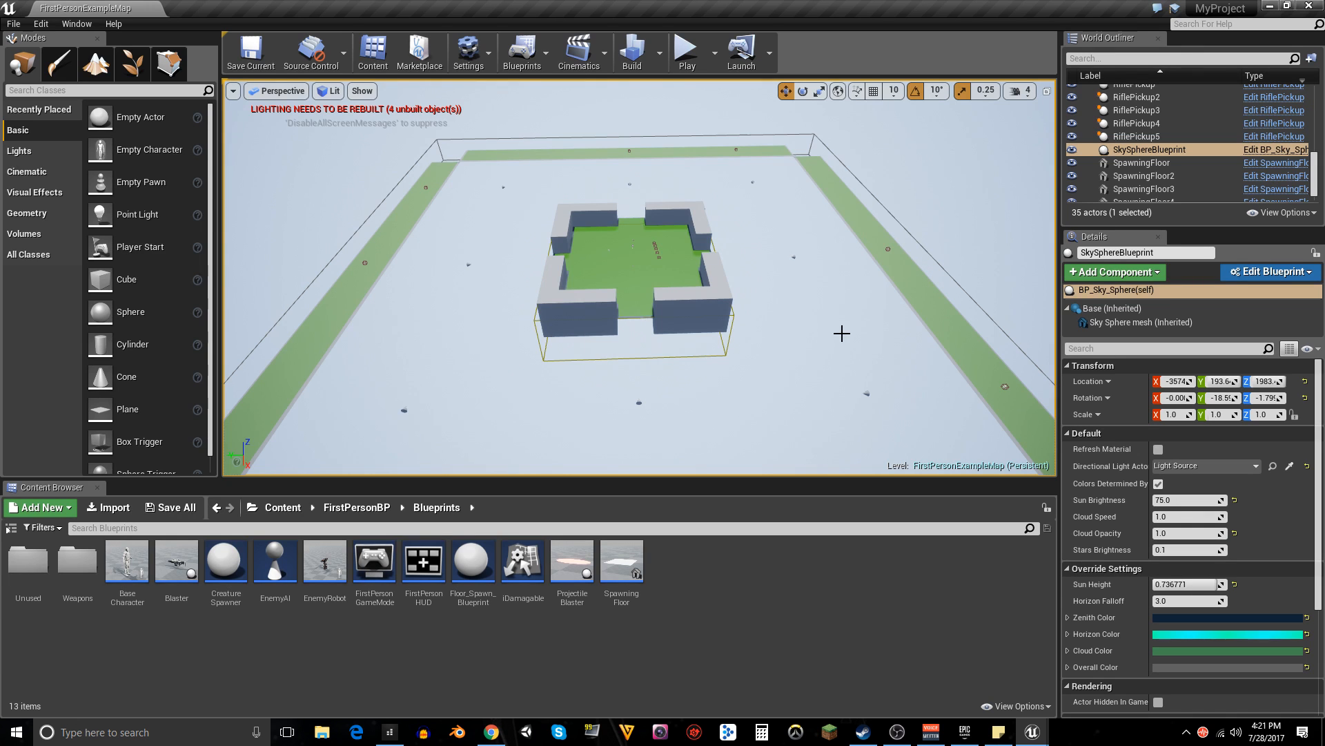
left_click_drag(639, 276, 647, 328)
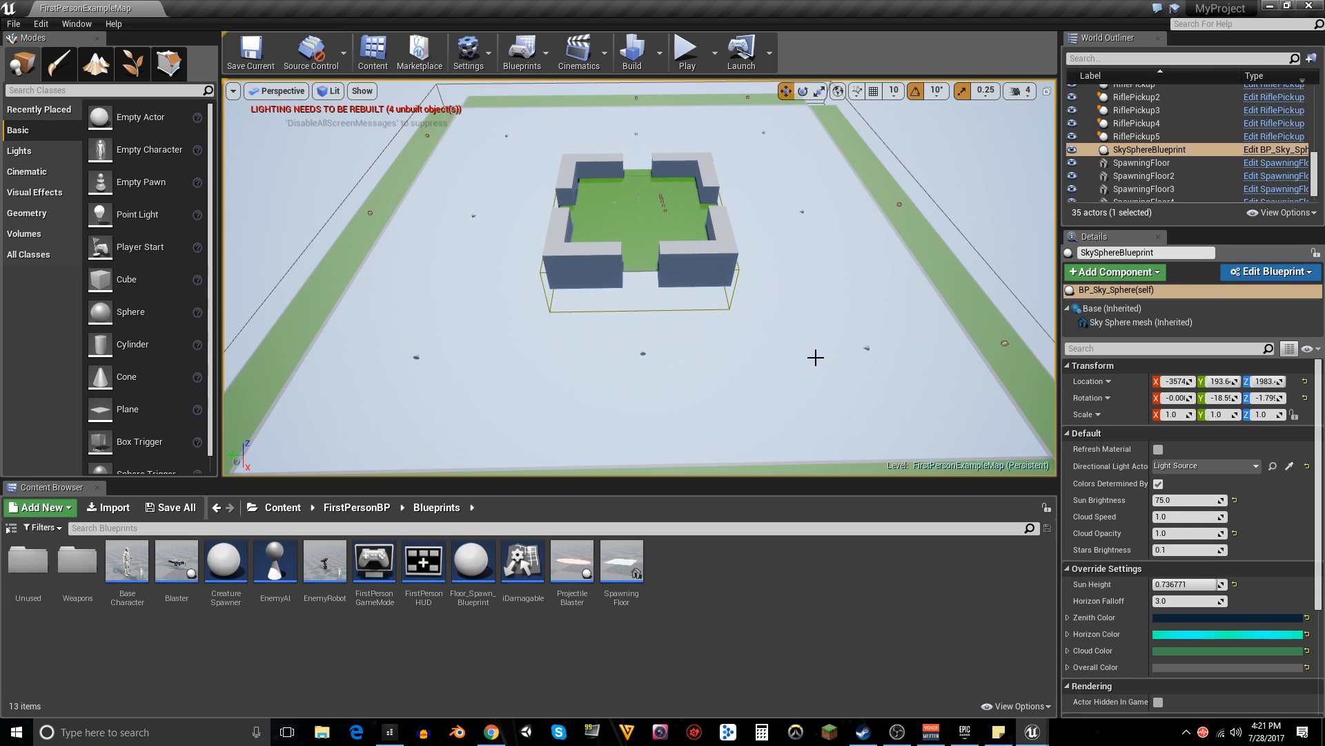
- Examine the open ground and spawner objects outside the arena walls from close up, and return to an overview
left_click_drag(847, 325, 685, 286)
key("w")
key("w")
key("w")
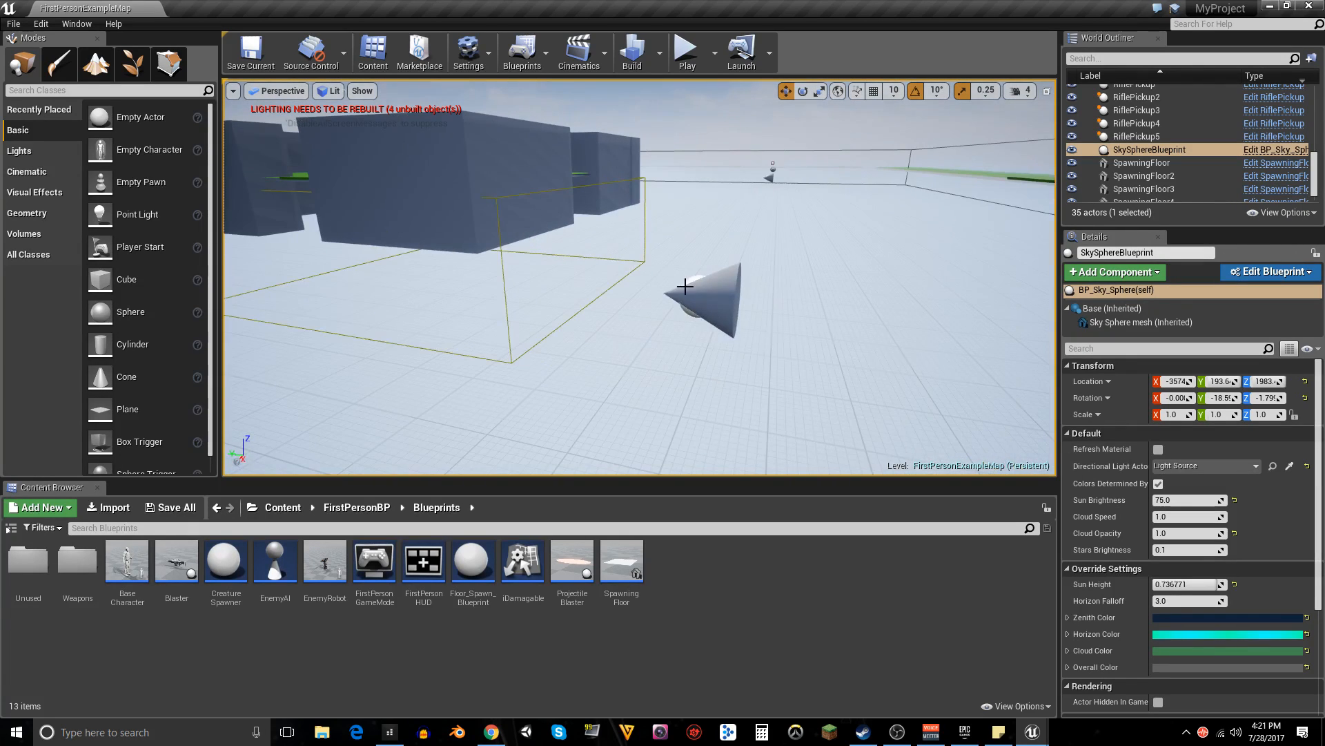
left_click_drag(734, 355, 801, 310)
key("w")
key("w")
key("s")
key("d")
mouse_move(689, 219)
left_mouse_down()
mouse_move(711, 217)
mouse_move(648, 221)
mouse_move(697, 186)
mouse_move(689, 219)
left_mouse_up()
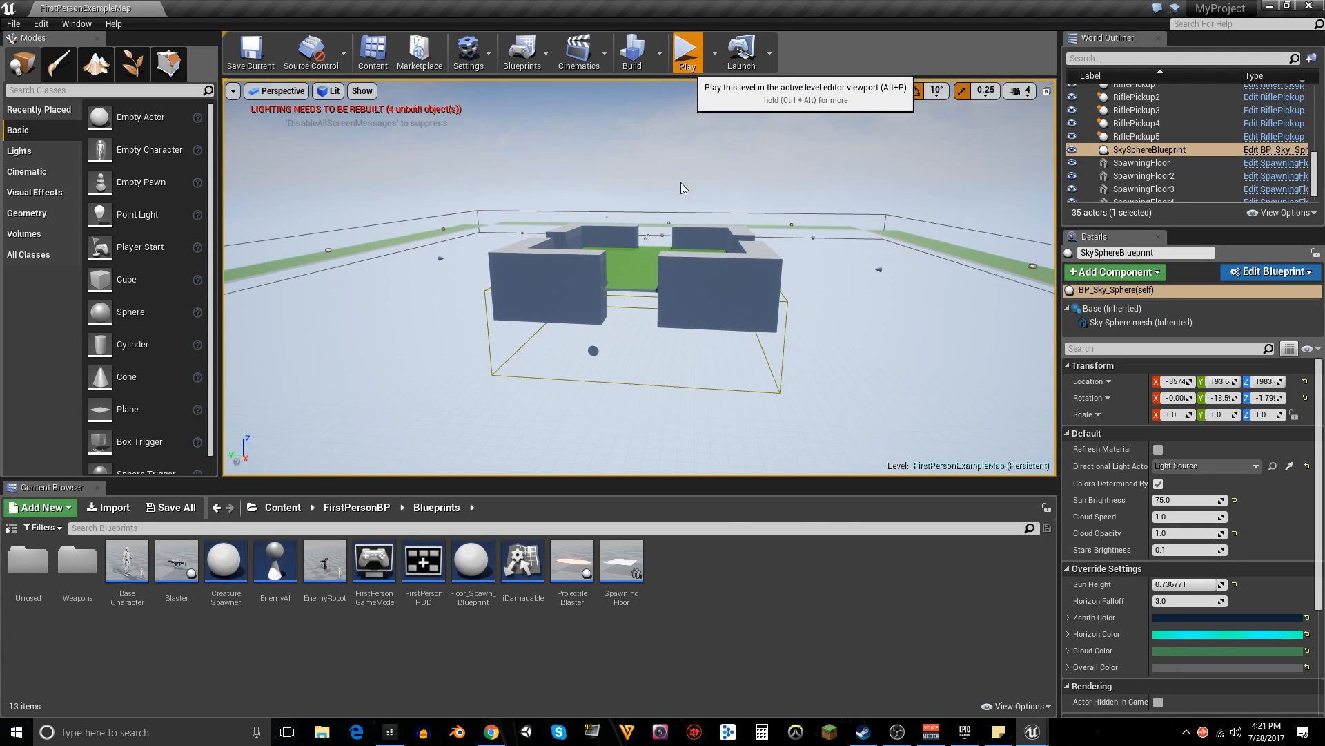
- Play the level in the viewport and walk out of the walled arena towards the enemy robots
key("alt+p")
key("w")
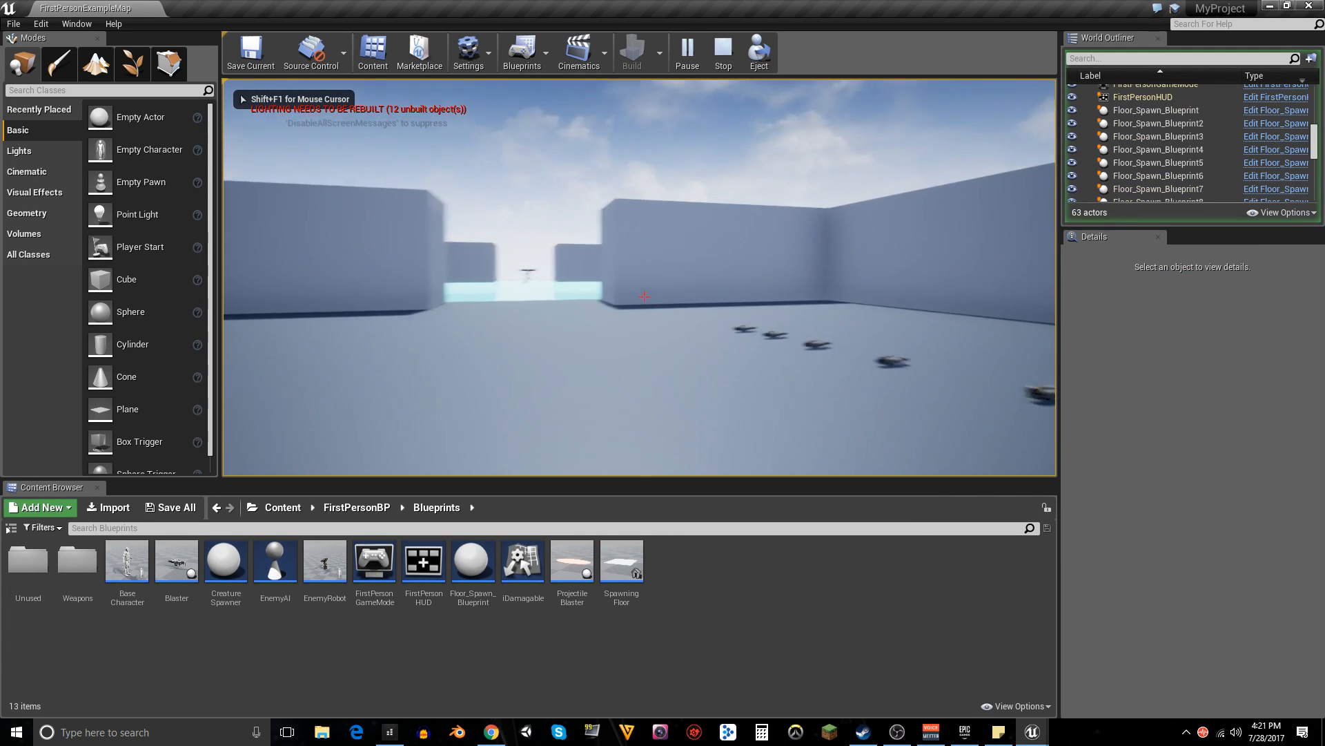
key("w")
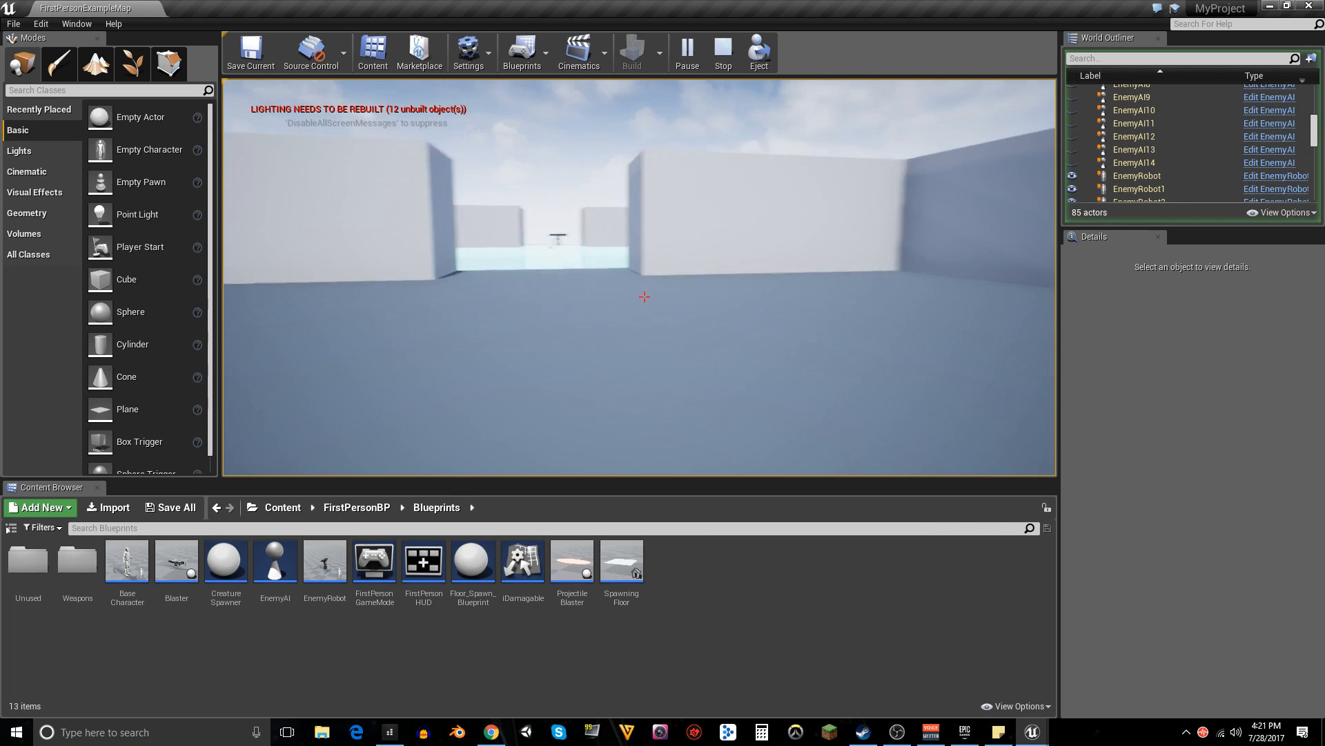
key("w")
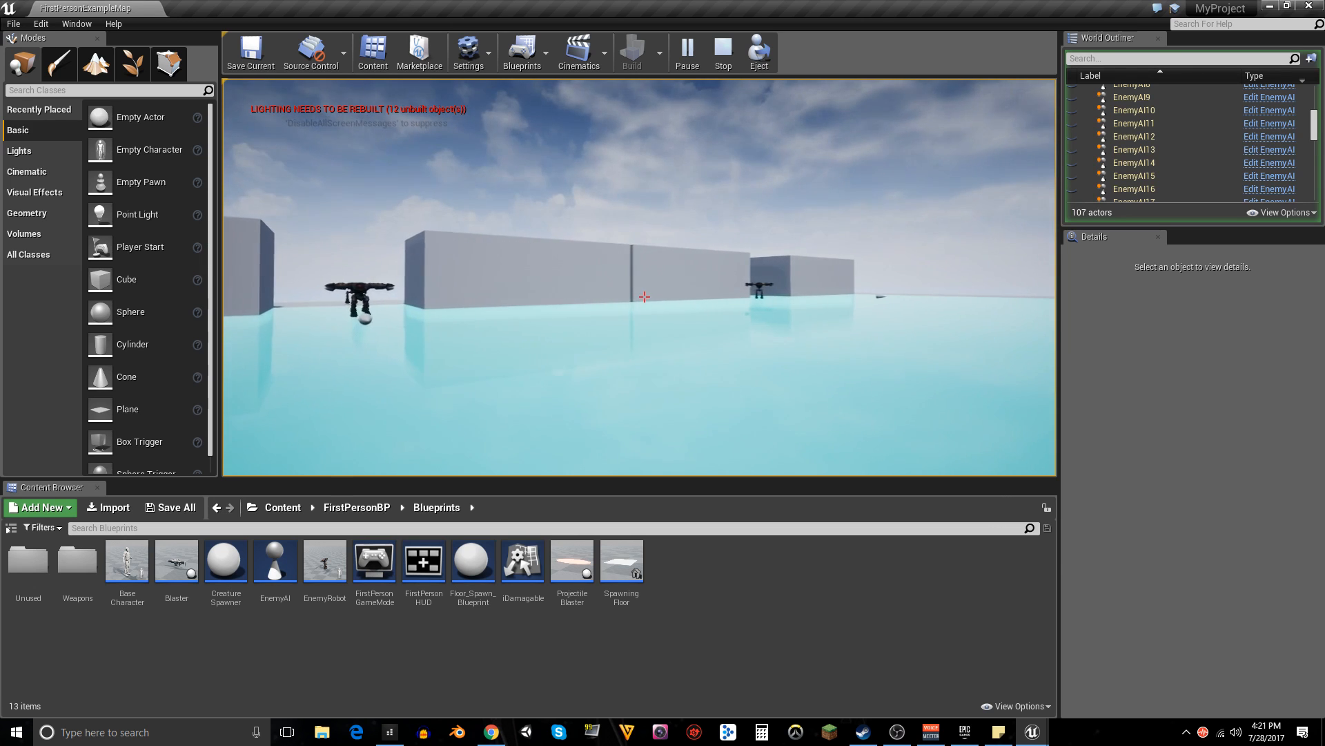
key("w")
key("a")
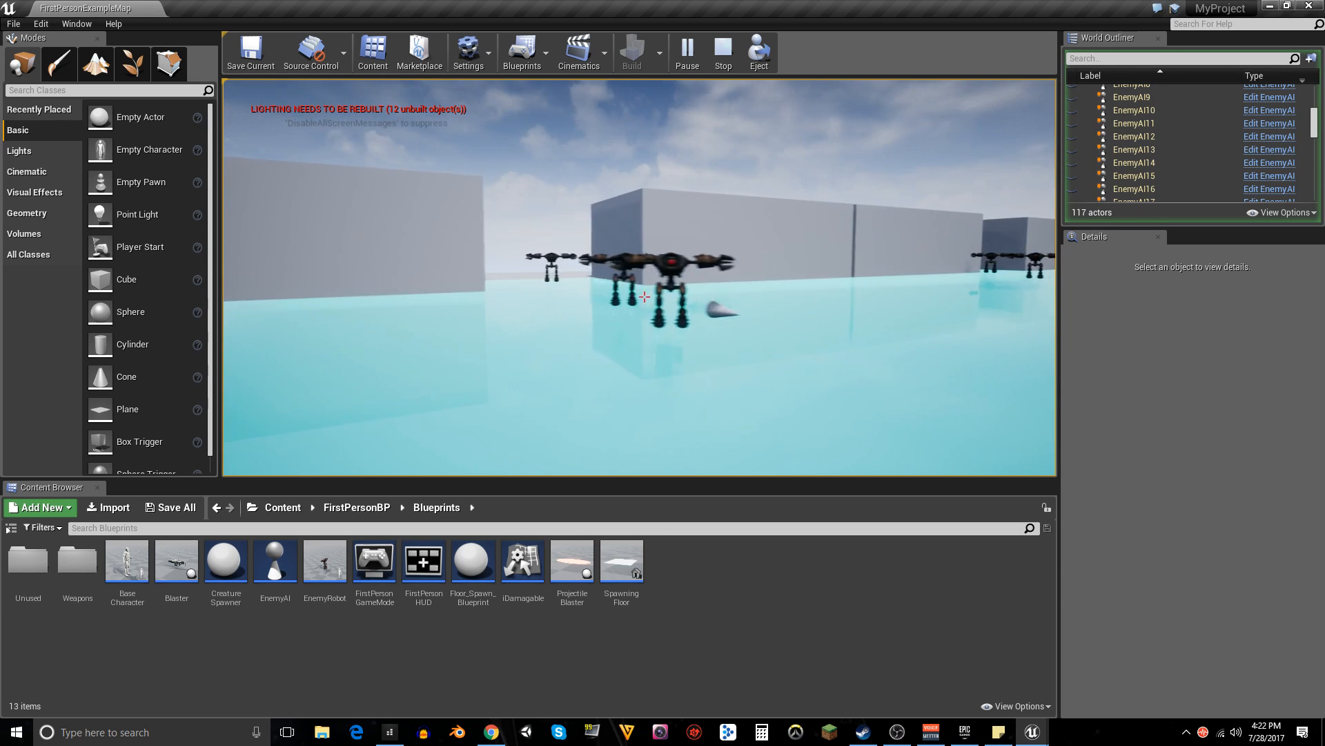
key("w")
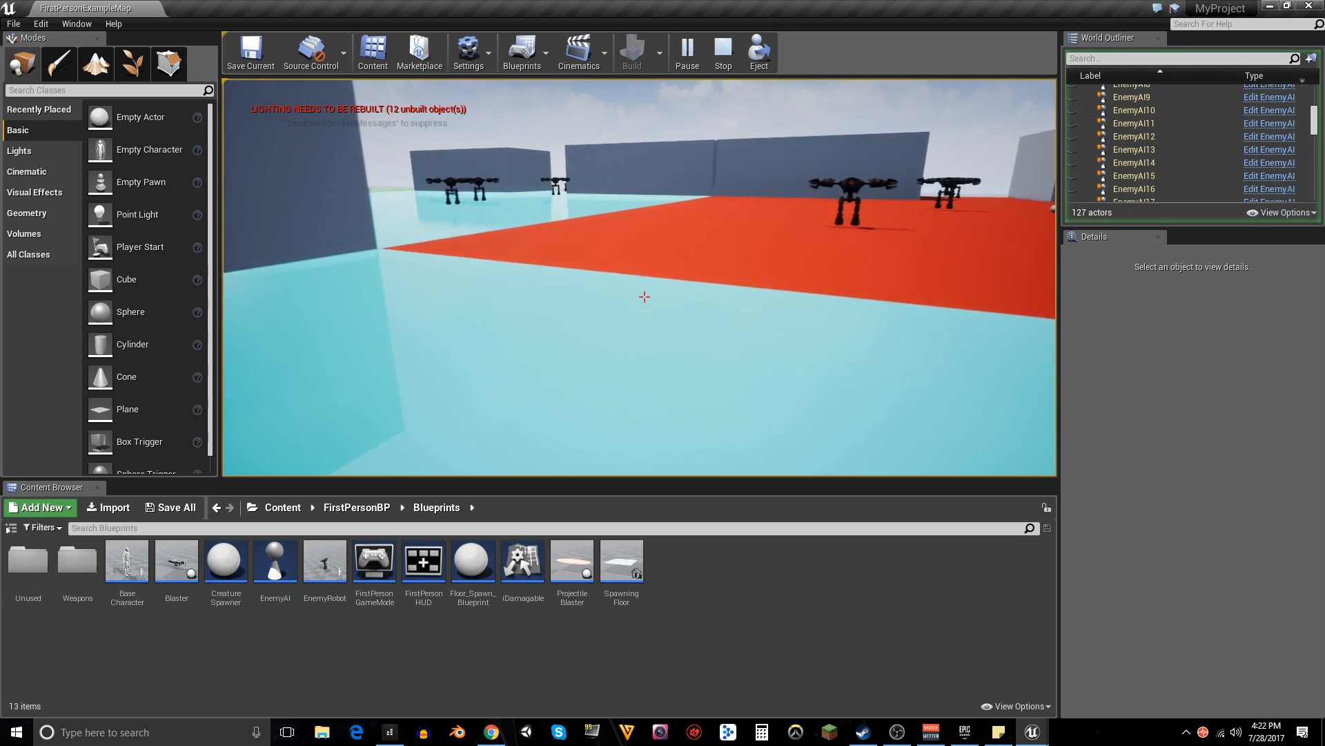
key("a")
- Shoot at the enemy robots on the red floor while advancing, and stop the play session
left_click(644, 297)
left_click(644, 297)
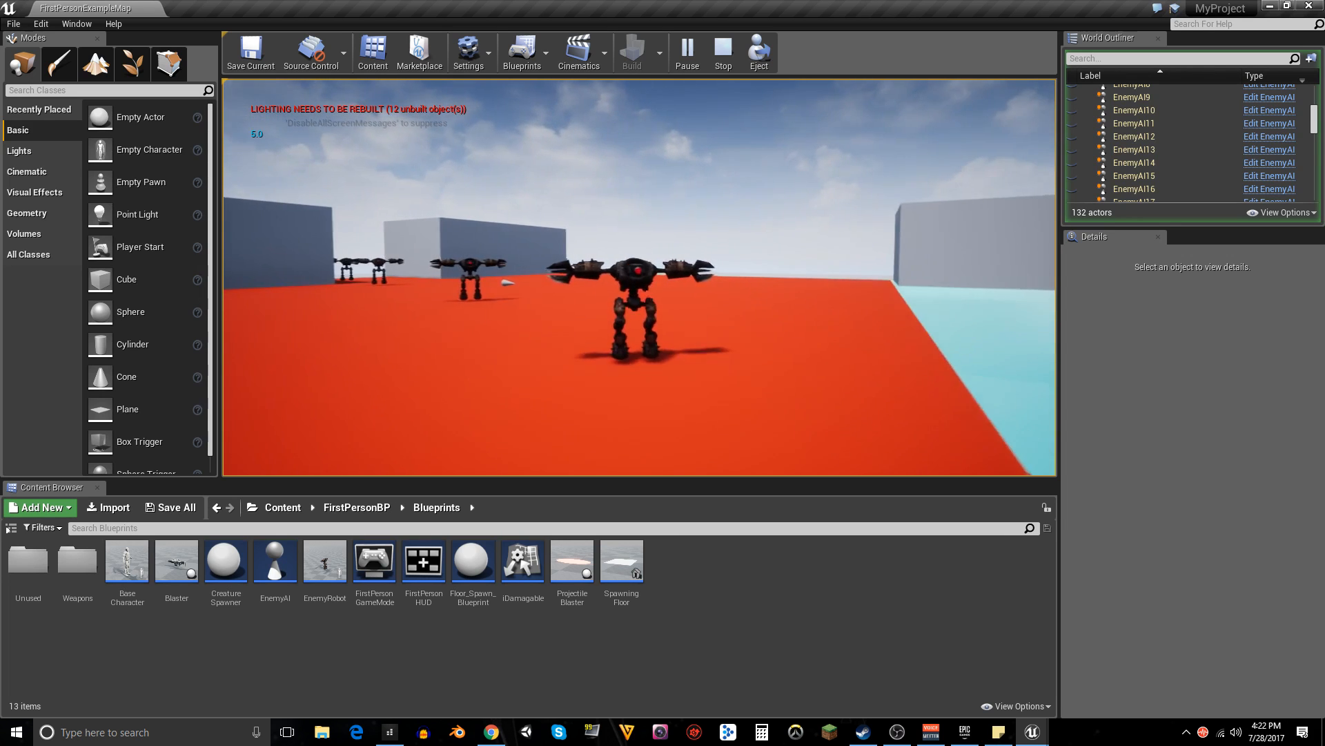
left_click(644, 297)
key("w")
left_click(644, 297)
left_click(644, 297)
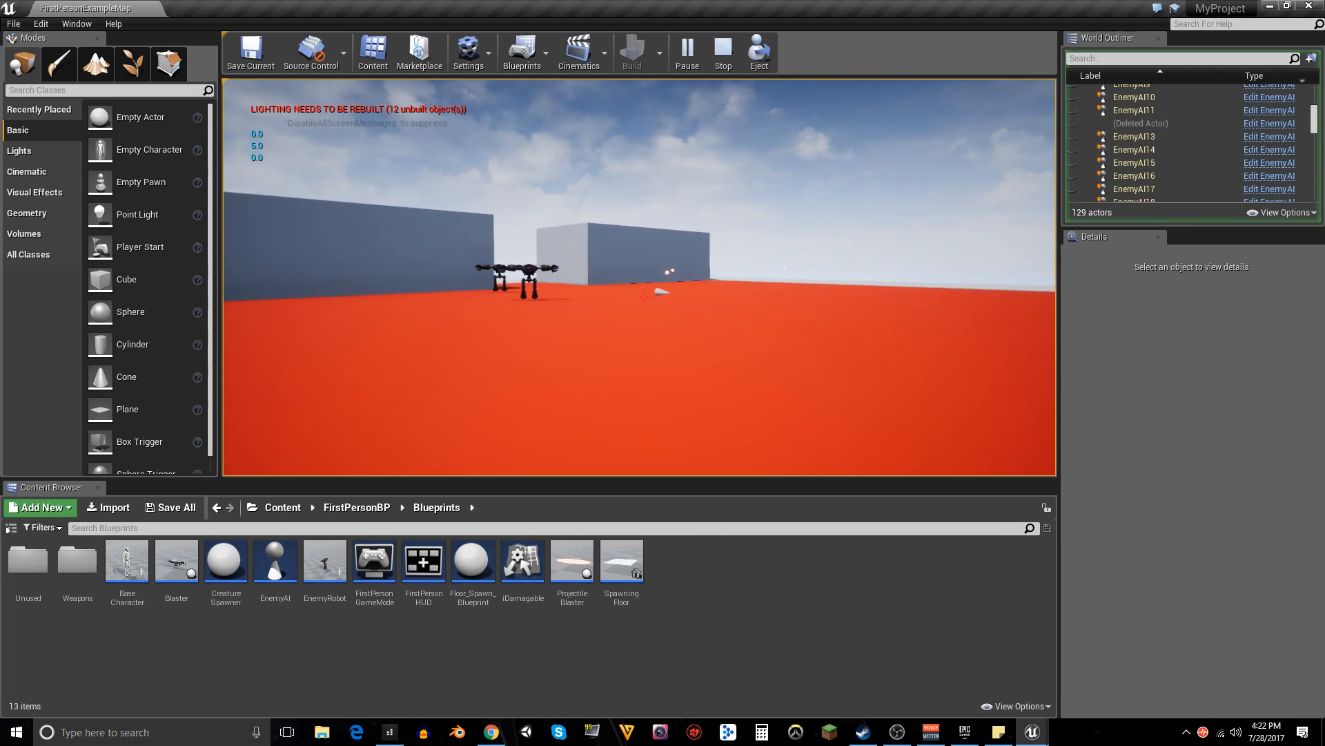
key("w")
left_click(644, 297)
left_click(644, 297)
key("w")
left_click(644, 297)
left_click(644, 297)
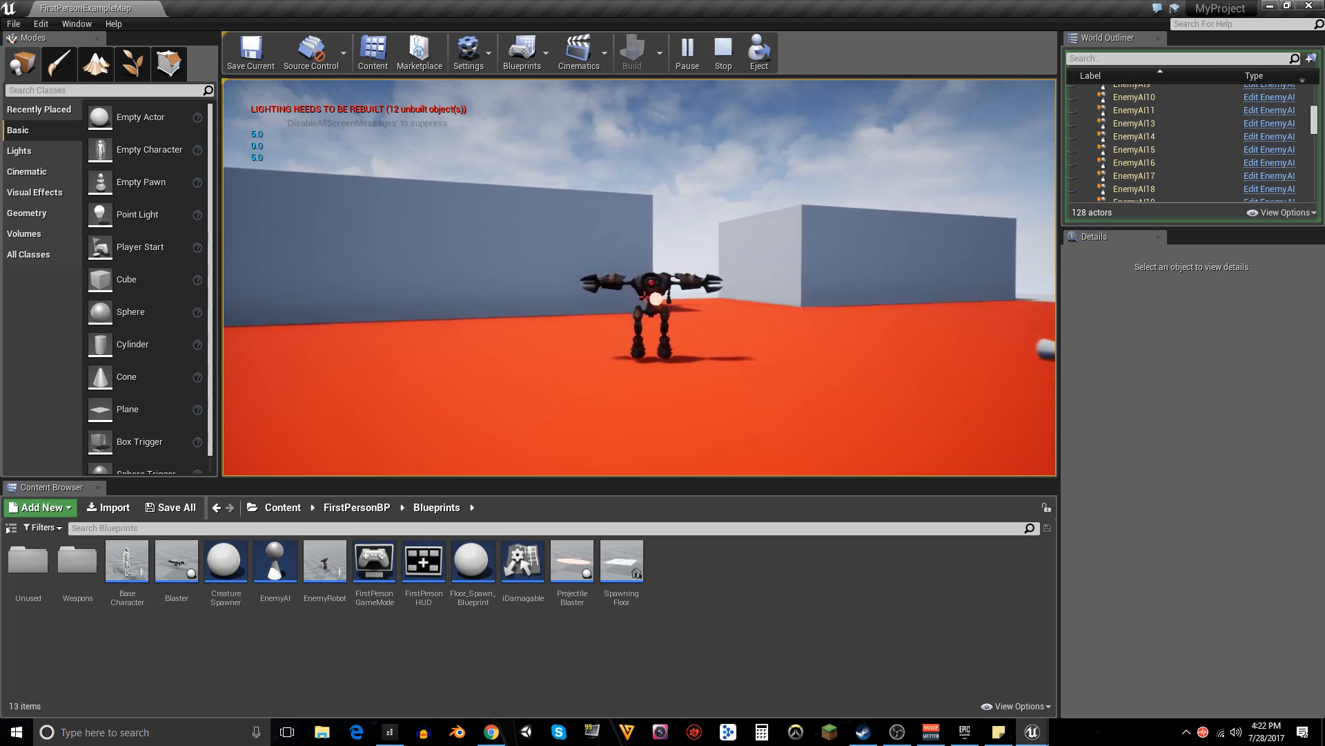
key("w")
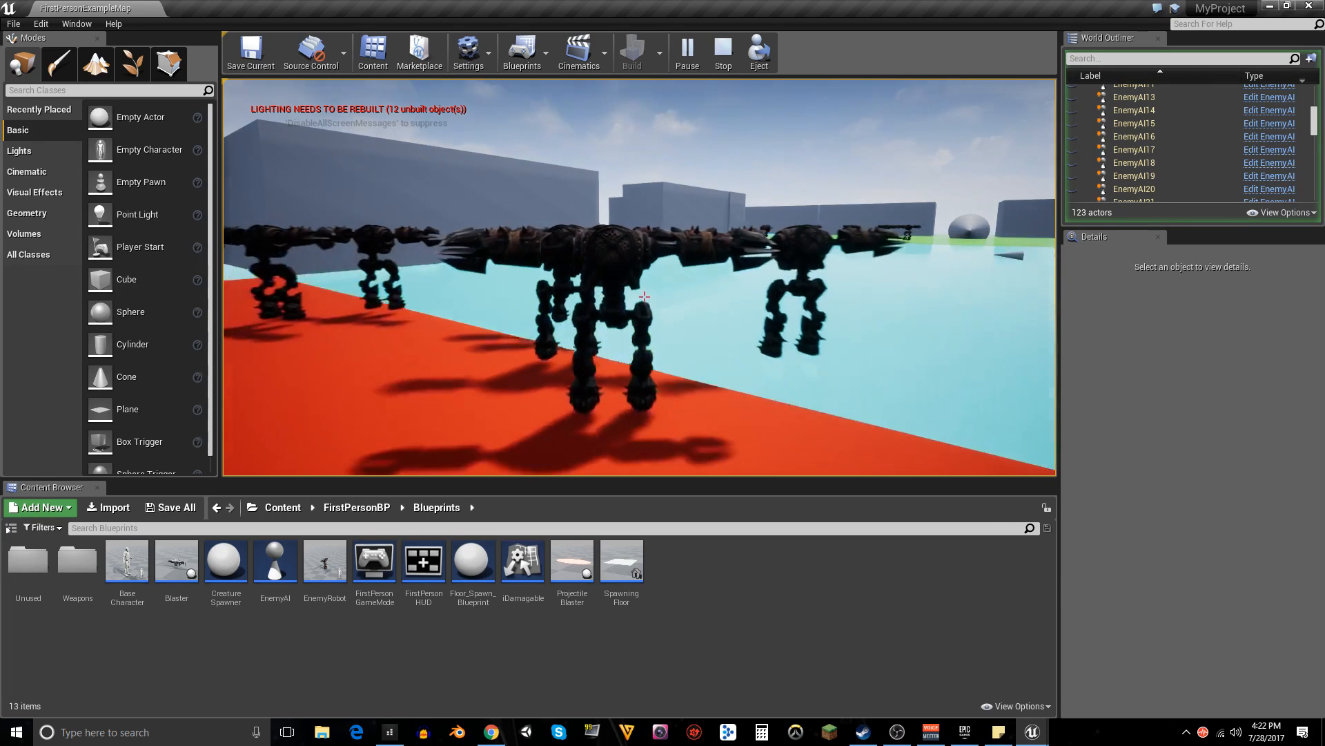
key("Escape")
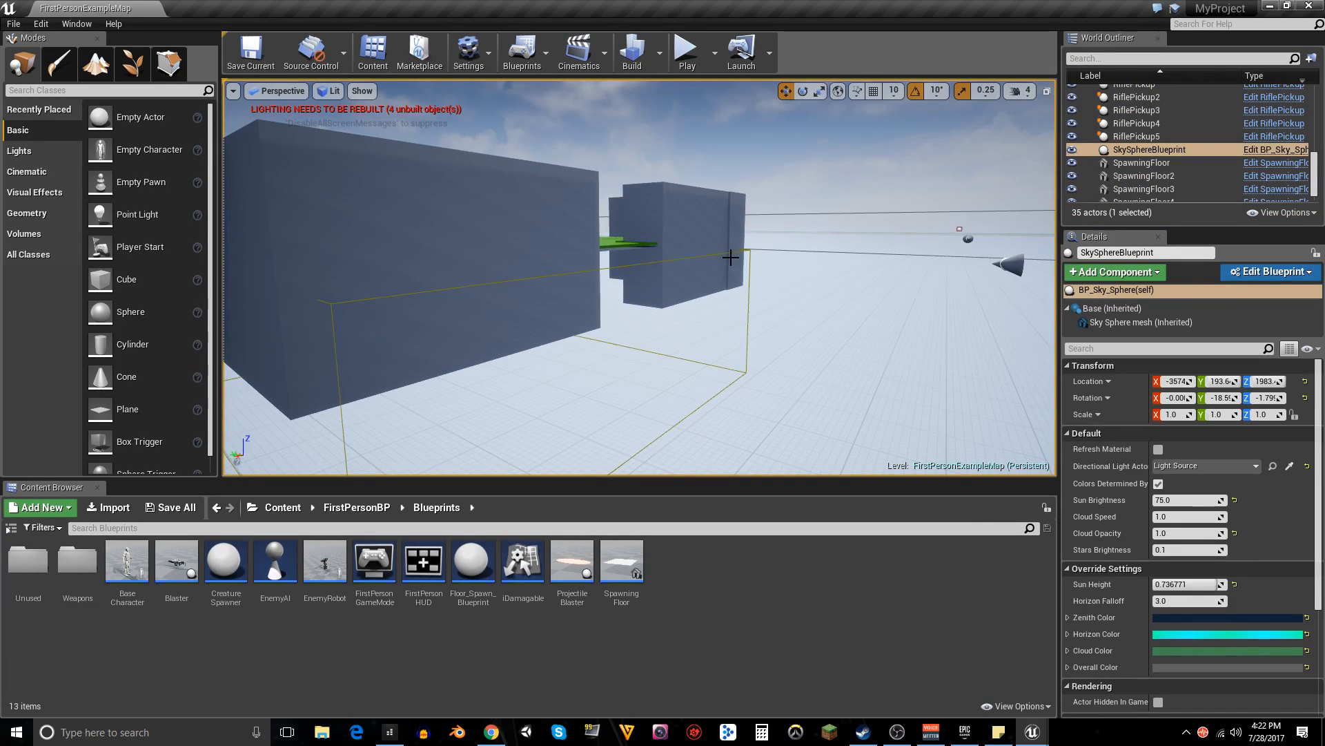
- Look over the arena's walls, floor and outer boundary, and start playing the level in the viewport again
key("w")
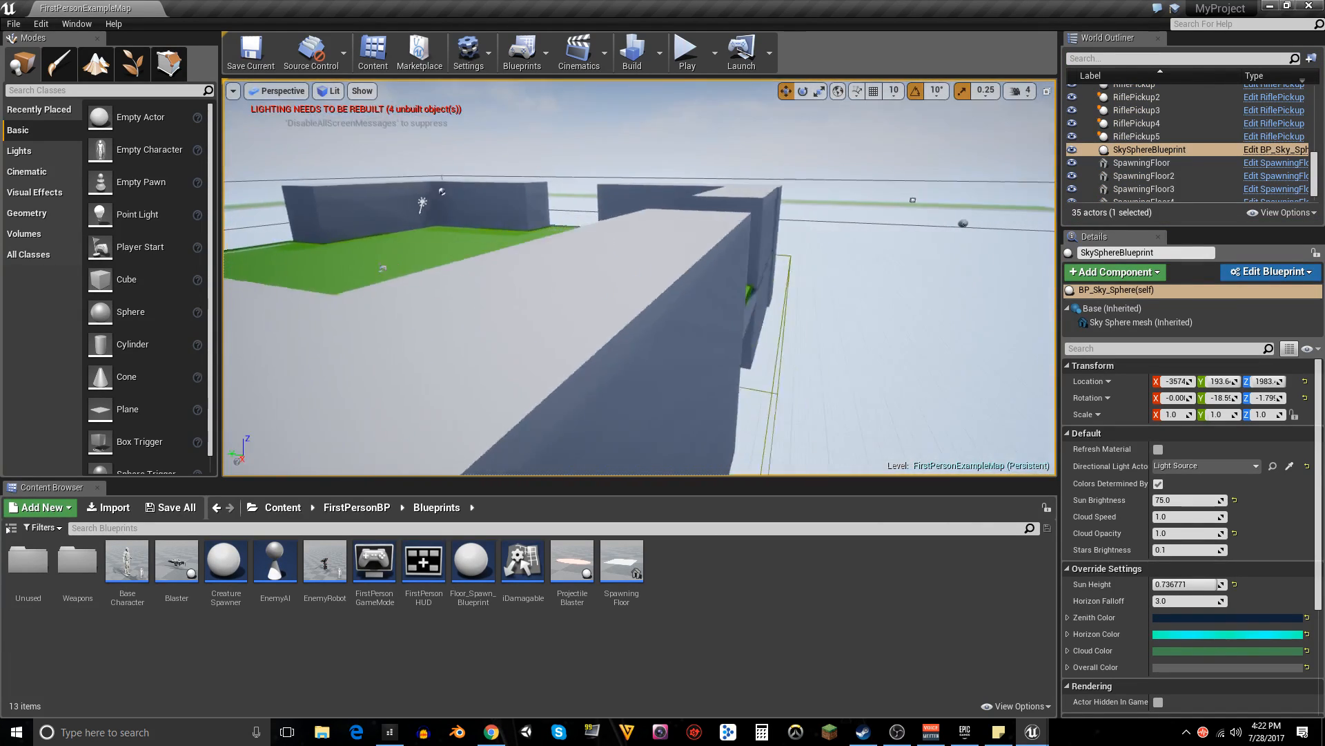
key("s")
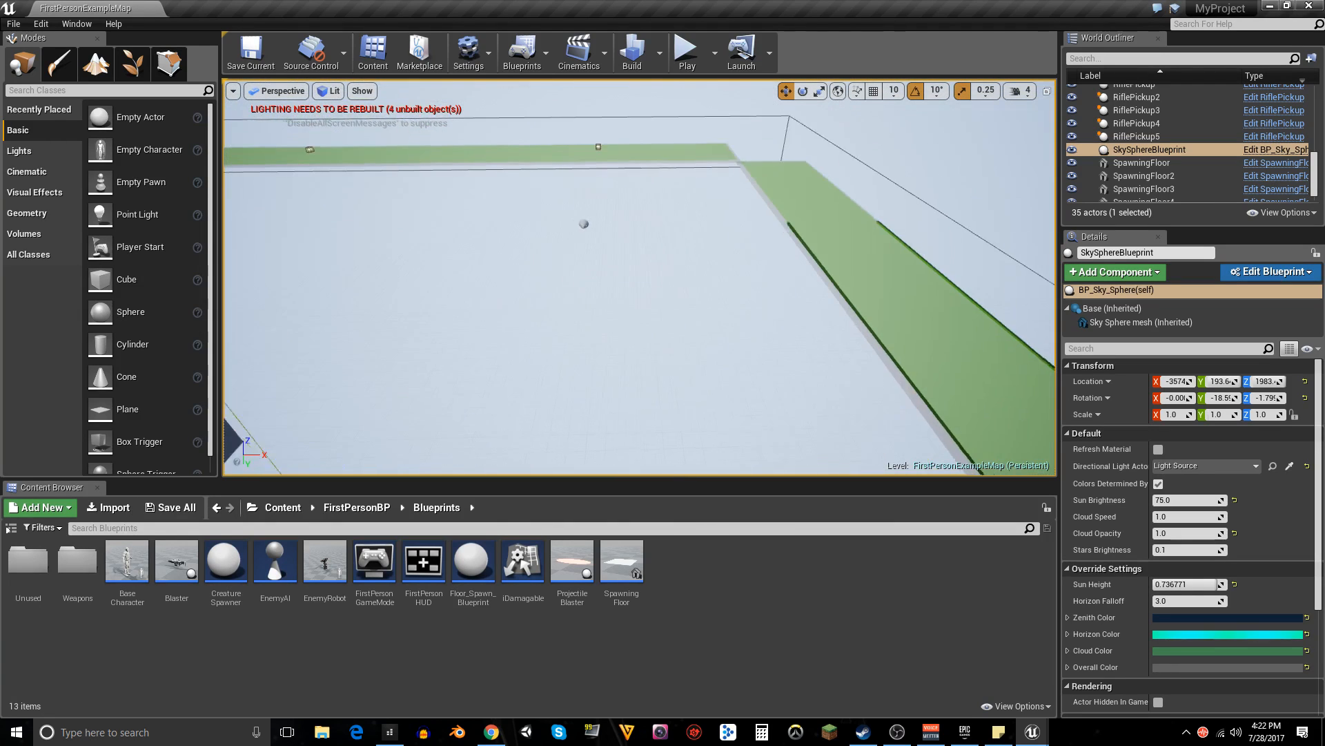
key("w")
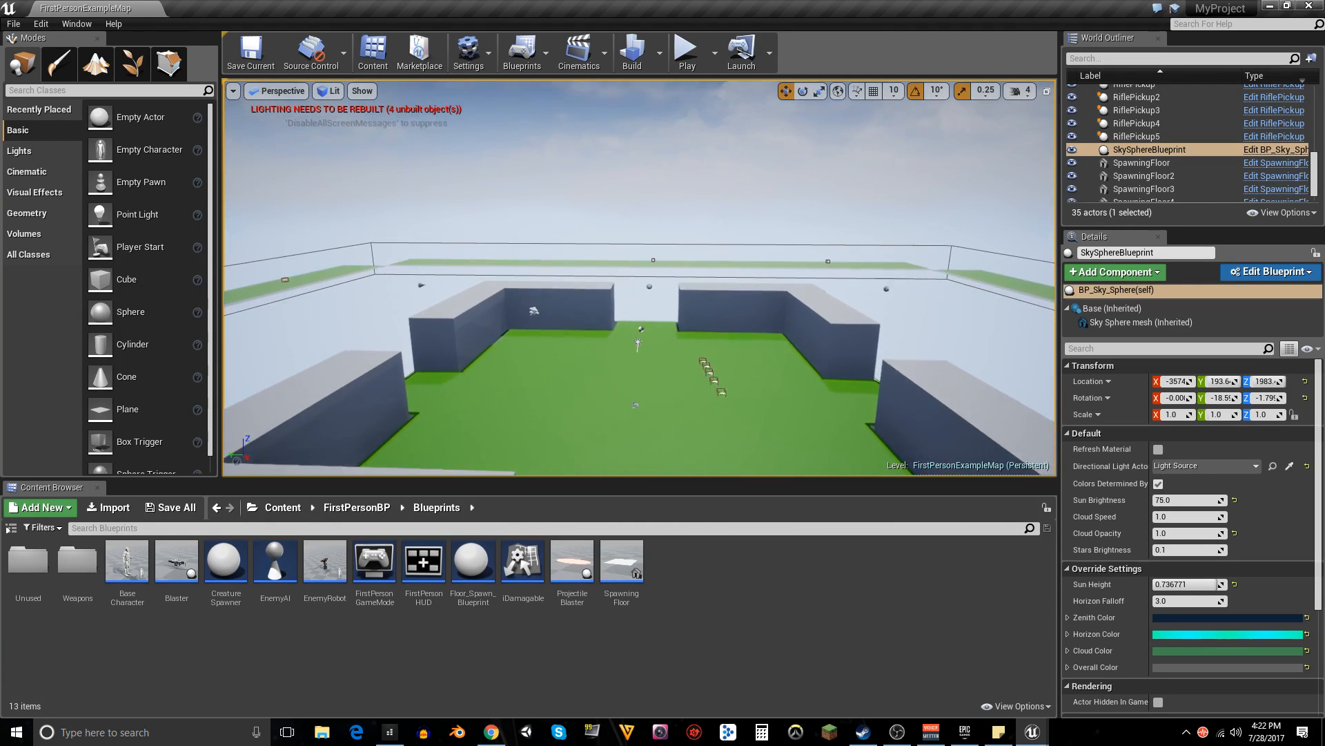
key("w")
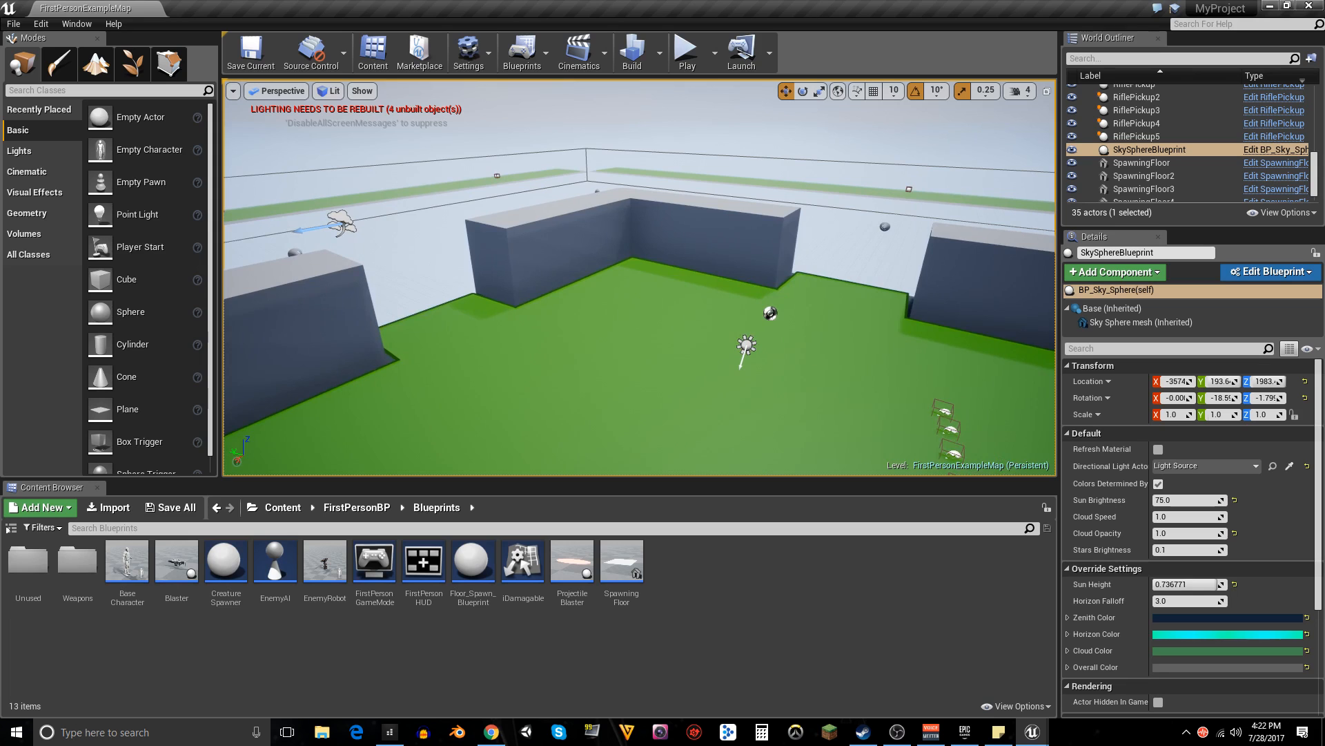
key("w")
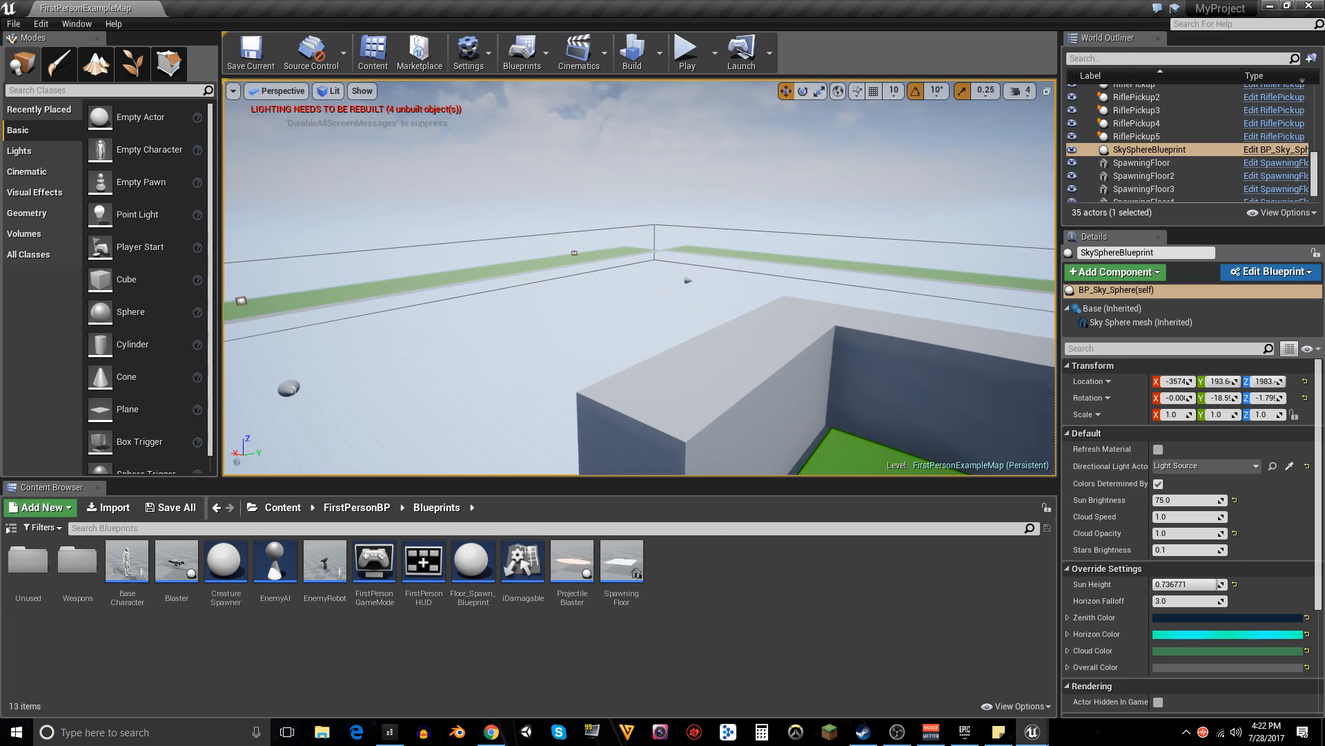
key("d")
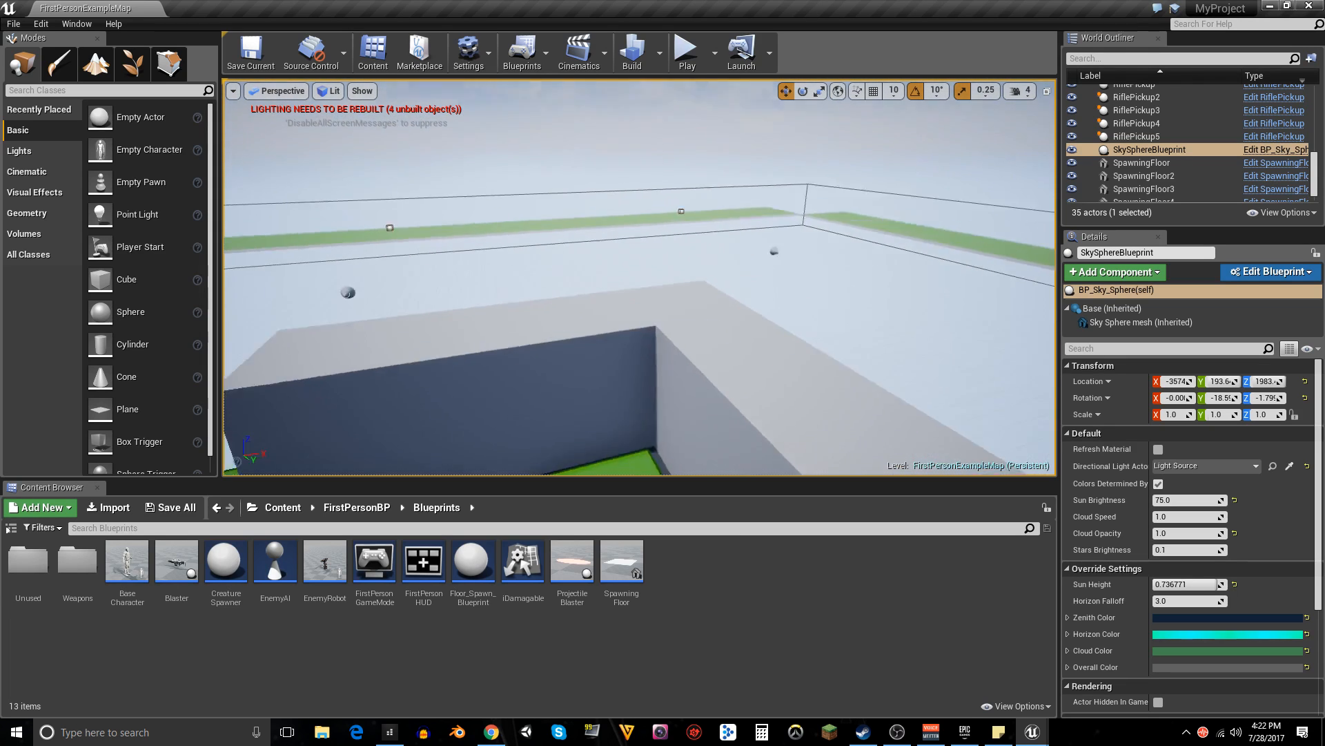
key("s")
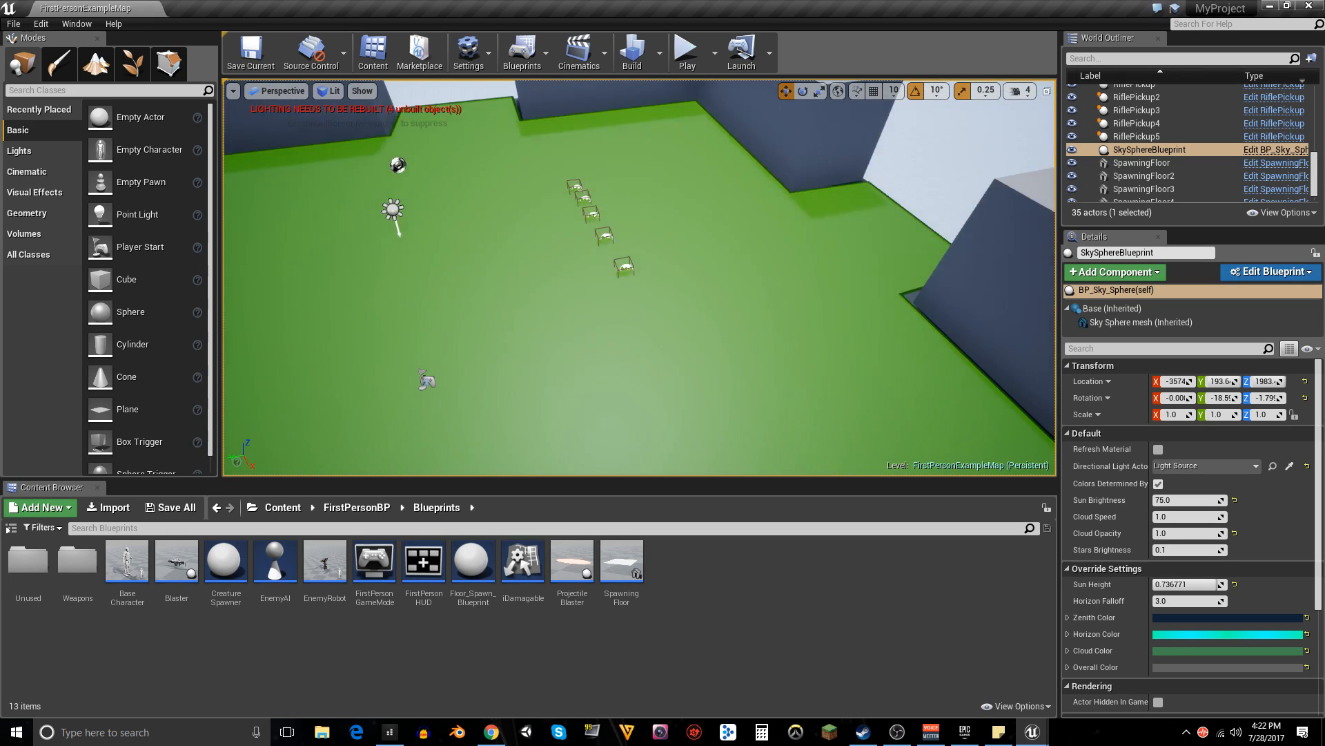
left_click(686, 52)
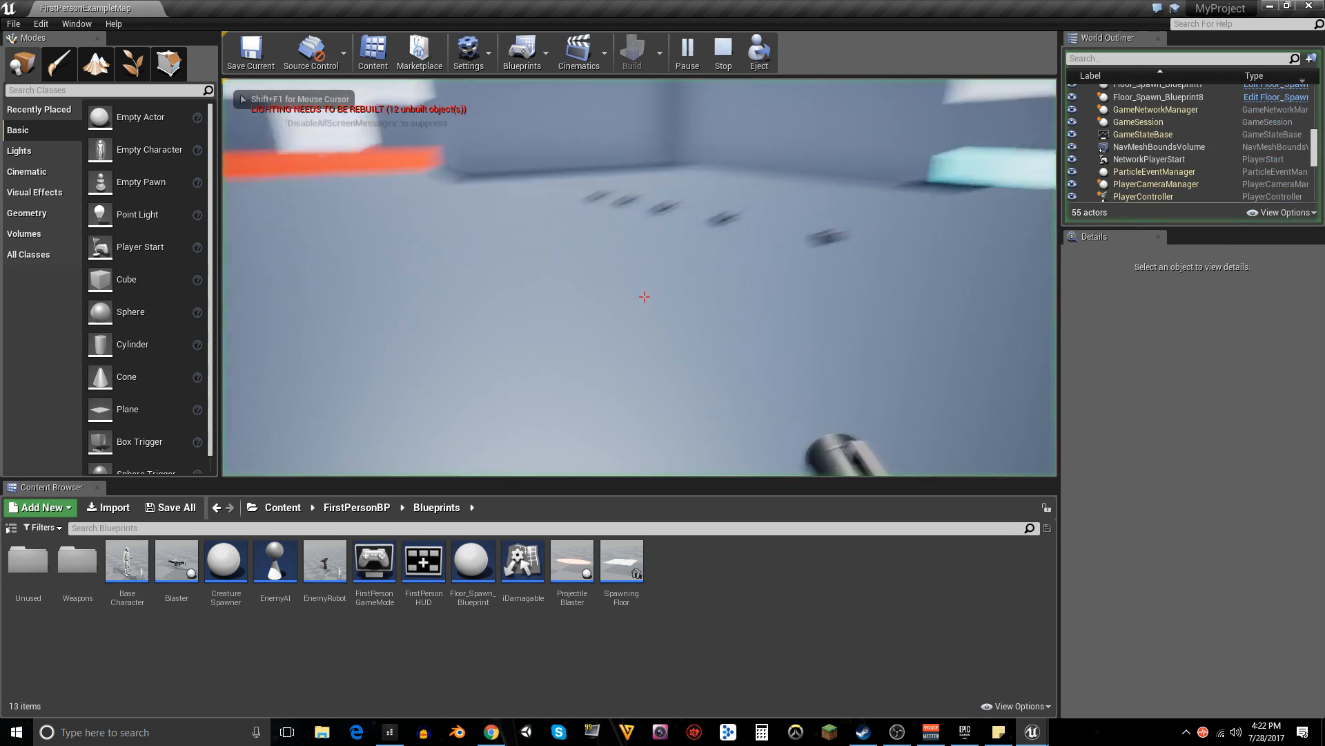
- Walk over the row of rifle pickups on the arena floor during play, and stop the play session
key("w")
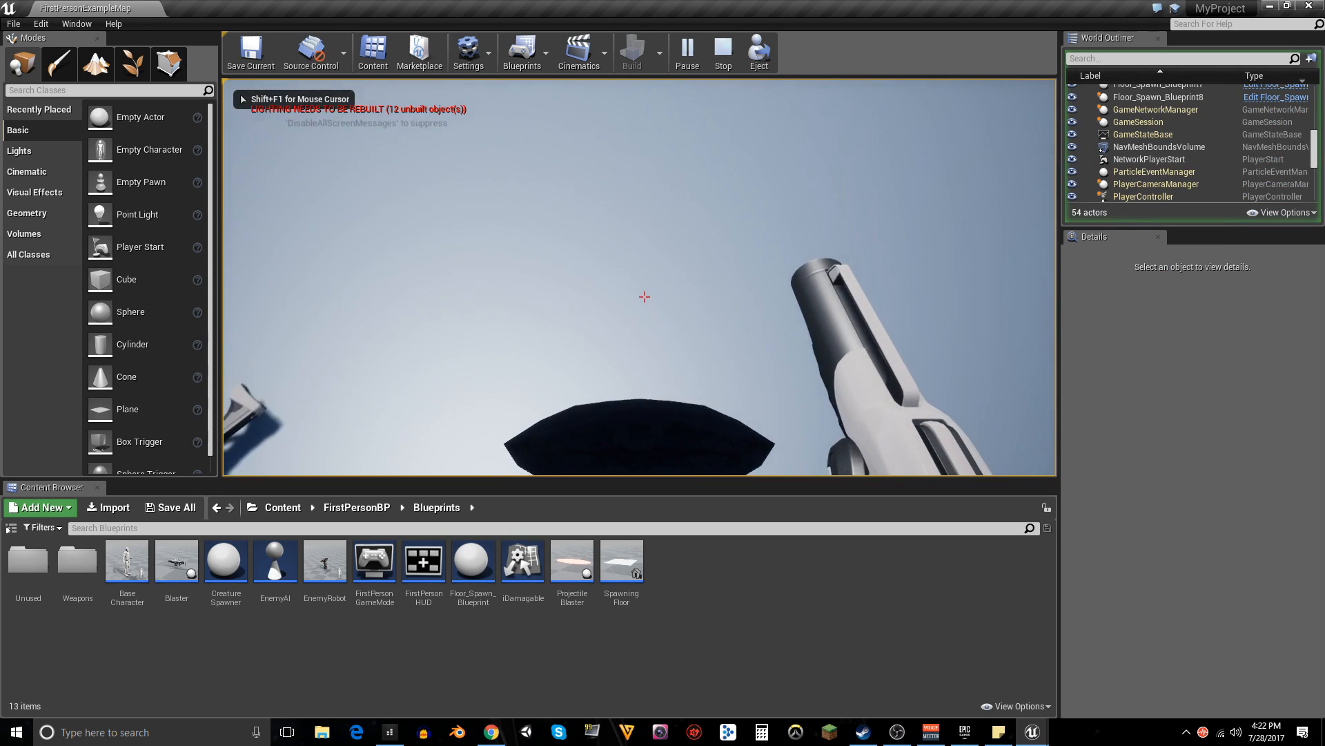
key("w")
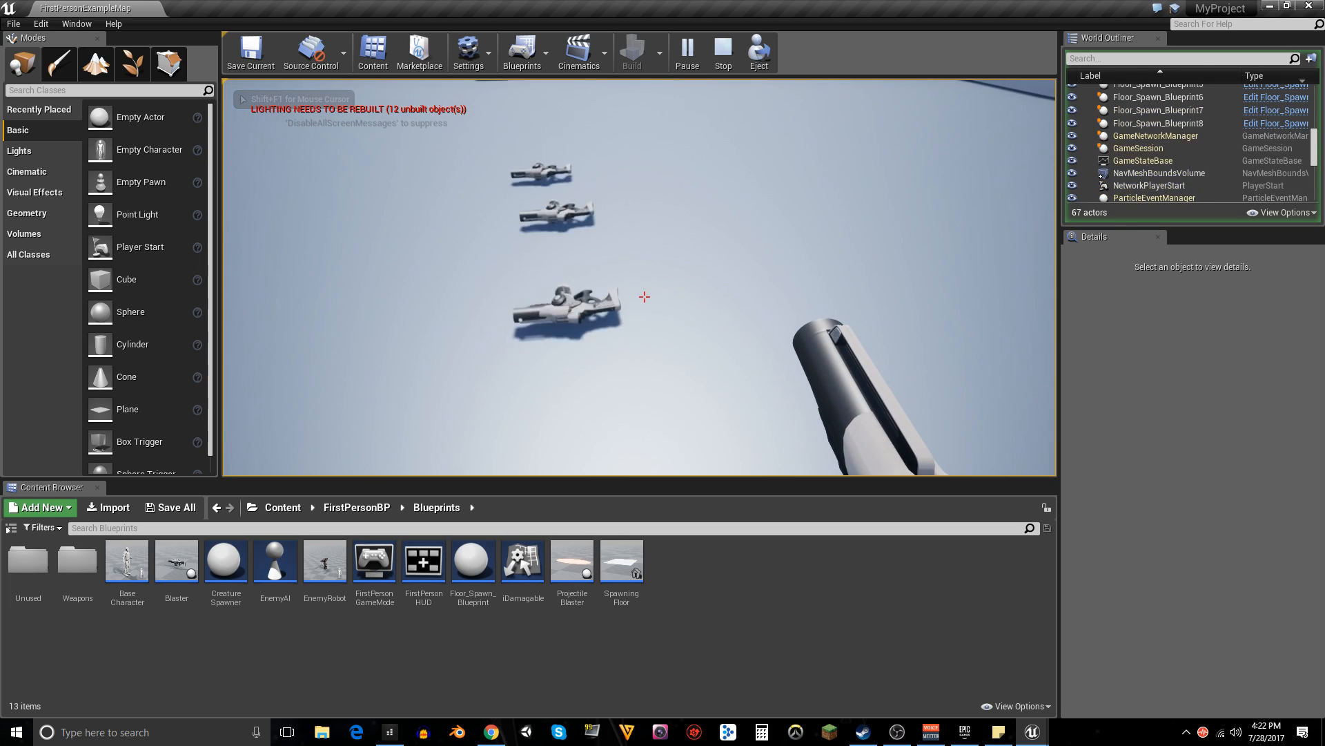
key("Escape")
- Examine the row of rifle pickups on the green arena floor and the walls around them
right_click(724, 266)
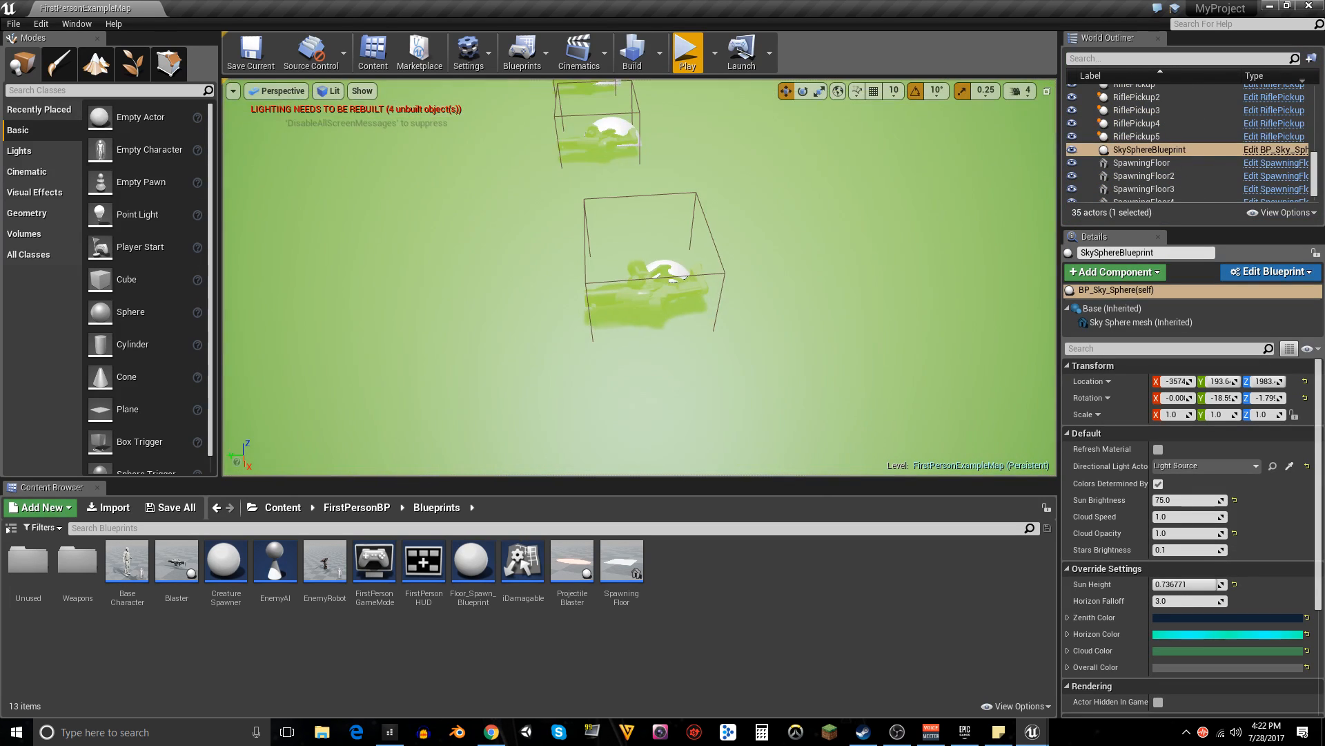
key("s")
key("w")
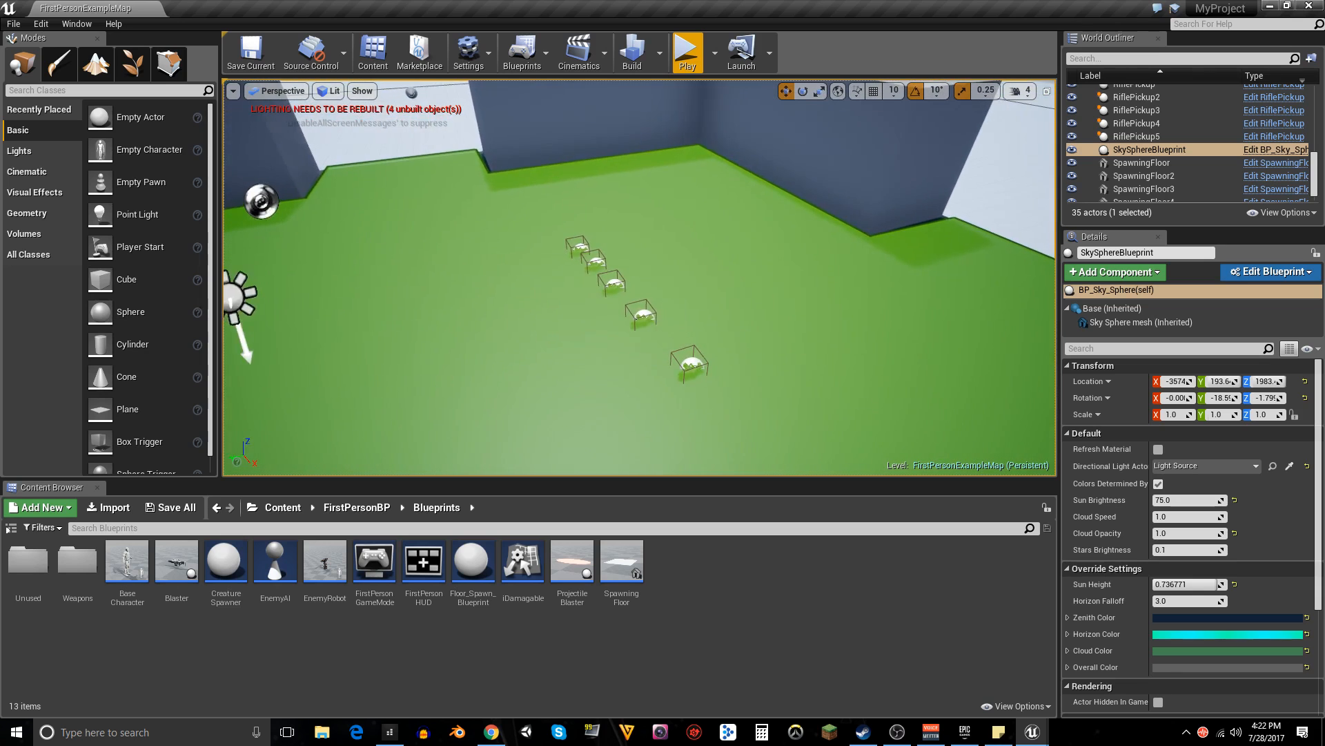
right_click(735, 287)
key("w")
key("s")
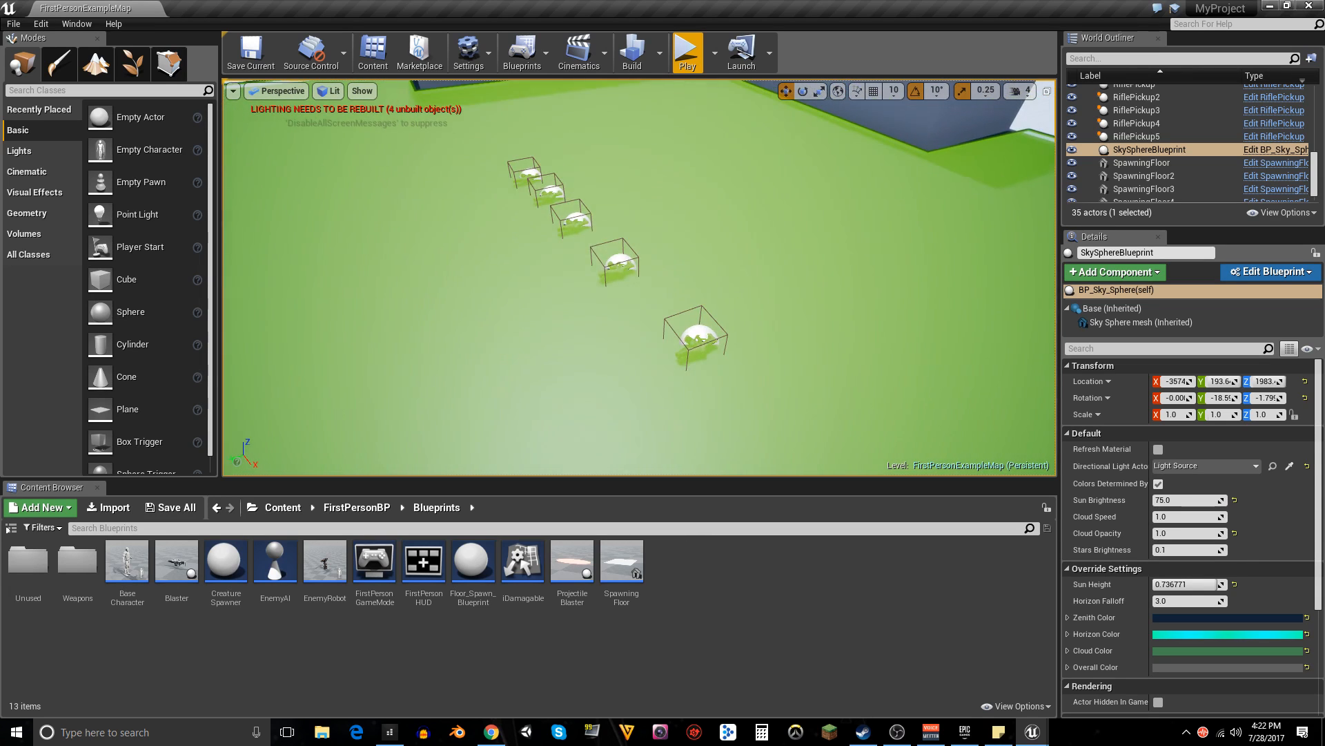
key("w")
key("s")
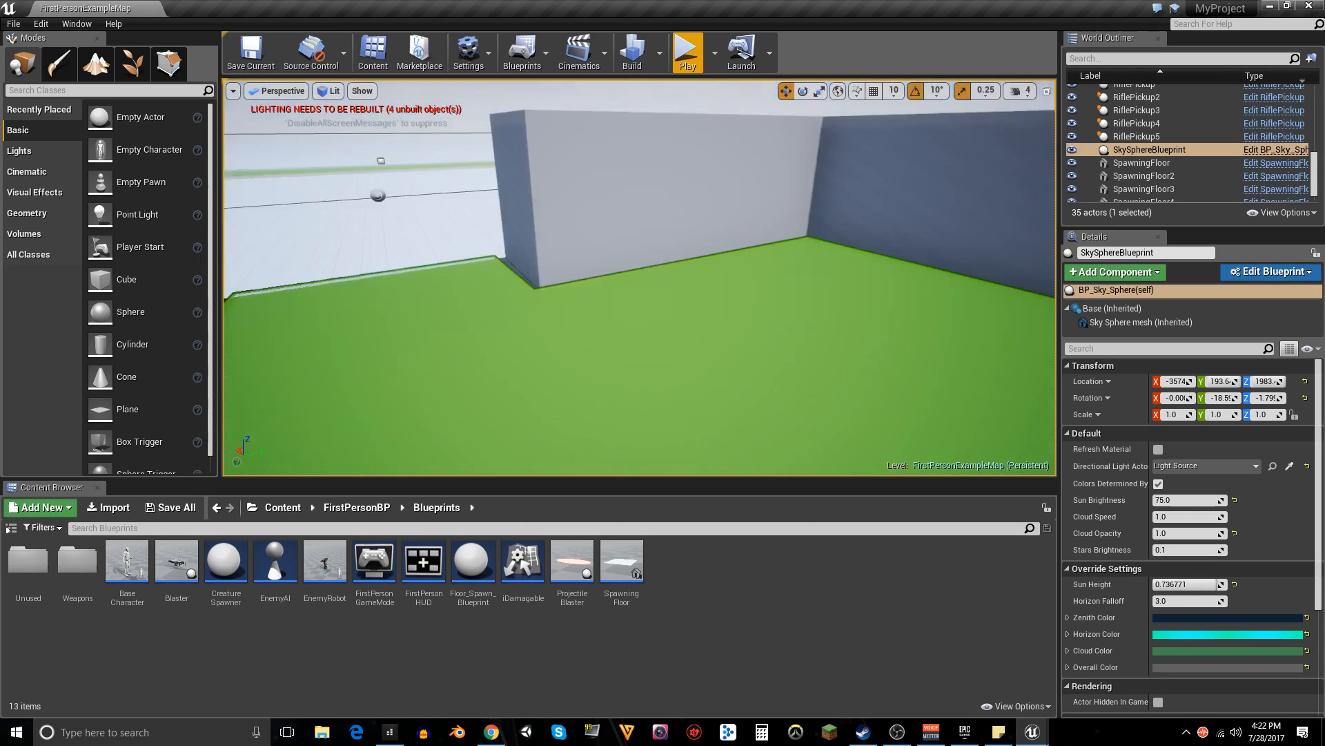
key("s")
- Look over the arena's wall openings, the outer boundary and the spawner objects beyond the walls
right_click(746, 318)
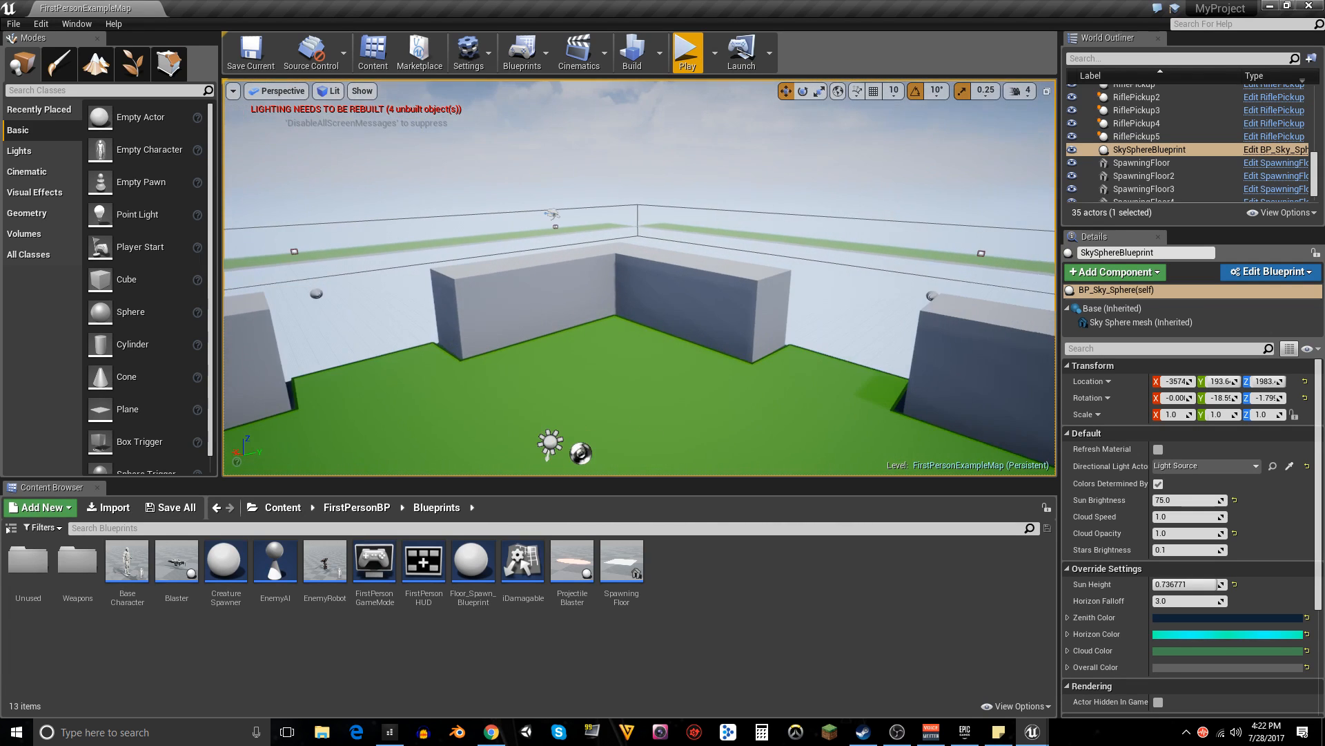
key("w")
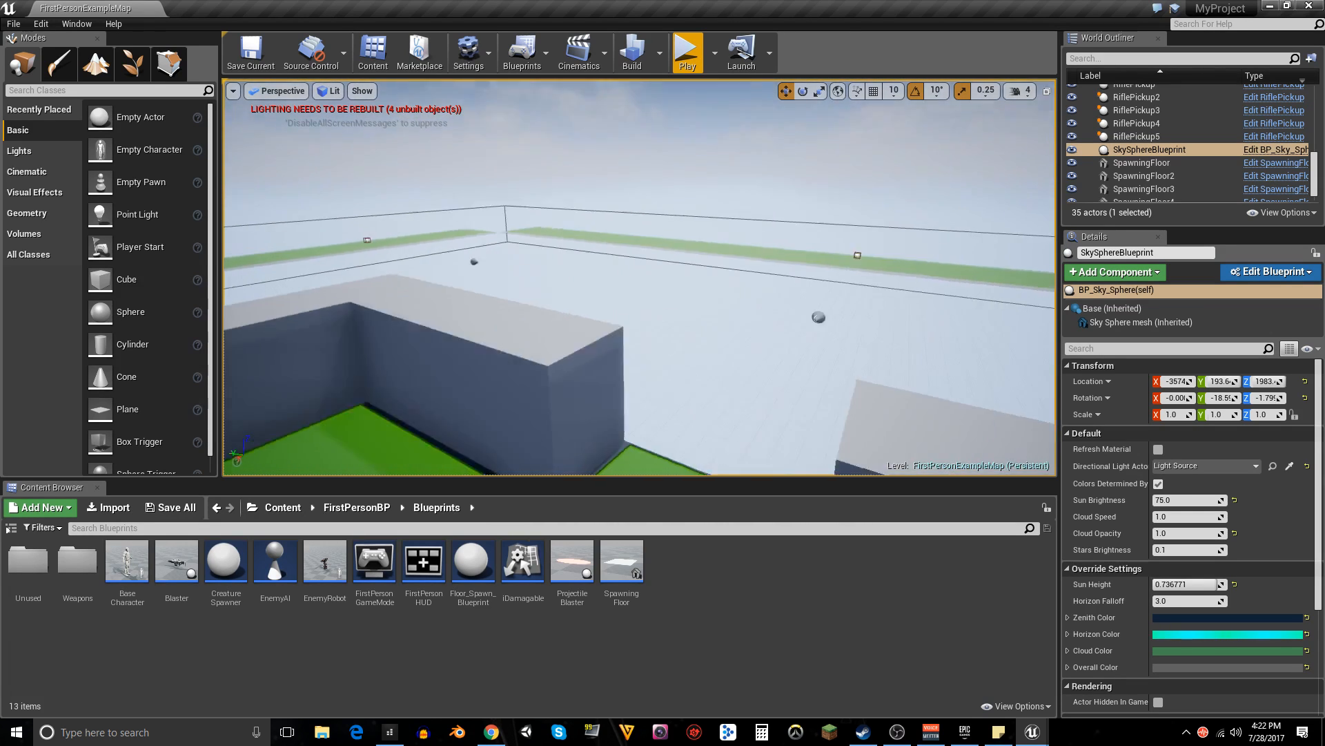
key("s")
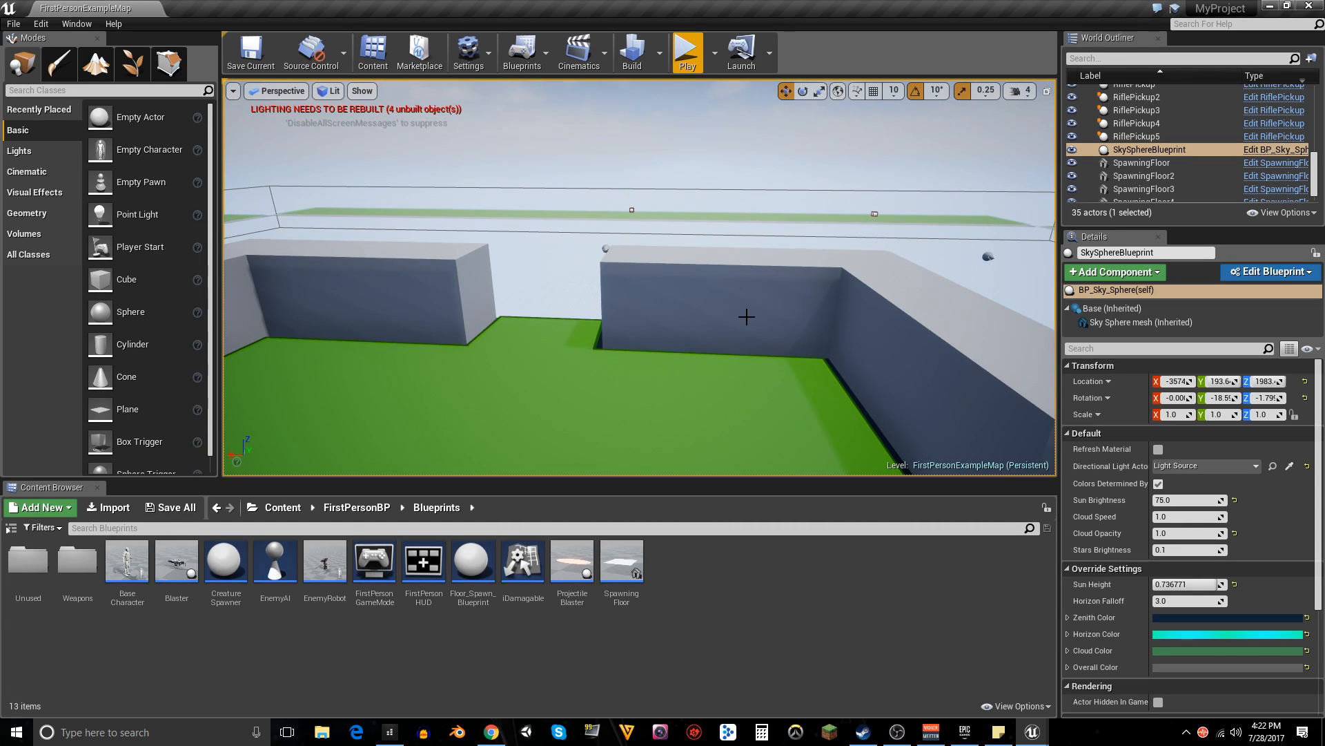
right_click(747, 317)
key("s")
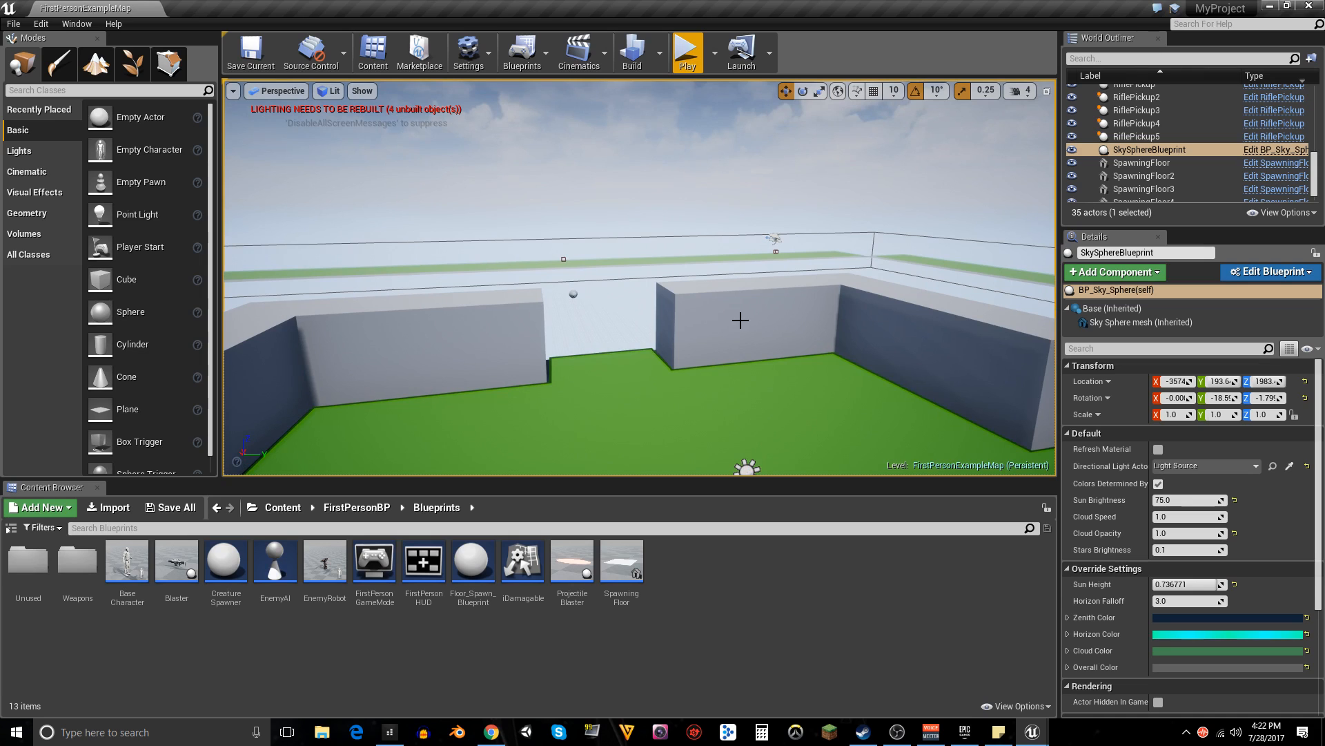
right_click(740, 319)
key("w")
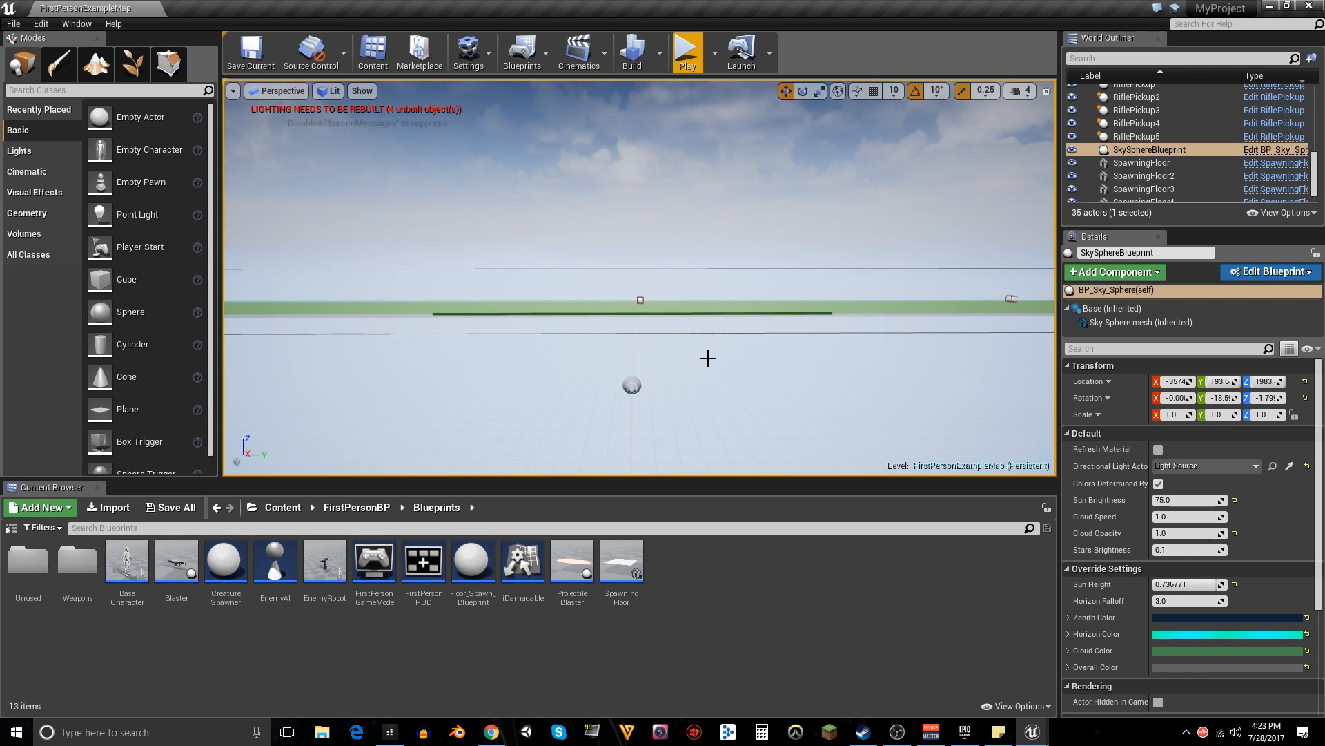
left_click_drag(700, 357, 698, 325)
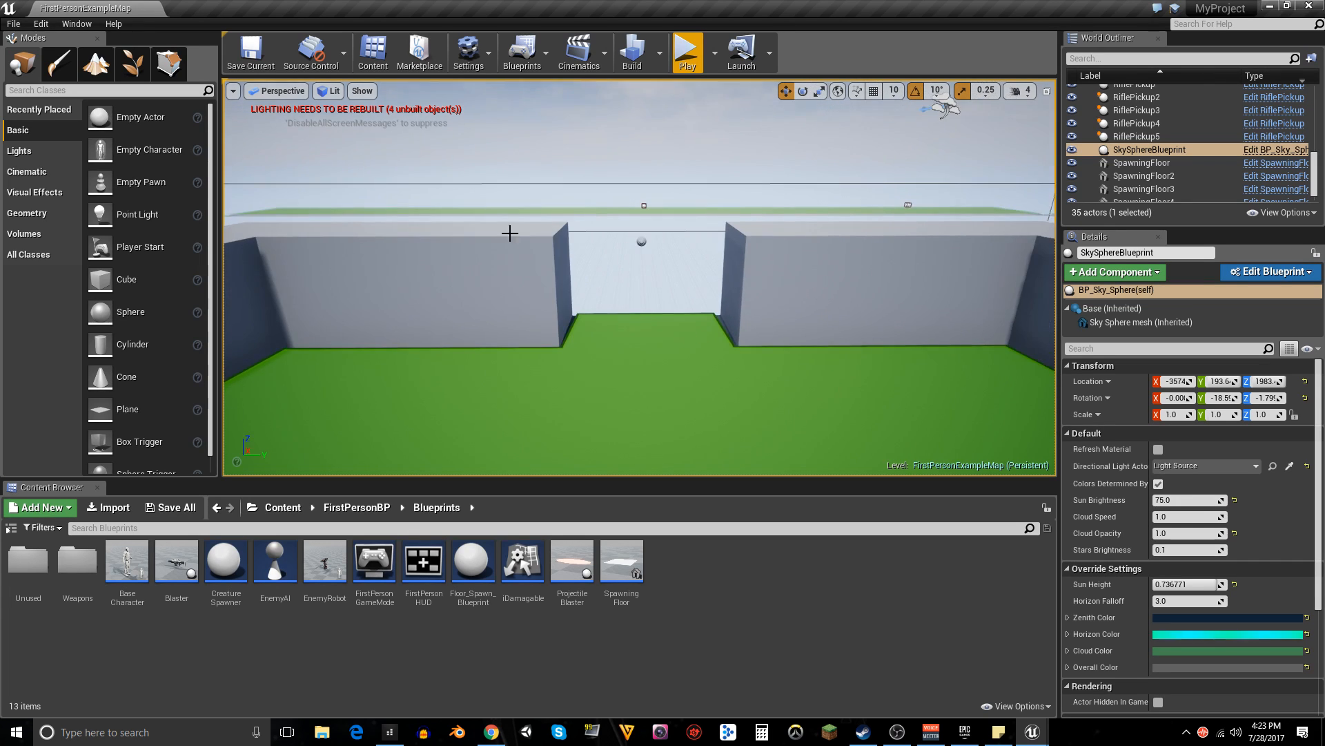
- Switch to SONAR and insert the Massive soft synth as a simple instrument track
left_click(390, 732)
left_click(105, 21)
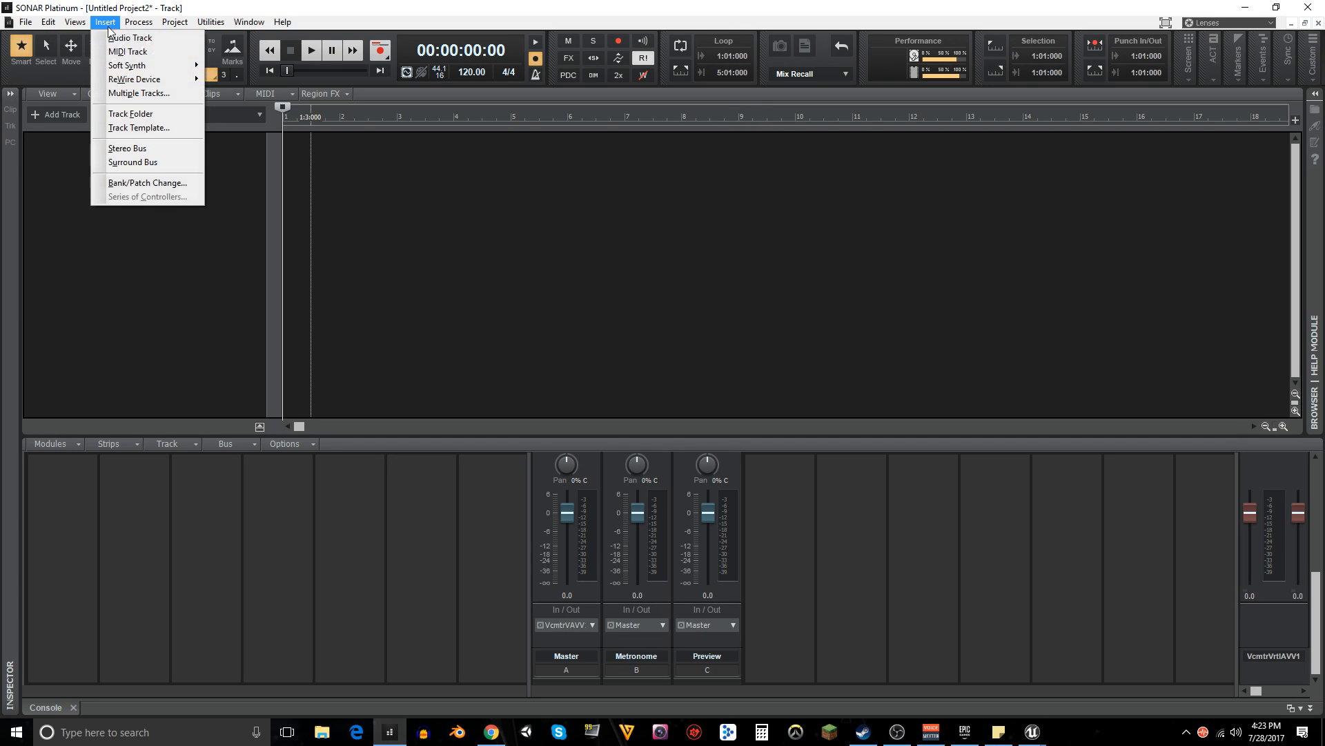
mouse_move(141, 66)
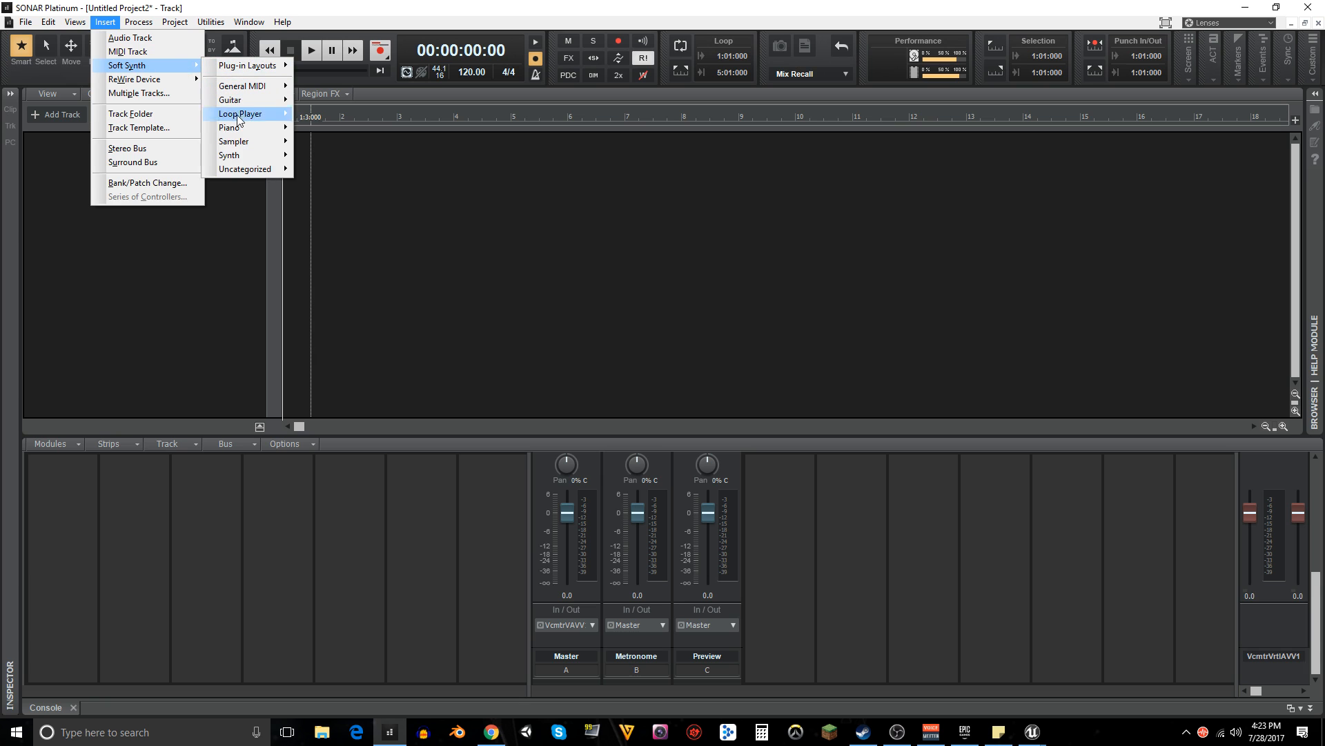
mouse_move(245, 155)
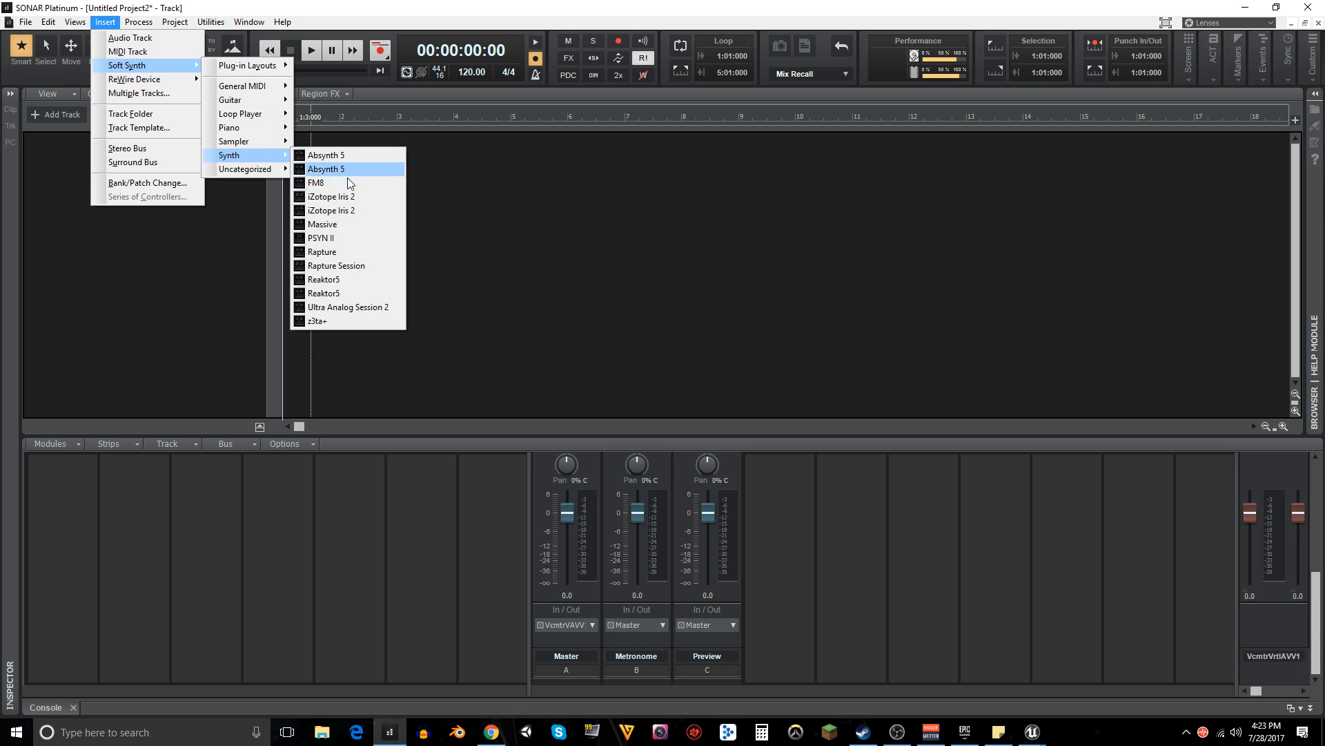
left_click(330, 225)
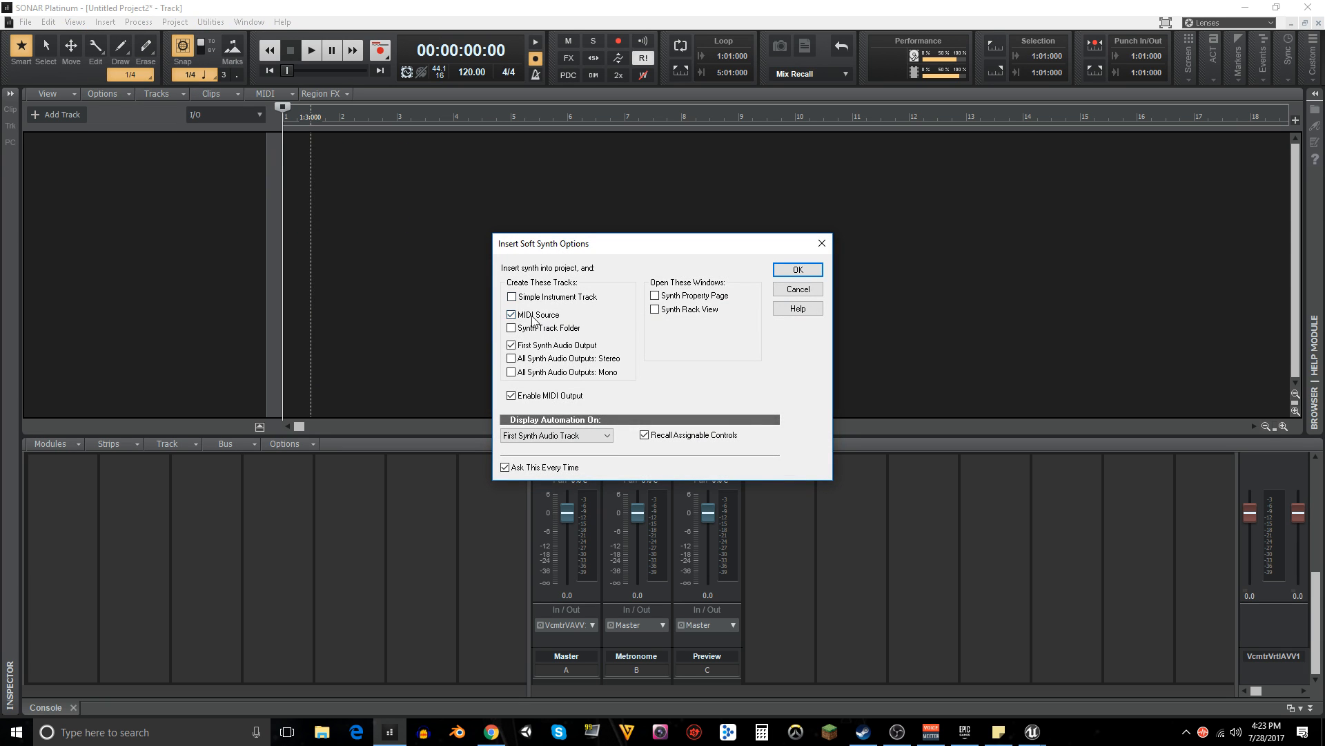
left_click(511, 297)
left_click(790, 271)
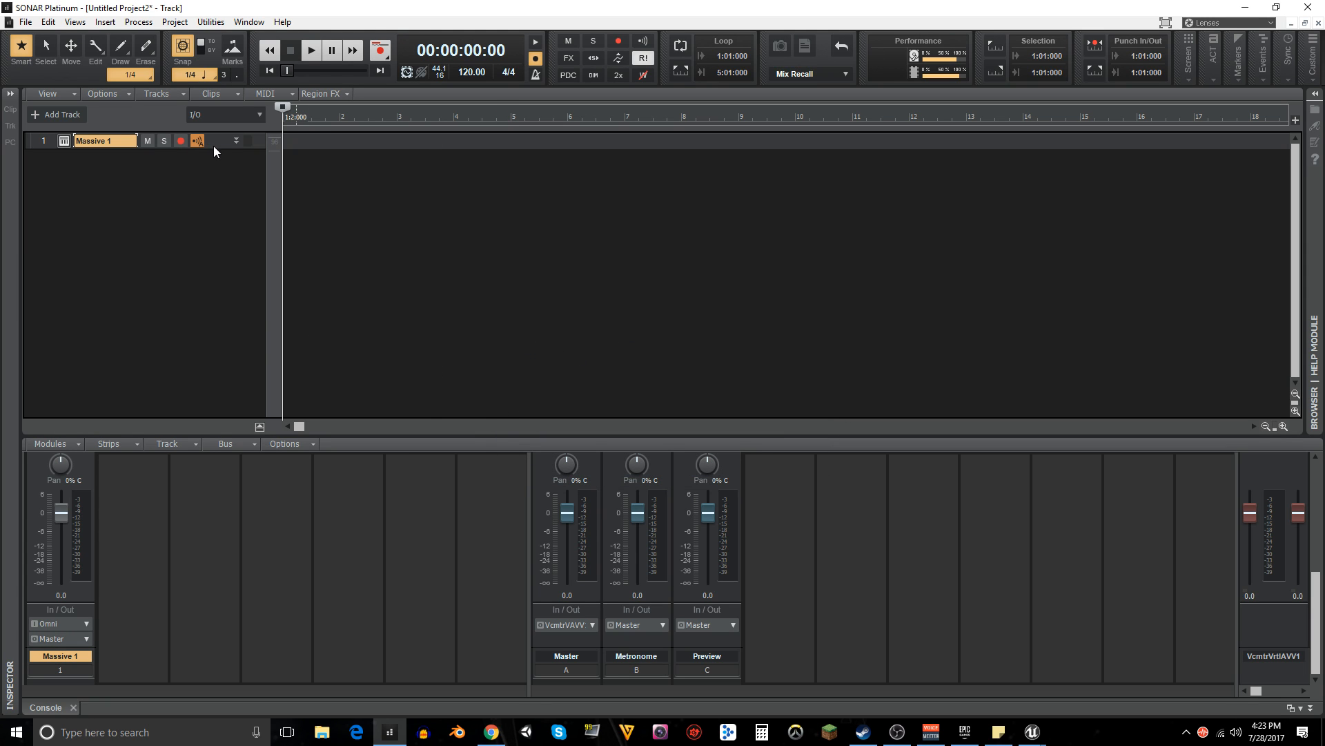
- Enlarge the Massive 1 track to show its controls, and open the Massive synth window in the middle of the workspace
double_click(213, 146)
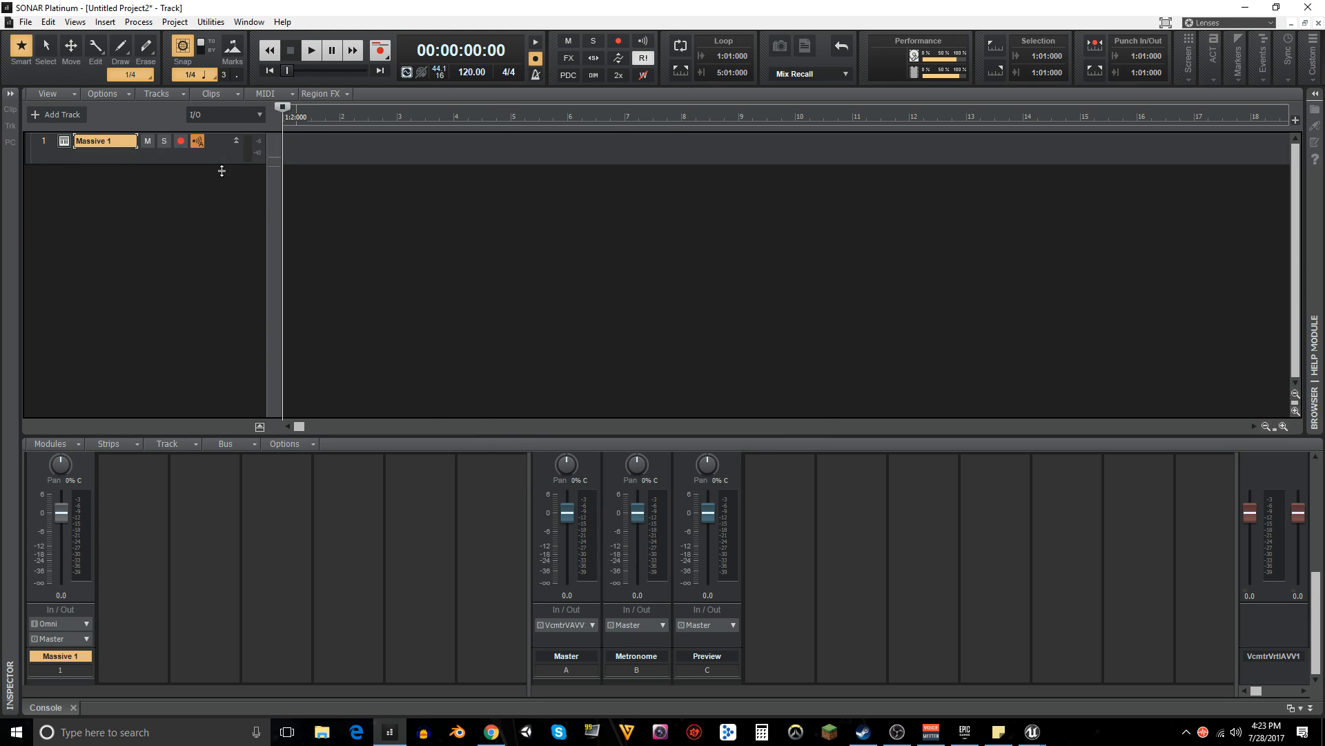
left_click(63, 142)
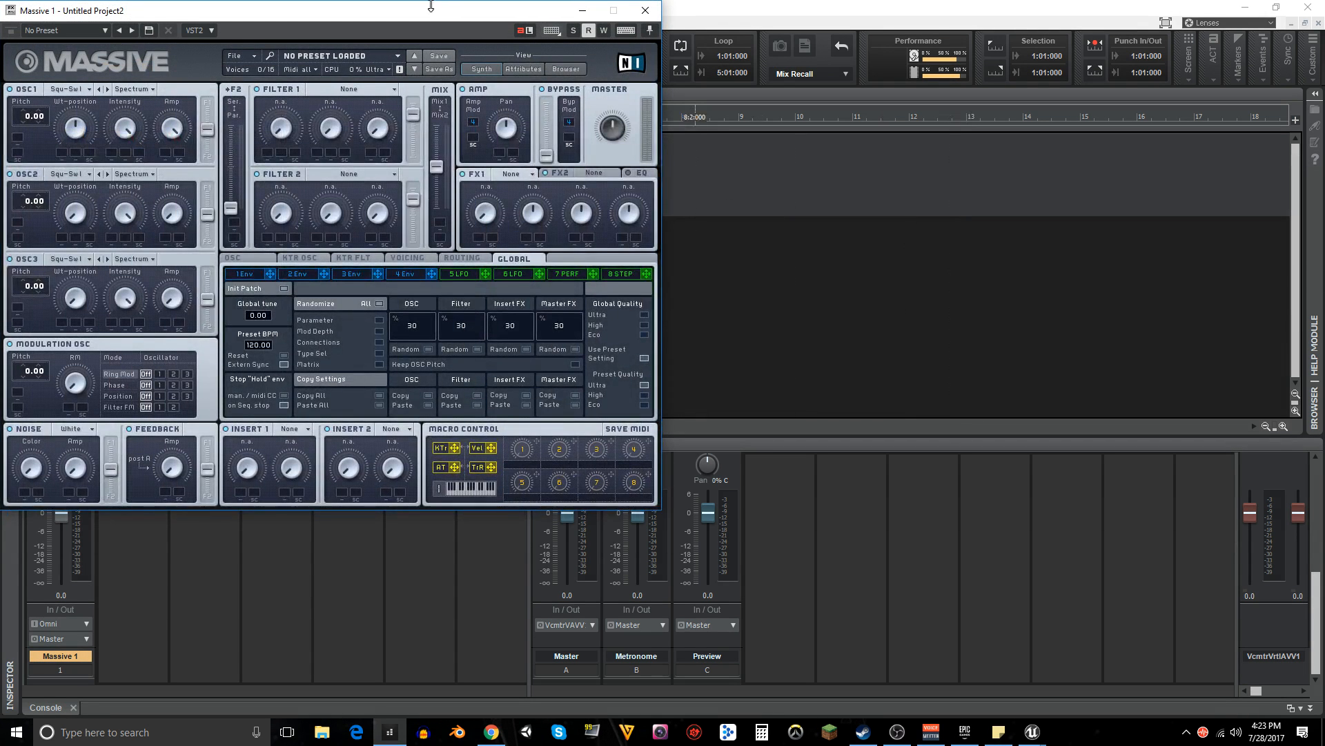
left_click_drag(707, 105, 649, 1)
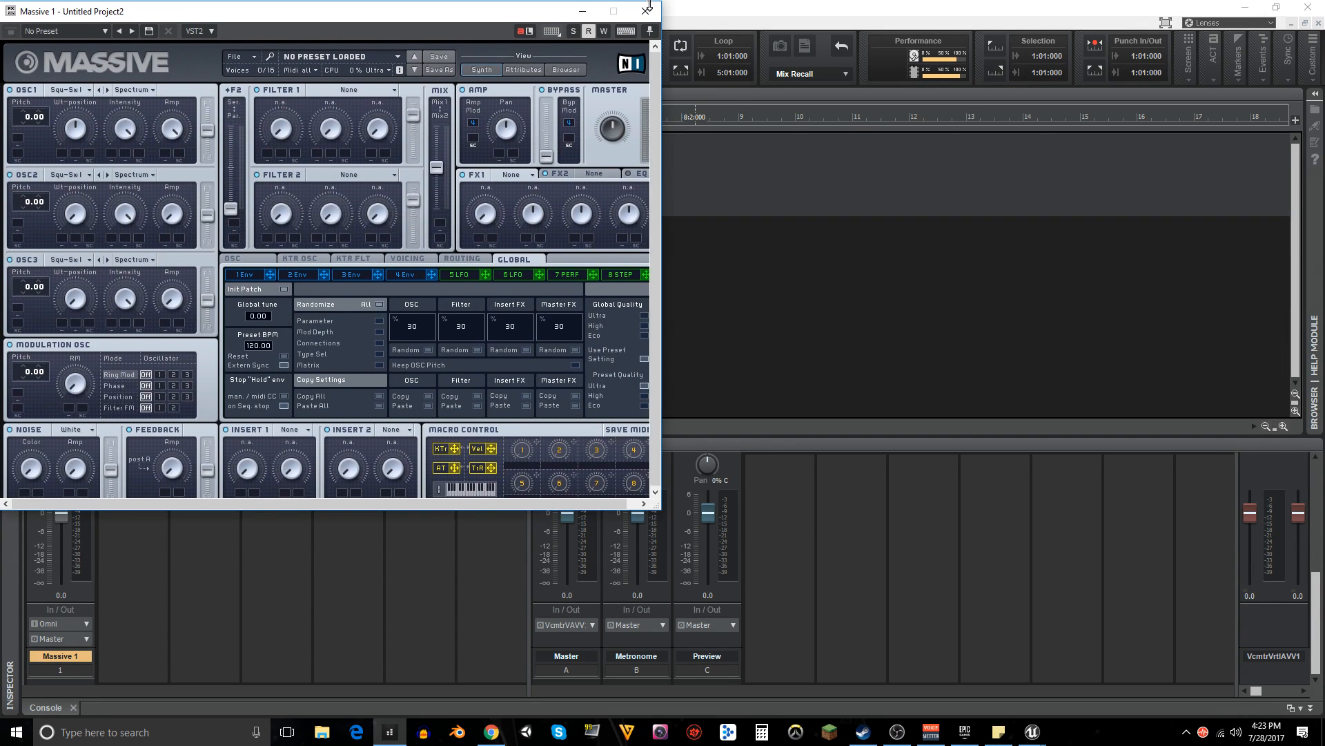
left_click_drag(445, 19, 734, 68)
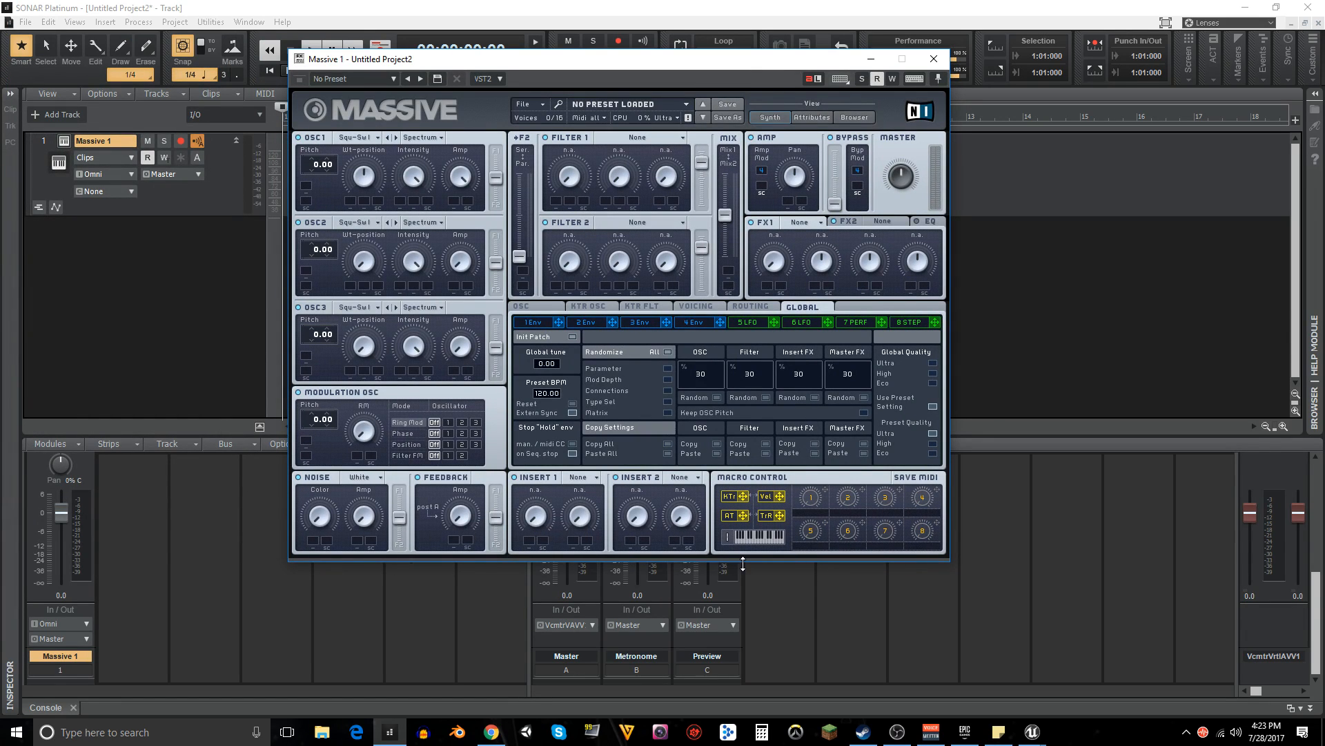
left_click_drag(616, 54, 634, 42)
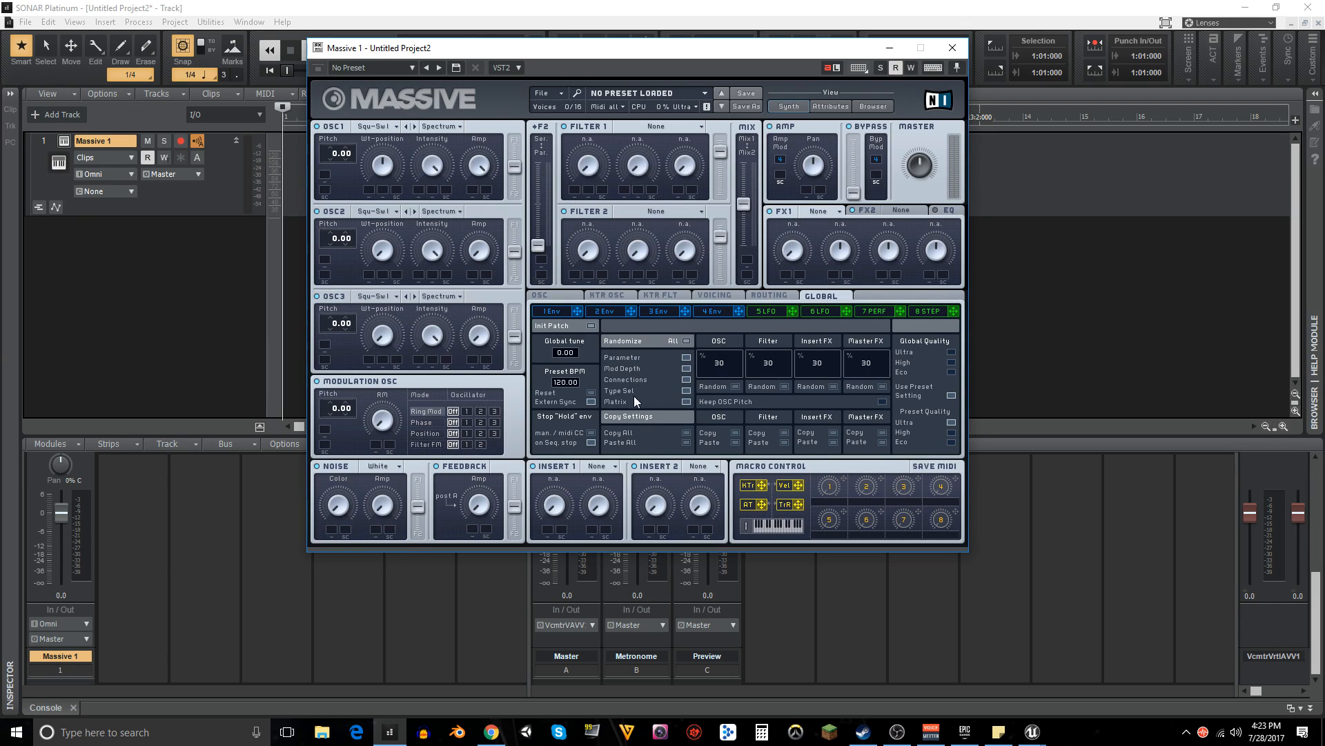
- Randomize all of Massive's sound settings three times, keeping the Massive 1 track's controls visible beside the synth window
left_click(687, 341)
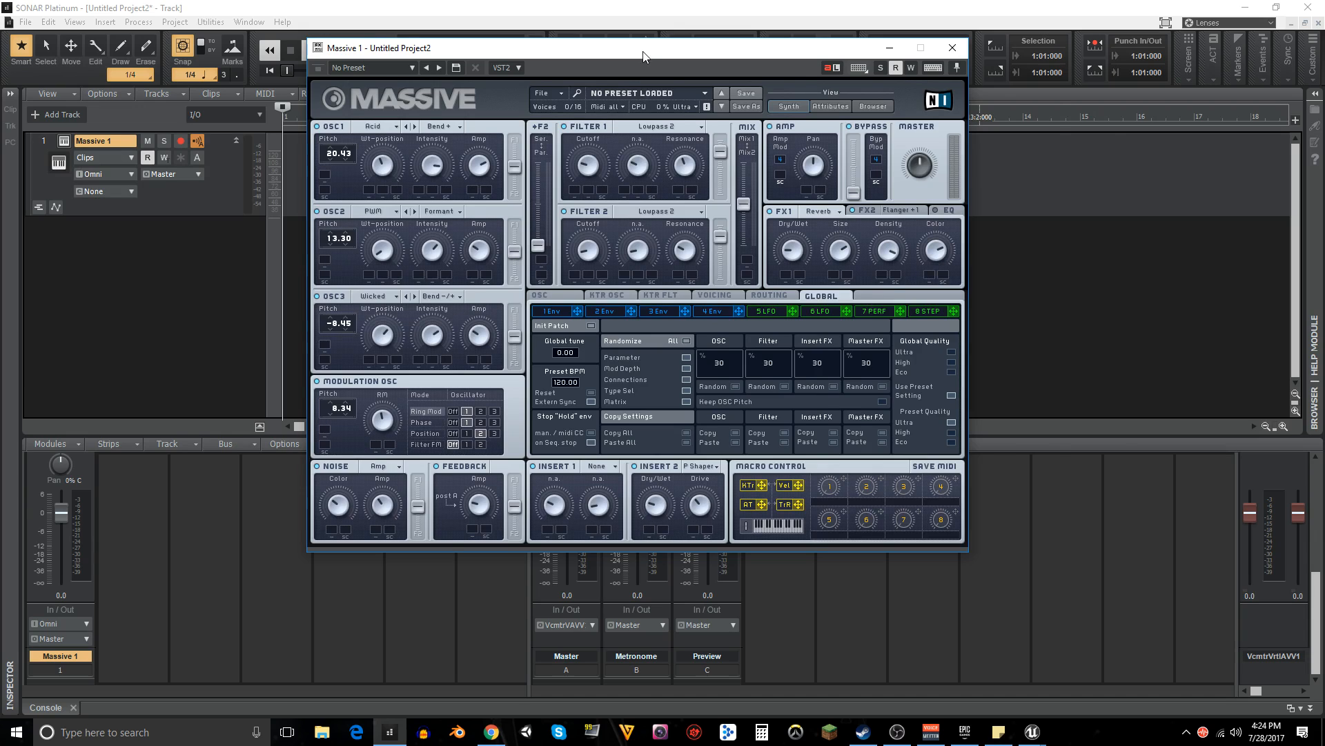
left_click_drag(643, 55, 778, 79)
left_click(220, 189)
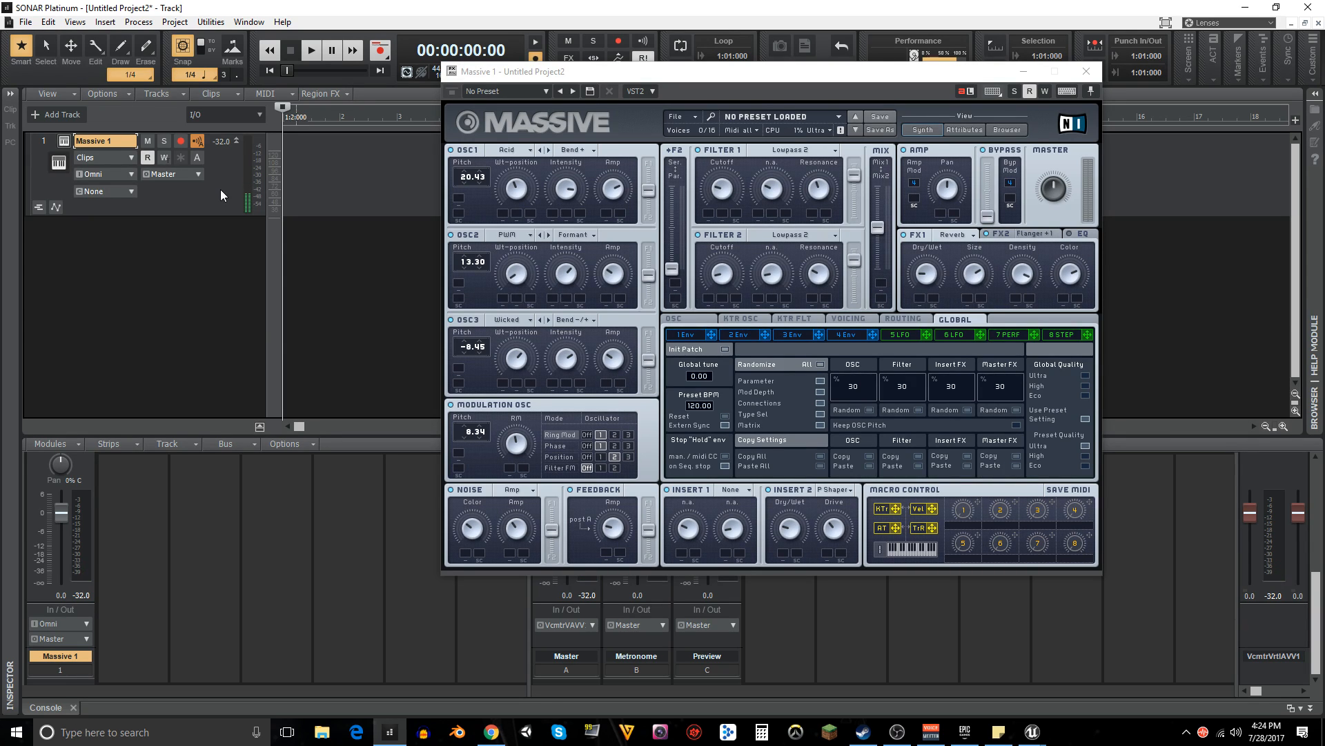
left_click_drag(752, 78, 707, 82)
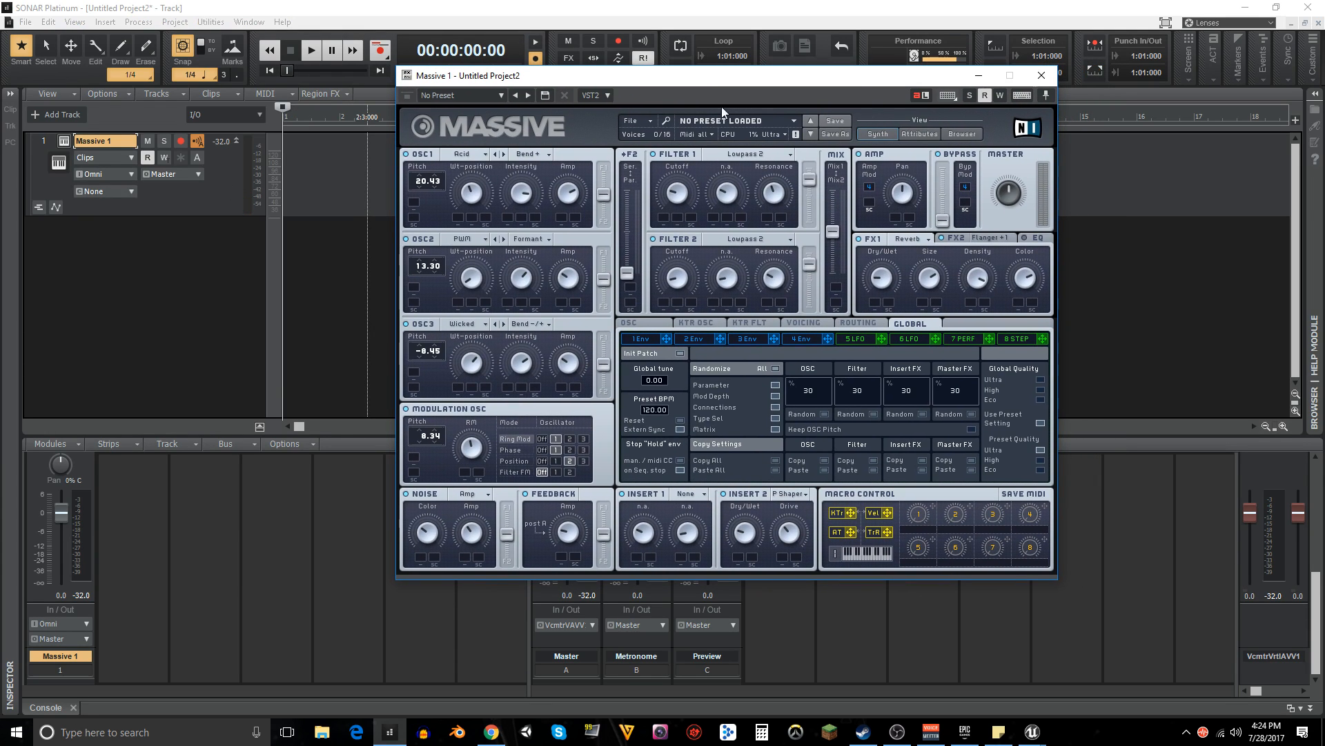
left_click(775, 370)
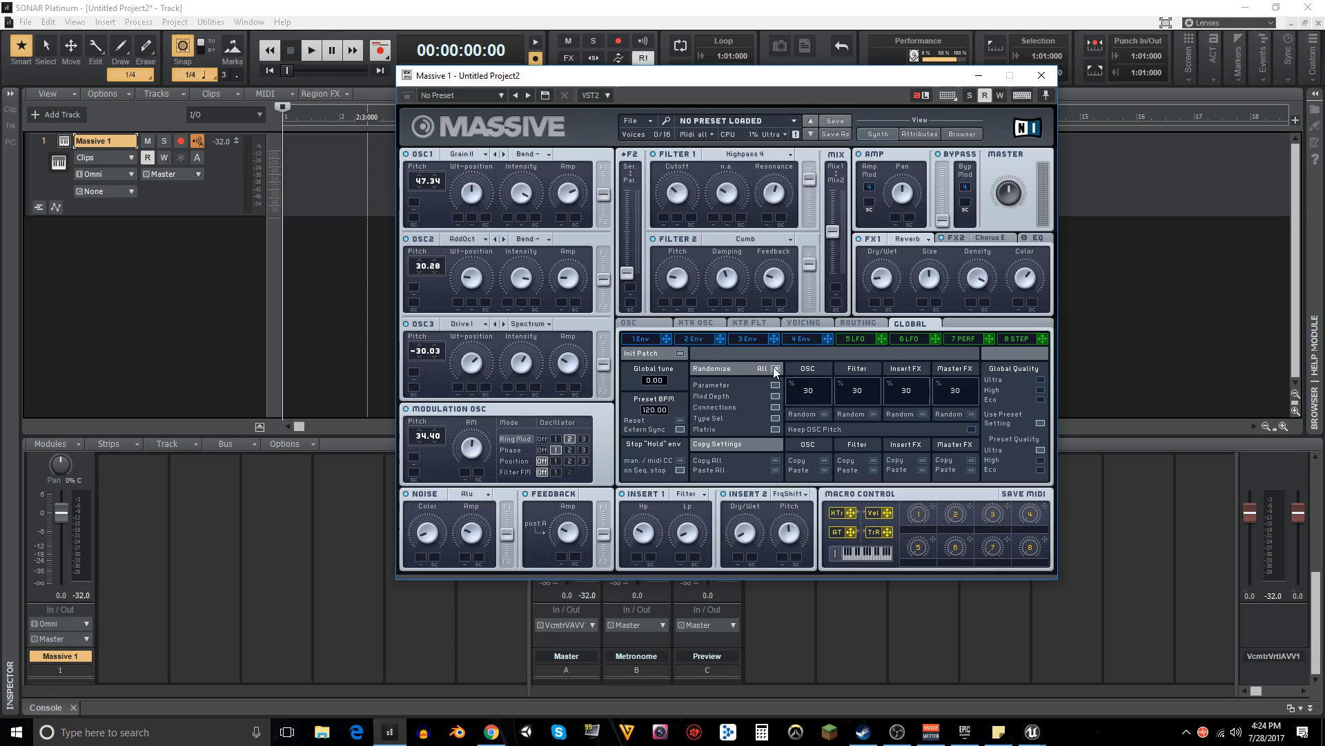
left_click(775, 369)
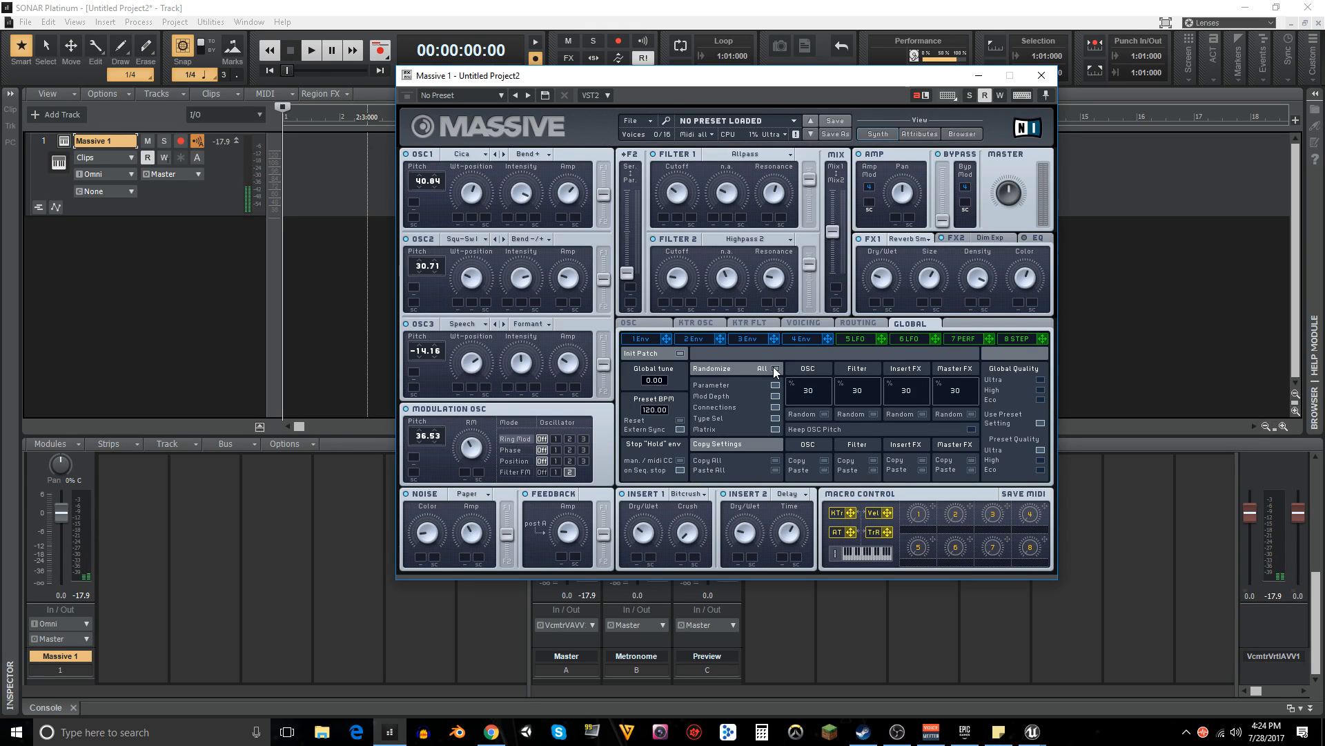
left_click_drag(746, 83, 702, 67)
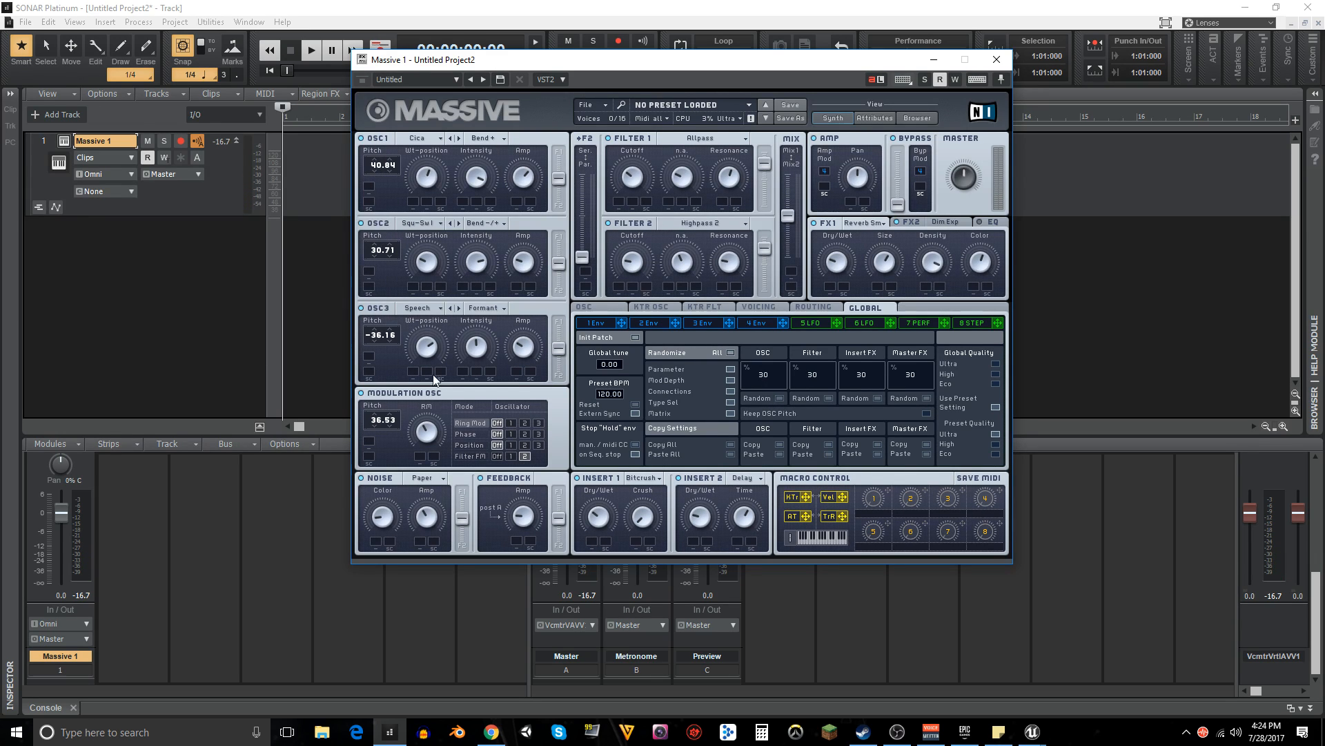
- Set Massive's noise type to Metallic with a higher Color, and apply the modulation oscillator's Ring Mod to oscillator 2
left_click(426, 479)
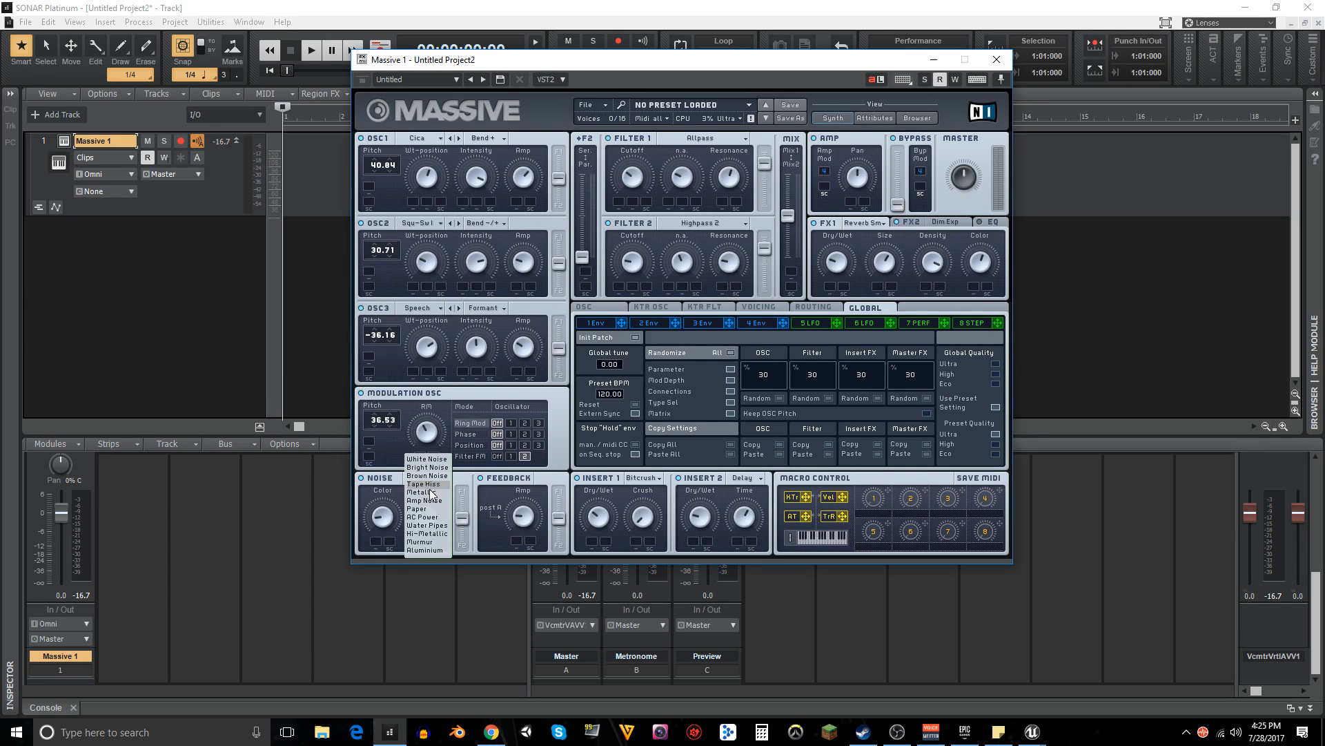
left_click(430, 493)
left_click_drag(385, 525, 389, 485)
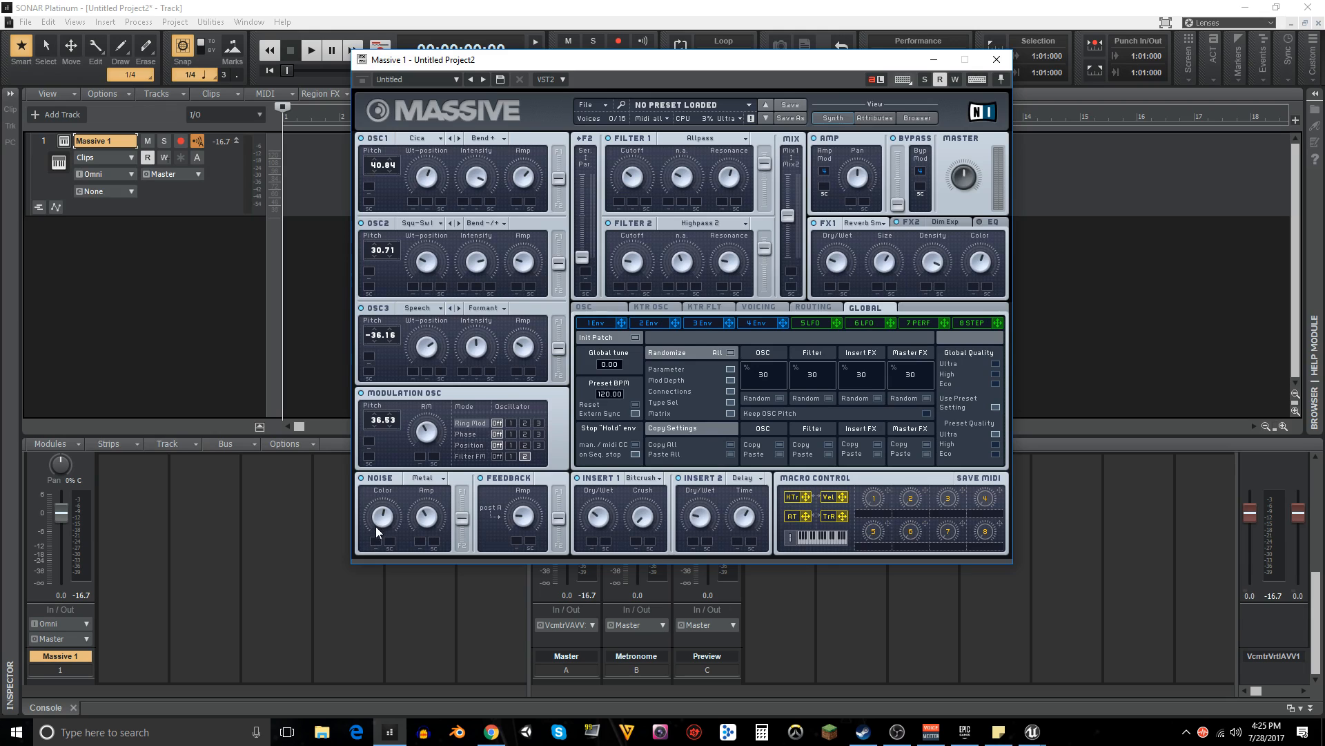
left_click_drag(382, 519, 392, 495)
left_click(527, 424)
left_click_drag(732, 69, 750, 69)
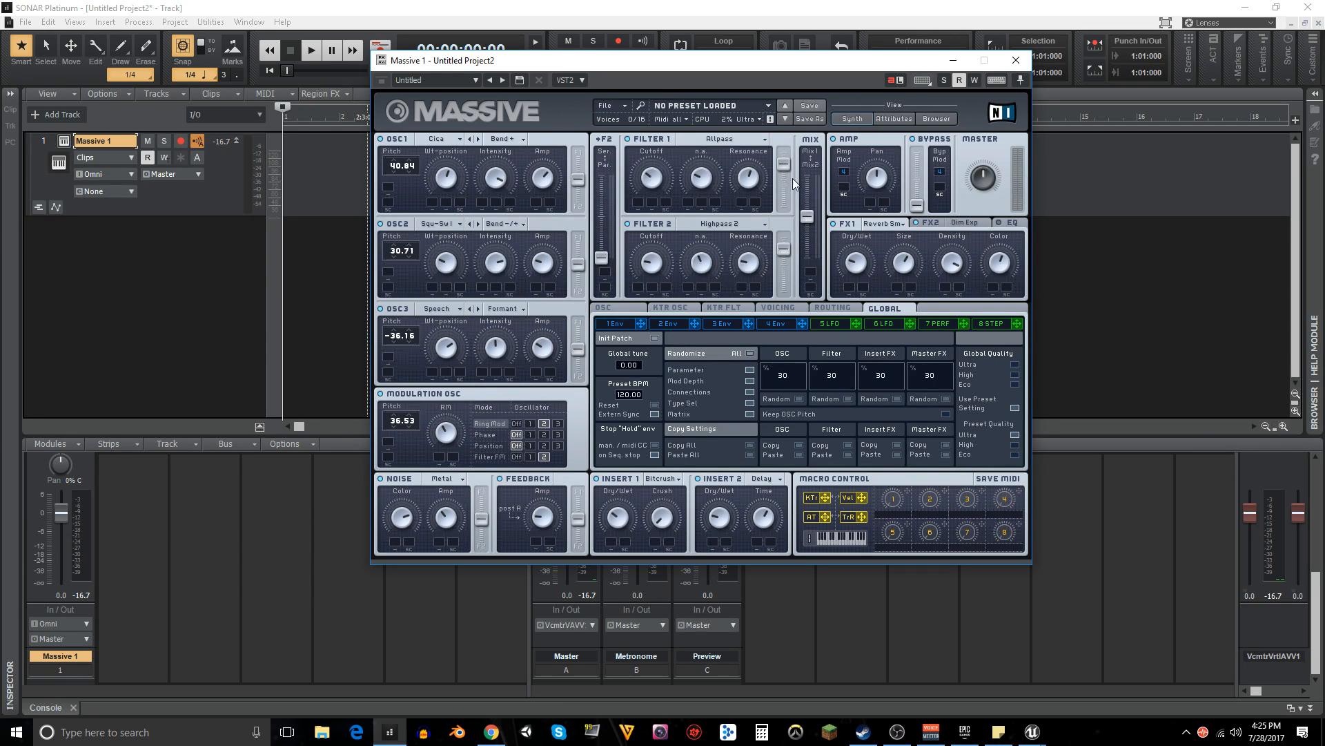
- Set Filter 1 to the Scream type and raise its Scream amount
left_click(733, 139)
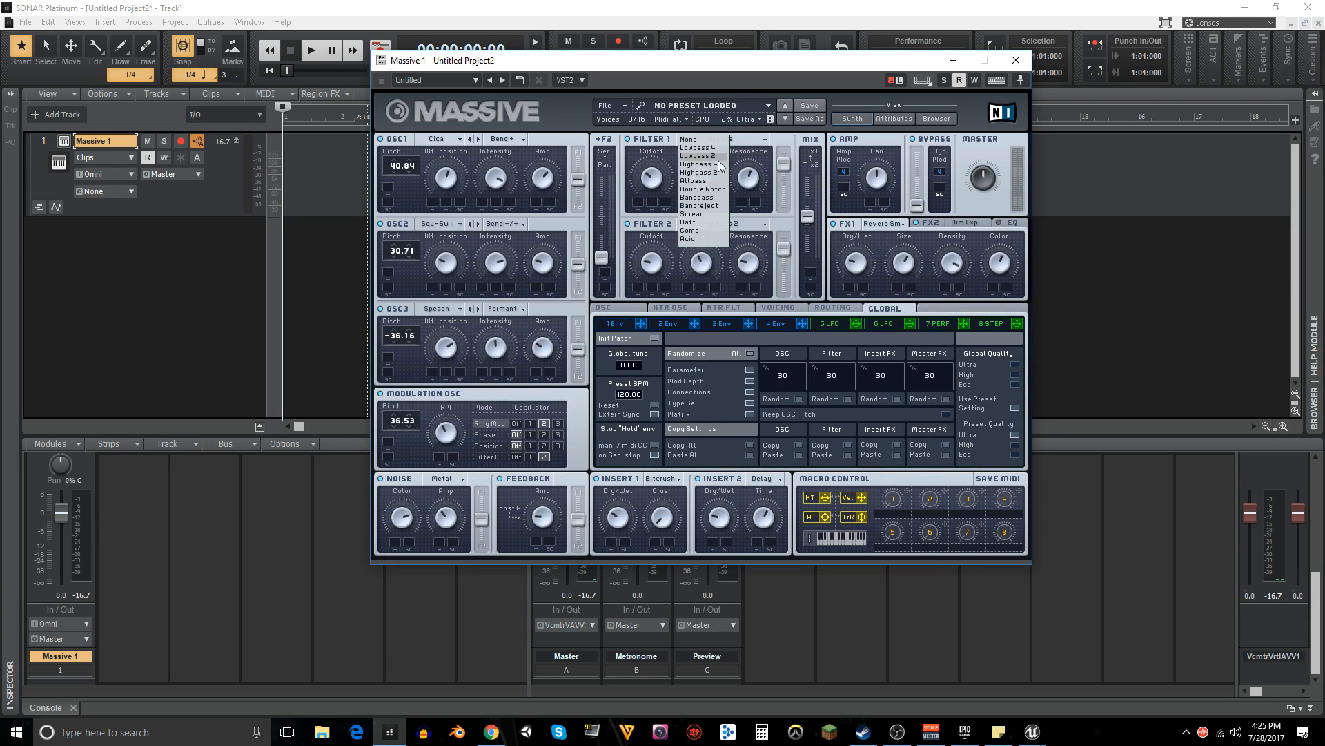
left_click(694, 214)
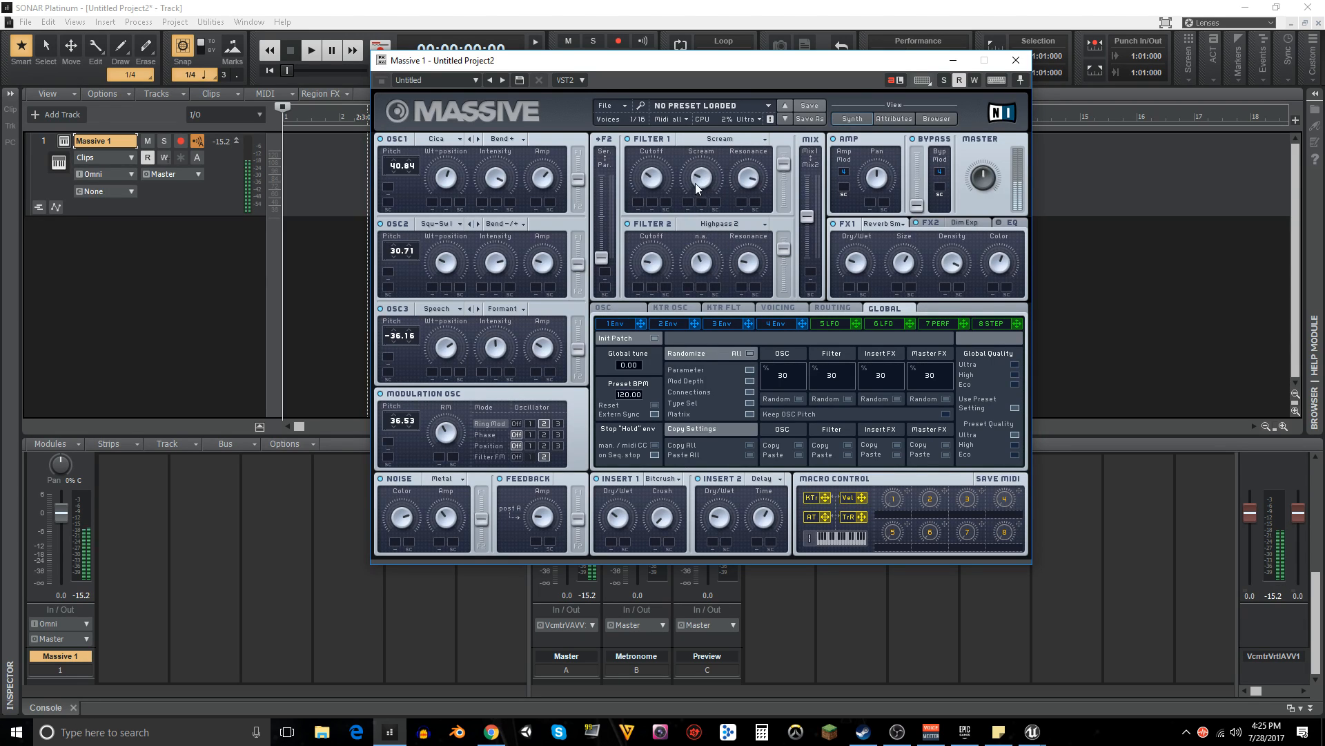
left_click_drag(703, 153, 715, 109)
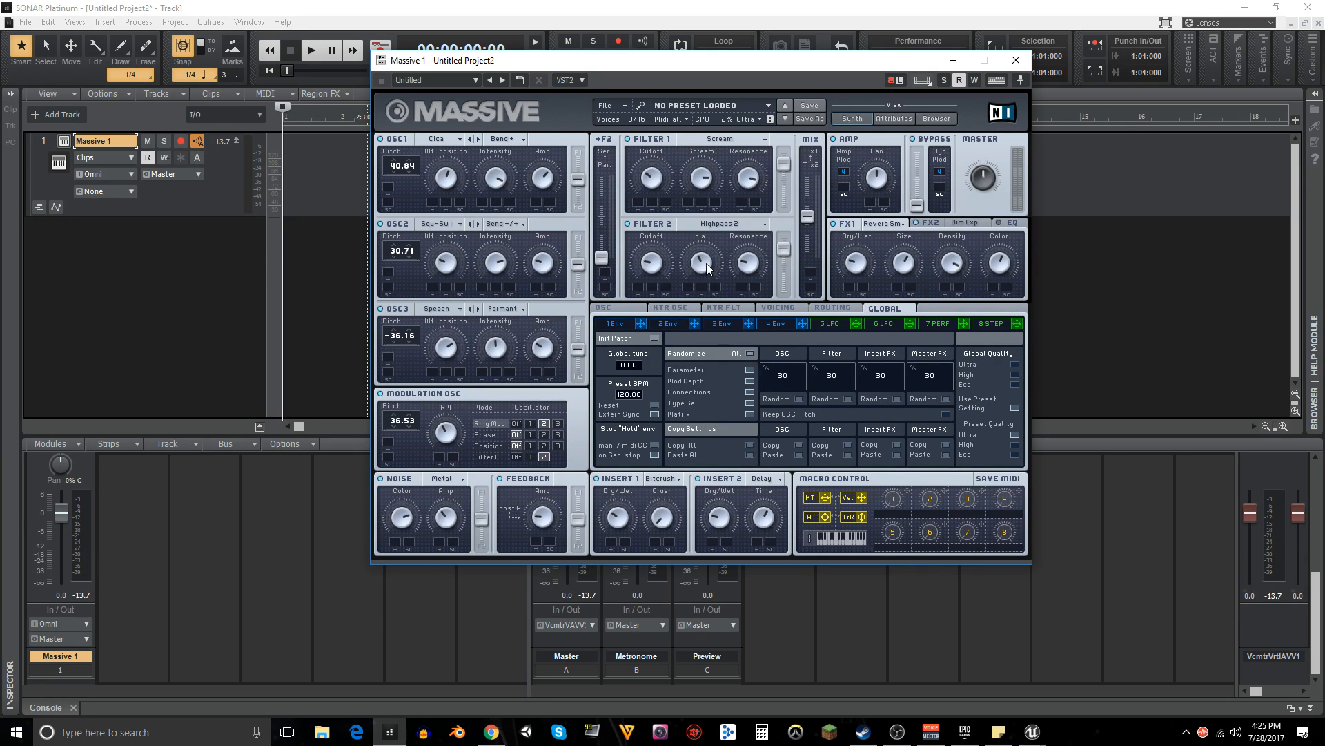
- Set Filter 1 to the Acid type and adjust the filter routing faders of oscillators 1 to 3 and the noise
left_click(725, 140)
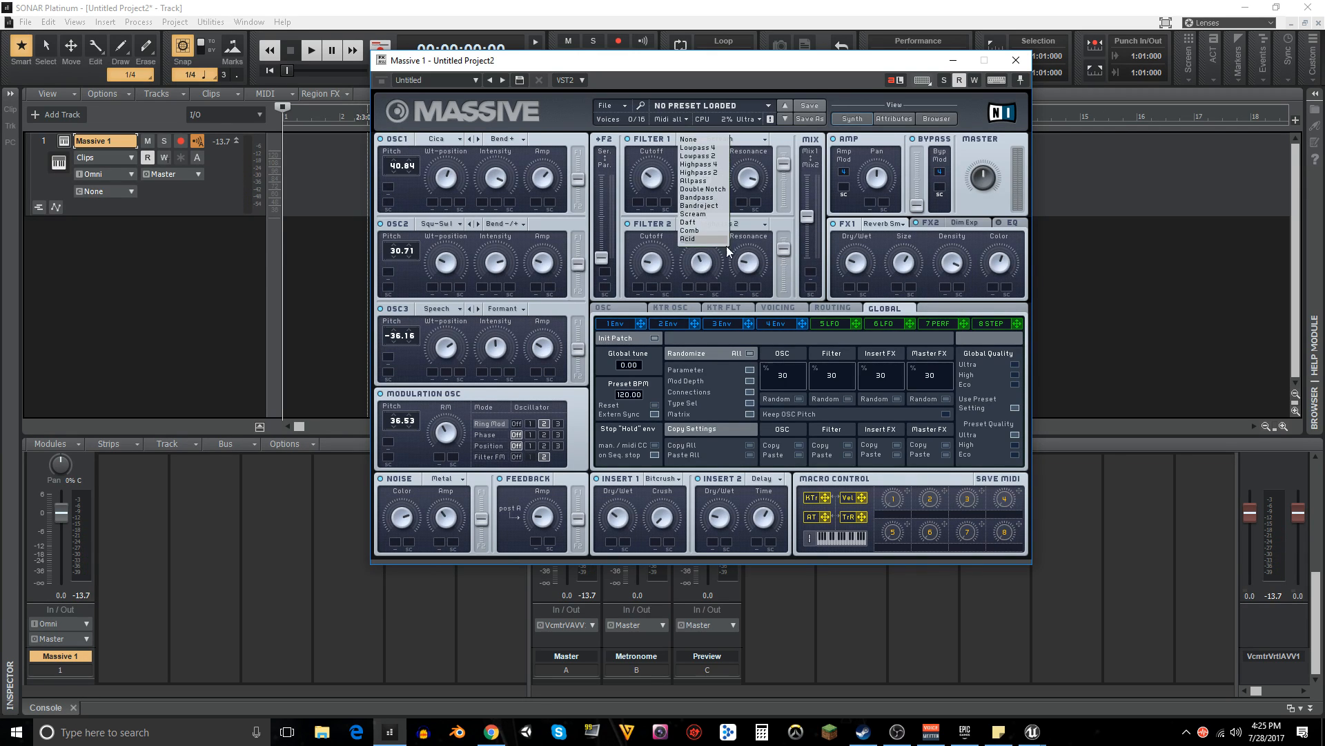
left_click(690, 239)
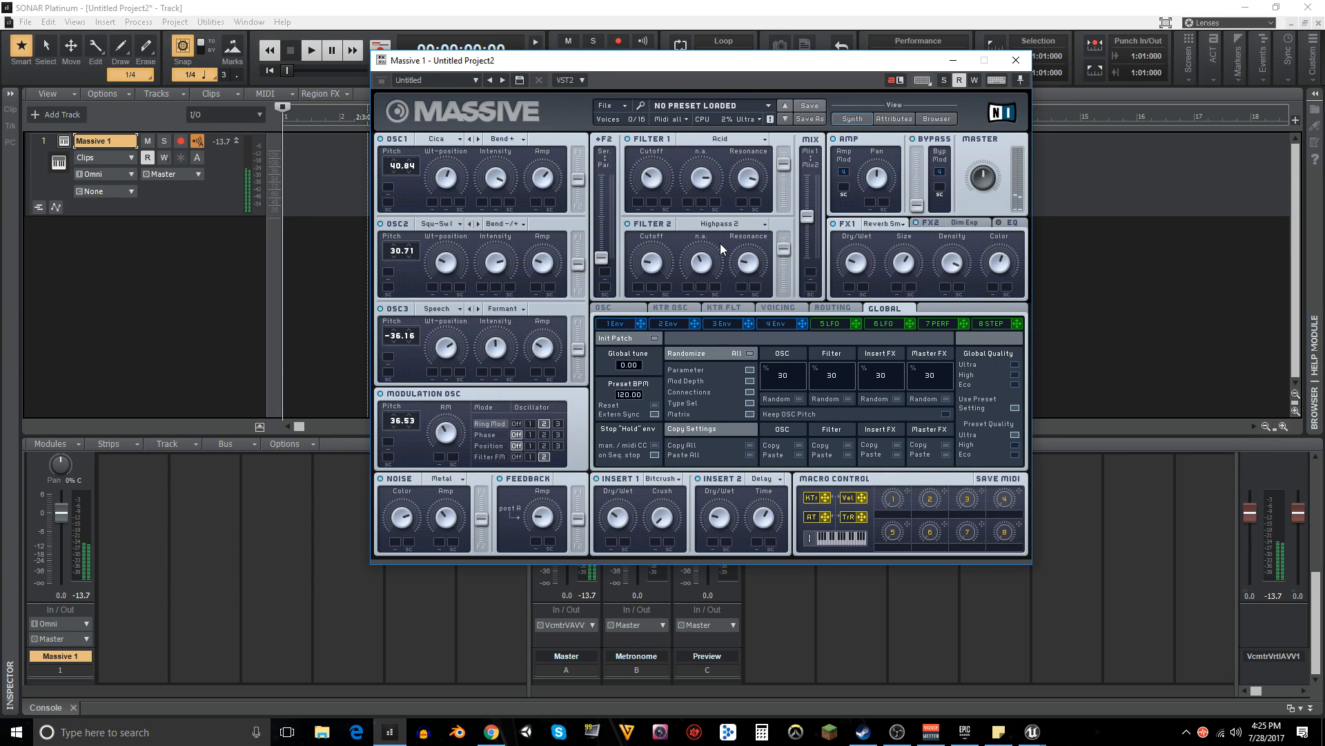
mouse_move(577, 179)
left_mouse_down()
mouse_move(581, 148)
mouse_move(579, 212)
mouse_move(579, 179)
left_mouse_up()
mouse_move(577, 263)
left_mouse_down()
mouse_move(579, 284)
mouse_move(584, 231)
mouse_move(582, 258)
left_mouse_up()
mouse_move(575, 350)
left_mouse_down()
mouse_move(578, 363)
mouse_move(579, 350)
left_mouse_up()
mouse_move(484, 520)
left_mouse_down()
mouse_move(489, 481)
mouse_move(485, 546)
mouse_move(487, 519)
left_mouse_up()
- Set Filter 2 to the Daft type and fine-tune how the oscillators and noise are split between the two filters
left_click(704, 224)
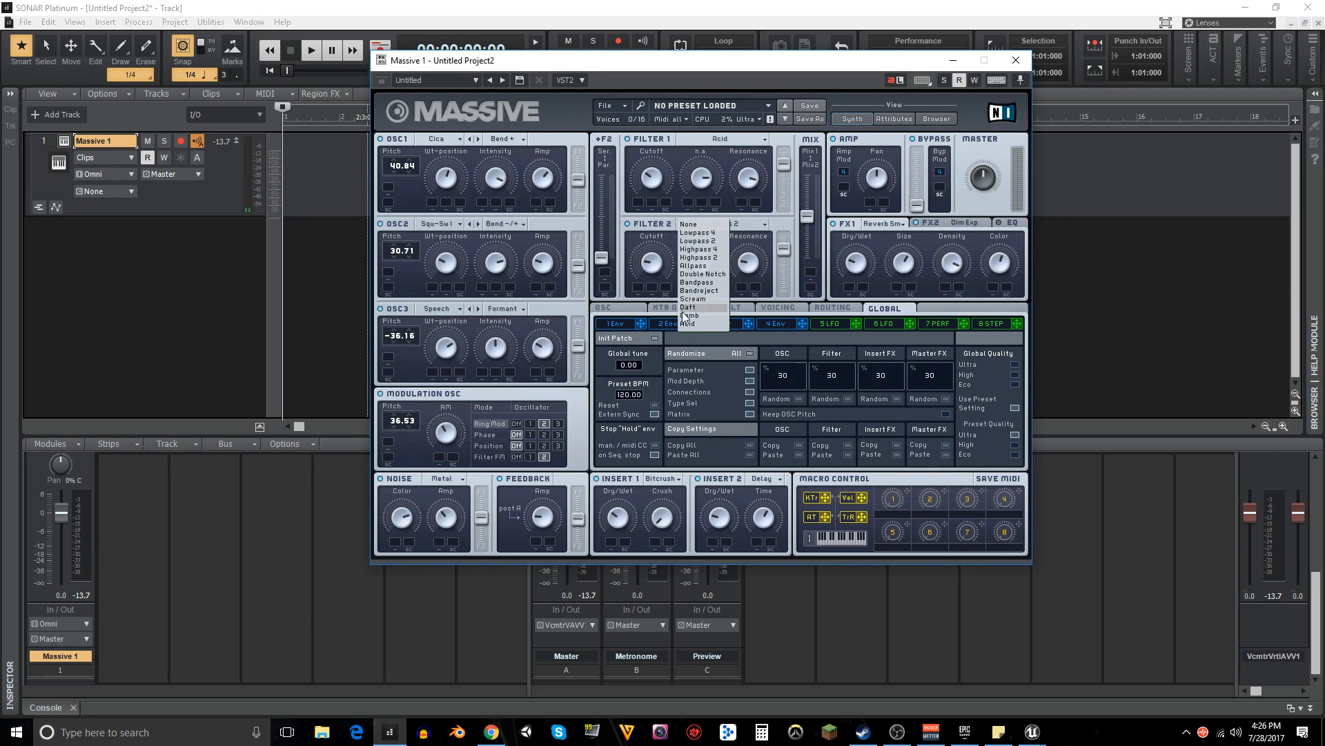
left_click(694, 307)
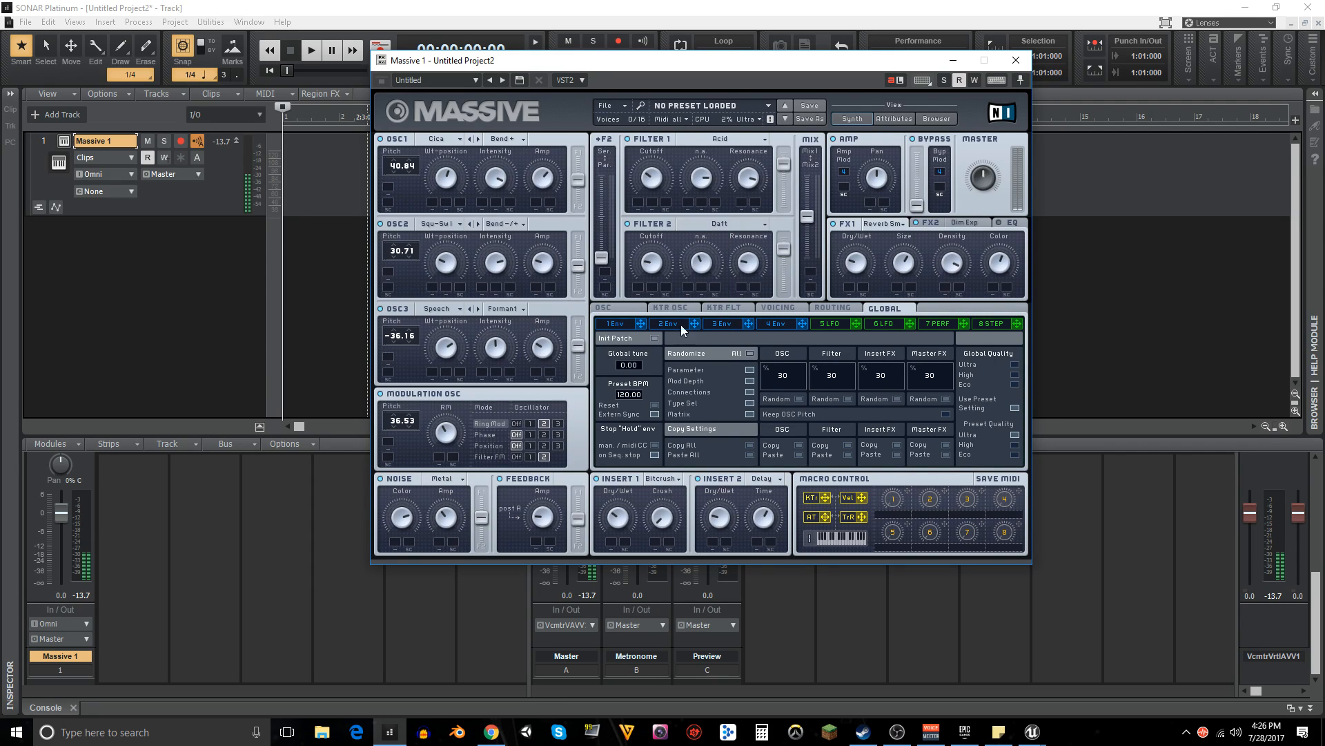
mouse_move(480, 511)
left_mouse_down()
mouse_move(482, 489)
mouse_move(483, 545)
mouse_move(489, 522)
left_mouse_up()
mouse_move(603, 258)
left_mouse_down()
mouse_move(608, 150)
mouse_move(603, 258)
left_mouse_up()
mouse_move(578, 346)
left_mouse_down()
mouse_move(578, 329)
mouse_move(578, 356)
mouse_move(579, 345)
left_mouse_up()
mouse_move(579, 268)
left_mouse_down()
mouse_move(580, 246)
mouse_move(579, 279)
mouse_move(579, 262)
left_mouse_up()
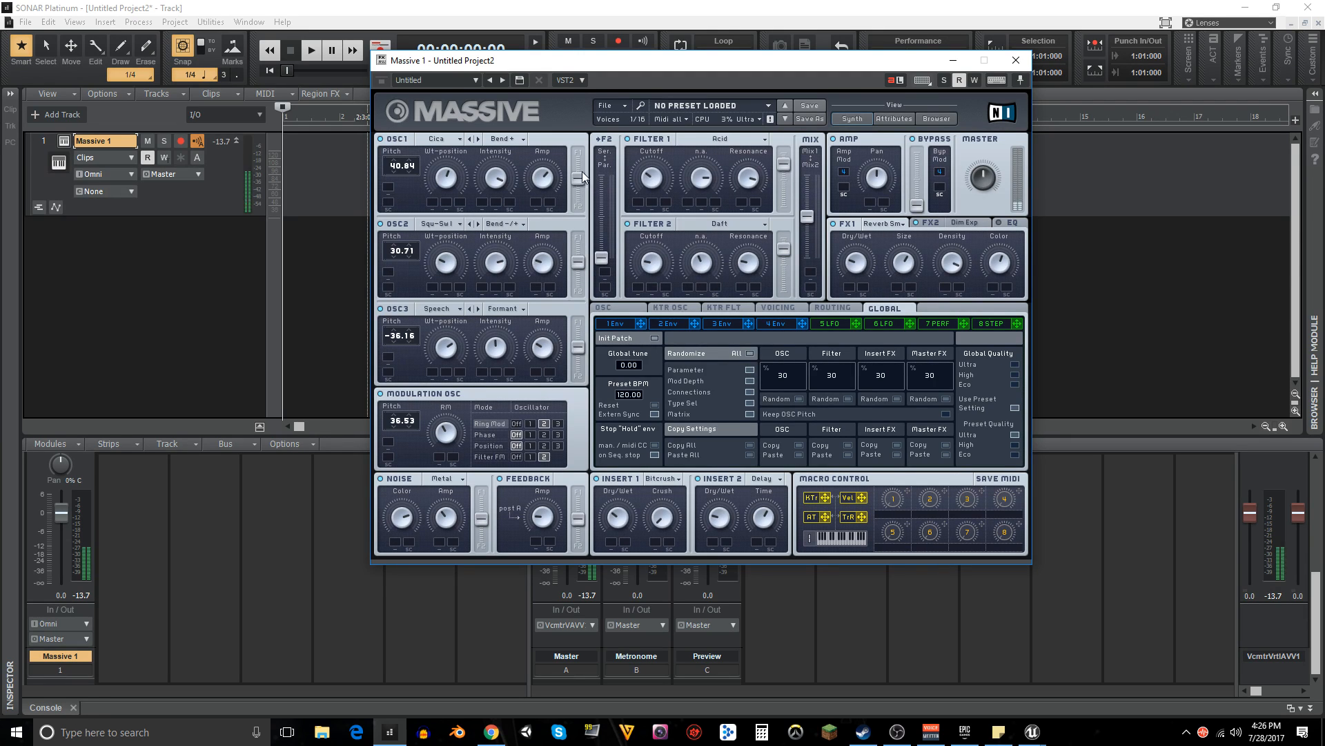
left_click_drag(579, 178, 579, 182)
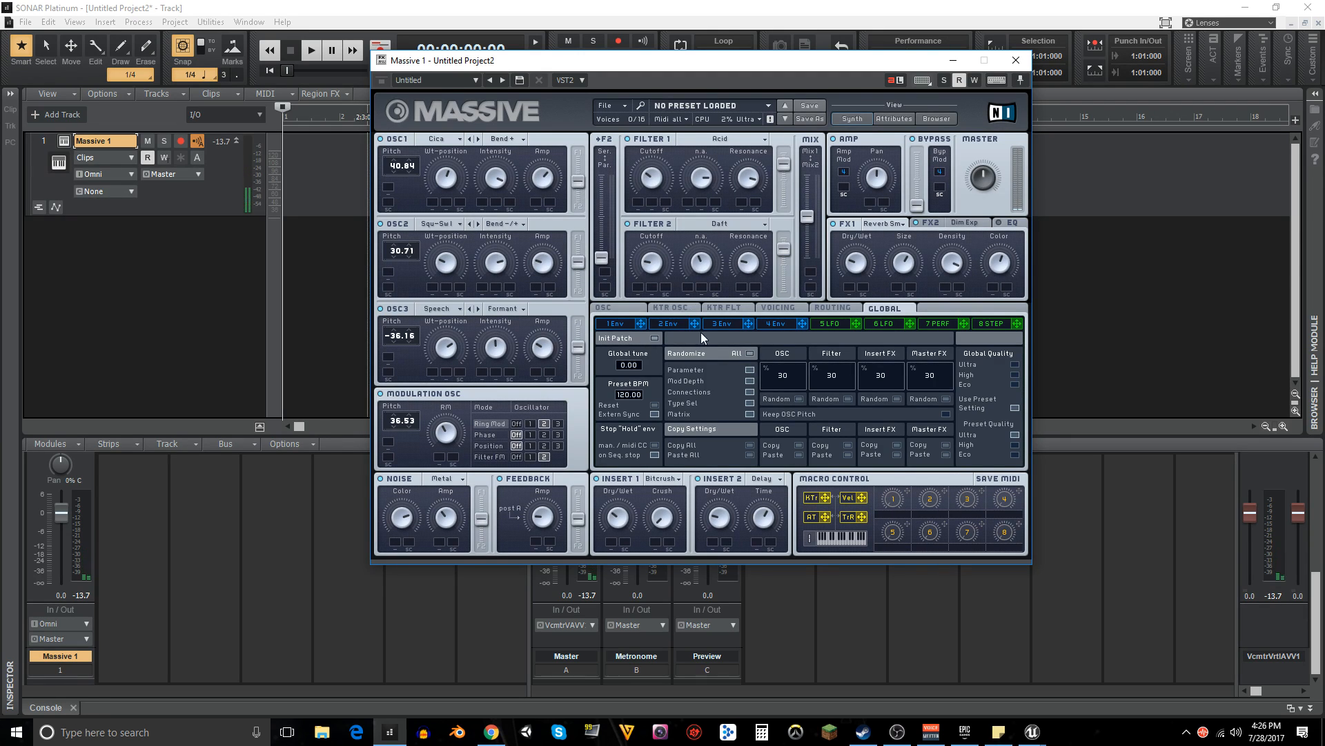
- Shape envelope 1 with a short attack, a long decay and a decay level near zero
left_click(618, 325)
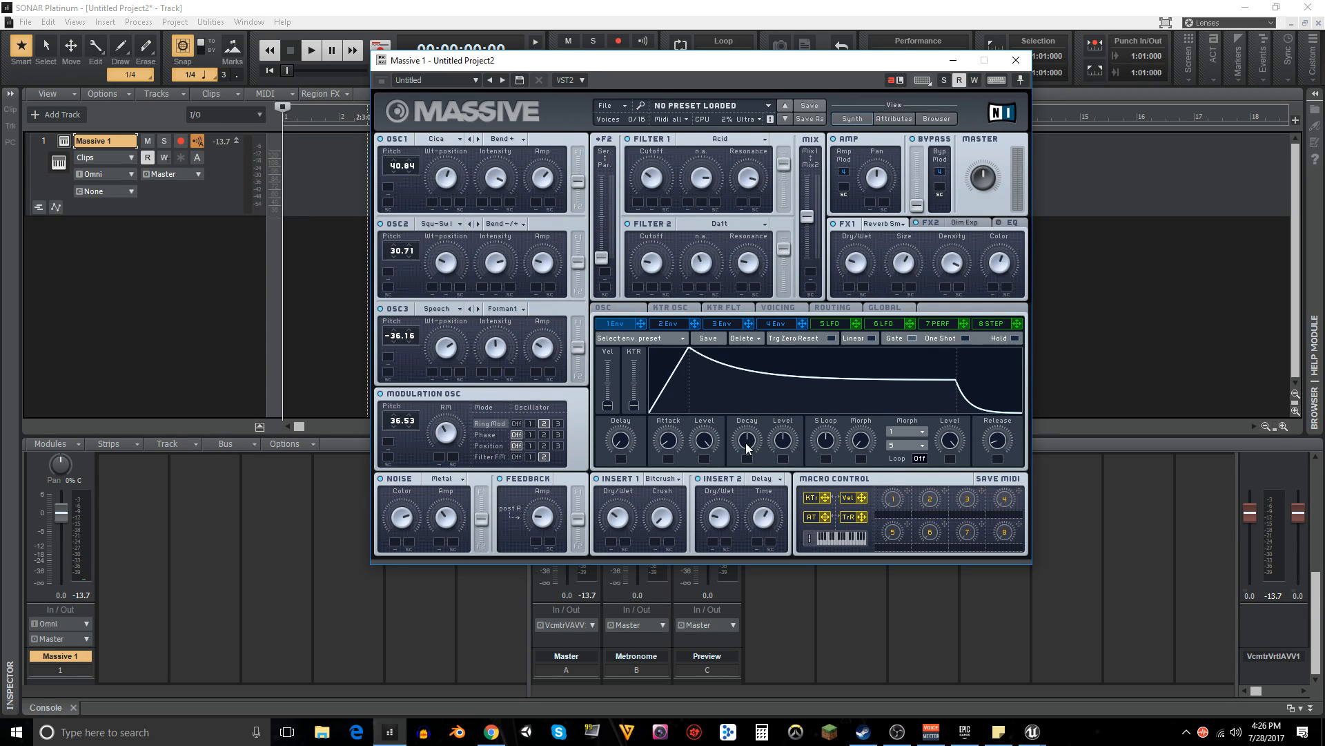
left_click_drag(748, 447, 794, 511)
left_click_drag(744, 452, 754, 407)
left_click_drag(670, 444, 674, 463)
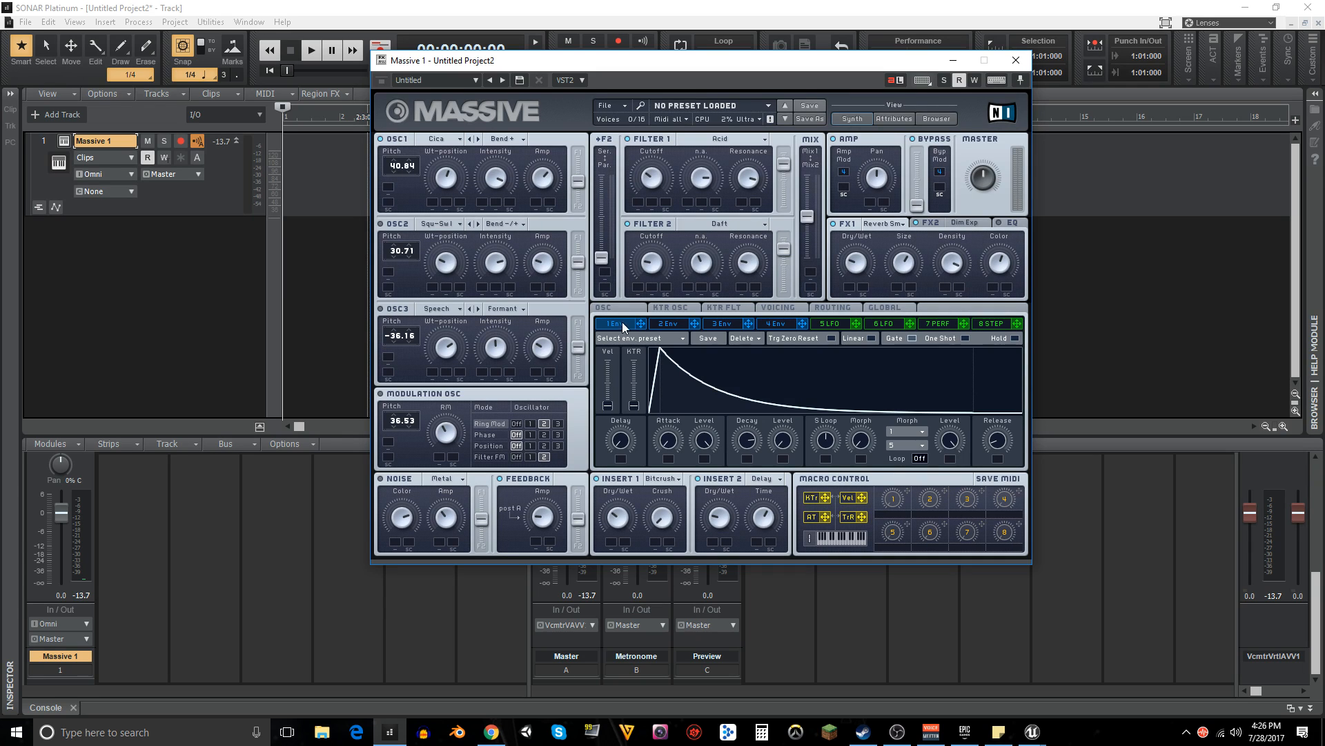
- Modulate OSC1's Amp with envelope 1, lower its base level, and shorten the envelope's decay
left_click_drag(641, 323, 539, 209)
left_click_drag(545, 181, 544, 161)
left_click_drag(747, 453, 764, 522)
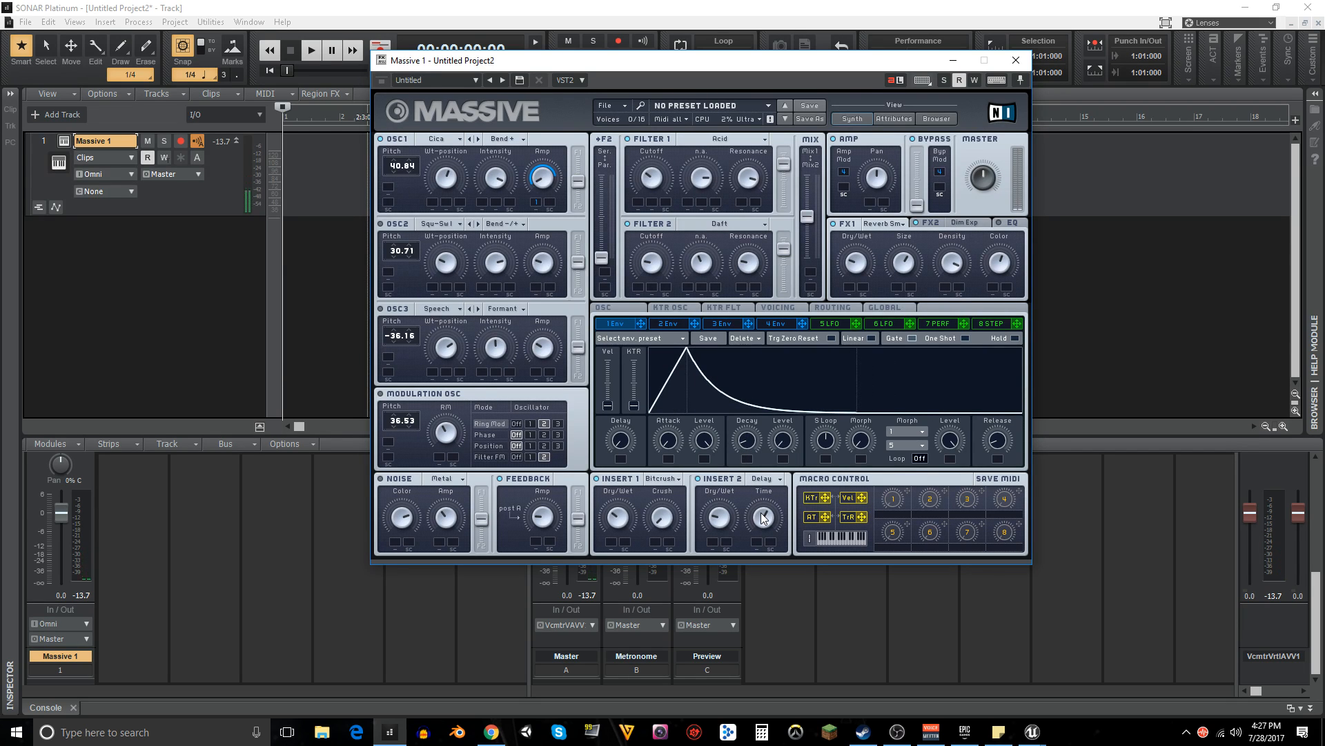
left_click_drag(751, 454, 750, 440)
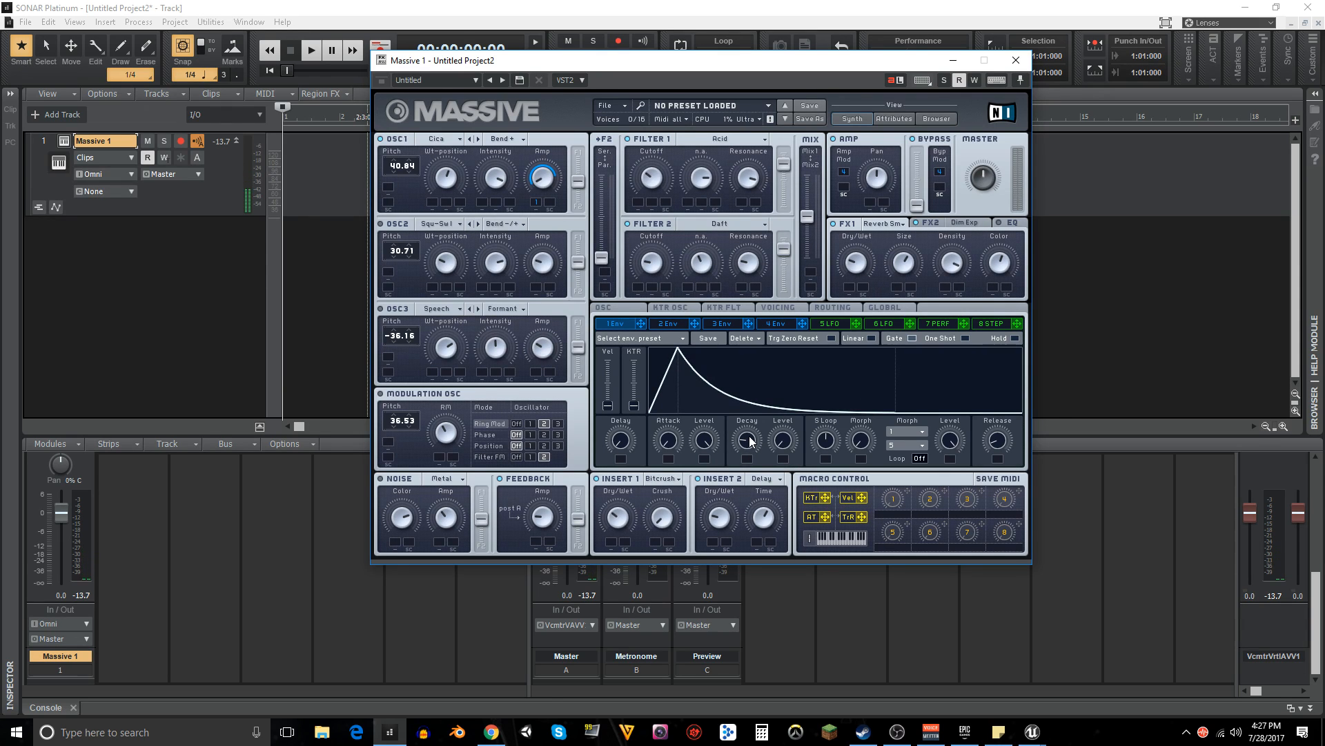
left_click_drag(746, 445, 749, 443)
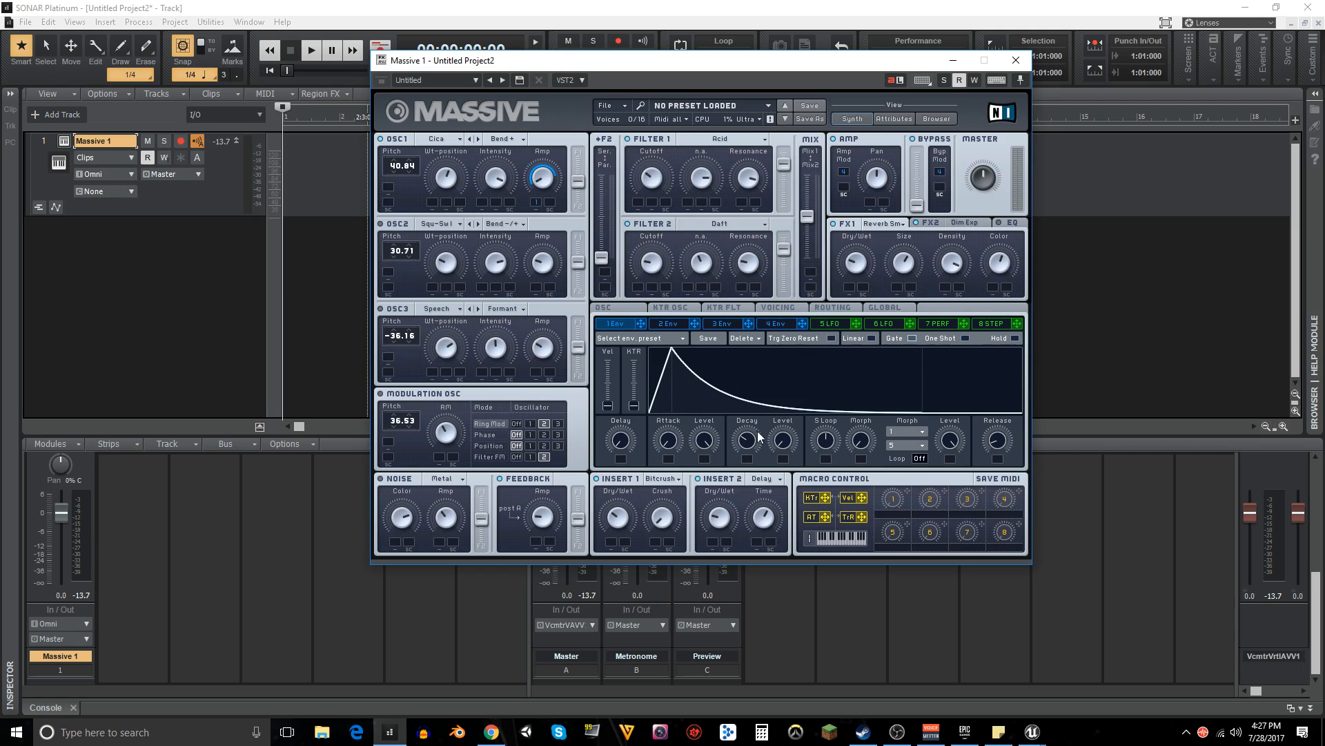
left_click_drag(741, 443, 737, 437)
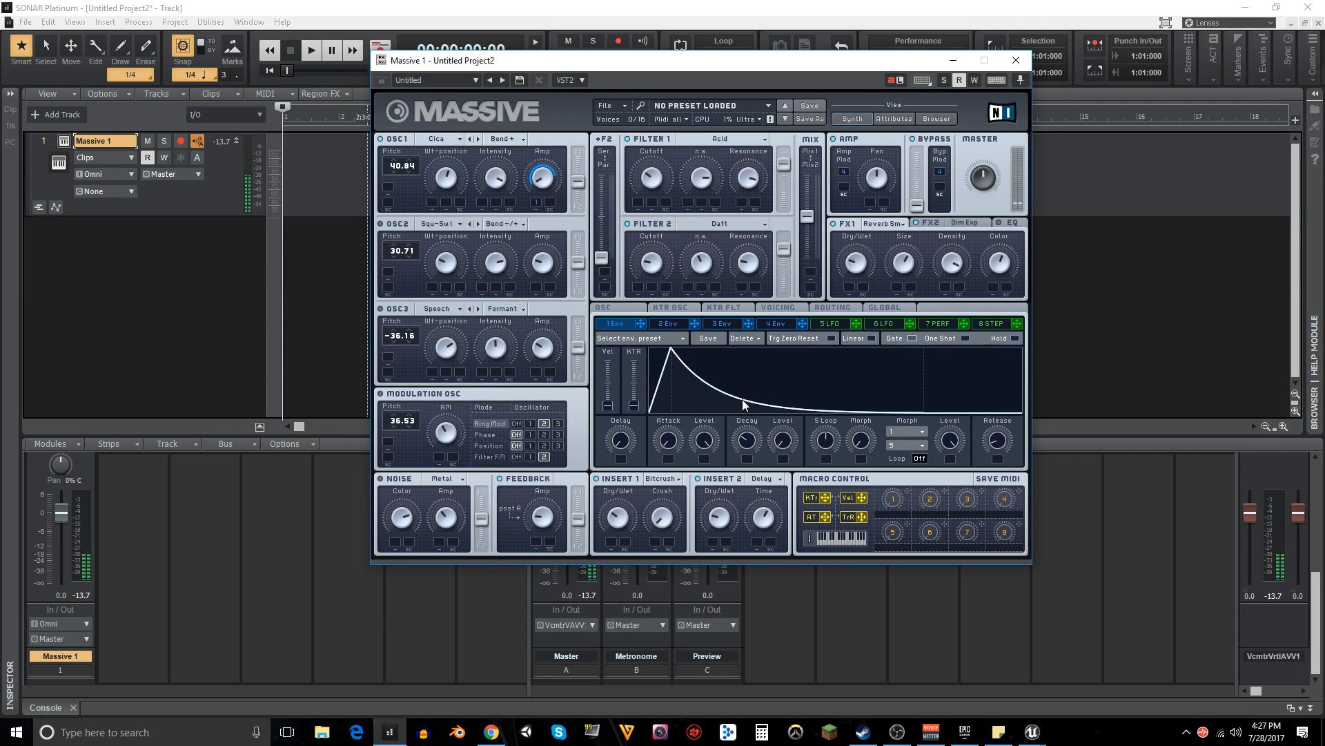
left_click_drag(749, 440, 752, 436)
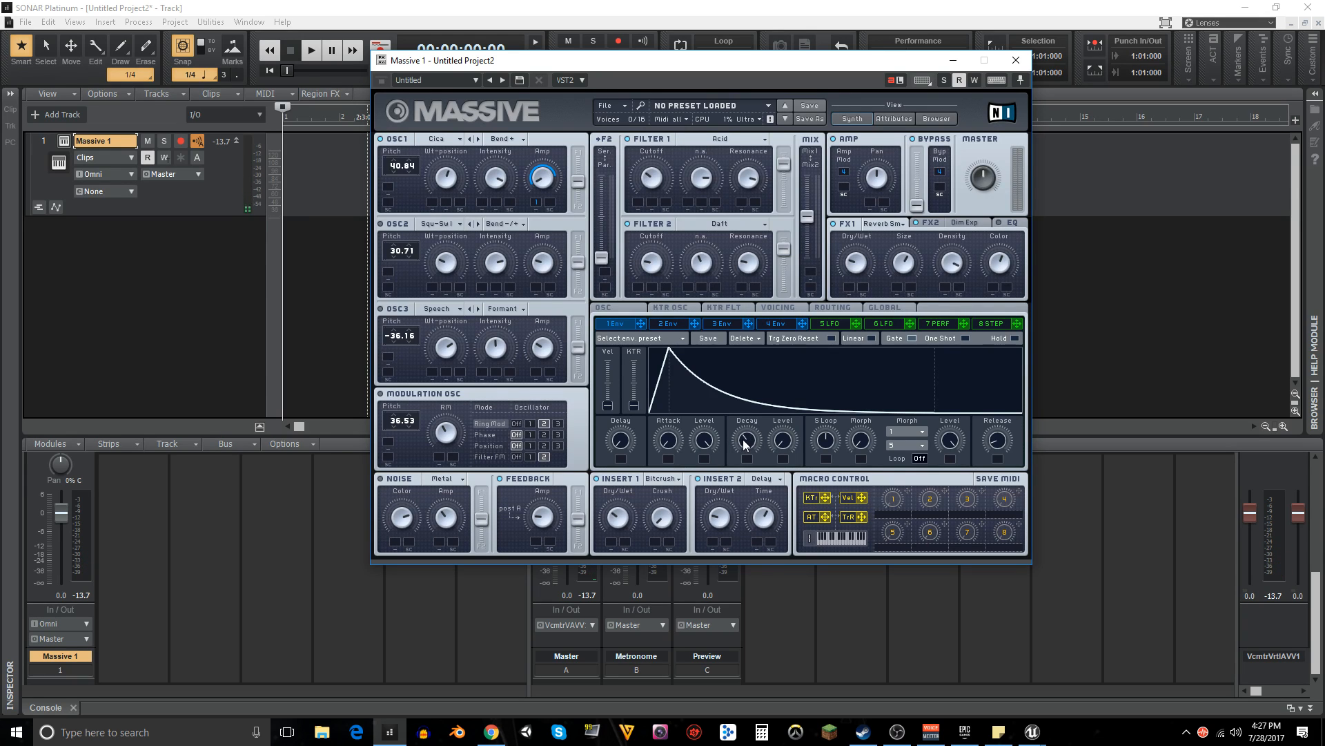
left_click_drag(747, 443, 786, 434)
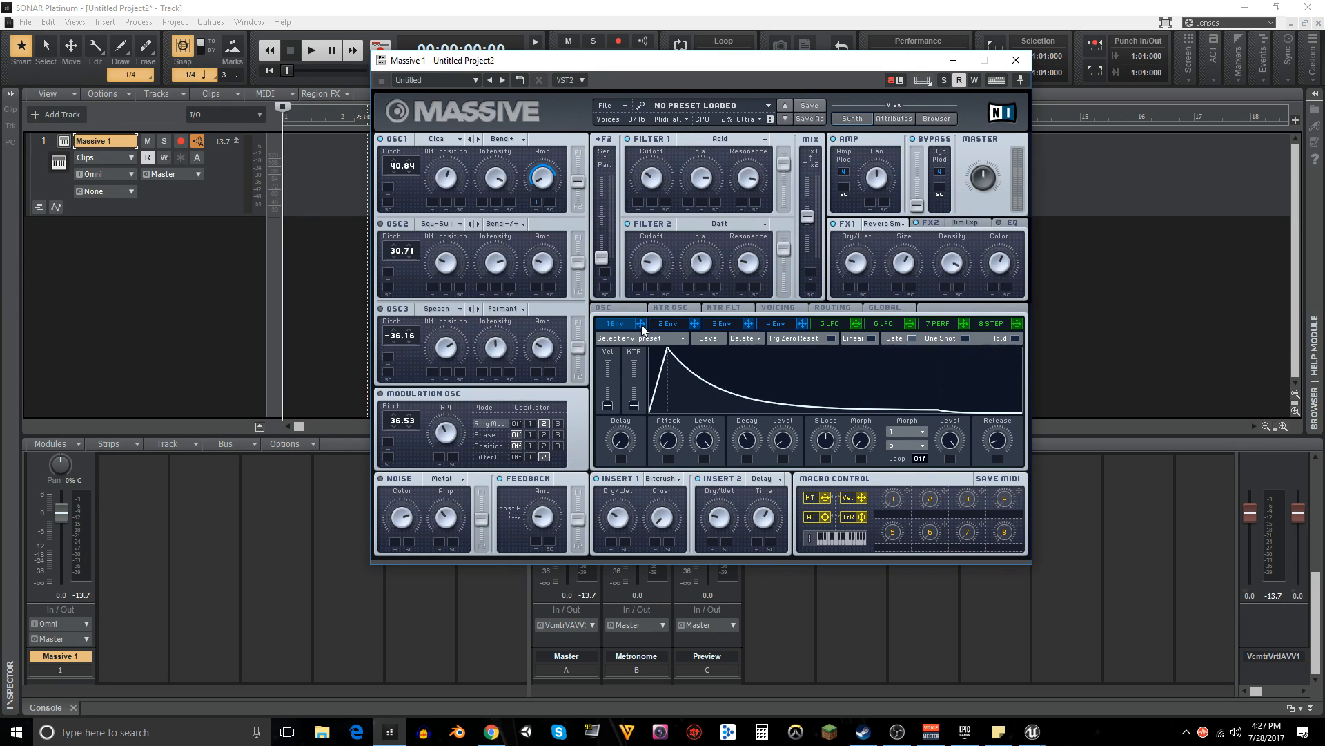
- Modulate OSC1's pitch with envelope 1 by 64.00 and lower the base pitch to -0.16
left_click_drag(641, 323, 389, 192)
left_click_drag(390, 185, 399, 308)
left_click_drag(399, 187, 405, 118)
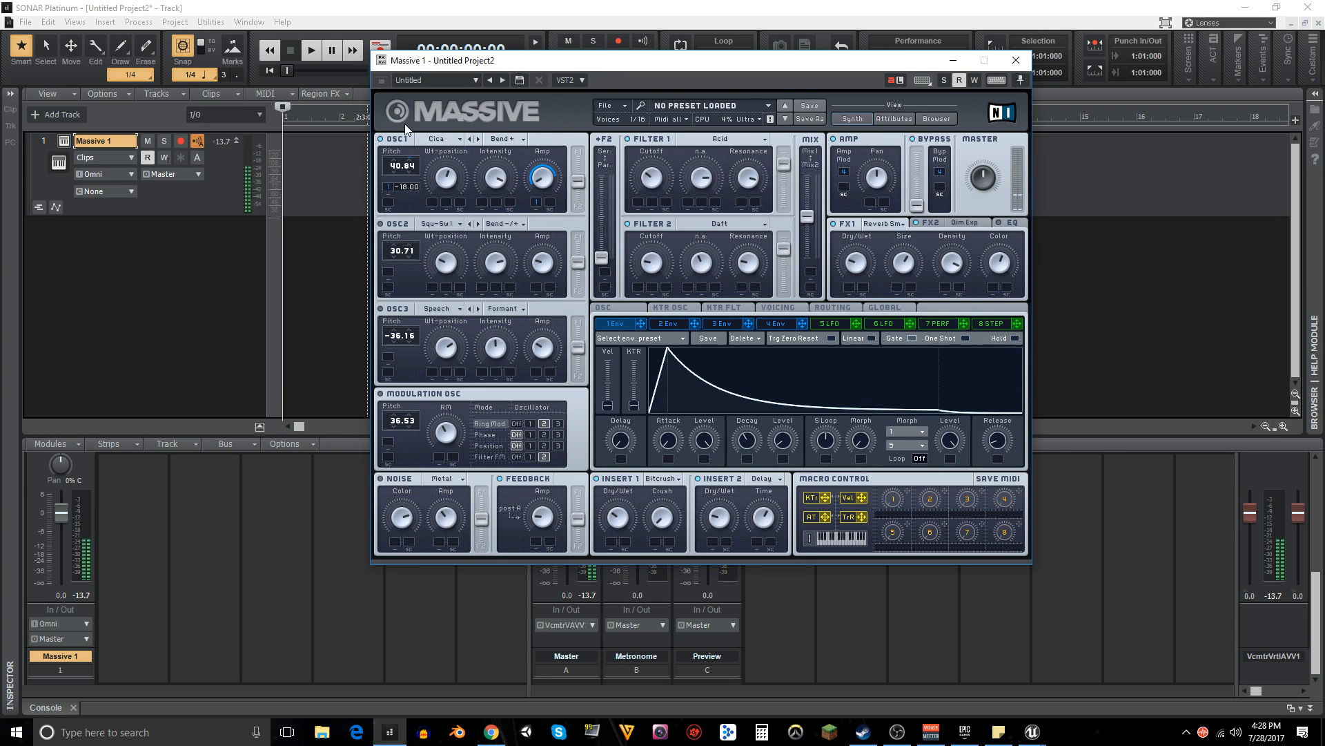
left_click_drag(405, 122, 409, 95)
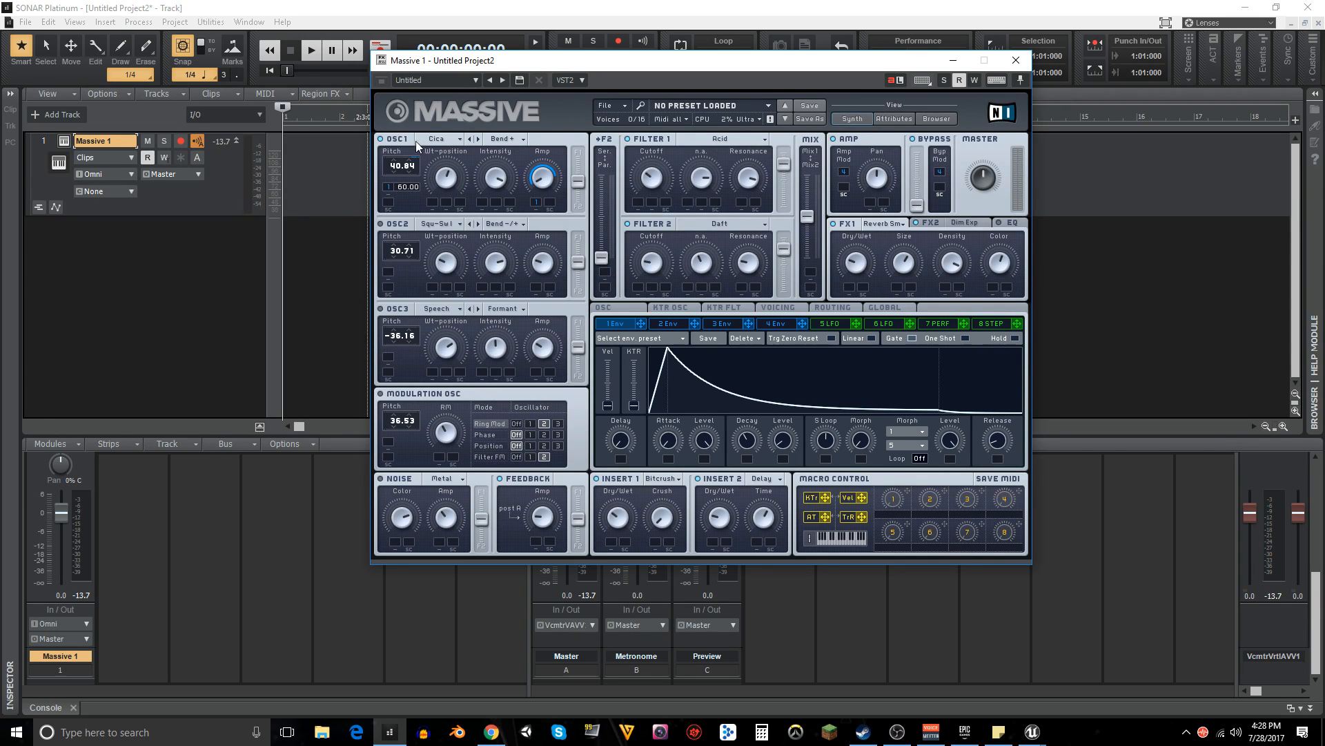
left_click_drag(394, 199, 397, 237)
left_click_drag(396, 167, 396, 148)
- Modulate the pitch and Amp of OSC2 and OSC3 with envelope 1, using 18.05 for OSC2's pitch
left_click_drag(641, 323, 395, 278)
left_click_drag(642, 324, 544, 263)
left_click_drag(640, 325, 446, 367)
left_click_drag(541, 370, 540, 370)
left_click_drag(408, 342, 408, 241)
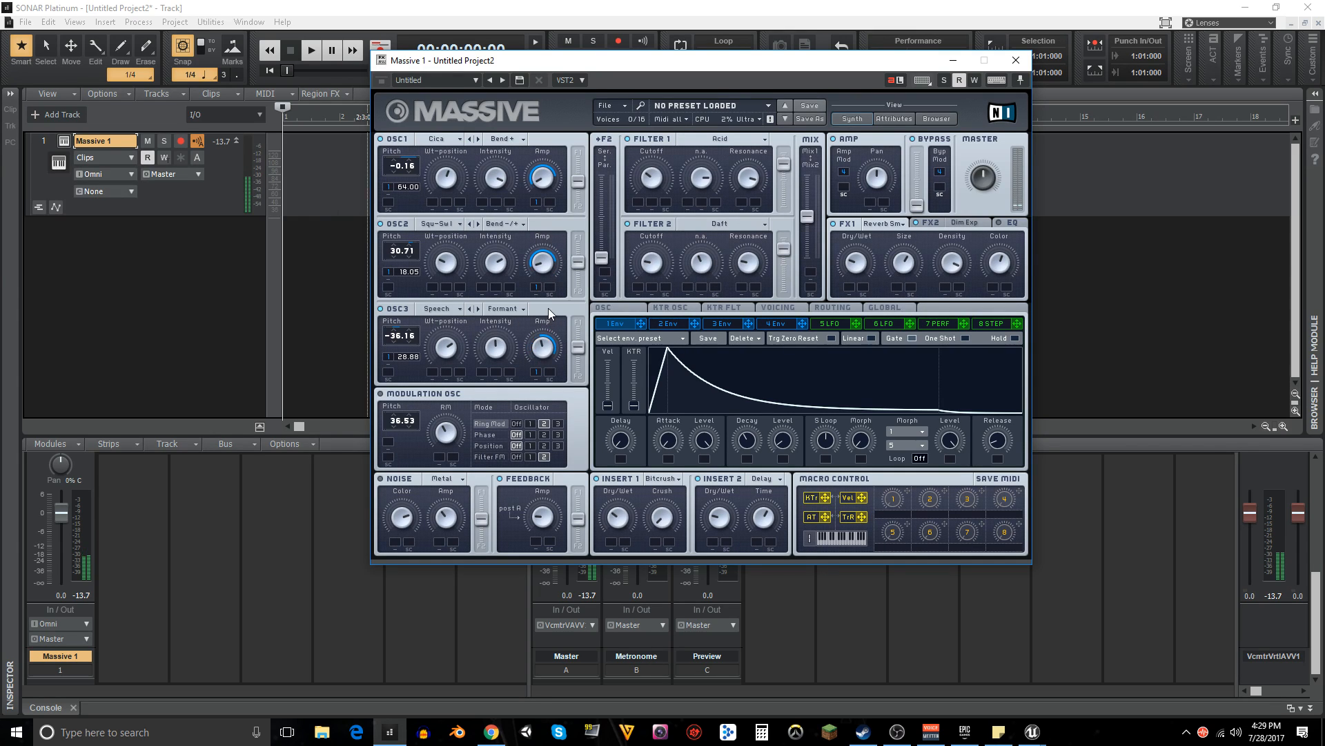
- Change OSC3's wavetable mode to Spectrum and raise its envelope pitch modulation to 42.03
left_click(512, 309)
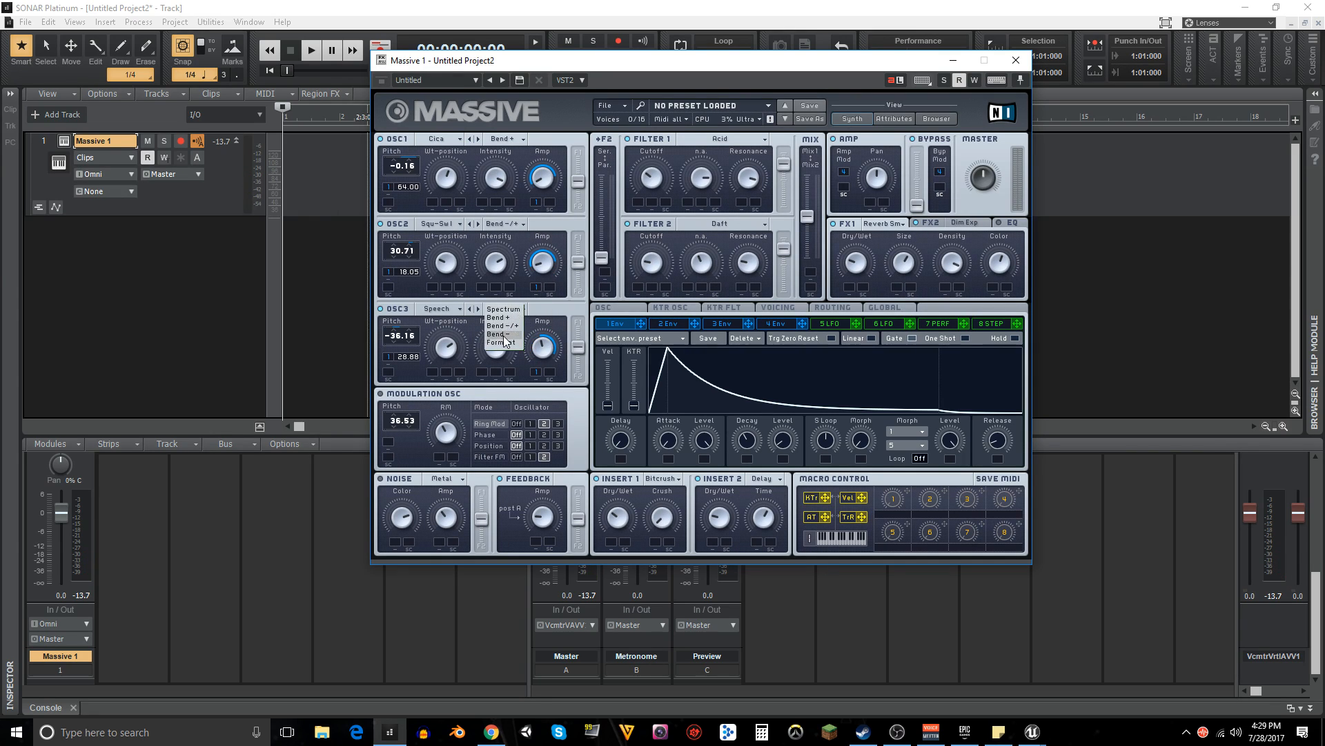
left_click(506, 310)
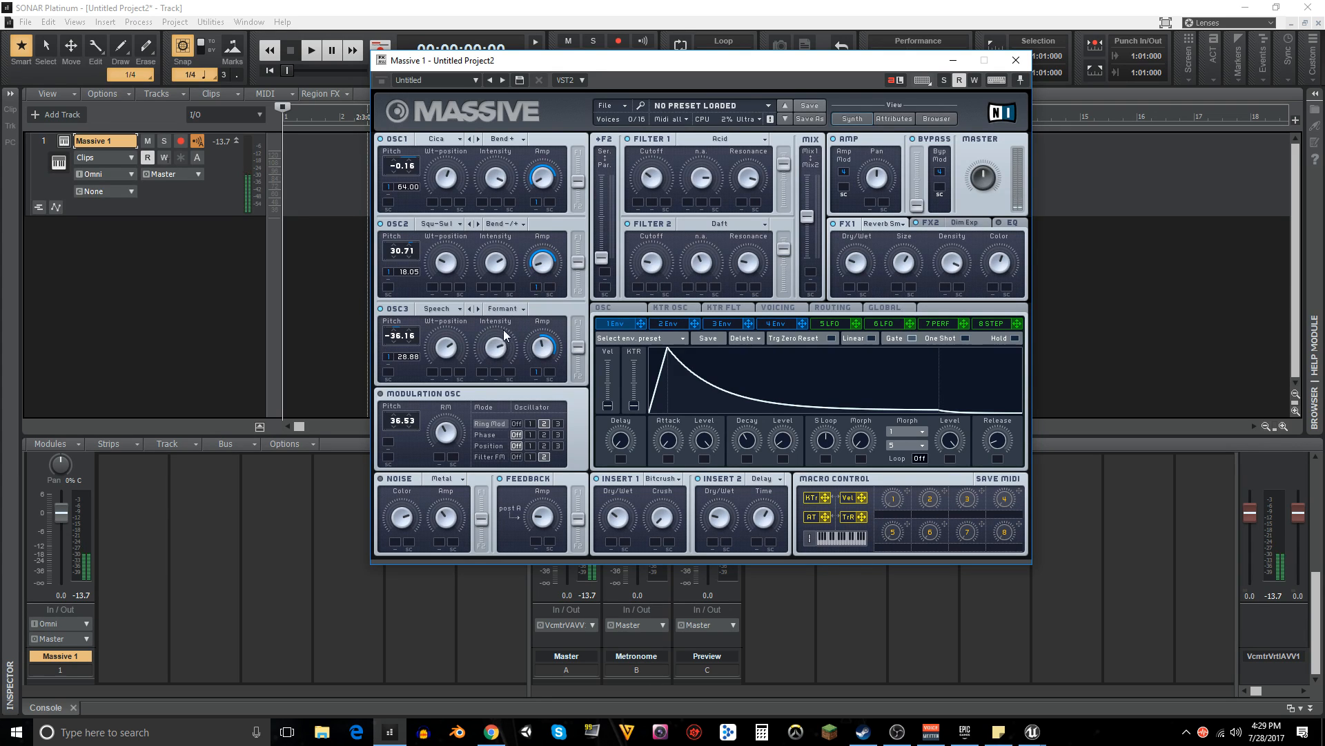
left_click(508, 310)
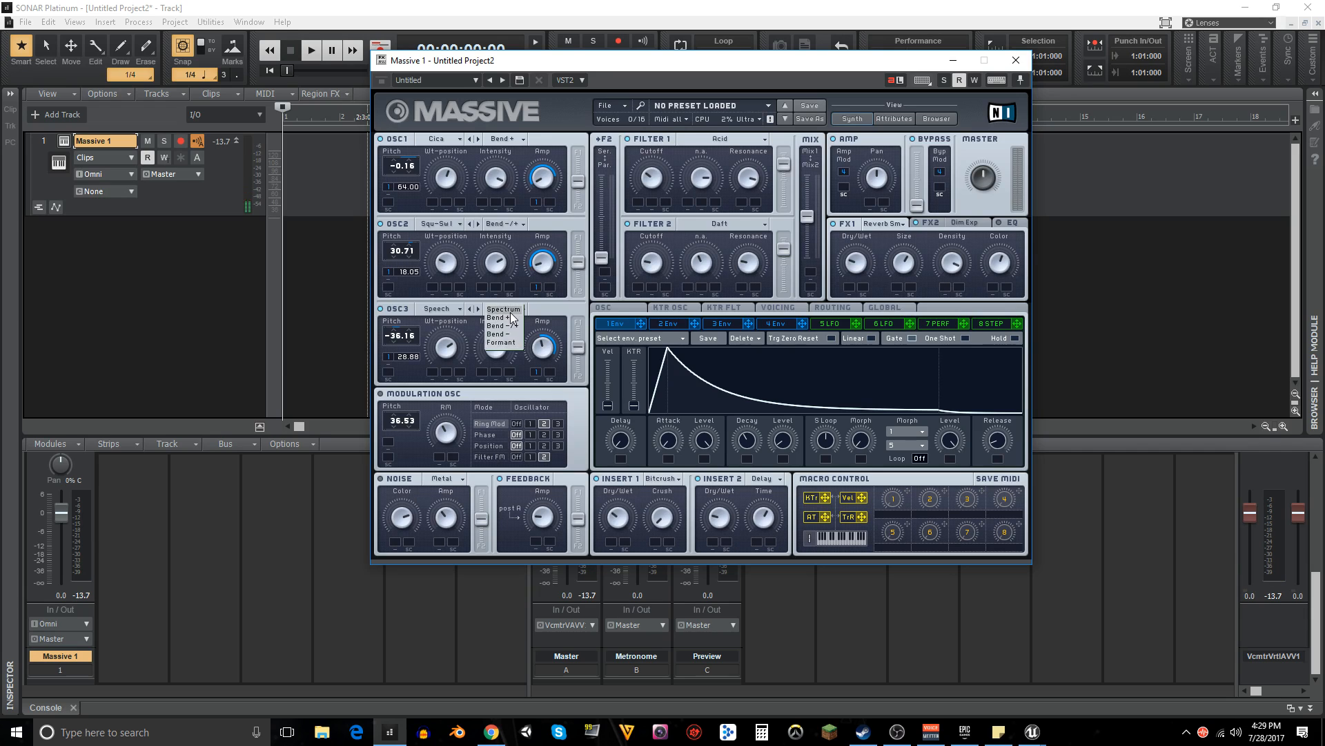
left_click(509, 311)
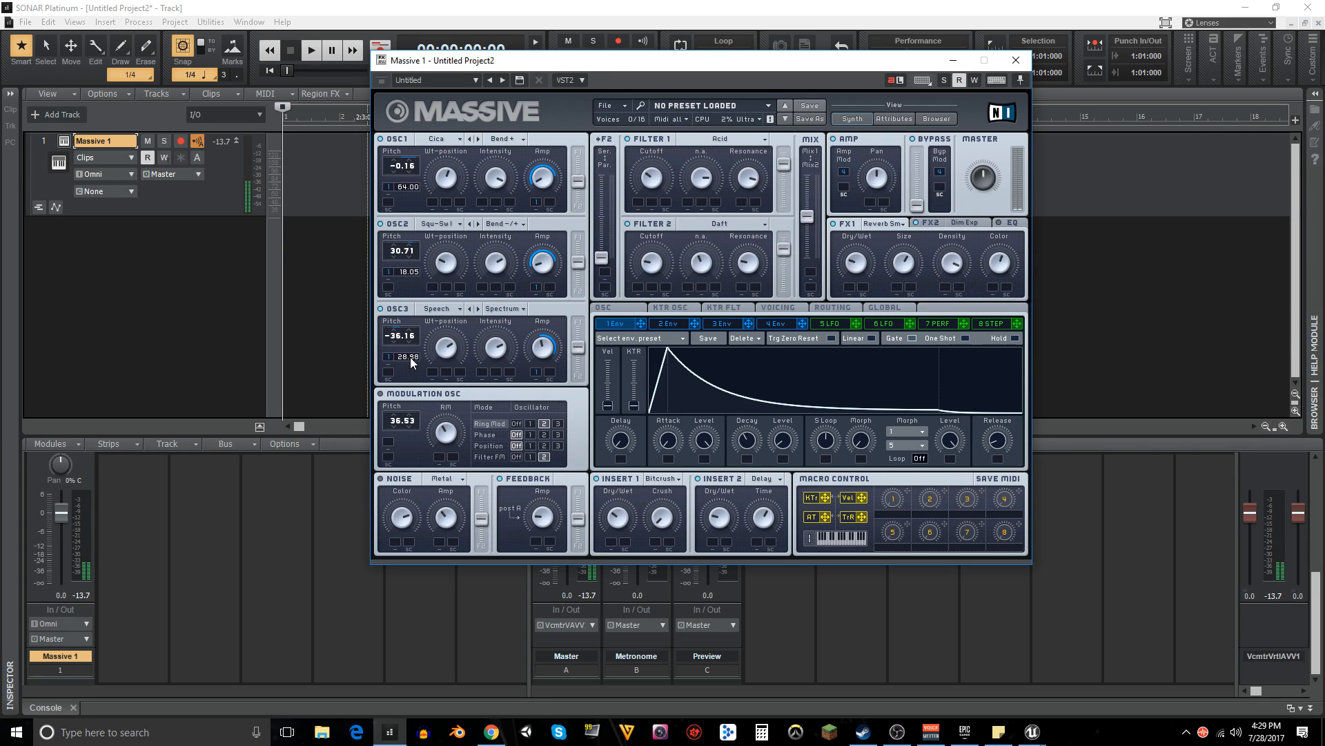
left_click_drag(410, 353, 403, 356)
- Set OSC2's pitch to 11.71 with 13.05 modulation, and modulate the noise Color and Amp with envelope 1
left_click_drag(396, 251, 396, 280)
scroll(400, 252, "up", 8)
left_click_drag(399, 255, 403, 271)
left_click_drag(404, 273, 398, 247)
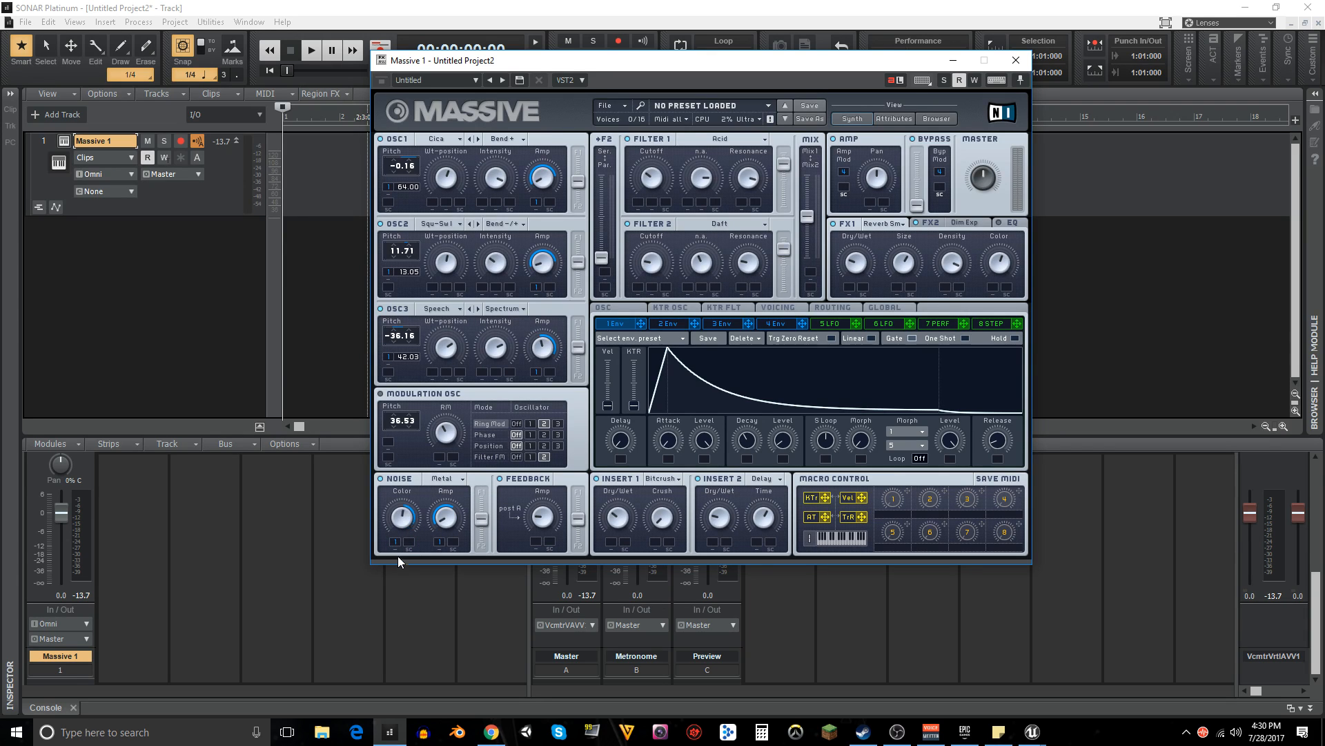
left_click_drag(397, 538, 396, 524)
- Set OSC1's pitch to 4.84, and OSC2's pitch to -8.29 with an envelope modulation of 11.05
left_click_drag(401, 171, 394, 165)
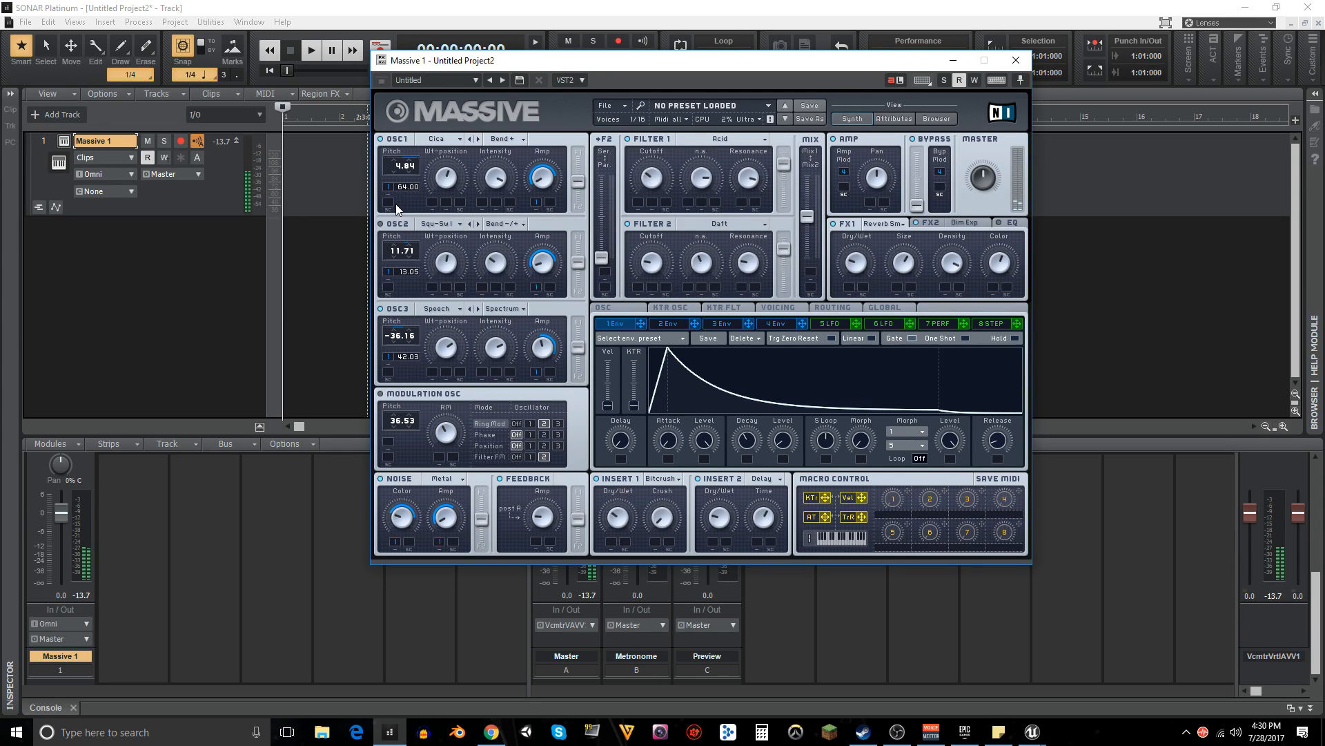
left_click(392, 223)
left_click_drag(397, 256, 522, 270)
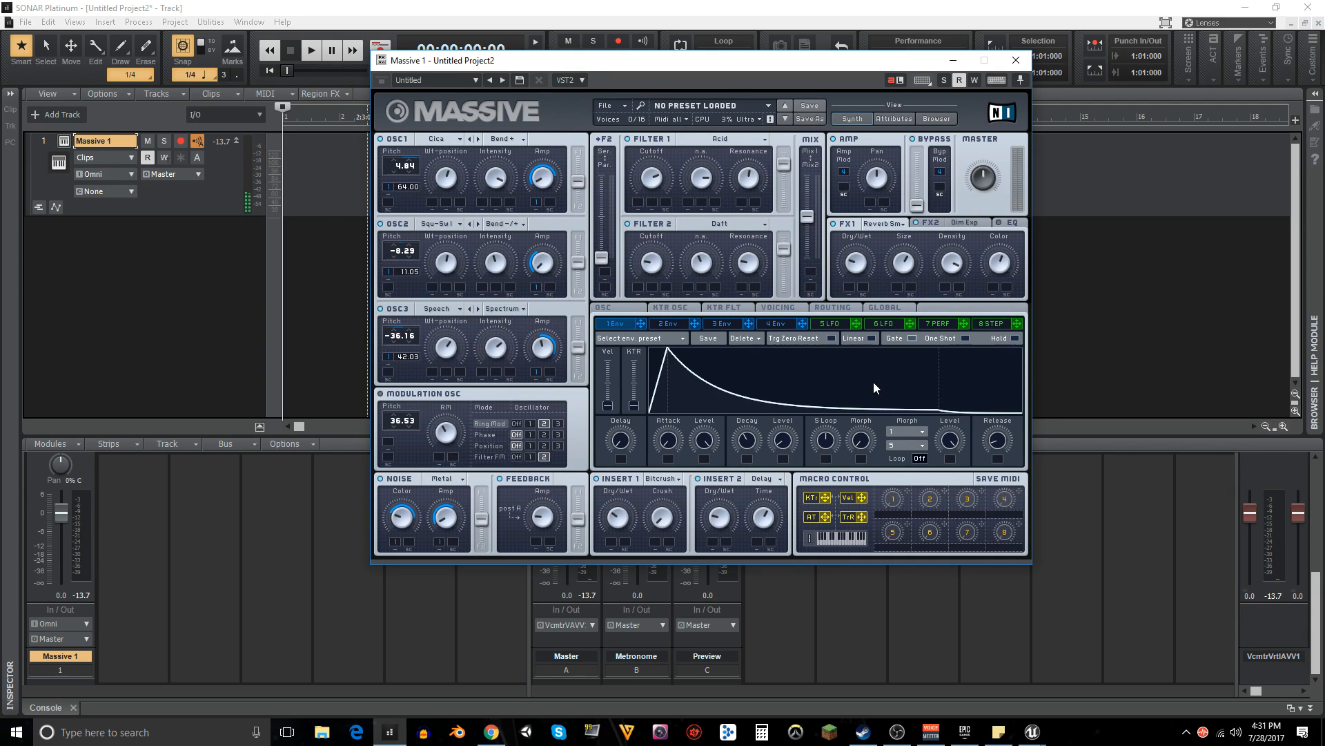
- Fine-tune envelope 1's decay time and level, and deepen its modulation of OSC3's Amp
left_click_drag(785, 439, 785, 467)
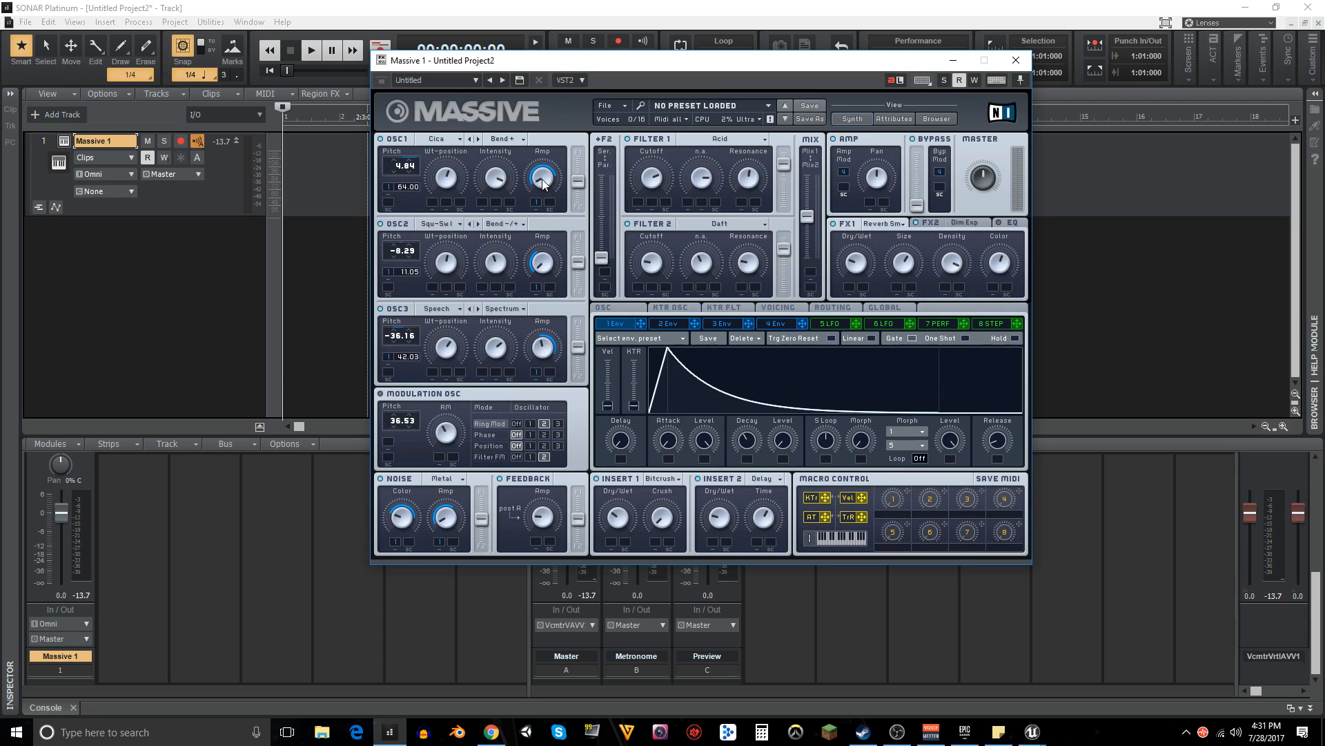
mouse_move(541, 350)
left_mouse_down()
mouse_move(551, 398)
mouse_move(537, 341)
left_mouse_up()
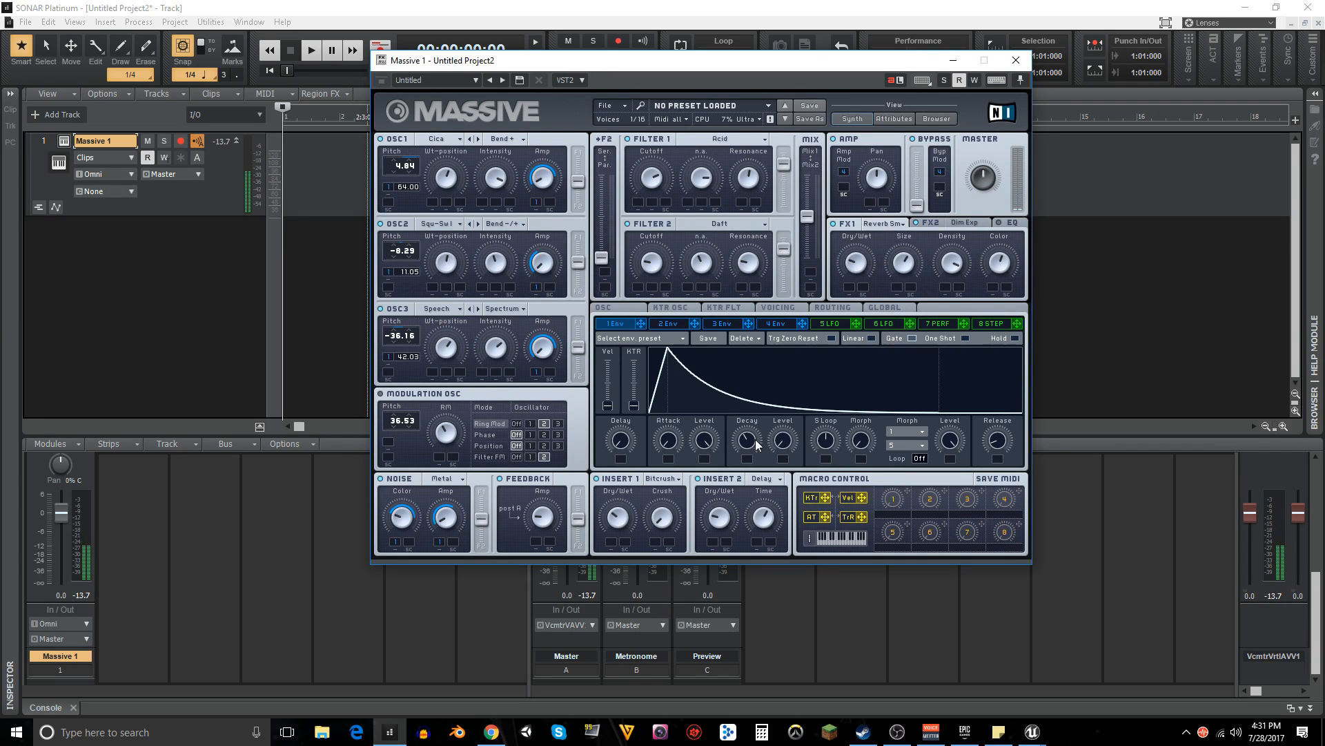
left_click_drag(749, 440, 748, 437)
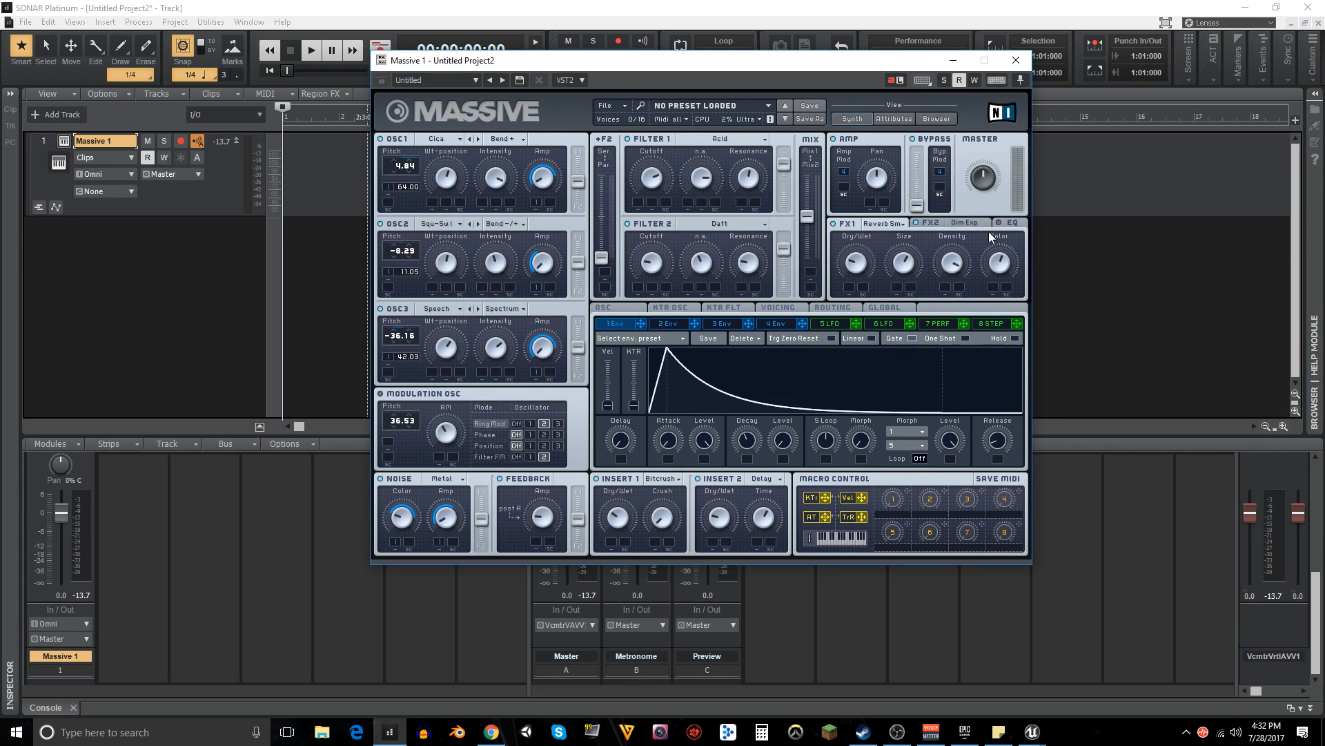
- Show the FX2 Dimension Expander settings and apply the modulation oscillator's Phase to oscillator 3
left_click_drag(843, 68, 792, 74)
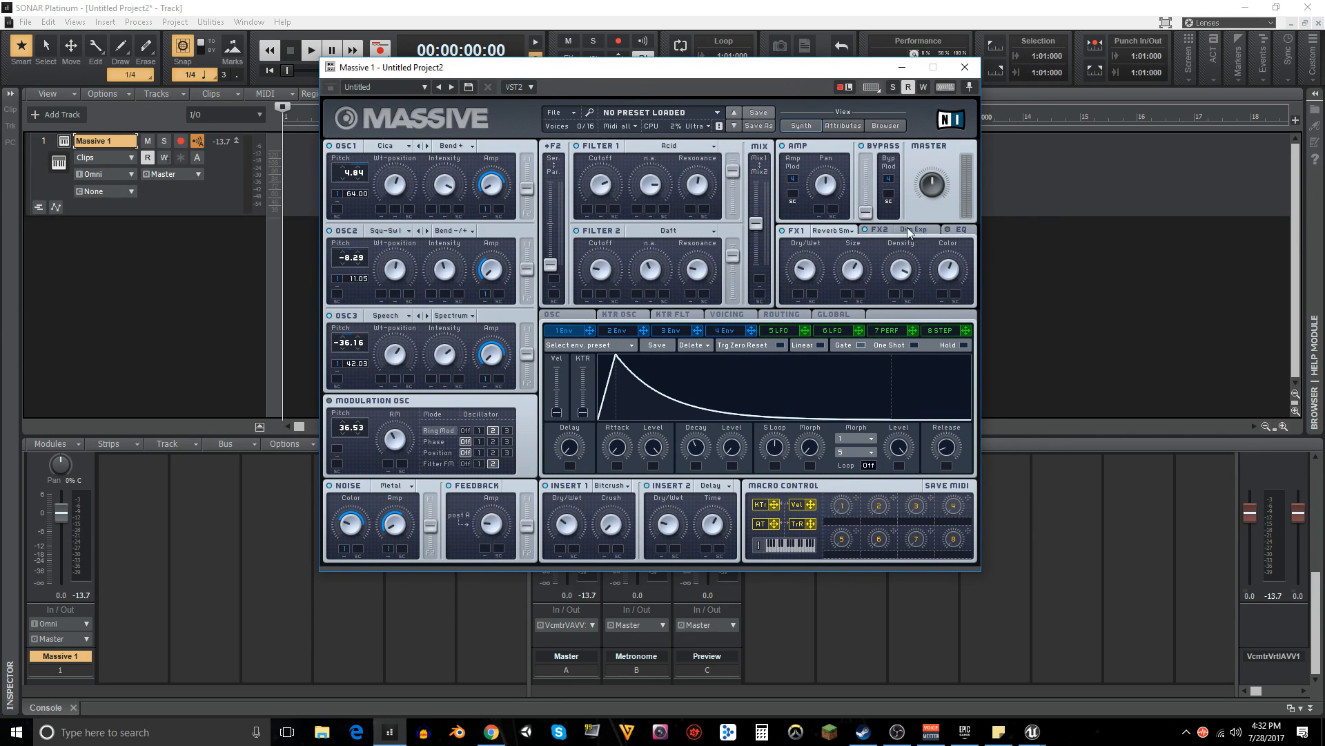
left_click(886, 229)
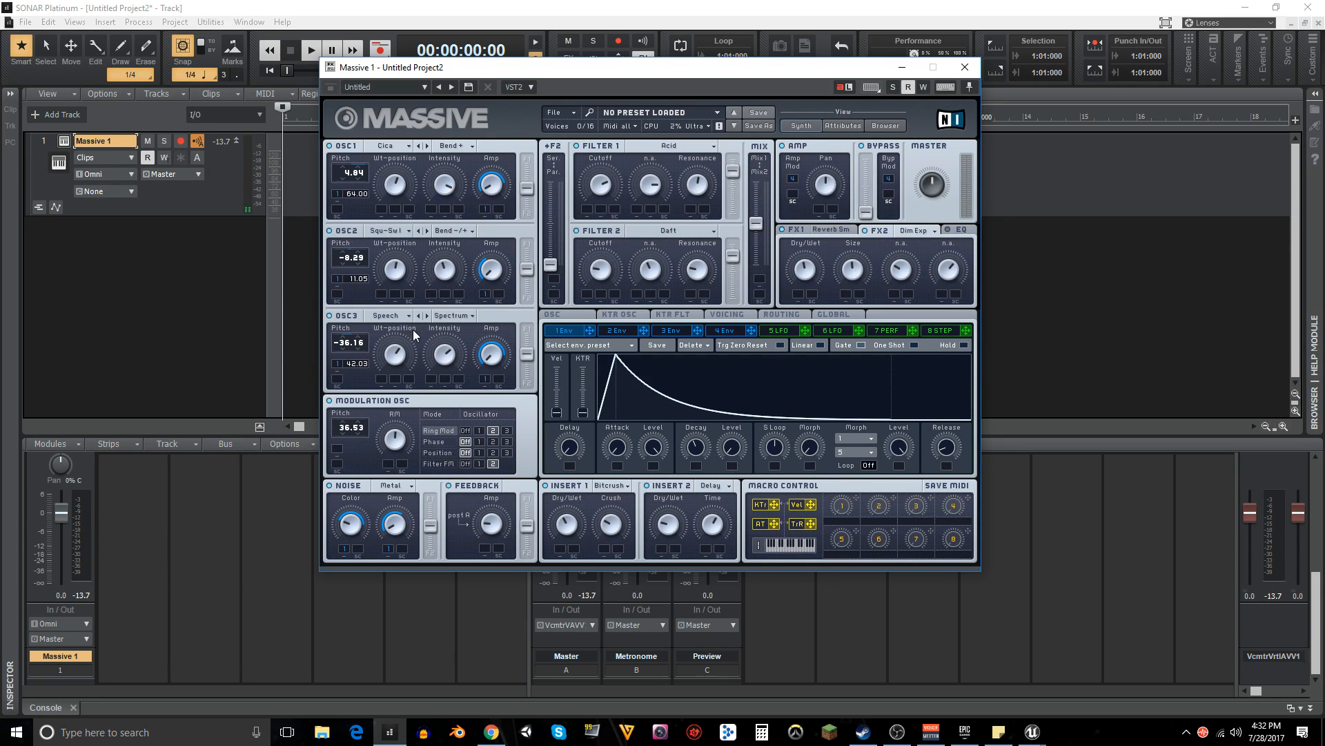
left_click(479, 441)
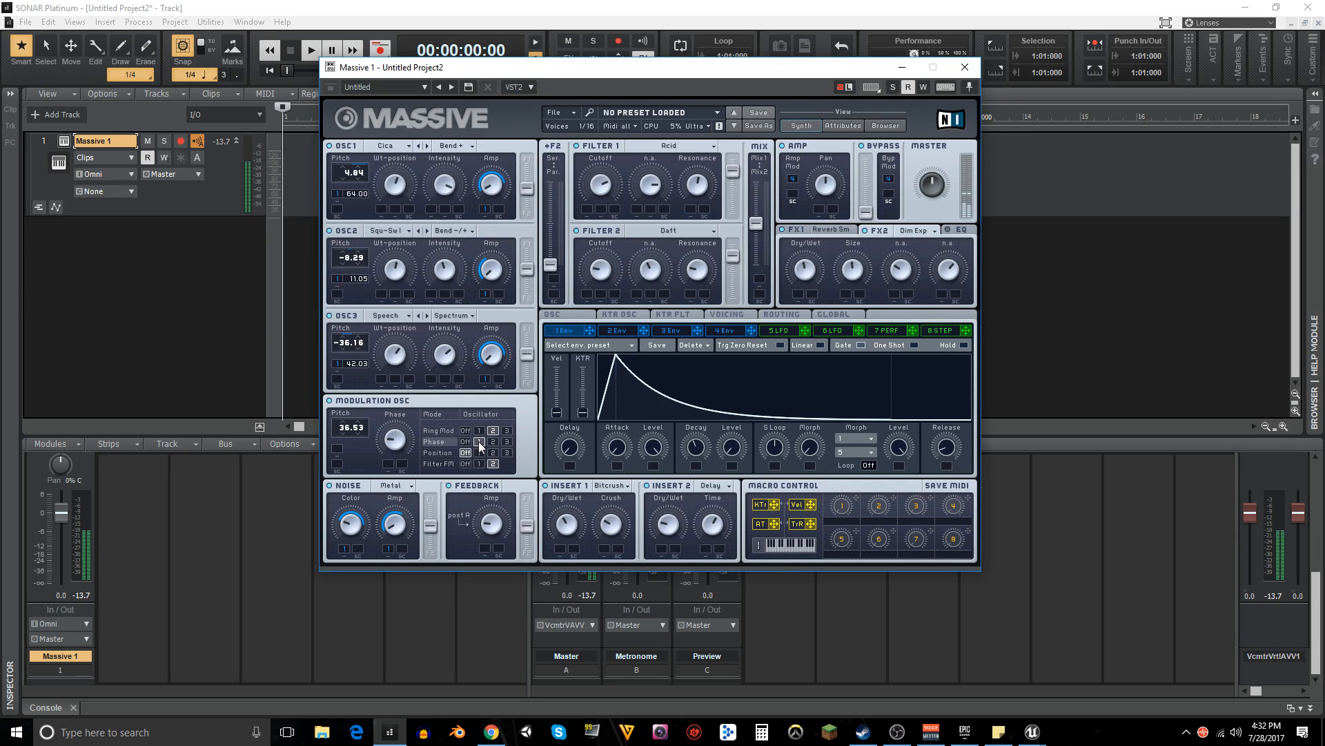
left_click(494, 441)
left_click(507, 442)
left_click_drag(397, 445, 397, 441)
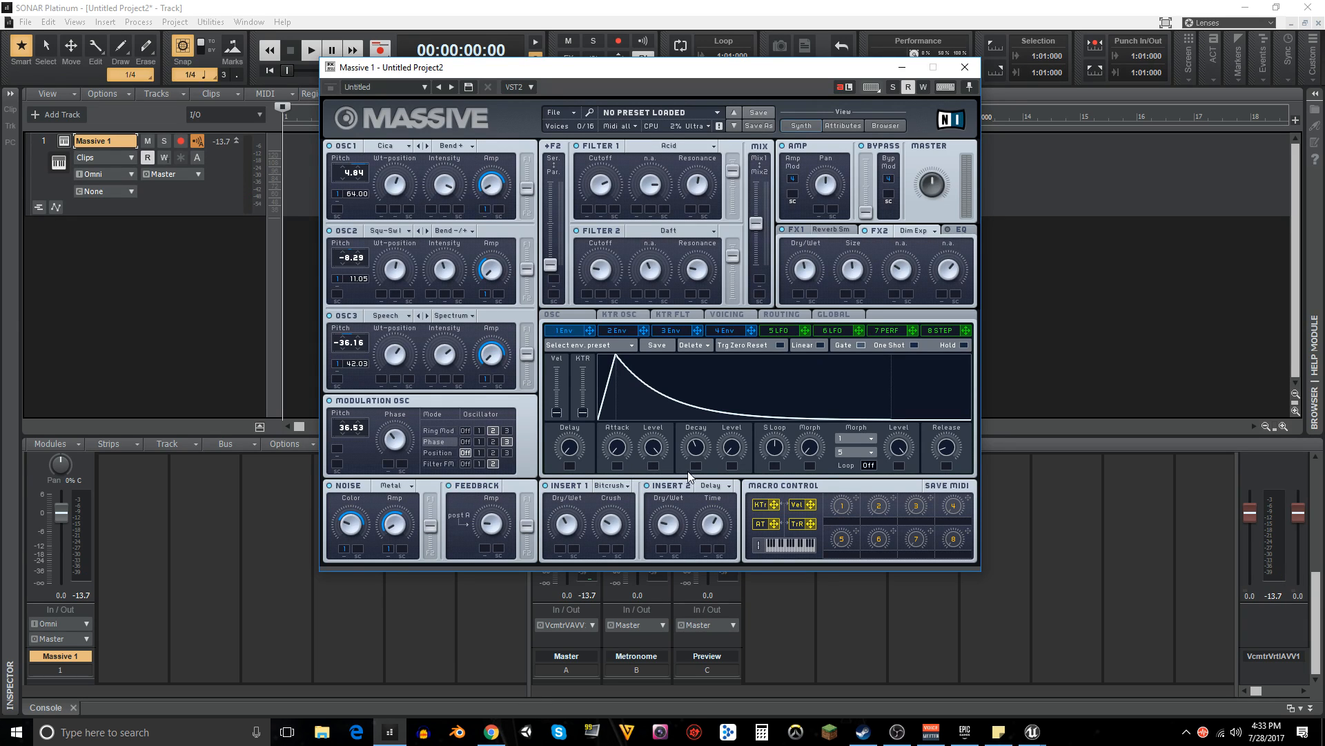
- Assign envelope 1 to the modulation oscillator's Phase amount, and compare Filter FM off with Filter FM on filter 2
left_click_drag(590, 330, 388, 467)
left_click(467, 464)
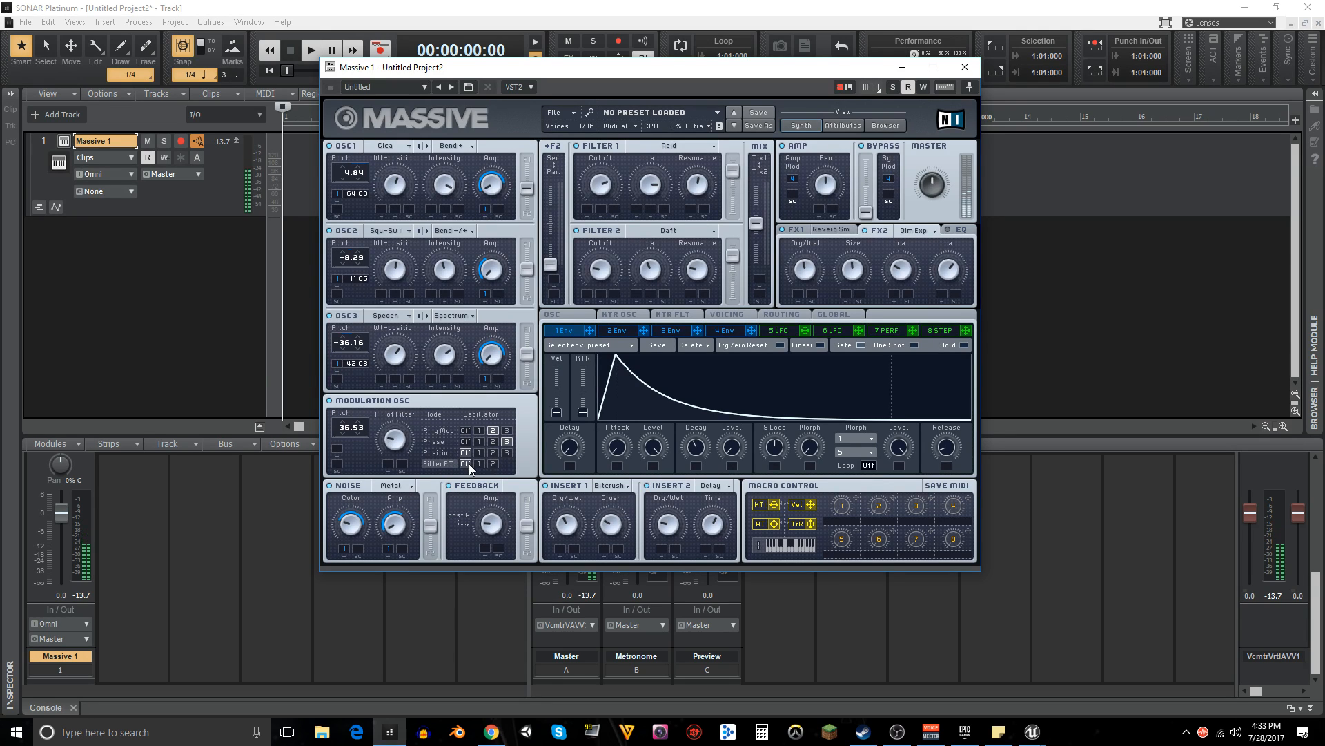
left_click(493, 463)
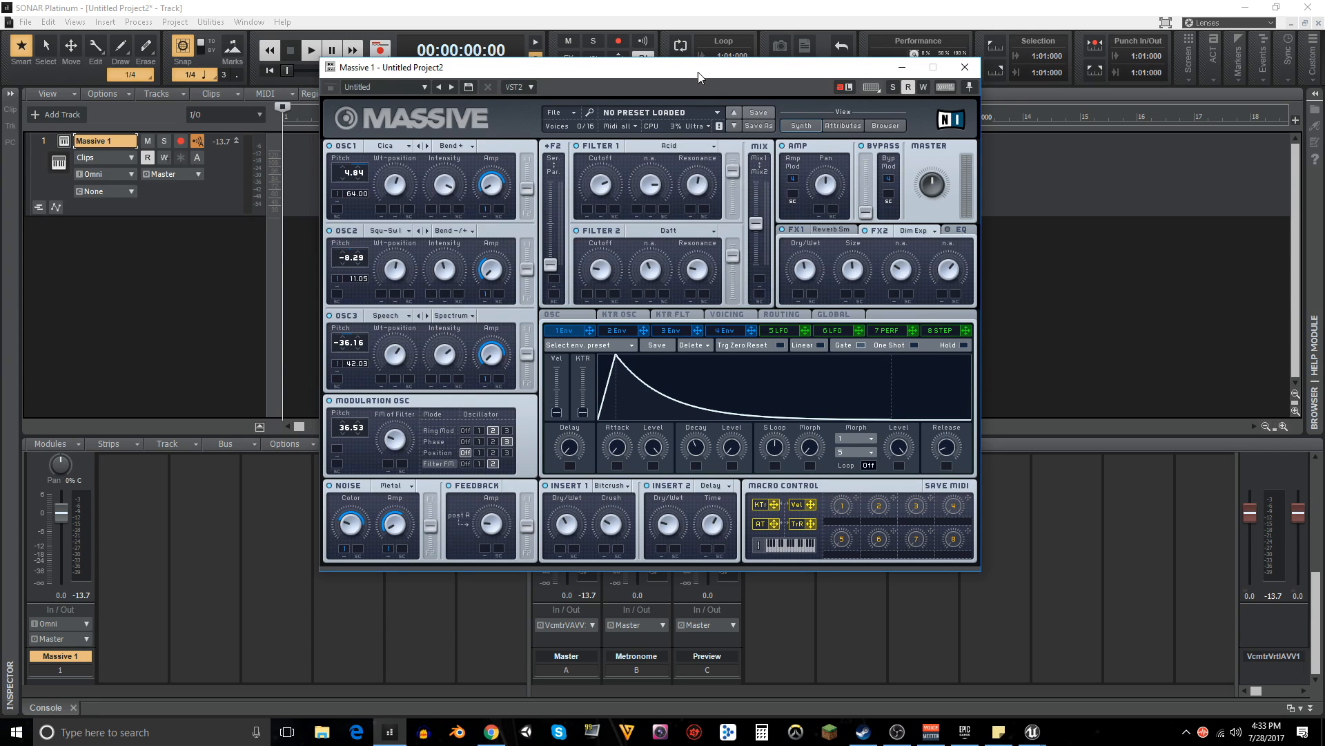
- Move the Massive synth window down and minimize it to uncover the track view
left_click_drag(698, 71, 698, 109)
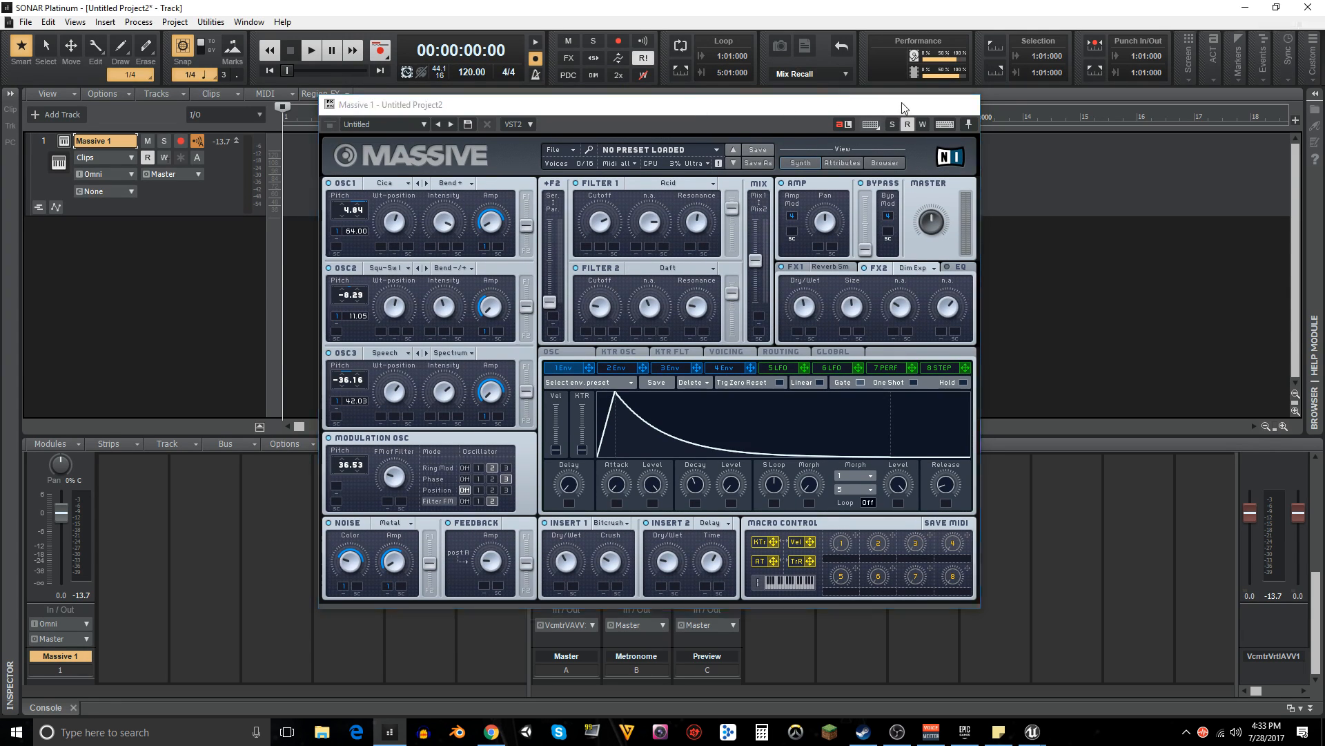
left_click(902, 108)
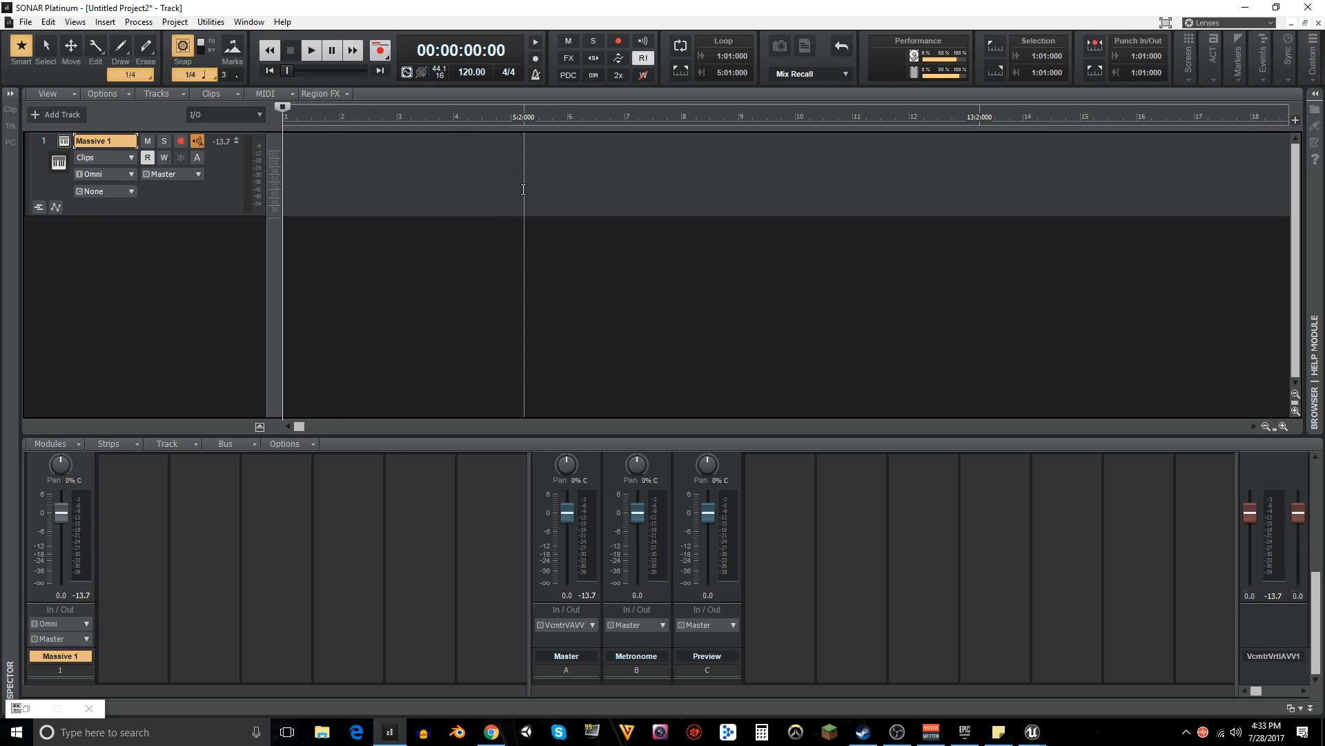
- Arm the Massive 1 track, record a short three-note MIDI take from the project start, and disarm the track
left_click(180, 141)
key("r")
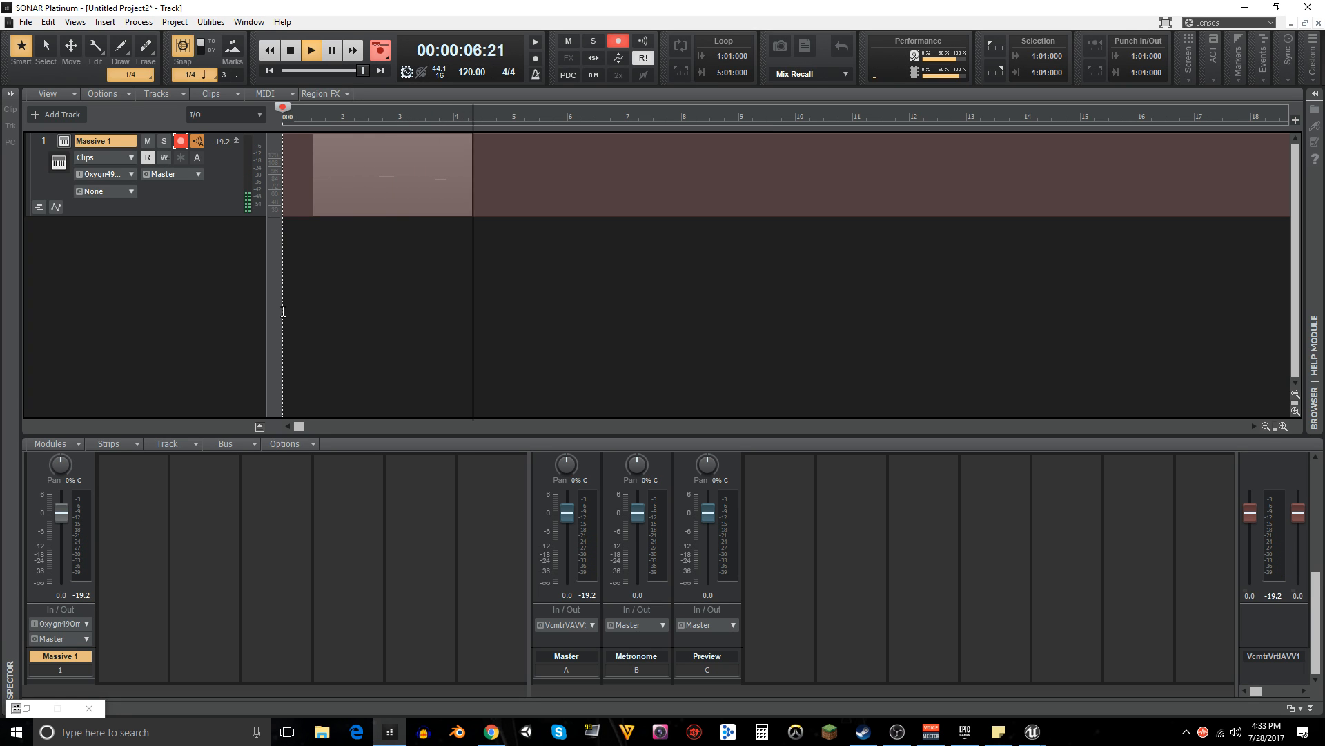
key("space")
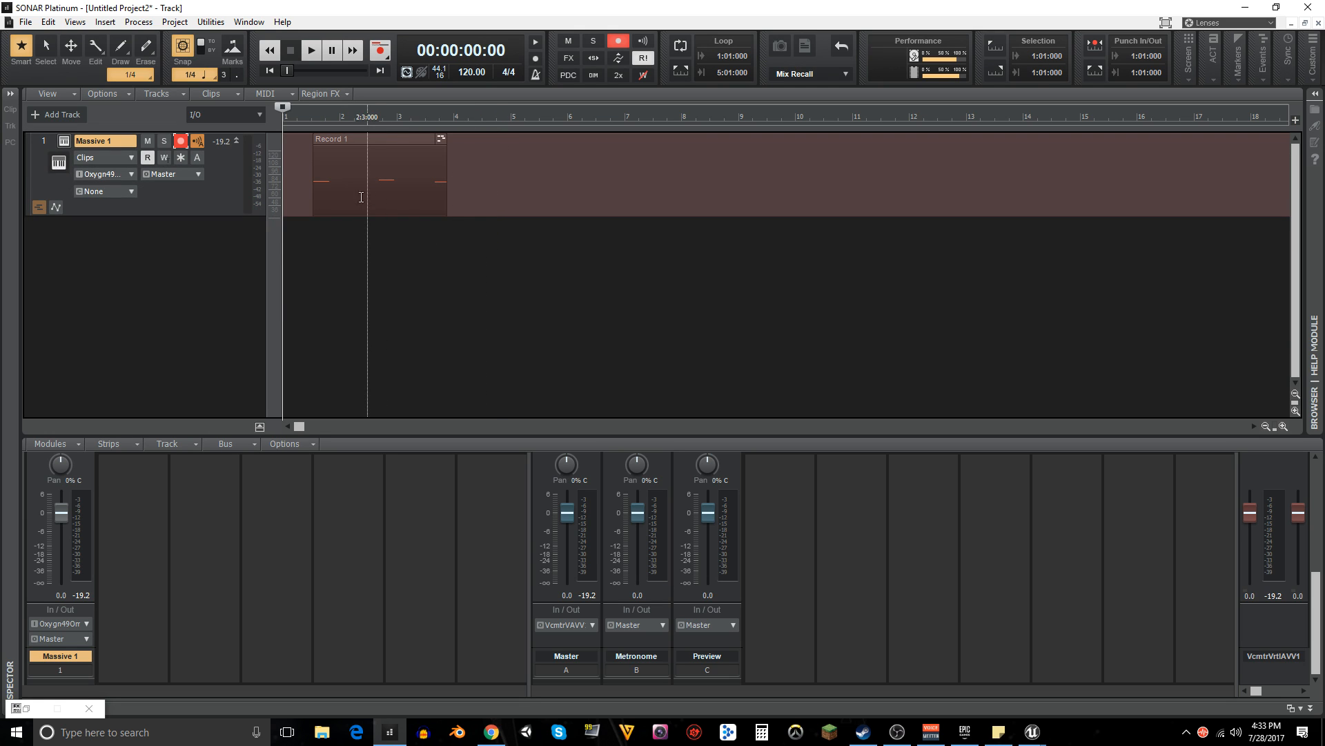
left_click(181, 141)
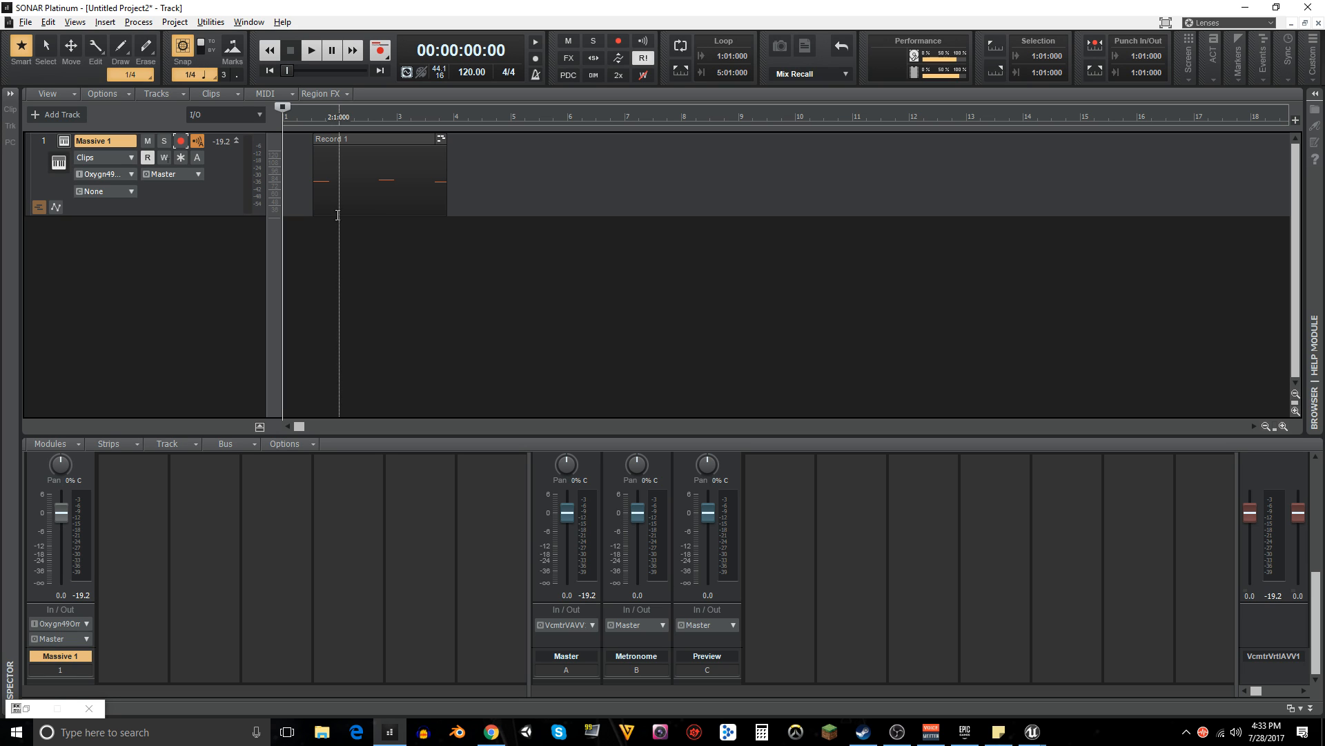
- Separate the recorded clip into three single-note clips and trim their edges with snapping off, leaving gaps between them
left_click_drag(357, 207, 379, 190)
key("n")
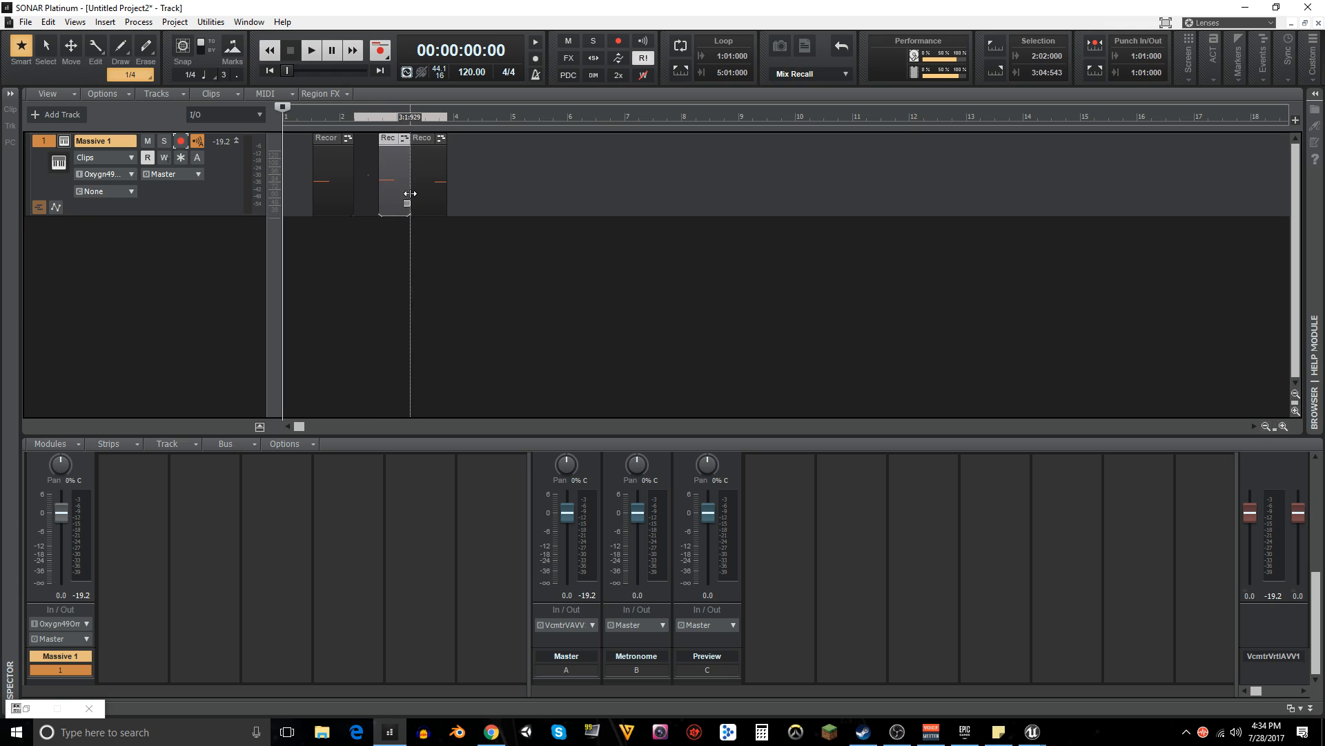
left_click_drag(413, 199, 463, 205)
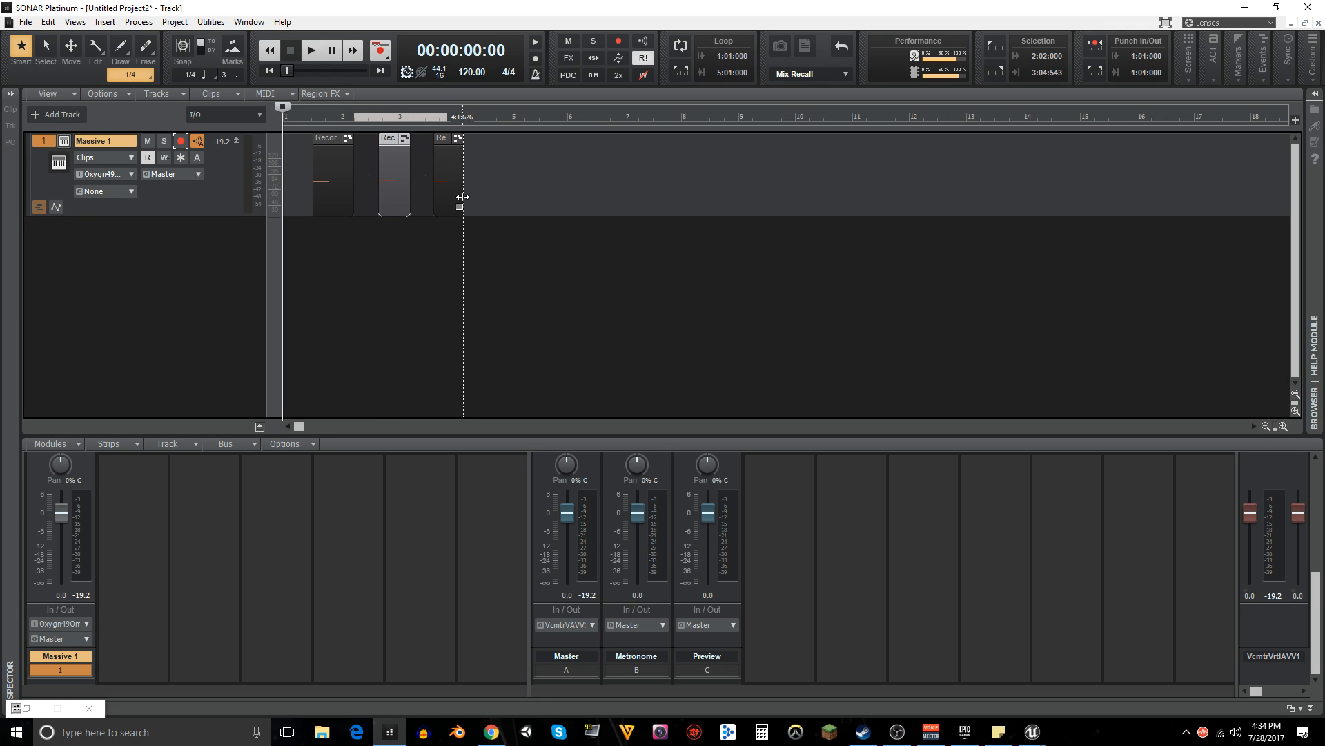
left_click_drag(352, 200, 348, 209)
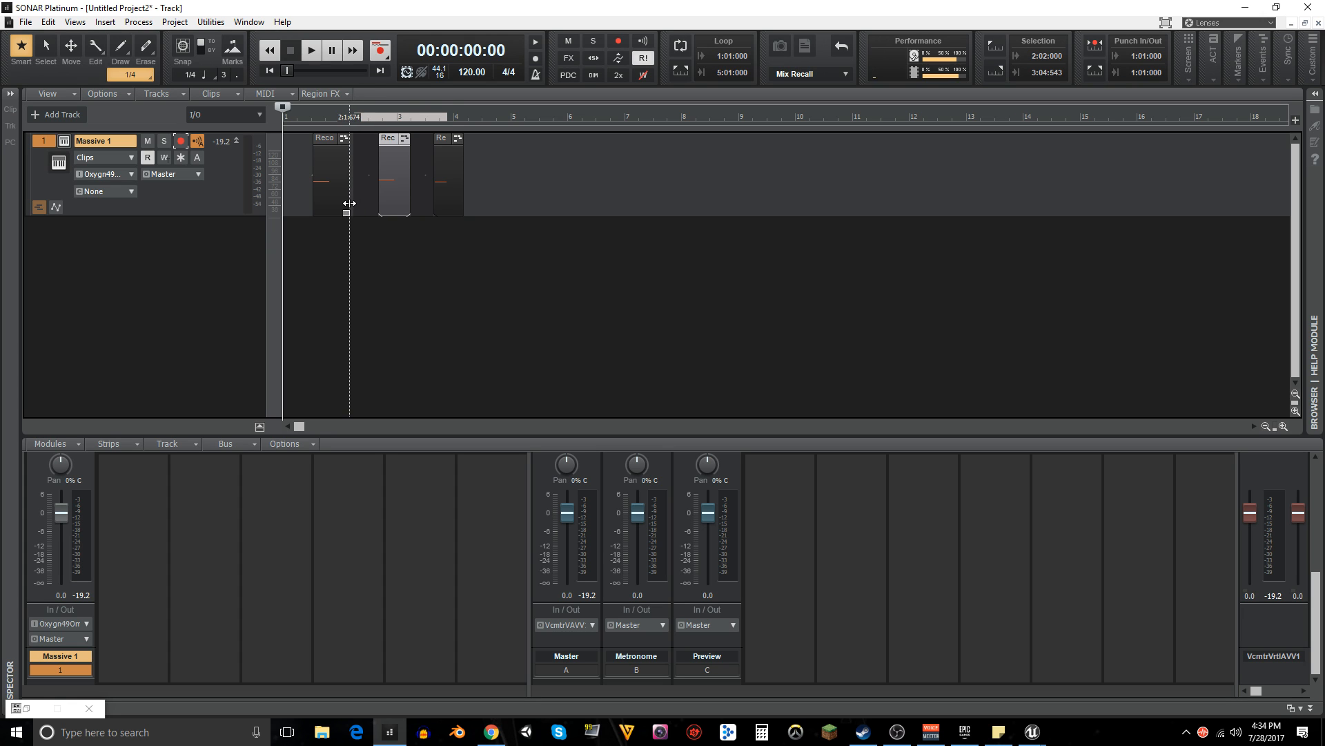
key("n")
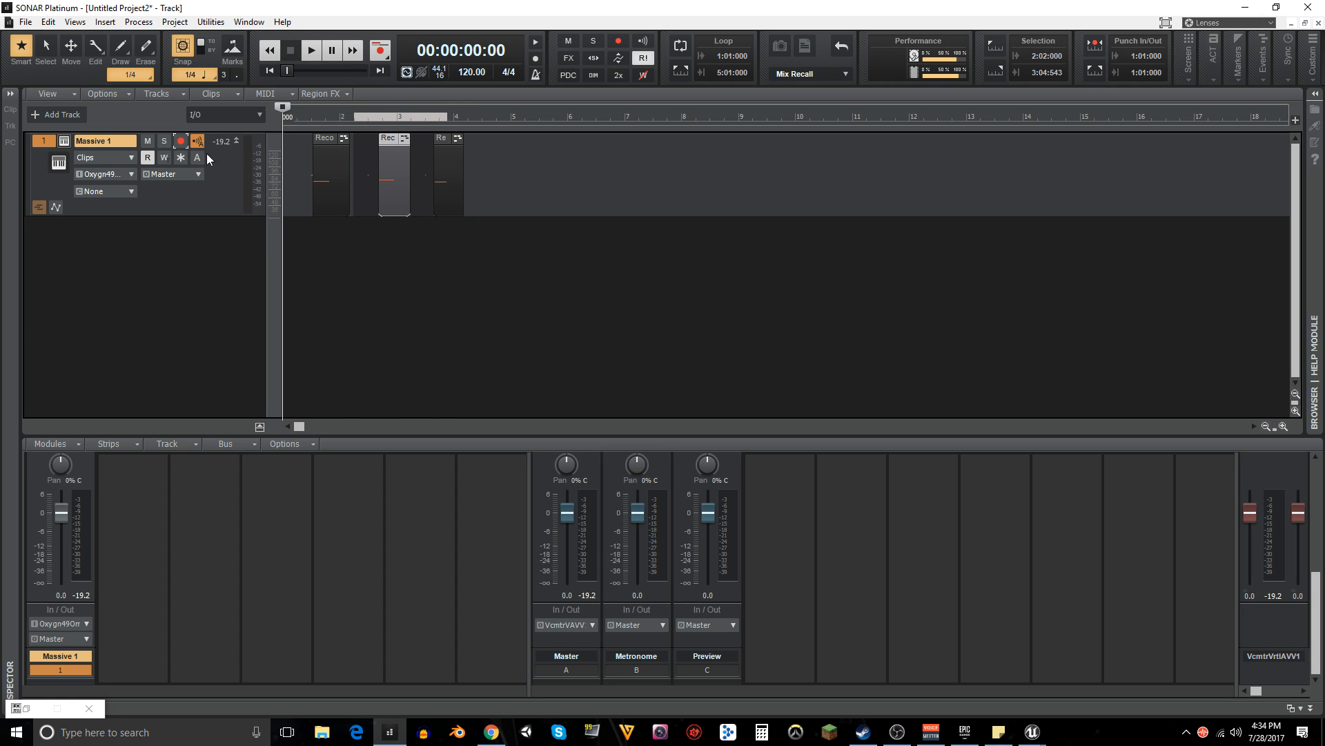
- Move all three clips together along the Massive 1 track so the first starts at 3:04:000, and deselect them
left_click_drag(570, 183, 304, 145)
left_click_drag(390, 172, 516, 172)
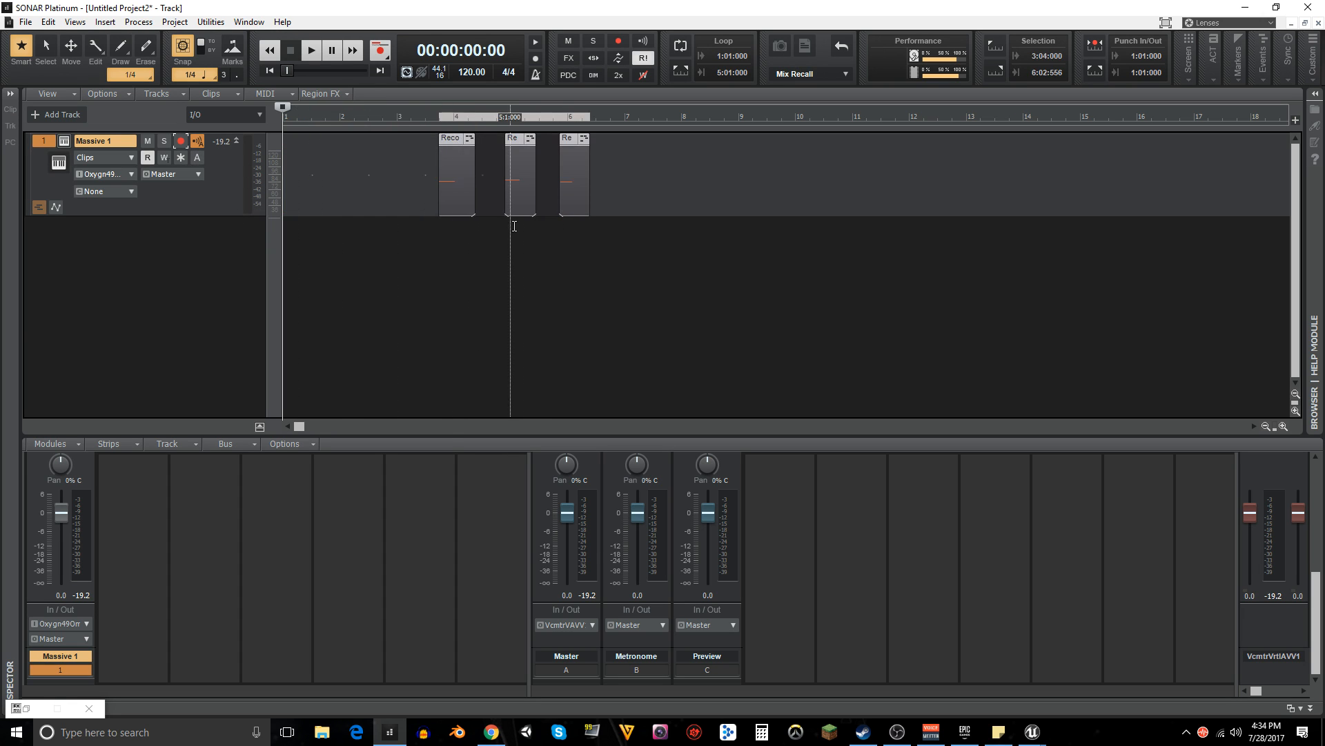
left_click(698, 271)
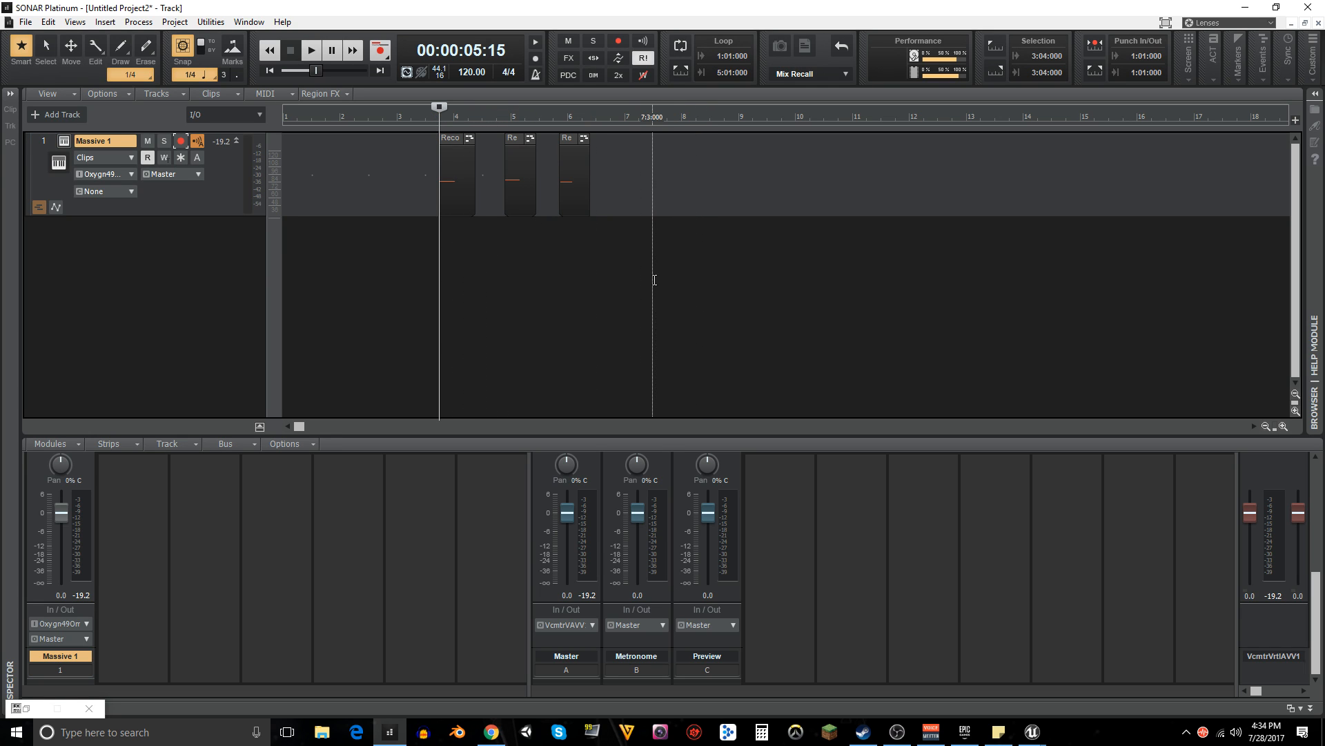
- Play back the recorded clips on the Massive 1 track and return the playhead to the project start
key("space")
key("space")
key("space")
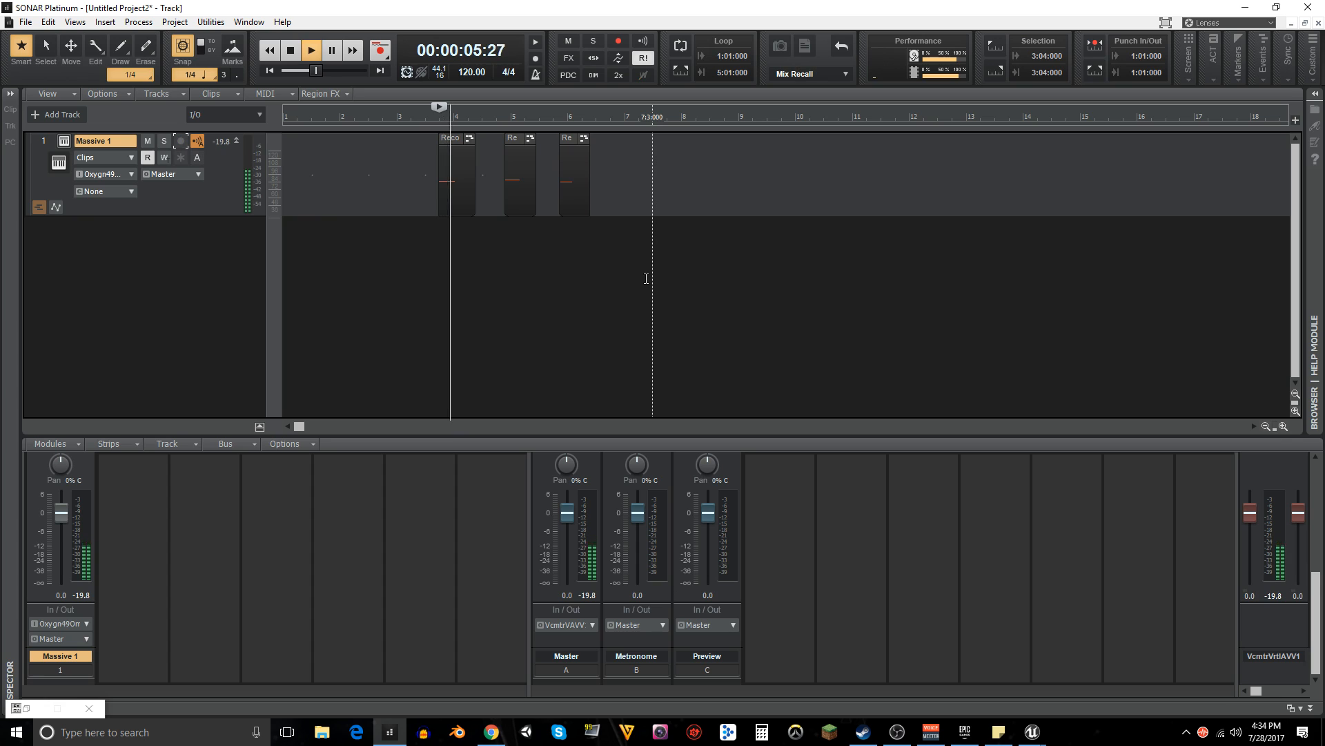
key("space")
key("space")
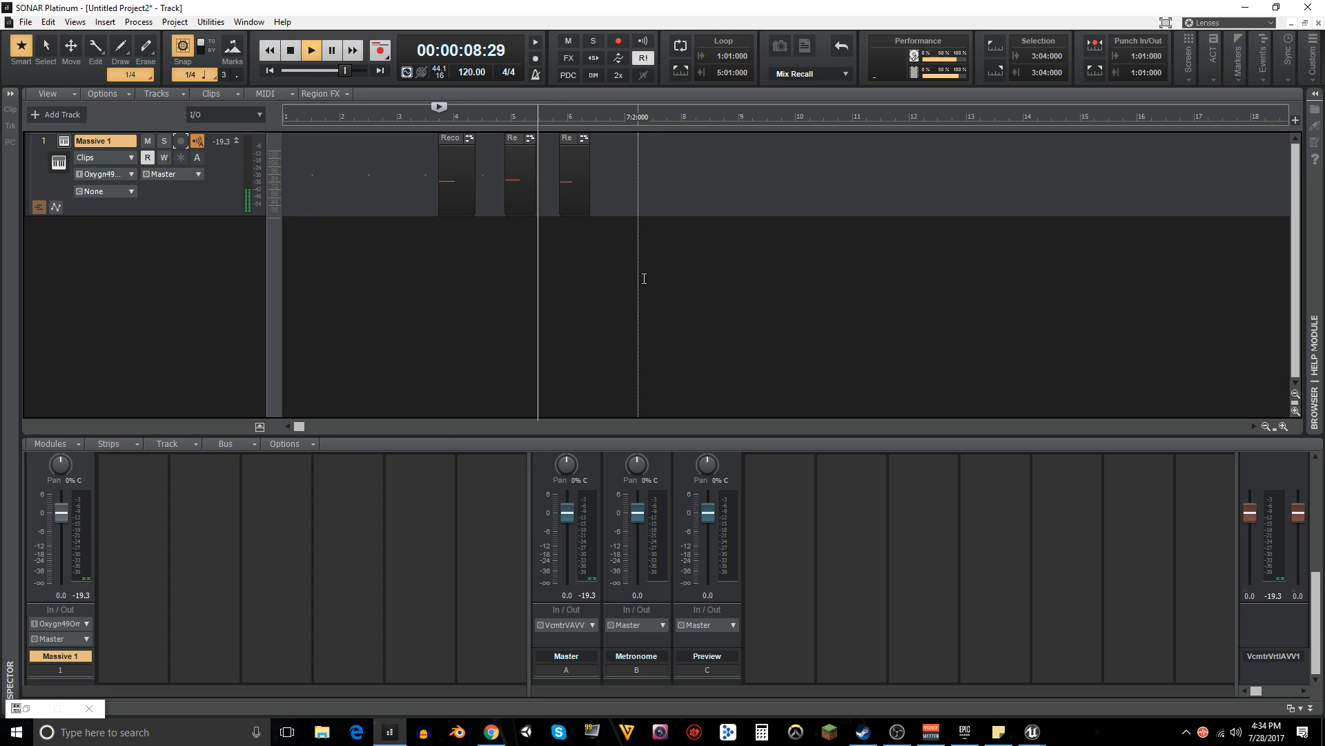
key("space")
key("space")
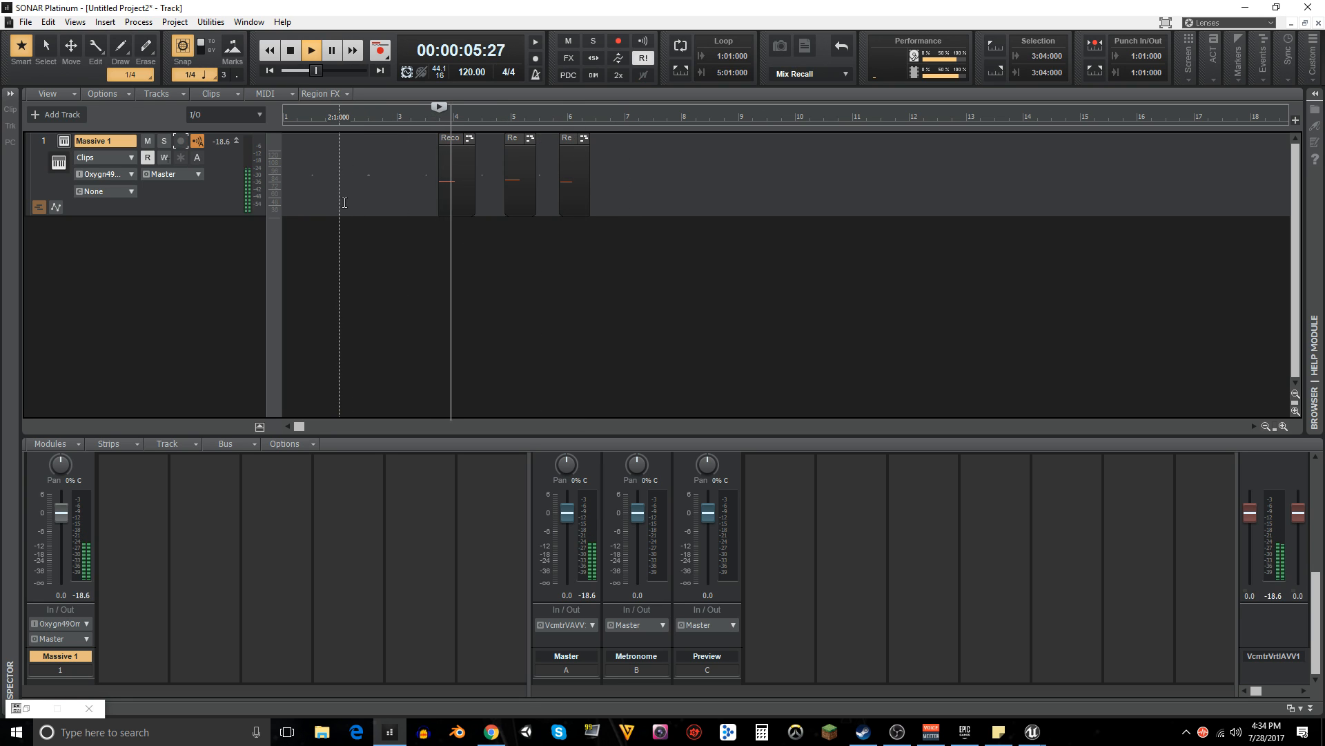
key("w")
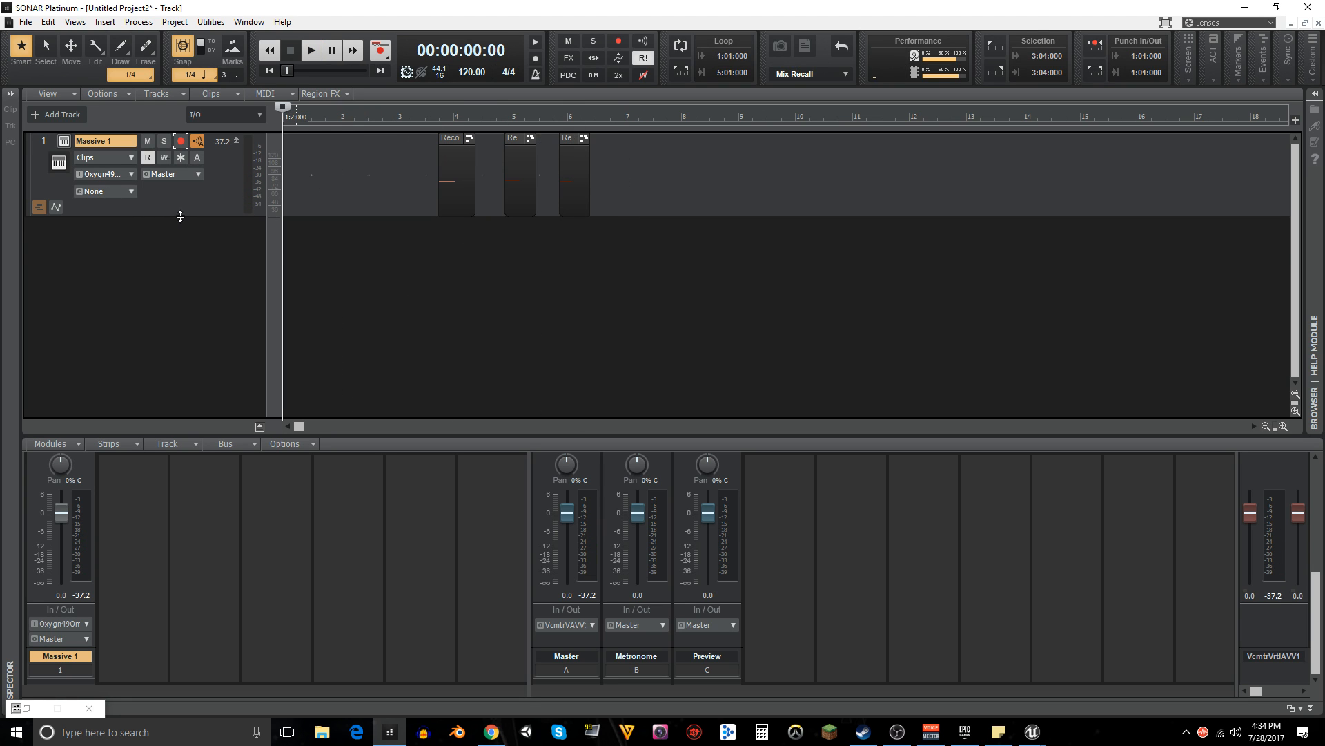
- Make the Massive 1 track slightly taller and insert a second Massive soft synth
mouse_move(181, 216)
left_mouse_down()
mouse_move(183, 257)
mouse_move(201, 232)
left_mouse_up()
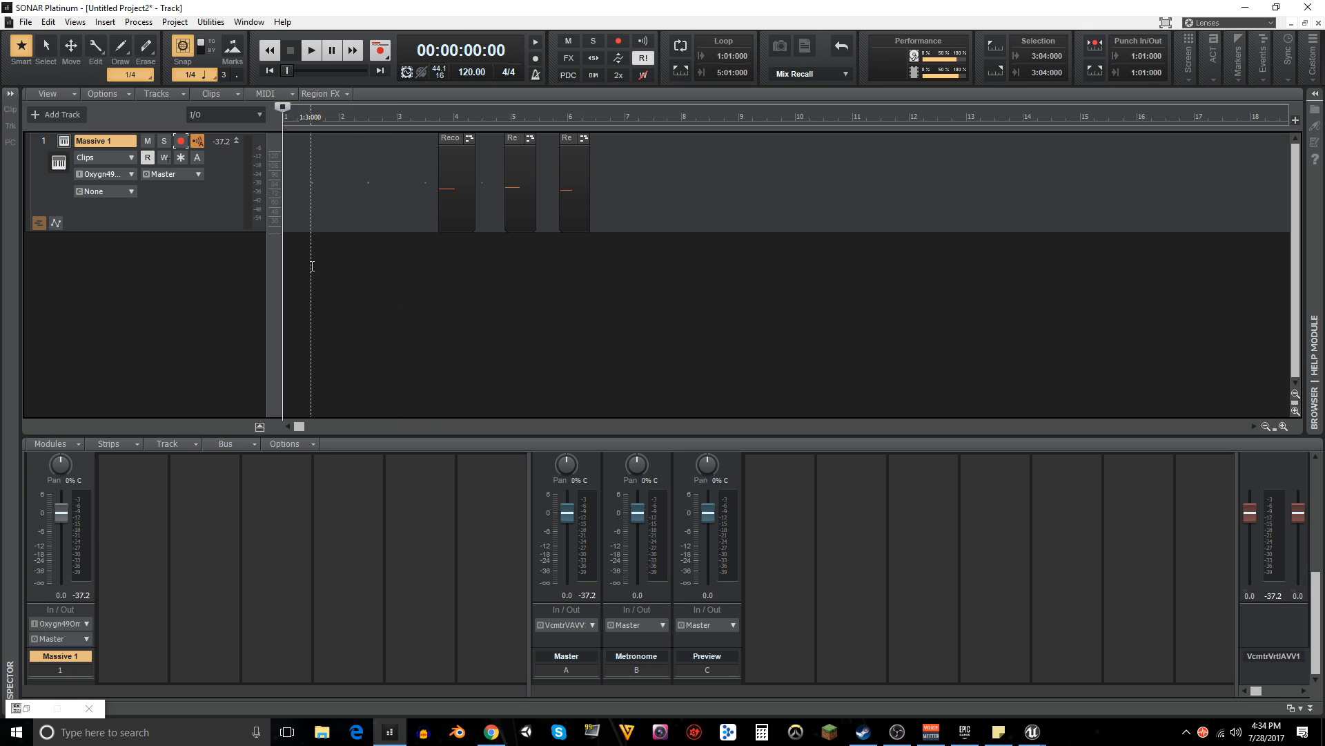
left_click(101, 22)
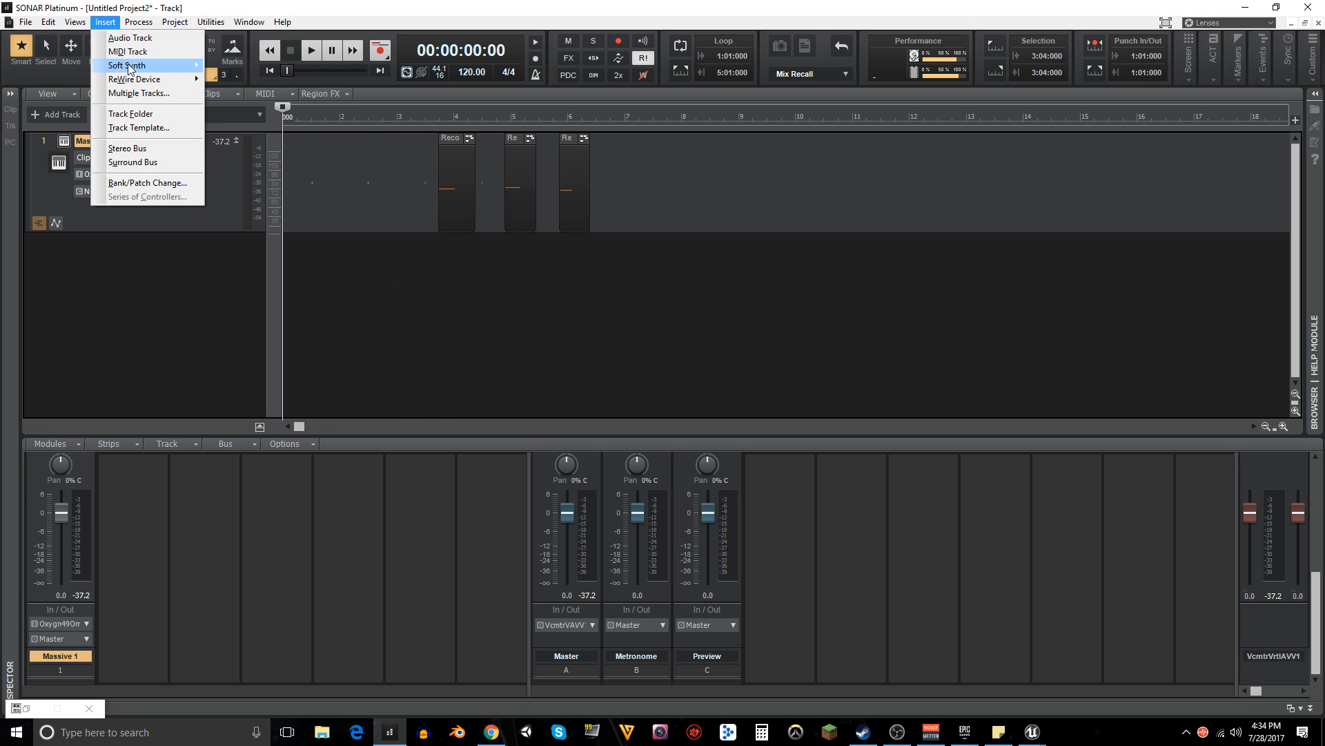
mouse_move(131, 66)
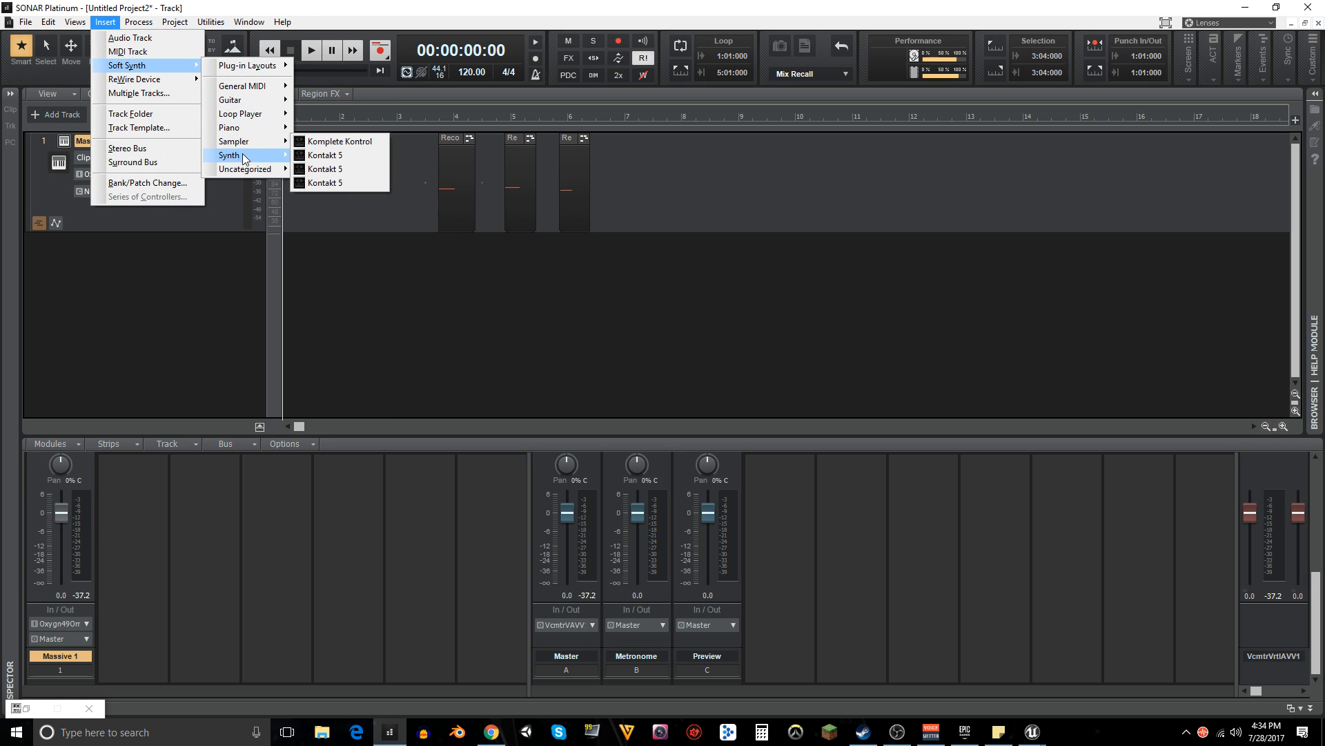
mouse_move(245, 159)
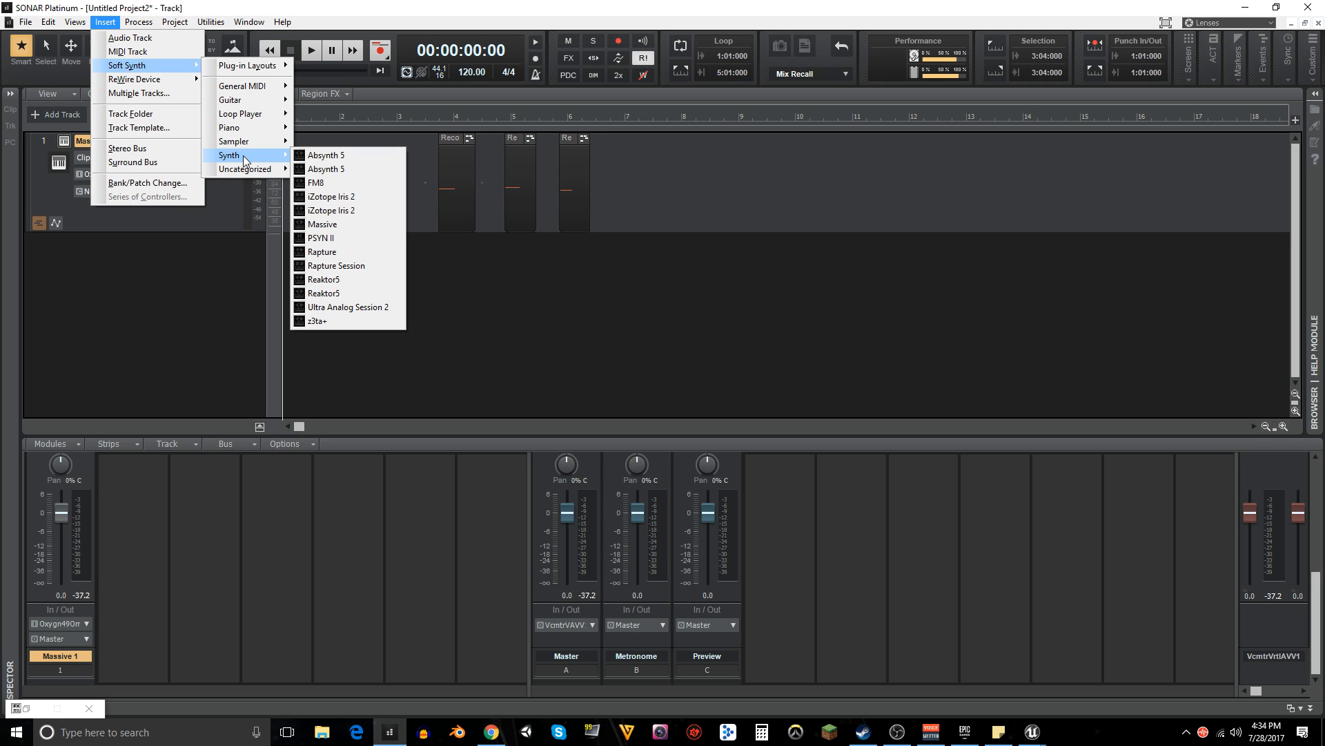
left_click(323, 224)
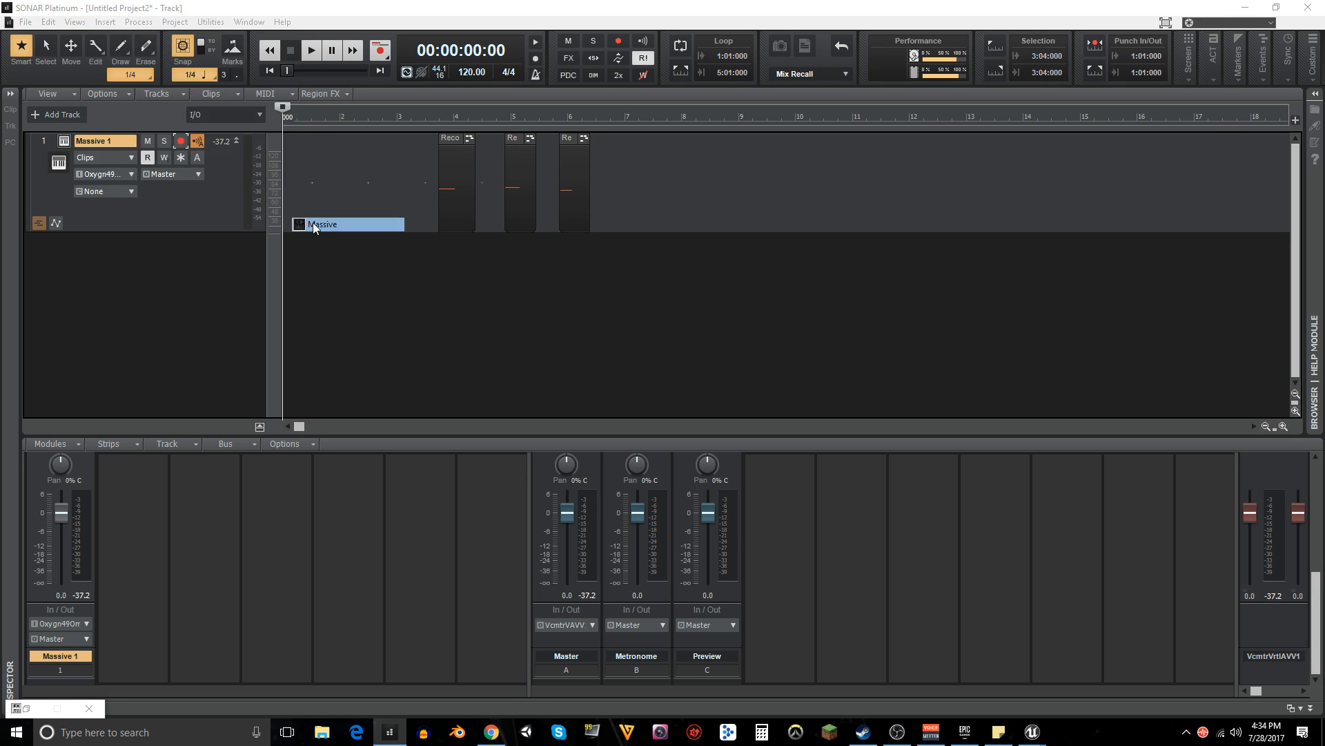
left_click(801, 271)
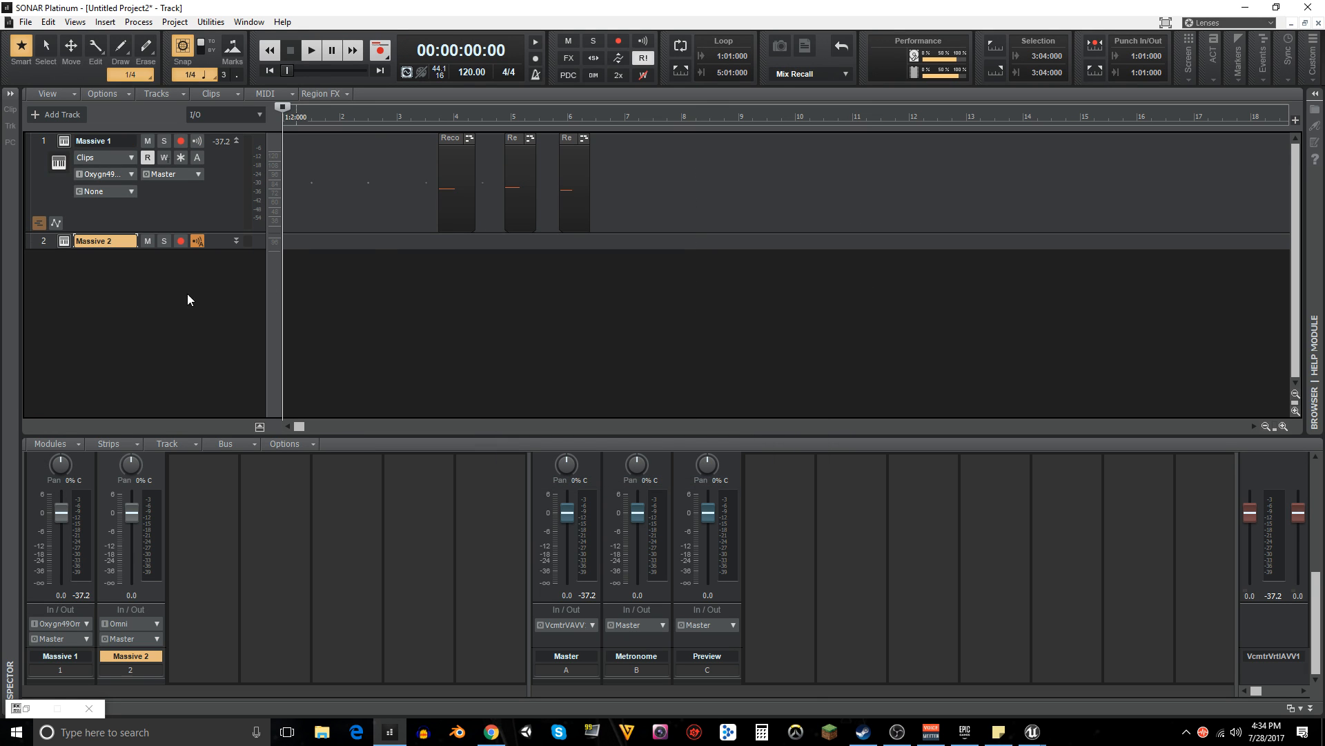
- Expand the Massive 2 track to show its controls and move the synth window clear of the track controls
left_click_drag(214, 249, 209, 315)
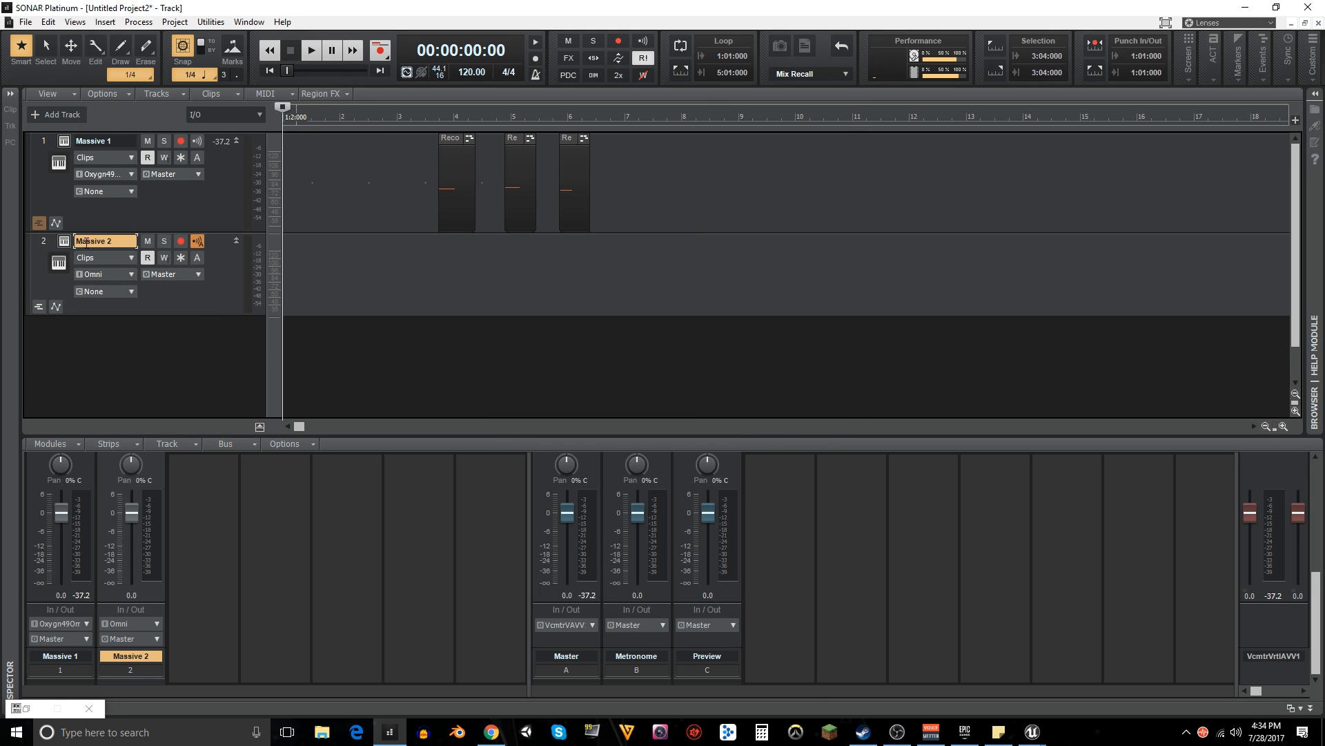
left_click_drag(359, 15, 959, 41)
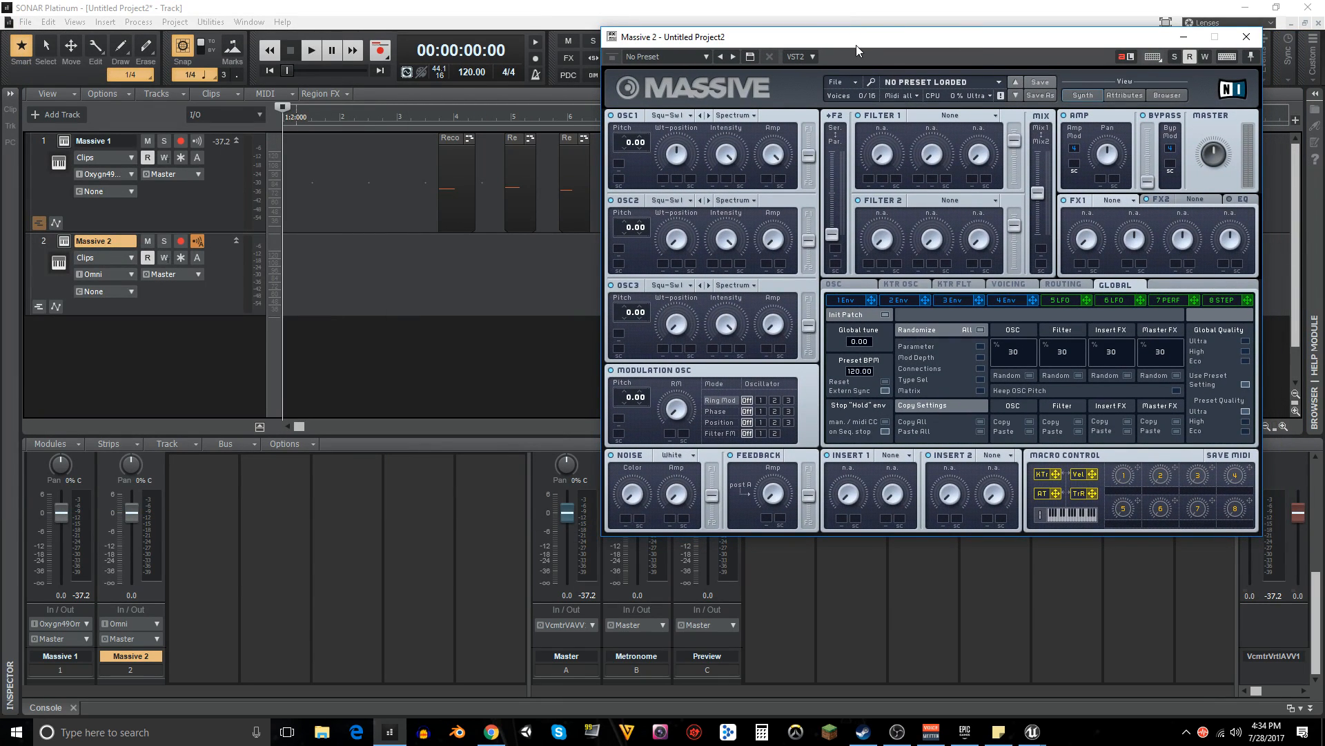
left_click_drag(857, 46, 848, 40)
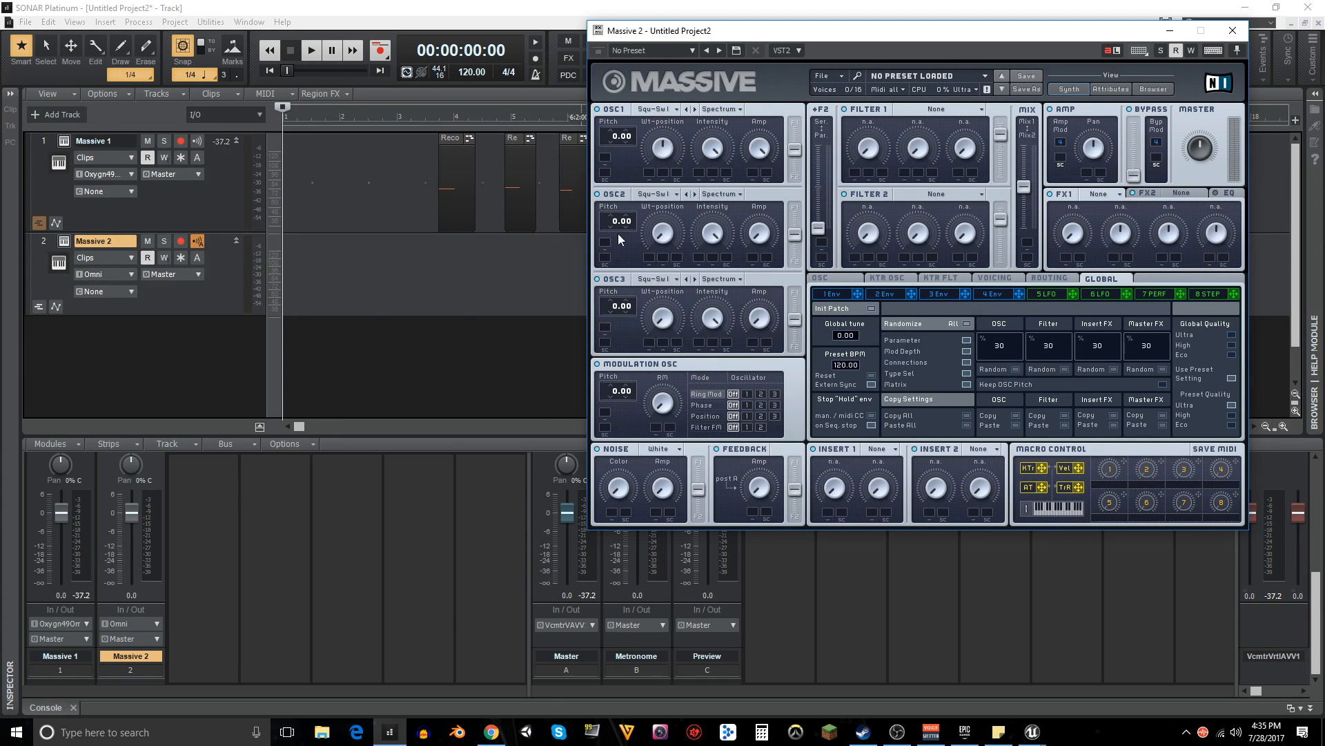
left_click_drag(860, 41, 927, 69)
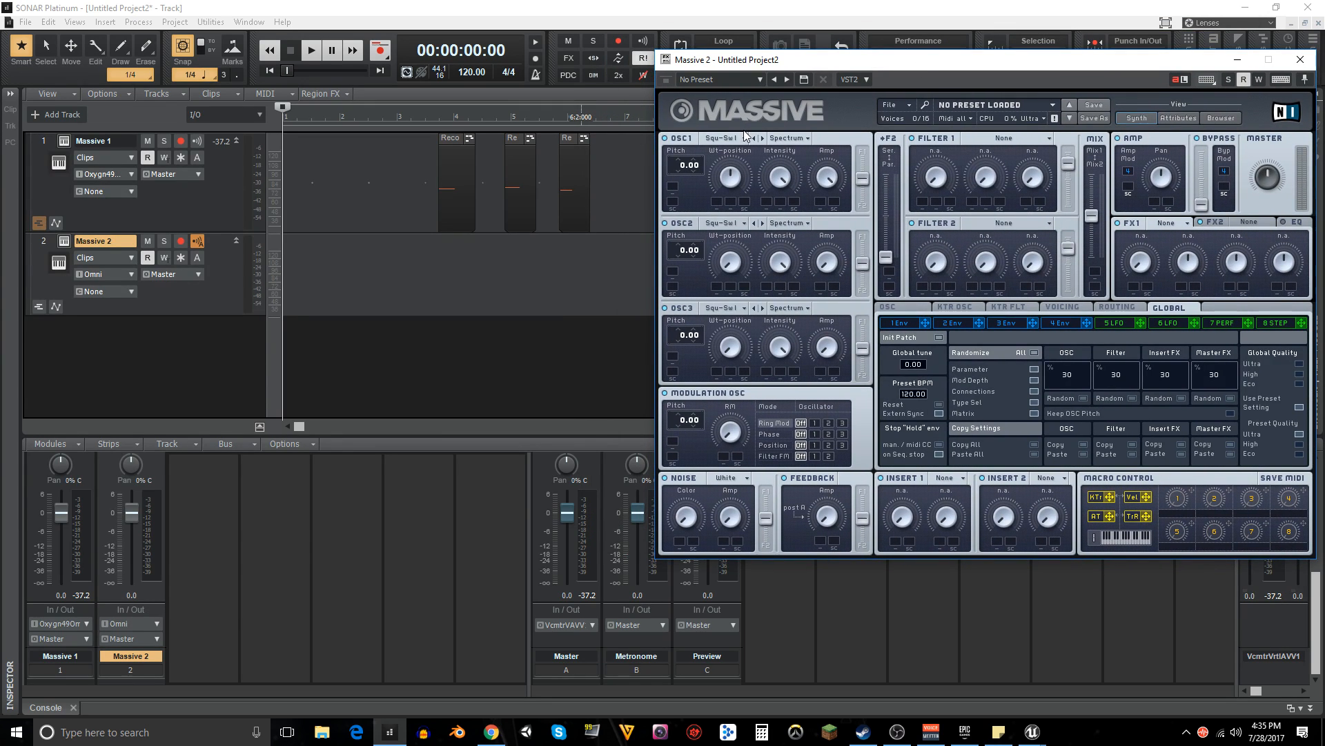
left_click_drag(871, 63, 816, 52)
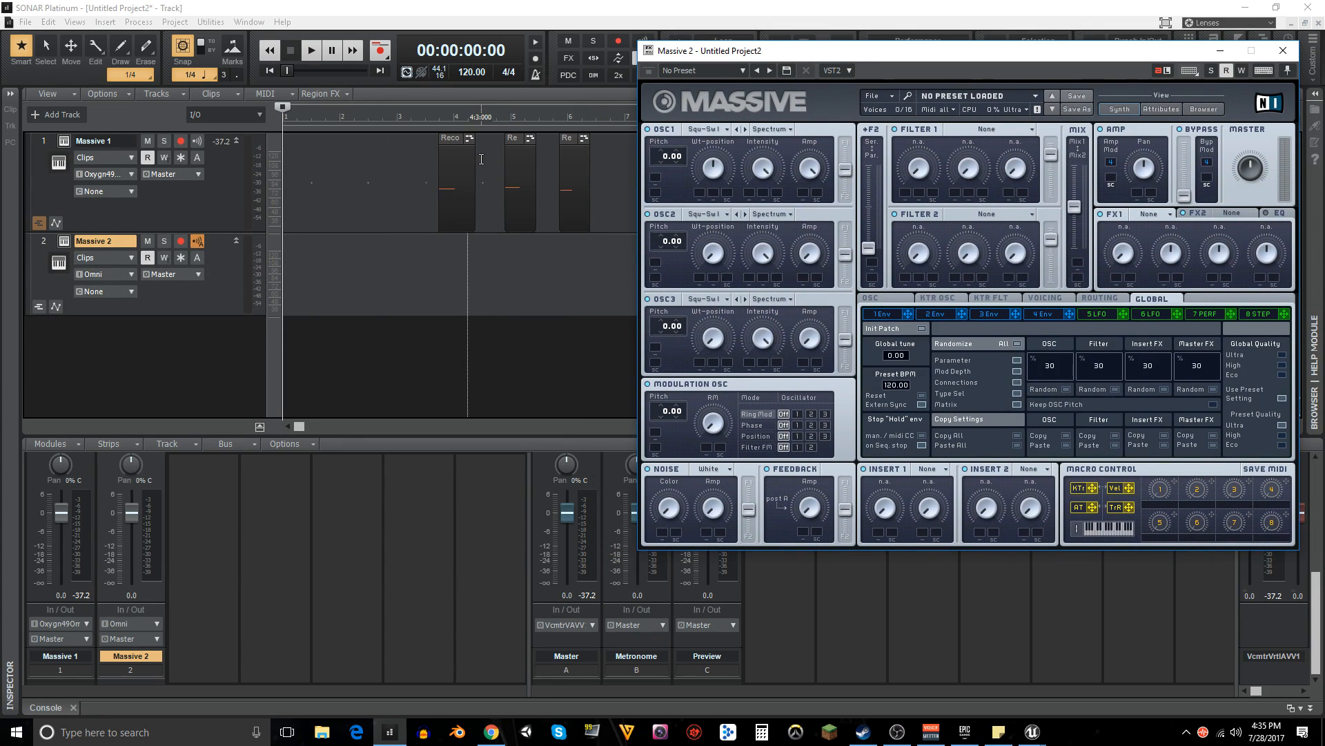
left_click_drag(962, 56, 938, 54)
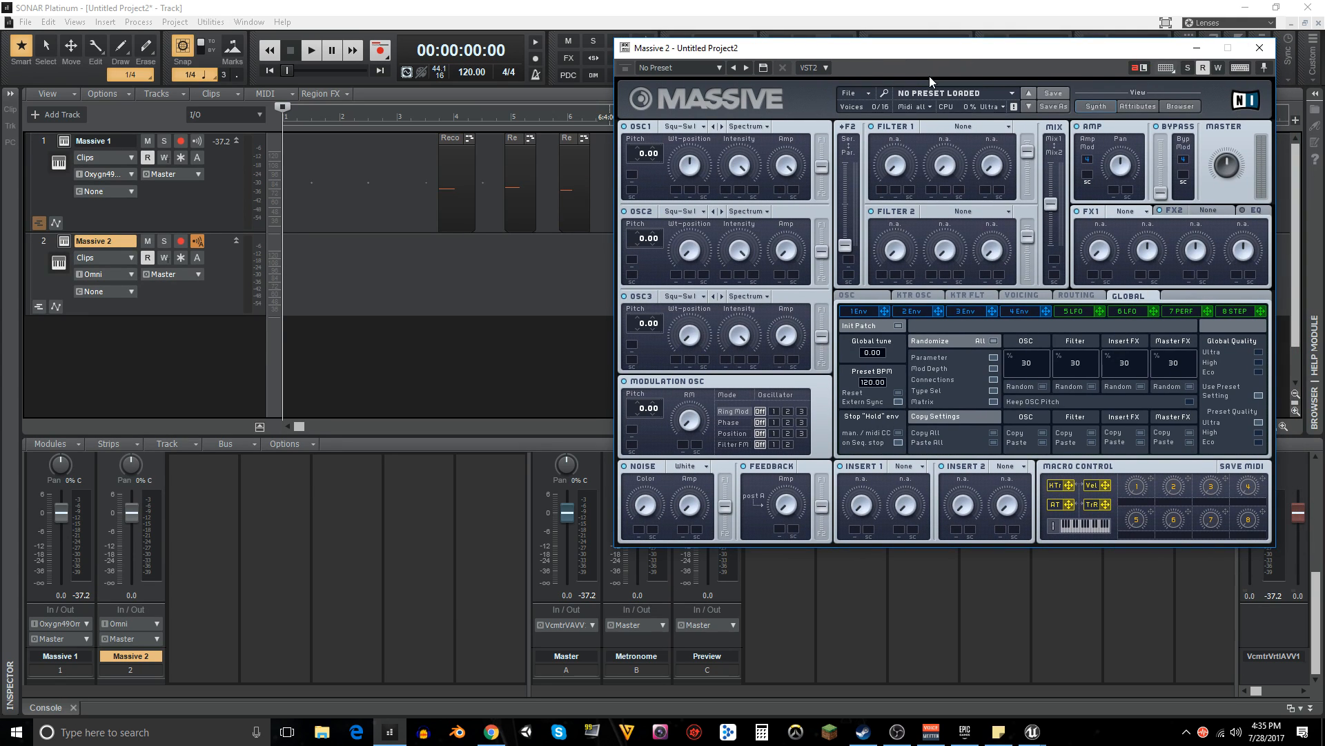
- Randomize all parameters of the Massive 2 patch and return focus to the track view to audition the sound
left_click(994, 341)
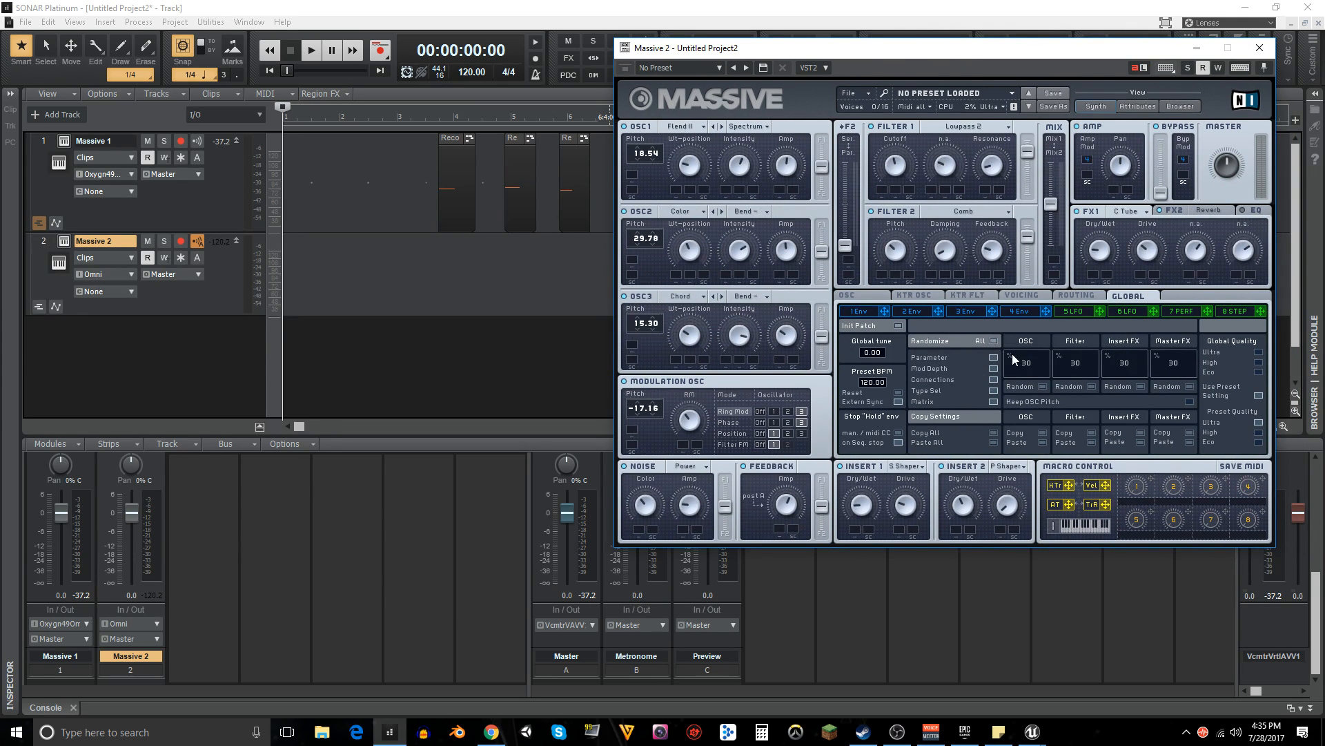
left_click(234, 295)
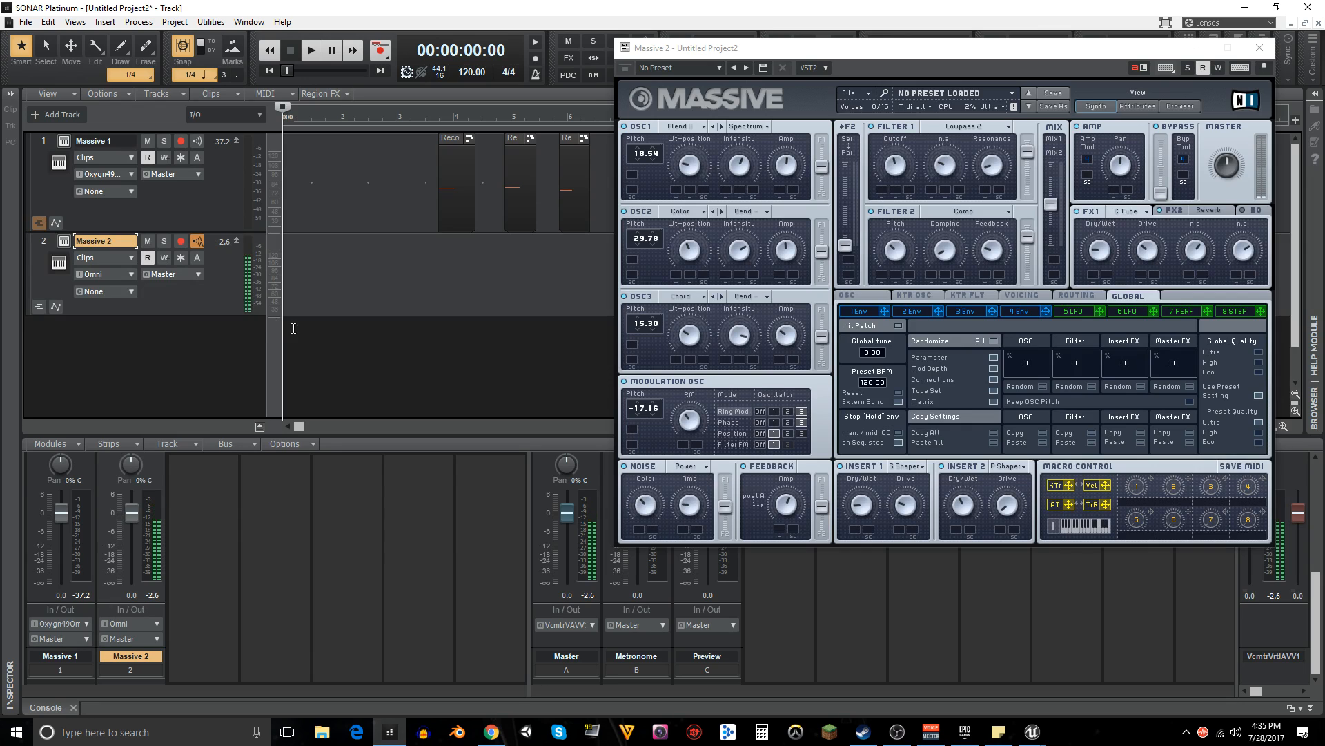
mouse_move(951, 53)
left_mouse_down()
mouse_move(928, 65)
mouse_move(959, 76)
mouse_move(951, 65)
left_mouse_up()
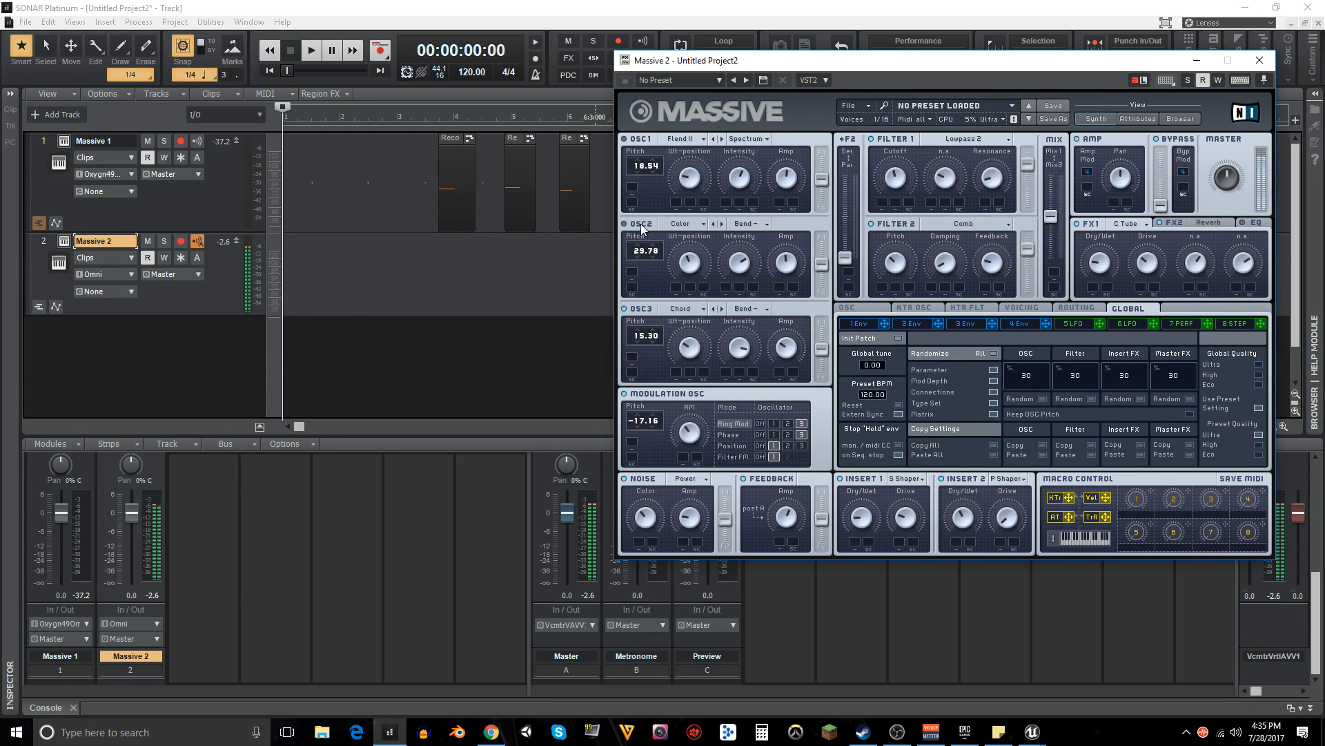
- Set the oscillator pitches to -10.70 for OSC3, 18.78 for OSC2 and 14.57 for OSC1
left_click_drag(644, 336, 642, 358)
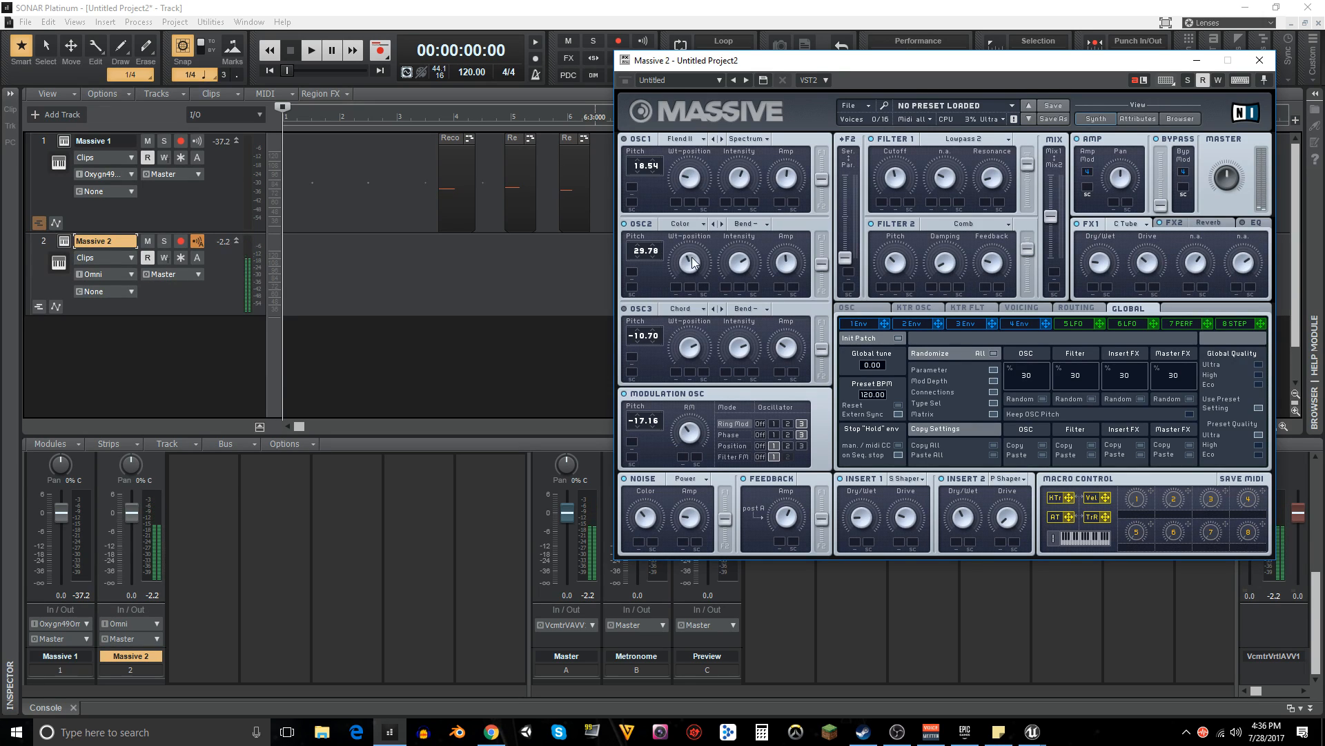
left_click_drag(636, 251, 637, 269)
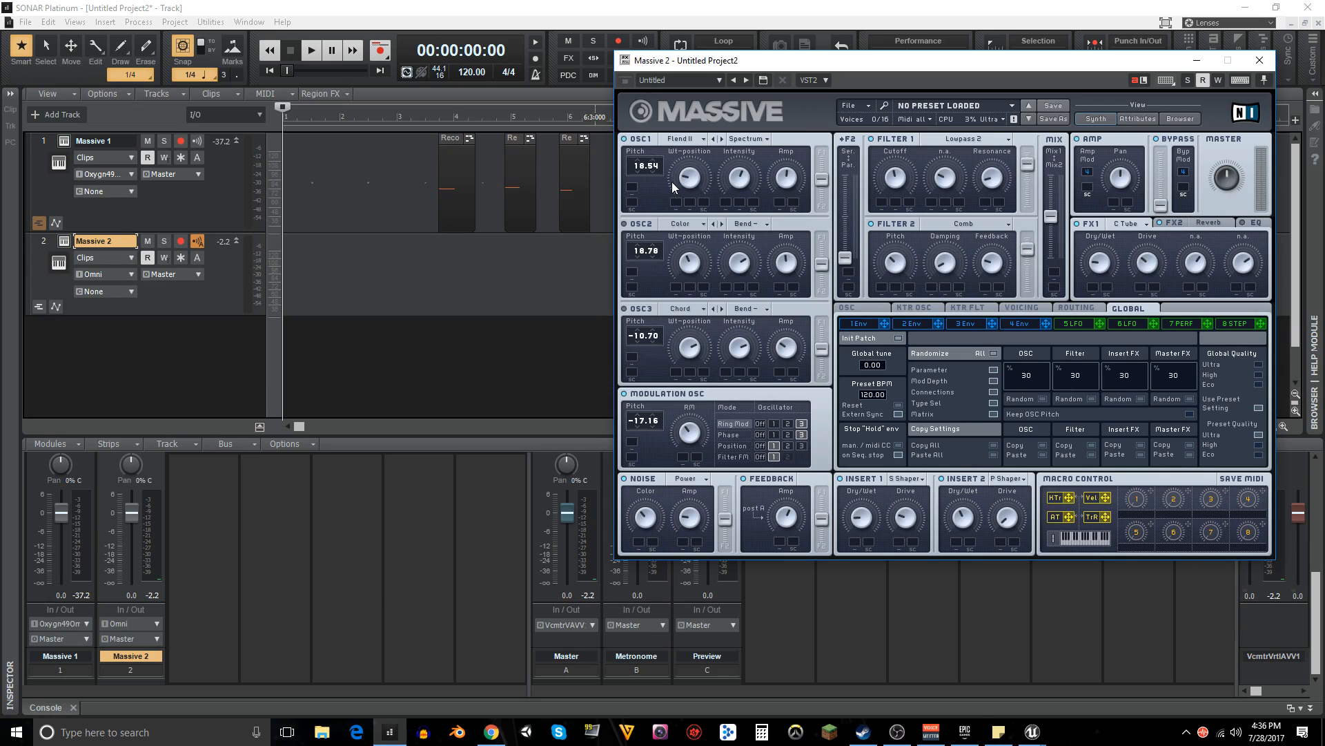
left_click_drag(640, 168, 704, 127)
- Adjust OSC1's intensity down and back up, and select the Position mode of the modulation oscillator
left_click_drag(740, 178, 746, 217)
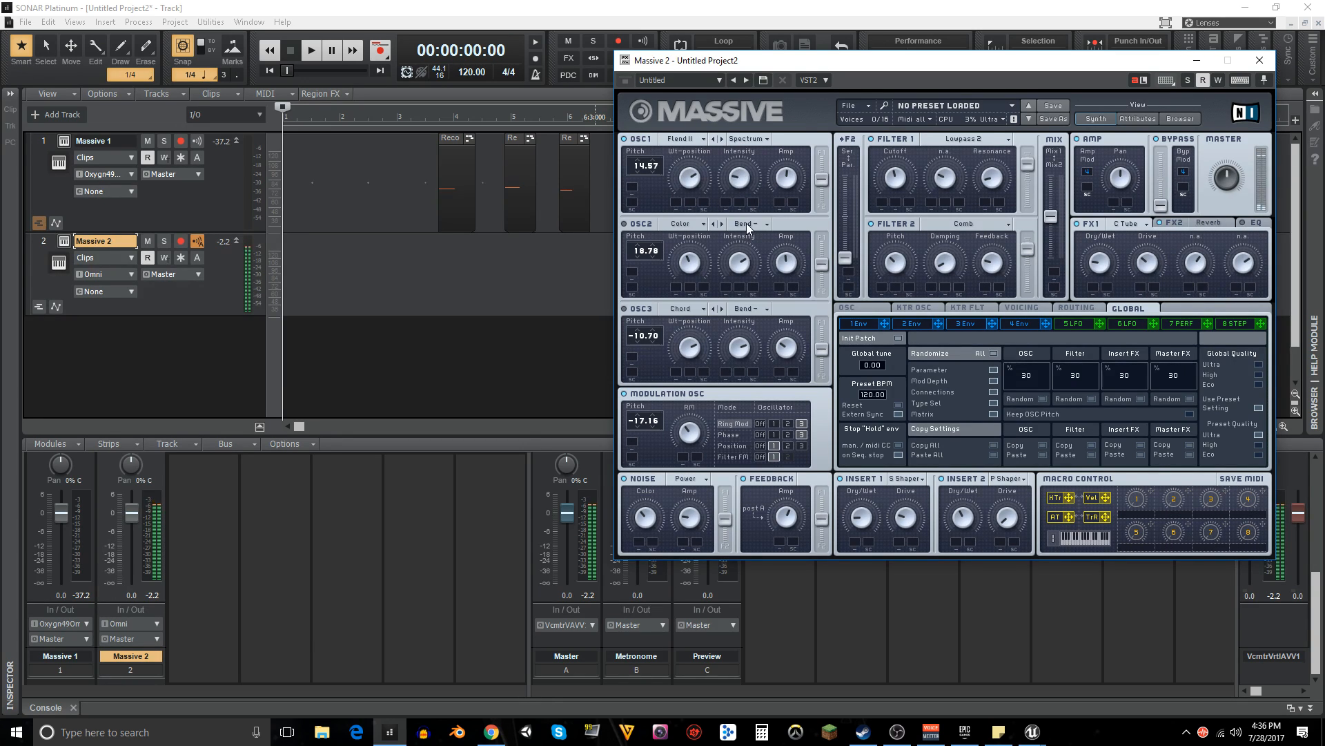
left_click(746, 222)
left_click(739, 180)
left_click_drag(739, 179, 739, 135)
left_click(729, 437)
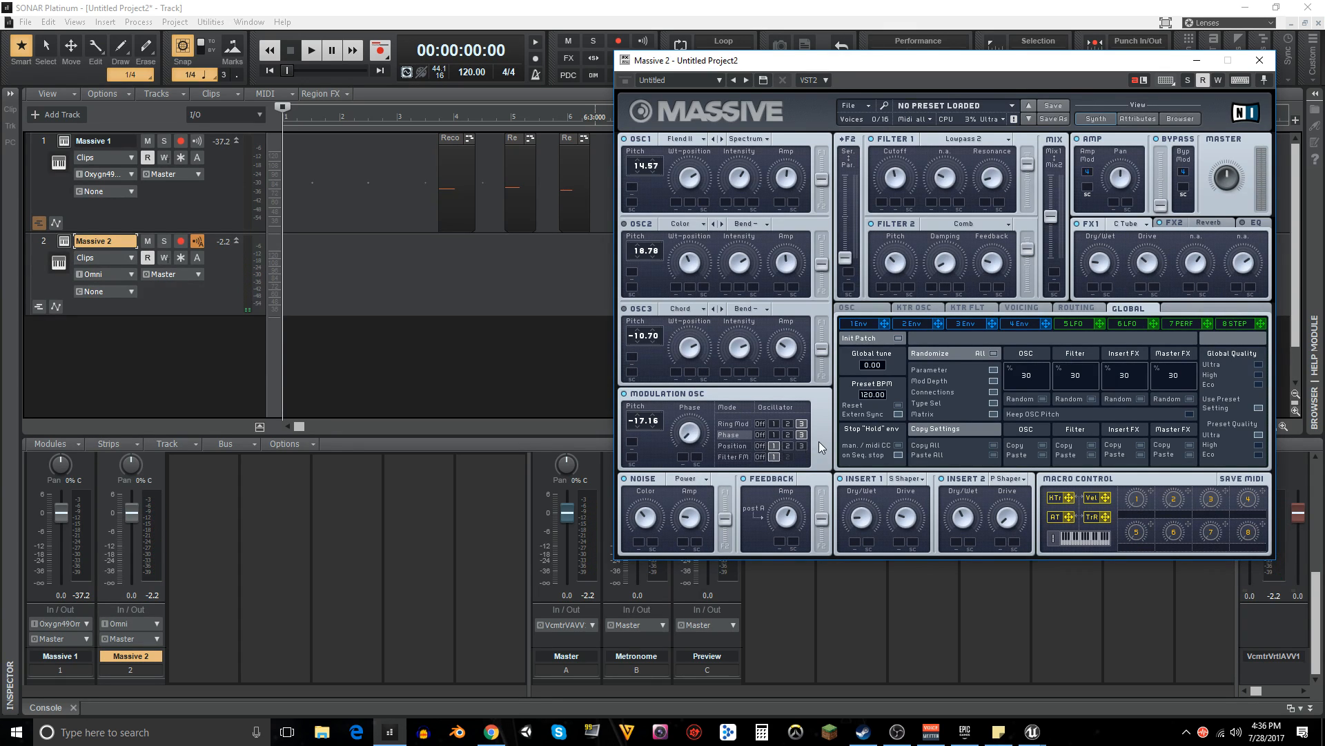
left_click(740, 445)
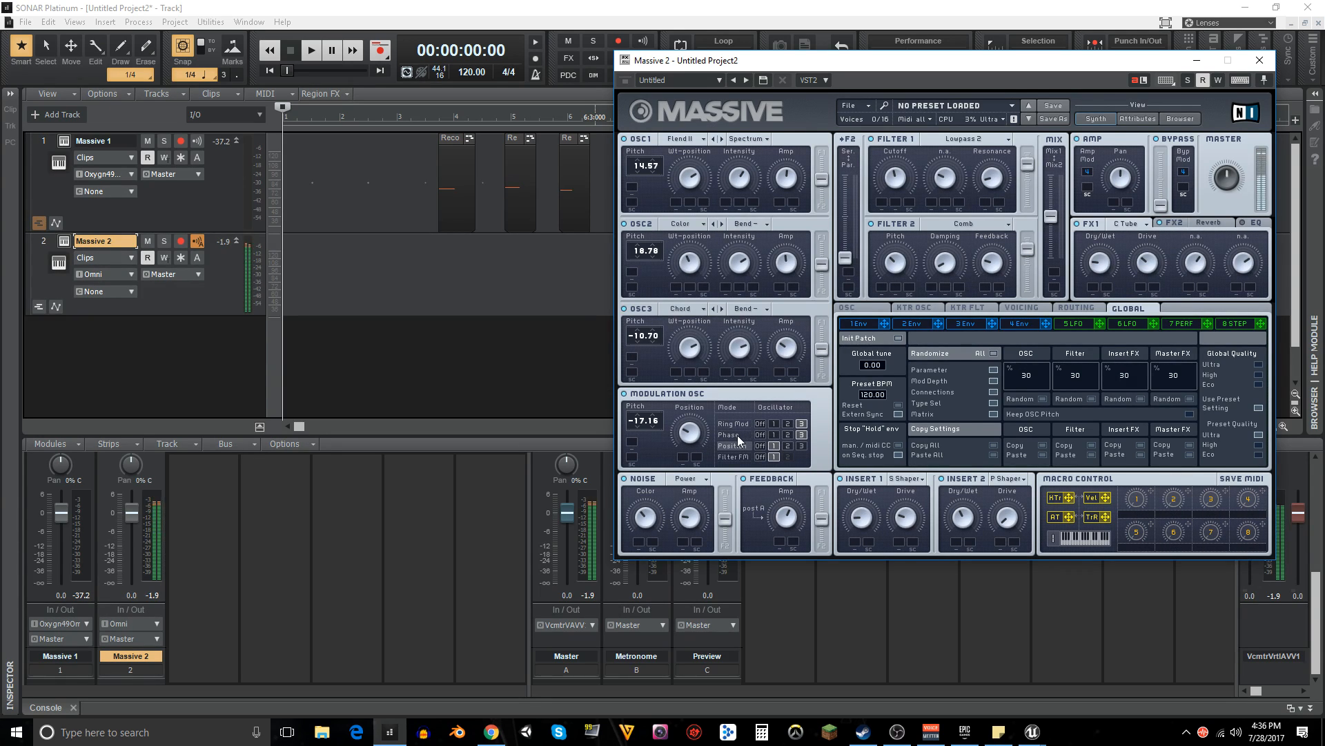
- Open envelope 1, assign it to OSC1's amp, and switch off OSC2 and OSC3 to isolate the sound
left_click_drag(921, 61, 870, 66)
left_click(810, 330)
left_click_drag(869, 445, 981, 441)
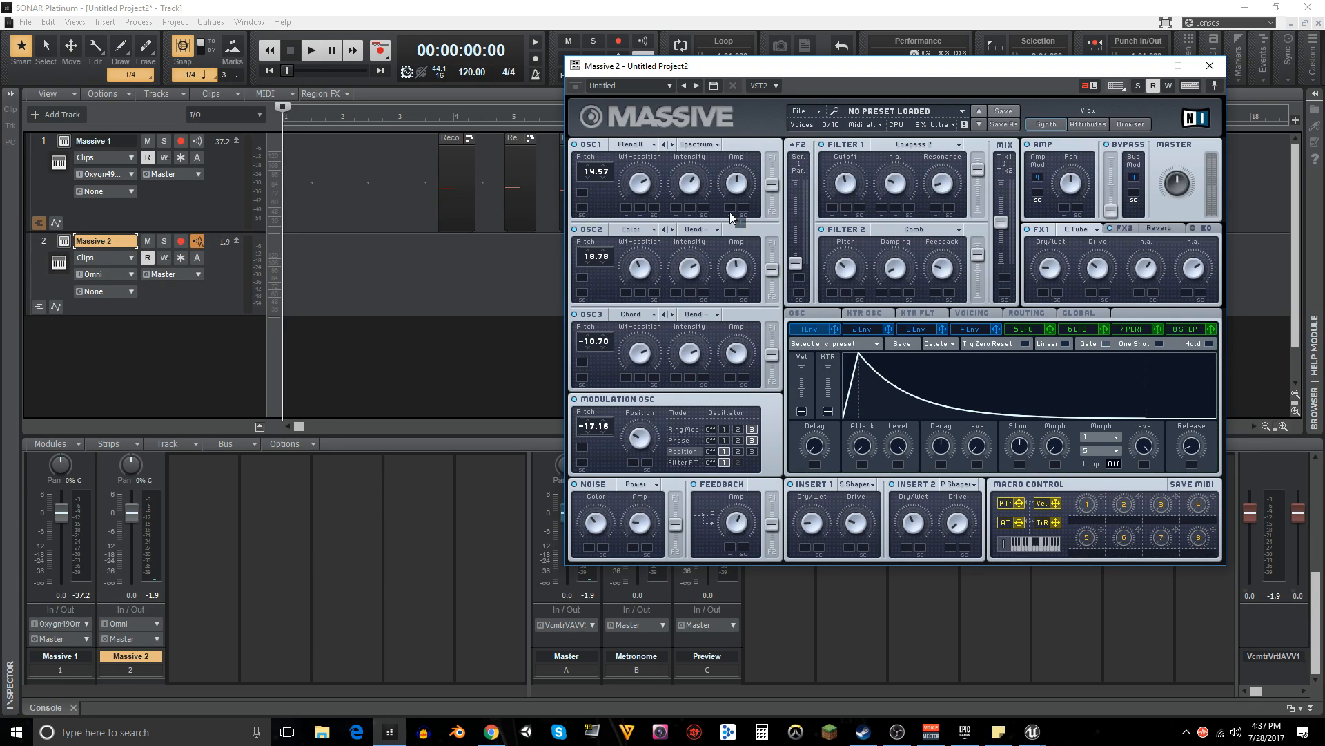
left_click_drag(732, 217, 730, 207)
left_click(575, 229)
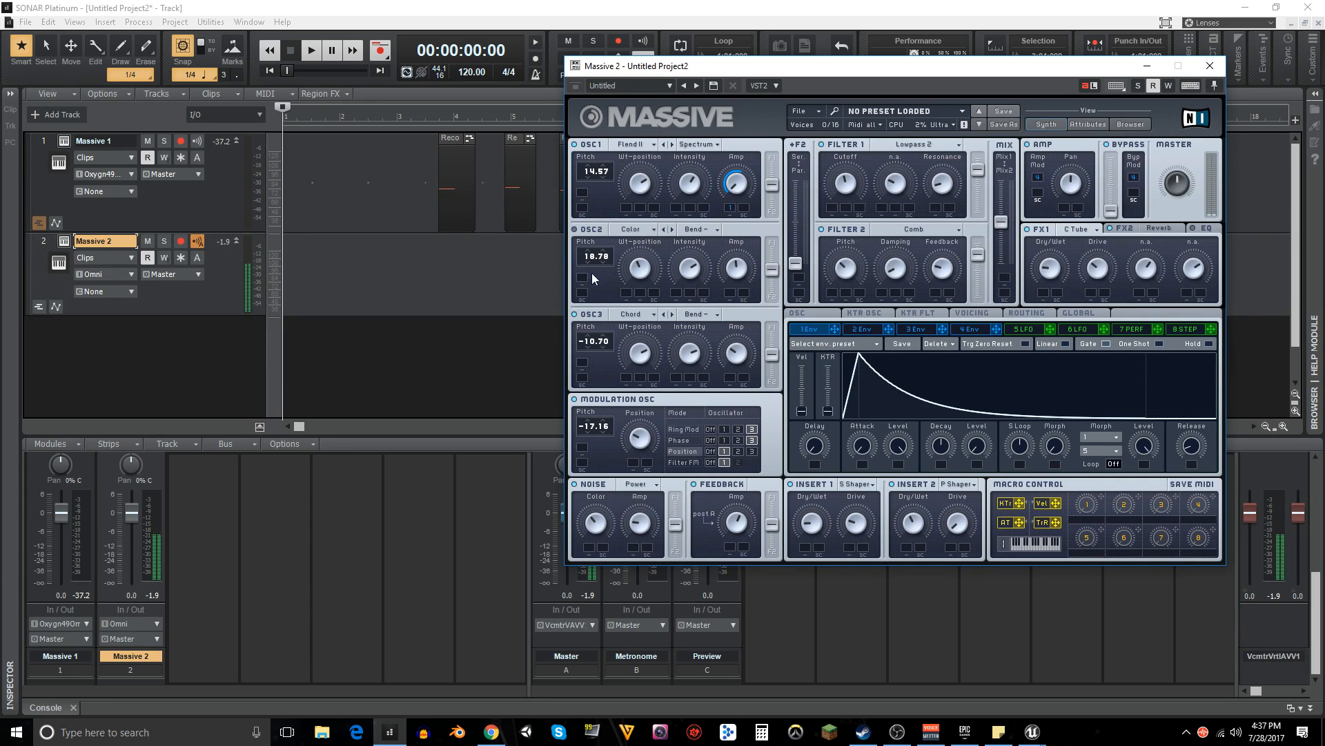
left_click(575, 314)
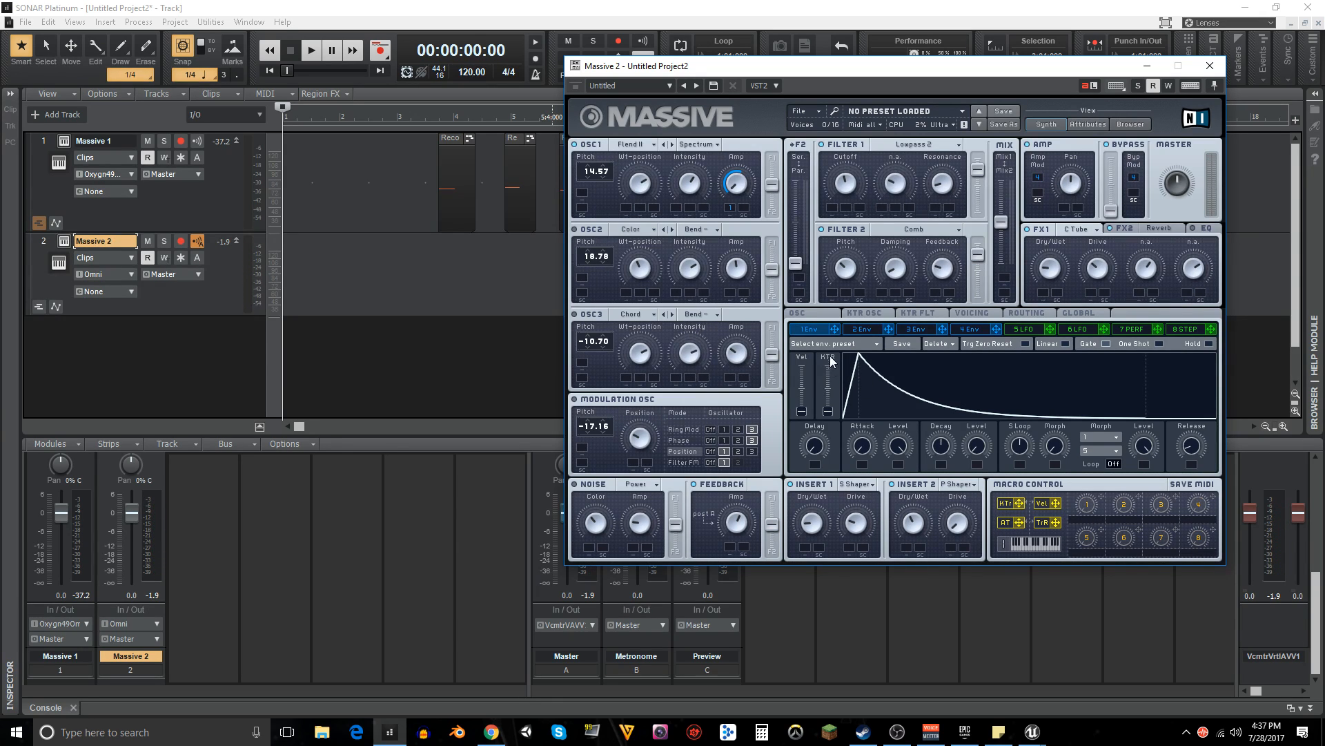
- Try envelope 1 as modulation of OSC1's pitch, set that pitch to 19.57, and turn the pitch modulation off
left_click_drag(835, 329, 594, 147)
left_click_drag(590, 172, 592, 140)
right_click(583, 194)
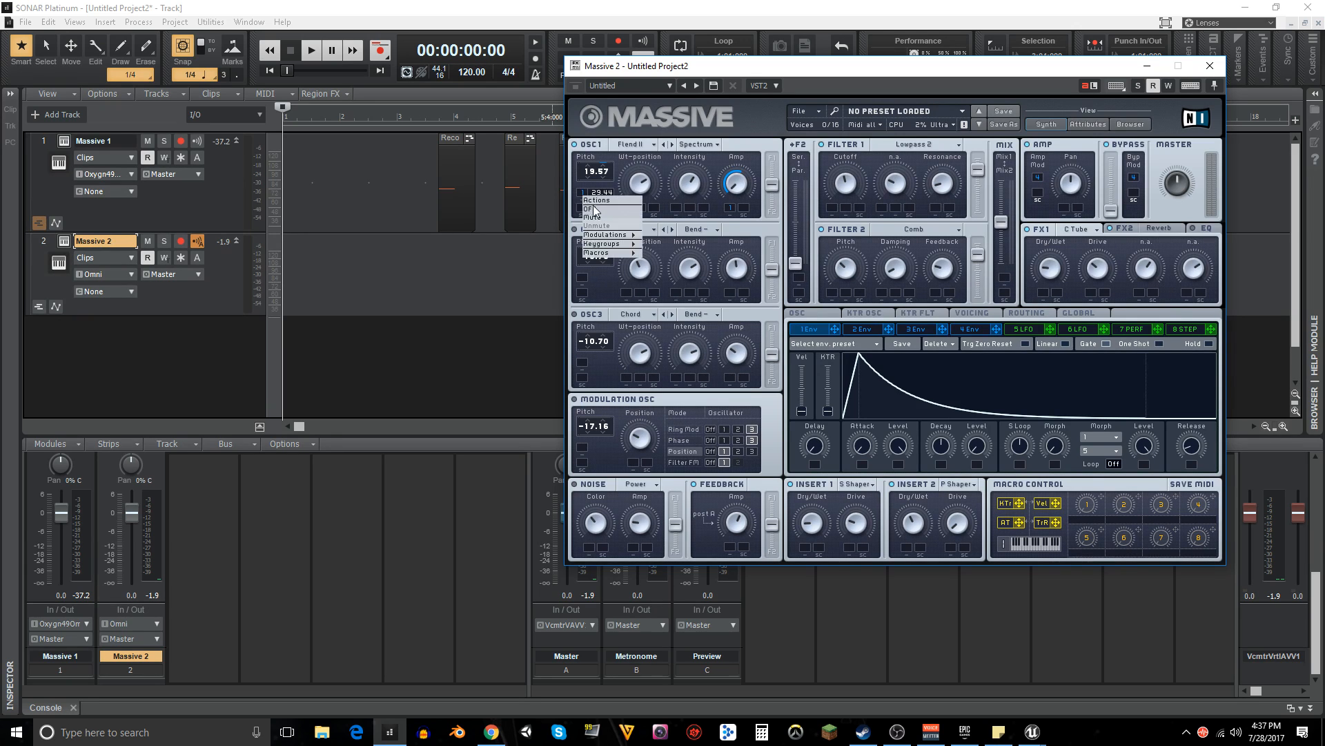
left_click(593, 208)
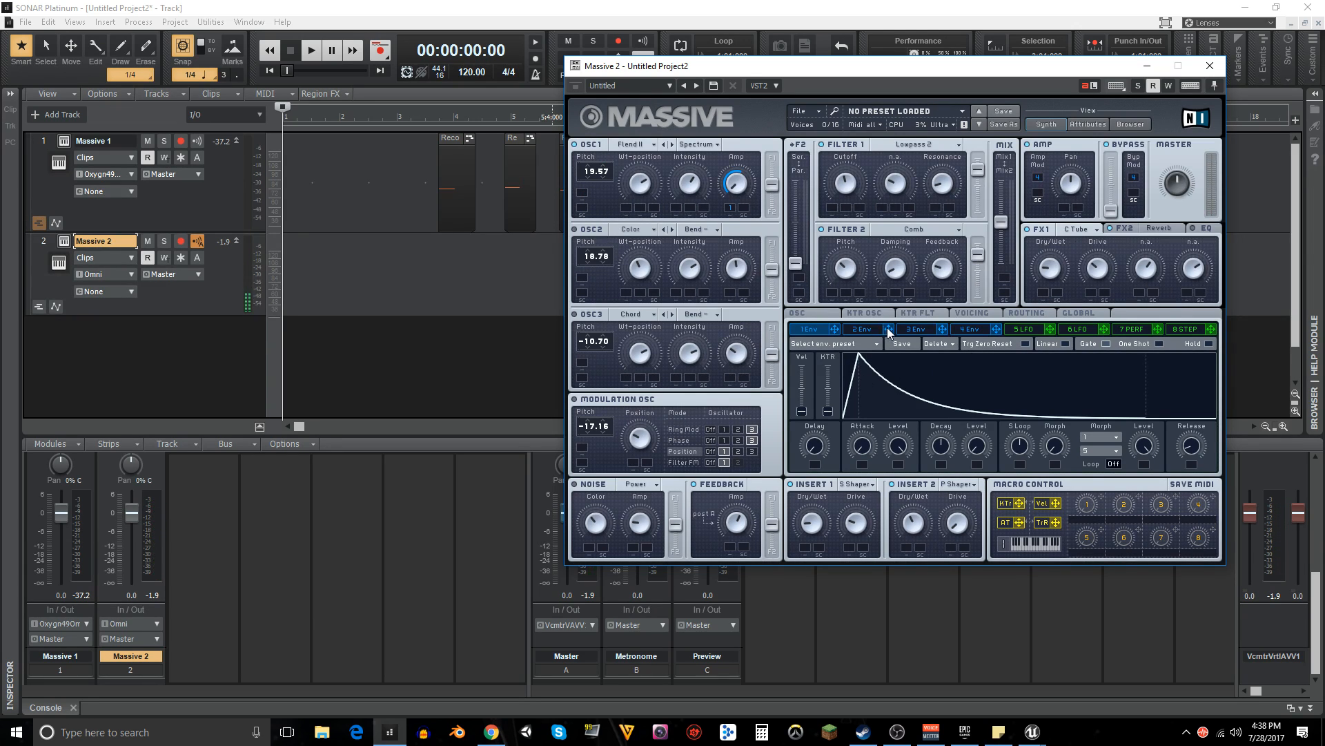
- Assign envelope 2 to OSC2's amp and switch OSC2 back on
left_click_drag(891, 334, 729, 279)
left_click(574, 230)
mouse_move(773, 271)
left_mouse_down()
mouse_move(771, 234)
mouse_move(773, 340)
mouse_move(778, 247)
mouse_move(778, 268)
left_mouse_up()
- Assign envelope 1 to OSC2's pitch with a modulation amount of 27.05 and set the pitch to -4.22
left_click_drag(835, 330, 583, 284)
left_click_drag(591, 263, 593, 289)
- Reshape envelope 1 with a long attack and a low decay level, adjusting its decay and release as well
mouse_move(980, 449)
left_mouse_down()
mouse_move(982, 430)
mouse_move(953, 476)
mouse_move(956, 503)
mouse_move(978, 434)
left_mouse_up()
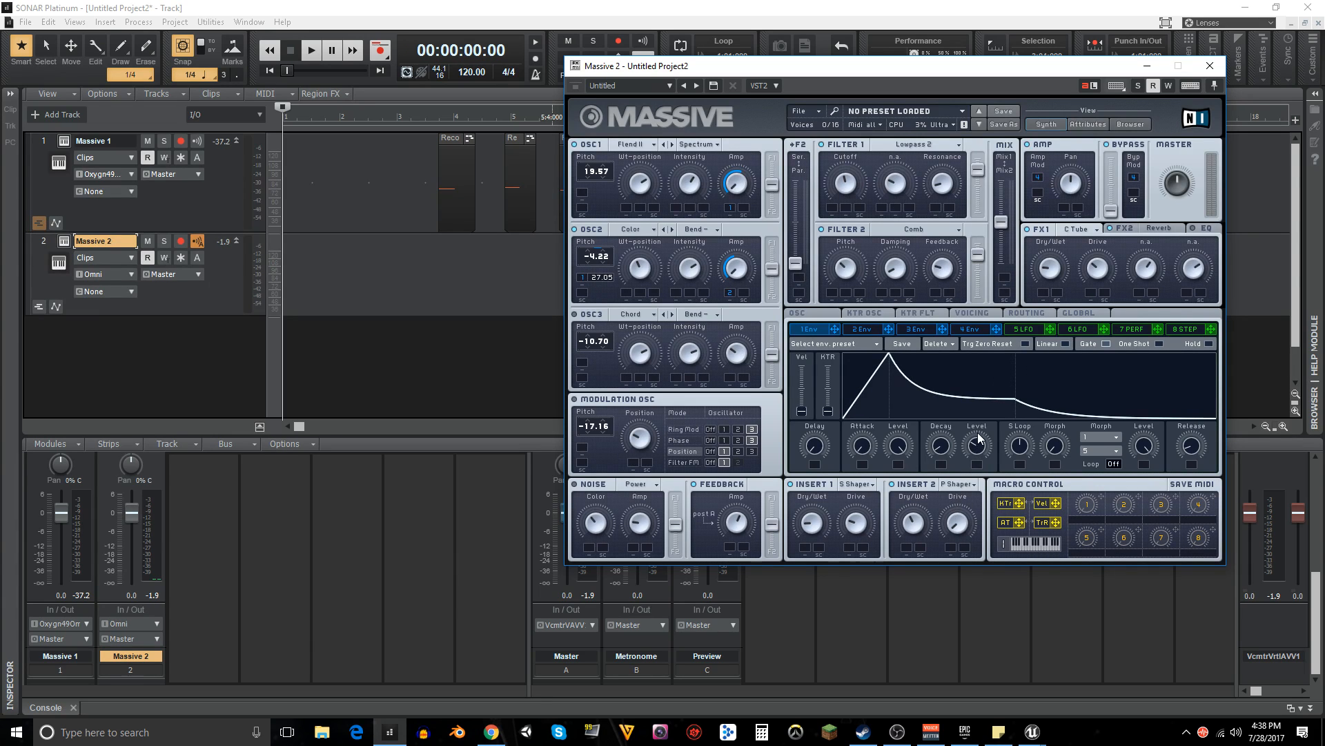
left_click_drag(1181, 446, 1190, 434)
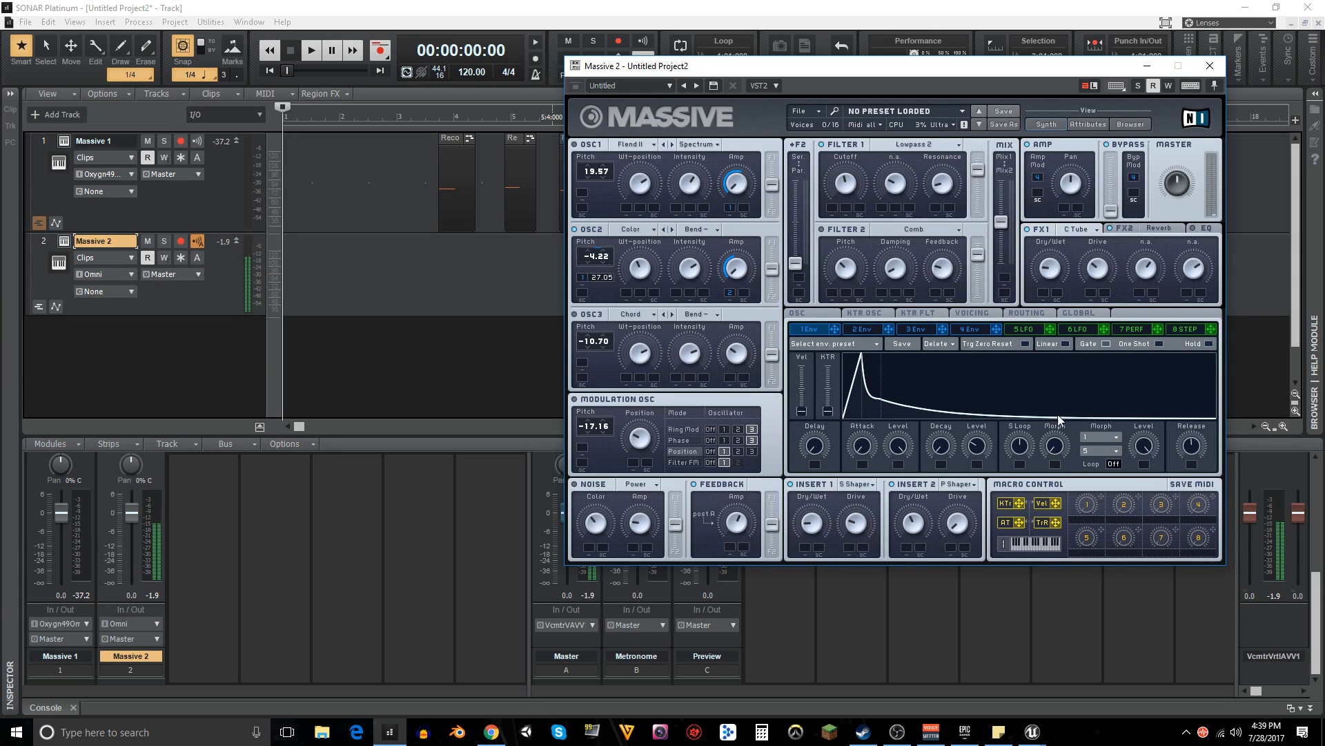
left_click_drag(1188, 447, 1192, 425)
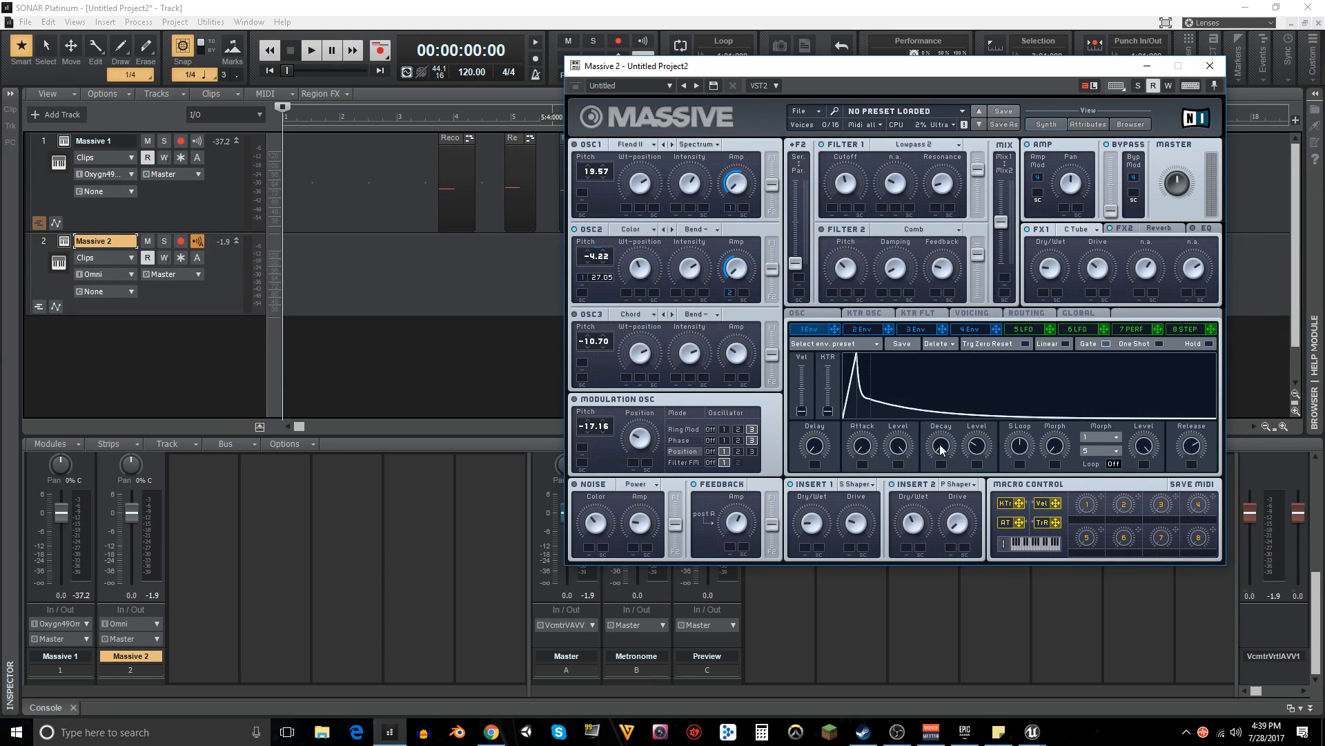
left_click_drag(940, 444, 943, 481)
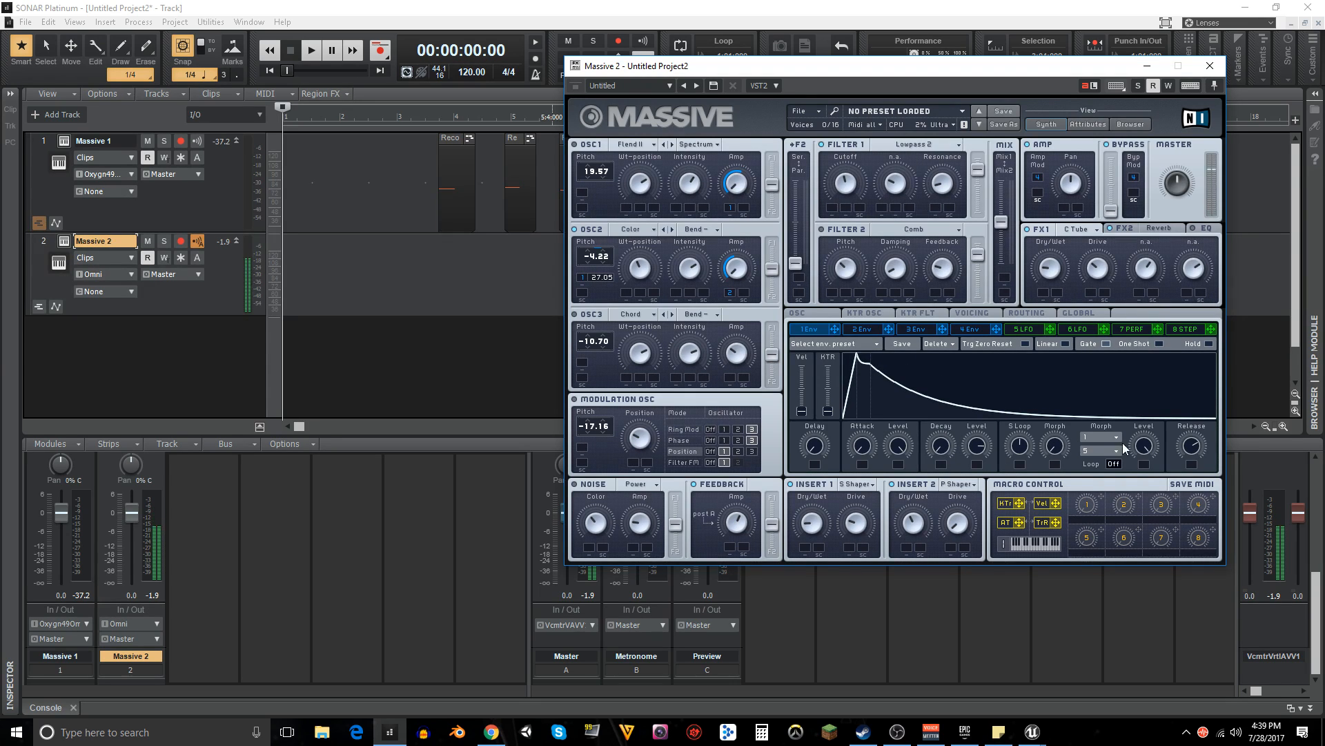
left_click_drag(1188, 447, 1189, 399)
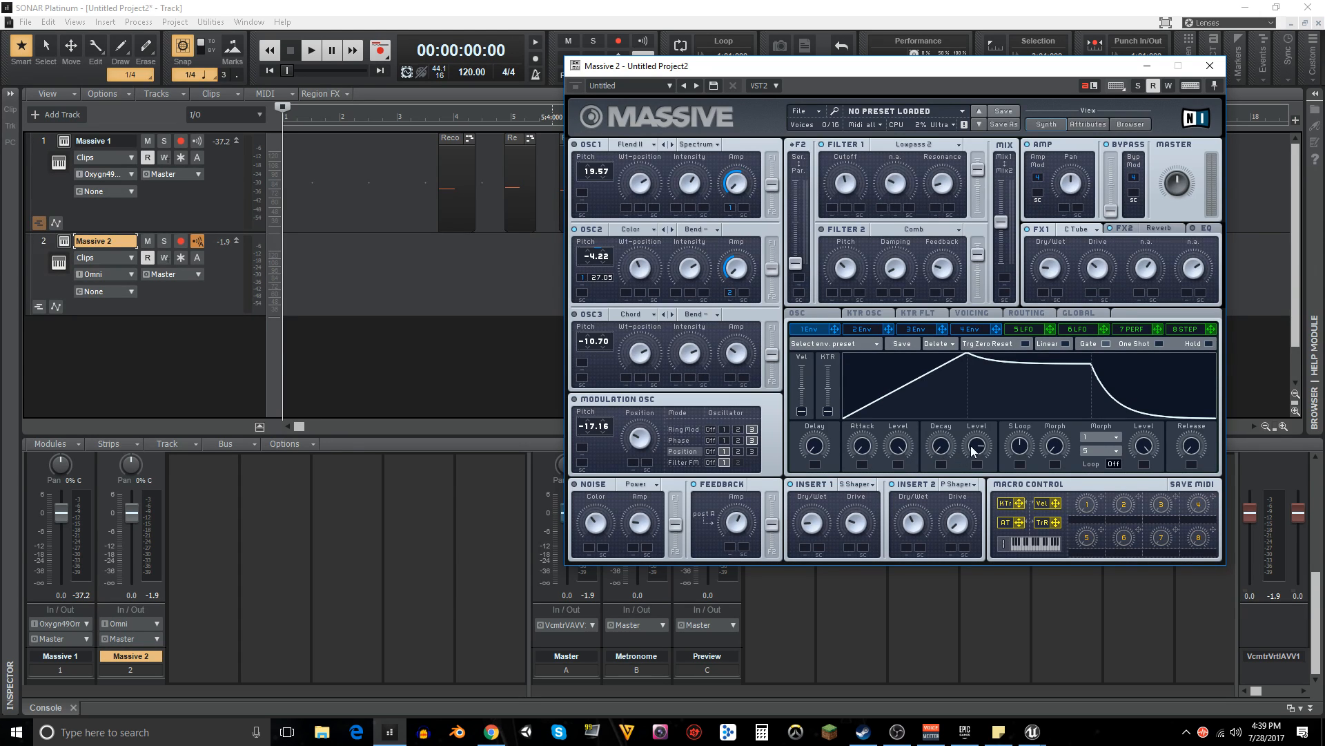
left_click_drag(974, 451, 975, 513)
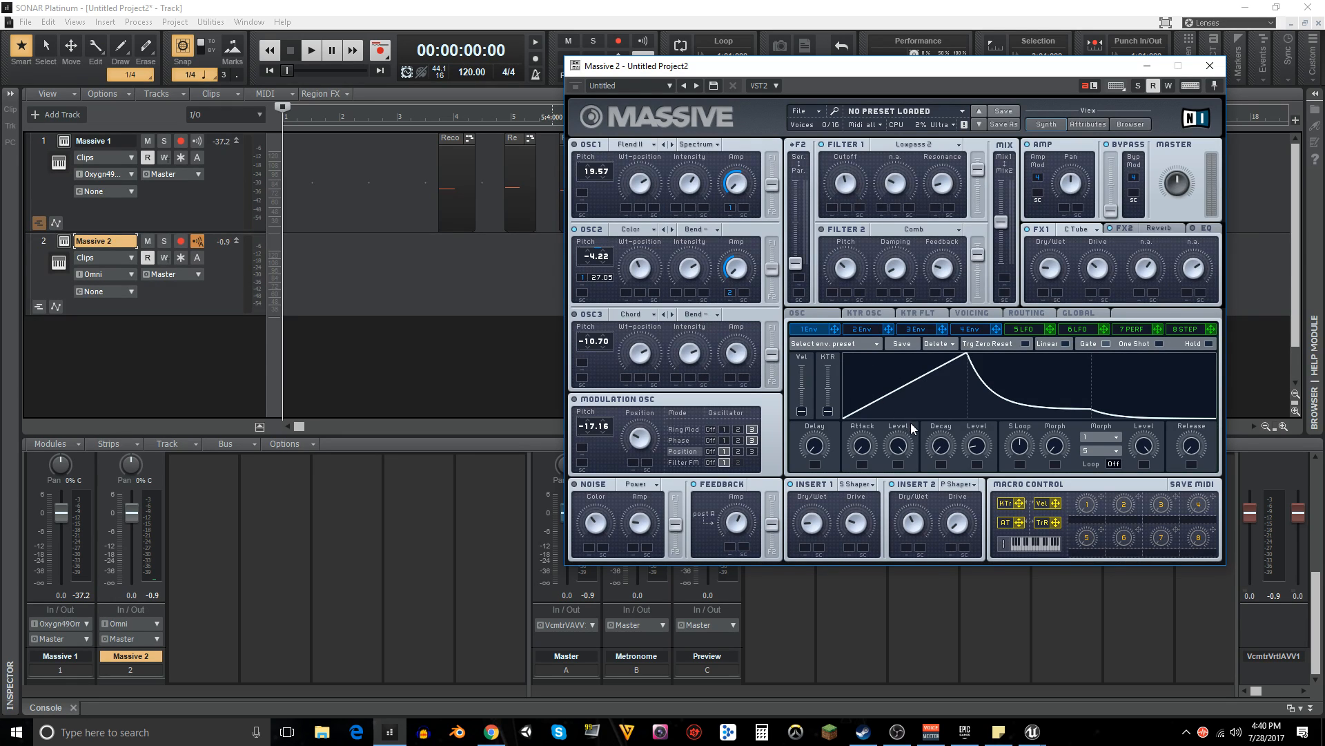
- Lengthen envelope 1's decay and adjust OSC2's modulation amounts, with 13.05 on its pitch
mouse_move(943, 437)
left_mouse_down()
mouse_move(943, 417)
mouse_move(944, 429)
left_mouse_up()
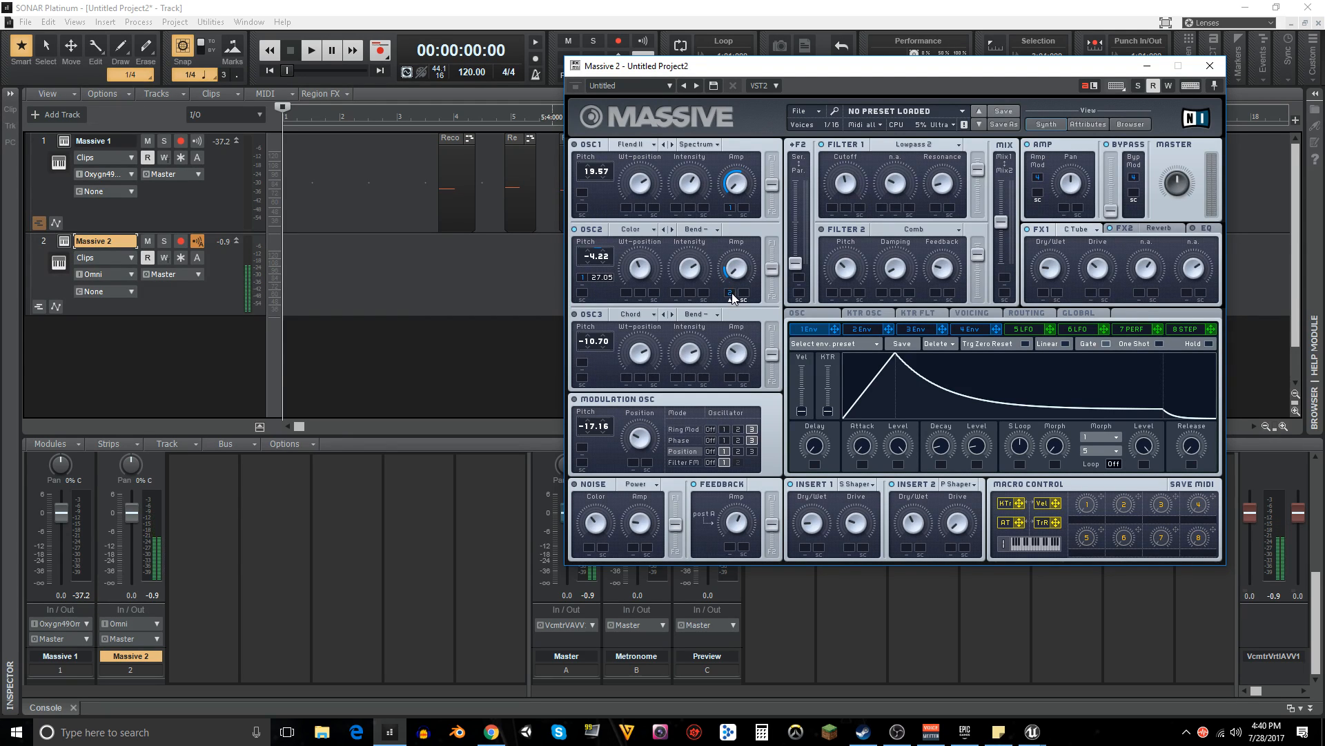
left_click_drag(732, 294, 732, 280)
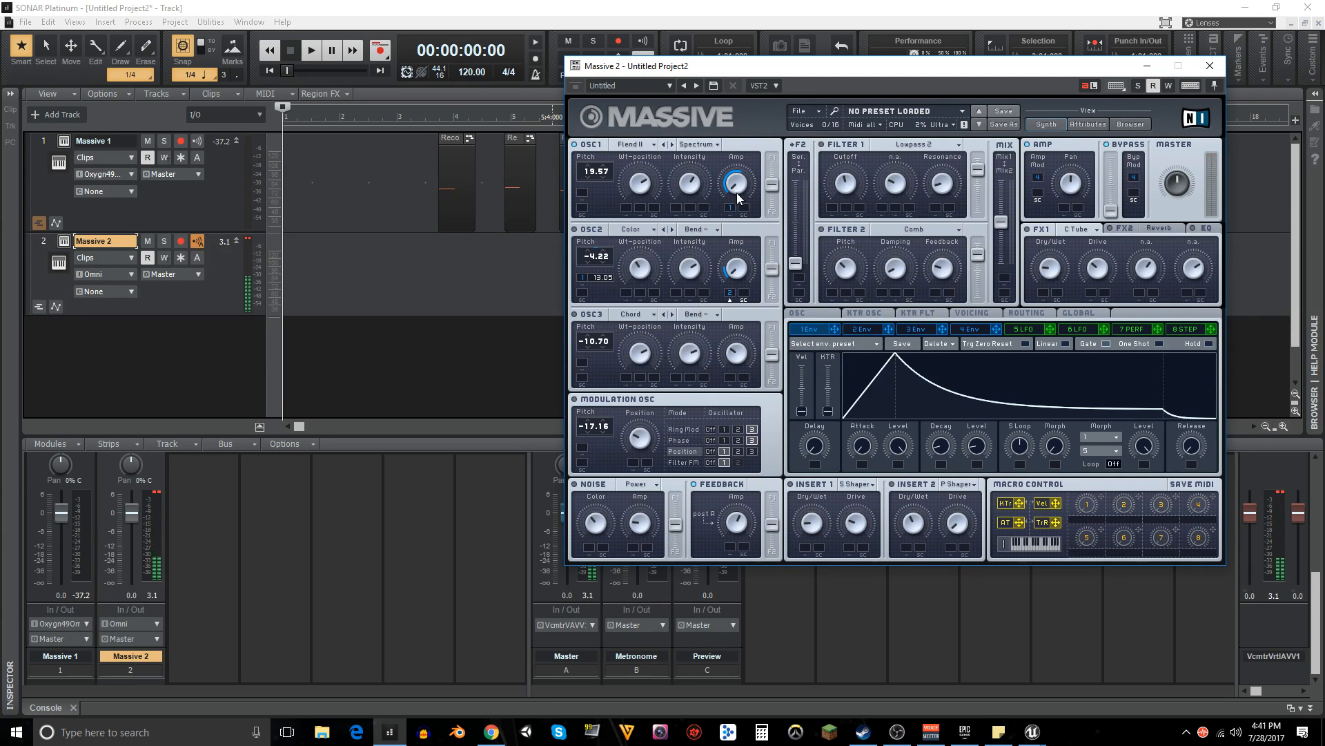
- Turn off the modulation oscillator's ring mod, phase and position routings, and lower envelope 1's decay level to the minimum
left_click(710, 462)
left_click(711, 429)
left_click(711, 440)
left_click_drag(969, 457, 974, 512)
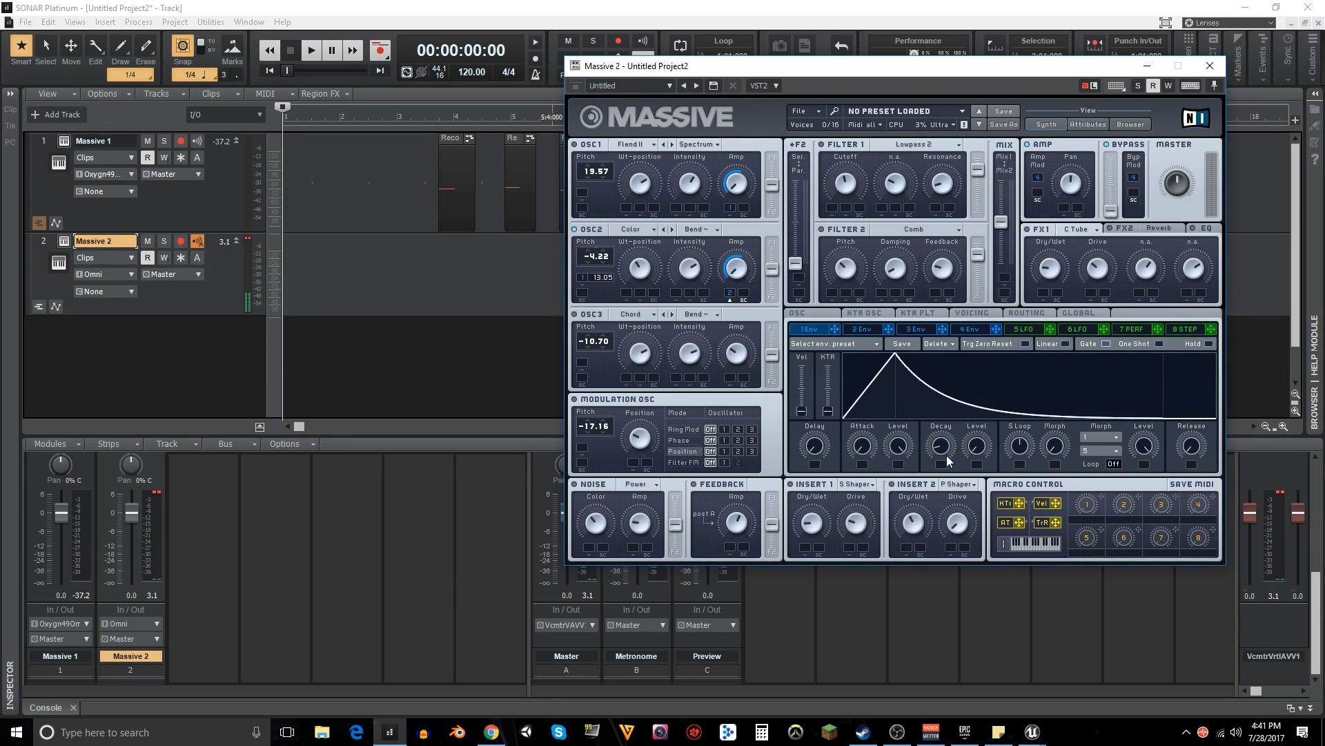
- Replace envelope 2 with envelope 1 as OSC2's amp modulation and lengthen envelope 1's decay further
right_click(729, 293)
left_click(748, 308)
left_click_drag(835, 329, 730, 293)
mouse_move(938, 447)
left_mouse_down()
mouse_move(943, 422)
mouse_move(945, 435)
left_mouse_up()
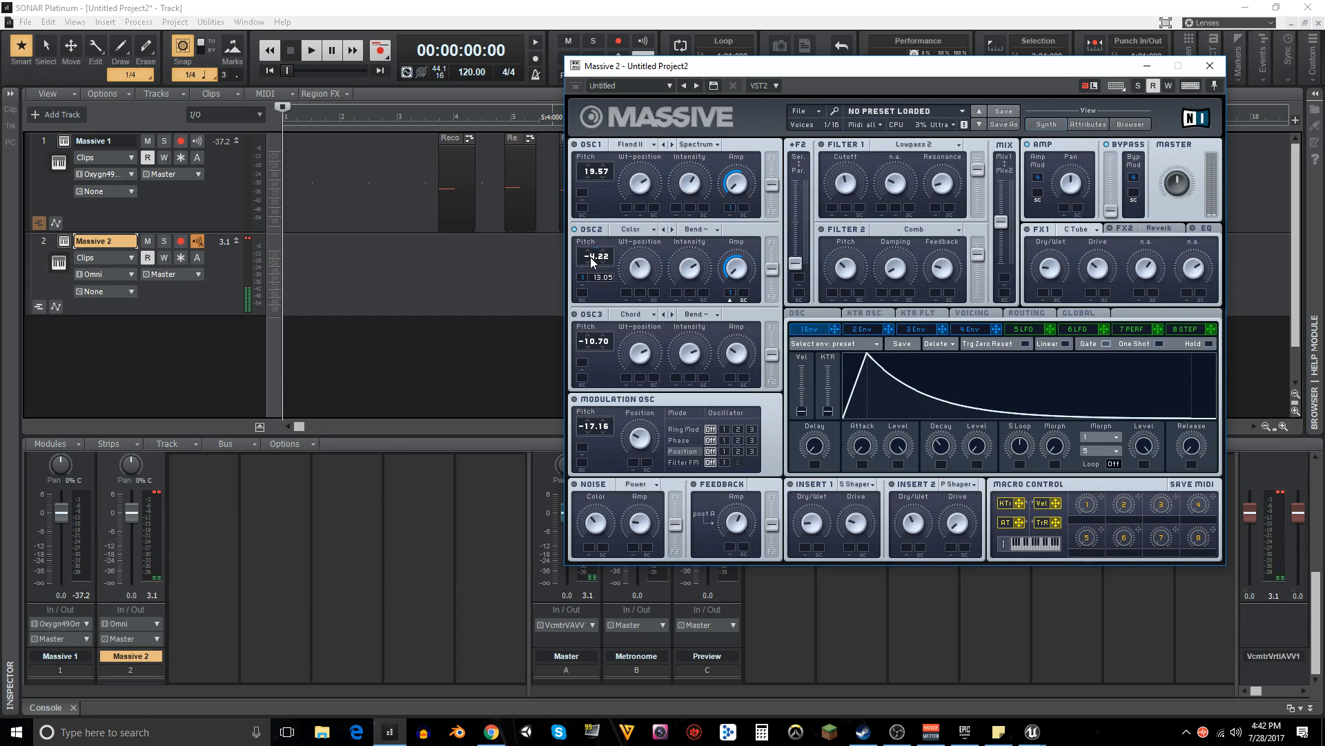
- Set OSC2's pitch to -2.22 with modulation 25.05, and OSC1's pitch to -10.43 with modulation 29.44
left_click_drag(590, 257, 602, 272)
mouse_move(590, 173)
left_mouse_down()
mouse_move(599, 210)
mouse_move(589, 176)
left_mouse_up()
- Route the modulation oscillator's ring mod and phase to oscillator 3, and its position modulation to oscillator 2
left_click(753, 430)
left_click(752, 441)
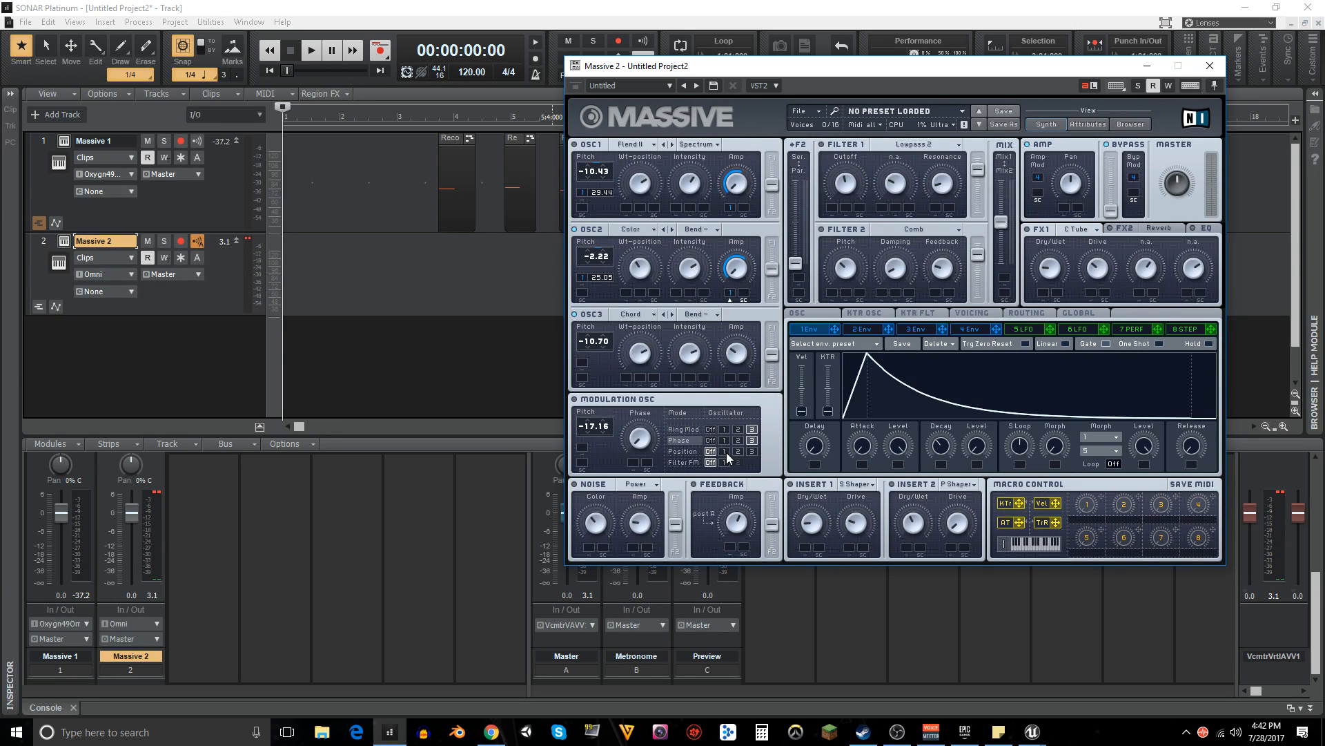
left_click(725, 452)
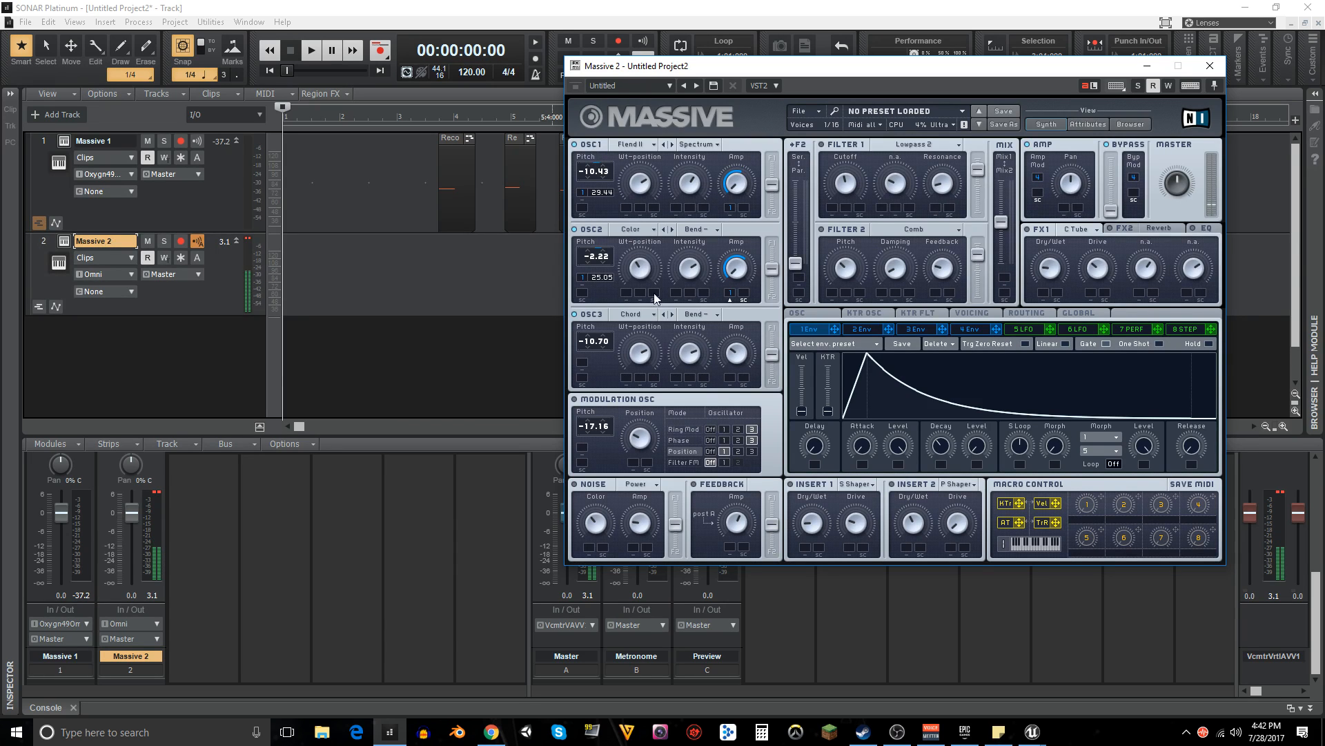
left_click(725, 451)
left_click(737, 451)
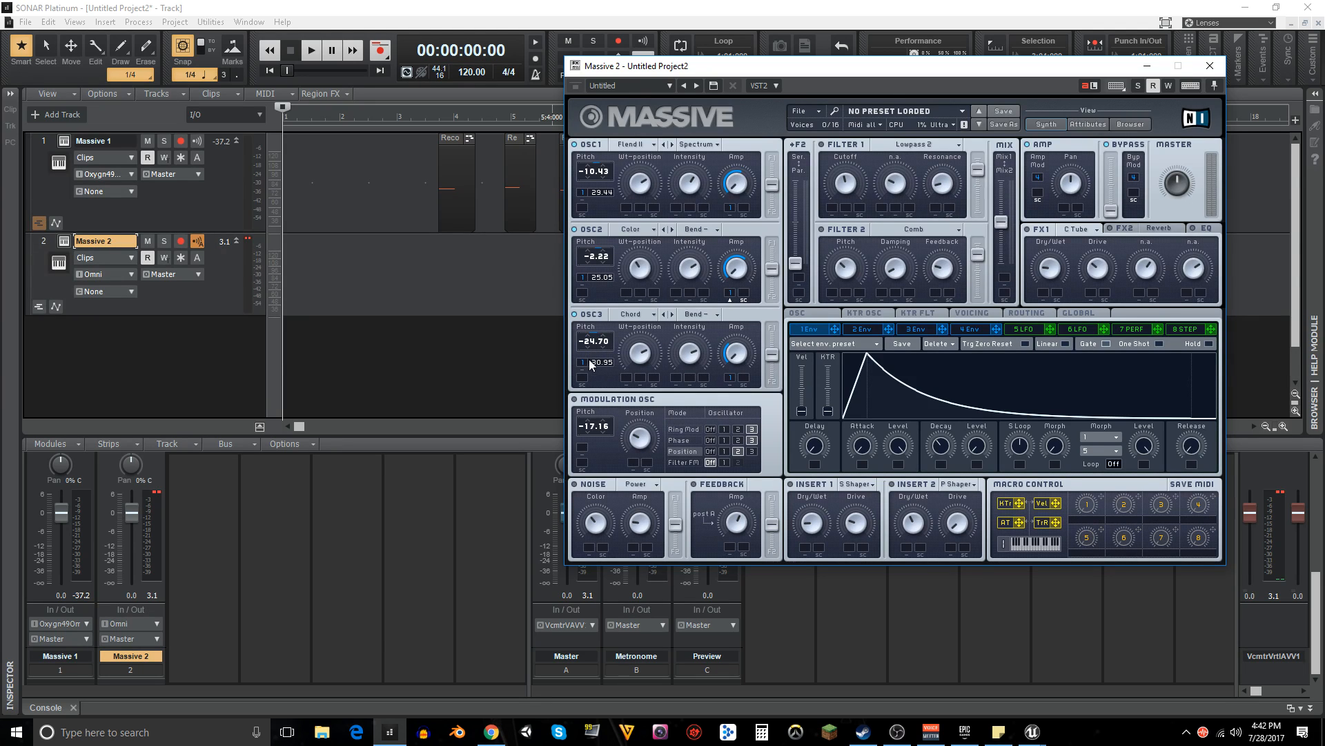
- Set OSC3's pitch to 2.30 with a modulation amount of 33.95, and turn the modulation oscillator's position routing off
left_click_drag(601, 367, 595, 374)
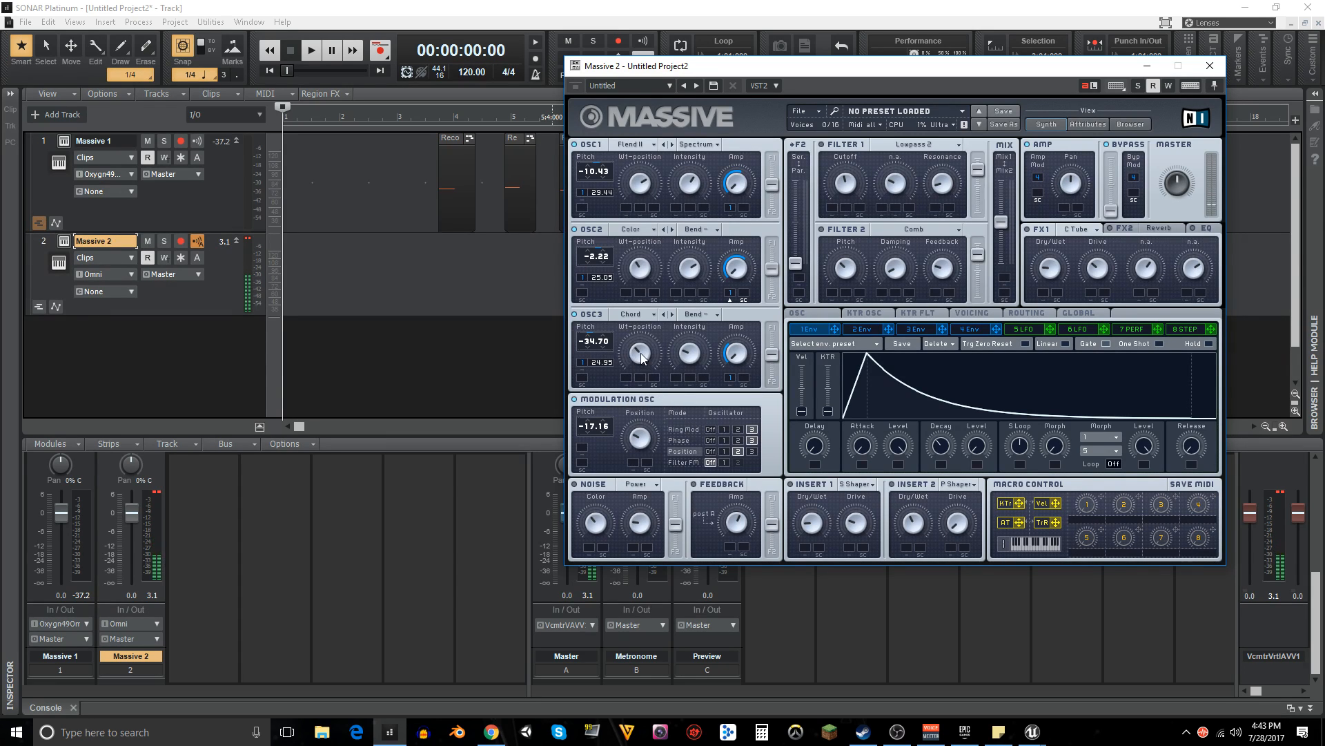
left_click(686, 439)
left_click_drag(606, 343, 598, 388)
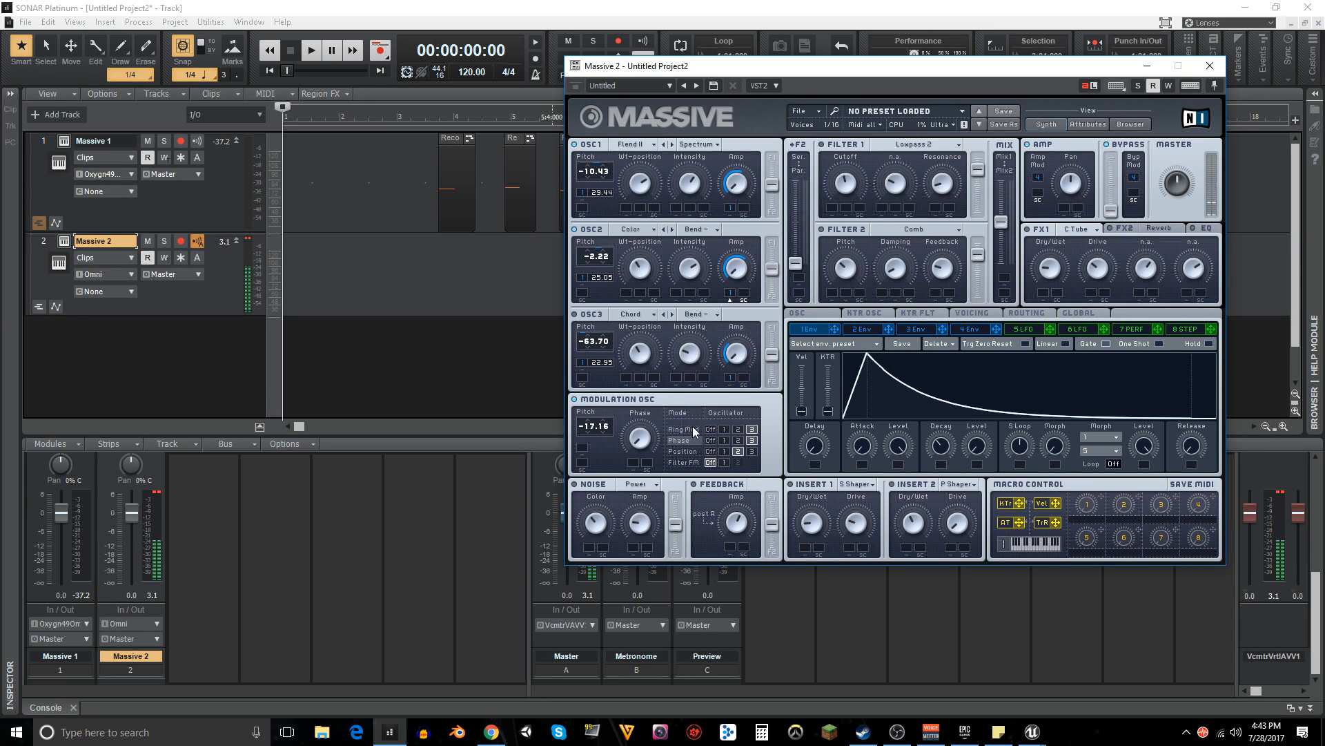
left_click(711, 451)
left_click_drag(592, 343, 599, 260)
left_click(588, 344)
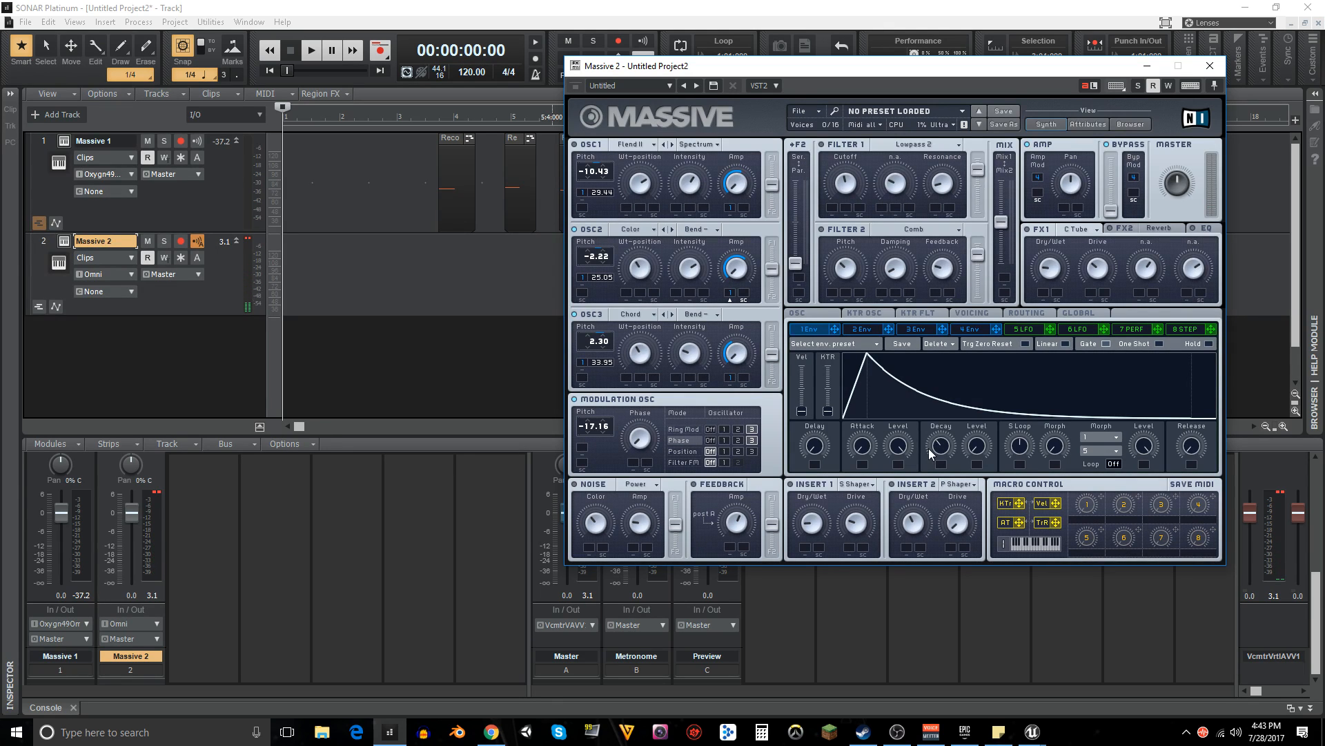
- Play the arrangement from just before the first Massive 1 clip and again from bar 3 to compare both sounds
left_click(441, 210)
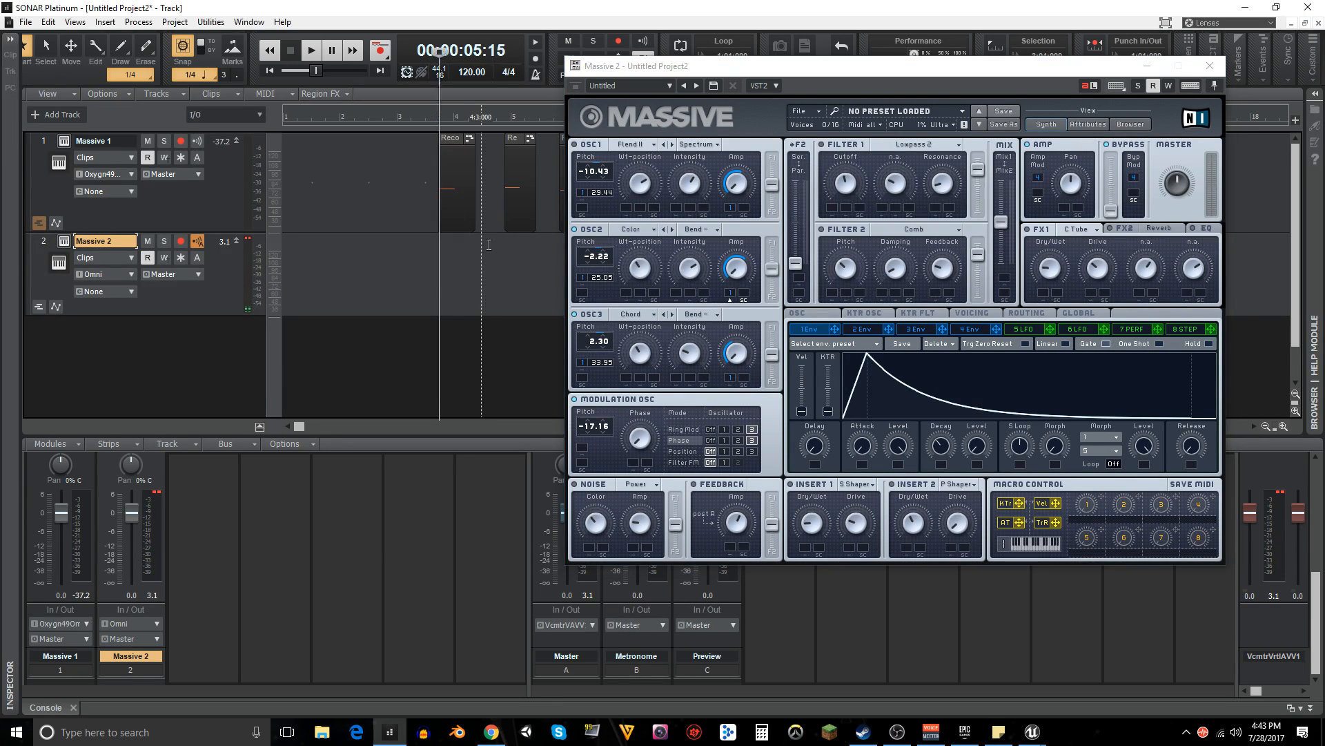
key("c")
key("c")
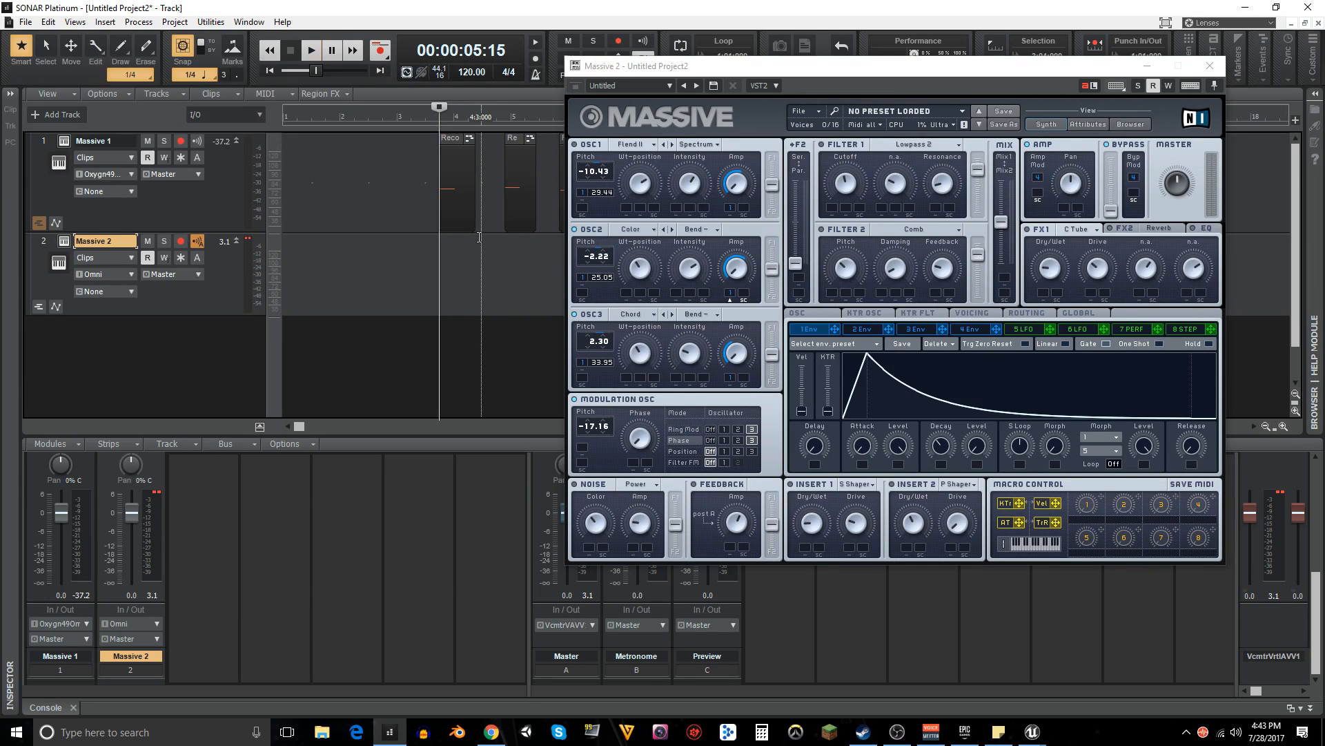
key("space")
key("space")
key("space")
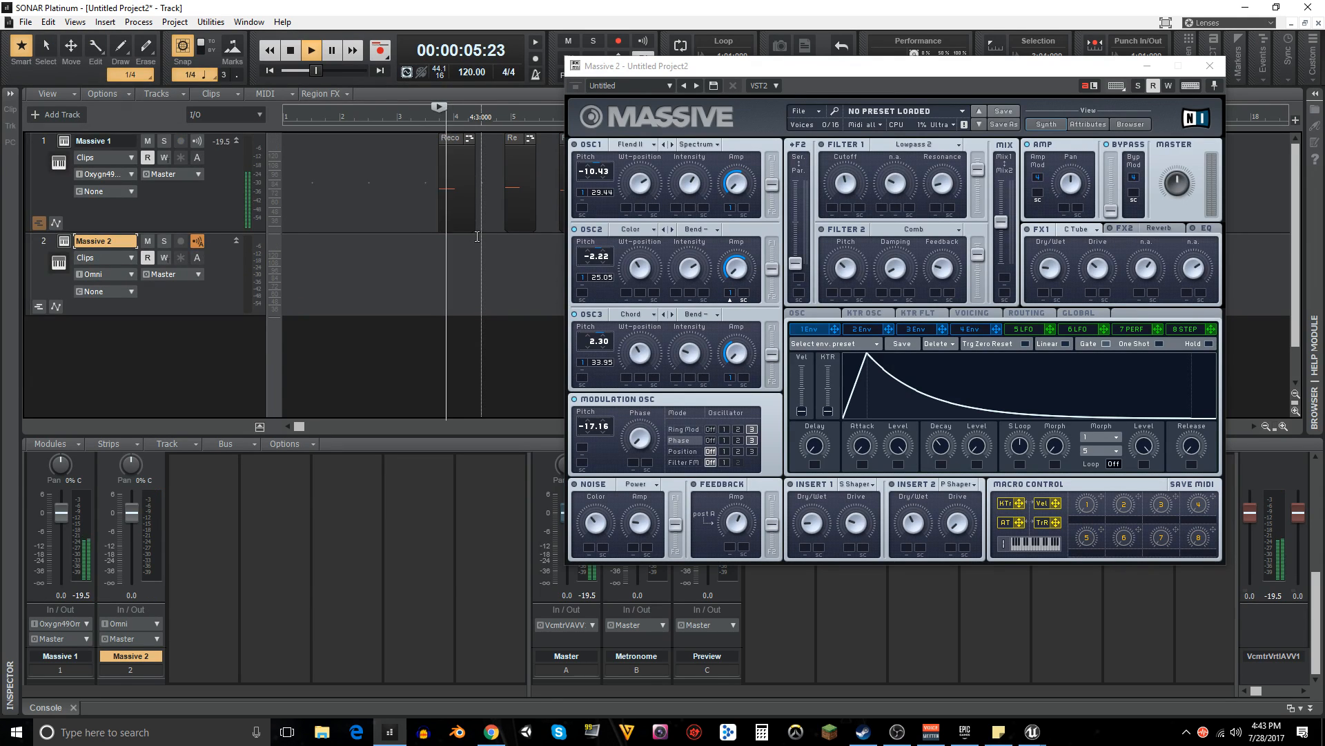
key("space")
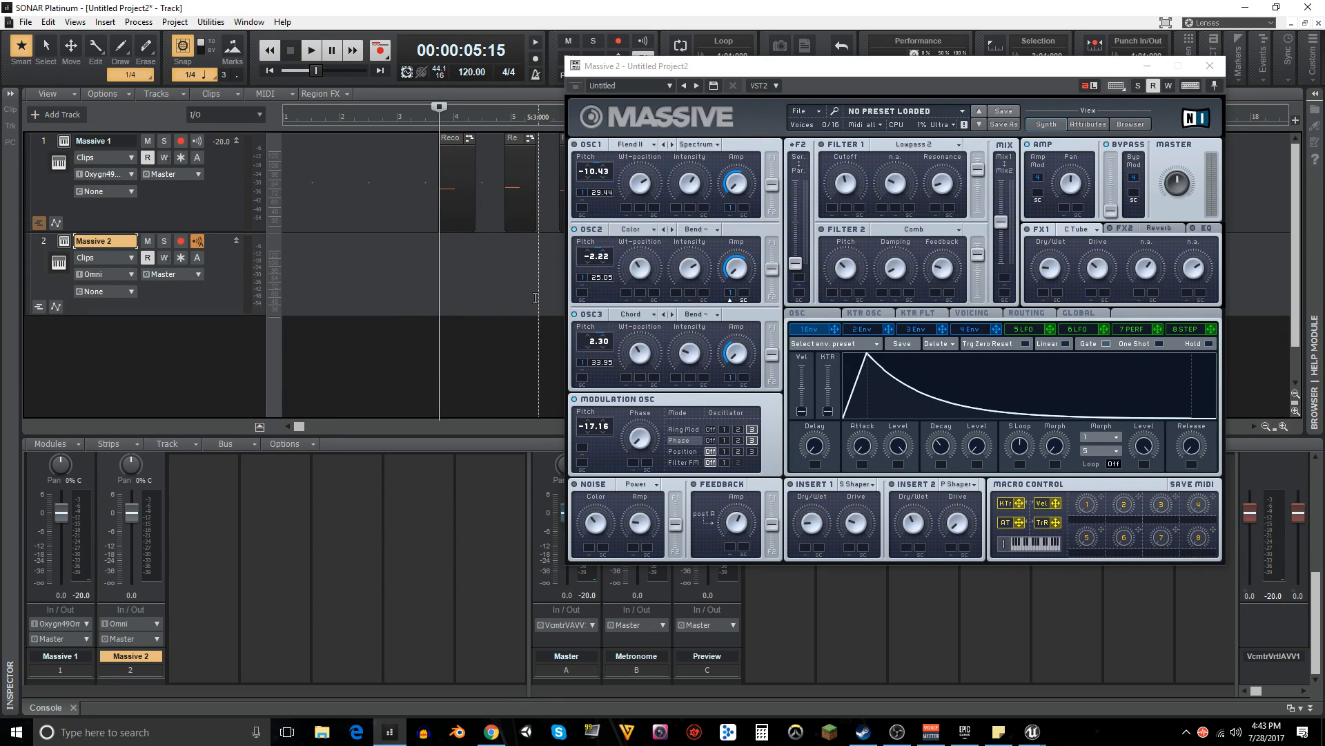
left_click(397, 271)
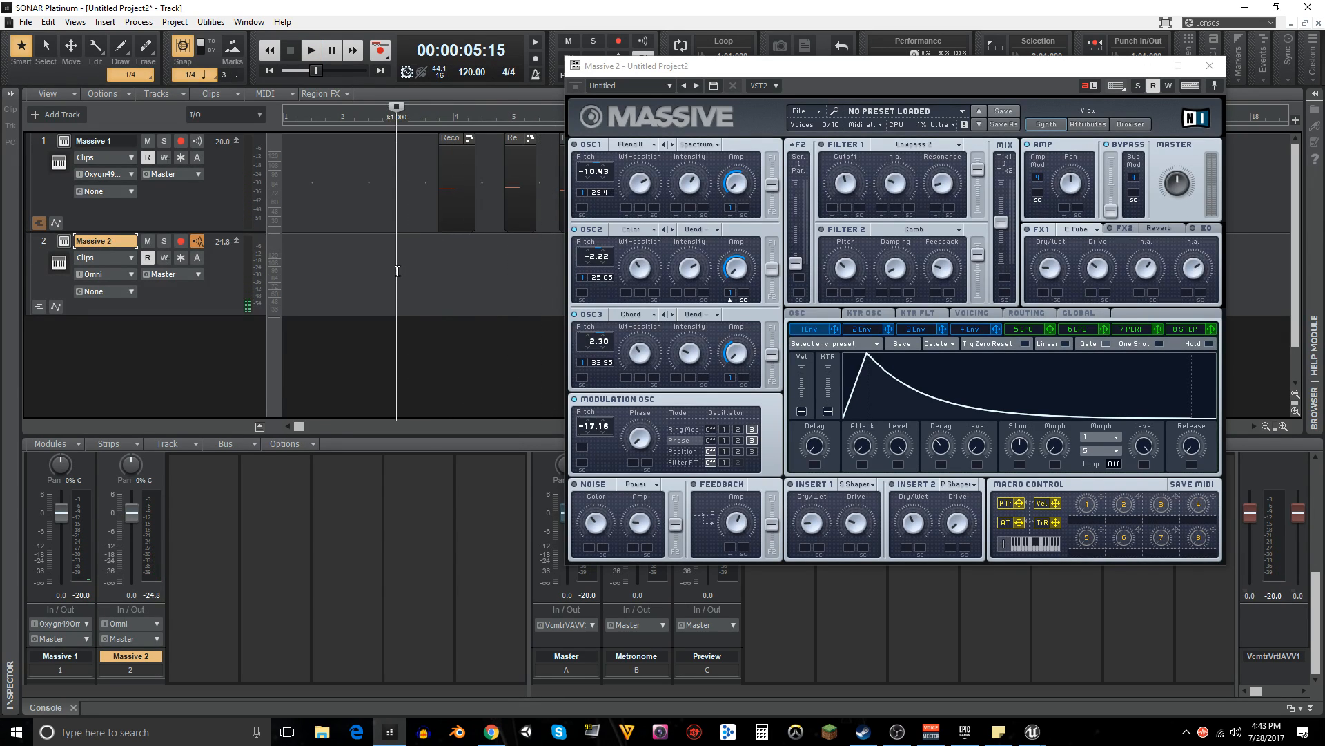
key("space")
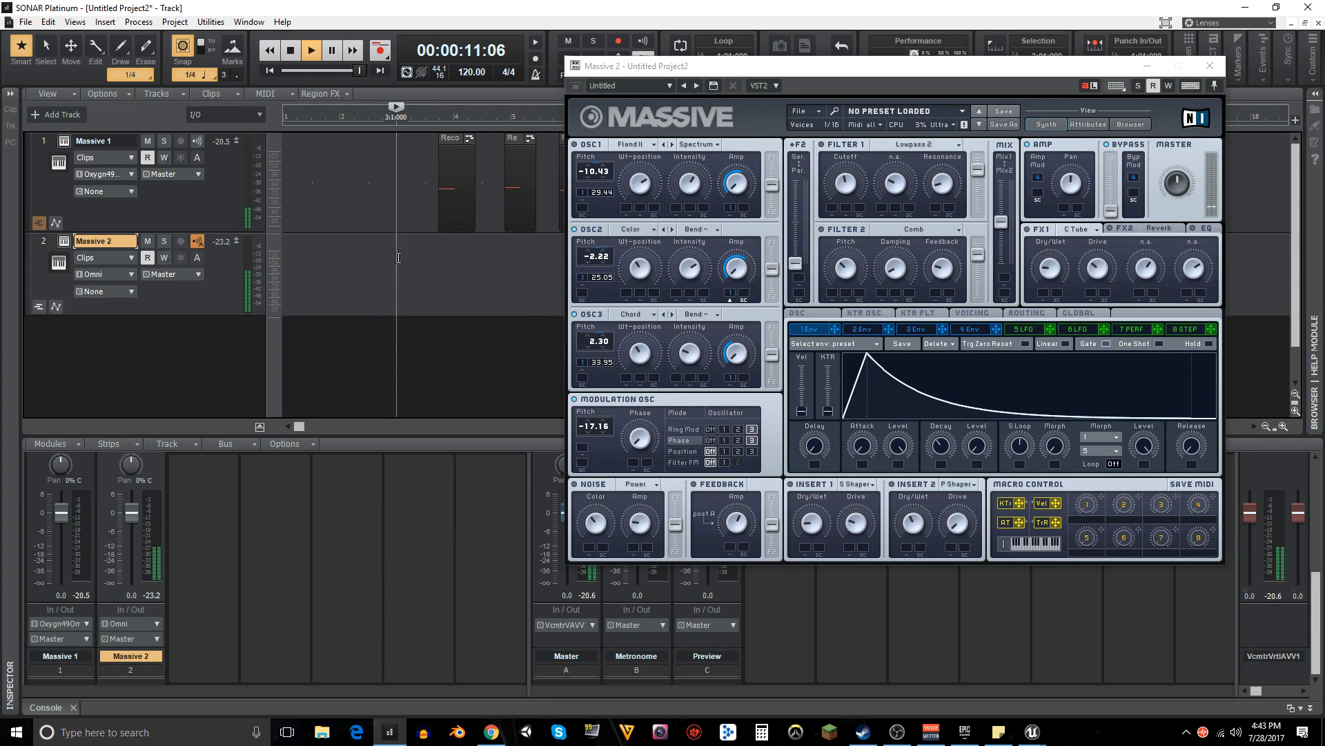
key("space")
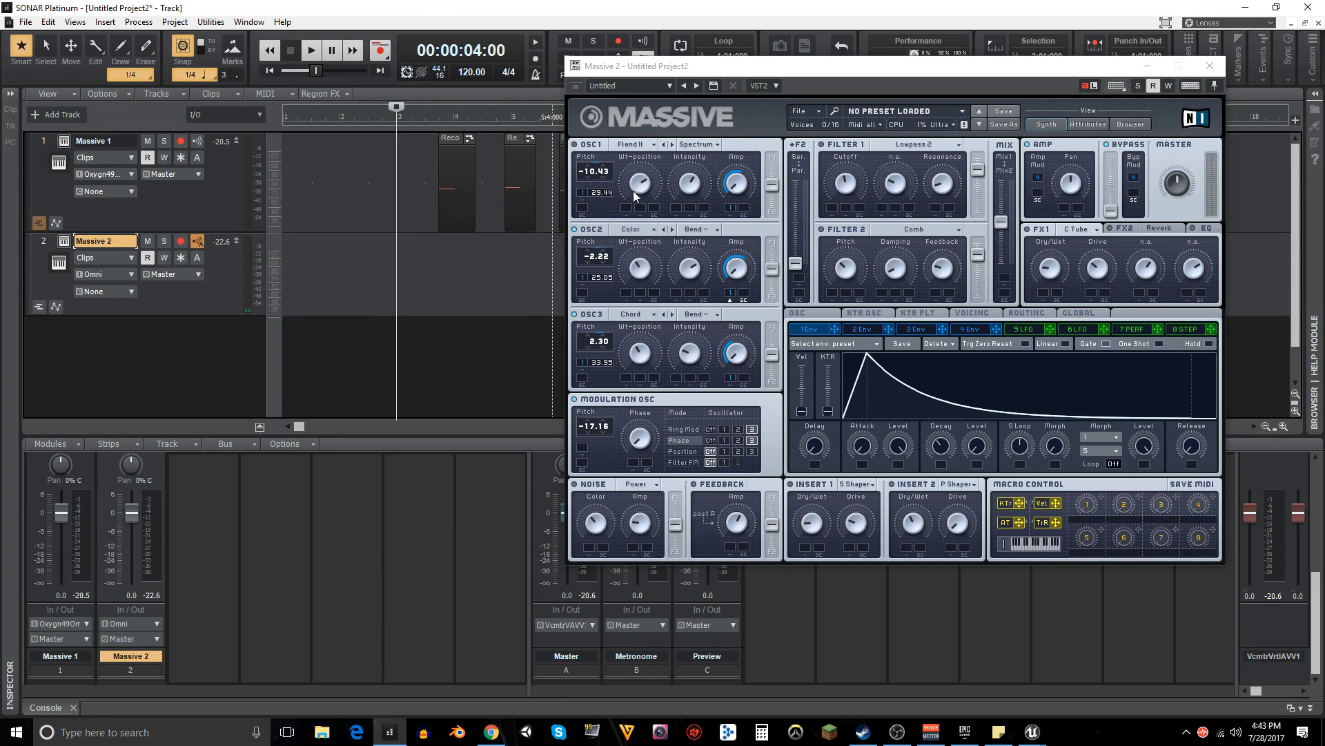
- Set OSC1's pitch to -48.43 with modulation 30.44, and route the modulation oscillator's position to oscillator 1
left_click_drag(857, 82, 783, 98)
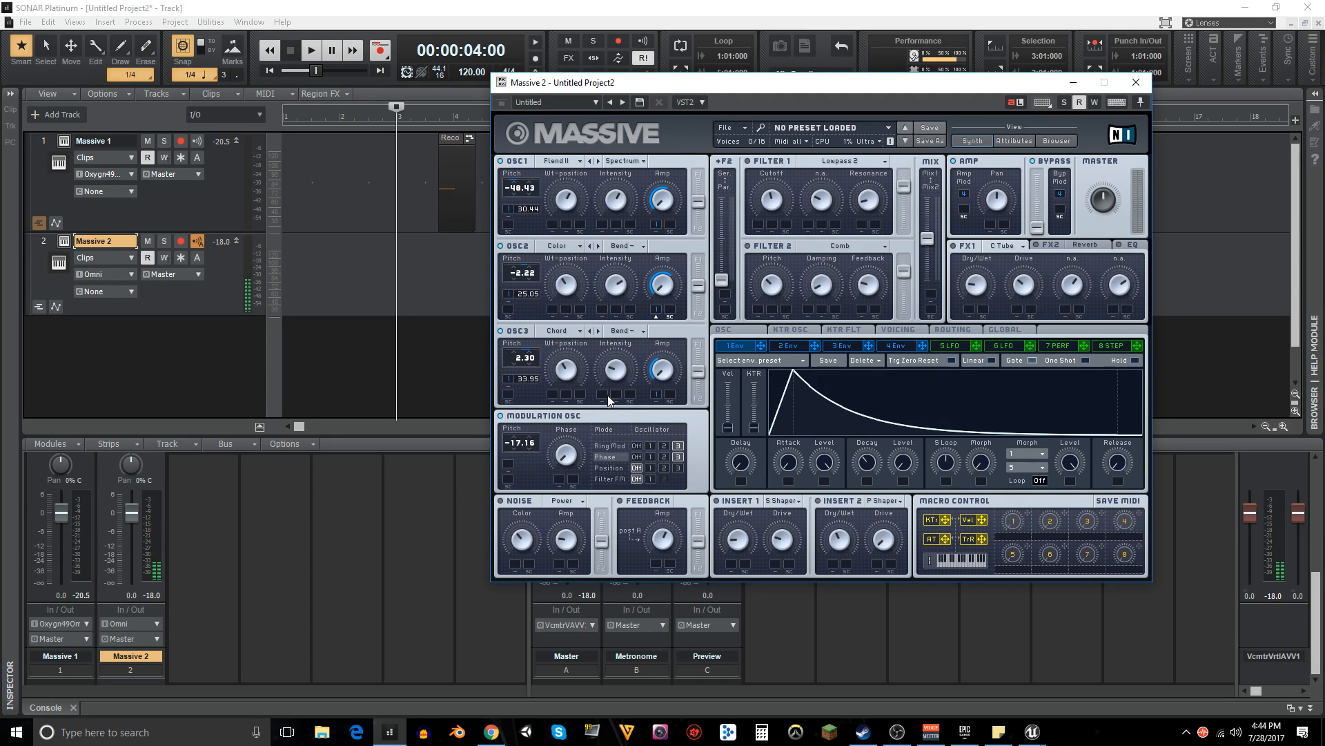
left_click(650, 468)
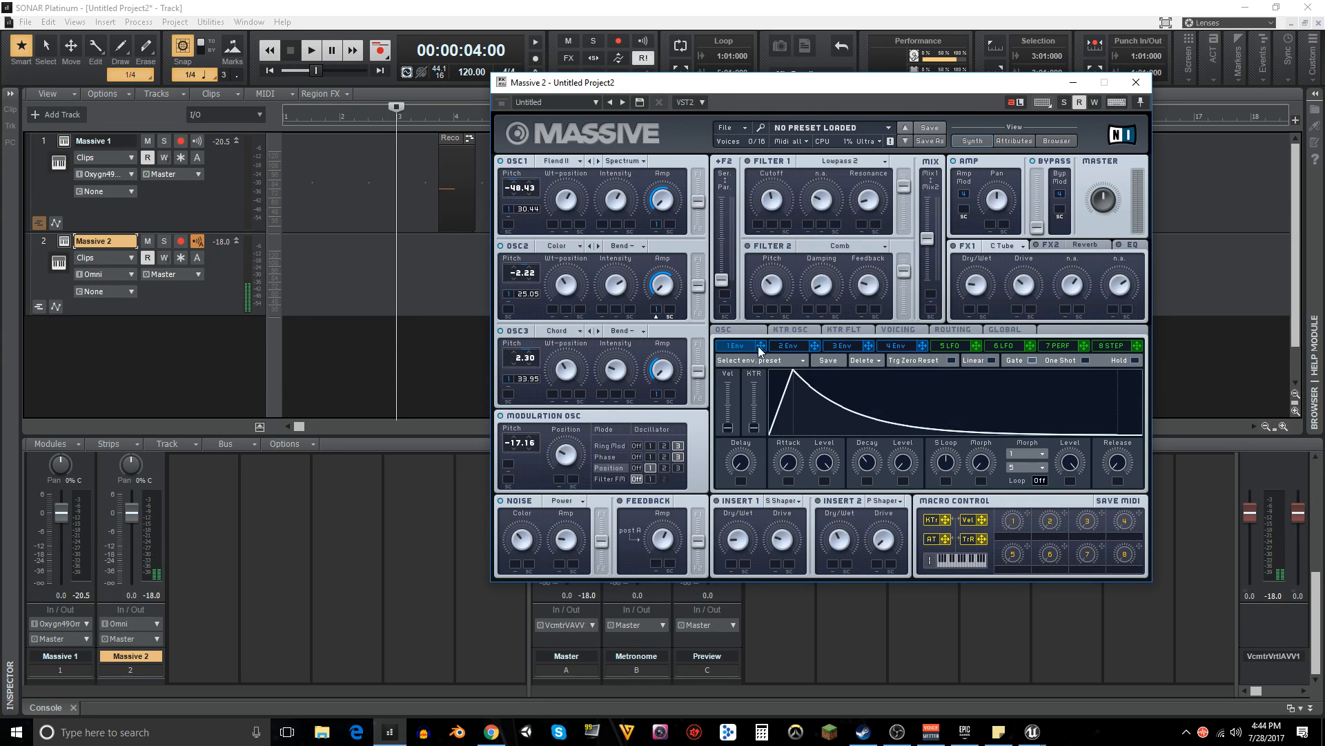
- Assign envelope 1 to the noise color and amp, and change the FX2 effect to Delay
left_click_drag(586, 547, 565, 503)
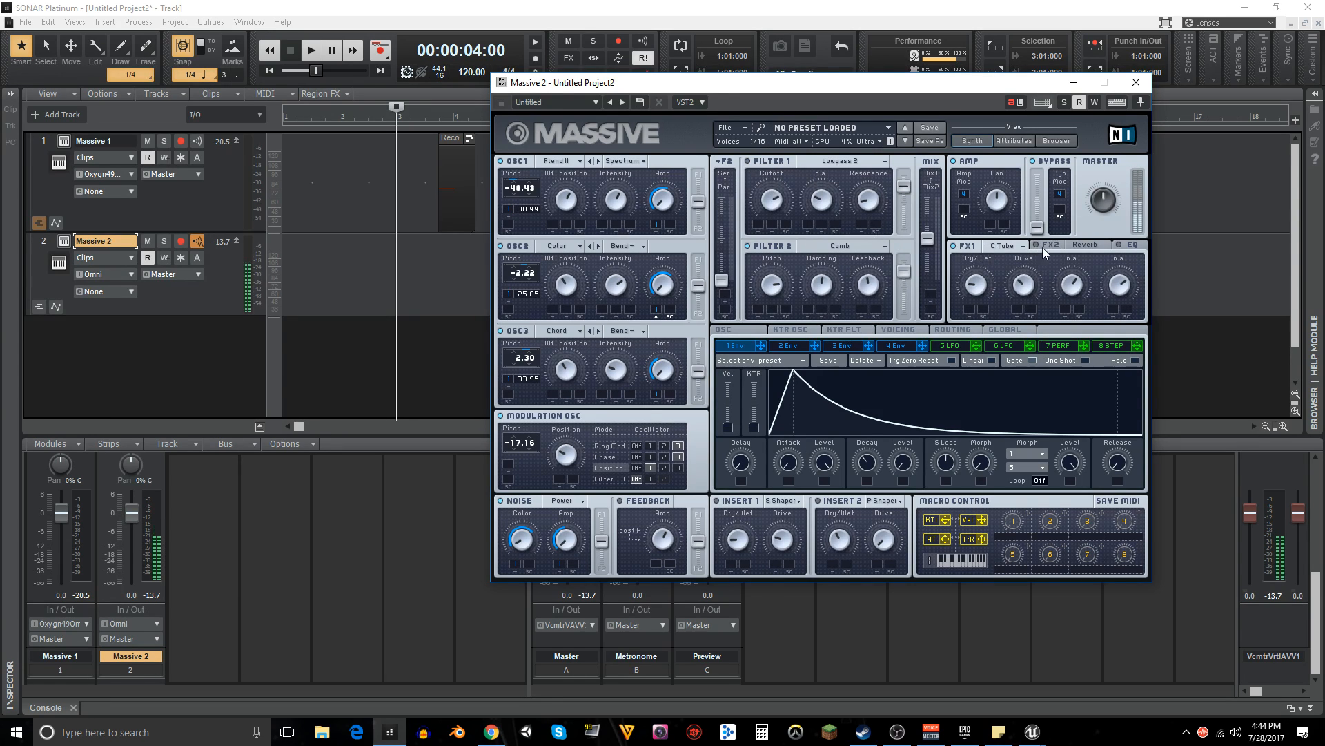
left_click(1079, 244)
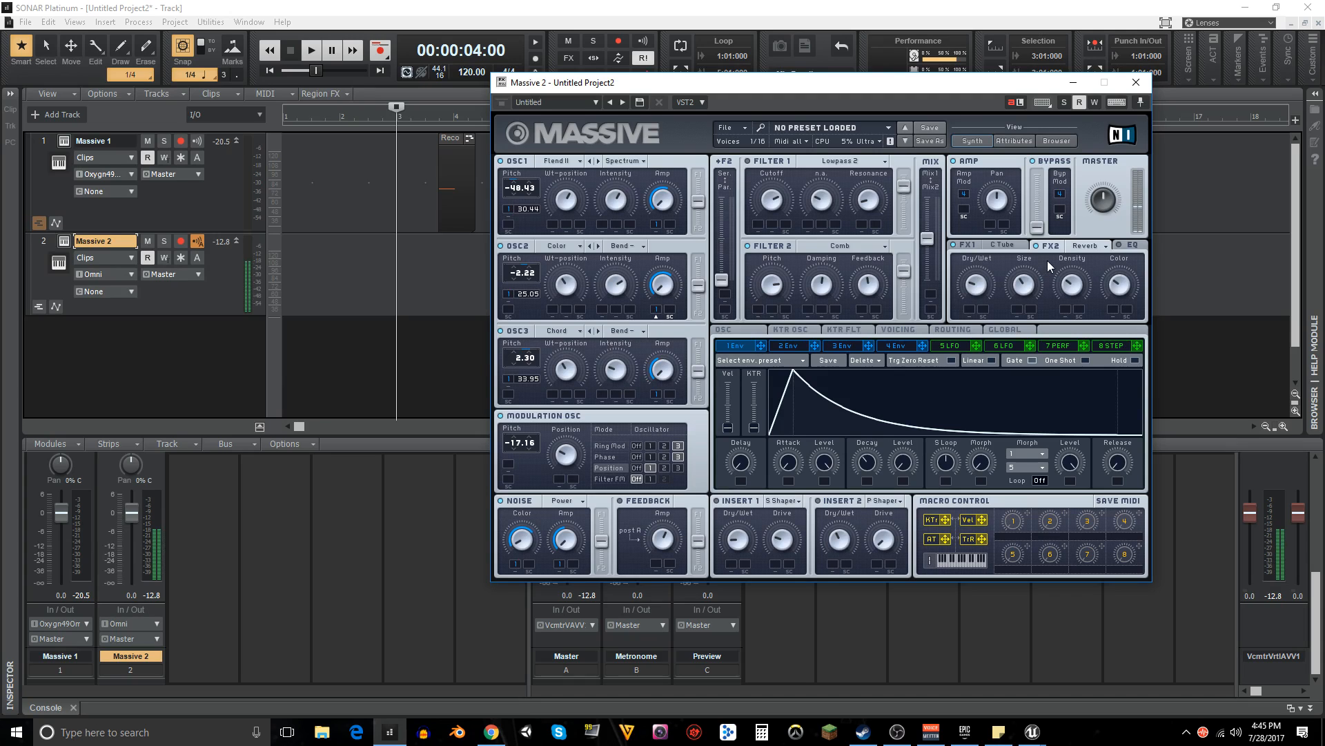
left_click(1093, 247)
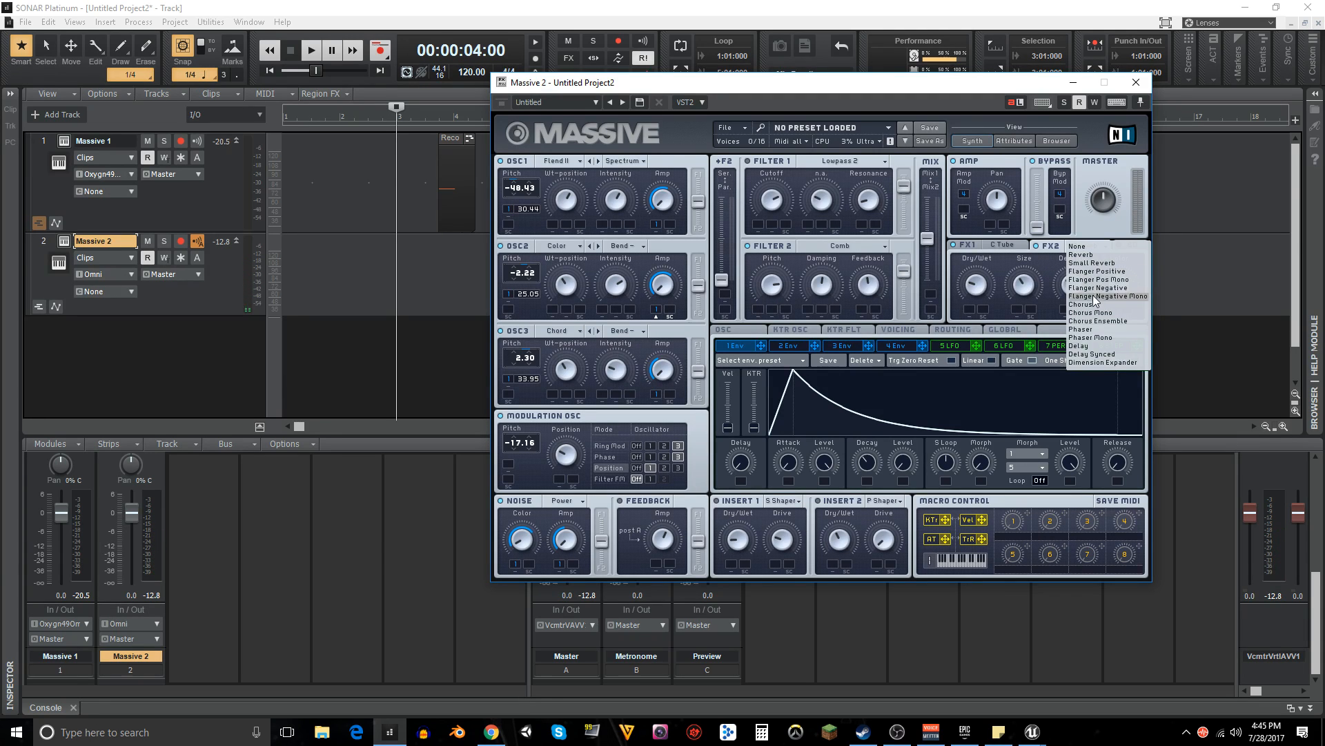
left_click(1084, 345)
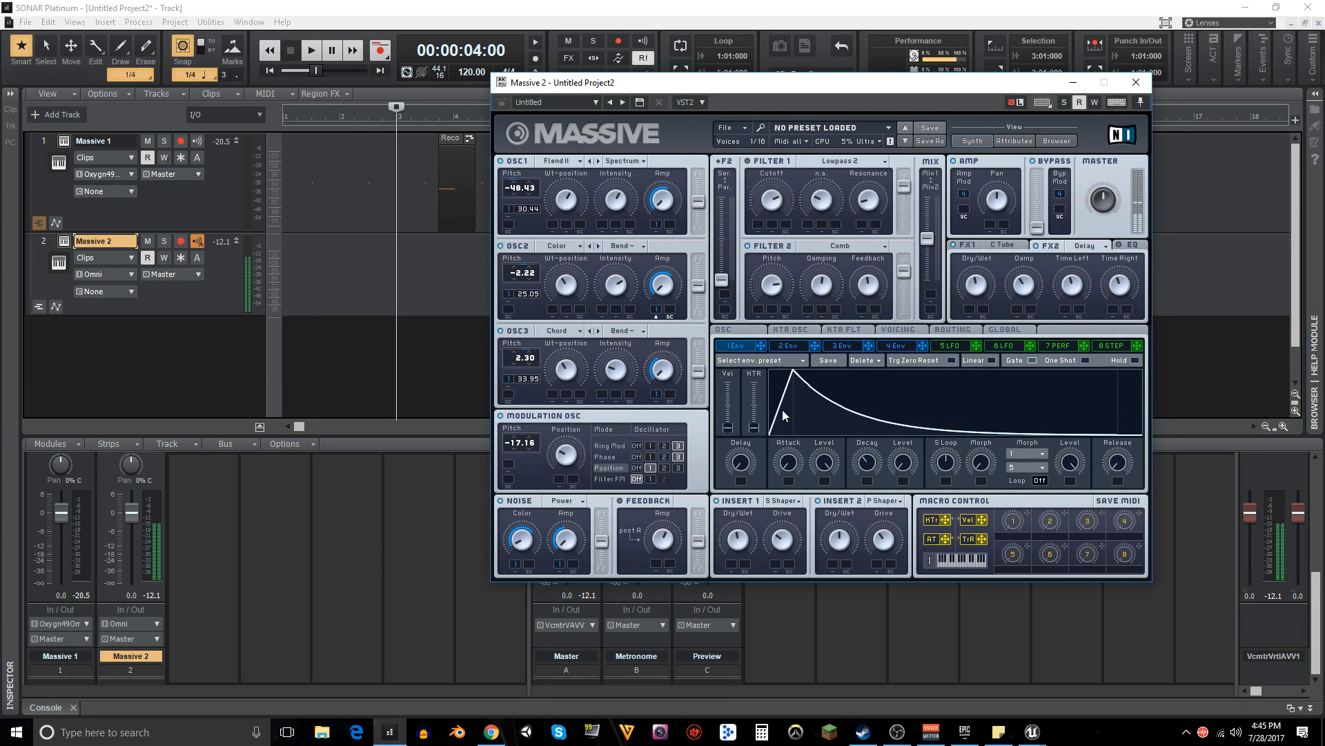
- Minimize the synth window and record a short MIDI take on the Massive 2 track, starting from 7:02
left_click(1073, 83)
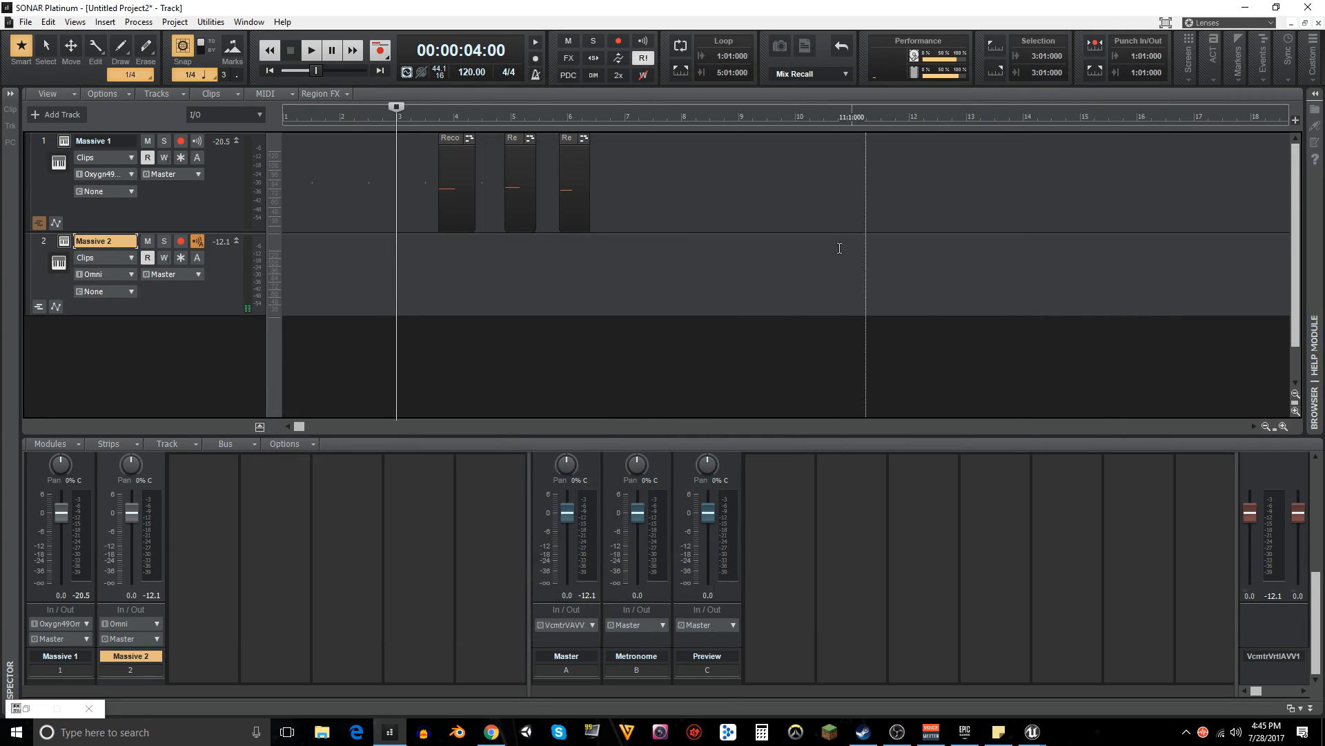
left_click(638, 277)
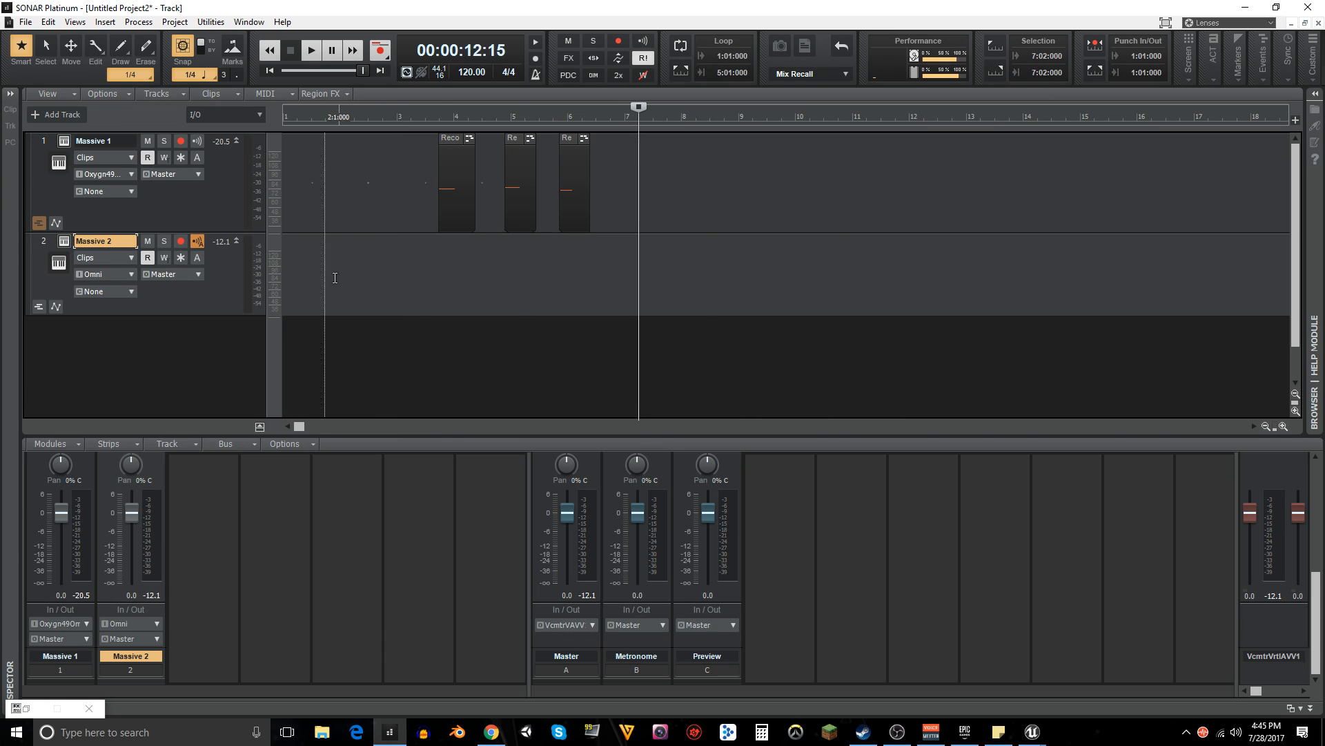
left_click(180, 240)
key("r")
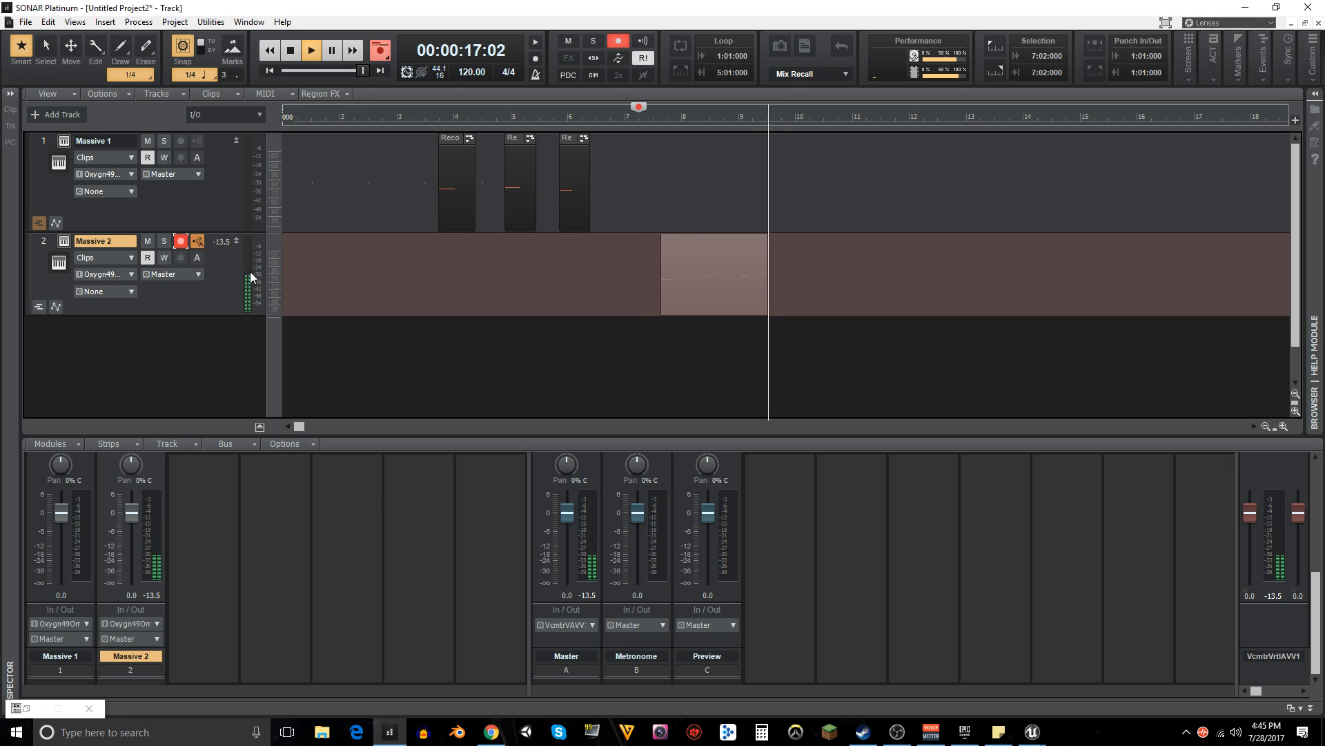
key("space")
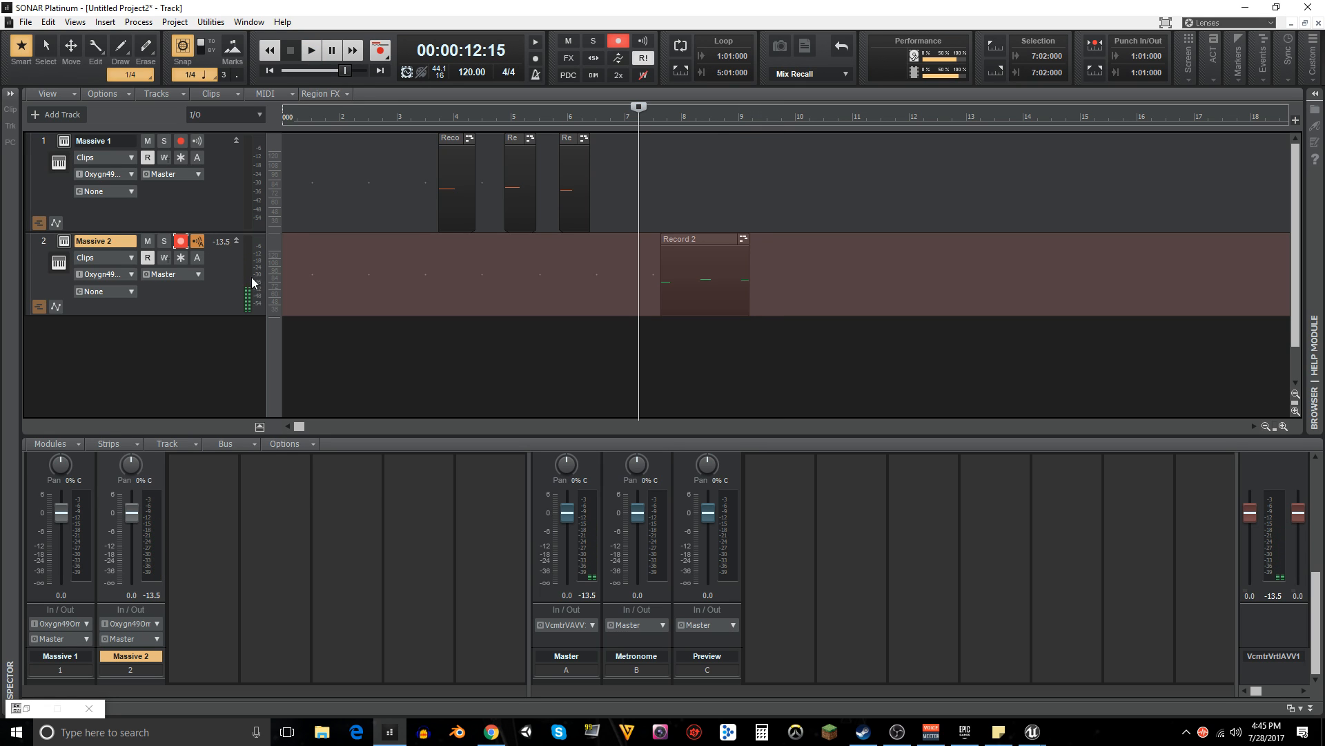
- Split the recorded Massive 2 clip into three, one per note, and trim and space the pieces with snapping off
left_click(695, 303)
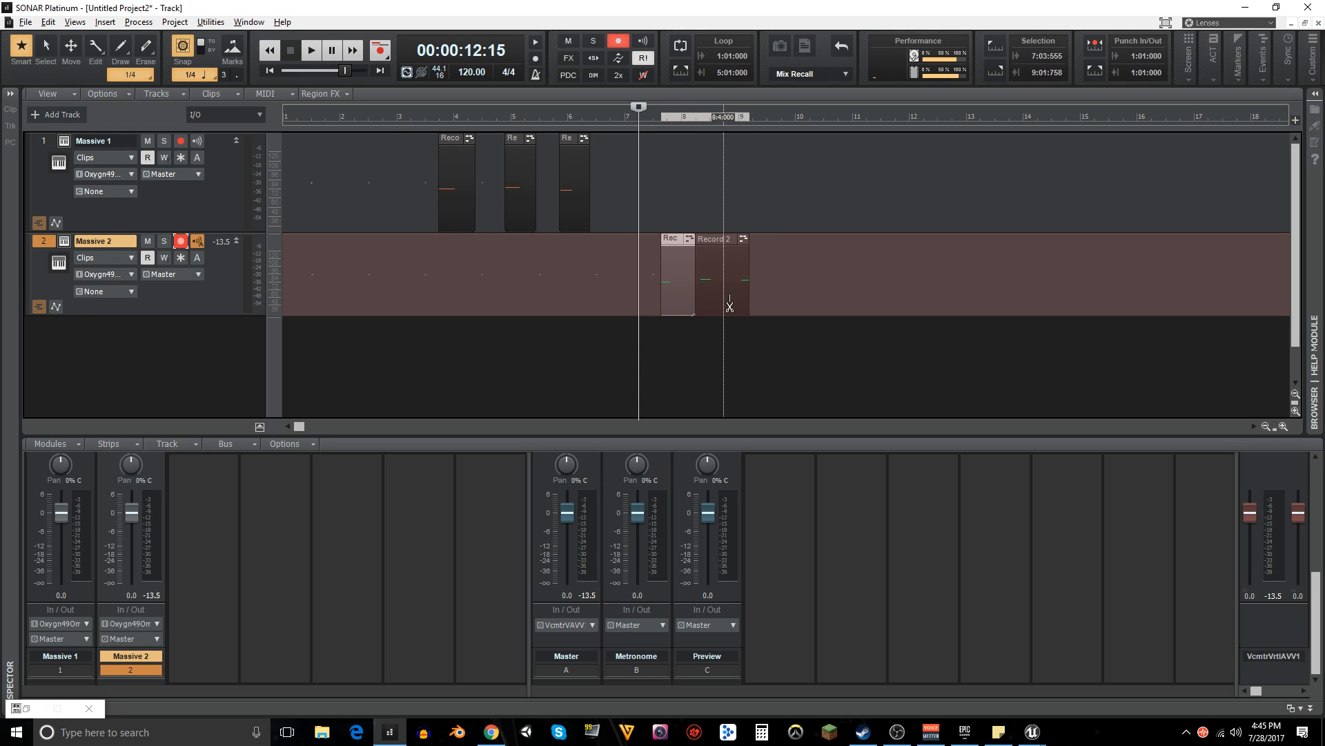
left_click(727, 305)
key("n")
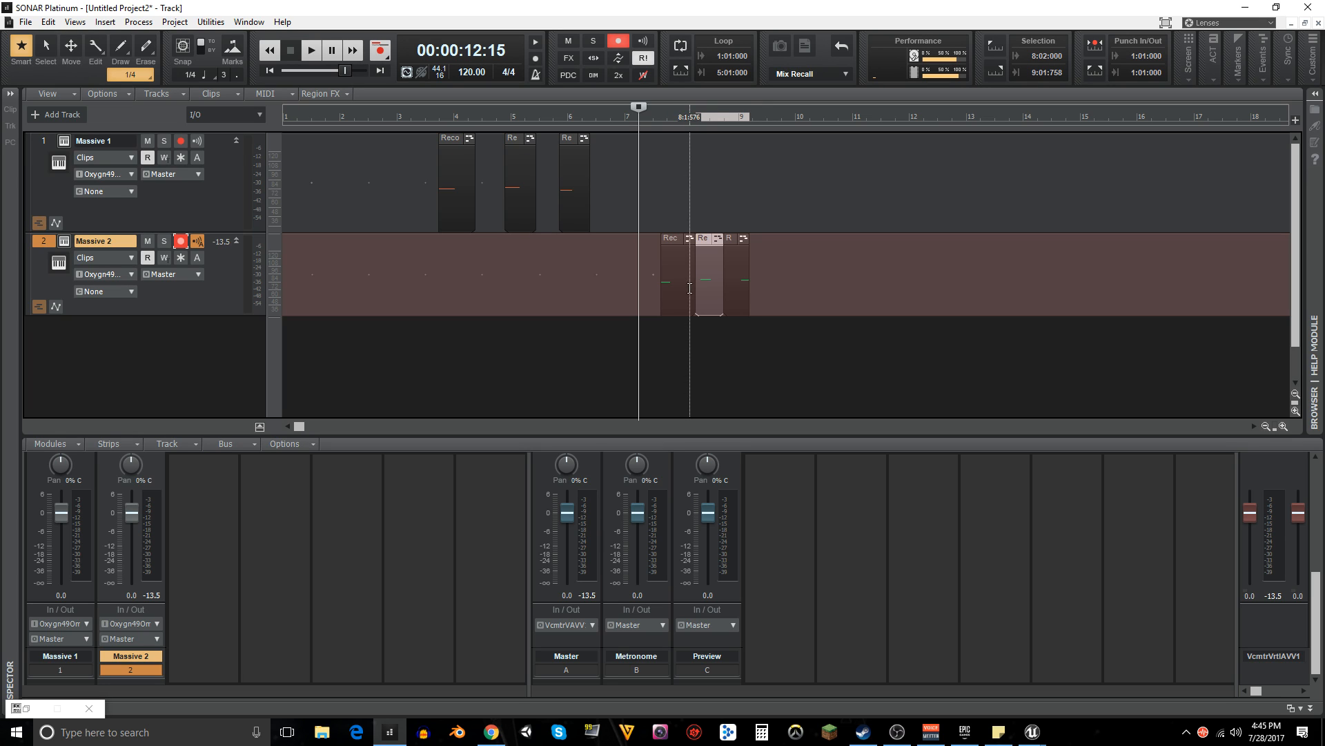
left_click_drag(688, 290, 740, 293)
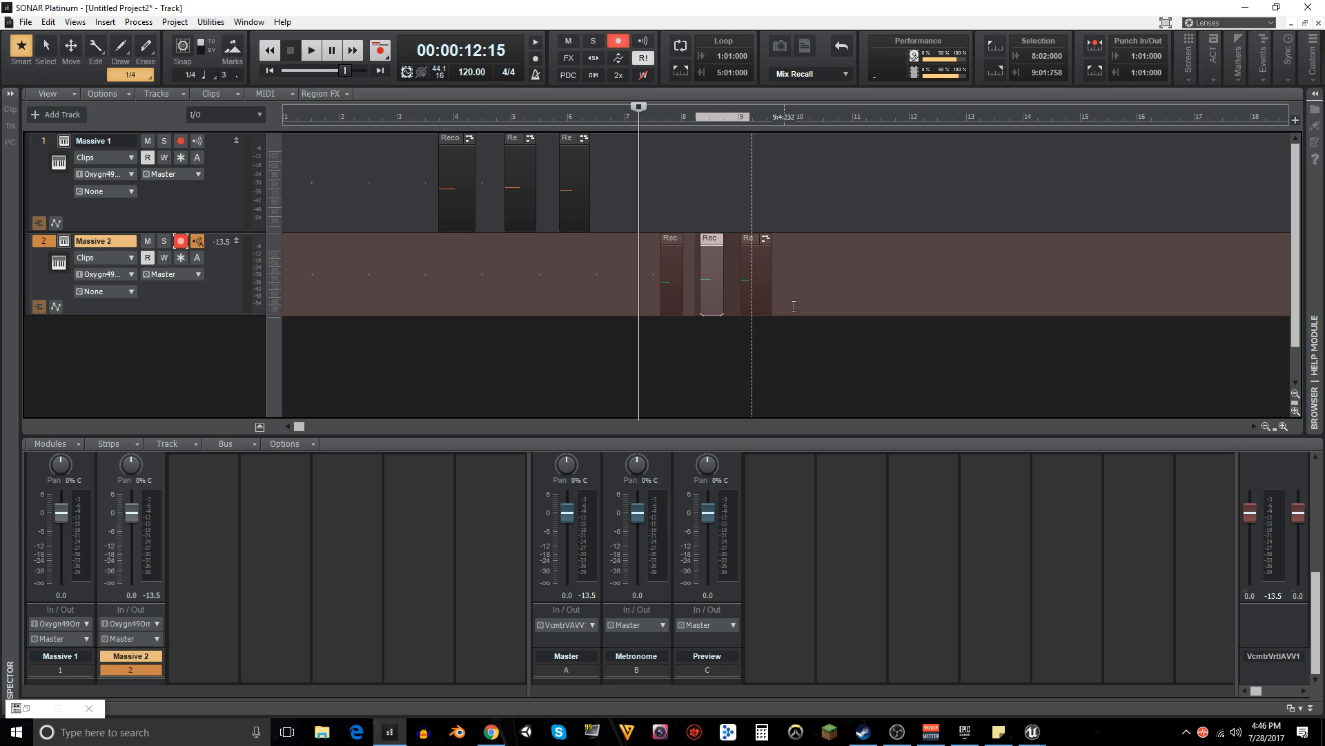
key("n")
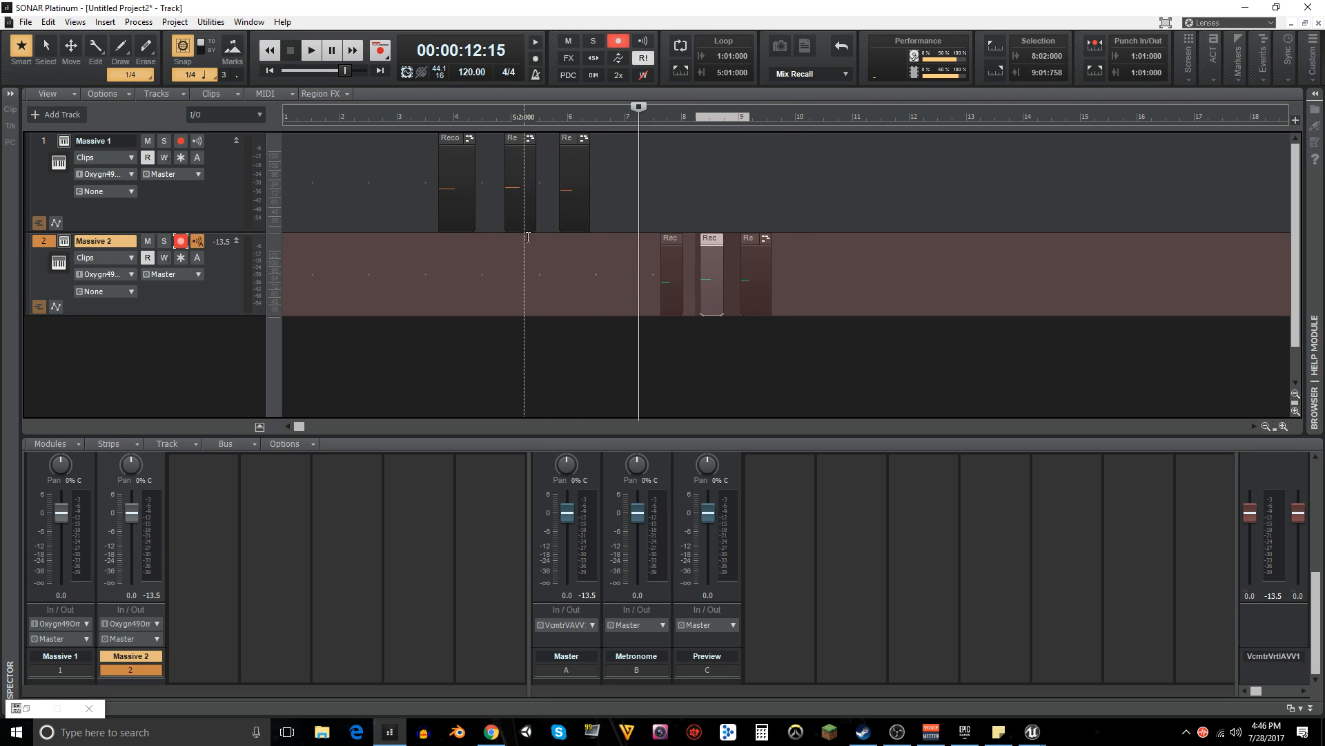
- Move the three Massive 1 clips to start at bars 3, 4 and 5
key("n")
left_click_drag(452, 144, 412, 143)
key("n")
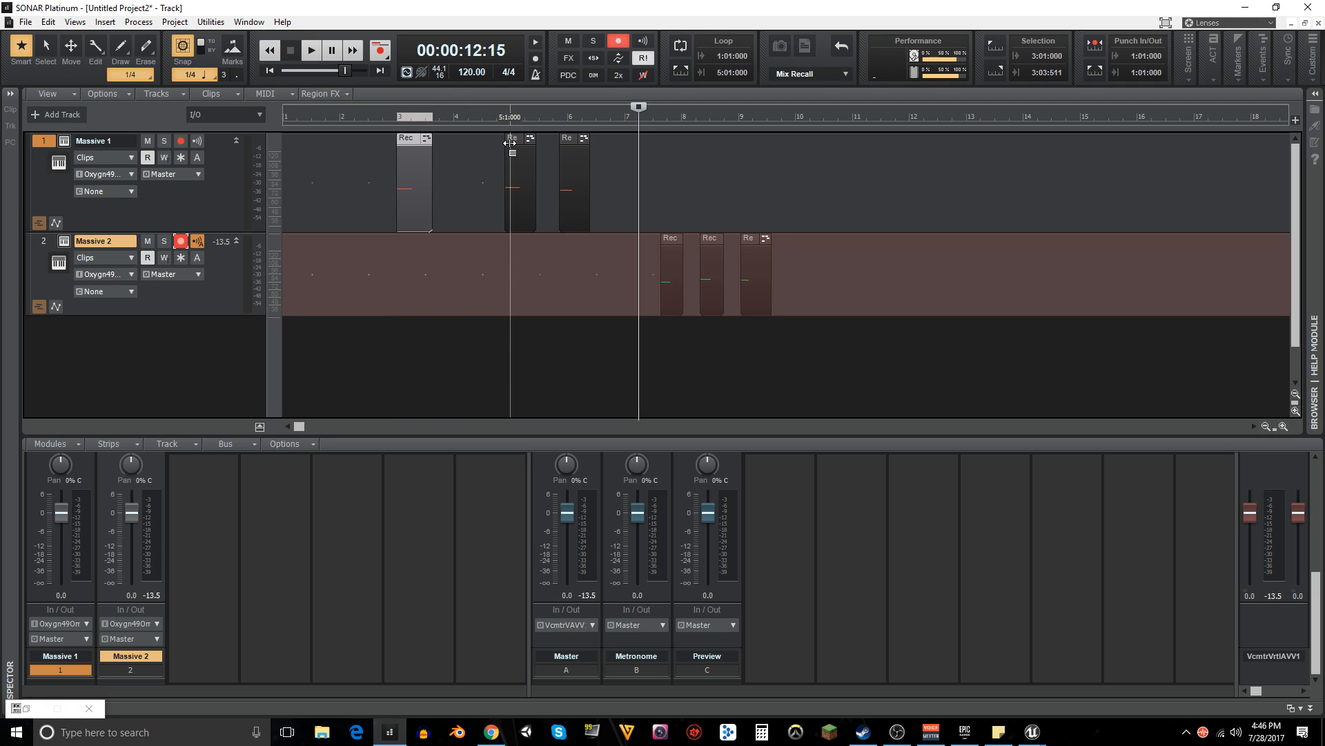
left_click_drag(514, 141, 462, 141)
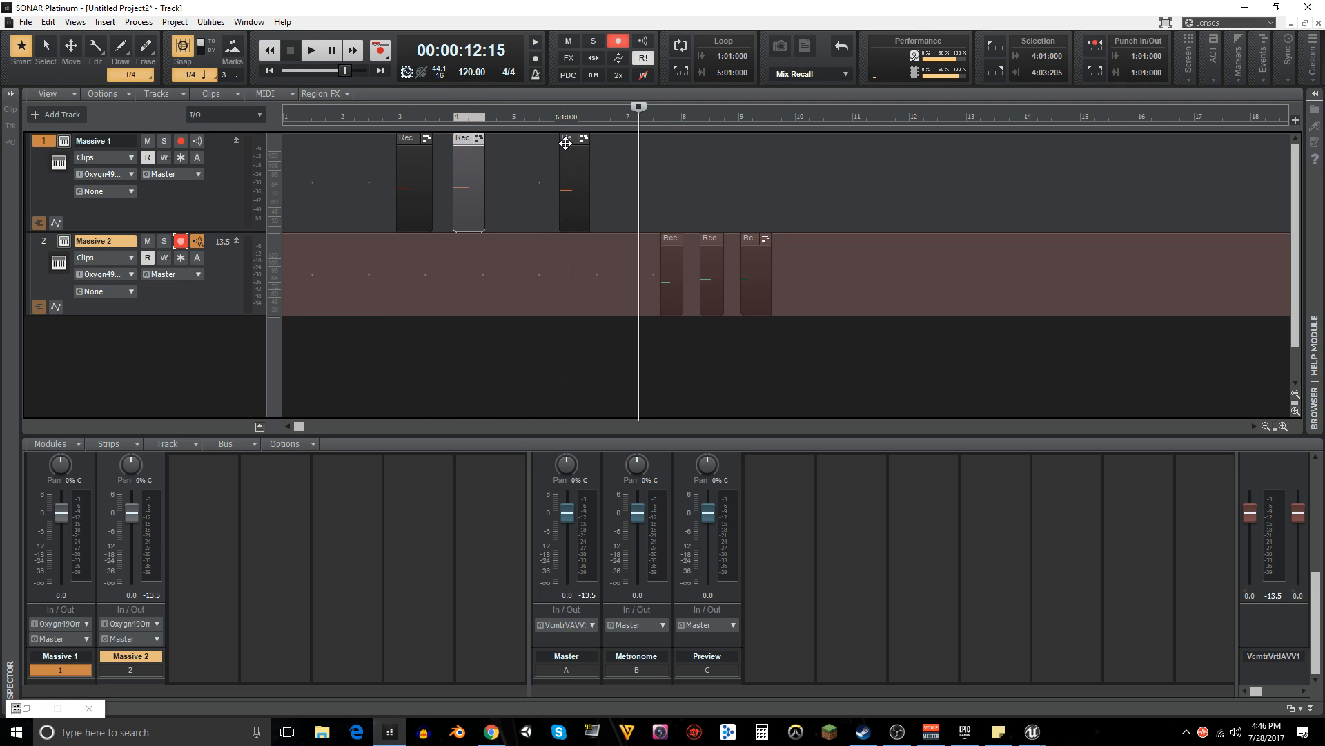
left_click_drag(567, 142, 523, 145)
- Move the three Massive 2 clips to bars 3, 4 and 5 under the Massive 1 clips, and disarm the track
left_click_drag(670, 238, 400, 253)
left_click_drag(711, 242, 470, 244)
left_click_drag(755, 242, 522, 245)
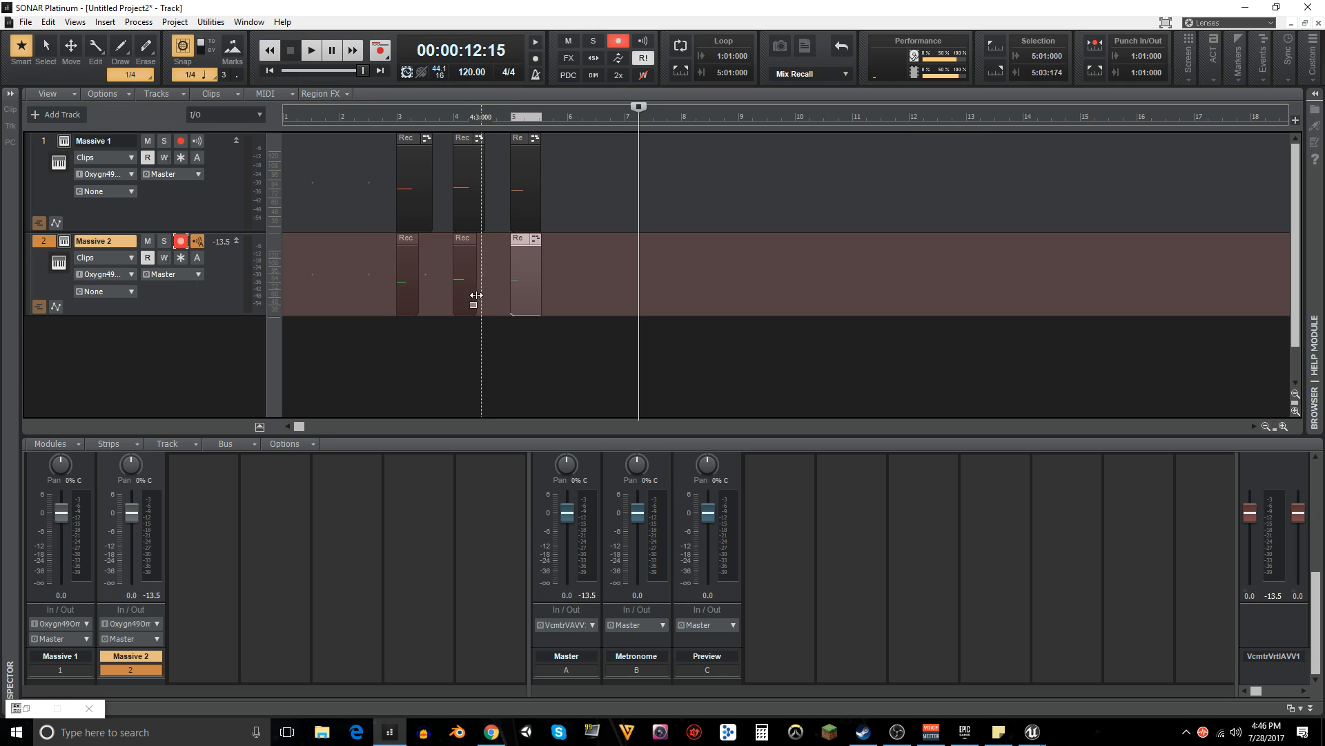
left_click(181, 241)
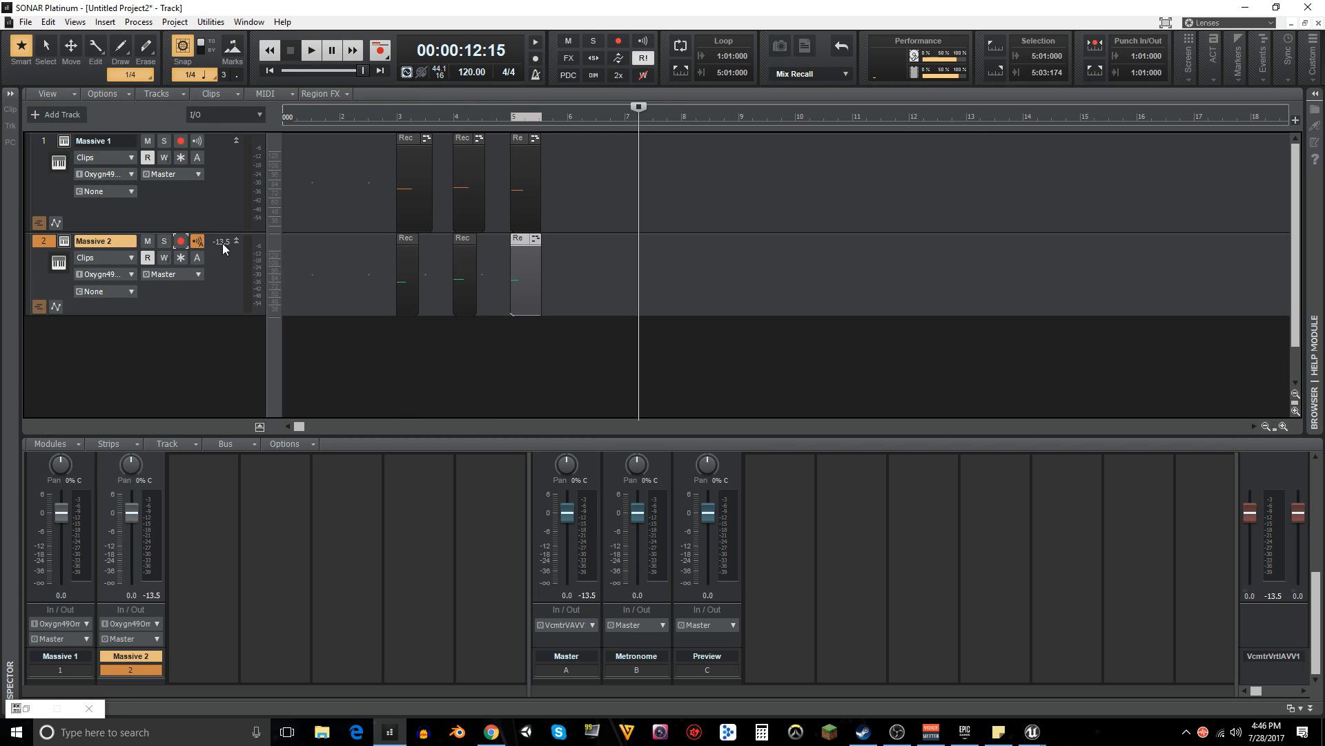
- Play the layered Massive 1 and Massive 2 clips together, starting just before bar 3
left_click(383, 199)
key("space")
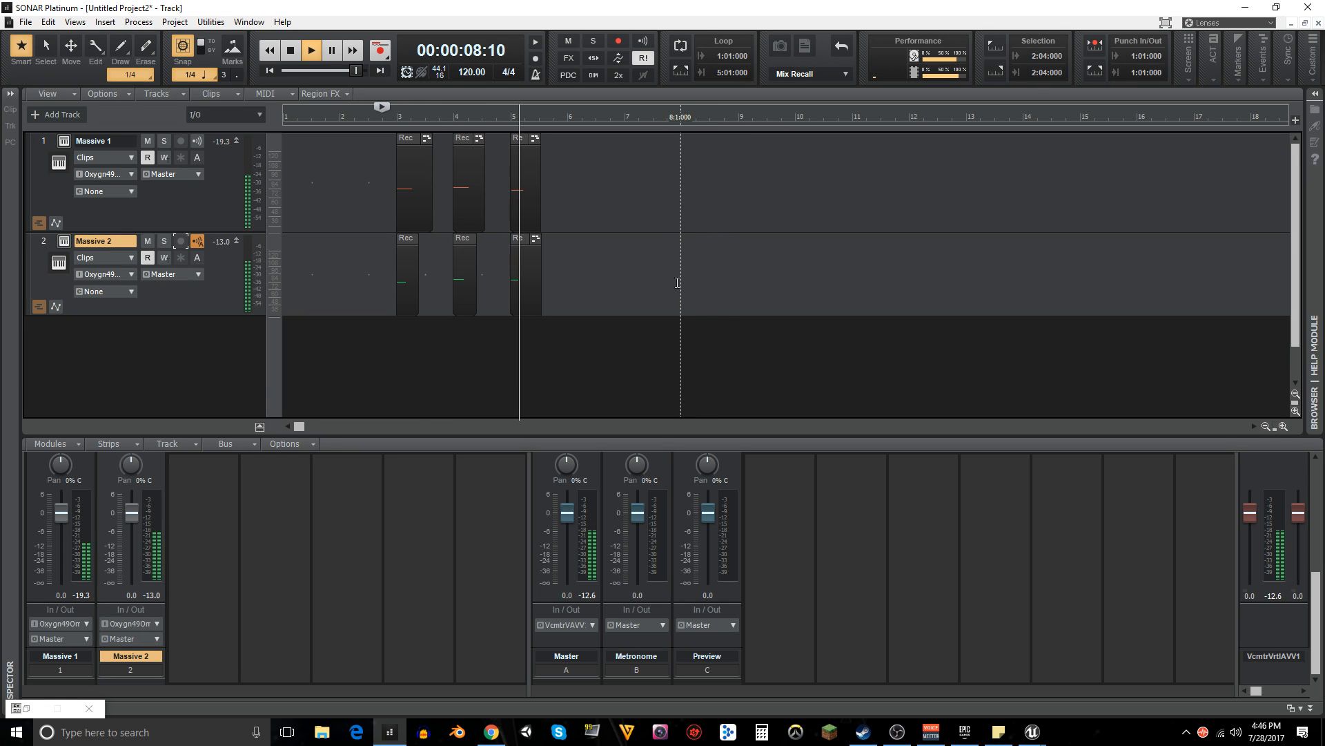
key("space")
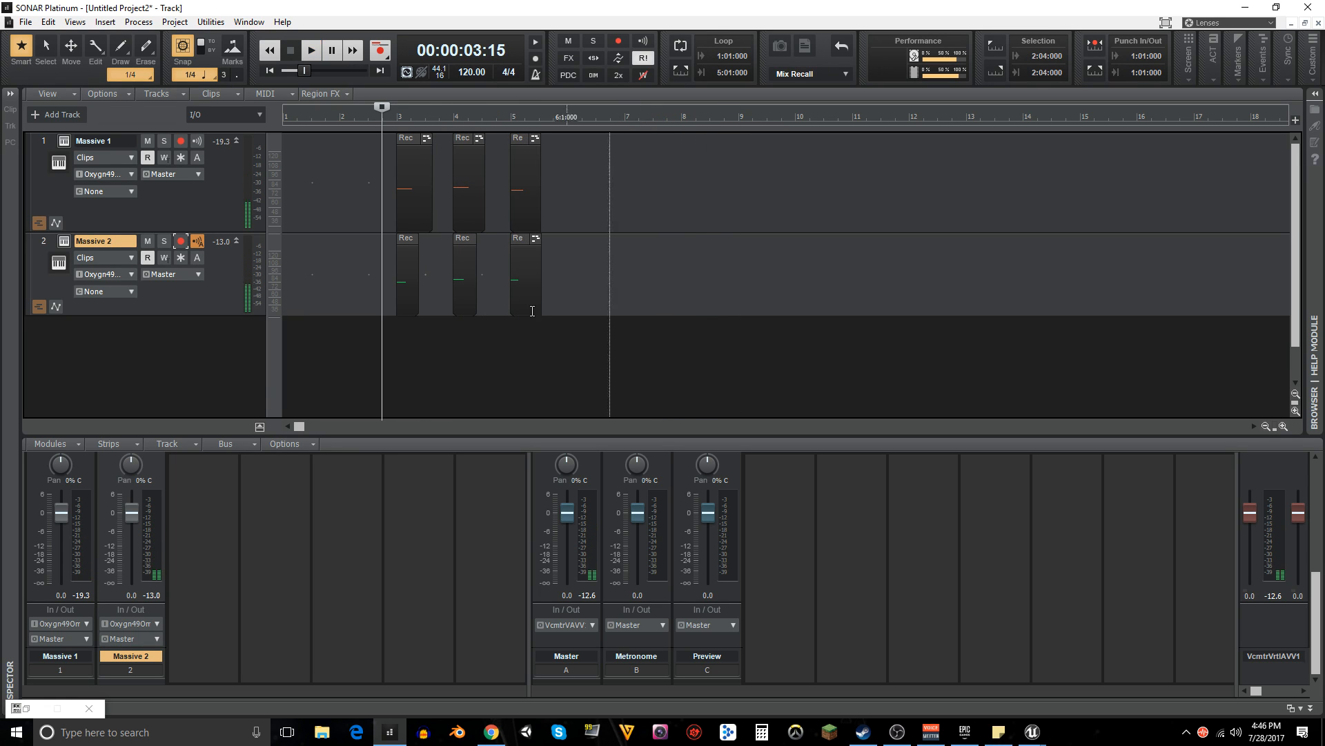
- Audition the Massive 1 clips and the Massive 2 clips separately by soloing each track in turn
left_click(164, 142)
key("space")
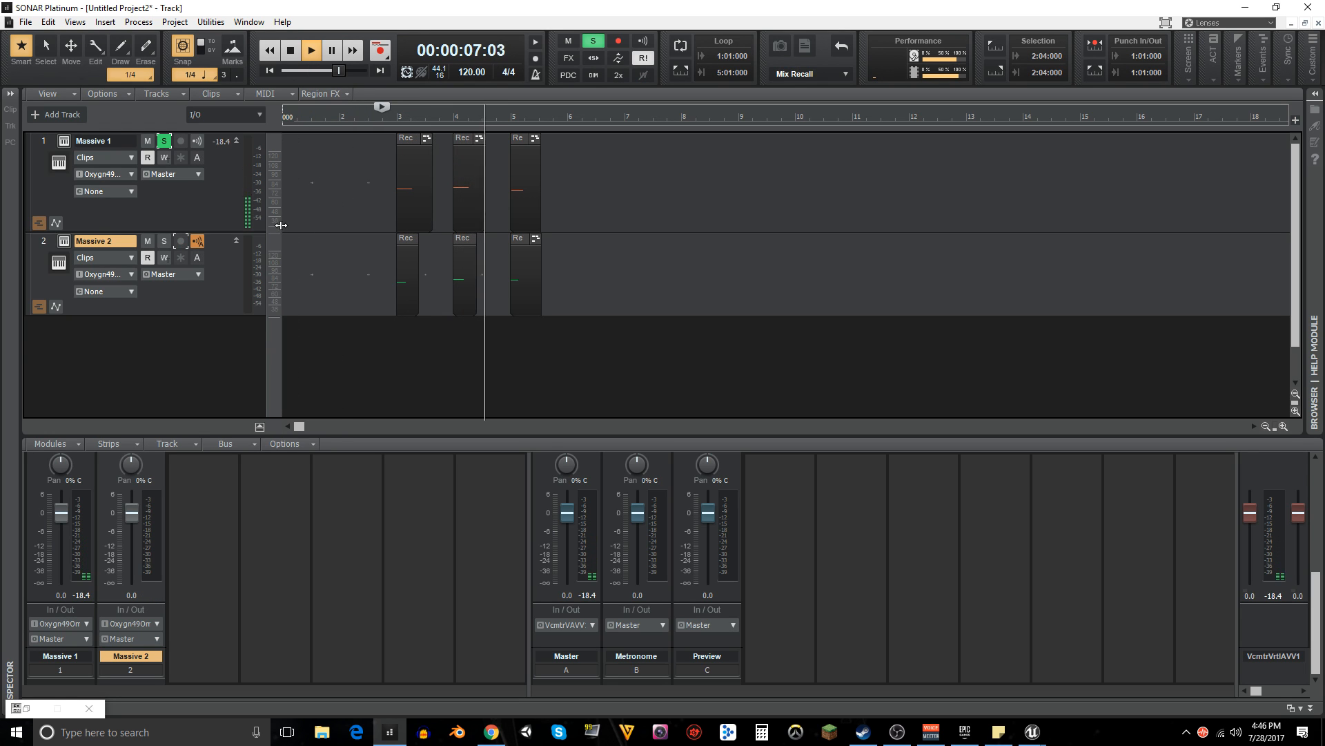
key("space")
left_click(163, 141)
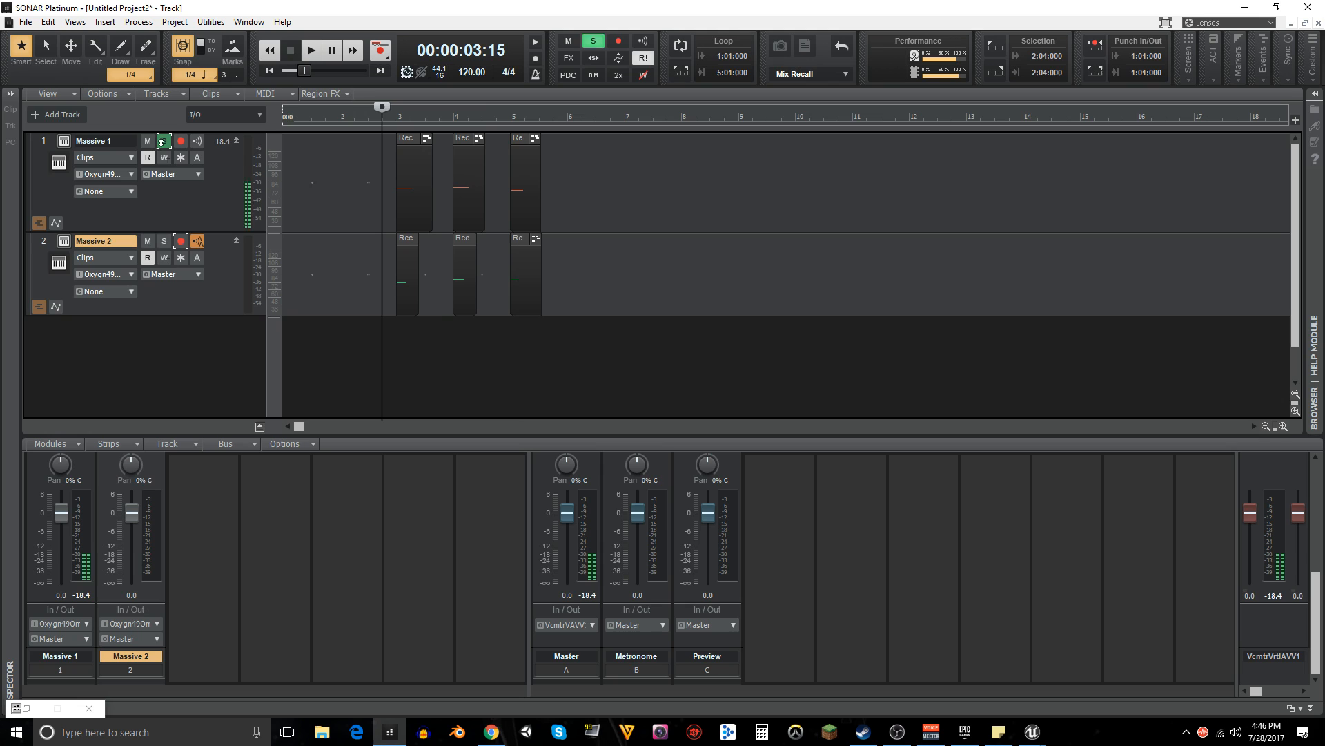
left_click(164, 241)
key("space")
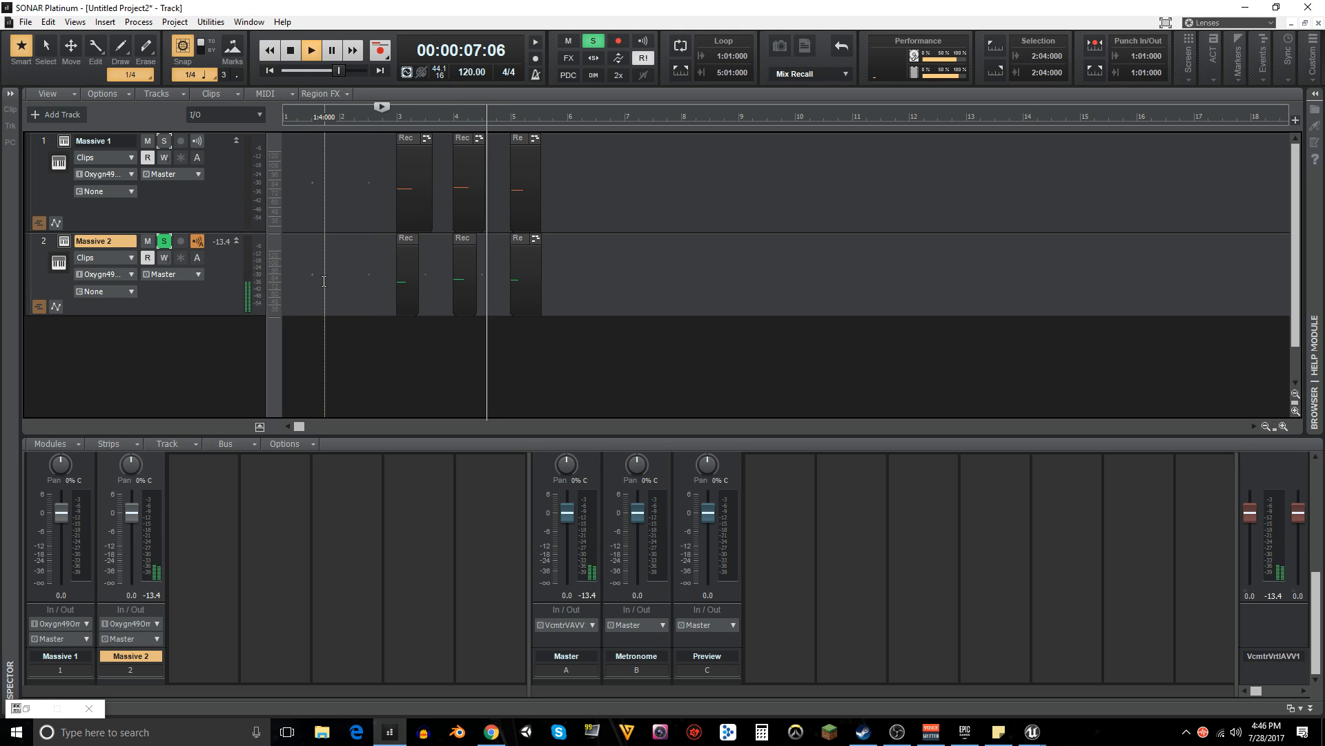
key("space")
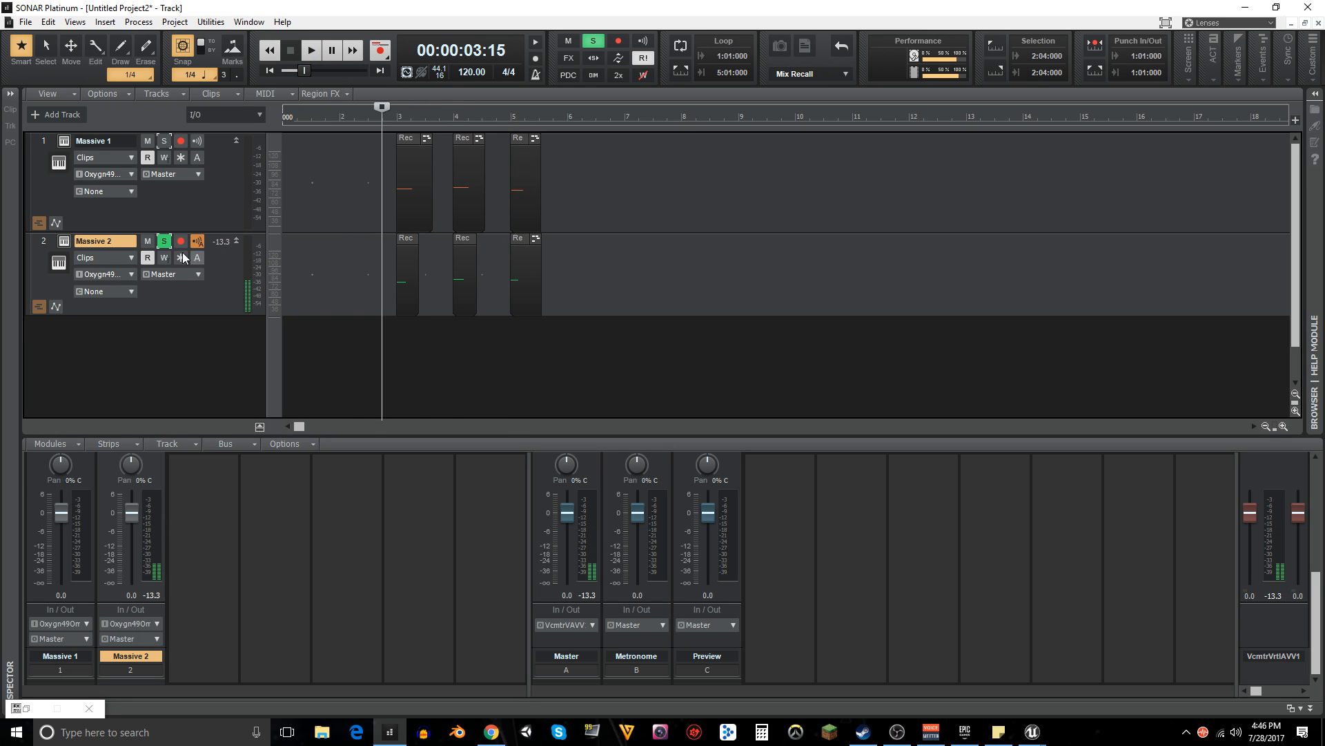
left_click(164, 240)
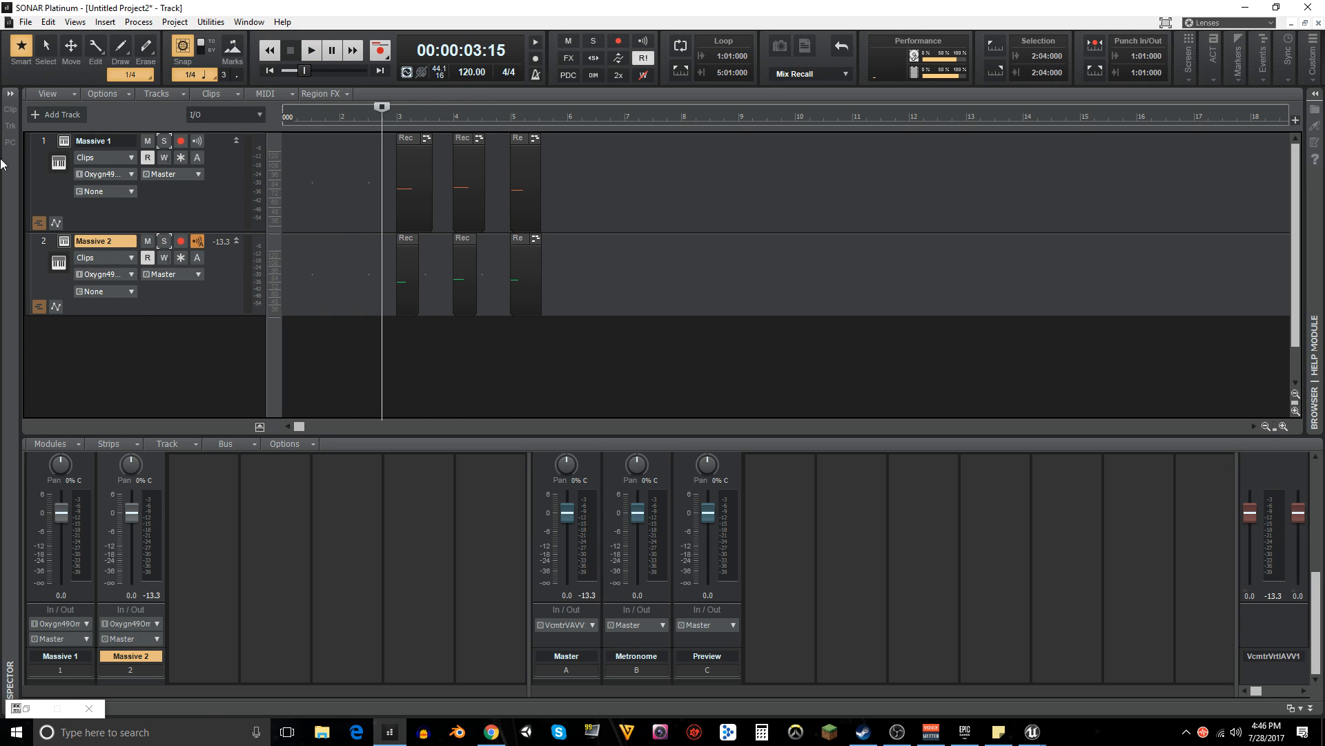
- Show the ProChannel of the soloed Massive 2 track, open its QuadCurve equalizer and play the clips
left_click(9, 95)
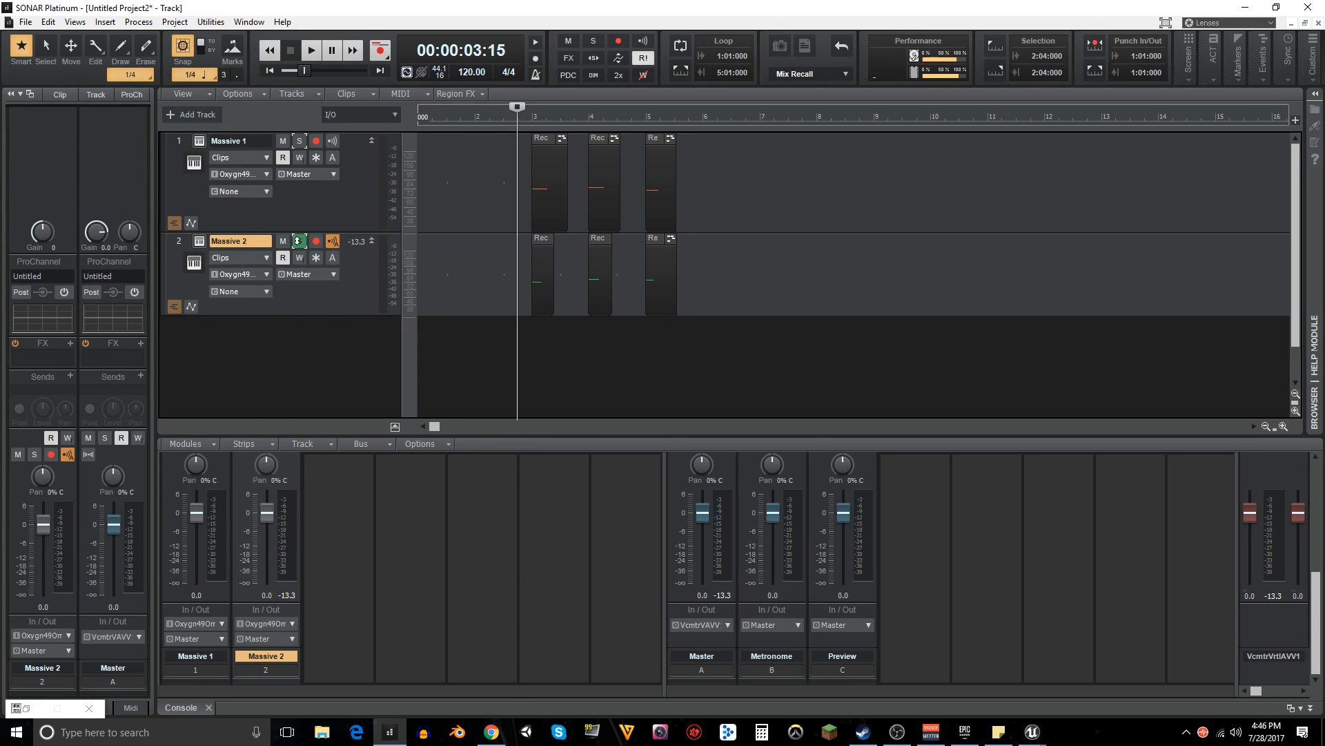
left_click(127, 98)
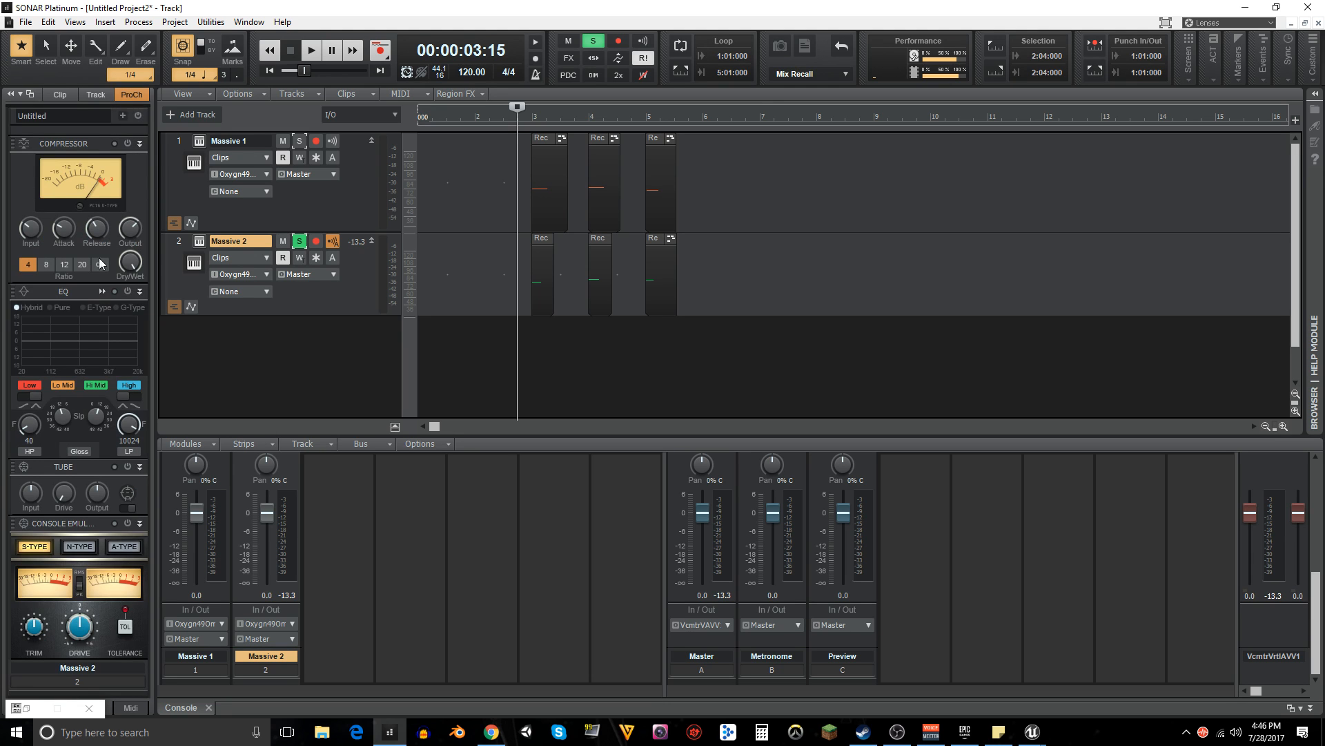
left_click(113, 292)
key("space")
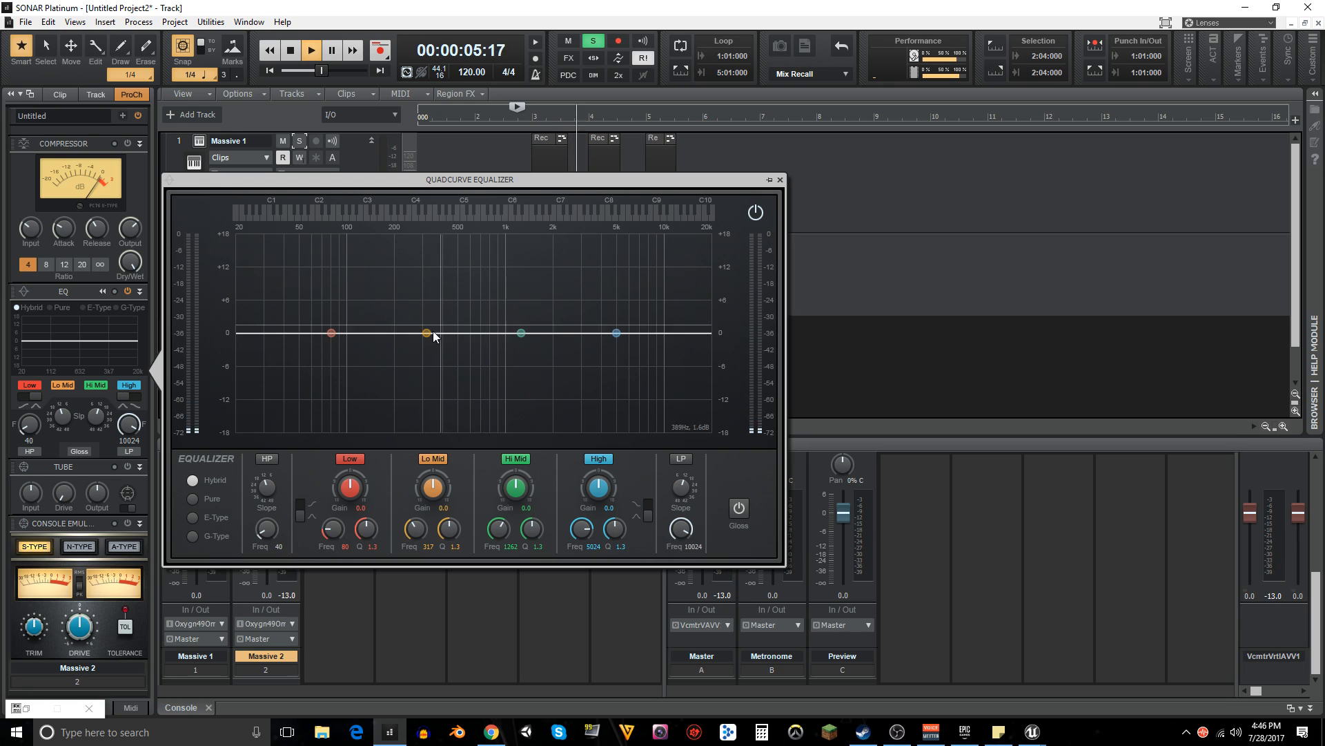
key("space")
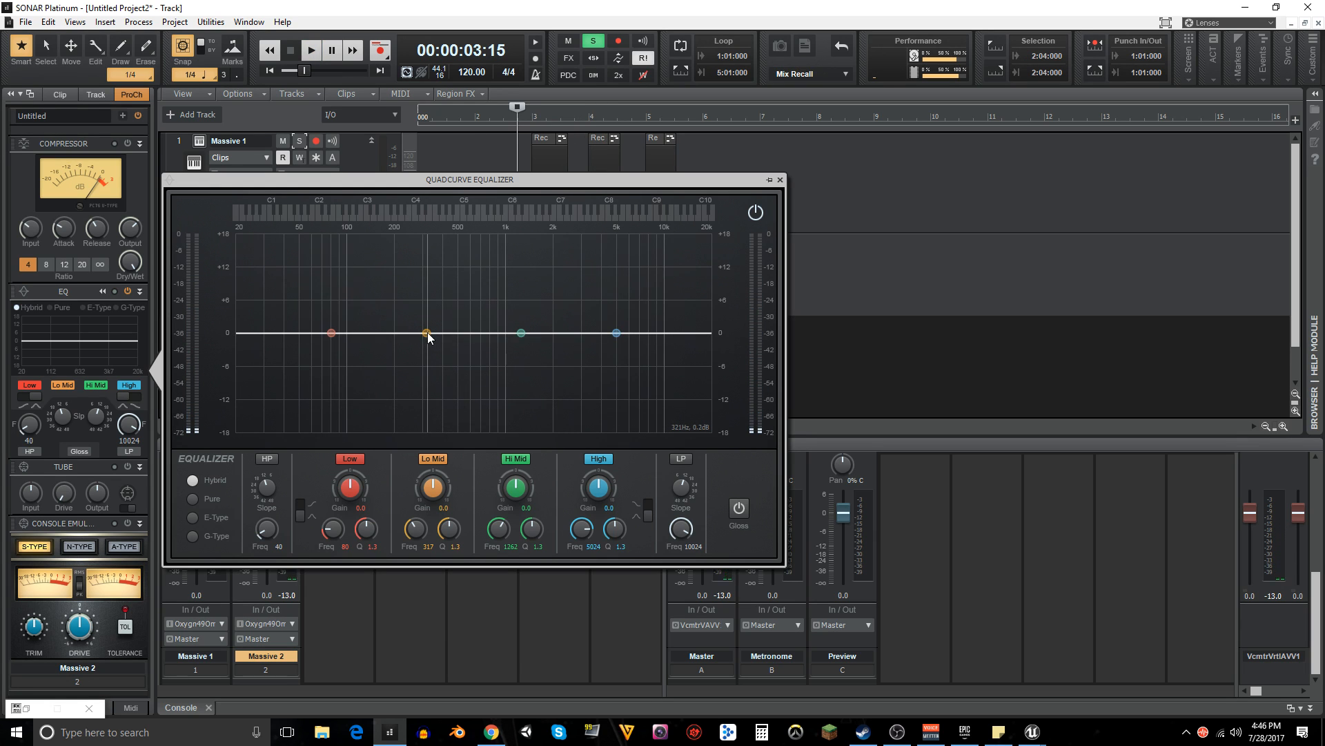
- Boost Massive 2's Lo Mid band by 6.5 dB at 309 Hz and its High band by 6.1 dB at 6251 Hz
left_click_drag(427, 333, 425, 297)
key("space")
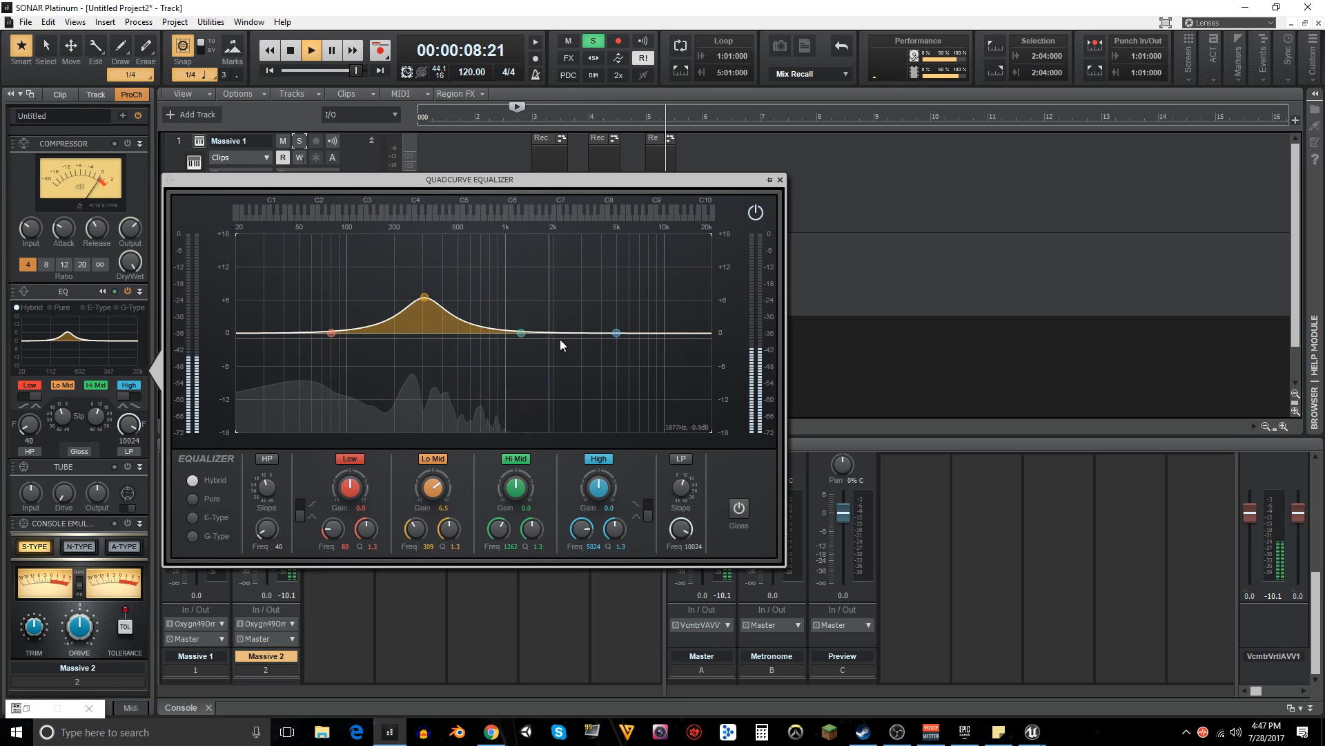
key("space")
key("space")
left_click_drag(618, 338, 631, 301)
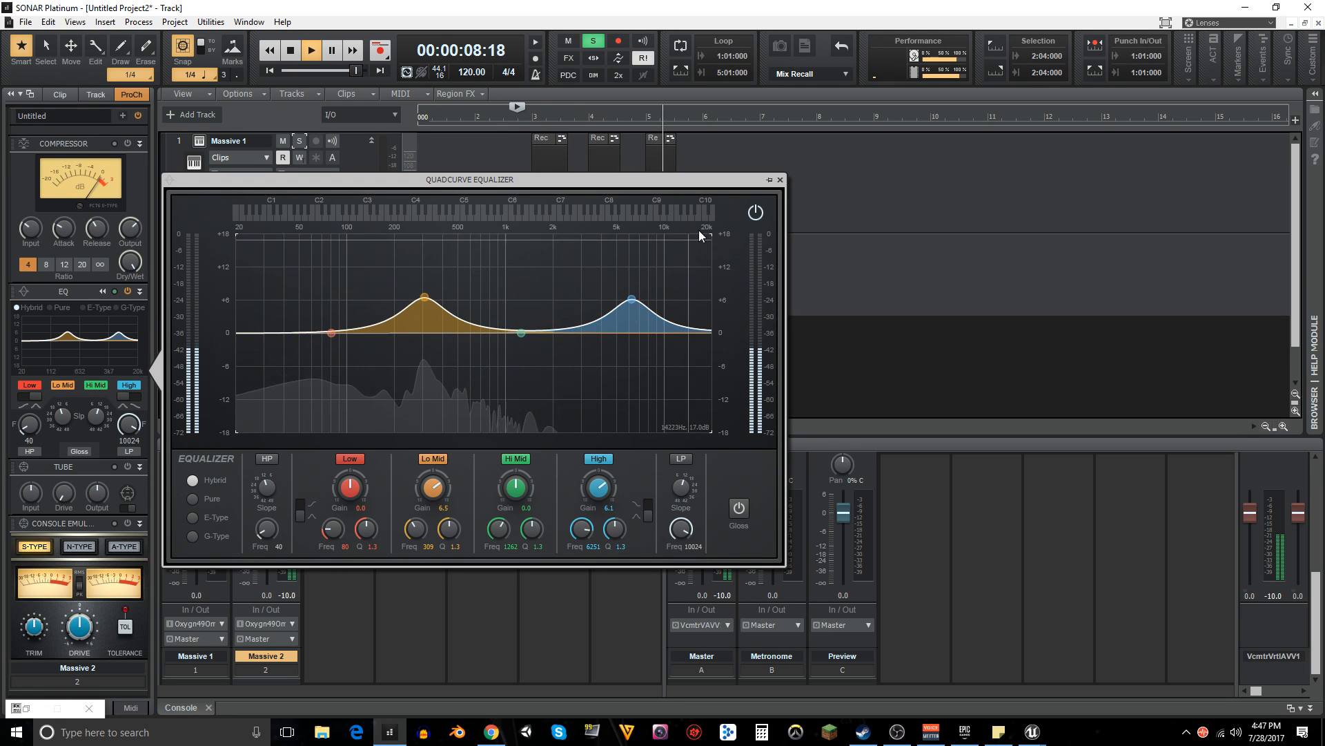
key("space")
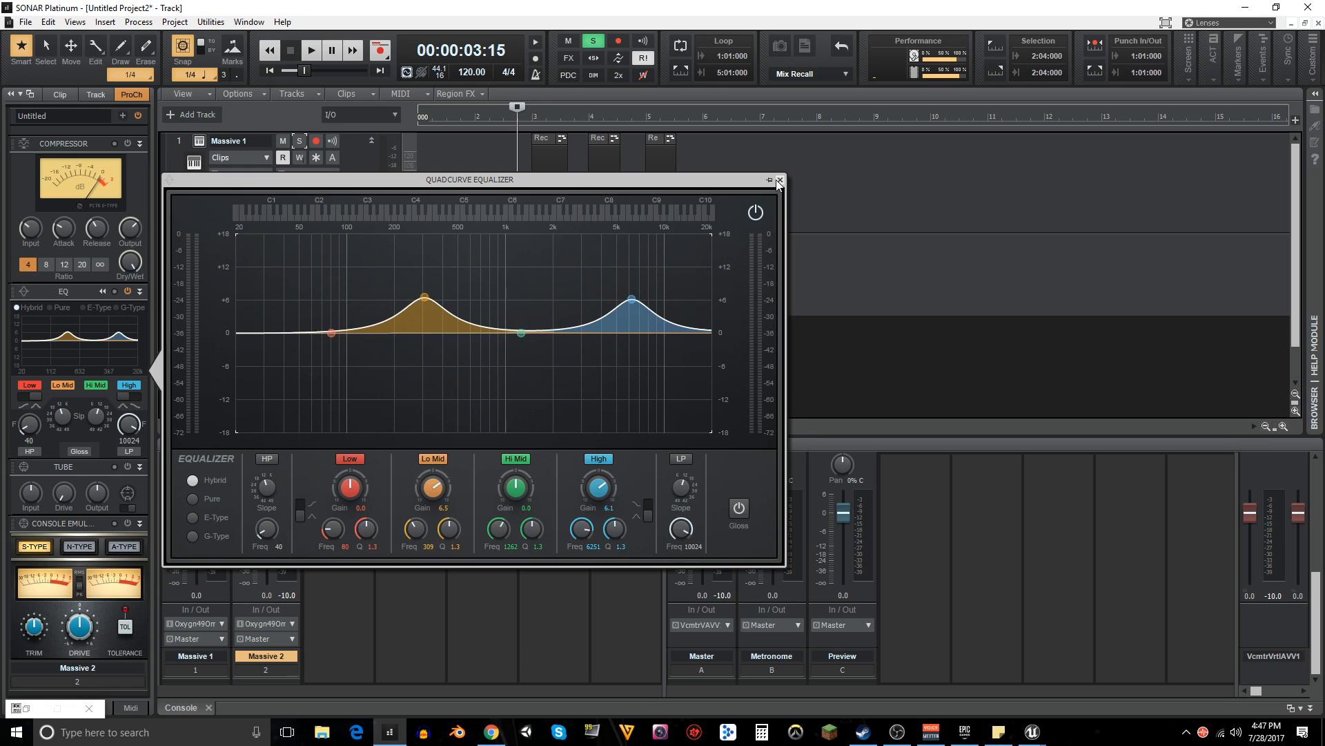
- Close the Massive 2 equalizer, unsolo the track and play both layers together
left_click(780, 179)
left_click(298, 240)
key("space")
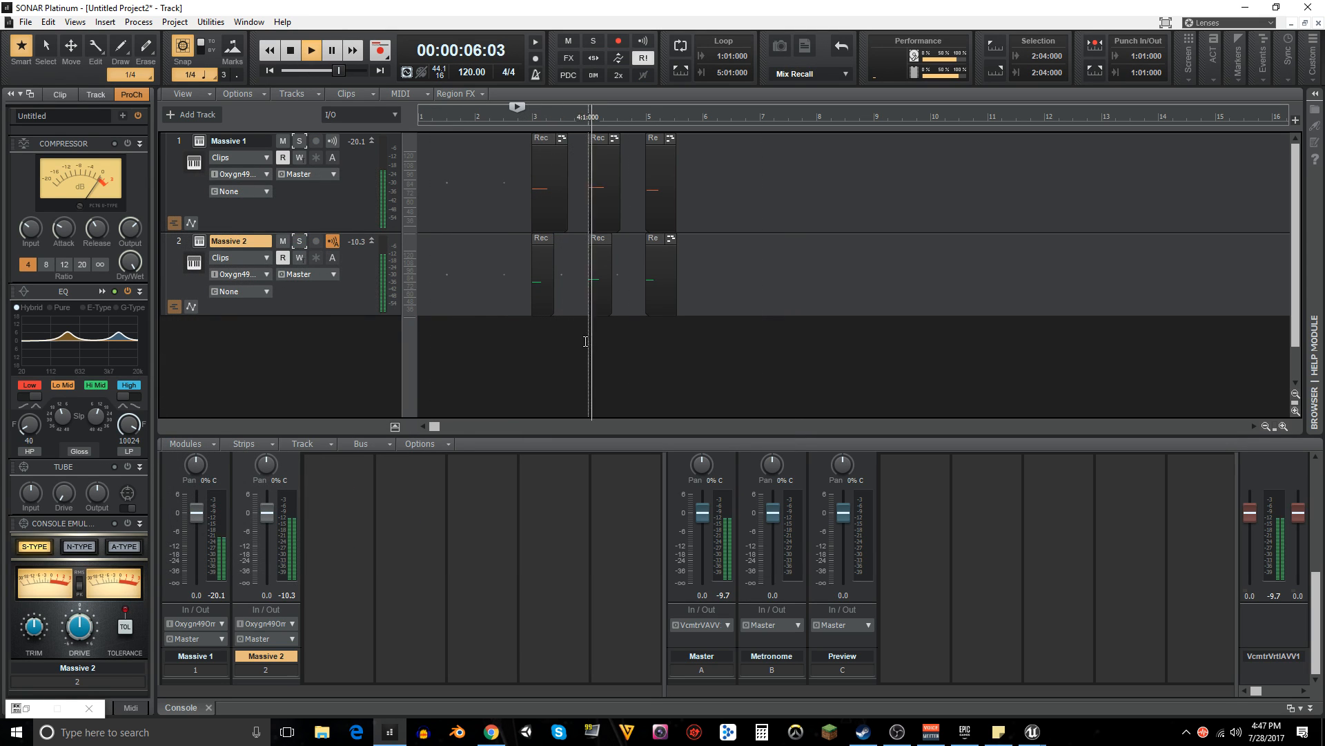
- Open the QuadCurve equalizer for the Massive 1 track, solo the track and audition its clips
left_click(237, 142)
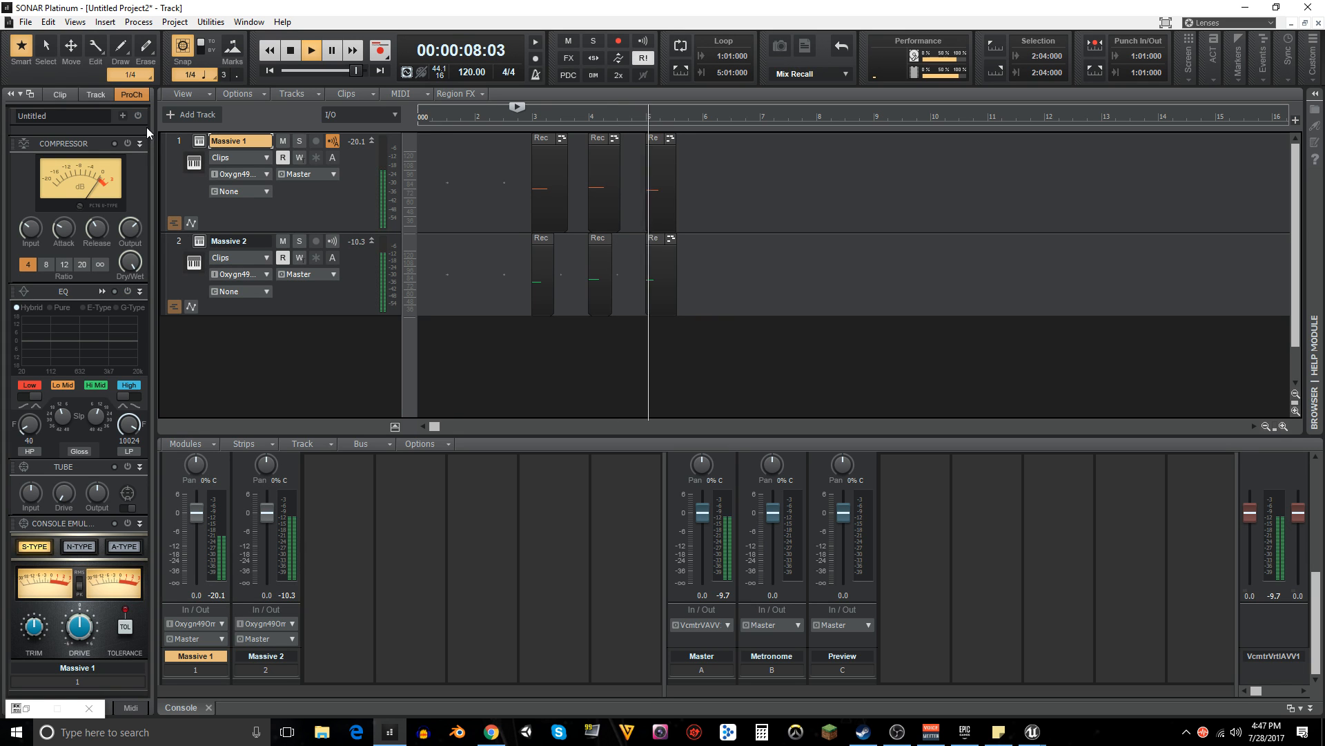
key("space")
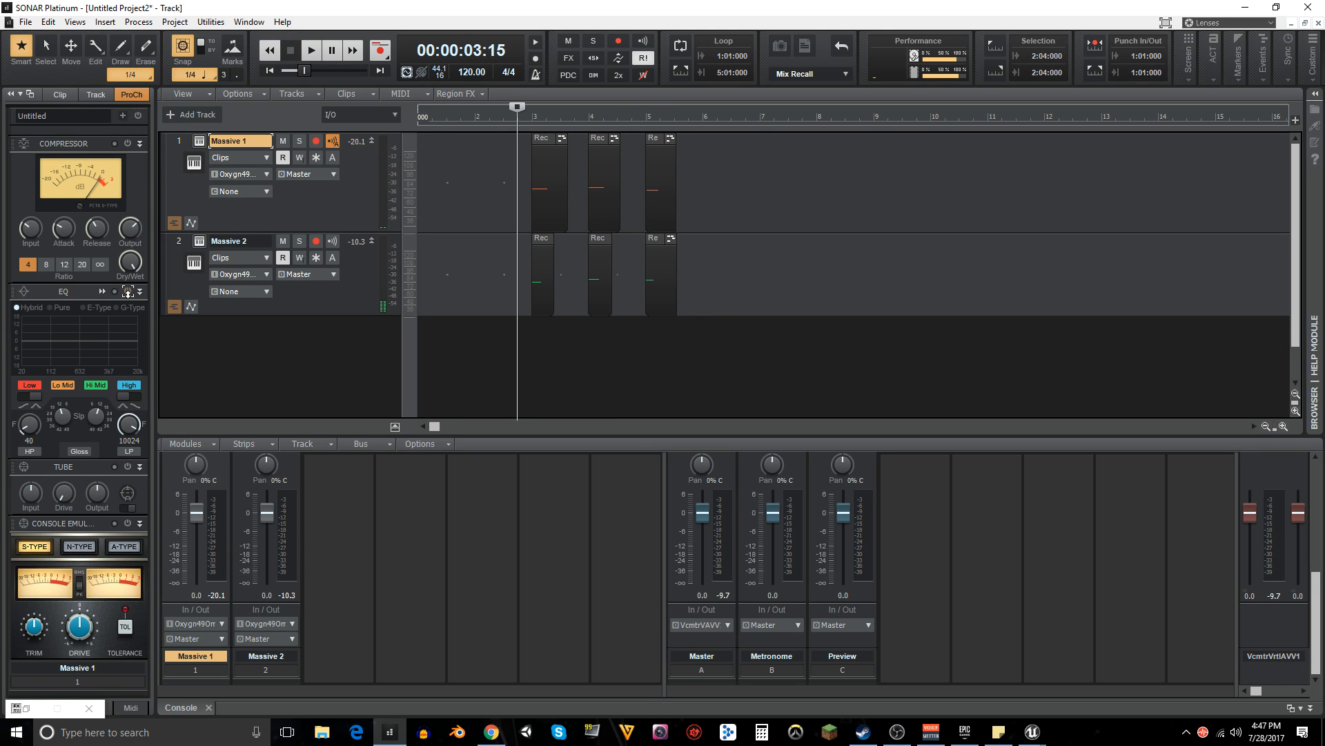
left_click(100, 291)
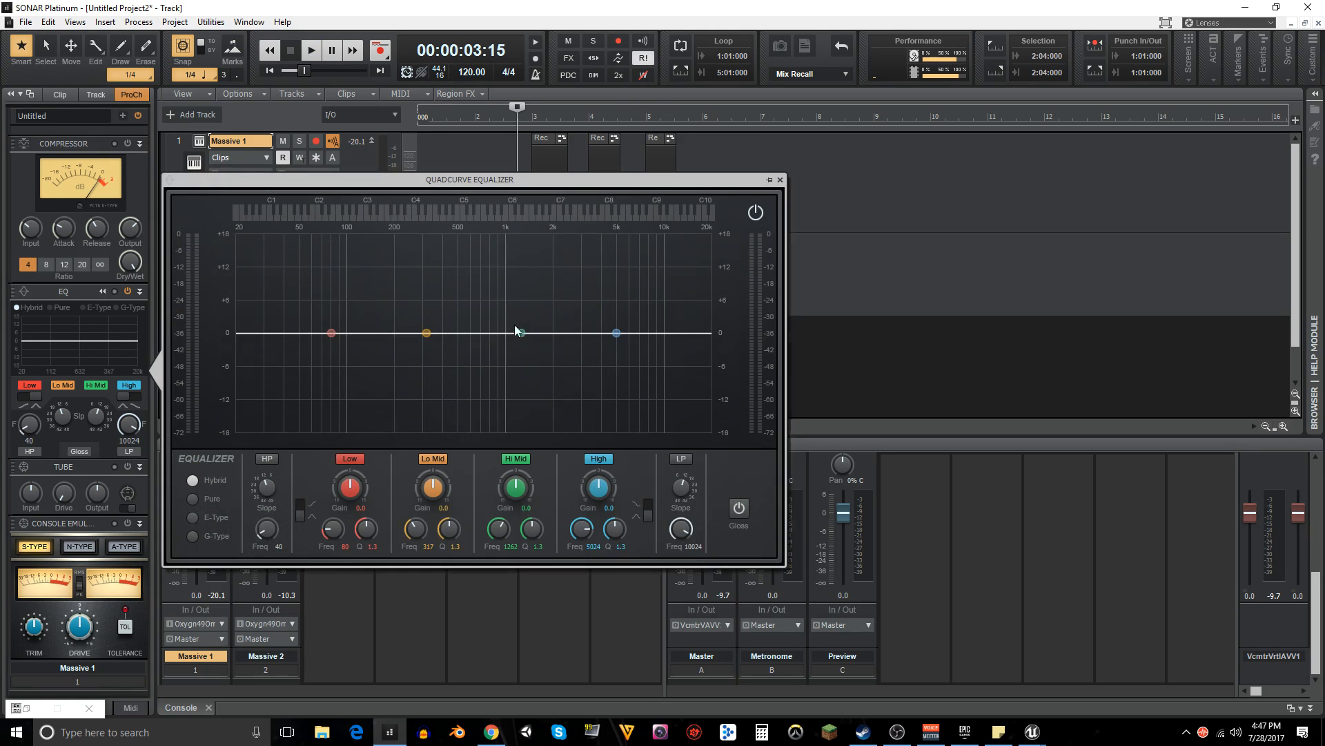
left_click(299, 142)
key("space")
key("space")
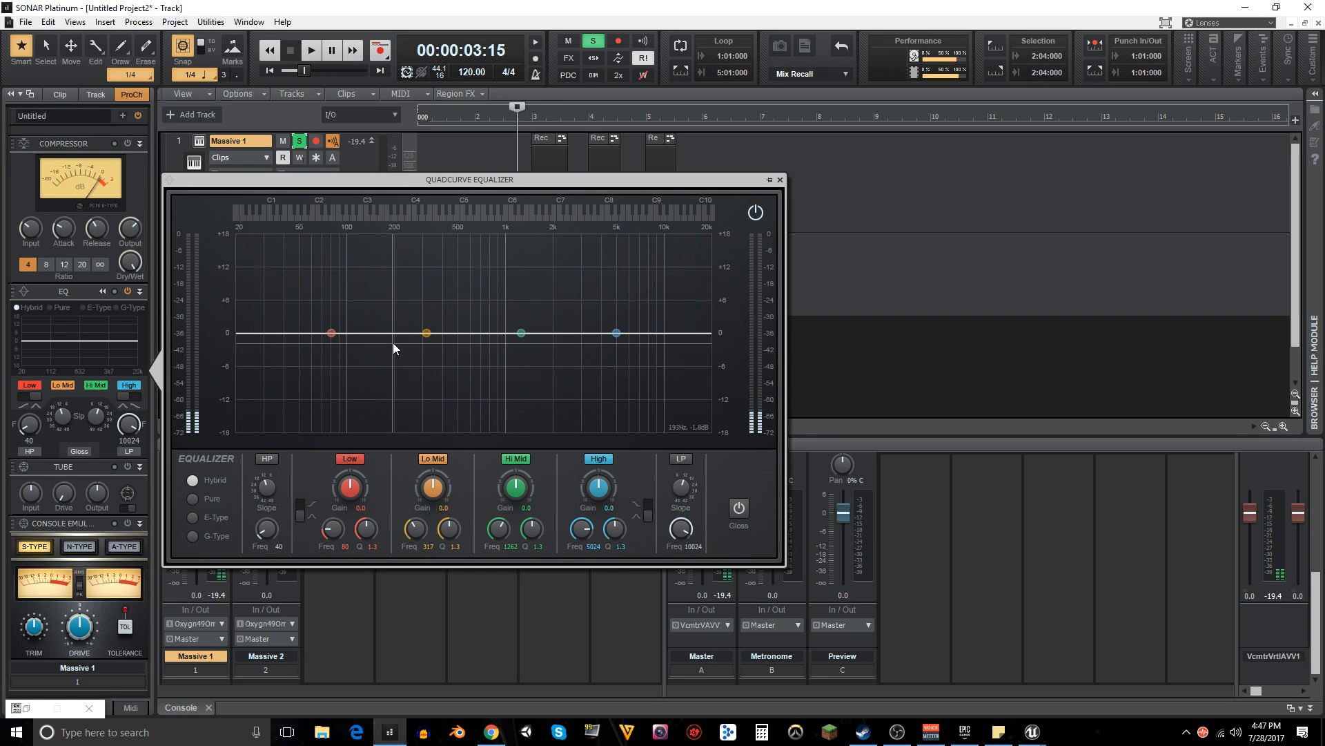
key("space")
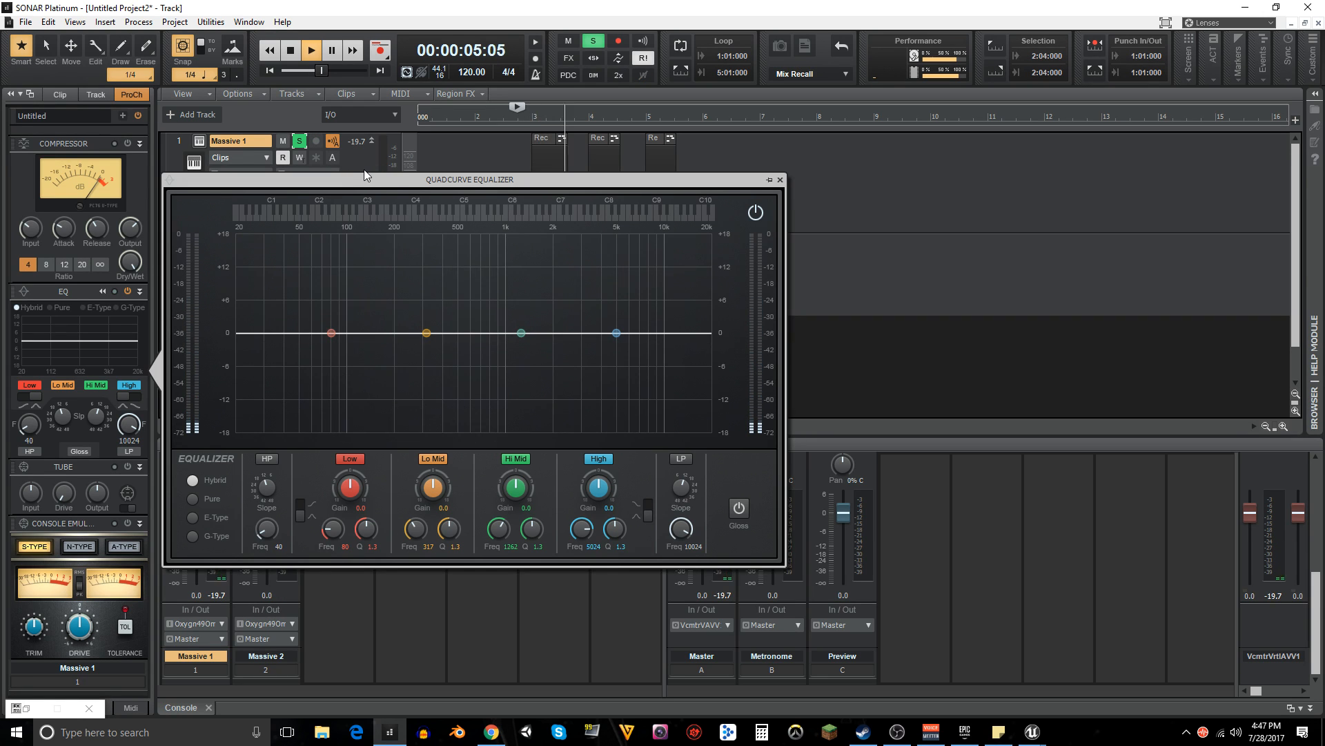
key("space")
key("space")
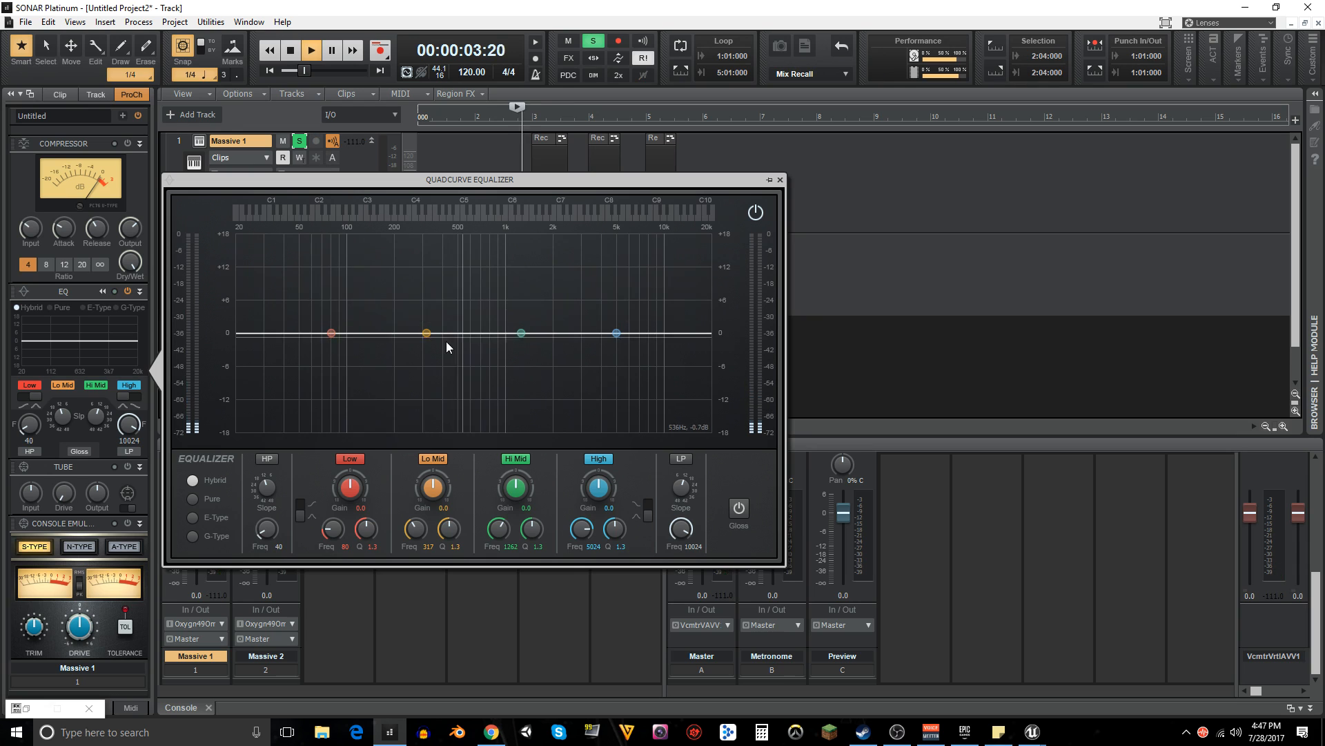
key("space")
- Boost Massive 1's Lo Mid band by 3.3 dB at 255 Hz and audition the clips repeatedly
mouse_move(427, 334)
left_mouse_down()
mouse_move(433, 305)
mouse_move(382, 286)
mouse_move(410, 296)
mouse_move(411, 314)
left_mouse_up()
key("space")
key("space")
key("space")
key("space")
key("space")
key("space")
key("space")
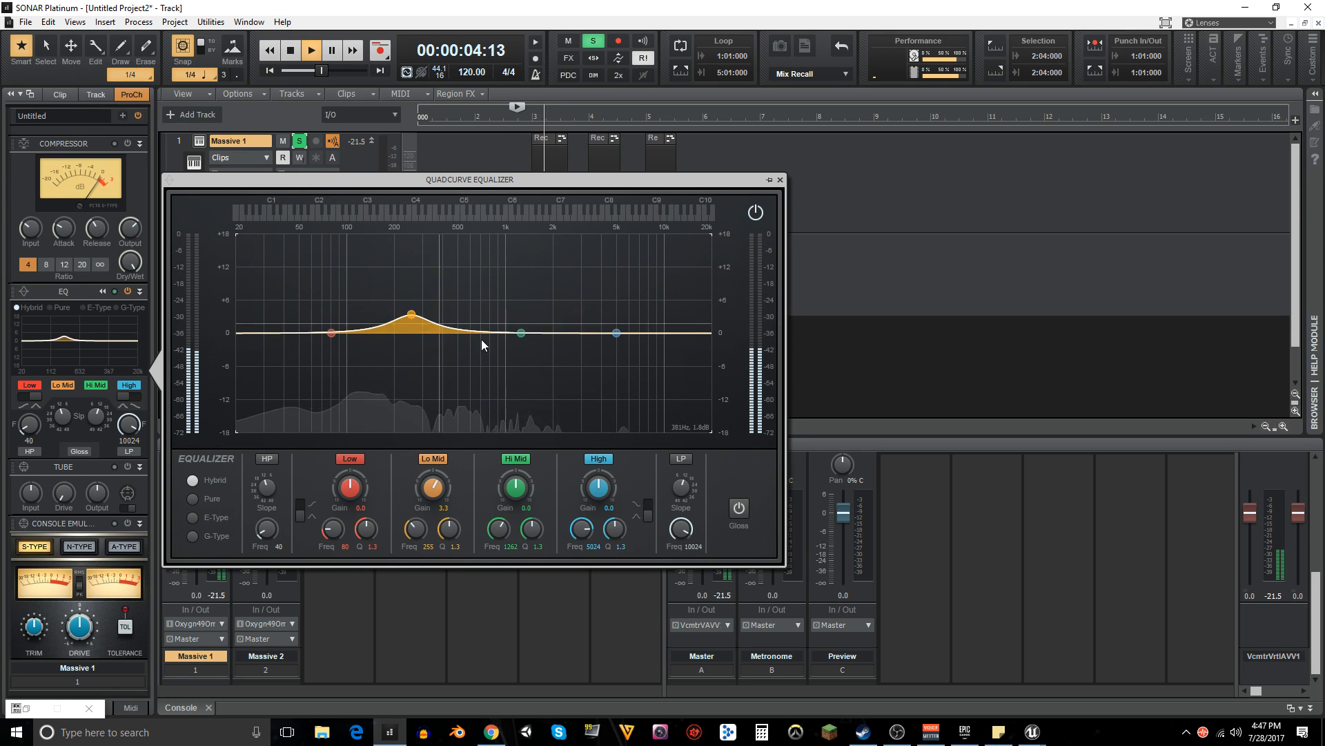
- Boost Massive 1's High band by 4.1 dB at about 9.3 kHz and its Hi Mid band by 1.1 dB at 1389 Hz
left_click_drag(523, 333, 663, 302)
key("space")
key("space")
key("space")
key("space")
key("space")
key("space")
key("space")
key("space")
key("space")
key("space")
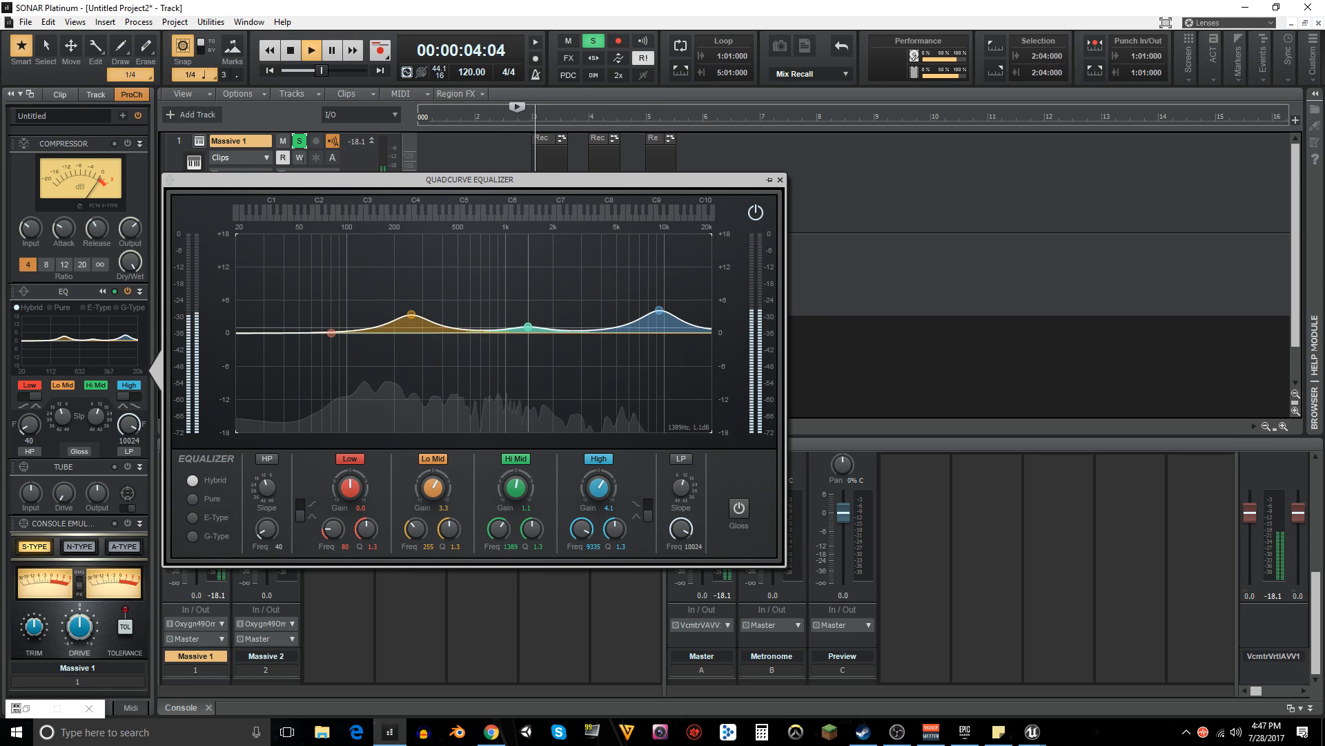
- Cut Massive 1's Hi Mid band by 4.1 dB at 2947 Hz and listen to the change
left_click_drag(536, 325, 579, 355)
key("space")
key("space")
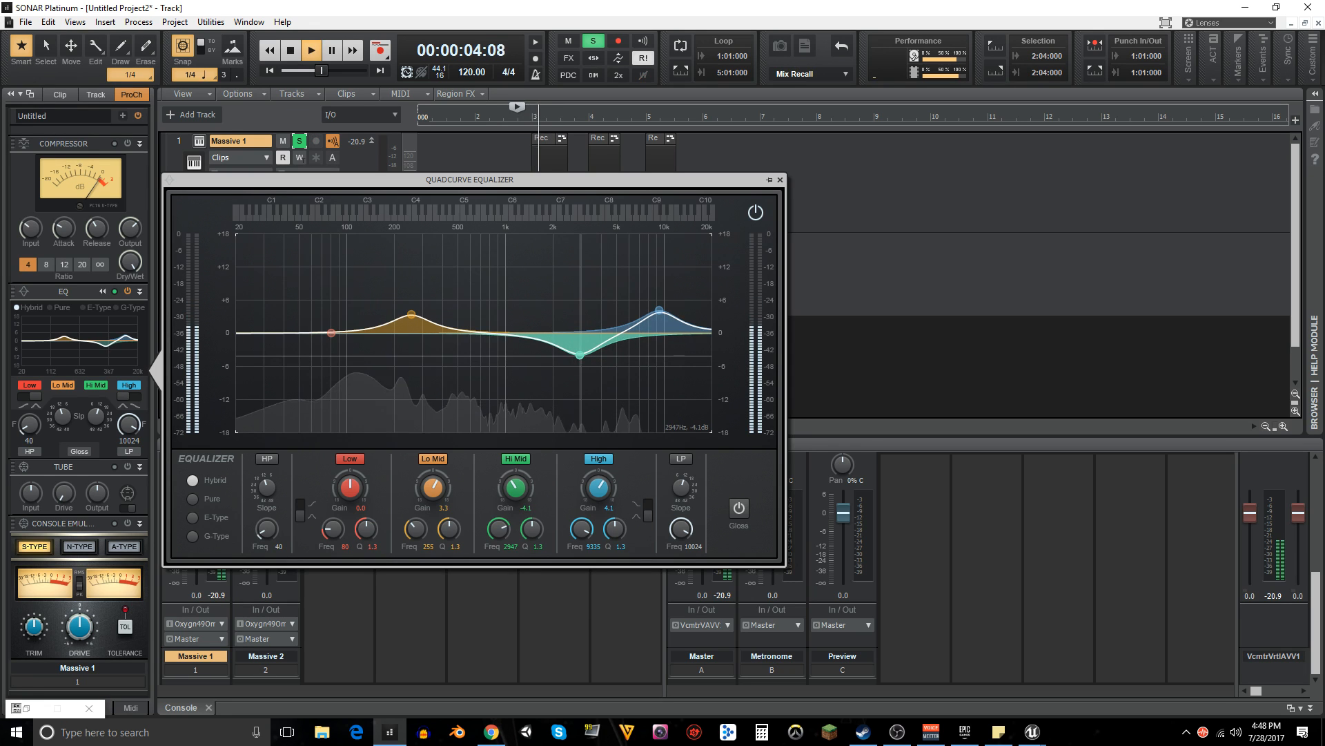
key("space")
- Nudge Massive 1's Low band to 82 Hz with a slight boost, auditioning the soloed clips repeatedly
mouse_move(332, 333)
left_mouse_down()
mouse_move(287, 346)
mouse_move(302, 370)
mouse_move(279, 381)
mouse_move(318, 381)
mouse_move(309, 431)
mouse_move(335, 332)
left_mouse_up()
key("space")
key("space")
key("space")
key("space")
key("space")
key("space")
key("space")
key("space")
key("space")
key("space")
key("space")
key("space")
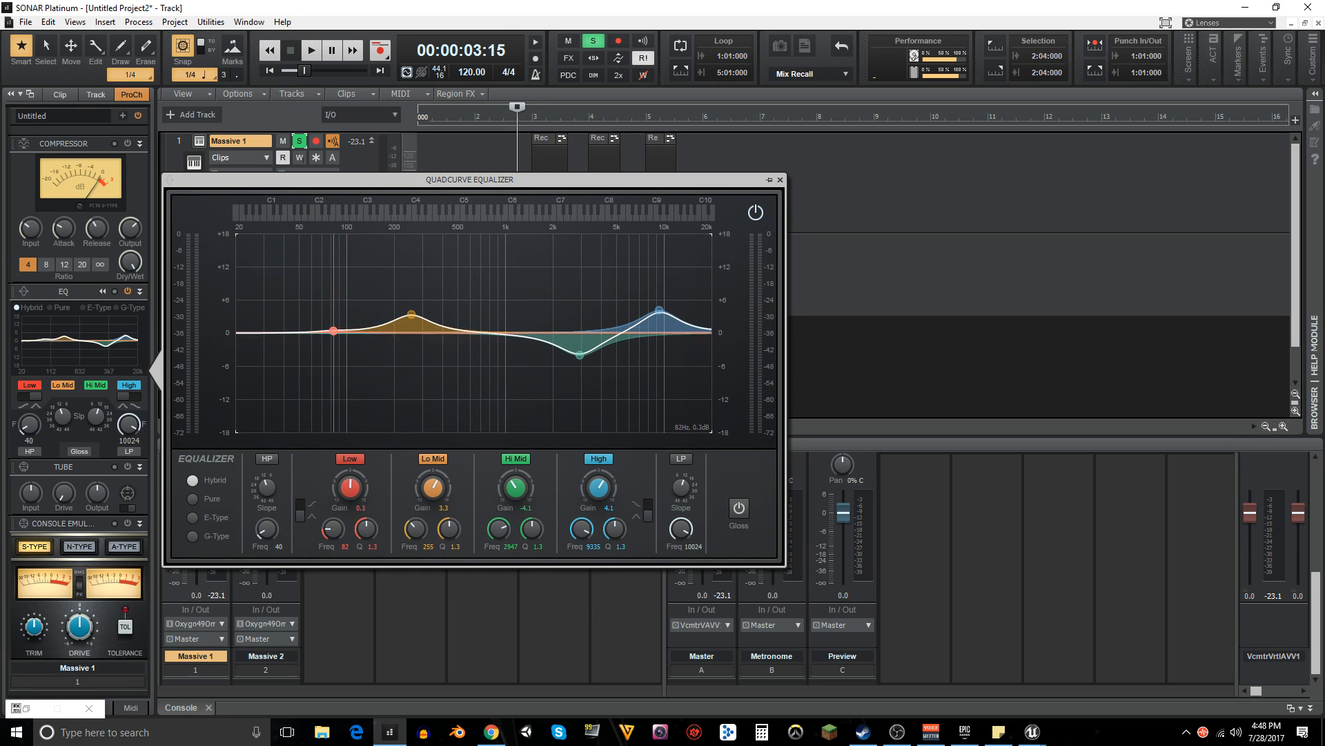
- Enable the high-pass filter on Massive 1 at 77 Hz and close the equalizer
left_click(267, 459)
left_click_drag(264, 533, 264, 525)
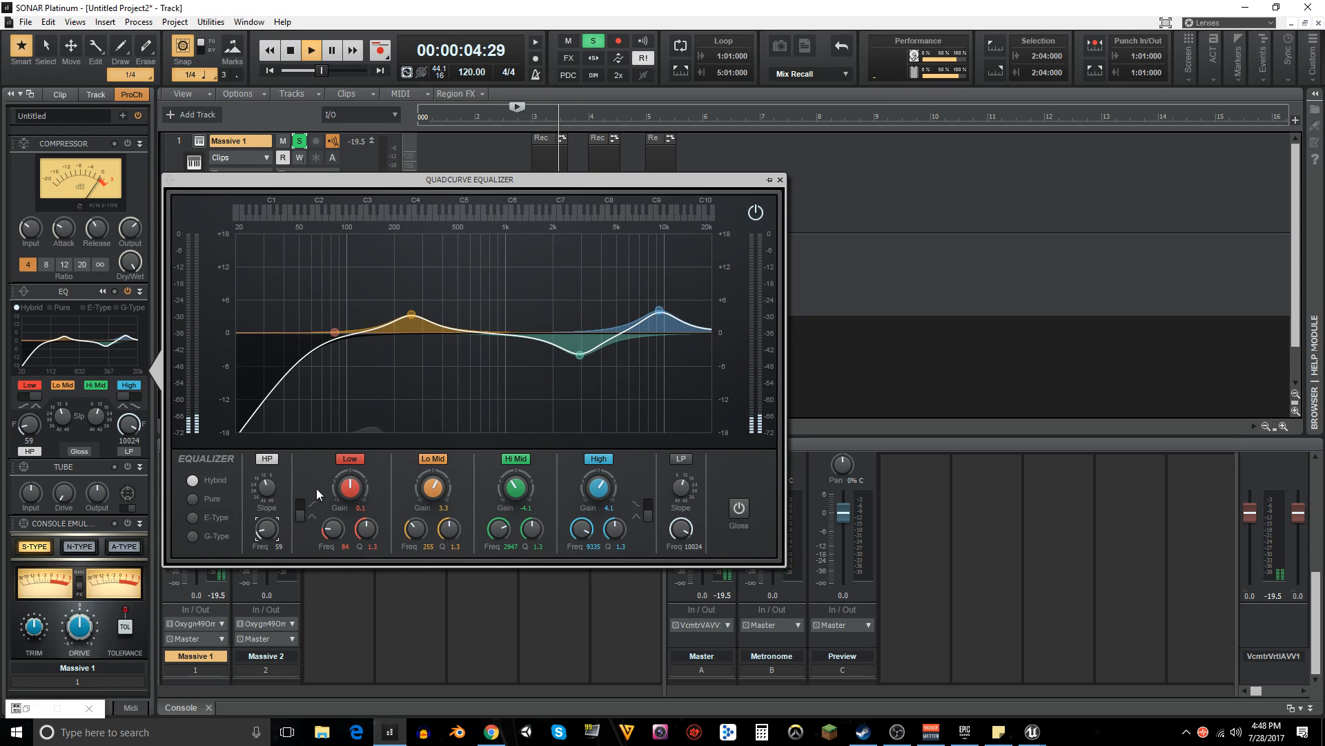
left_click_drag(266, 529, 266, 519)
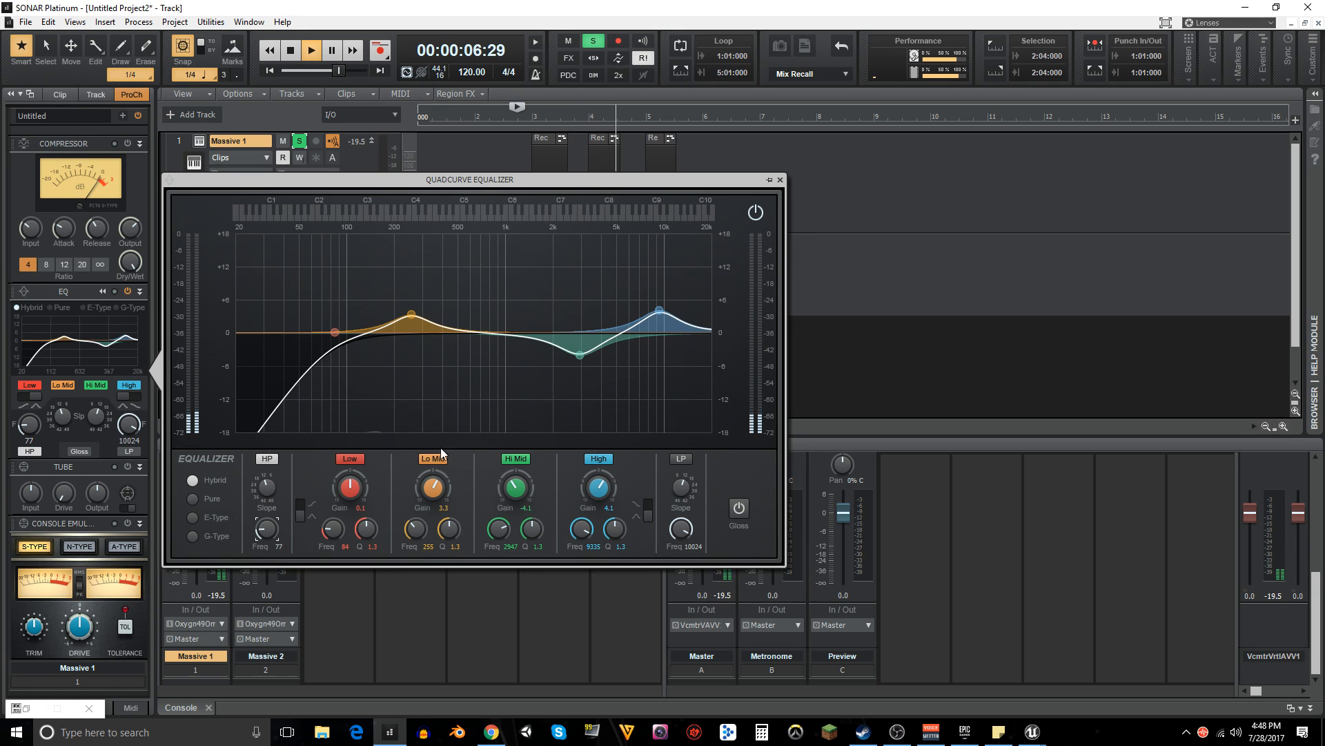
key("space")
left_click(780, 181)
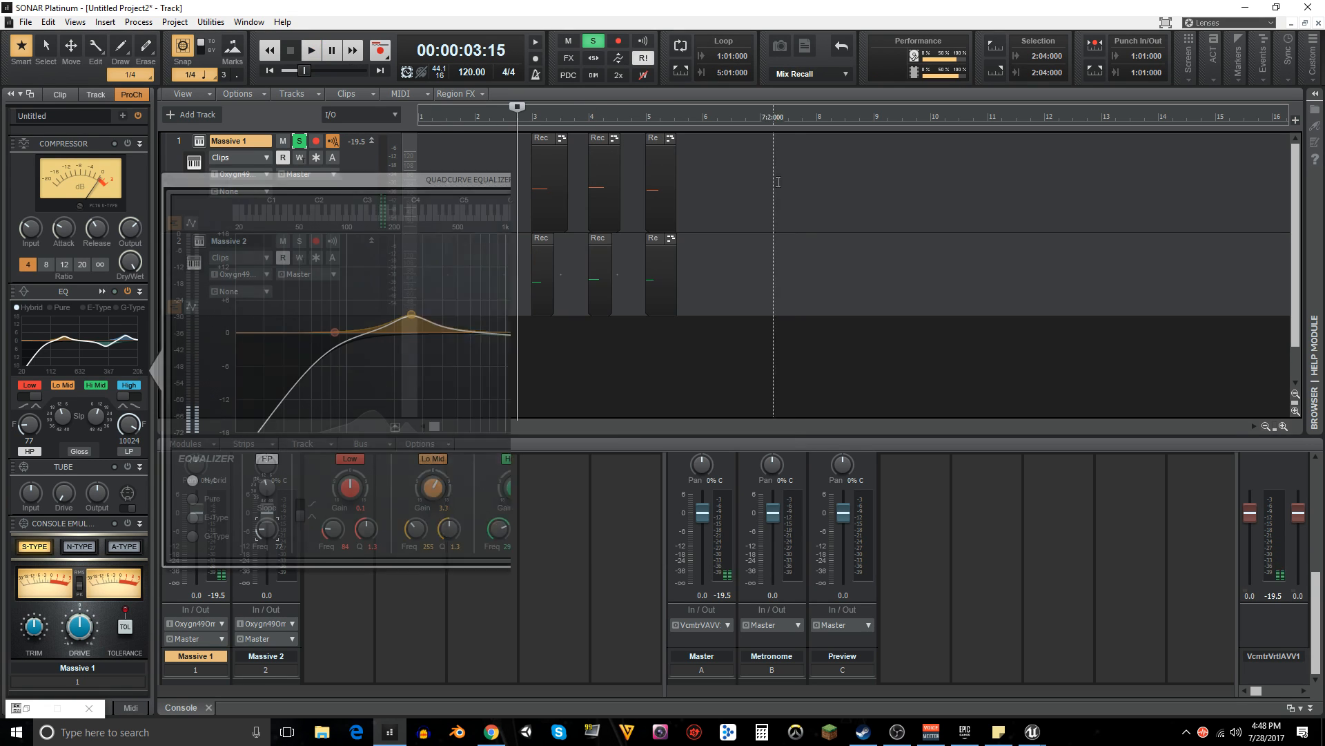
- Bring the Massive 1 volume fader into view in the inspector and raise it to 4.1 dB
left_click(61, 95)
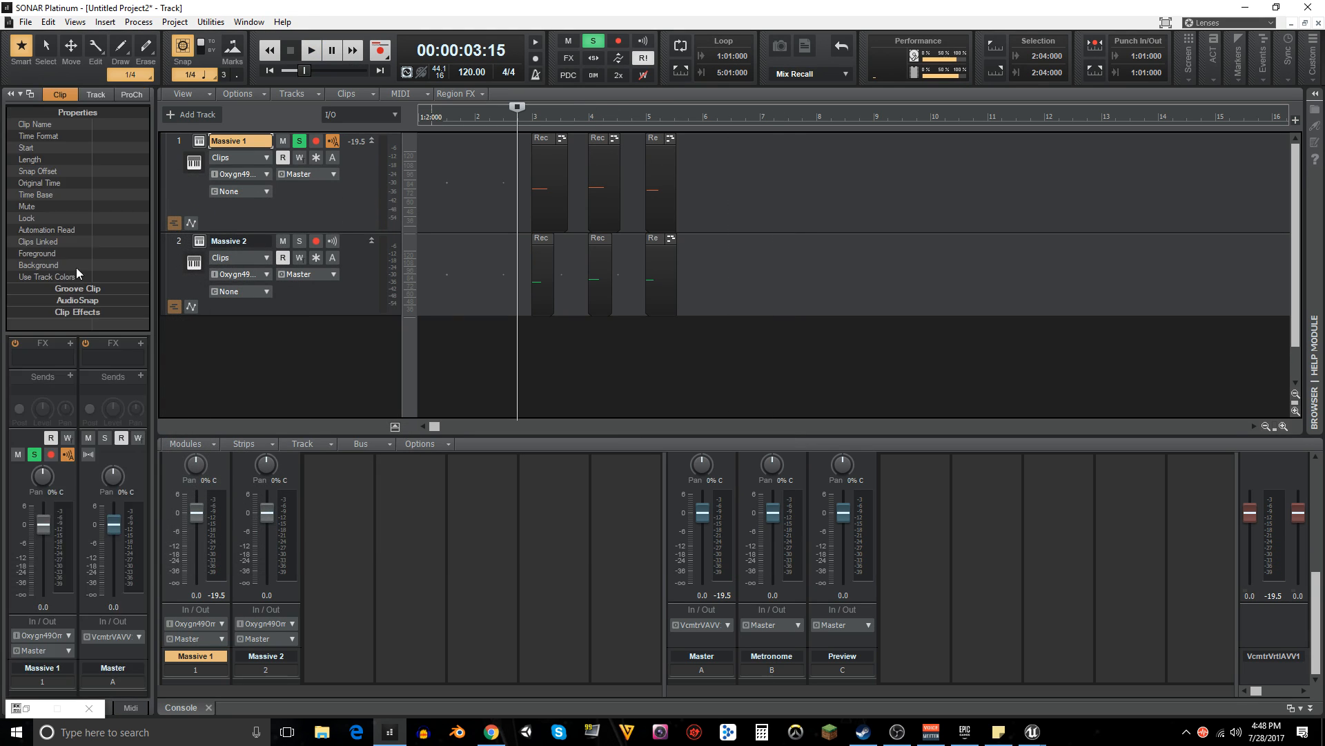
key("space")
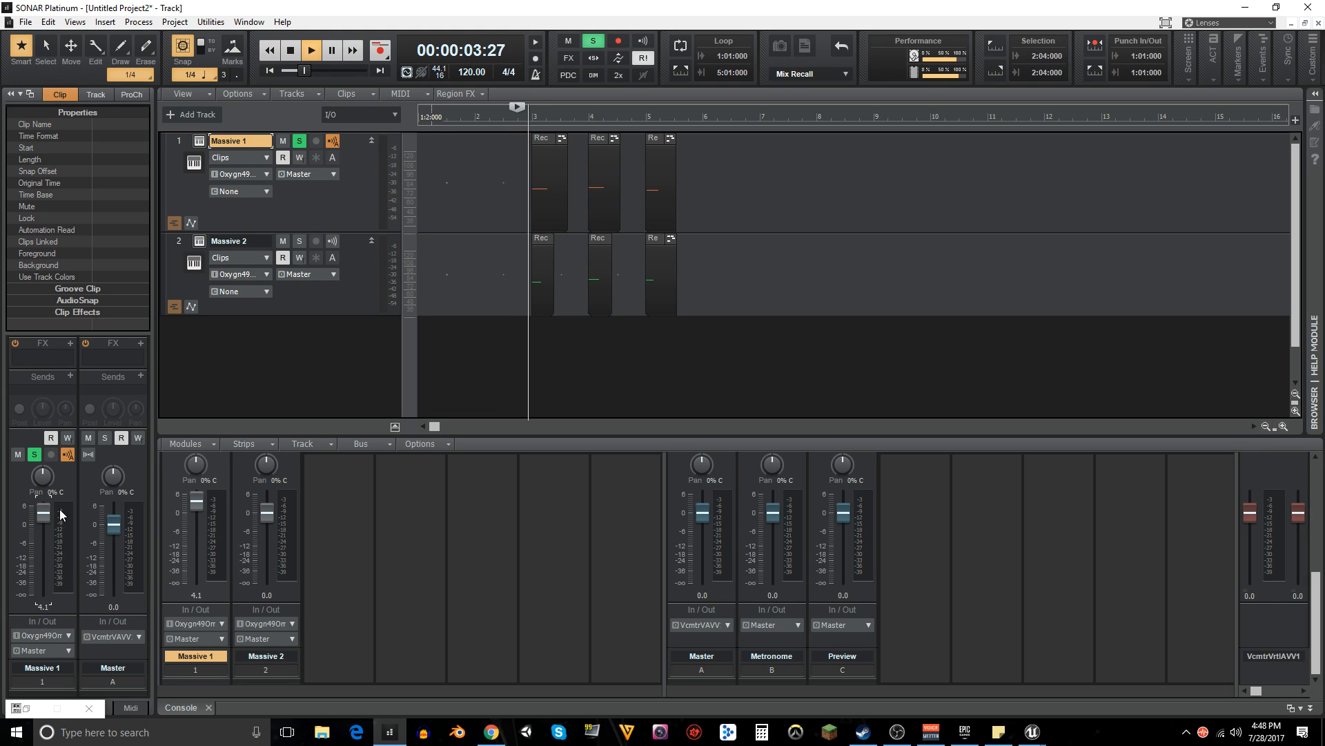
key("space")
- Unsolo Massive 1 and play both equalized layers together
left_click(299, 141)
key("space")
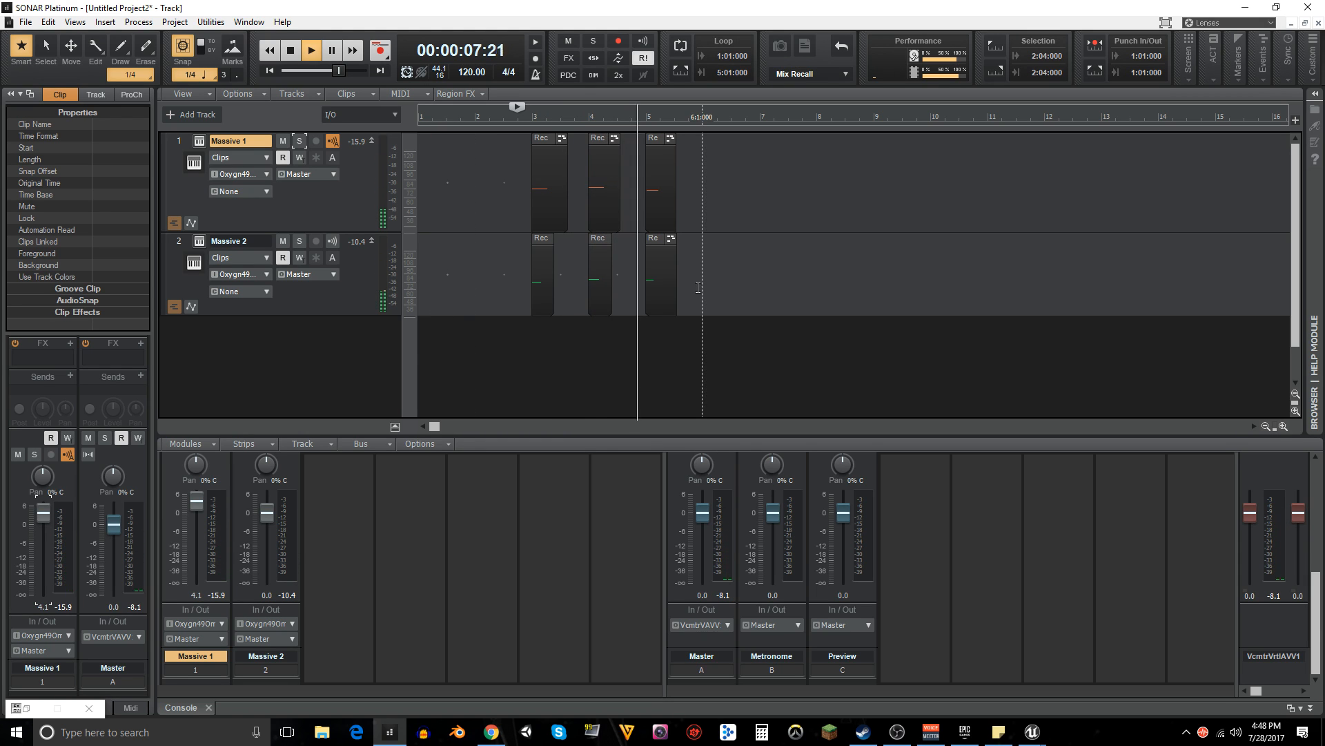
key("space")
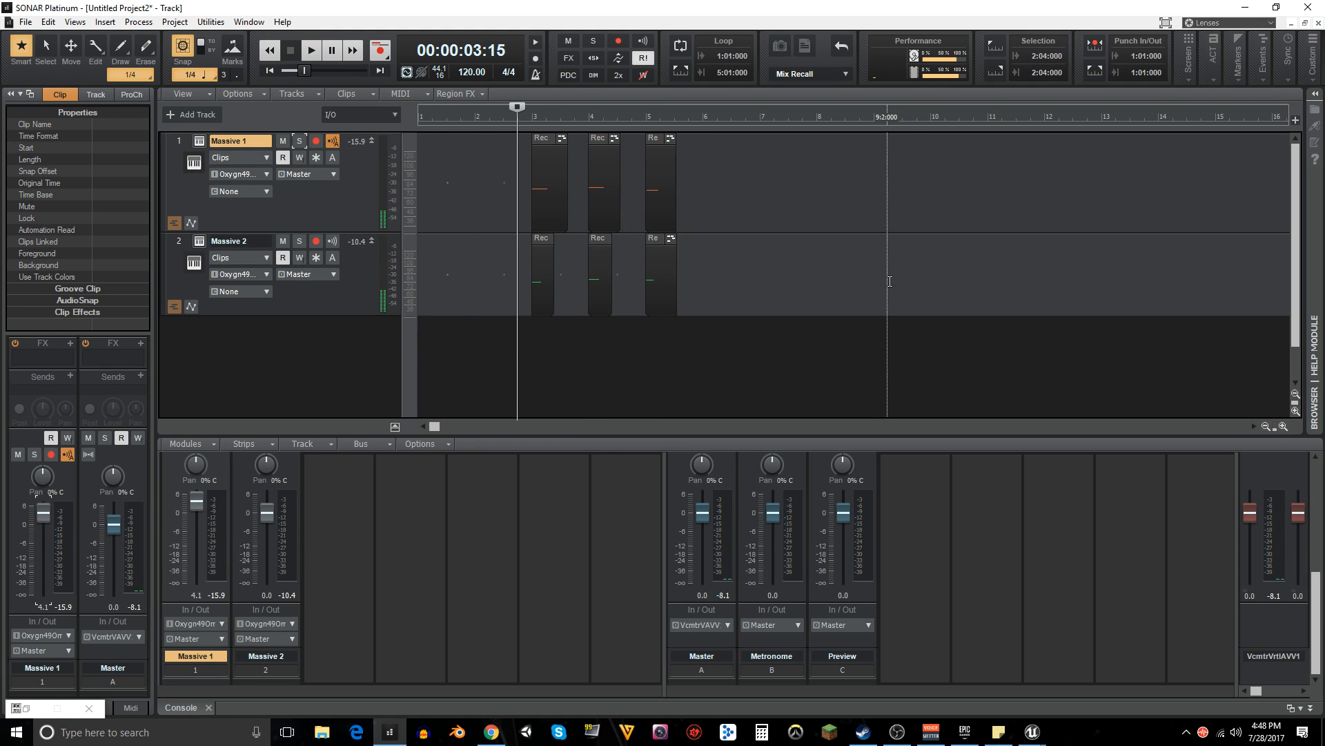
- Insert a new stereo bus after Preview in the console and name it Blaster
scroll(1009, 579, "up", 4)
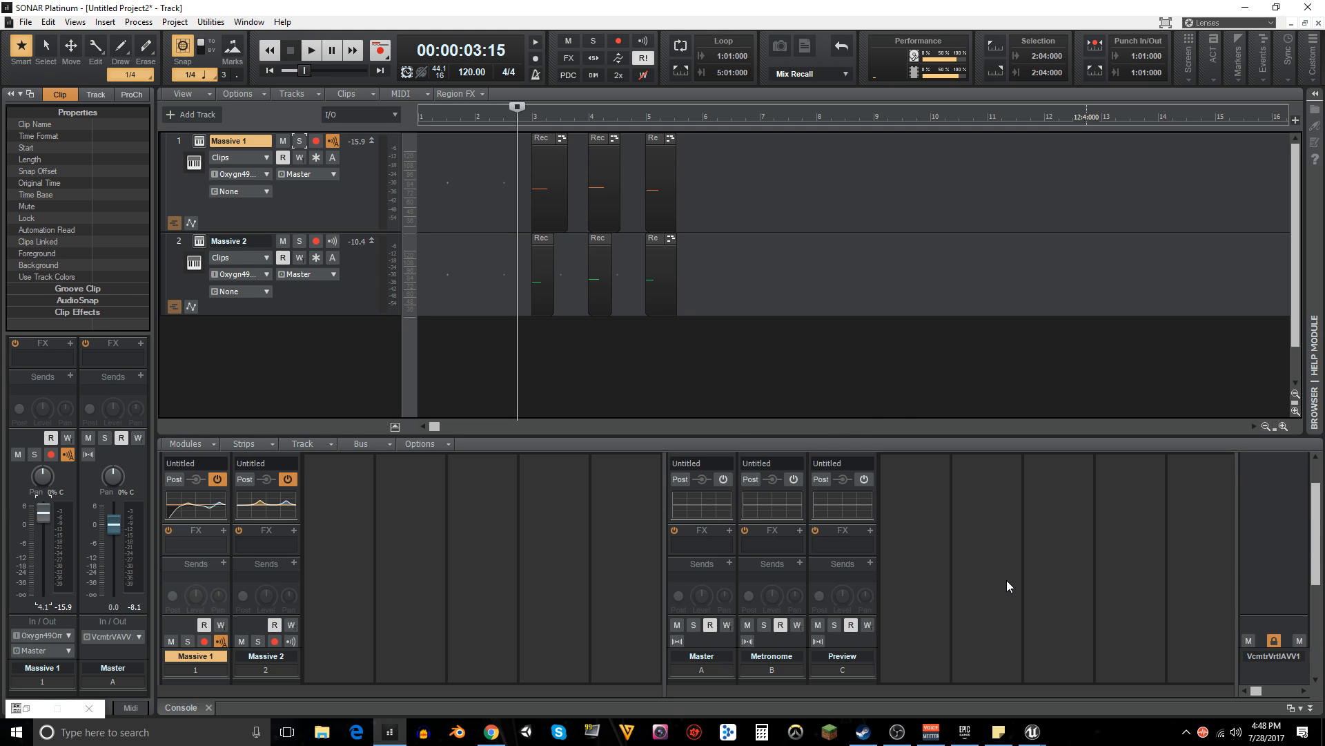
scroll(1009, 580, "down", 4)
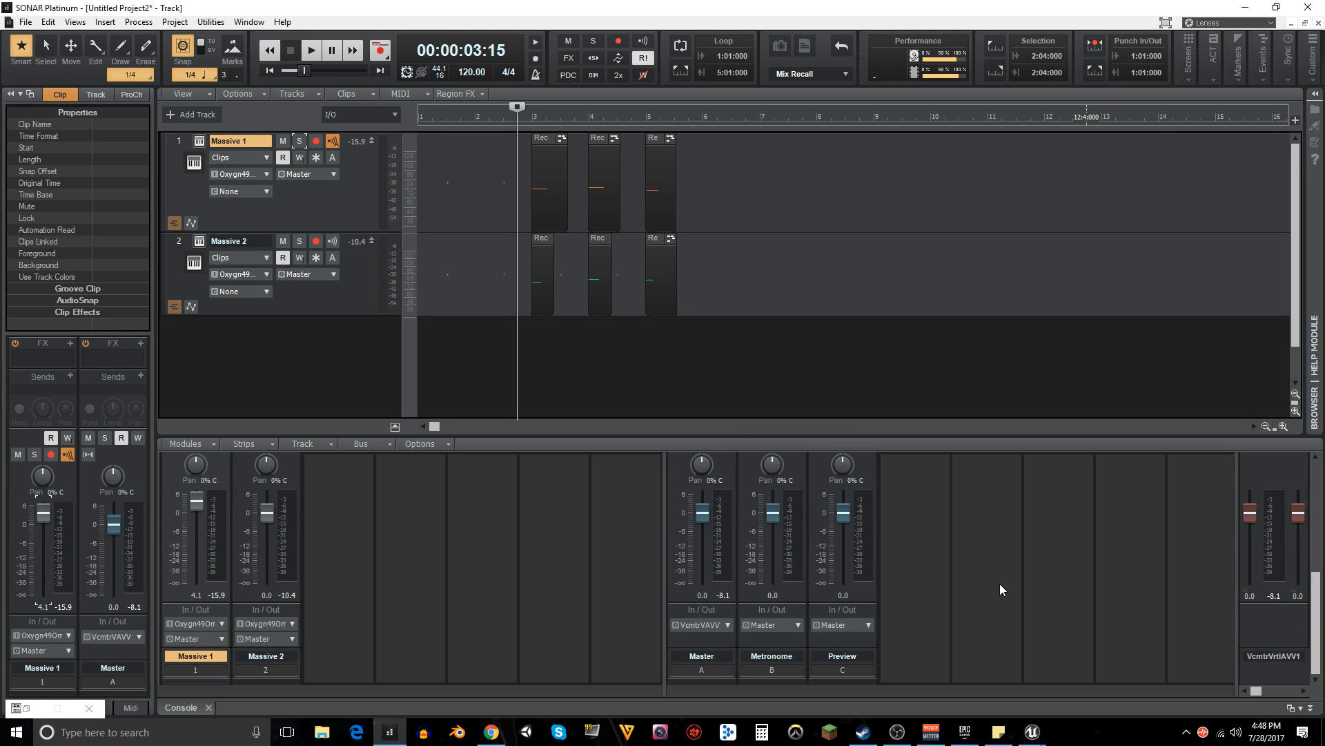
right_click(923, 522)
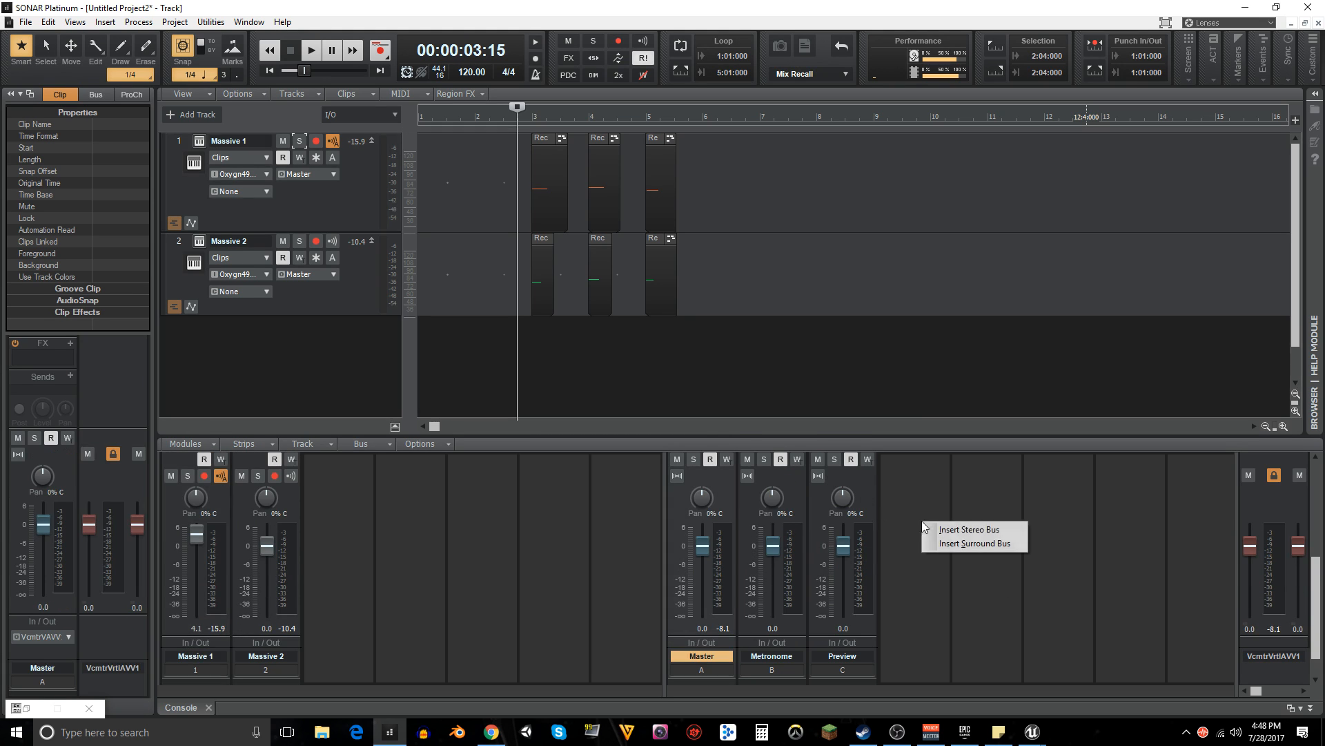
left_click(970, 530)
scroll(948, 552, "up", 4)
scroll(930, 562, "down", 4)
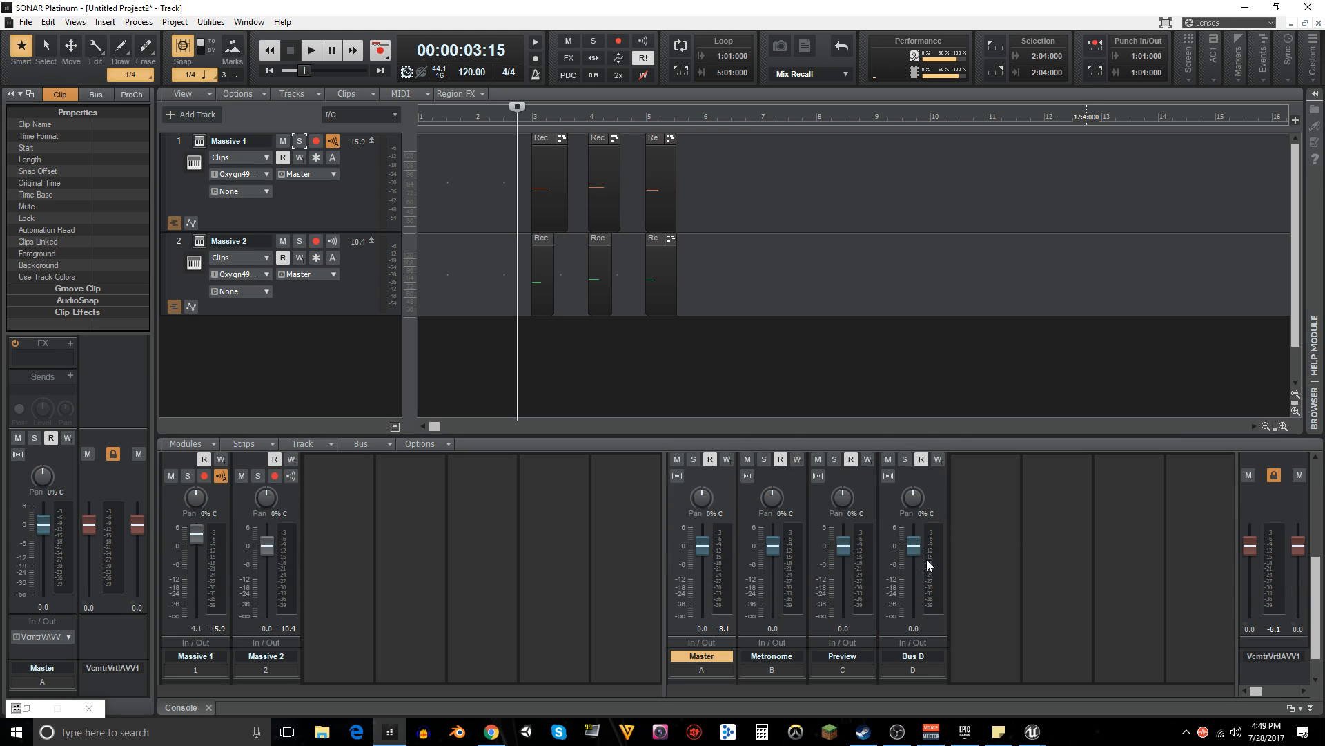
scroll(919, 624, "down", 1)
double_click(941, 653)
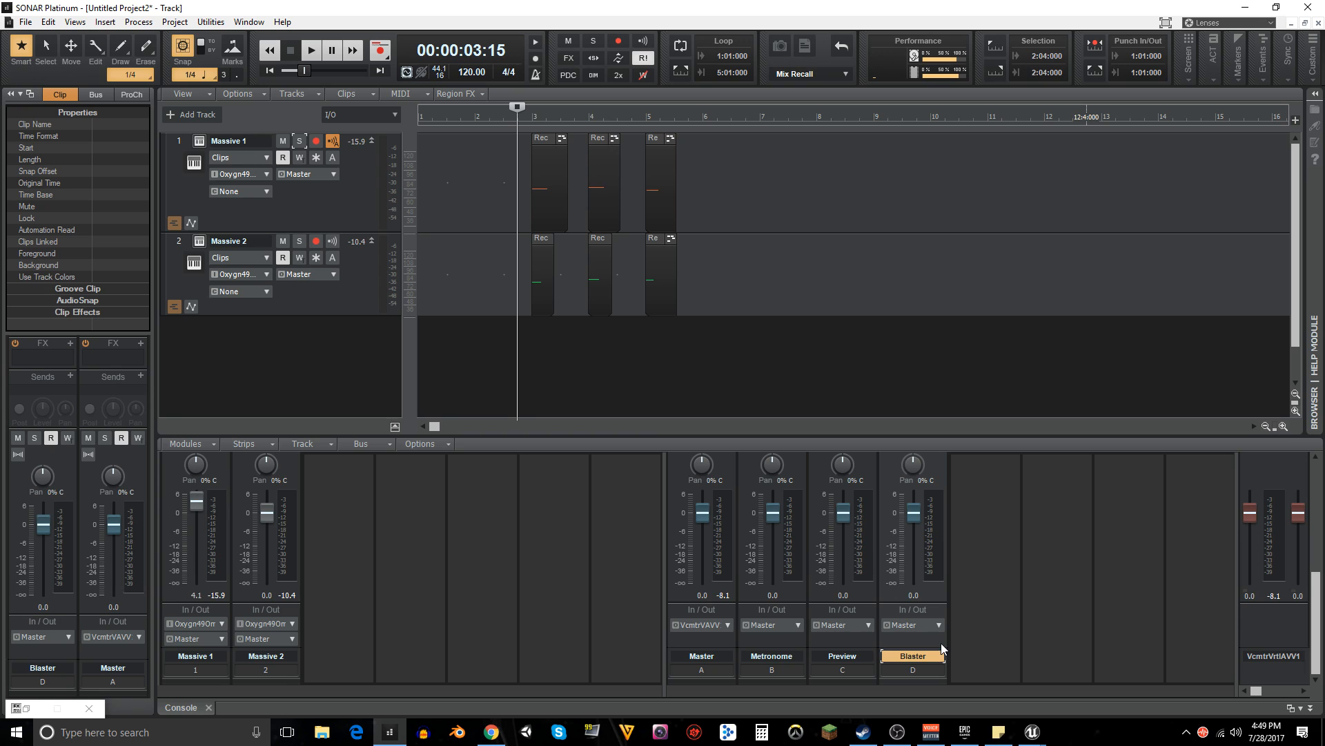
- Route the outputs of Massive 2 and Massive 1 to the Blaster bus
left_click(340, 311)
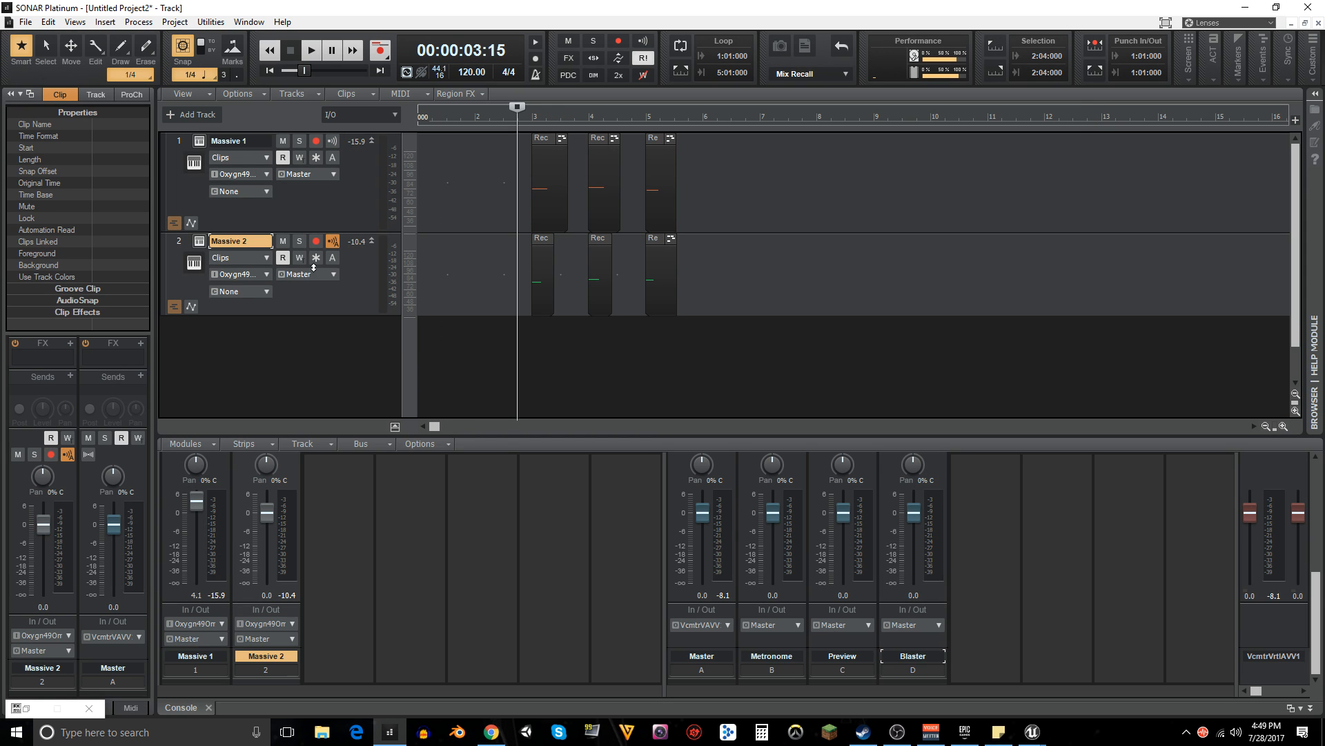
left_click(324, 274)
left_click(373, 407)
left_click(319, 190)
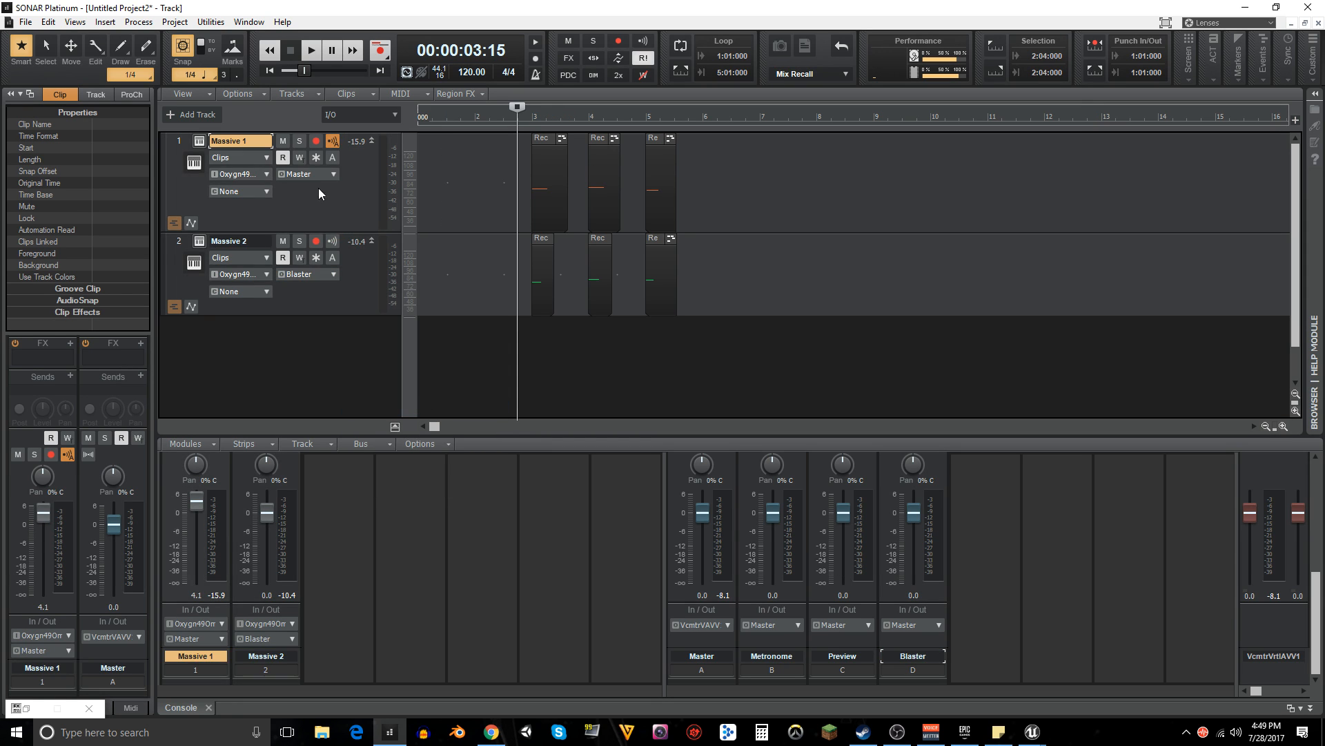
left_click(306, 176)
left_click(381, 309)
- Add the iZotope DDLY Dynamic Delay effect to the Blaster bus and move its window clear of the tracks
scroll(962, 627, "up", 5)
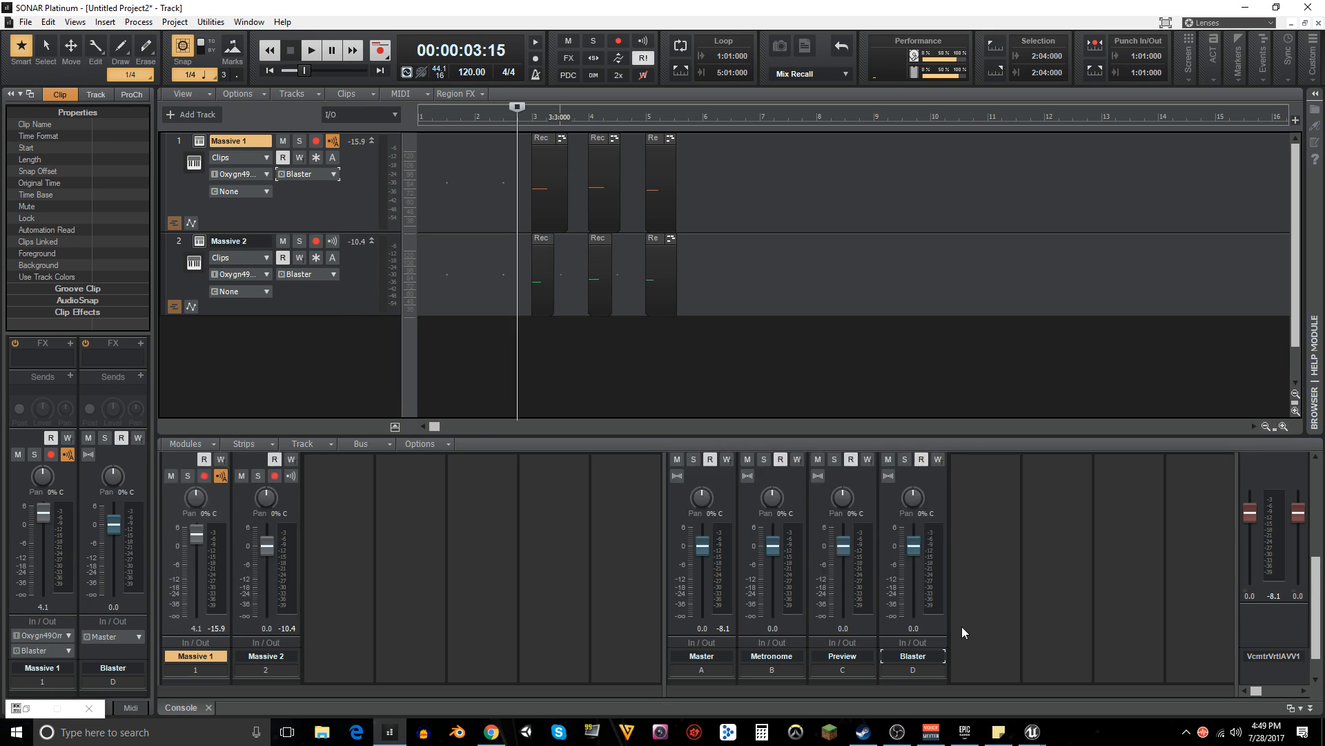
left_click(941, 464)
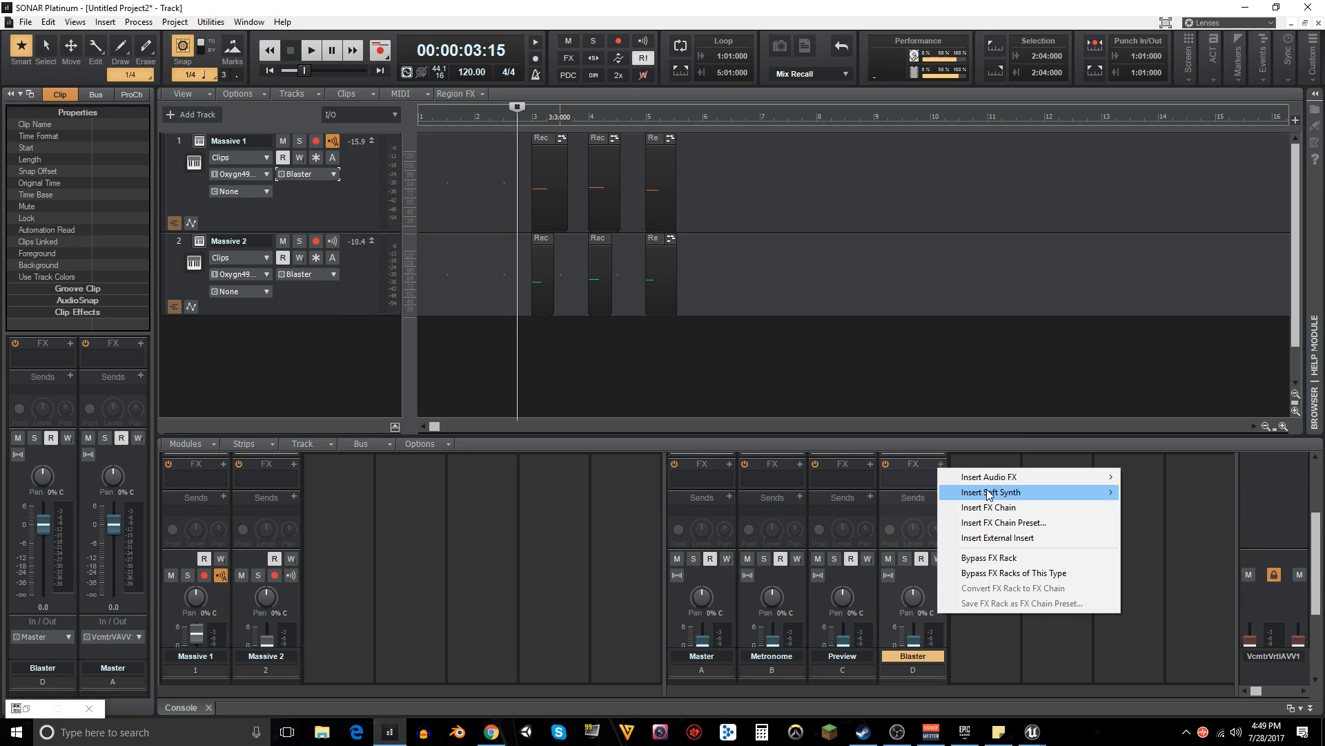
mouse_move(1066, 476)
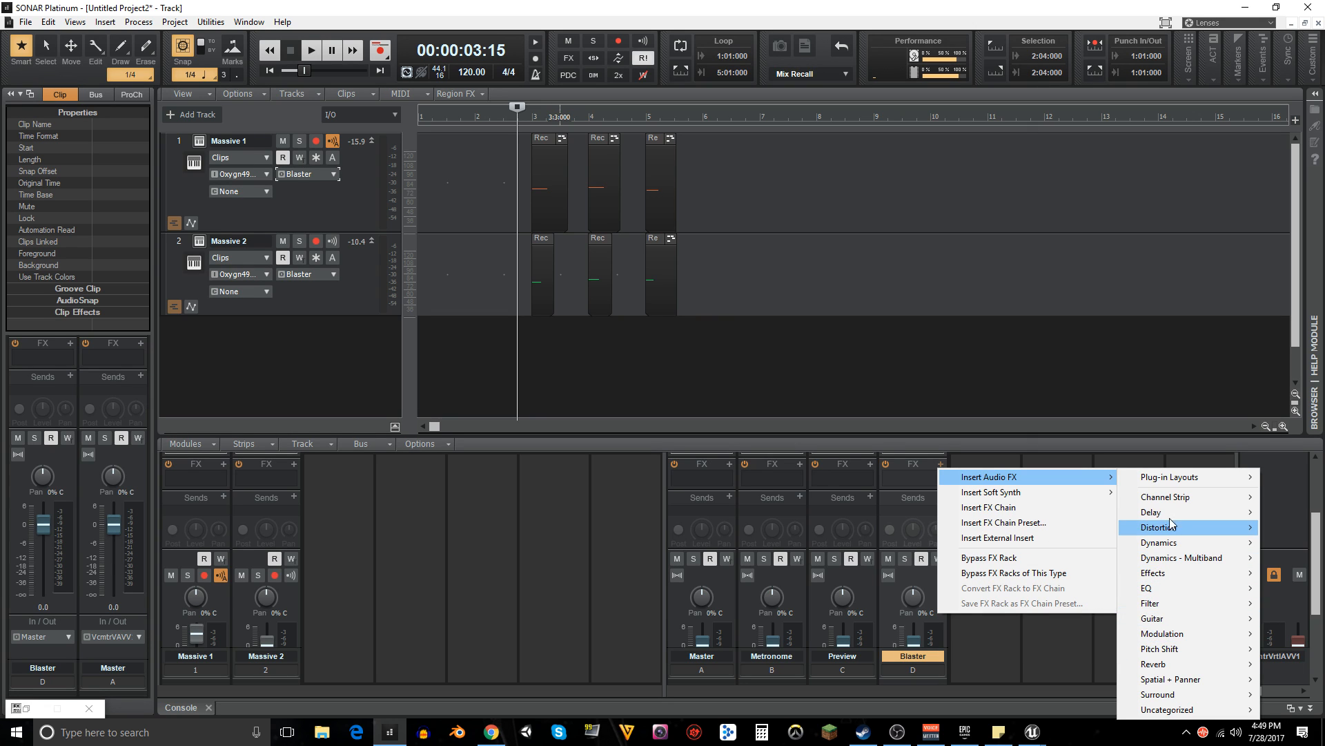
mouse_move(1151, 512)
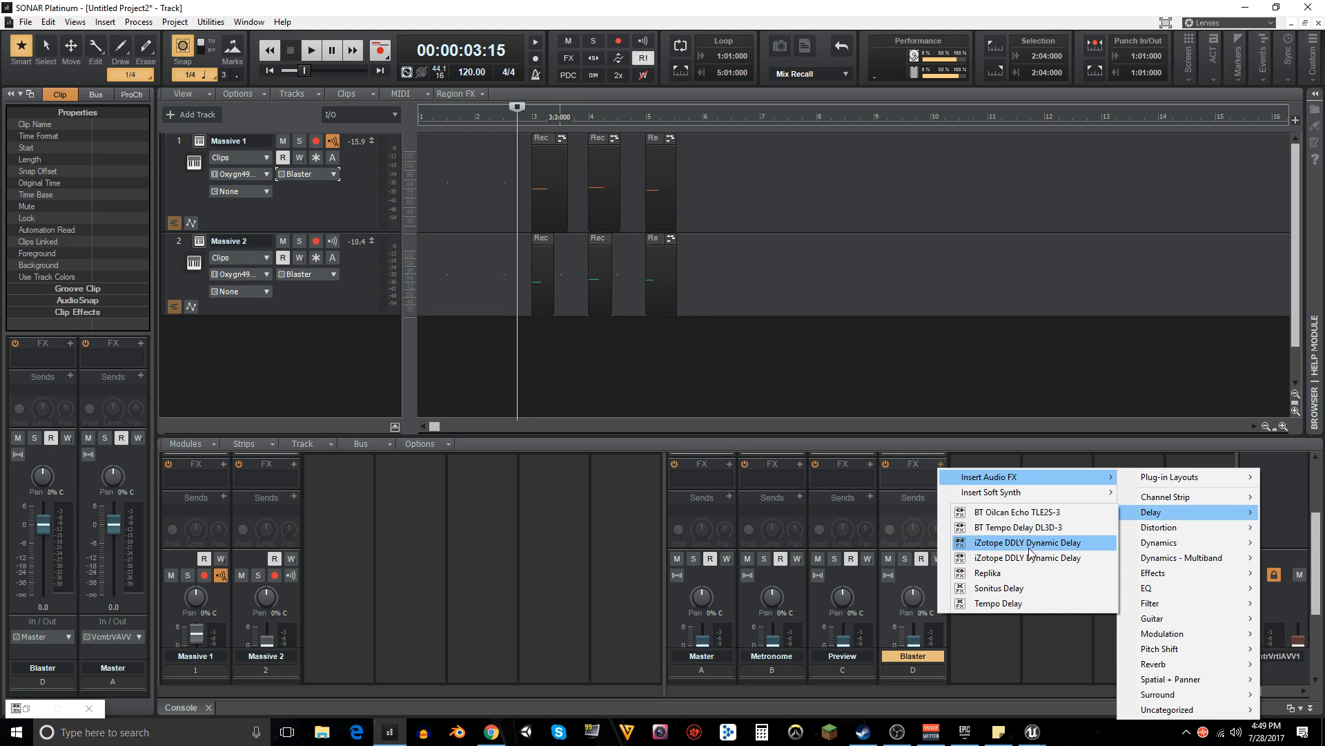
left_click(1007, 543)
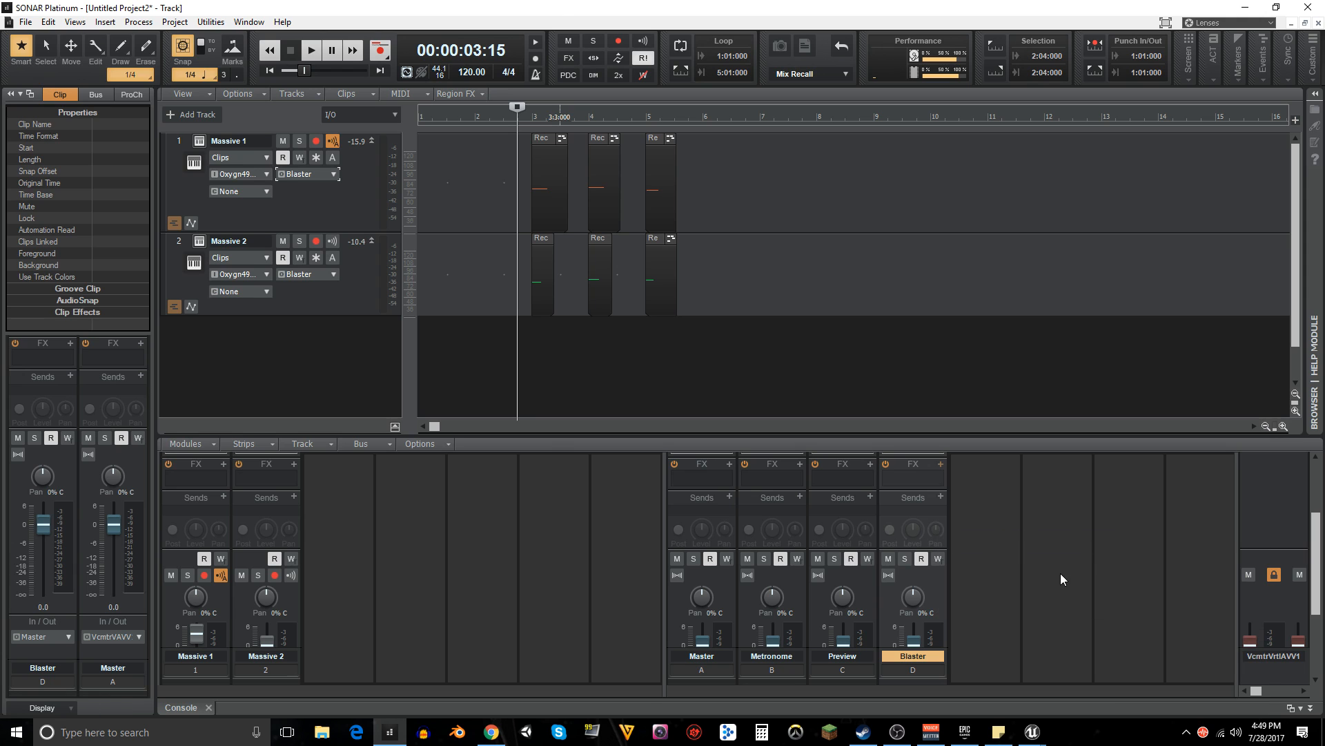
left_click_drag(340, 13, 980, 166)
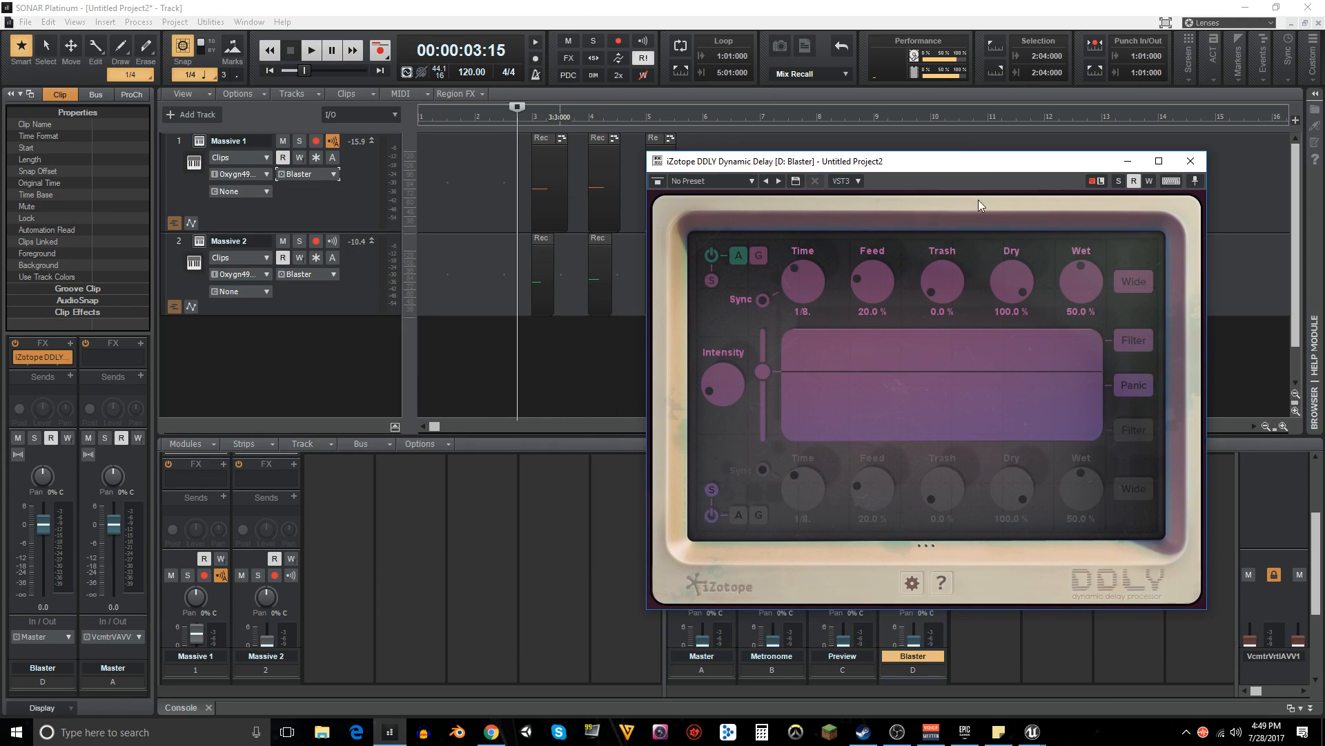
- Audition the delay, then unsync and enable both delay lines, with the upper at 30.6 ms and 47% feed, the lower at 50 ms and 34%
key("space")
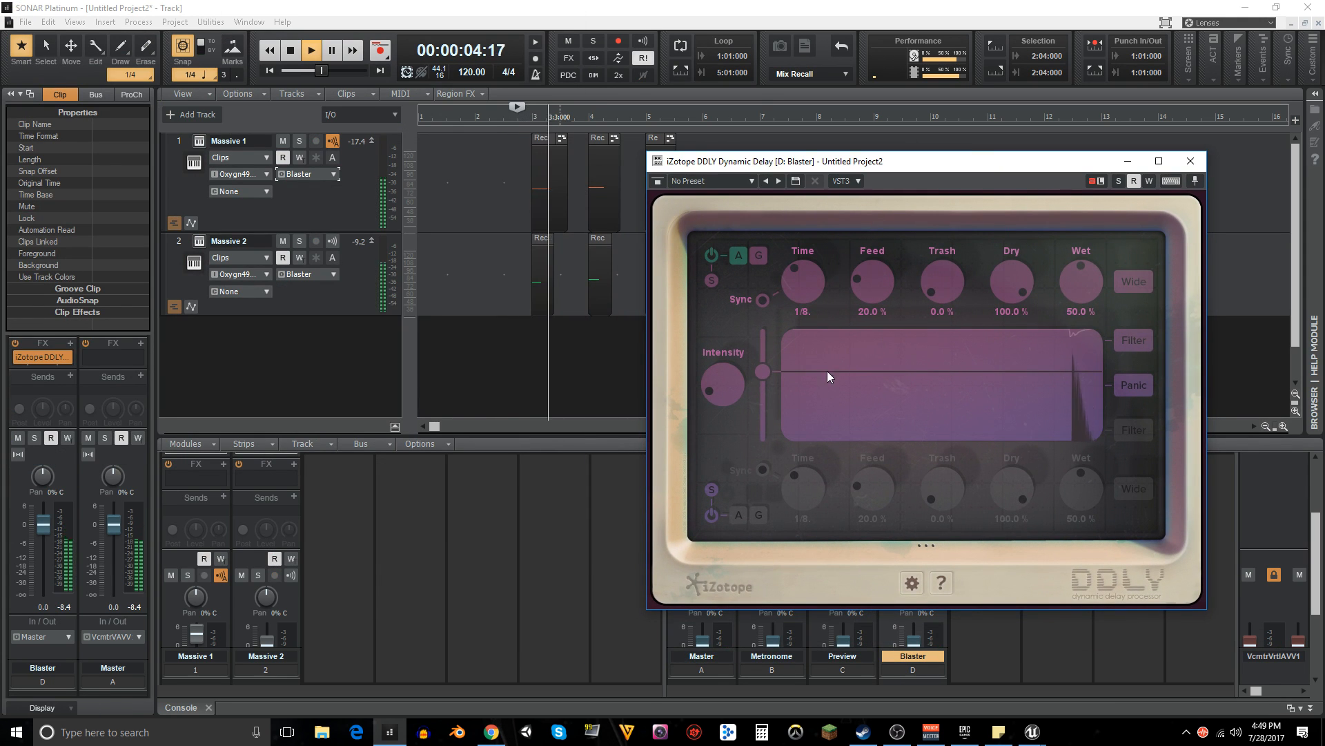
key("space")
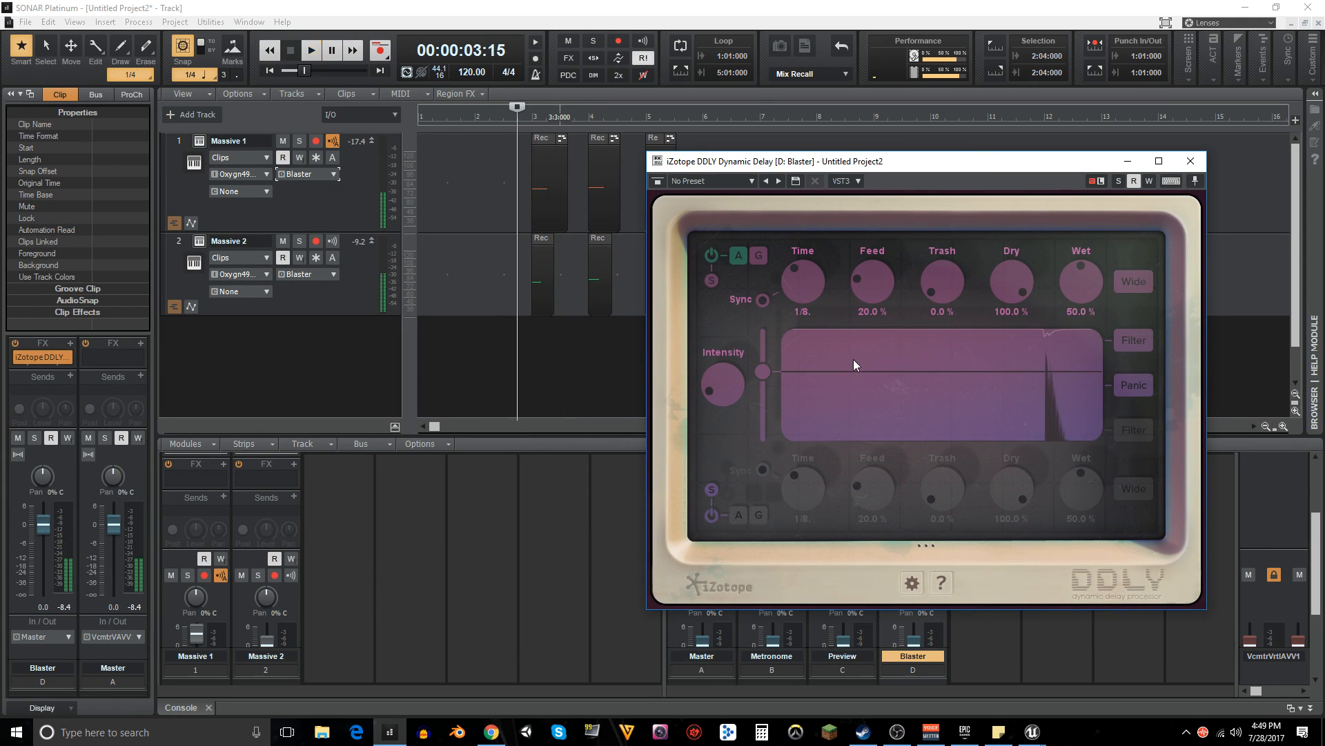
left_click(763, 300)
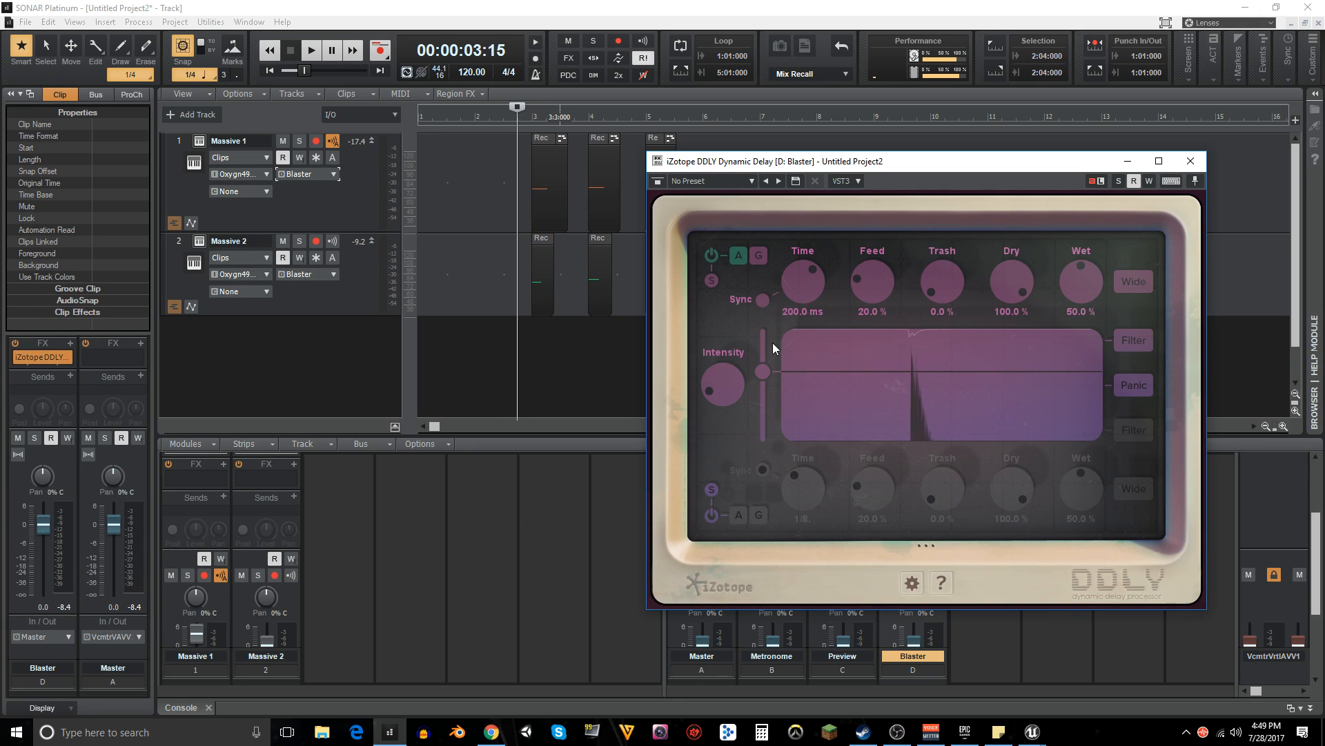
left_click(711, 515)
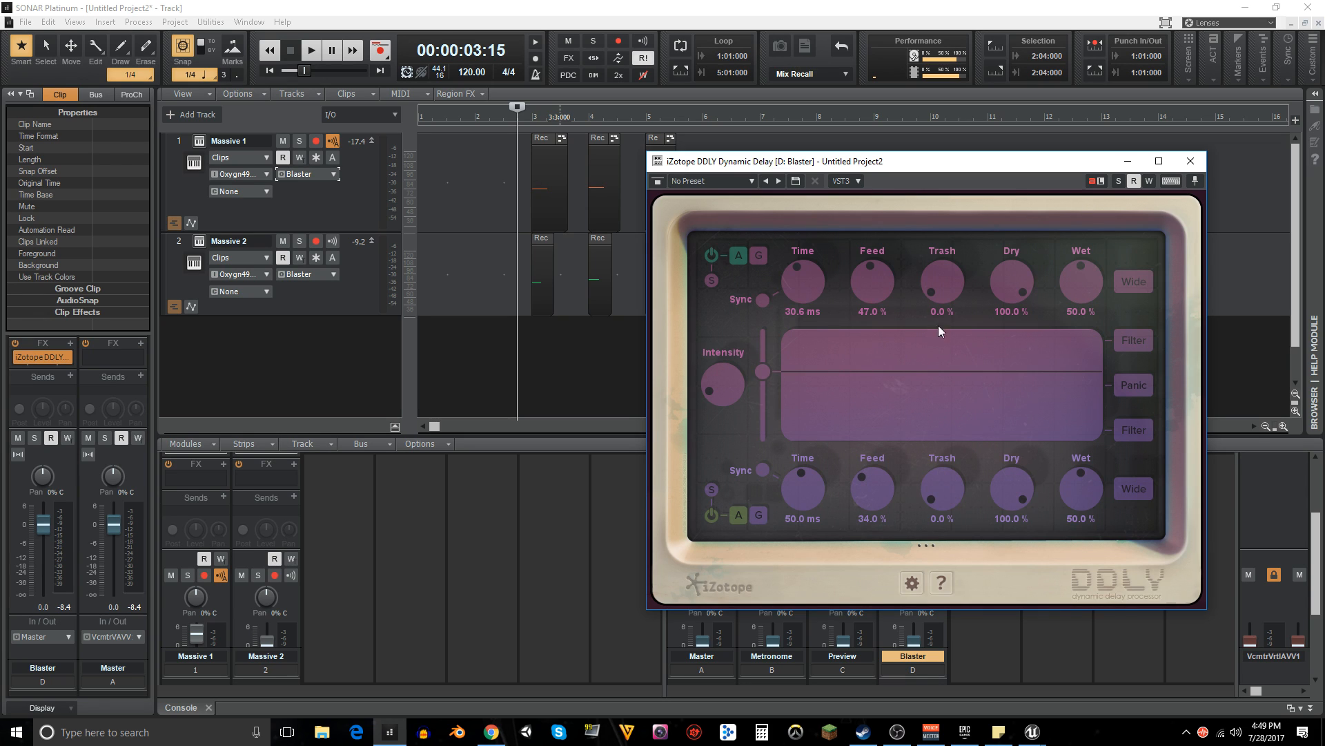
- Set Trash to 15% on the upper delay and 32% on the lower, enable Wide on both, and audition
left_click_drag(940, 276, 942, 287)
left_click_drag(768, 379, 766, 384)
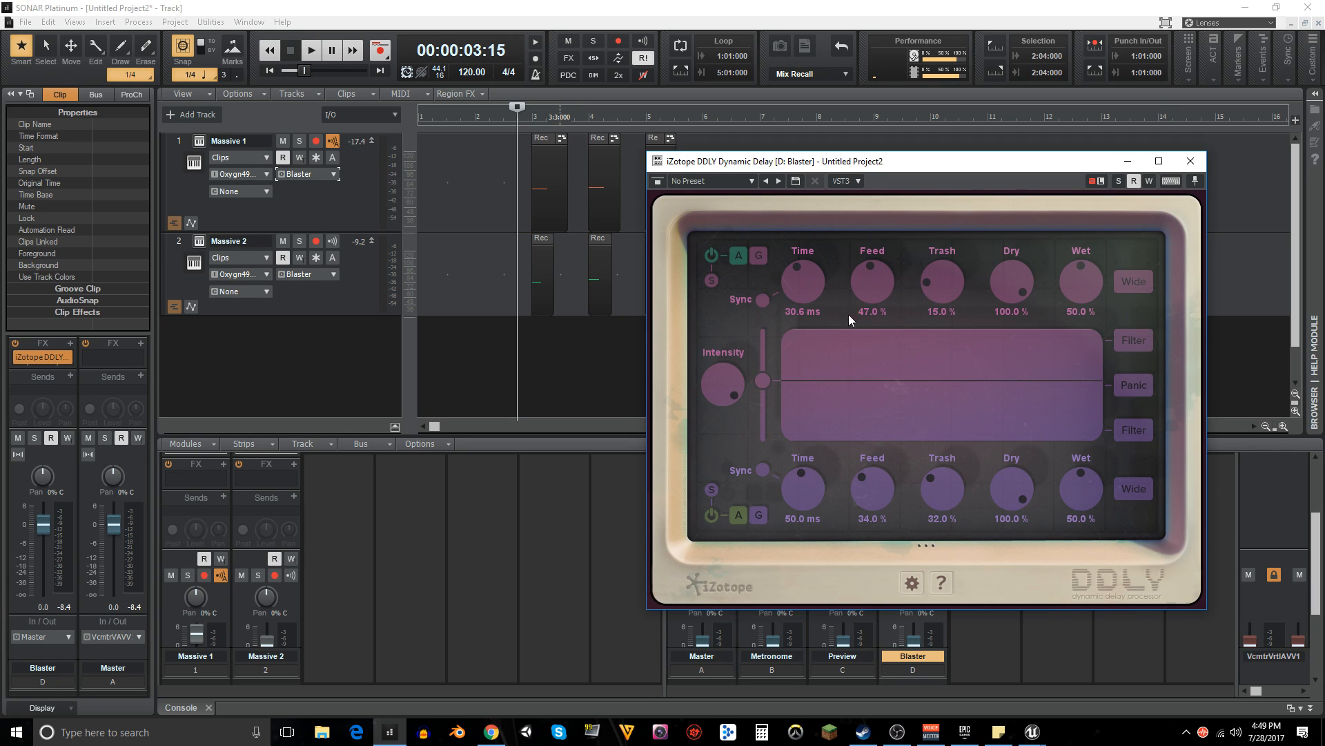
left_click(1125, 488)
key("space")
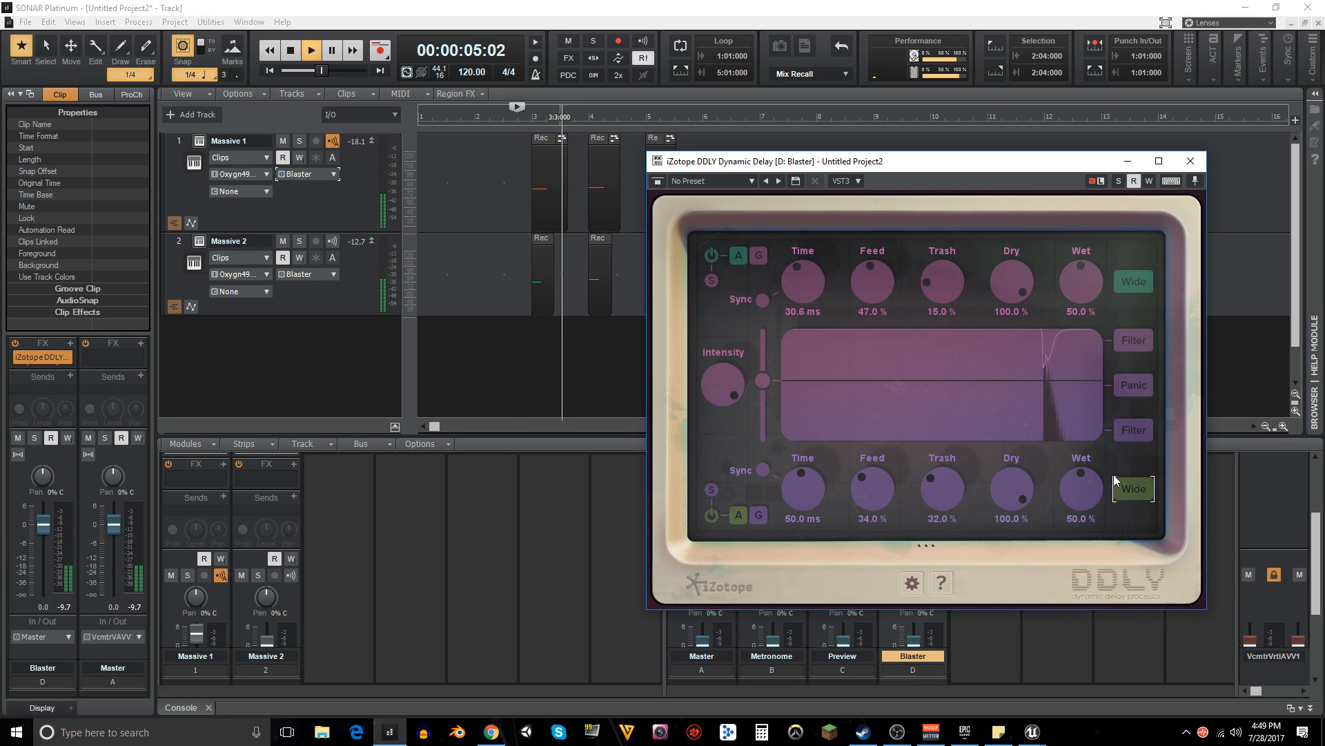
key("space")
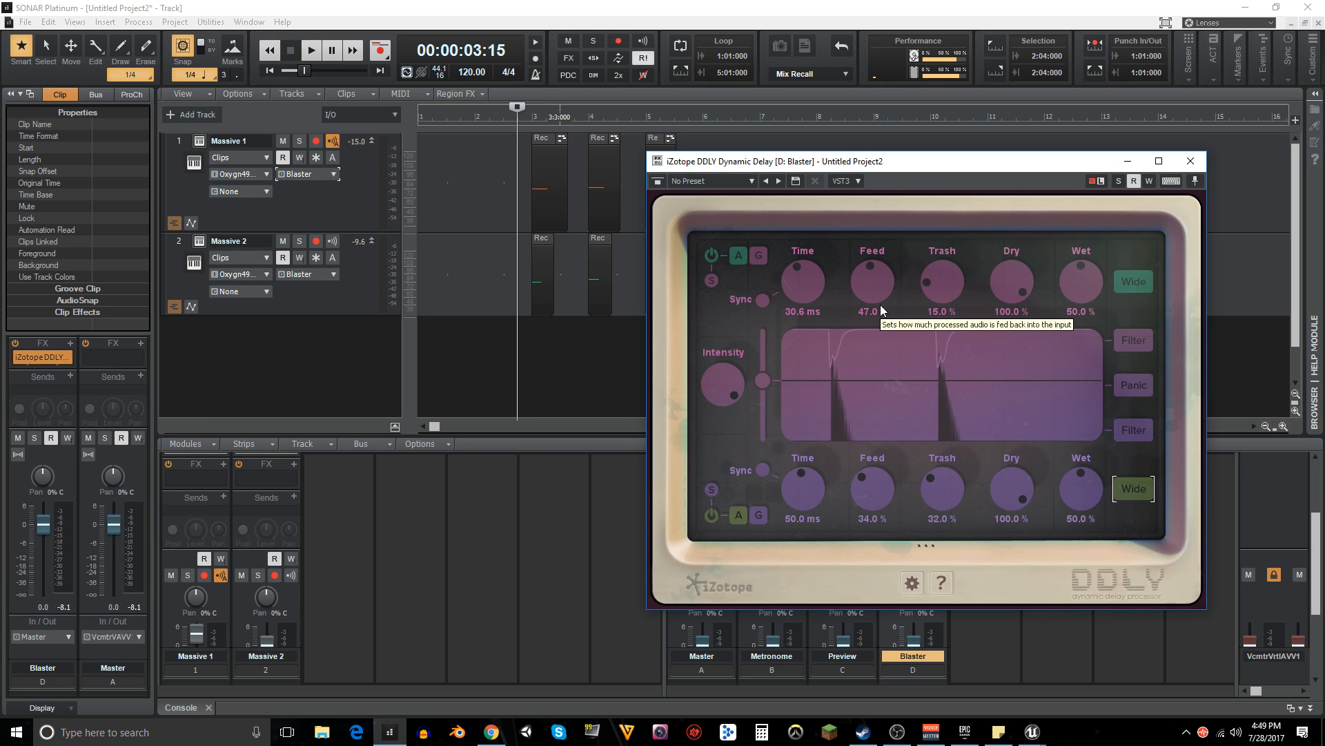
- Switch off the lower delay line and audition the upper one alone
left_click(712, 515)
key("space")
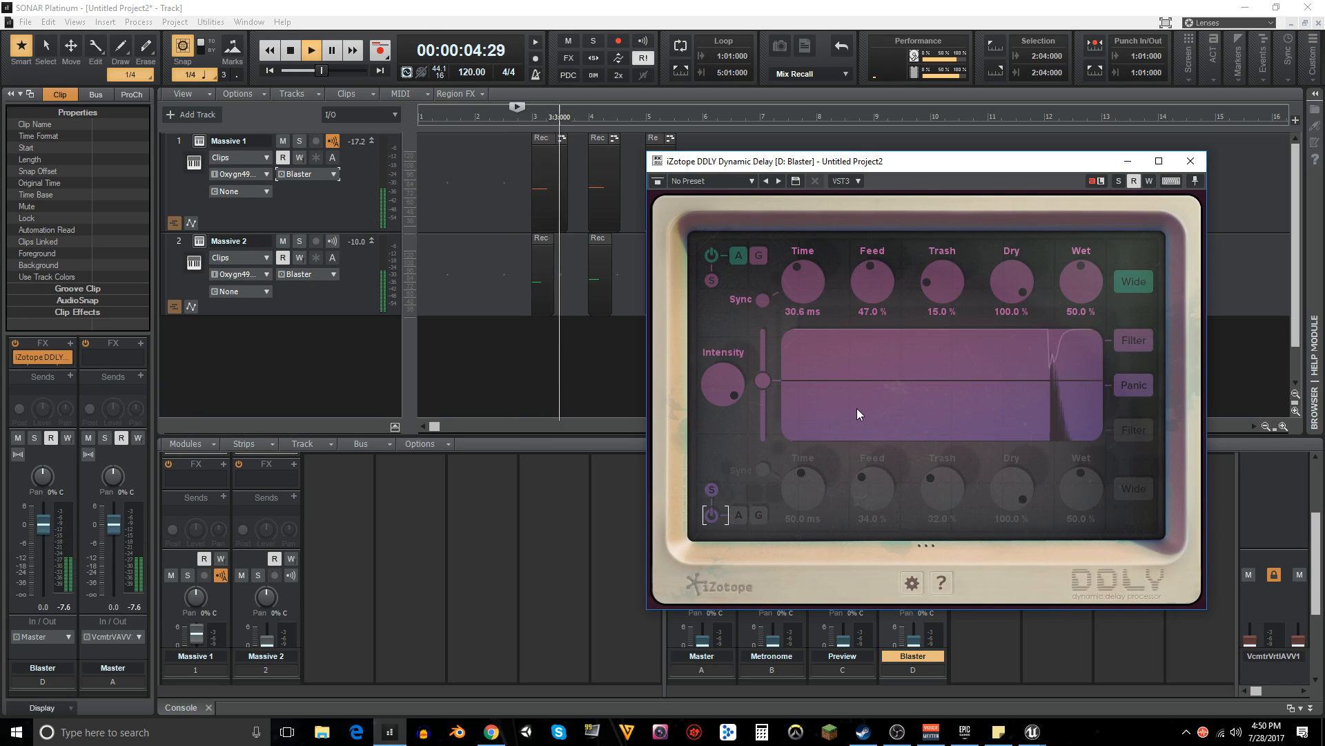
key("space")
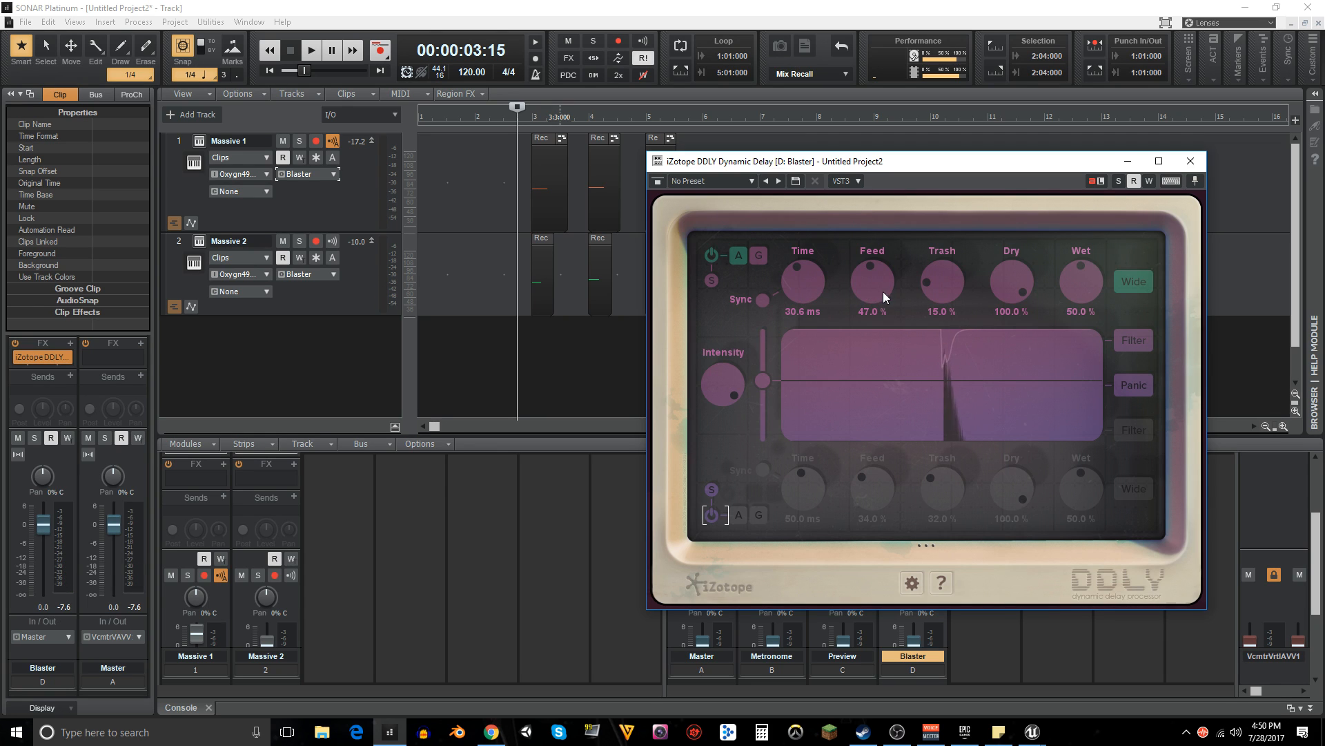
- Set the upper delay's Feed to 49% and Trash to 0%, and audition the clips briefly
left_click_drag(885, 293, 882, 390)
left_click_drag(867, 272, 868, 245)
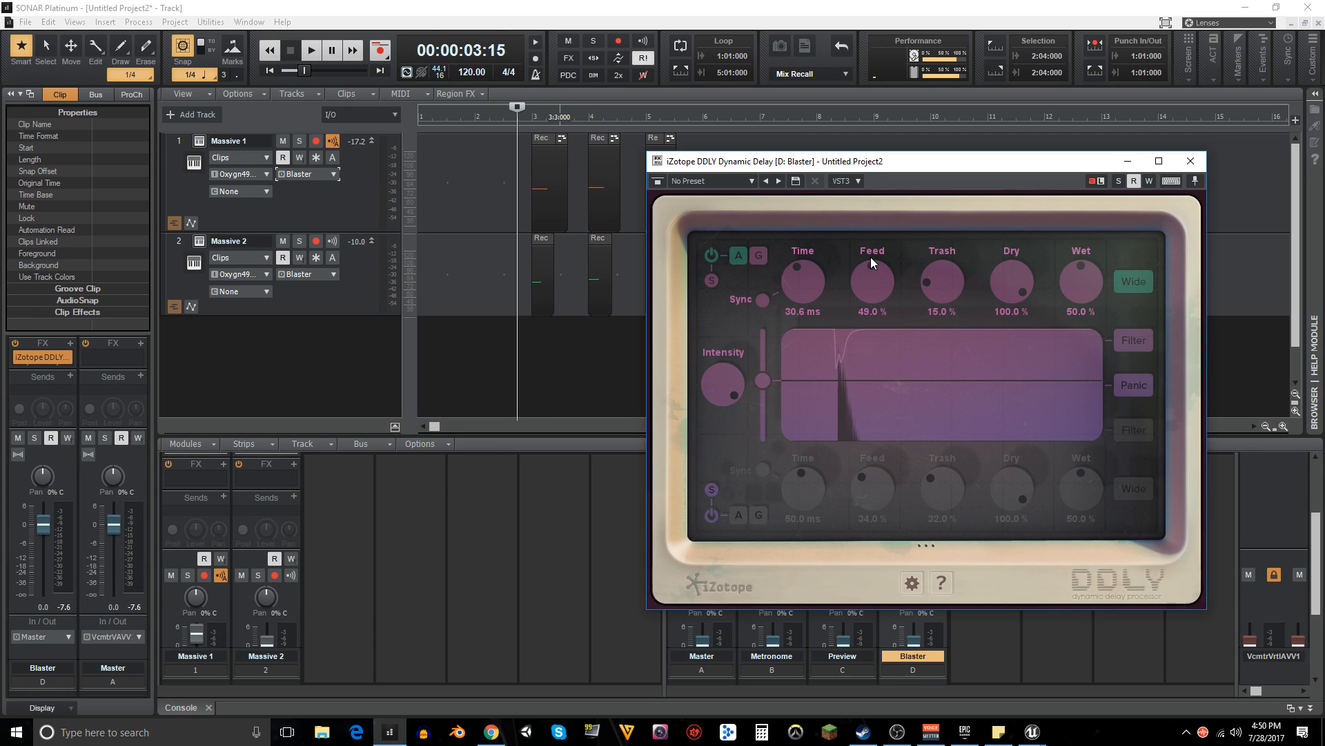
left_click_drag(949, 291, 950, 294)
key("space")
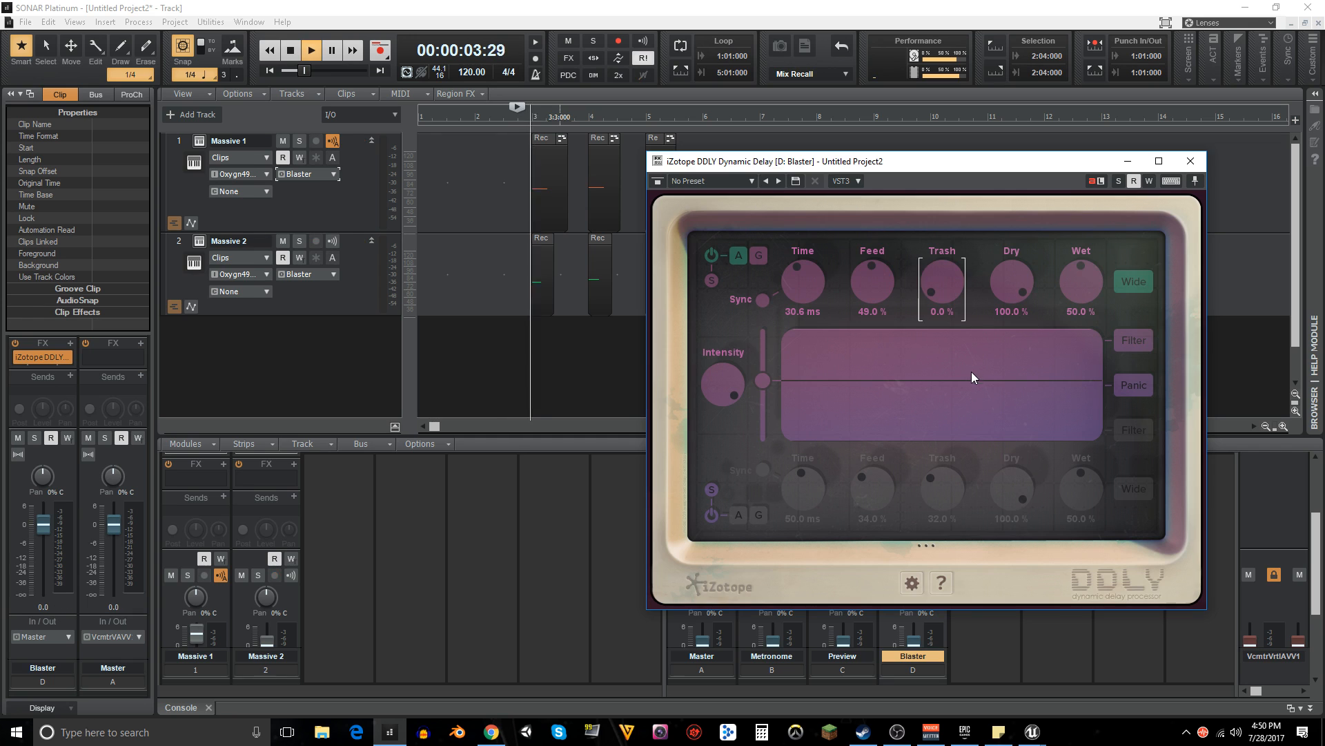
key("space")
- Raise the upper delay's Wet level to 100% and reduce Intensity to about half during playback
left_click_drag(1079, 297, 1079, 213)
key("space")
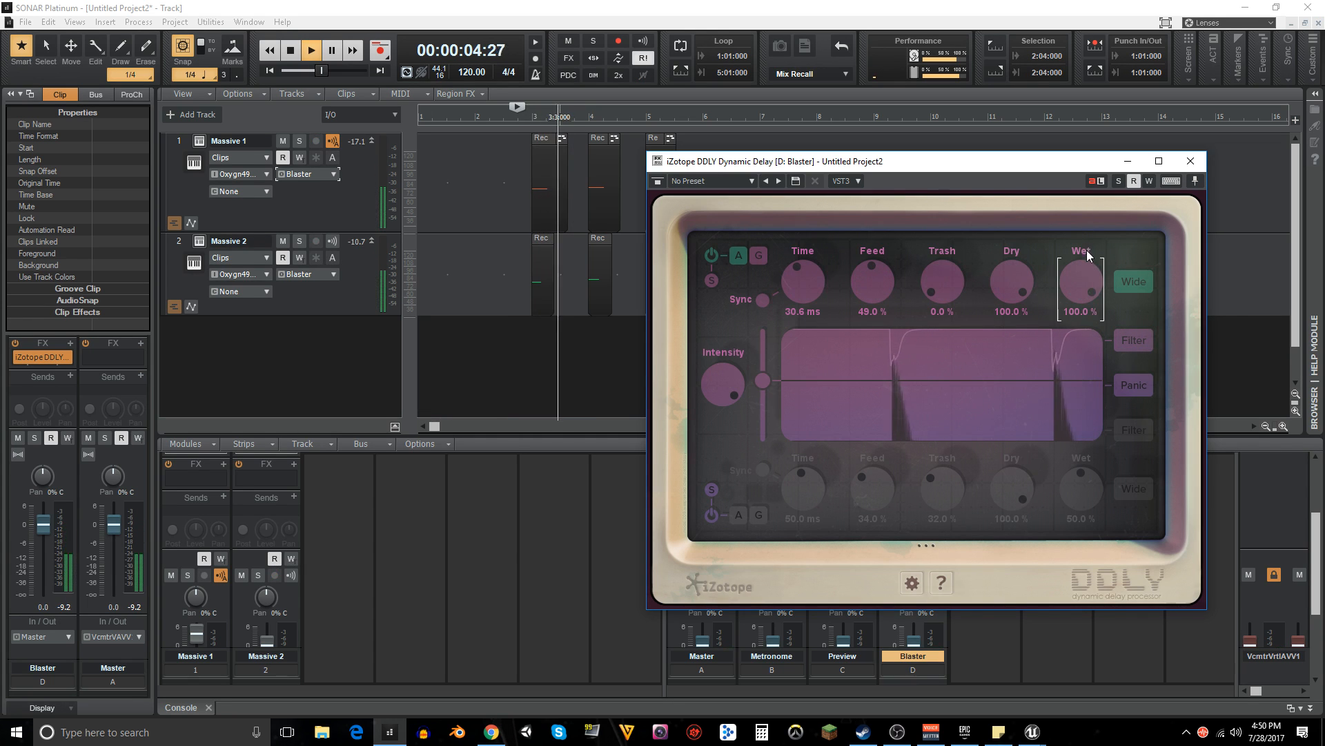
left_click_drag(719, 390, 723, 425)
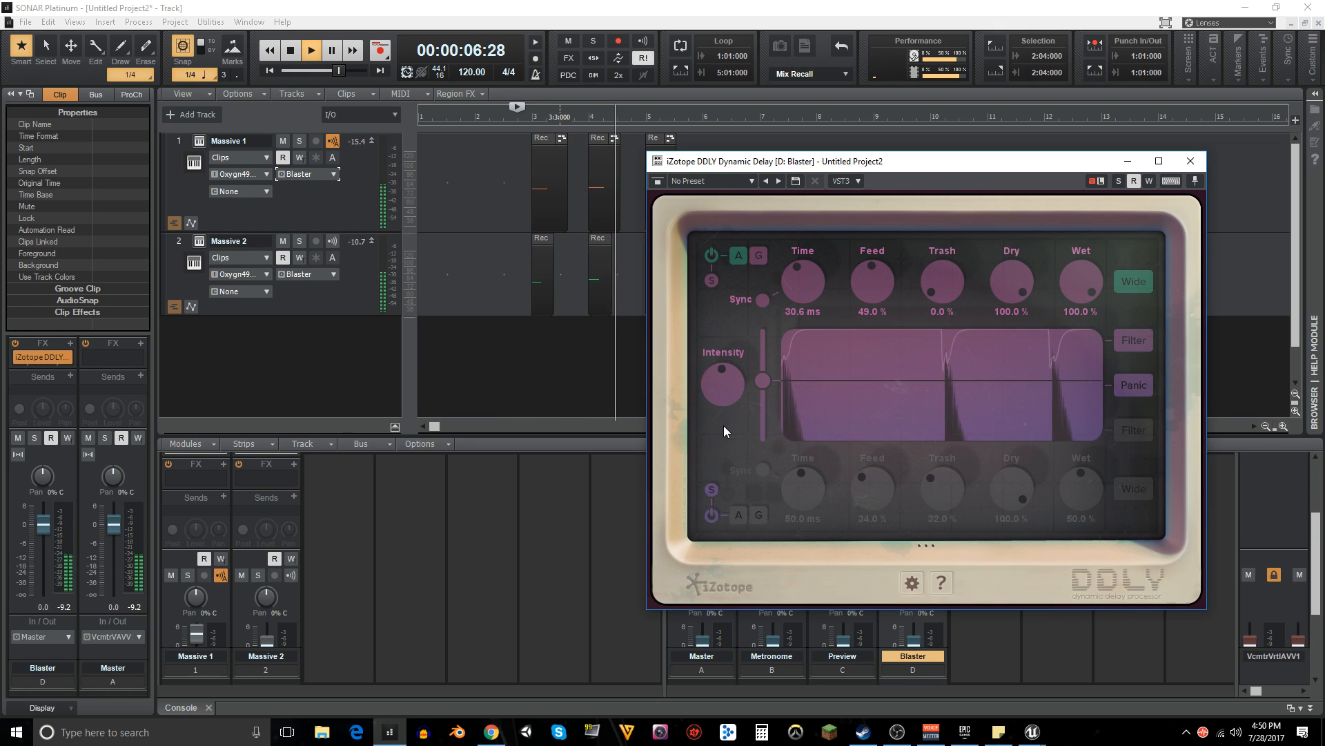
key("space")
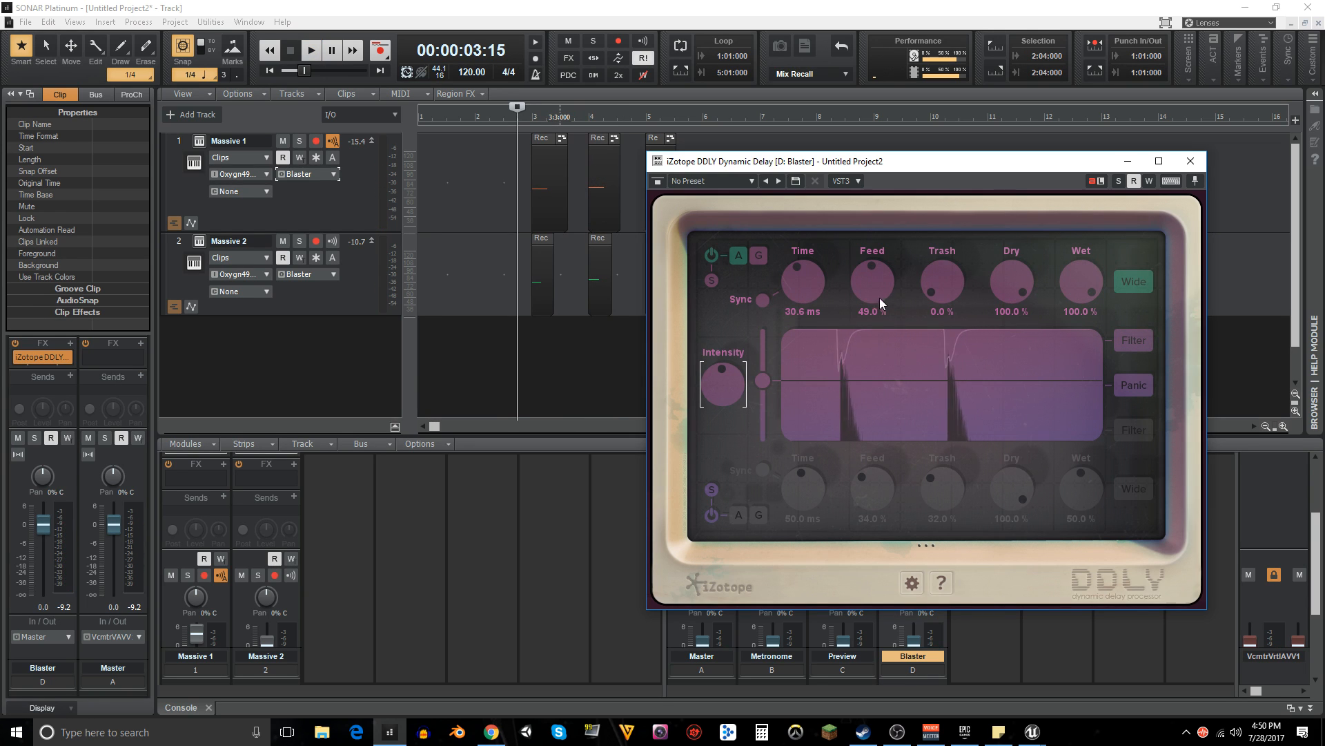
- Increase the upper delay's Feed to 56% and audition the change
left_click_drag(873, 291, 874, 286)
key("space")
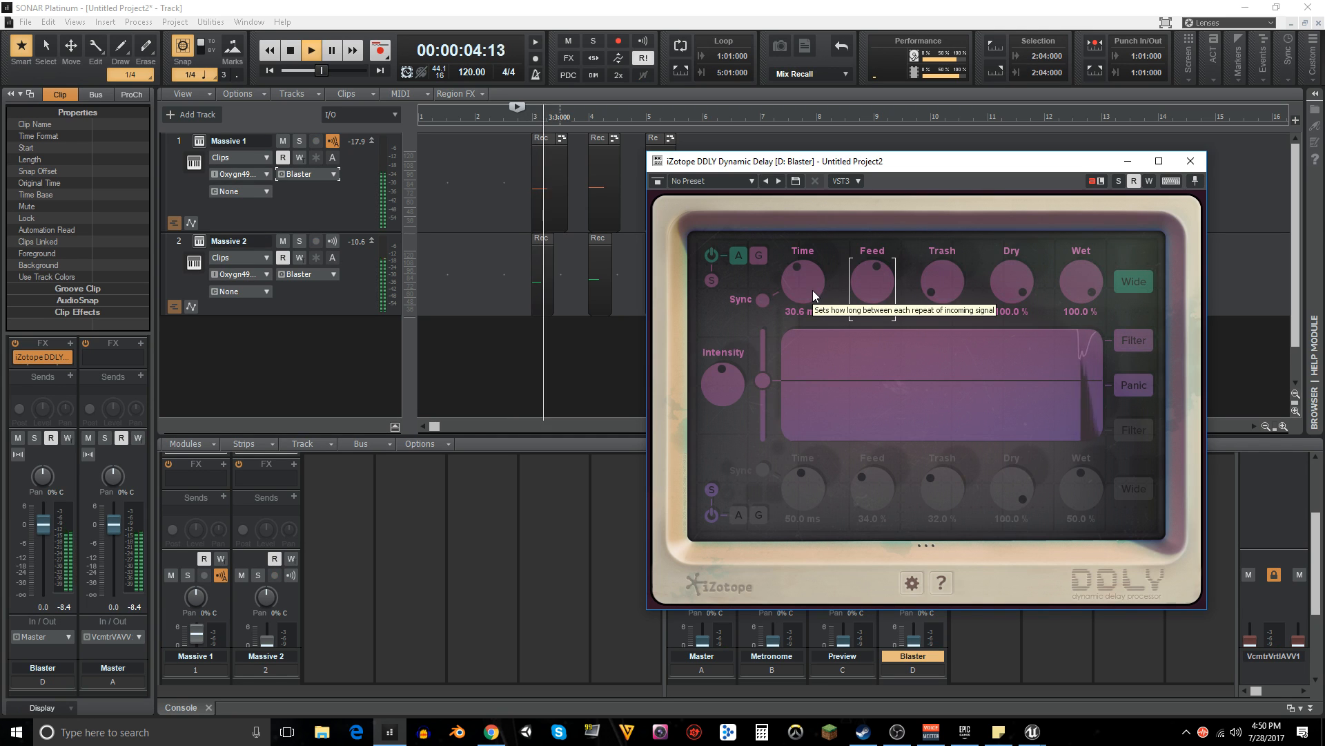
key("space")
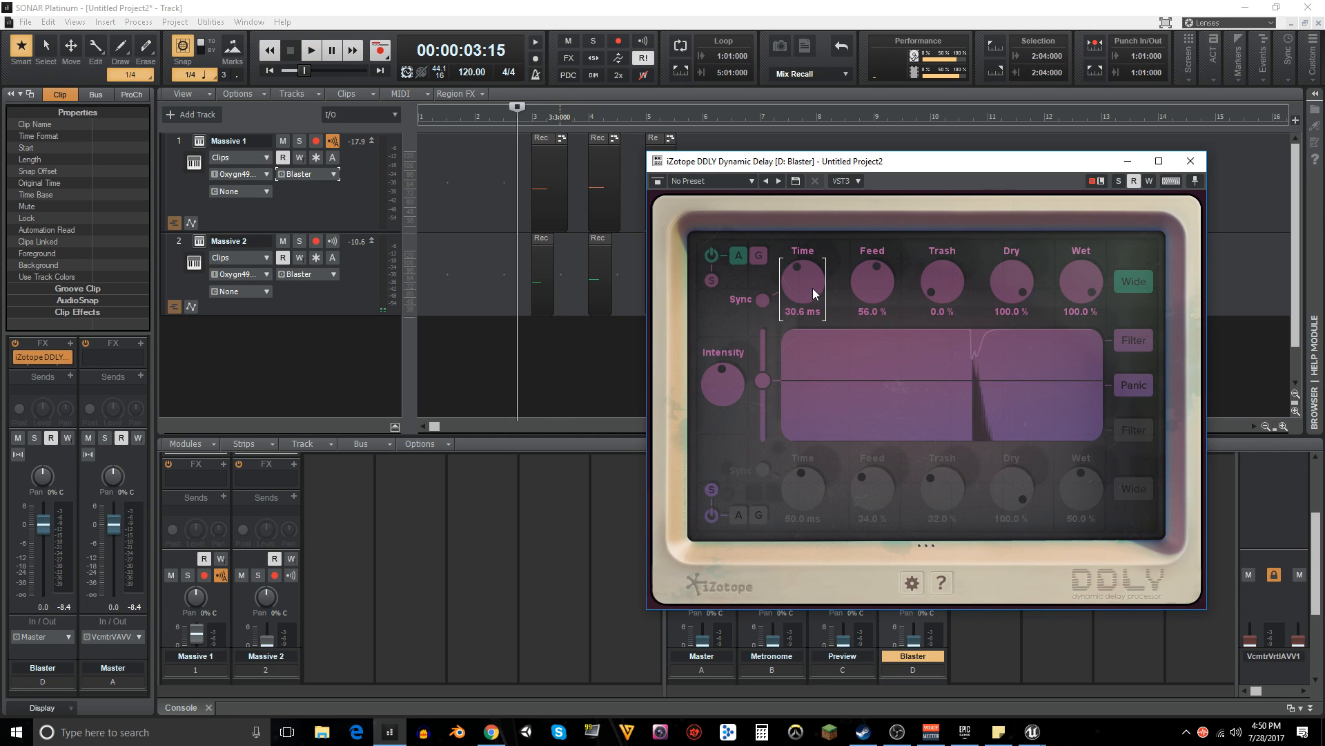
- Lengthen the upper delay's Time to 63.8 ms and audition the clips repeatedly
left_click_drag(813, 290, 813, 286)
key("space")
key("space")
key("space")
key("space")
key("space")
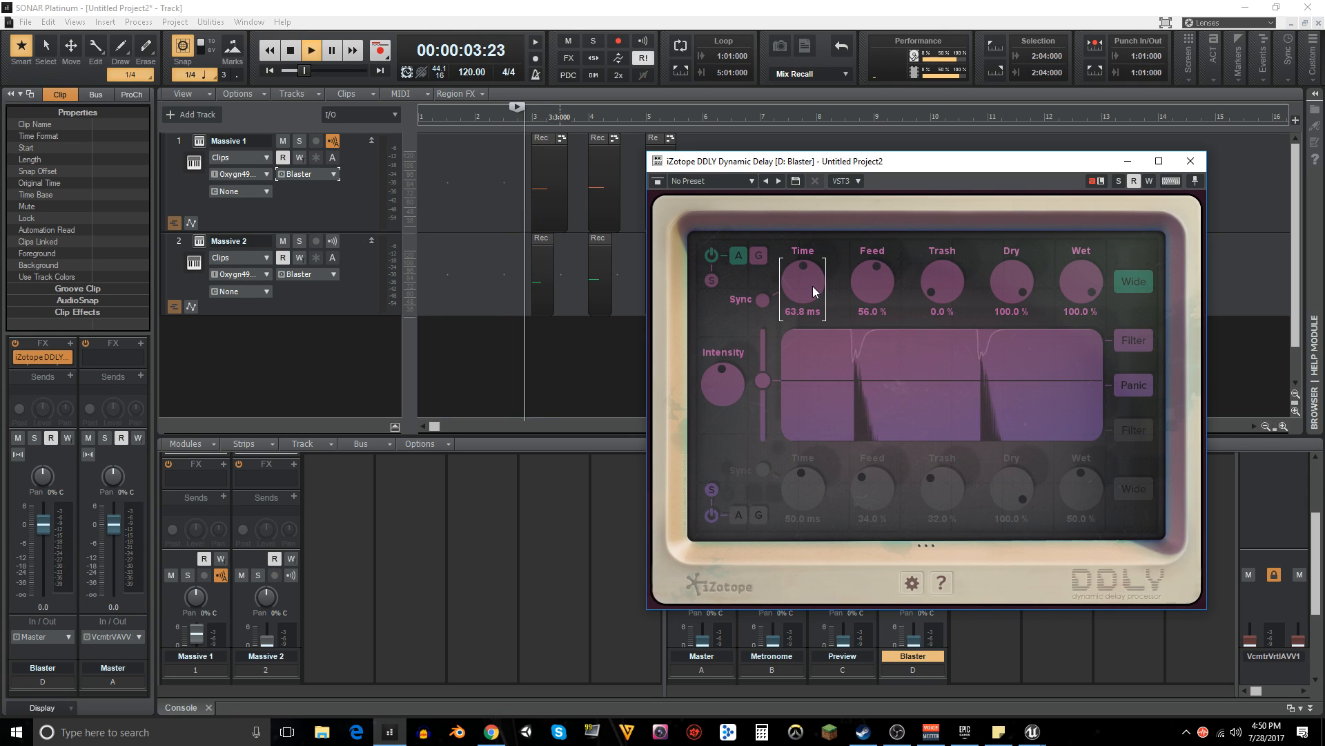
key("space")
key("space")
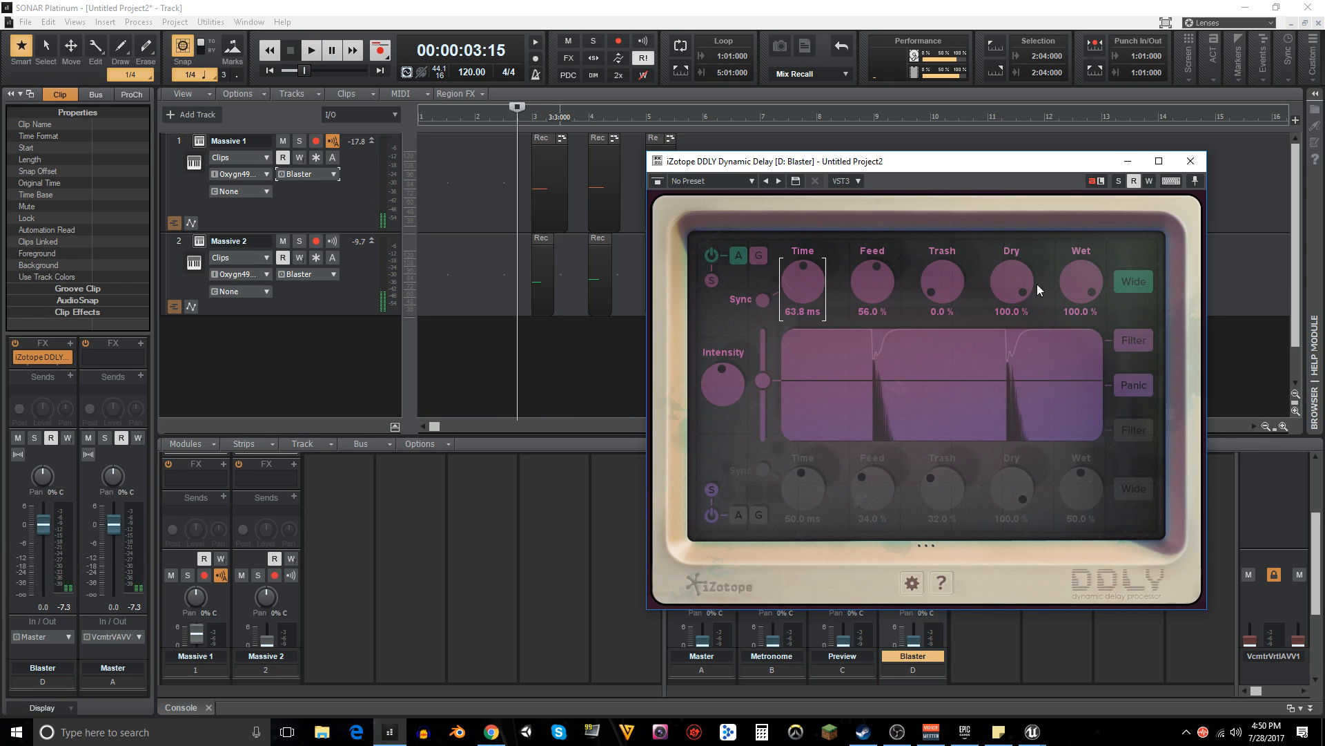
- Lower the upper delay's Wet level to 33% and raise the threshold line slightly, auditioning after each adjustment
left_click_drag(1070, 295, 1075, 329)
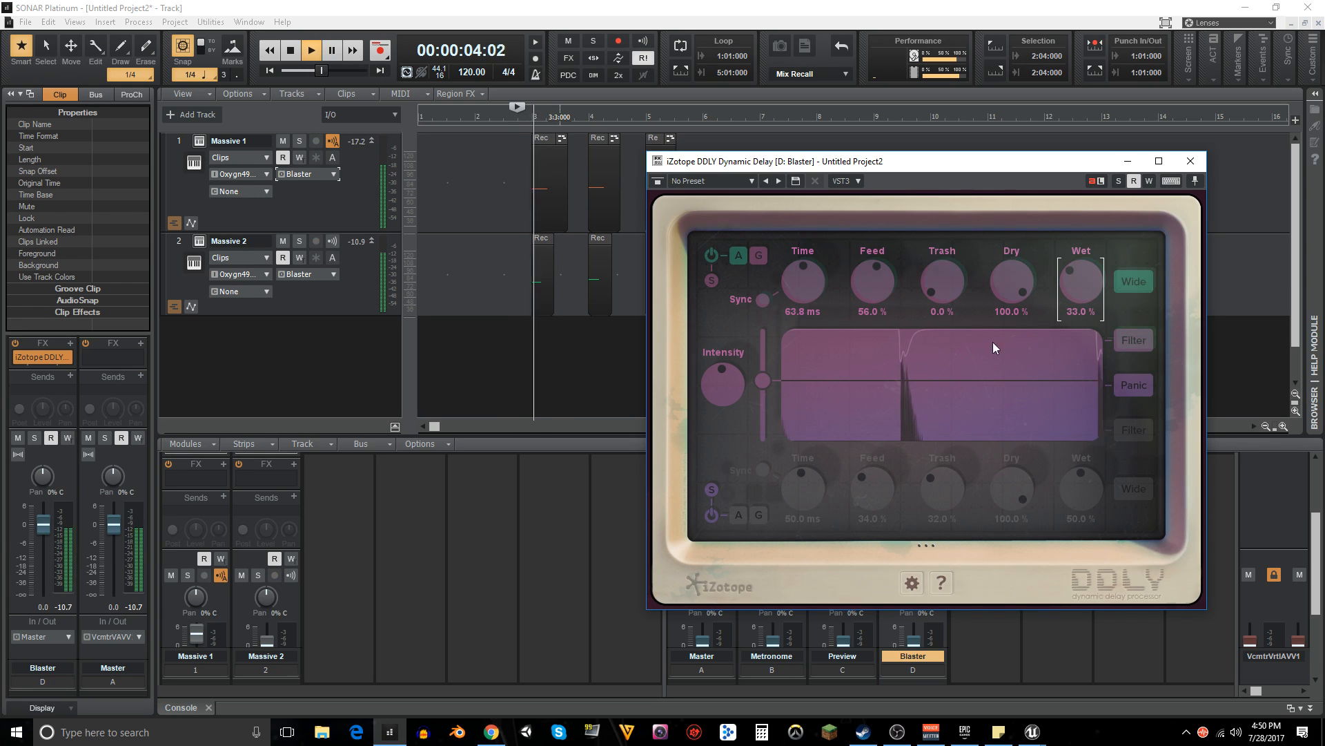
key("space")
key("space")
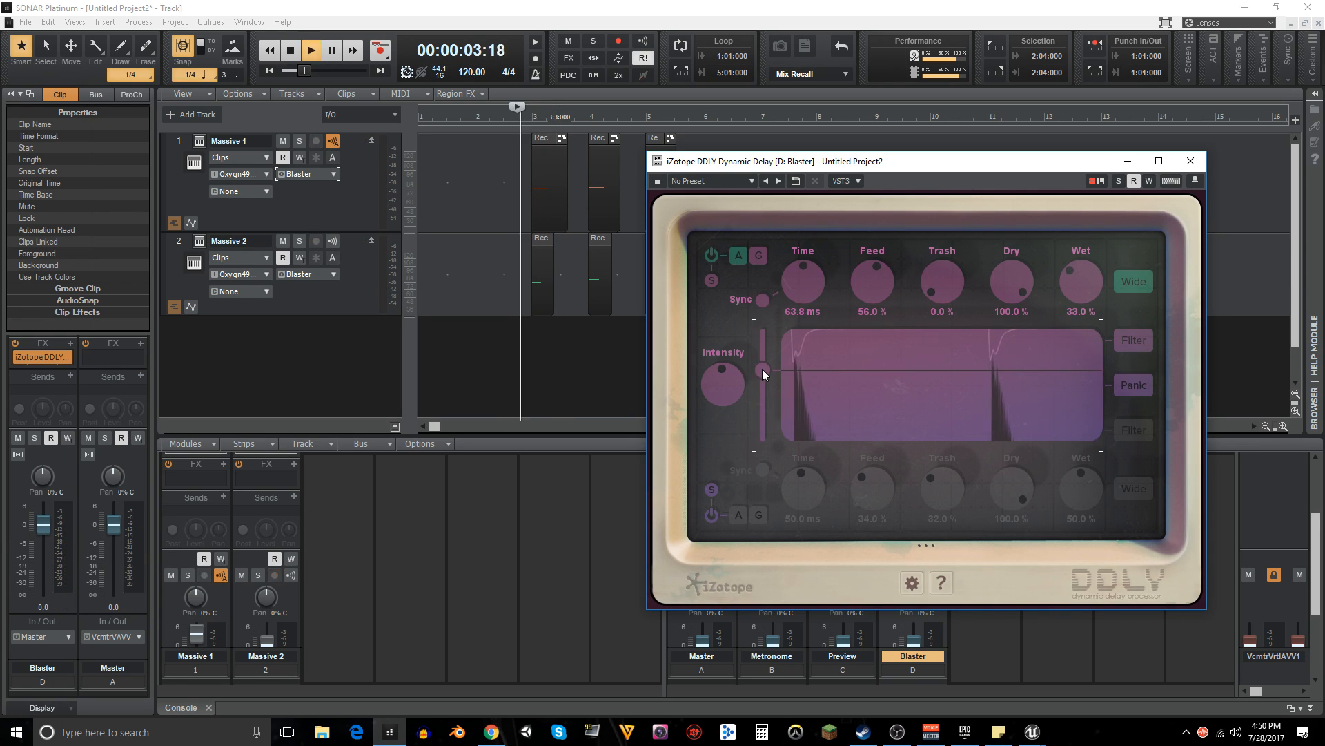
key("space")
left_click_drag(763, 368, 765, 363)
key("space")
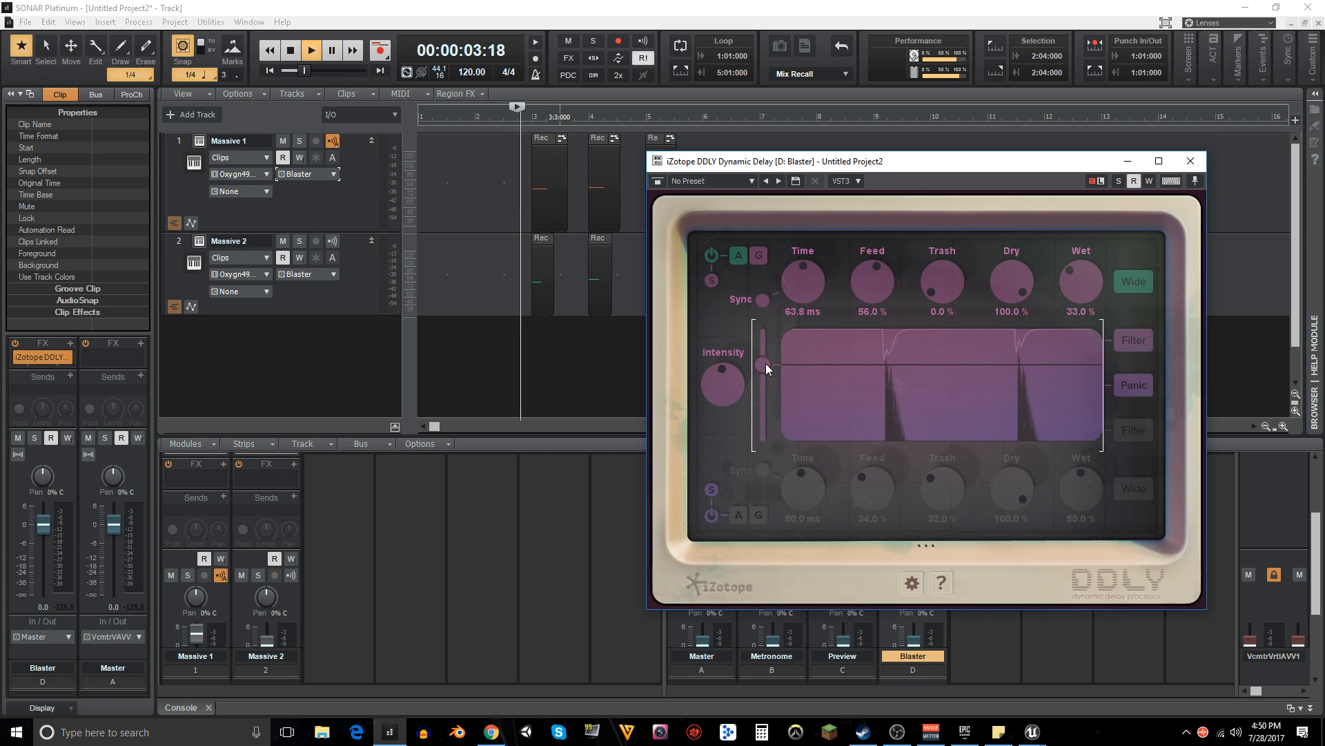
key("space")
key("space")
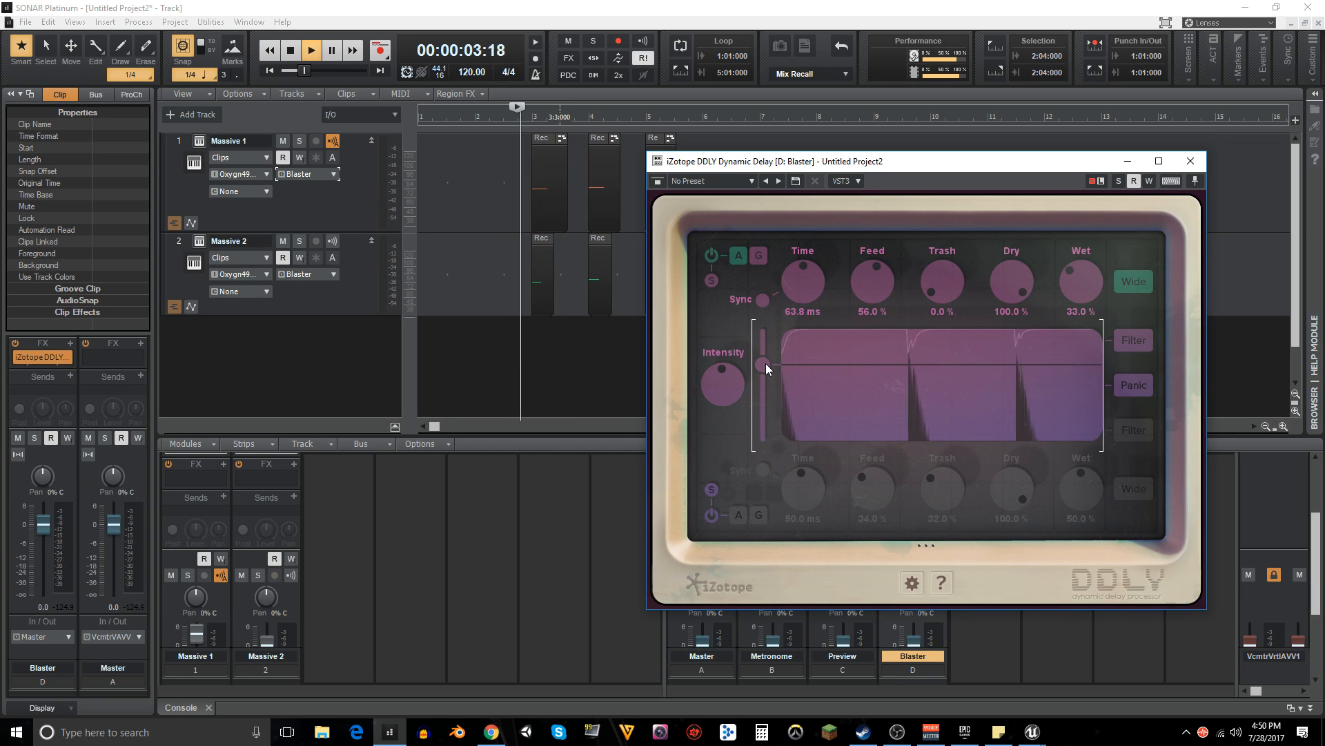
- Raise the delay's split threshold slightly and lower Intensity, auditioning the result
key("space")
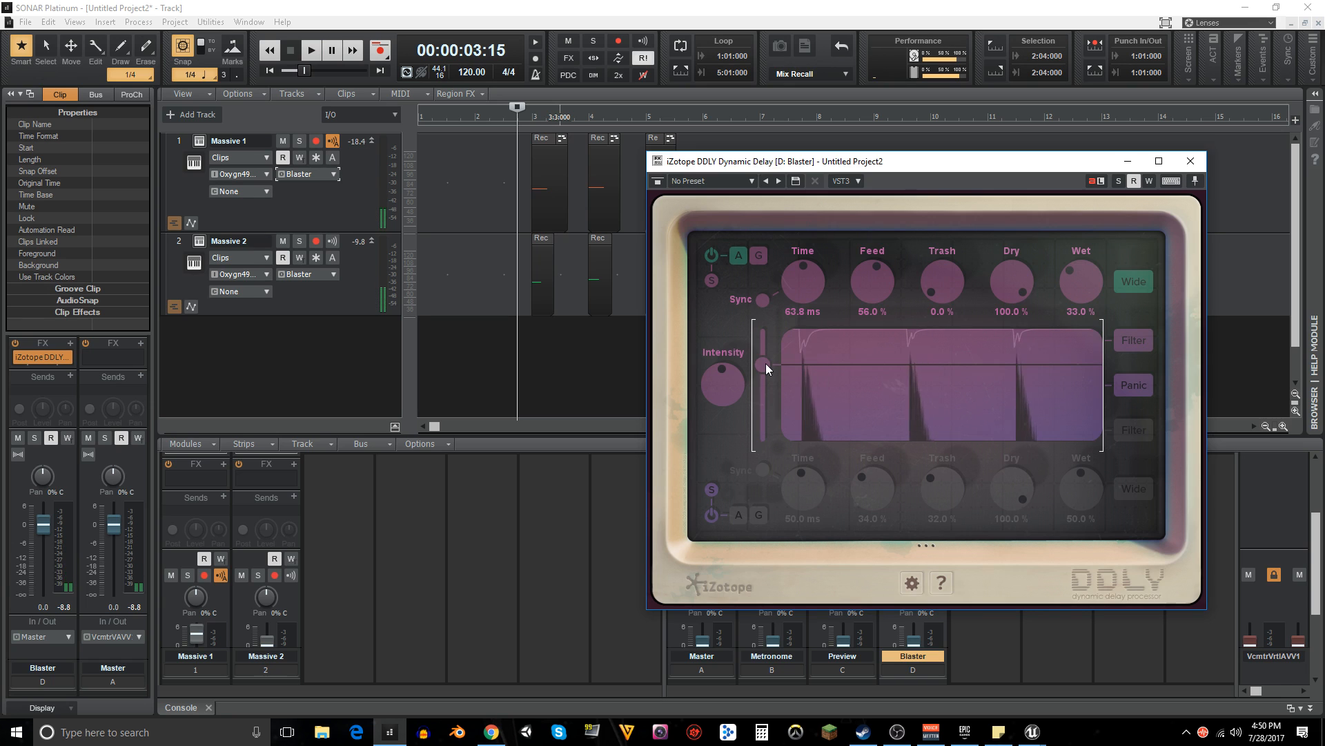
left_click_drag(764, 364, 722, 395)
key("space")
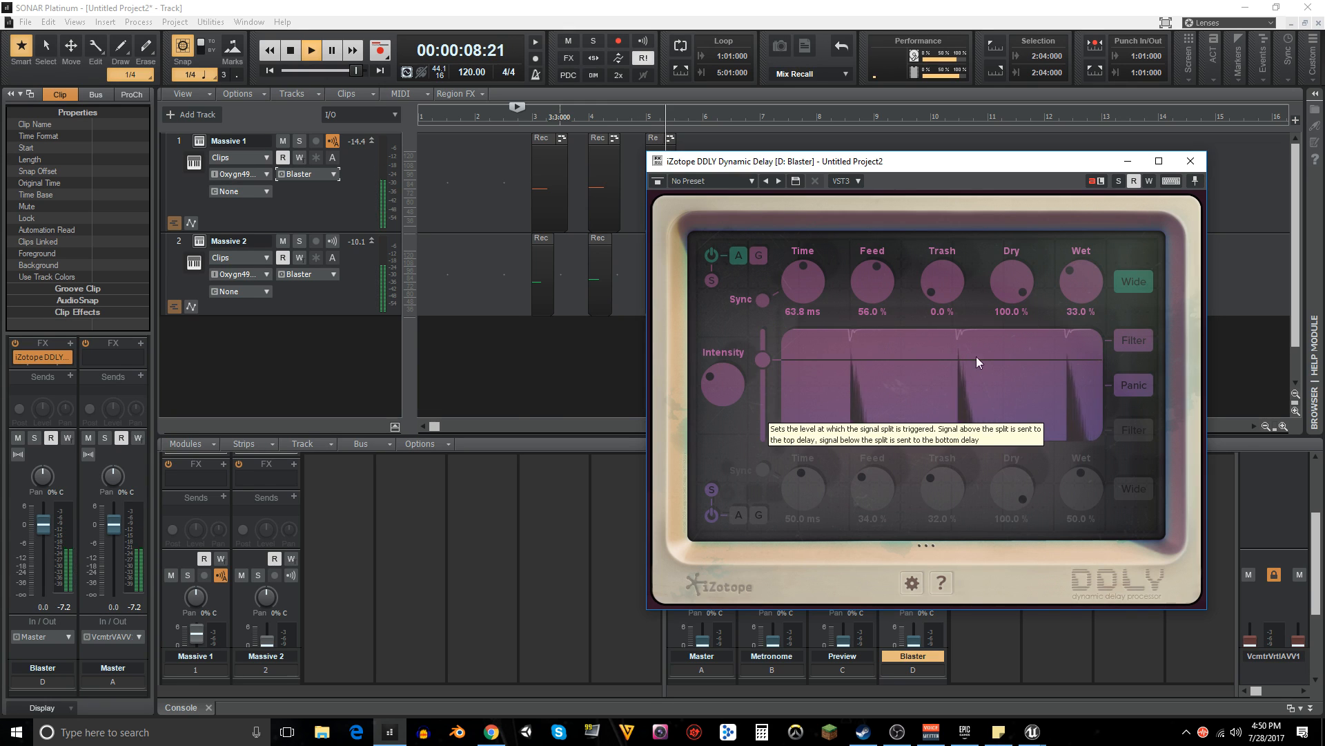
key("space")
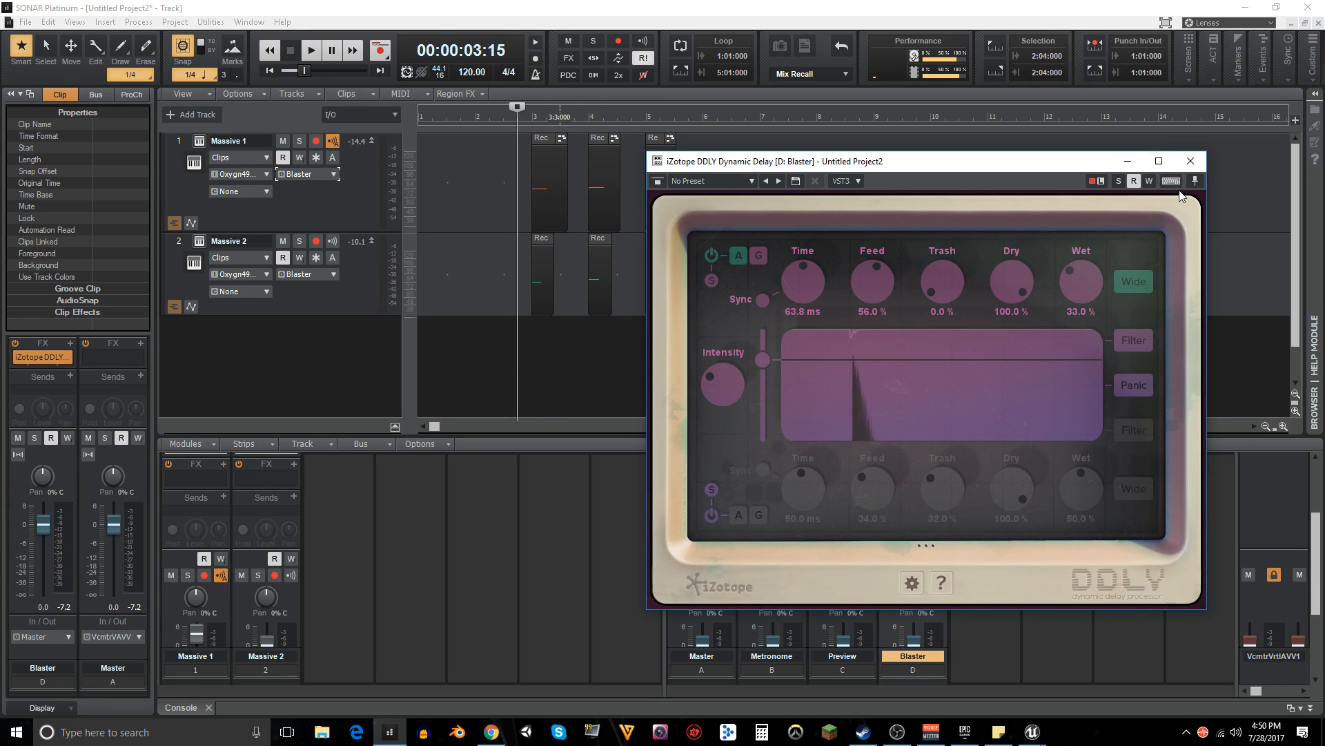
- Filter out the upper delay's low frequencies with a cutoff at about 907 Hz and audition the clips
left_click(1122, 347)
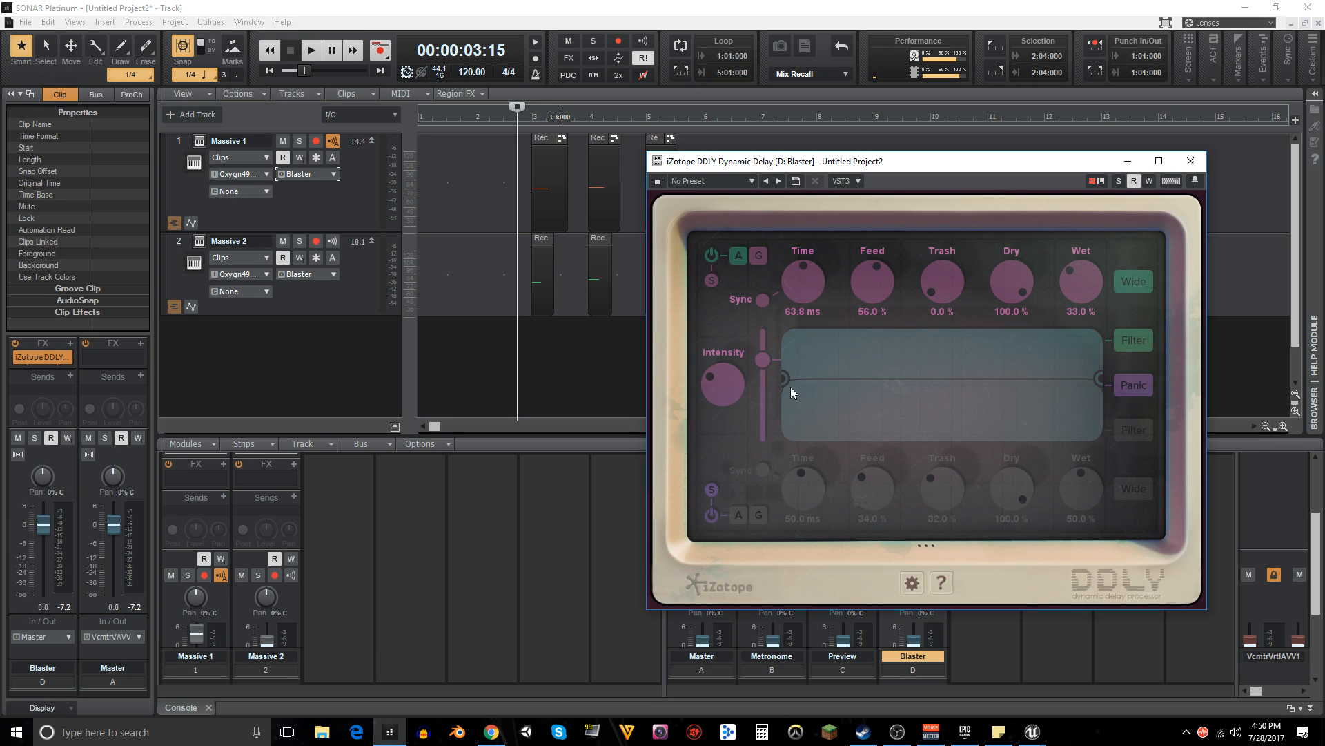
left_click_drag(907, 383, 884, 387)
key("space")
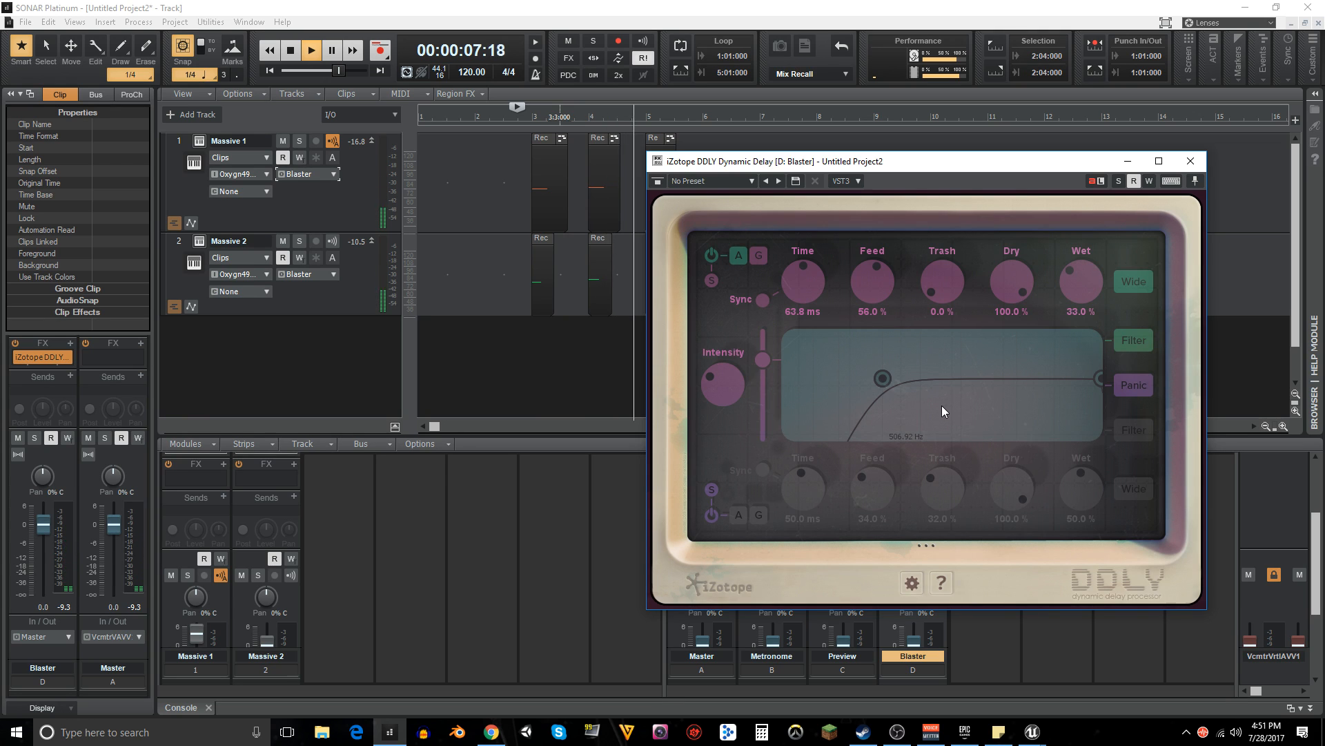
key("space")
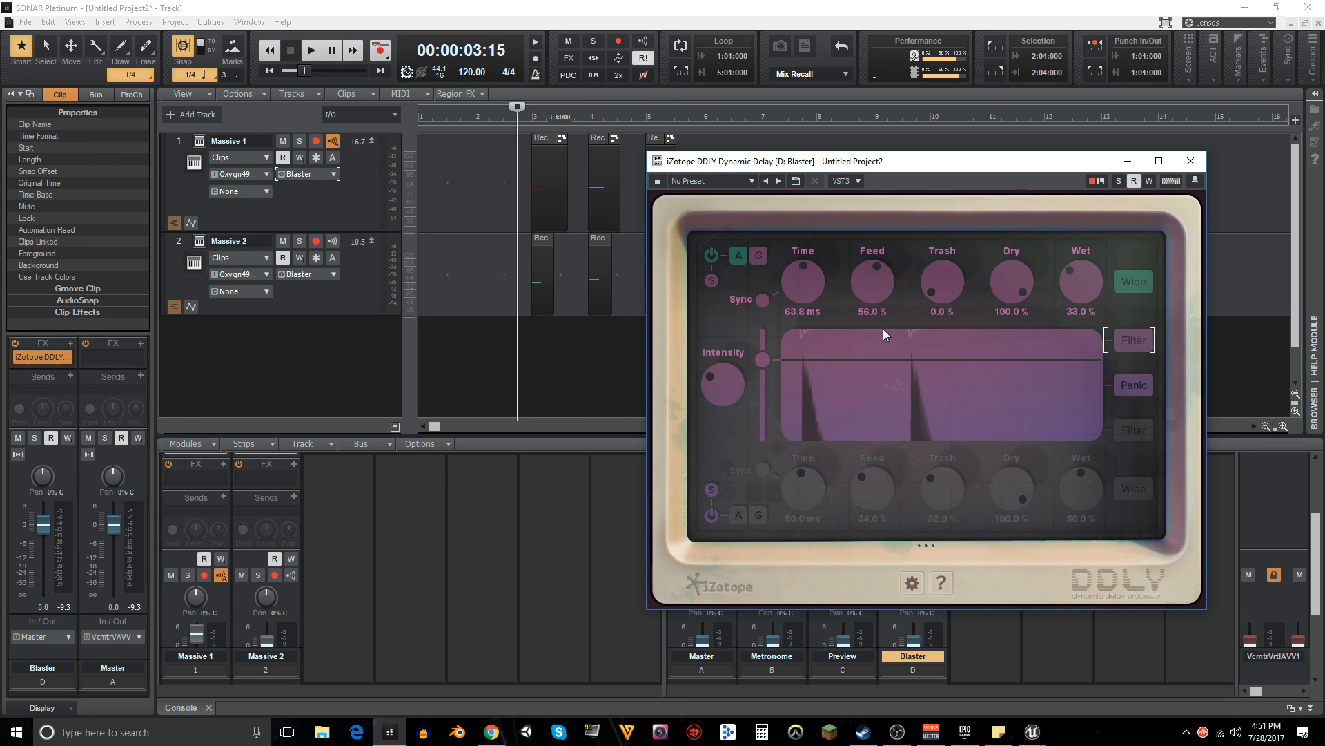
- Set the upper delay's Time to 69.2 ms and Wet level to 38%, auditioning the clips
left_click_drag(810, 296, 921, 294)
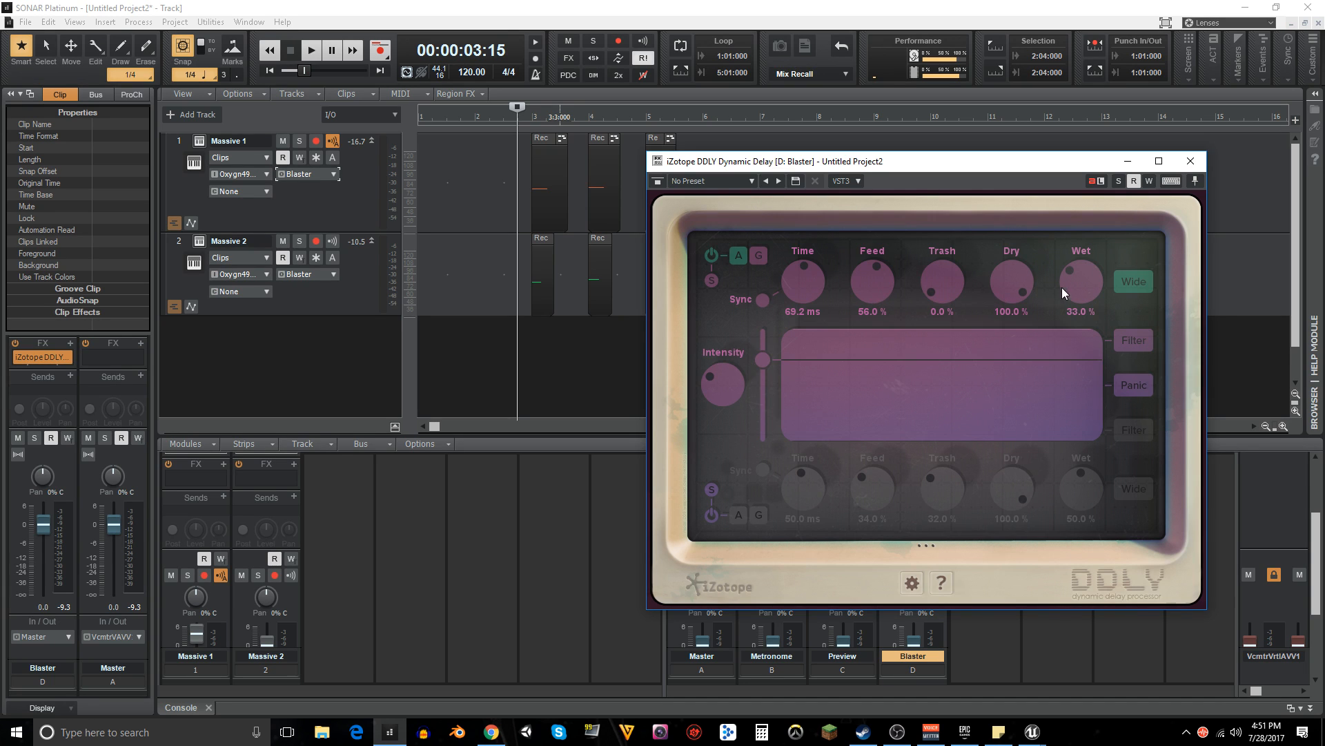
left_click_drag(1076, 287, 1076, 290)
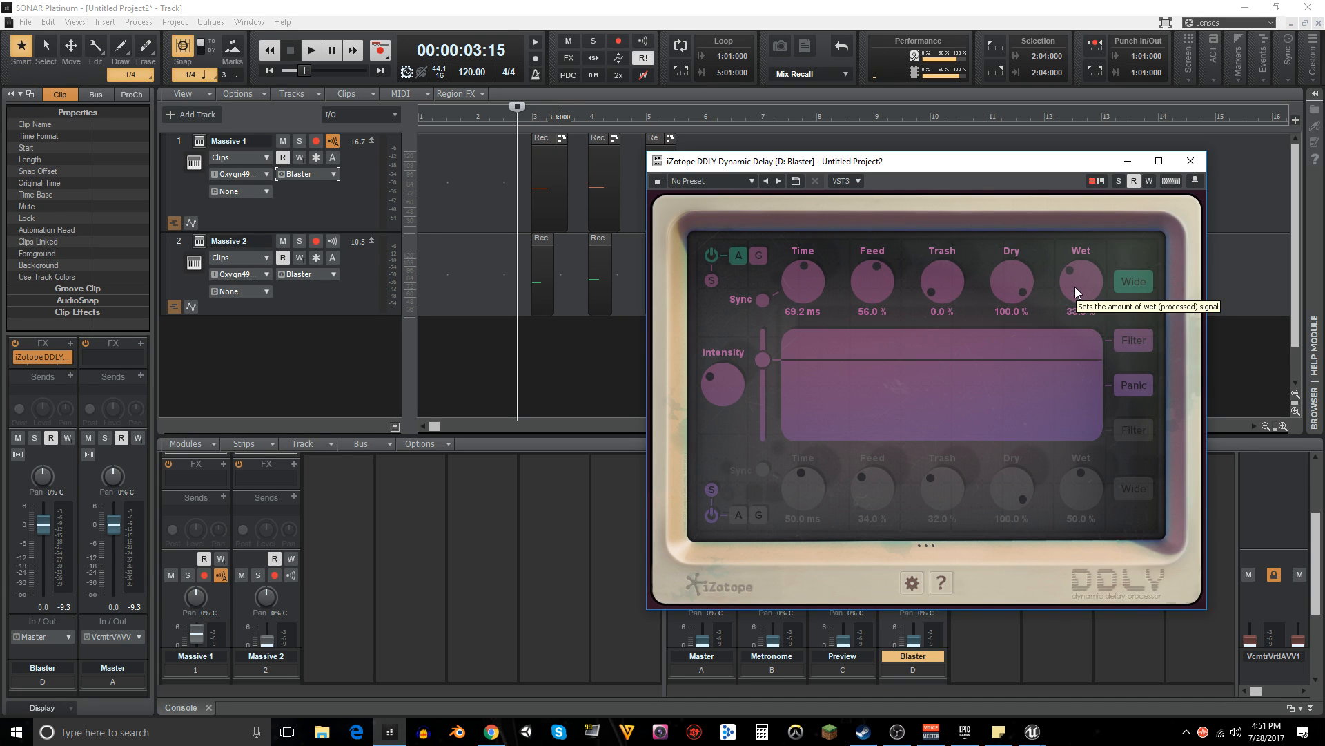
key("space")
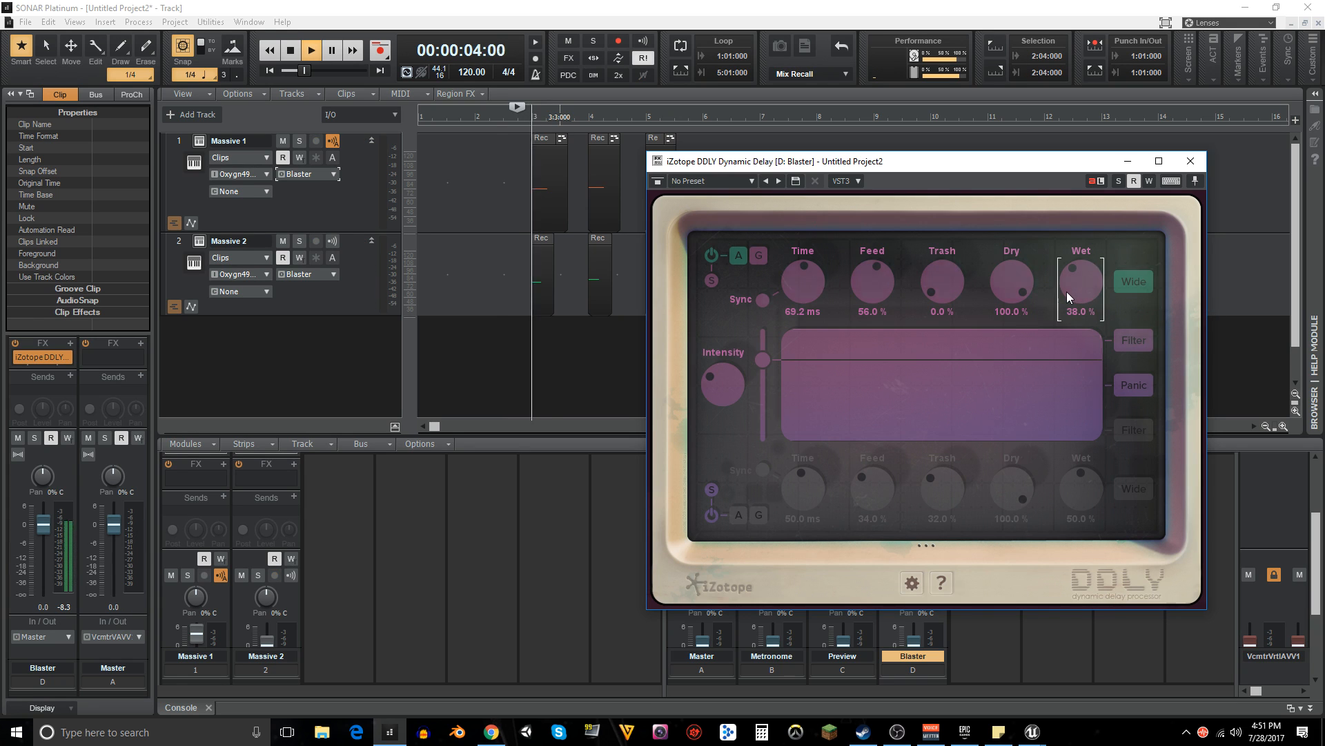
key("space")
key("space")
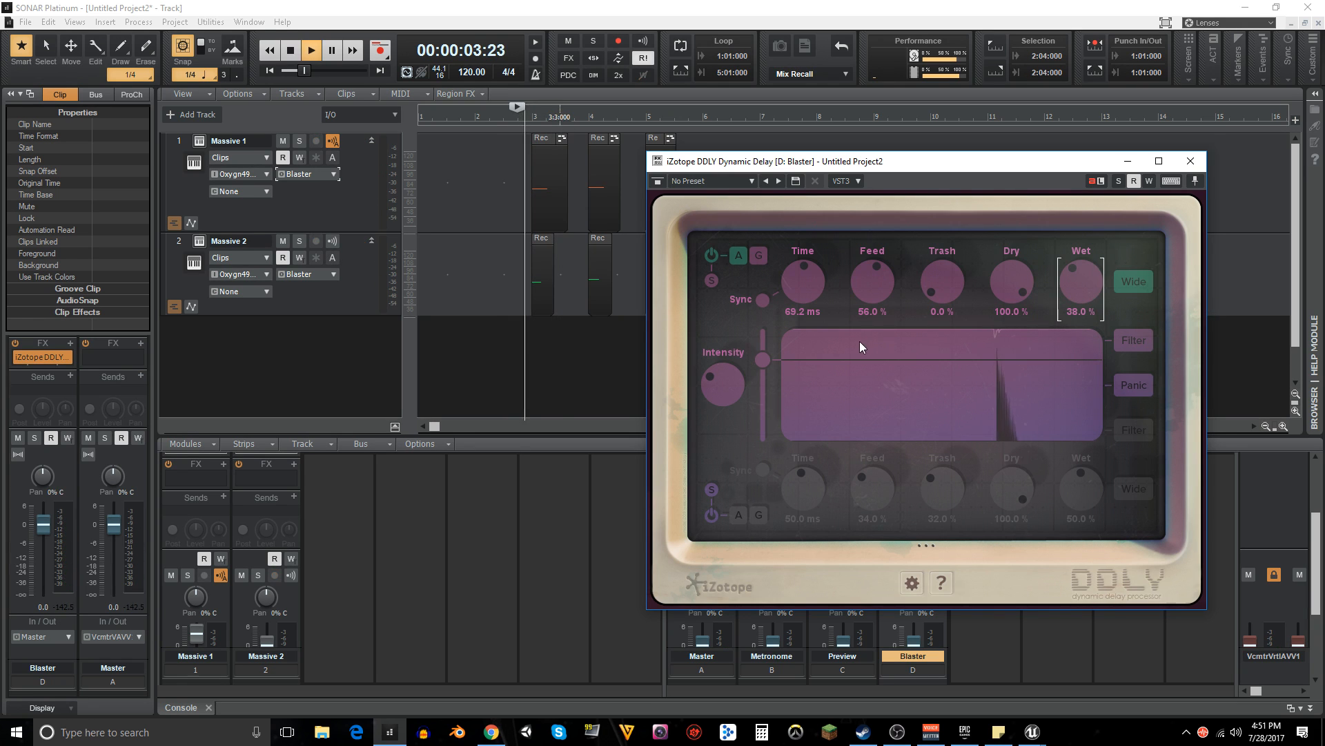
key("space")
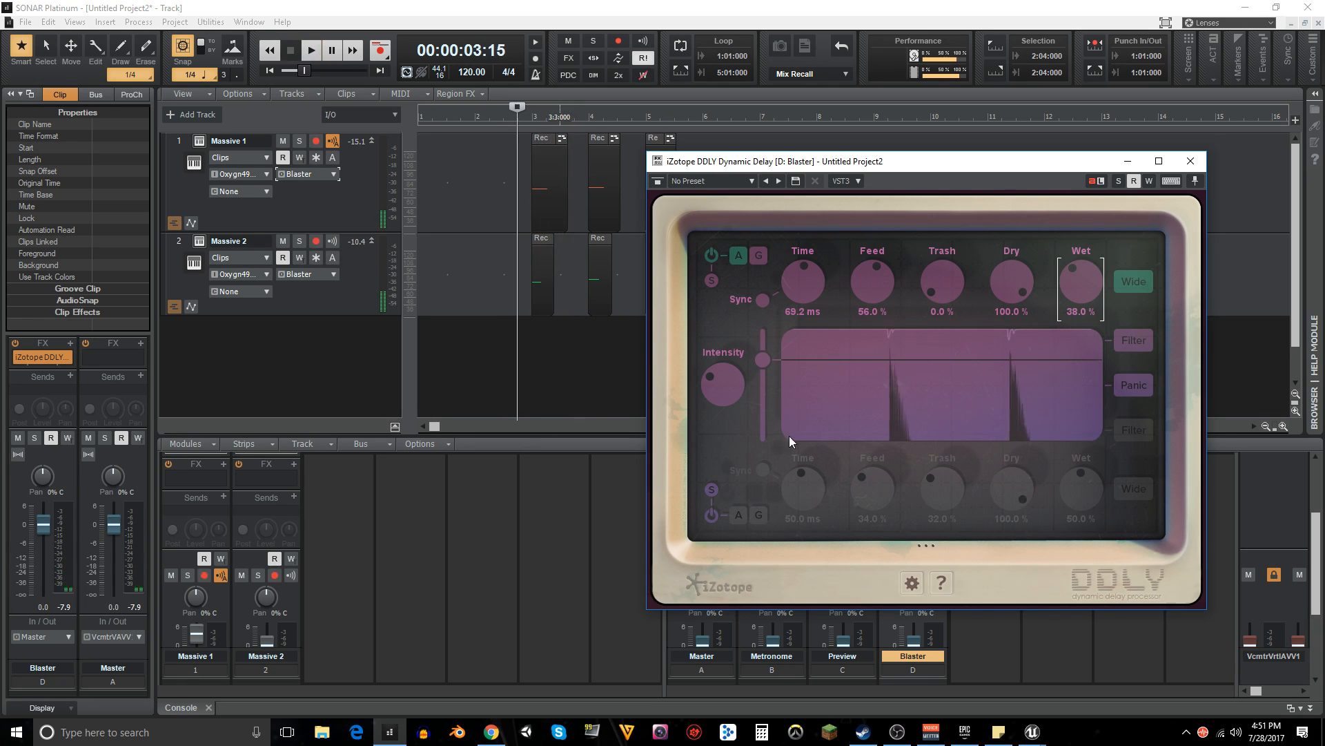
- Enable the lower delay, set Time to 81.5 ms, Feed to 25%, Trash to 0% and Wet to 27%, and audition it
left_click(711, 515)
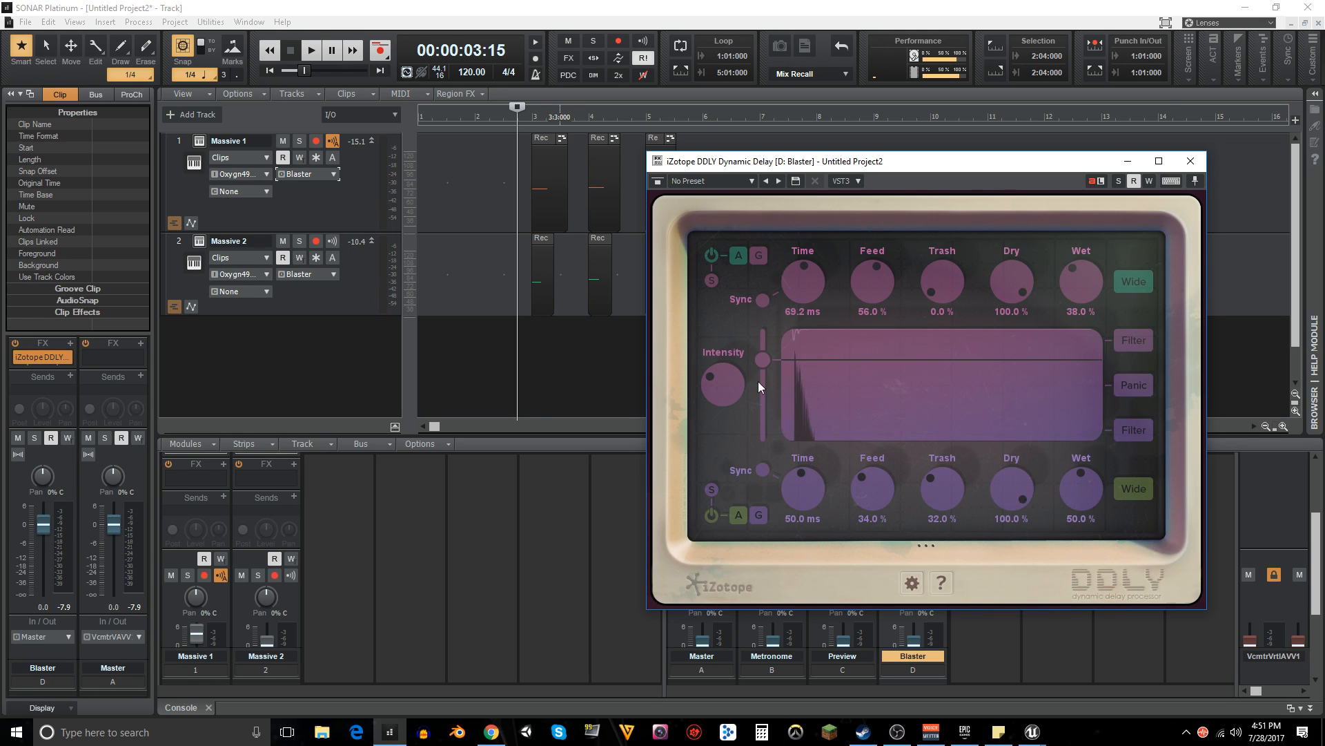
key("space")
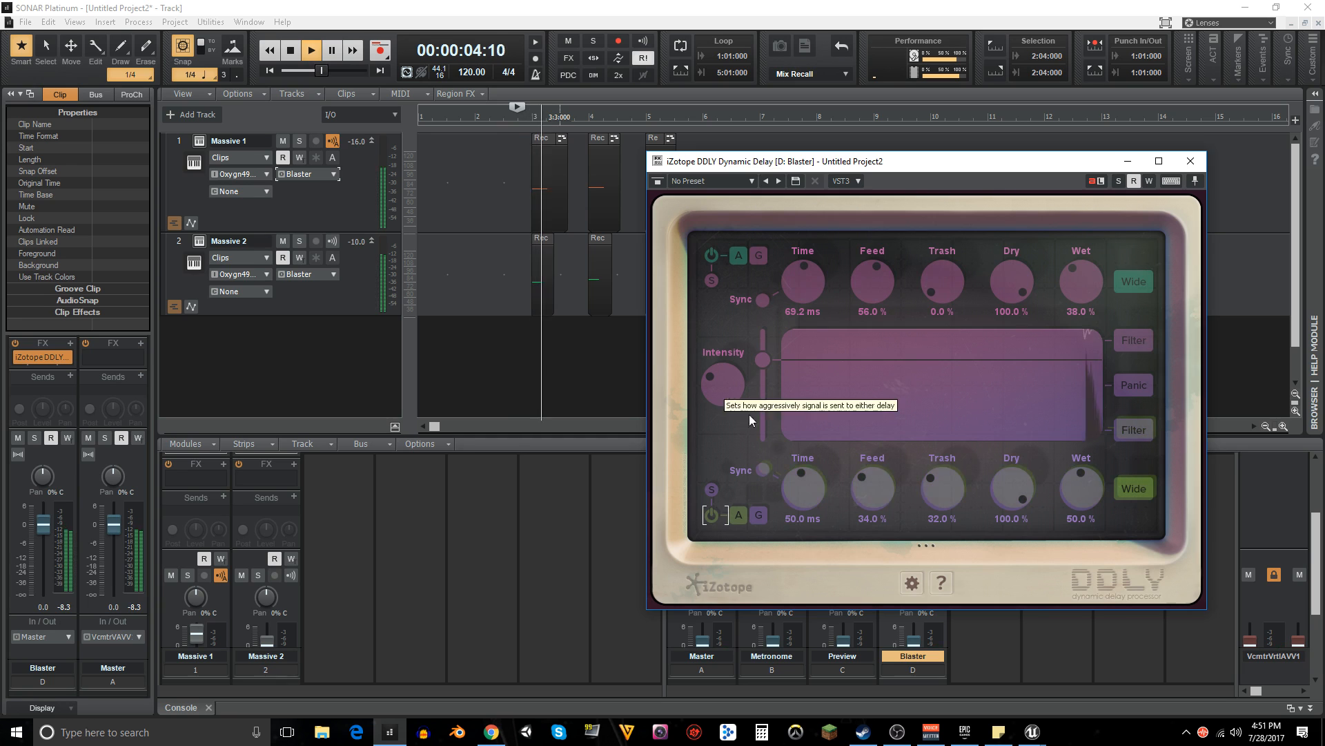
key("space")
left_click_drag(807, 500, 873, 497)
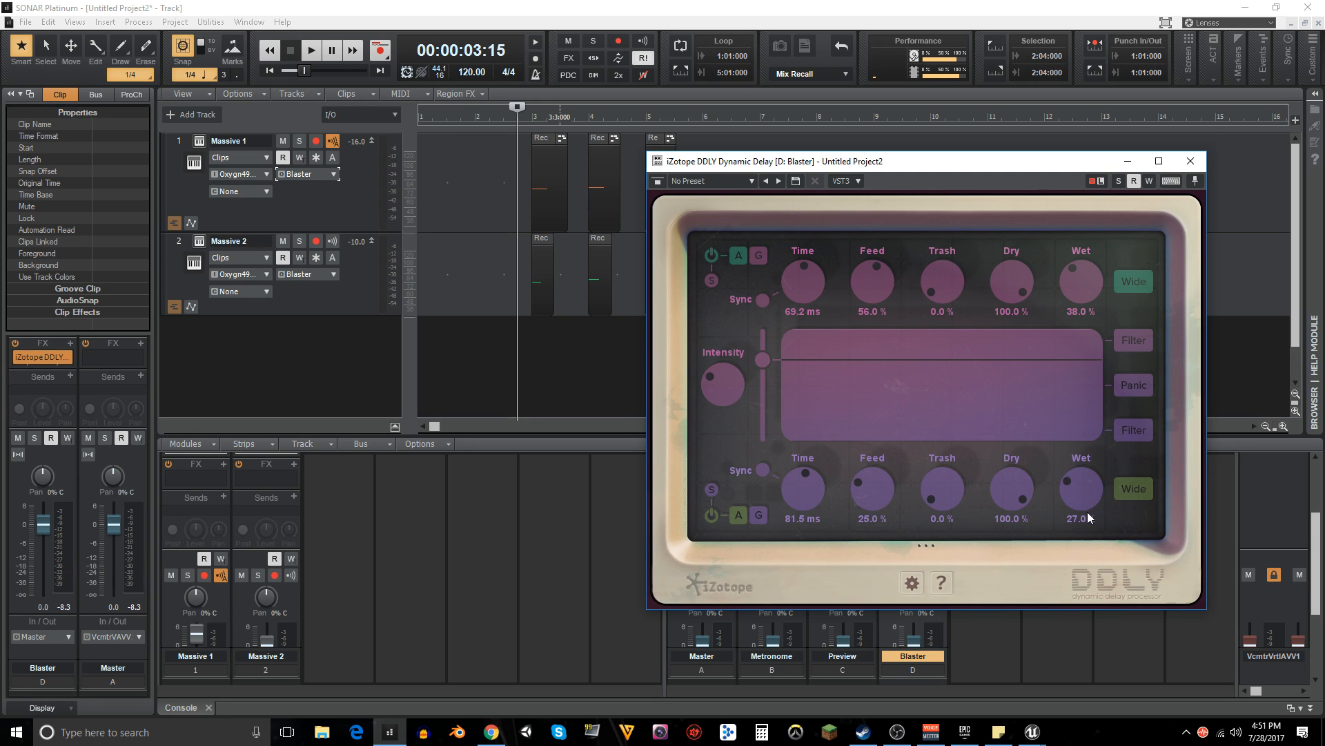
key("space")
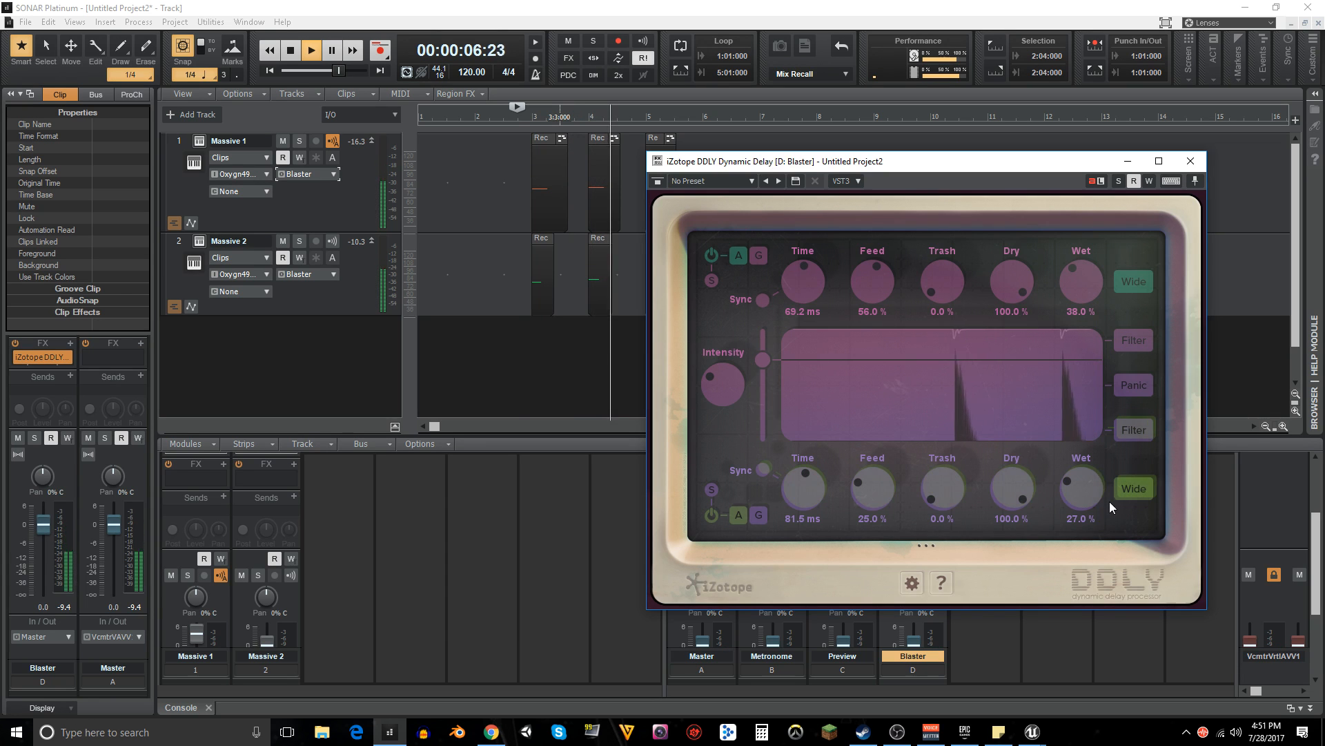
key("space")
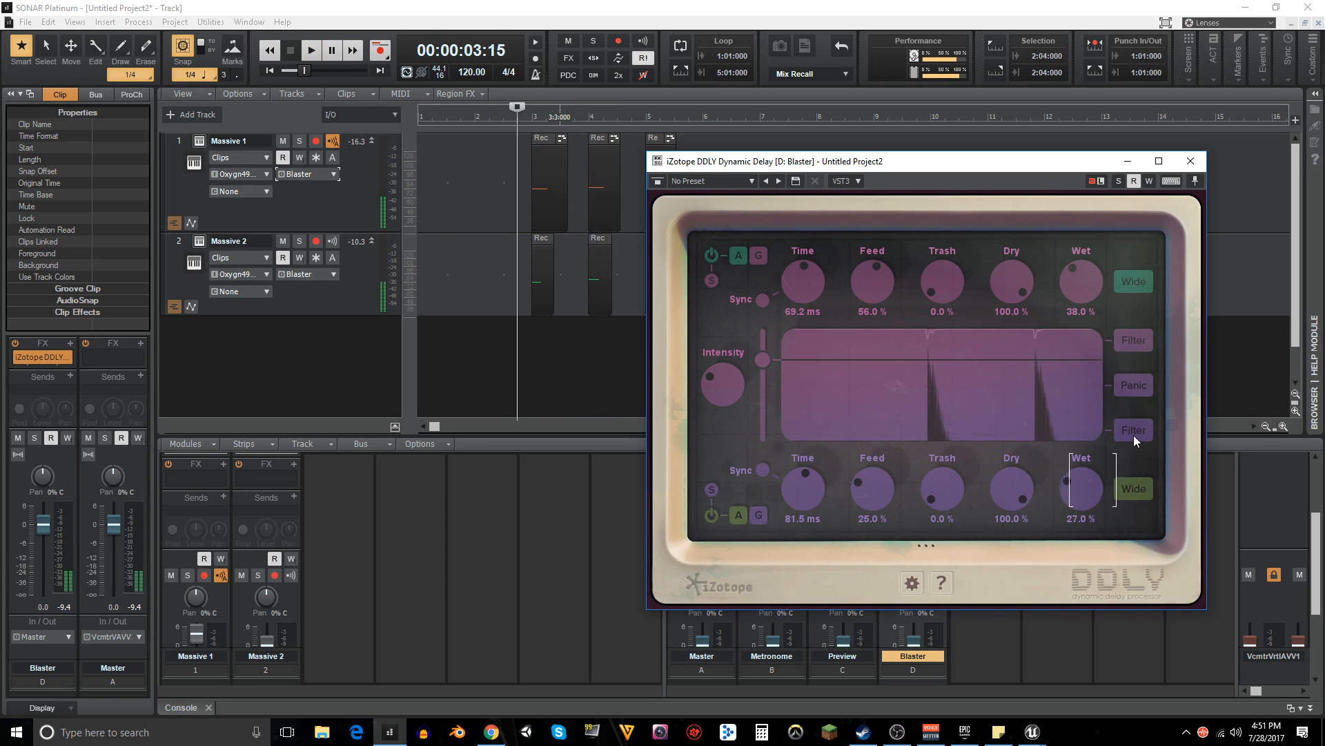
- Set the lower delay's low-frequency filter cutoff to about 2014 Hz, audition it and close the delay plug-in
left_click(1134, 433)
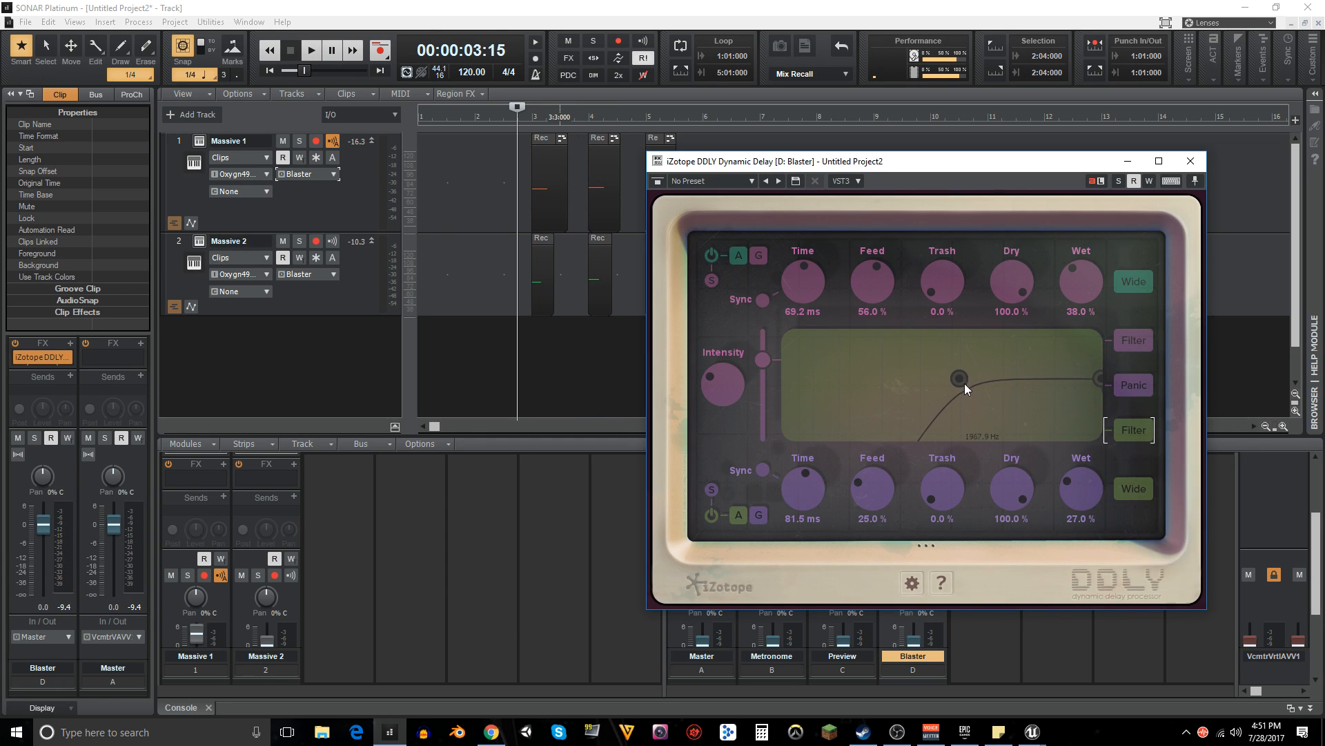
left_click_drag(963, 383, 968, 386)
key("space")
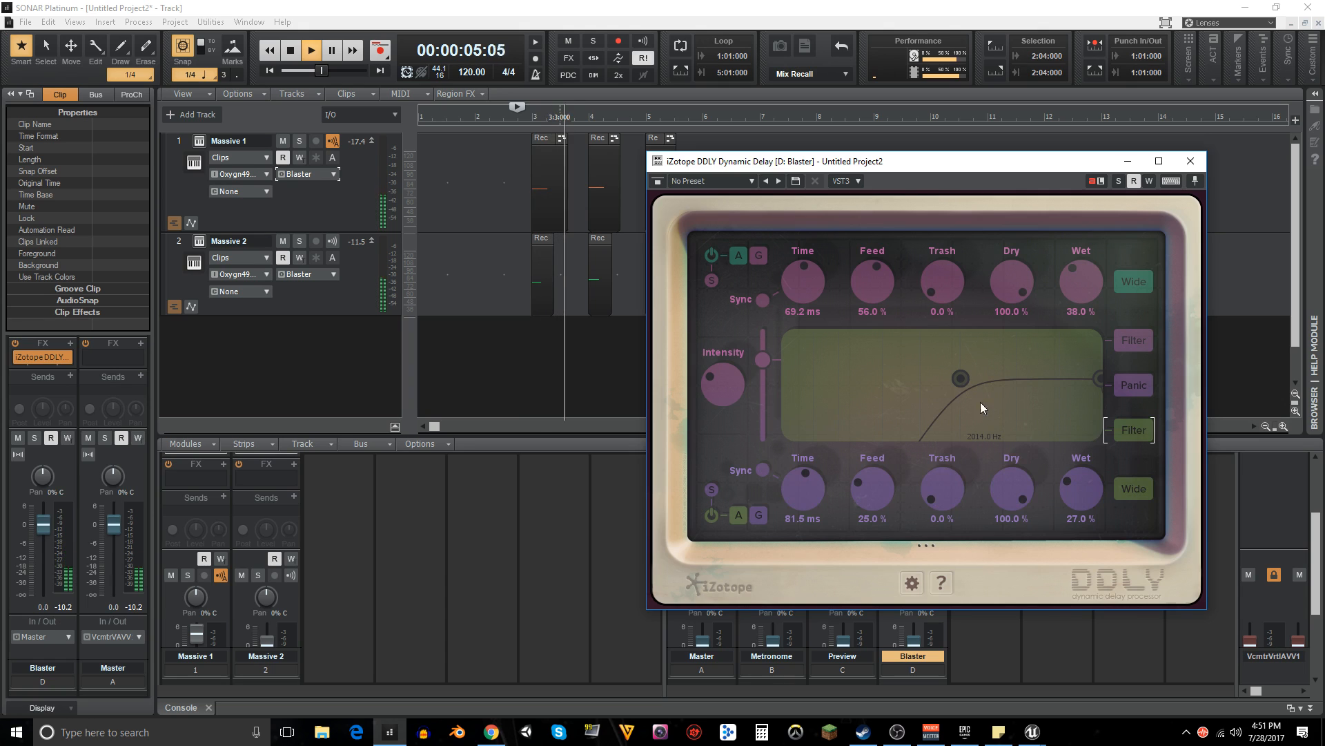
key("space")
left_click(1190, 162)
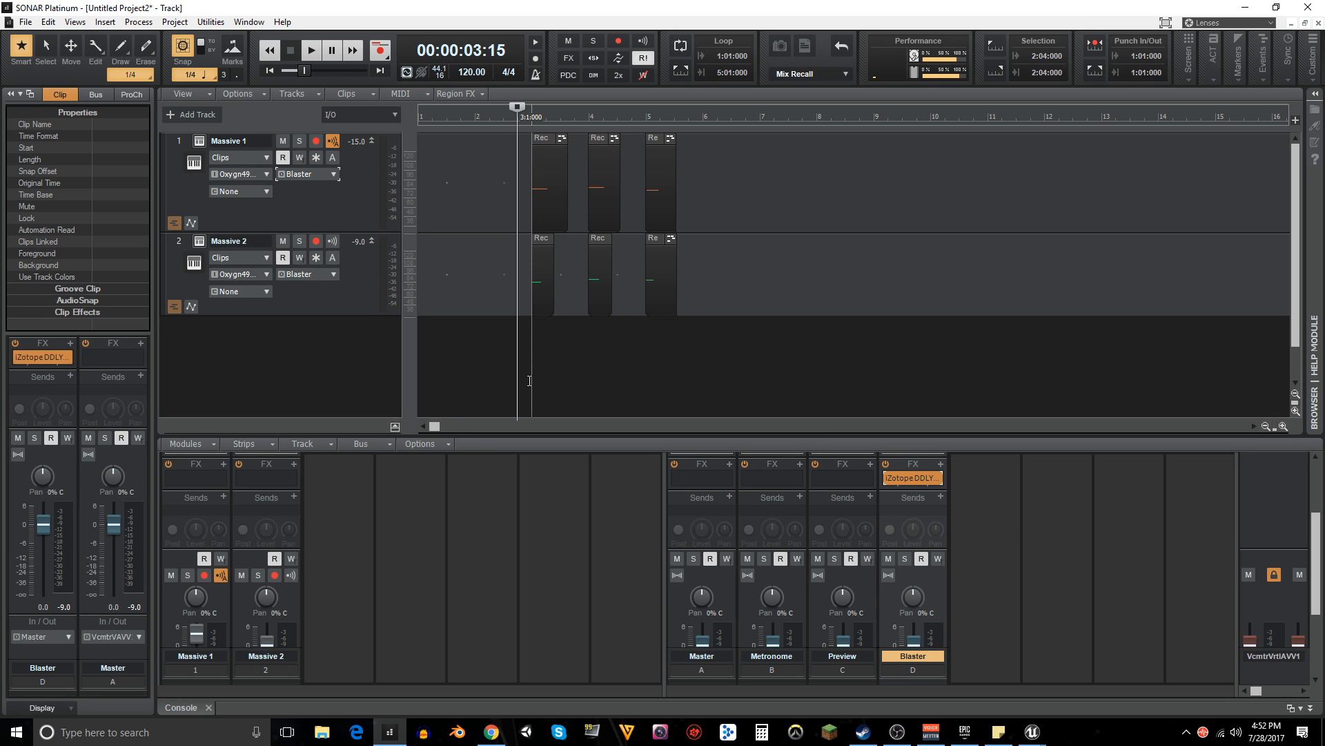
- Spread the three Massive clip pairs apart, starting them at 2:03, halfway through bar 4 and at bar 6
left_click(528, 200)
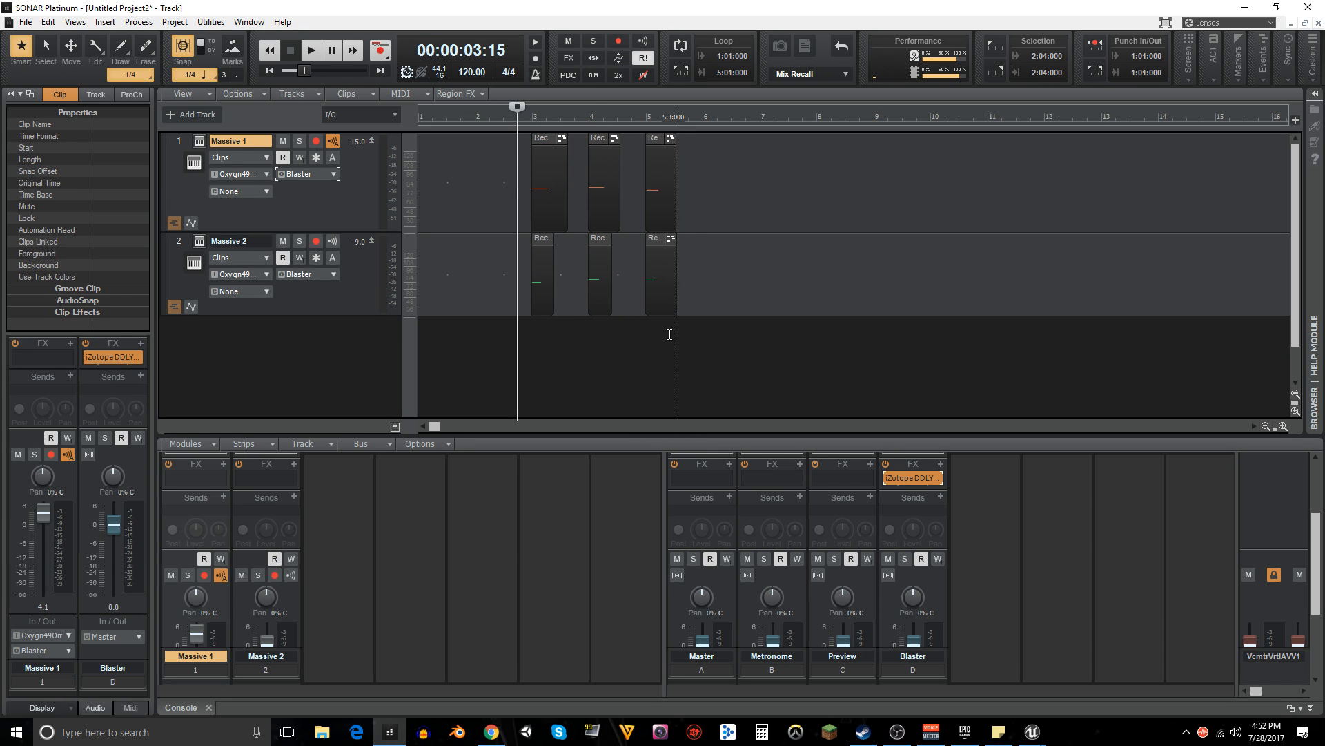
mouse_move(682, 211)
left_mouse_down()
mouse_move(658, 263)
mouse_move(715, 239)
left_mouse_up()
mouse_move(639, 201)
left_mouse_down()
mouse_move(599, 255)
mouse_move(624, 241)
mouse_move(518, 240)
left_mouse_up()
left_click(503, 255)
- Audition the spaced-out Massive clips repeatedly from the start of the first pair
key("space")
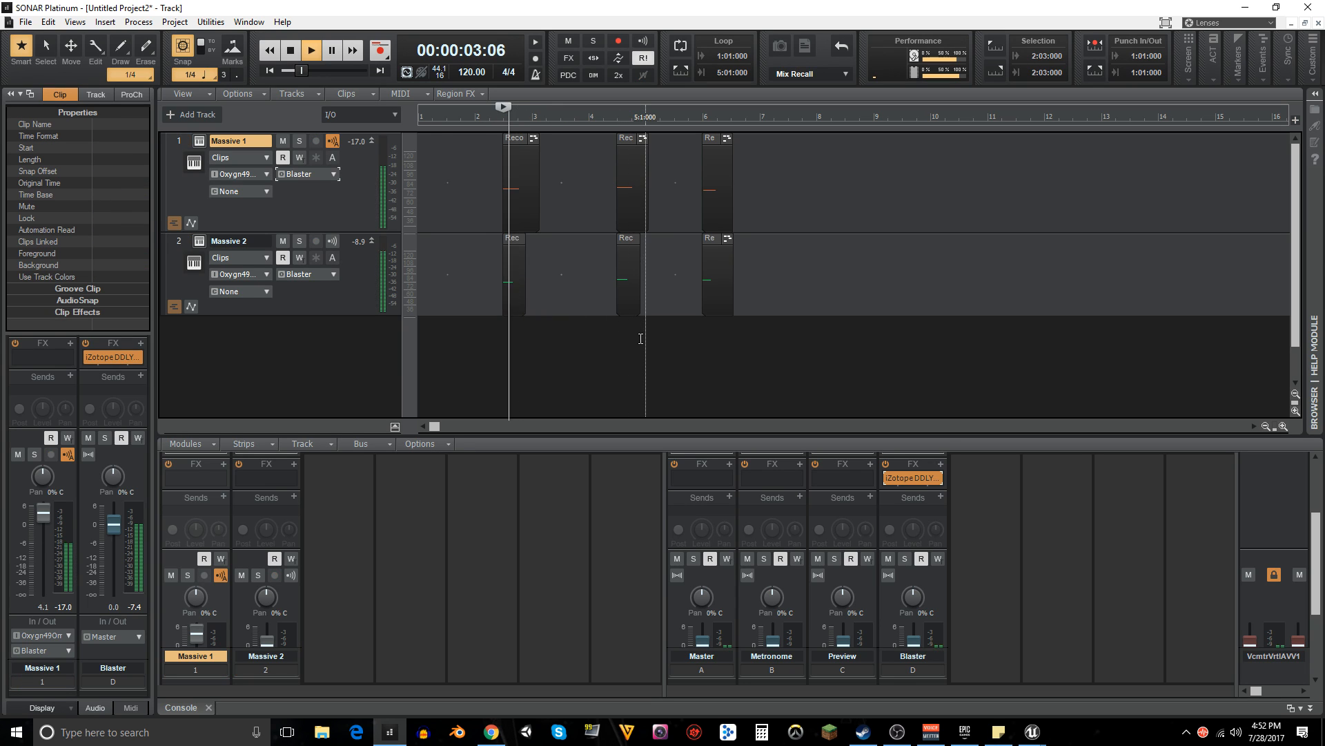
key("space")
key("space")
key("space")
key("space")
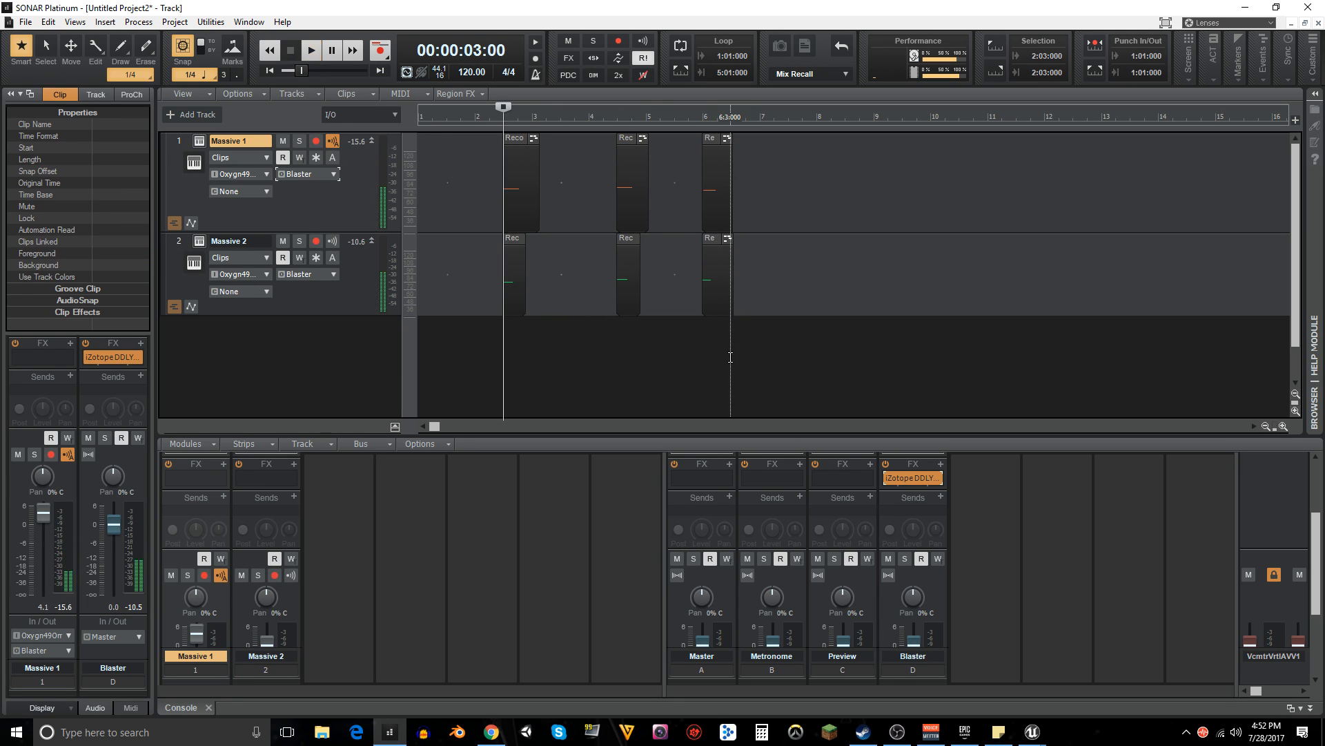
key("space")
key("space")
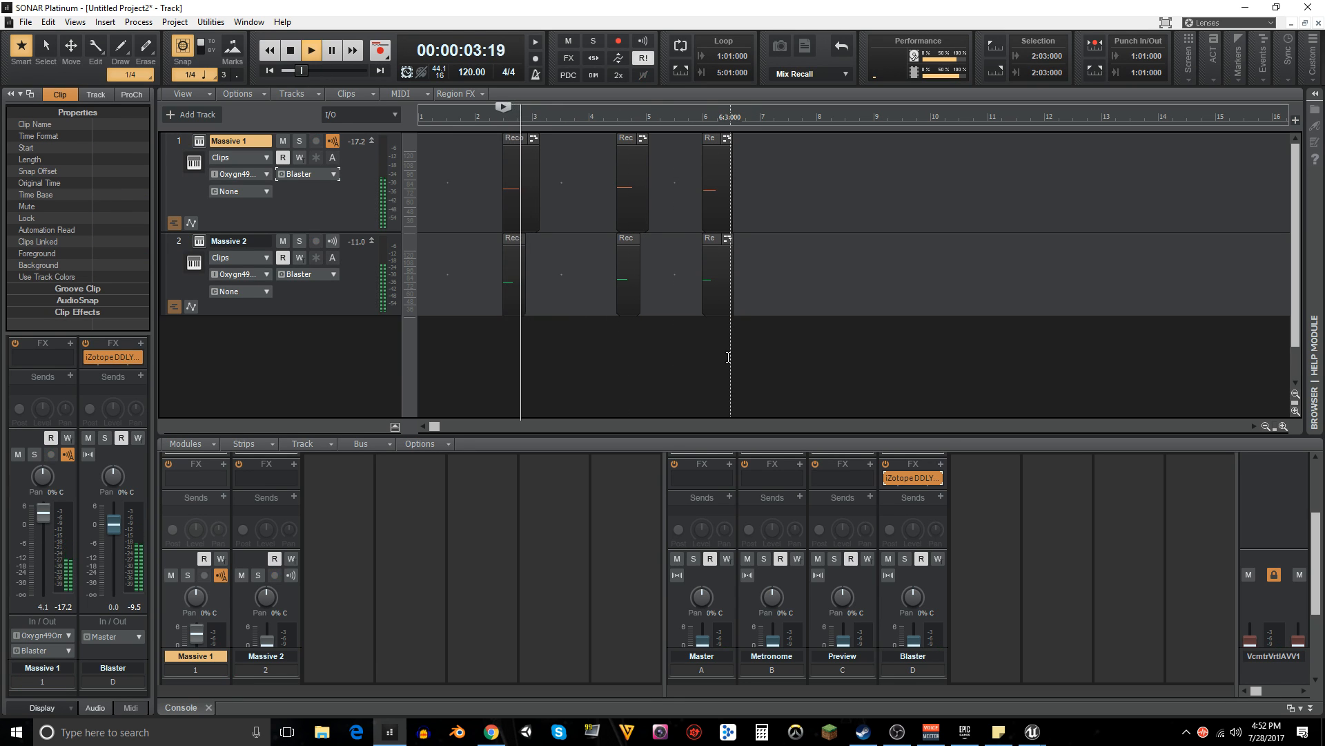
key("space")
key("space")
key("space")
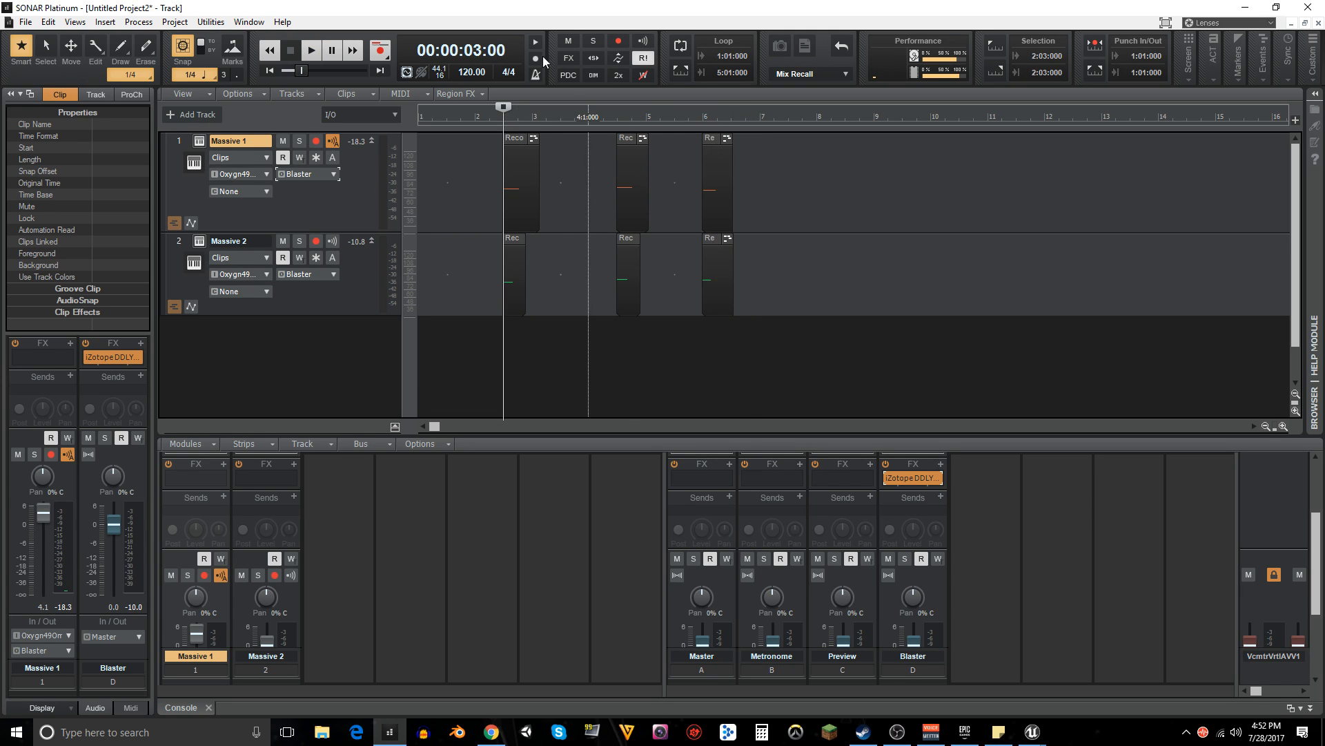
- Select the first Massive 1 and Massive 2 clip pair and begin an audio export of that range
left_click_drag(542, 201, 511, 294)
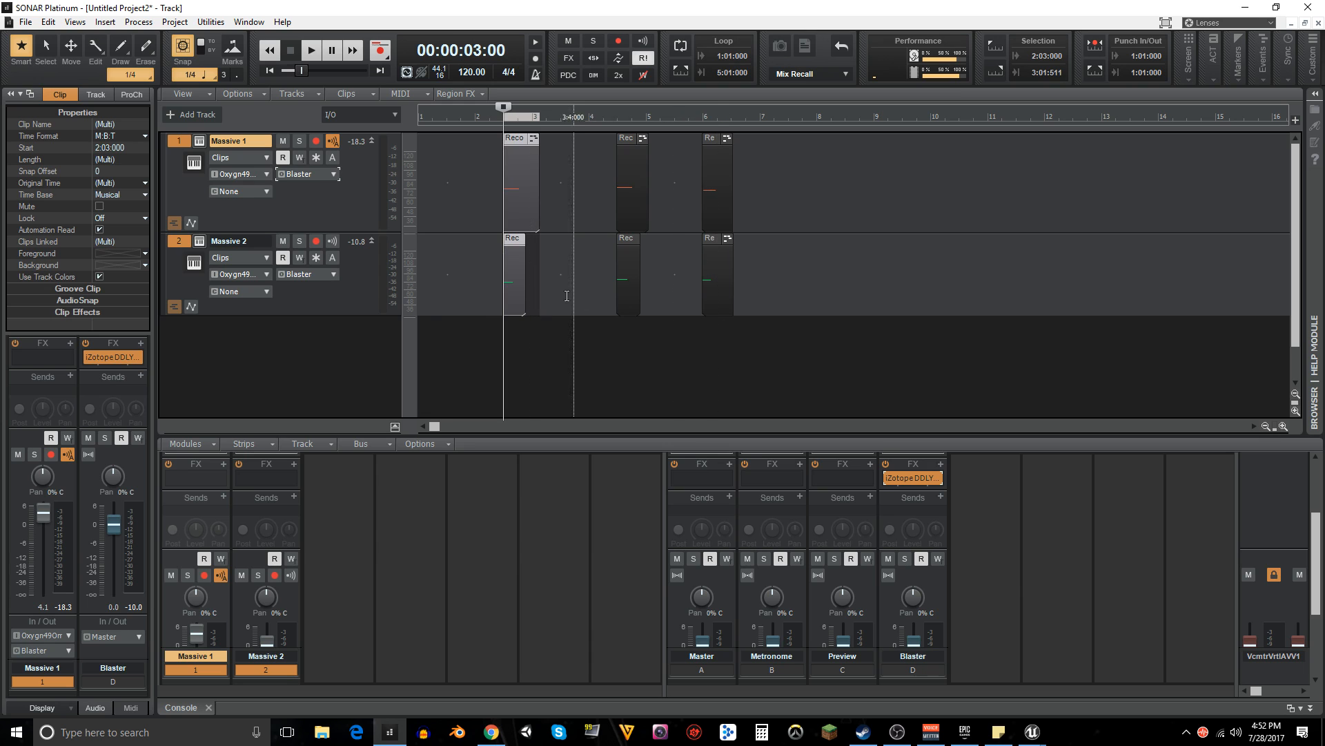
left_click(27, 24)
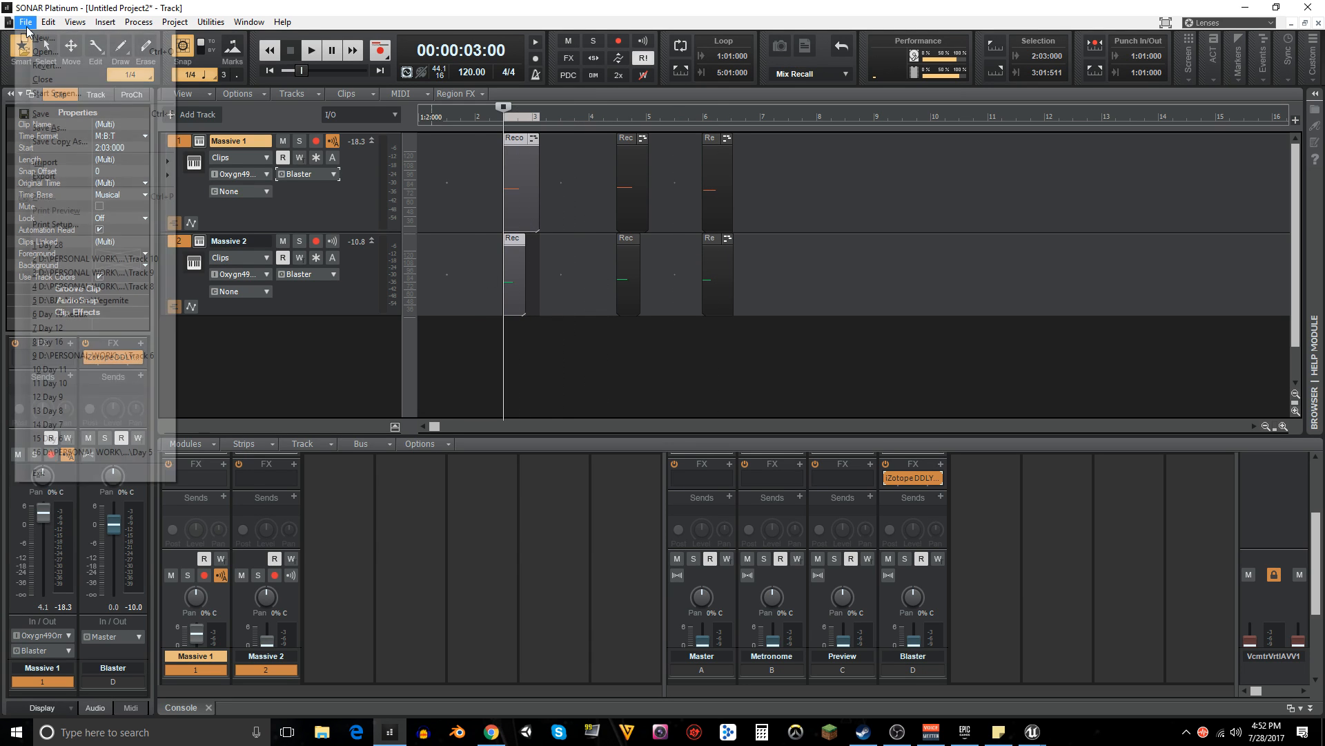
mouse_move(57, 181)
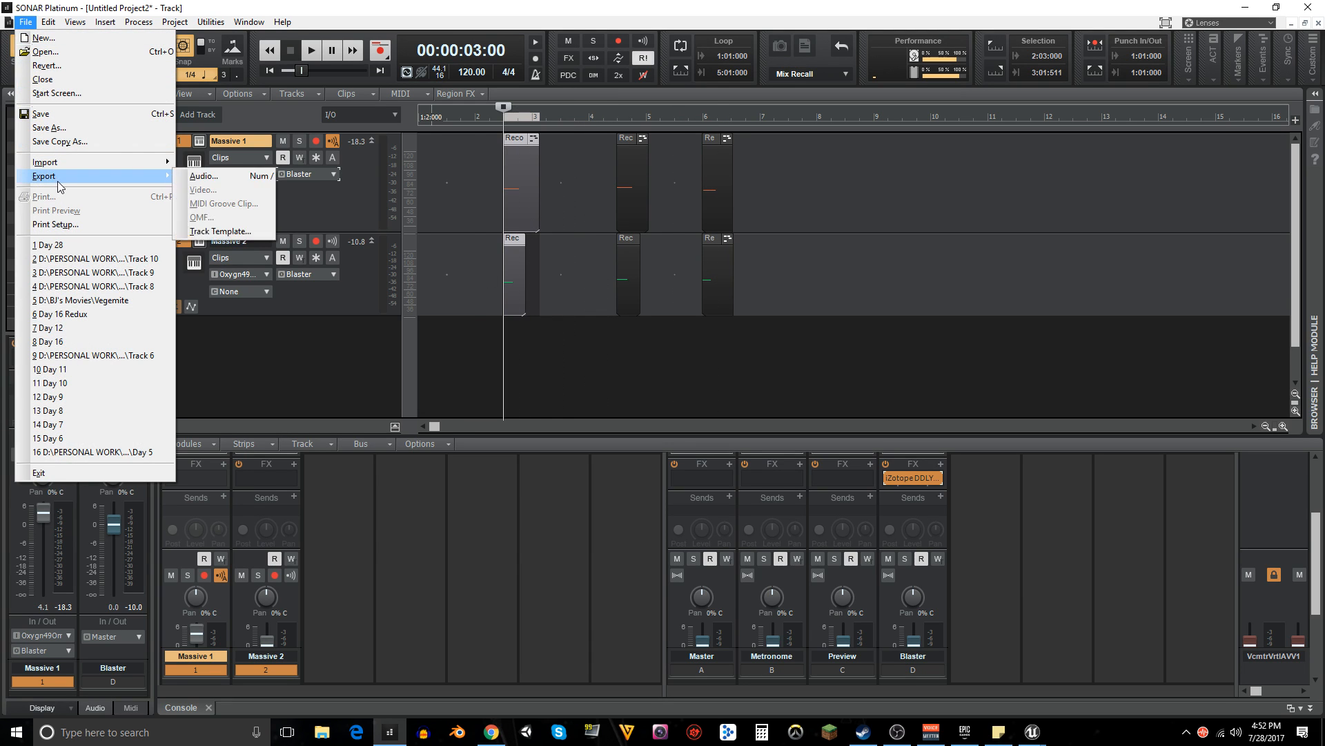
left_click(202, 176)
- Browse to the PERSONAL WORK folder on Local Disk (D:) as the export location
left_click(464, 307)
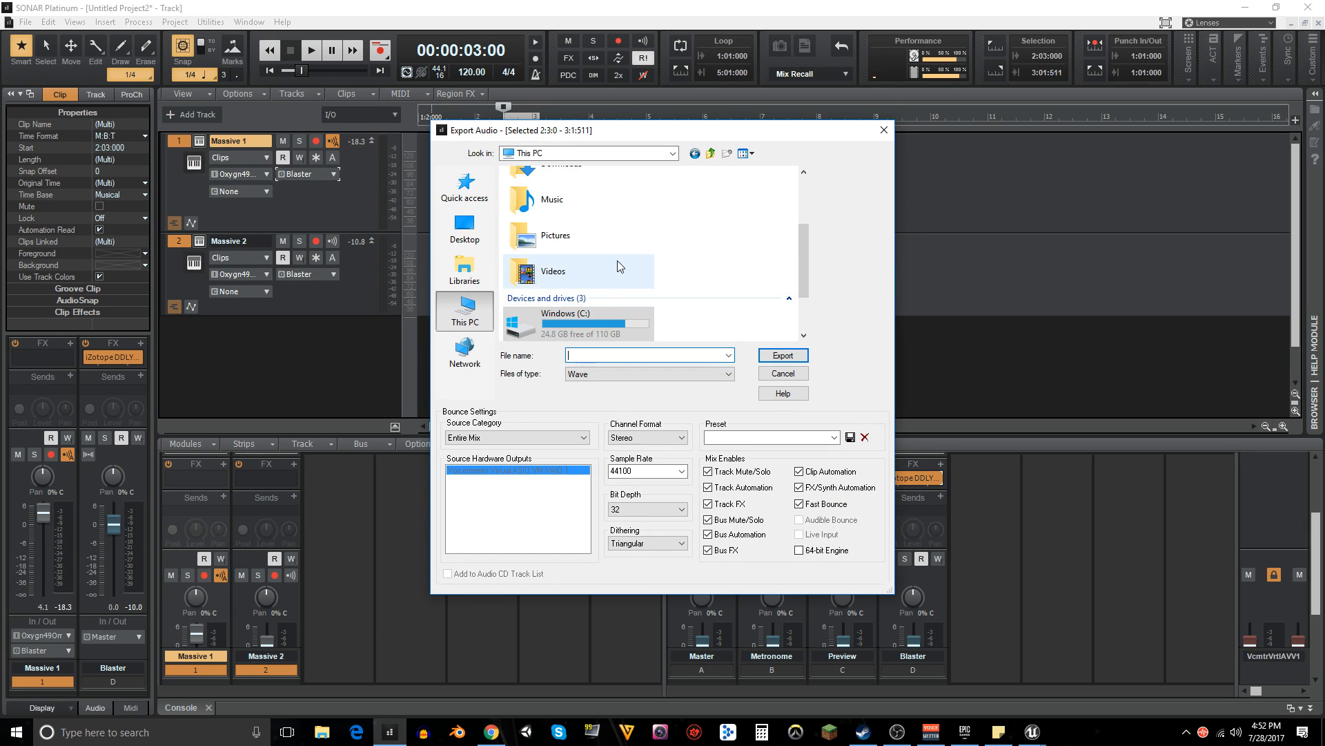
scroll(614, 263, "down", 2)
double_click(556, 287)
scroll(563, 292, "down", 8)
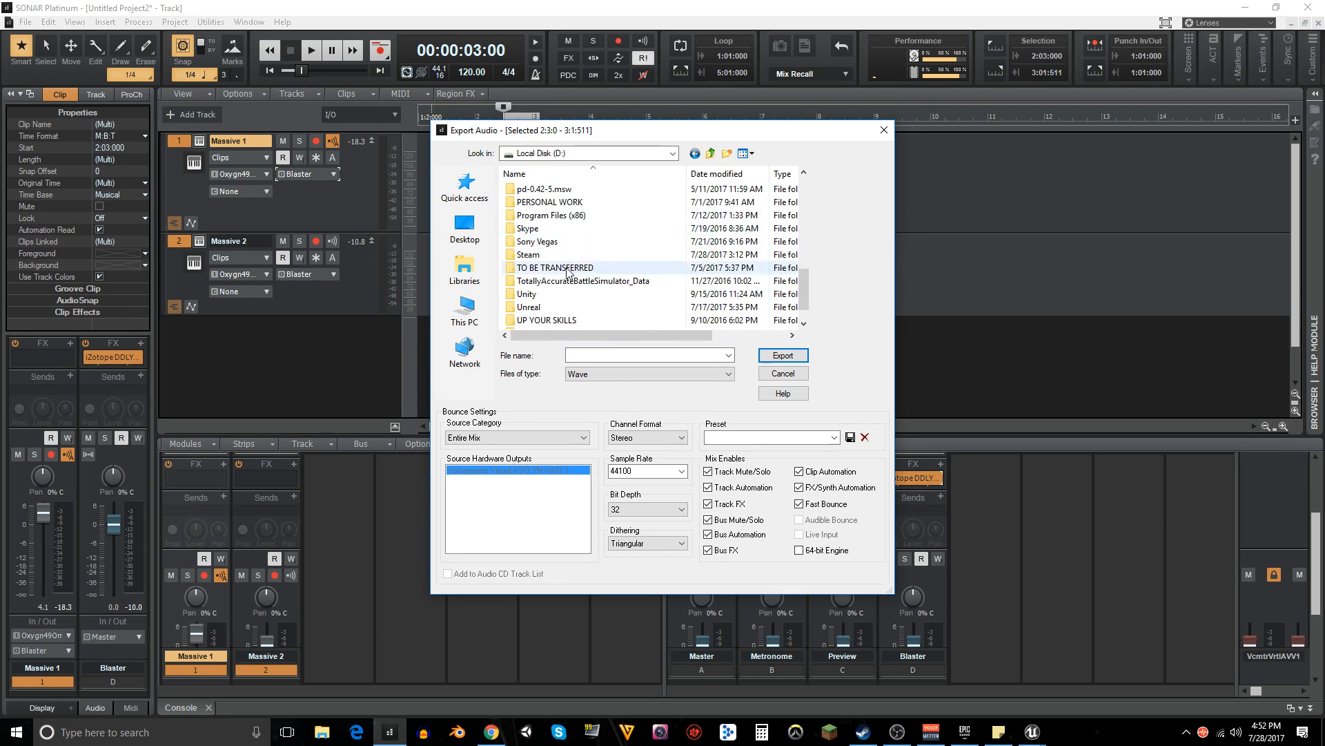
double_click(542, 216)
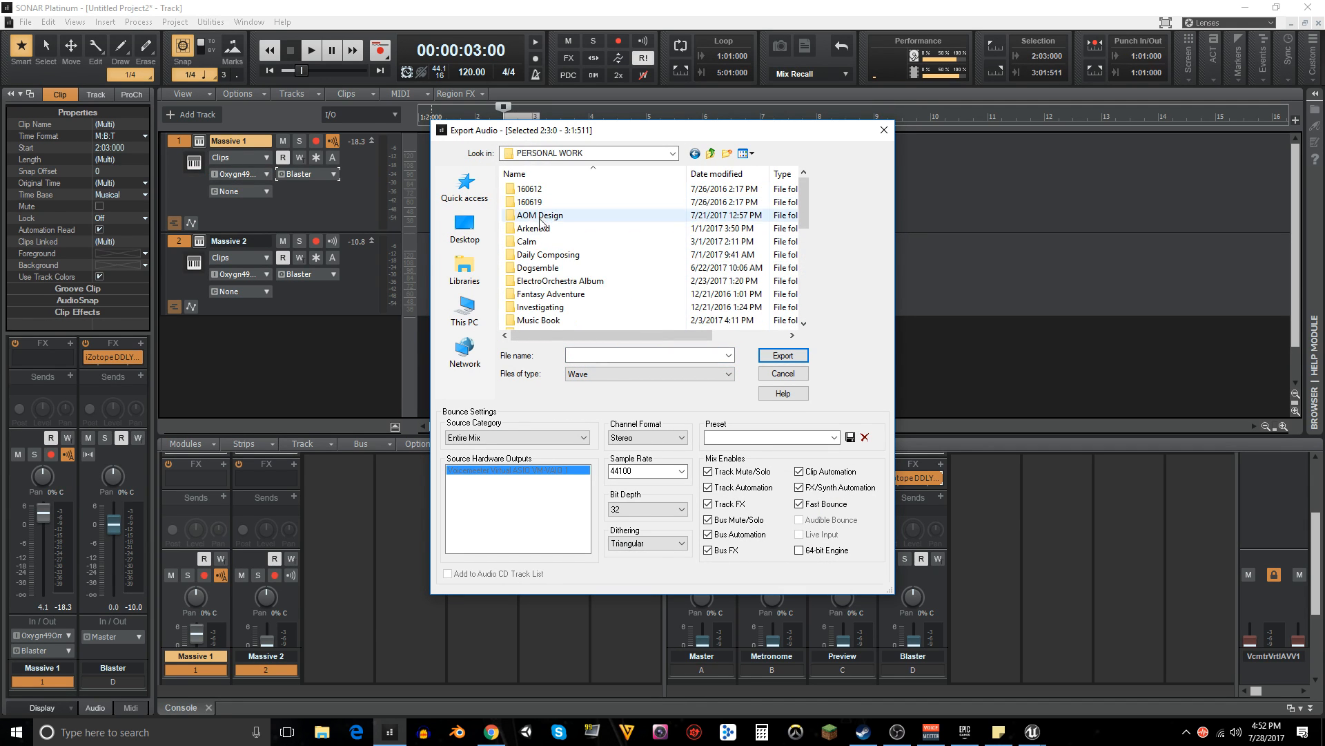
scroll(563, 270, "down", 4)
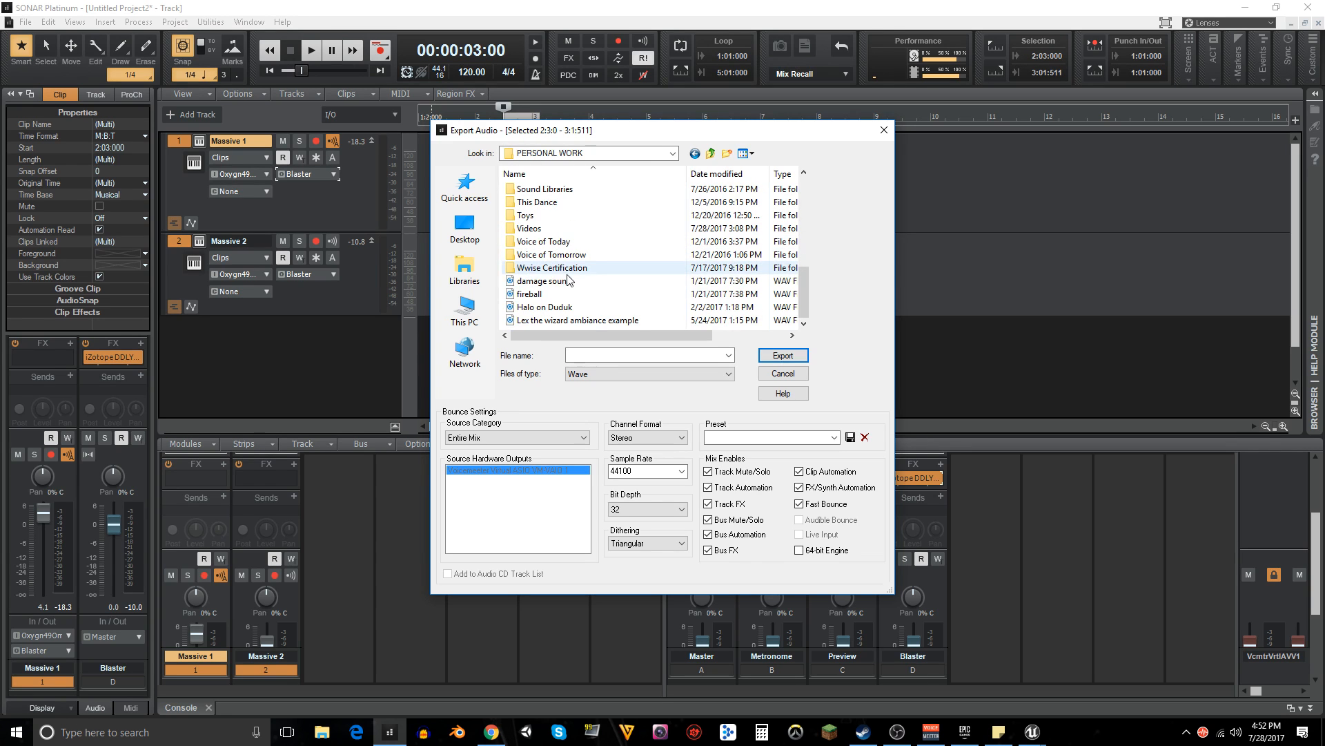
- Create a folder named Arena Combat and export the selection into it as a Wave file named BlasterShot_1
left_click(727, 154)
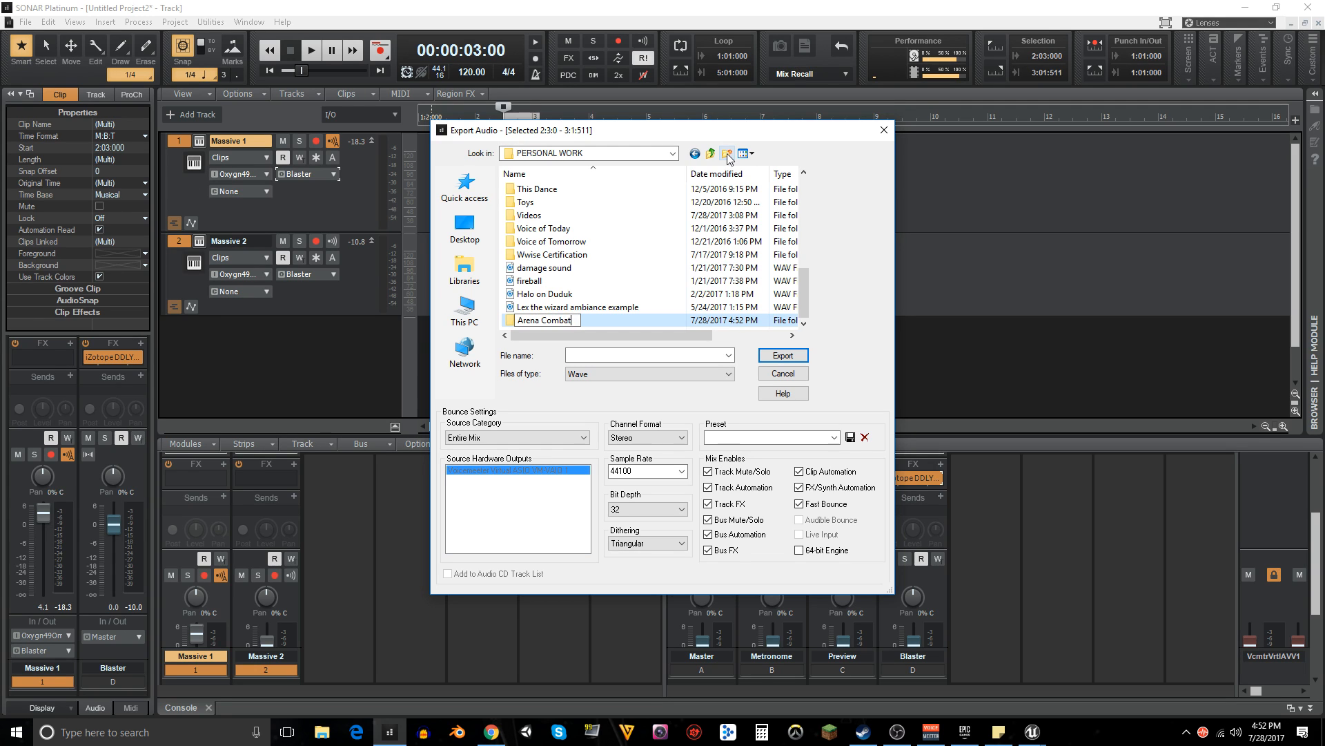
key("Return")
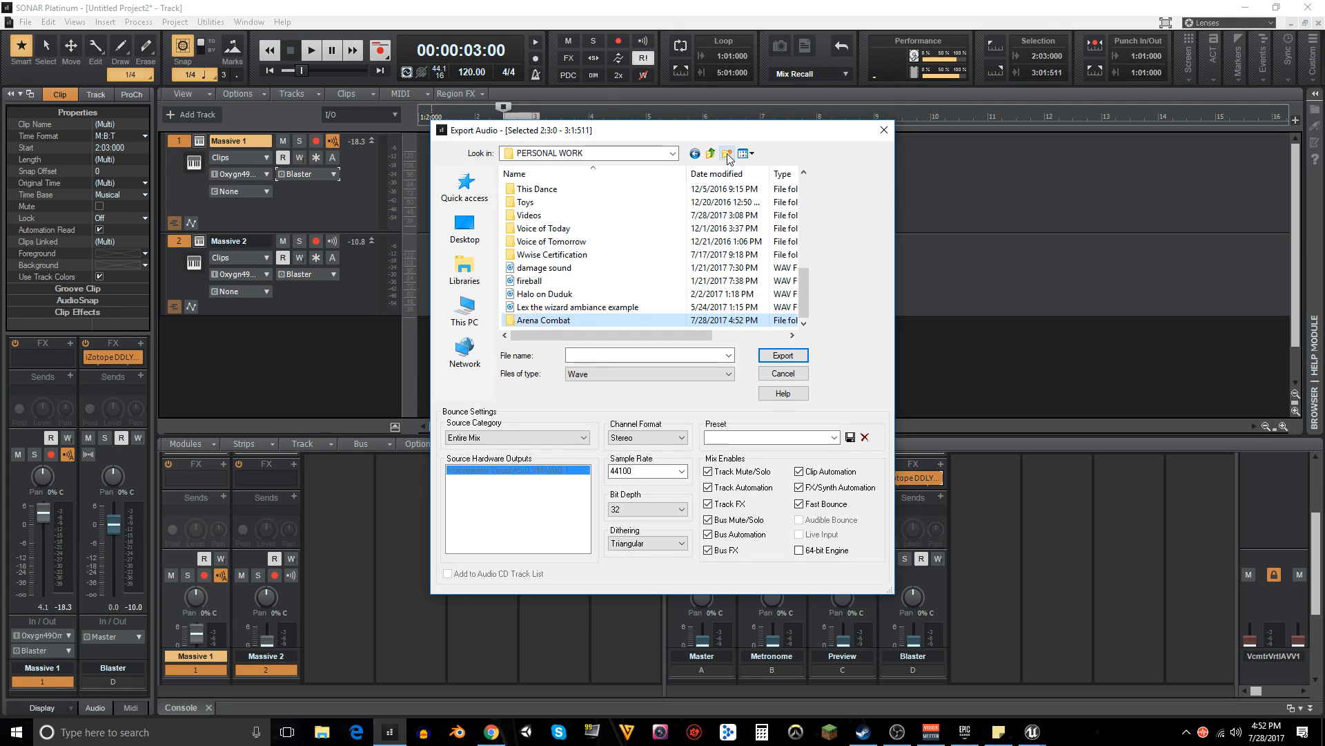
double_click(540, 321)
left_click(587, 355)
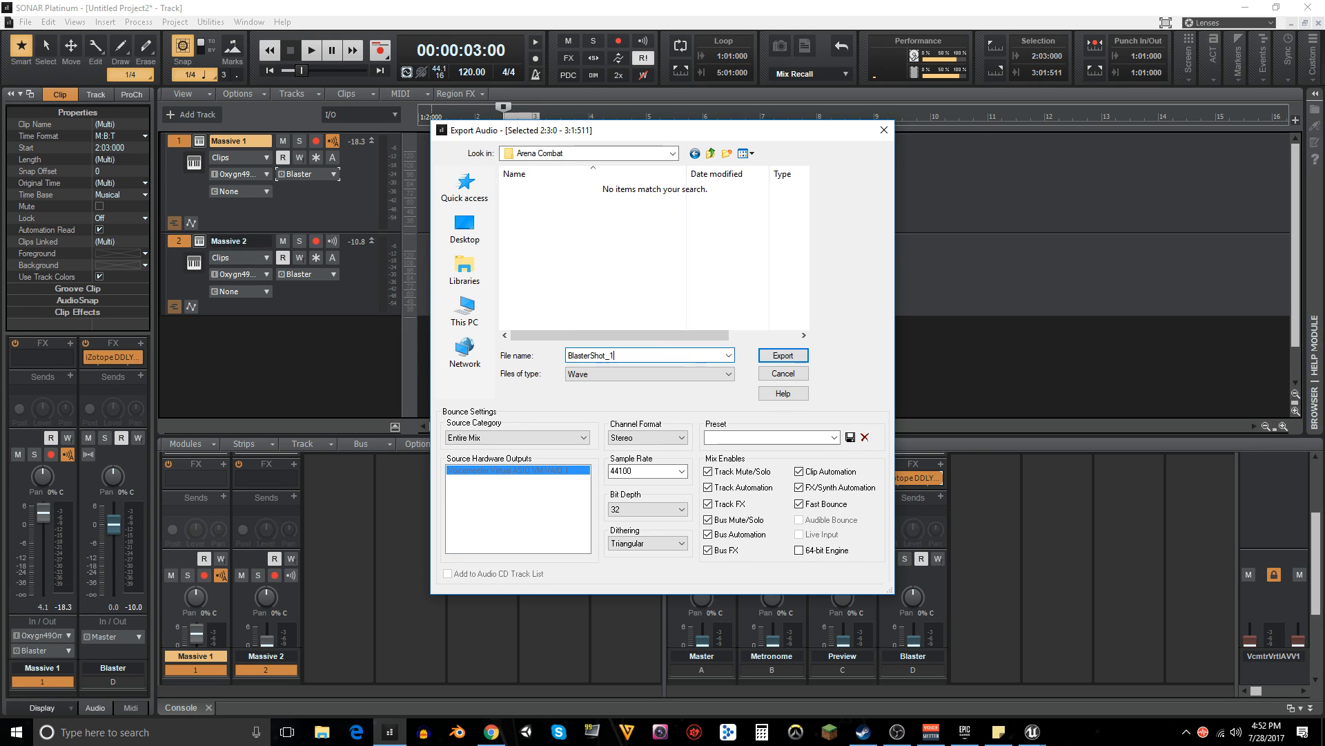
left_click(775, 357)
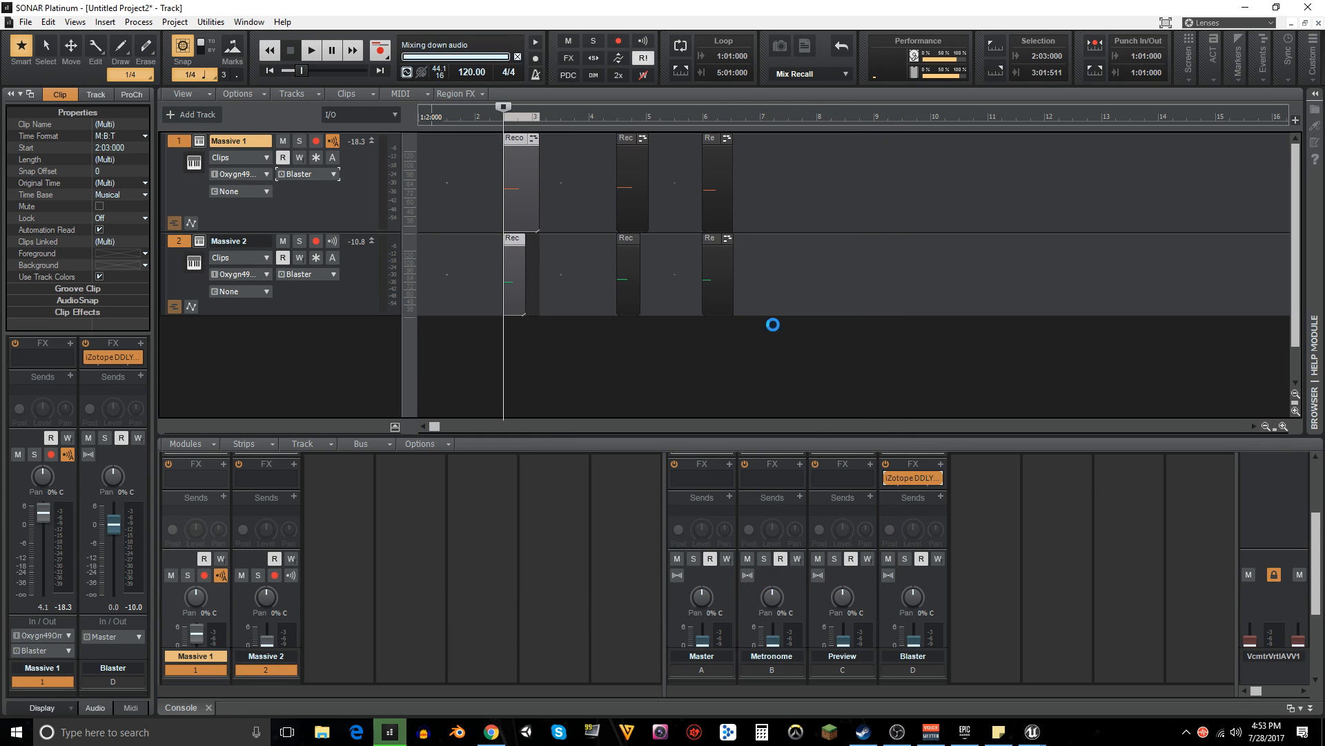
- Switch to Unreal Editor and open the Weapons folder under FirstPersonBP > Blueprints in the project content
left_click(1032, 721)
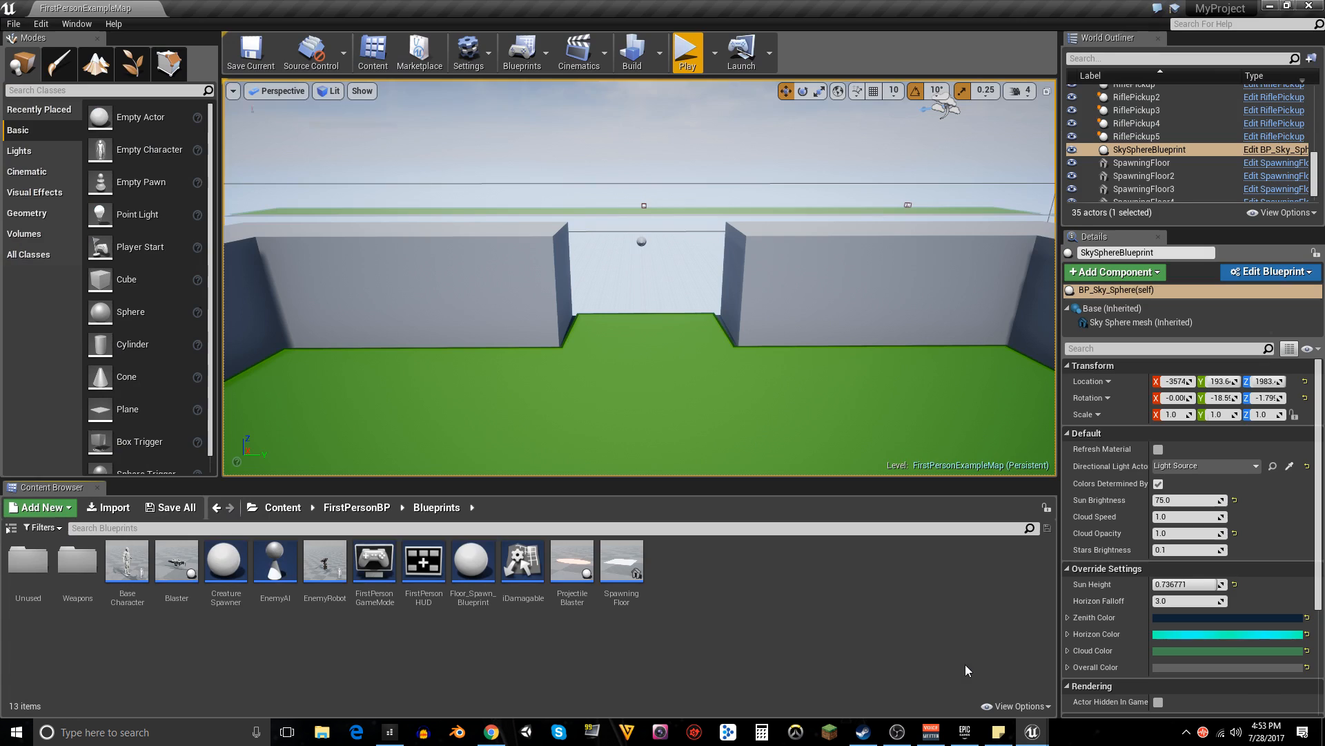
left_click(966, 664)
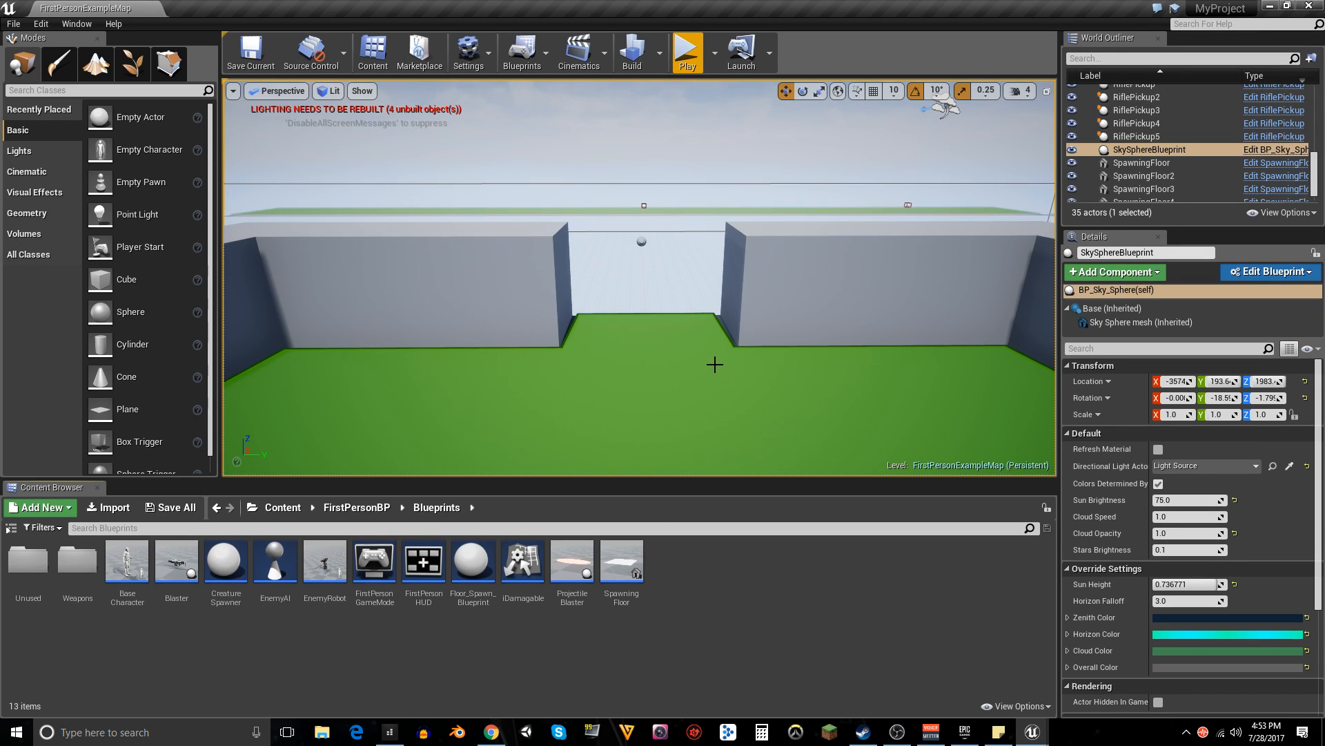
left_click_drag(718, 362, 718, 378)
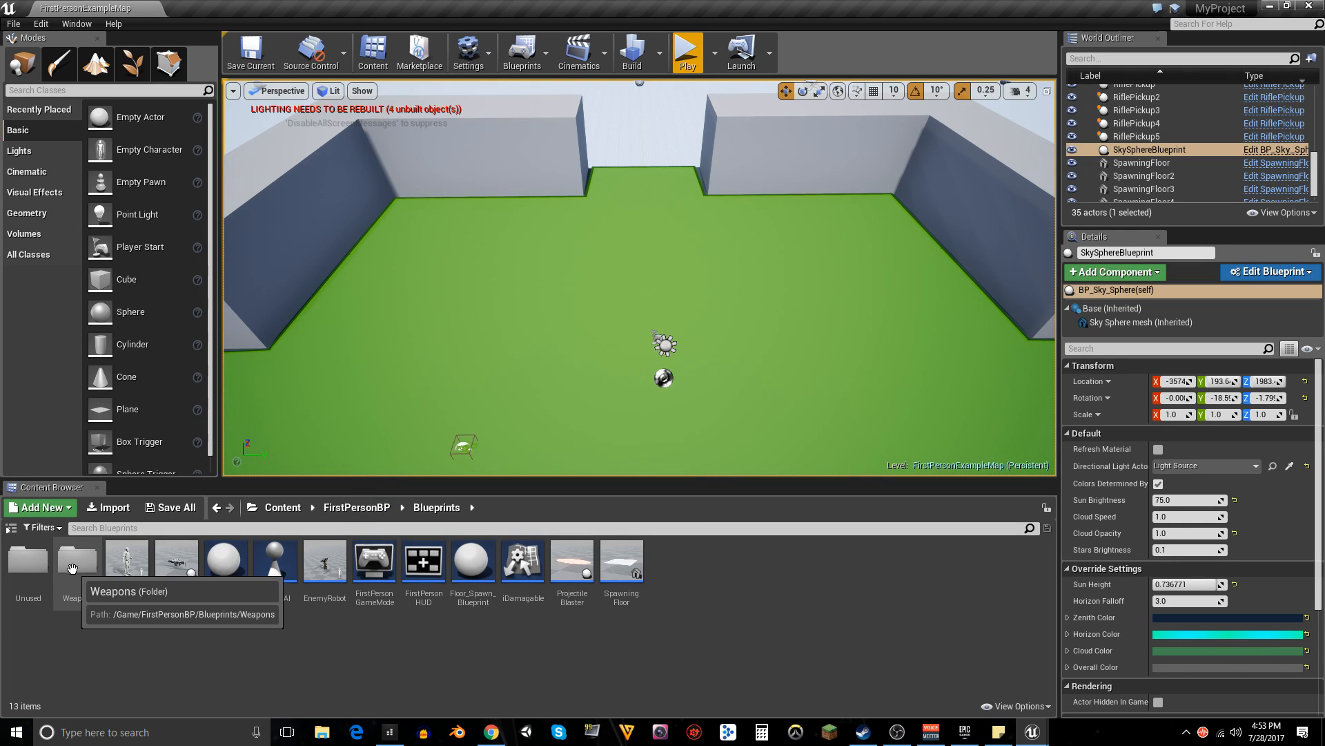
left_click(283, 508)
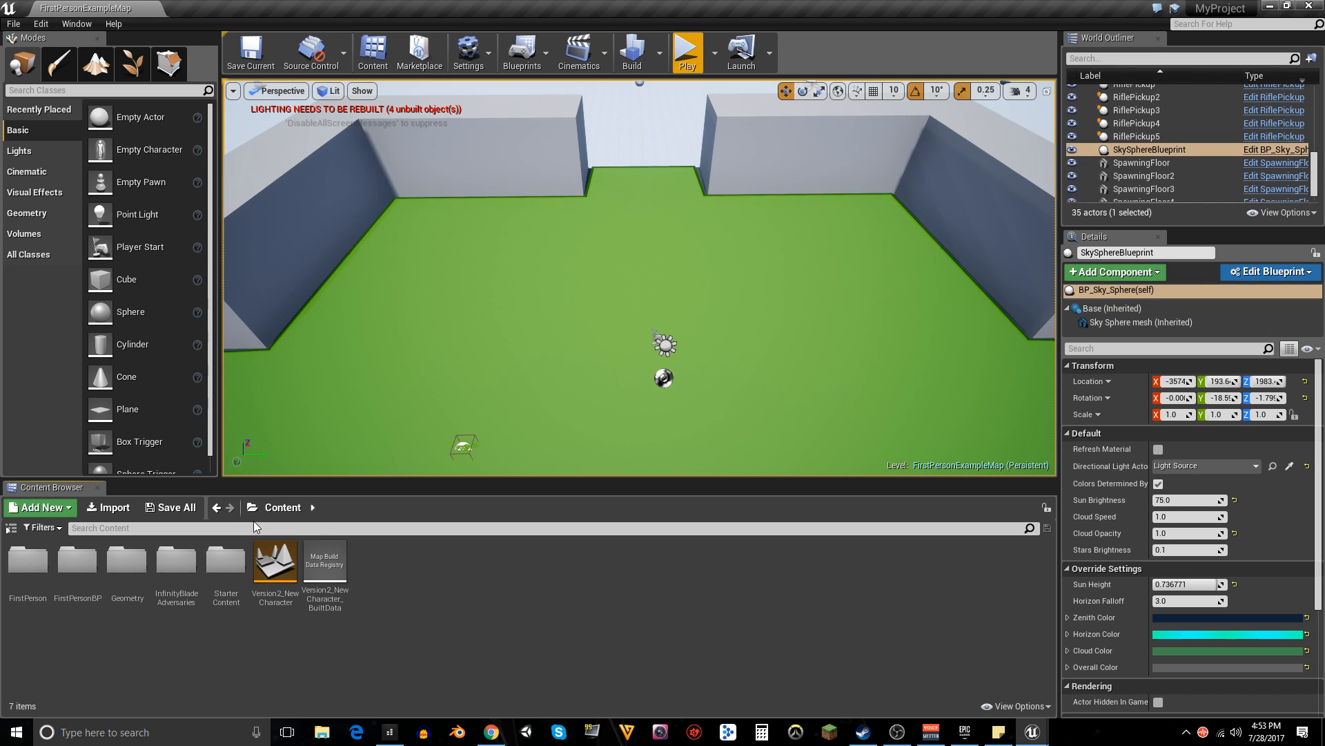
left_click(81, 564)
double_click(81, 564)
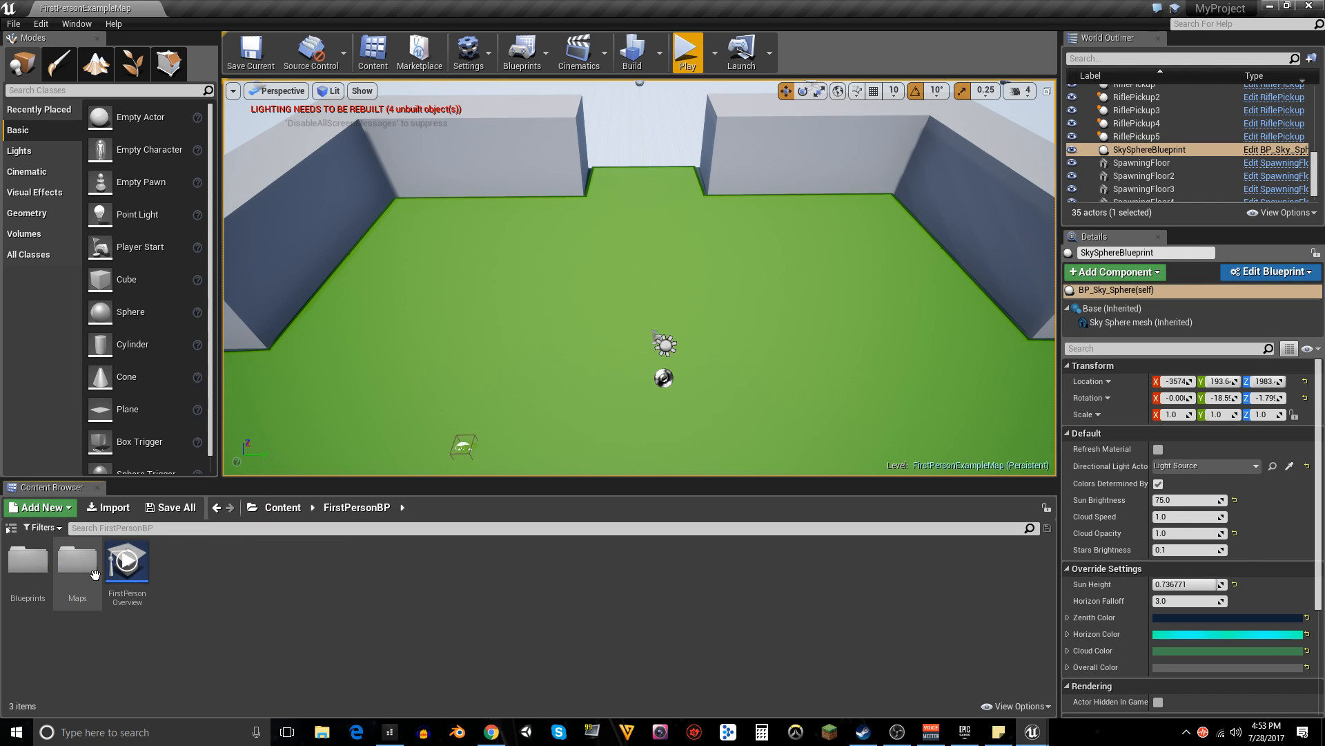
double_click(48, 577)
double_click(78, 562)
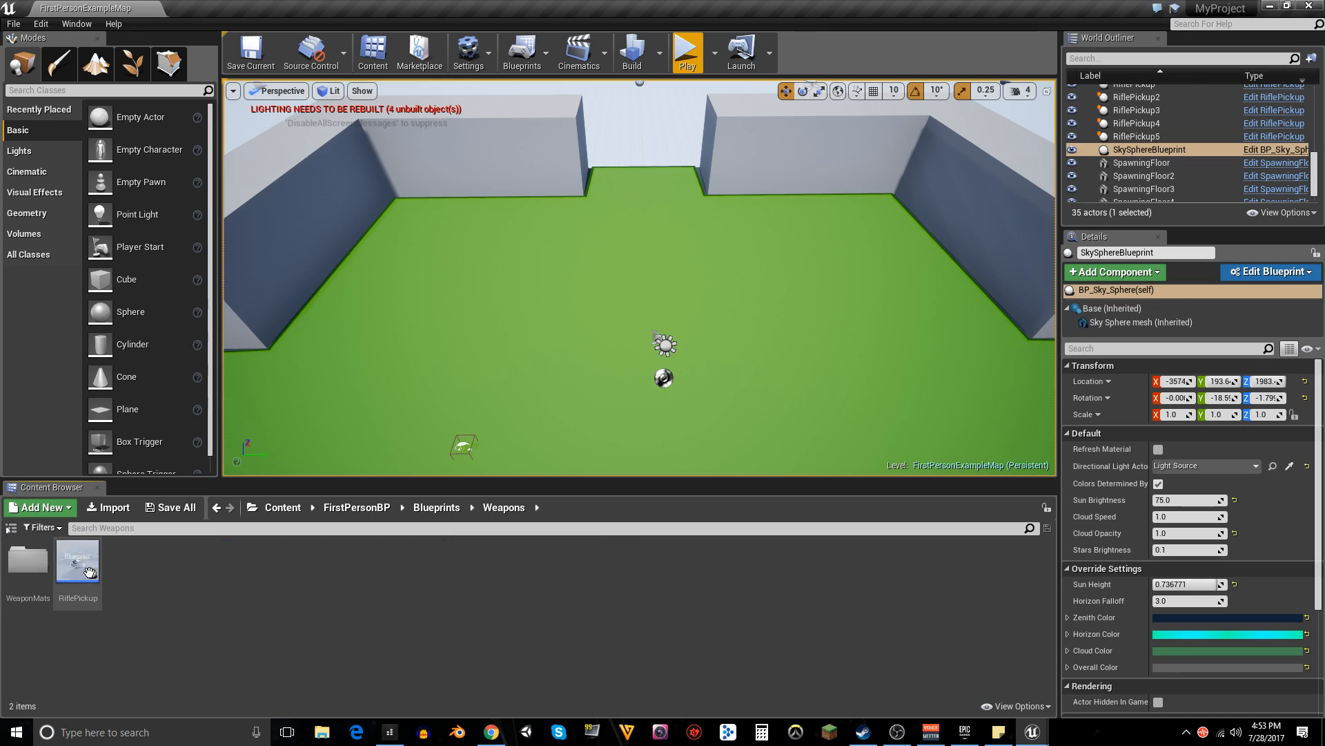
- Create a WeaponSounds folder inside Weapons and open it
right_click(163, 569)
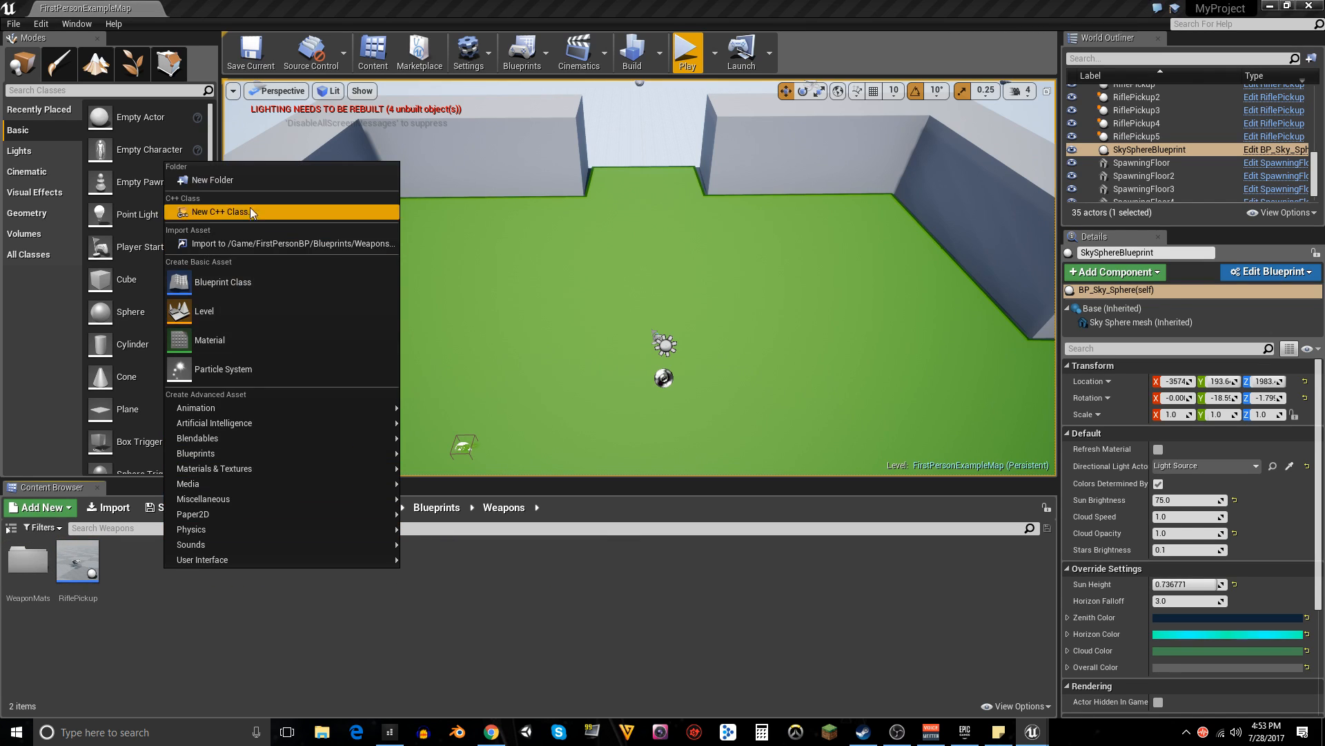
left_click(242, 185)
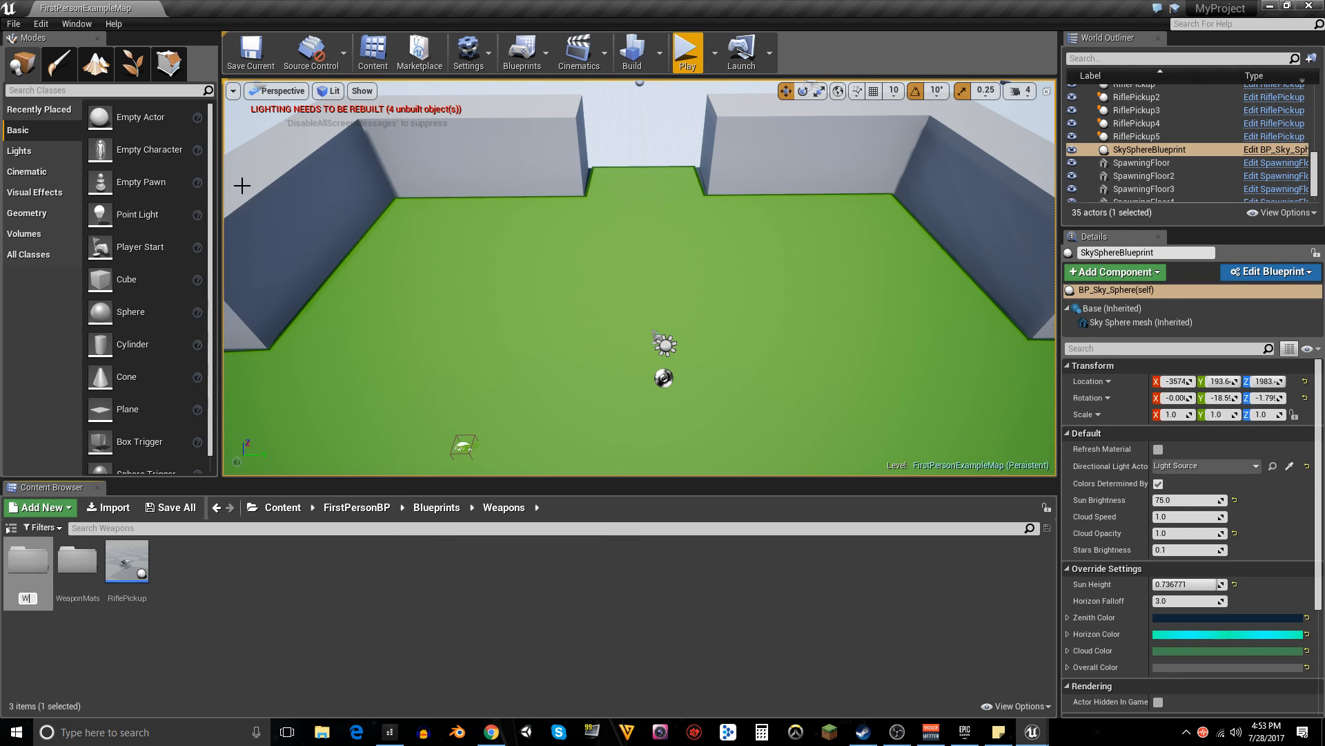
type("WeaponSounds")
key("Return")
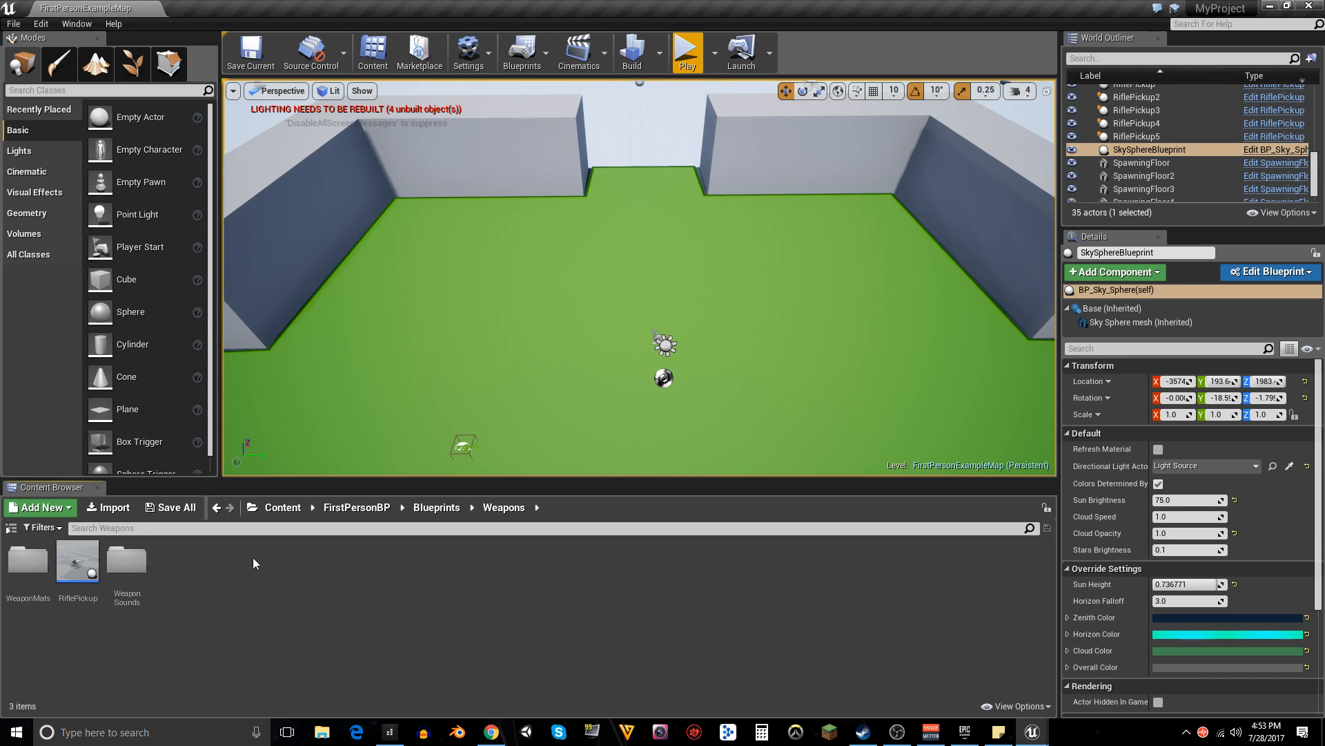
double_click(127, 560)
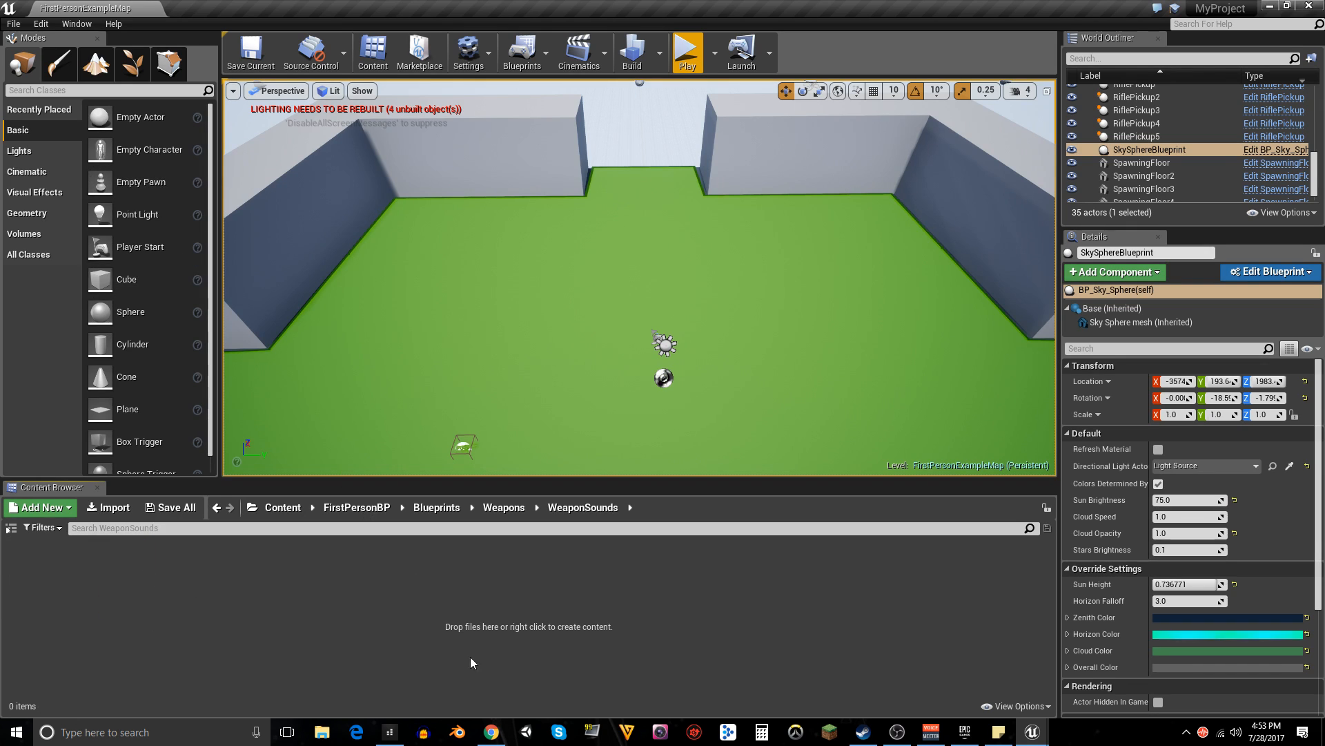
- Switch to File Explorer, open D:\PERSONAL WORK\Arena Combat, and move its window clear of the WeaponSounds content area
right_click(353, 588)
left_click(301, 614)
left_click(321, 732)
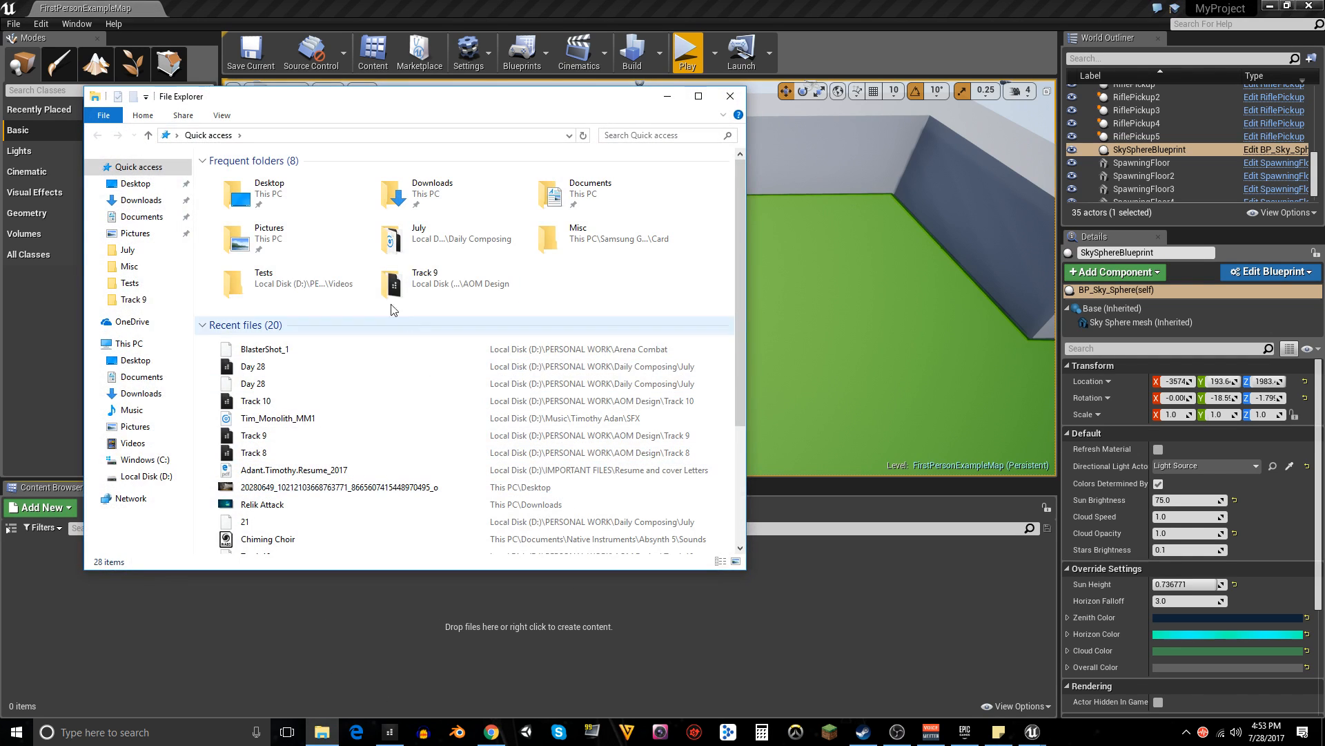
left_click(145, 476)
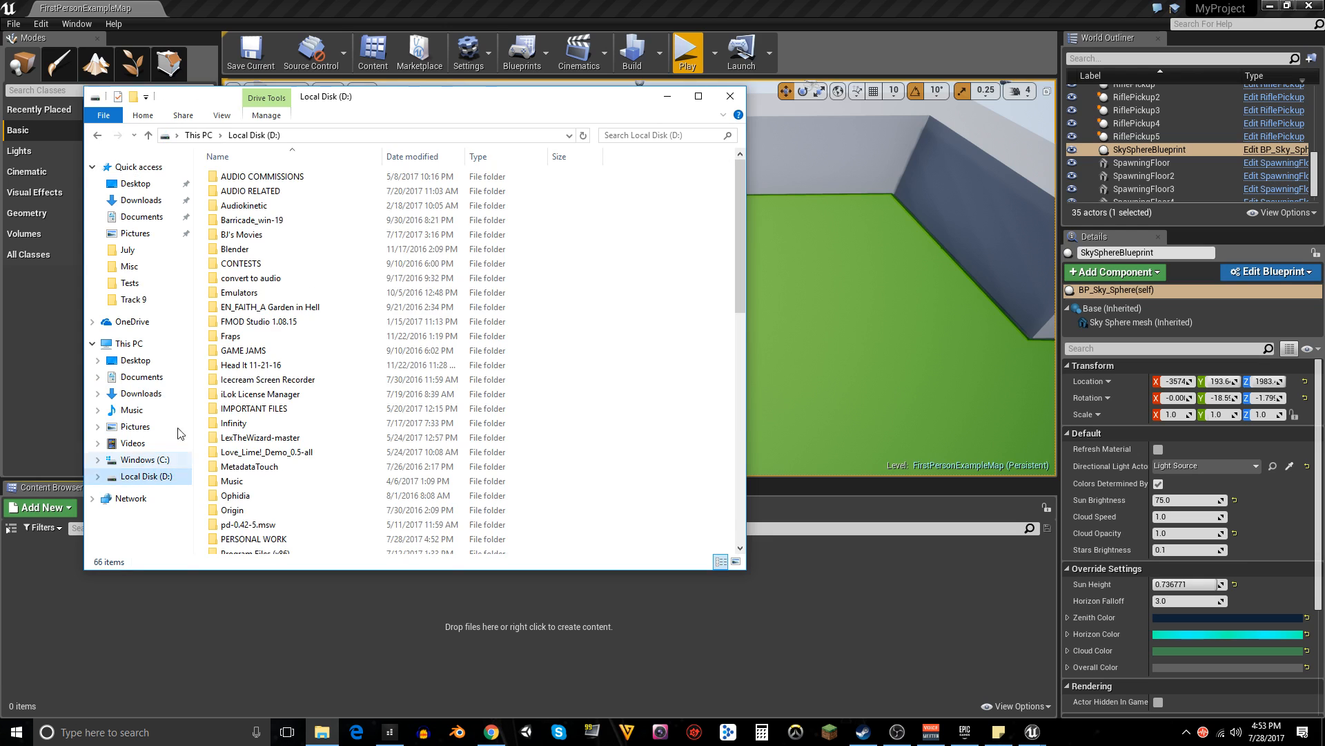
scroll(256, 373, "down", 4)
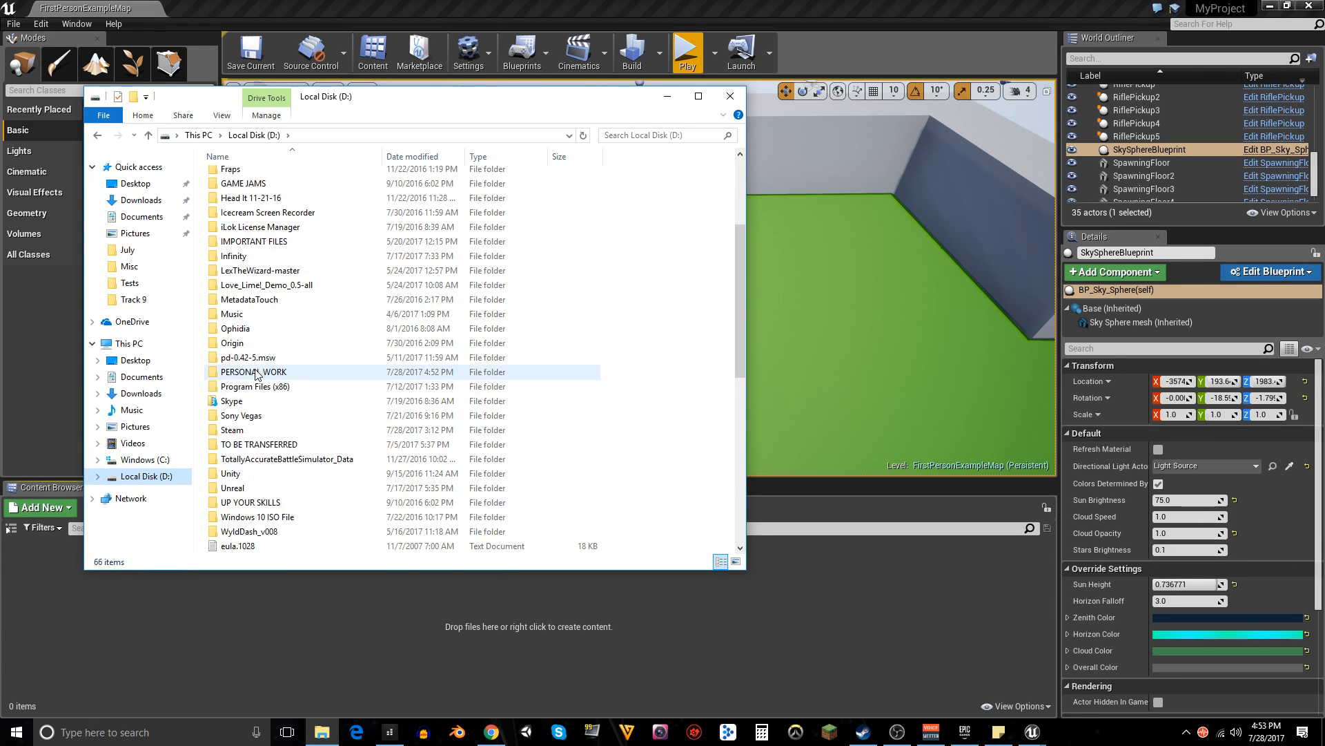
double_click(256, 373)
left_click(258, 221)
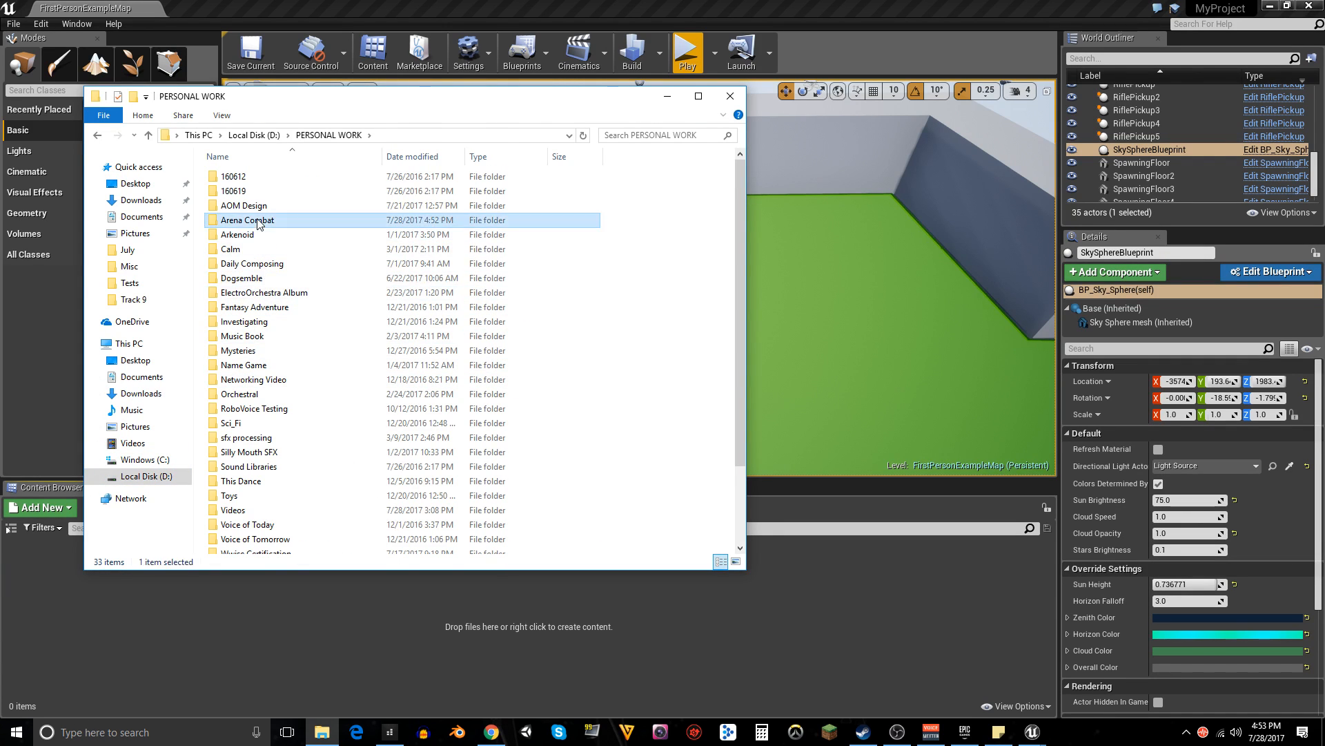
double_click(258, 221)
left_click_drag(363, 101, 656, 101)
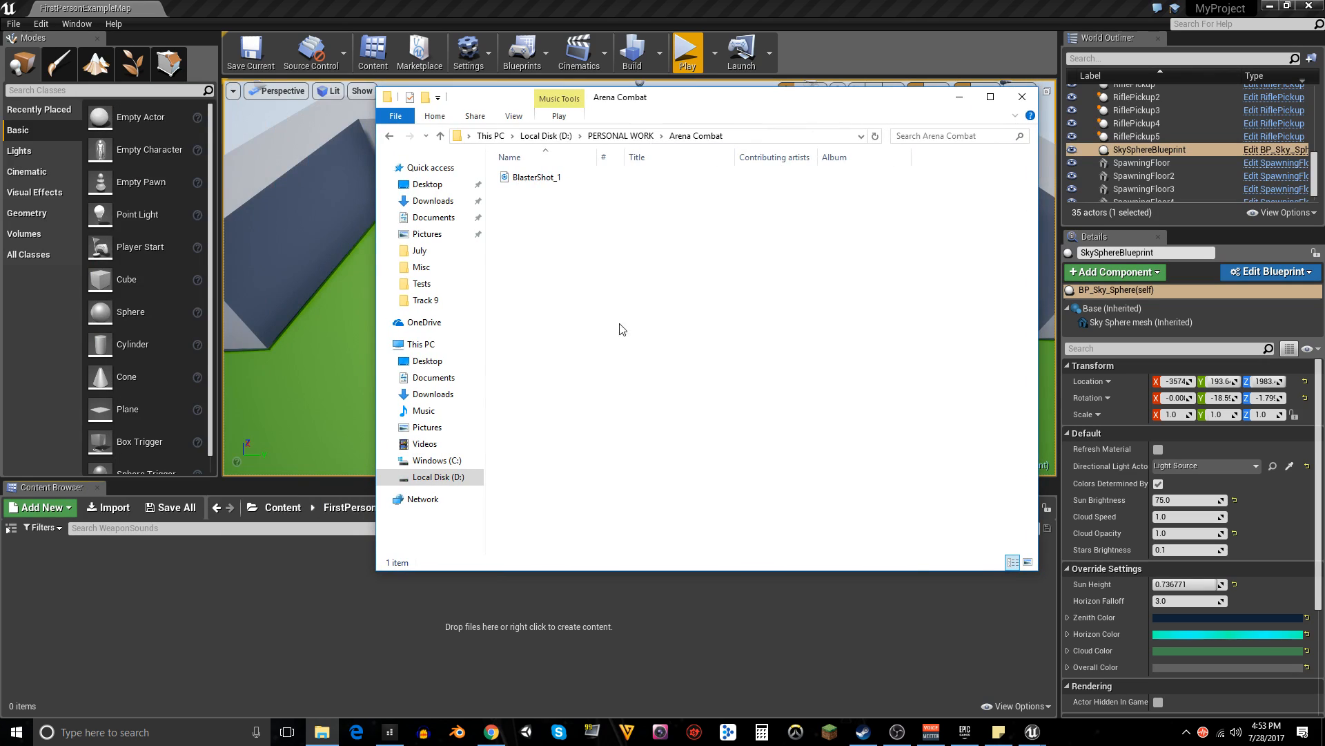
- Try to import the 32-bit BlasterShot_1 file from Arena Combat into the WeaponSounds folder
left_click(528, 180)
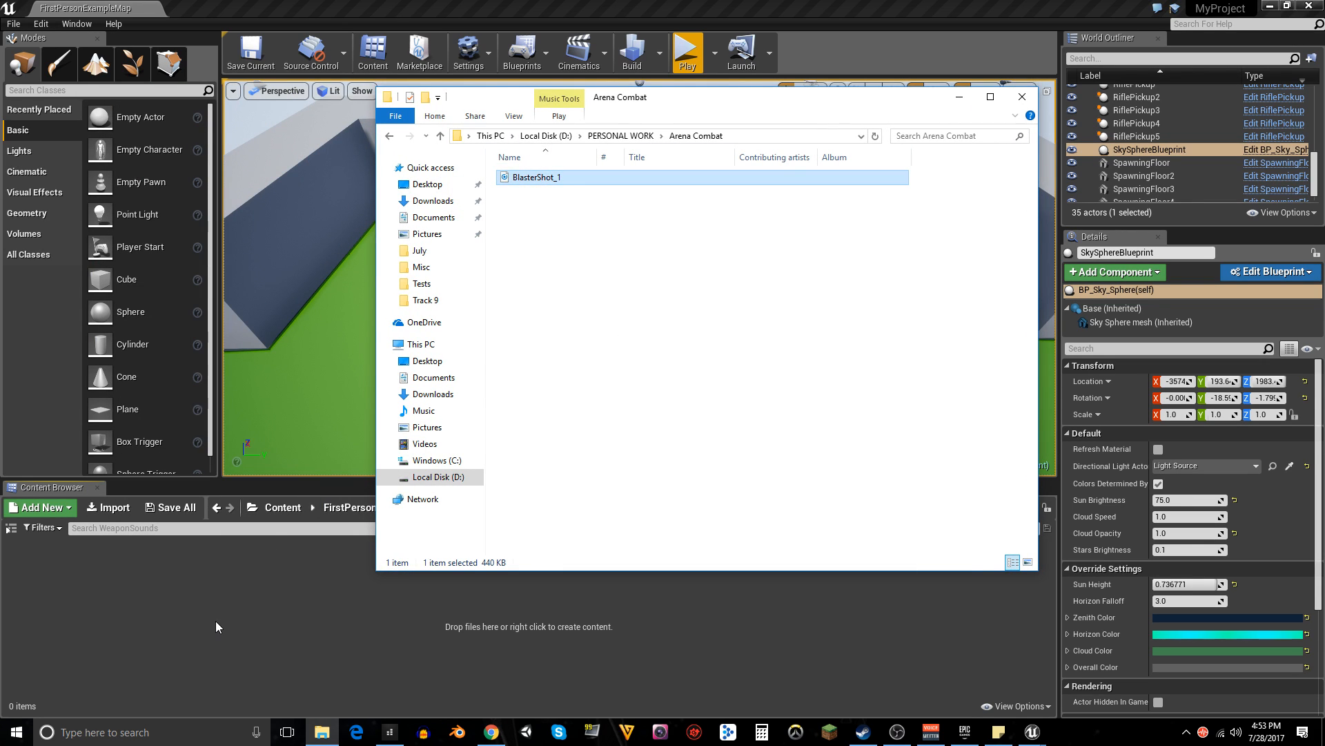
left_click_drag(526, 179, 234, 603)
left_click_drag(979, 103, 634, 603)
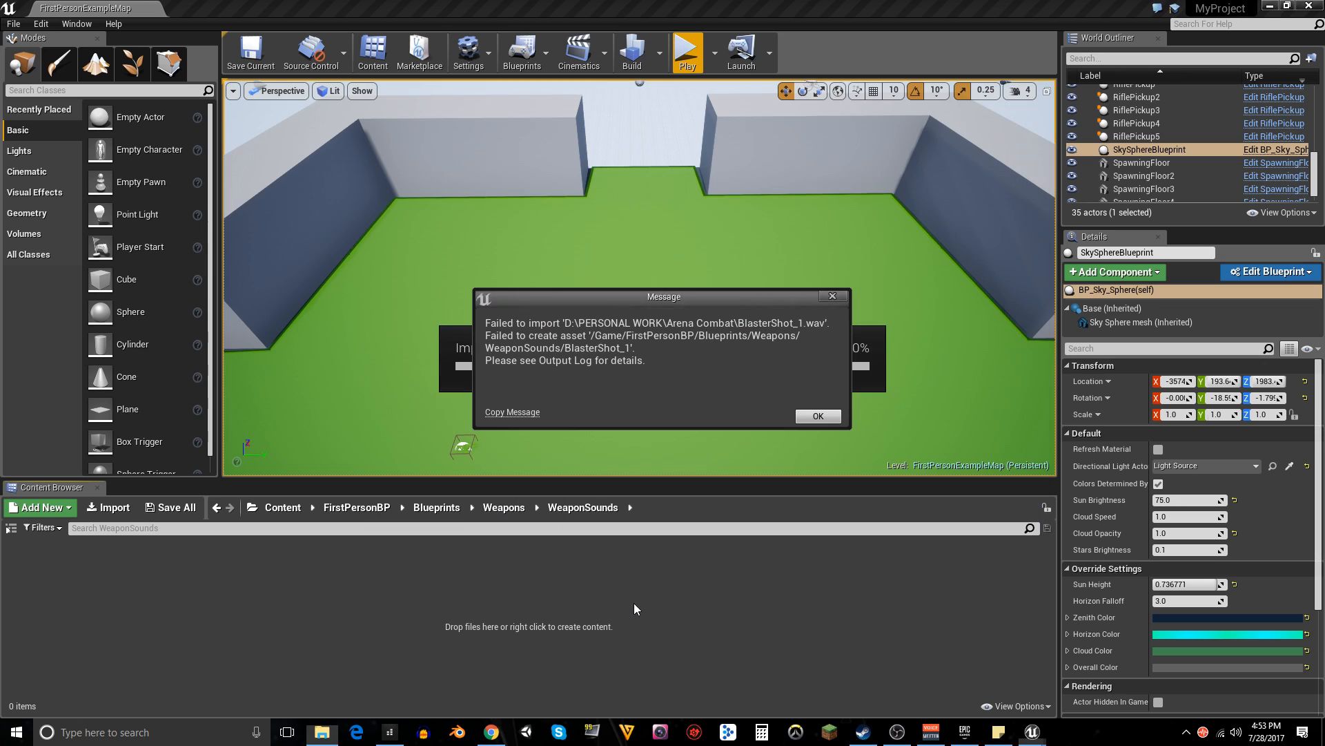
left_click(814, 415)
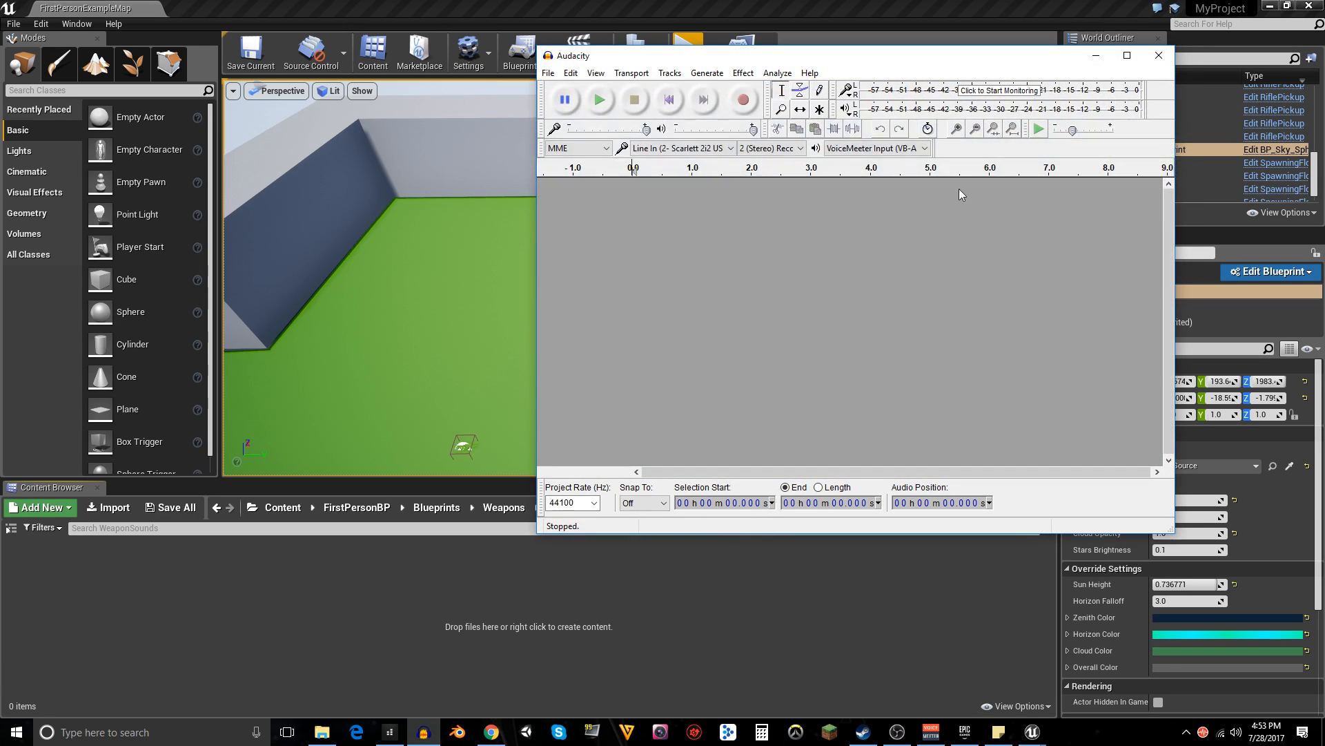
left_click(1098, 58)
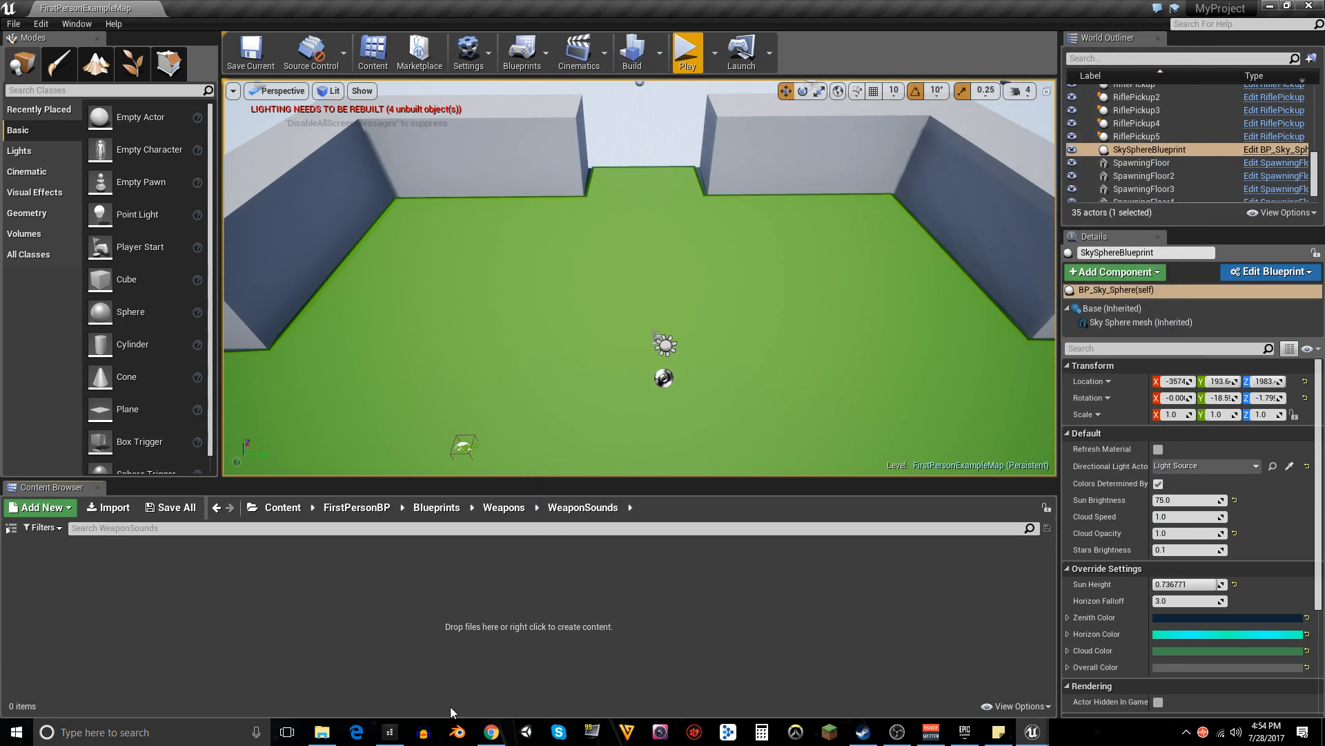
- Switch to SONAR and re-export the selected clips over BlasterShot_1 in Arena Combat as a Wave file with 16-bit depth
left_click(392, 732)
left_click(25, 23)
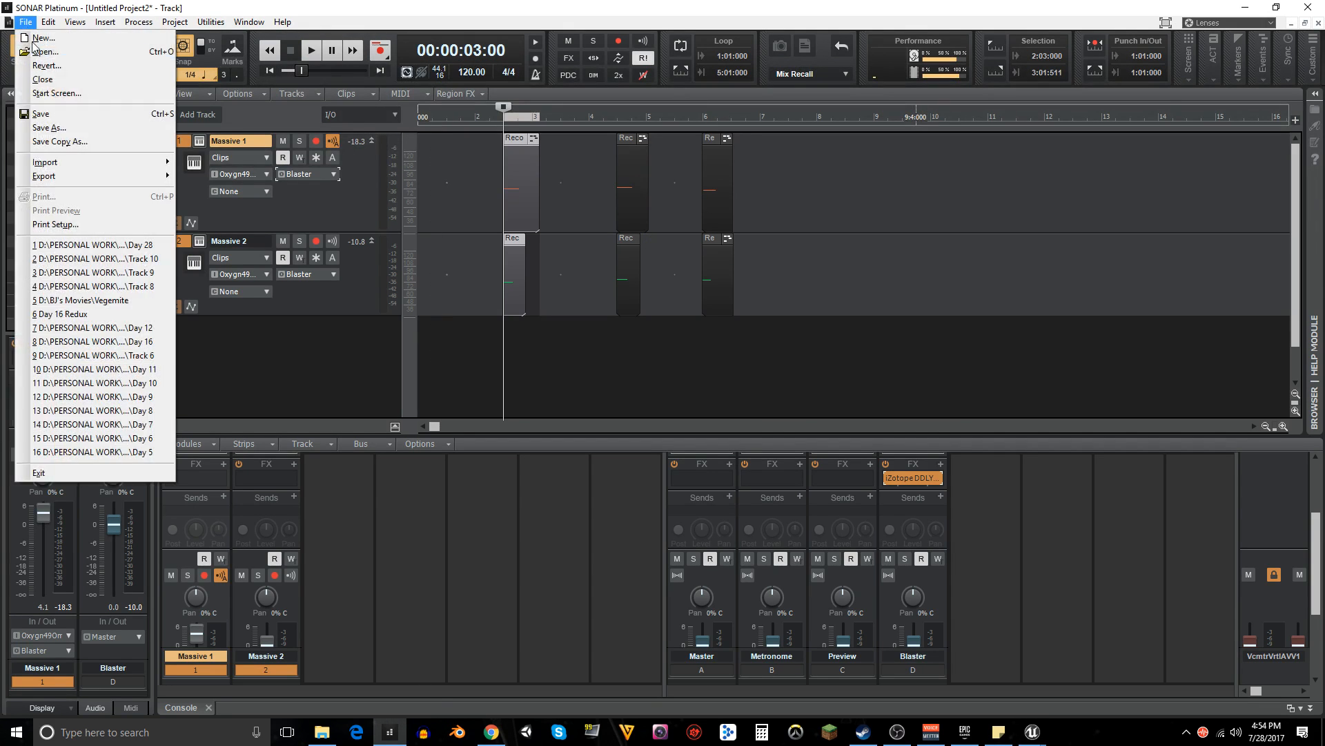
mouse_move(113, 177)
left_click(206, 177)
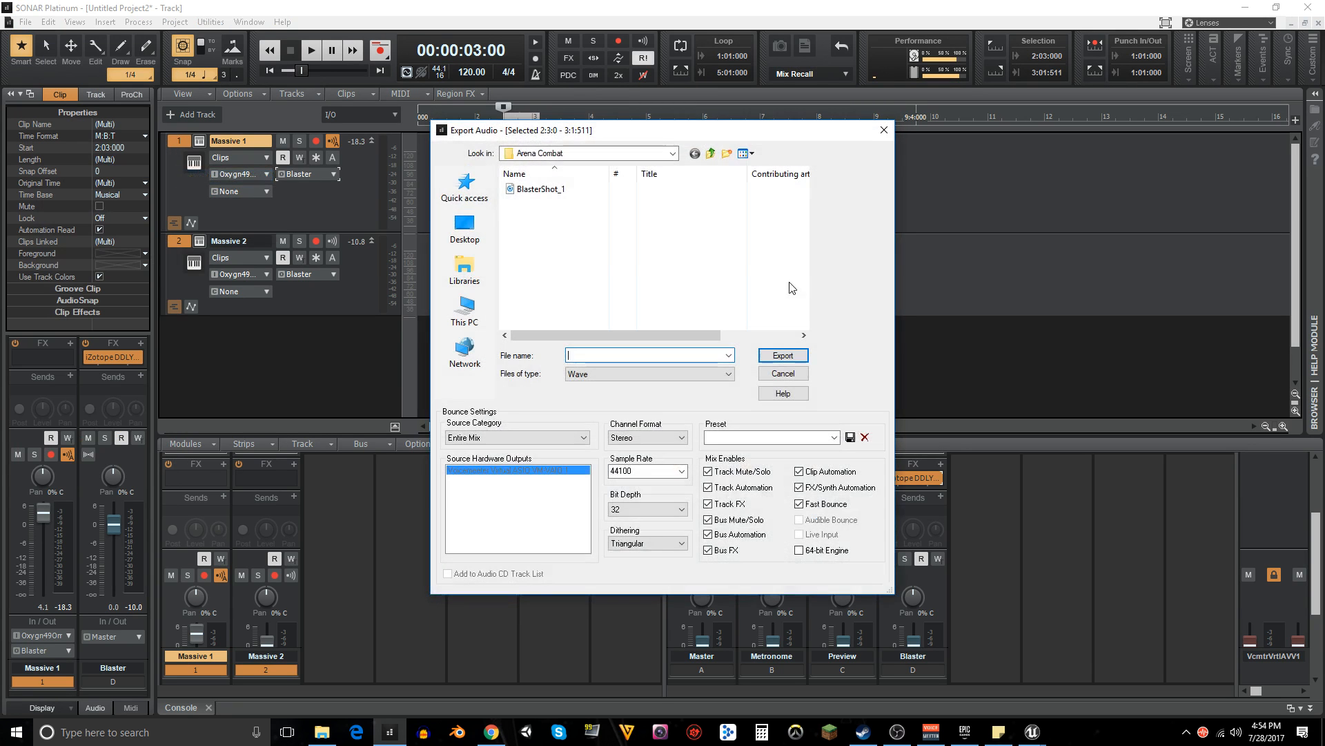
left_click(552, 197)
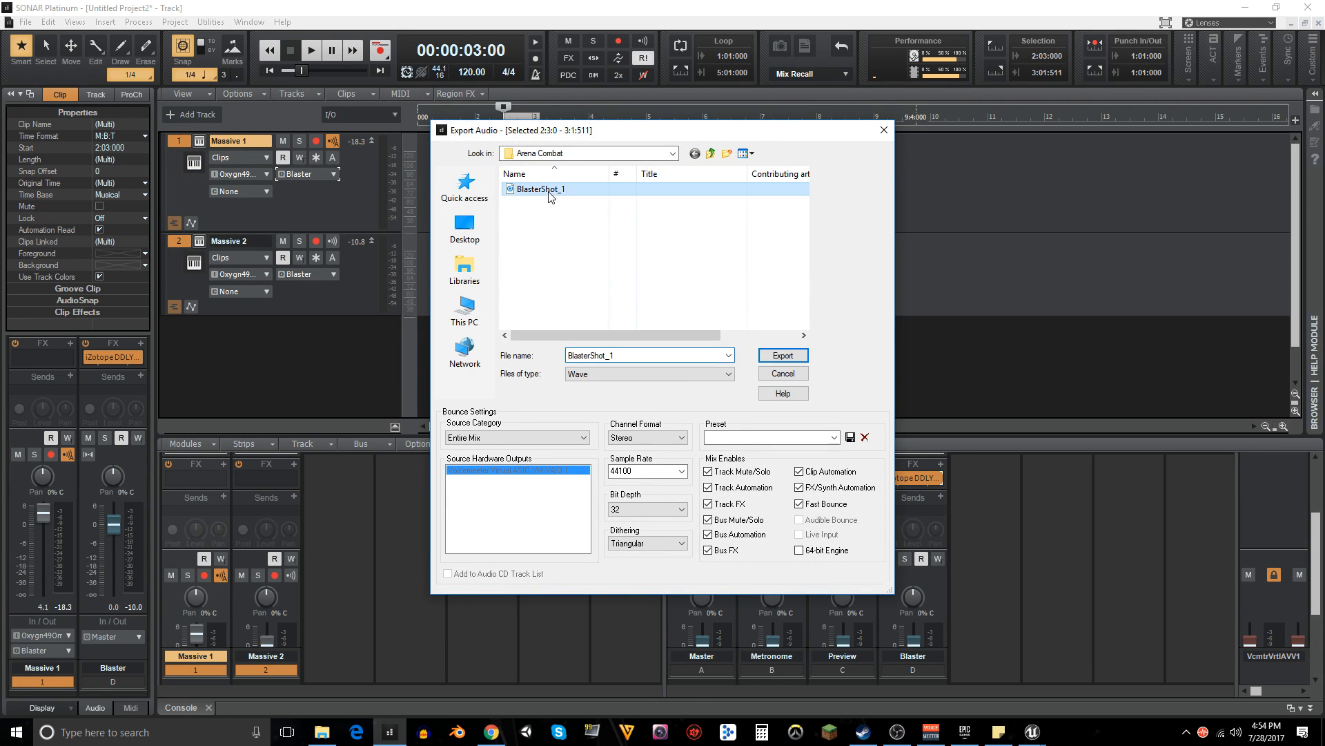
left_click(649, 509)
left_click(638, 526)
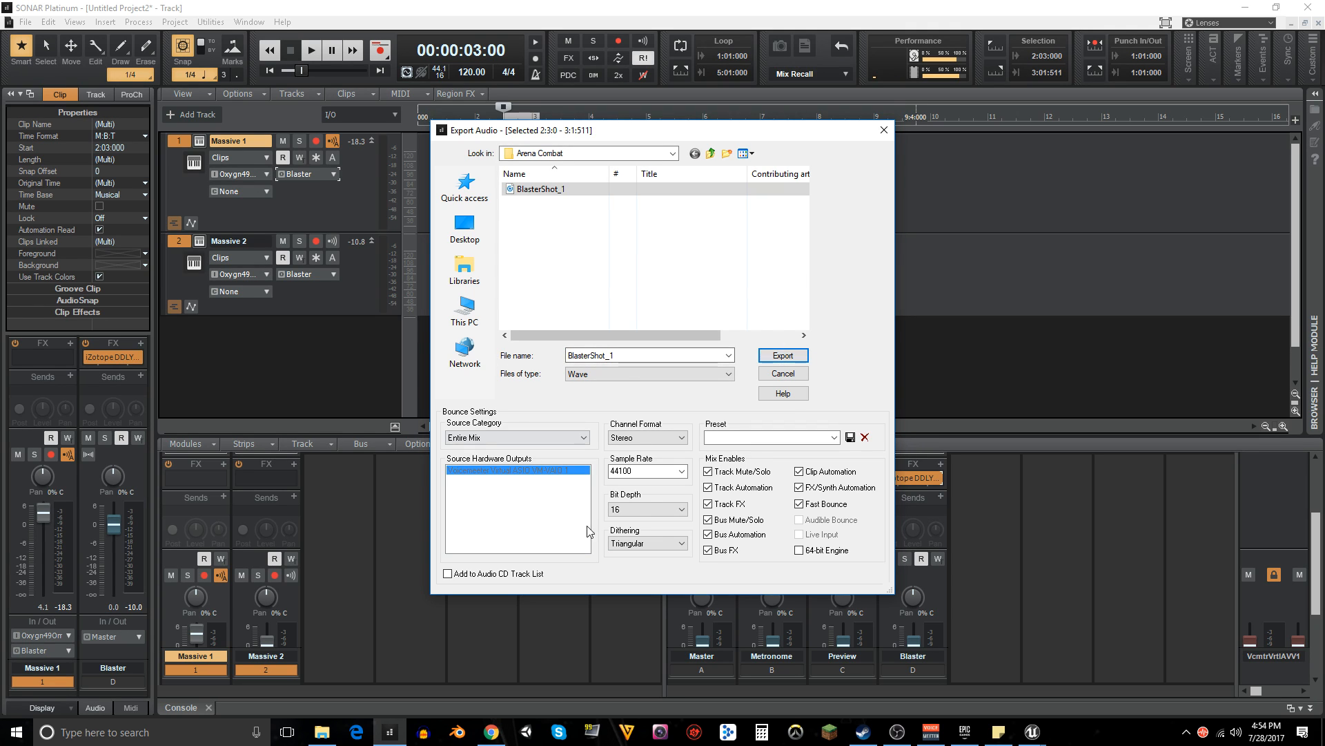
left_click(776, 357)
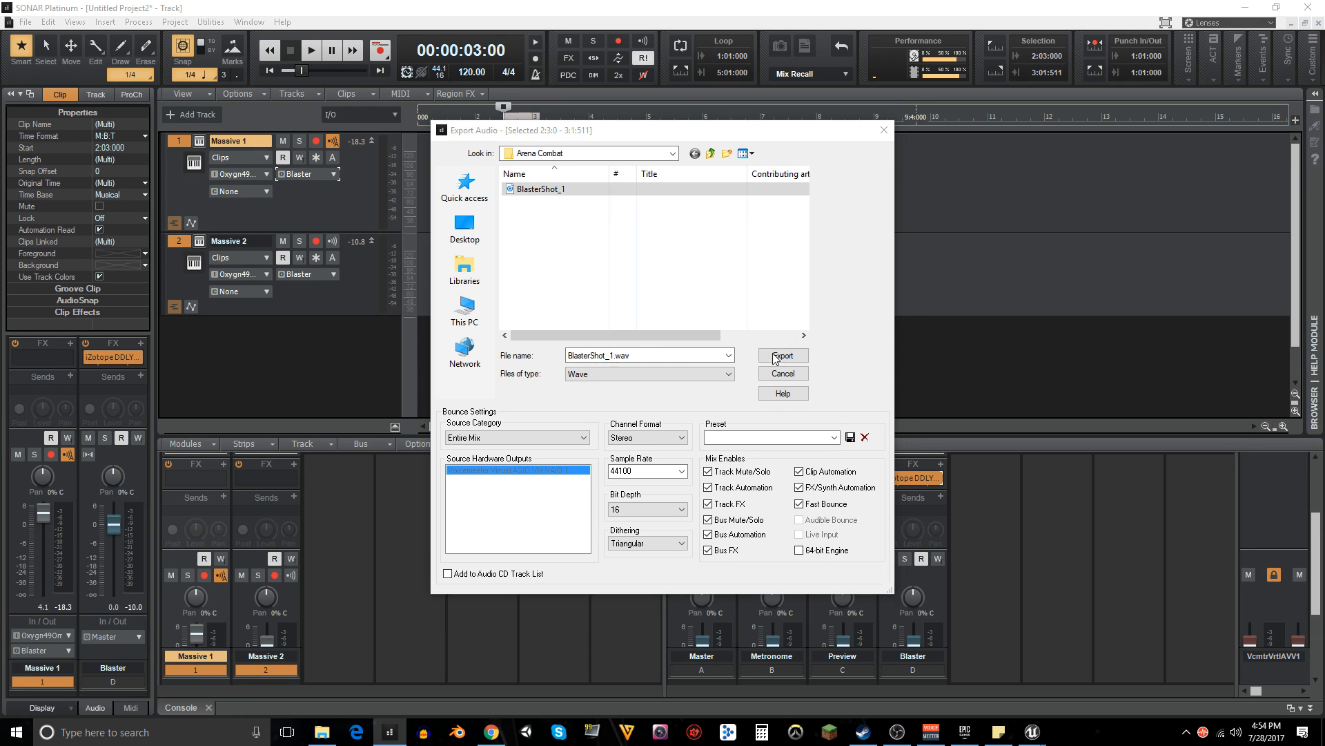
left_click(704, 395)
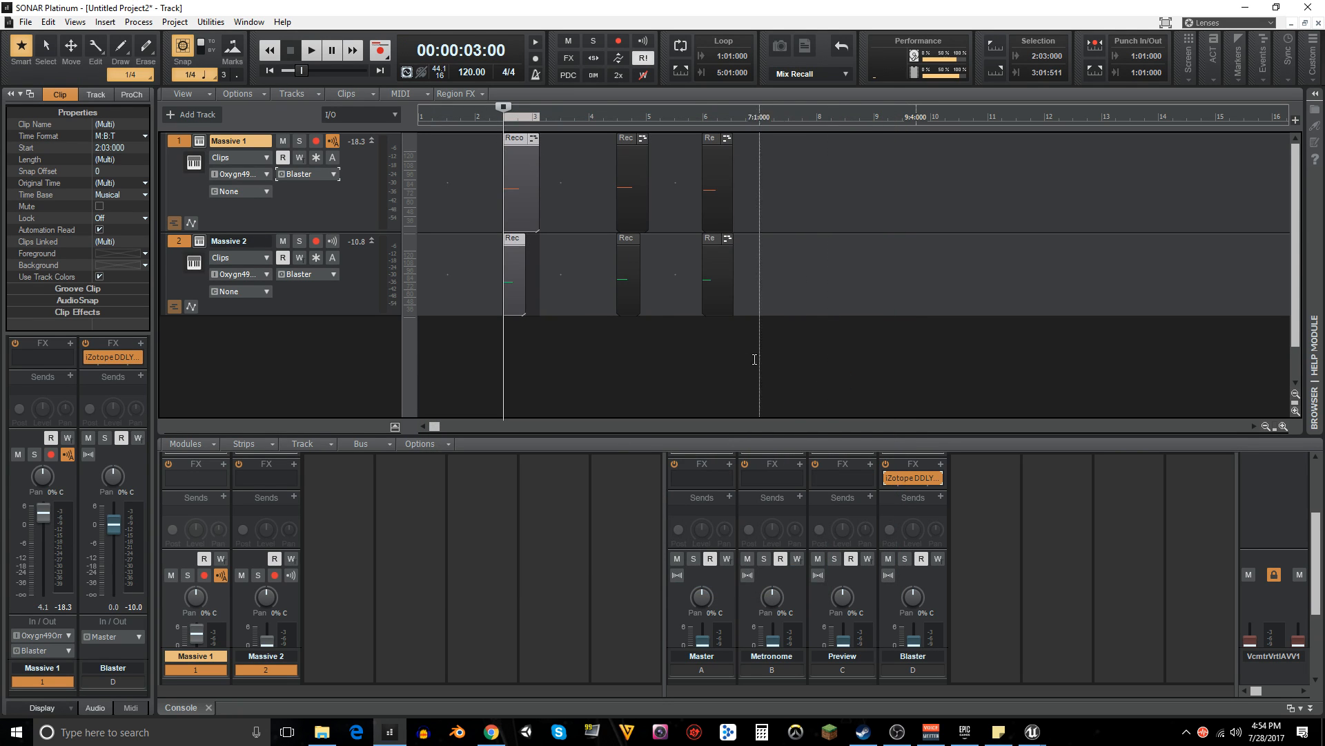
- Switch back to Unreal Editor and import the re-exported BlasterShot_1 from Arena Combat into the WeaponSounds folder
mouse_move(1032, 732)
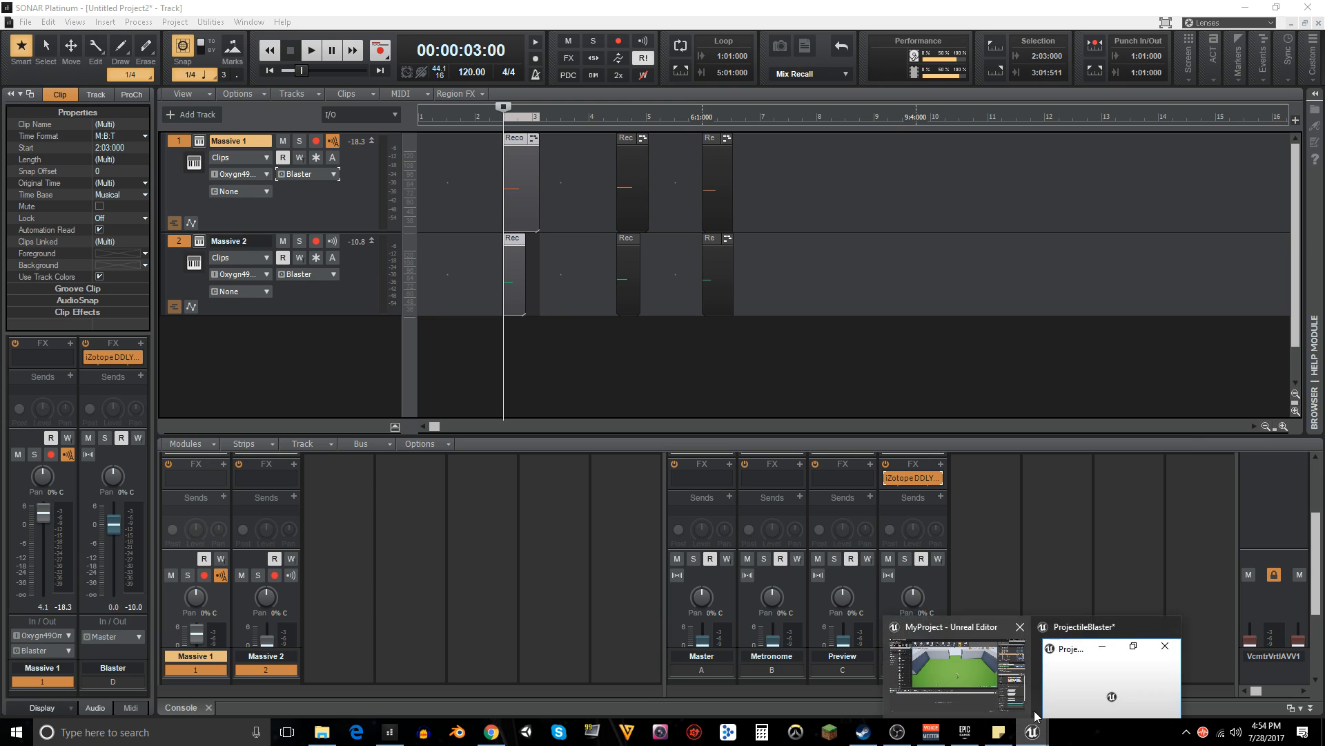
left_click(956, 678)
left_click(323, 732)
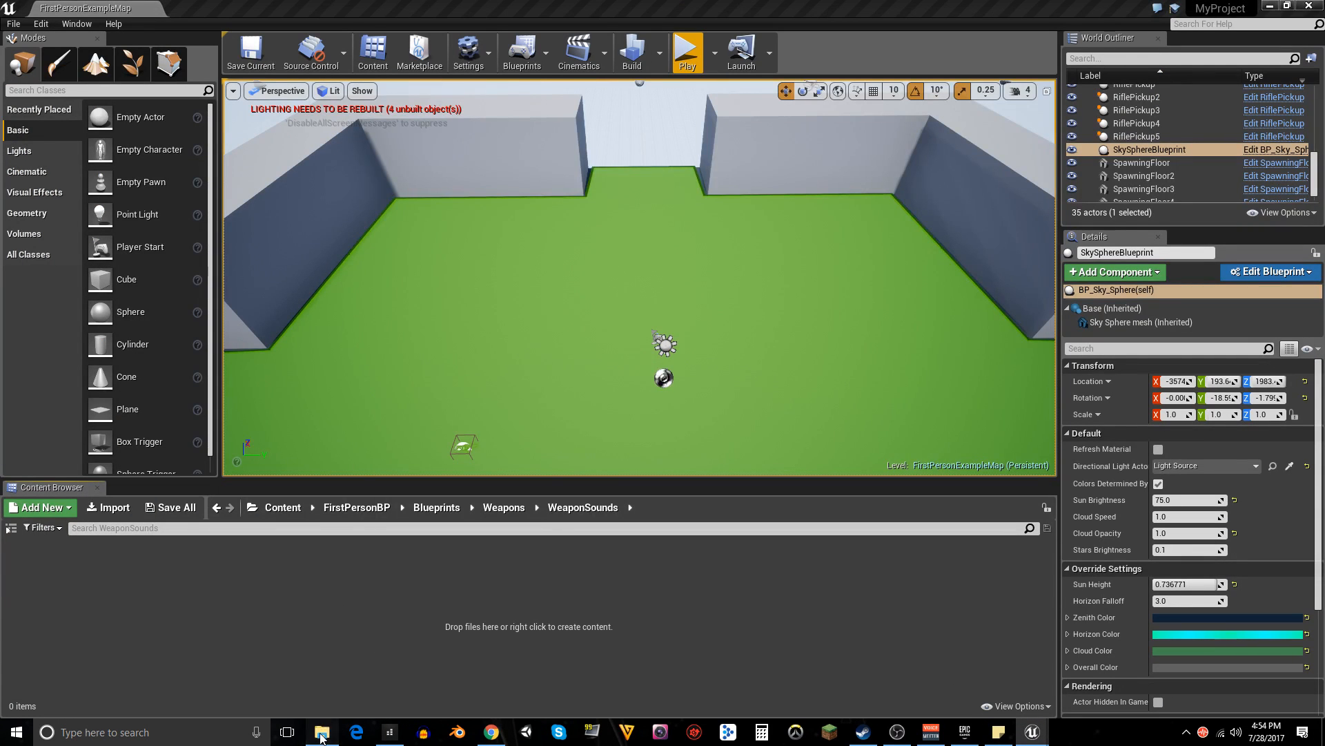
left_click_drag(553, 184, 285, 613)
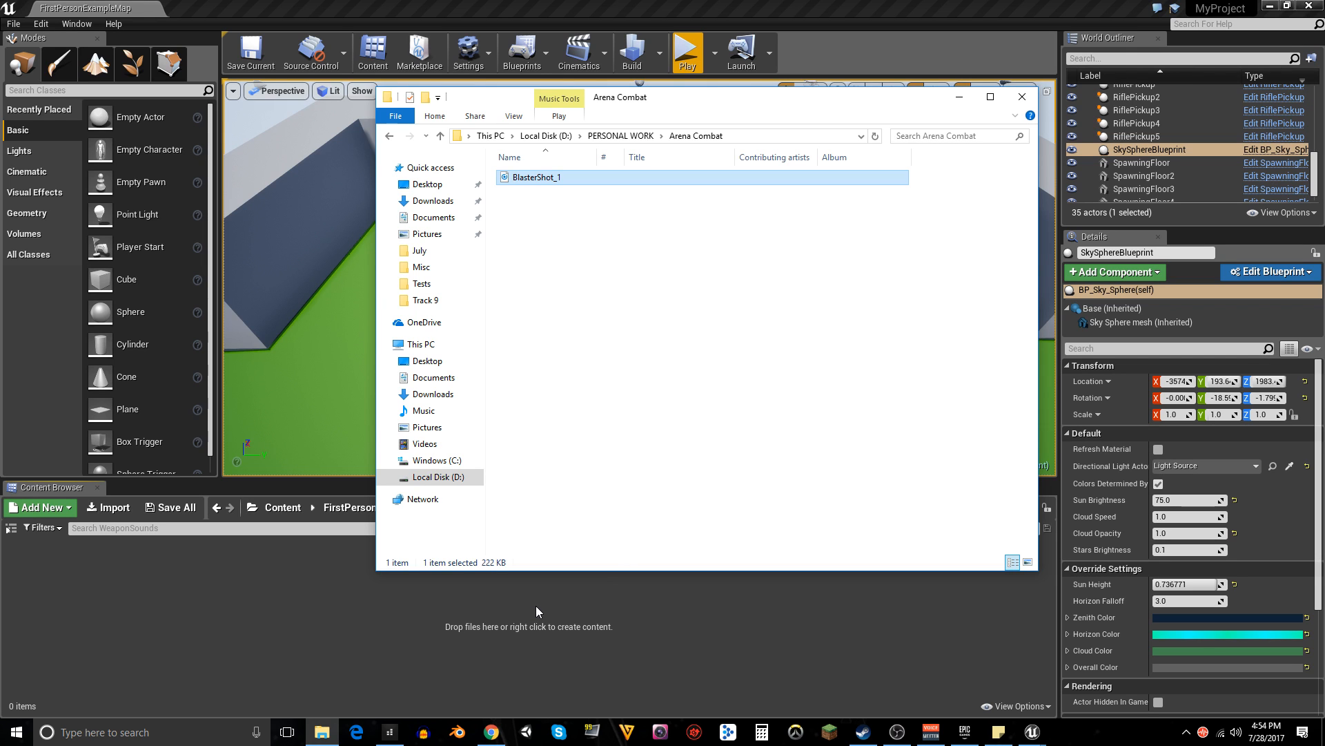
left_click(959, 96)
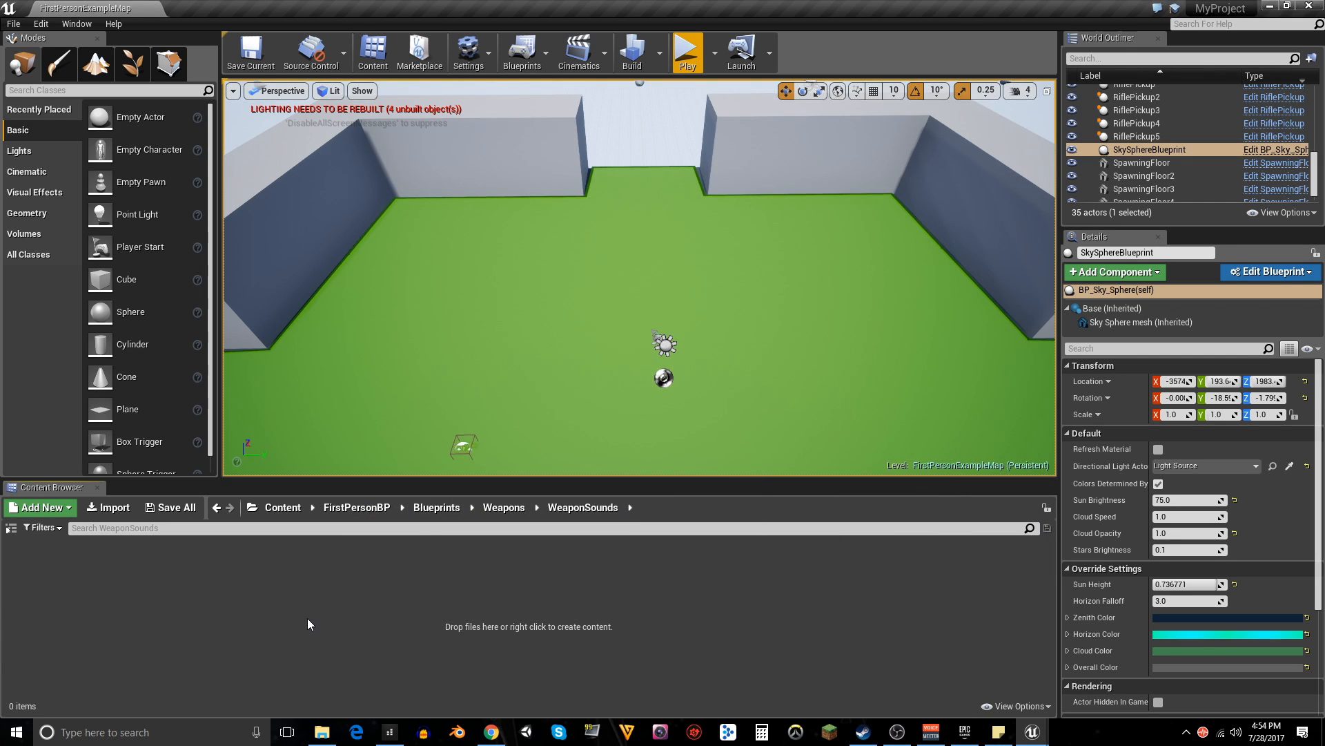
left_click(322, 732)
left_click(322, 732)
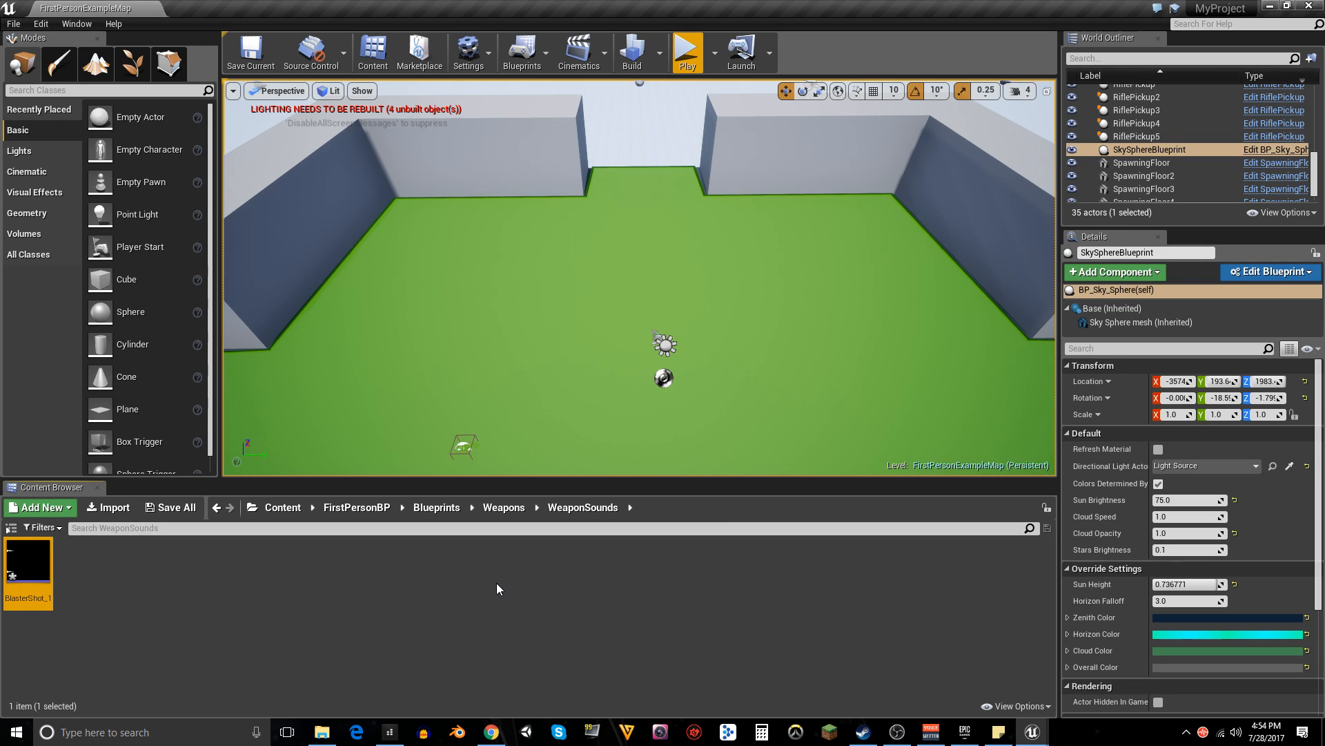
- Try to move the Blaster asset from Blueprints into the Weapons folder, and open Weapons to check its contents
left_click(503, 508)
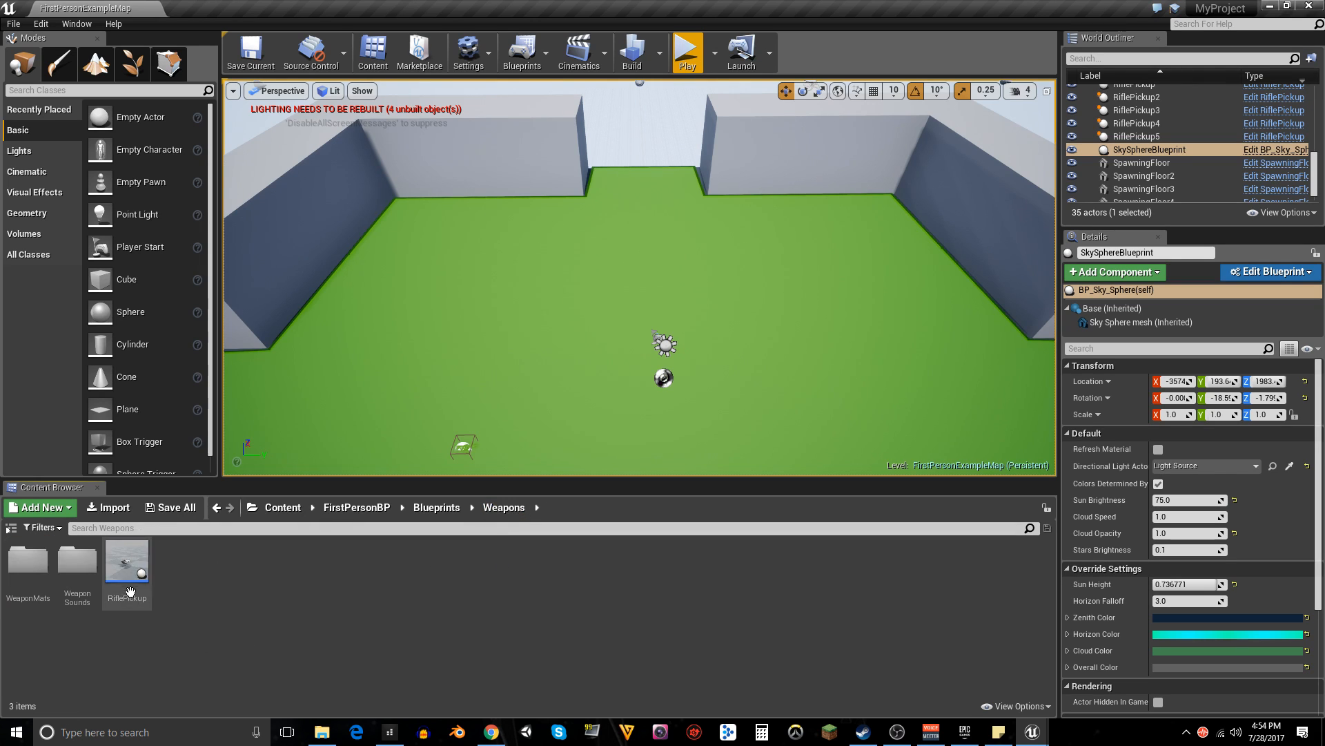
double_click(28, 559)
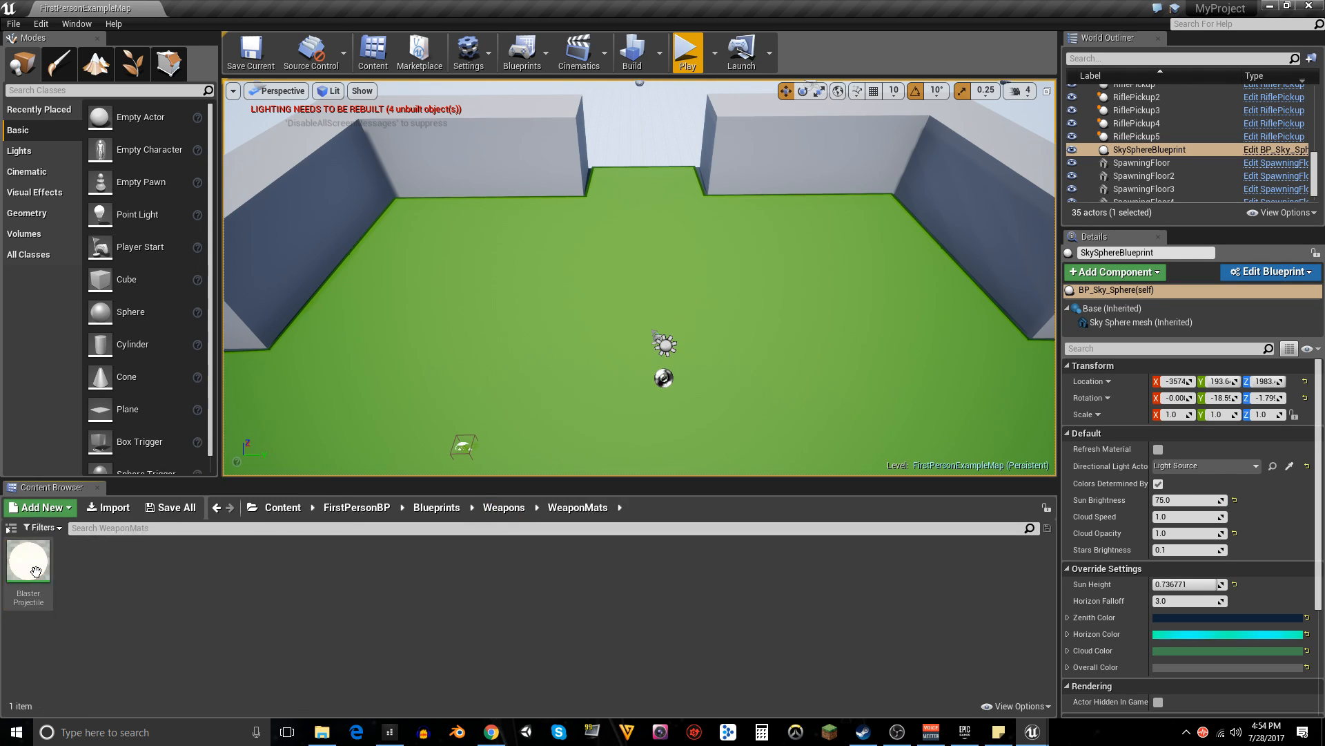
left_click(436, 508)
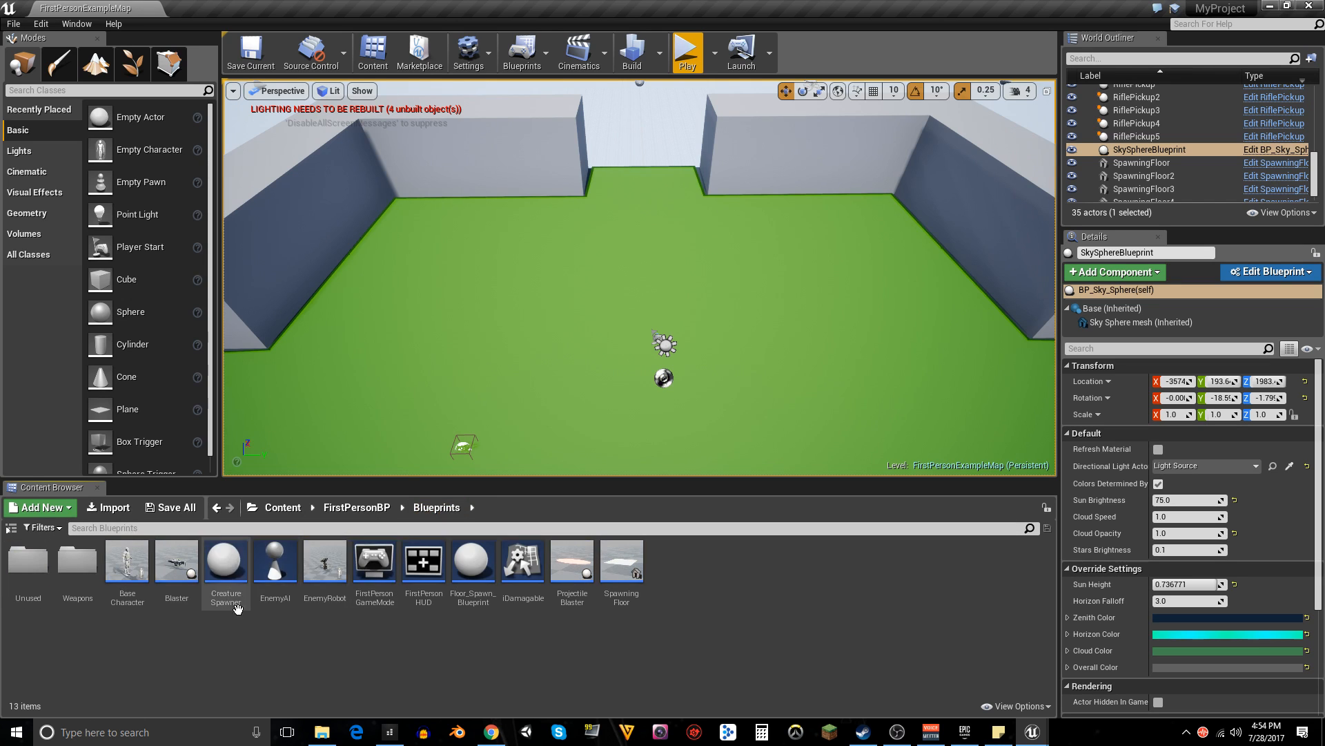
left_click_drag(190, 569, 71, 566)
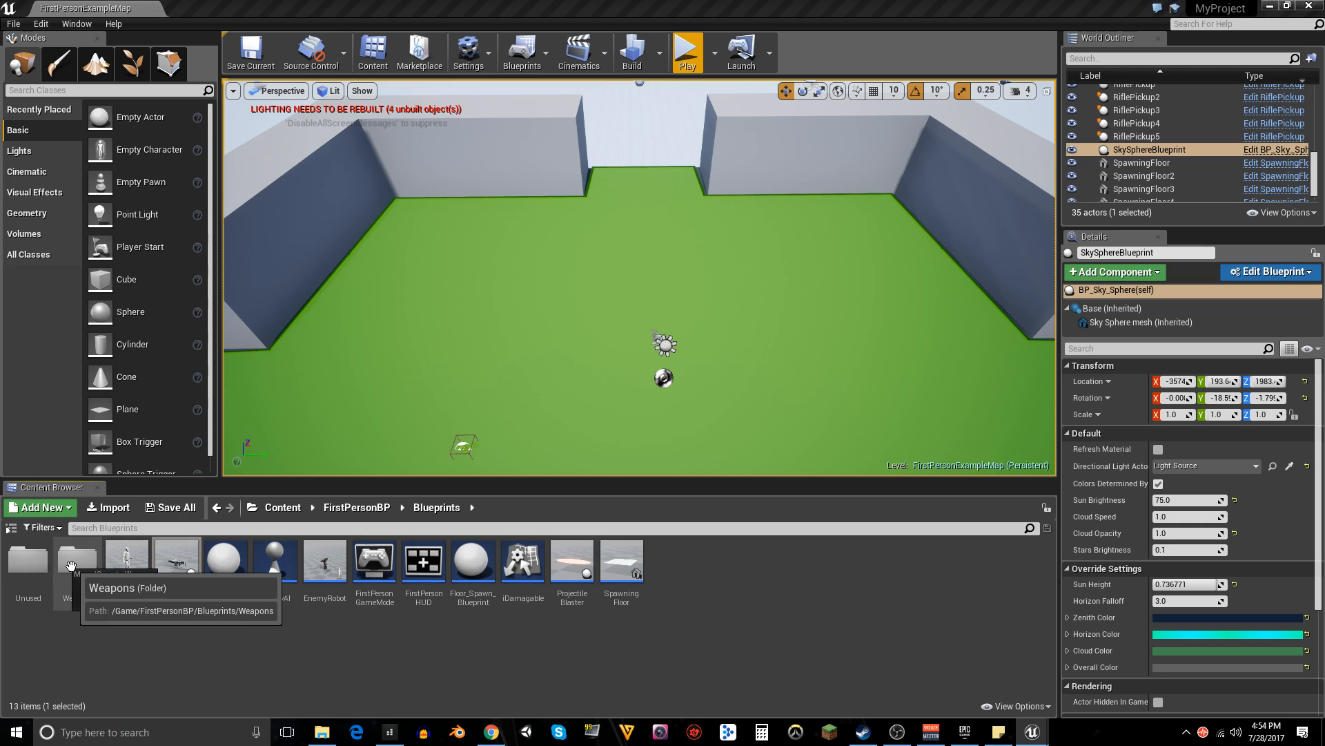
double_click(71, 564)
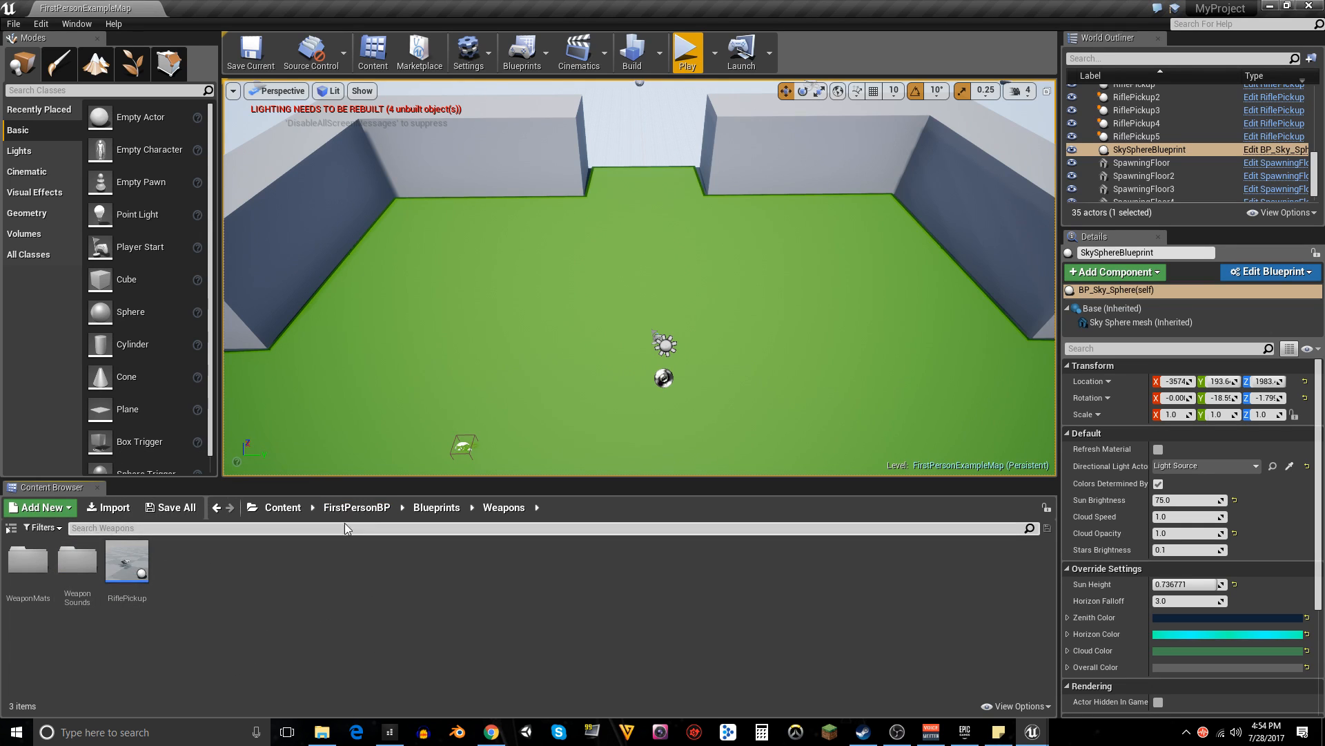
- Move the Blaster asset from the Blueprints folder into Weapons and open its blueprint from there
left_click(436, 507)
left_click_drag(176, 563, 72, 573)
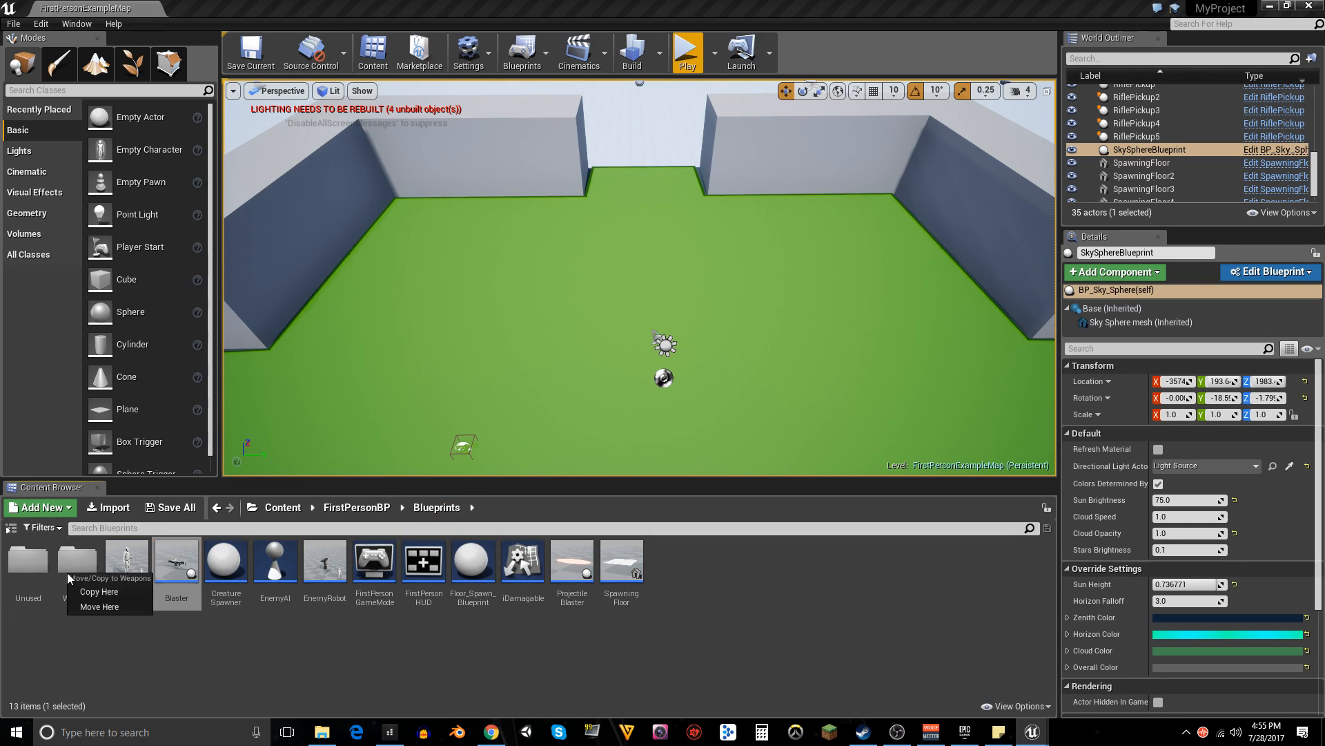
left_click(104, 607)
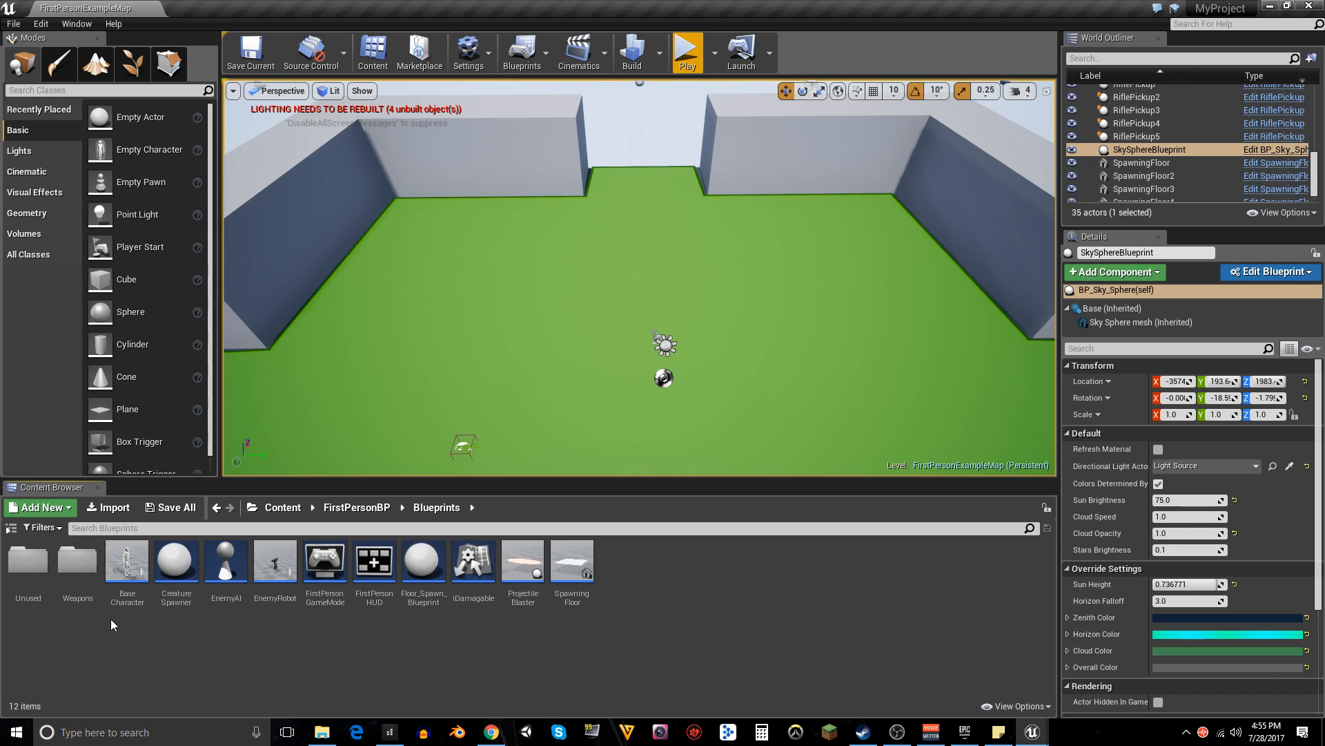
double_click(96, 594)
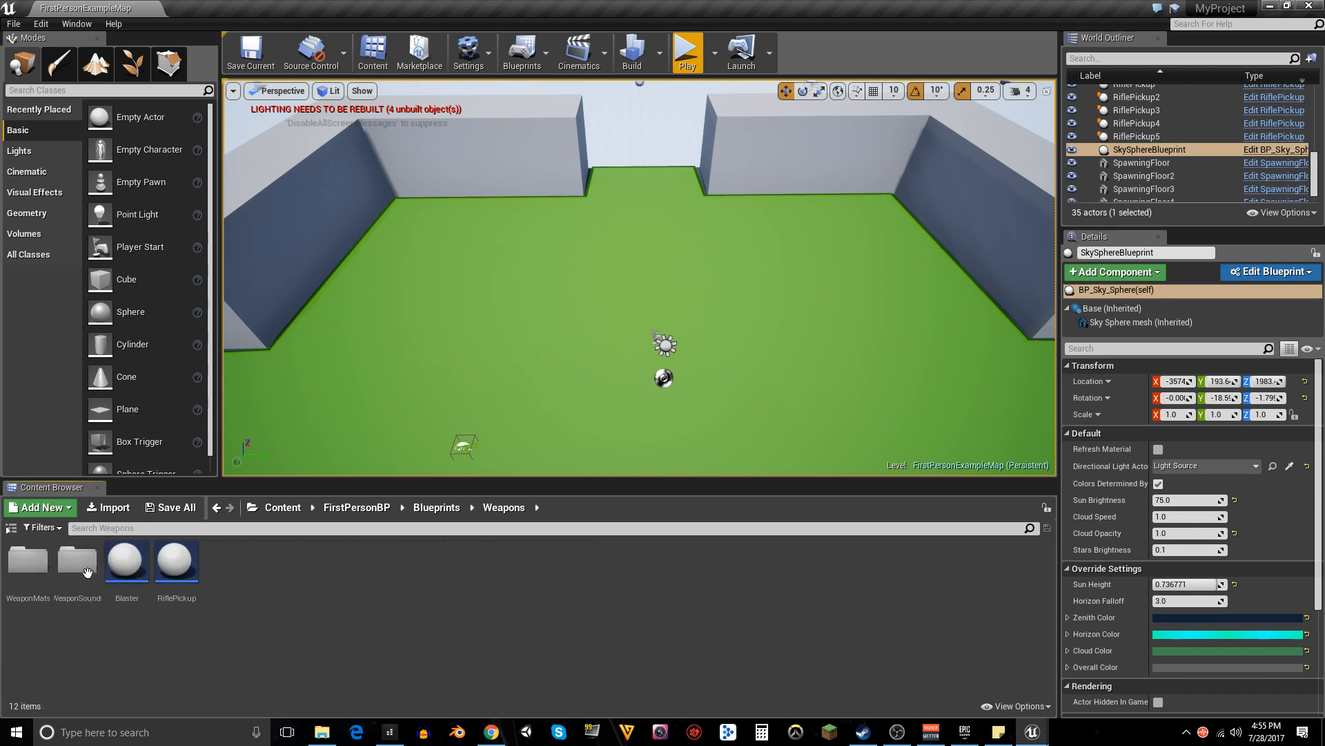
left_click(134, 575)
double_click(134, 576)
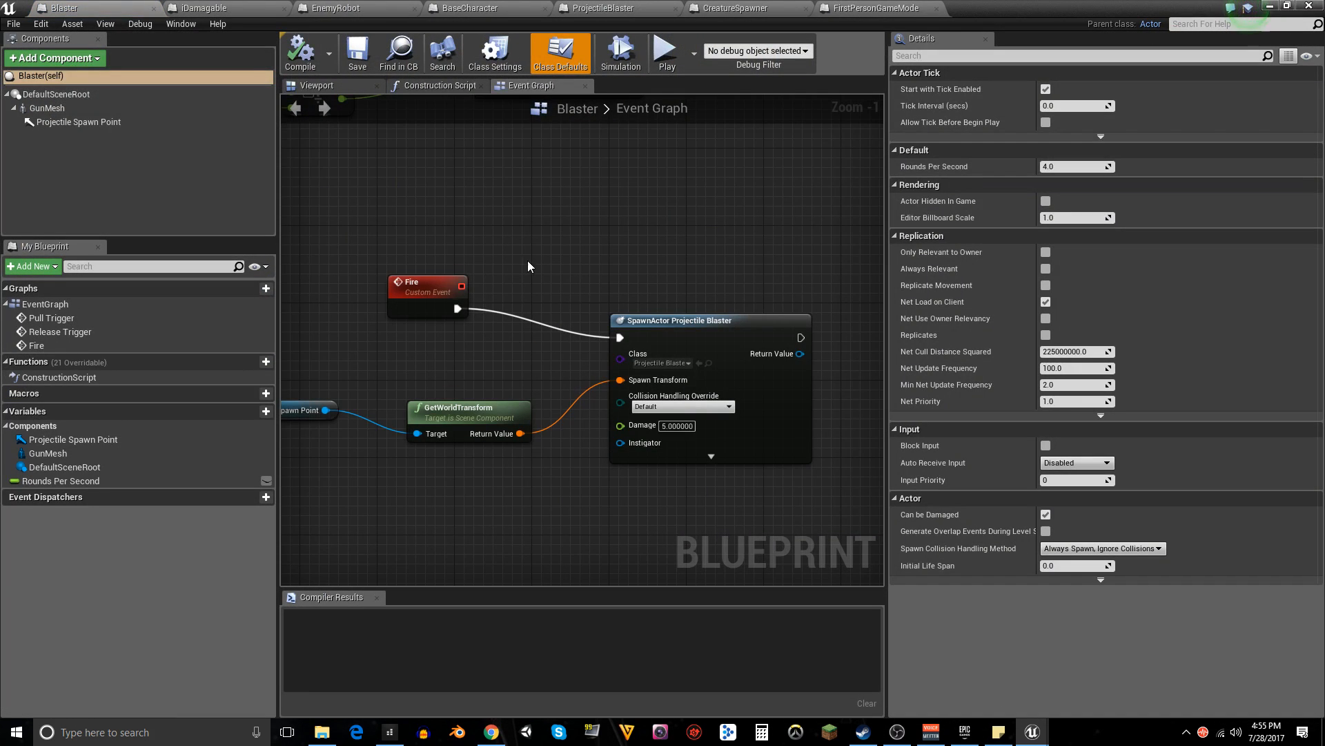
- Add a Spawn Sound Attached node from the execution output of SpawnActor Projectile Blaster in the Fire event chain
left_click_drag(669, 267, 541, 279)
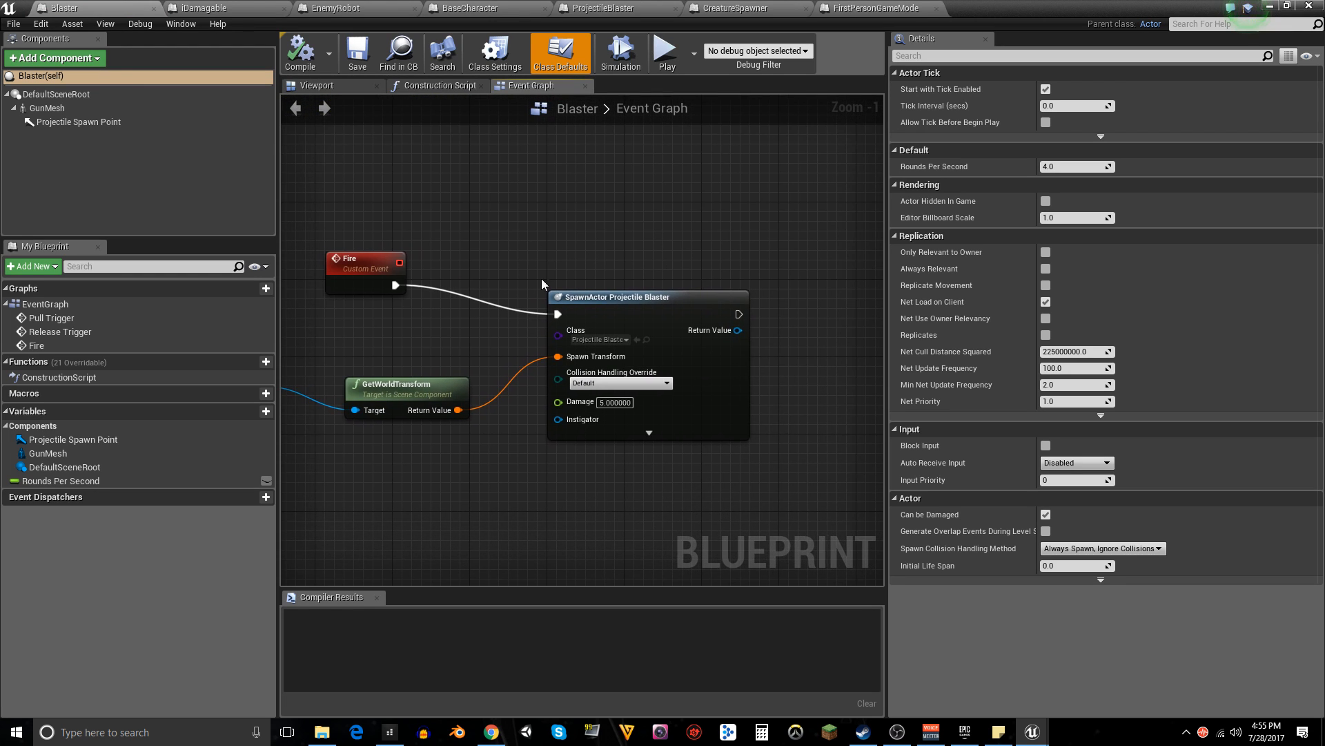
left_click_drag(740, 244, 570, 240)
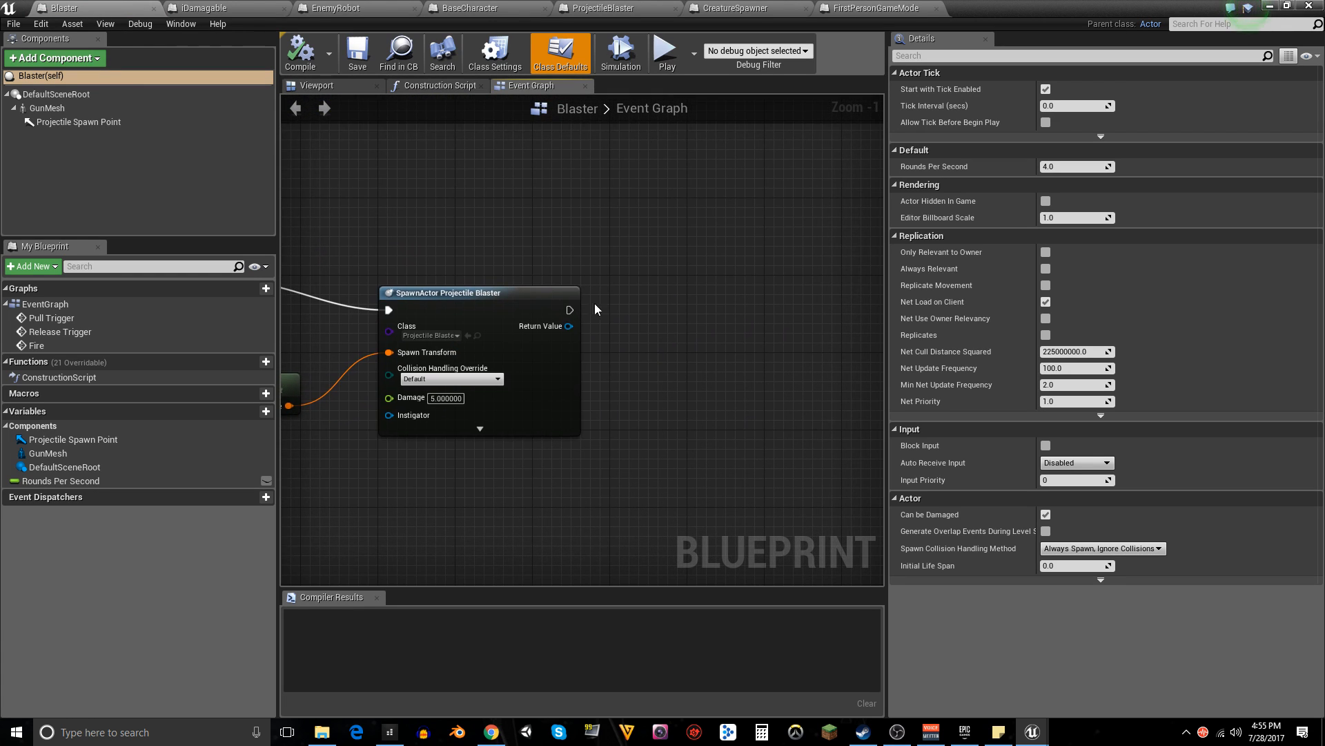
left_click_drag(570, 310, 681, 349)
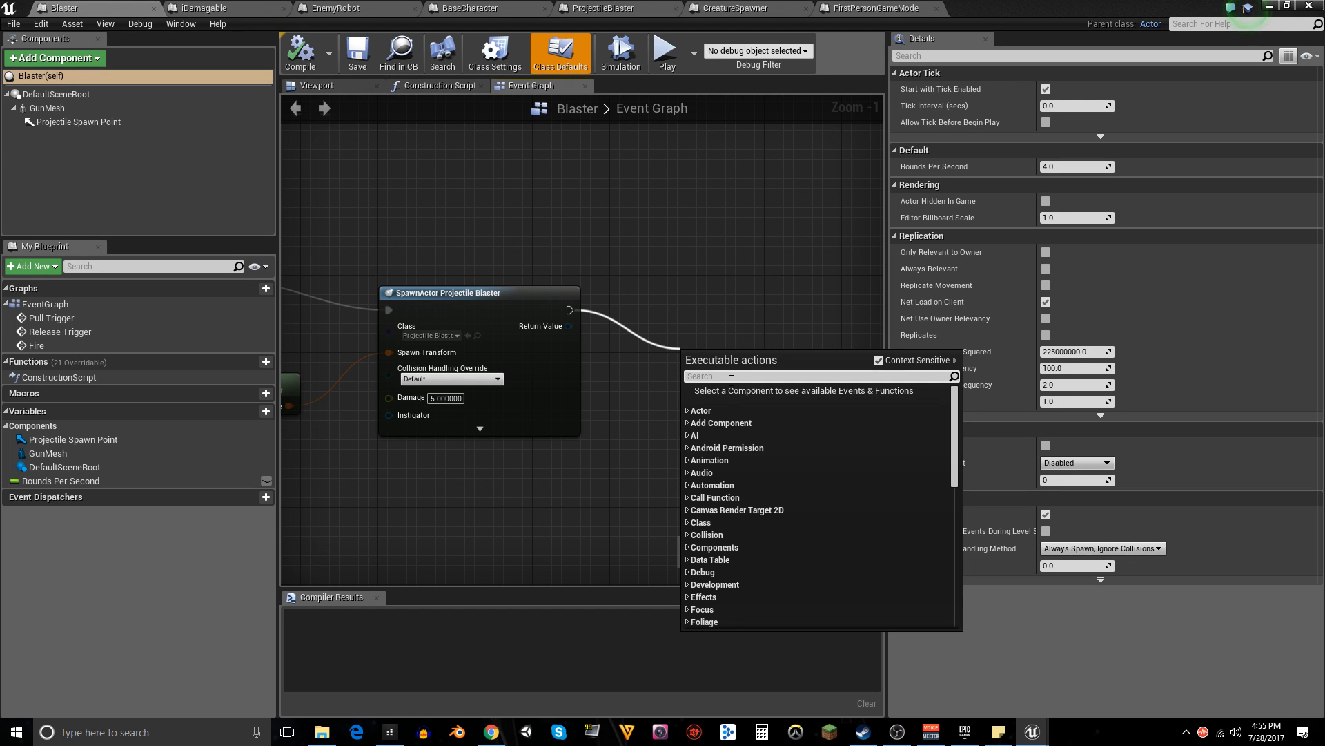
left_click(689, 473)
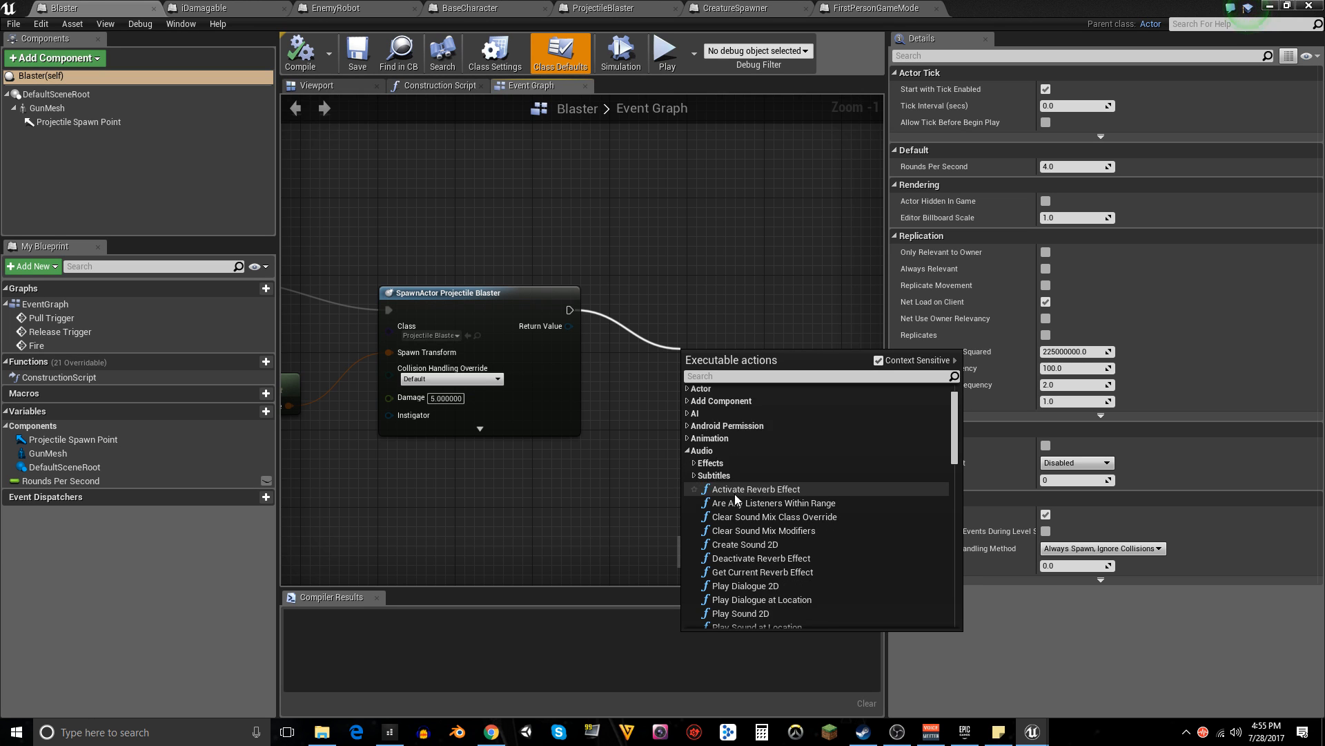
scroll(733, 495, "down", 2)
scroll(726, 491, "down", 3)
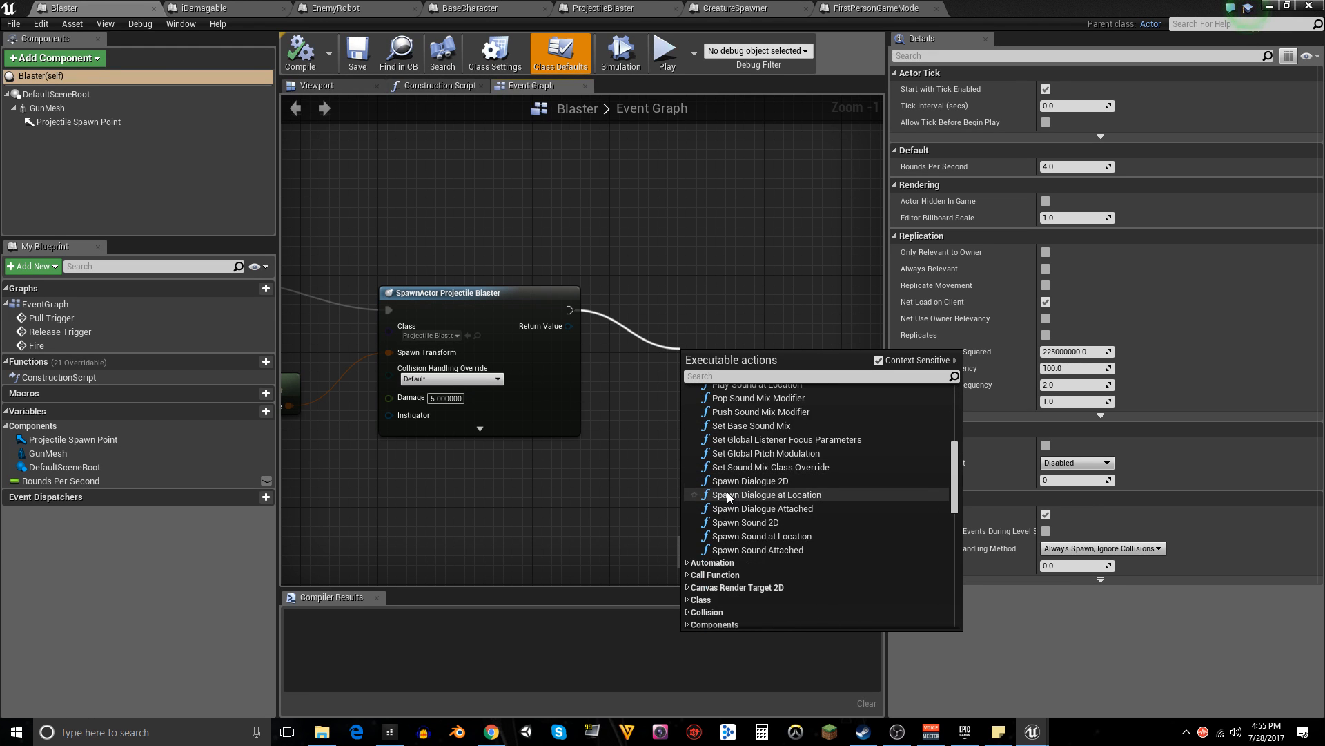
scroll(727, 492, "up", 5)
left_click(695, 465)
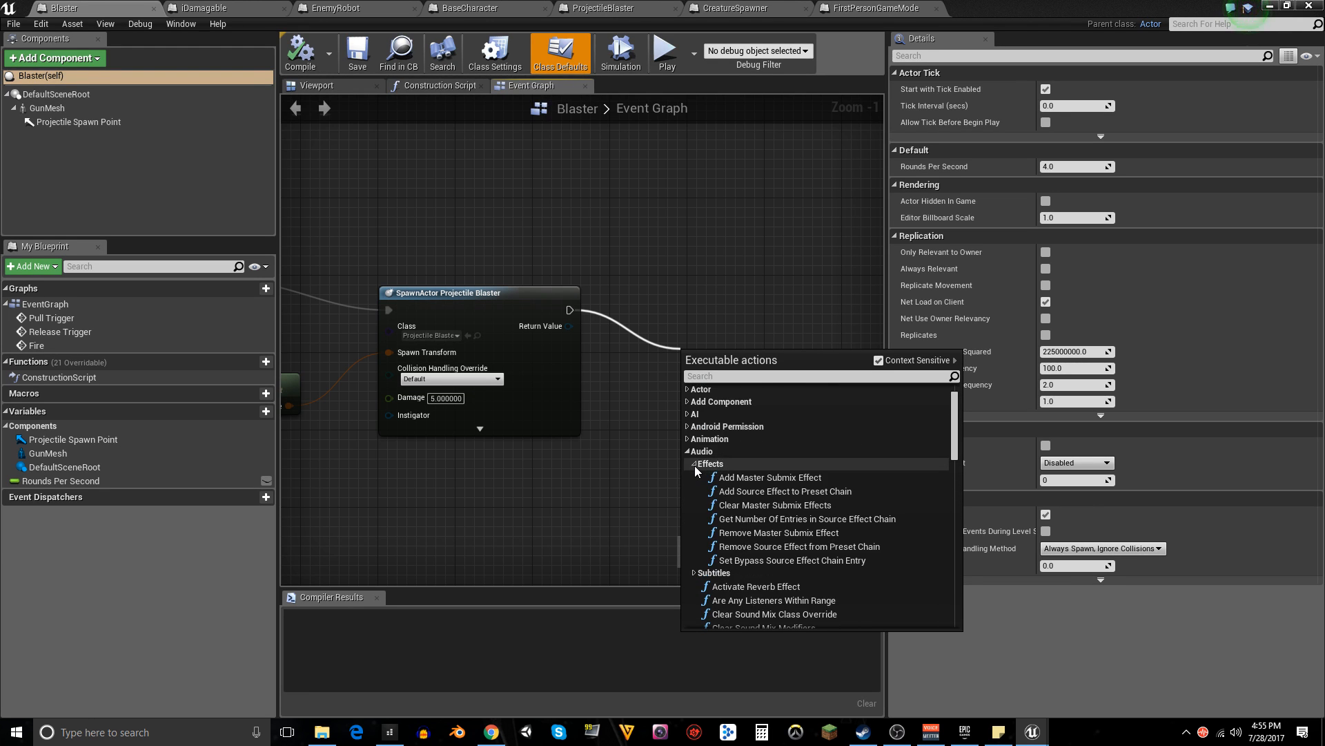
left_click(694, 465)
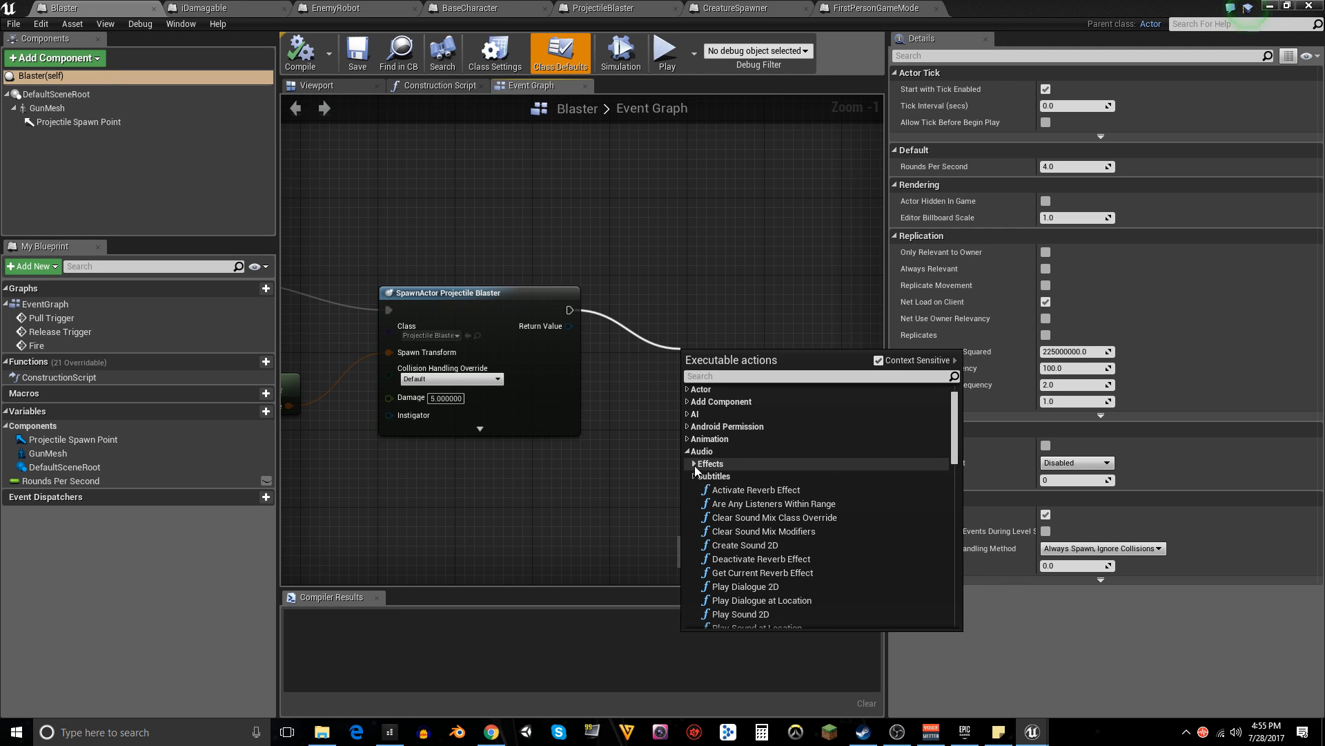
scroll(730, 472, "down", 5)
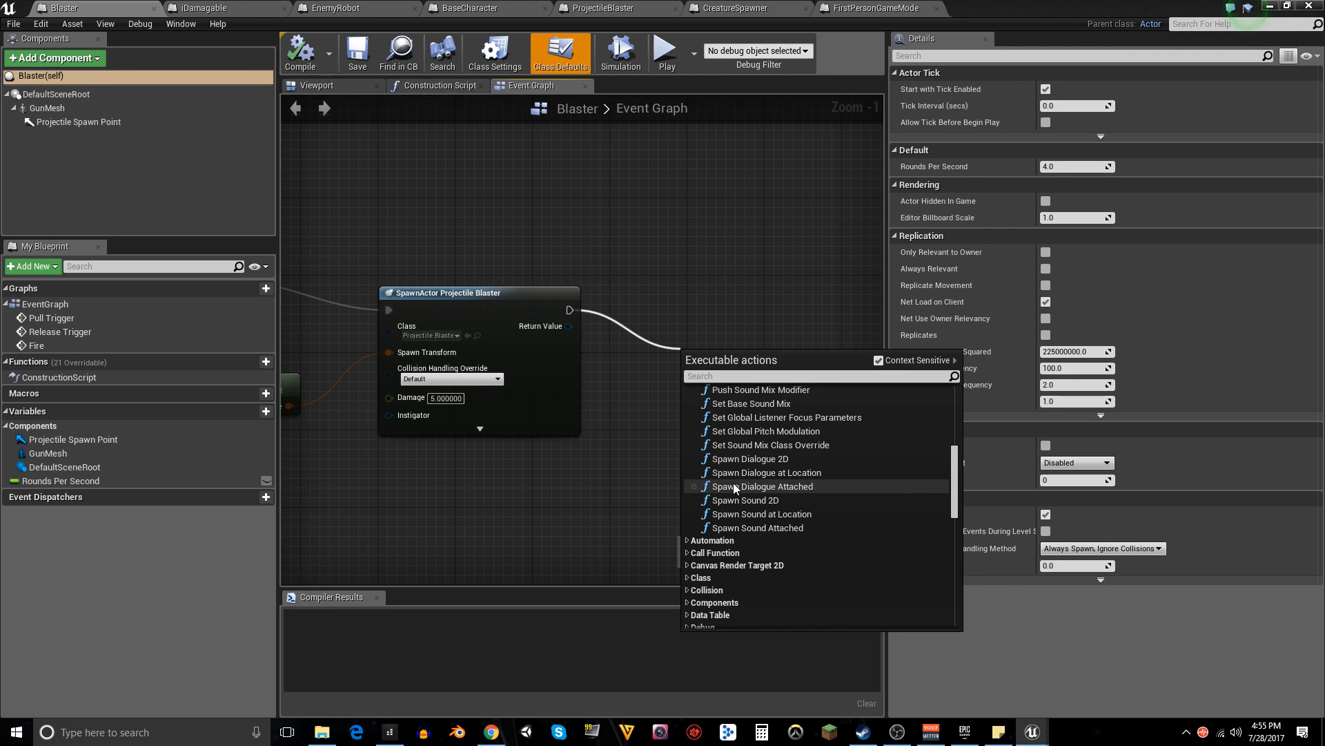
left_click(758, 527)
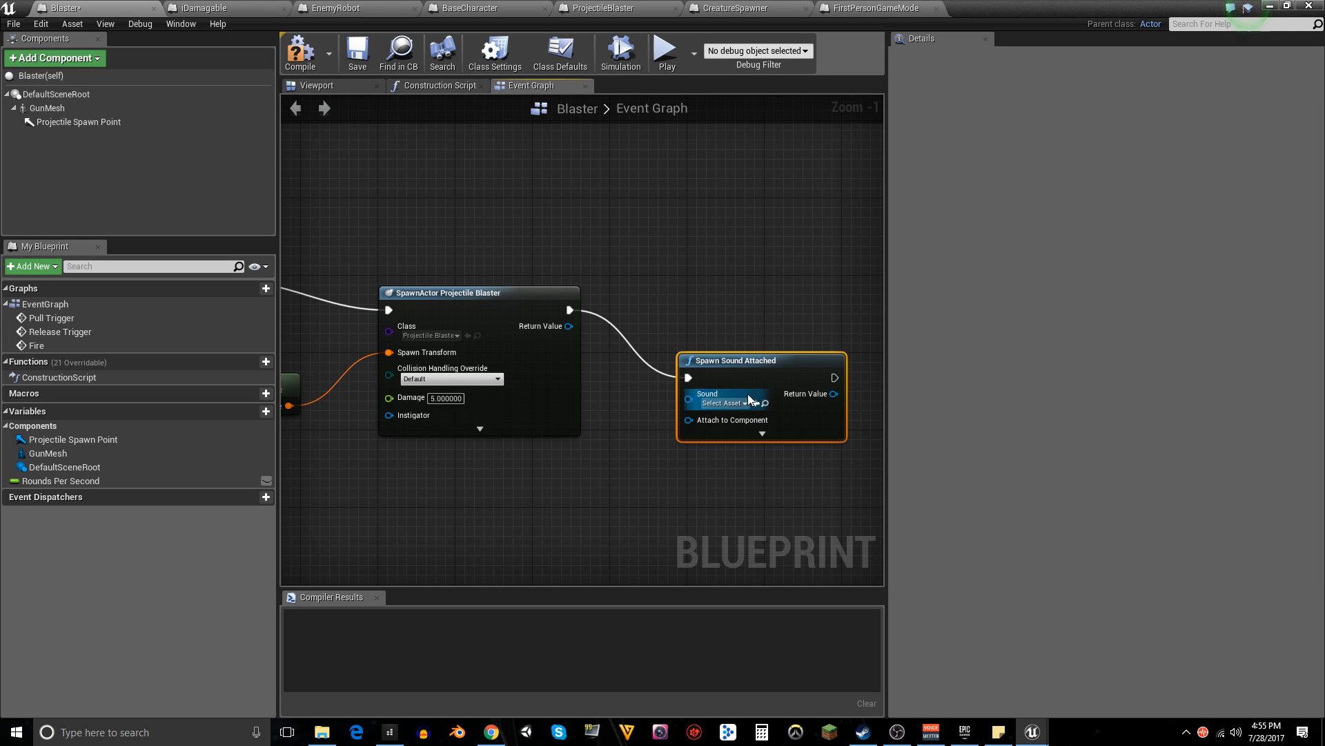
- Choose BlasterShot_1 as the sound of the Spawn Sound Attached node and expand the node's advanced pins
left_click(711, 404)
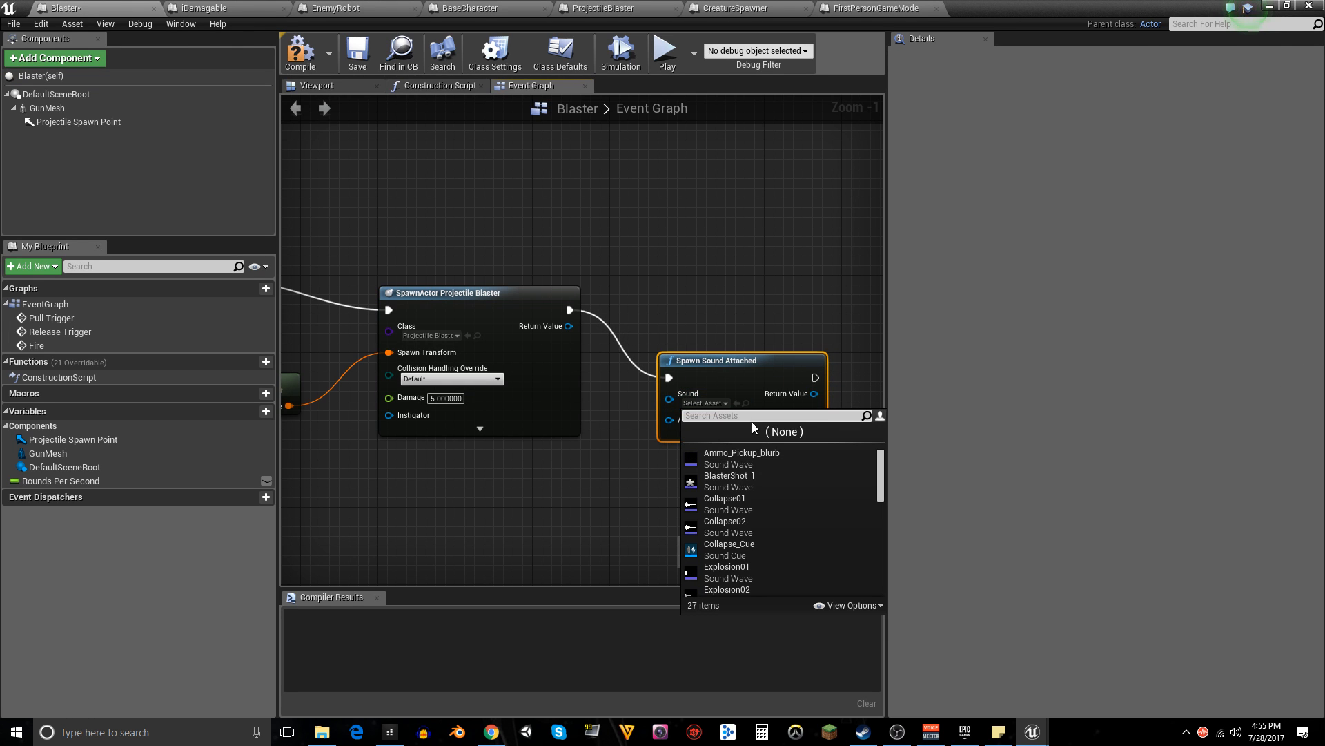
left_click(738, 476)
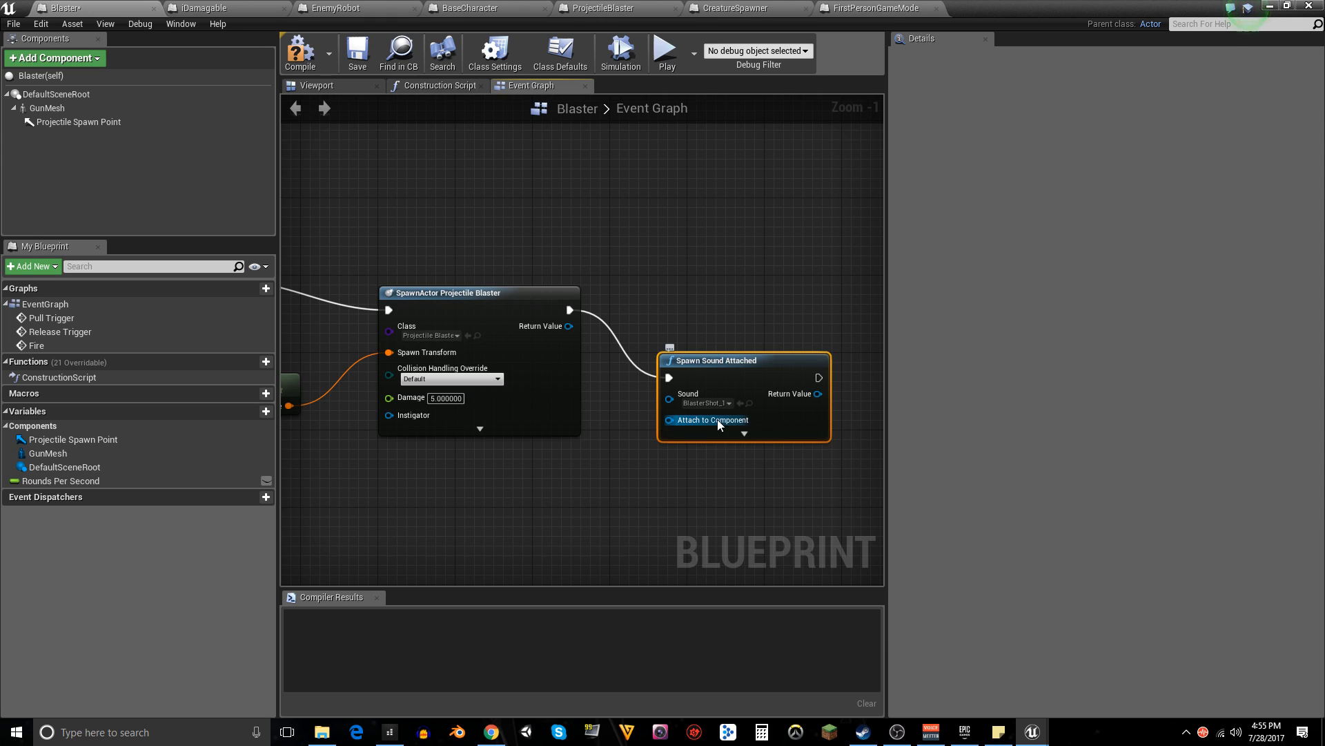
left_click_drag(737, 427, 766, 417)
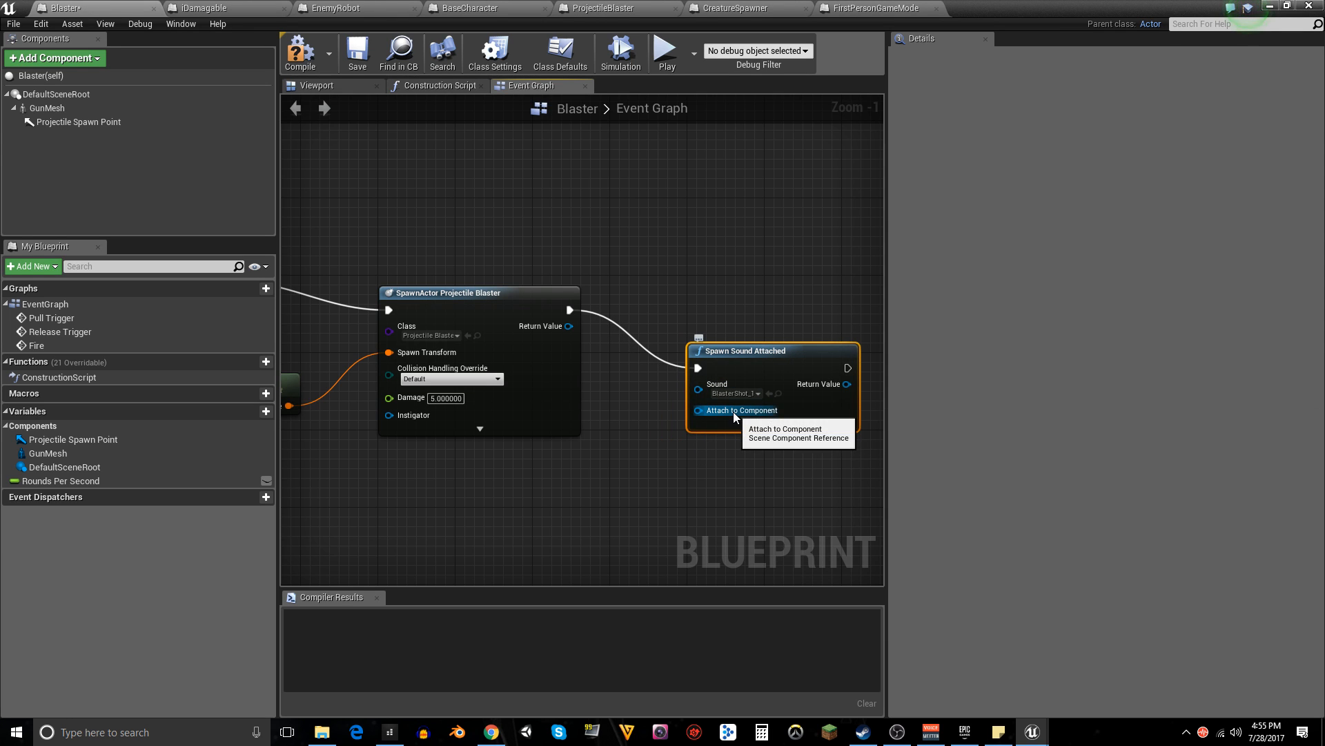
left_click(772, 427)
scroll(789, 464, "down", 1)
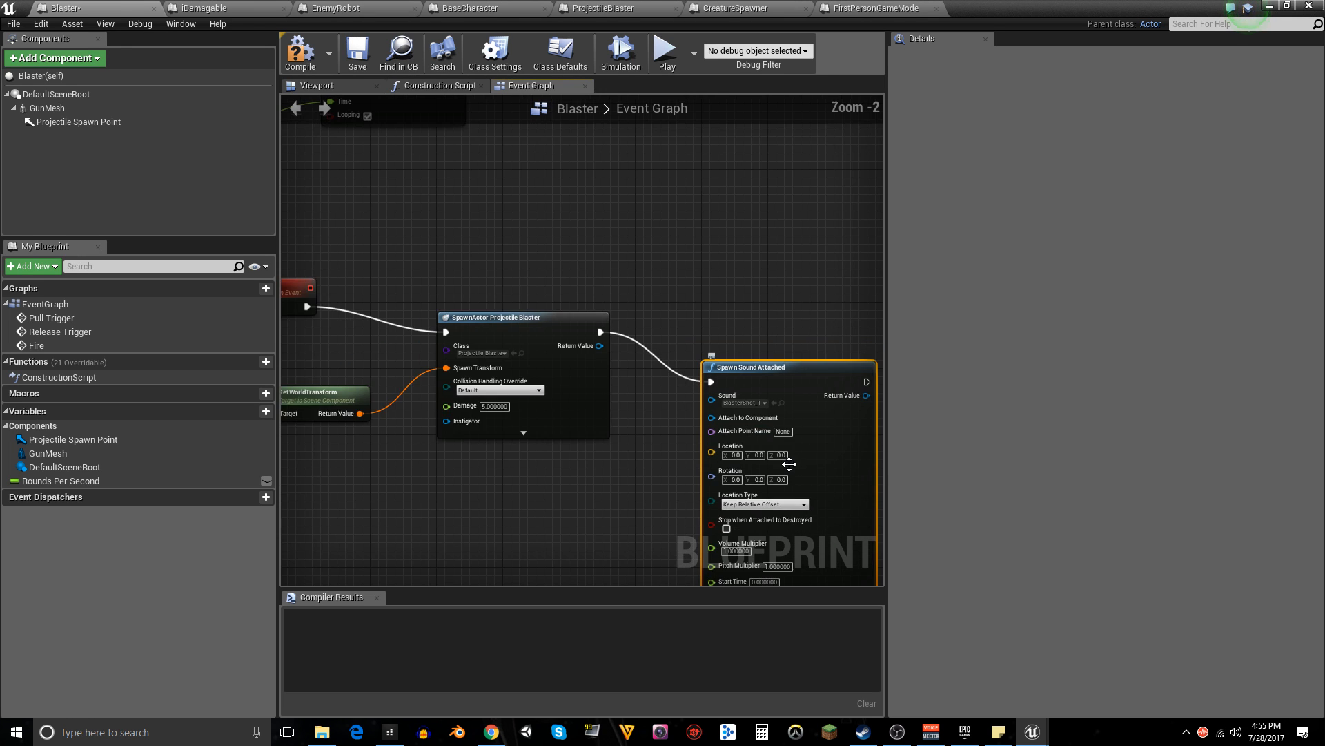
left_click_drag(686, 466, 682, 289)
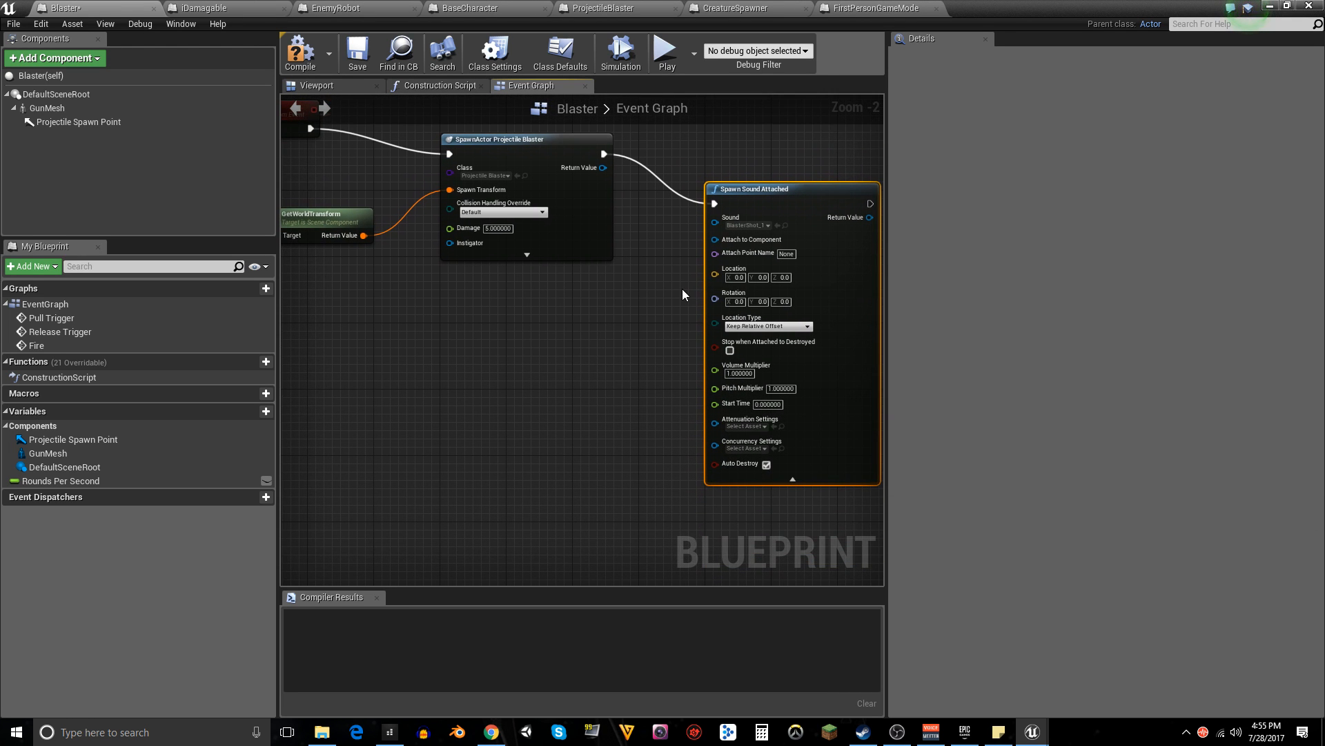
- Try driving the Pitch Multiplier with a Random Float node, and delete that node
left_click_drag(710, 386, 560, 396)
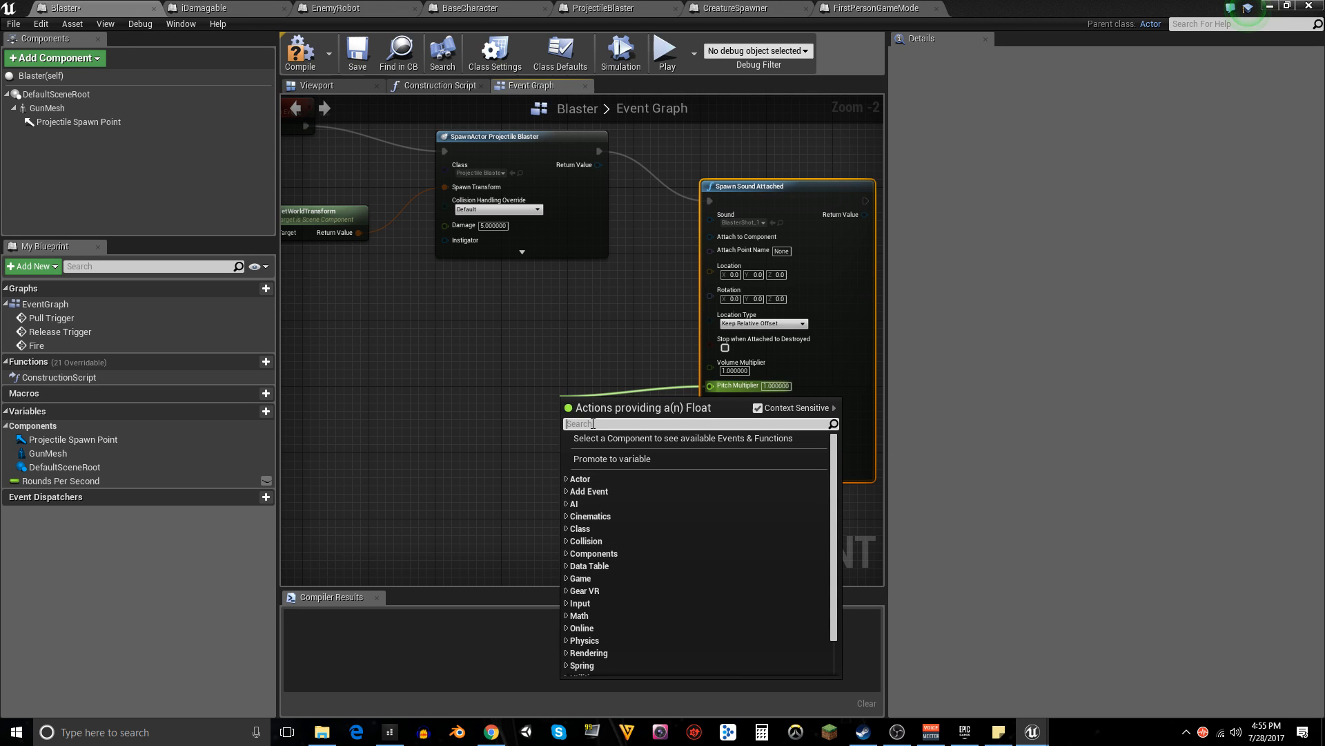
type("random")
left_click(644, 464)
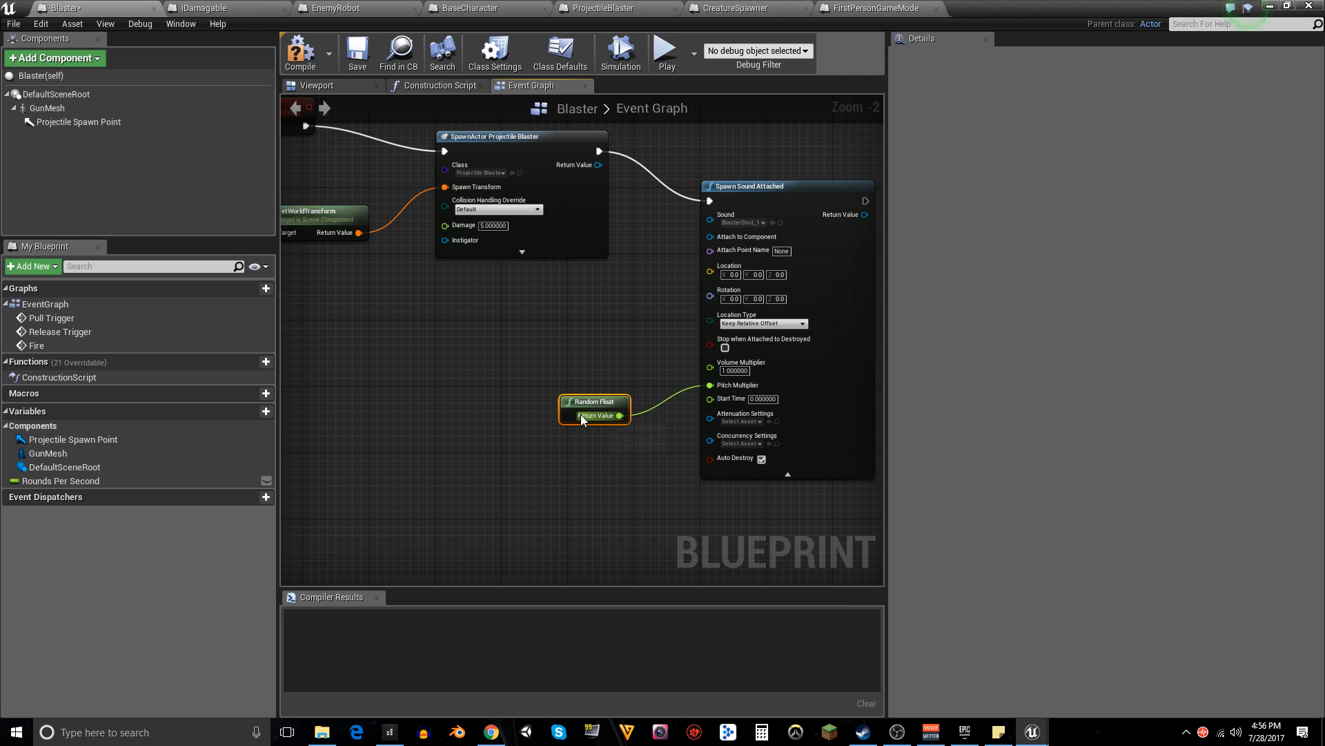
left_click_drag(607, 422, 590, 407)
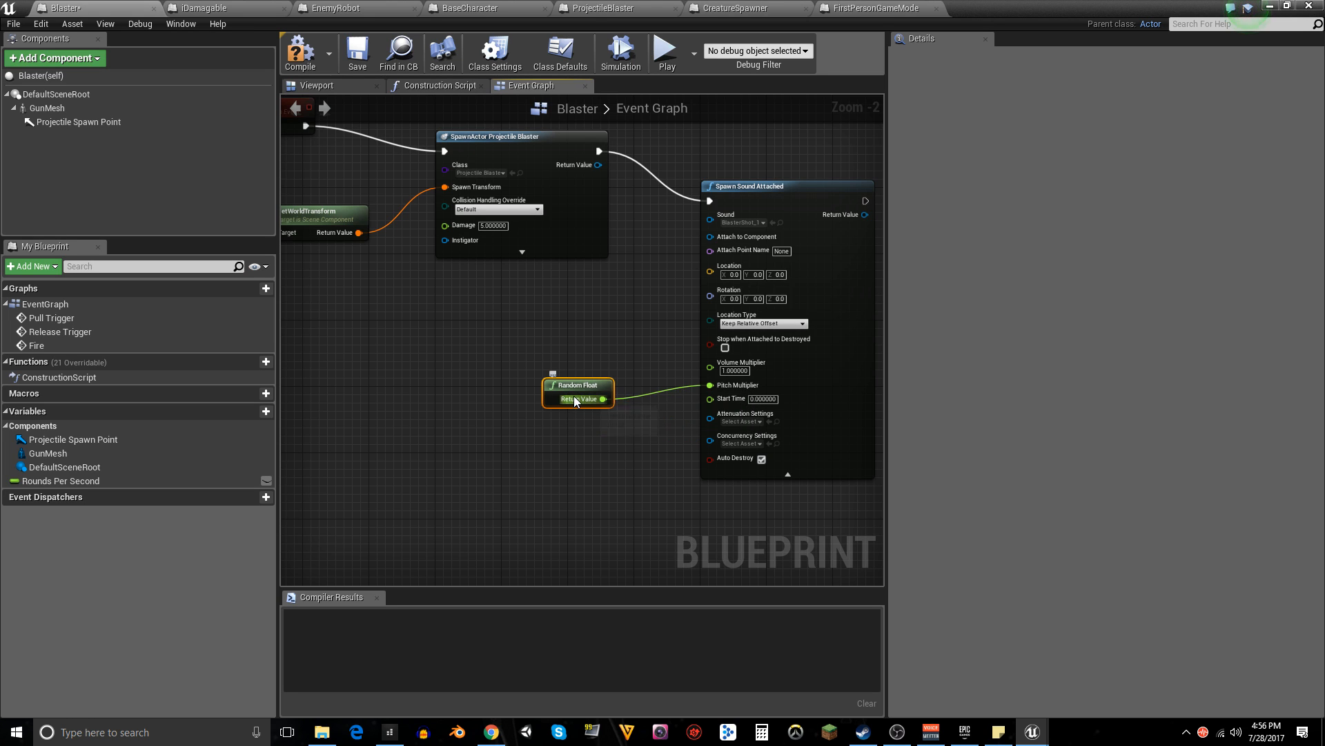
right_click(574, 386)
left_click(612, 408)
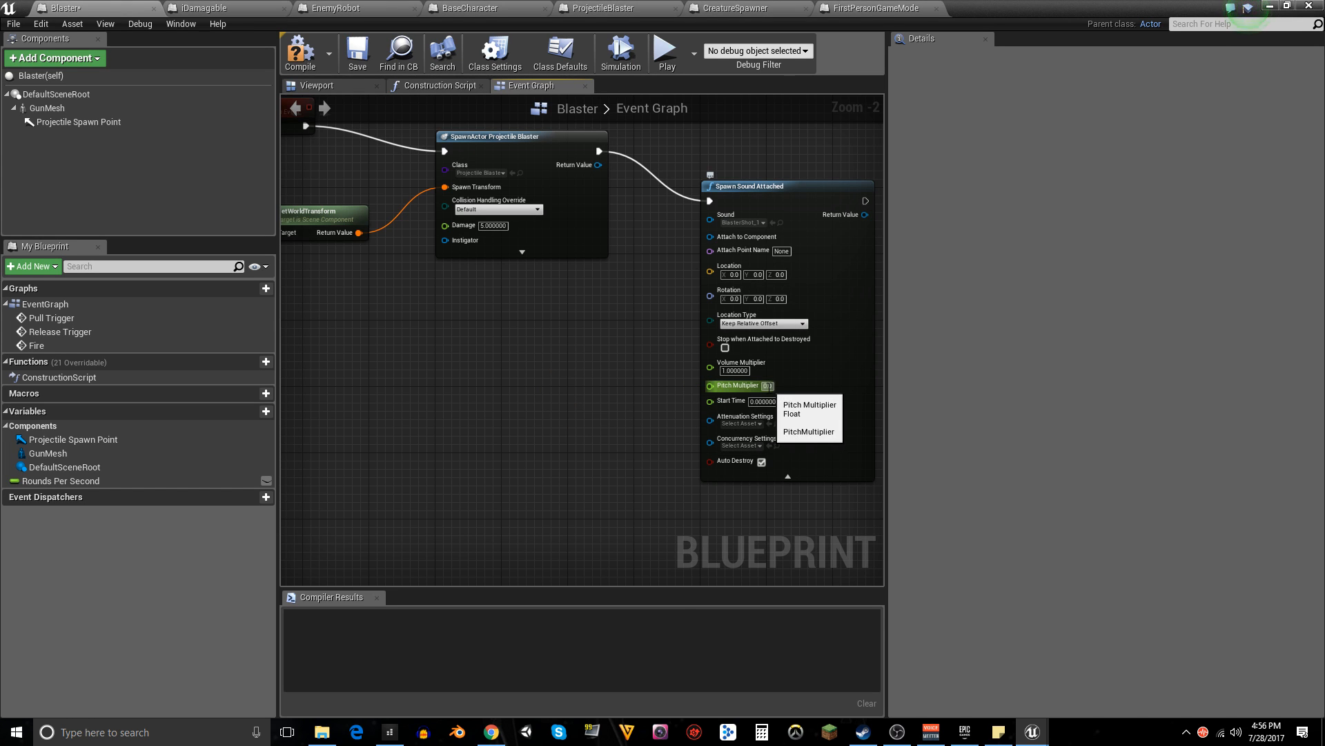
- Feed the Pitch Multiplier from a Random Float in Range node with Min .8 and Max 1.2
left_click_drag(709, 385, 541, 413)
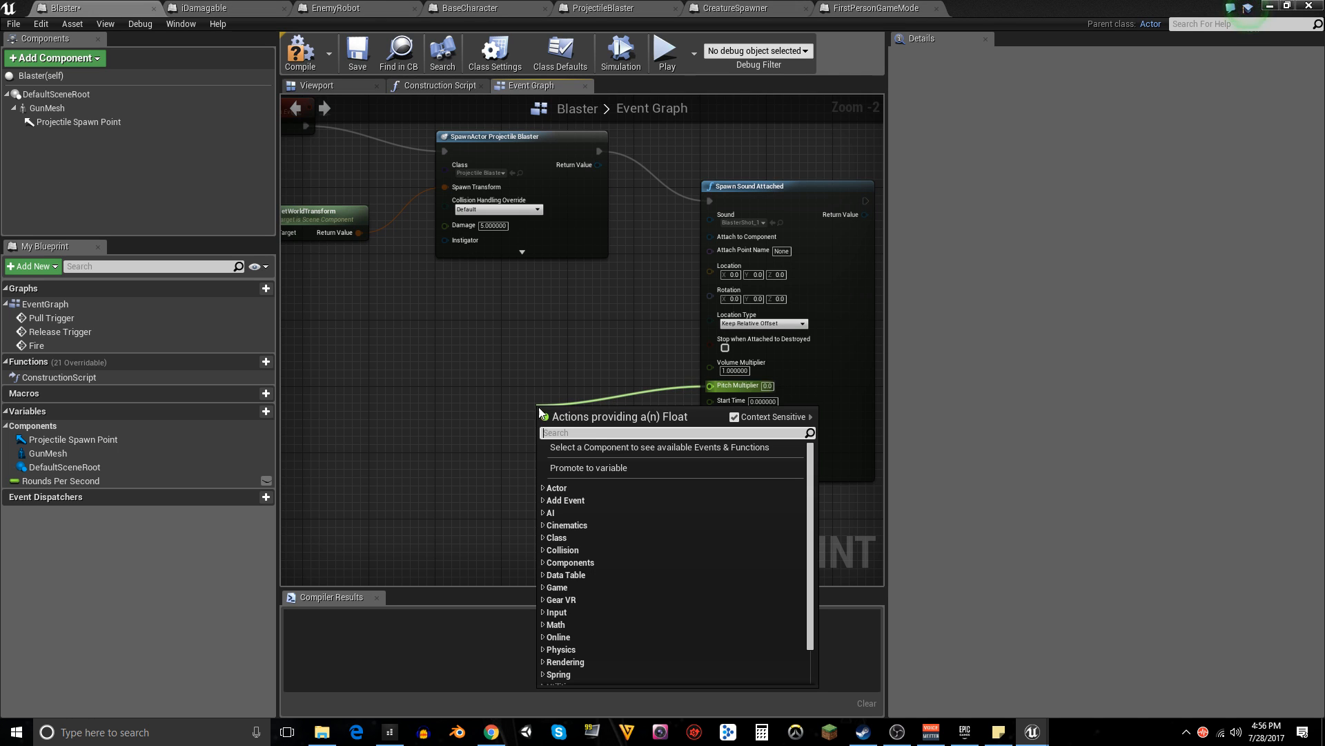
type("float")
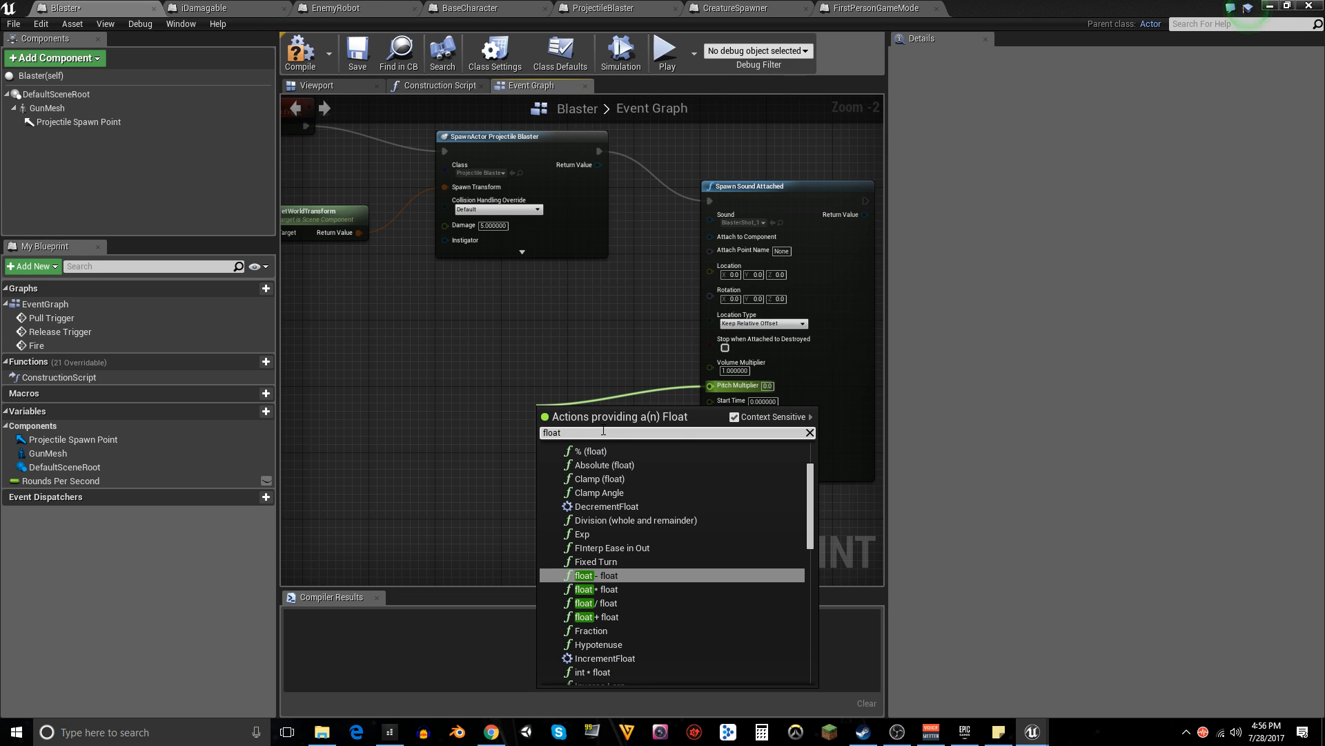
type("ra")
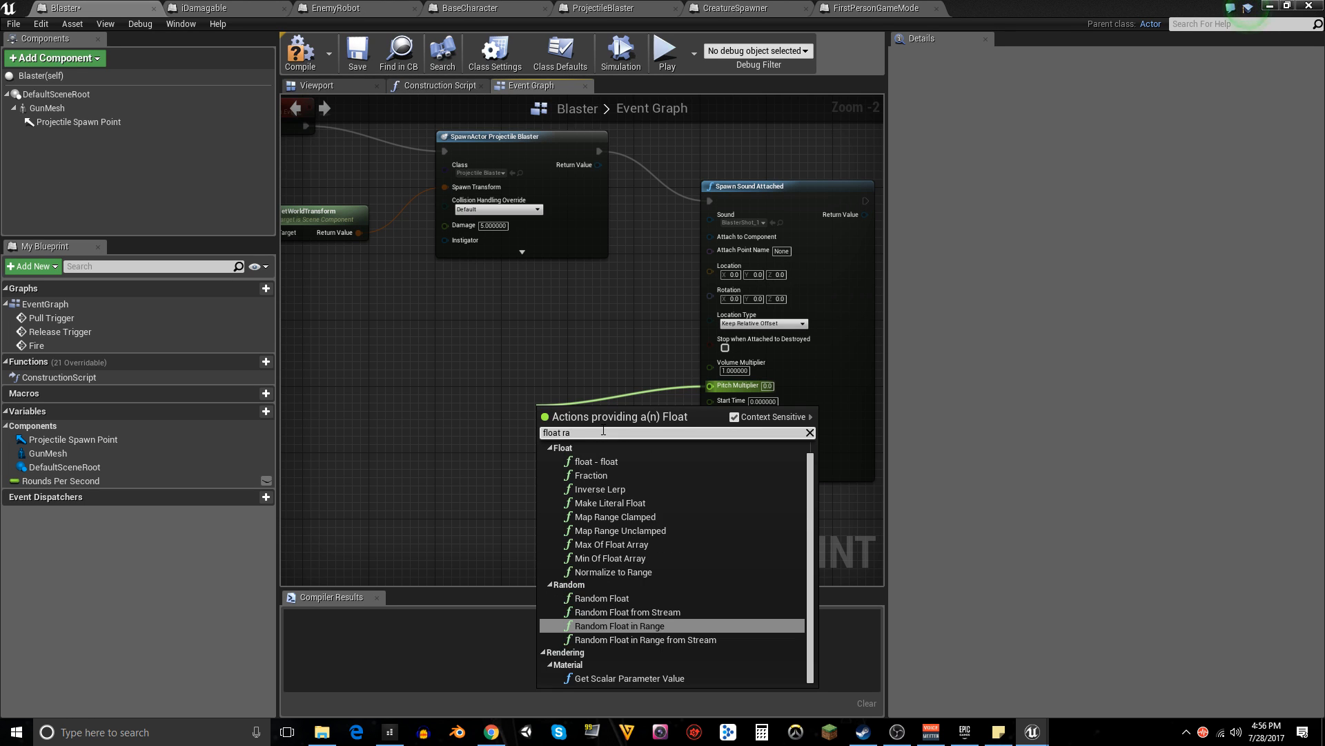
type("n")
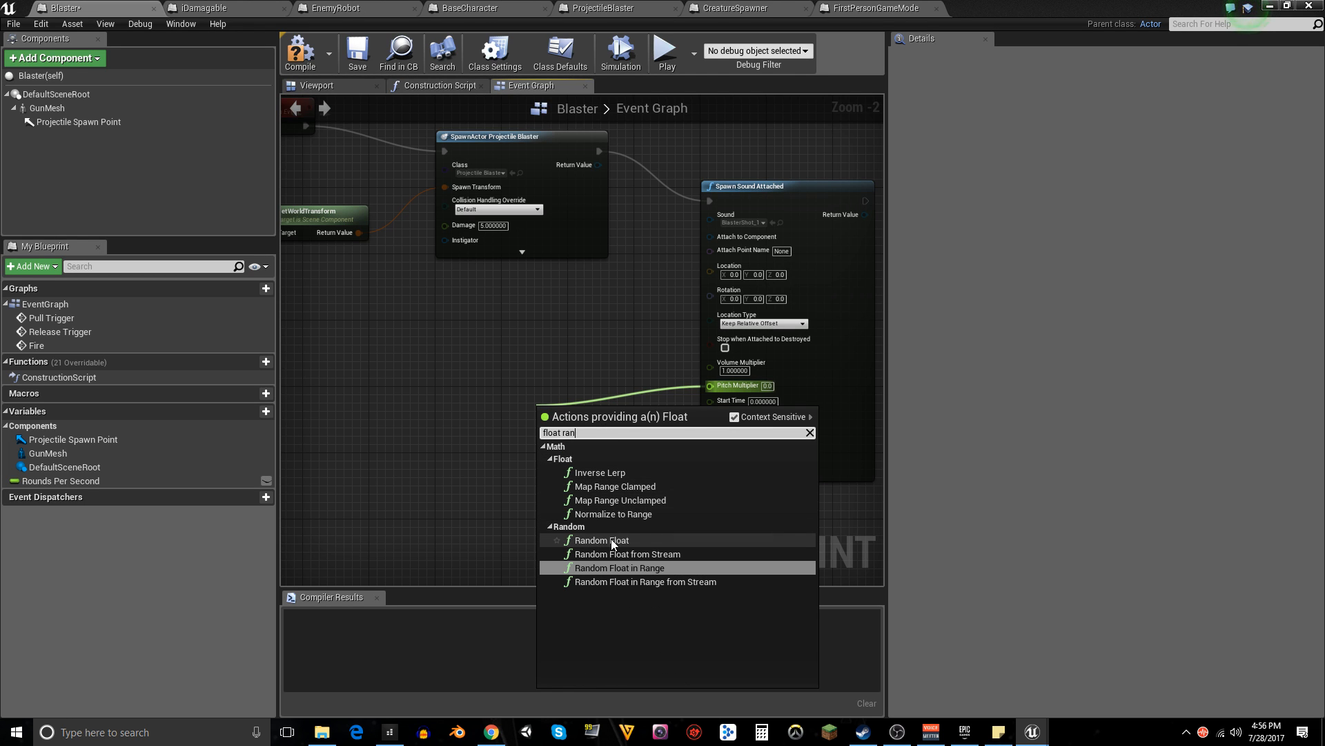
left_click(636, 568)
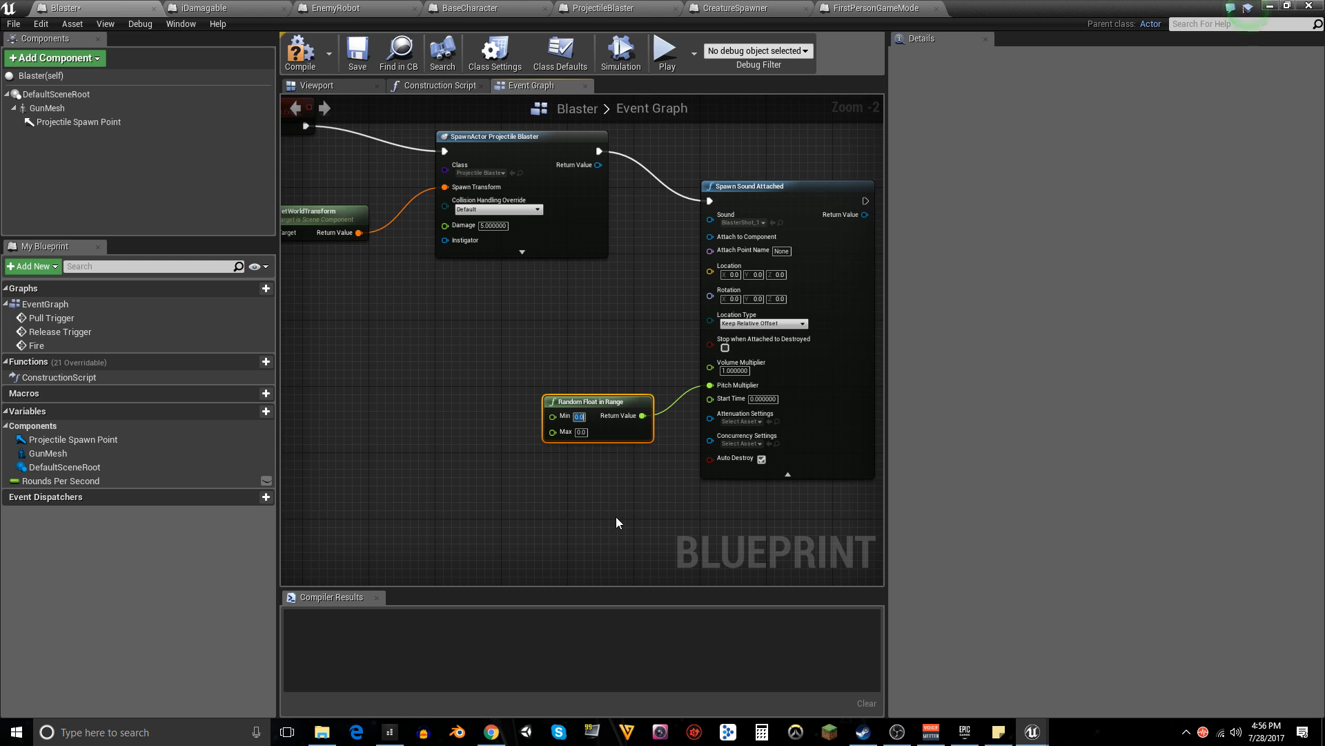
type(".8")
key("Tab")
type("1.2")
key("Return")
- Connect a Projectile Spawn Point reference to Attach to Component on the sound node and compile the Blaster blueprint
left_click_drag(600, 318, 628, 364)
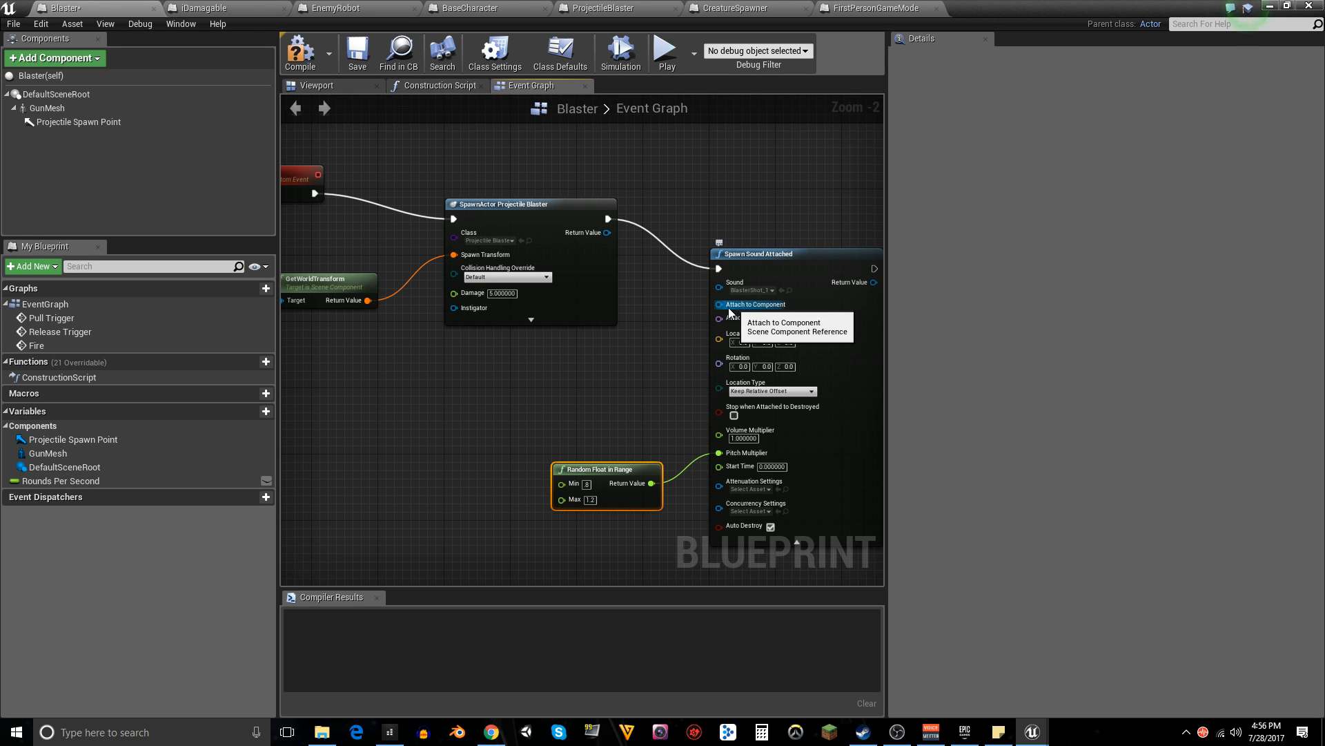
left_click_drag(551, 415, 486, 401)
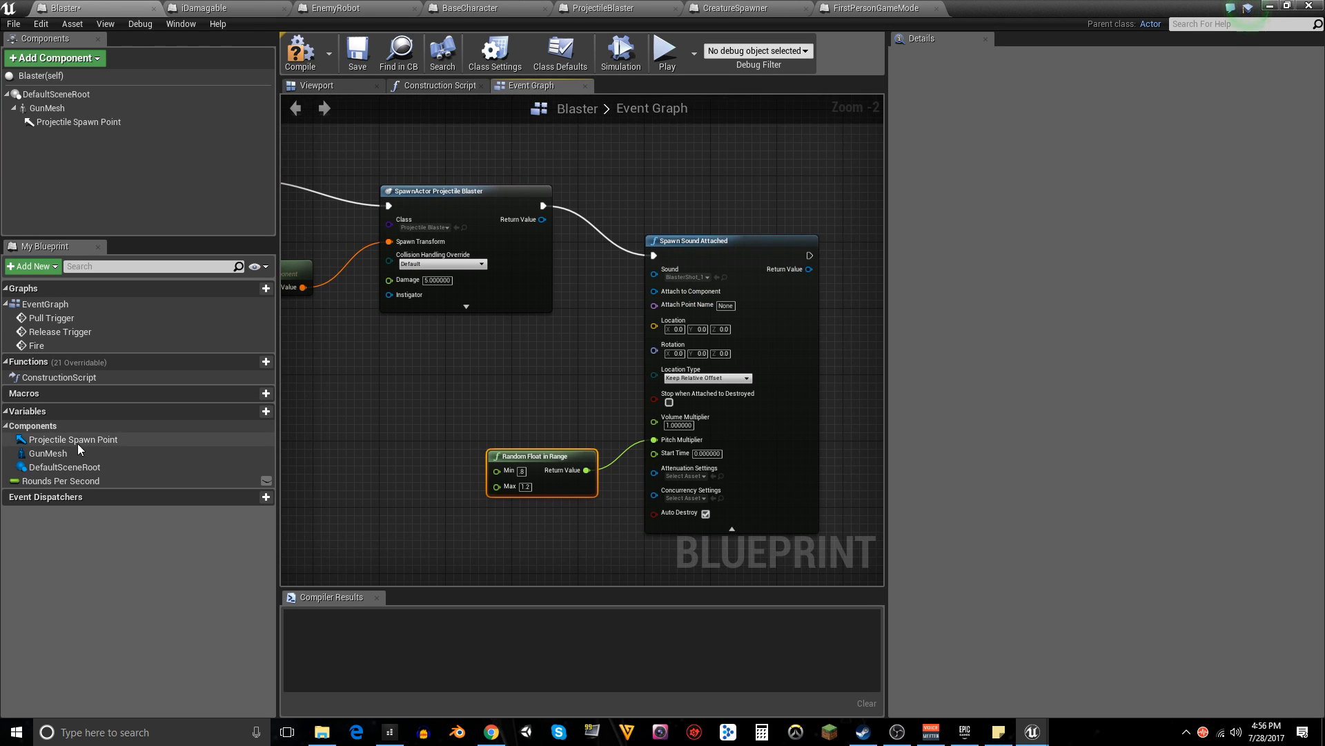
left_click_drag(66, 440, 512, 363)
left_click(533, 381)
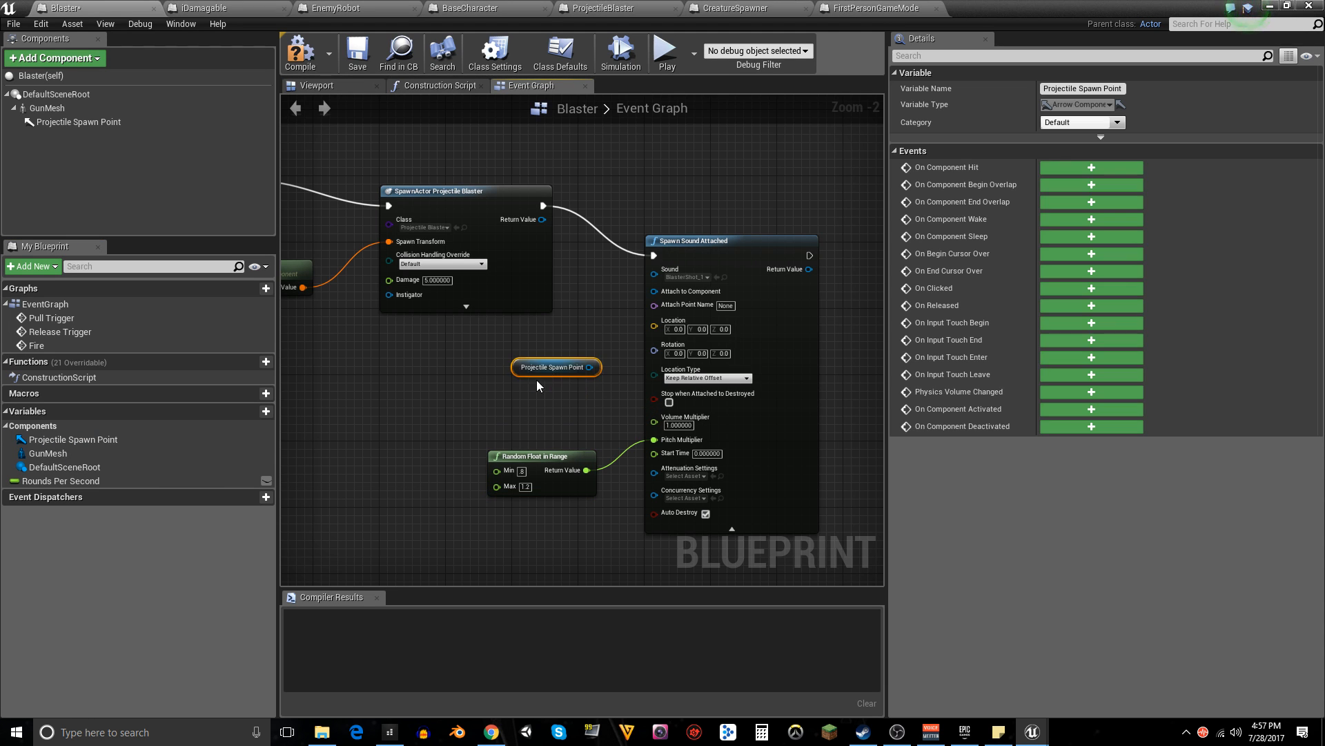
left_click_drag(556, 367, 654, 290)
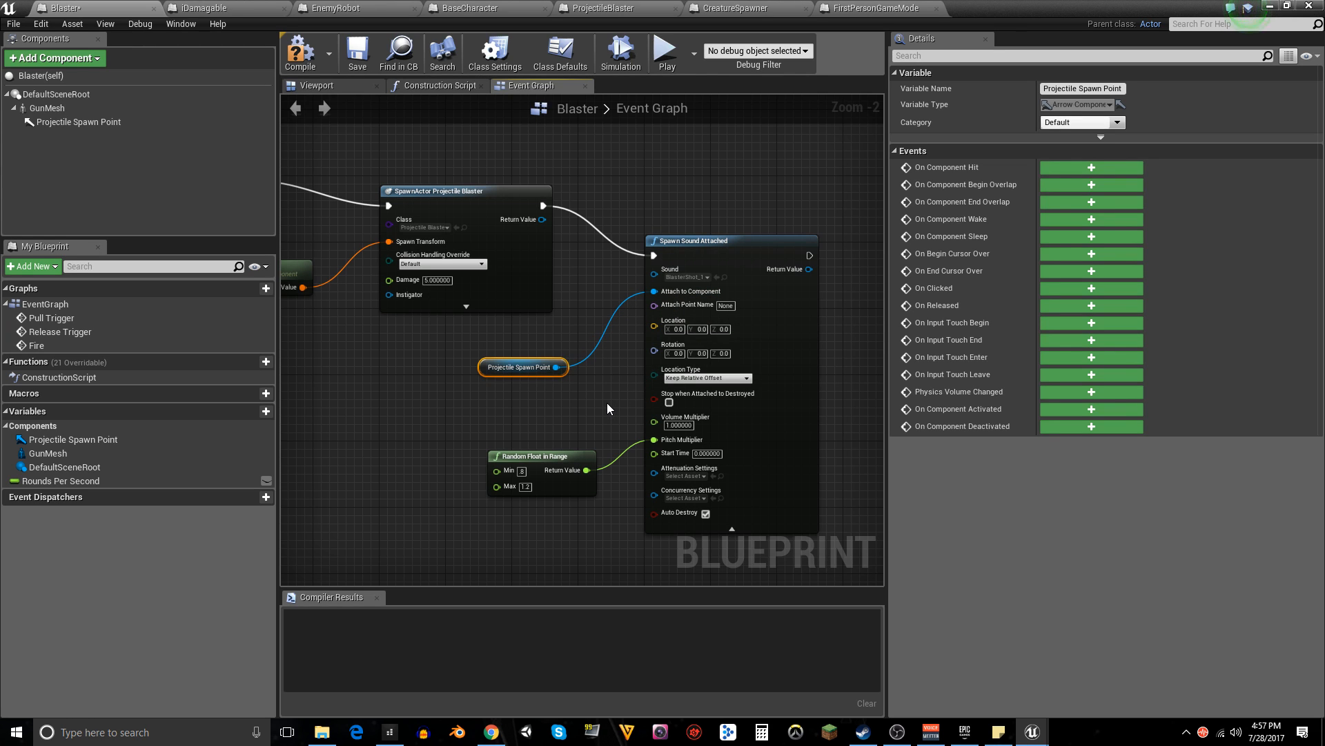
left_click(300, 52)
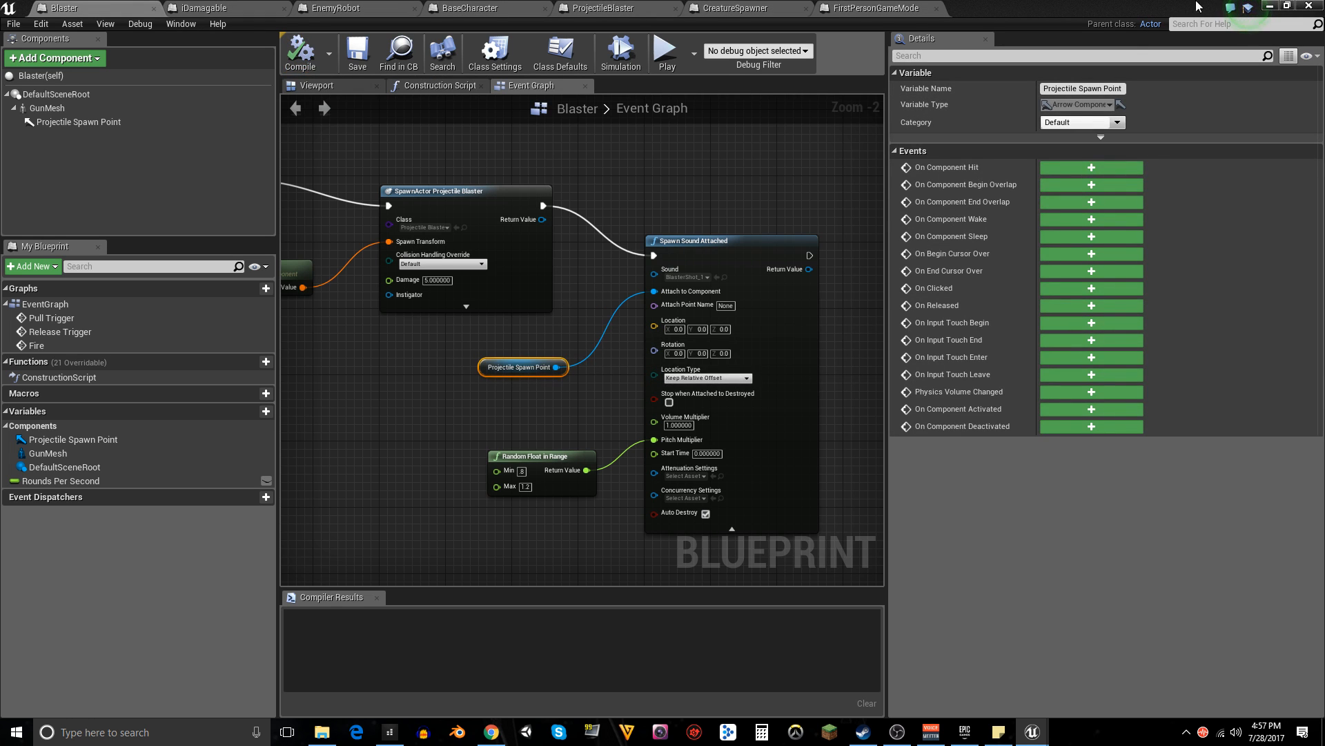
- Play-test the level, moving around and firing the blaster repeatedly at the enemy robots to hear the shot sound, and end the session
left_click(1270, 6)
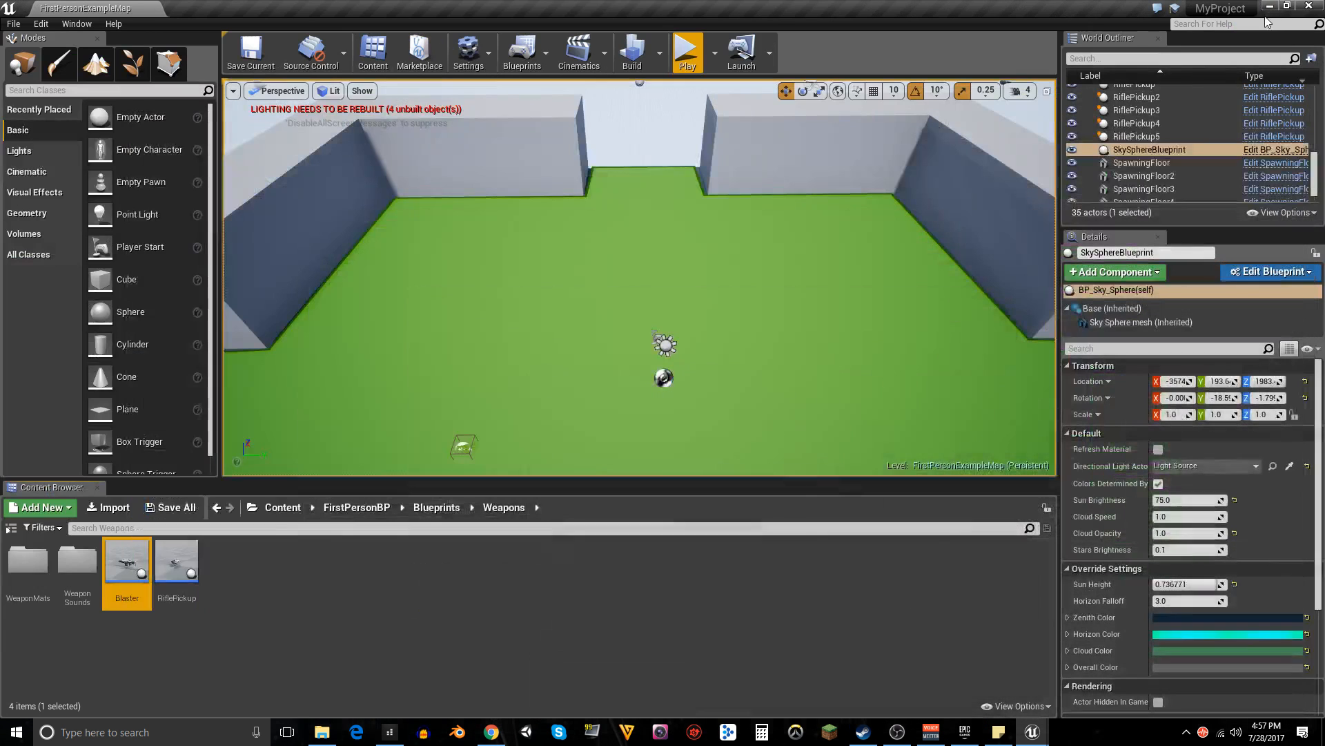
left_click(687, 54)
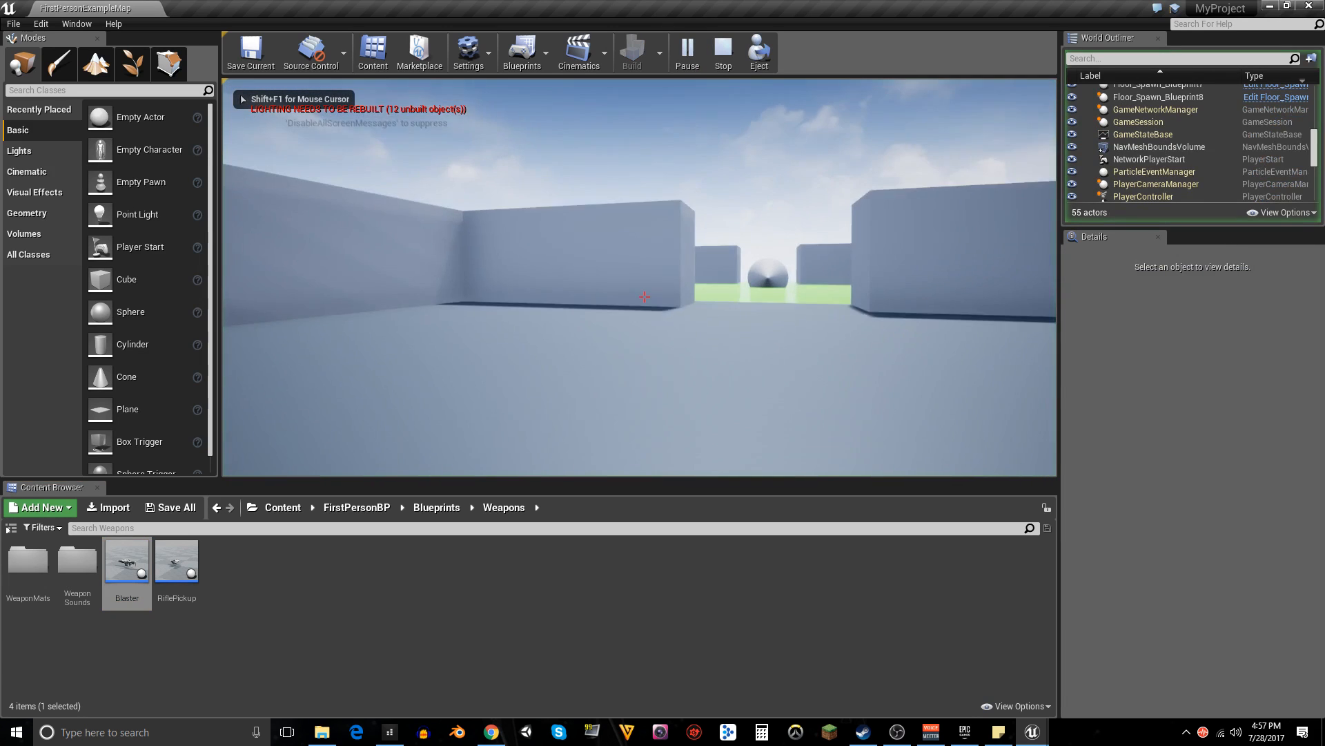
left_click(644, 297)
left_click(644, 297)
left_click(644, 296)
key("w")
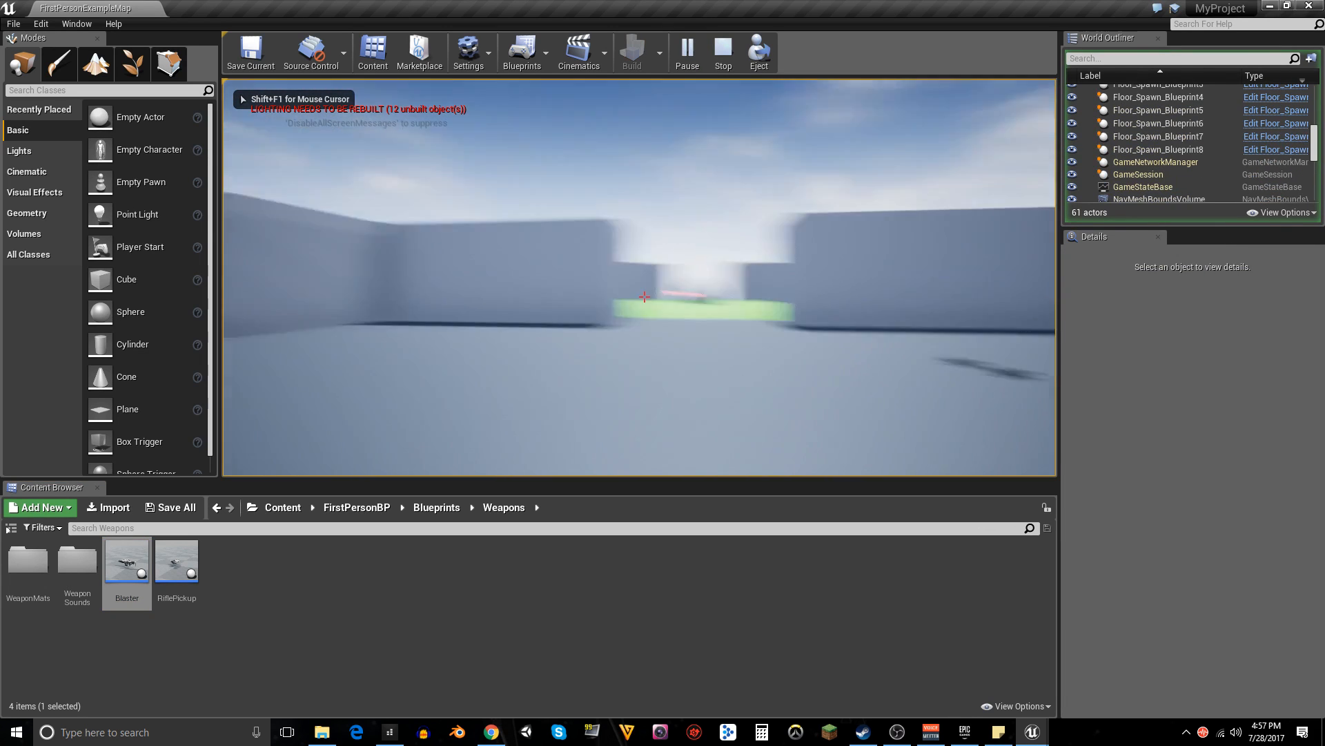
left_click(644, 297)
left_click(644, 297)
key("w")
left_click(644, 296)
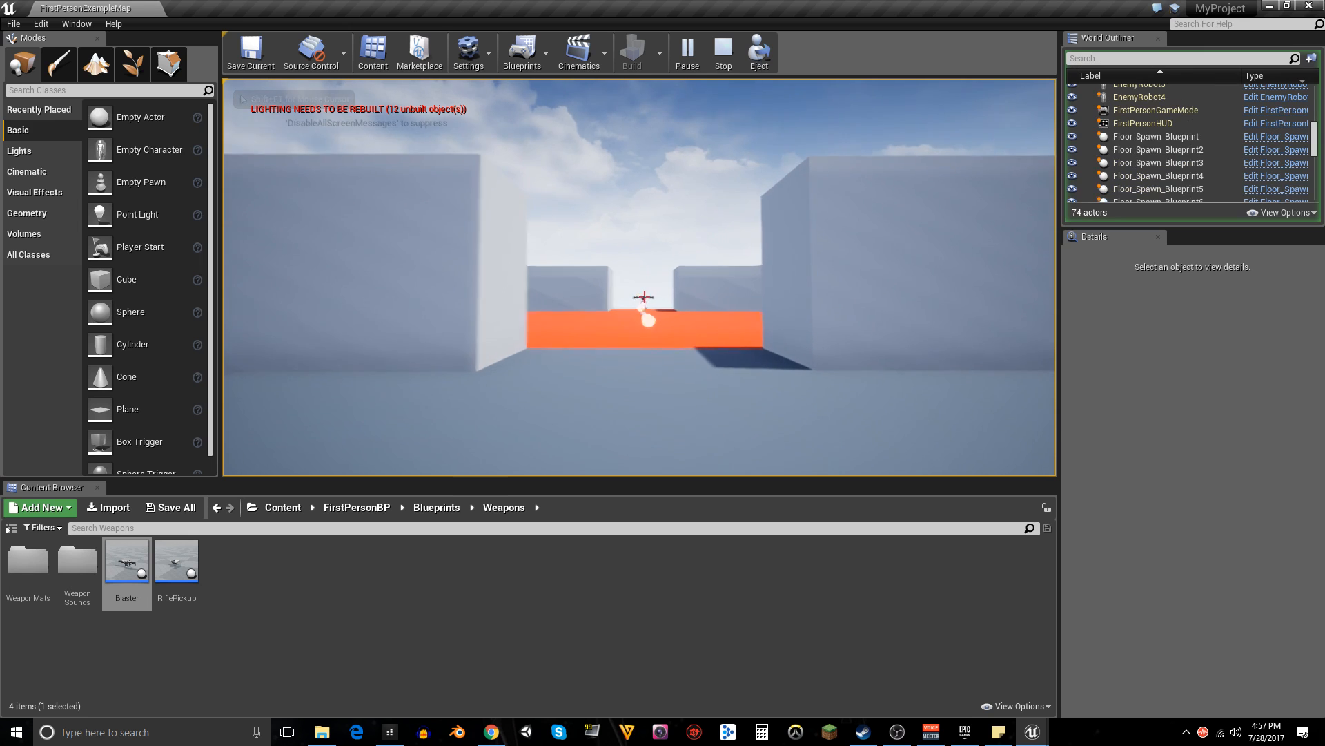
left_click(644, 297)
left_click(644, 297)
key("w")
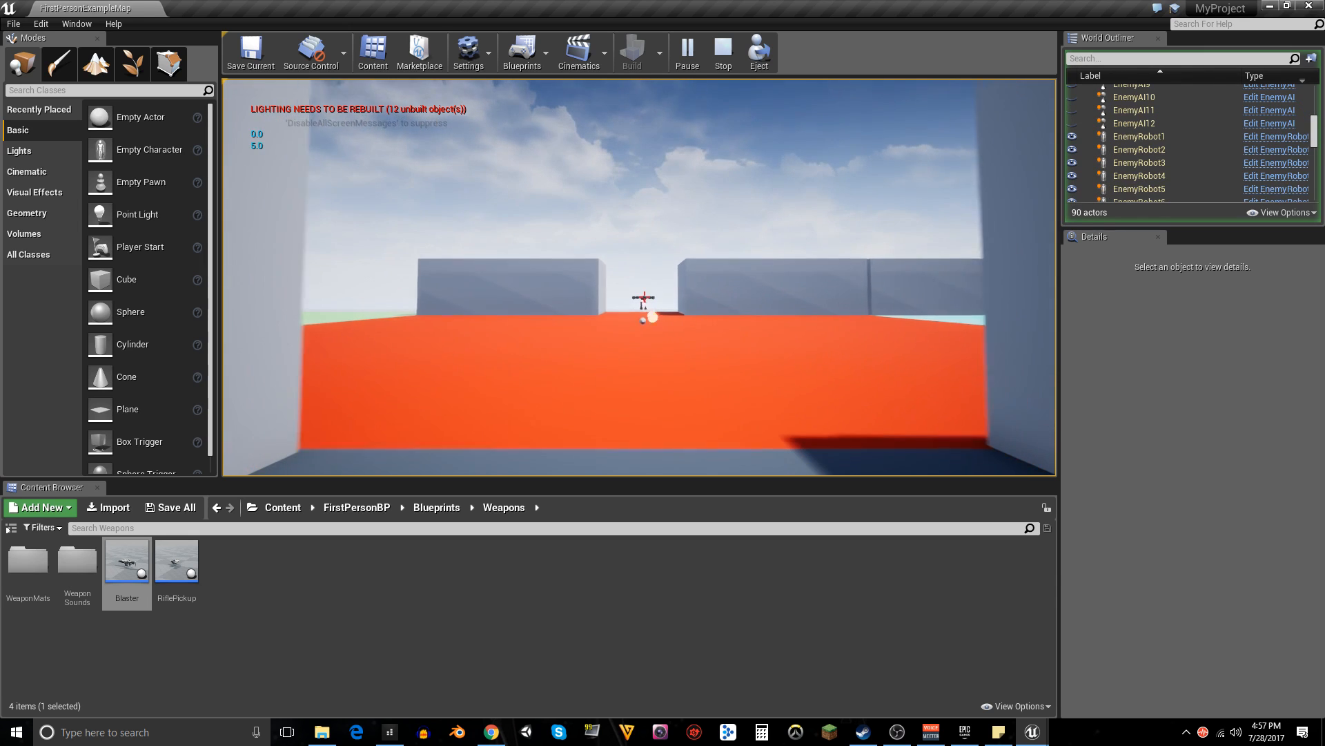
key("w")
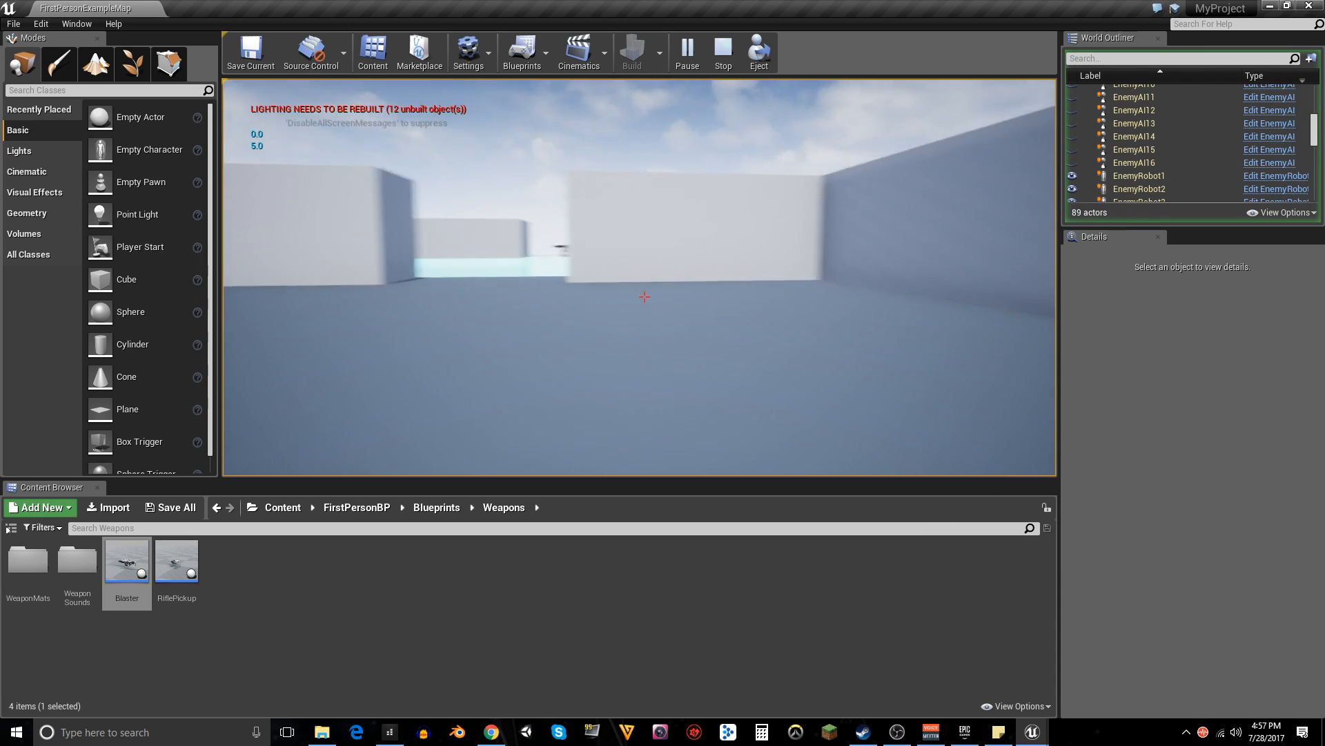
left_click(644, 297)
key("w")
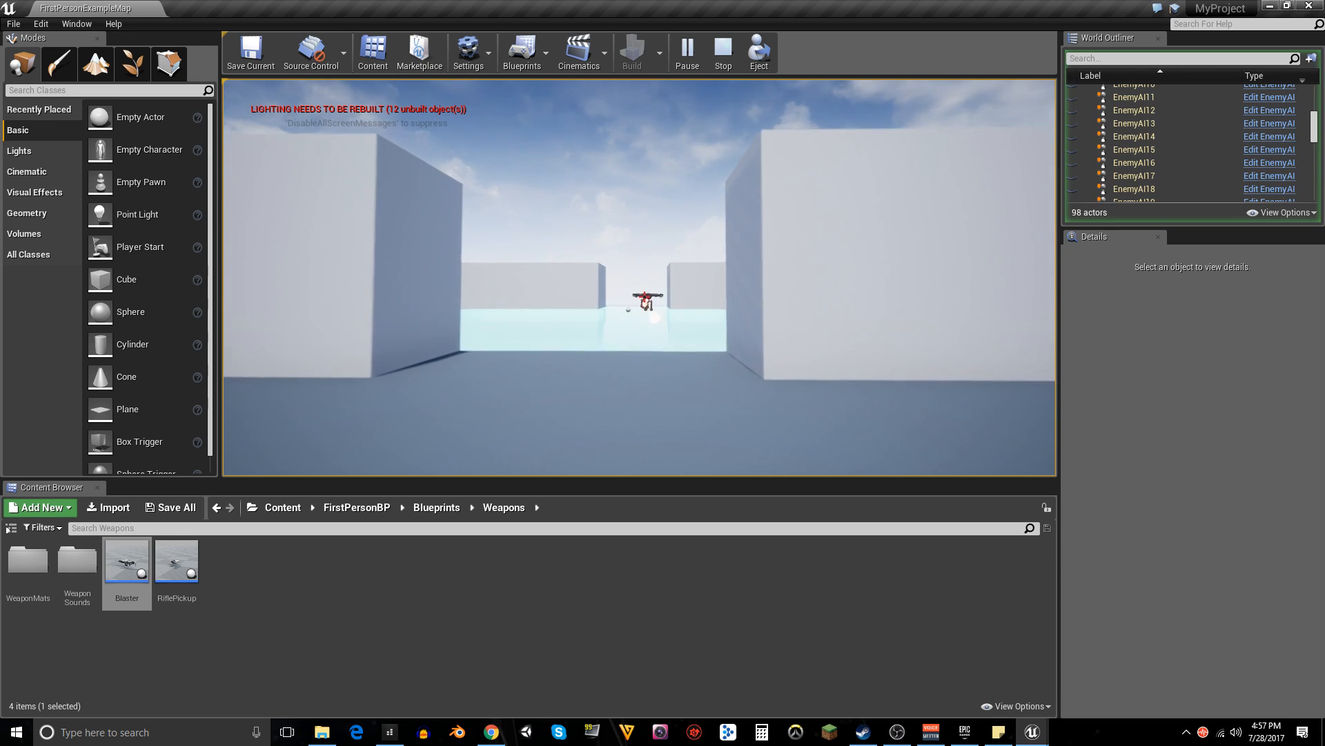
left_click(644, 297)
key("s")
left_click(644, 297)
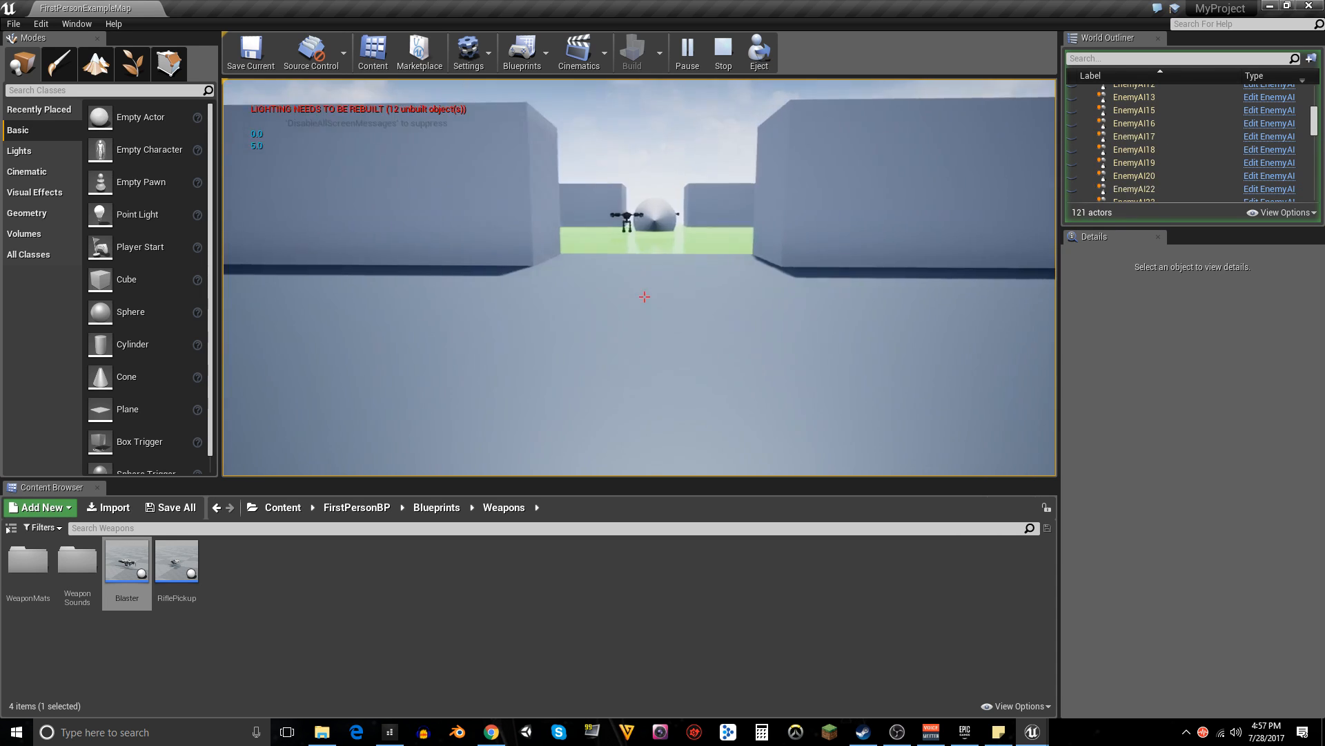
key("w")
left_click(644, 297)
key("s")
left_click(644, 297)
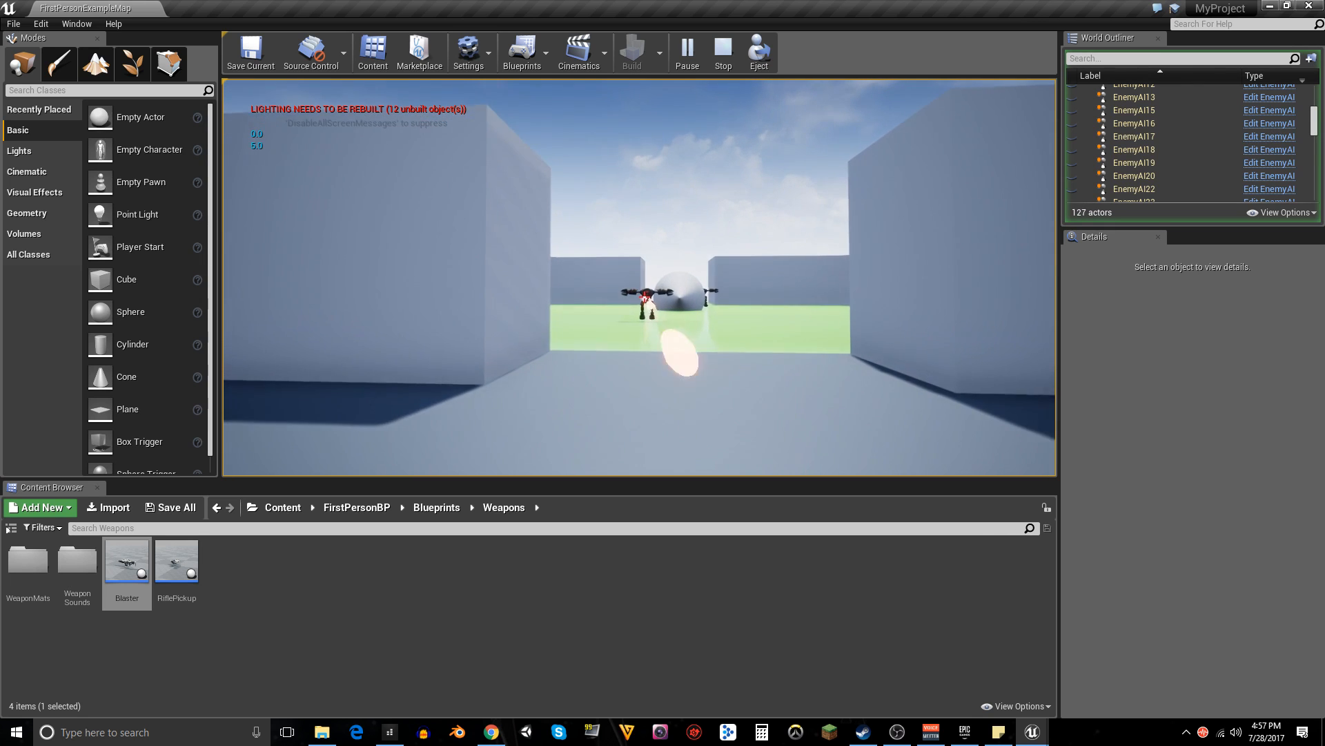
left_click(644, 297)
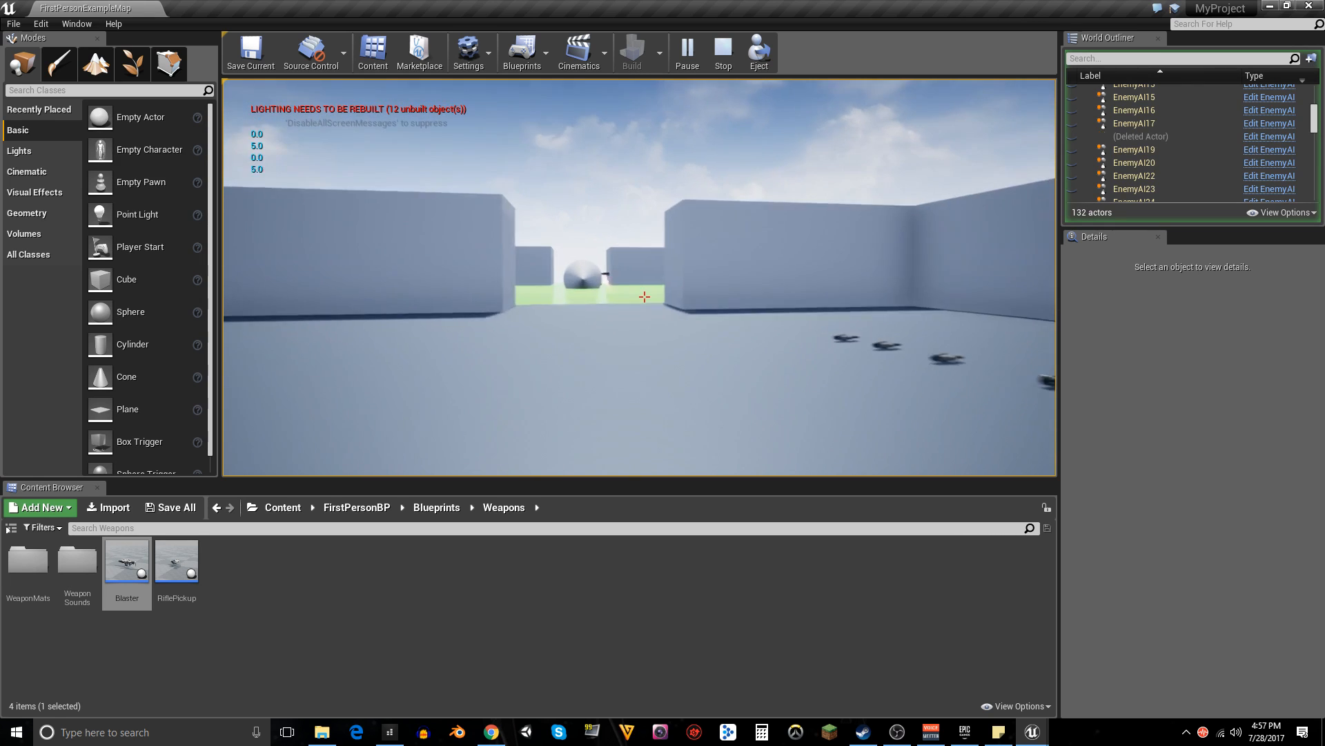
key("d")
left_click(644, 297)
key("w")
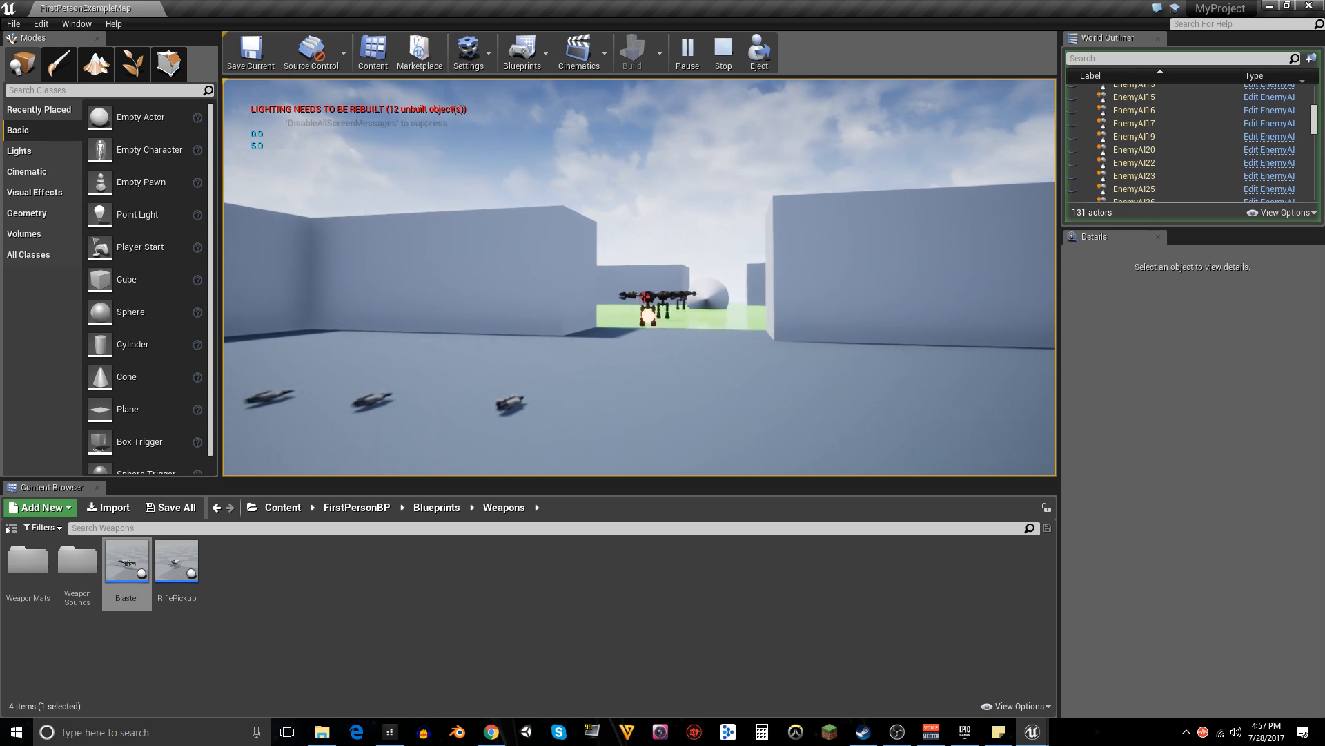
left_click(644, 297)
key("s")
left_click(644, 296)
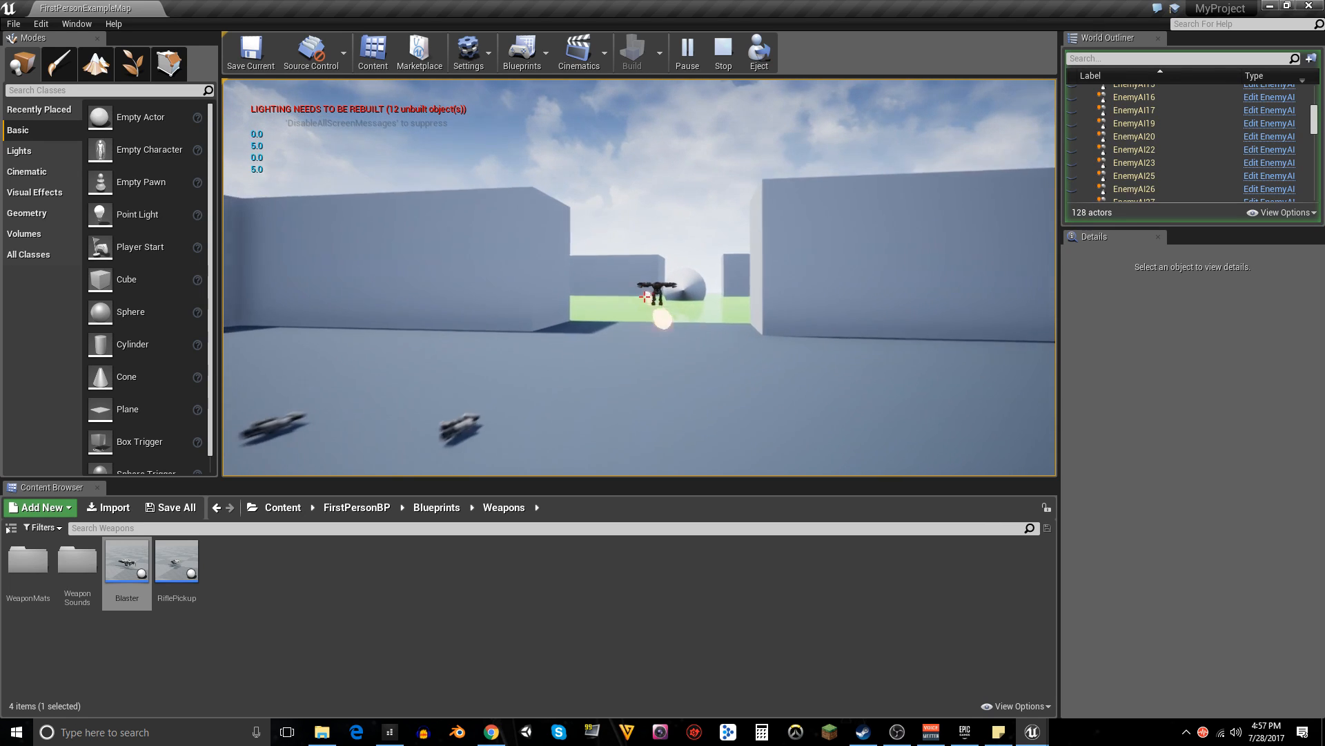
left_click(644, 297)
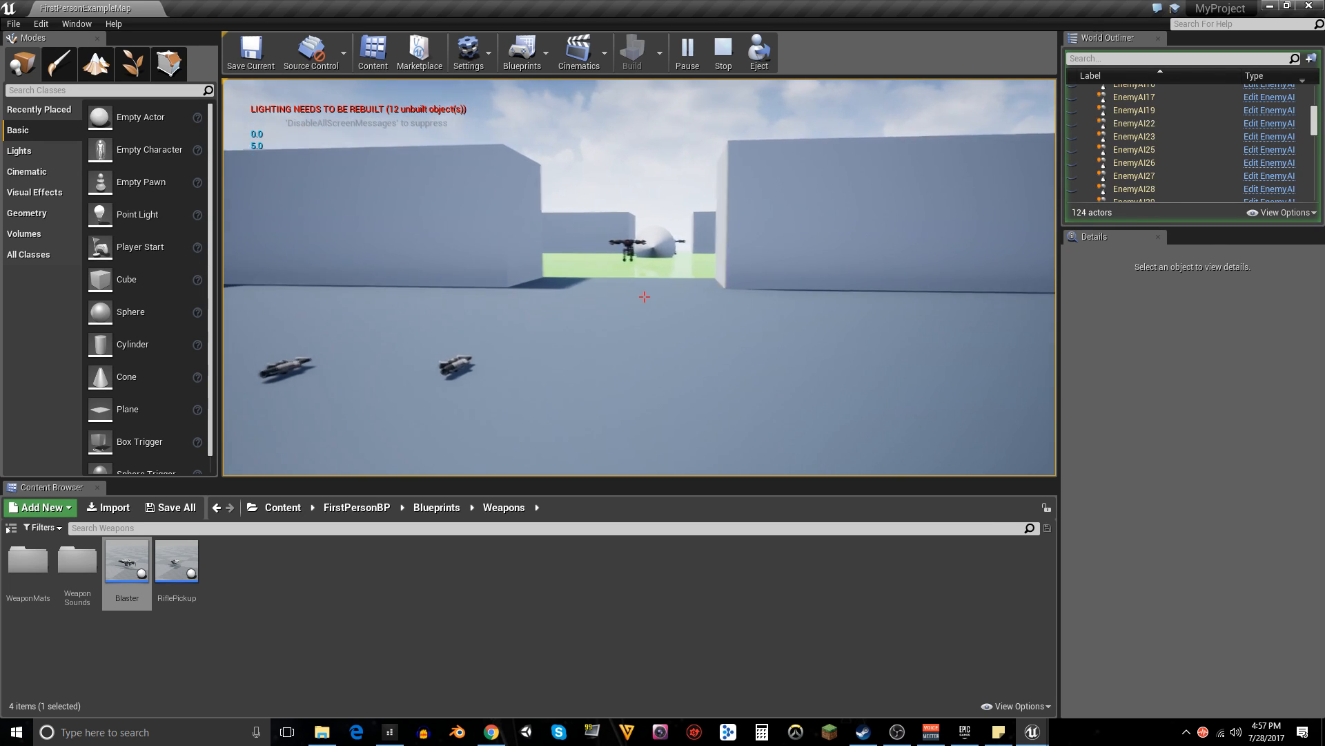
key("Escape")
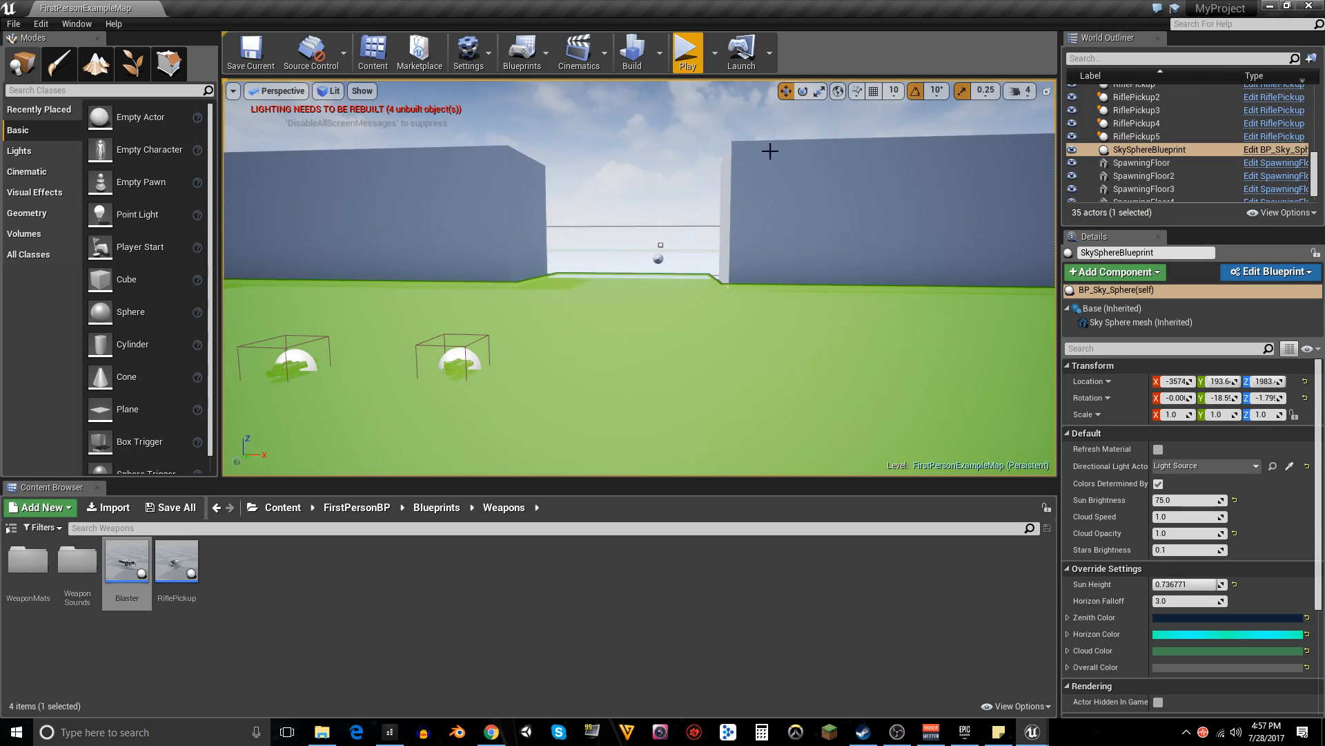
- Reopen the Blaster event graph, and switch to SONAR Platinum with the Massive 1 synth window open
double_click(127, 564)
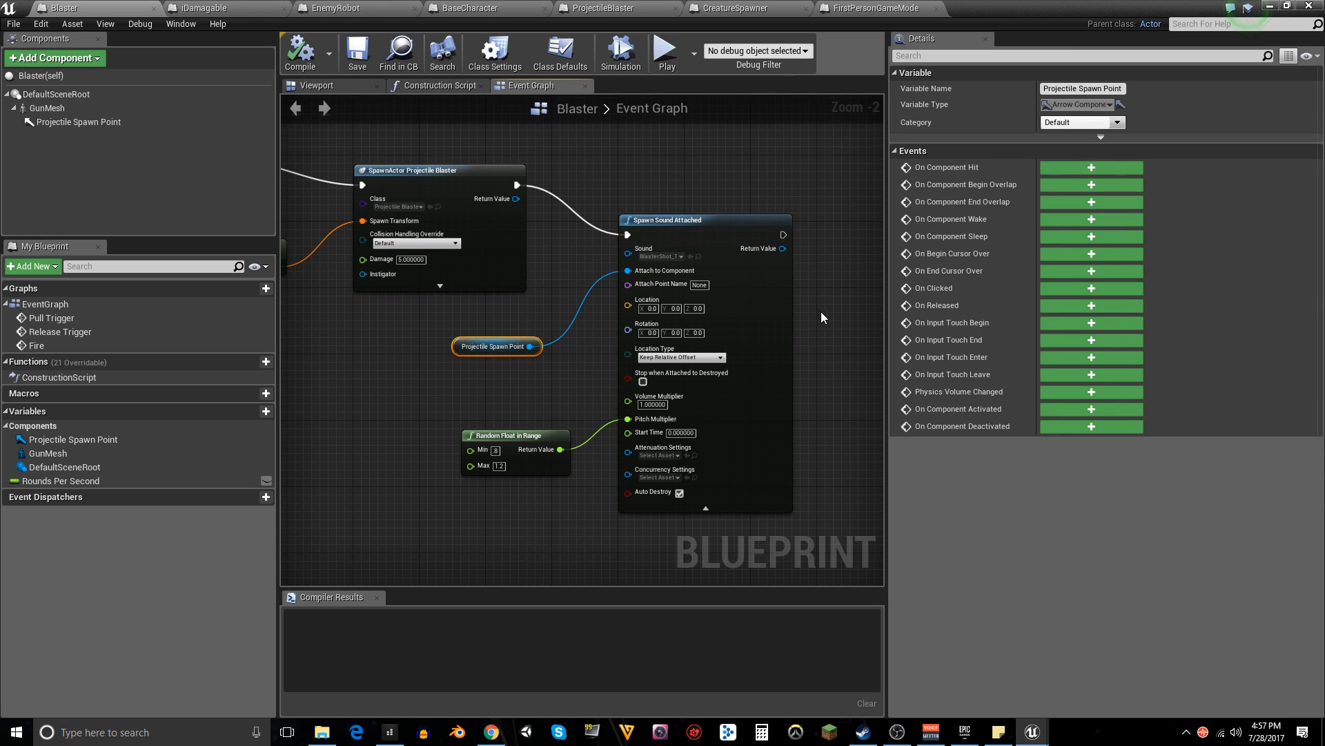
left_click_drag(821, 312, 794, 287)
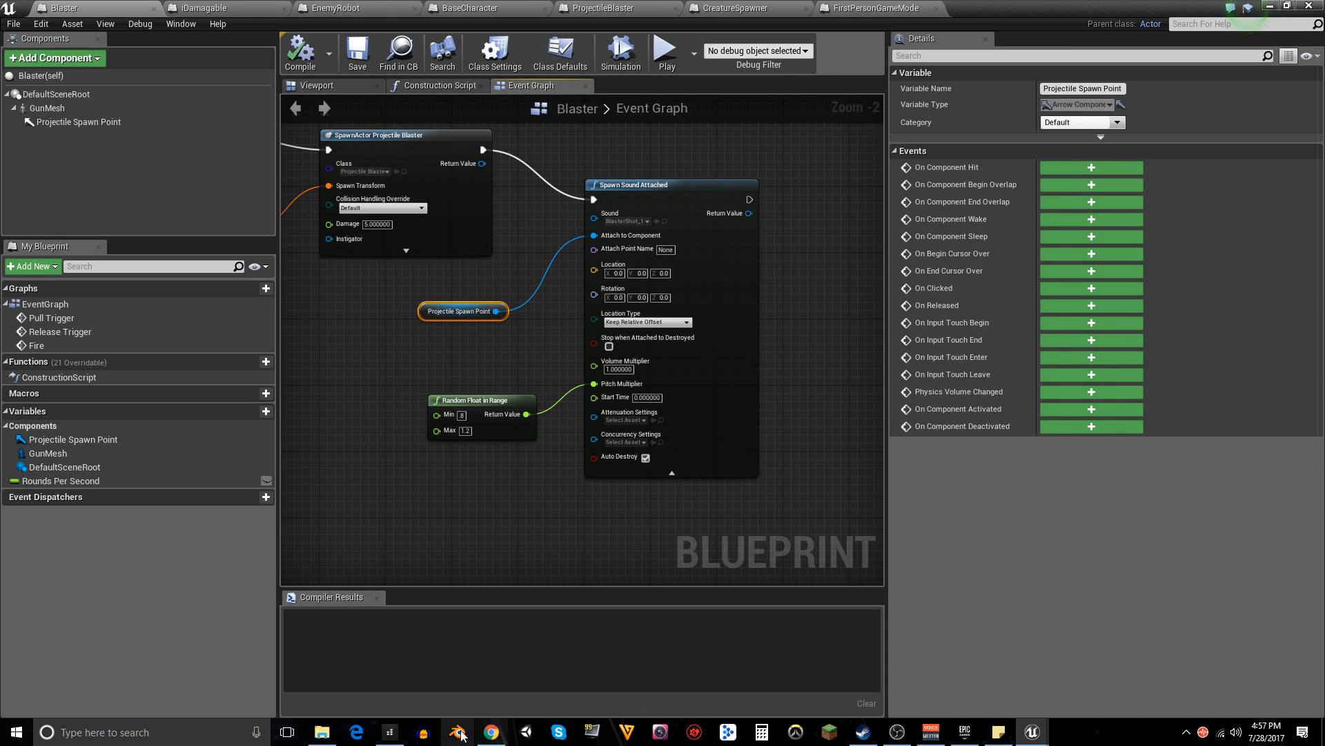
left_click(390, 730)
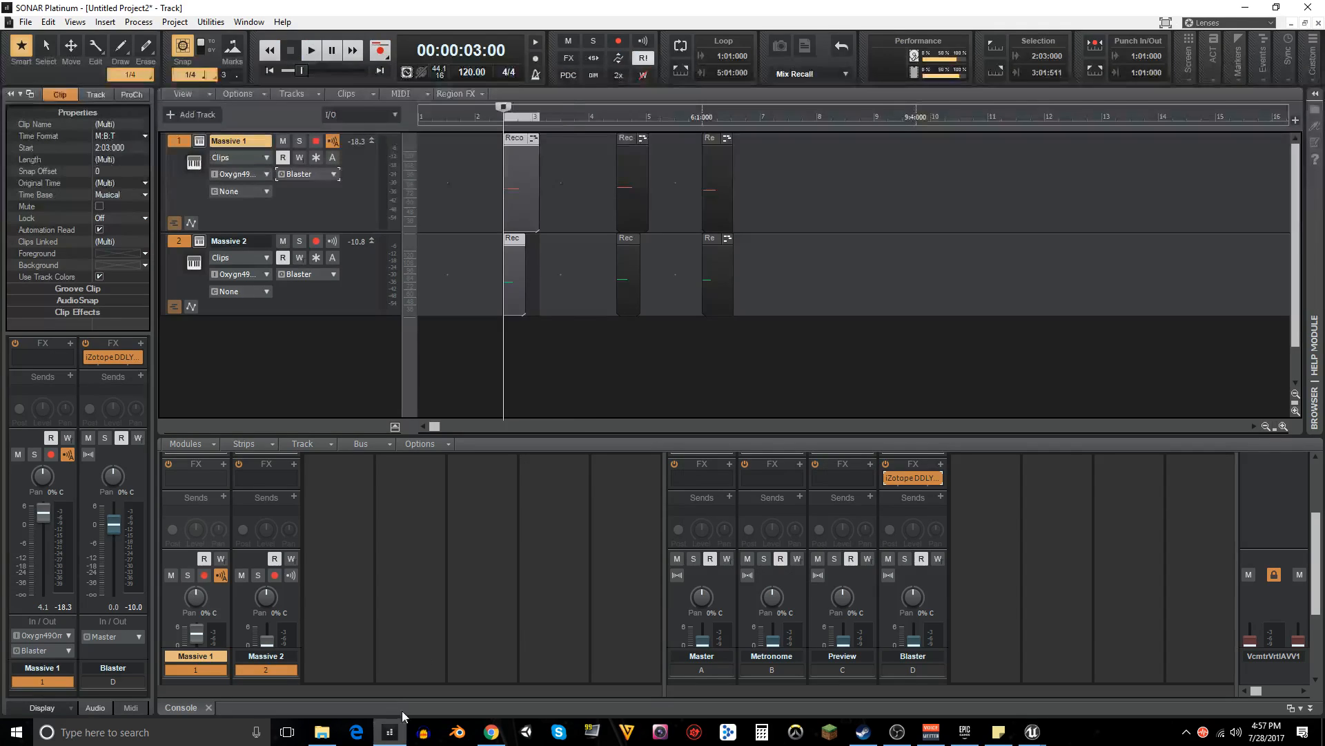
left_click(587, 383)
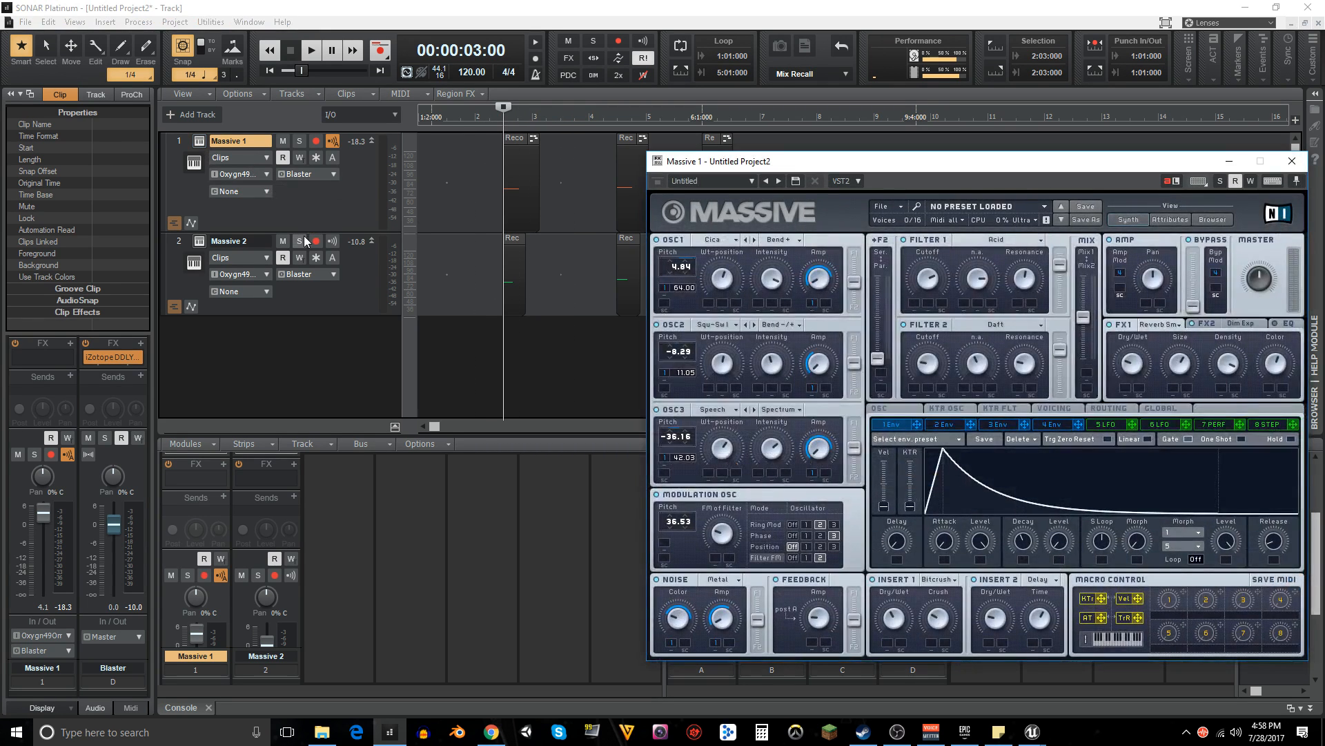
- Solo the Massive 1 track and audition its part of the blaster shot
left_click(299, 141)
key("space")
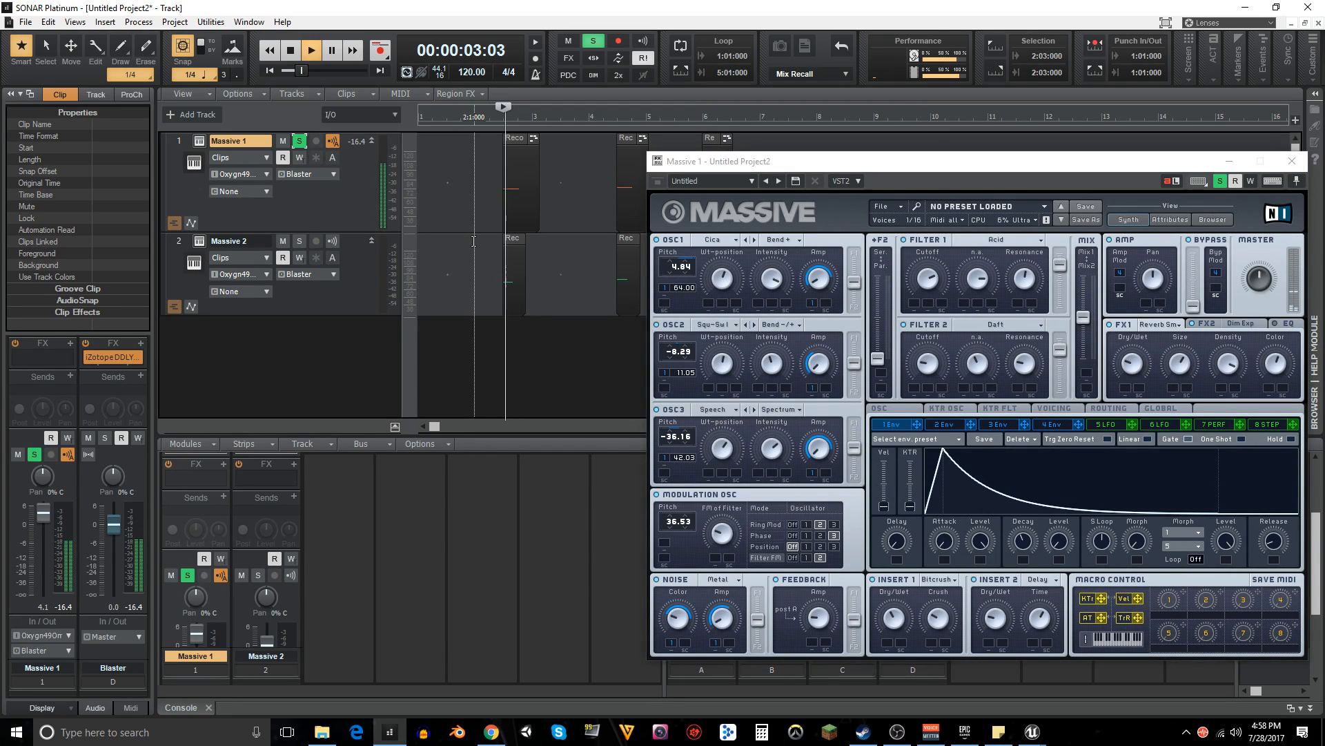
key("space")
key("space")
key("space")
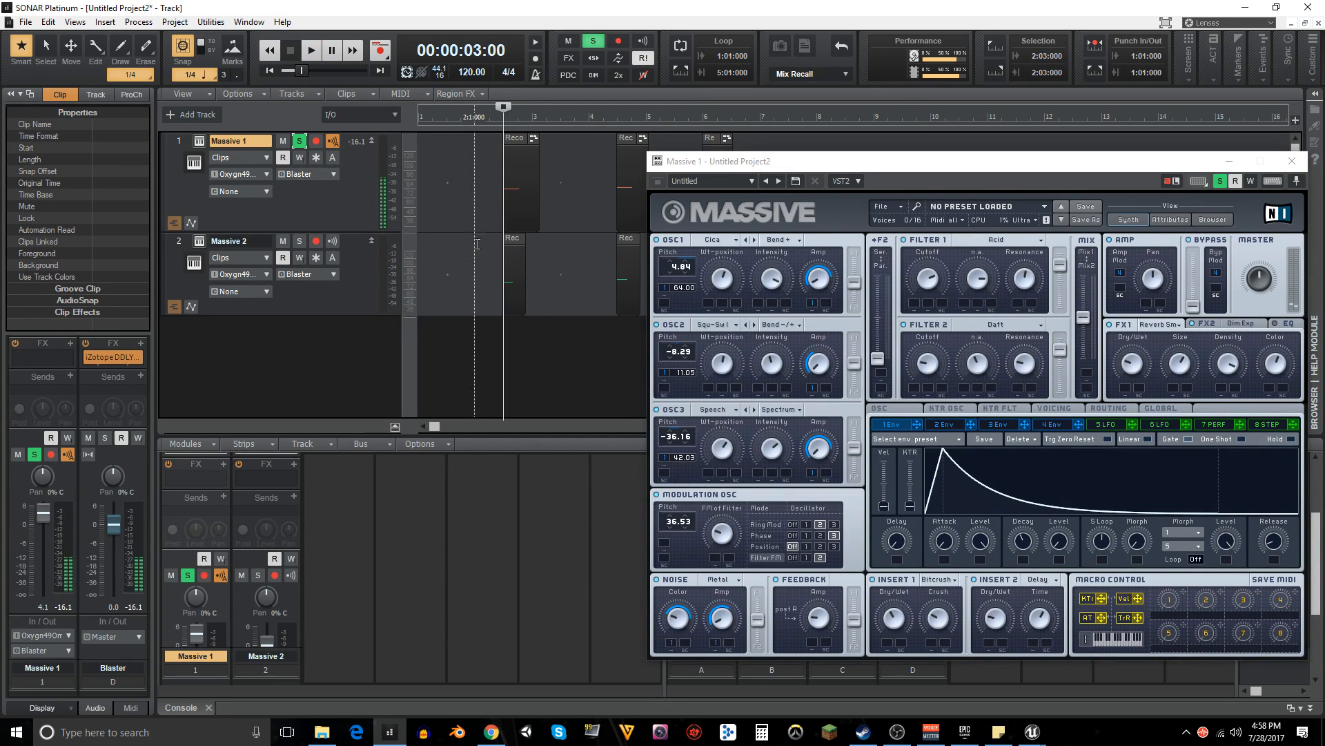
- Move the solo from Massive 1 to the Massive 2 track and audition that layer alone
left_click(299, 141)
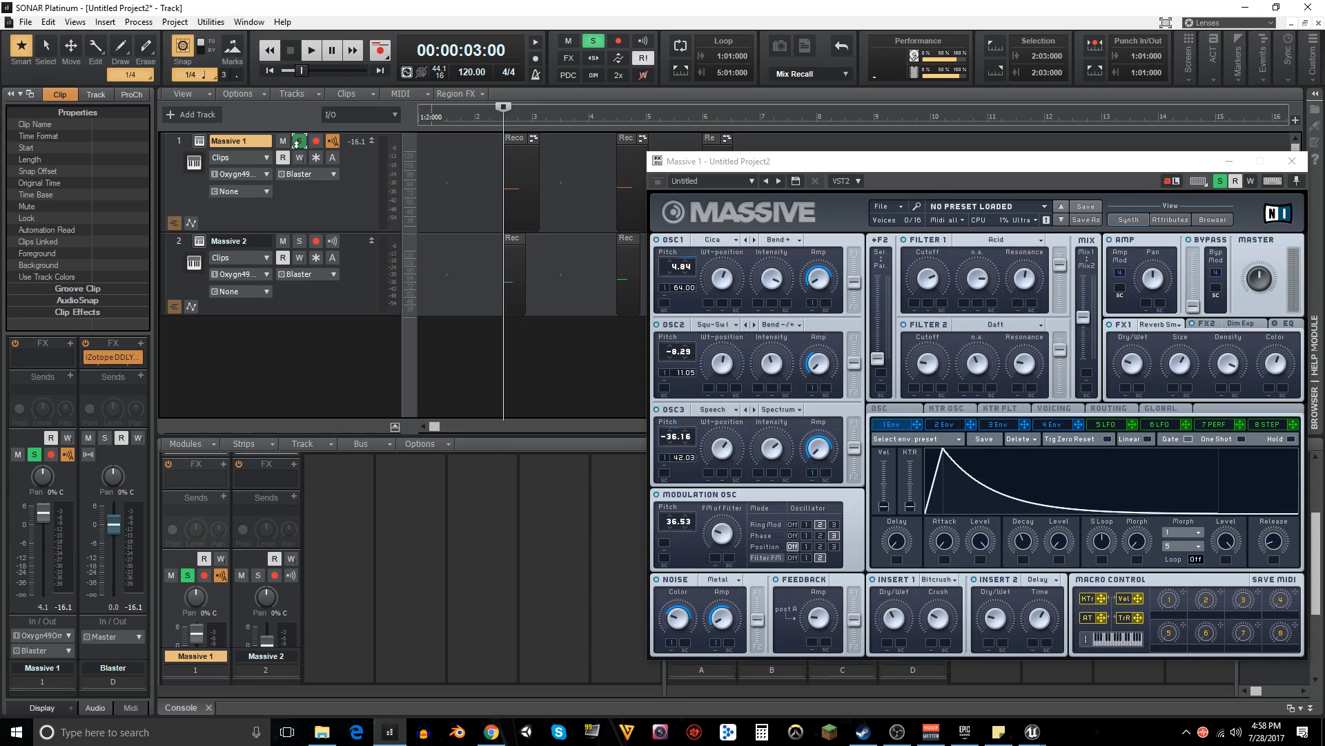
left_click(299, 241)
key("space")
key("space")
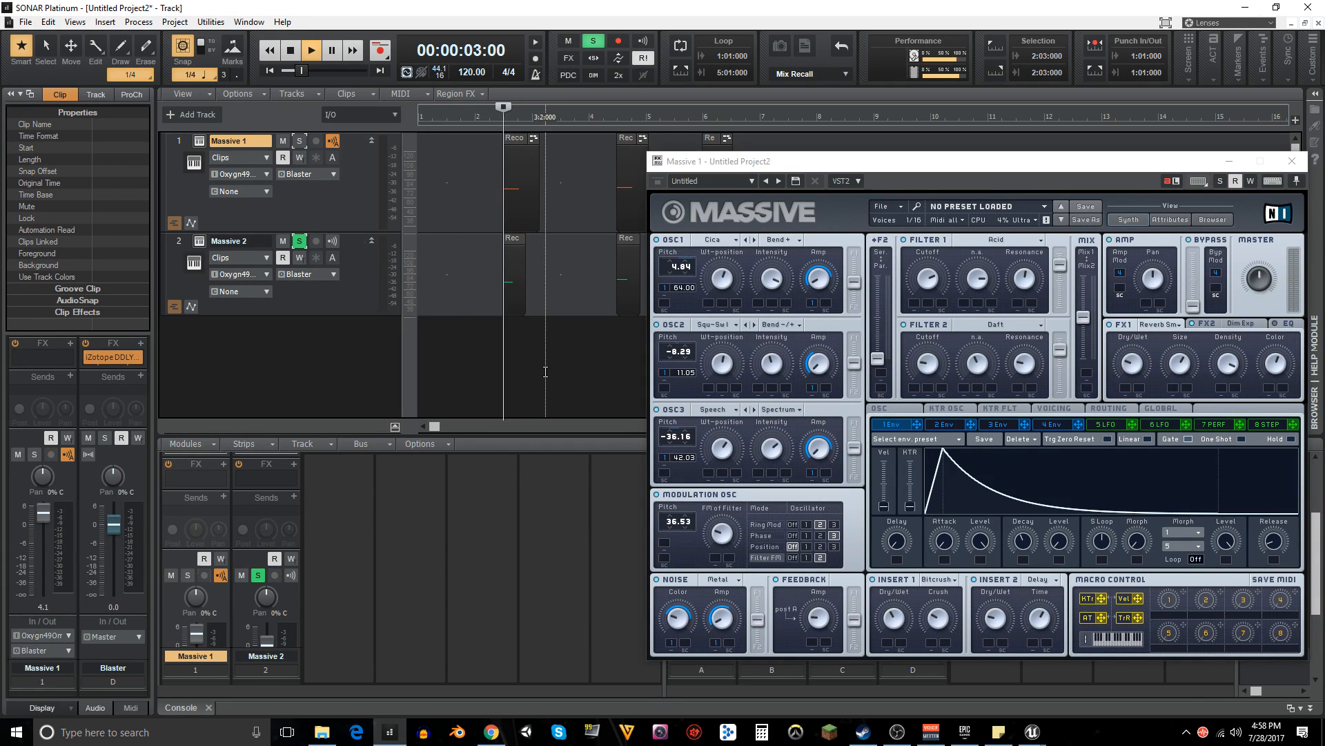
- Unsolo Massive 2, solo Massive 1 again and play its layer
left_click(299, 241)
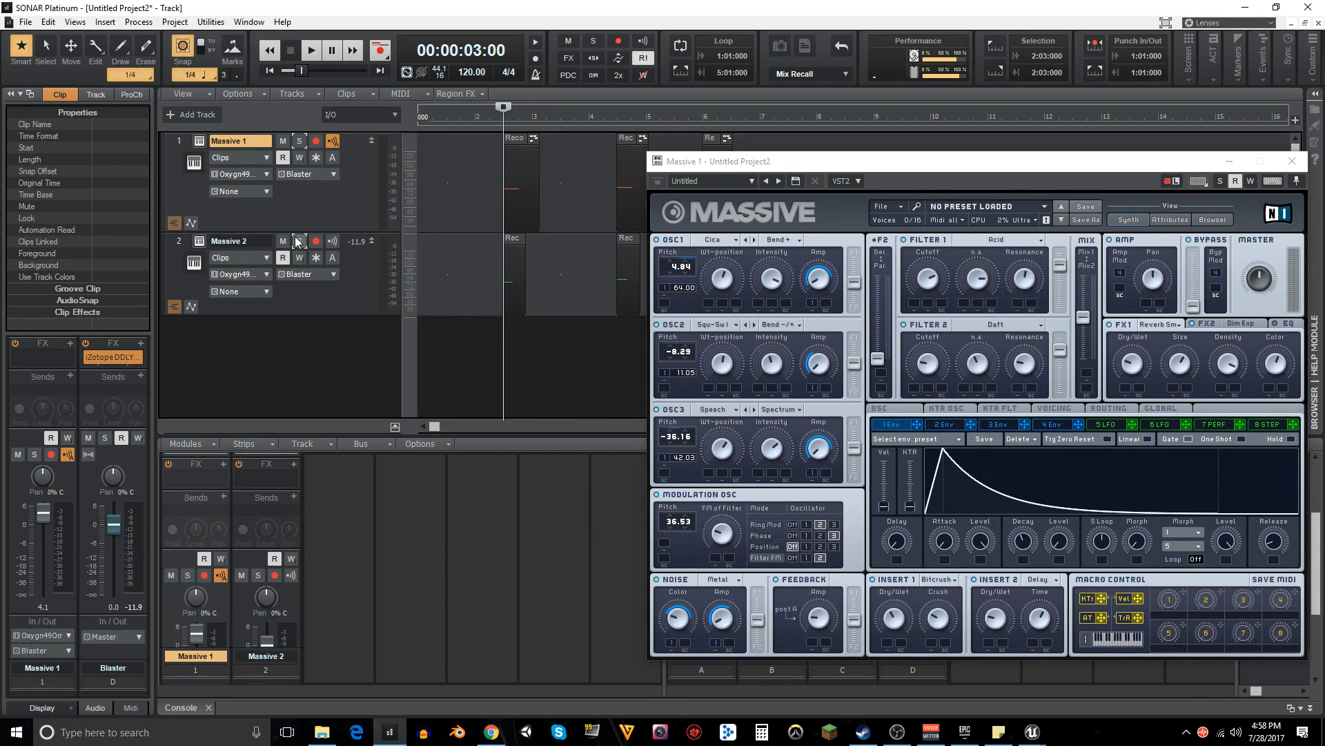
left_click(299, 141)
key("space")
key("space")
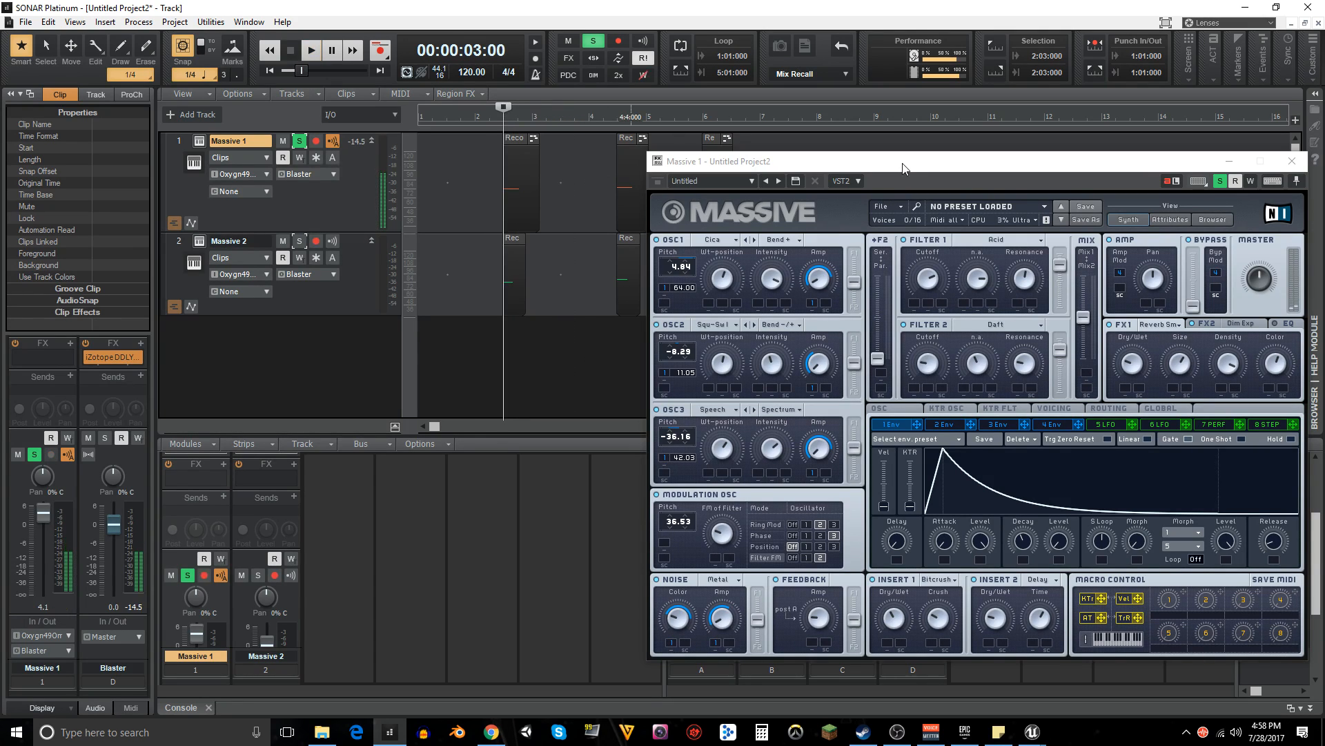
- Set OSC3's pitch to -31.16 and its pitch modulation amount to 47.03 in Massive 1, auditioning the shot repeatedly
left_click_drag(906, 168, 806, 123)
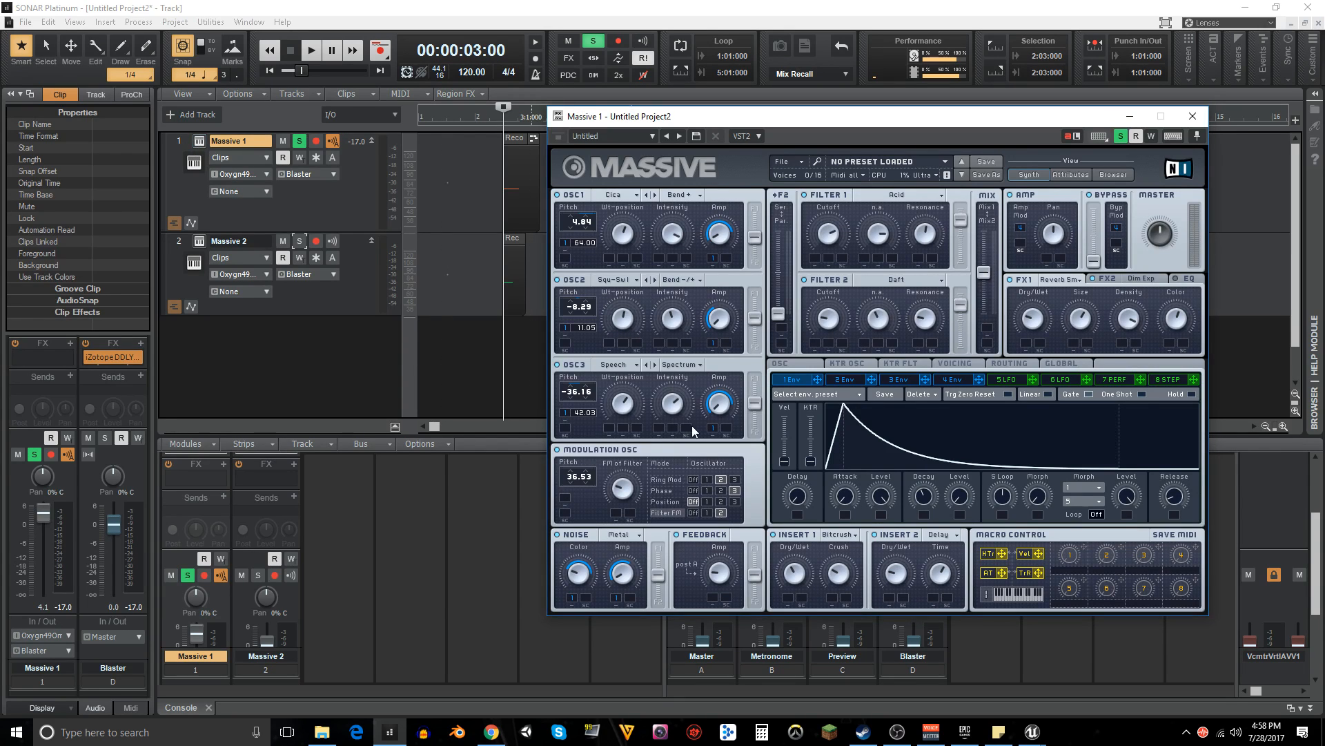
left_click_drag(801, 123, 900, 109)
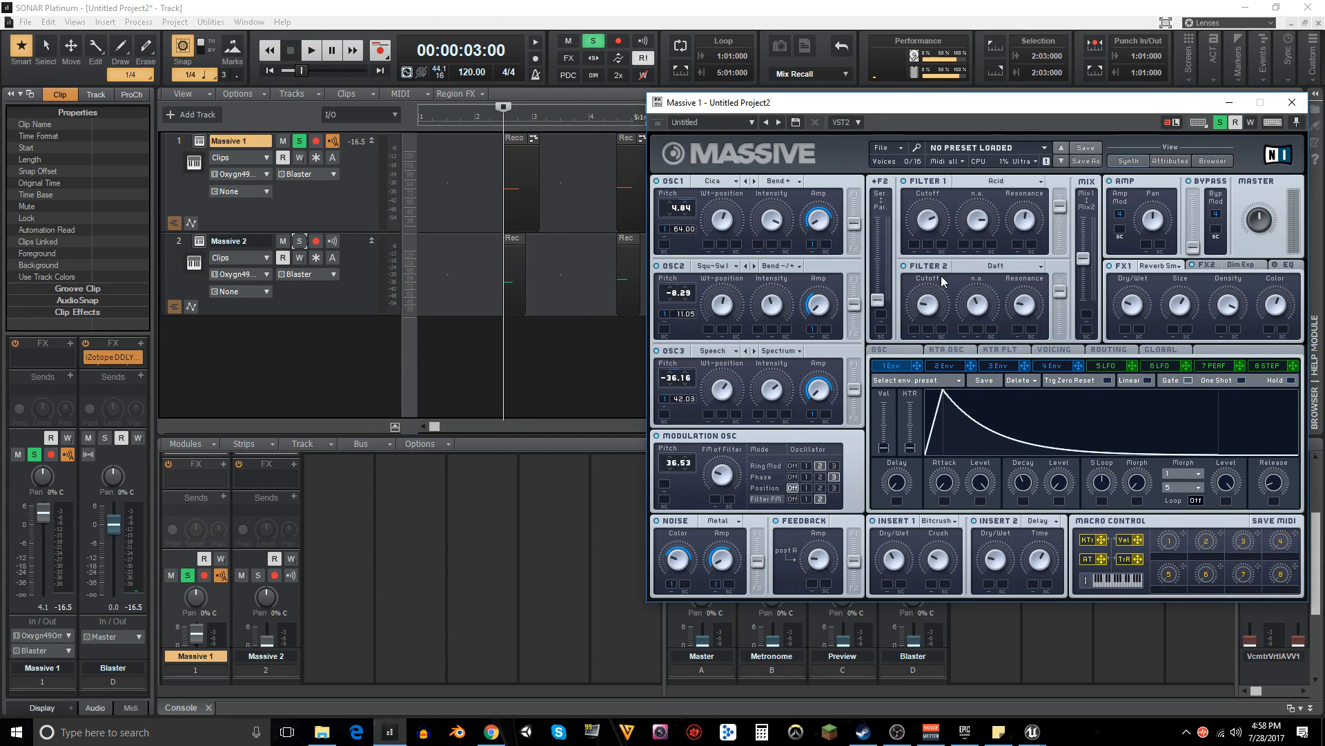
left_click_drag(969, 114, 904, 106)
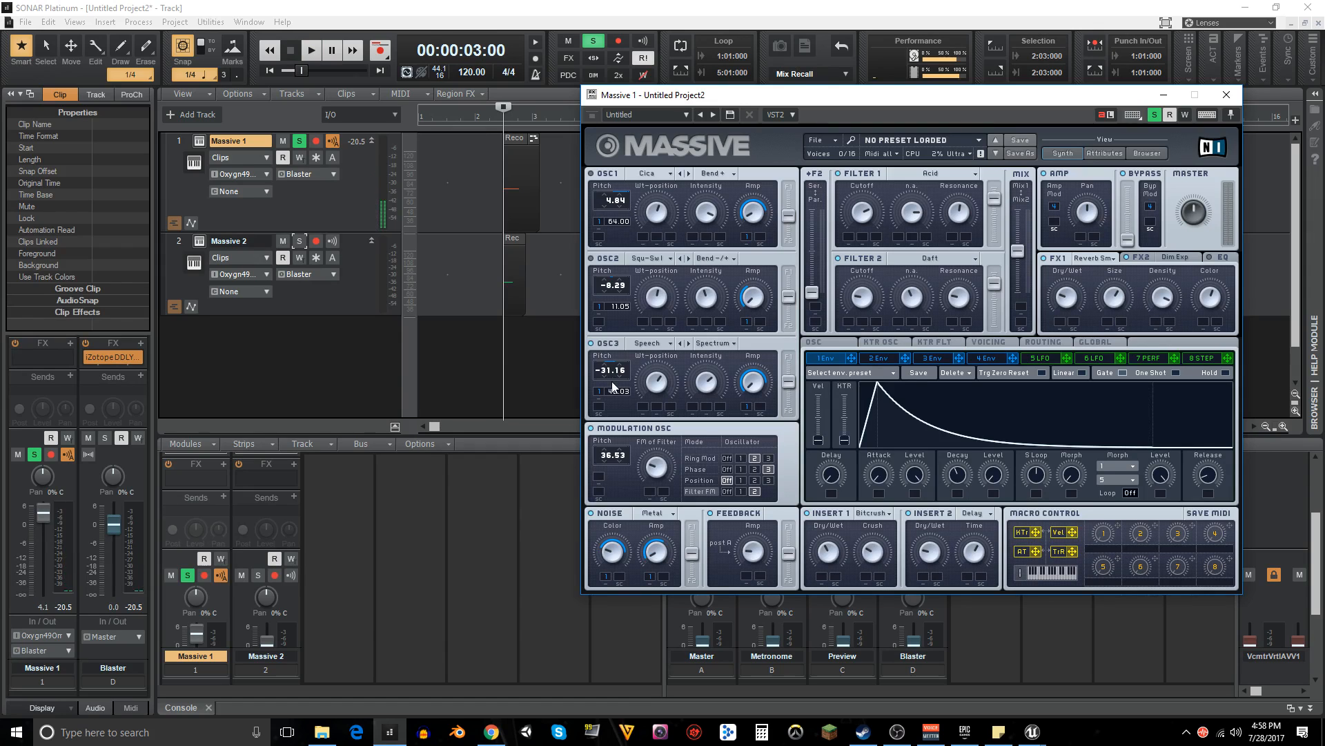
key("space")
key("space")
key("space")
key("space")
key("space")
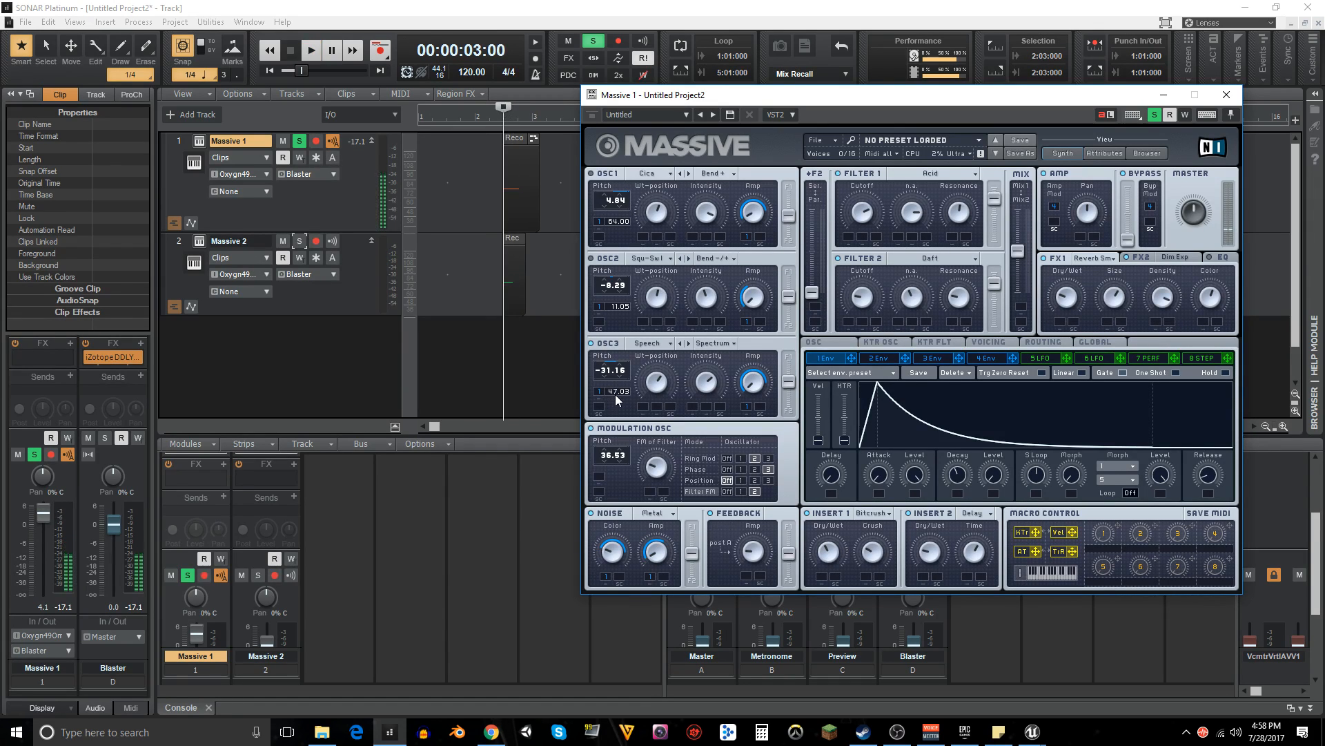
key("space")
key("space")
key("space")
- Try the shot with the modulation oscillator's Phase routing switched off
left_click(755, 469)
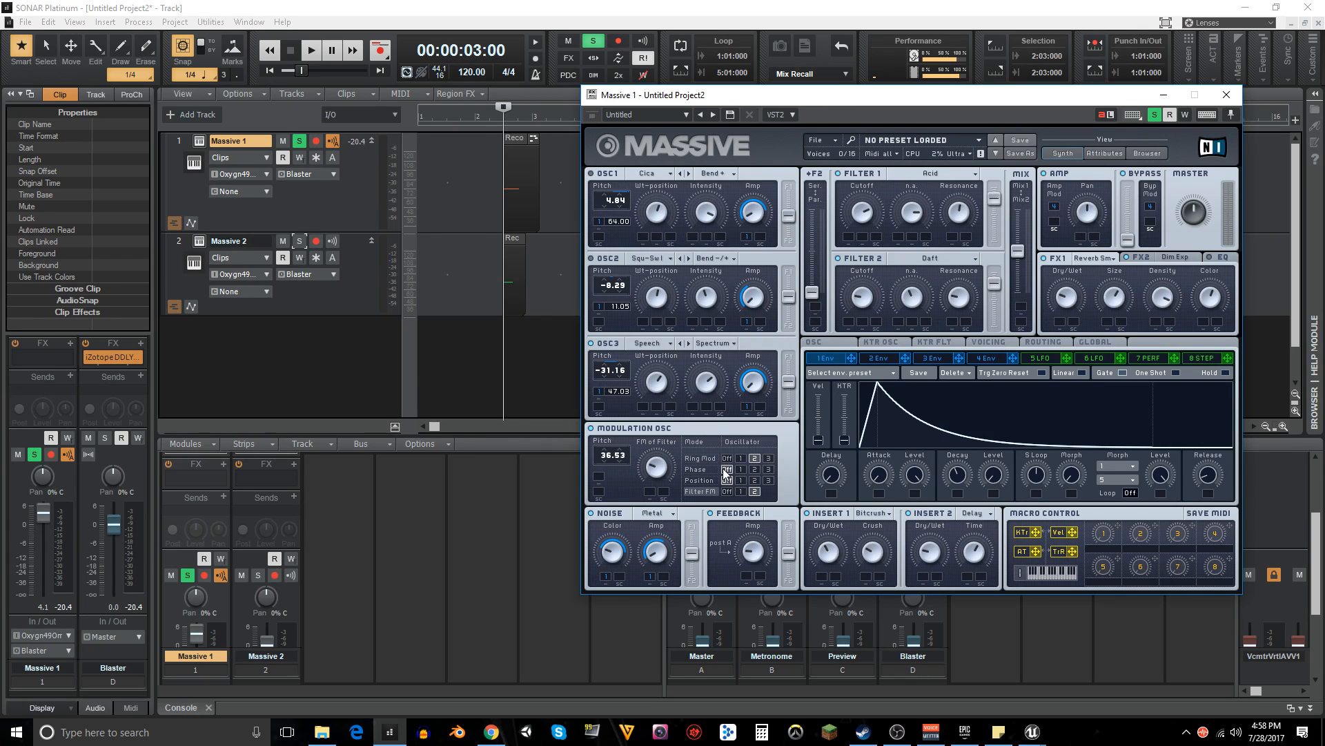
key("space")
key("space")
key("space")
key("space")
key("space")
key("space")
- Route the modulation oscillator's Phase to oscillator 3 and adjust the Phase amount while auditioning the shot
left_click(768, 470)
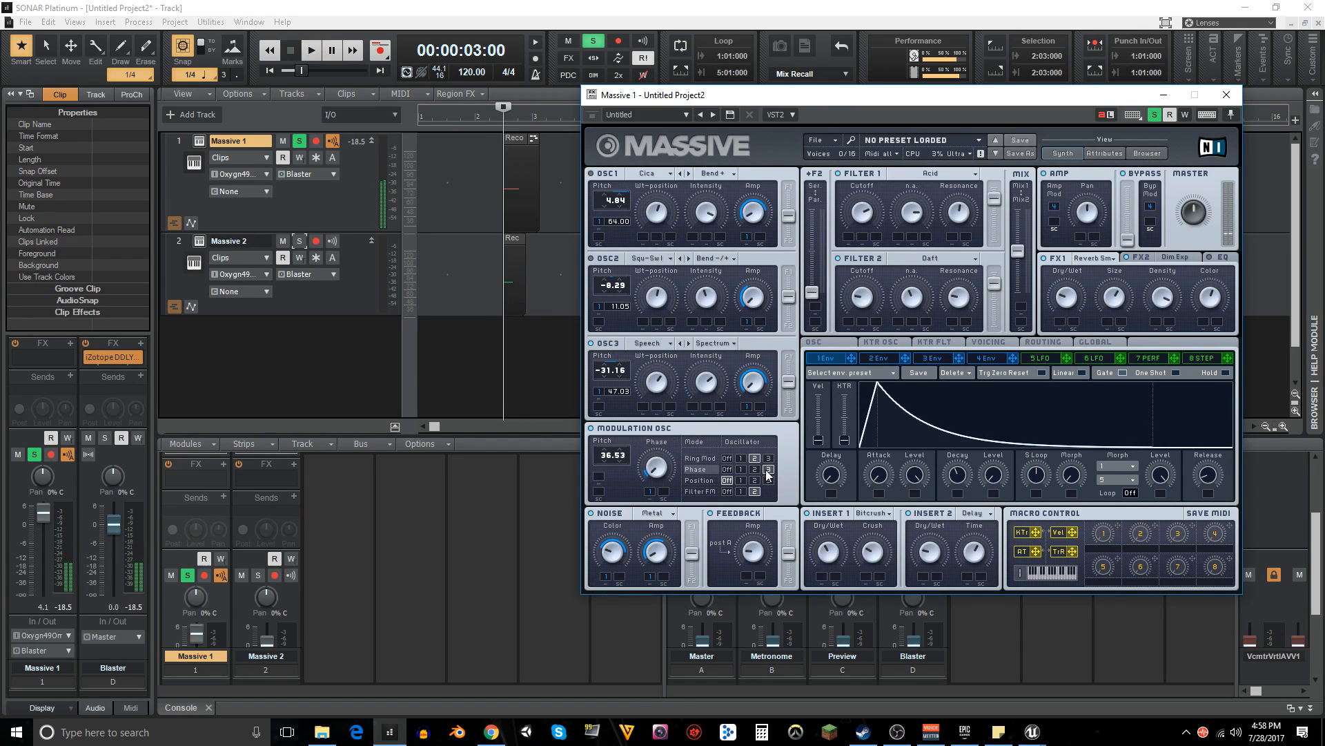
key("space")
key("space")
key("space")
key("space")
key("space")
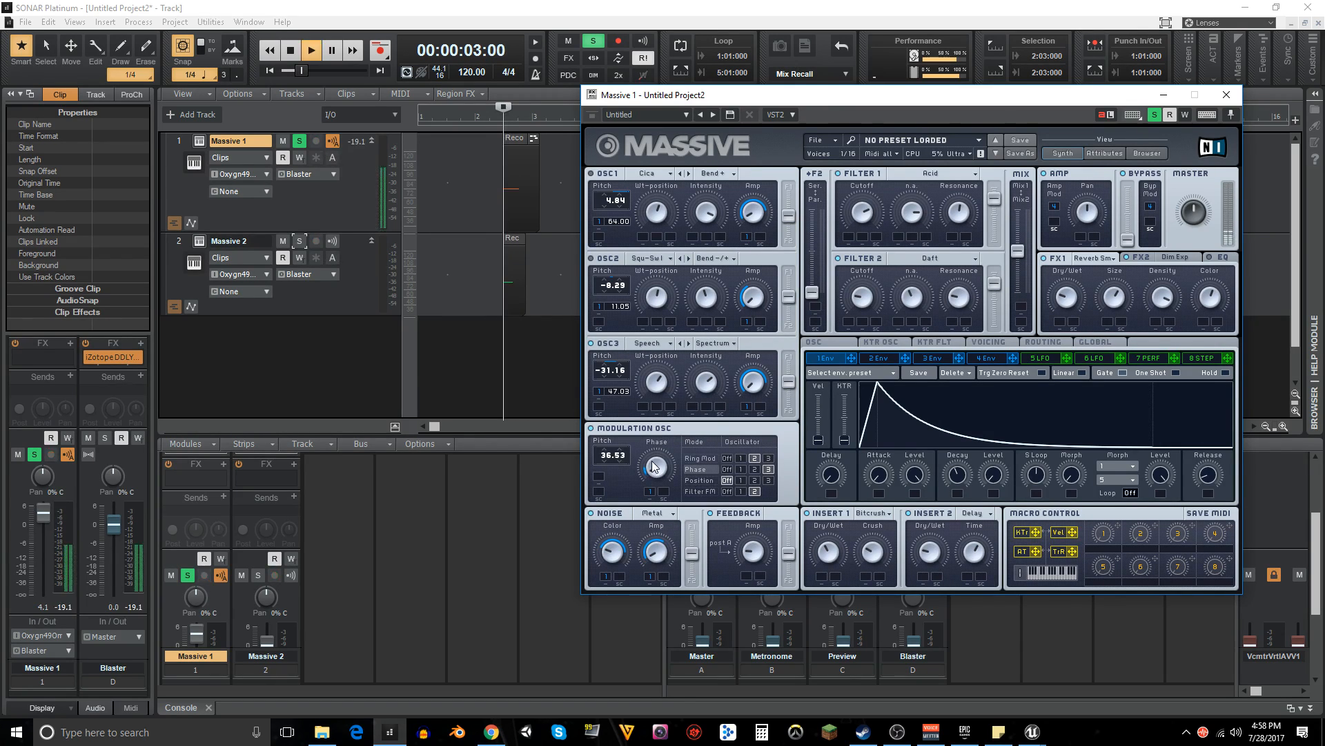
key("space")
key("space")
key("space")
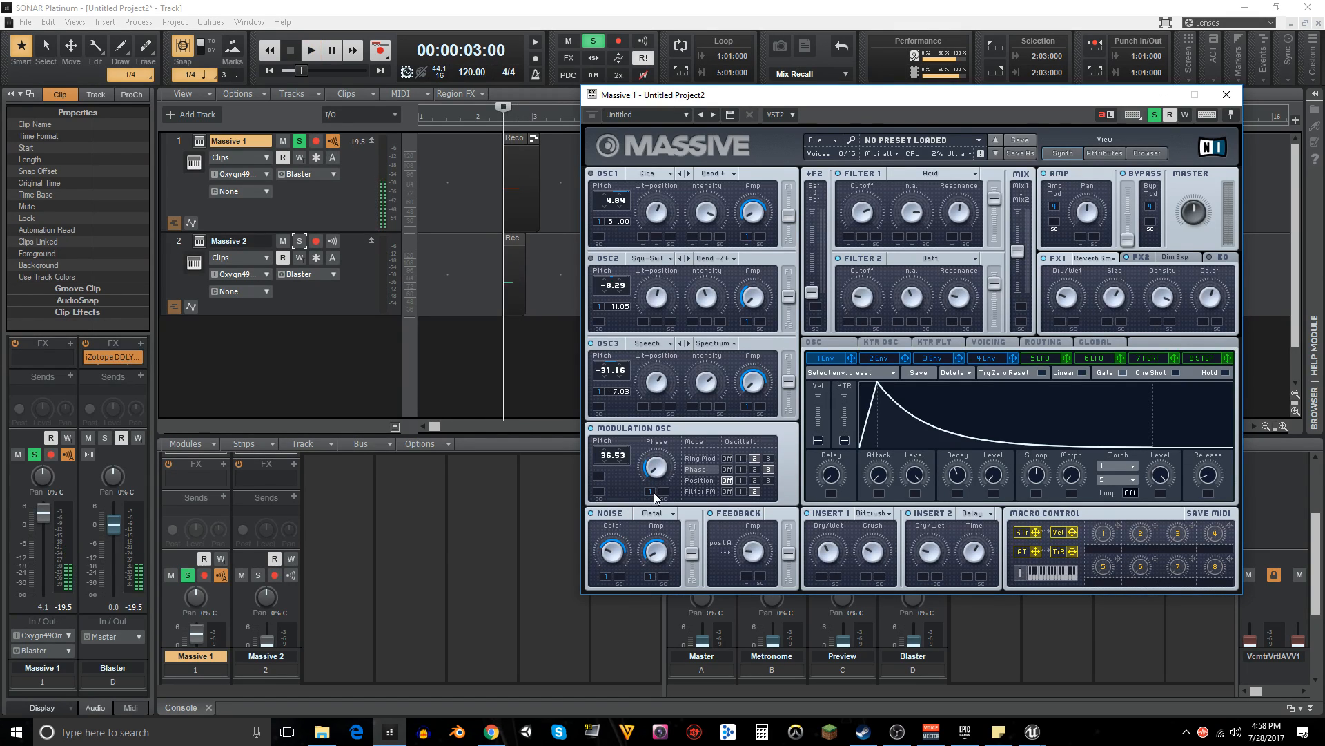
key("space")
key("space")
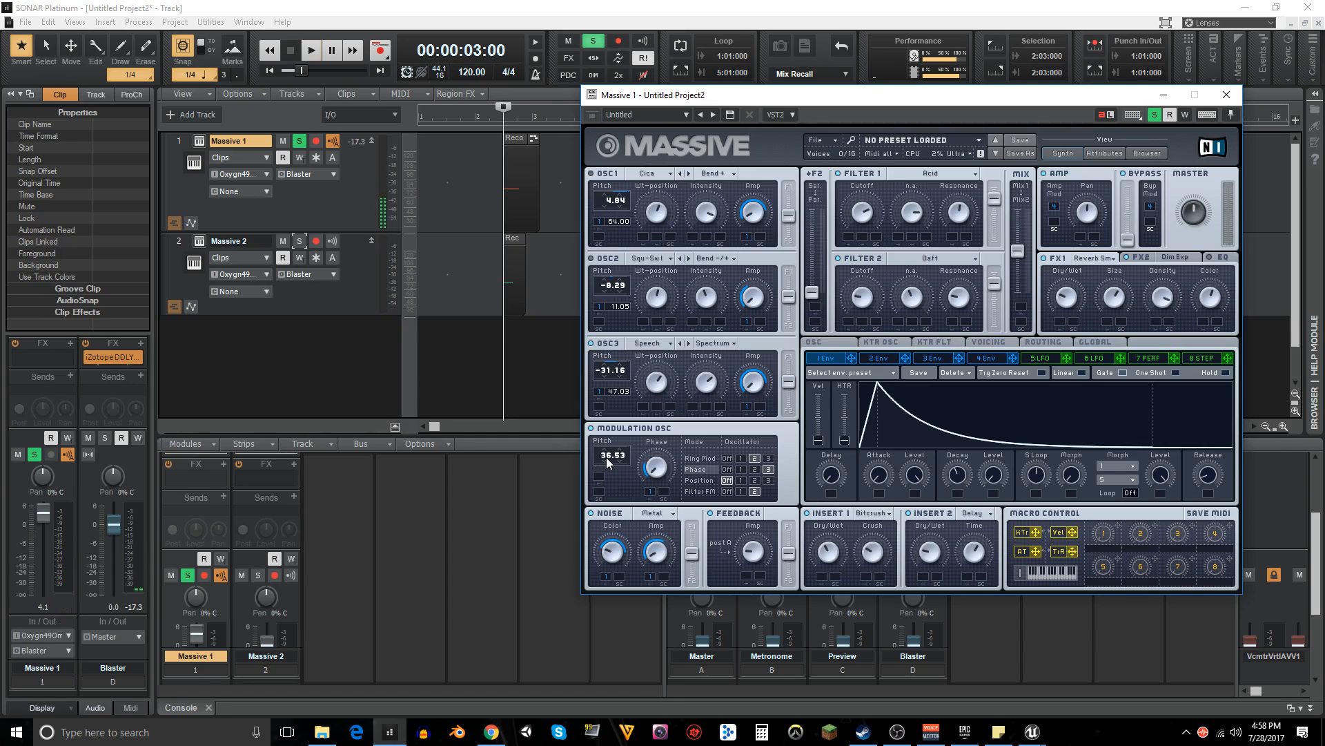
- Set the modulation oscillator's pitch to 30.53 in Massive 1, auditioning the shot between adjustments
key("space")
key("space")
key("space")
key("space")
key("space")
key("space")
key("space")
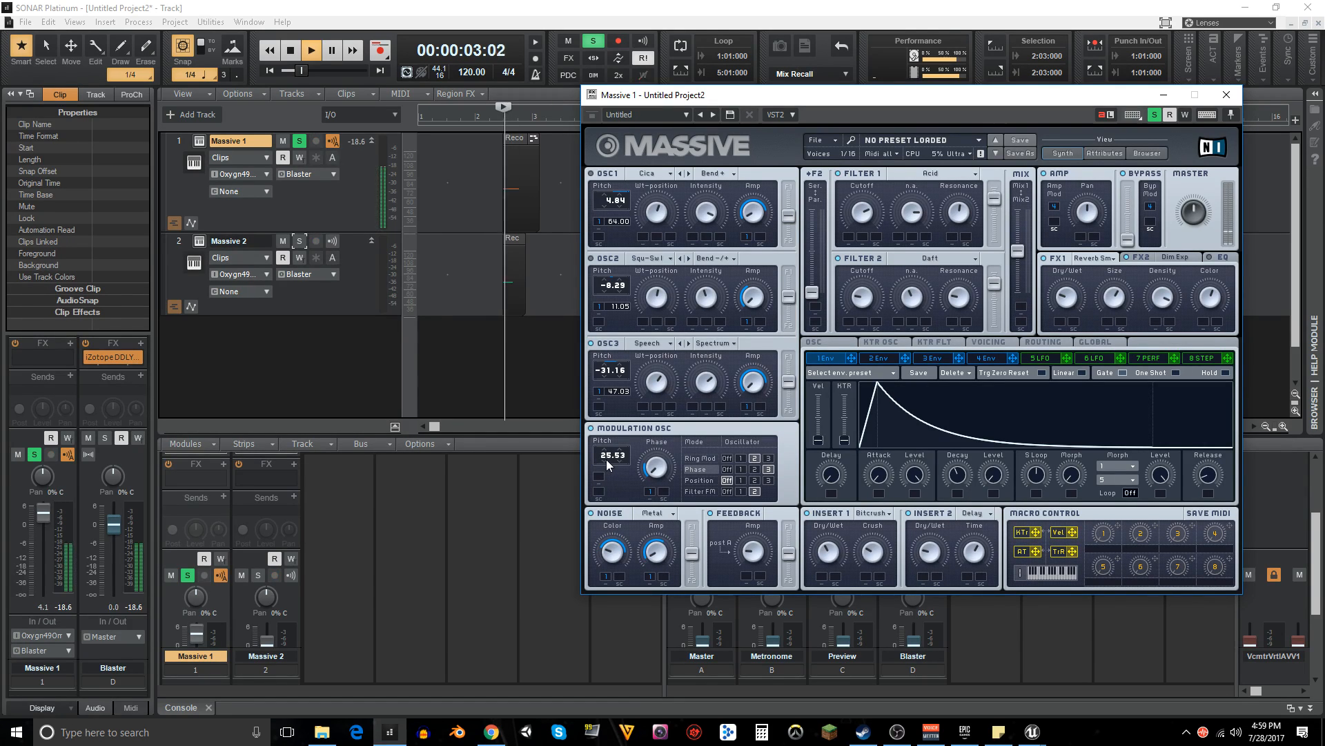
key("space")
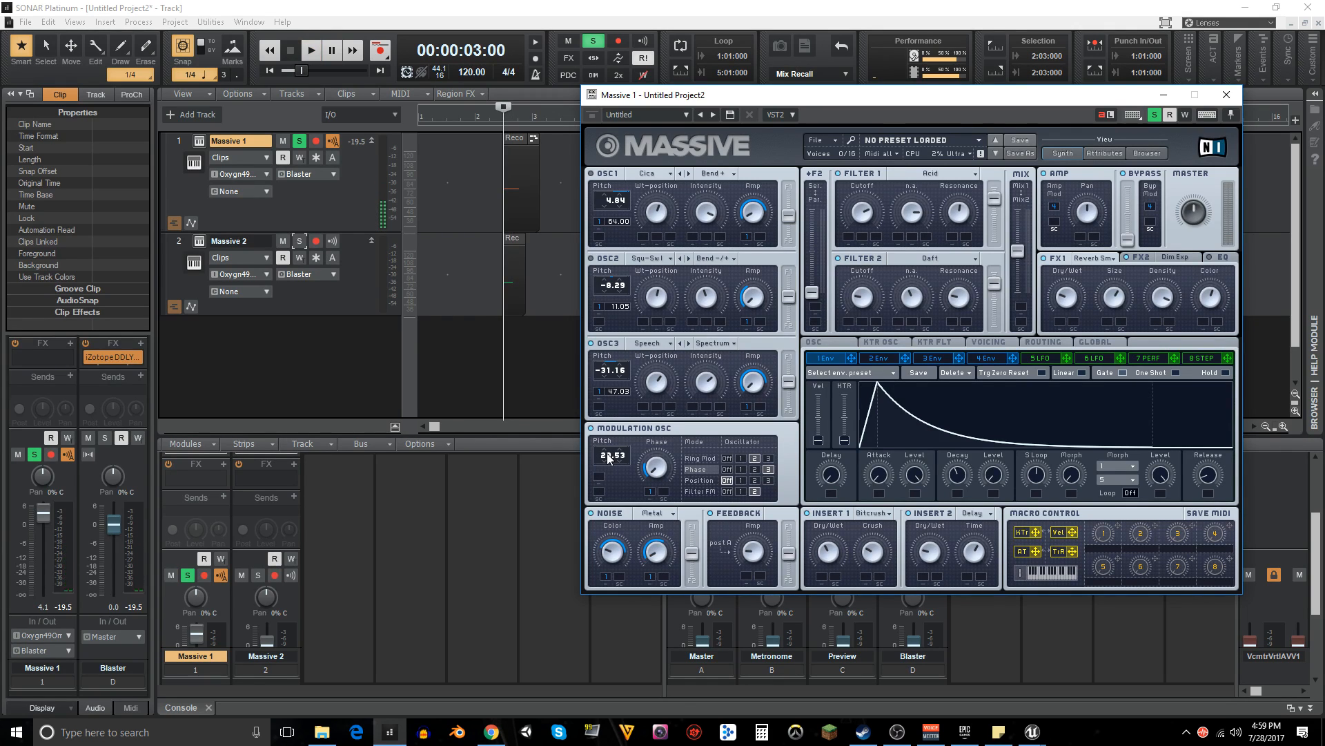
left_click_drag(610, 459, 612, 453)
key("space")
key("space")
key("space")
key("space")
- Show the modulation oscillator's ring modulation amount and play the shot
left_click(694, 460)
key("space")
key("space")
- Set OSC2's pitch to 2.71 and its pitch modulation amount to 24.05, auditioning the shot repeatedly
left_click(592, 258)
key("space")
key("space")
key("space")
key("space")
key("space")
key("space")
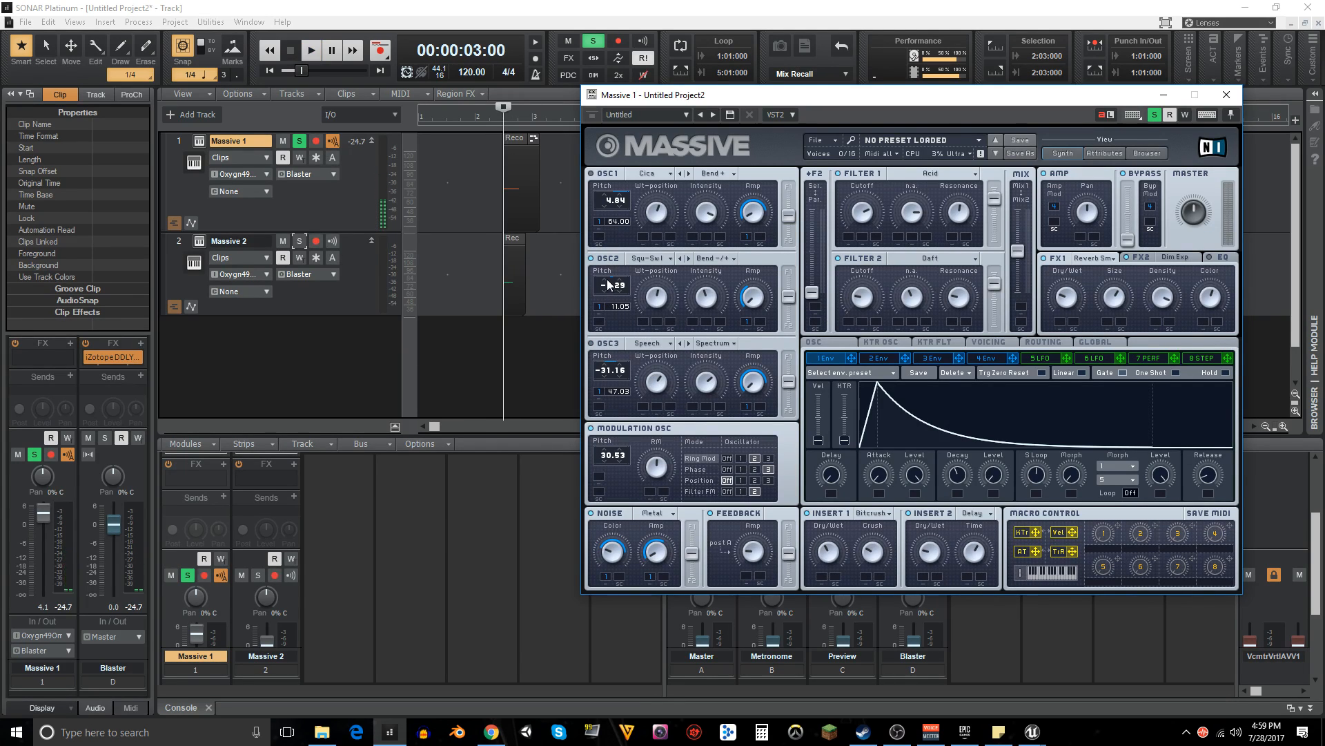
key("space")
key("space")
key("space")
key("space")
key("space")
key("space")
mouse_move(609, 282)
left_mouse_down()
mouse_move(608, 265)
mouse_move(609, 296)
left_mouse_up()
key("space")
key("space")
key("space")
key("space")
key("space")
key("space")
key("space")
key("space")
key("space")
key("space")
key("space")
key("space")
key("space")
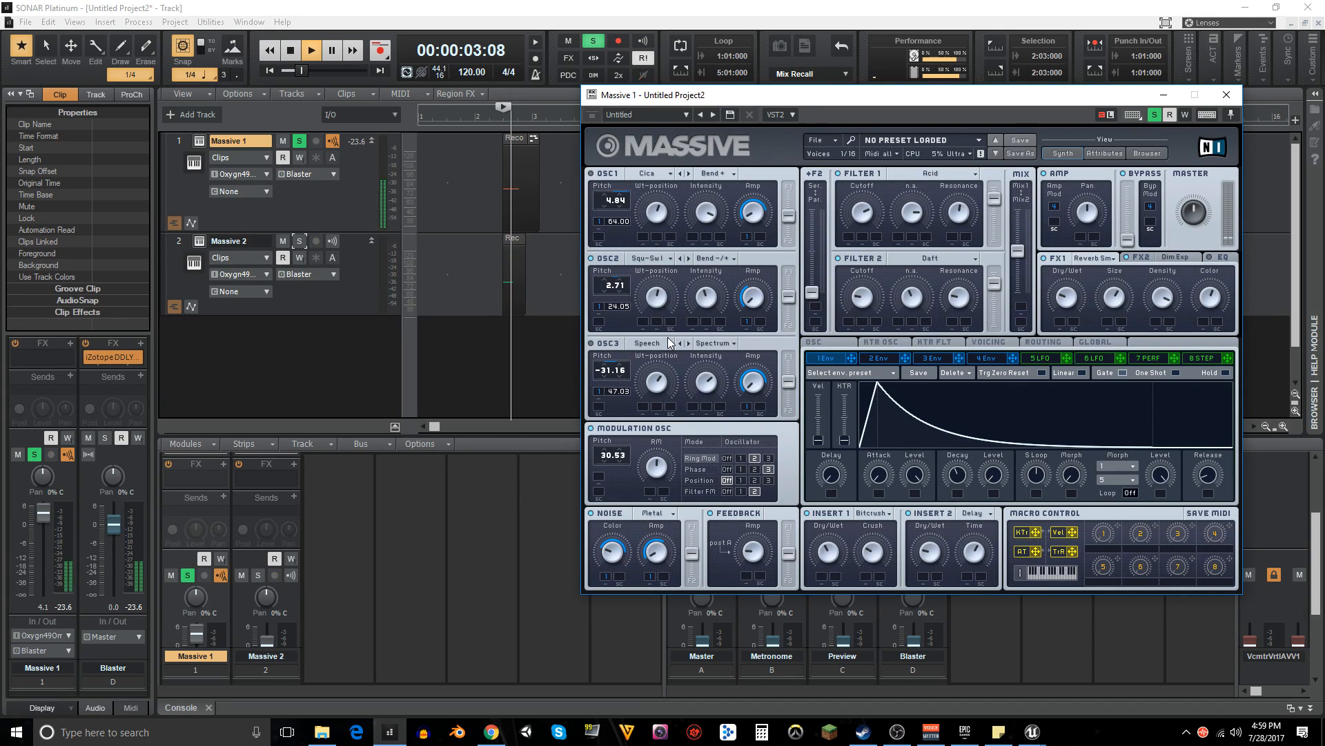
key("space")
key("space")
key("space")
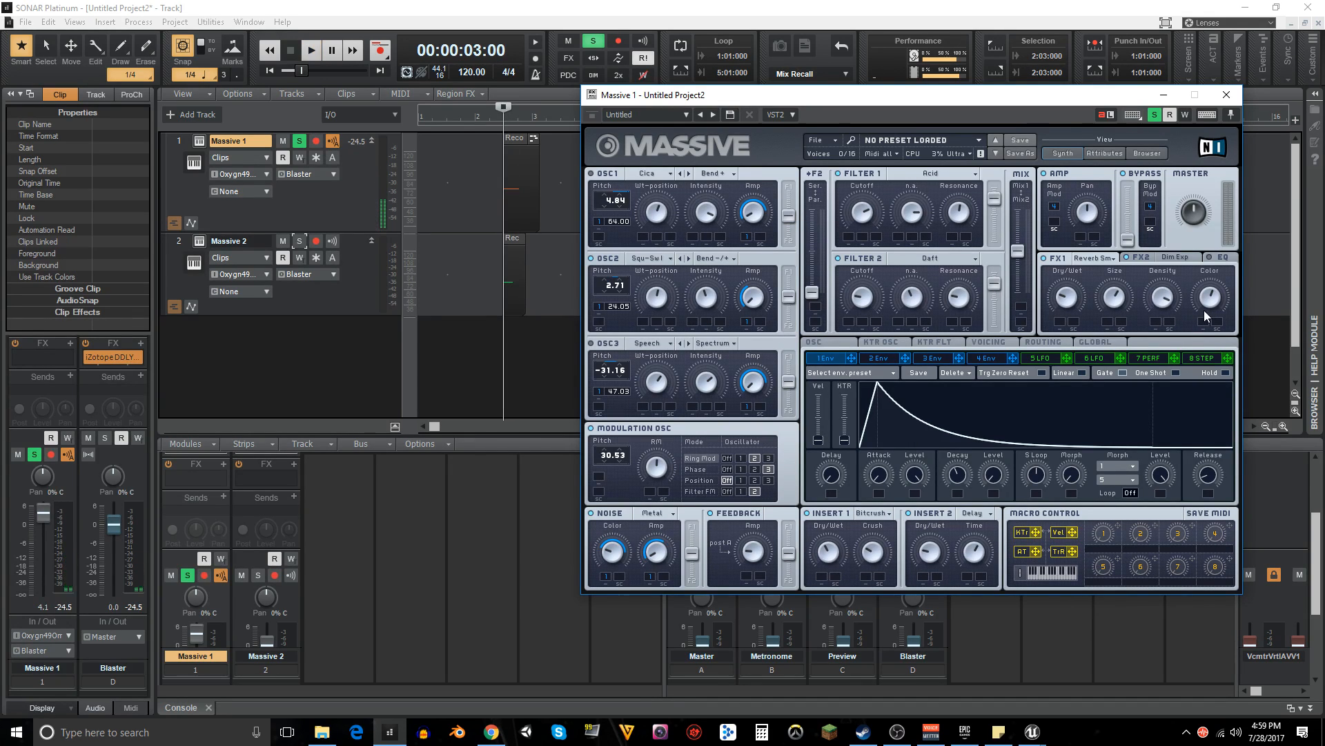
- Try the shot with the modulation oscillator's Ring Mod routing off, and route it back to oscillator 2
key("space")
key("space")
key("space")
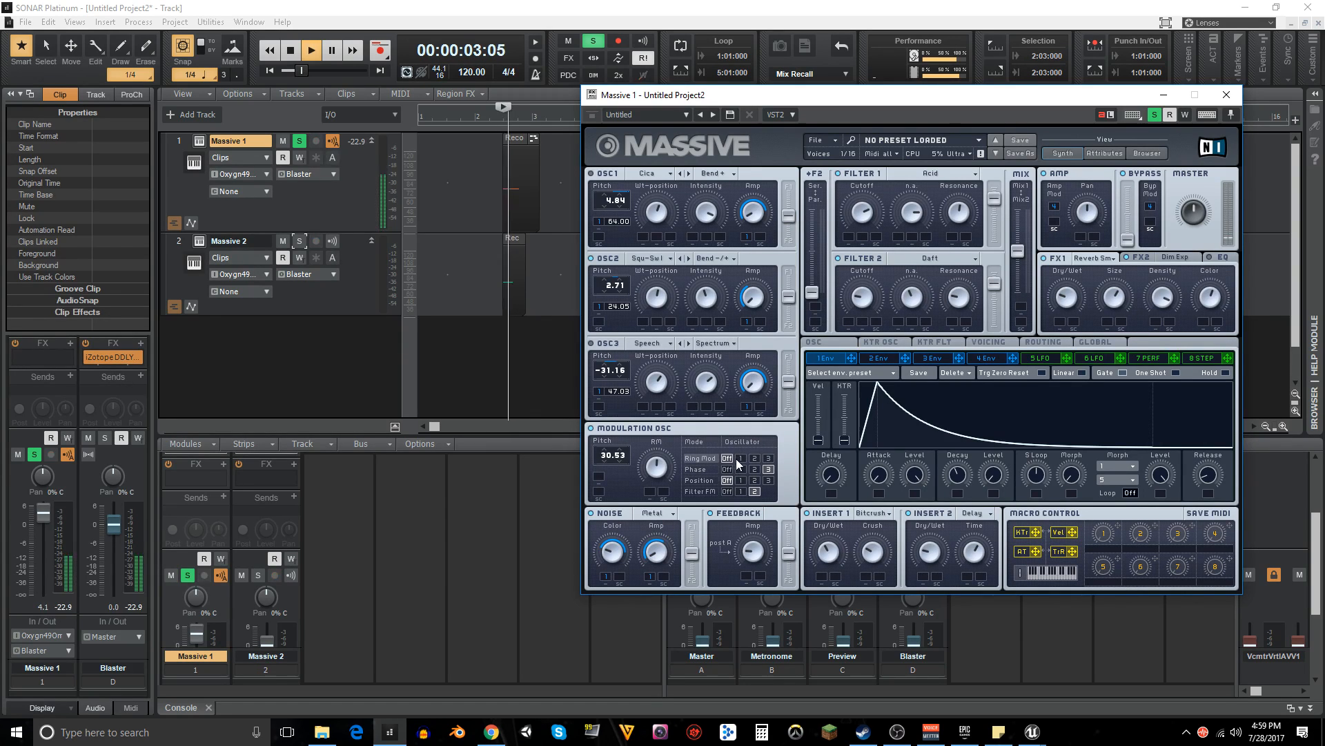
key("space")
left_click(754, 457)
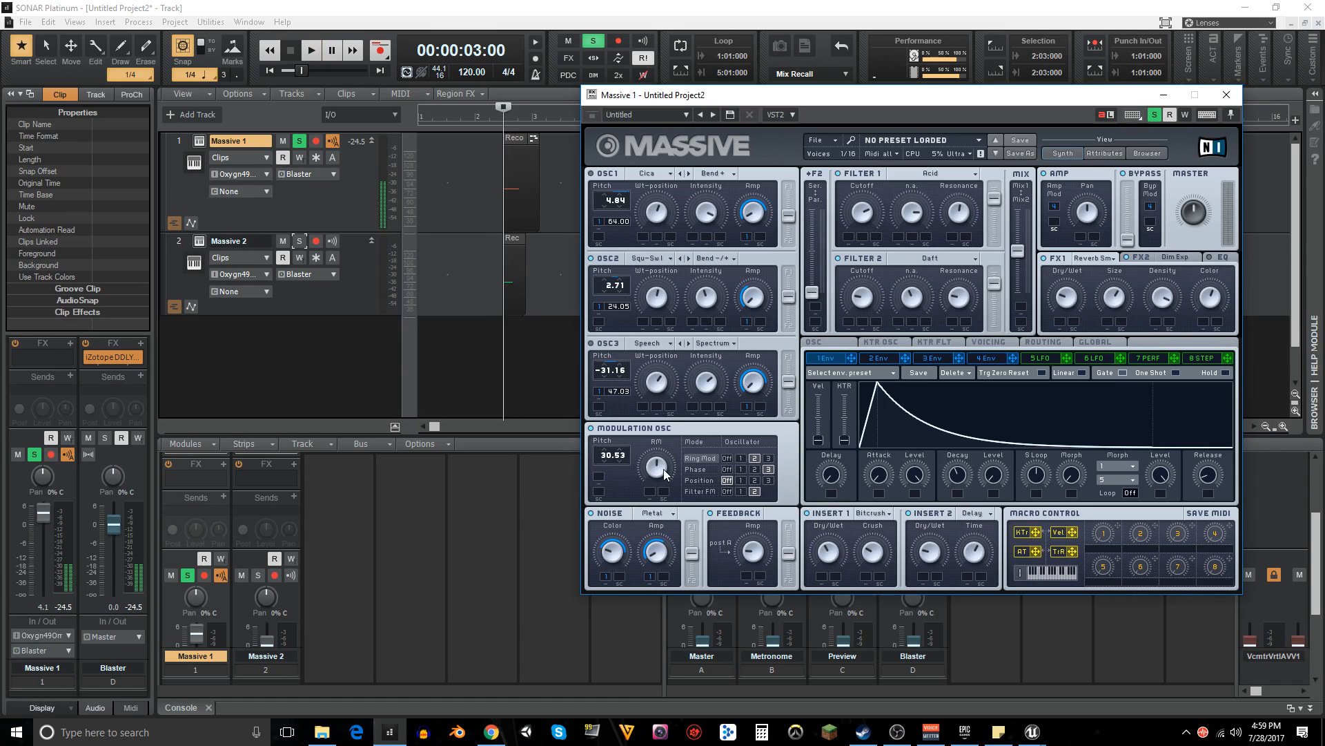
- Raise the ring modulation amount and set the modulation oscillator's pitch to 35.53 while auditioning the shot
key("space")
key("space")
key("space")
key("space")
left_click_drag(609, 448, 609, 442)
key("space")
key("space")
key("space")
key("space")
key("space")
key("space")
key("space")
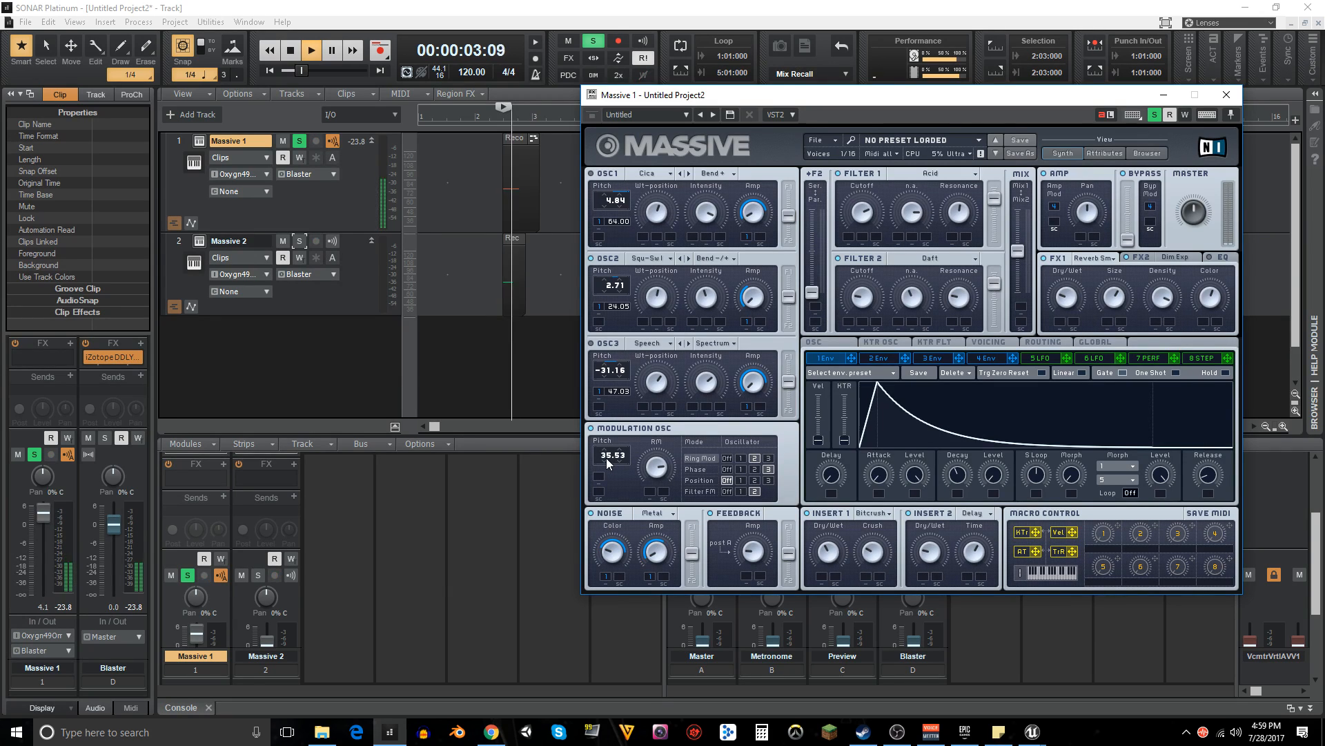
key("space")
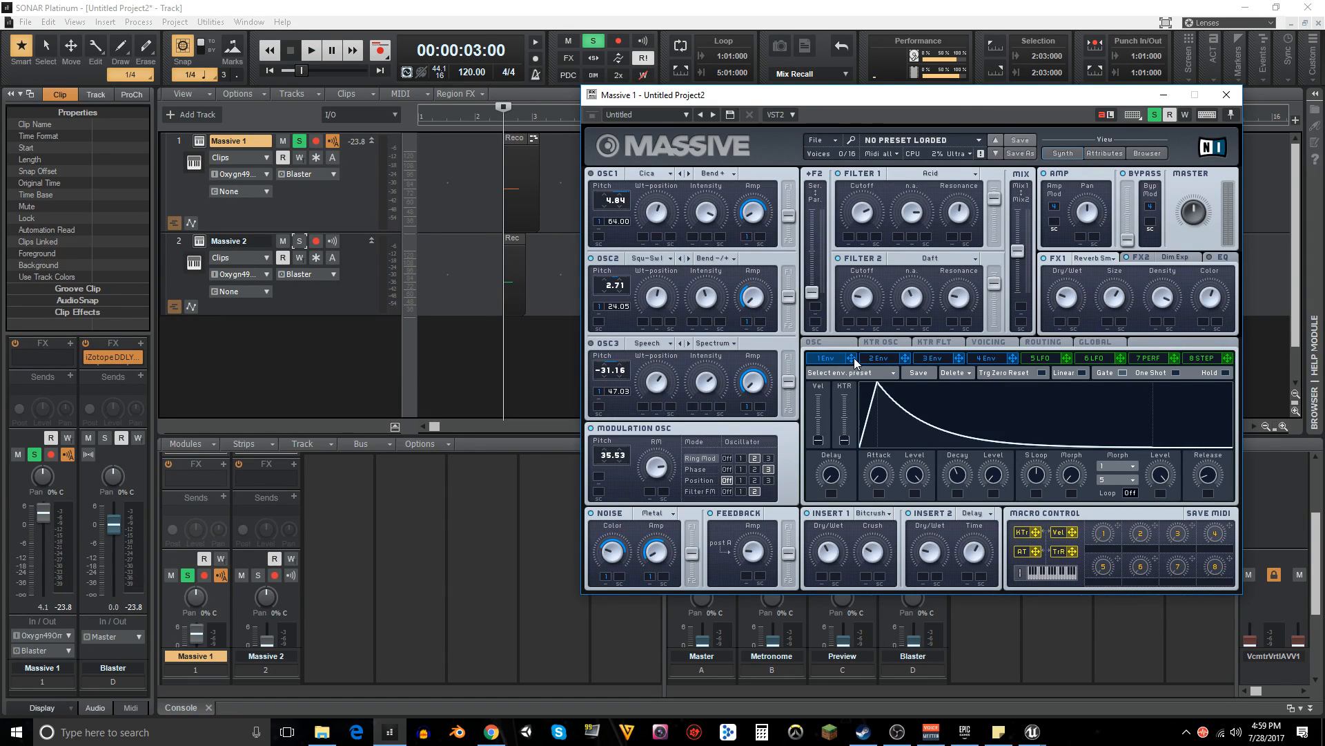
- Assign envelope 1 to the modulation oscillator's pitch with pitch 0.53 and modulation amount 36.33, and audition the shot
left_click_drag(852, 359, 602, 484)
key("space")
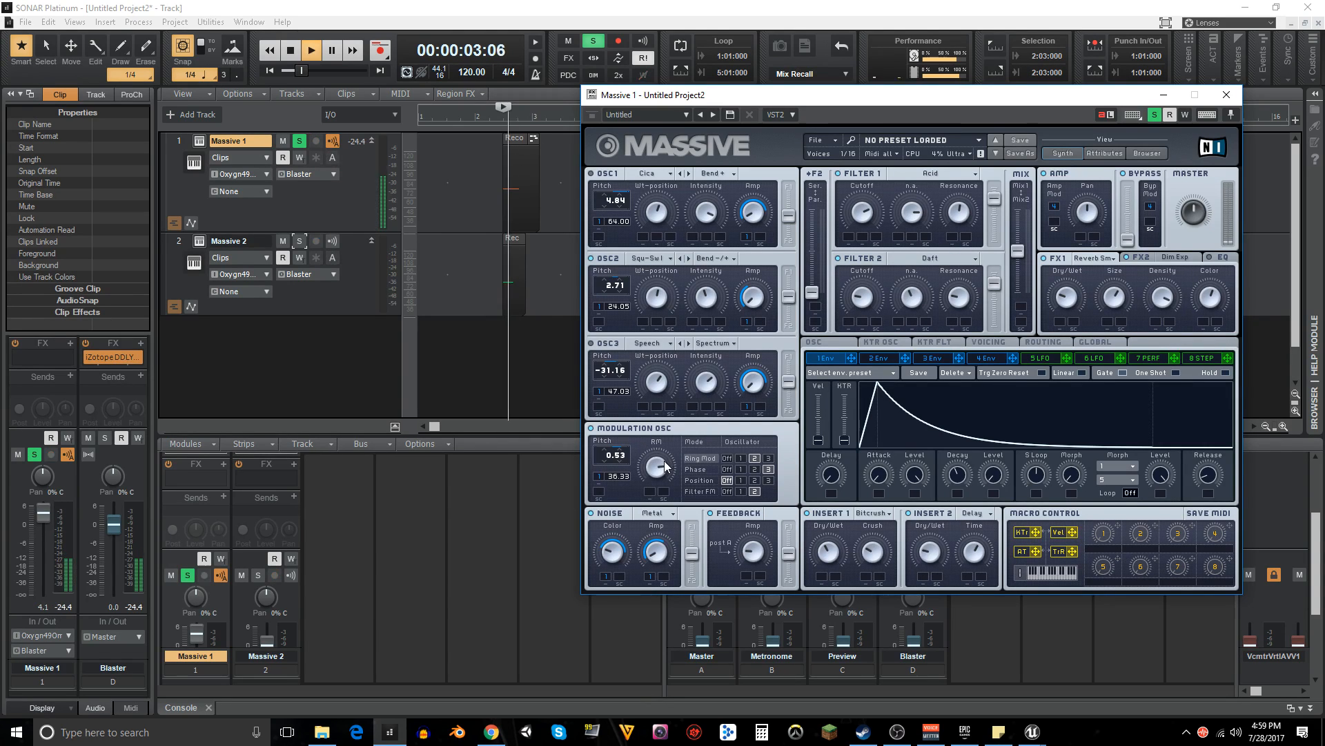
key("space")
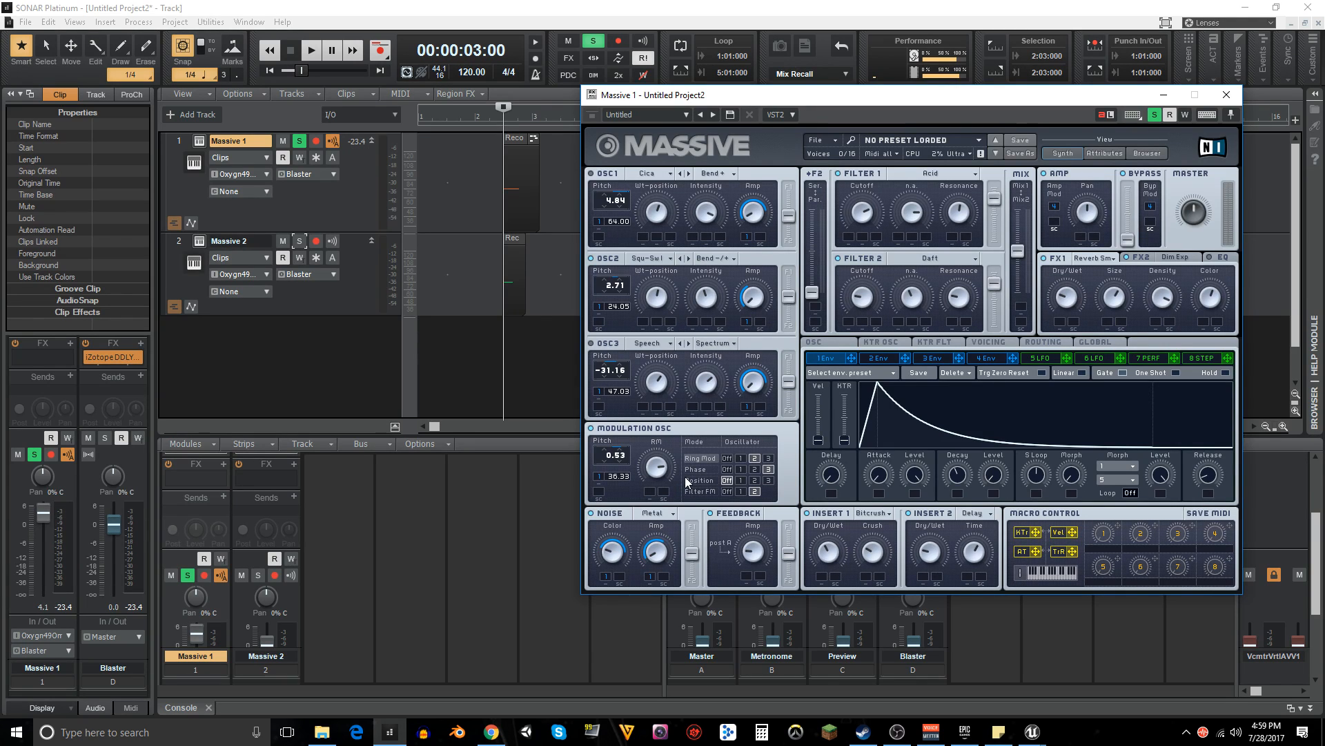
key("space")
key("space")
key("space")
key("space")
key("space")
key("space")
key("space")
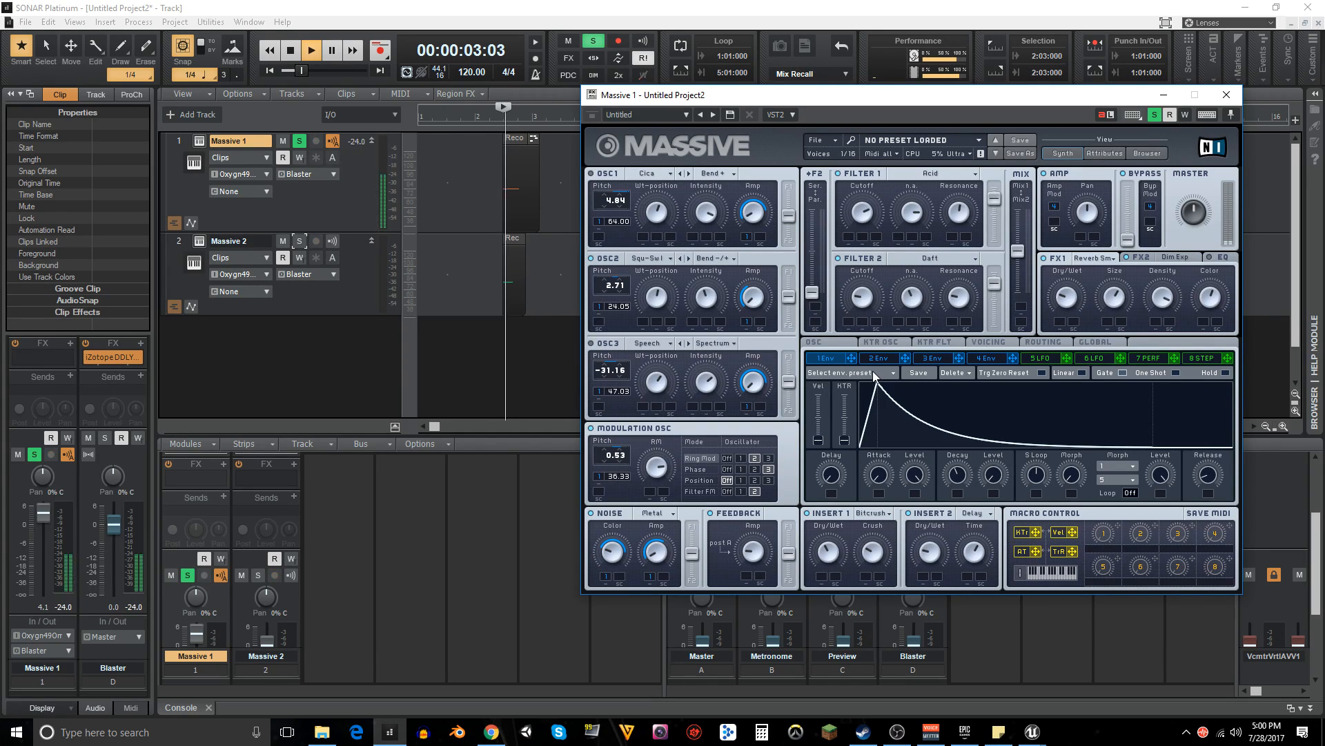
key("space")
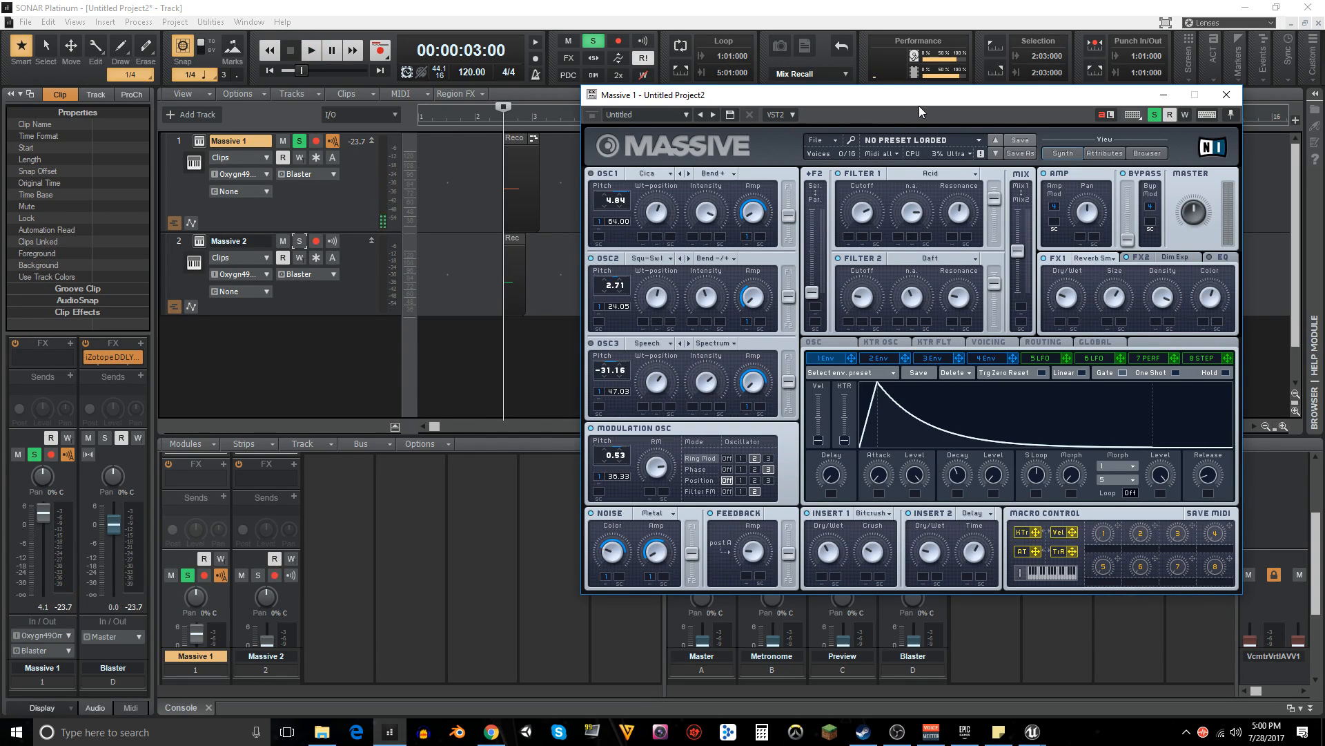
- Set OSC1's pitch to 14.84 in Massive 1 and audition the shot
left_click_drag(920, 104, 918, 112)
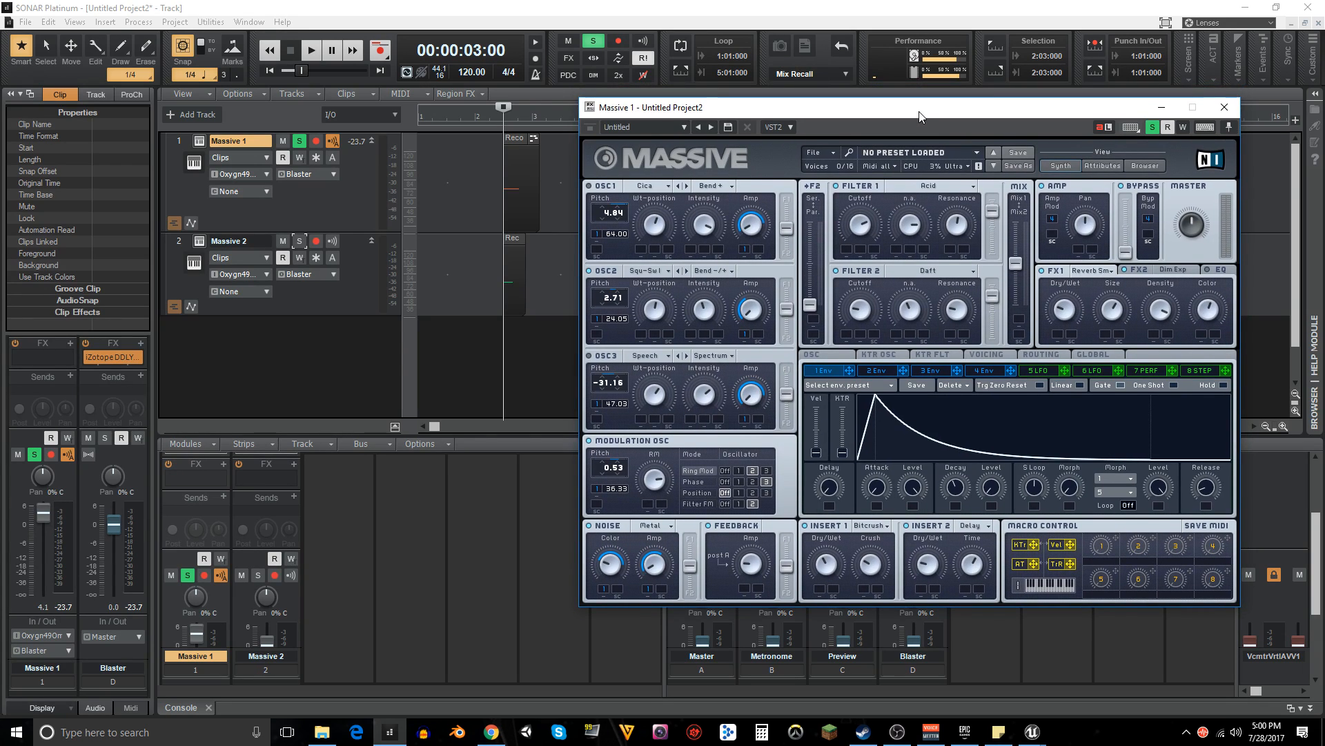
key("space")
key("space")
left_click(605, 189)
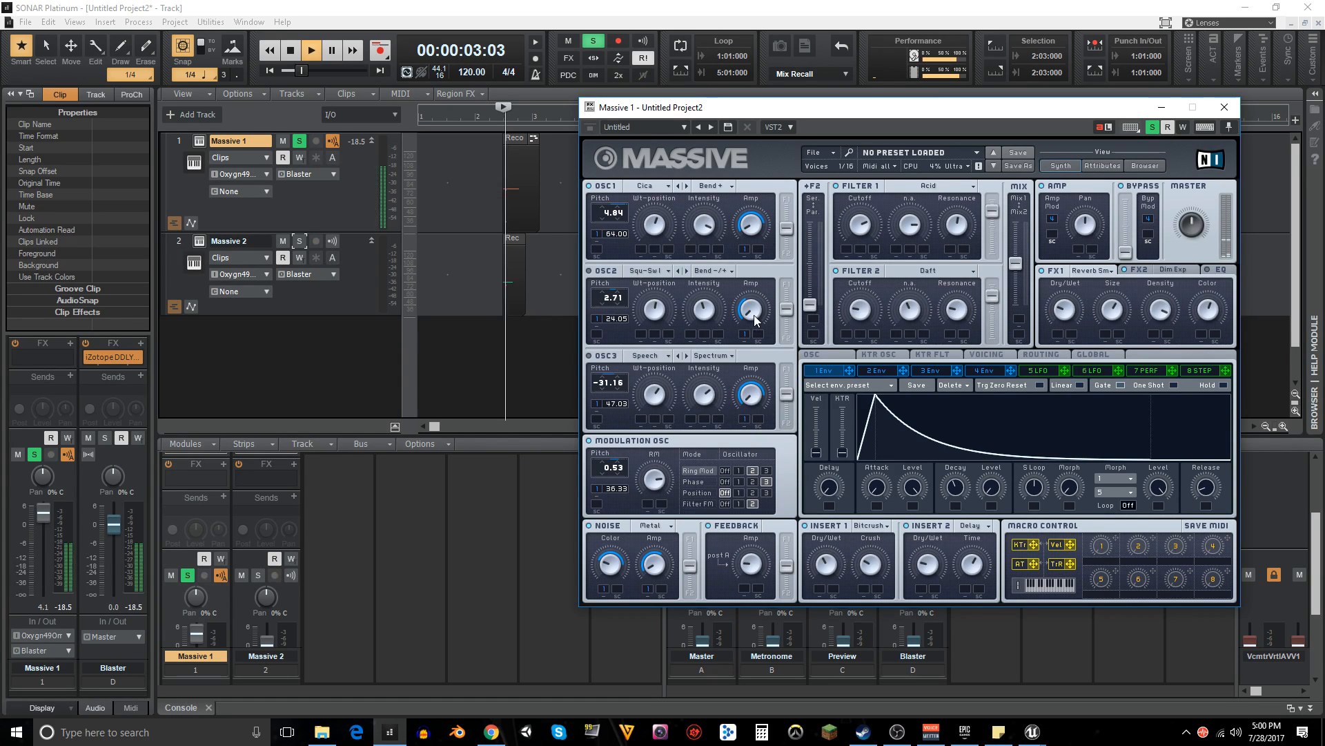
left_click_drag(607, 219, 608, 211)
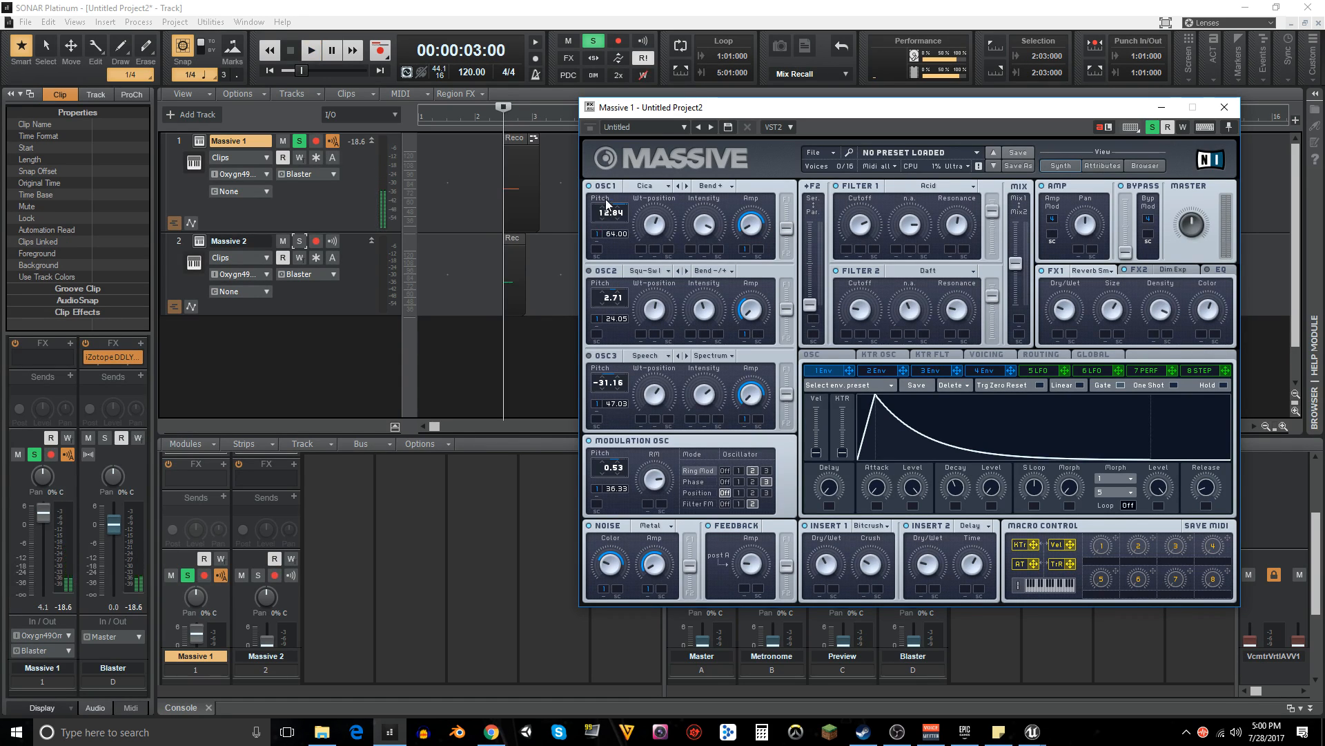
key("space")
key("space")
key("space")
key("space")
key("space")
key("space")
key("space")
key("space")
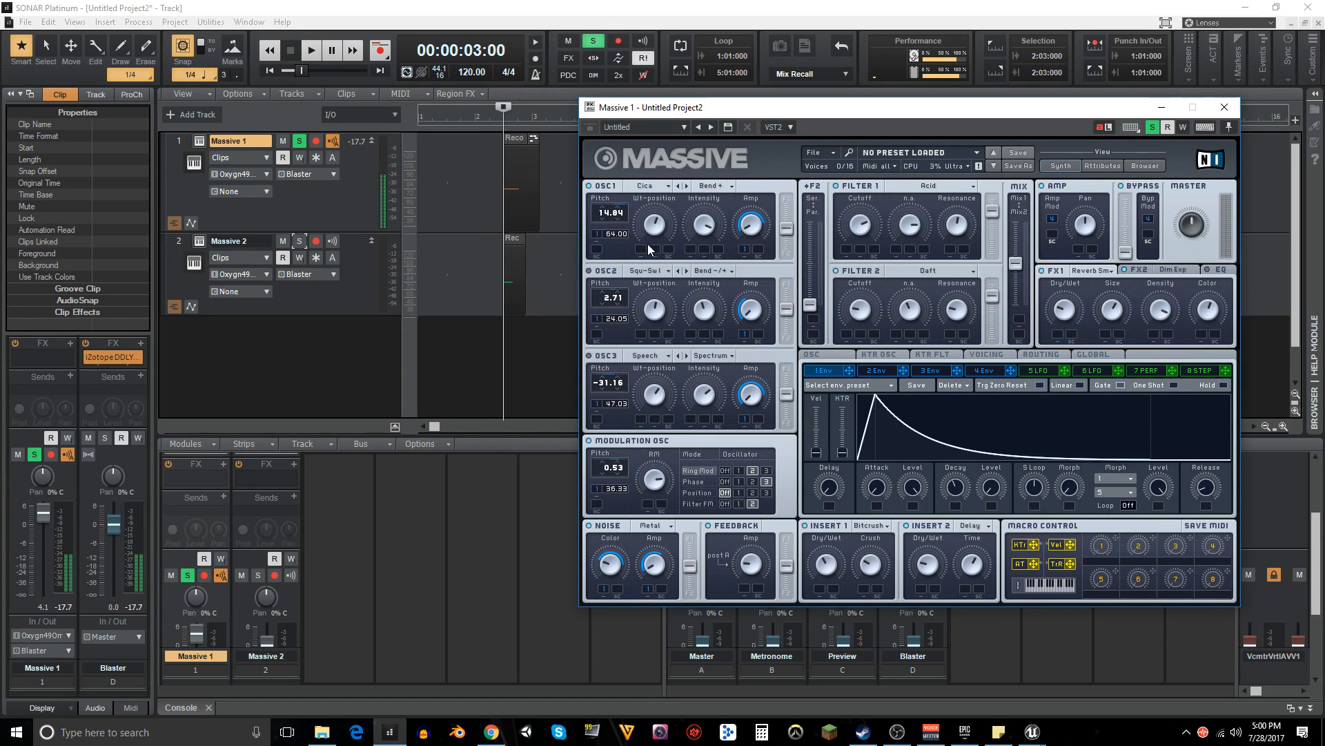
- Lower OSC1's base intensity and modulate it with envelope 1, auditioning the shot
key("space")
left_click_drag(705, 226, 710, 351)
key("space")
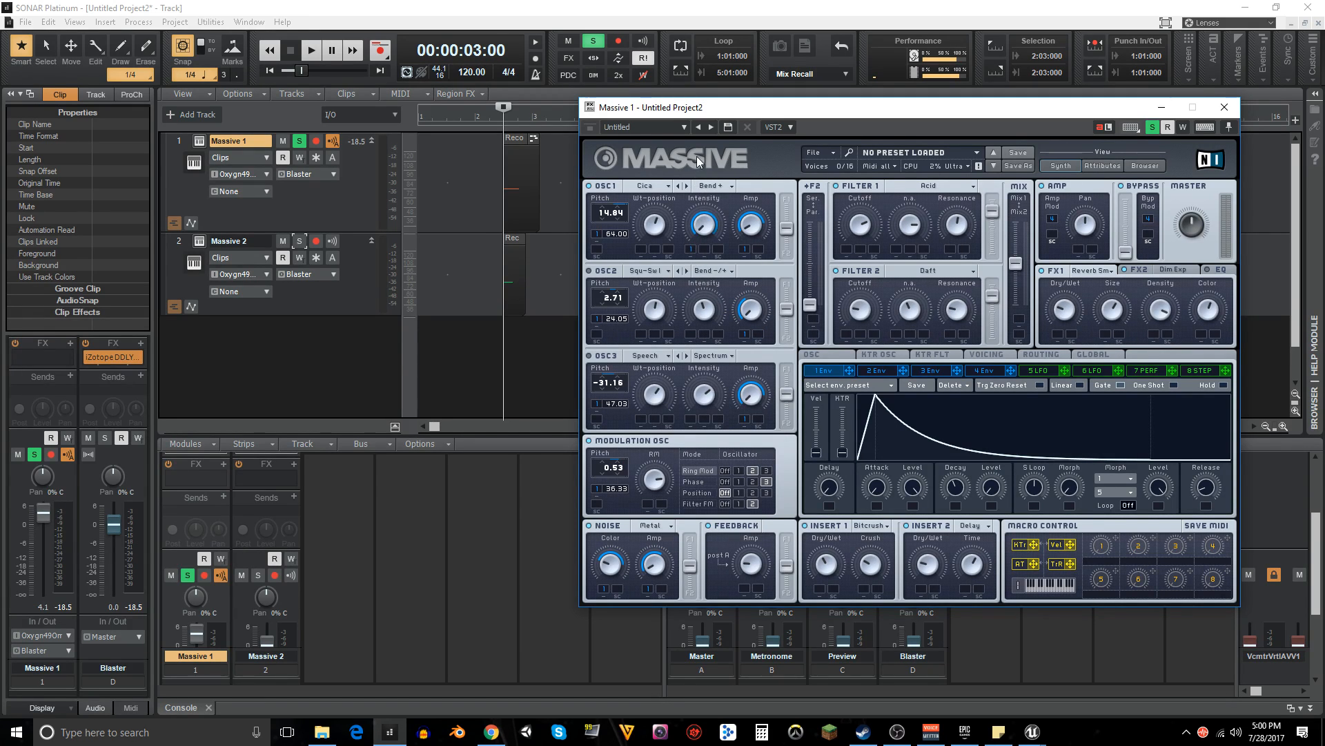
key("space")
key("space")
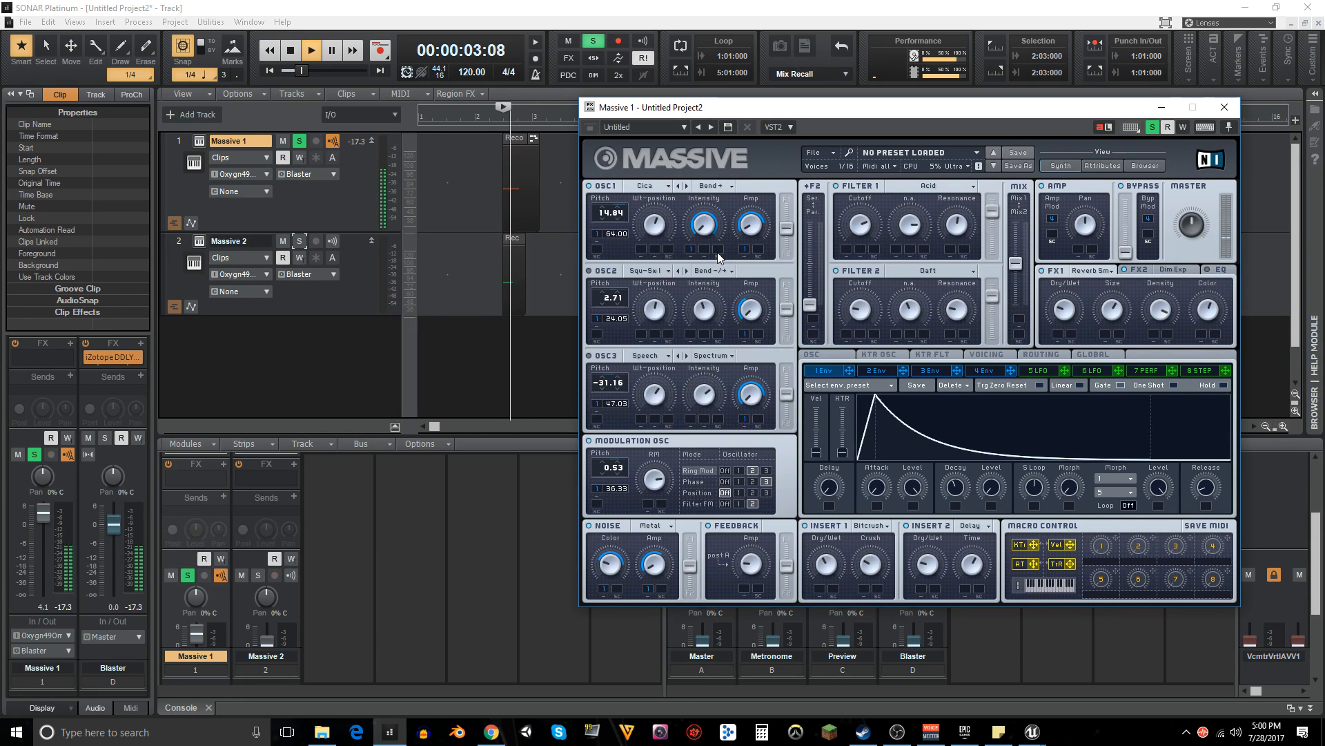
key("space")
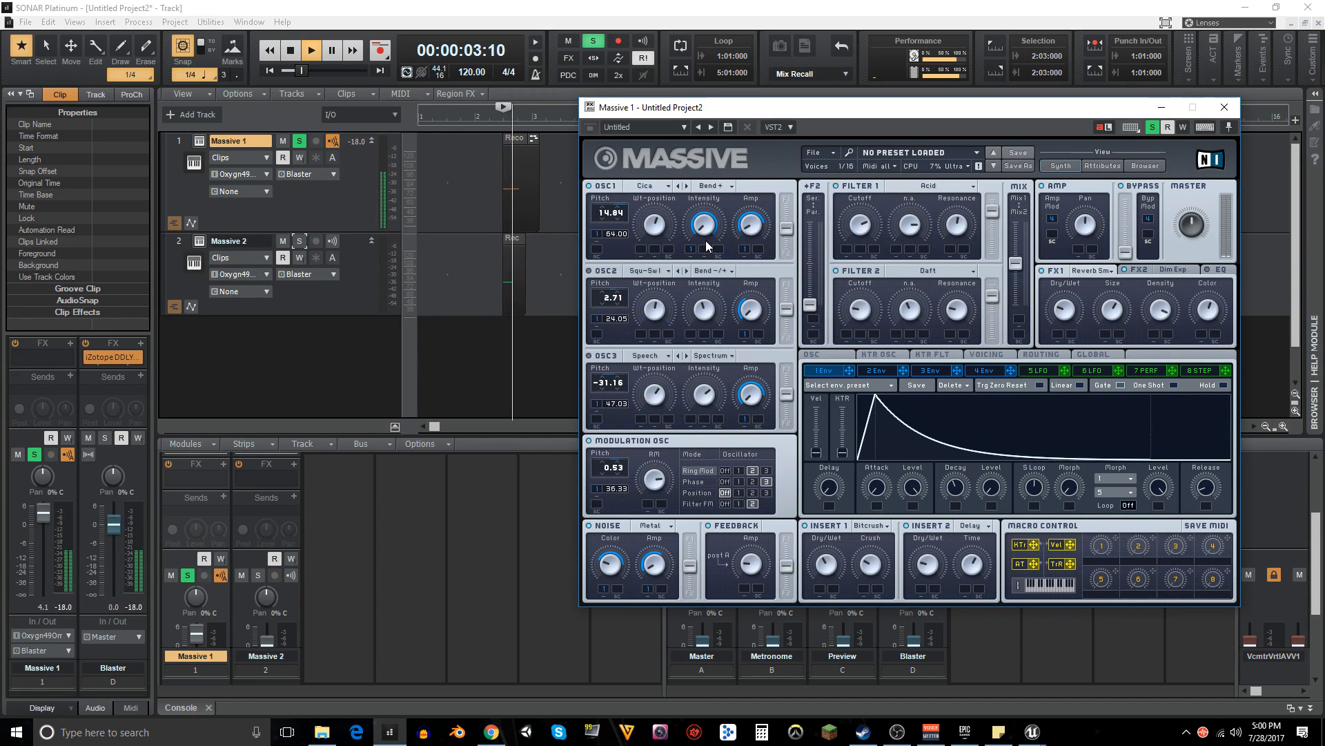
key("space")
key("space")
key("space")
key("space")
key("space")
- Assign envelope 1 to OSC2's intensity with a lowered base value, and play the shot
left_click(589, 270)
key("space")
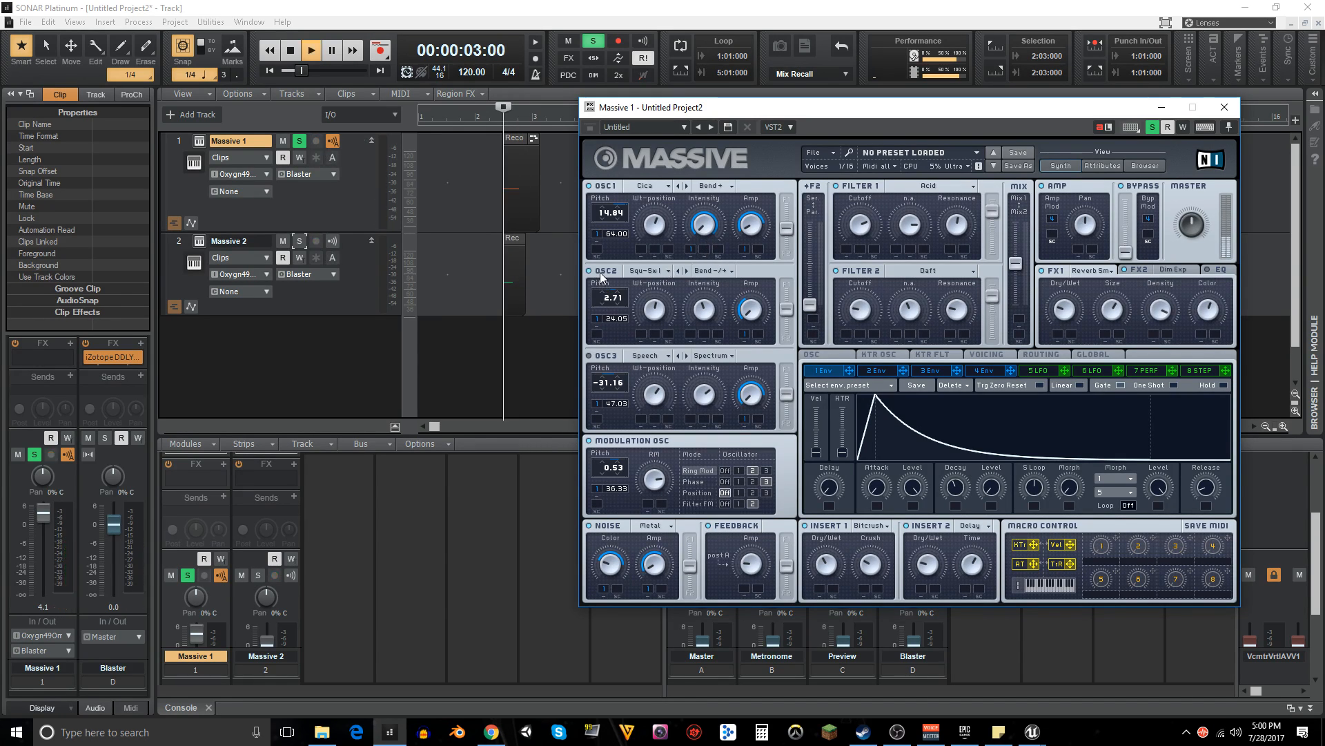
key("space")
key("space")
key("space")
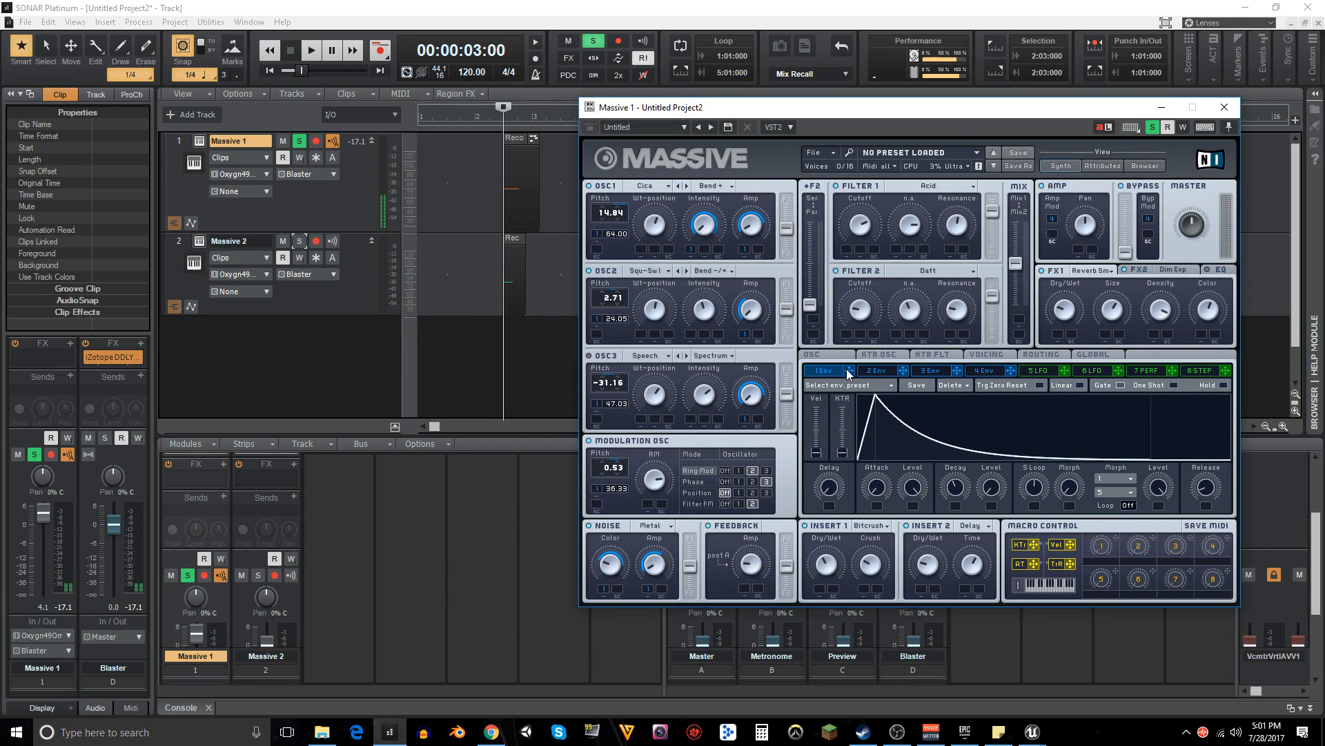
left_click_drag(850, 376, 692, 336)
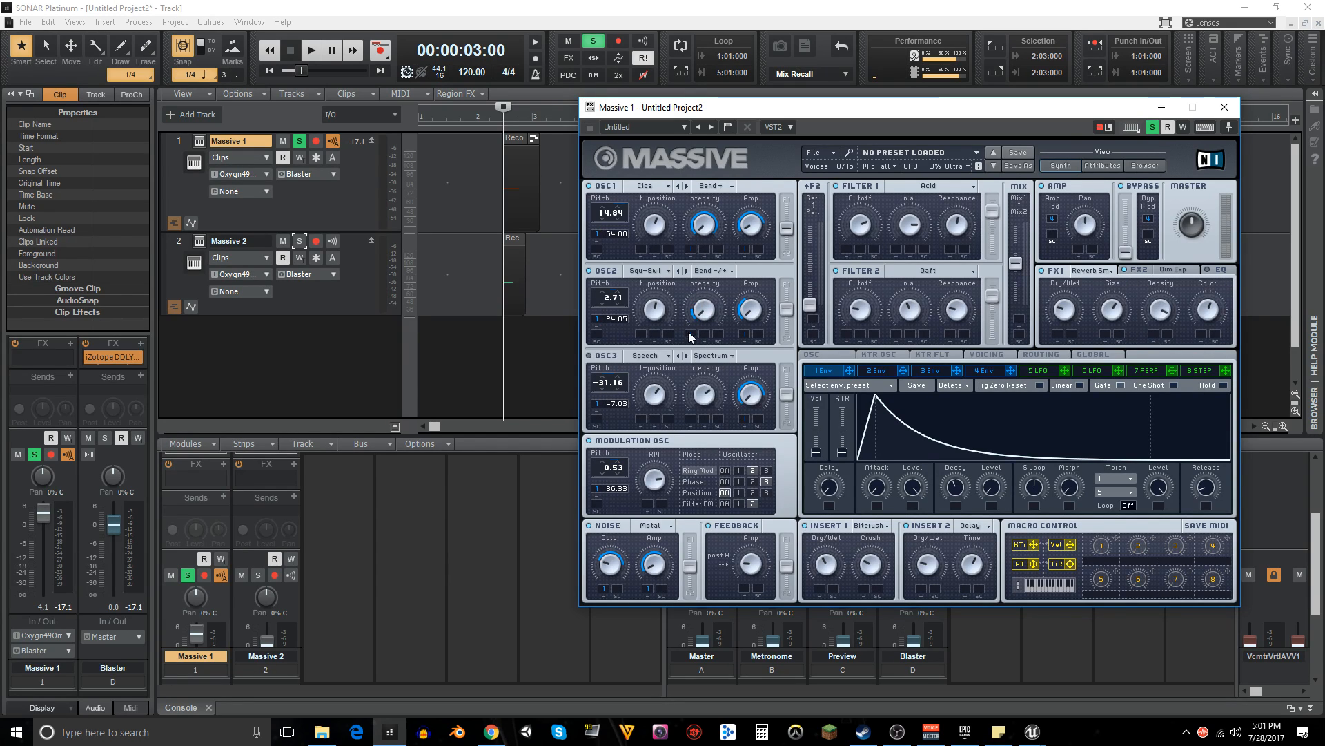
key("space")
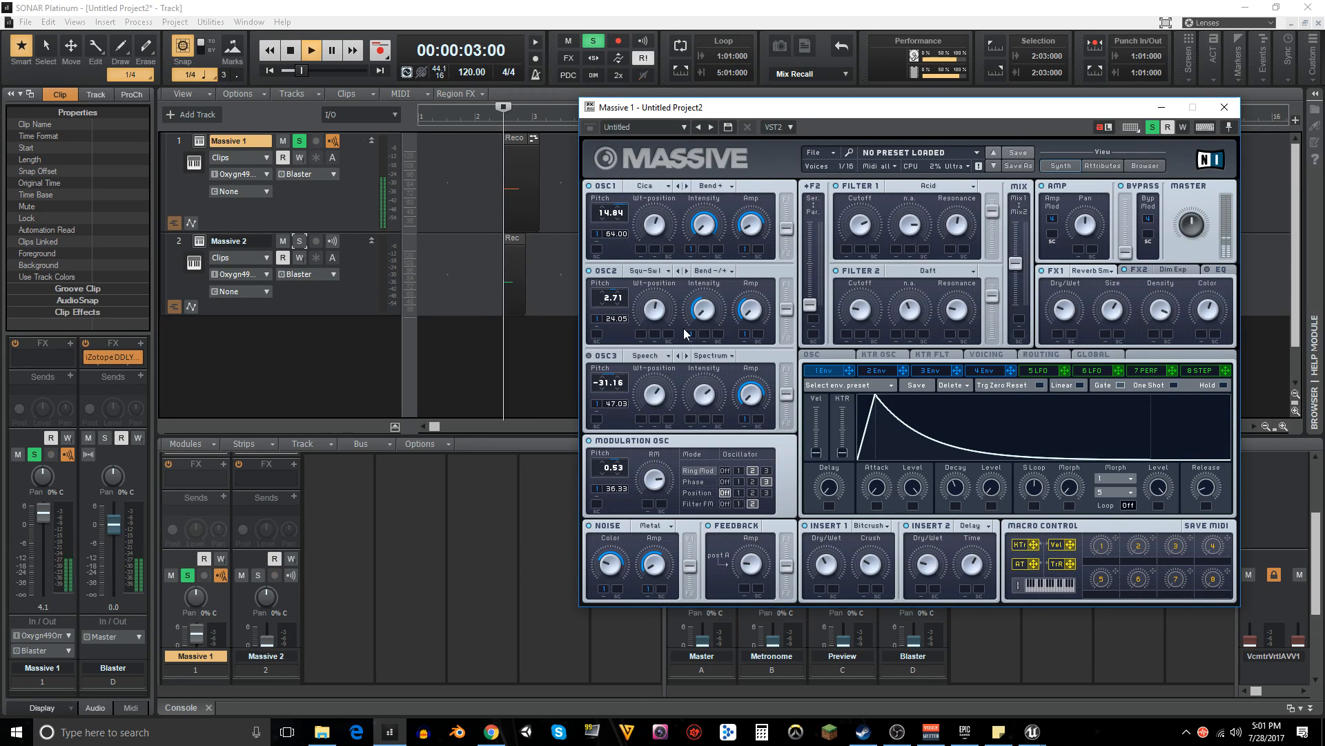
key("space")
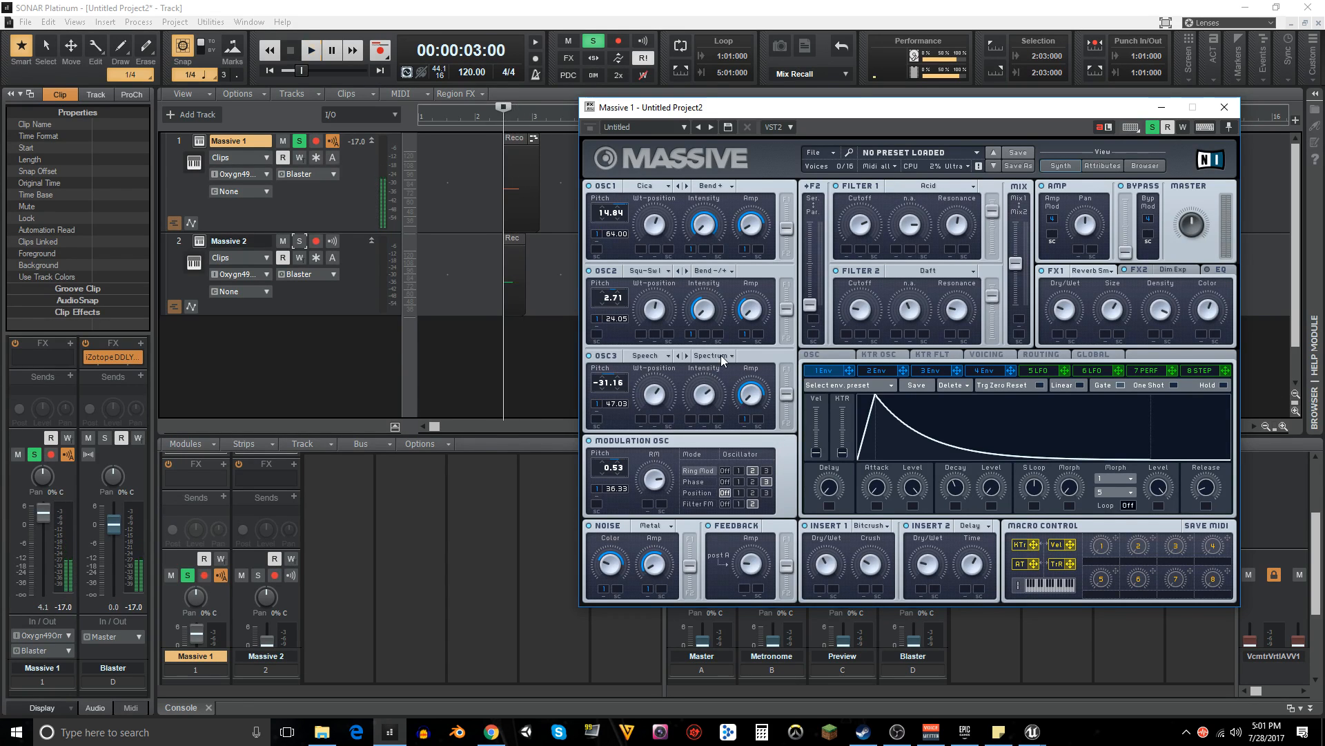
- Set OSC3's pitch to -46.16 and audition the shot
mouse_move(602, 383)
left_mouse_down()
mouse_move(603, 413)
mouse_move(609, 376)
left_mouse_up()
key("space")
key("space")
key("space")
key("space")
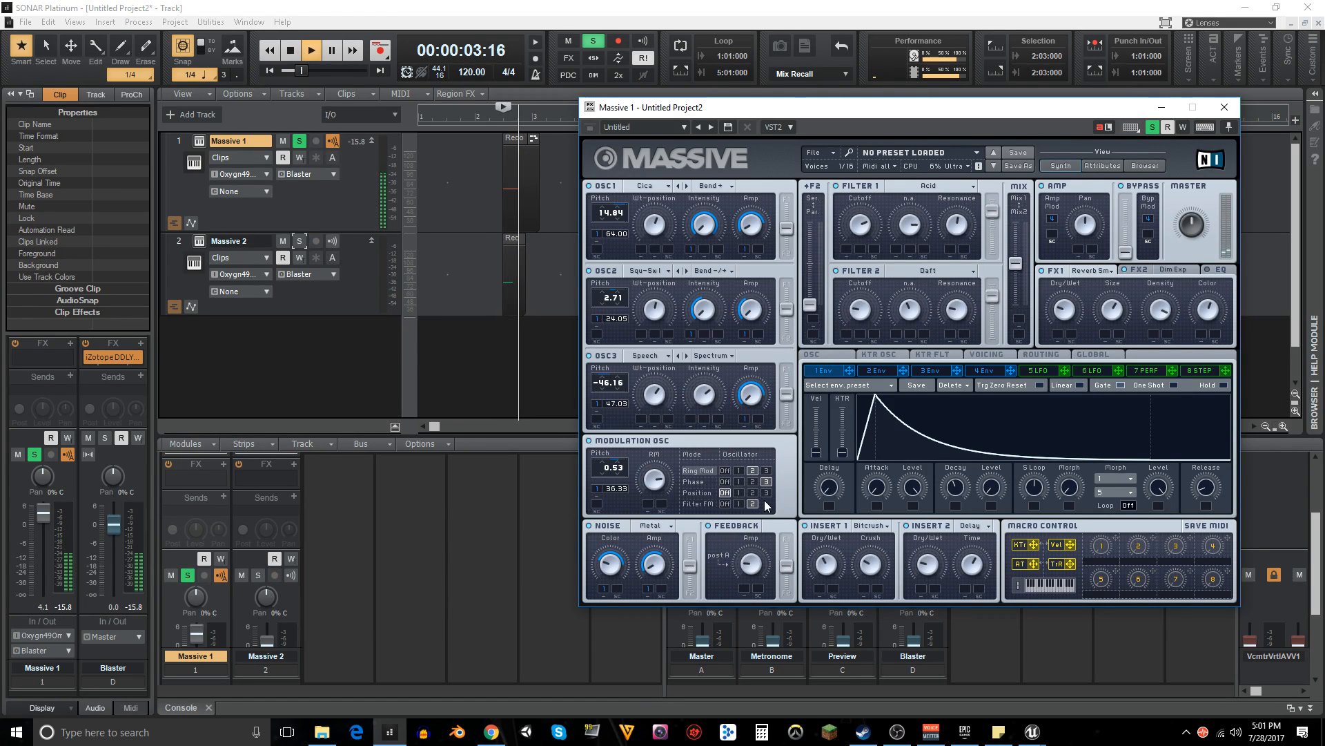
key("space")
key("space")
key("space")
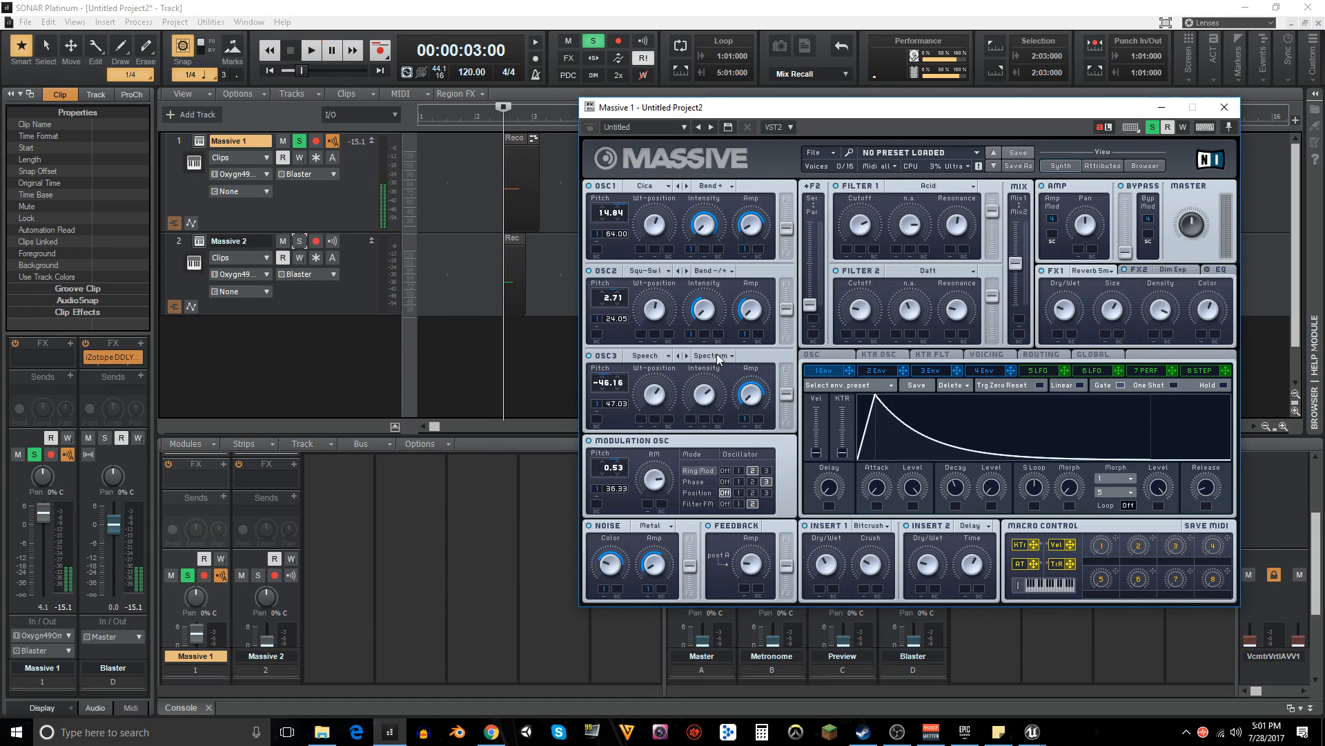
- Try OSC3's wavetable mode as Bend -/+ and audition the shot
left_click(711, 355)
left_click(713, 373)
key("space")
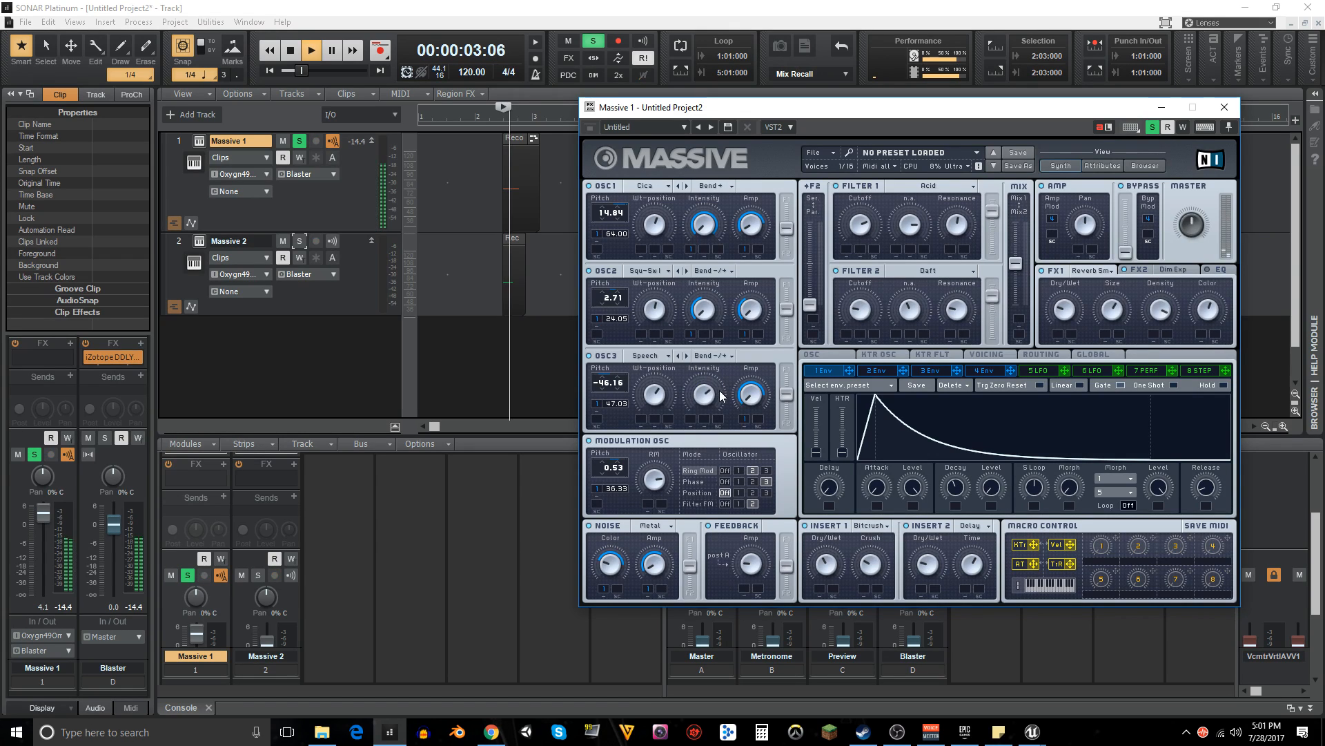
key("space")
key("space")
key("space")
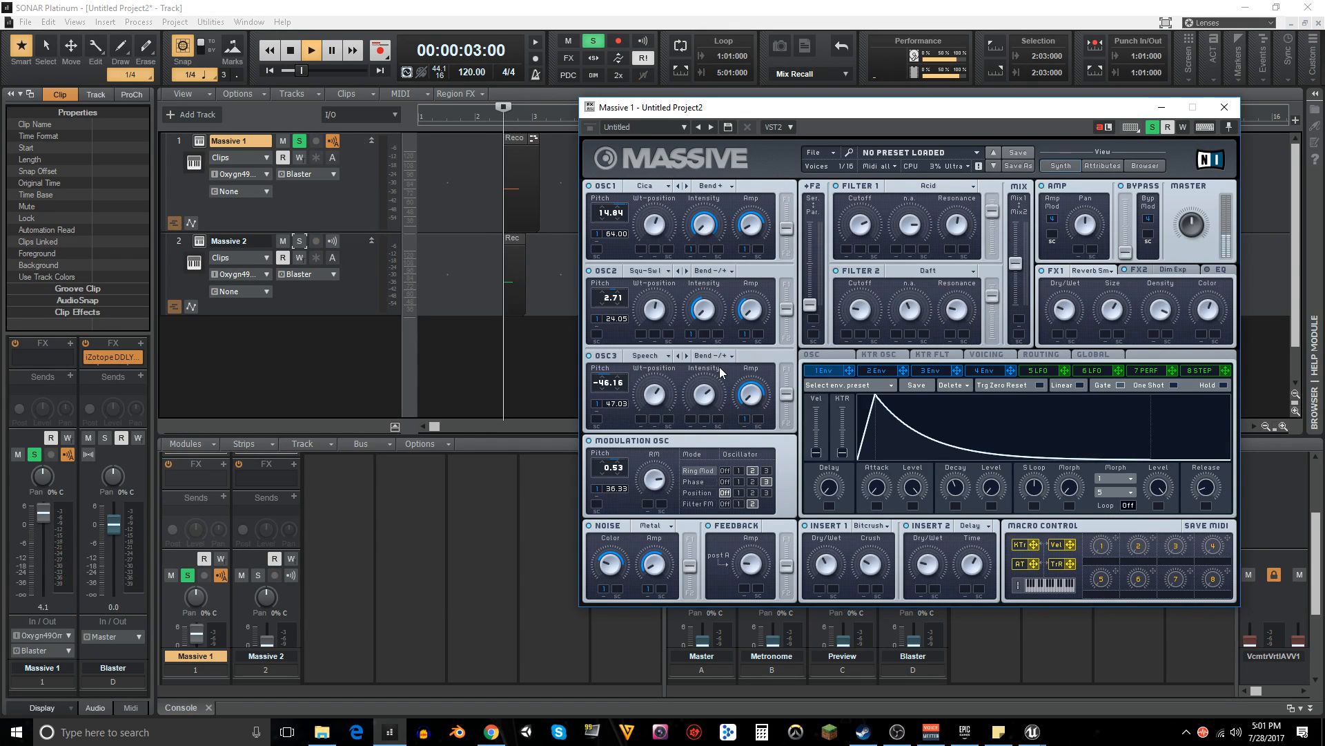
key("space")
key("space")
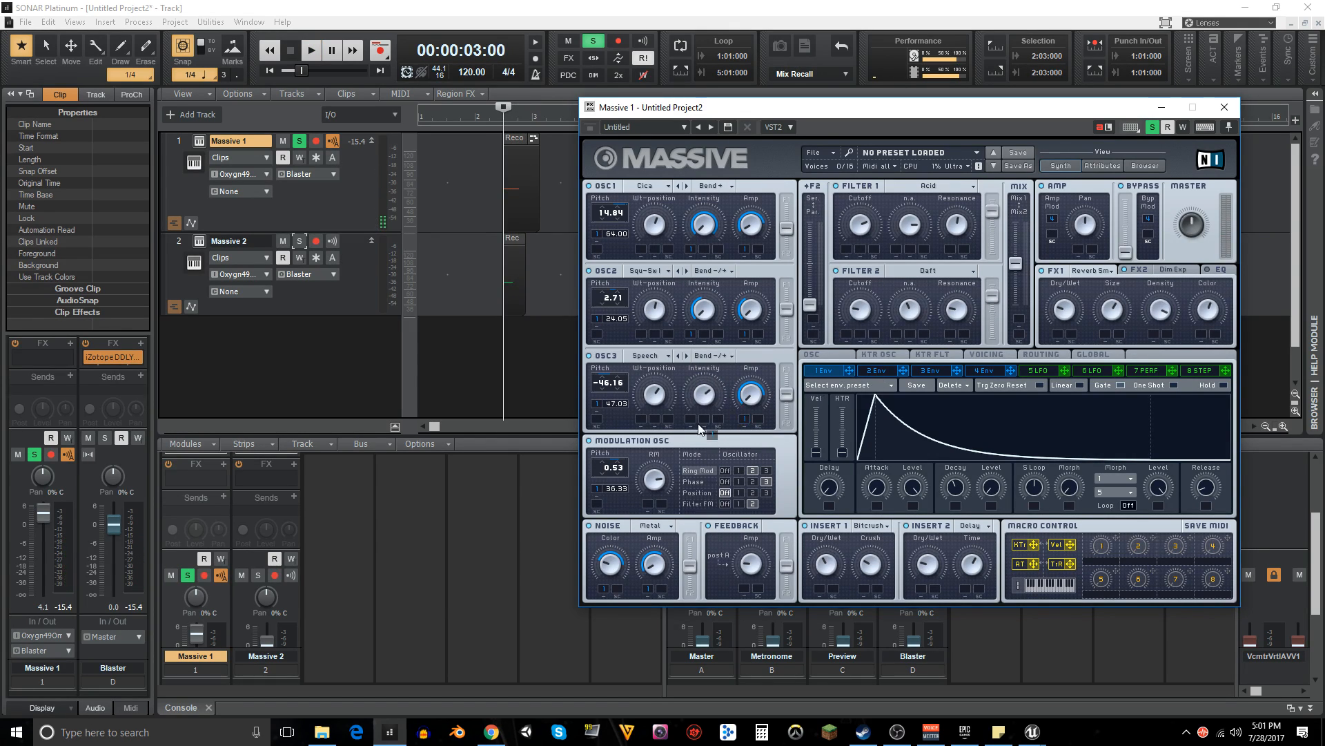
- Try modulating OSC3's intensity with envelope 1 from a lowered base value, auditioning the shot
left_click_drag(698, 402, 705, 457)
key("space")
key("space")
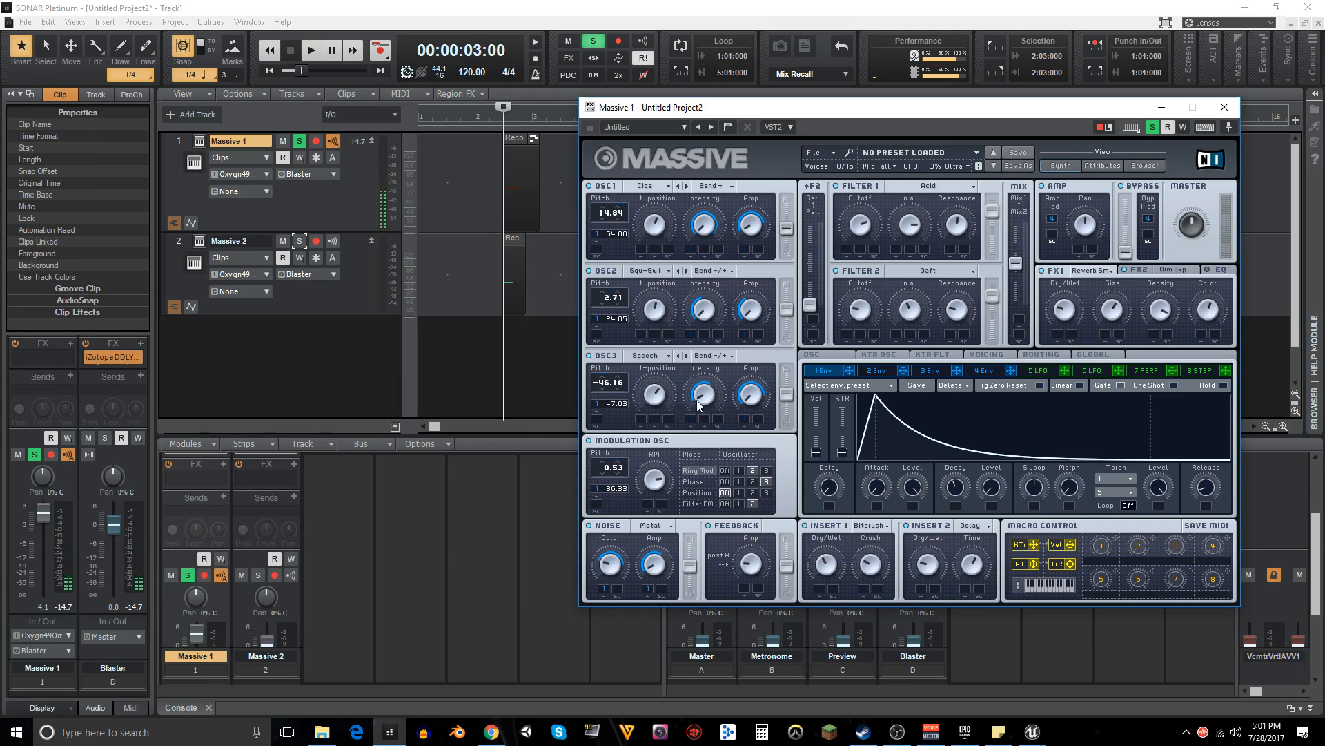
left_click_drag(700, 396, 702, 408)
key("space")
key("space")
- Remove the envelope from OSC3's intensity and return its wavetable mode to Spectrum
right_click(691, 419)
left_click(711, 356)
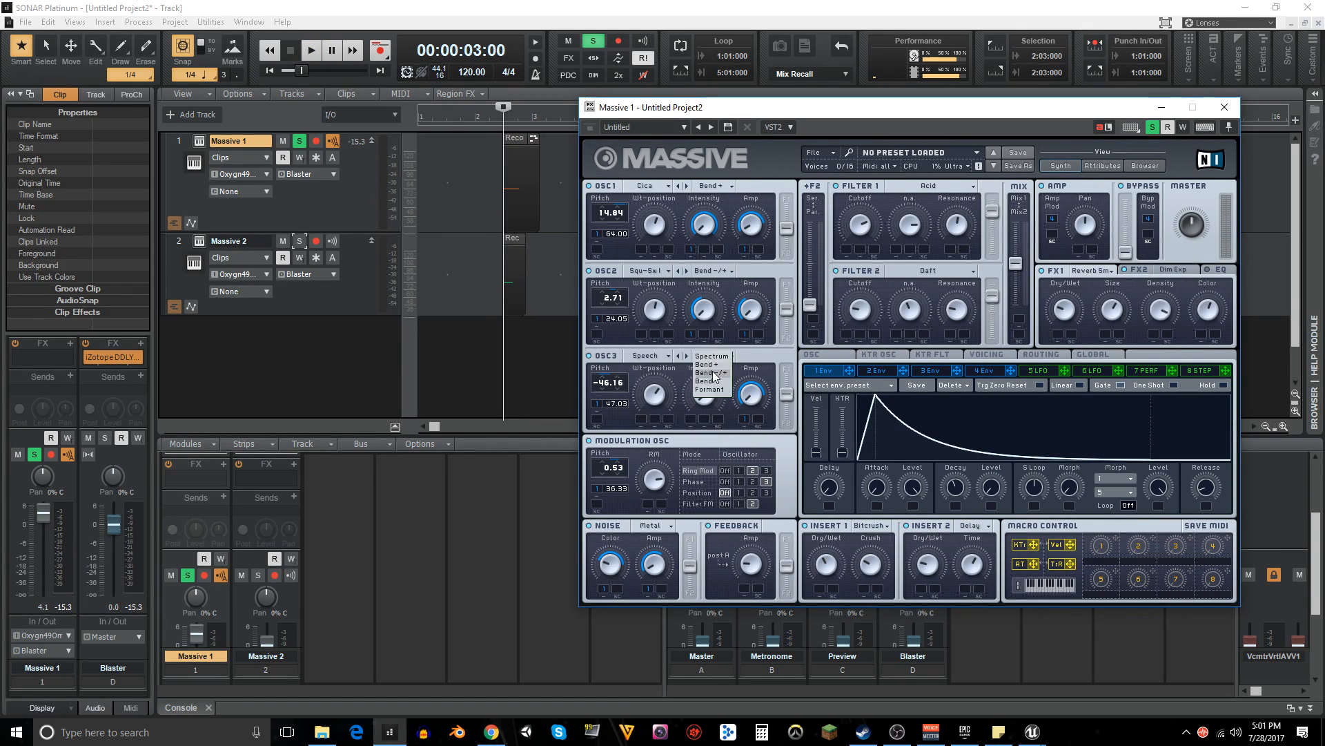
left_click(712, 356)
- Audition the shot while reviewing the FX2 Dimension Expander and FX1 reverb settings
key("space")
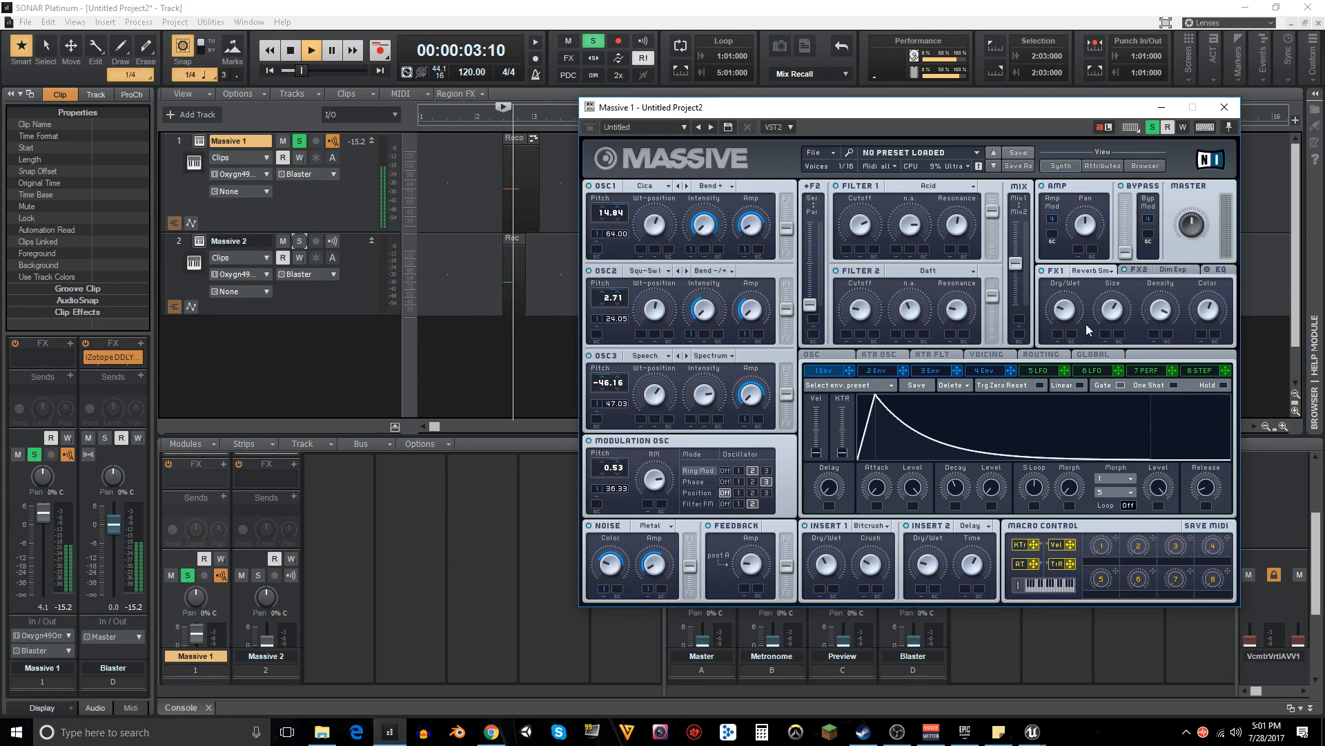
left_click(1178, 270)
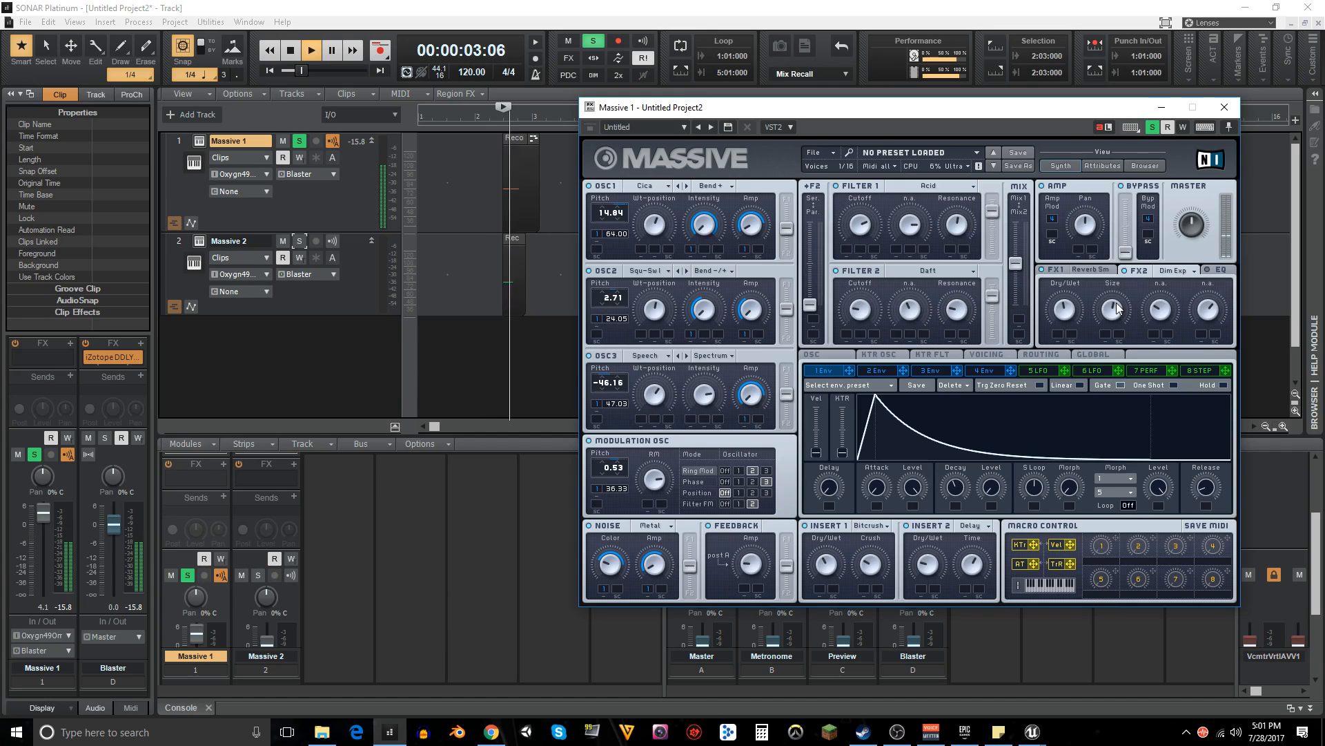
key("space")
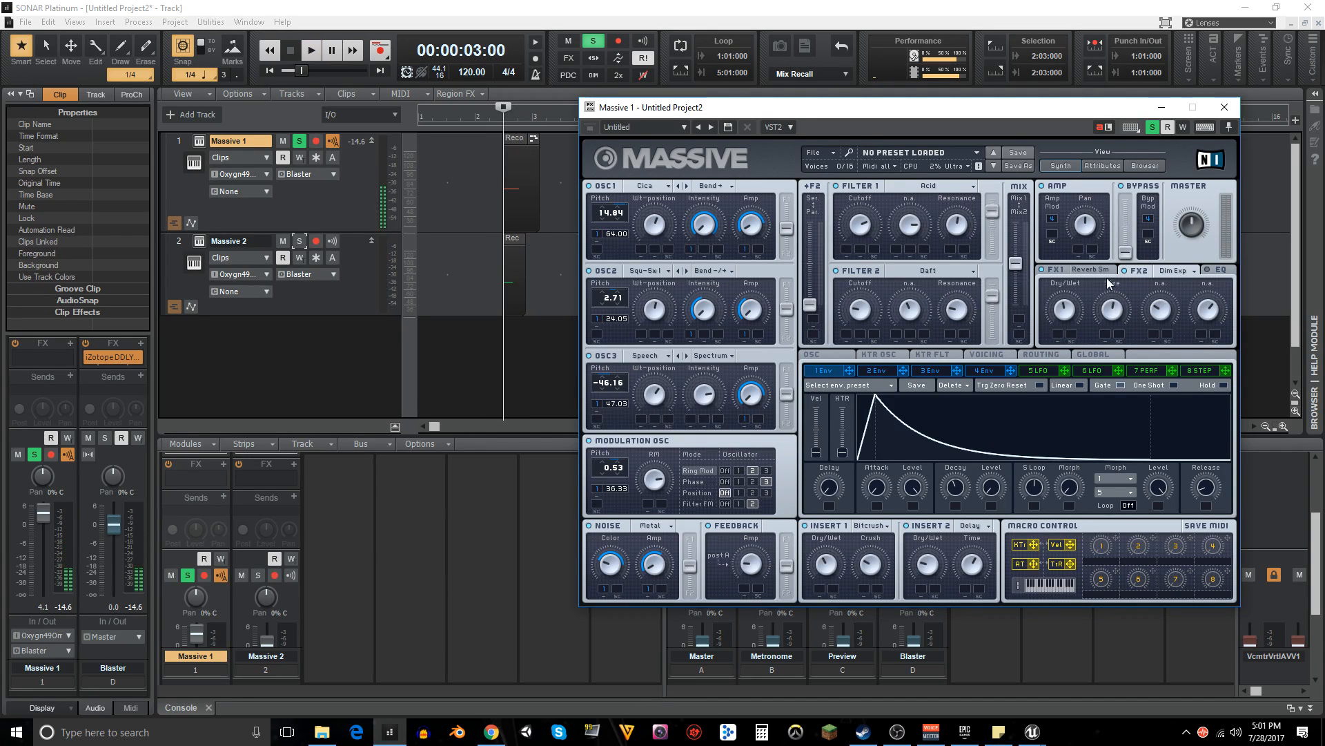
left_click(1095, 272)
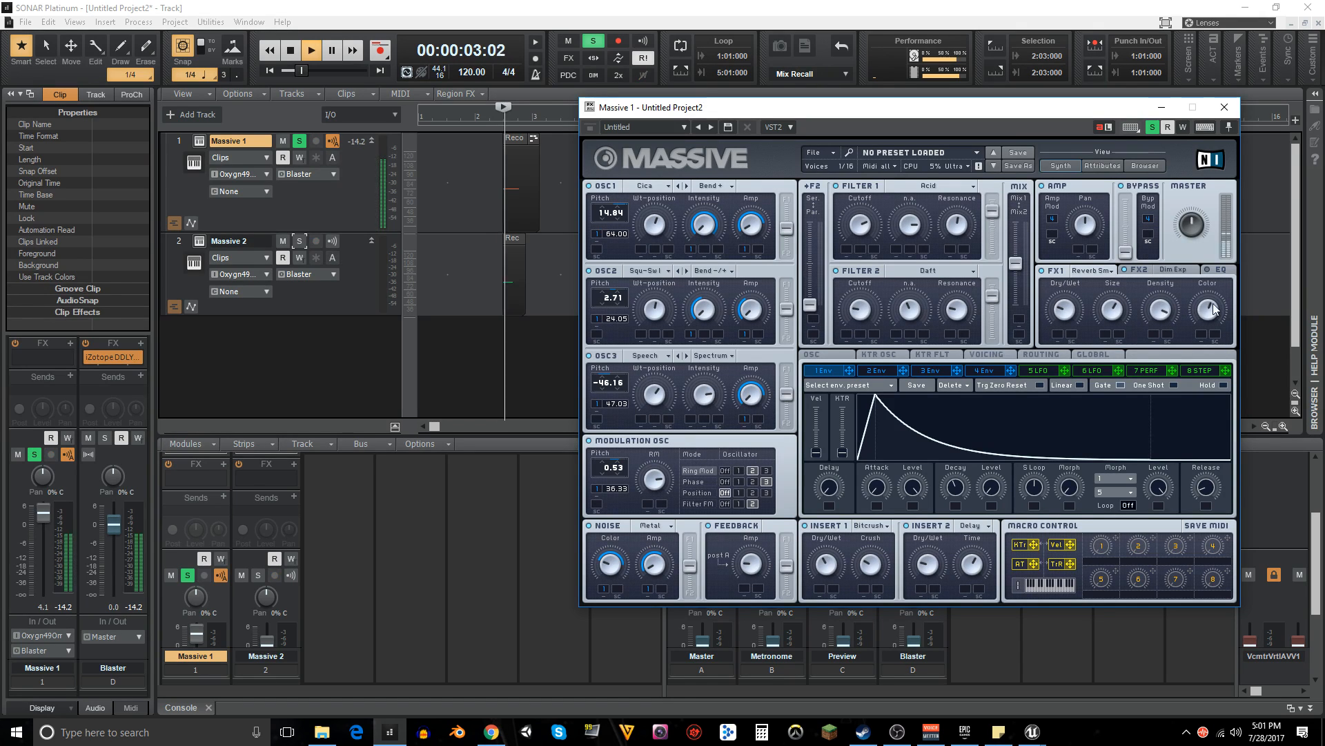
key("space")
key("space")
key("space")
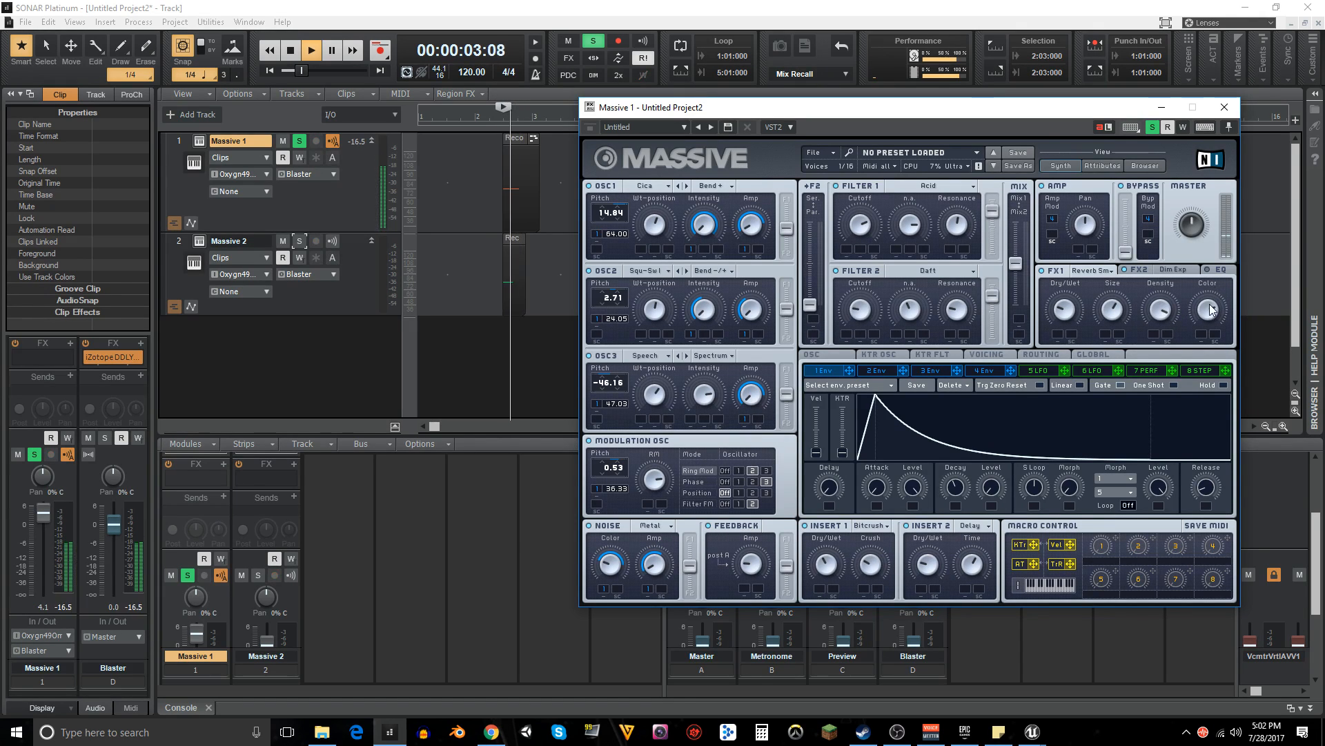
key("space")
key("space")
key("space")
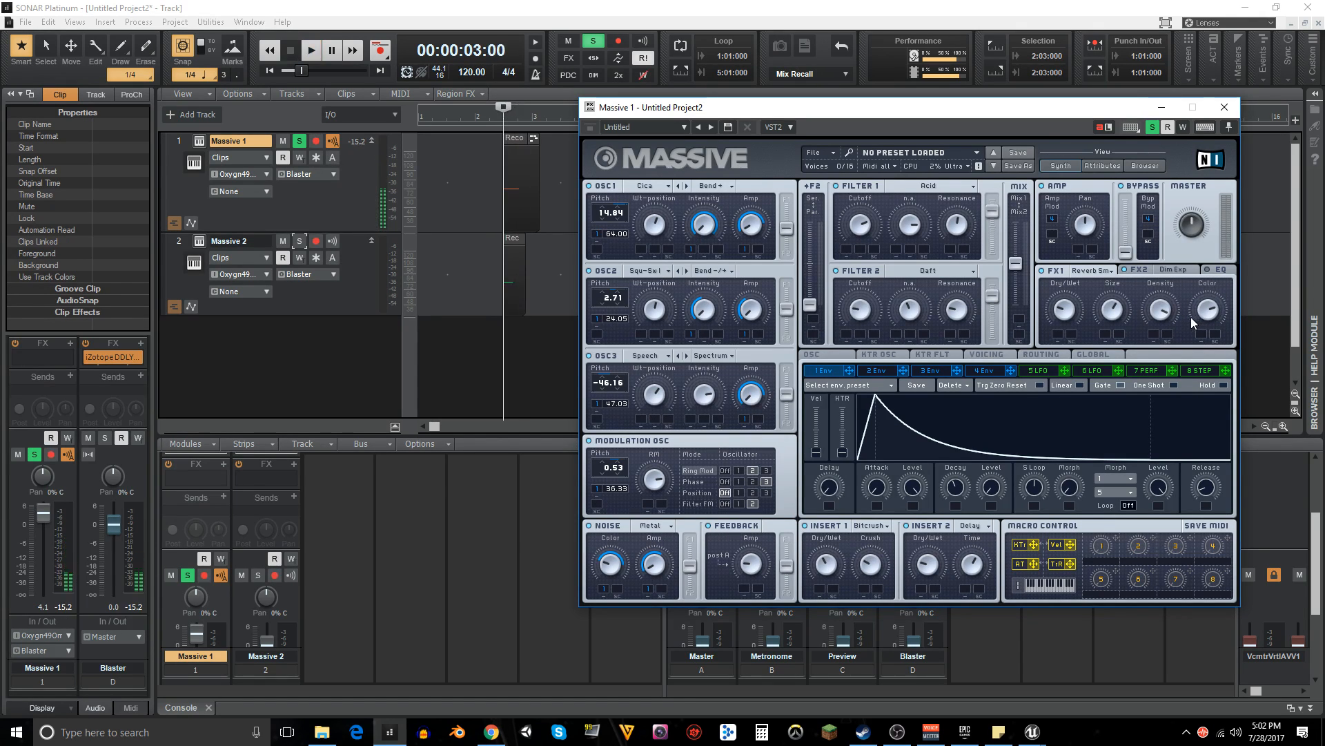
- Replay the Massive 1 shot several times from the clip's start to judge the finished variation
key("space")
key("space")
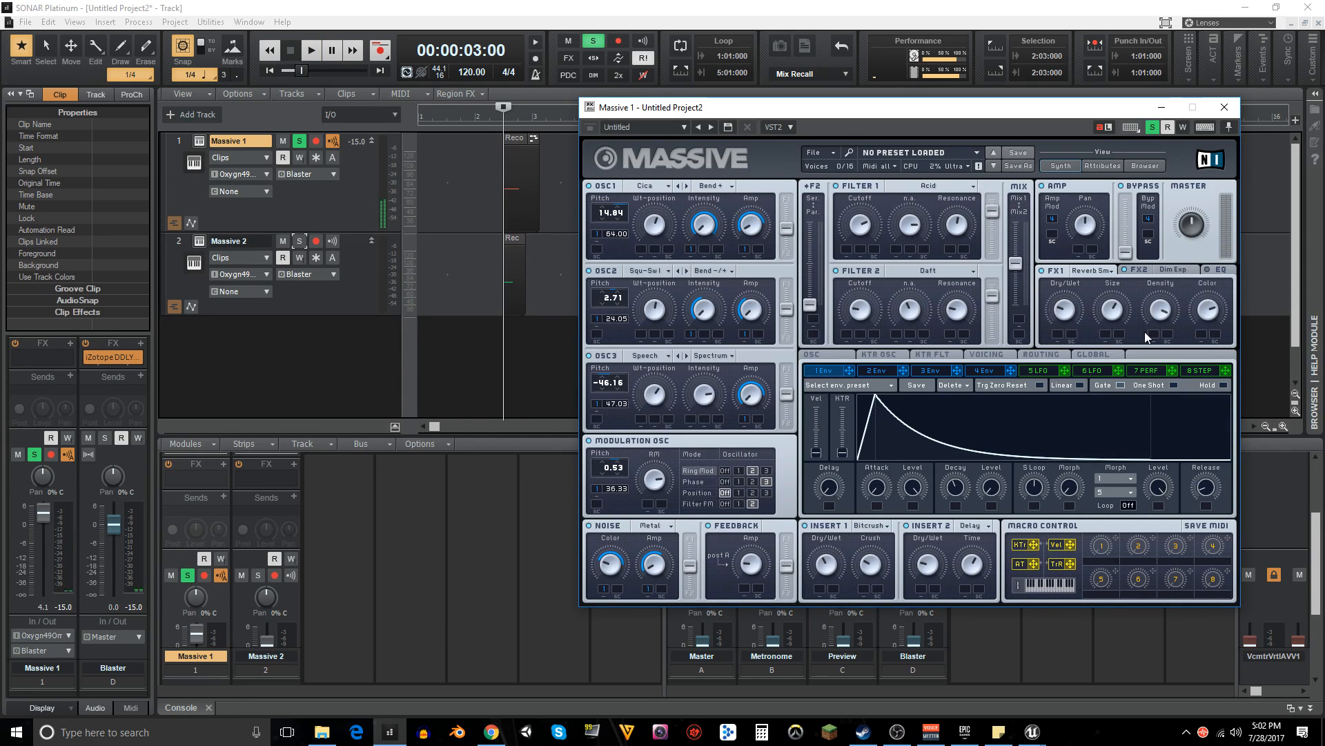
key("space")
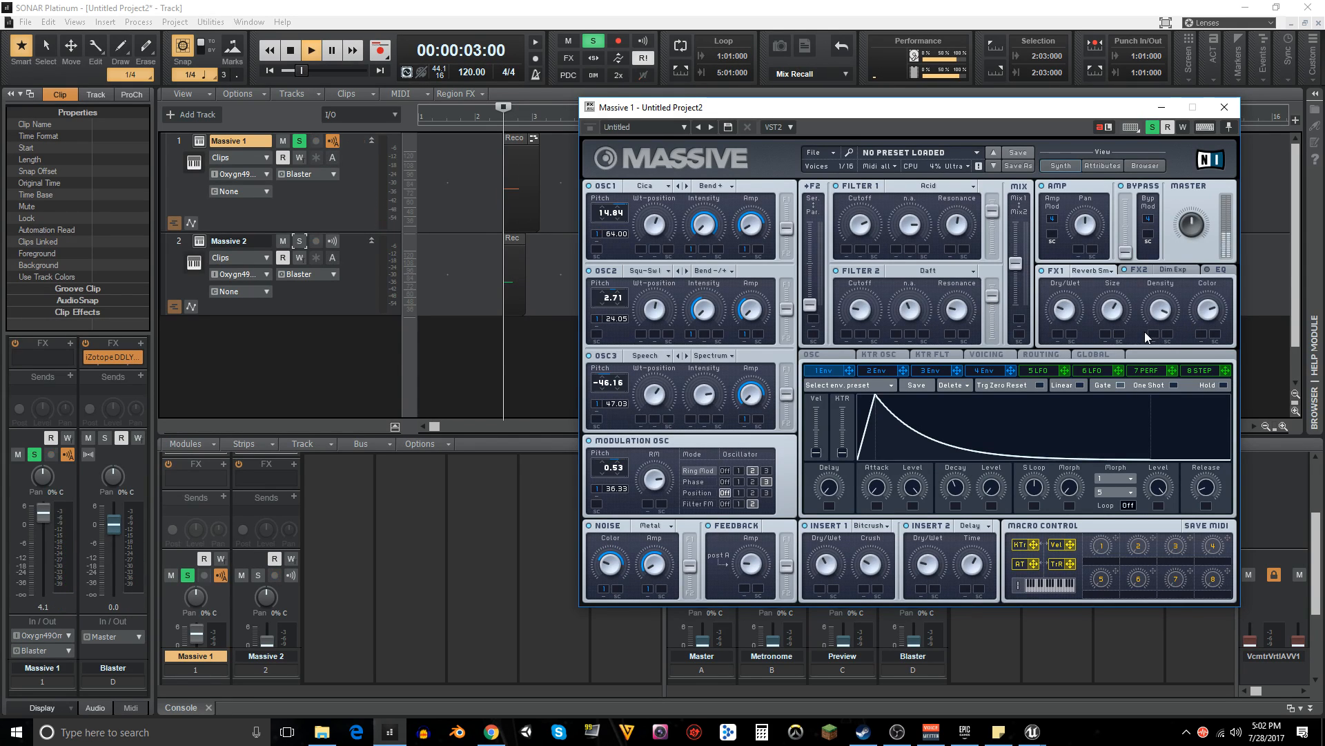
key("space")
key("space")
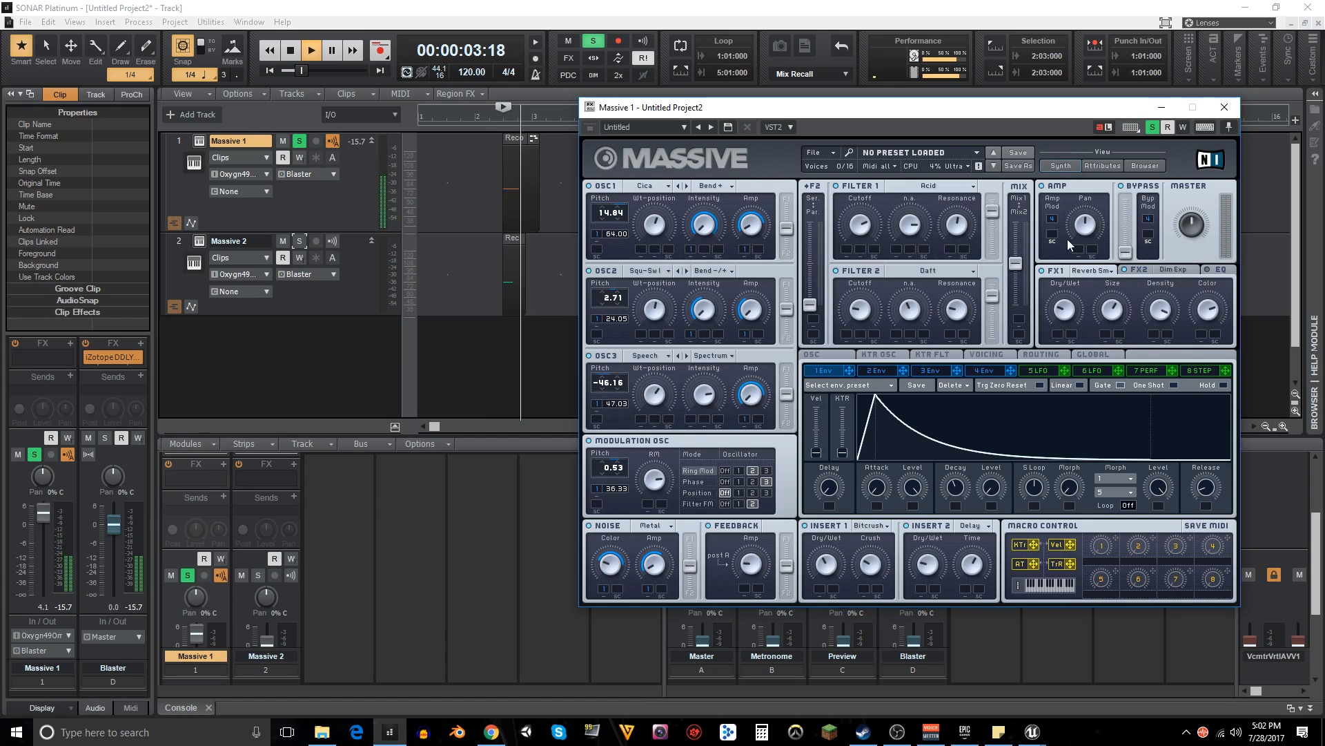
key("space")
key("space")
key("space")
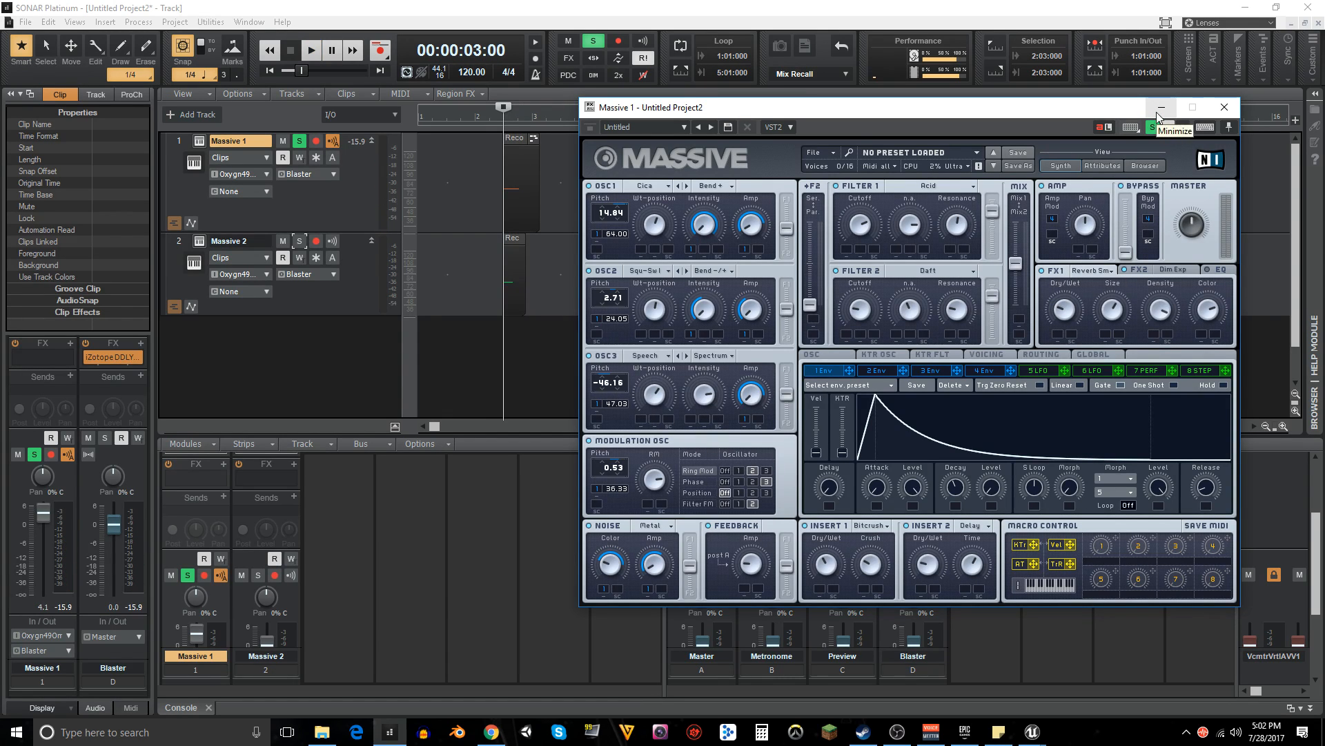
- Minimize Massive 1, unsolo its track, and open the Massive 2 synth window clear of the track headers
left_click(1161, 108)
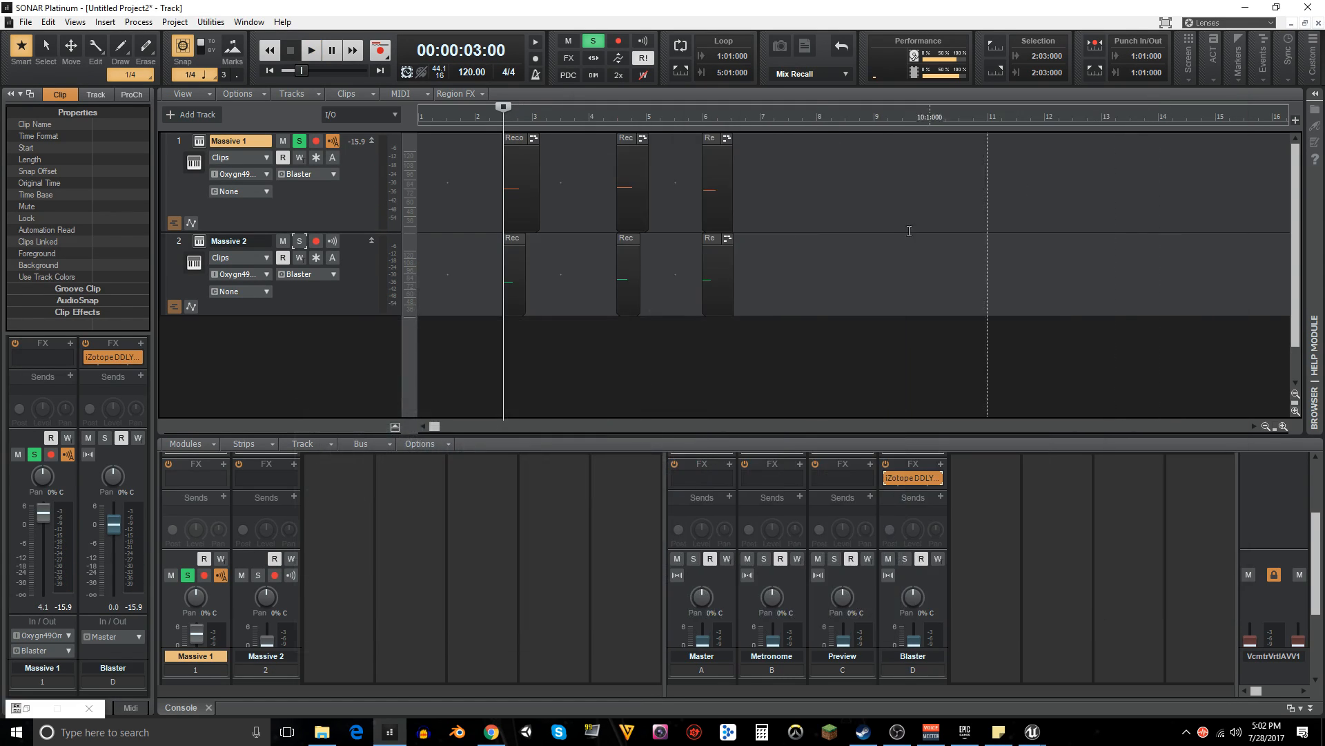
left_click(299, 141)
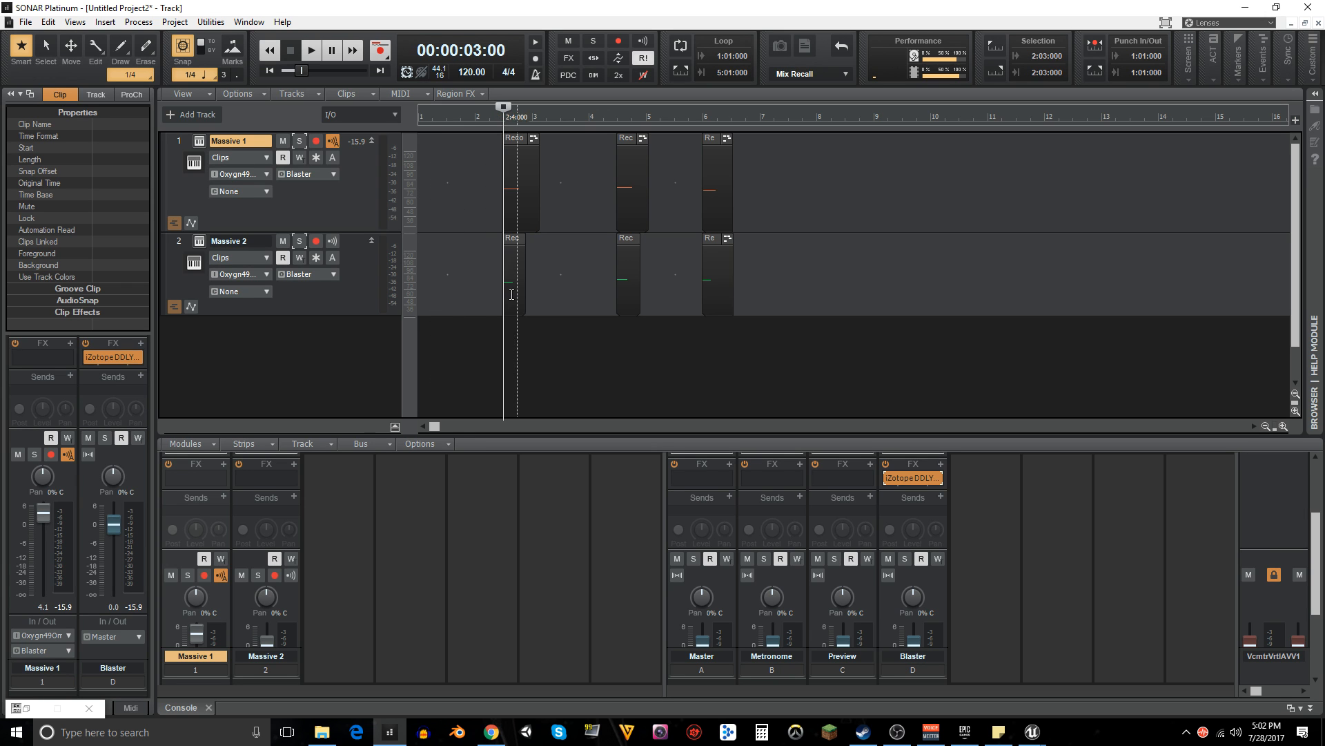
left_click(198, 243)
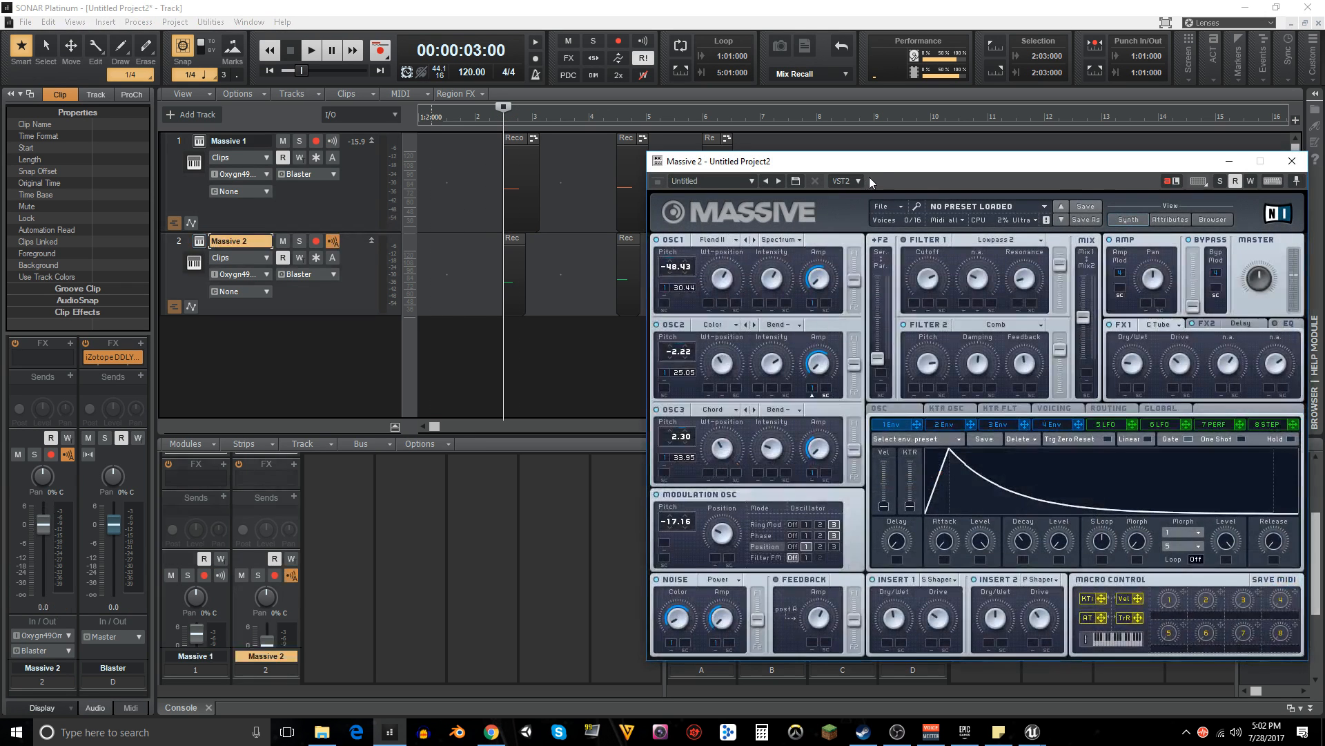
left_click_drag(876, 163, 797, 136)
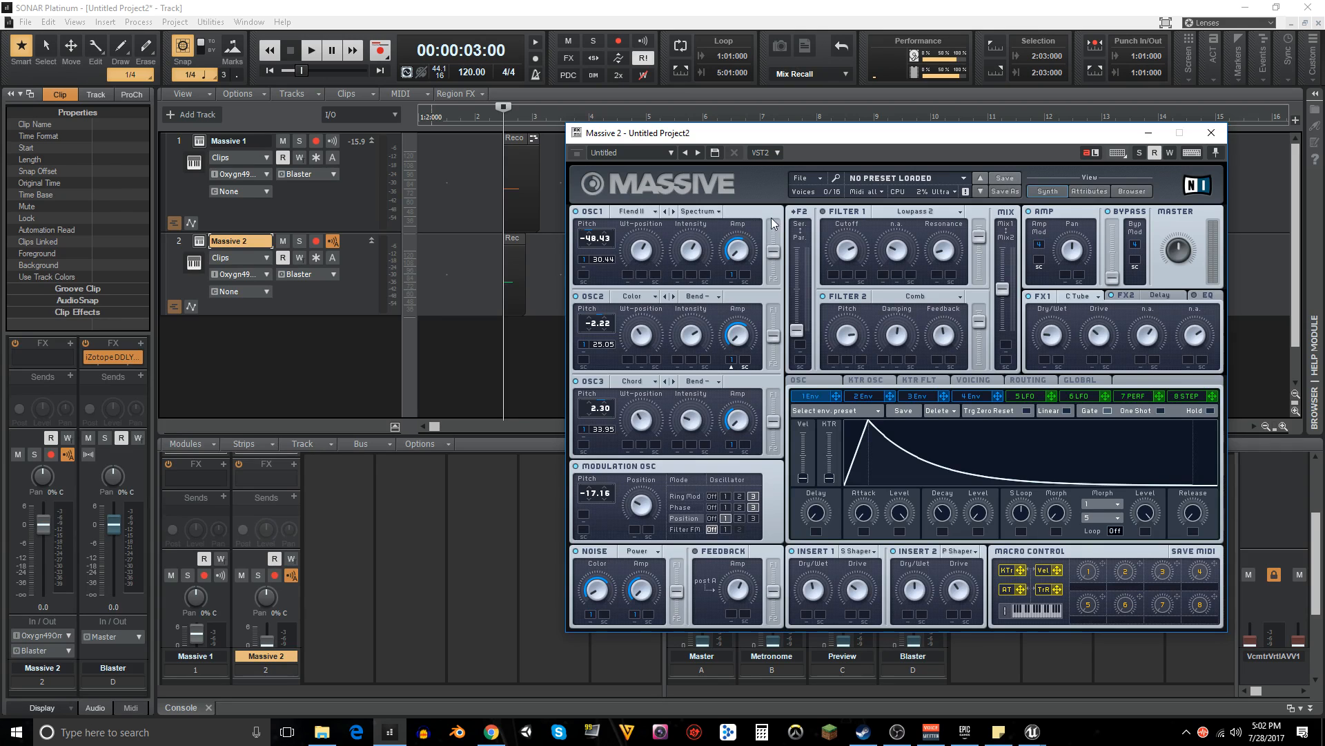
left_click_drag(831, 142, 765, 129)
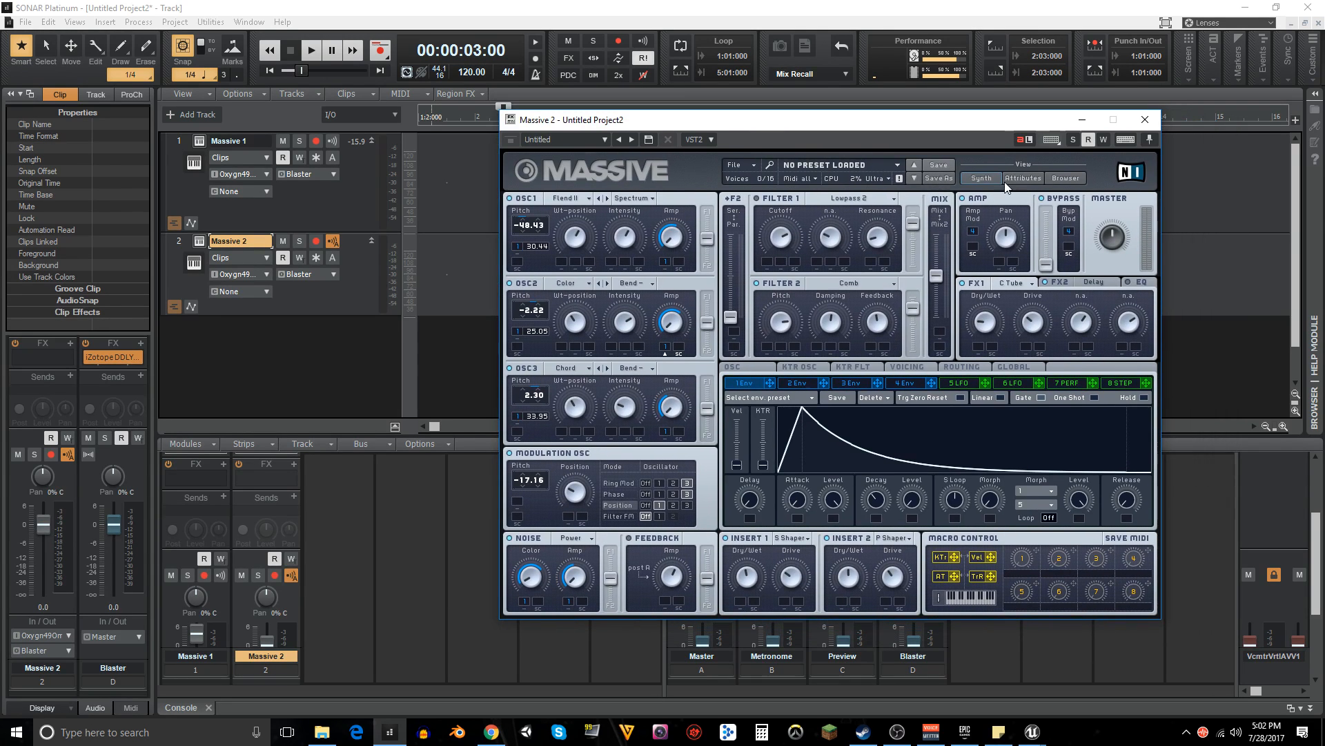
- Filter Massive 2's preset browser to Sound Effects with the Shots subtype and load the Absolute preset
left_click(1063, 178)
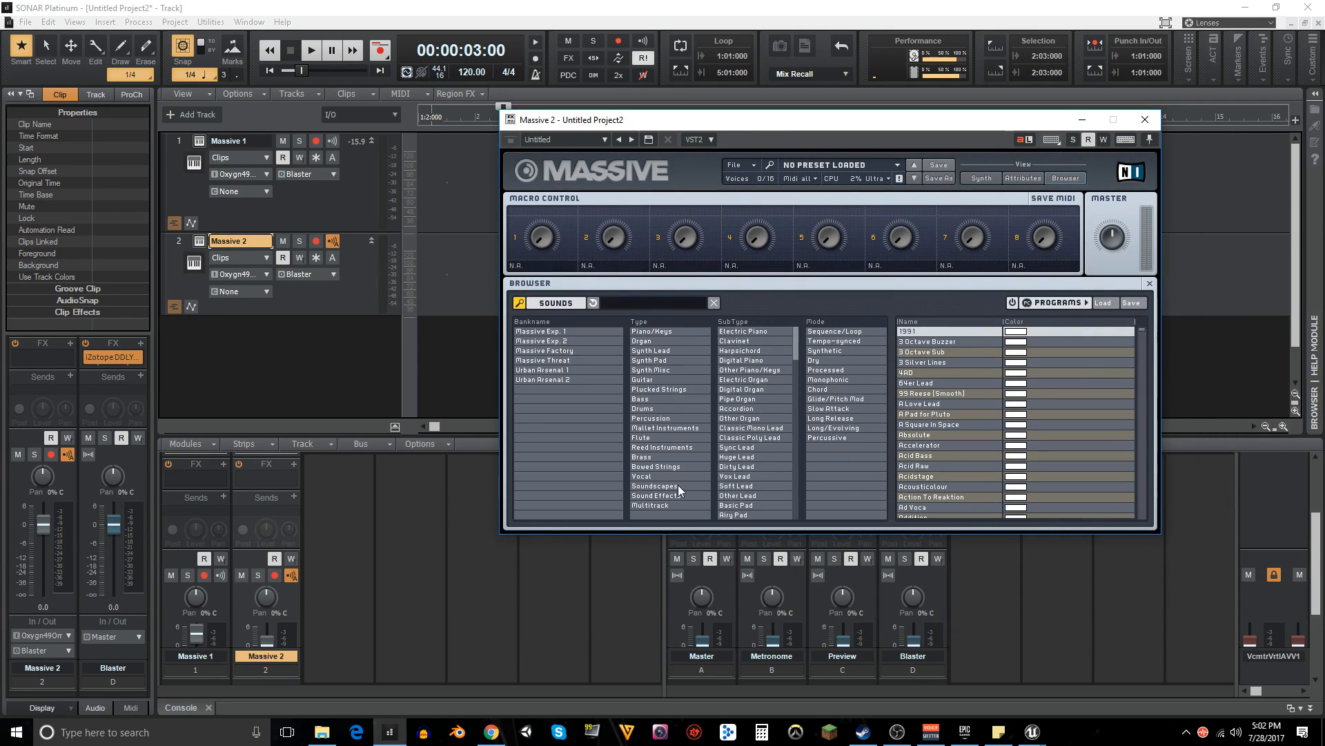
left_click(707, 496)
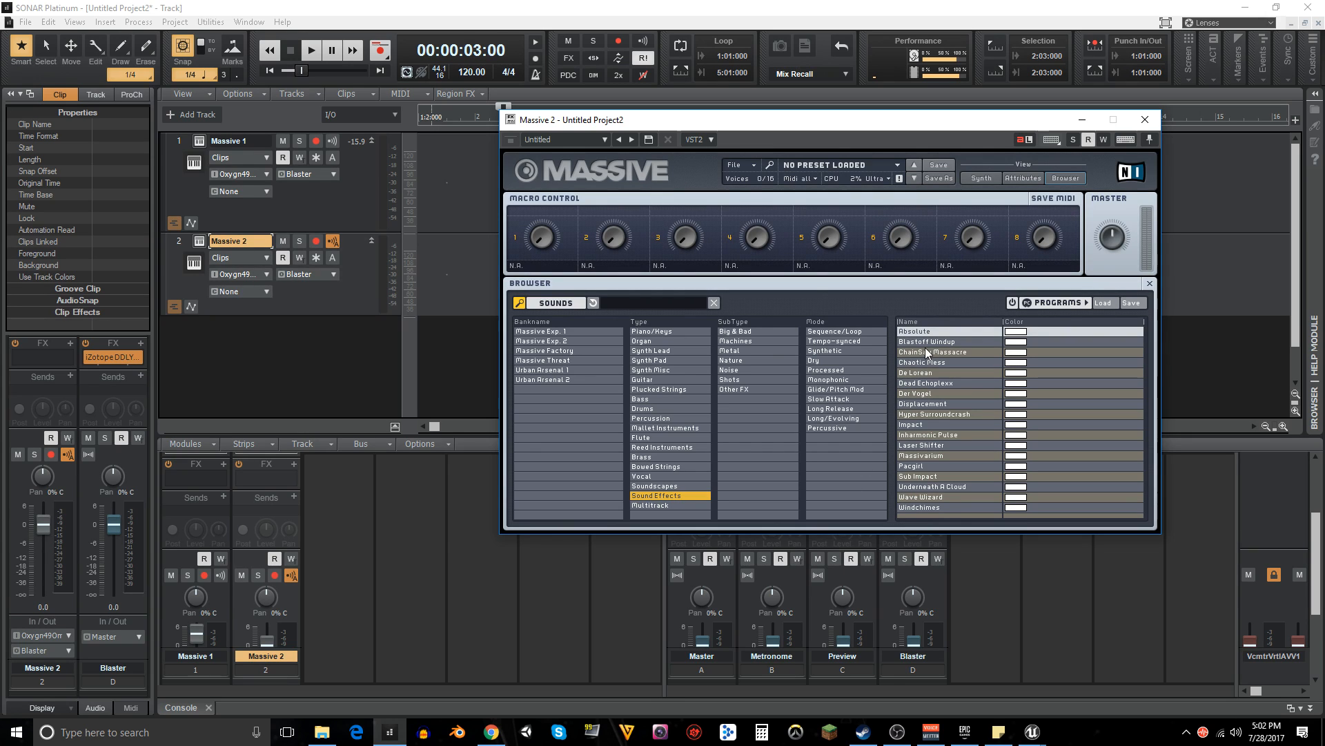
left_click(732, 381)
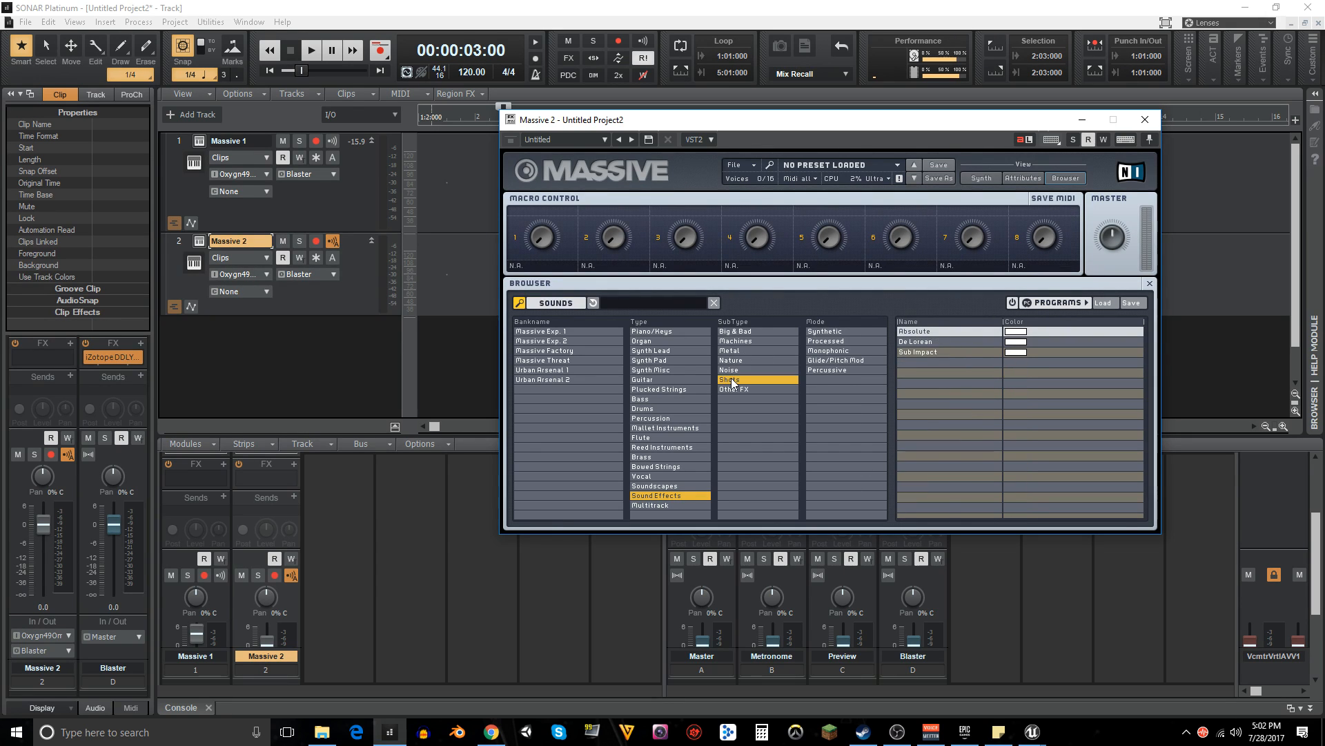
left_click(923, 332)
left_click(347, 289)
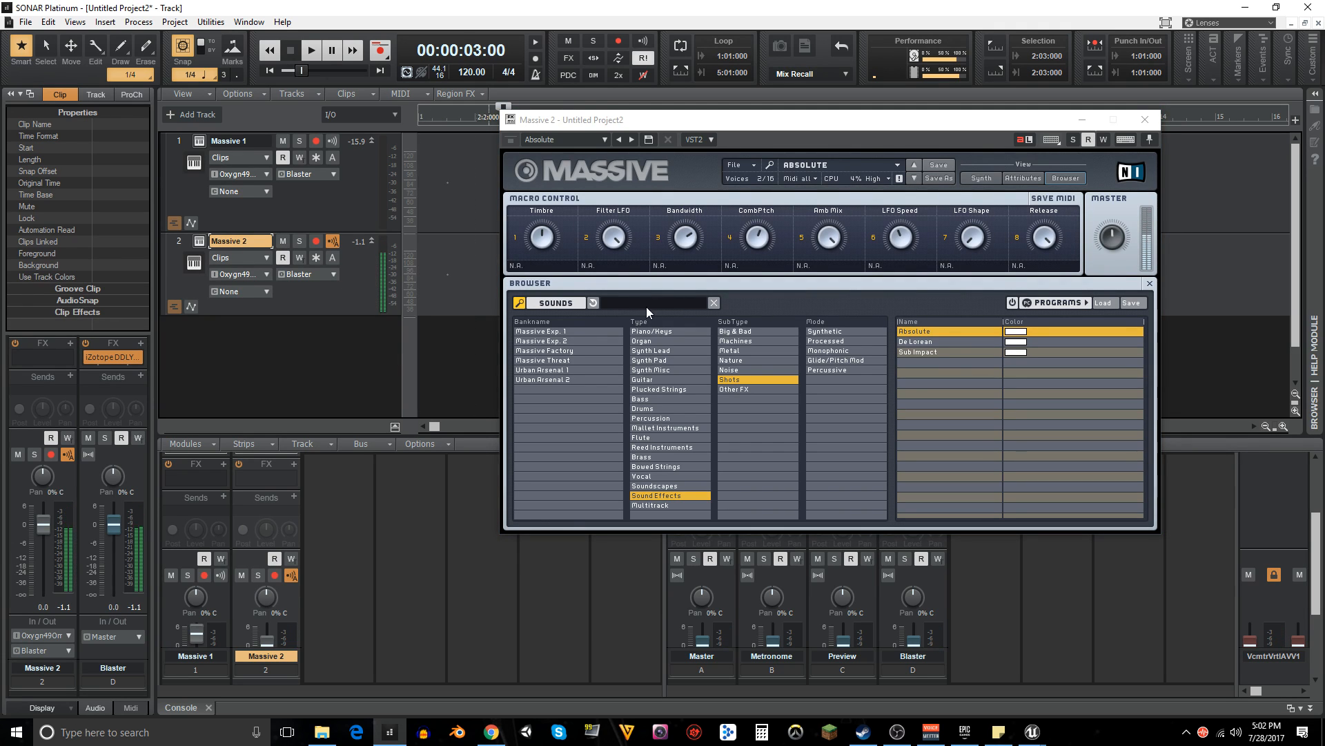
- Lower Massive 2's master volume and load the De Lorean preset, then minimize the synth window
left_click(1110, 271)
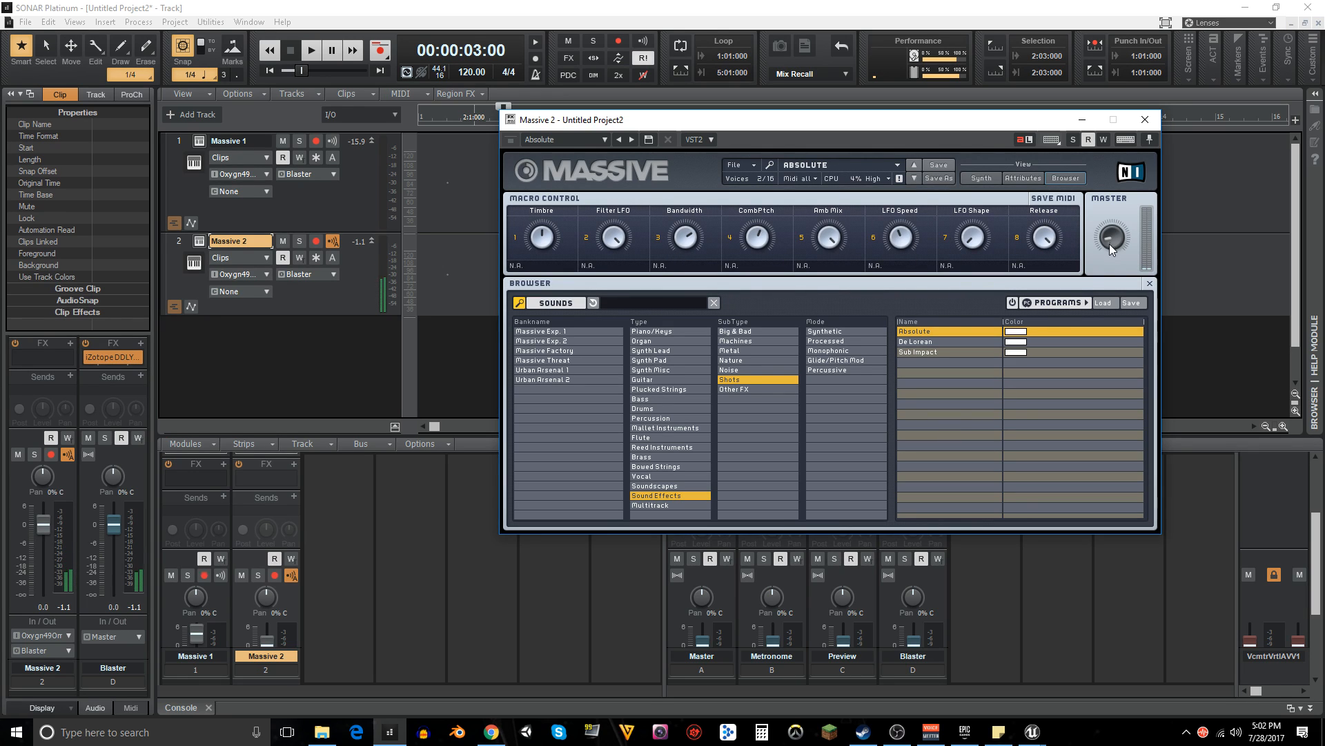
left_click(906, 341)
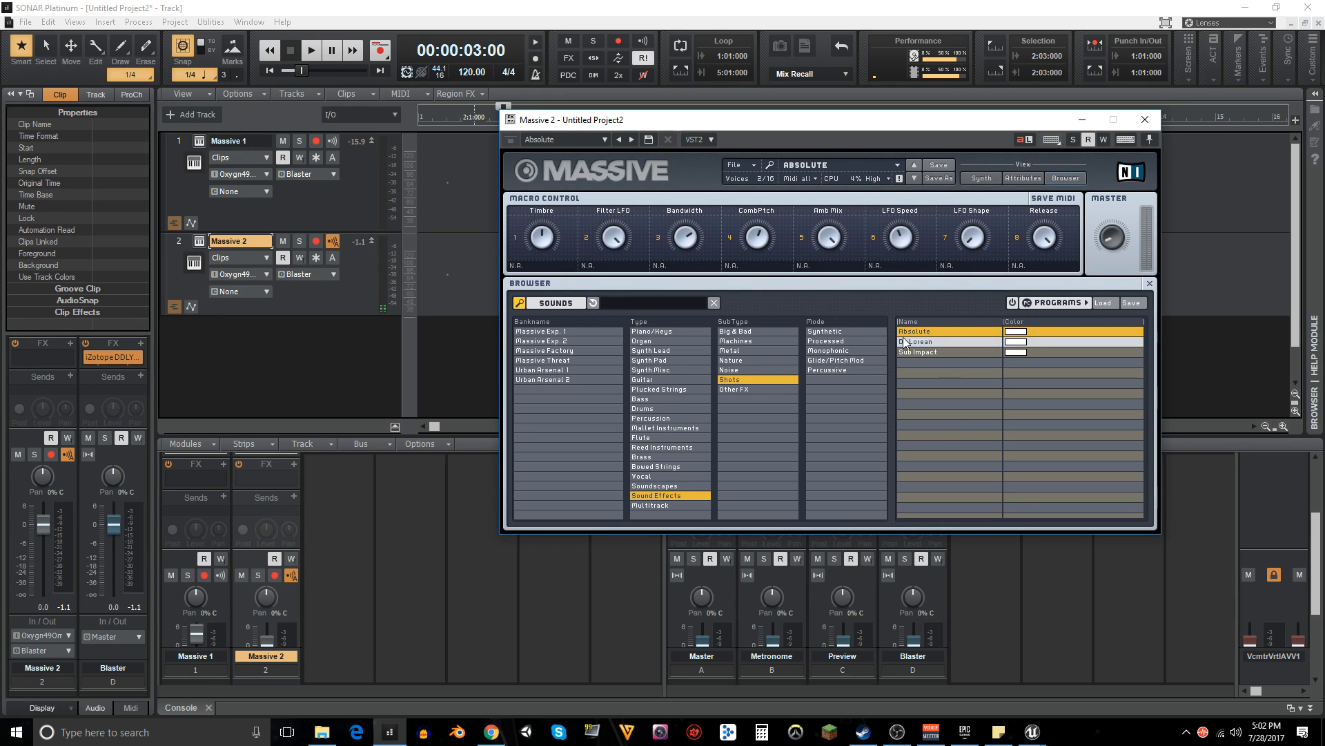
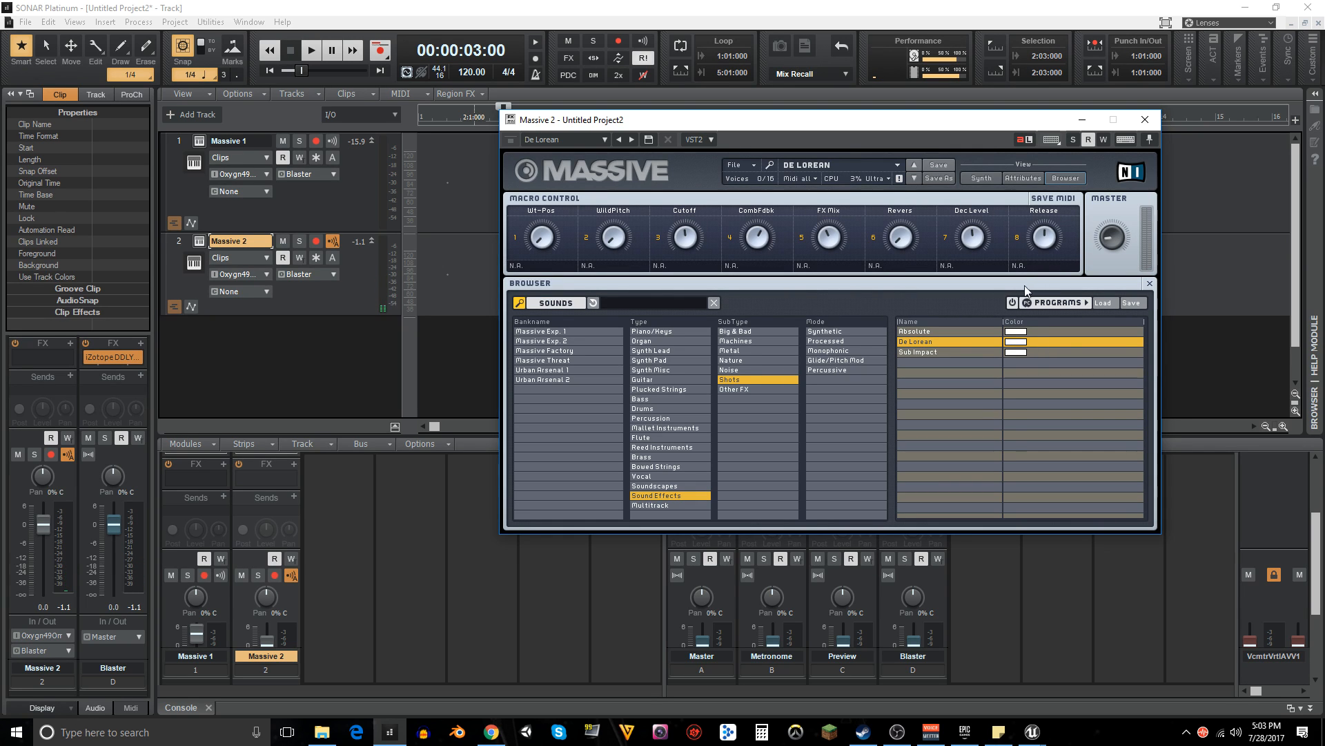
left_click(1084, 120)
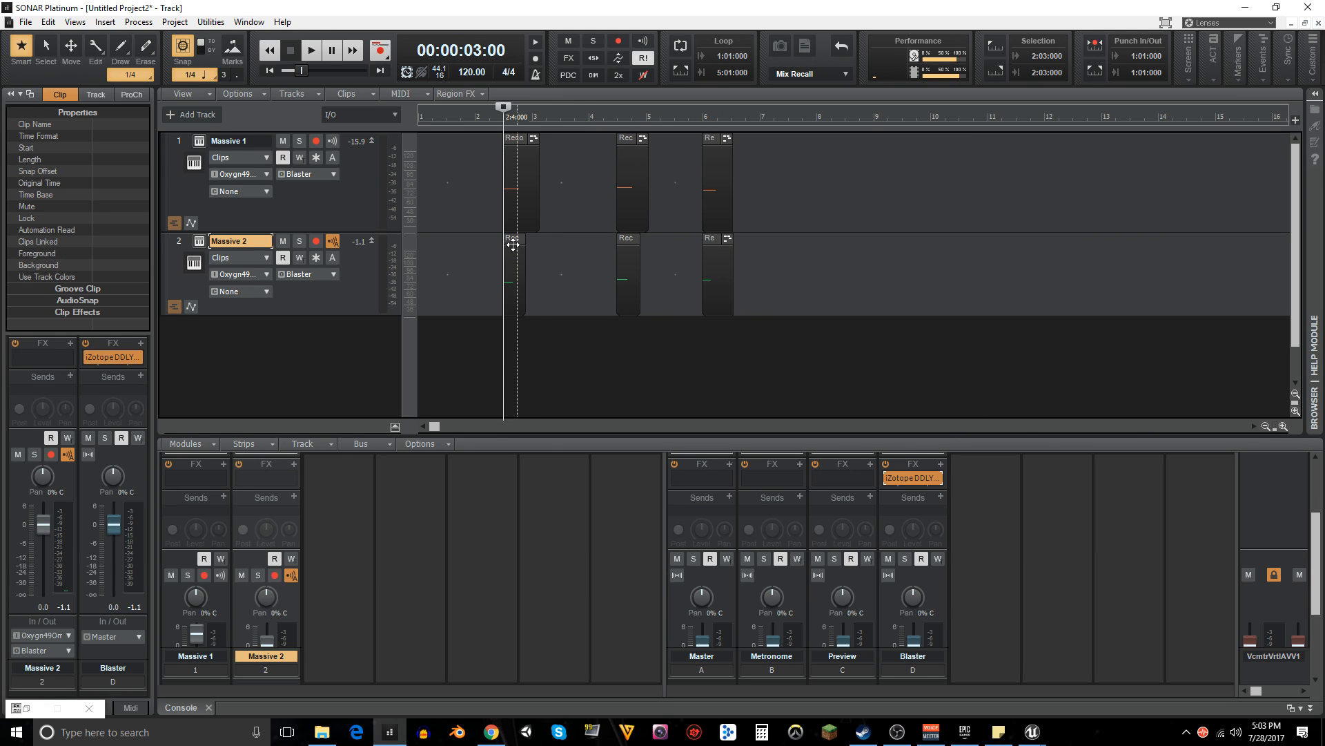
- Delete the three clips on the Massive 2 track and move the playhead to 7:01:000
left_click_drag(773, 269, 507, 293)
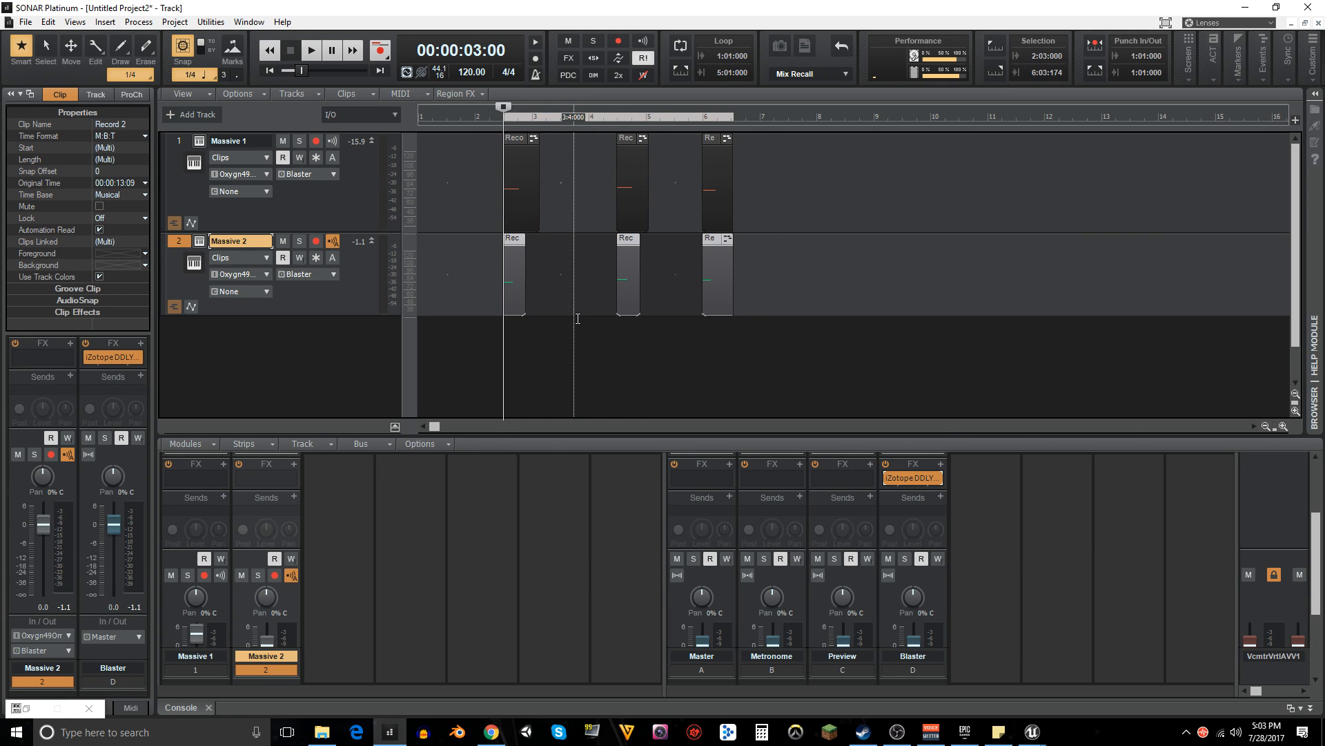
key("Delete")
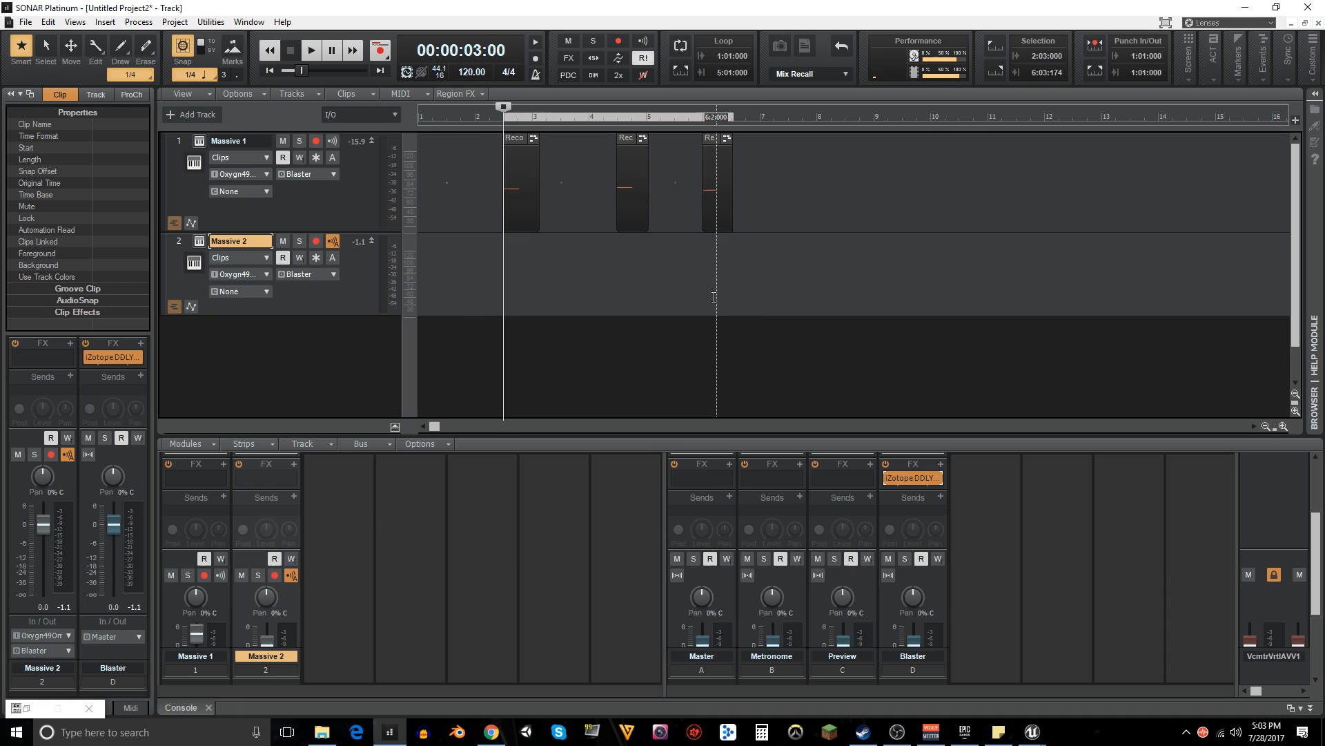
key("ctrl+End")
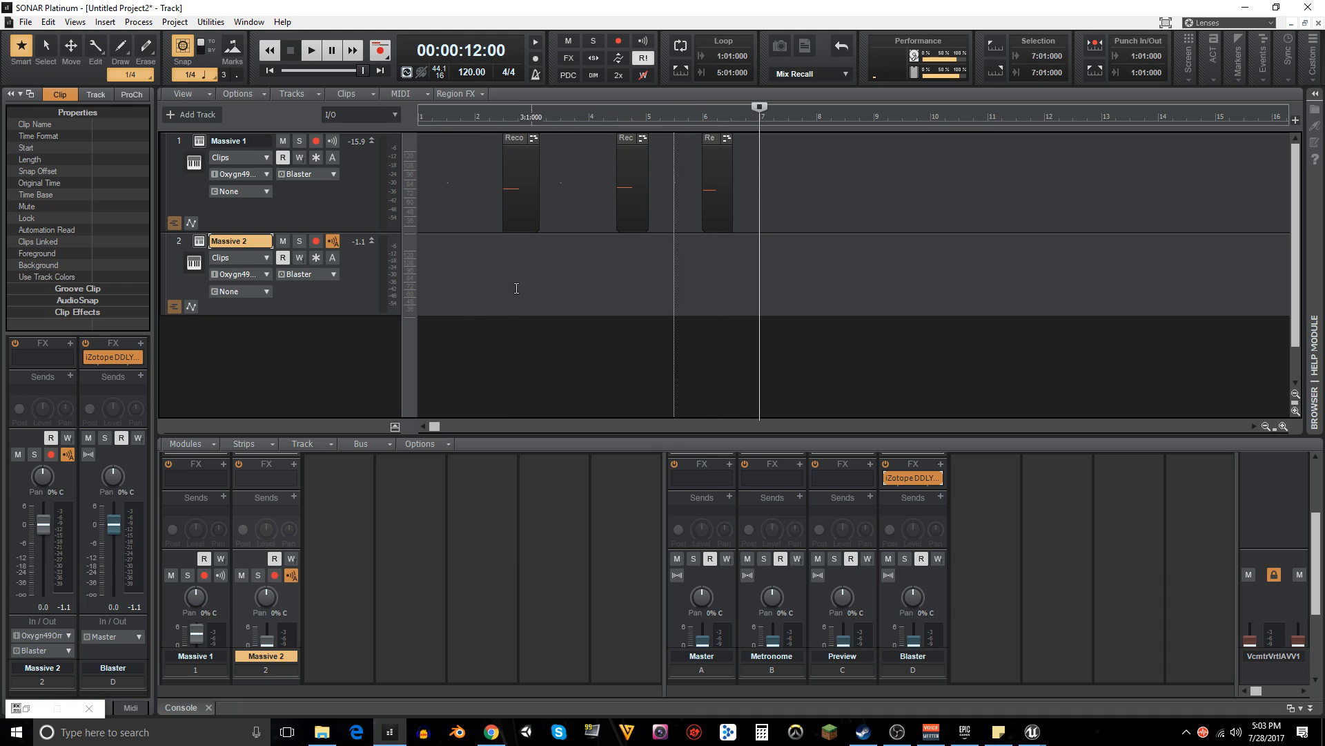
- Arm the Massive 2 track and record a new take of shots starting from measure 7
left_click(316, 241)
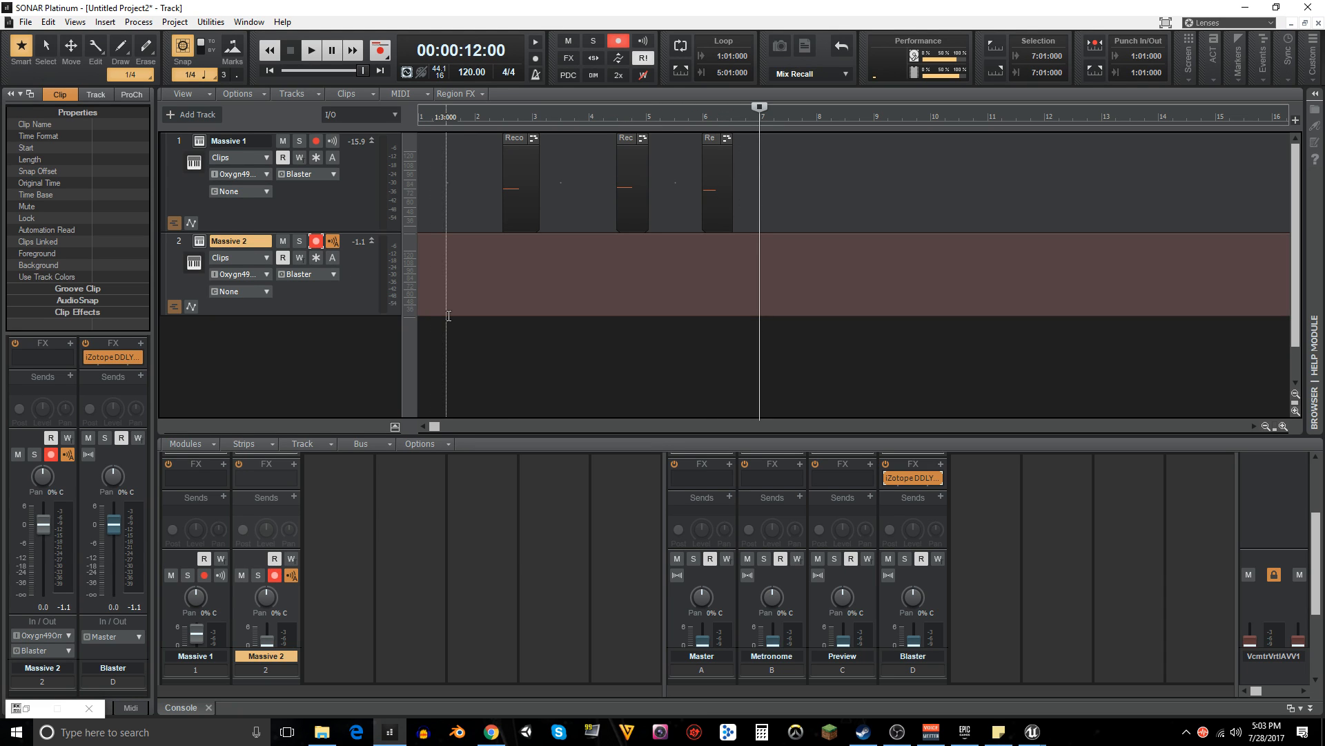
key("r")
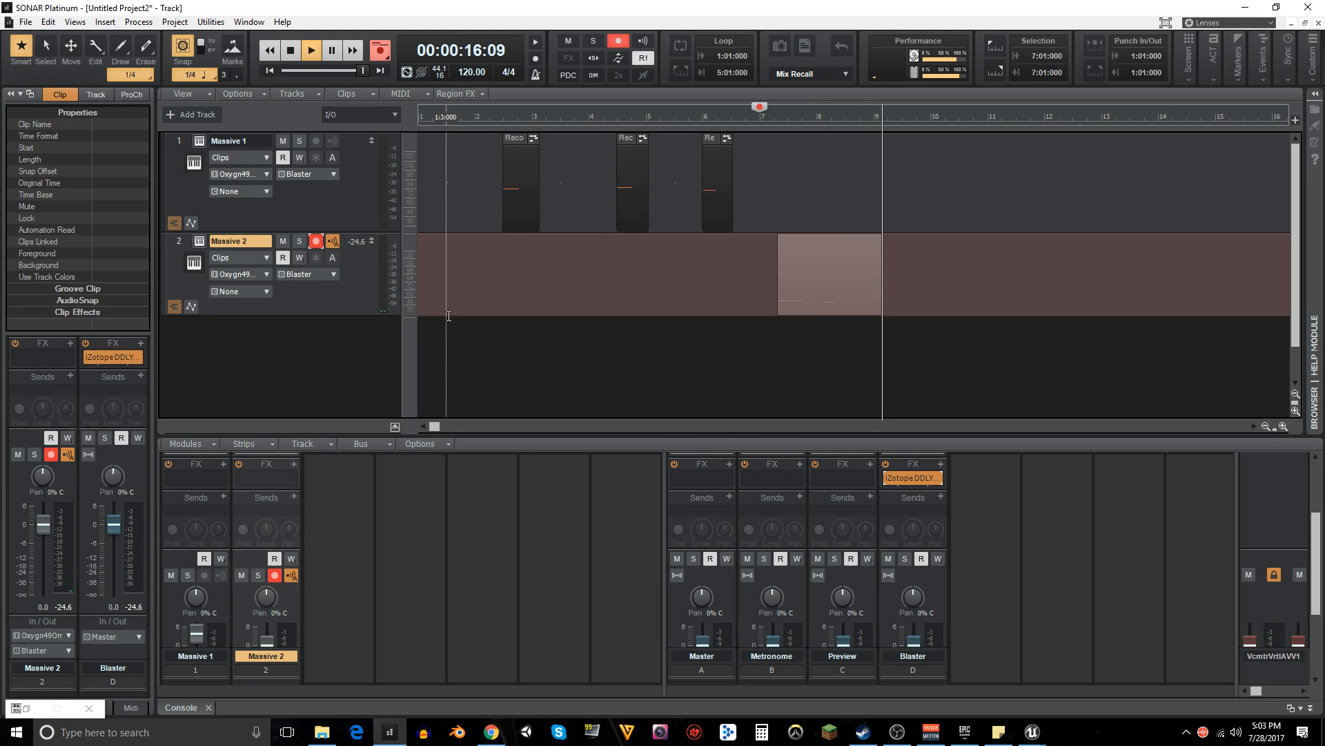
key("space")
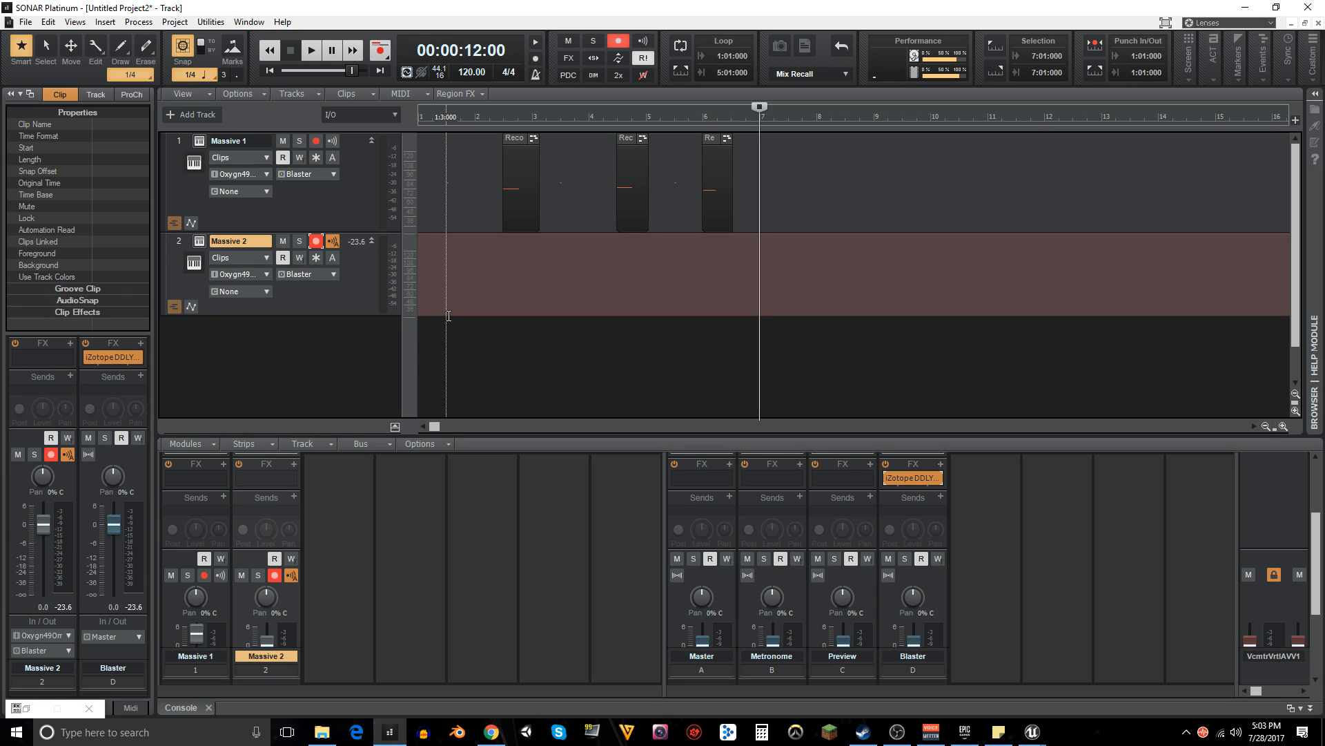
key("r")
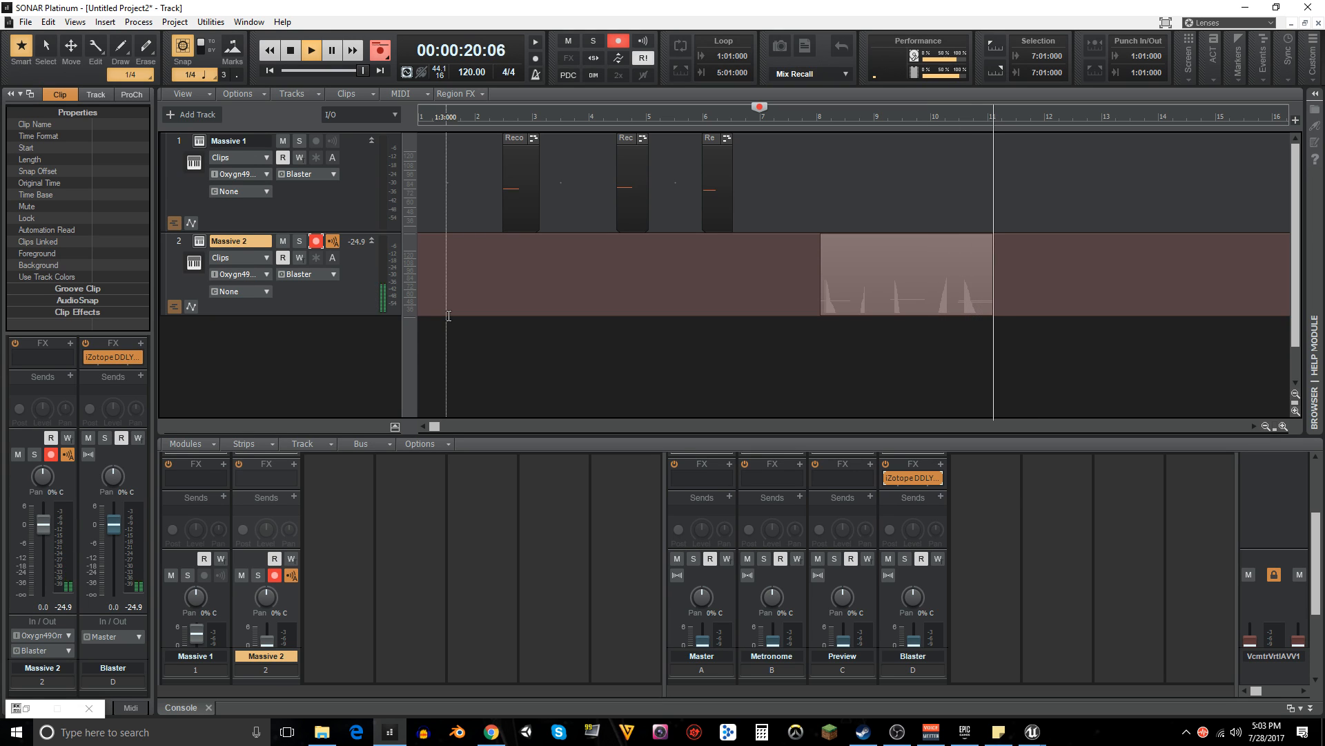
key("space")
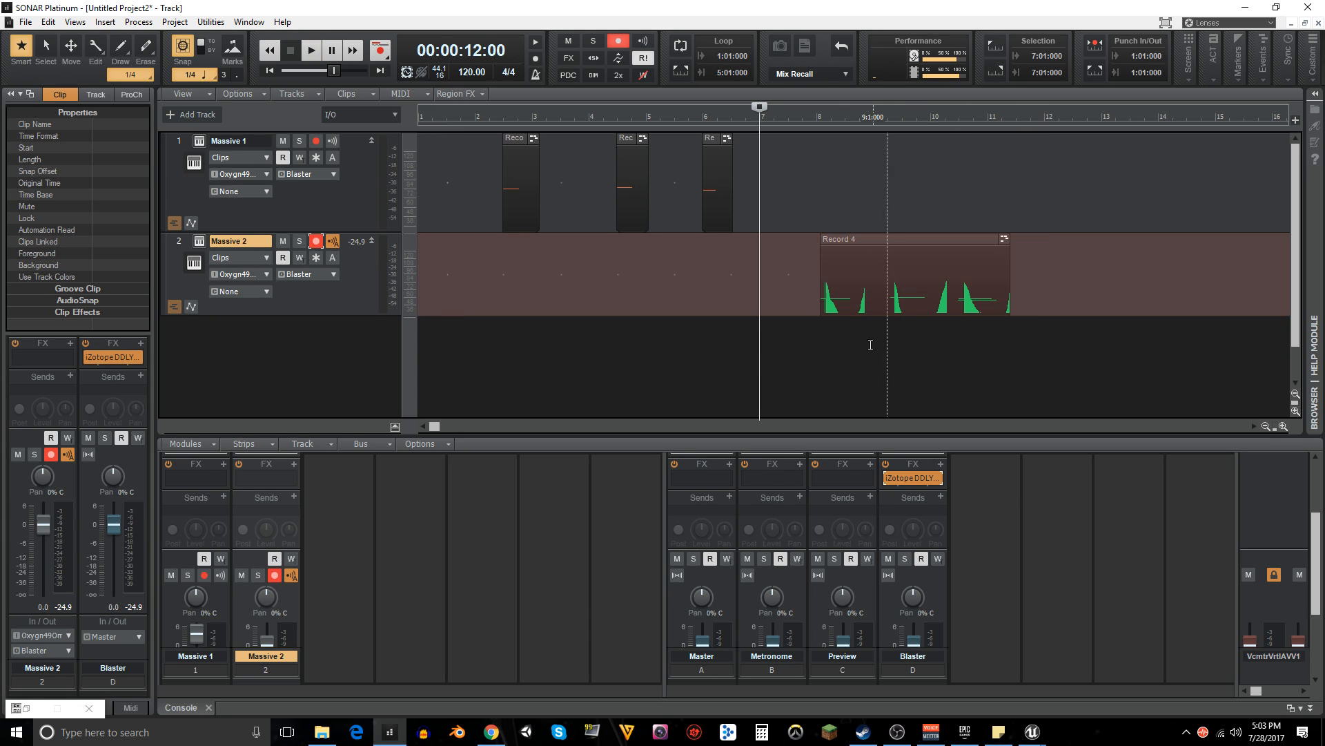
- Split the first shot off the recorded Massive 2 clip and move it to 2:03:000 under the first Massive 1 clip
left_click(859, 305)
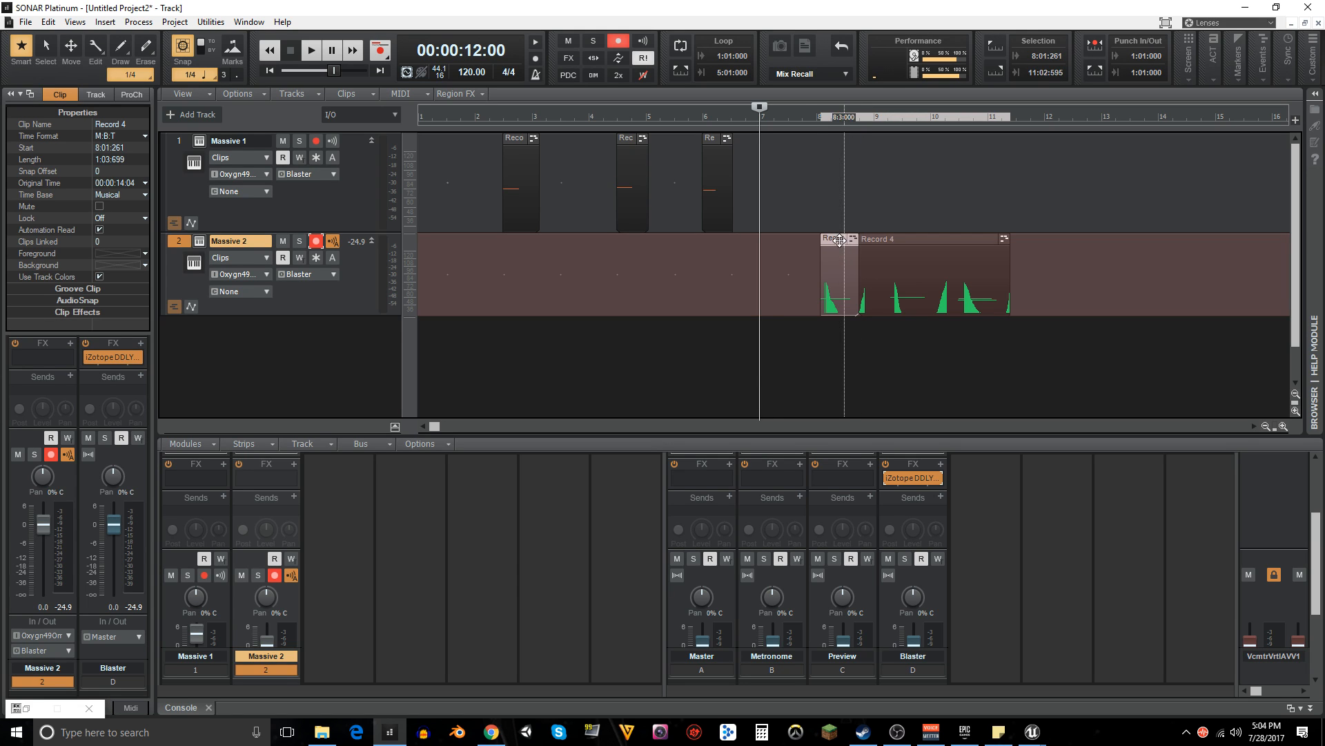
left_click_drag(832, 246, 514, 245)
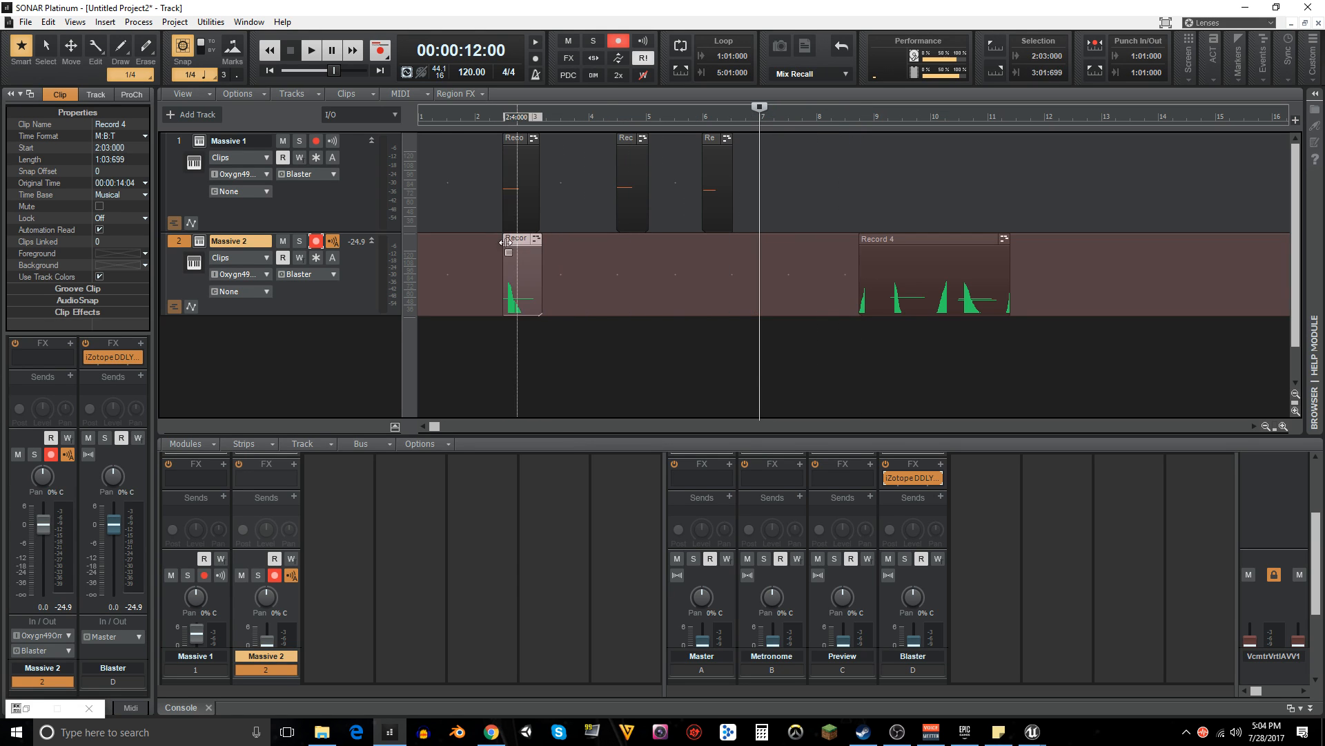
- Disarm the Massive 2 track and audition both layers together from 00:00:03:00
left_click(501, 233)
left_click(316, 240)
key("space")
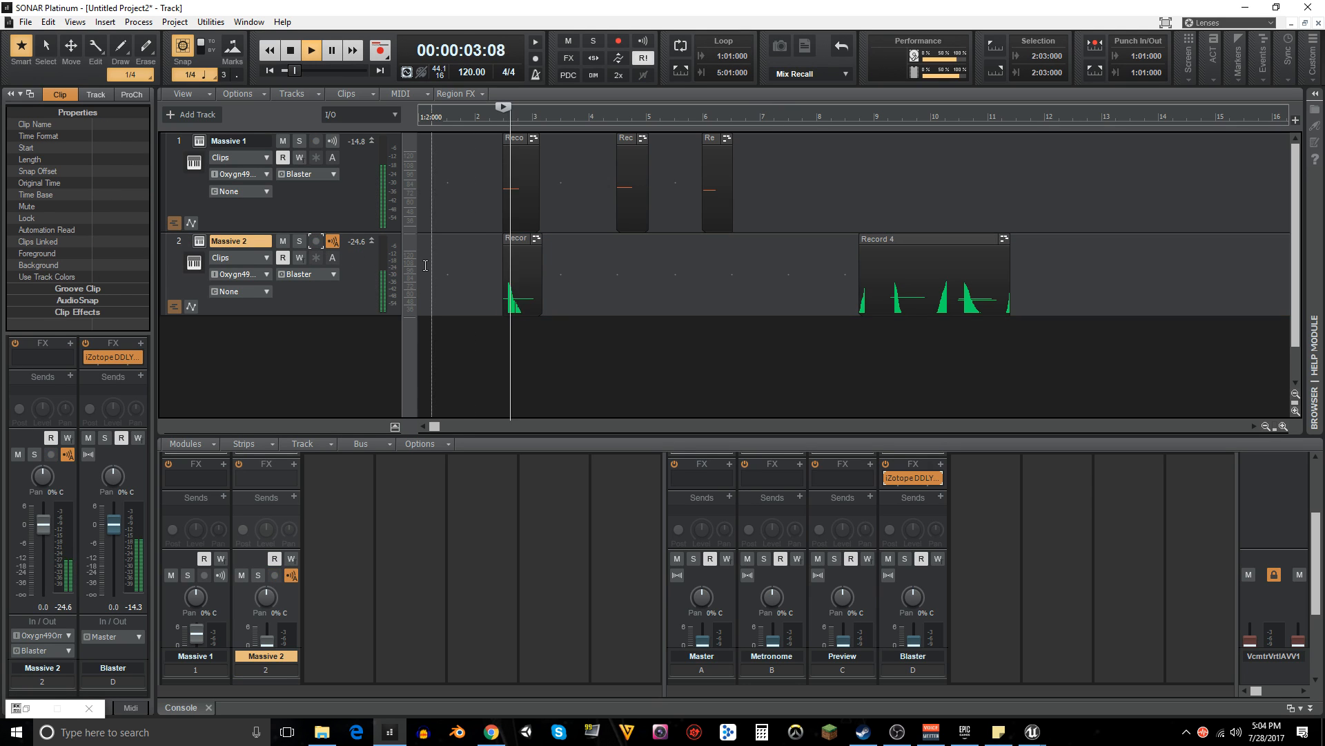
key("space")
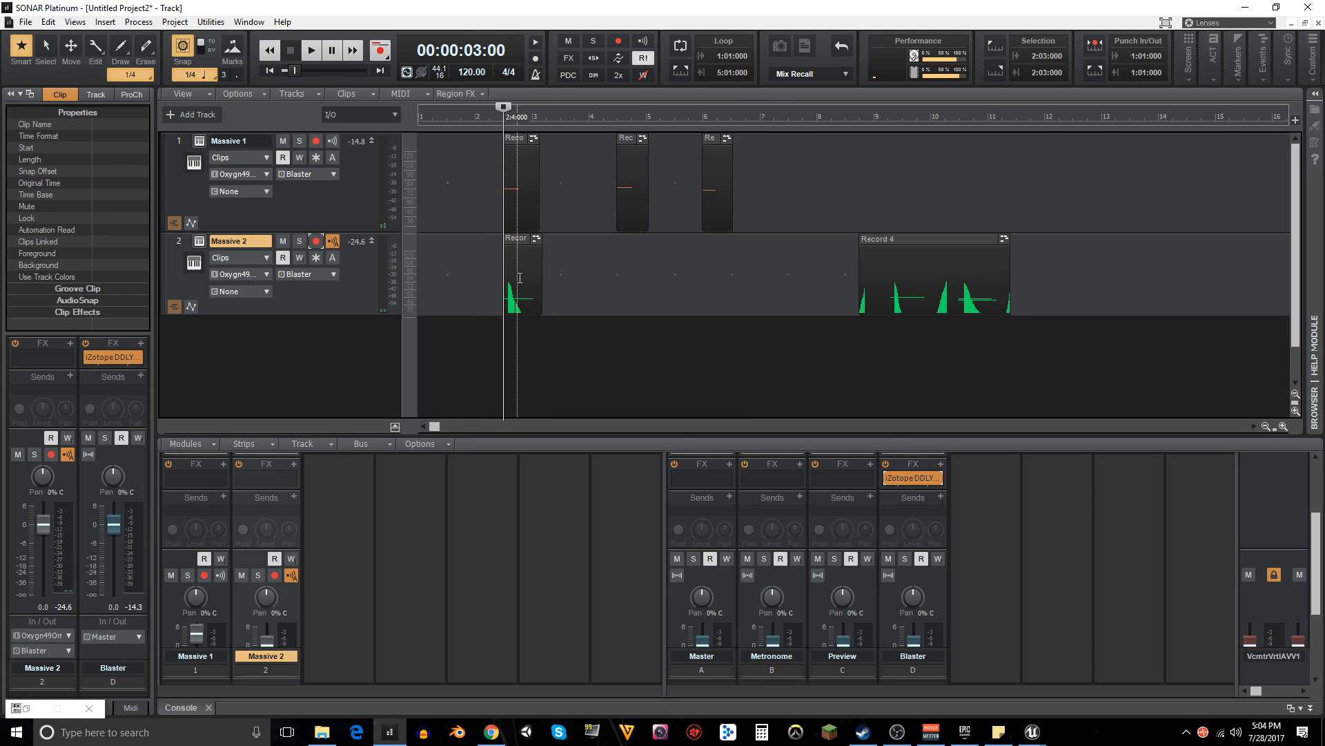
- Split the second shot off the recorded Massive 2 clip, move that piece to 4:01:000, and split it at 4:02:000
left_click(925, 309, "alt")
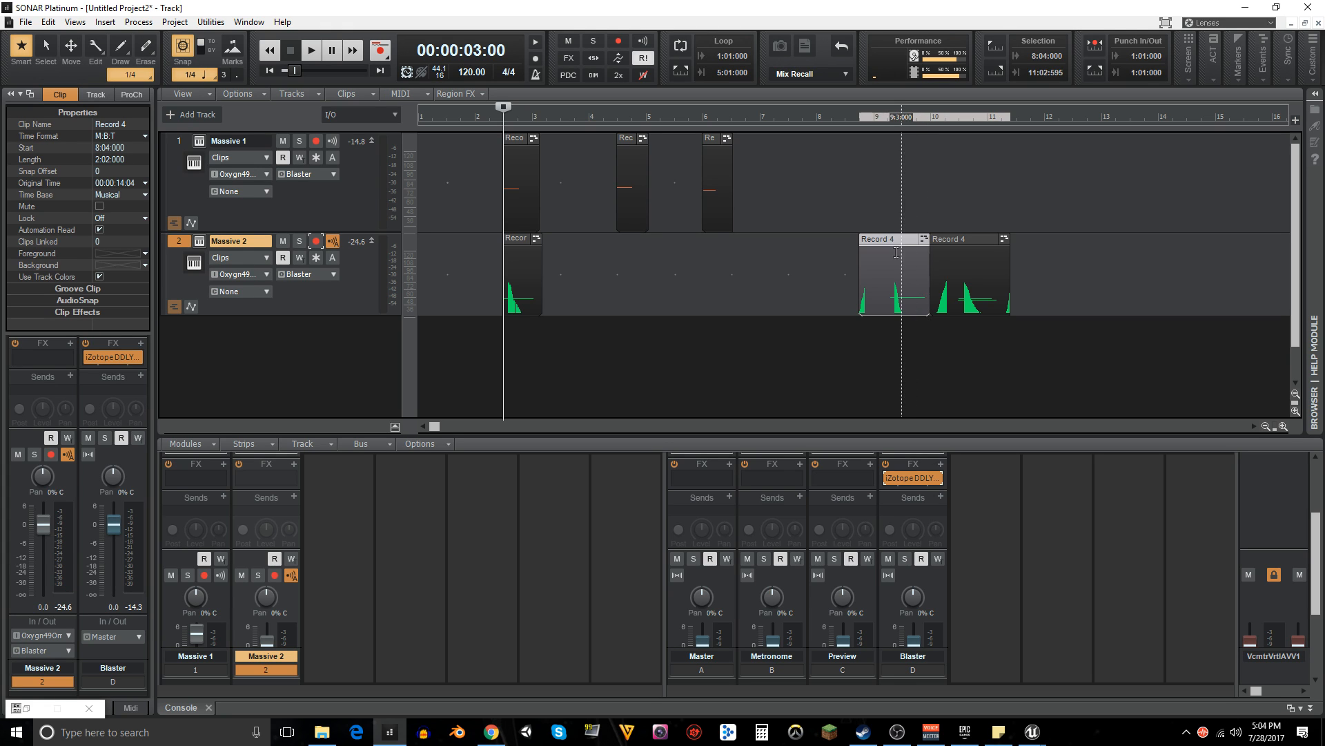
left_click_drag(895, 254, 624, 255)
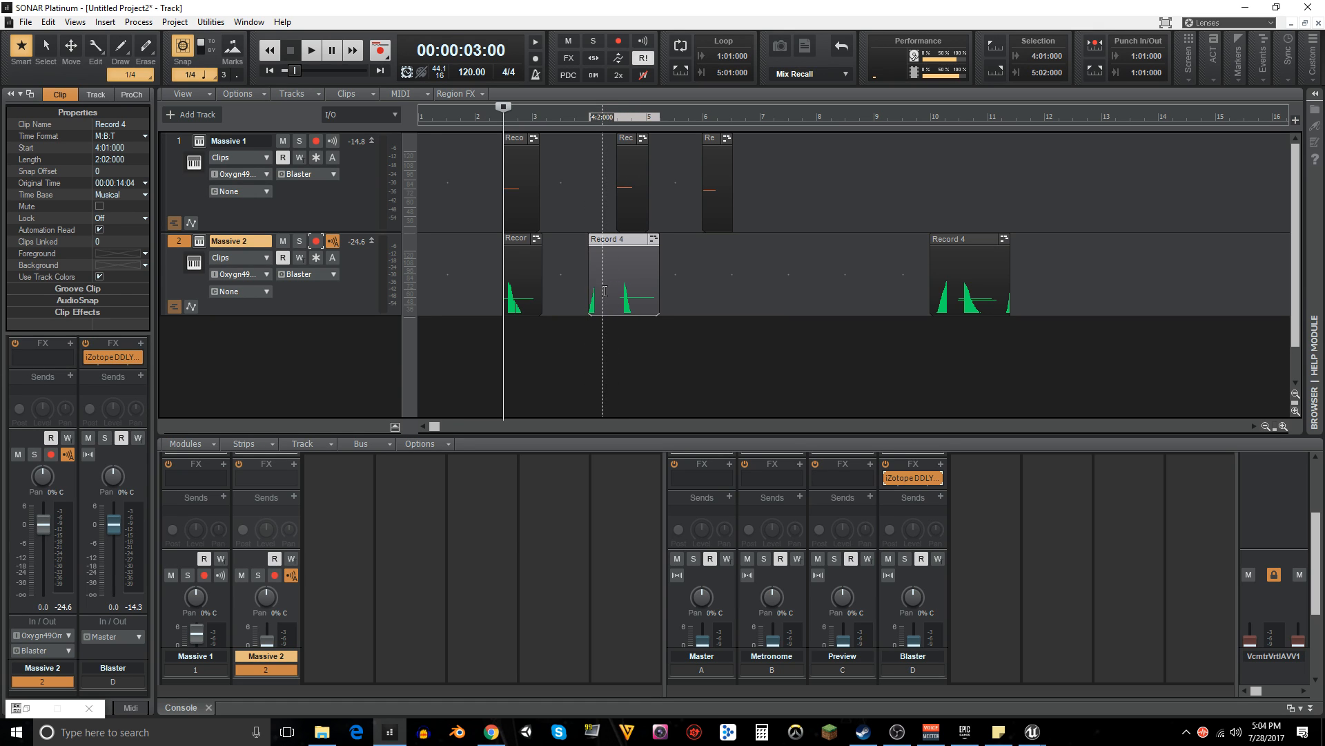
left_click(604, 304)
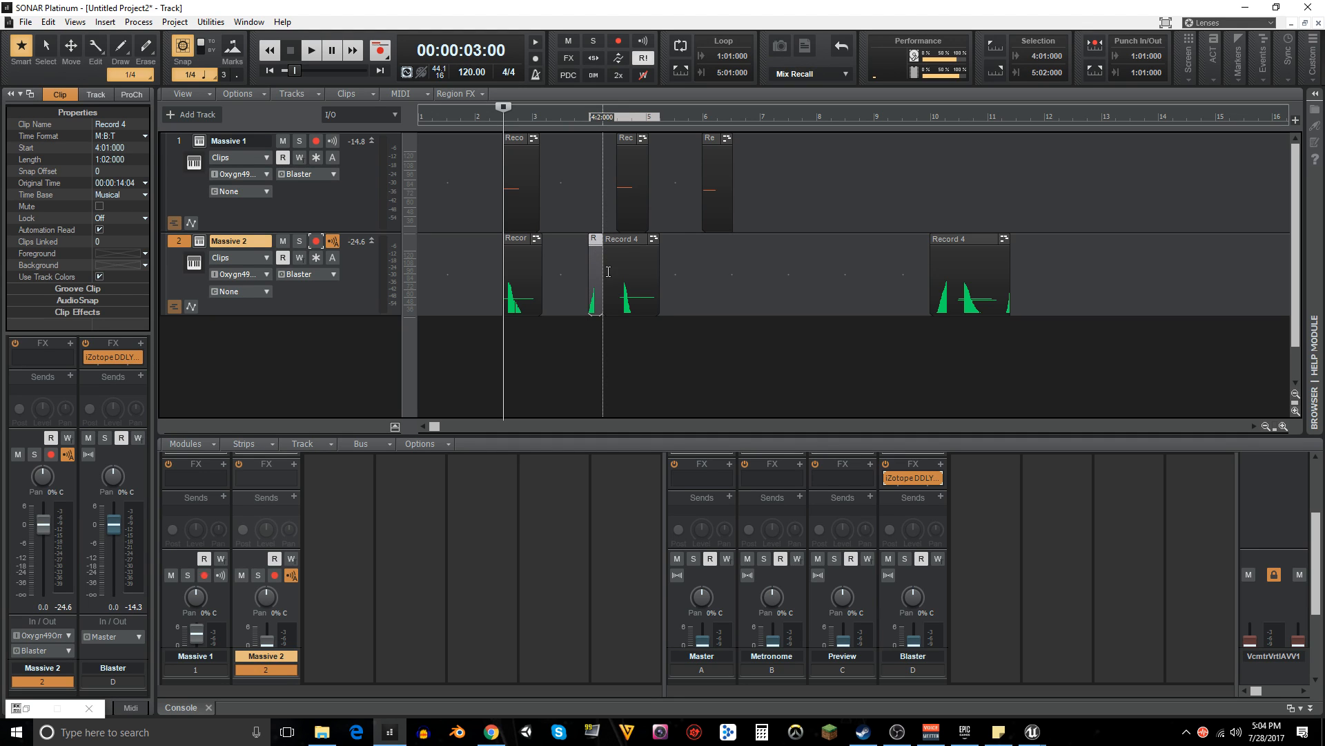
- Trim the second shot's start with snap off, then, with snap back on, align it at 4:03:000 and move the leftover fragment to 4:02:000
left_click_drag(608, 275, 615, 280)
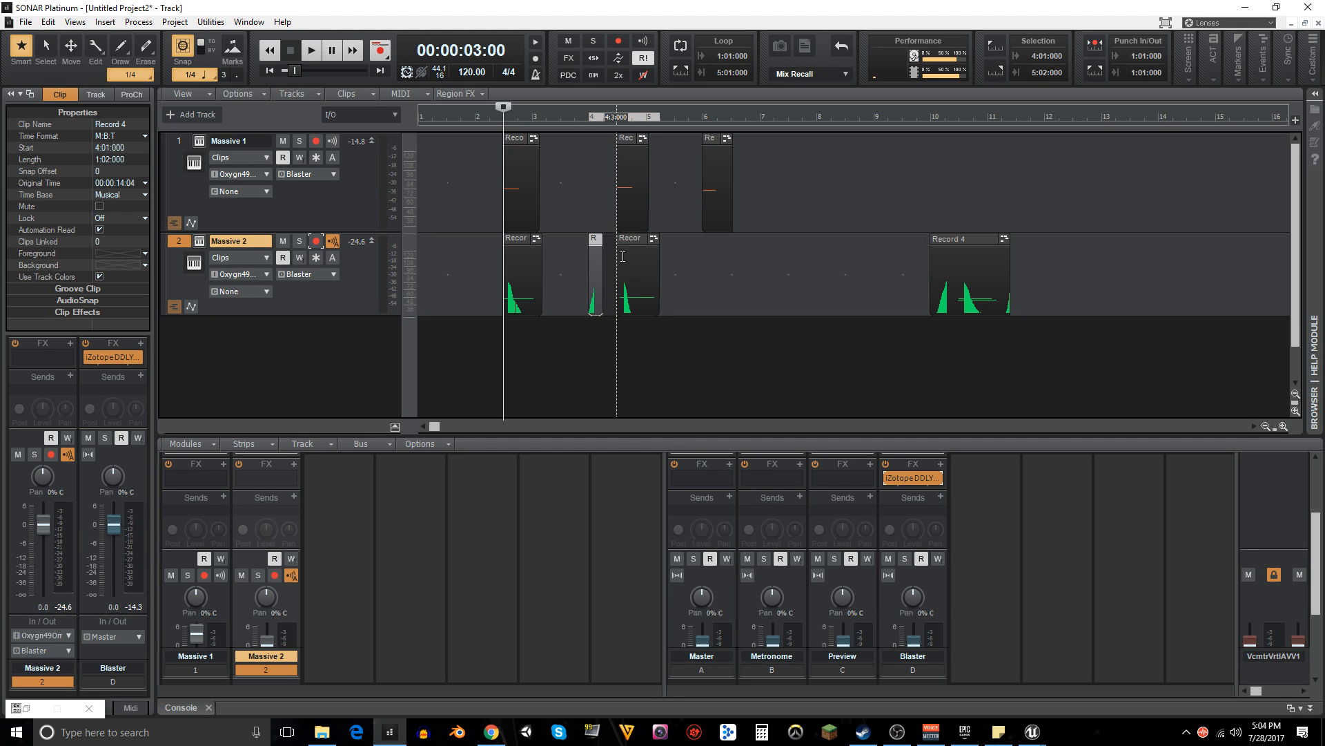
key("n")
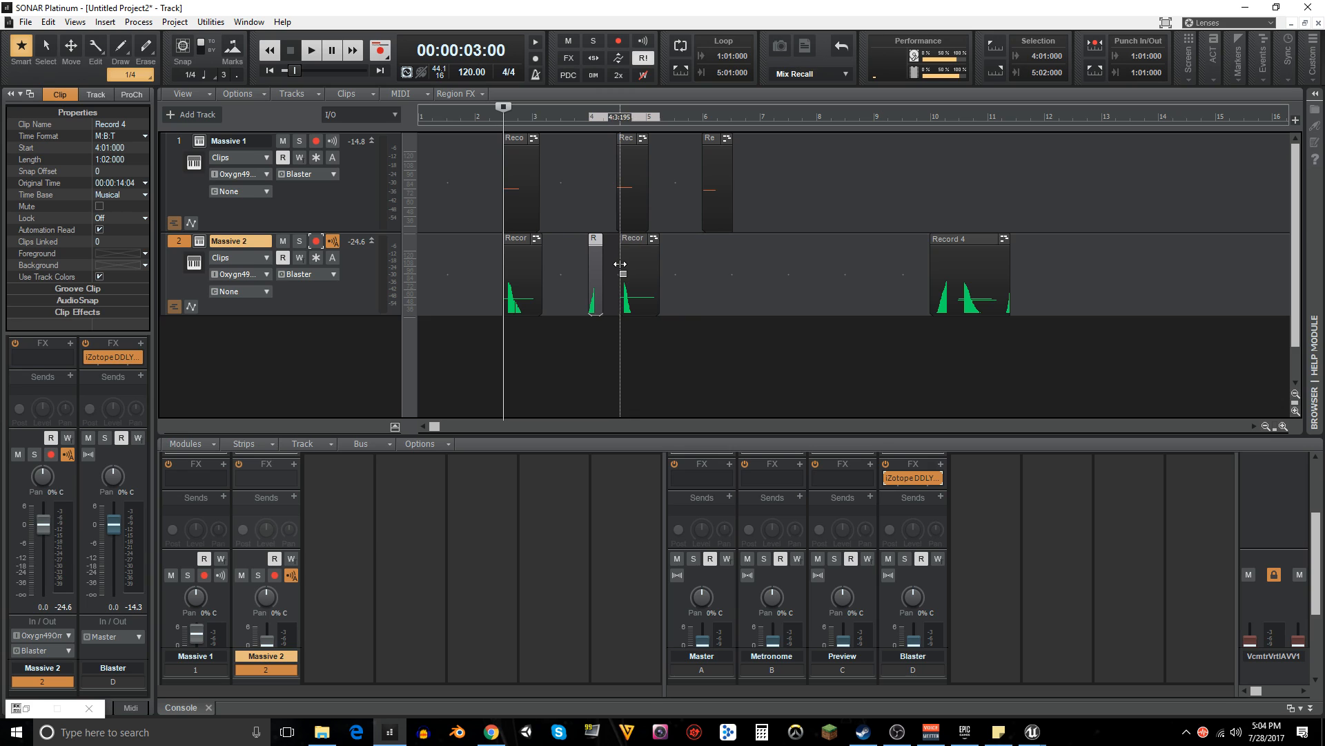
key("n")
left_click_drag(627, 242, 605, 239)
left_click(595, 241)
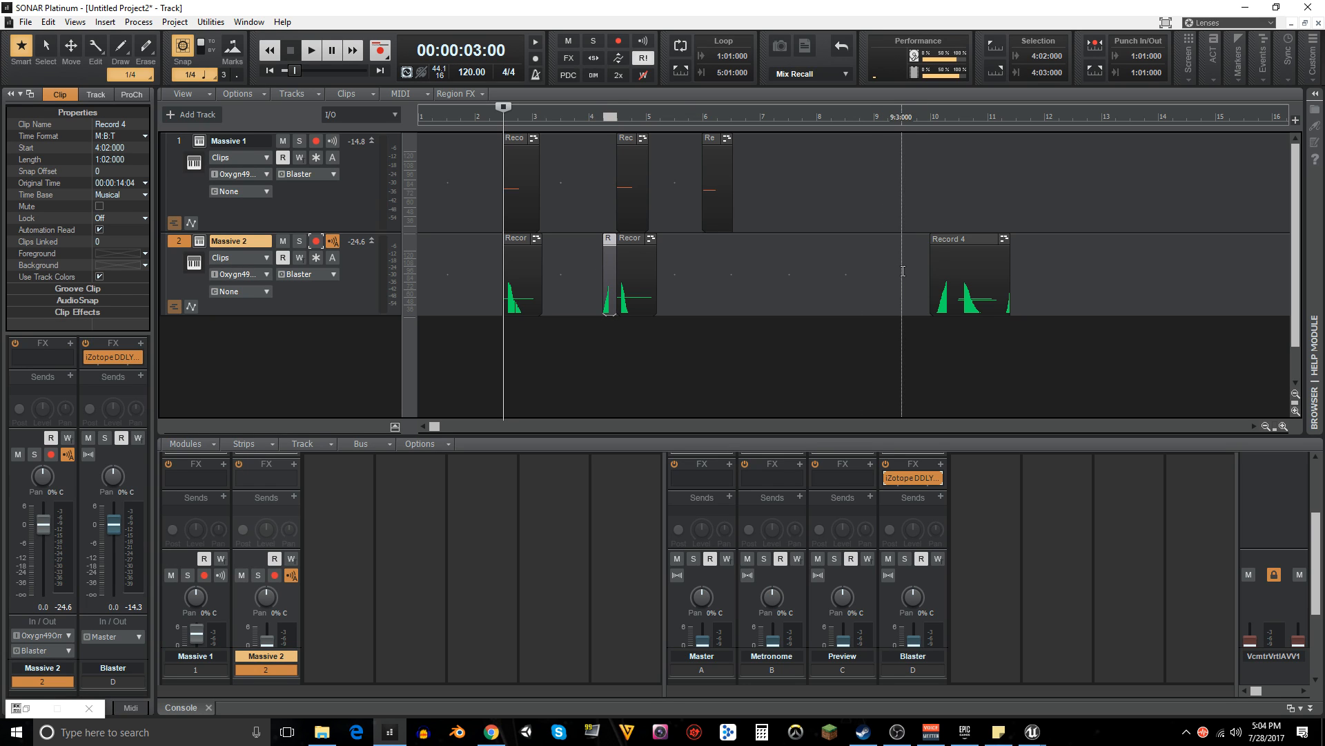
- Move the remaining Massive 2 clip to 6:03:000, split it at 7:01:000, and shift both pieces earlier so the shot starts at 6:01:000
left_click_drag(965, 242, 766, 242)
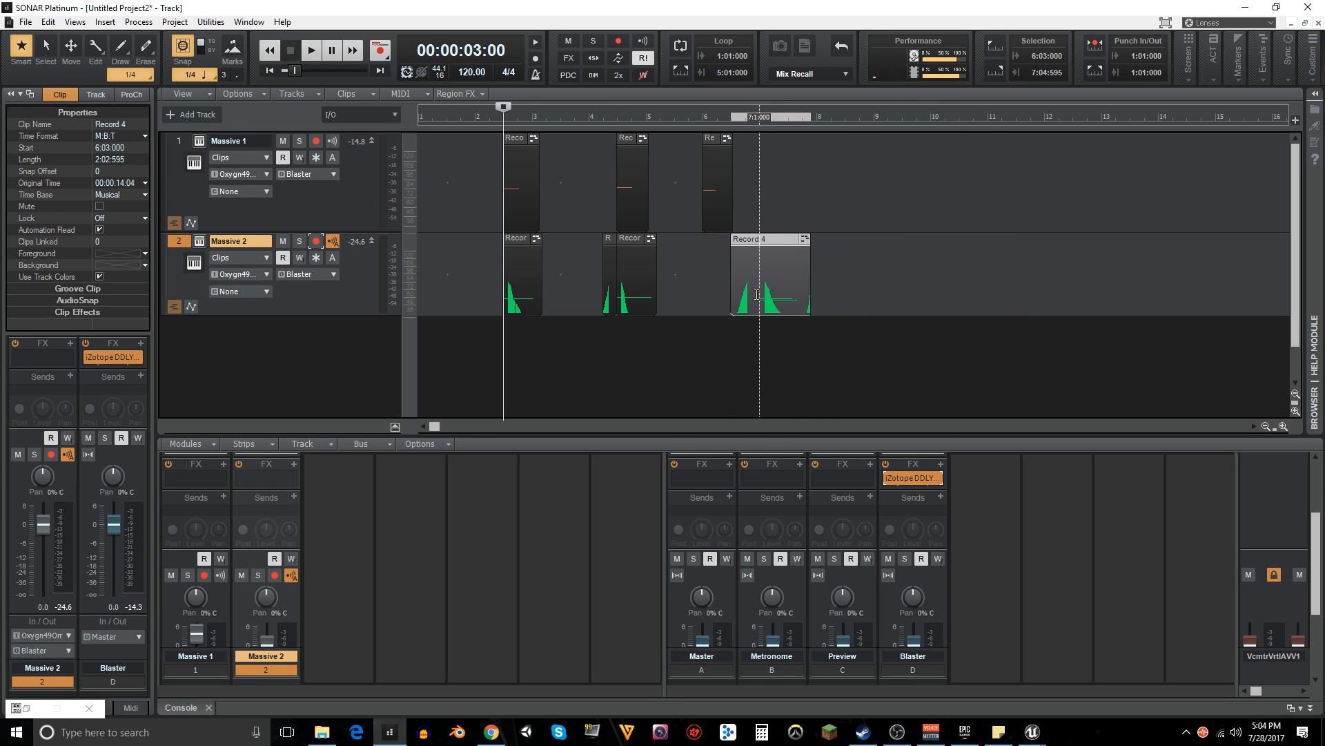
left_click(757, 303)
left_click_drag(744, 250, 687, 250)
left_click_drag(773, 243, 717, 245)
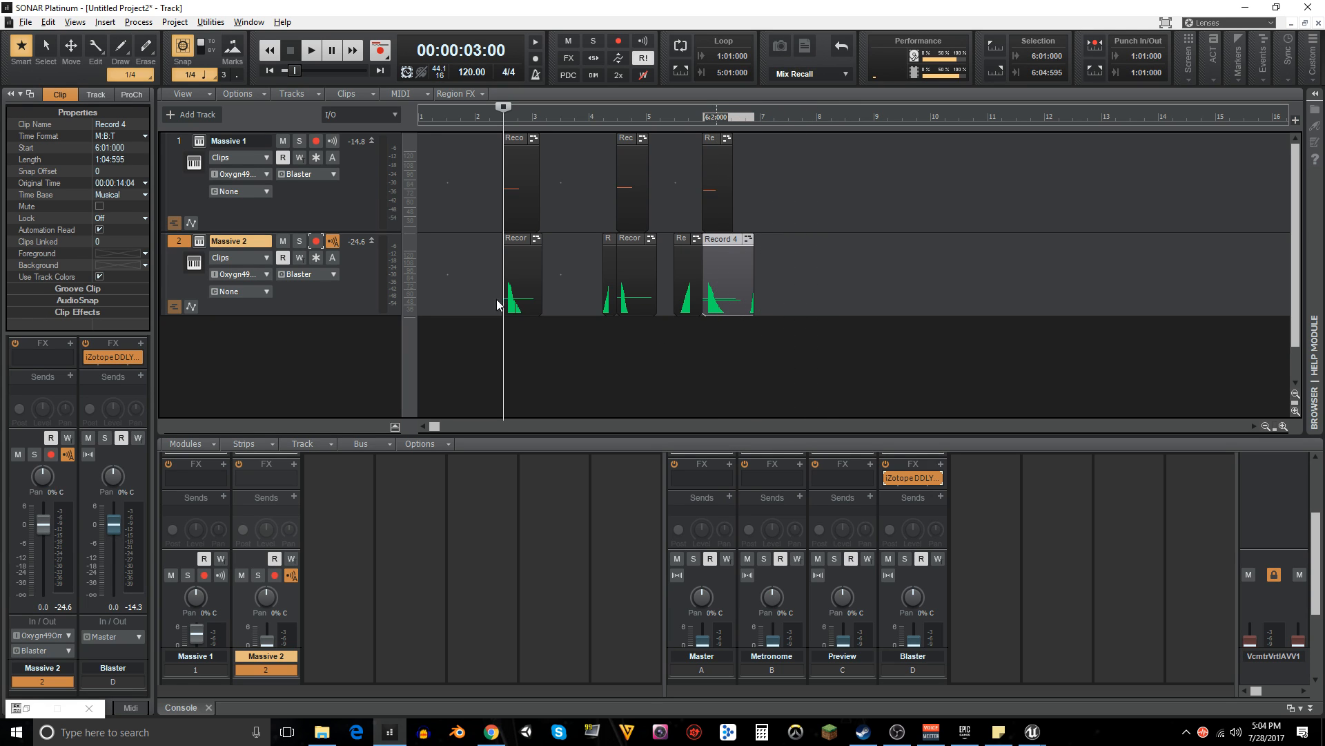
- Move the playhead to 2:01:000, ahead of the first pair of layered shots
left_click(487, 255)
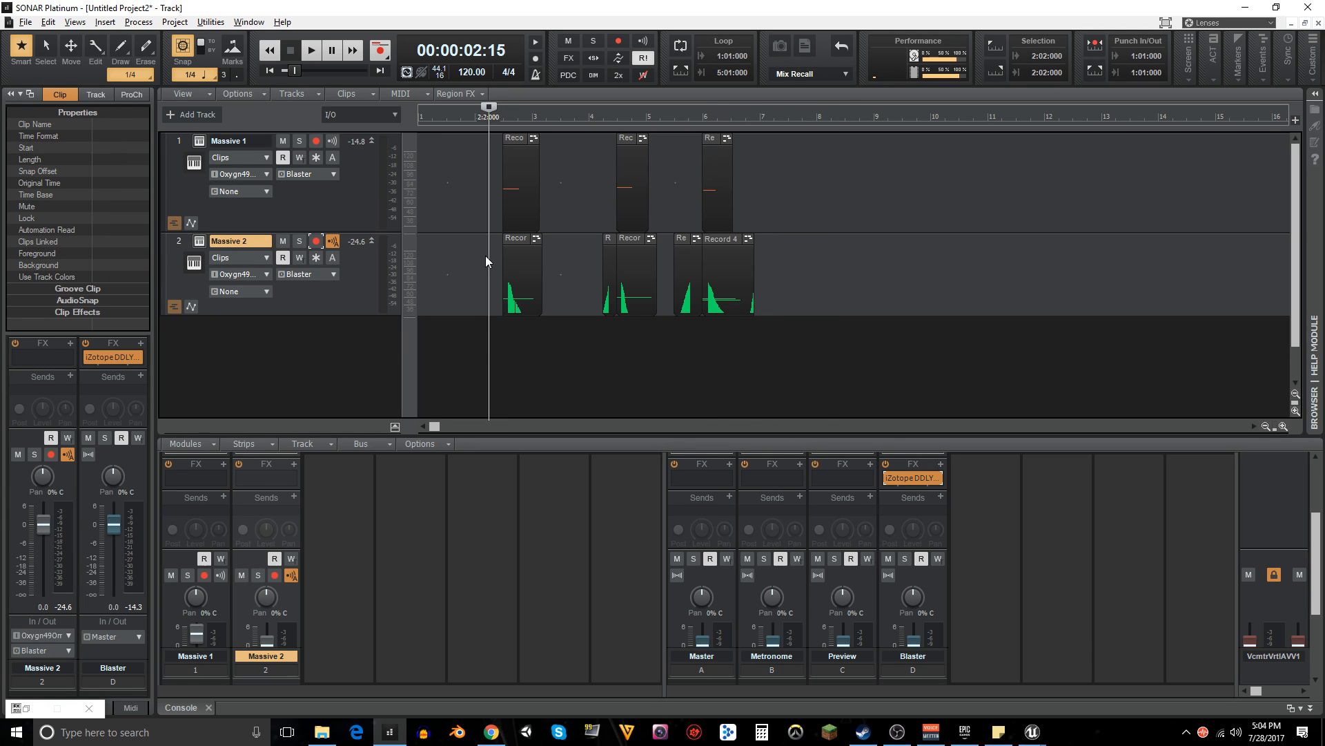
left_click(473, 240)
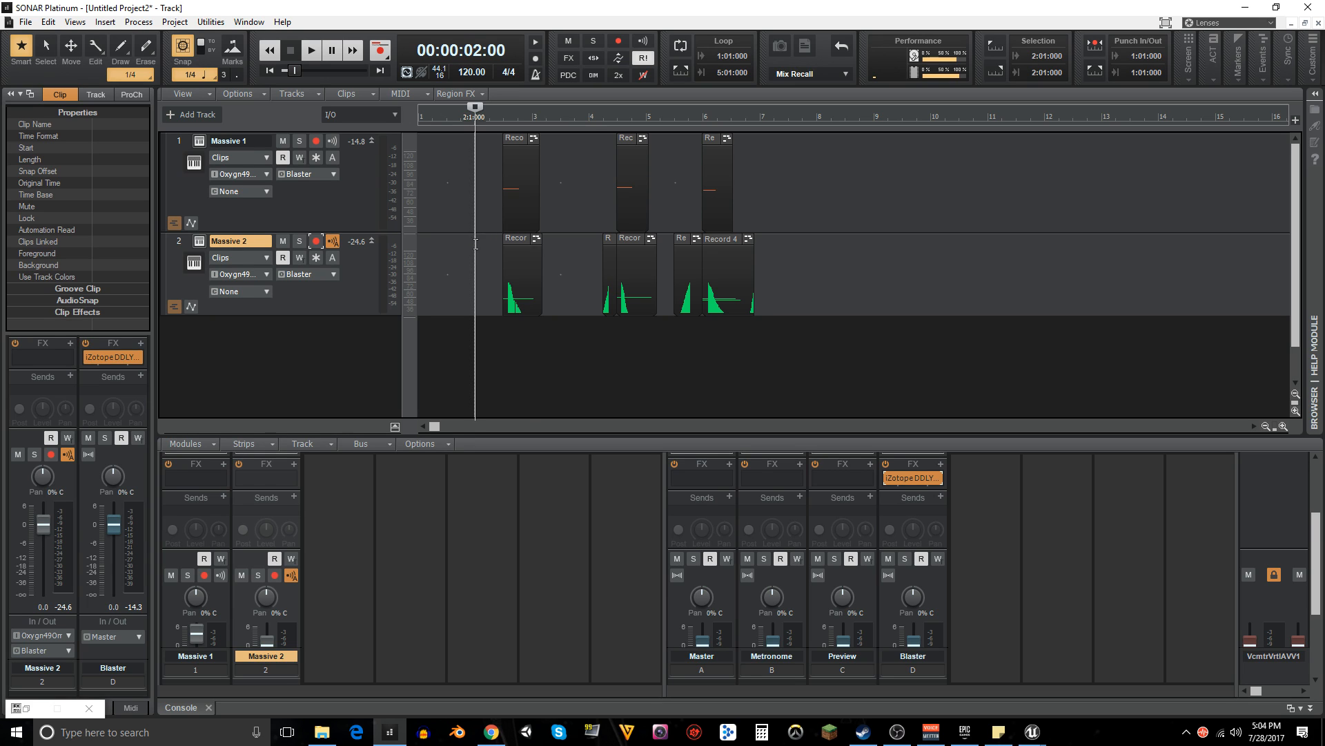
- Play both Massive tracks from 2:03, and again from 5:04 ahead of the final clips
left_click(496, 213)
key("space")
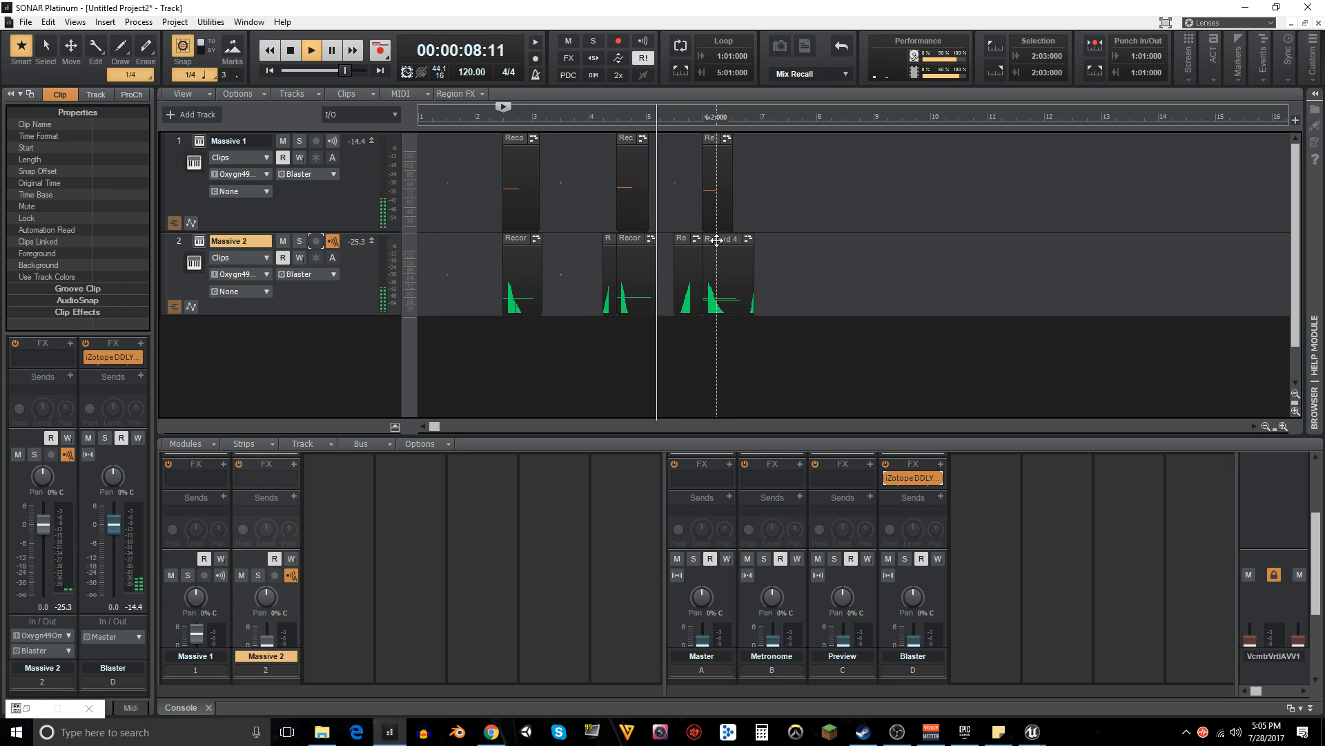
key("space")
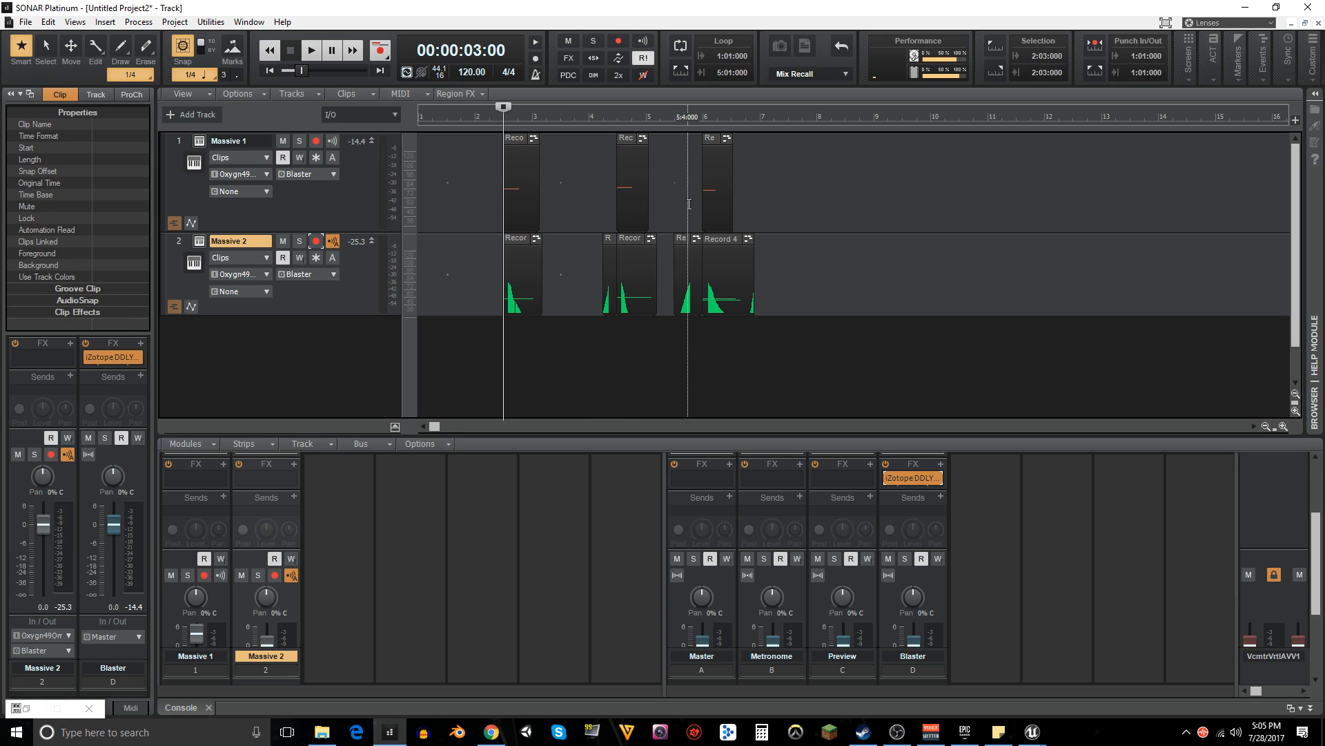
left_click(689, 204)
key("space")
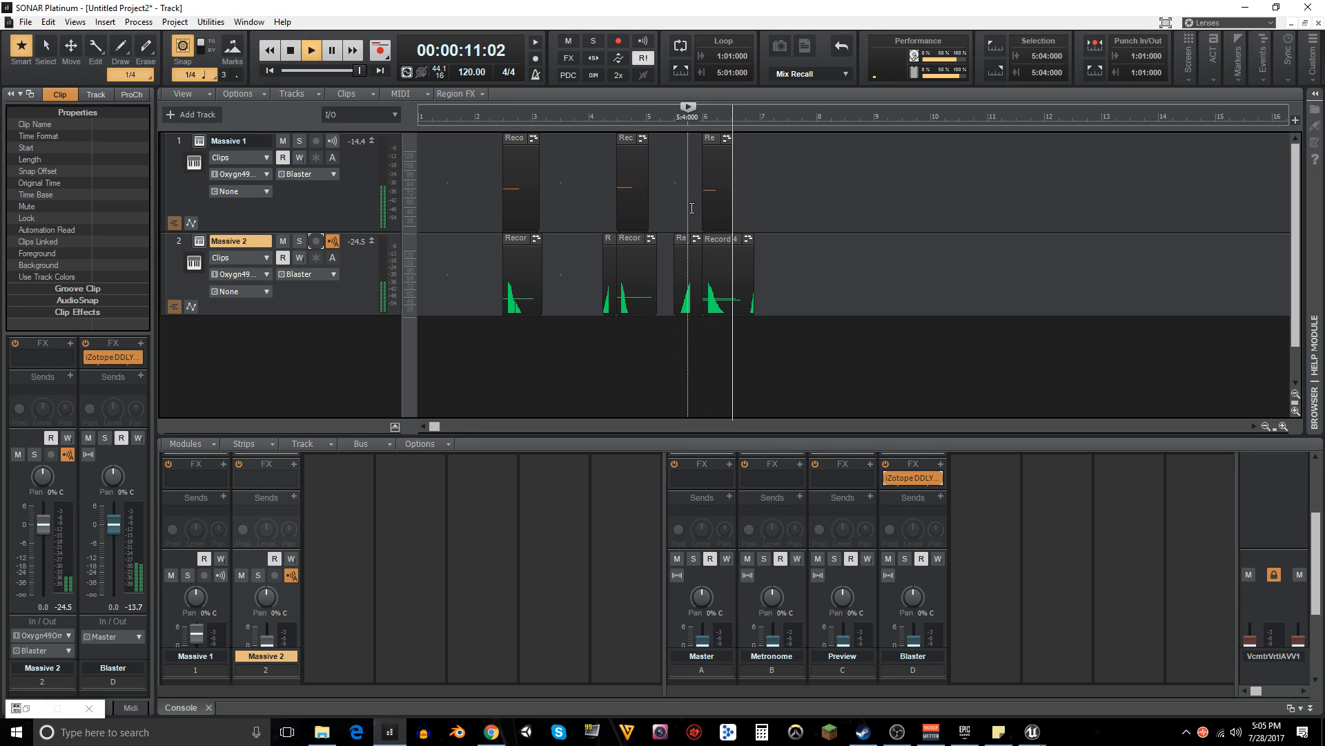
key("space")
- Show the Massive 2 volume automation lane and shape a dip just after its first clip, returning to 0.0 dB at 3:3
left_click(191, 307)
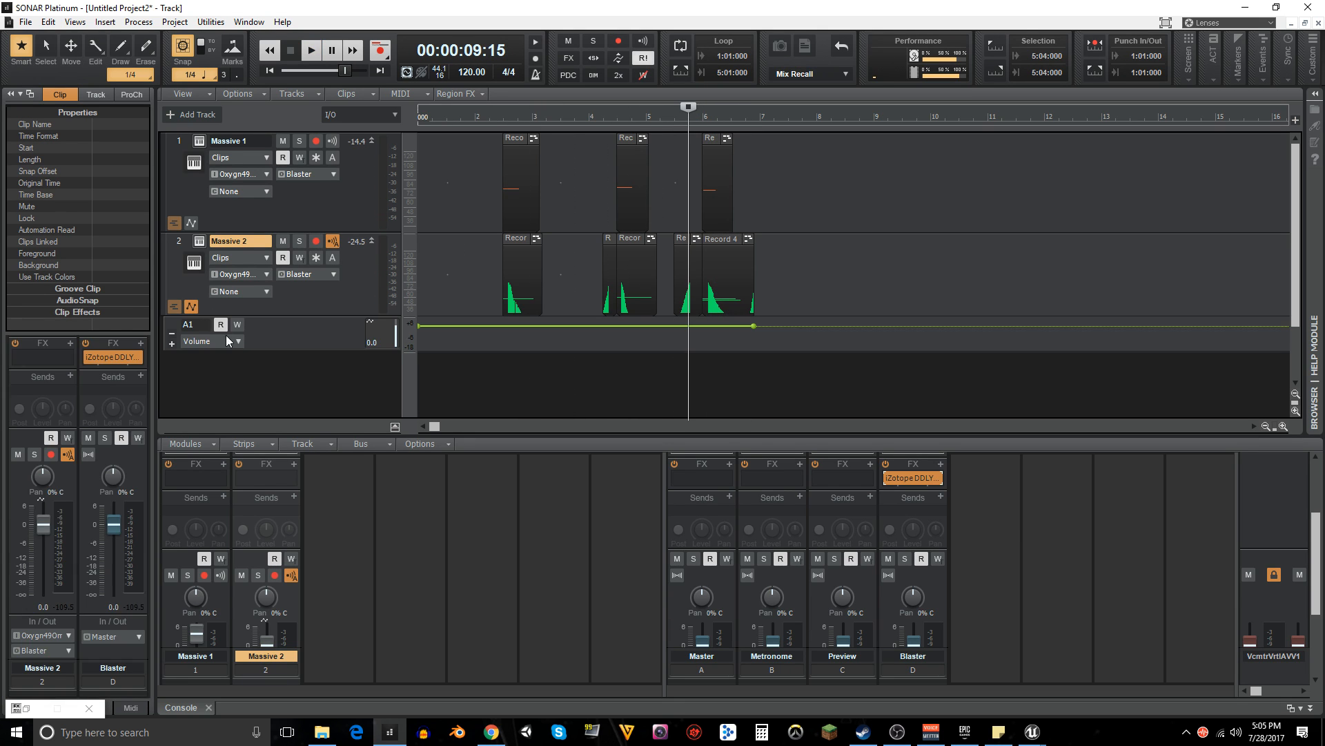
left_click(238, 342)
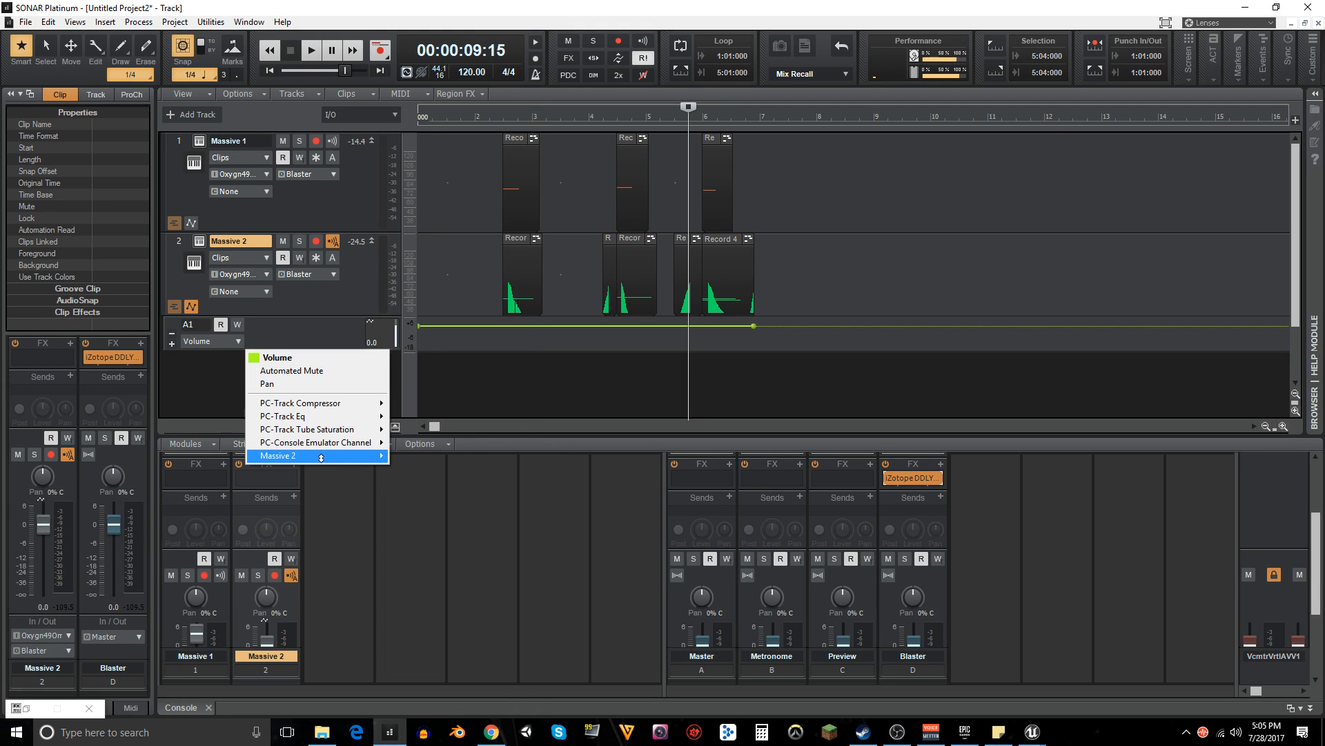
left_click(290, 313)
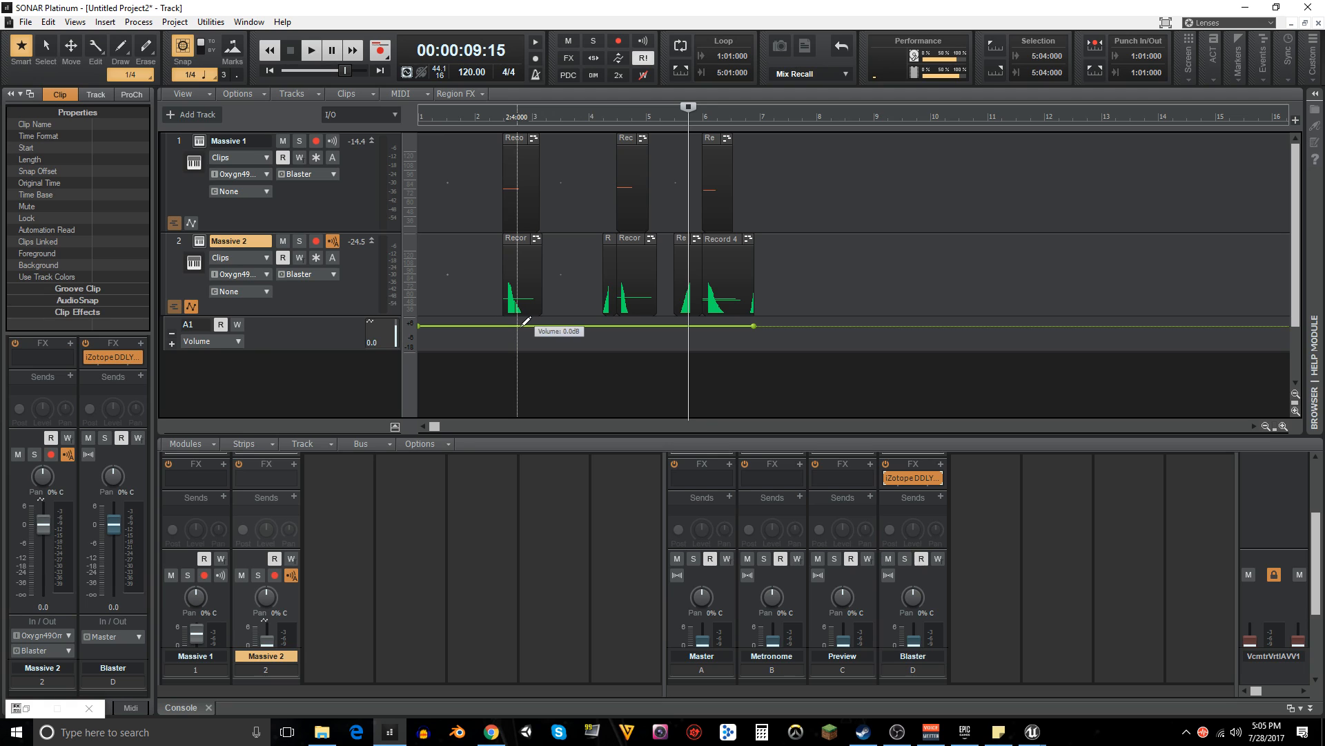
left_click(506, 324)
left_click(519, 325)
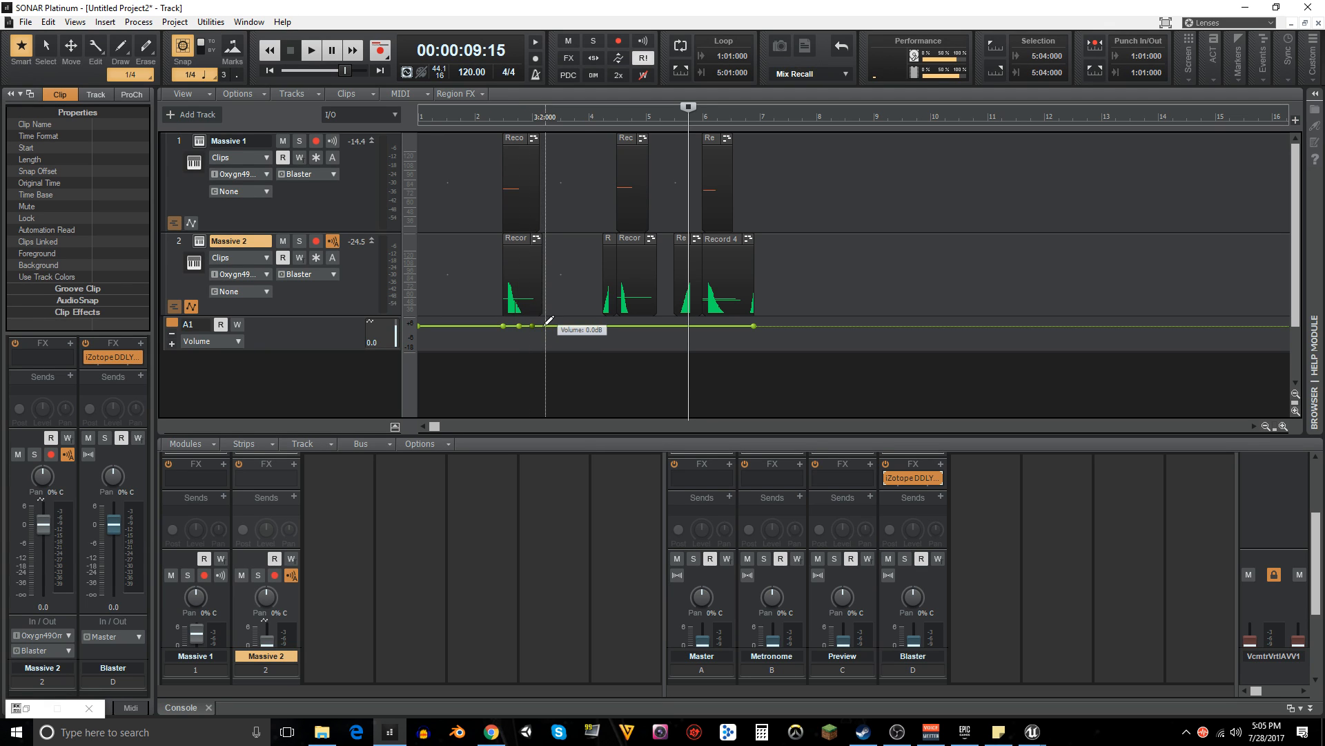
left_click(542, 325)
left_click_drag(532, 325, 559, 328)
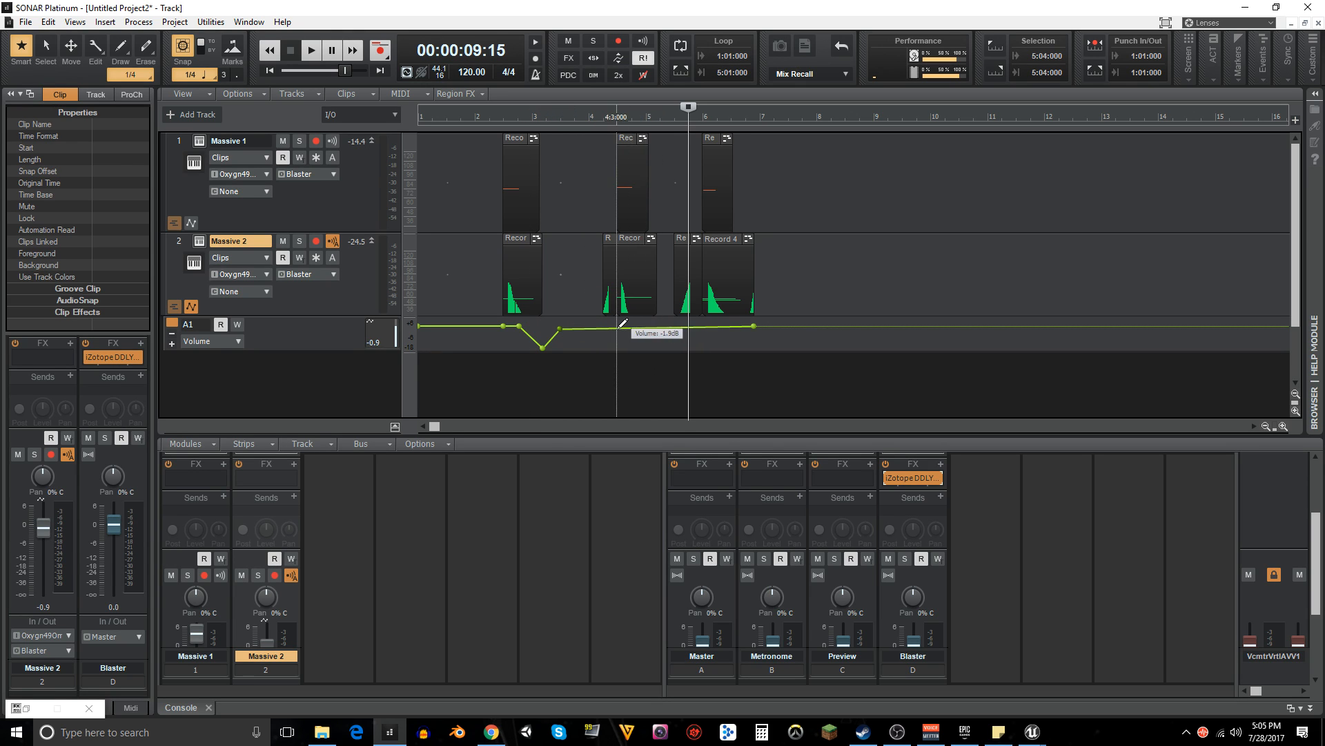
left_click_drag(559, 328, 560, 325)
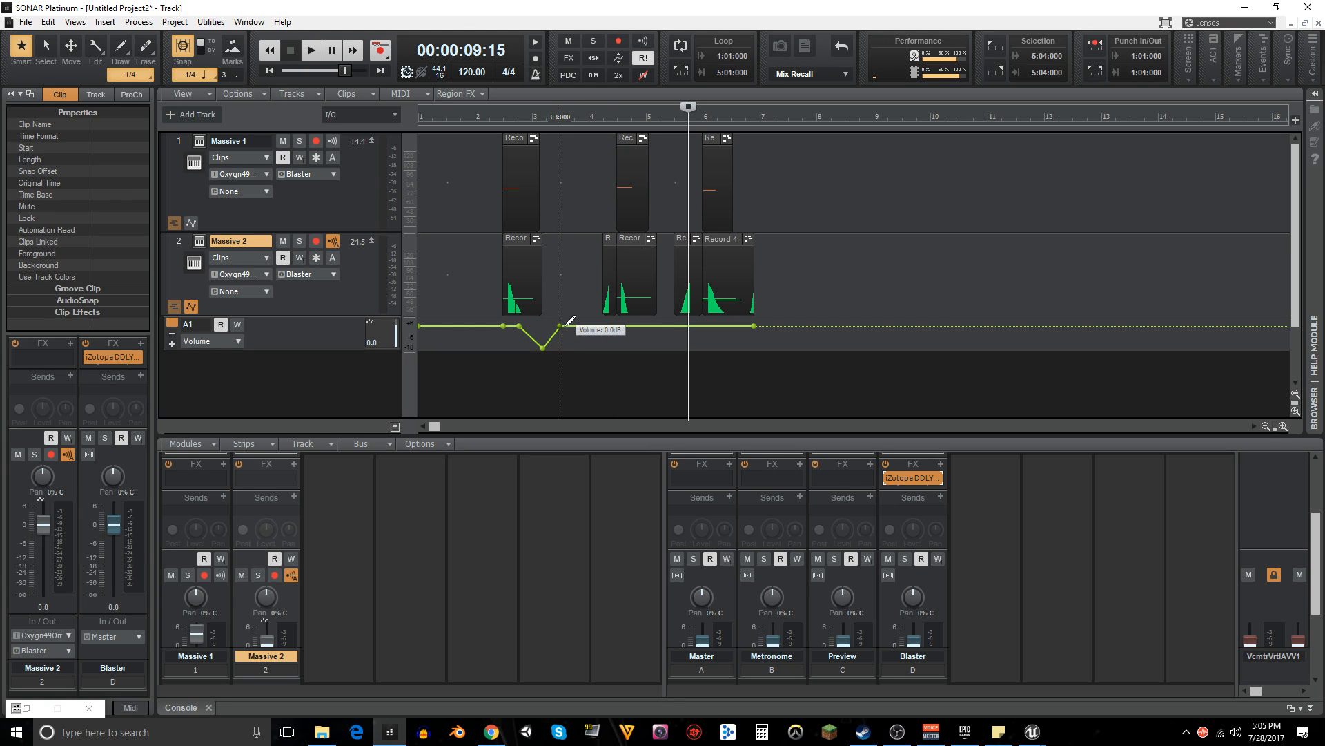
- Add volume envelope points and pull them down to silence after the second main clip and at the end of the last Massive 2 clip
double_click(612, 325)
double_click(633, 325)
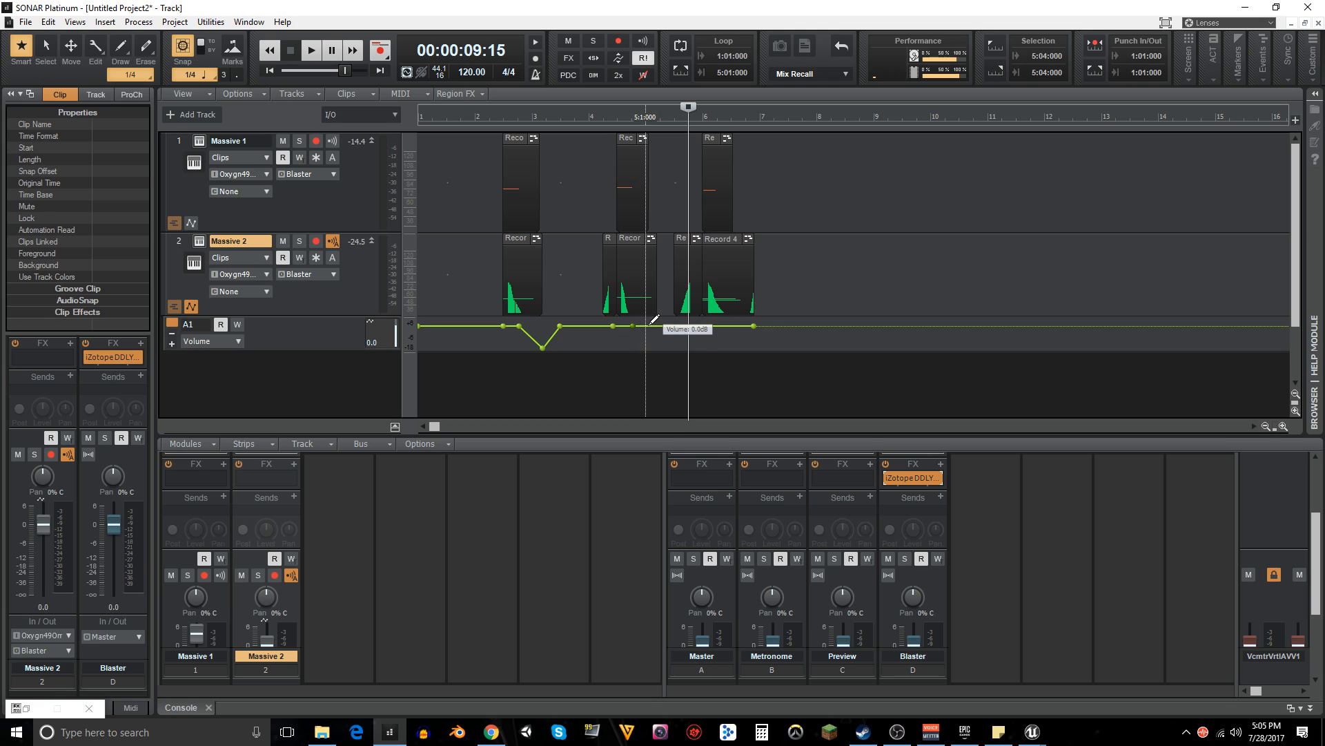
double_click(672, 325)
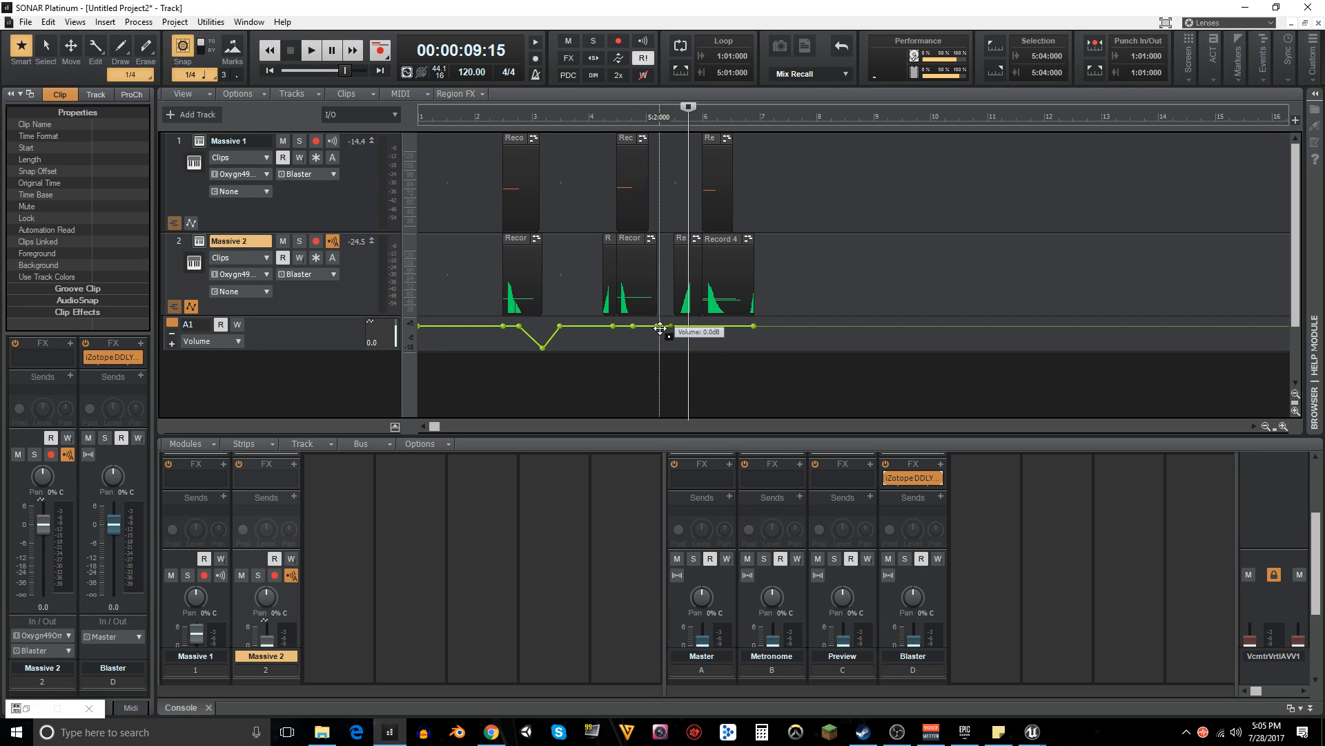
mouse_move(658, 326)
left_mouse_down()
mouse_move(658, 364)
mouse_move(645, 370)
mouse_move(672, 347)
left_mouse_up()
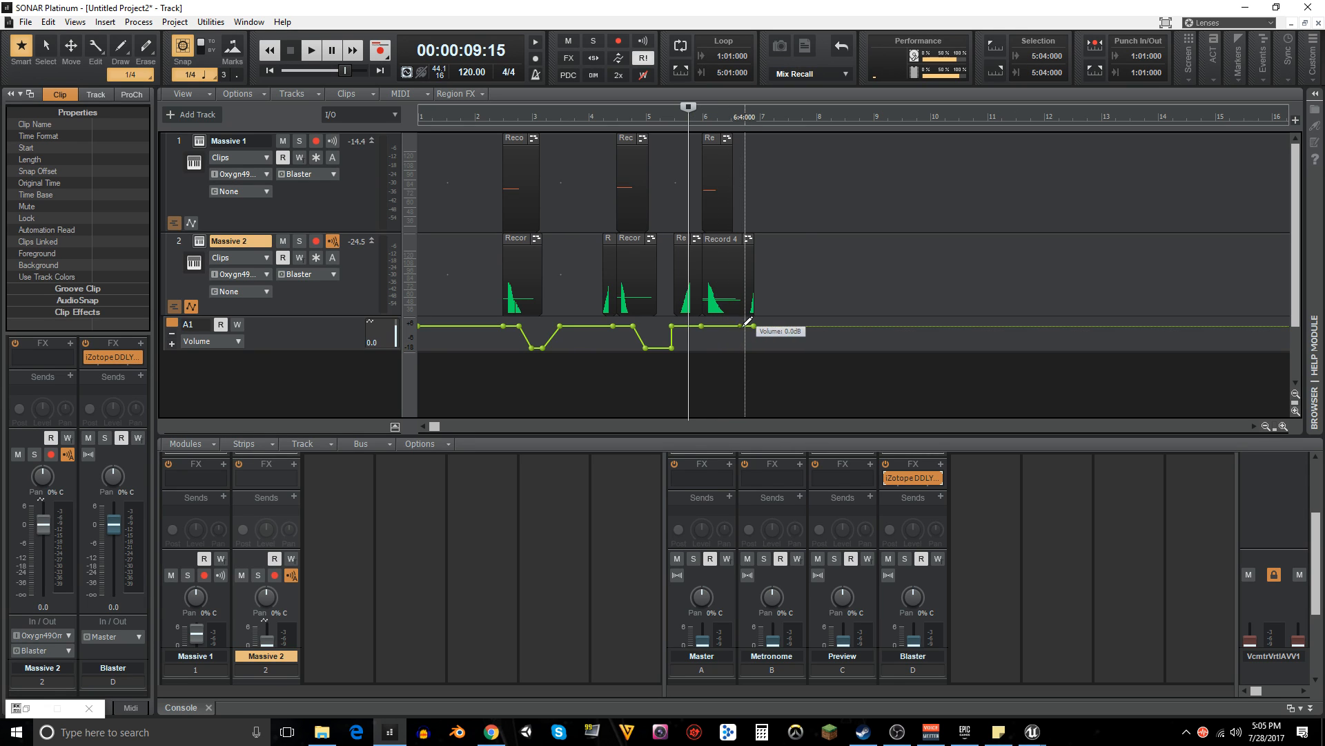
left_click_drag(740, 329, 758, 359)
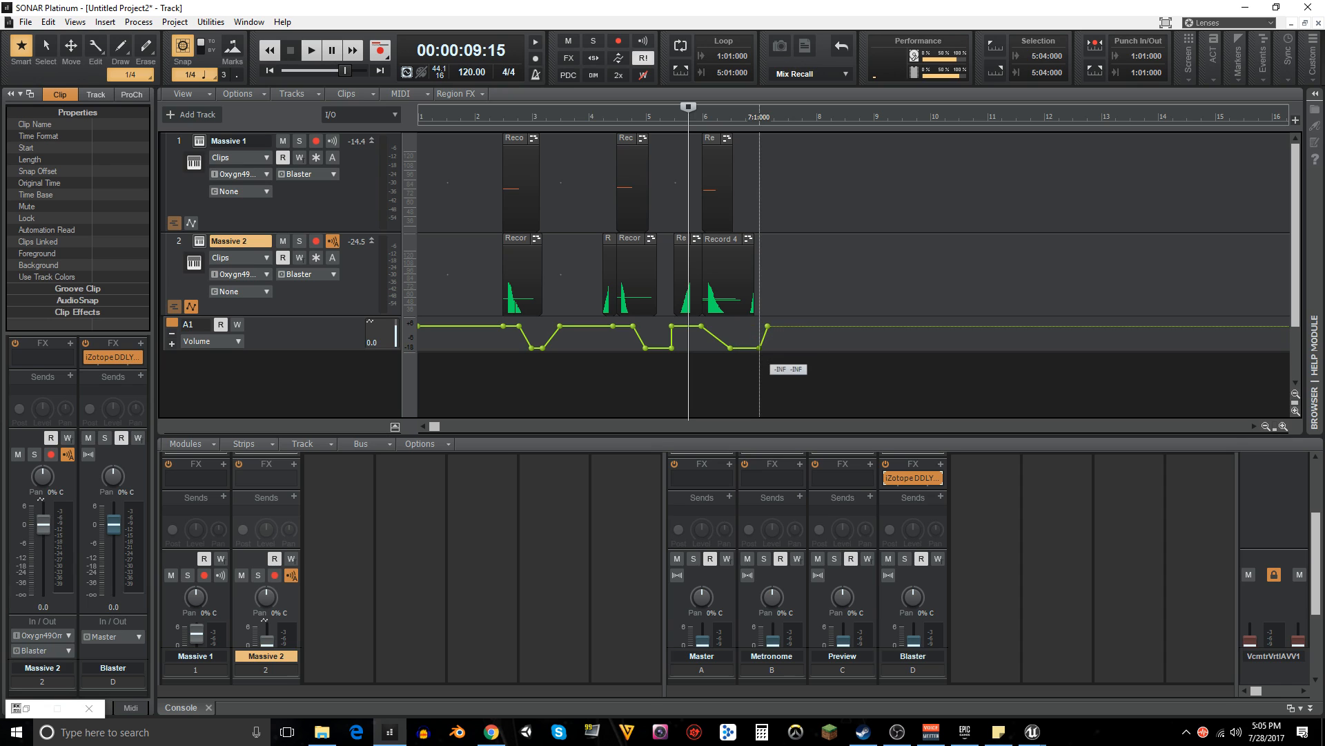
- Play the tracks from 2:02 to hear the Massive 2 volume automation
left_click(491, 248)
key("space")
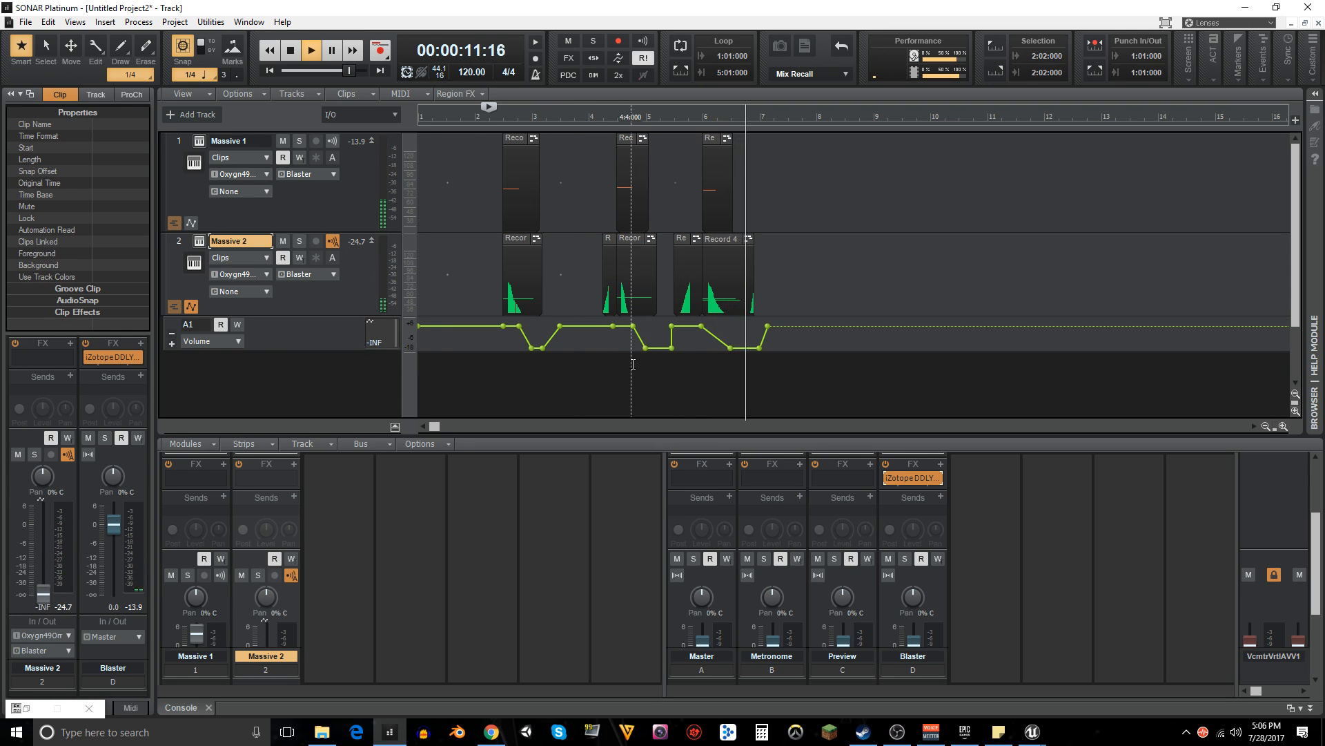
key("space")
- Lower the Massive 2 volume envelope's raised sections over the three main clips to about -9 dB
left_click_drag(504, 326, 517, 335)
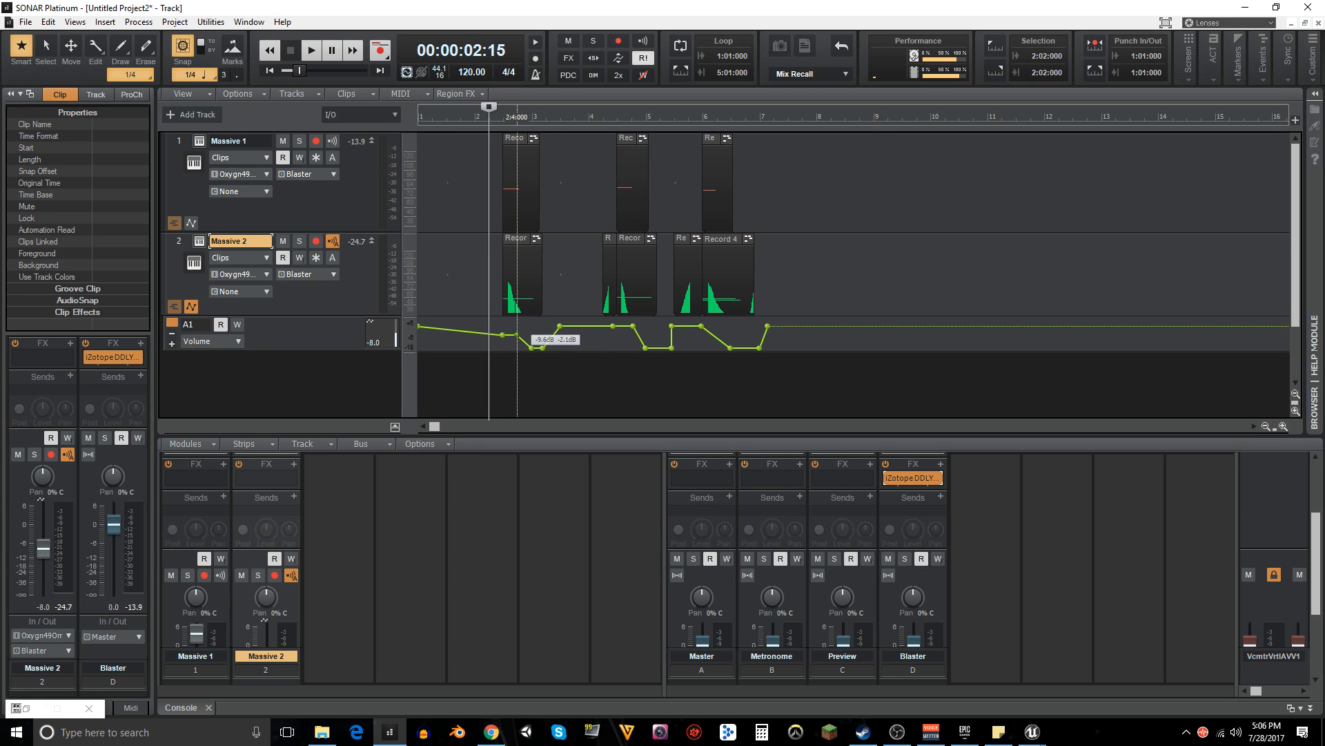
left_click_drag(614, 326, 631, 336)
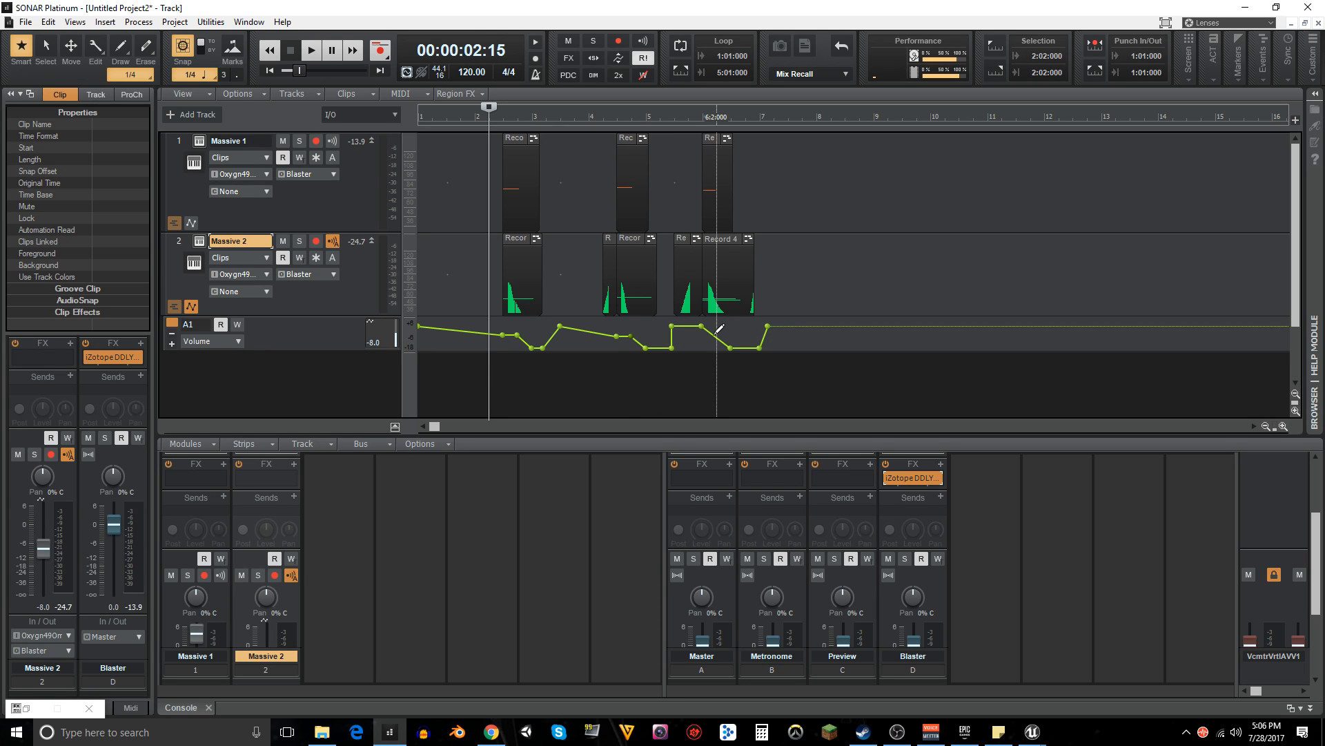
mouse_move(718, 329)
left_click_drag(713, 336, 702, 334)
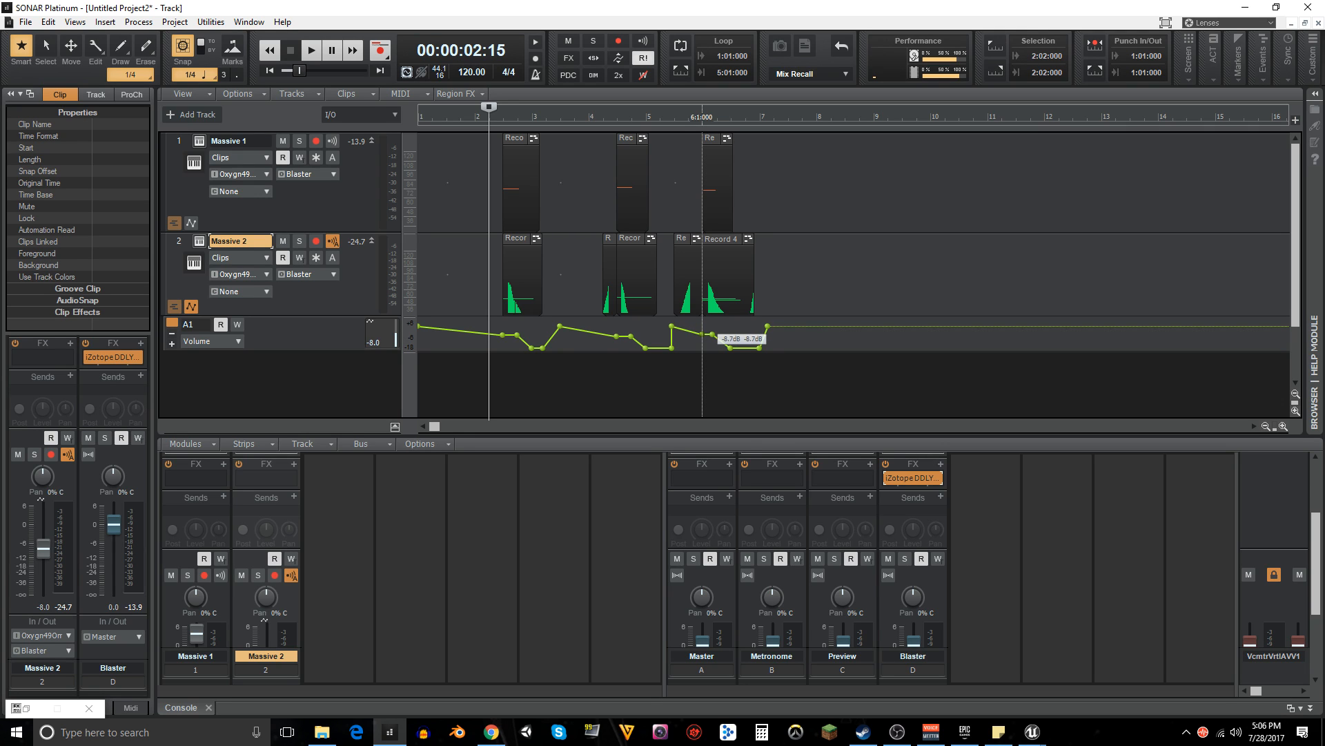
- Play back the lowered automation, select the Massive 1 track and replay from 6:01
key("space")
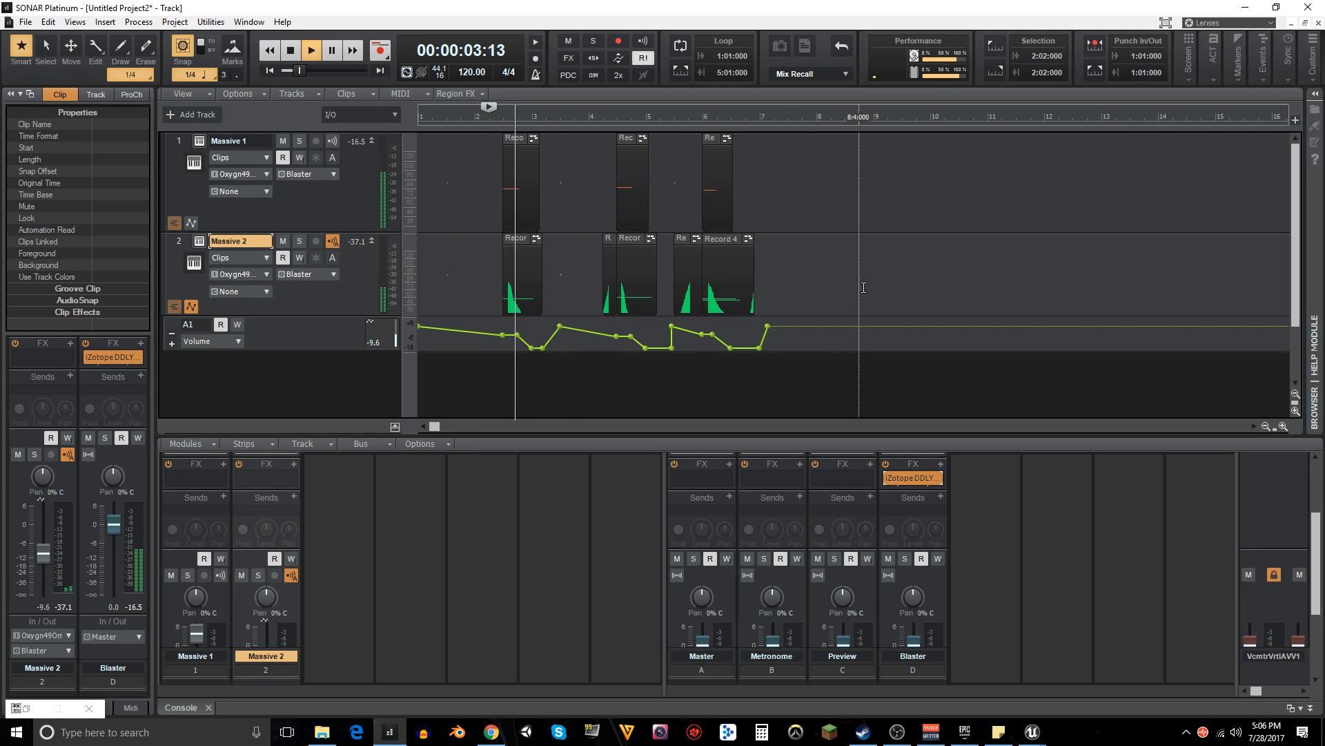
left_click(342, 196)
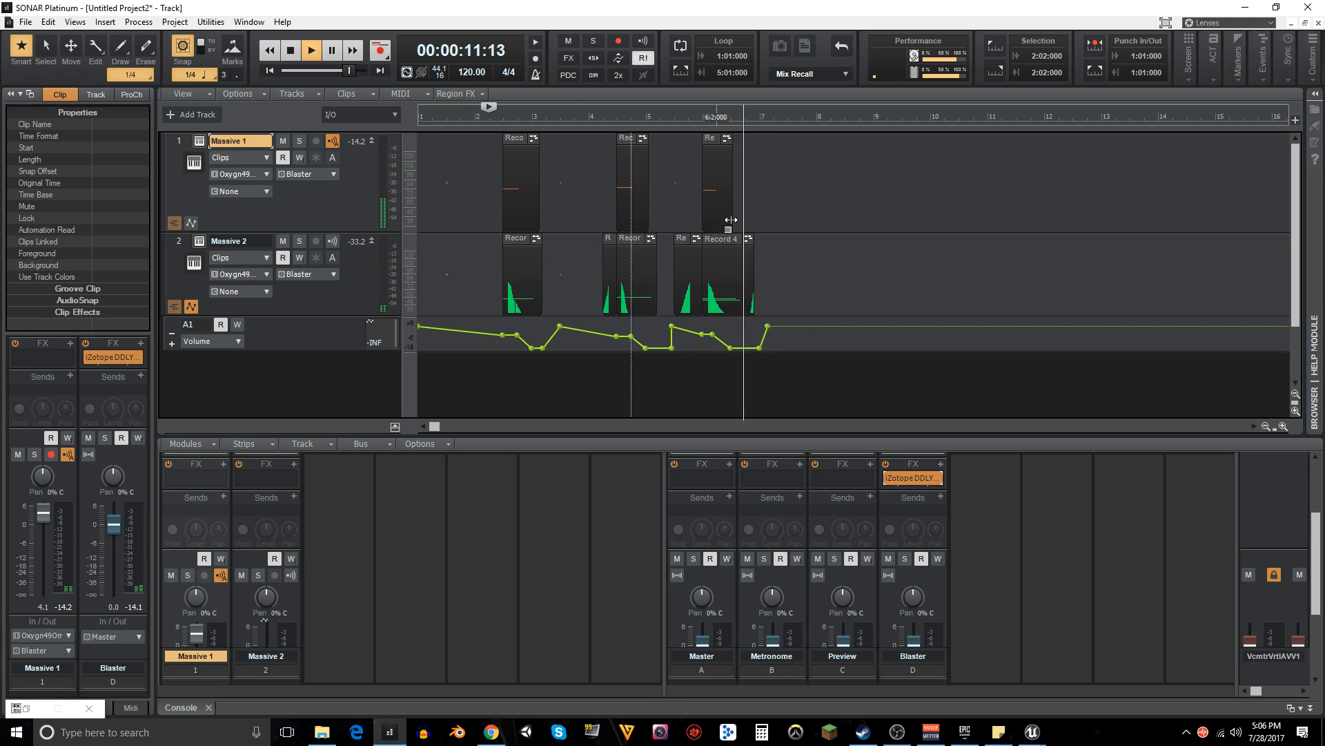
key("space")
left_click(702, 225)
key("space")
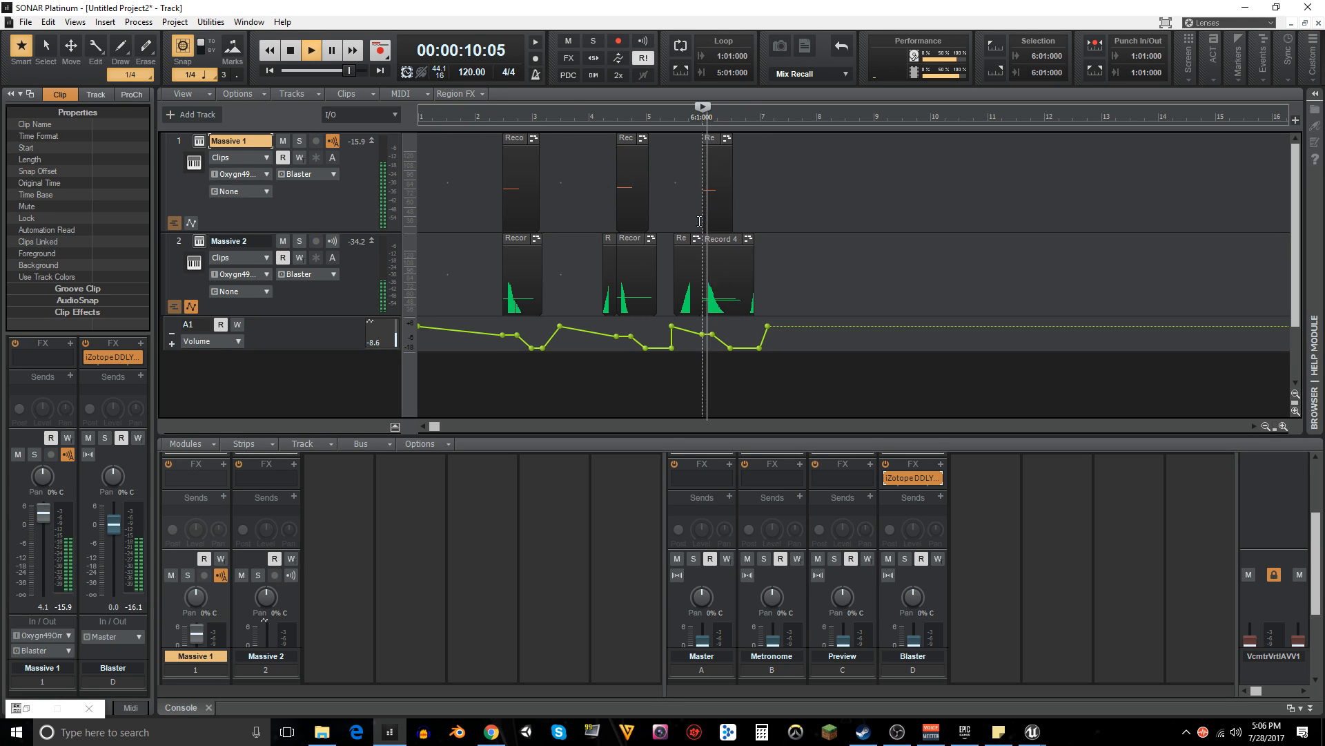
key("space")
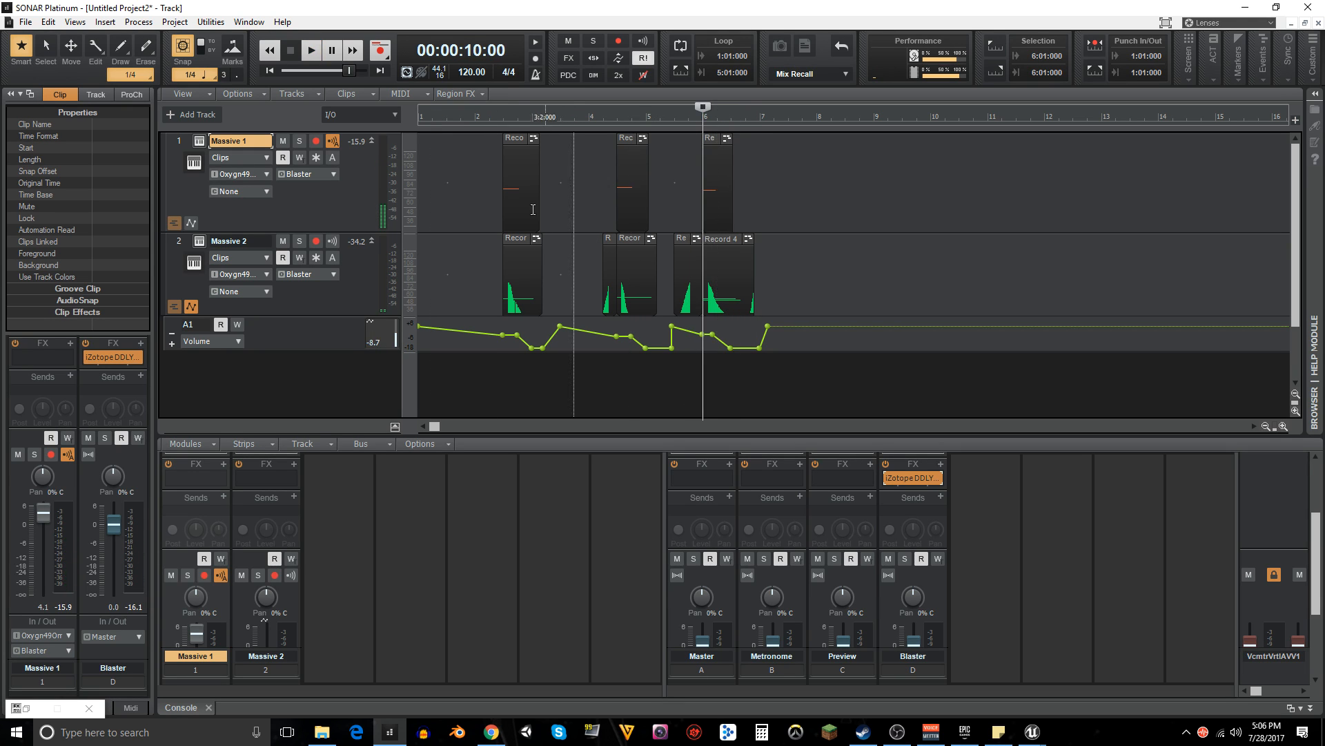
- Set the playback position to 2:03 and open the Massive 2 instrument in its Synth view
left_click(499, 195)
left_click(47, 711)
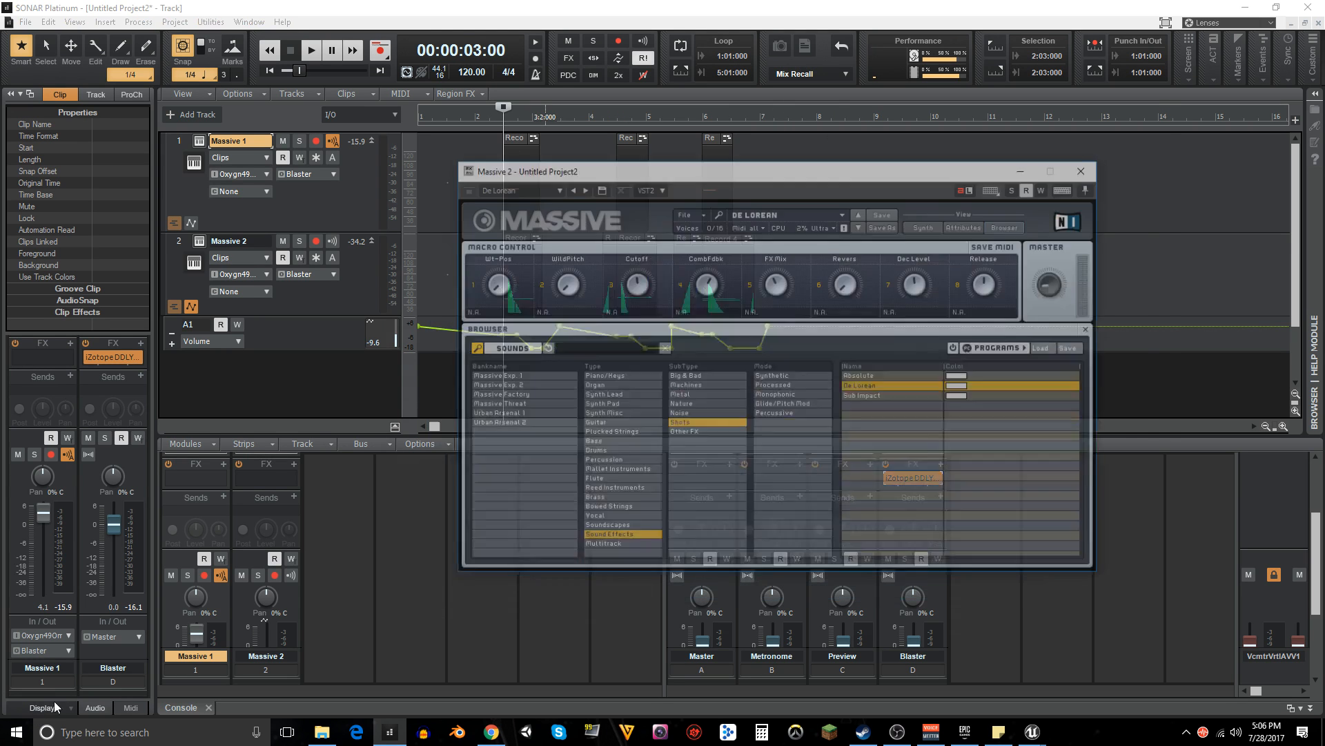
left_click(983, 178)
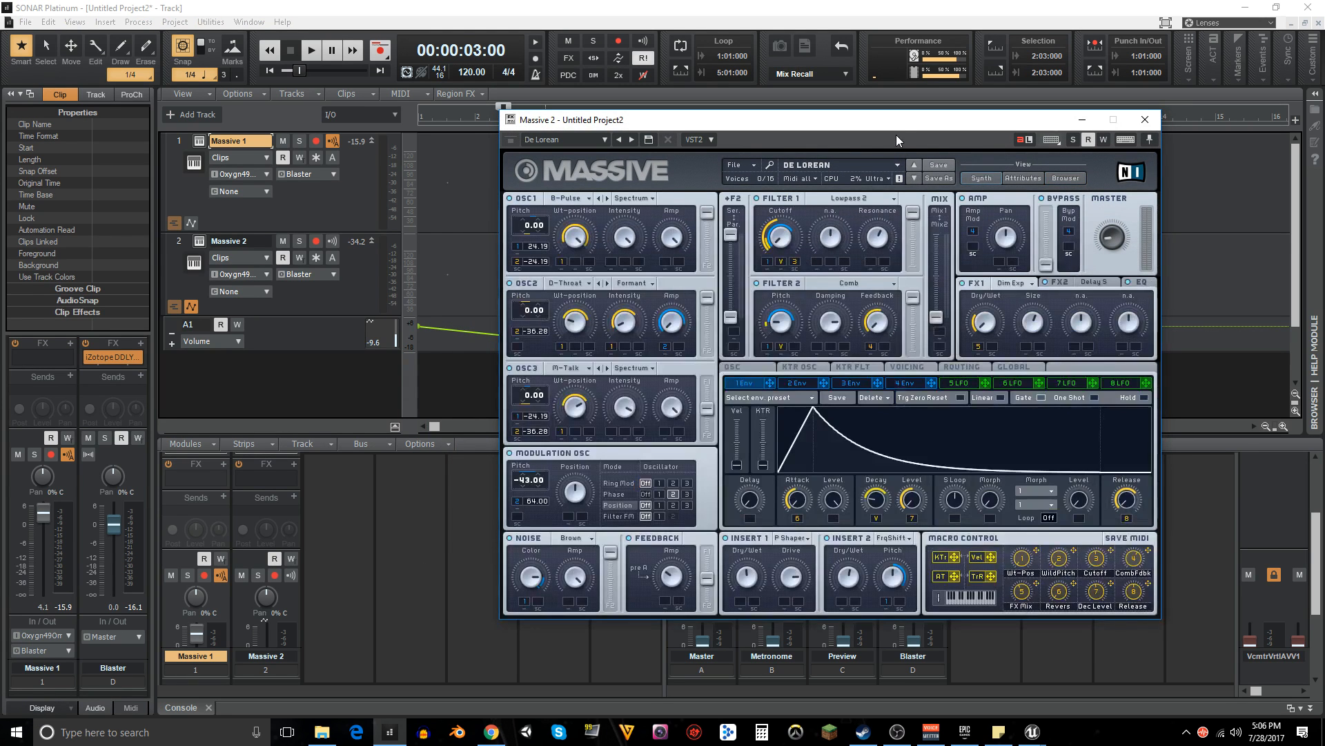
left_click_drag(896, 121, 732, 139)
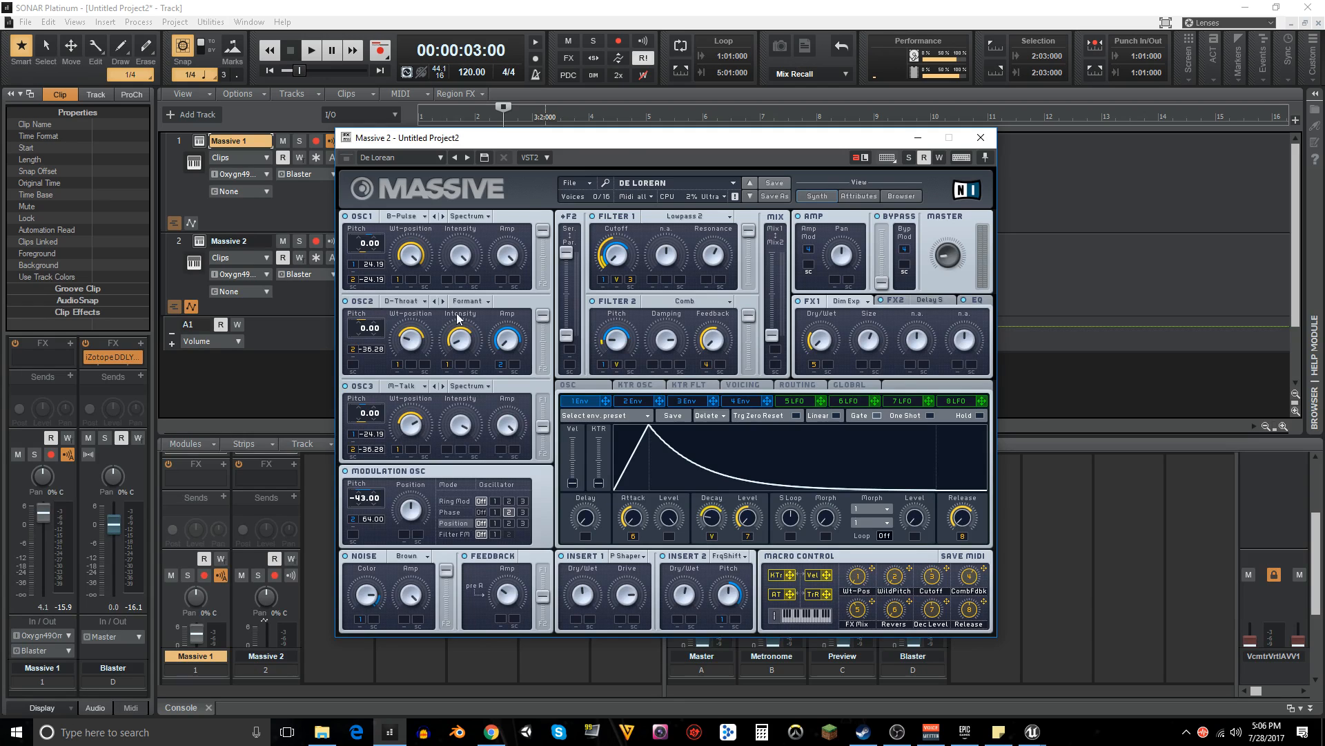
left_click_drag(622, 143, 668, 129)
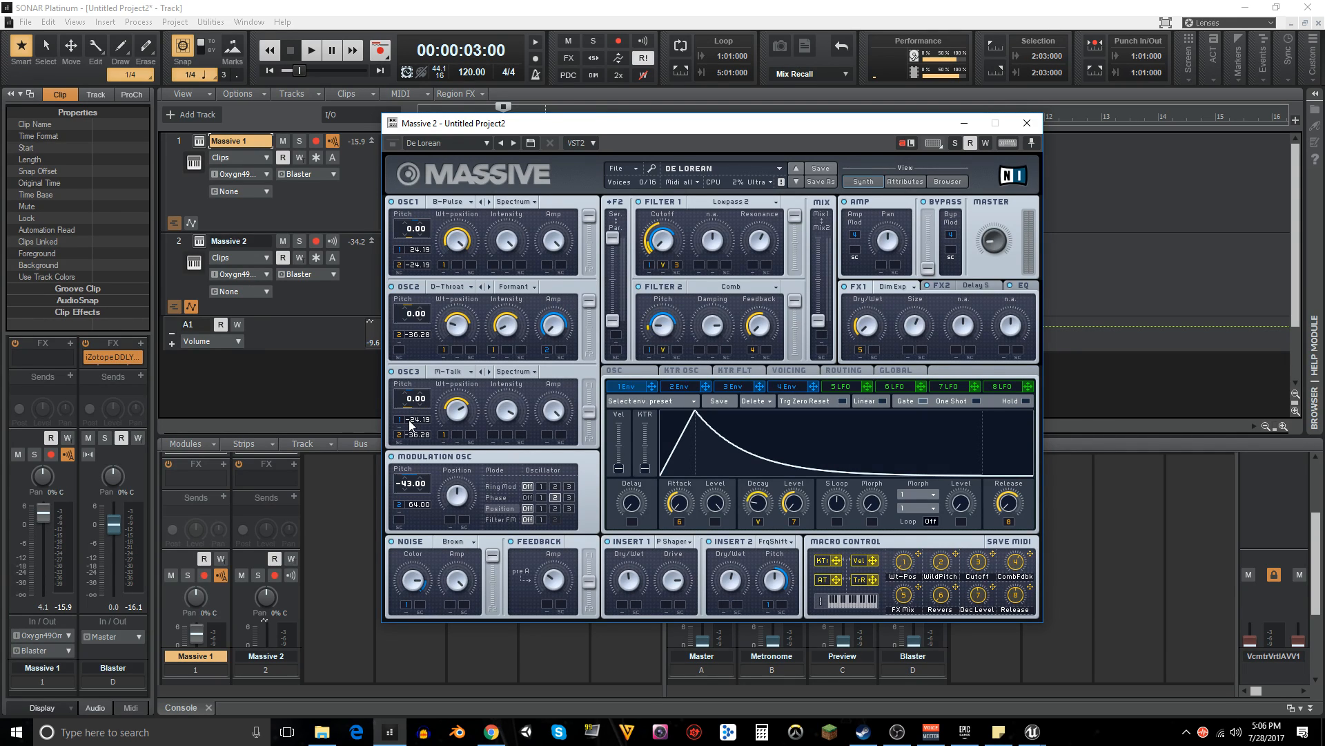
- Audition the sound from 2:03 while temporarily switching individual oscillators, the noise and the modulation oscillator off in Massive 2
key("space")
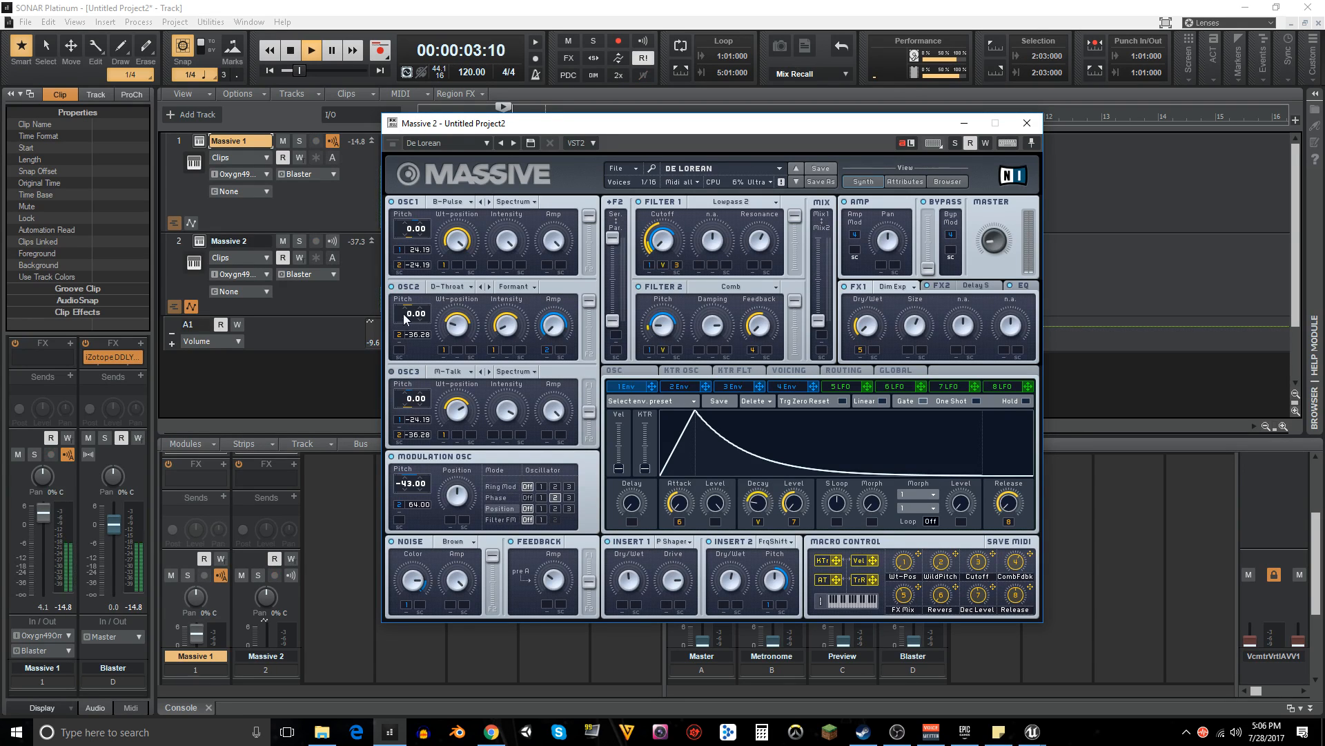
key("space")
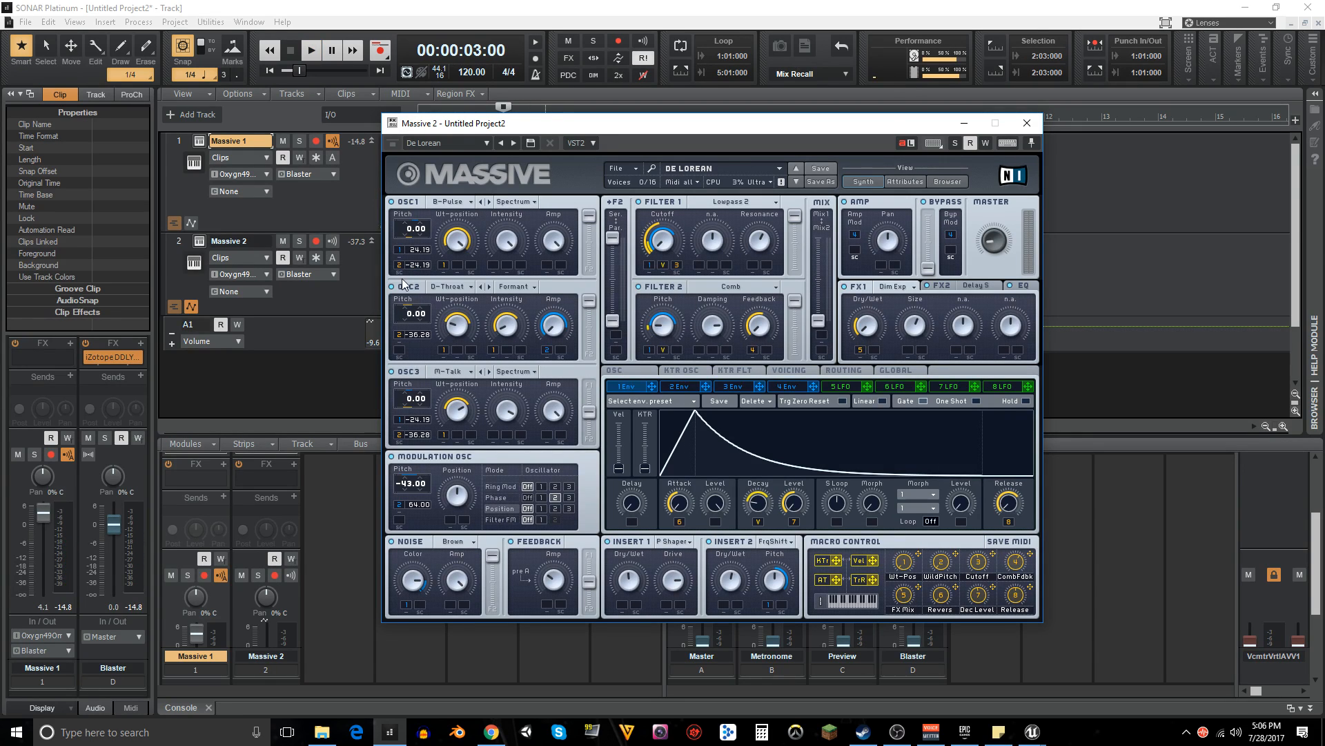
left_click(398, 286)
key("space")
key("space")
key("space")
key("space")
key("space")
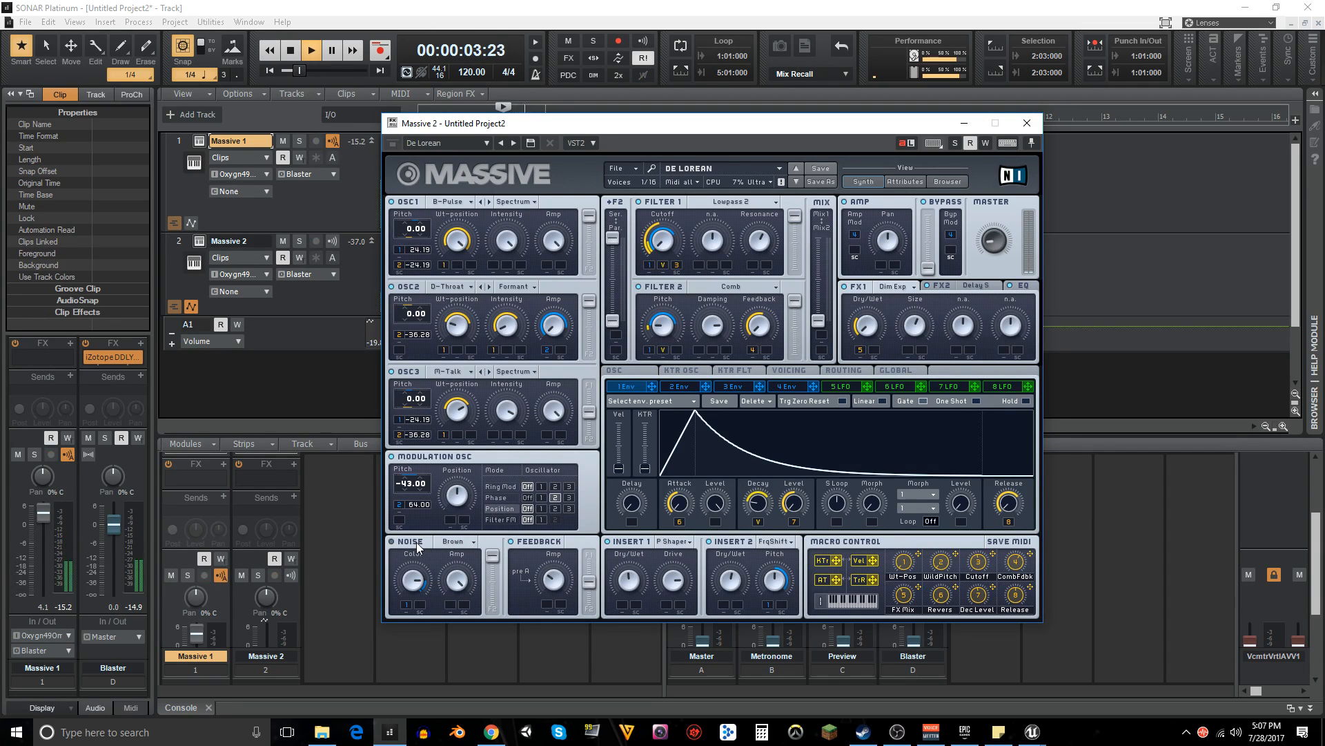
key("space")
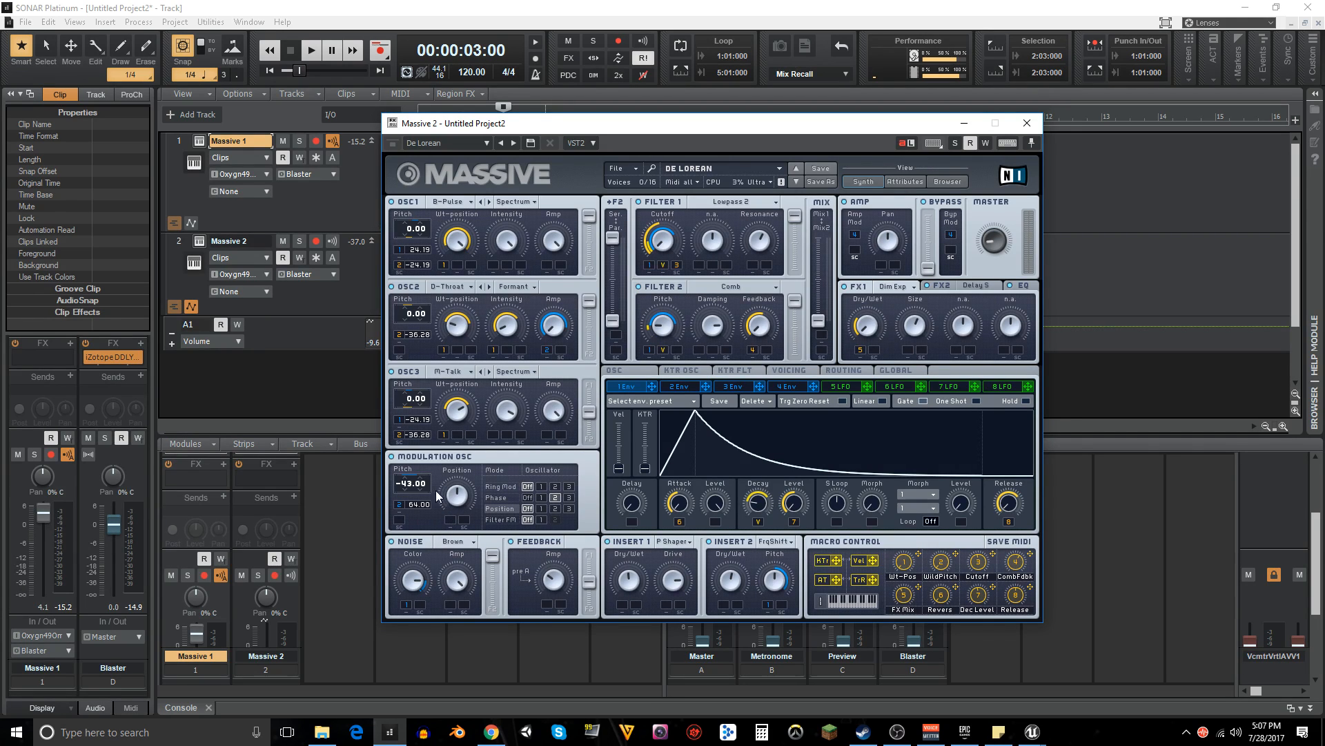
key("space")
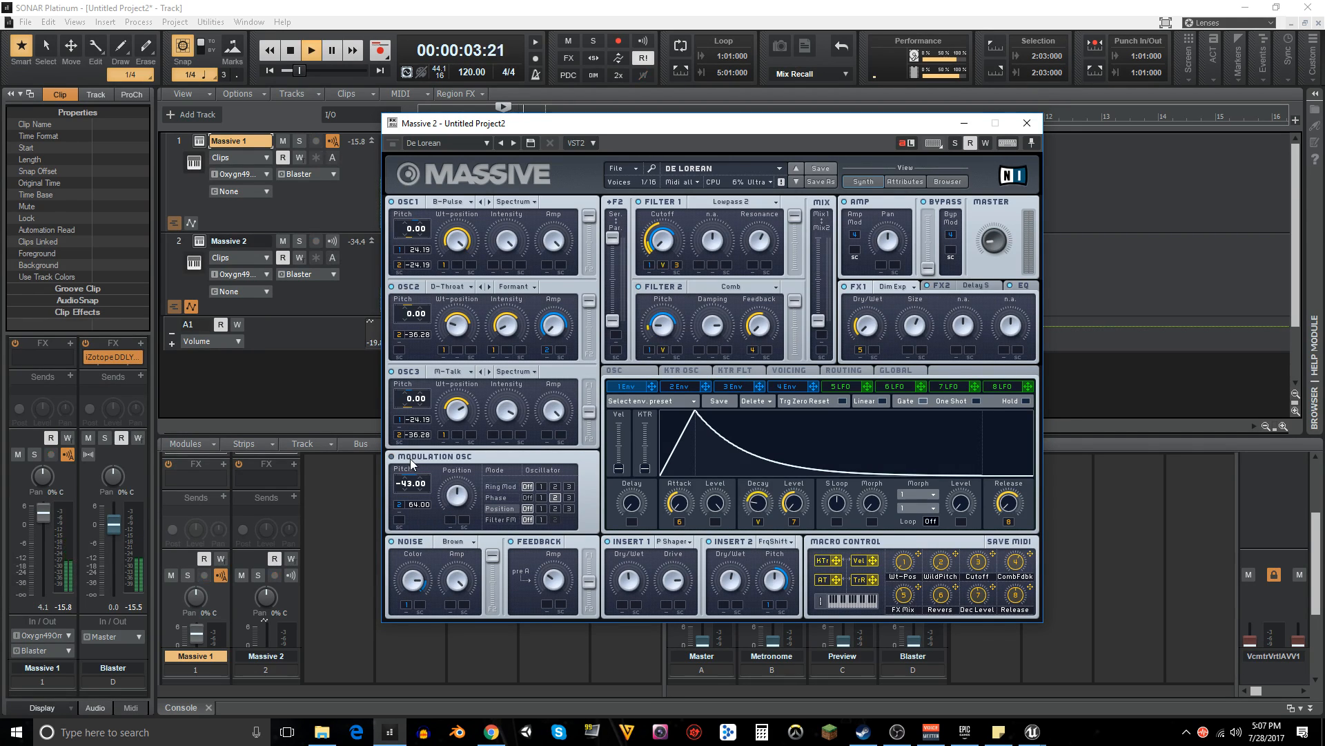
key("space")
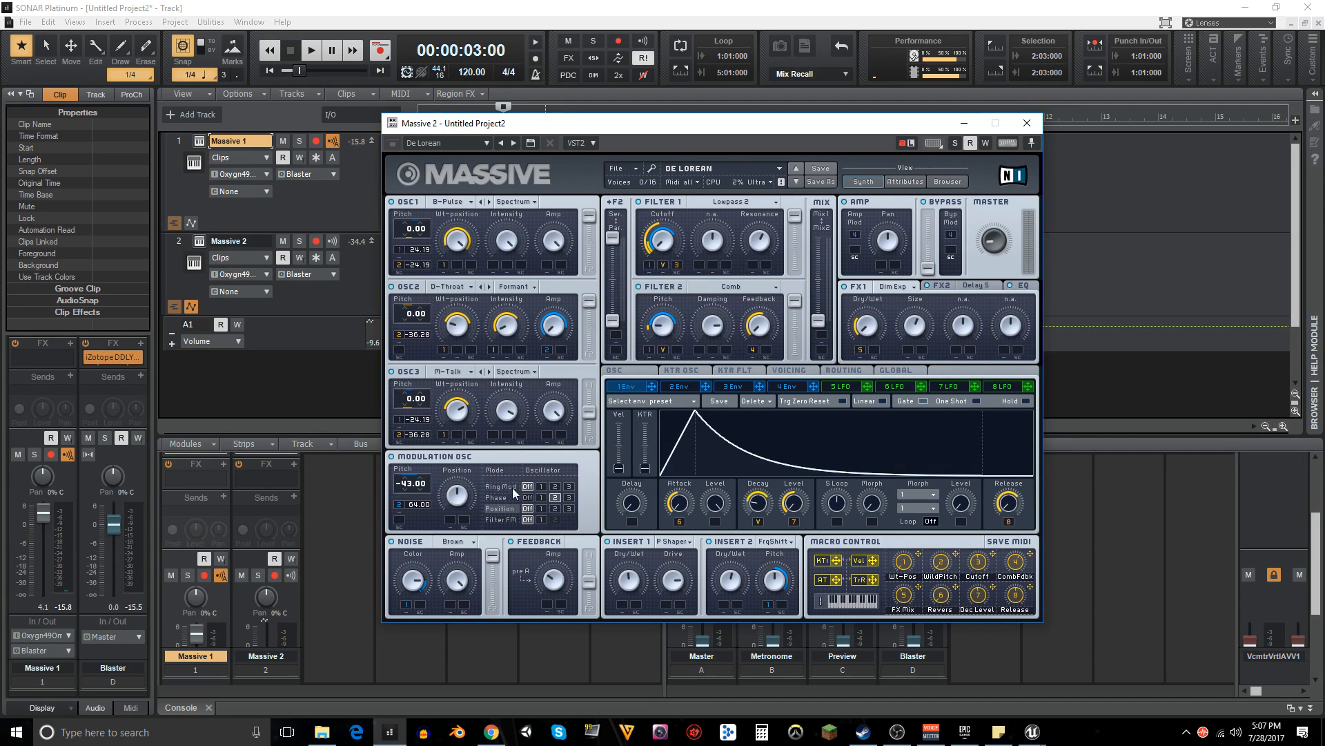
- Solo the Massive 2 track and play it repeatedly from 2:03
left_click(298, 142)
left_click(298, 142)
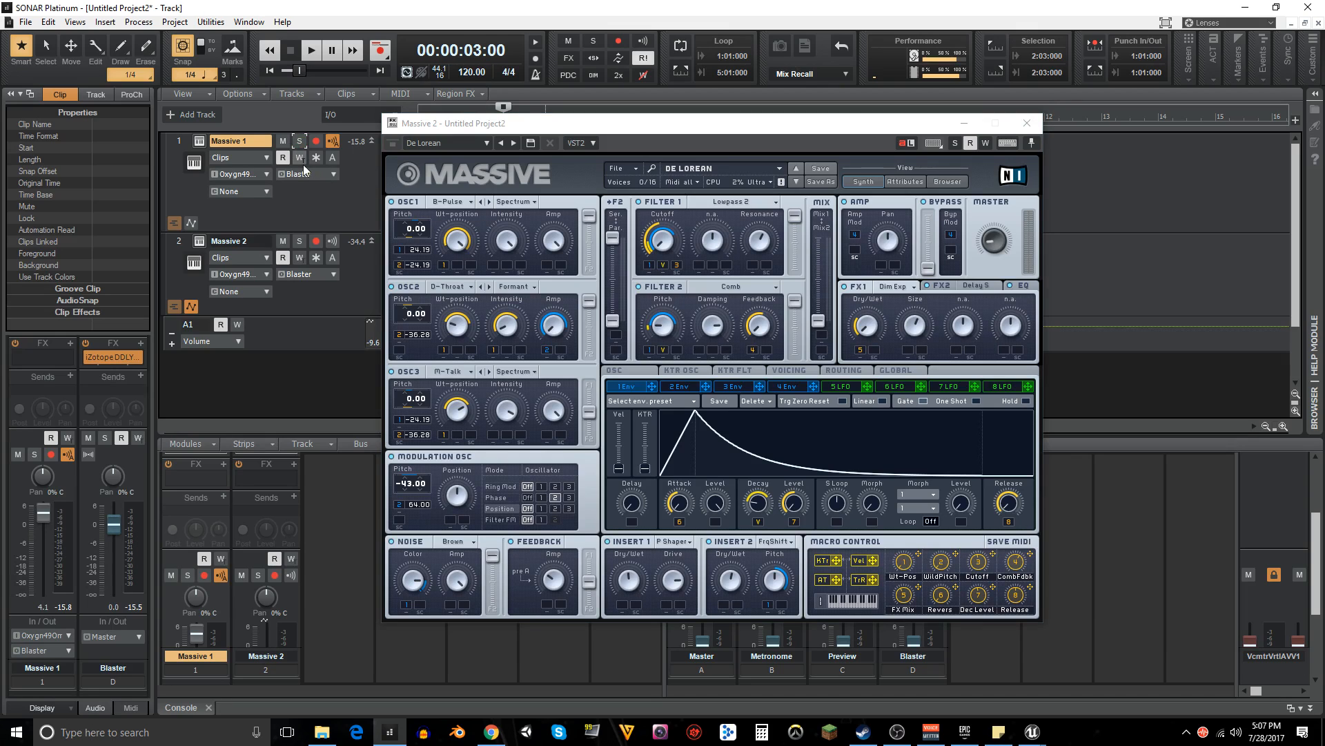
left_click(299, 241)
key("space")
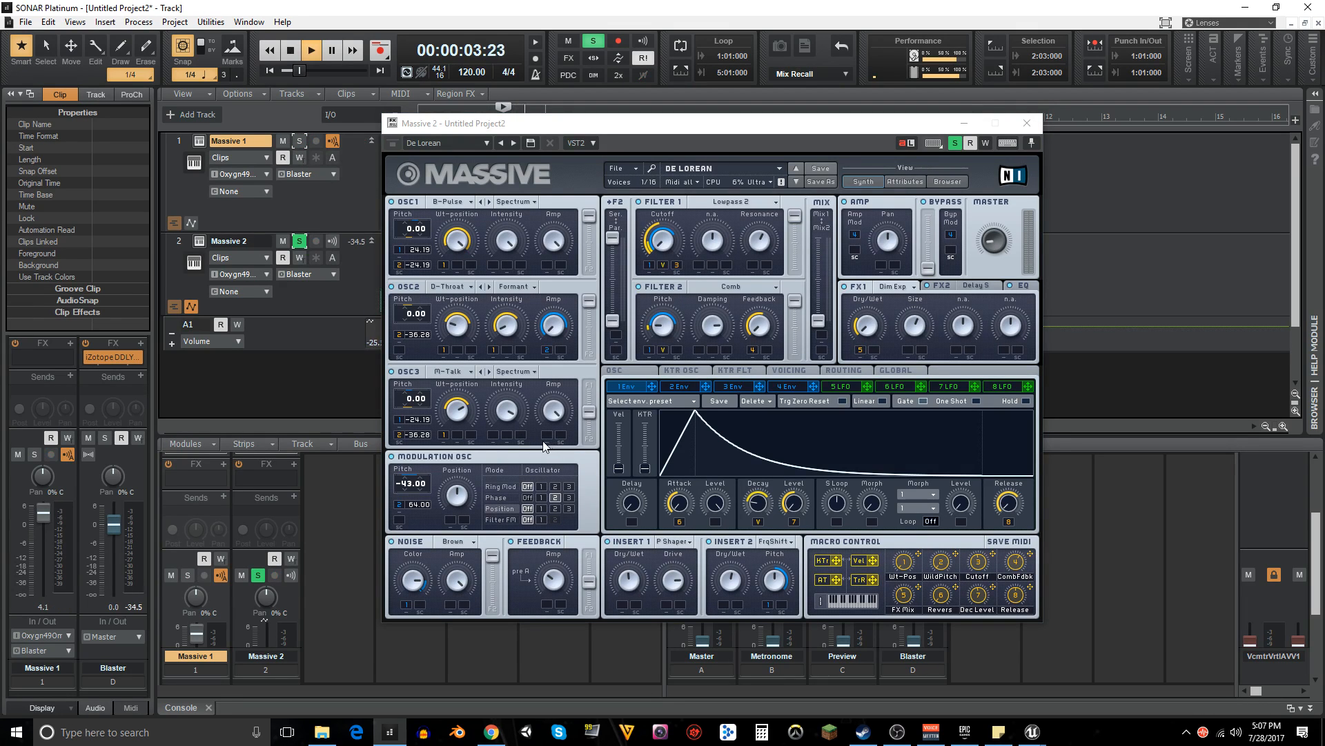
key("space")
key("space")
key("space")
- Move the Massive 2 instrument window away from the clips and replay the soloed sound repeatedly from 2:03
left_click_drag(579, 118, 886, 119)
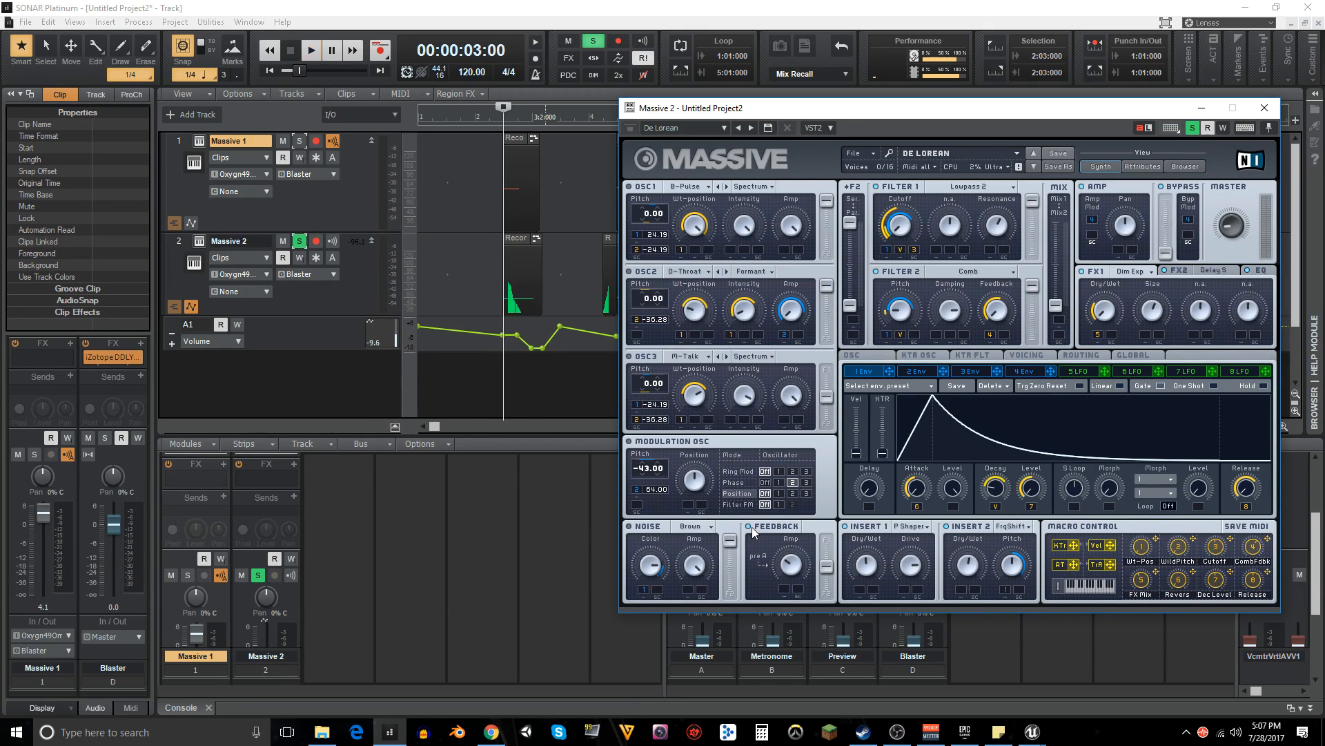
key("space")
key("space")
key("space")
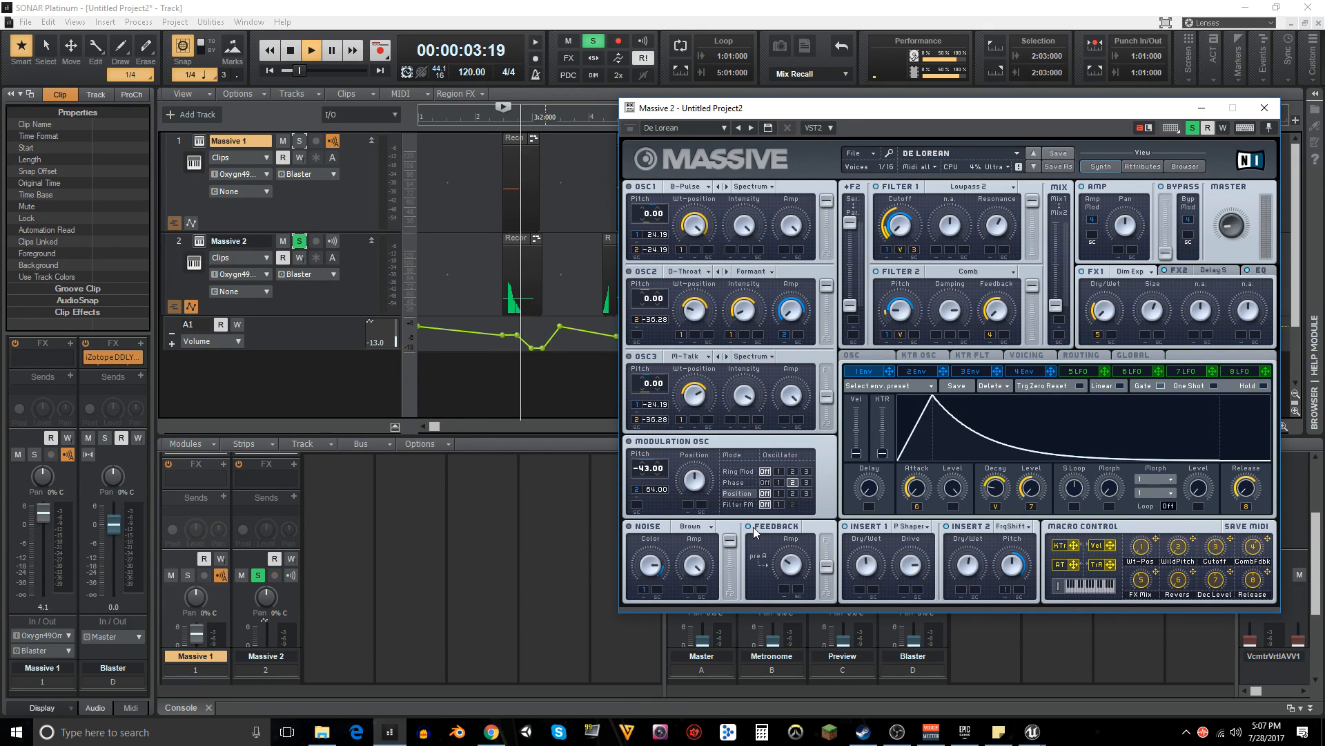
key("space")
key("space")
key("space")
key("space")
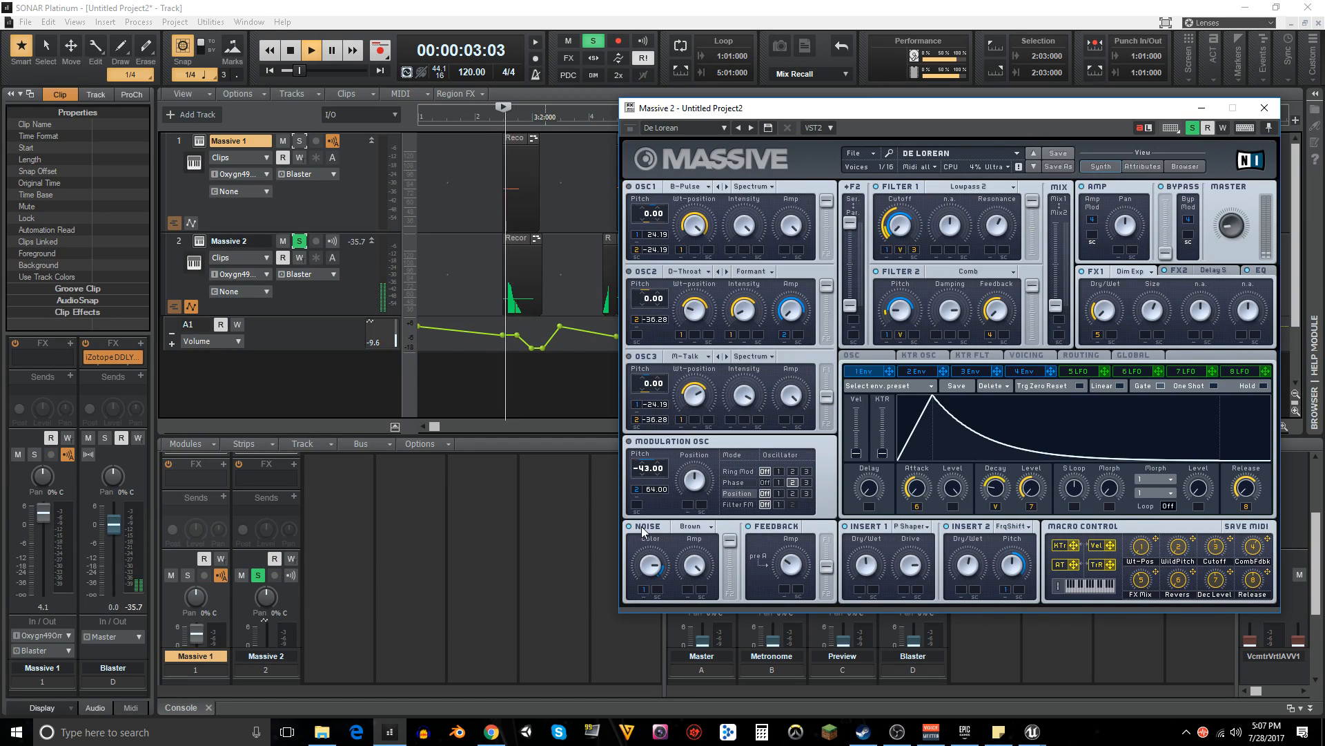
key("space")
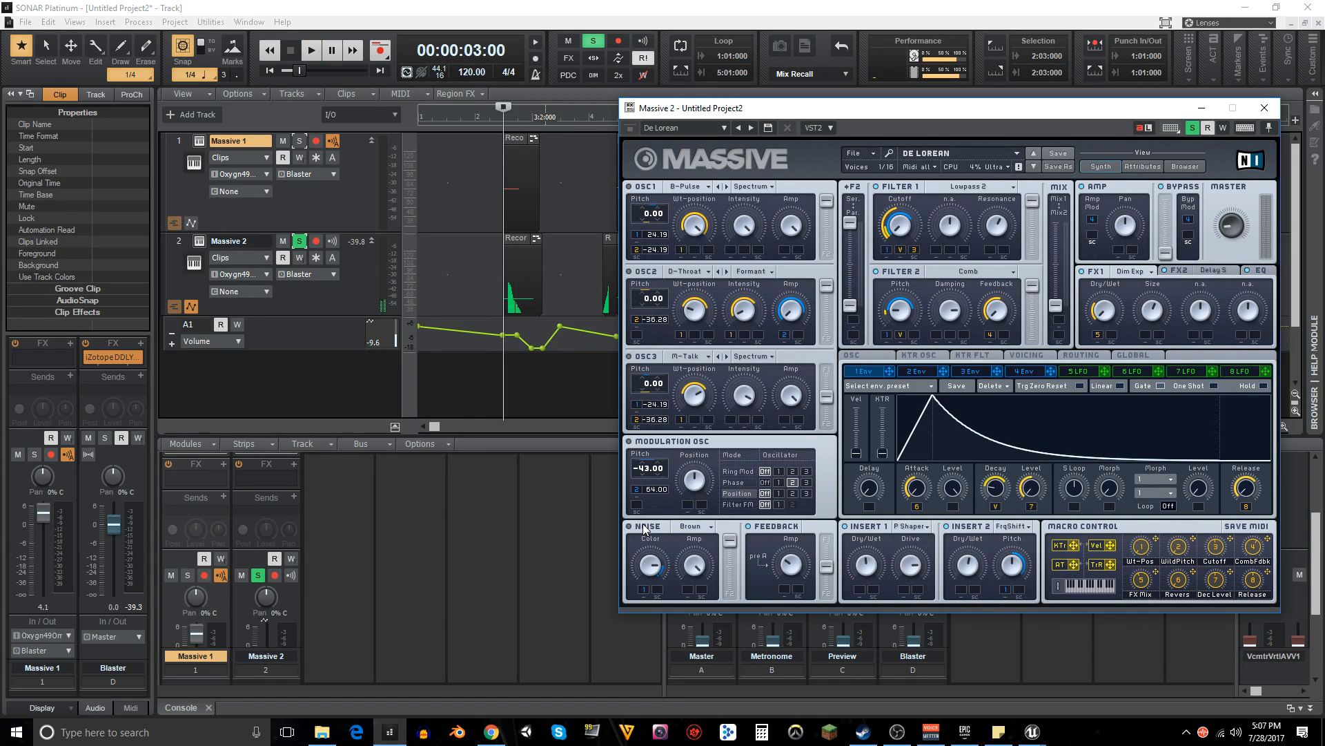
- Keep replaying the start of the soloed Massive 2 clip to judge the synth's noise and feedback sections
key("space")
key("space")
key("space")
key("space")
key("space")
key("space")
key("space")
key("space")
key("space")
key("space")
key("space")
key("space")
key("space")
key("space")
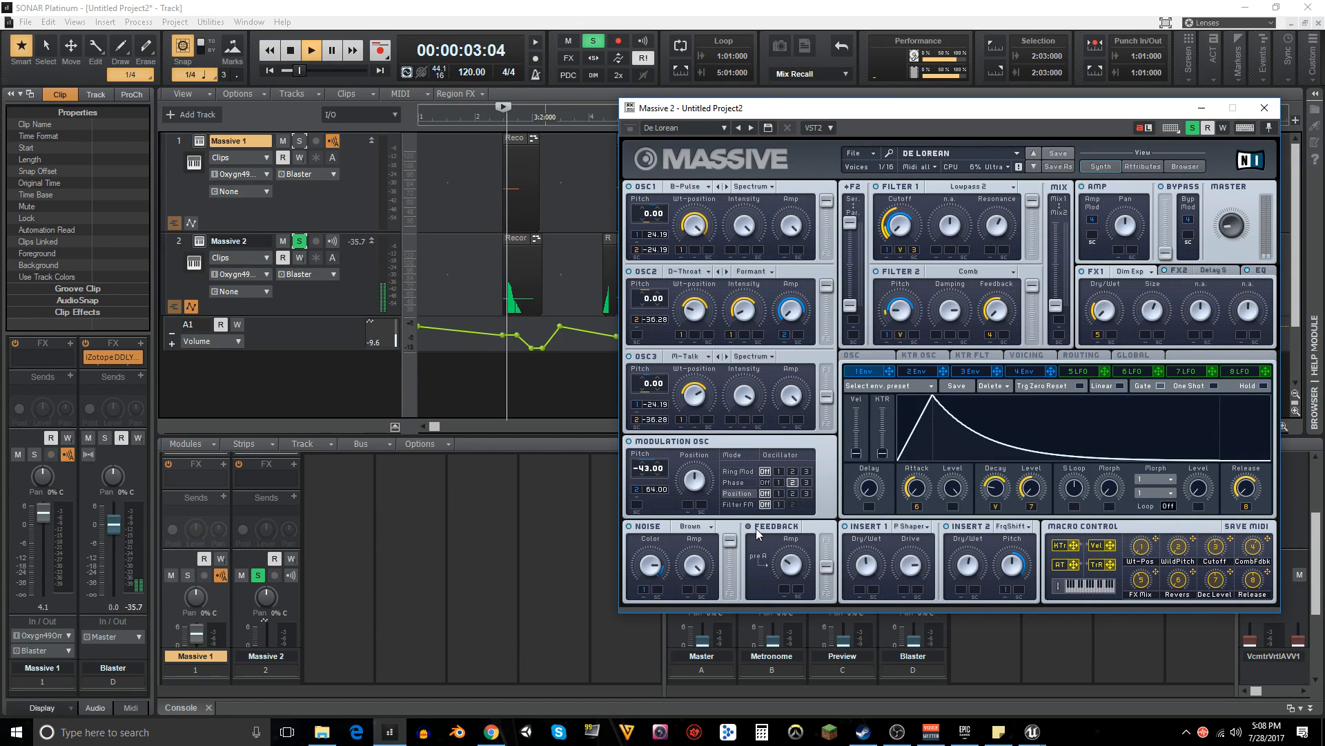
key("space")
key("space")
key("space")
key("space")
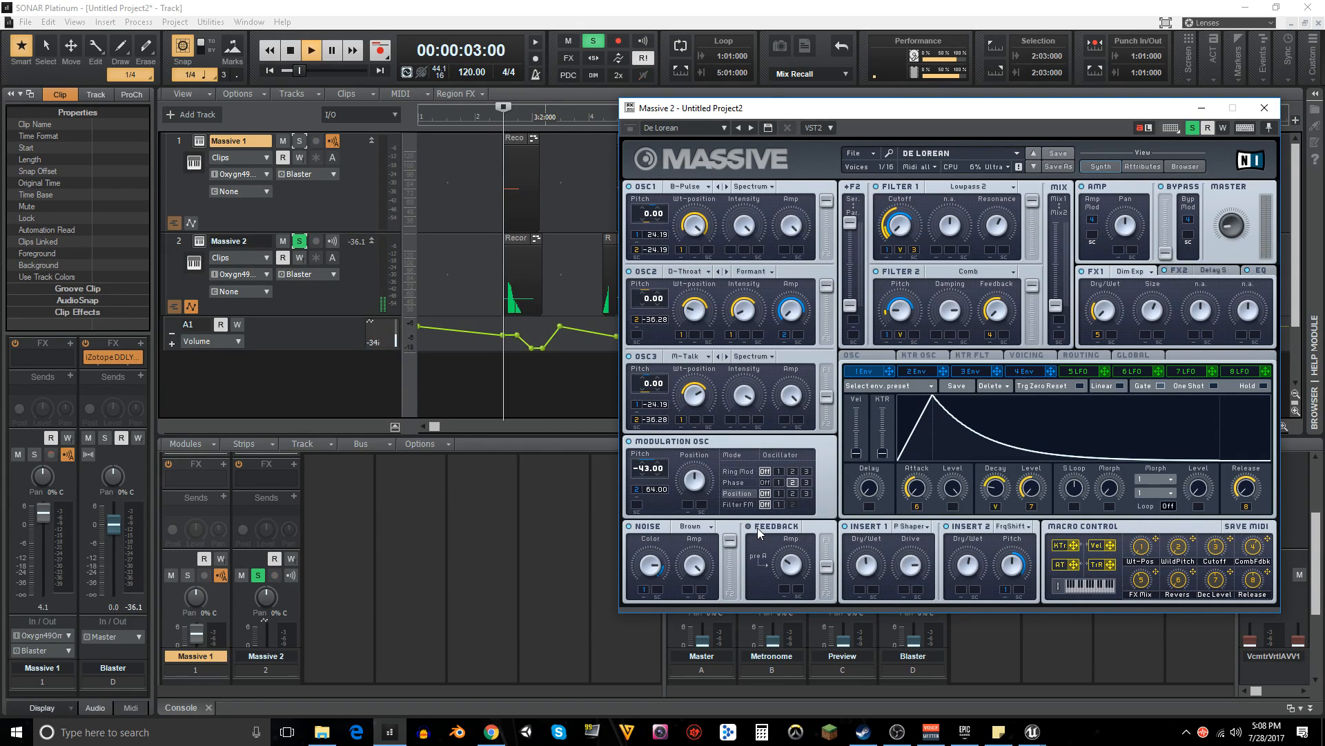
key("space")
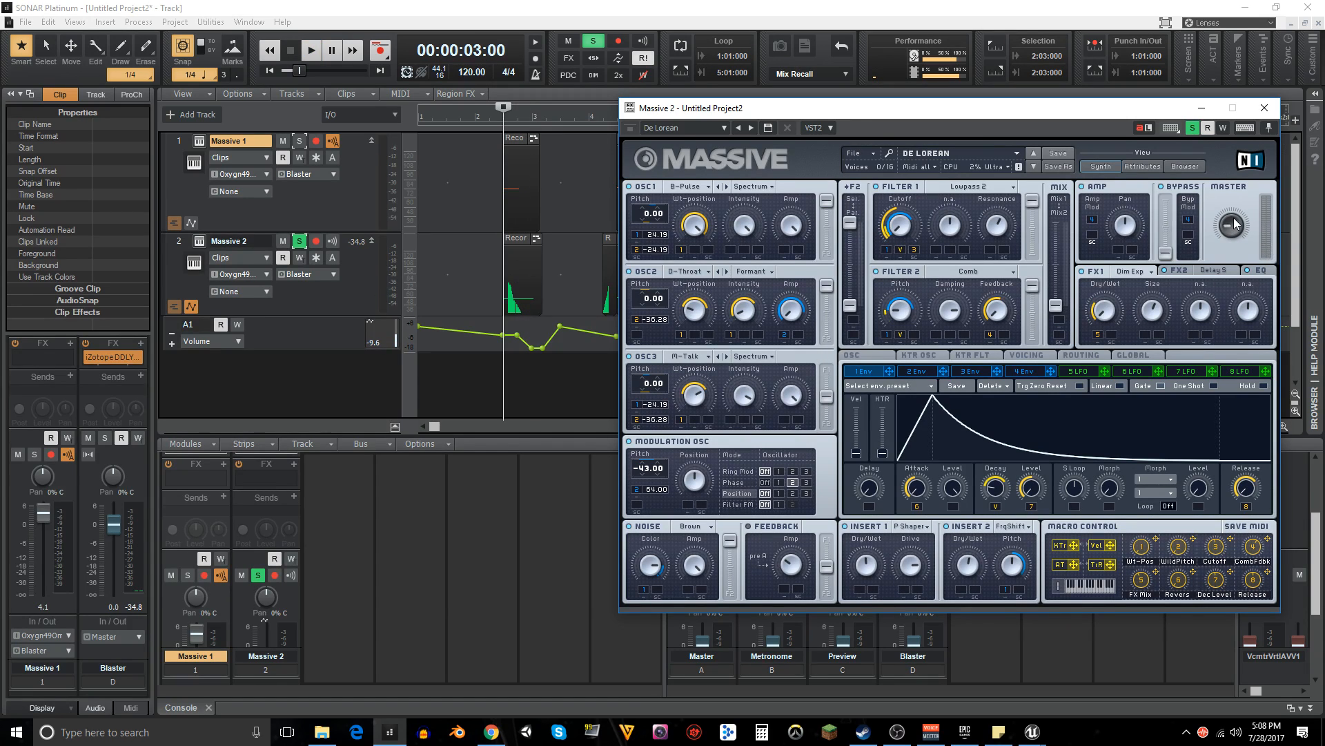
- Play the soloed Massive 2 sound once more, checking its master level, and minimise the instrument window
key("space")
key("space")
key("space")
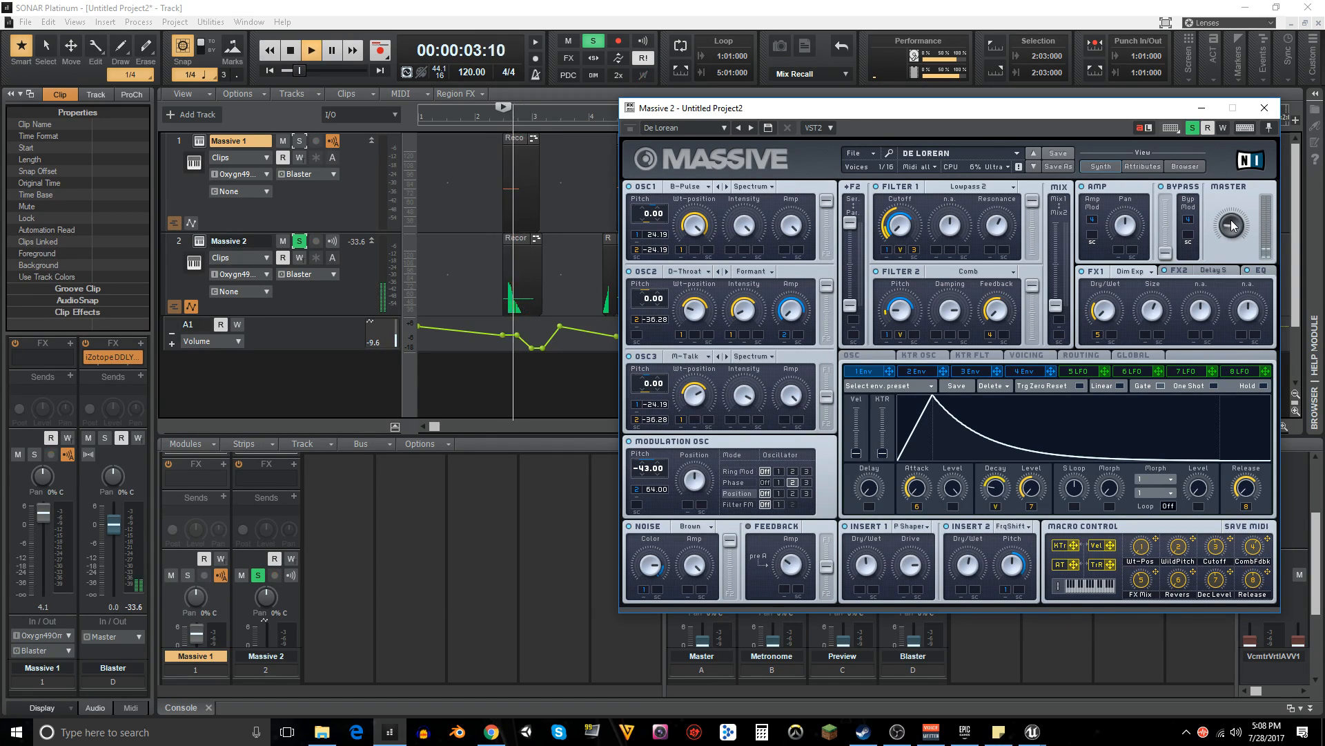
key("space")
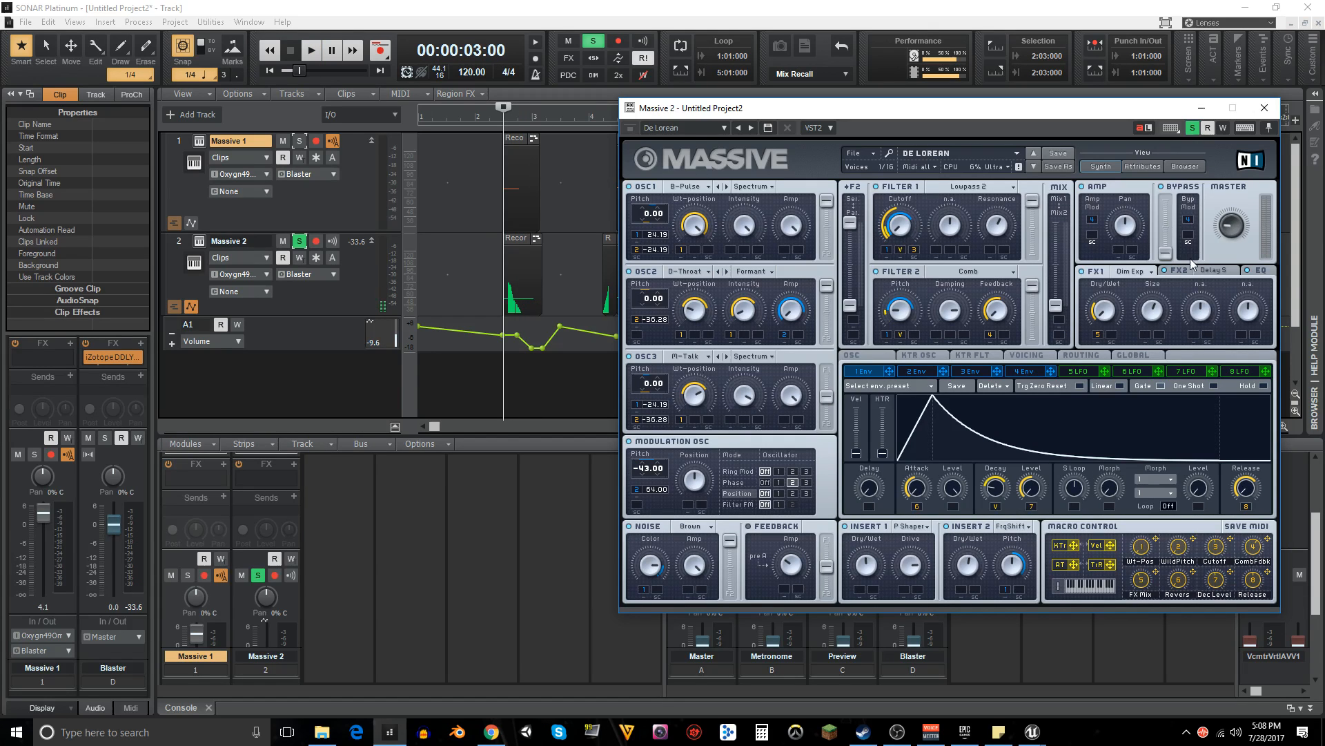
left_click_drag(1173, 109, 1027, 124)
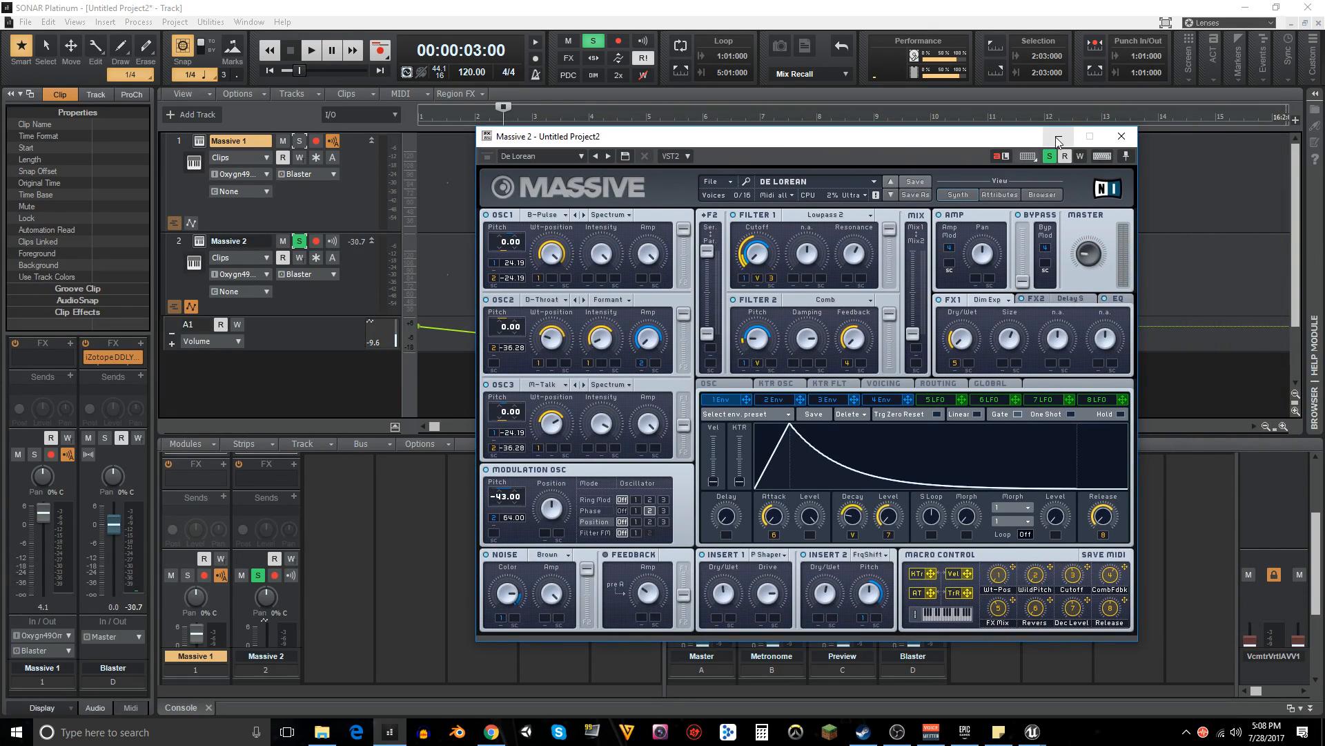
left_click(1056, 124)
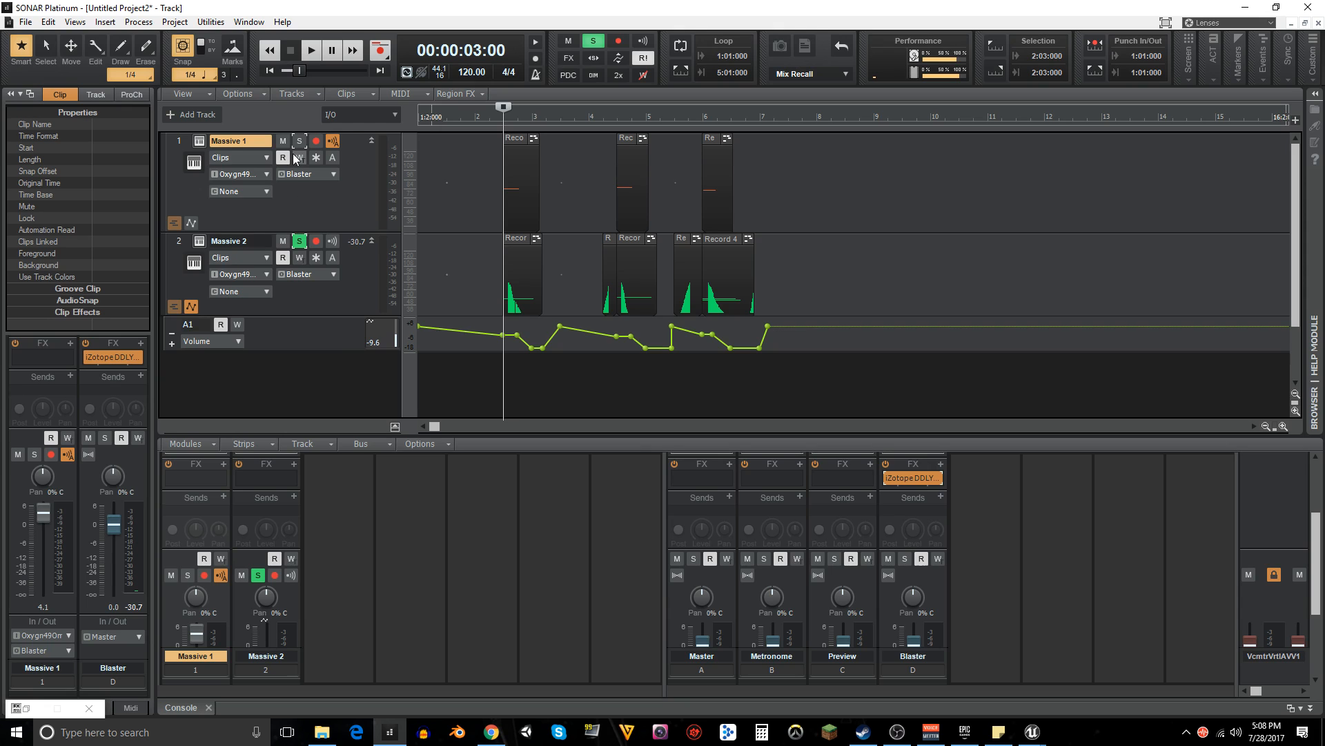
- Unsolo the Massive 2 track and play both layers together repeatedly from 2:03
left_click(301, 241)
key("space")
key("space")
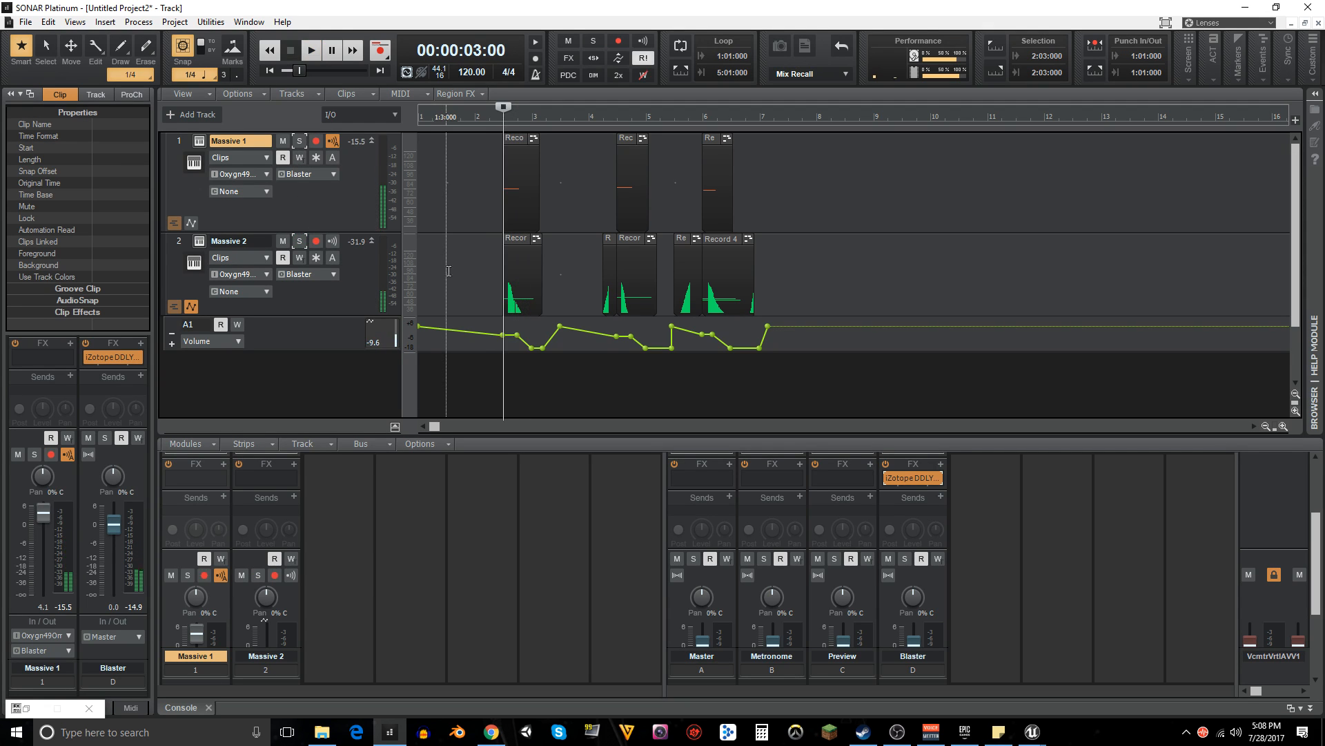
key("space")
key("space")
key("space")
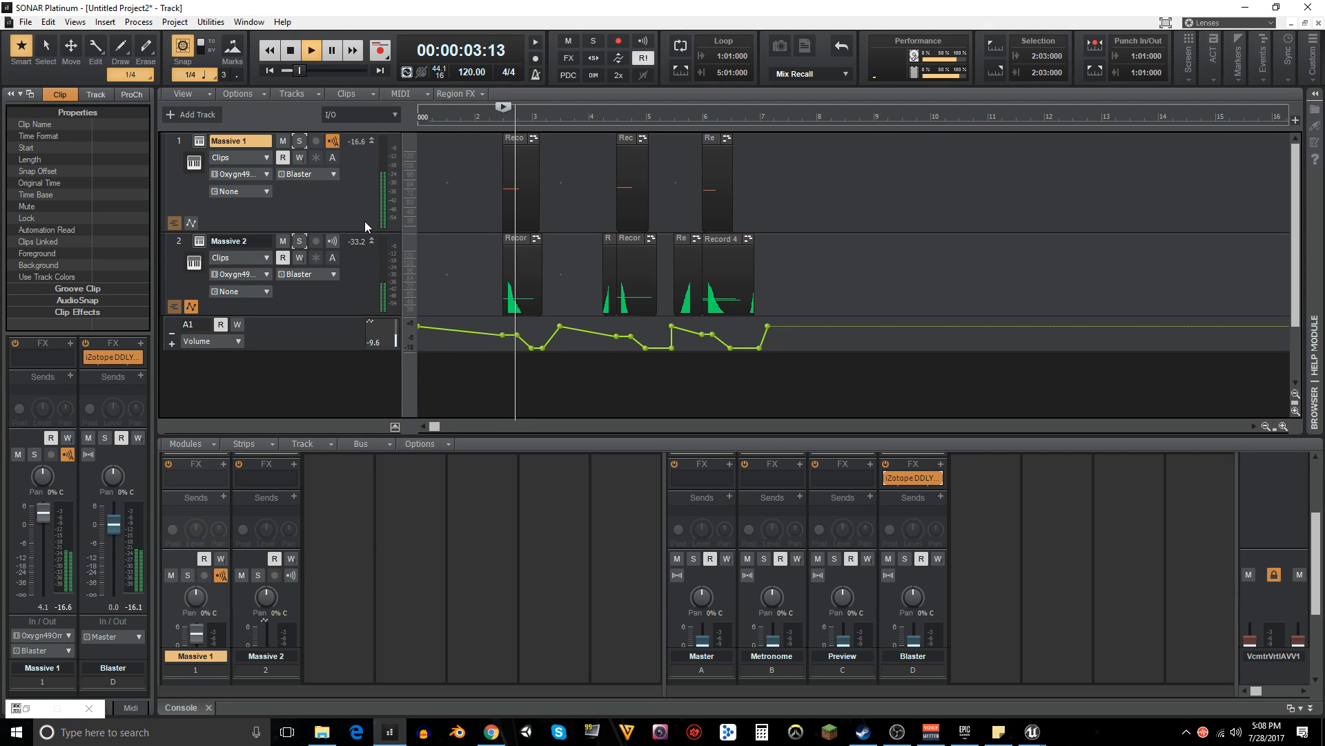
key("space")
key("space")
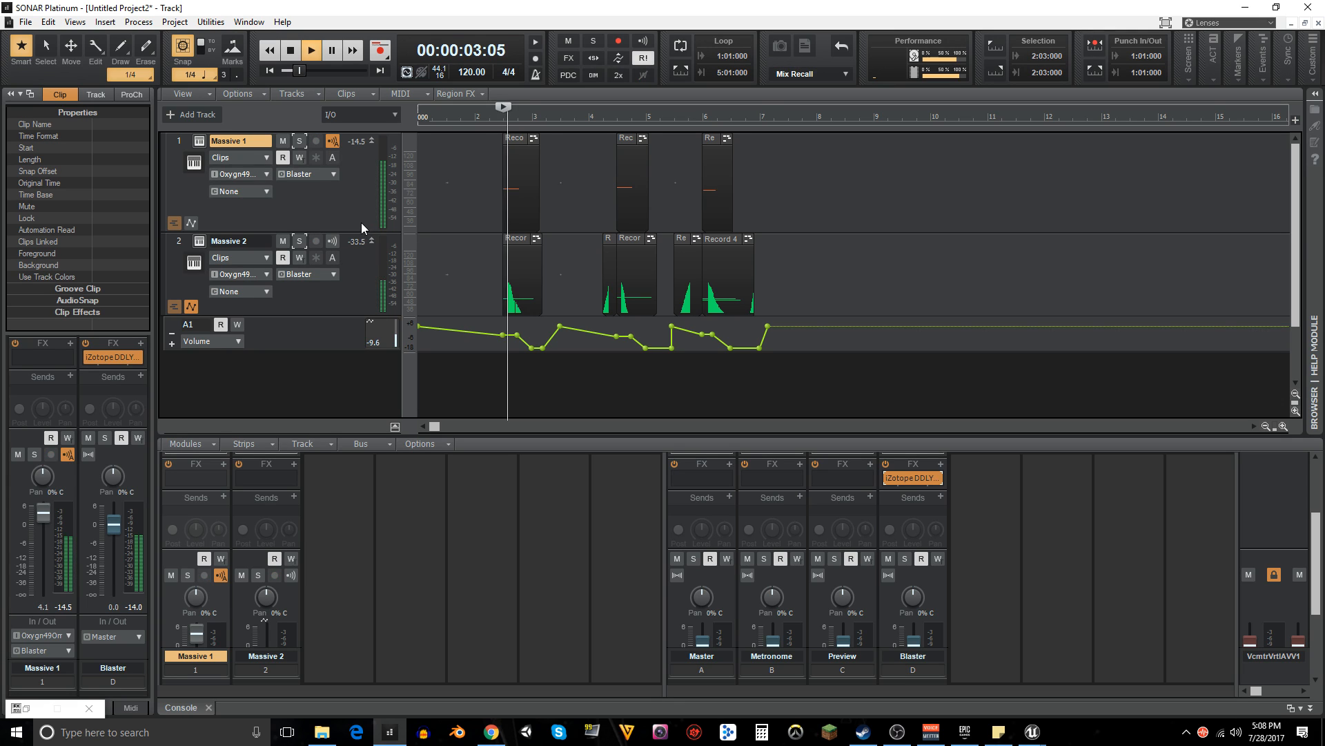
key("space")
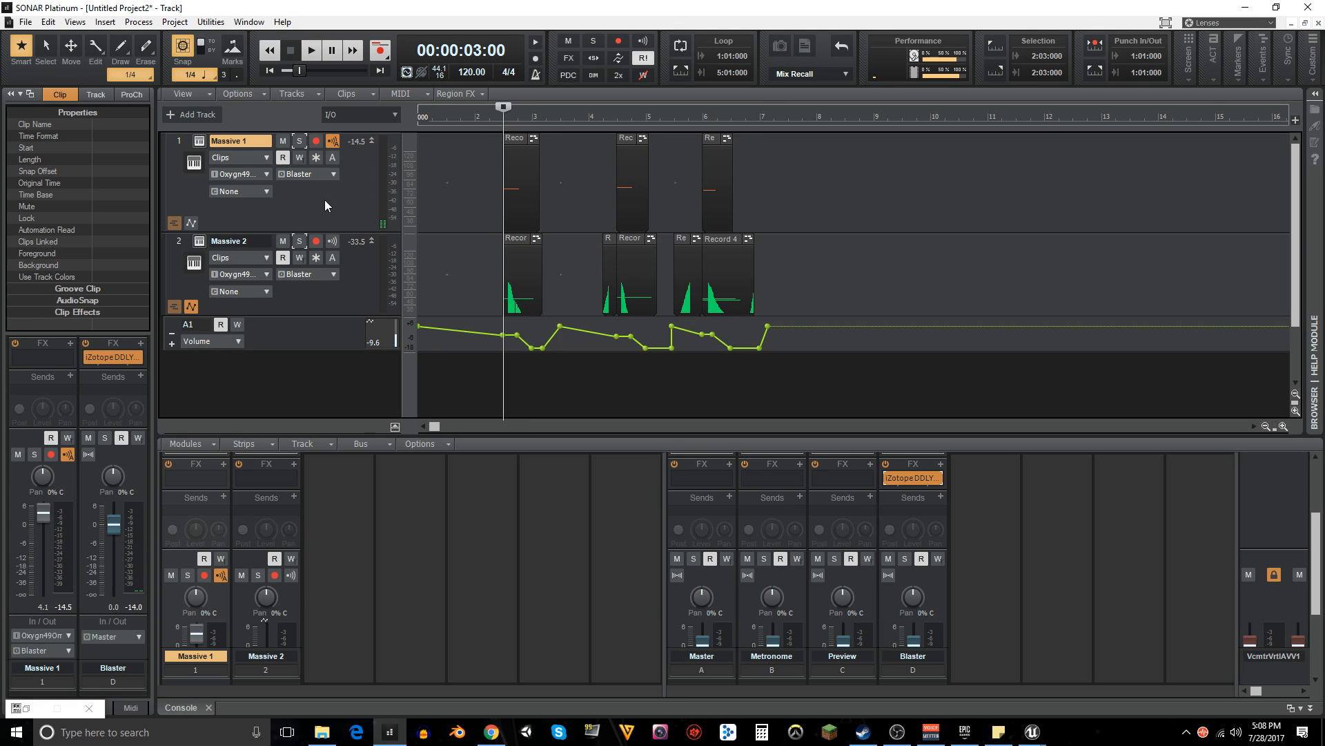
- Solo the Massive 1 track, listen to it from 2:03 and open its Massive instrument
left_click(299, 142)
key("space")
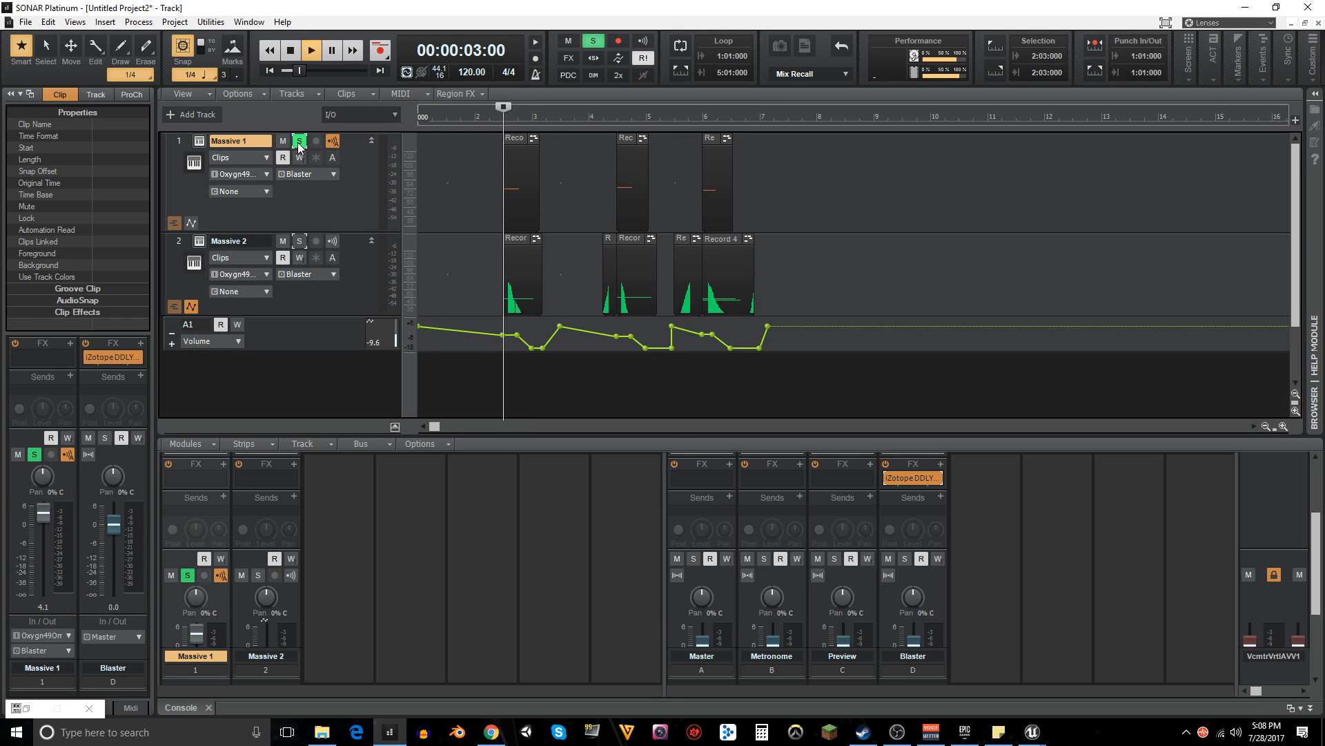
key("space")
key("space")
key("space")
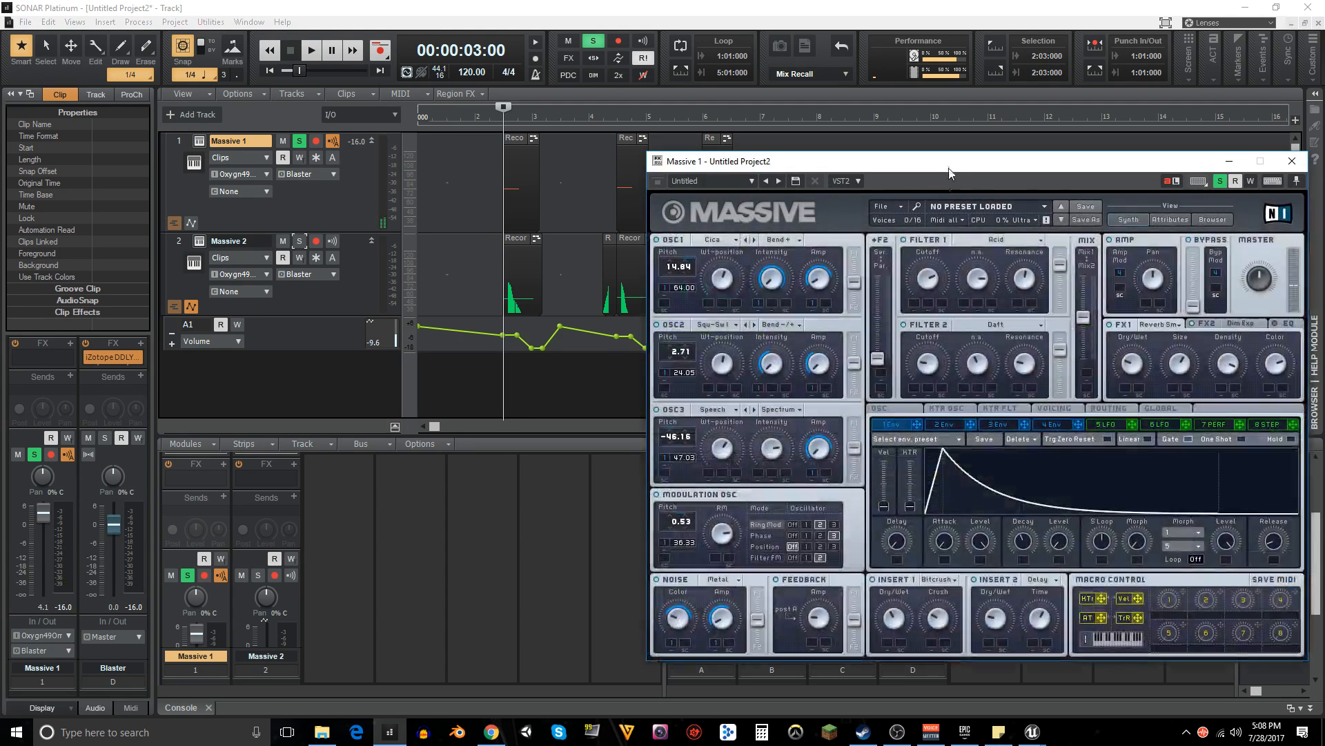
- Raise the decay of envelope 1 slightly in Massive 1 and play back the result
left_click_drag(951, 162, 804, 101)
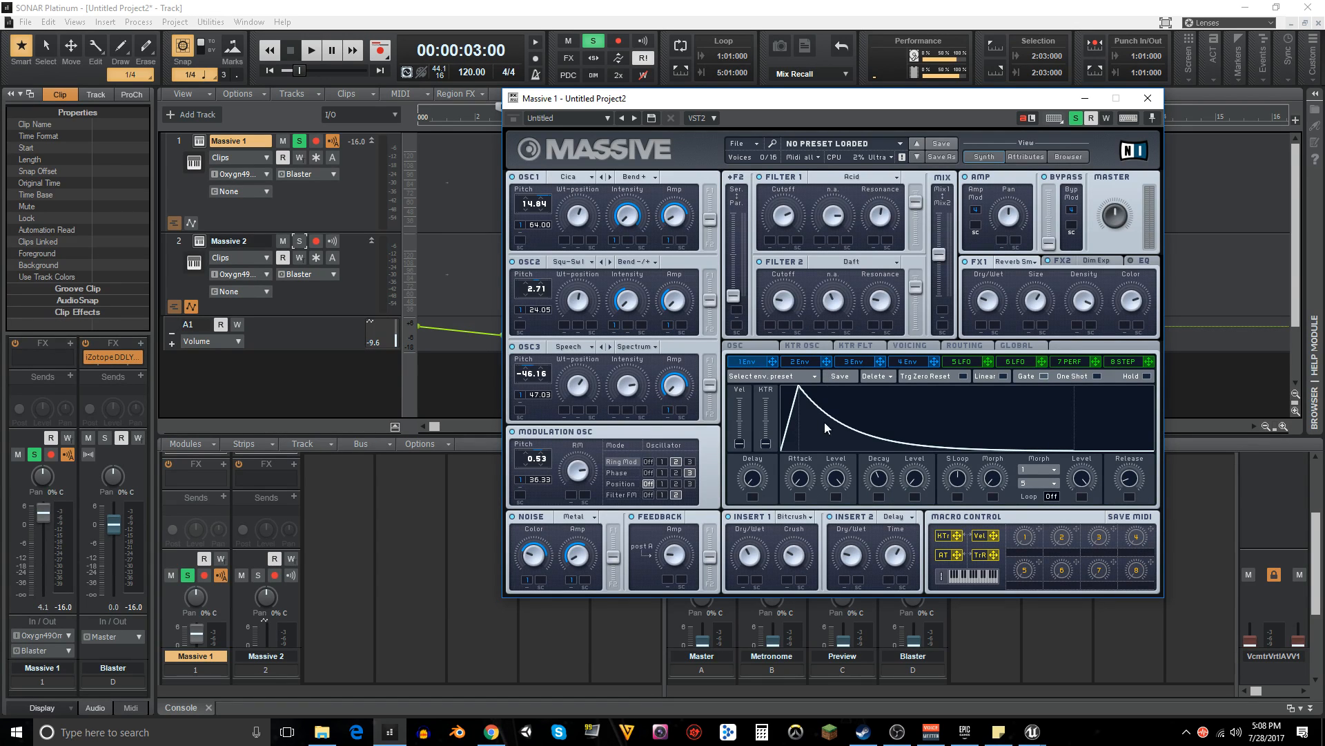
left_click_drag(878, 483, 880, 476)
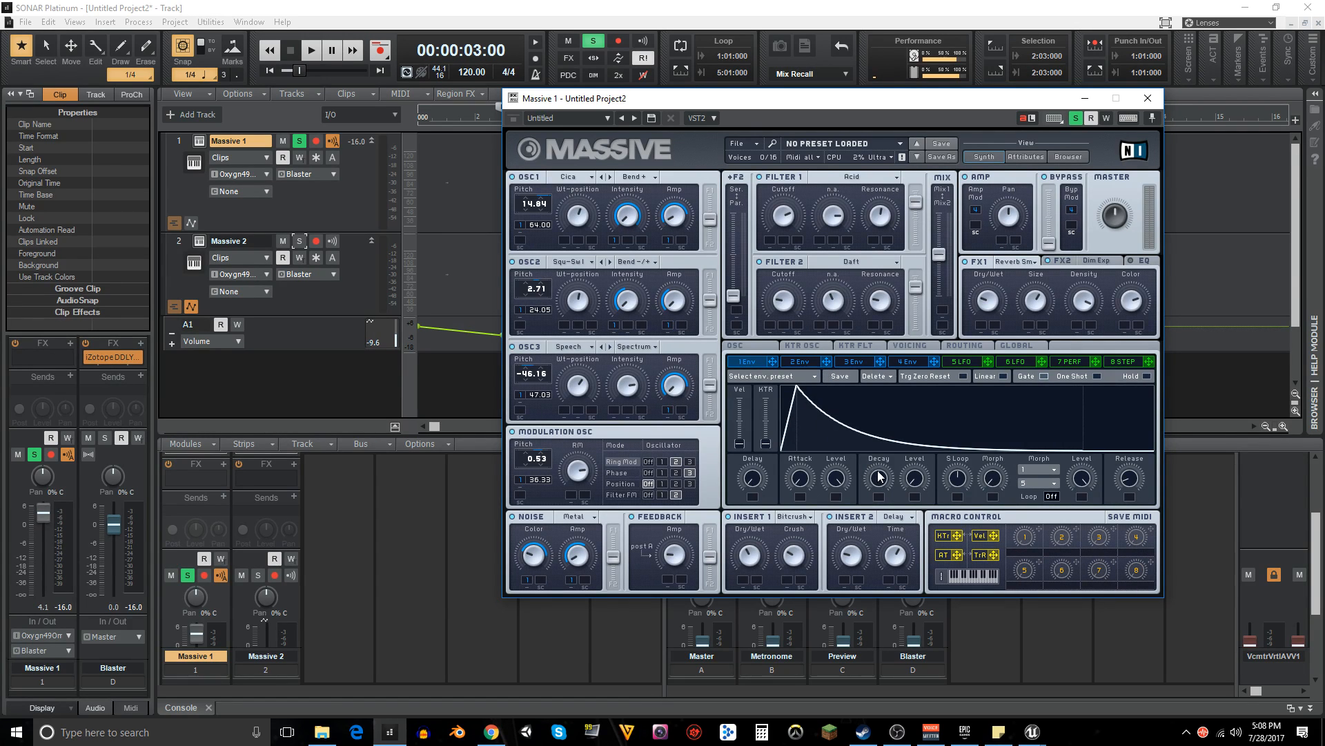
key("space")
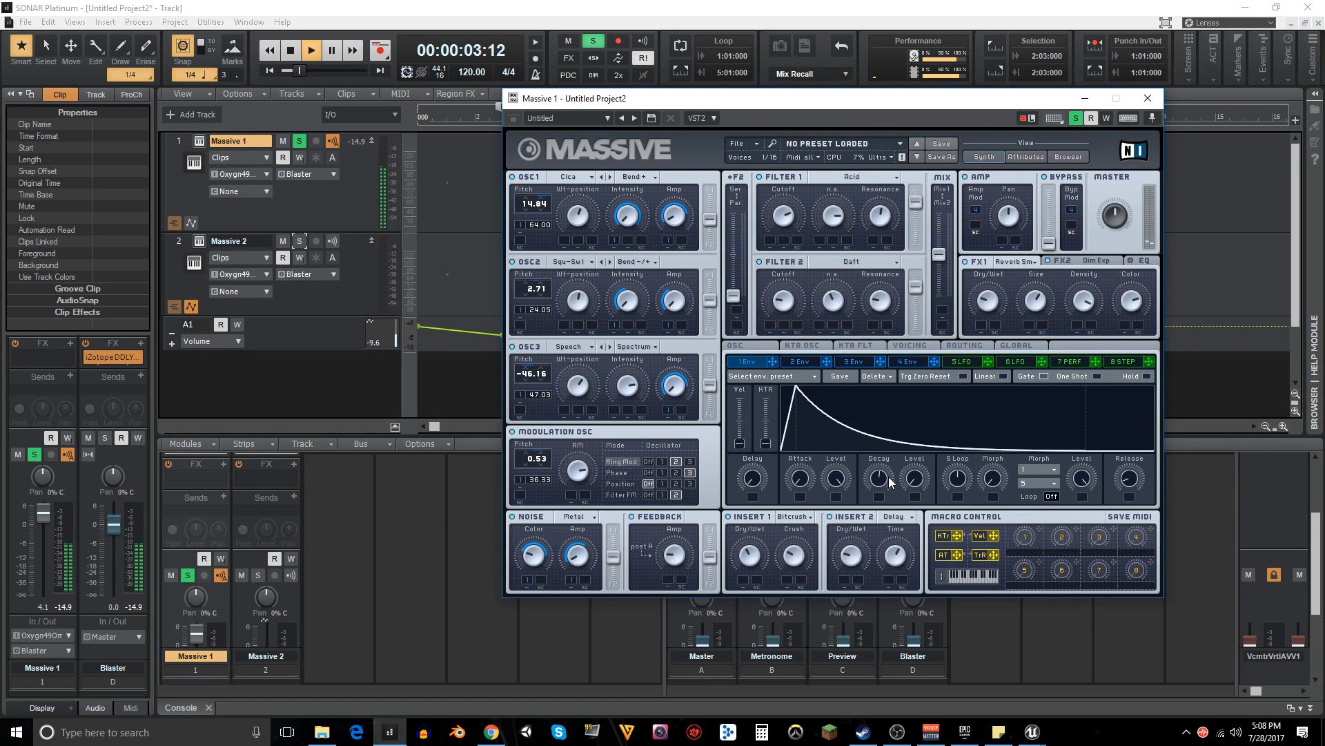
key("space")
key("space")
left_click_drag(872, 109, 980, 115)
key("space")
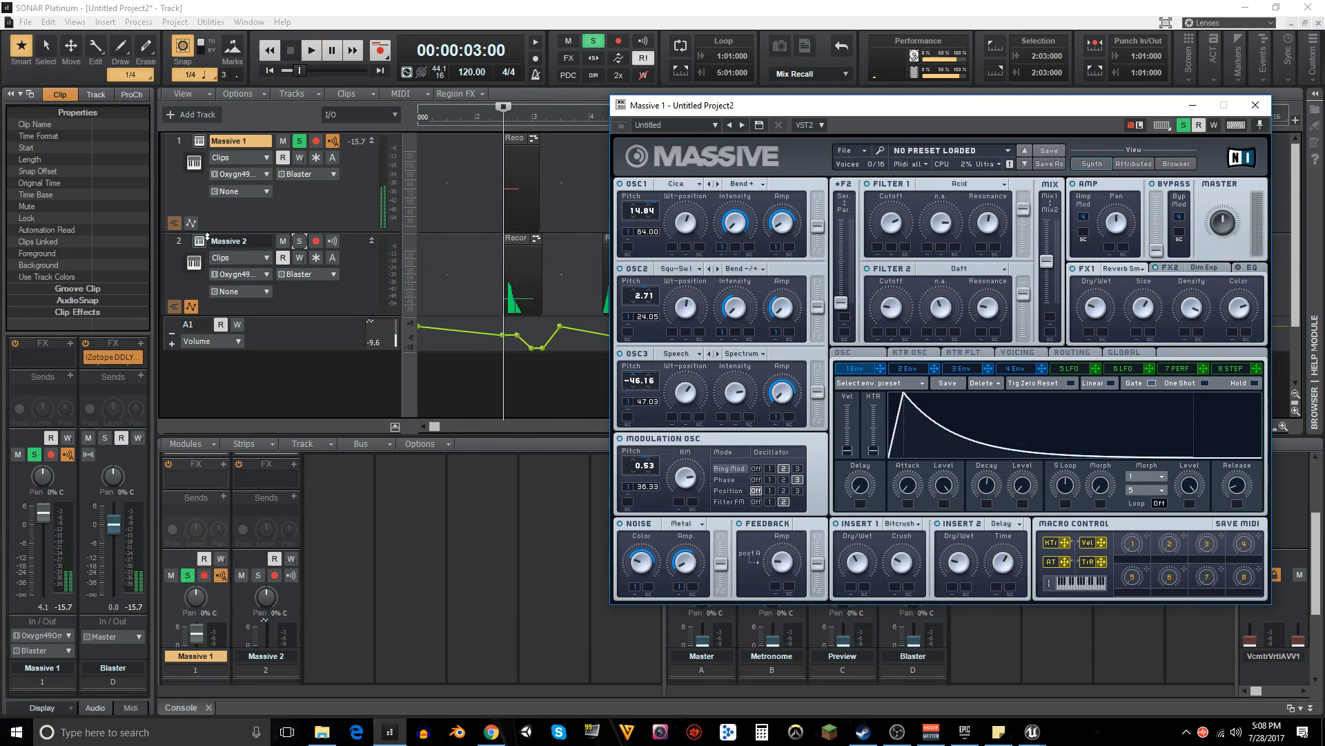
- Select the Massive 2 track, inspect its clip's notes and pitch wheel data in the Piano Roll, and close that view
left_click(314, 285)
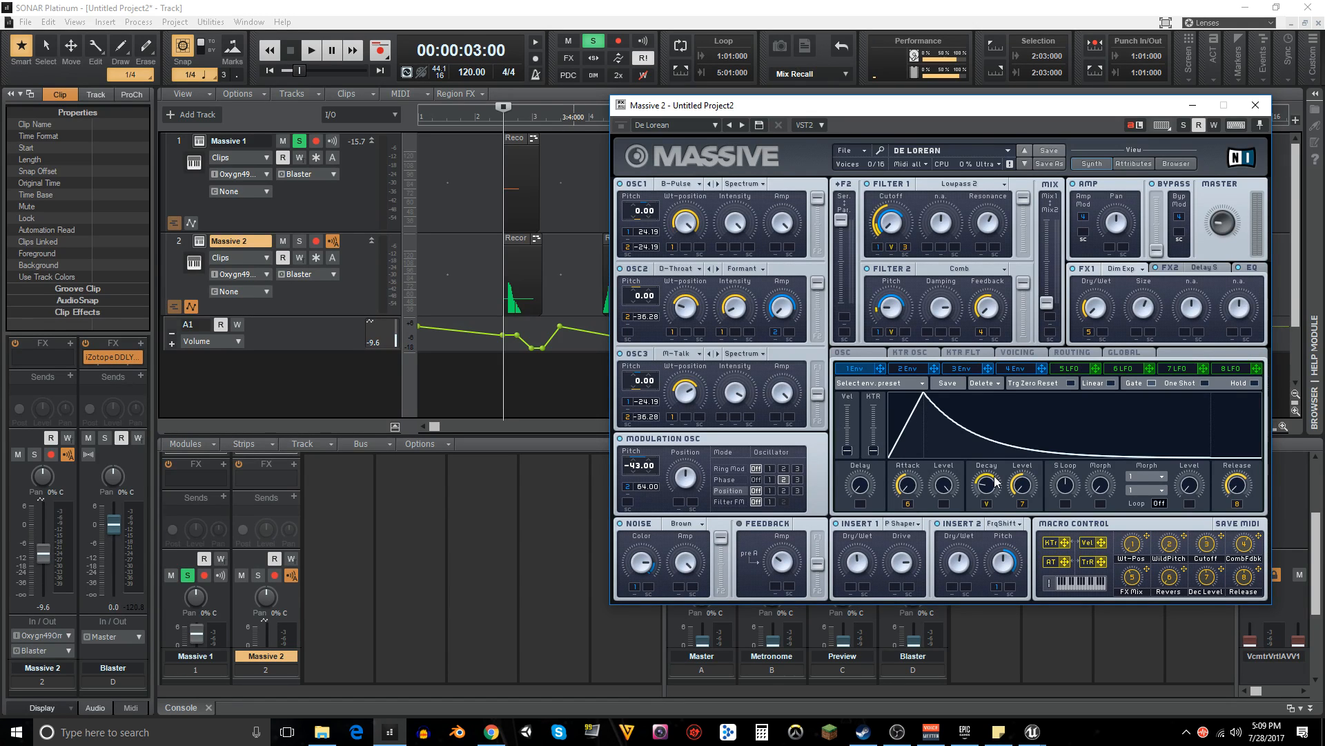
left_click(536, 237)
left_click(559, 247)
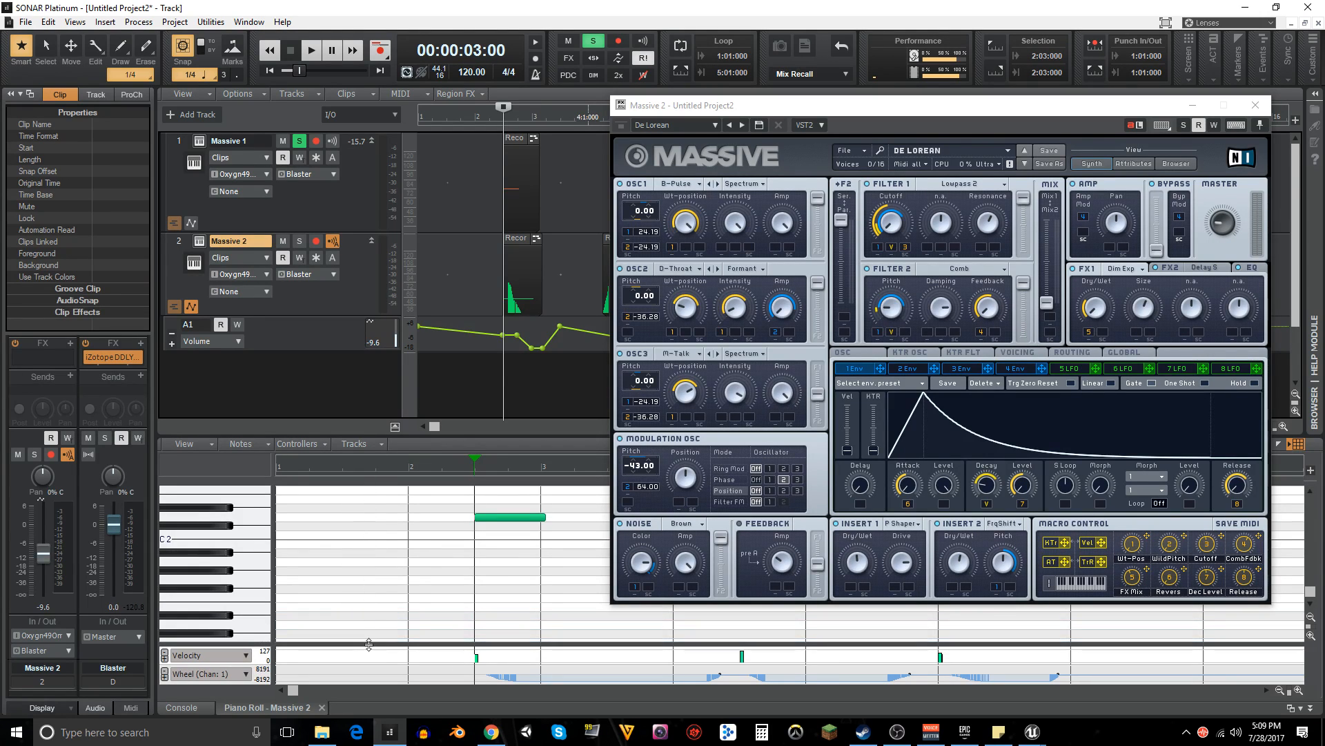
left_click_drag(369, 644, 418, 655)
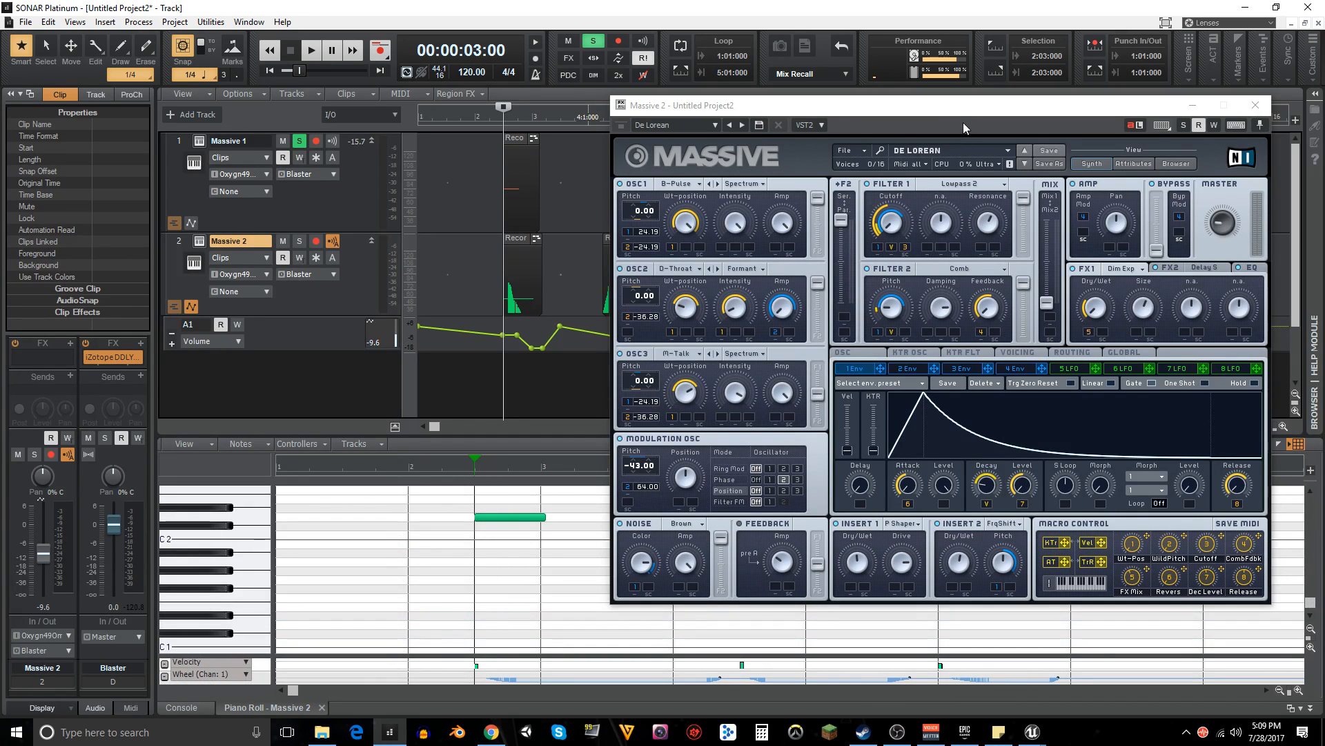
left_click_drag(964, 127, 841, 111)
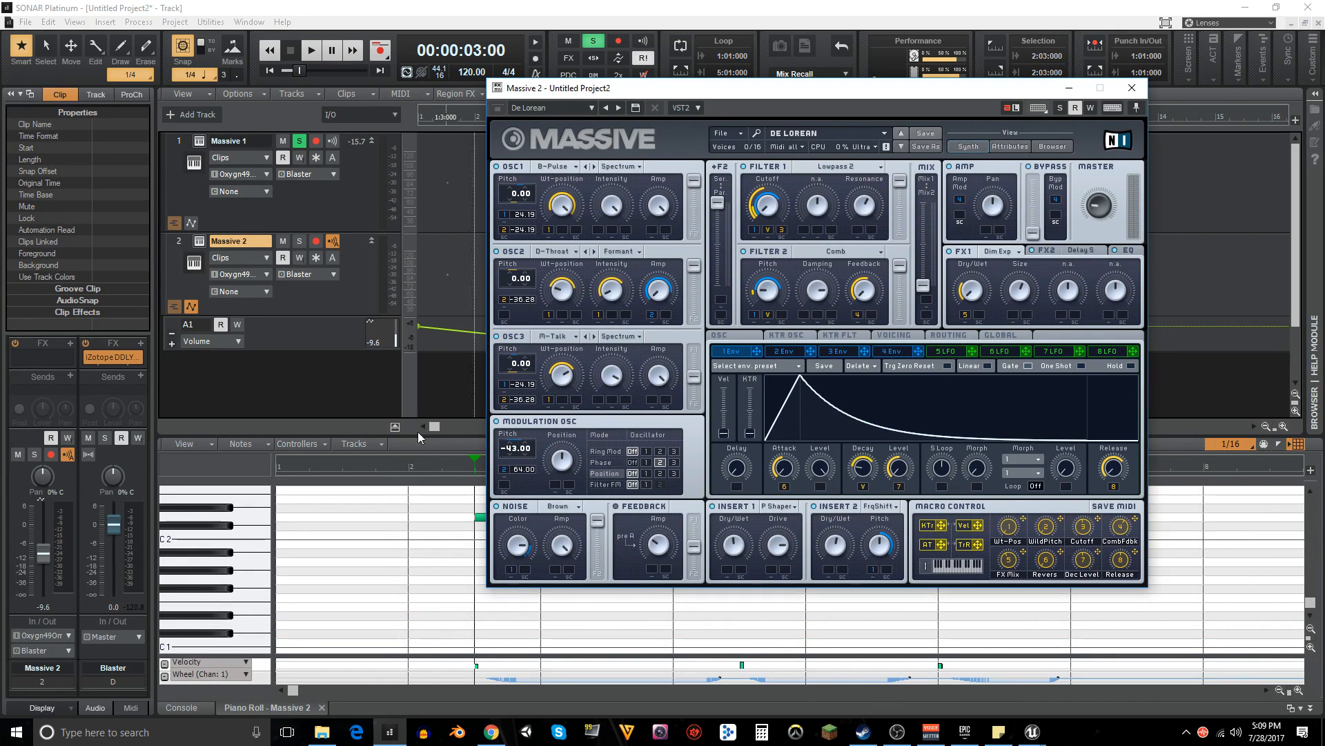
left_click(323, 708)
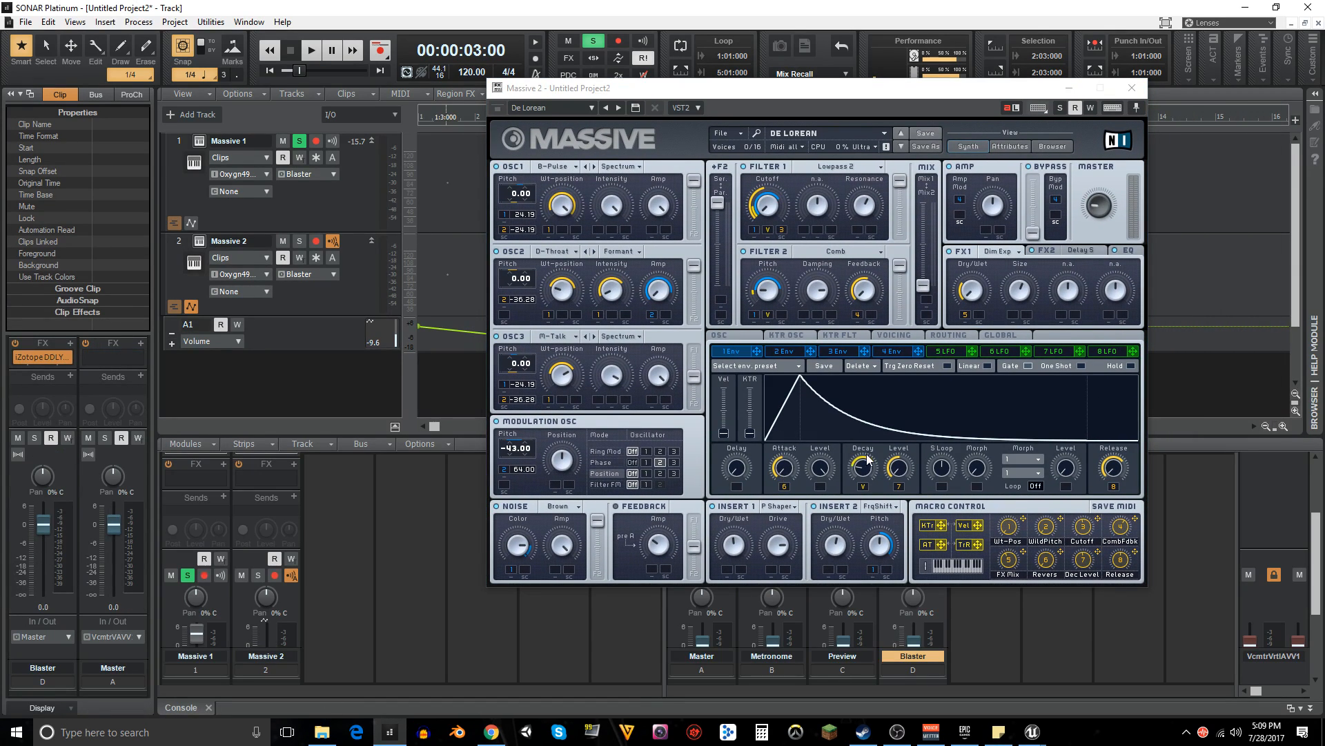
- Compare the shapes of envelope 1 and envelope 2 in the Massive 2 instrument
left_click(785, 352)
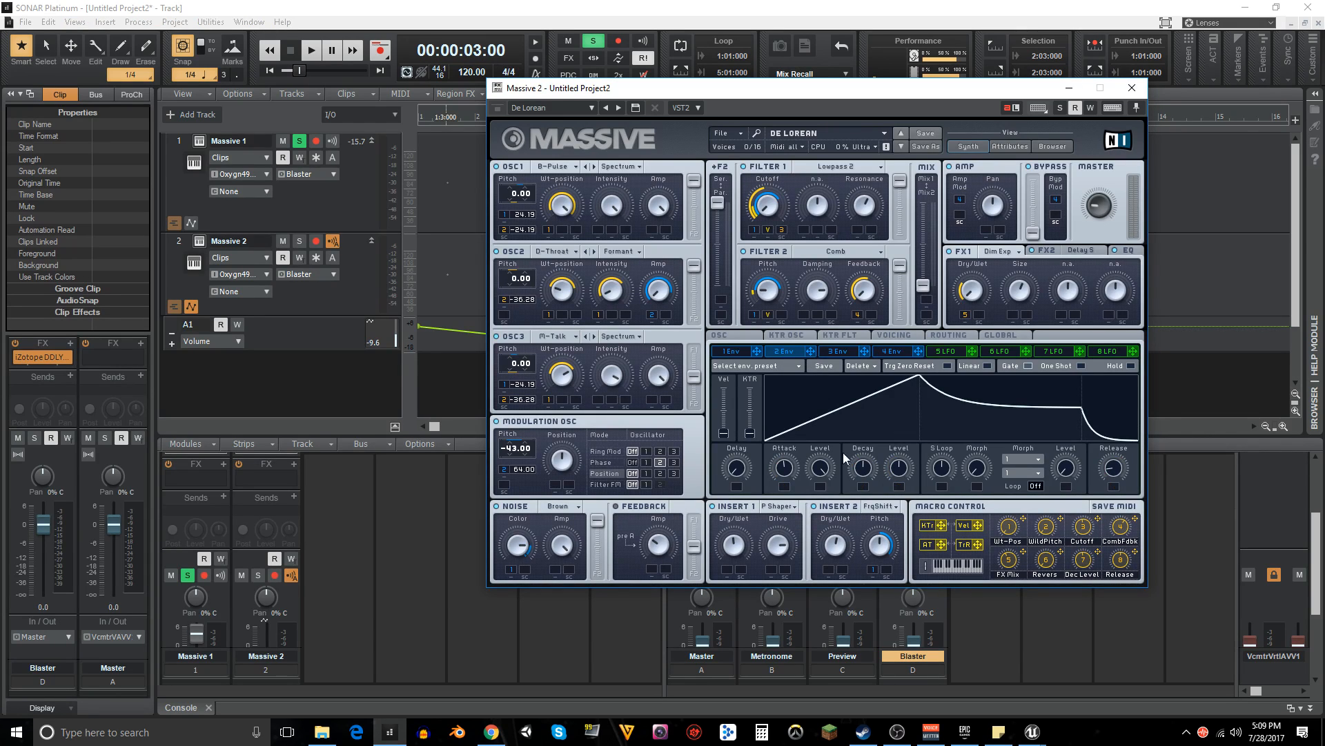
left_click(736, 353)
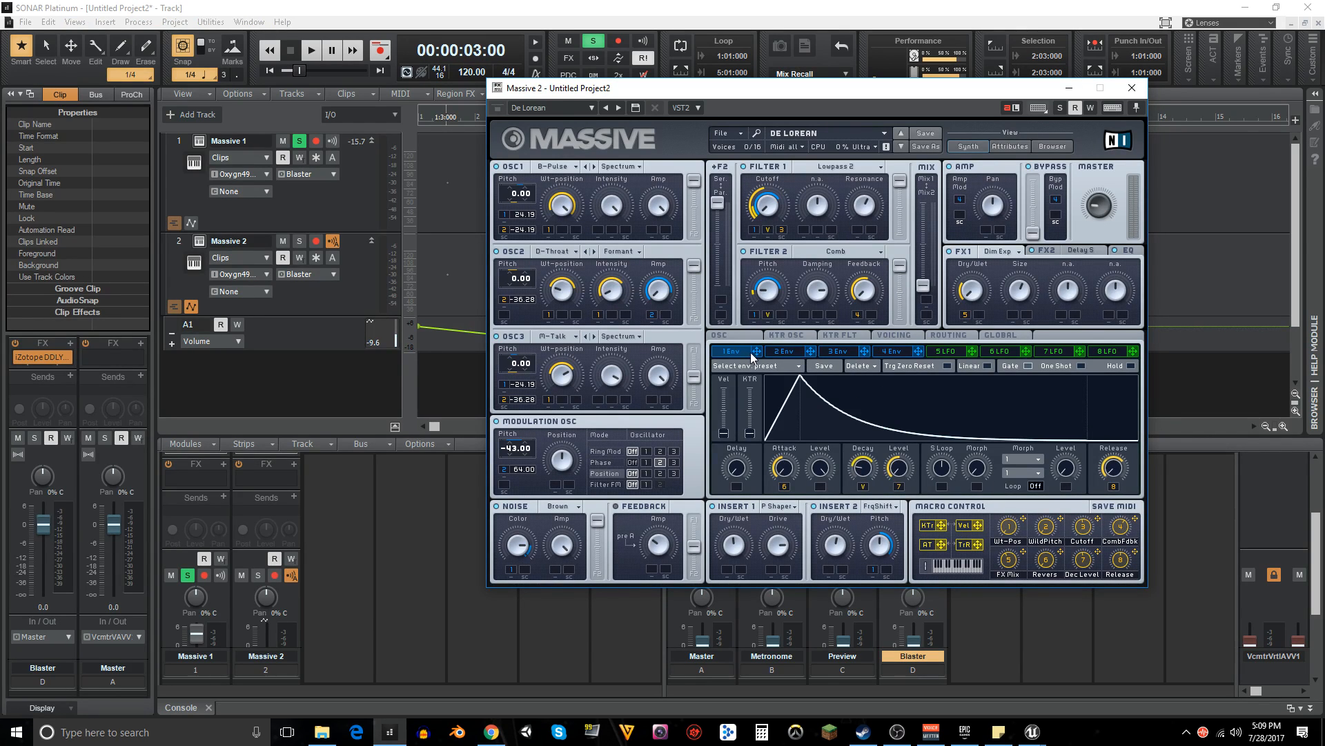
left_click(788, 352)
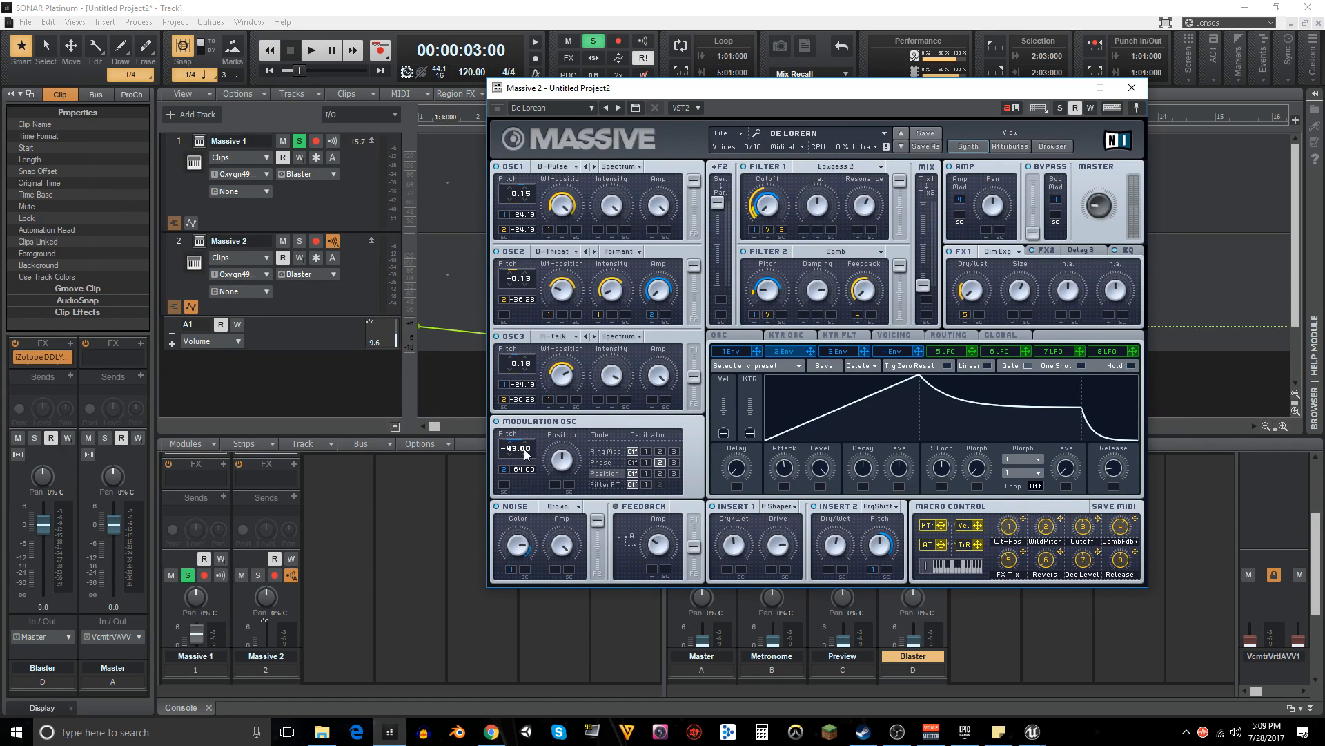
- Play the project from 2:03 twice with only Massive 1 soloed and minimise the Massive 2 instrument window
key("space")
key("space")
key("space")
key("space")
left_click_drag(868, 97, 816, 138)
left_click(1017, 131)
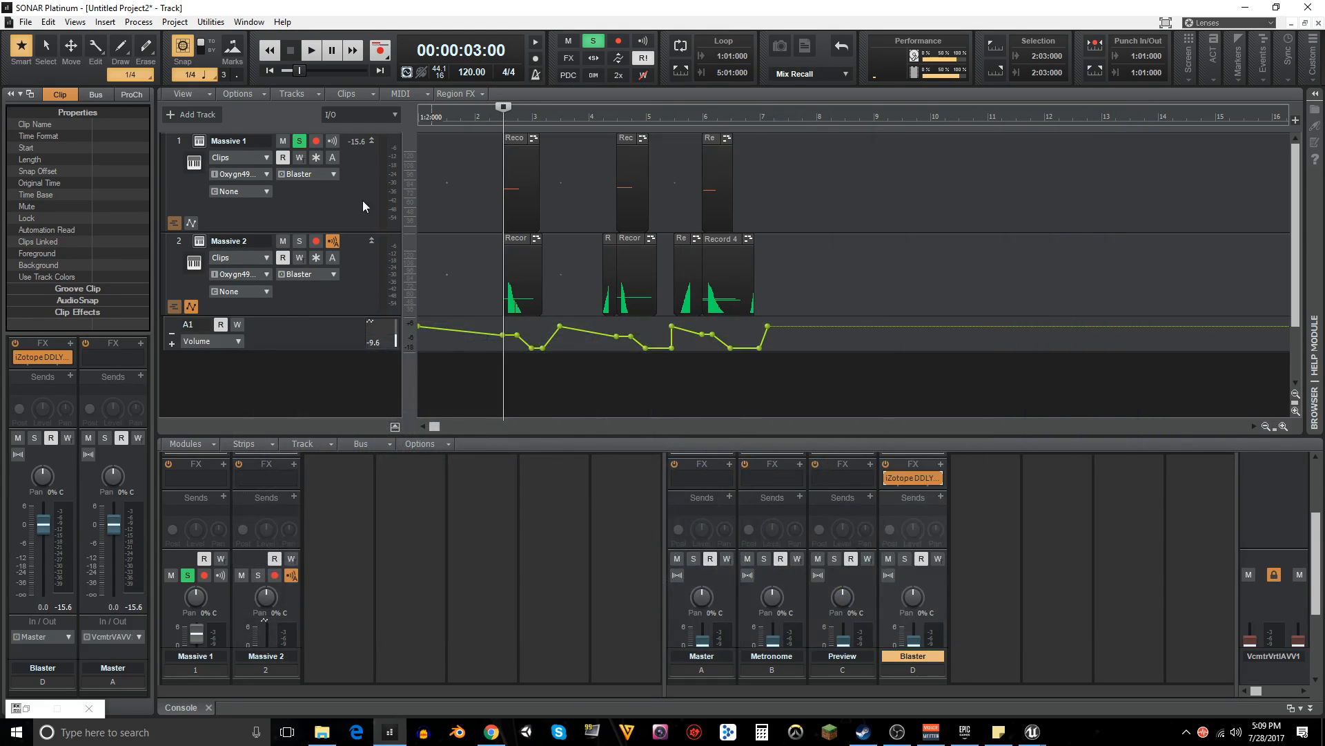
- Solo the Massive 2 track alongside Massive 1 and replay the combined blaster sound from 2:03
left_click(298, 241)
key("space")
key("space")
key("space")
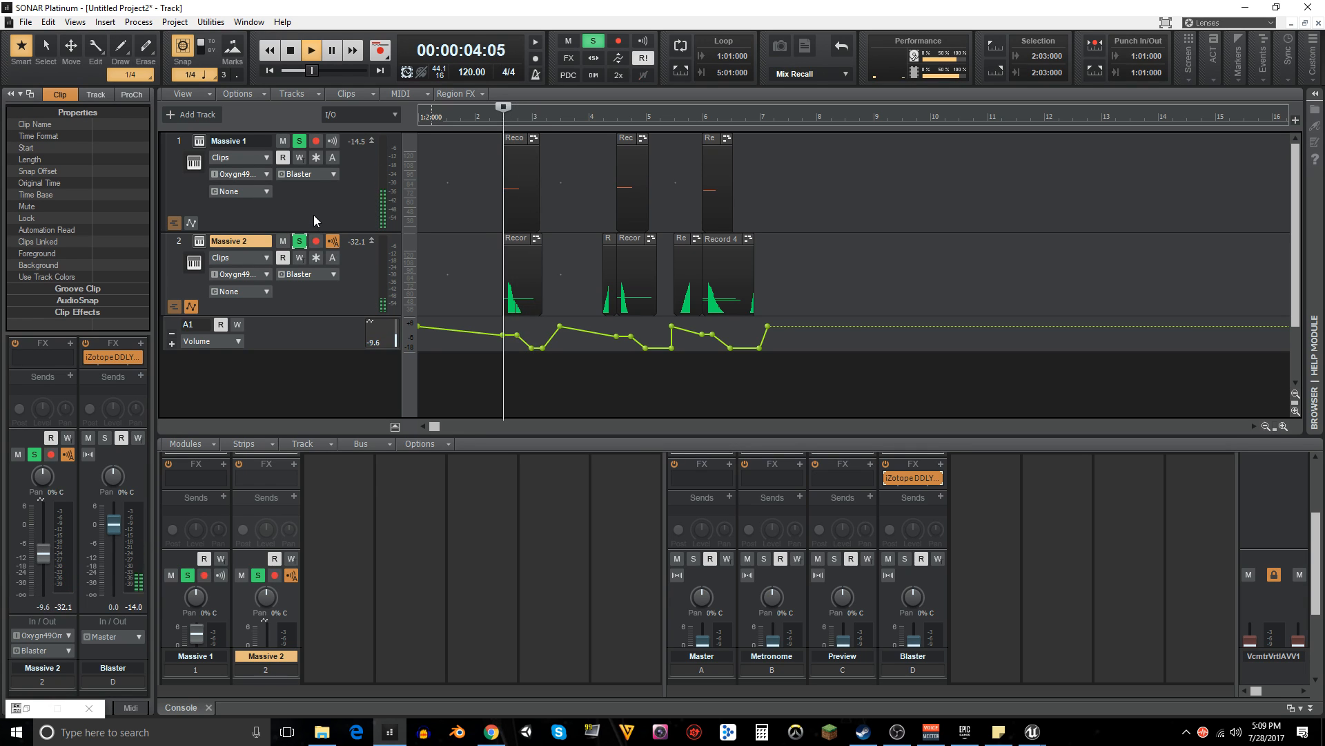
key("space")
key("space")
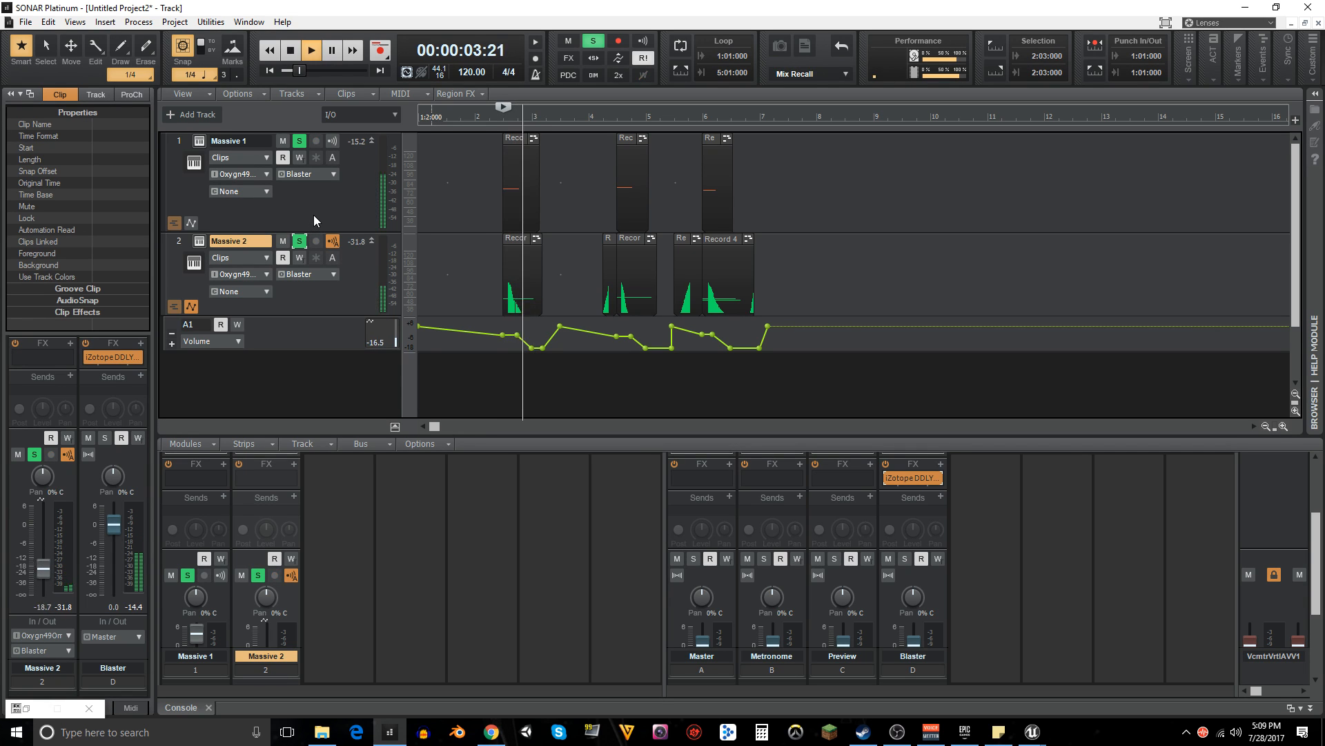
key("space")
key("space")
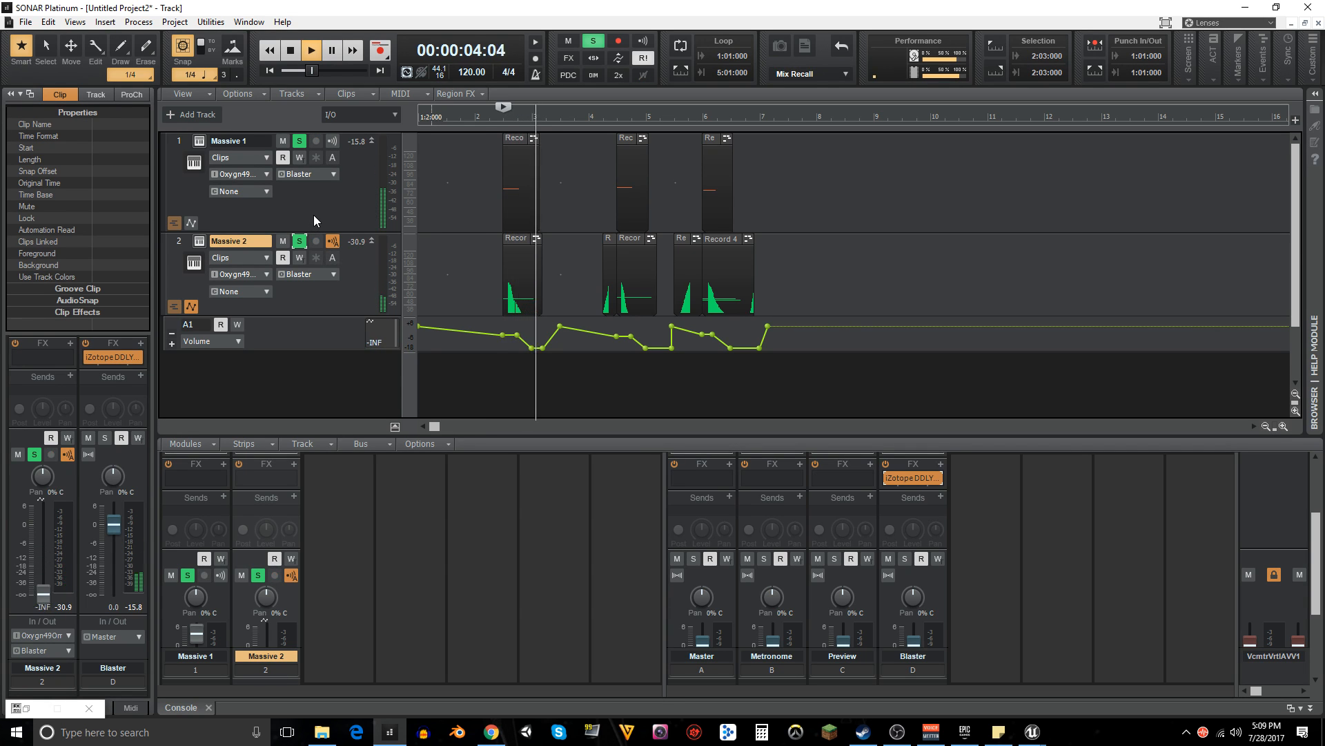
- Play both soloed tracks from 2:03 through to the third group of clips and stop playback
key("space")
key("space")
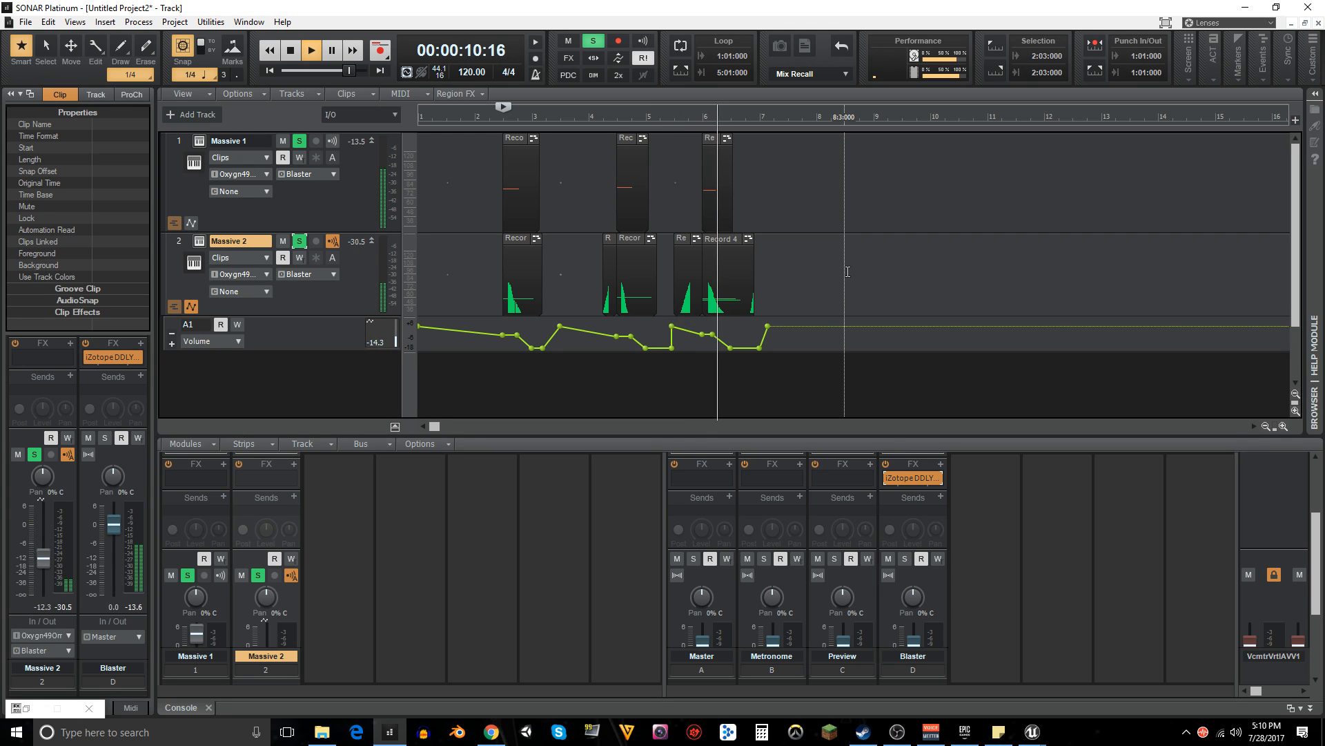
key("r")
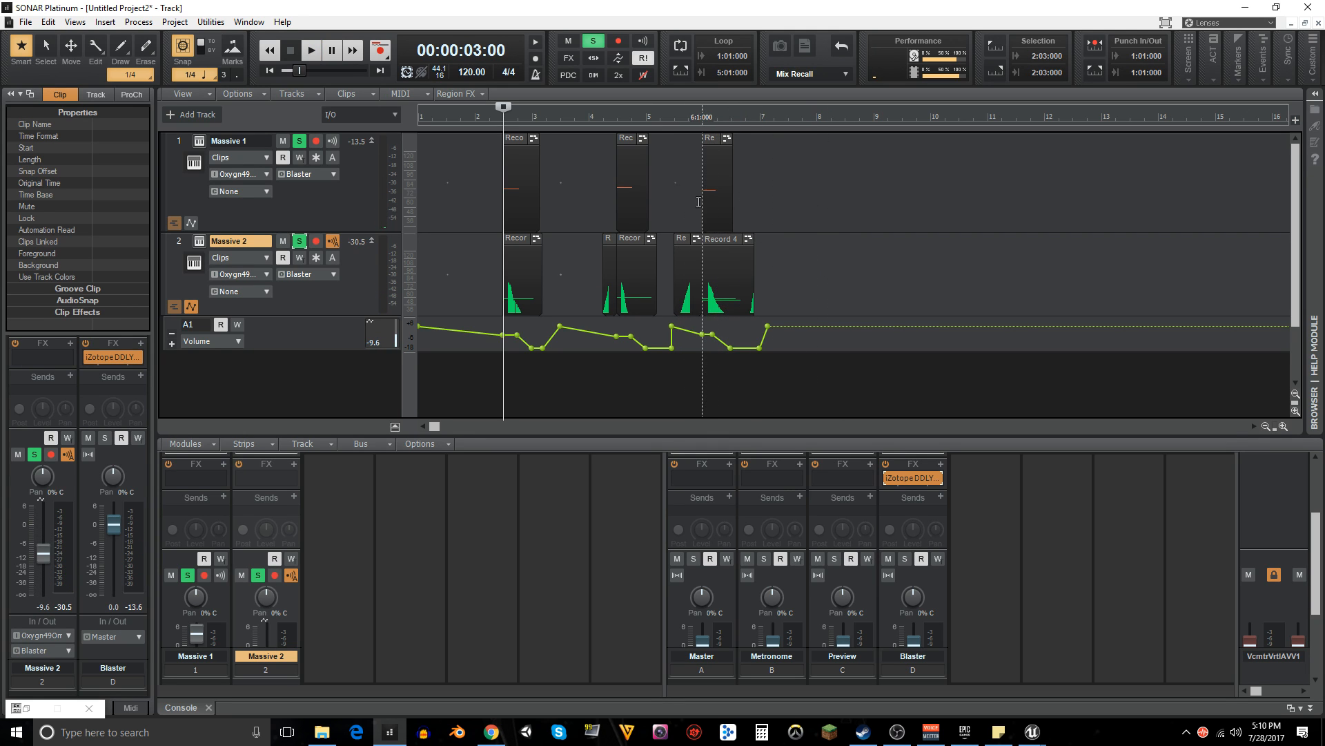
- Play both soloed tracks from 6:01 to hear the third group of clips and stop playback
left_click(698, 201)
key("space")
key("space")
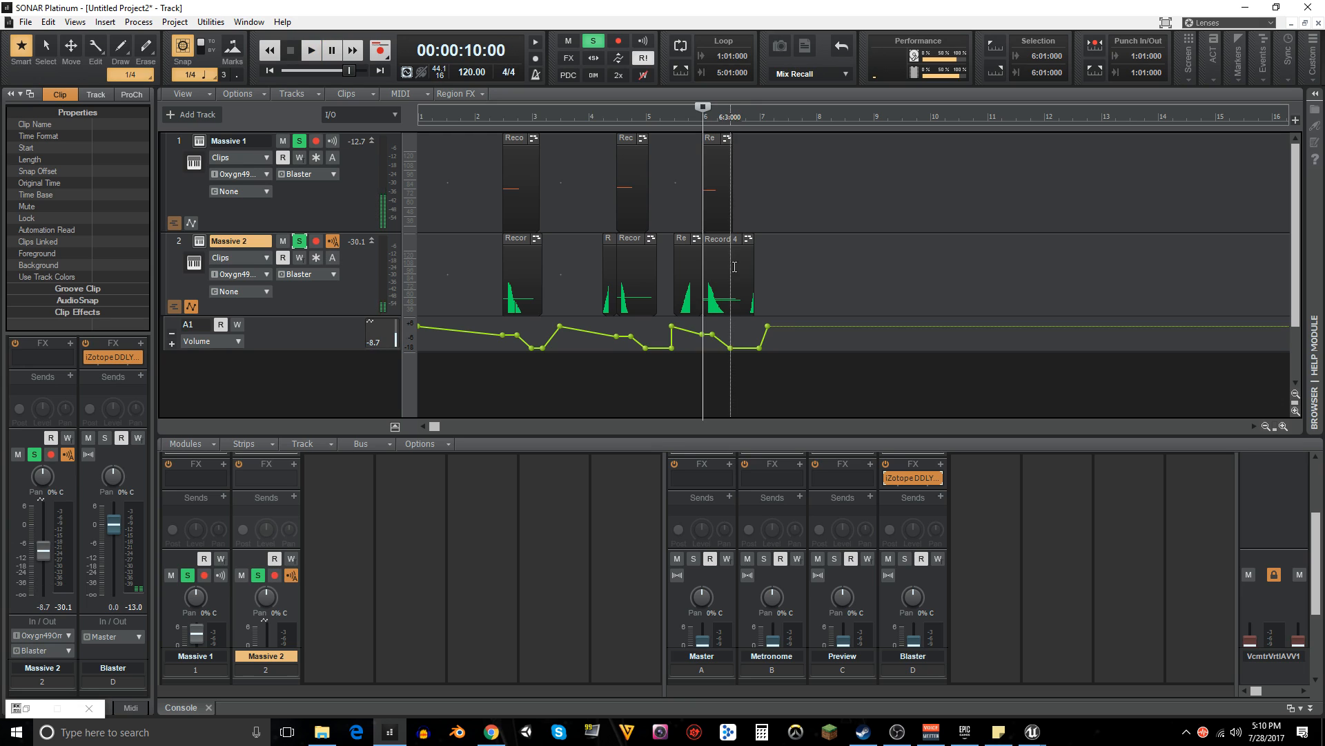
- Delete the D2 note at bar 6 of Massive 2 in the Piano Roll and replay that shot twice from 6:01
right_click(751, 243)
left_click(779, 254)
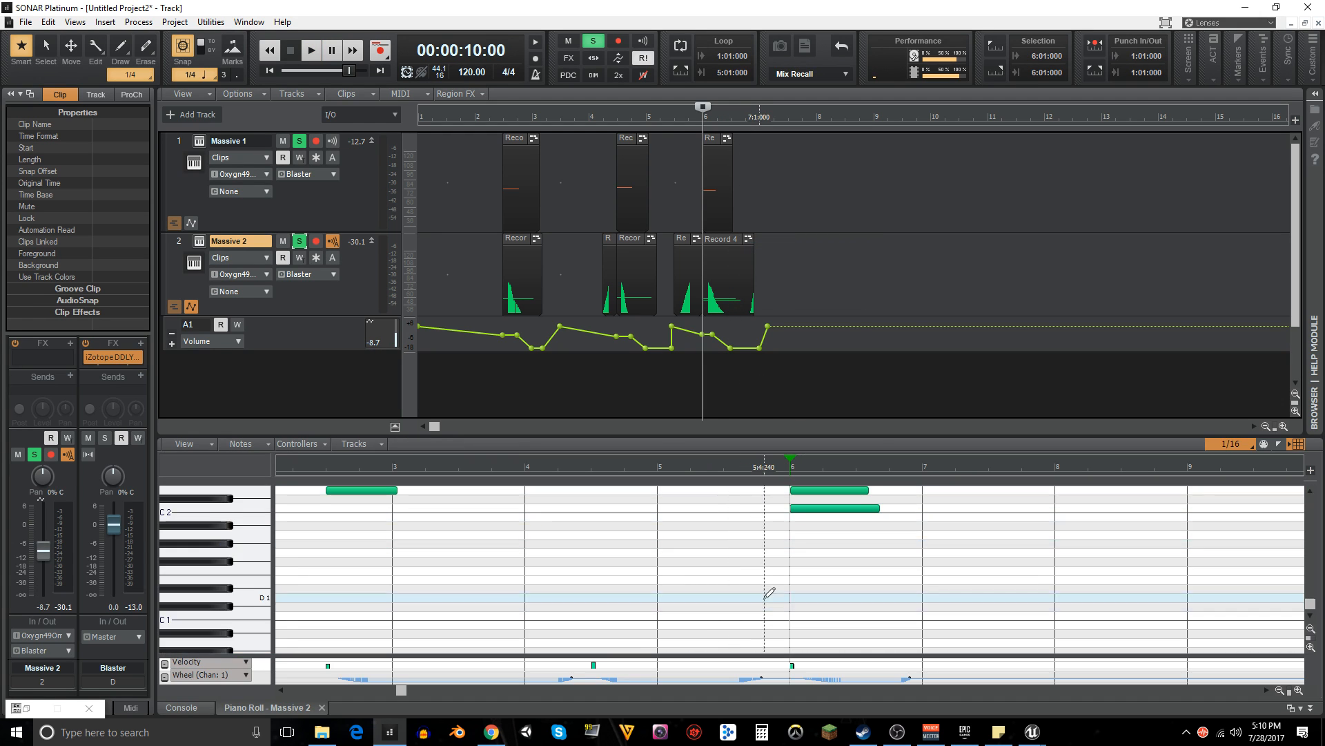
scroll(767, 592, "up", 2)
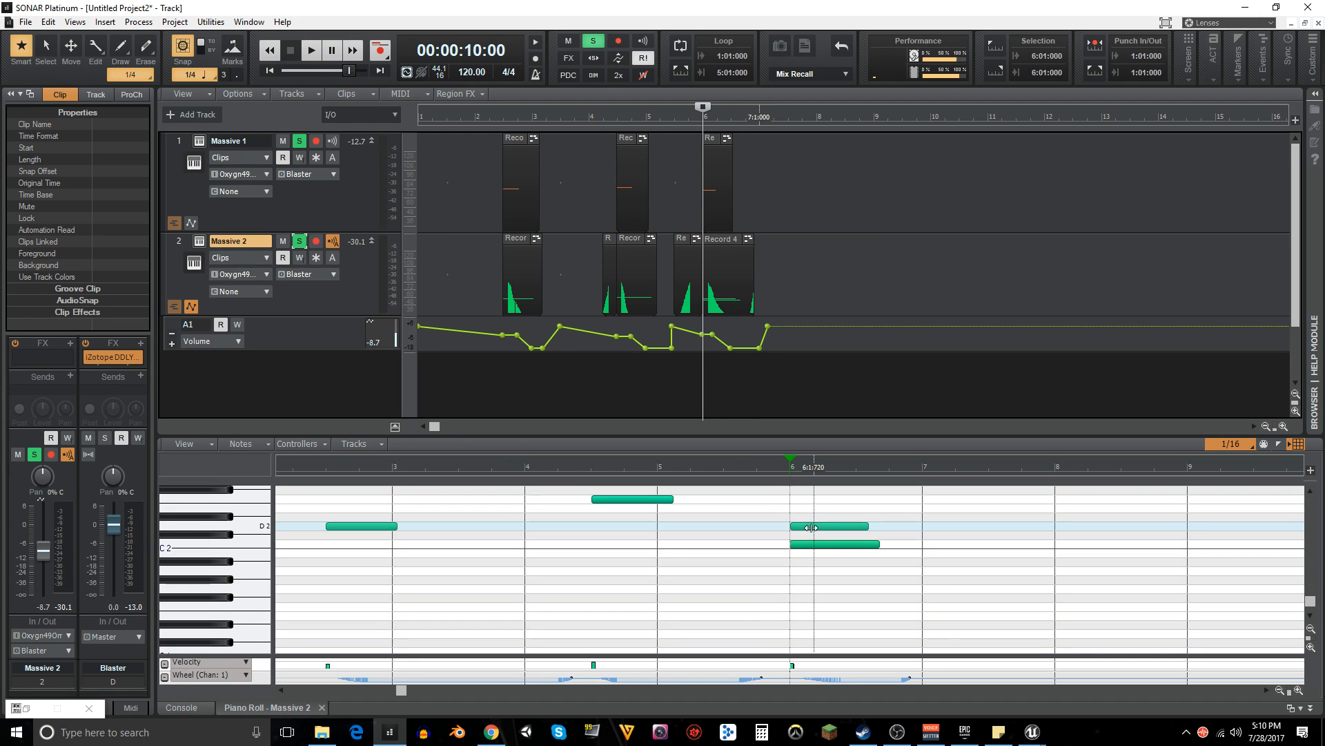
right_click(815, 527)
key("space")
key("space")
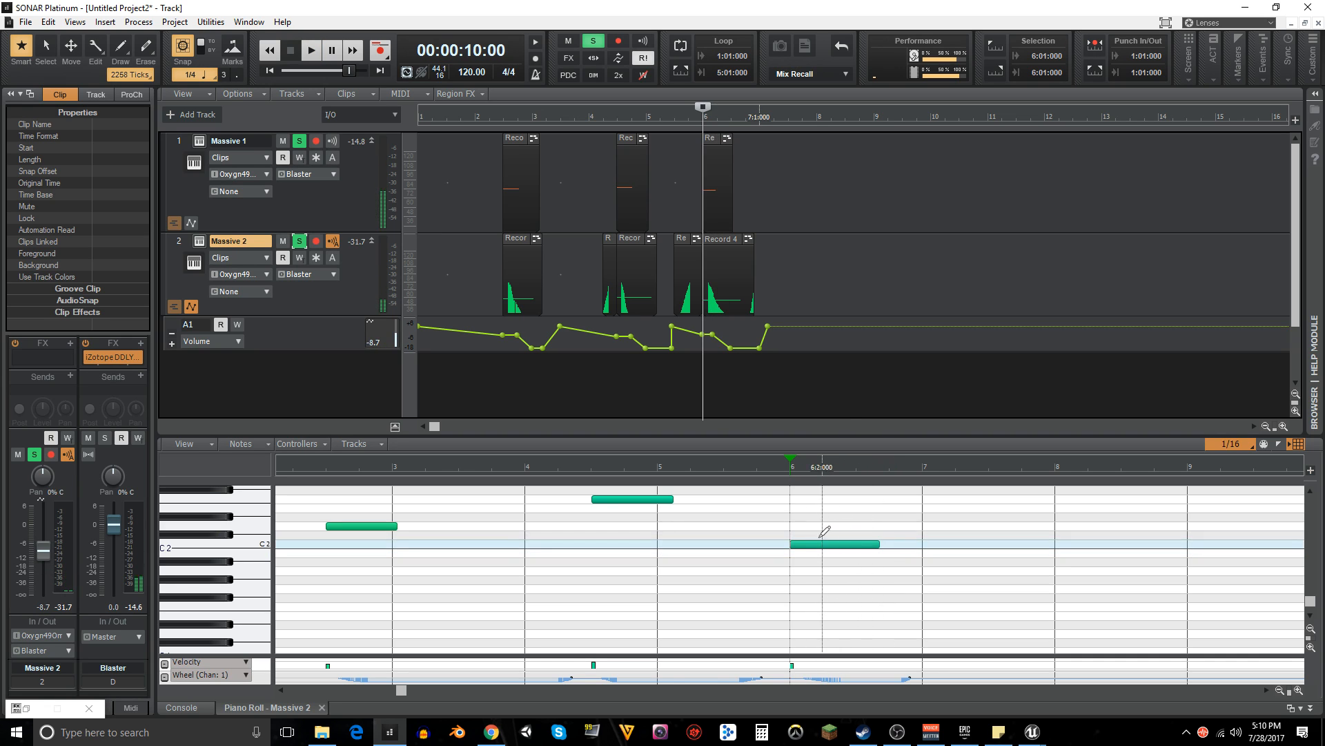
key("space")
key("space")
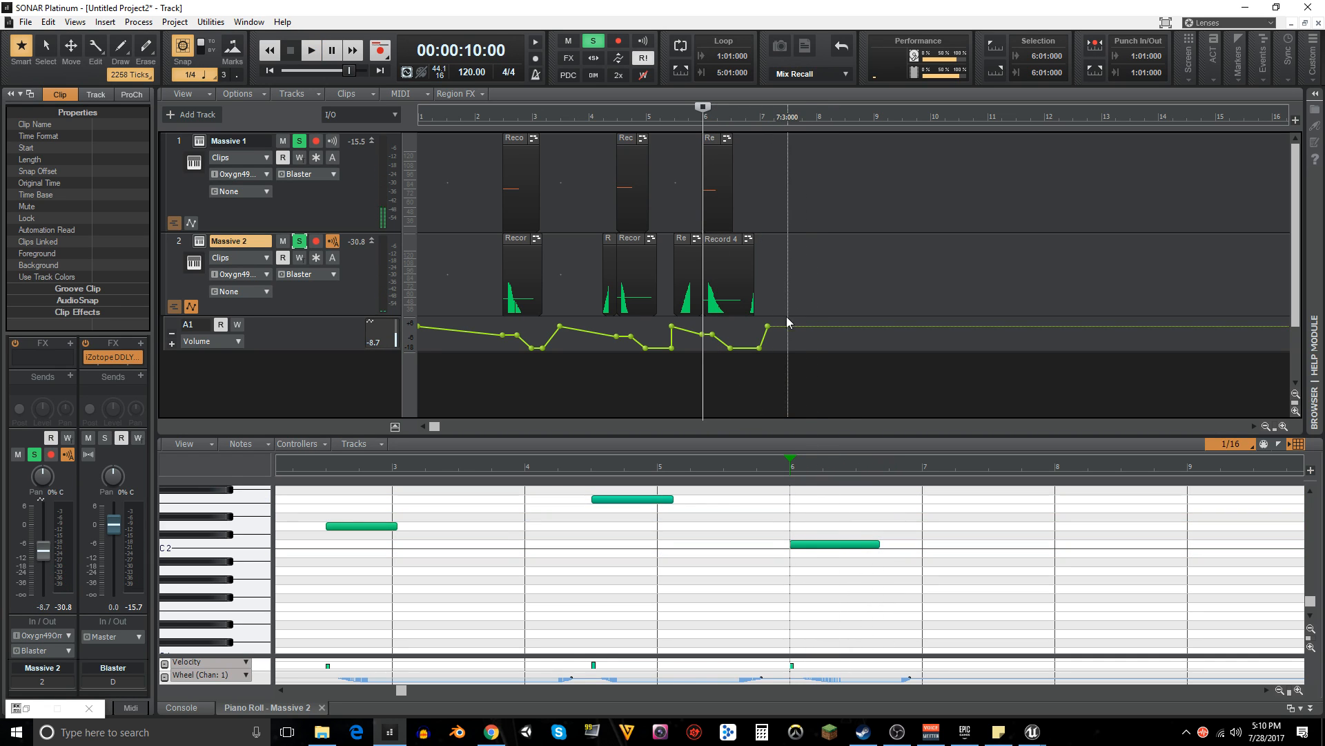
- Show Massive 1's notes in the Piano Roll and shift its third note to start exactly at bar 6
right_click(713, 194)
left_click(749, 145)
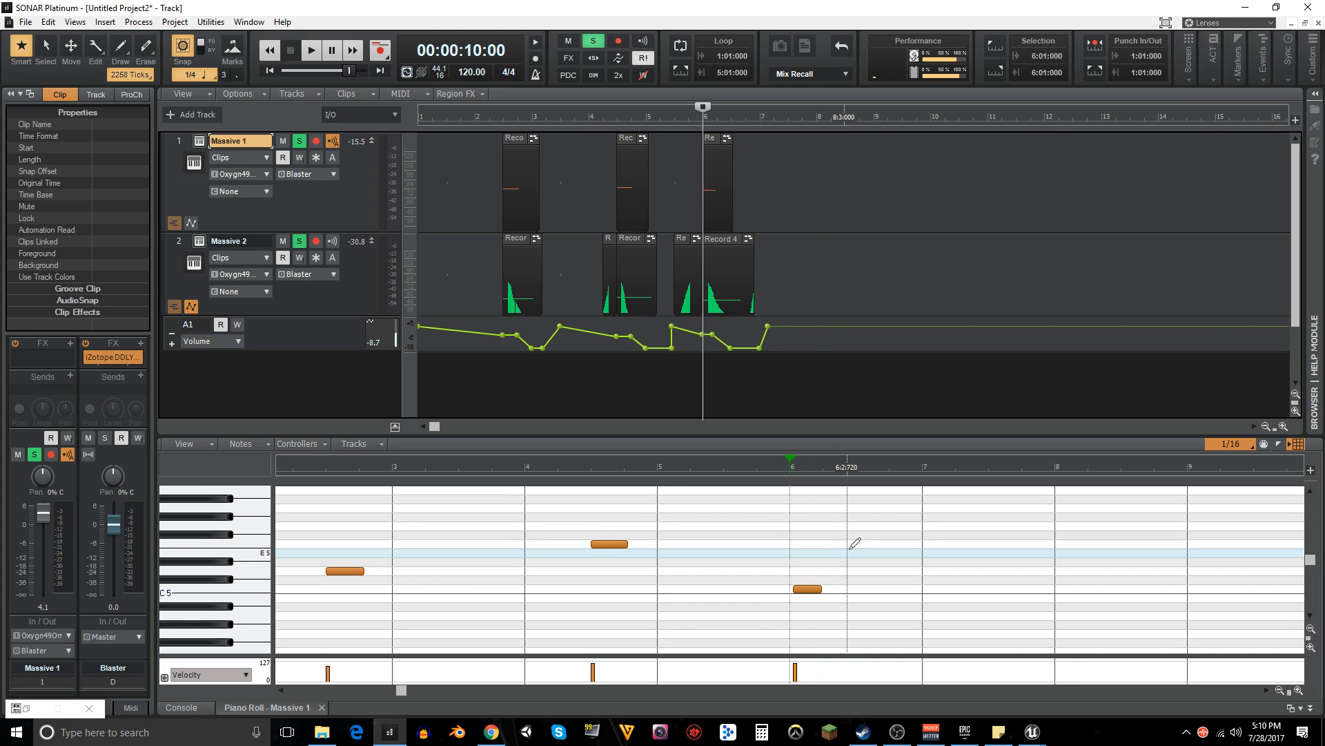
left_click(809, 588)
left_click_drag(812, 589, 808, 589)
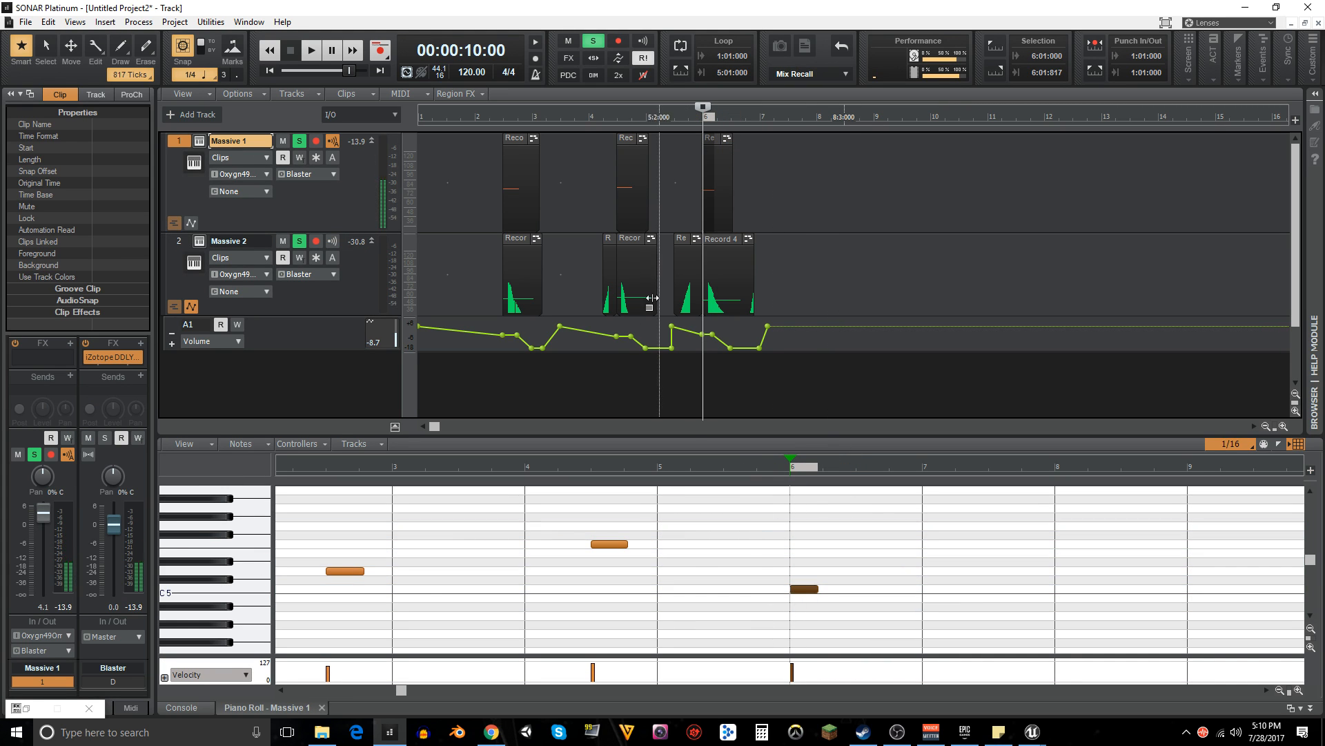
- Play the aligned third blaster shot twice from 6:01 with both tracks soloed
left_click(617, 188)
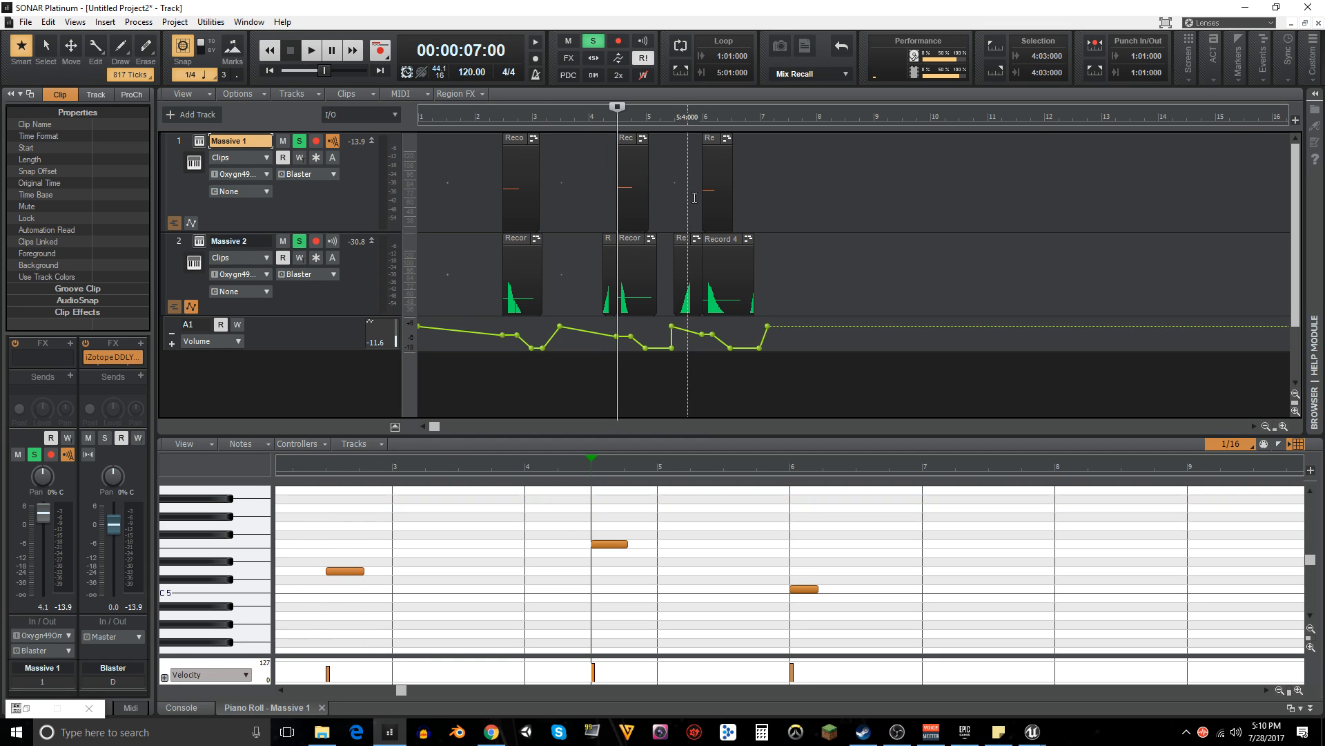
left_click(704, 188)
key("space")
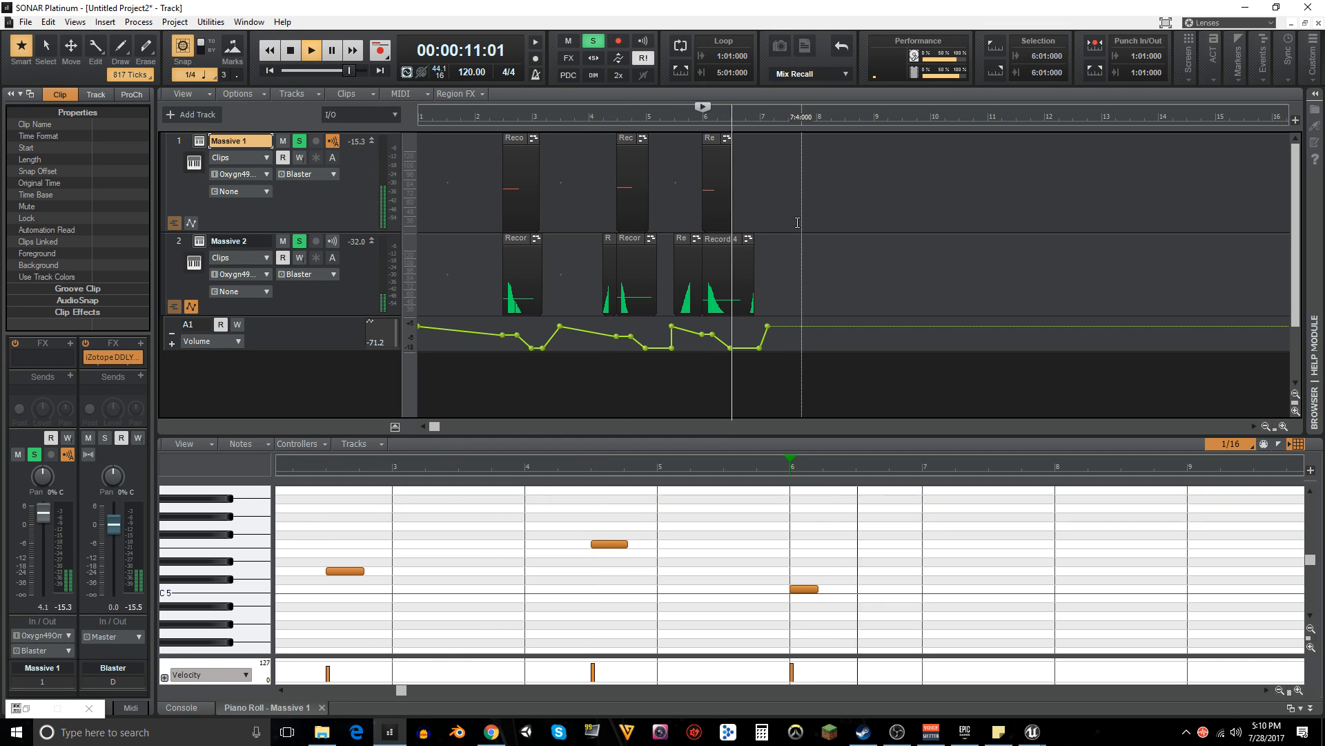
key("space")
key("space")
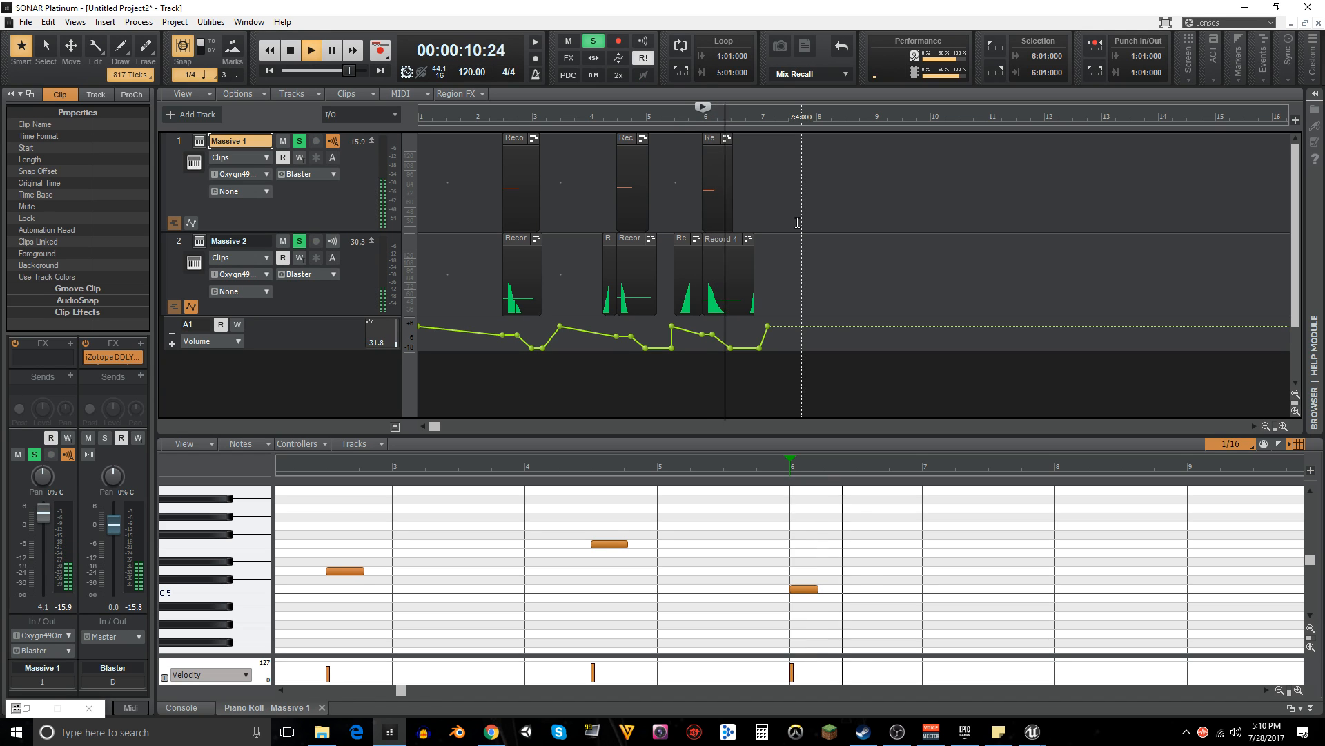
key("space")
- Select the first pair of clips on both Massive tracks with a time range from 2:03:000 to 3:01:699
left_click(490, 205)
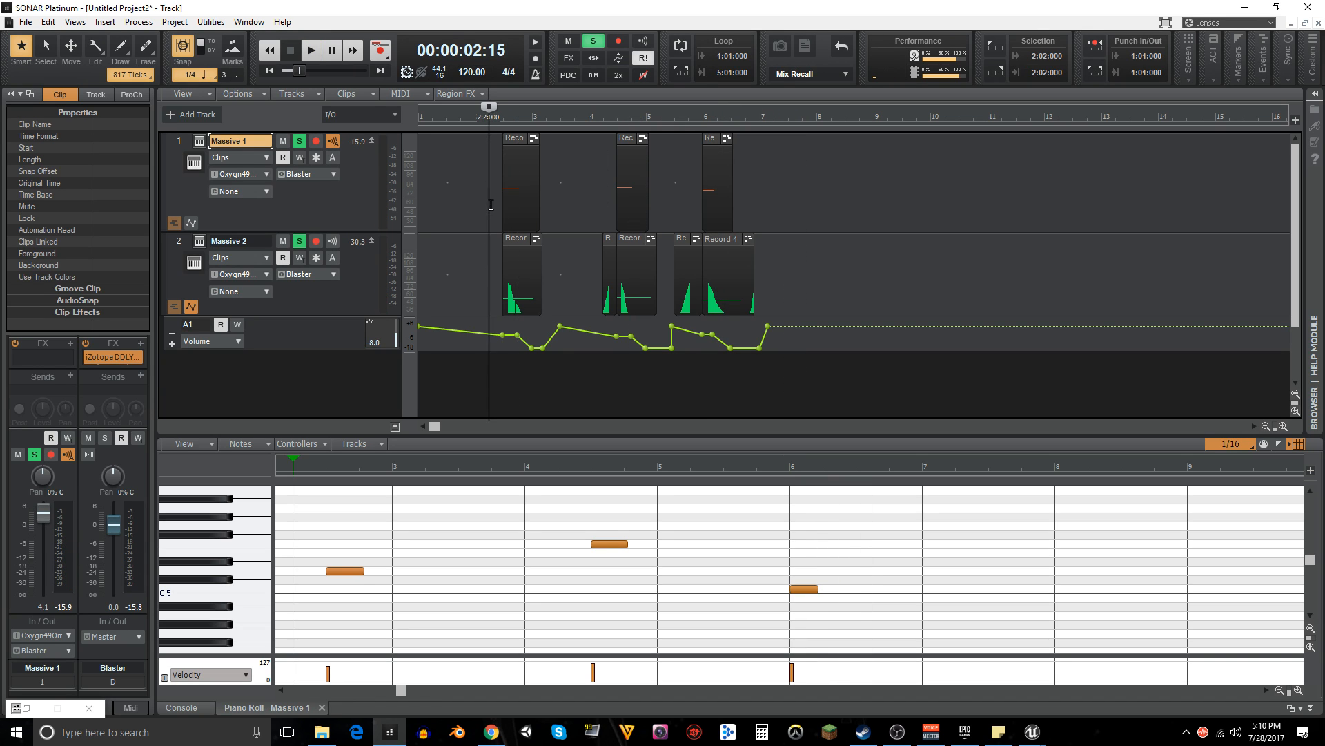
left_click(503, 194)
left_click_drag(553, 191, 481, 352)
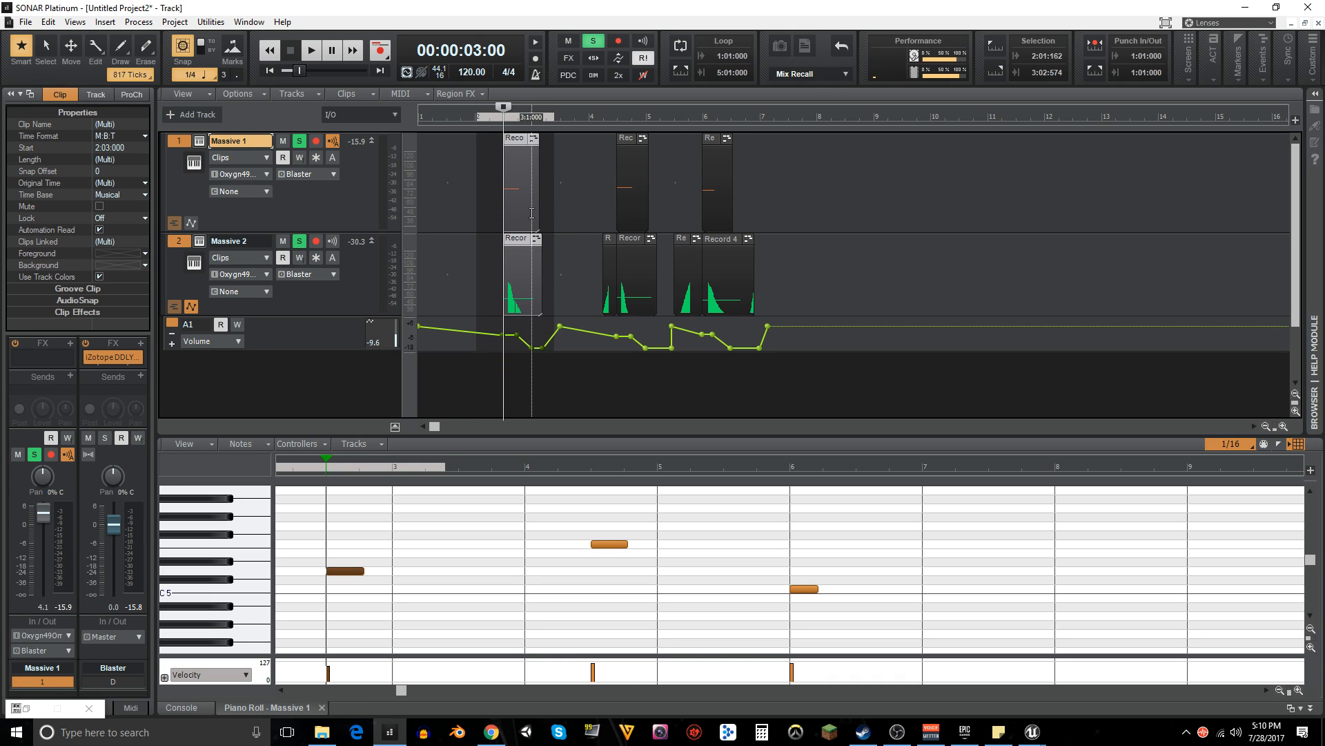
left_click_drag(539, 183, 523, 232)
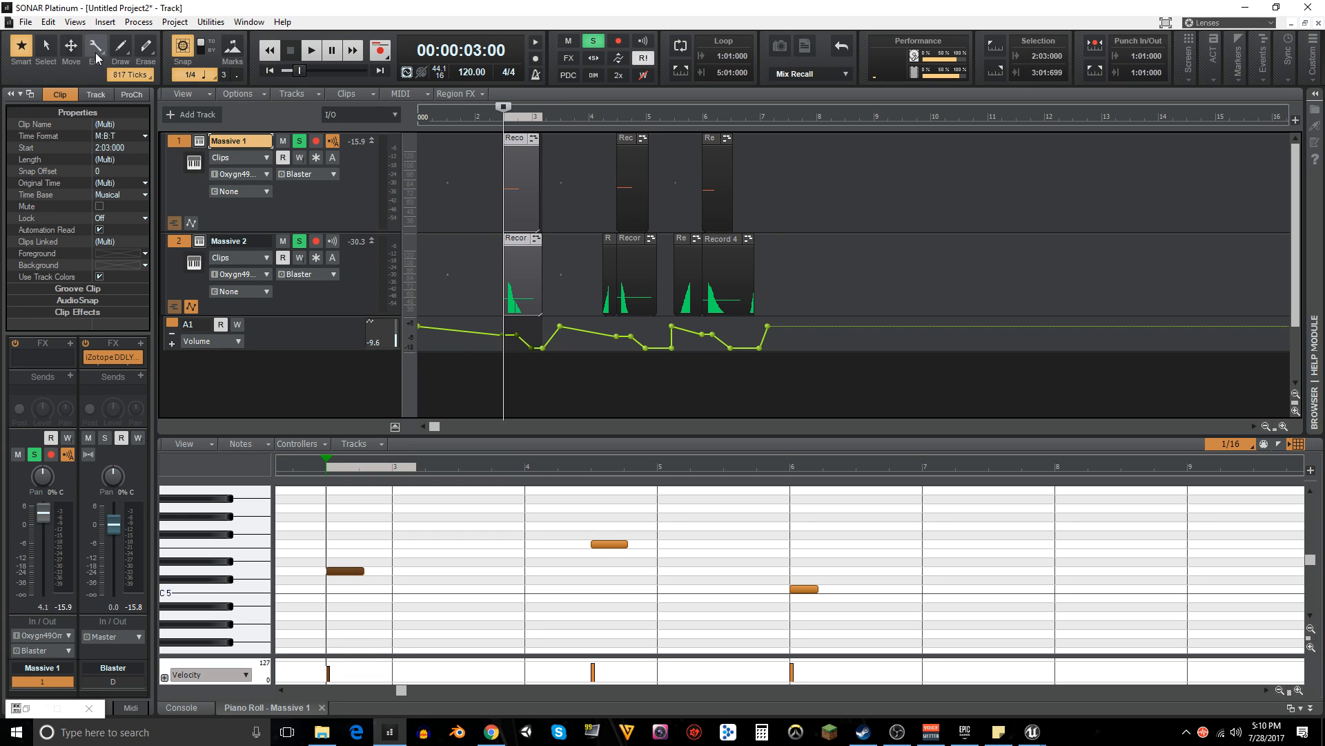
- Export the selected range as Wave audio to the Arena Combat folder, overwriting BlasterShot_1
left_click(25, 21)
mouse_move(53, 180)
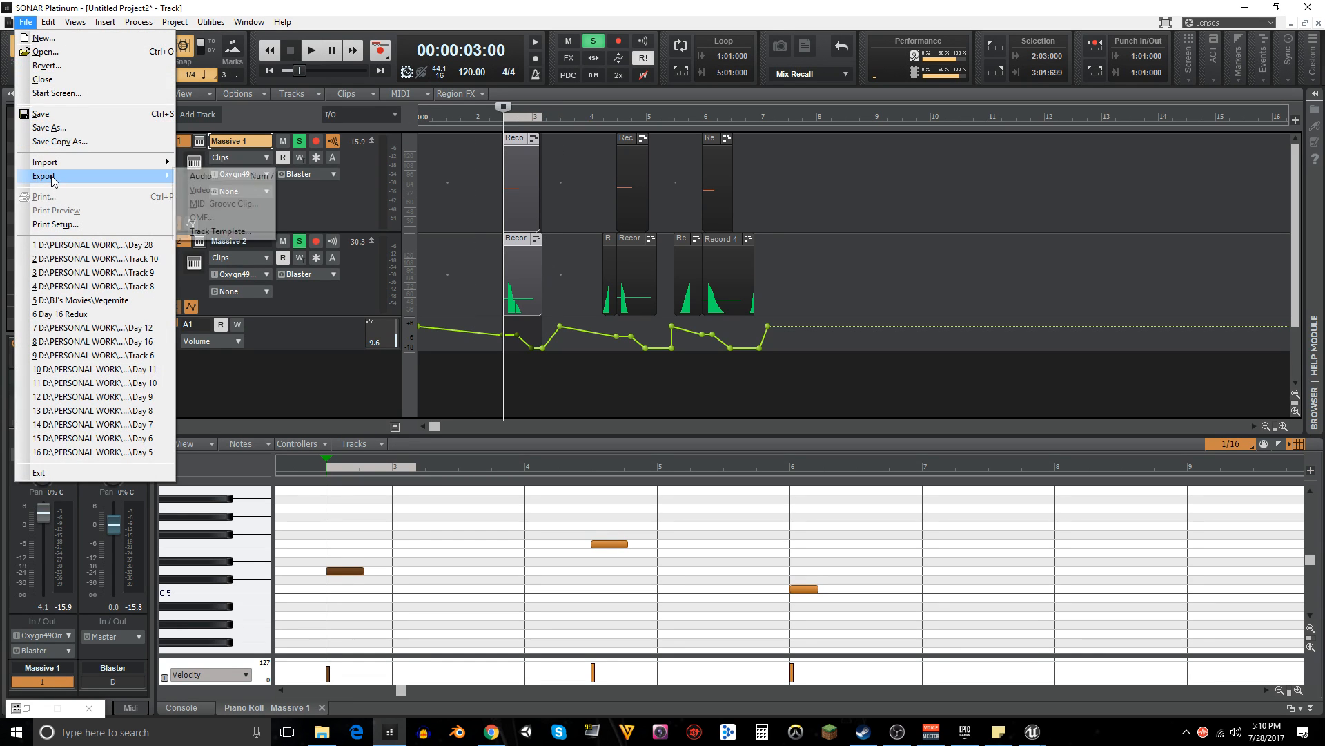
left_click(203, 175)
left_click(540, 189)
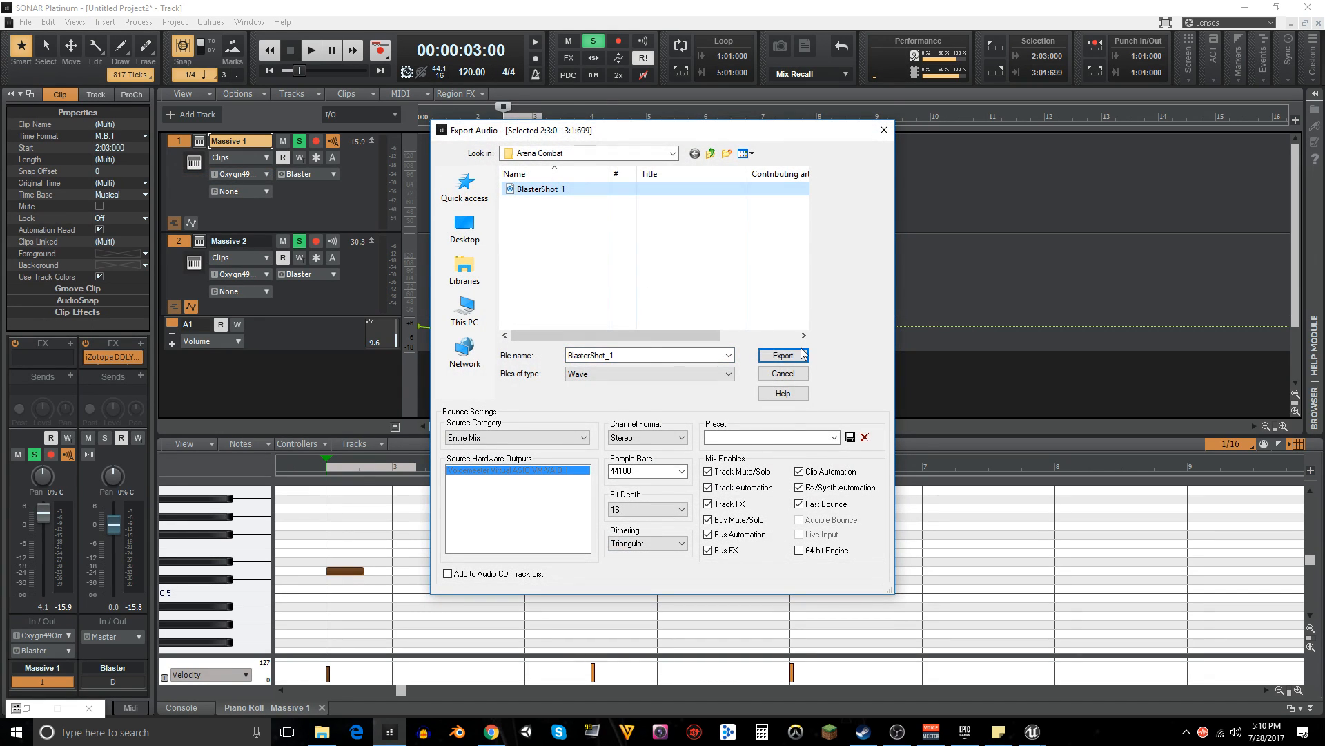
left_click(783, 354)
left_click(686, 394)
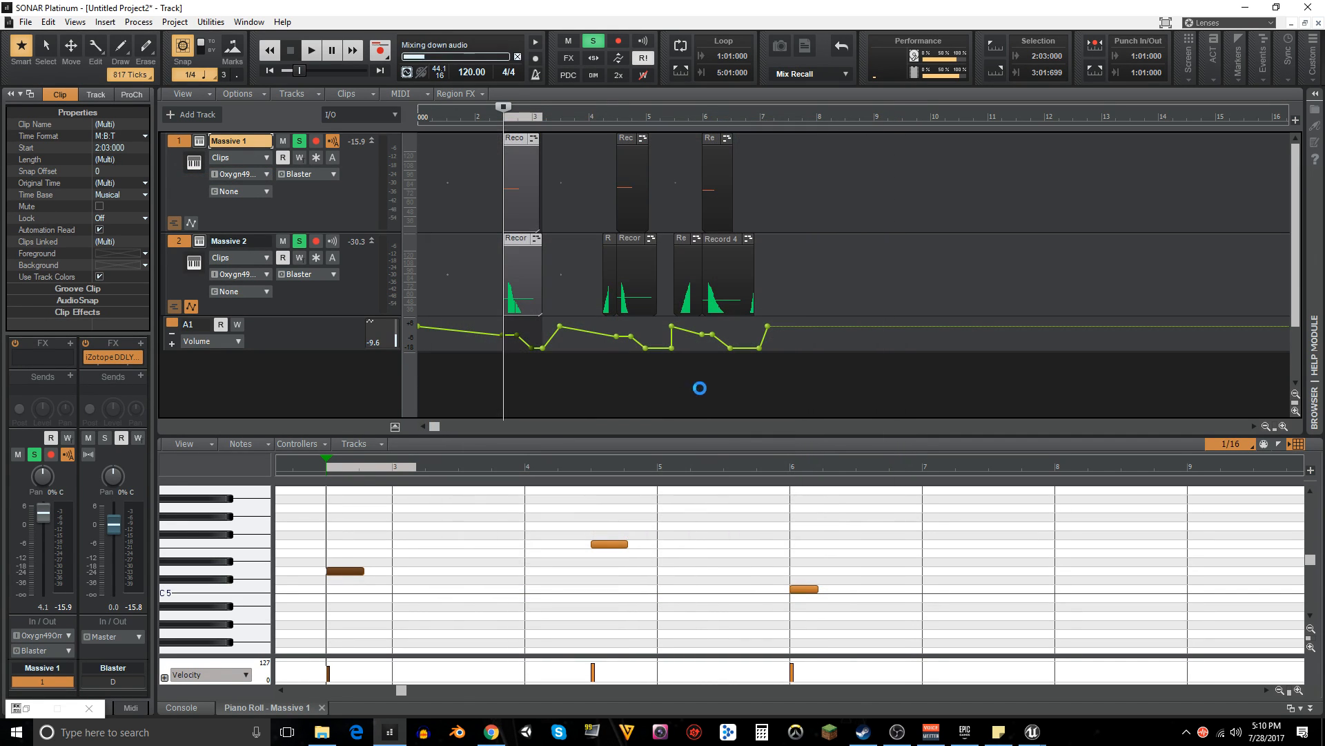
- Switch to the Unreal Editor, minimise the Blaster blueprint window and open the WeaponSounds folder
mouse_move(1032, 730)
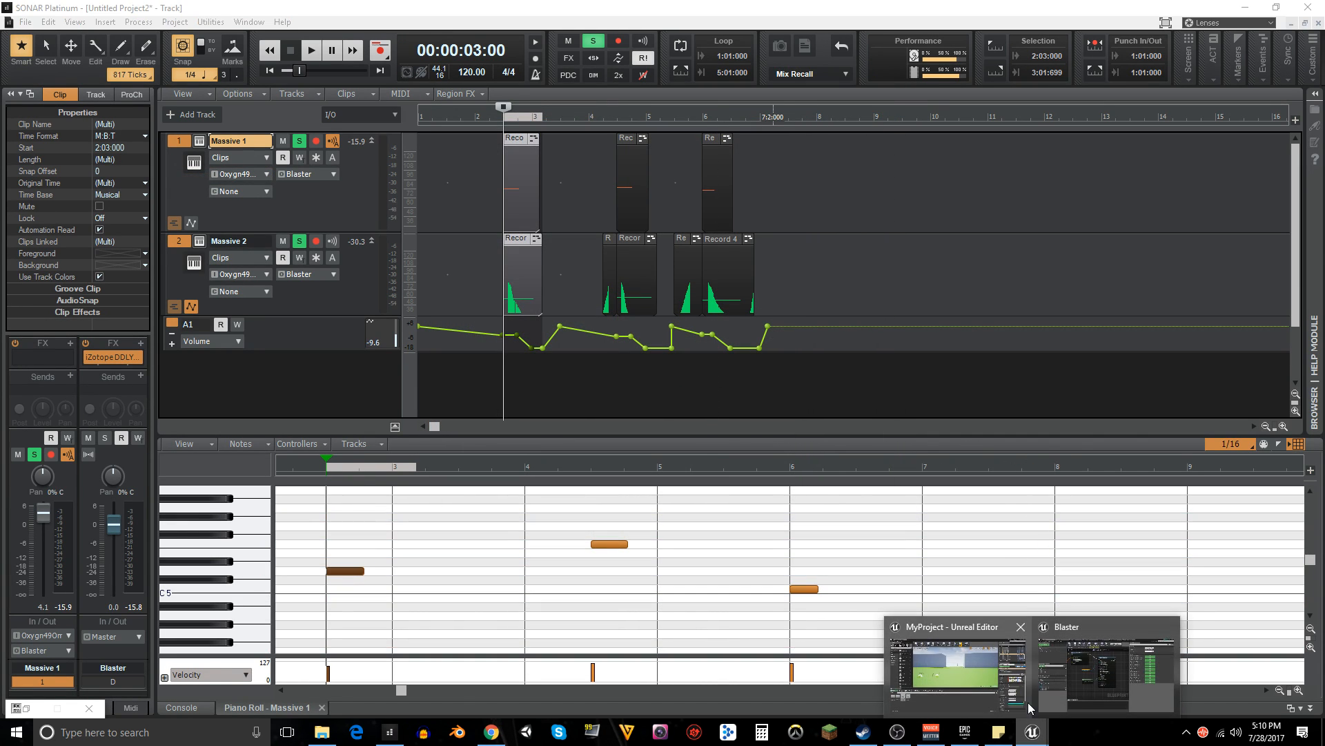
left_click(1036, 693)
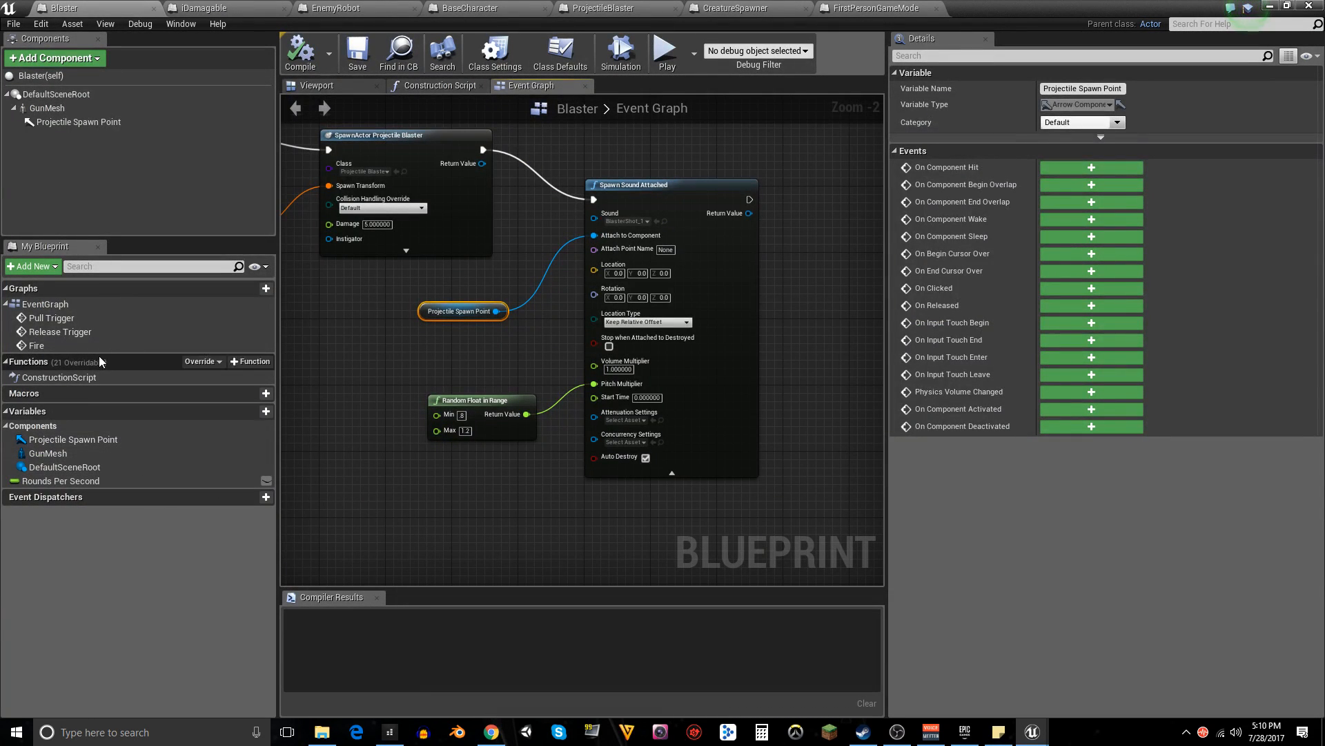
left_click(1270, 6)
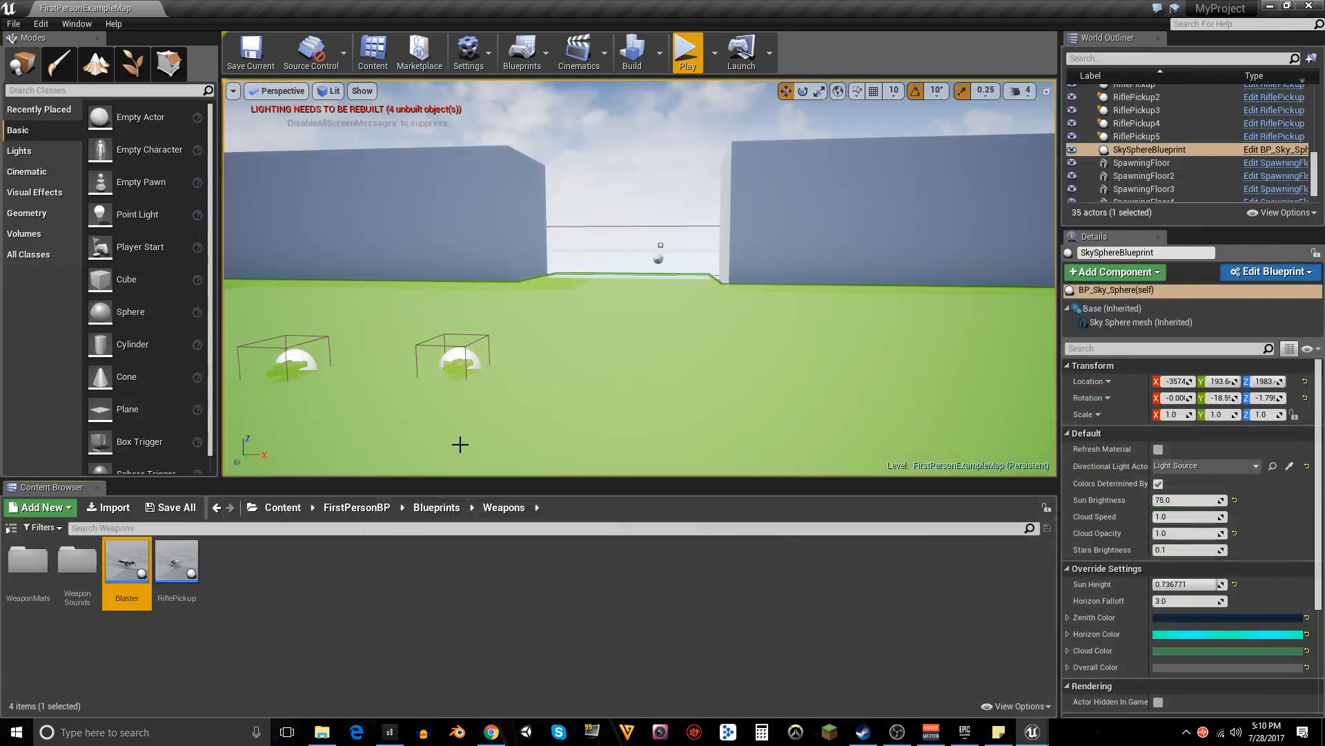
double_click(76, 566)
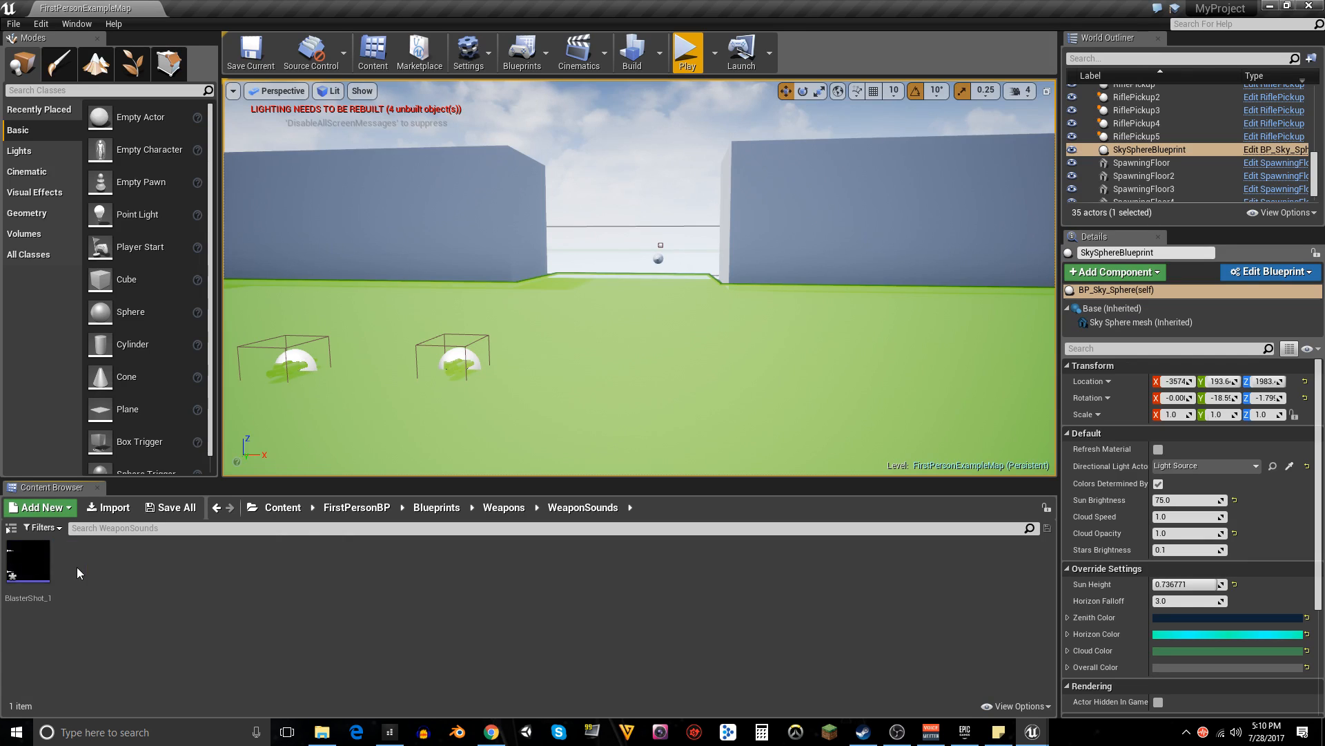
right_click(31, 575)
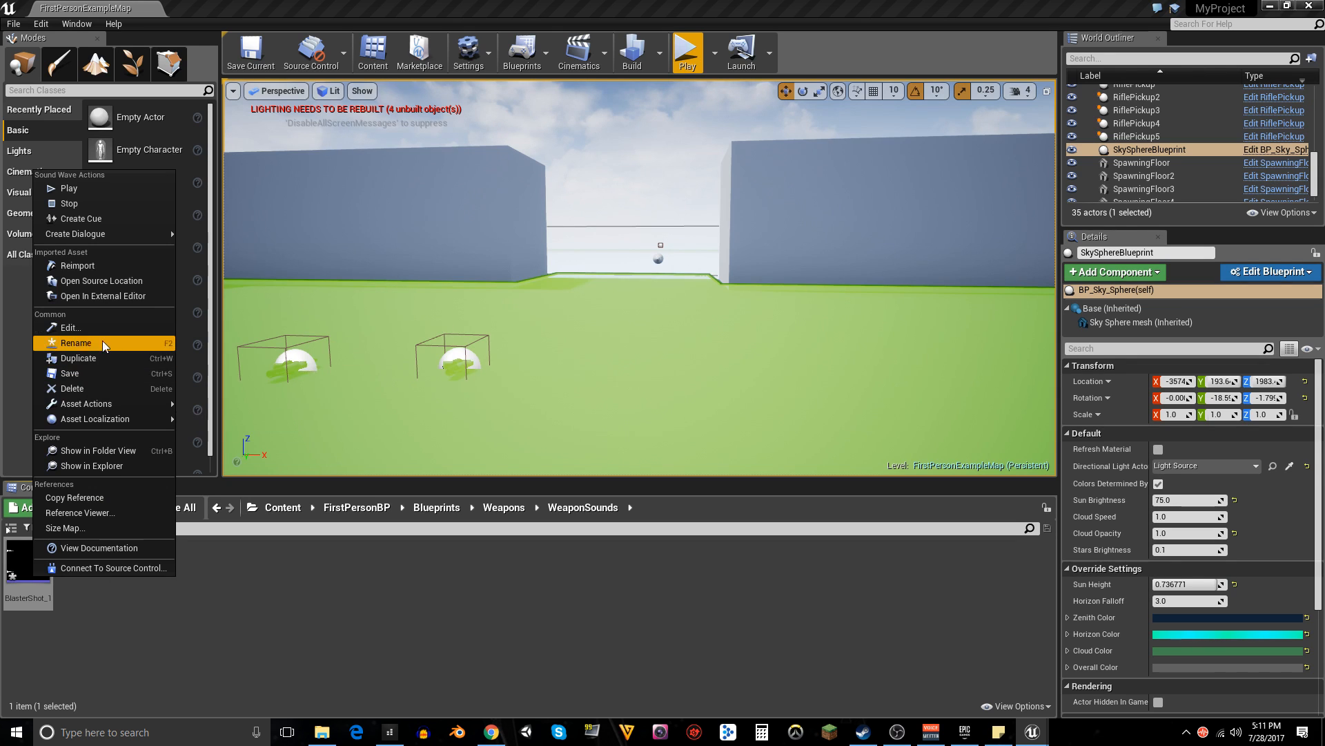
mouse_move(162, 403)
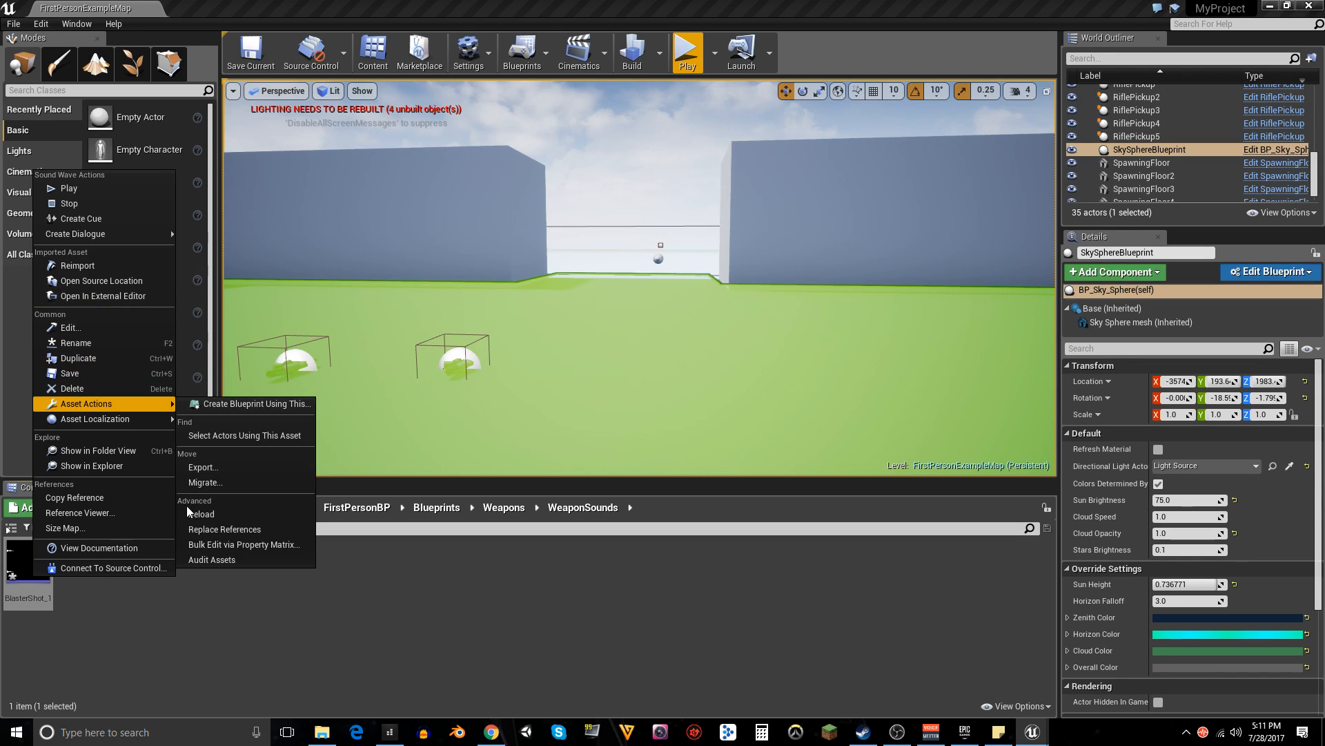
left_click(248, 631)
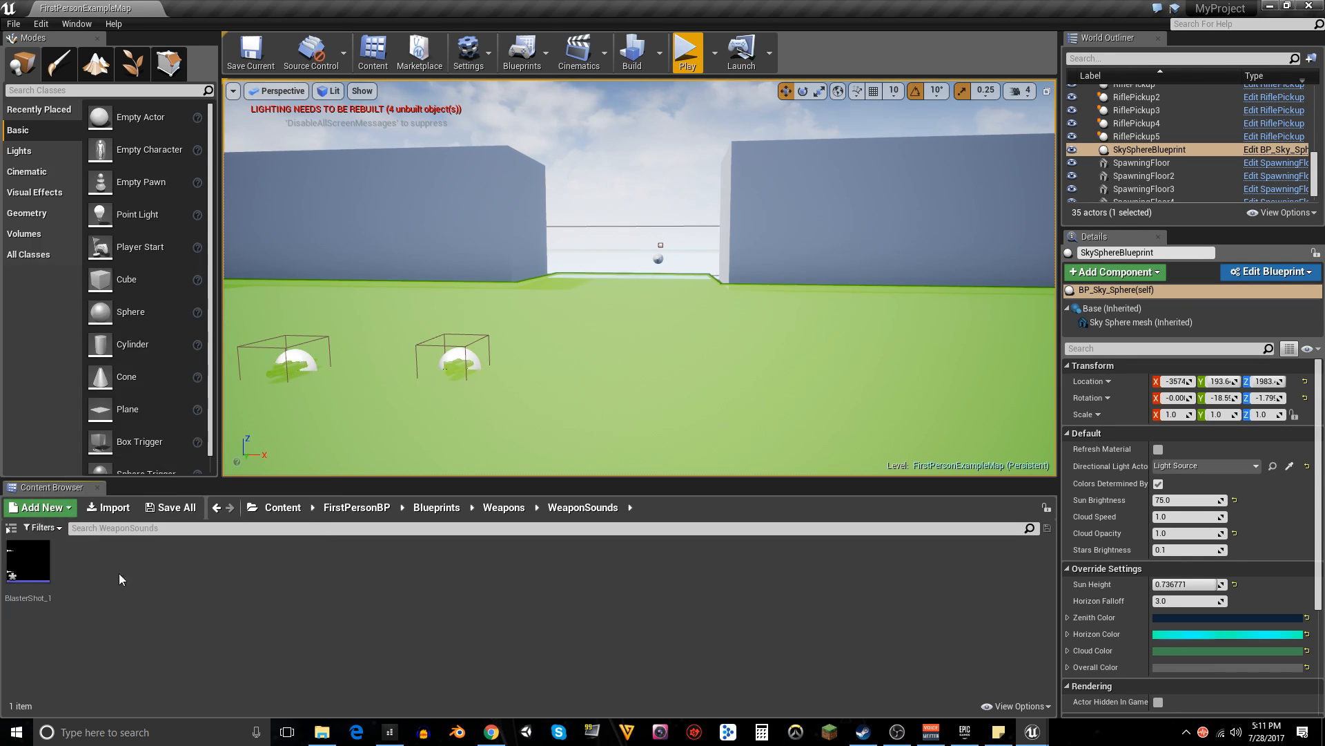
- Reimport the BlasterShot_1 sound wave from its source file
right_click(43, 555)
left_click(93, 248)
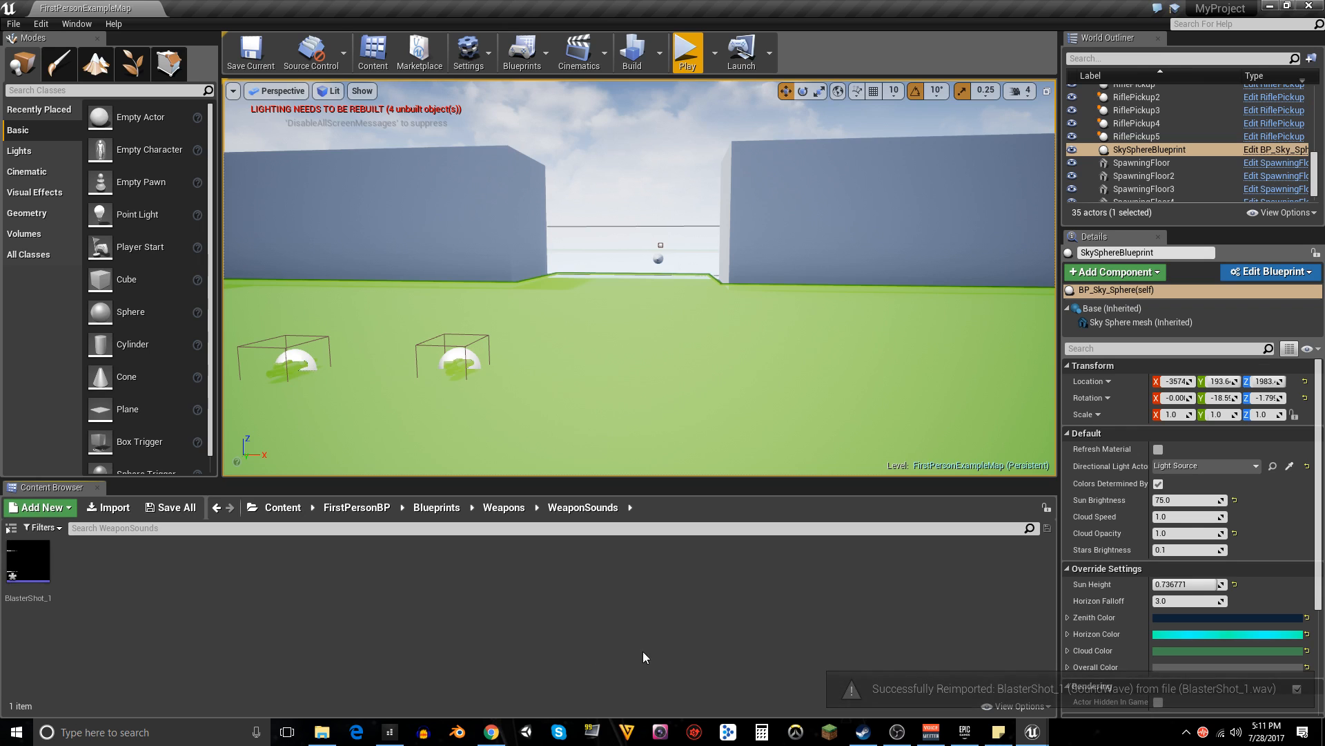
- Start a play session in the viewport, move forward and fire the blaster toward the green floor area
left_click(682, 62)
left_click(644, 297)
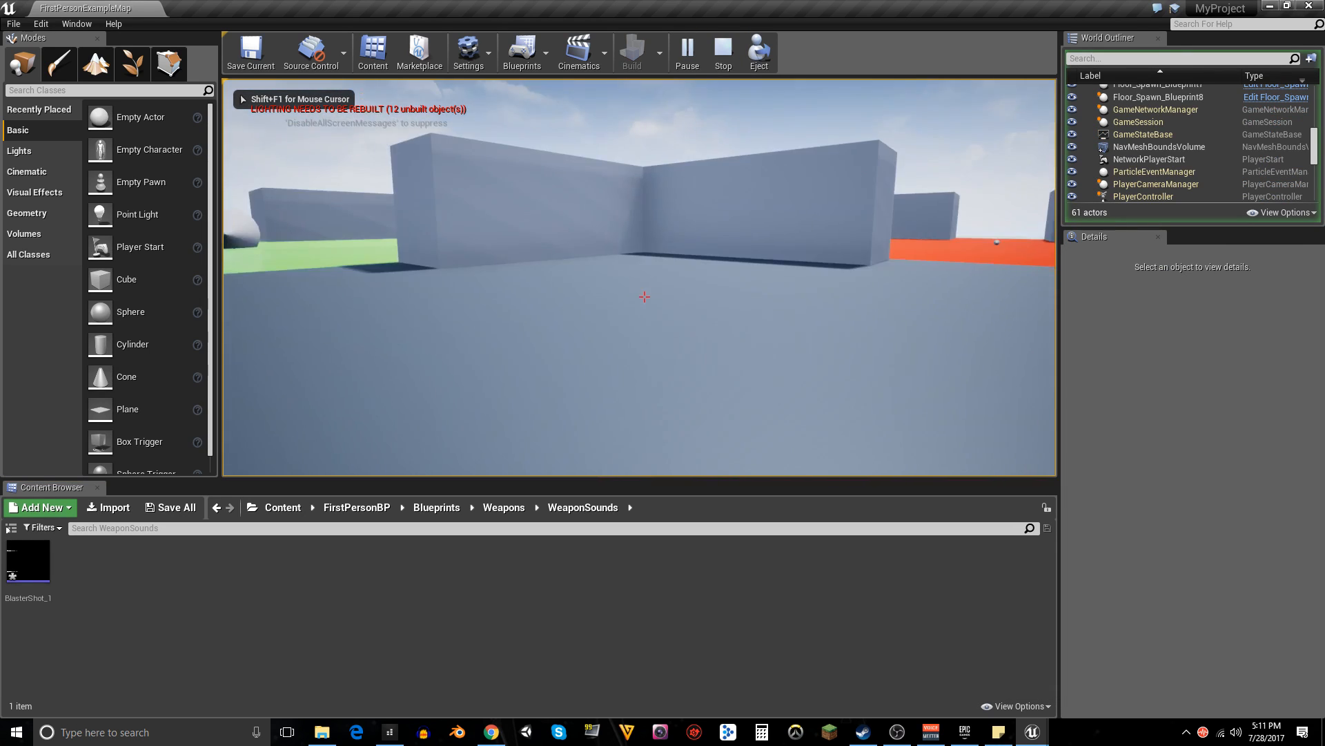
key("w")
left_click(644, 296)
key("w")
left_click(644, 296)
left_click(644, 296)
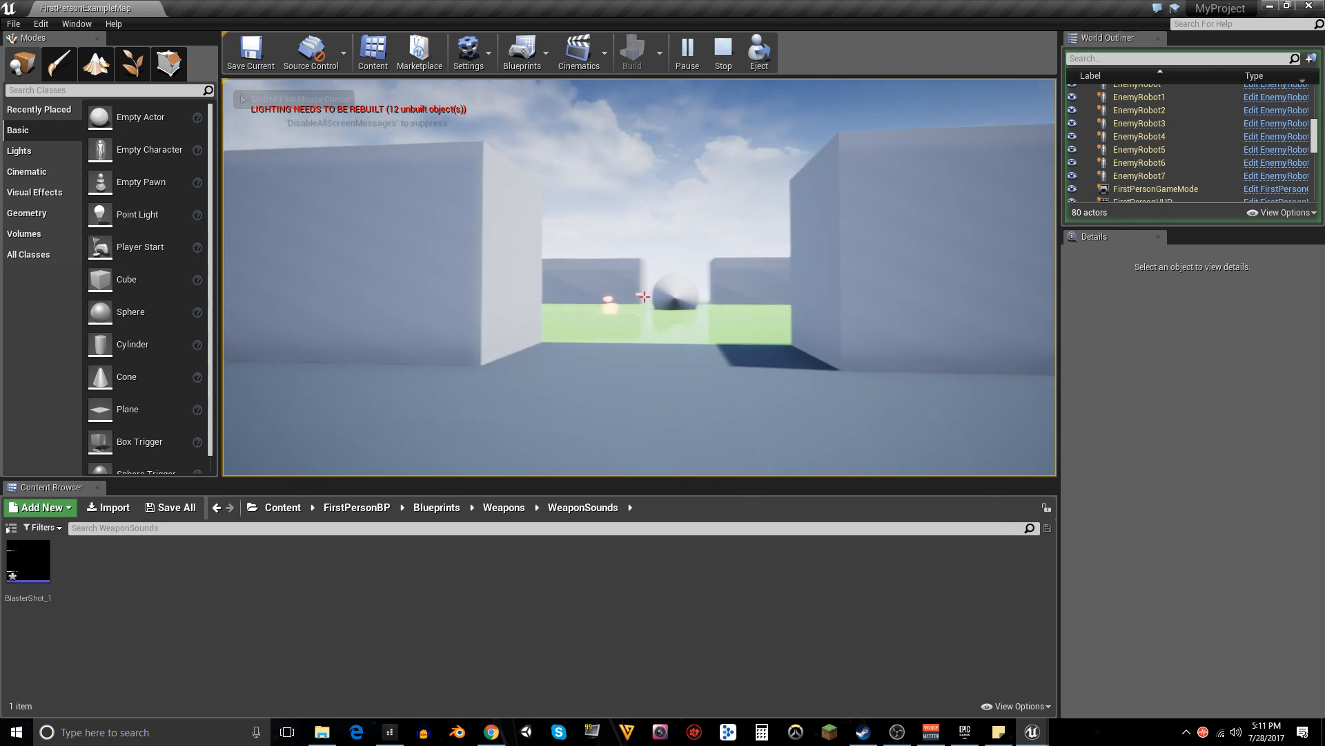
- Advance toward the red floor area while repeatedly firing the blaster at the robots to hear the reimported sound
key("w")
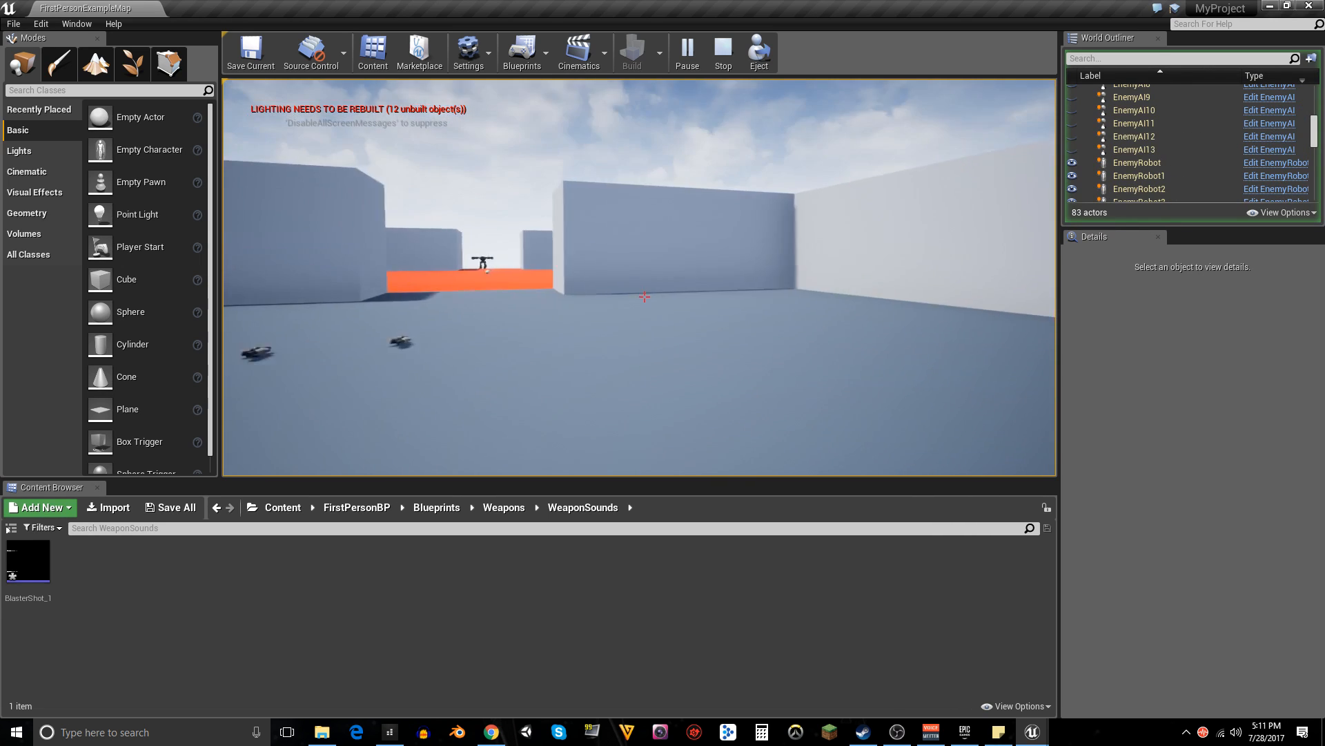
left_click(644, 296)
key("w")
left_click(644, 296)
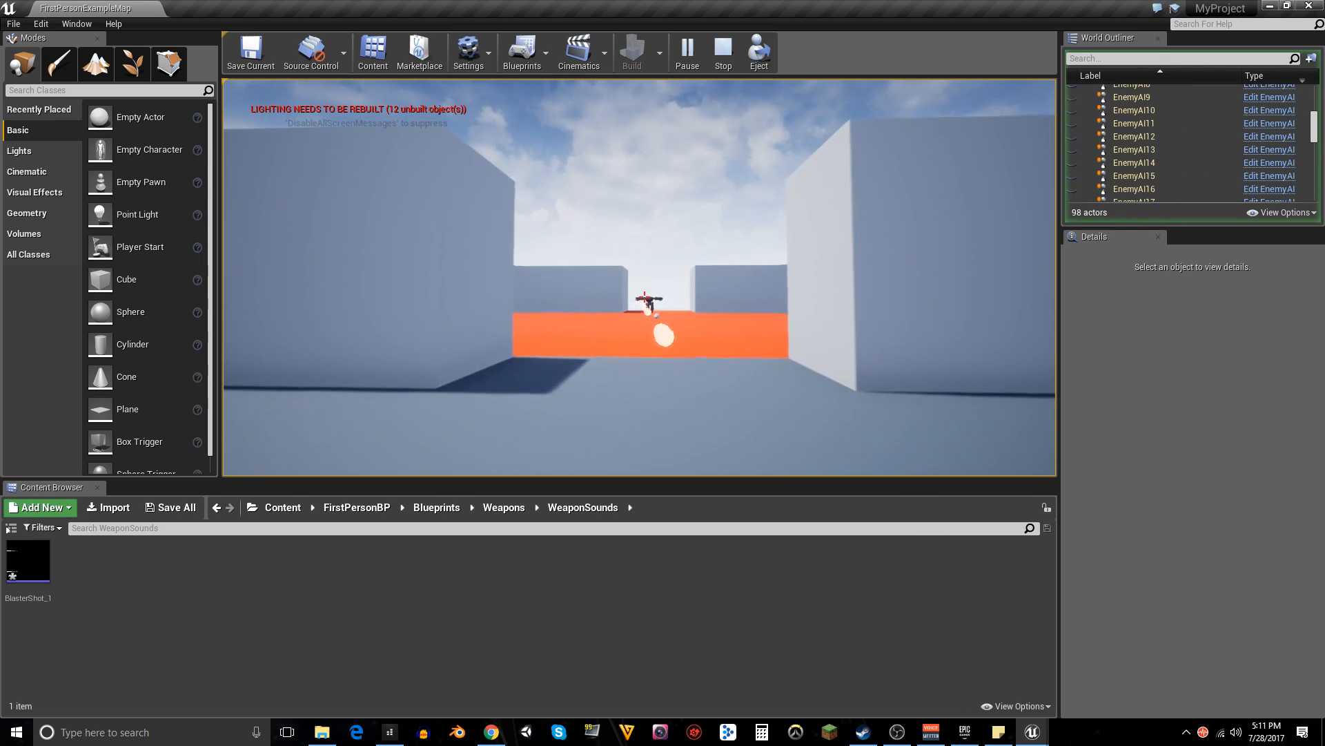
key("s")
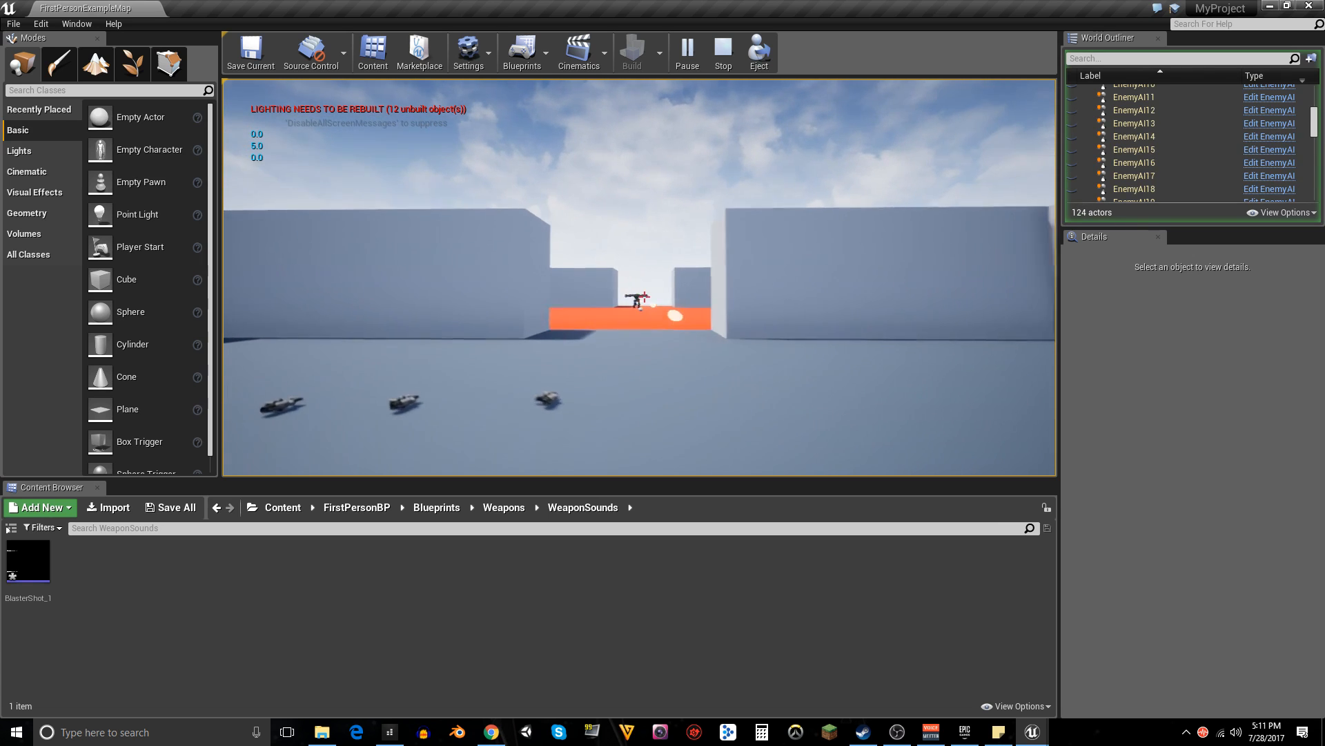
key("w")
left_click(642, 297)
key("d")
key("s")
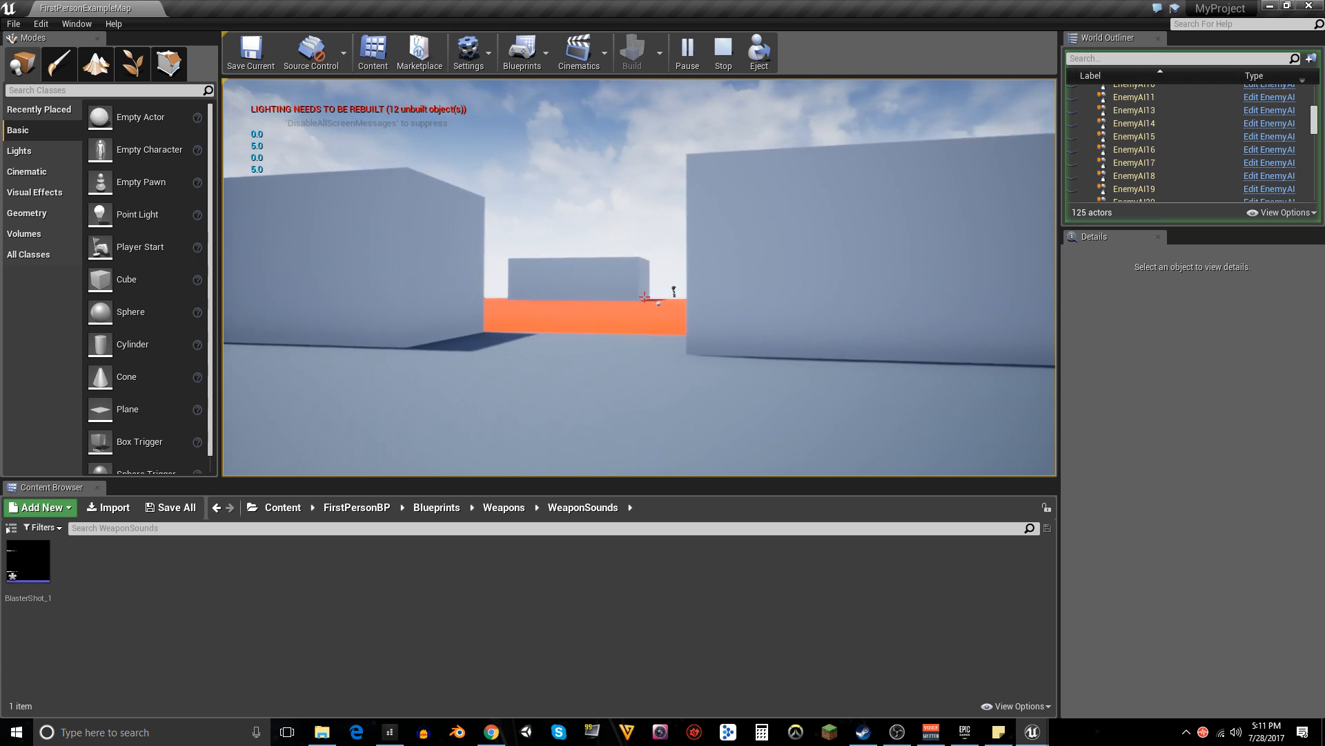
key("w")
left_click(644, 296)
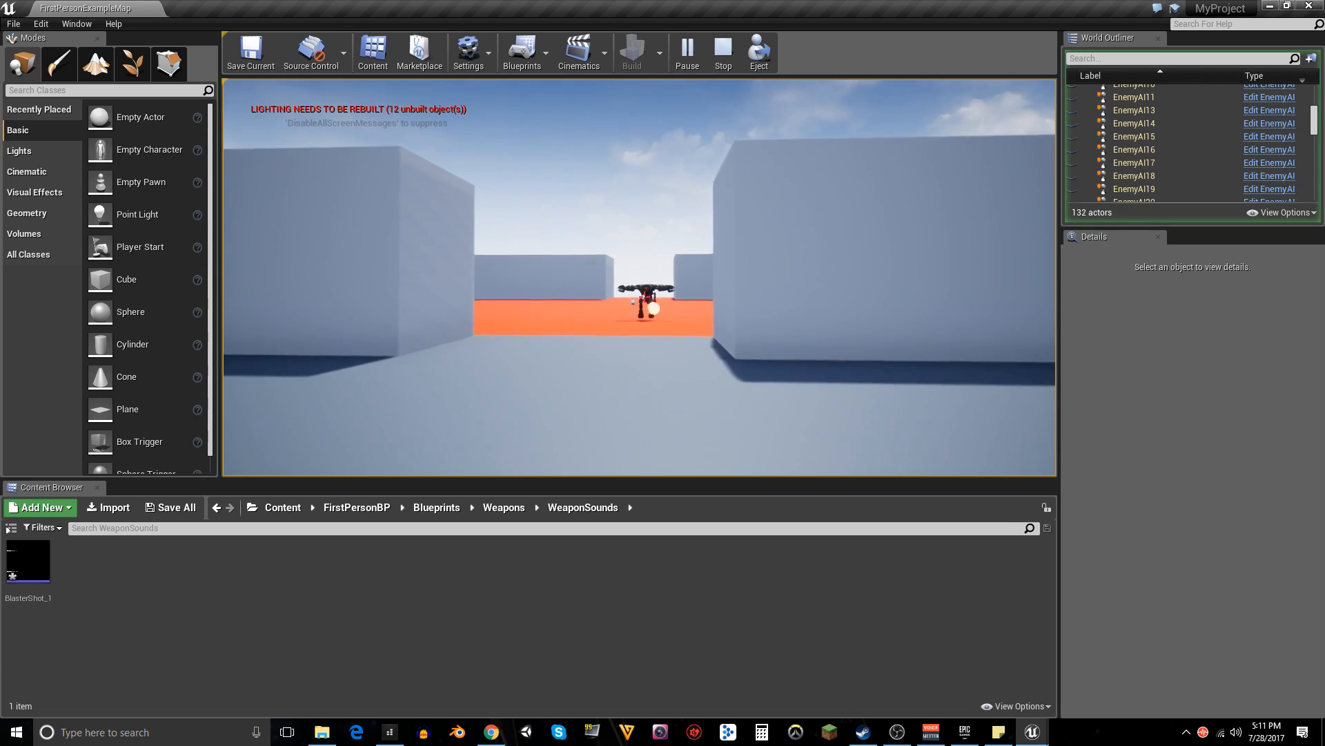
key("w")
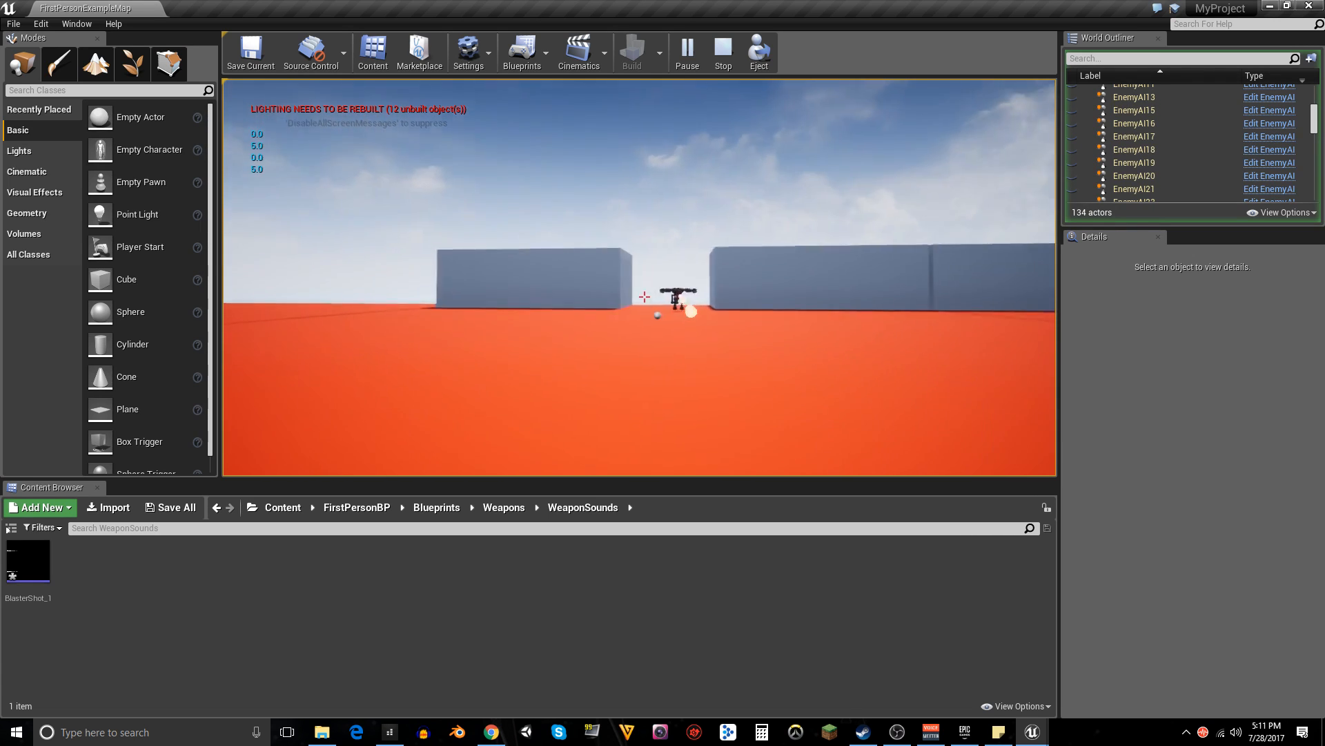
left_click(645, 297)
key("w")
left_click(644, 297)
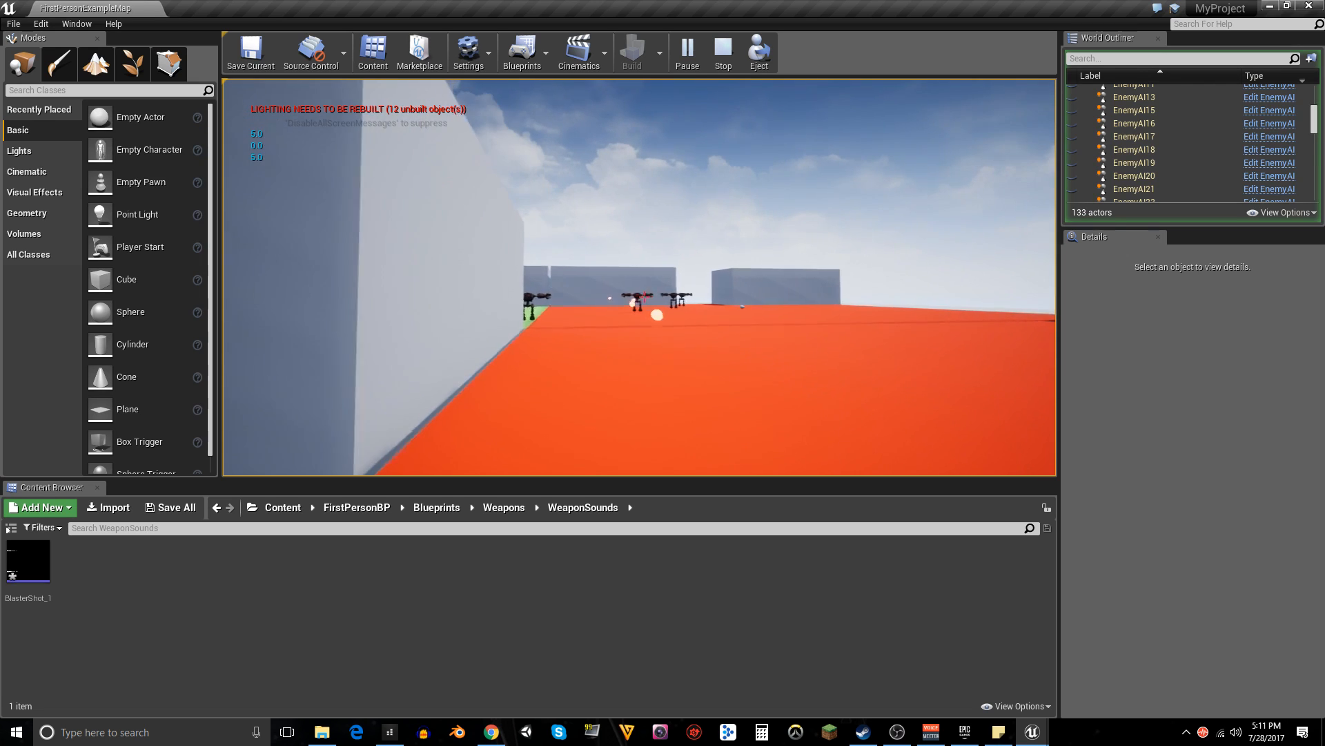
- Stop the play session and switch back to the SONAR Platinum project
key("Escape")
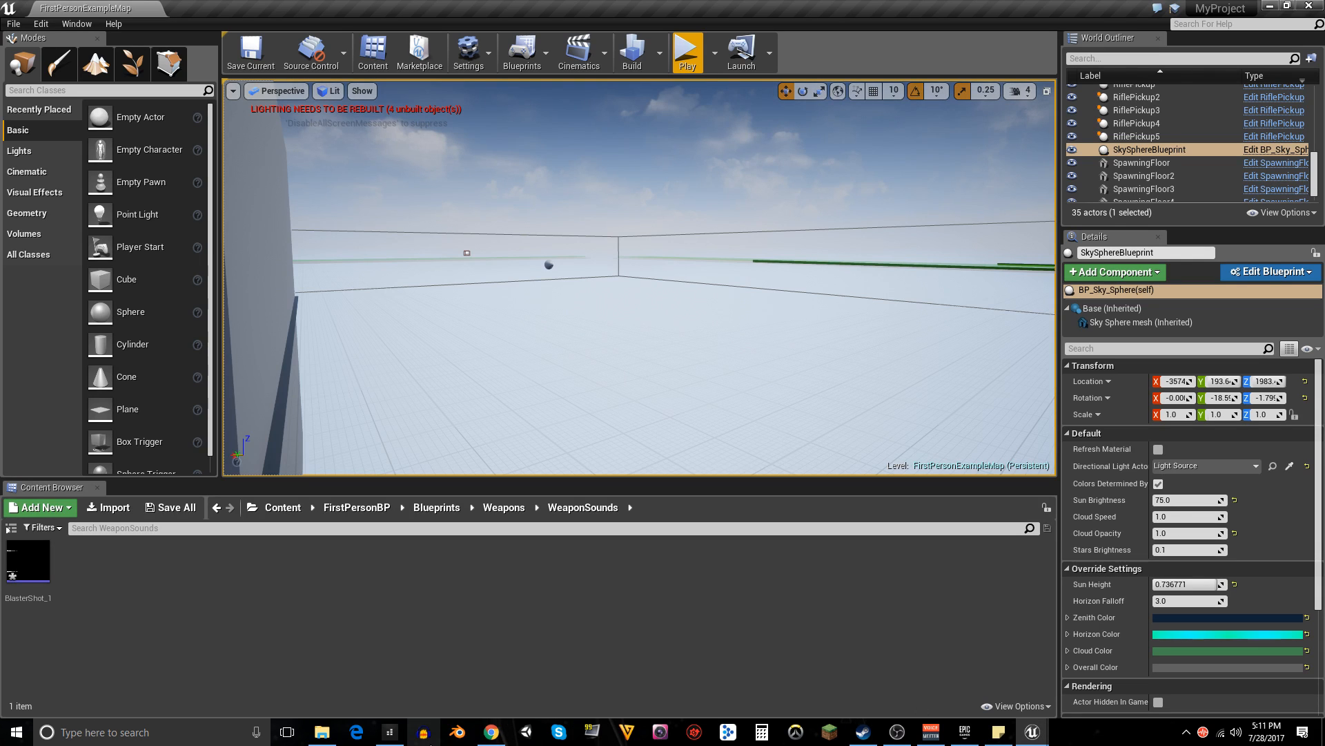
left_click(392, 738)
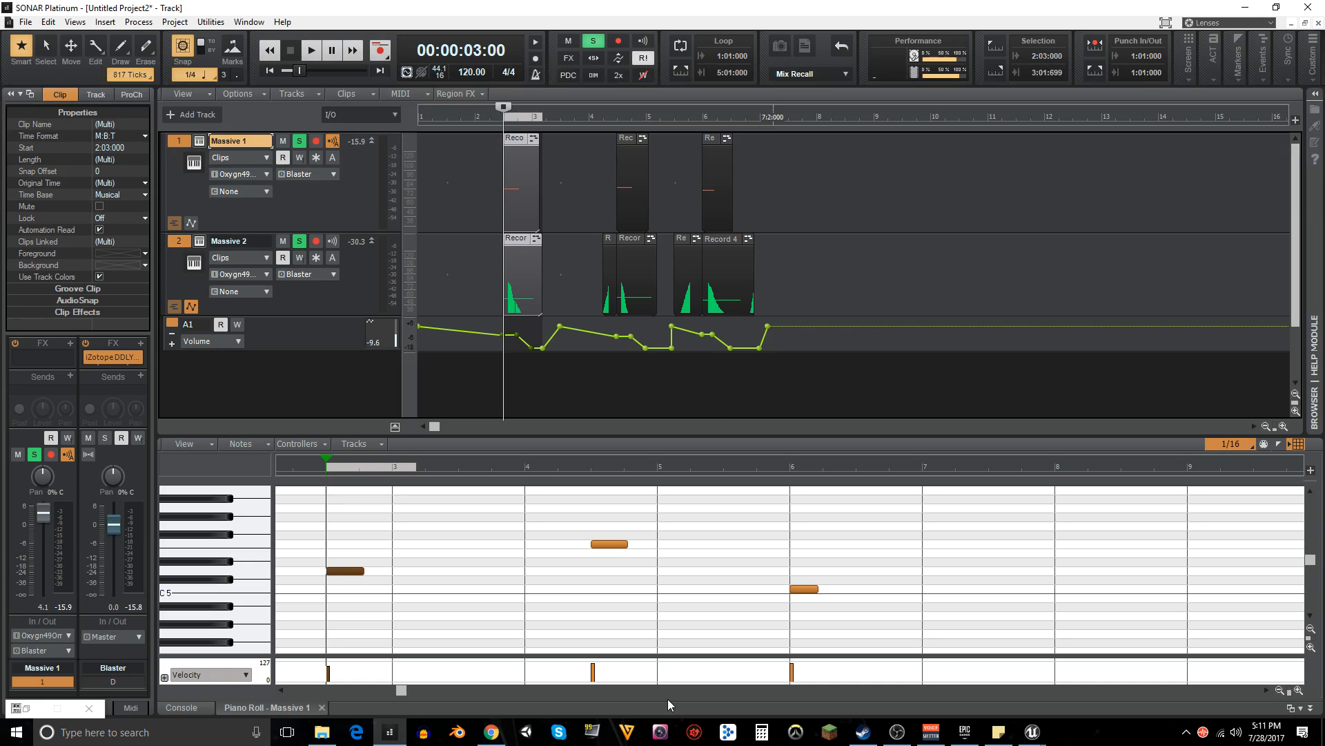
- Play back the second blaster shot from measure 4, beat 3 to hear it
left_click(614, 200)
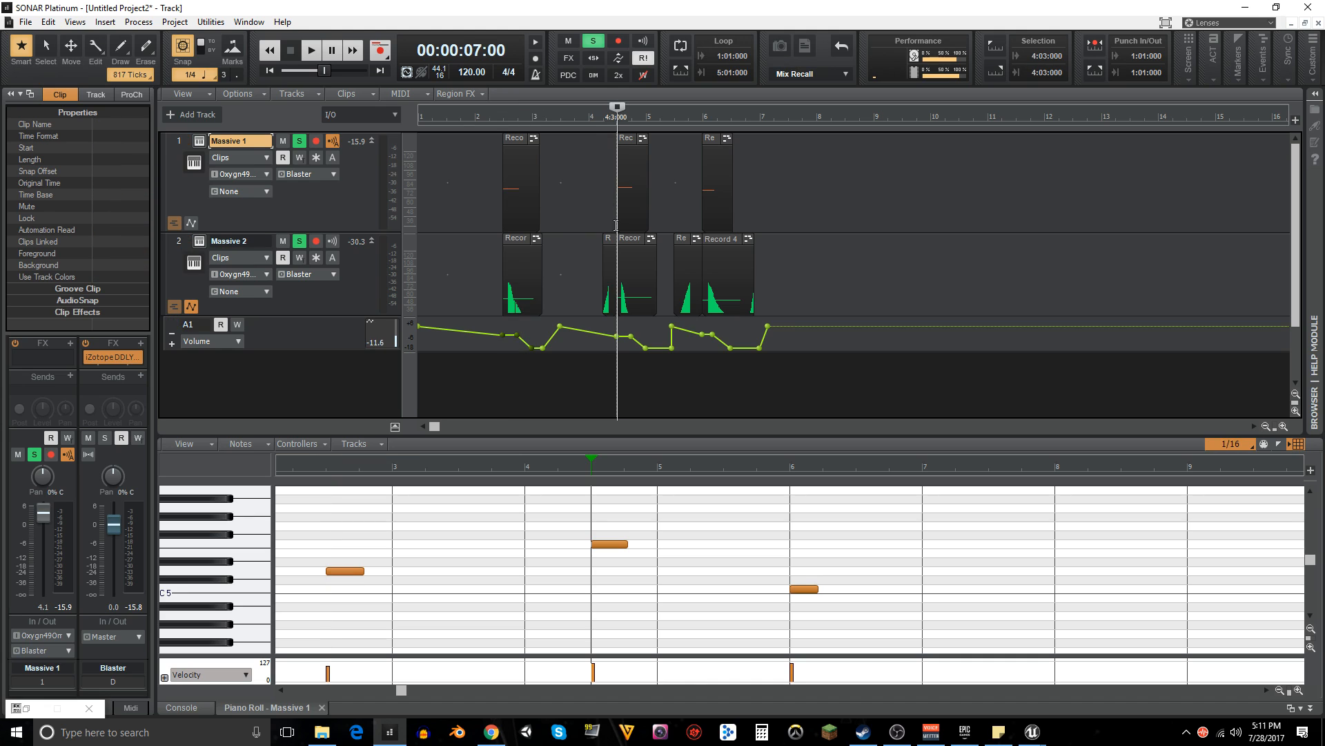
key("space")
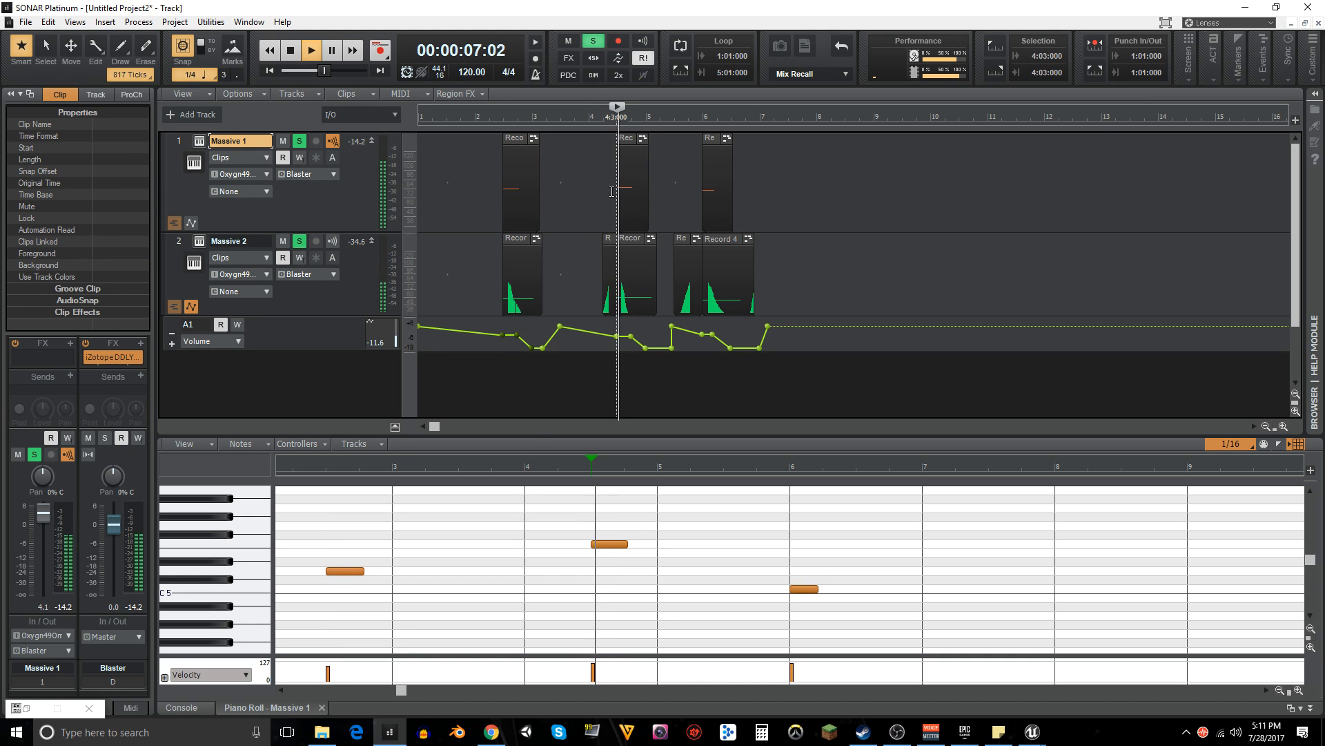
key("space")
- Select the second shot's clips on both Massive tracks and export them as the wave file BlasterShot_2
left_click_drag(617, 179, 643, 294)
left_click(15, 26)
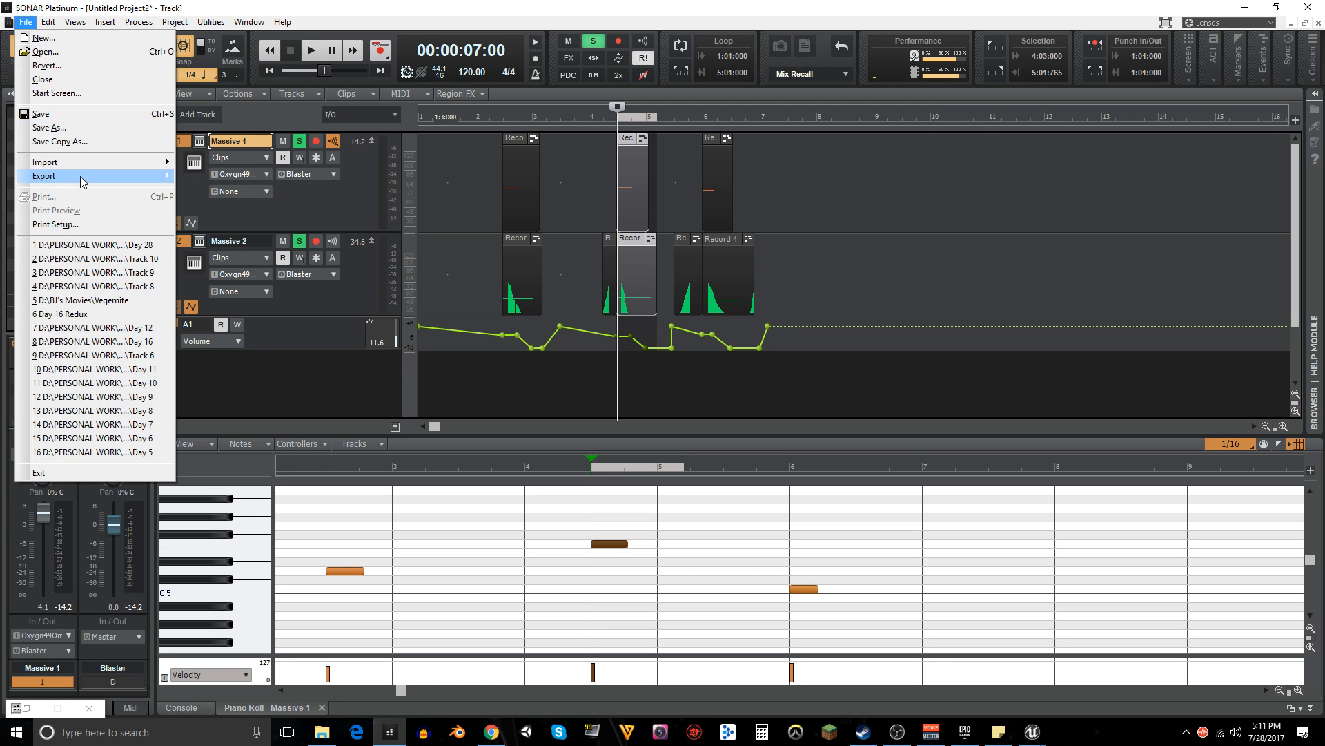
mouse_move(83, 178)
left_click(207, 177)
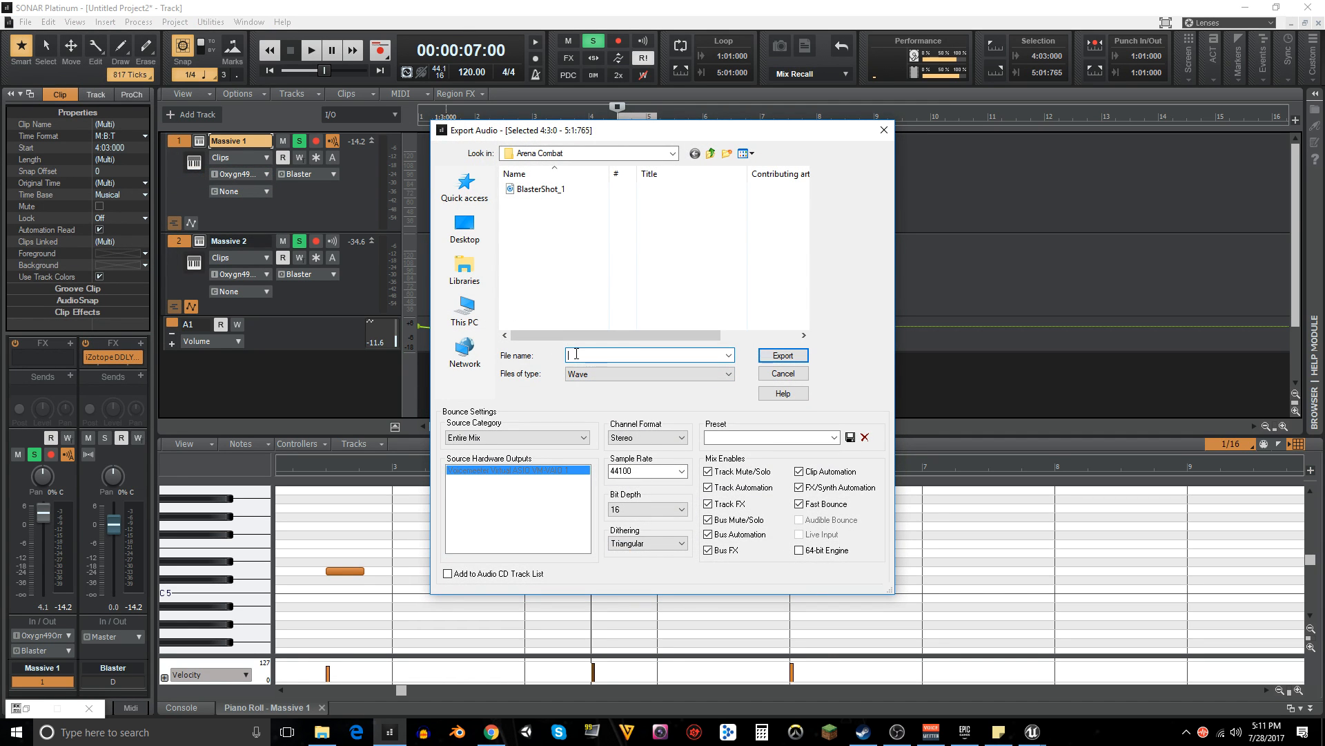
type("BlasterS")
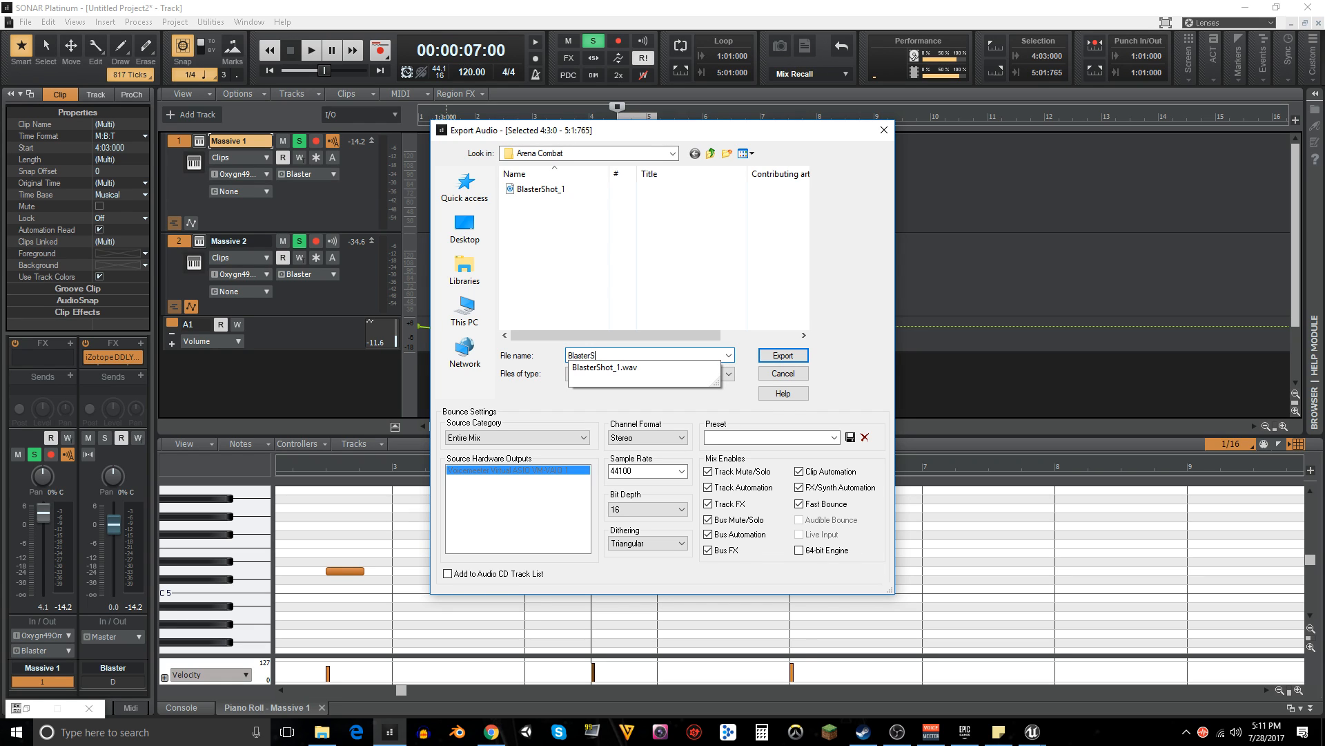
type("hot_2")
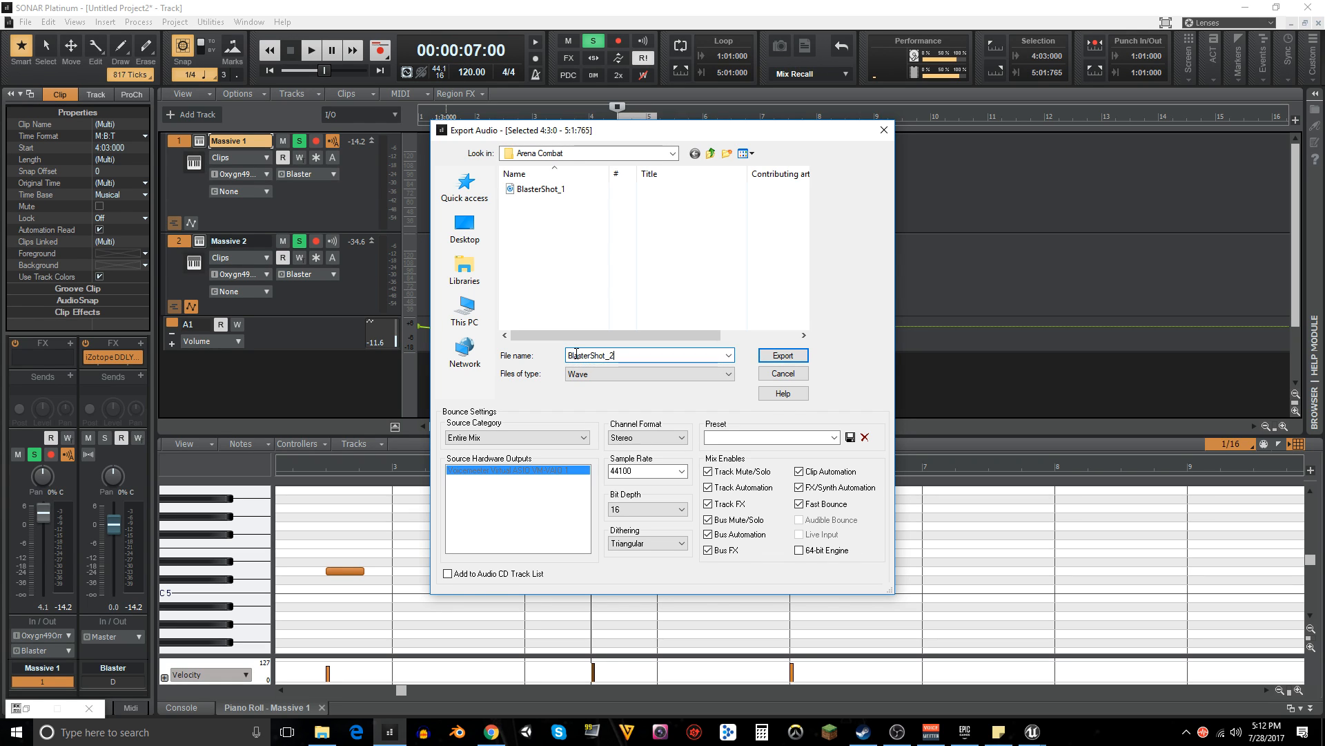
left_click(773, 360)
- Select the third shot's clips at measure 6 on both Massive tracks and export them as the wave file BlasterShot_3
left_click(728, 281)
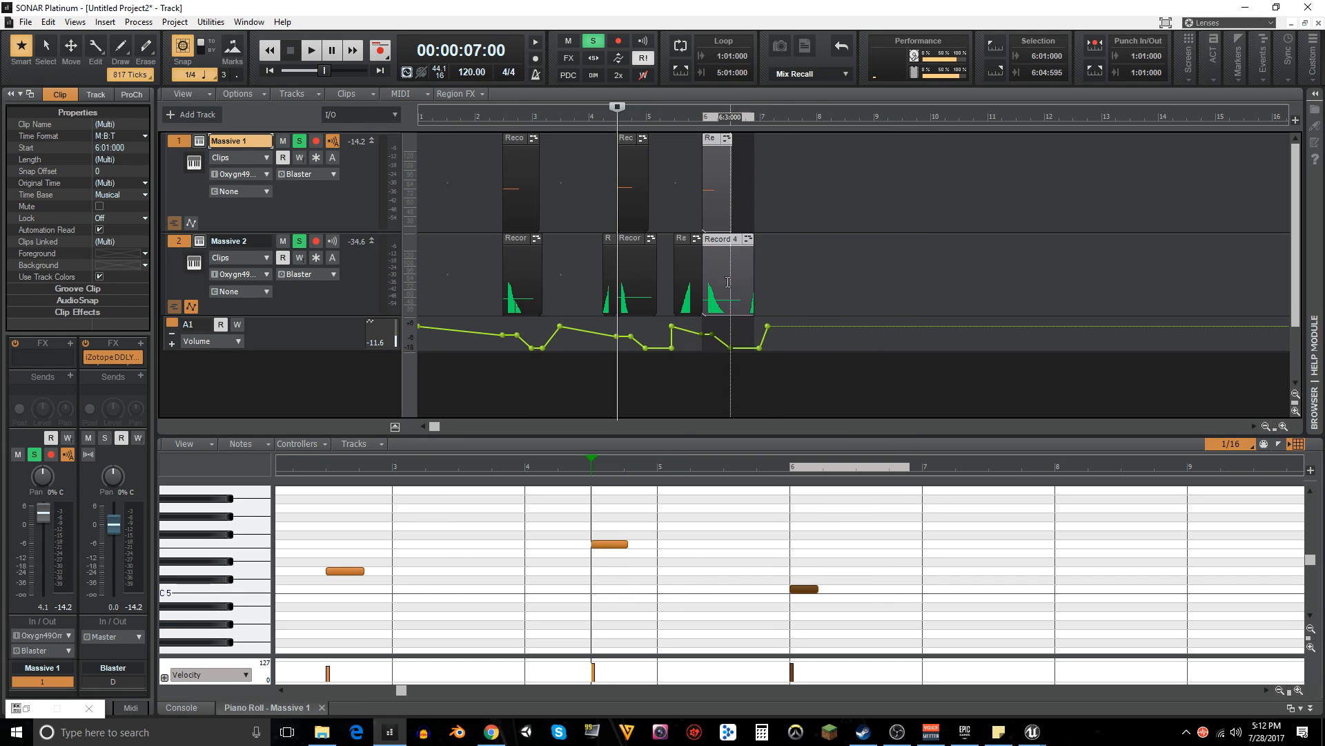
left_click(25, 23)
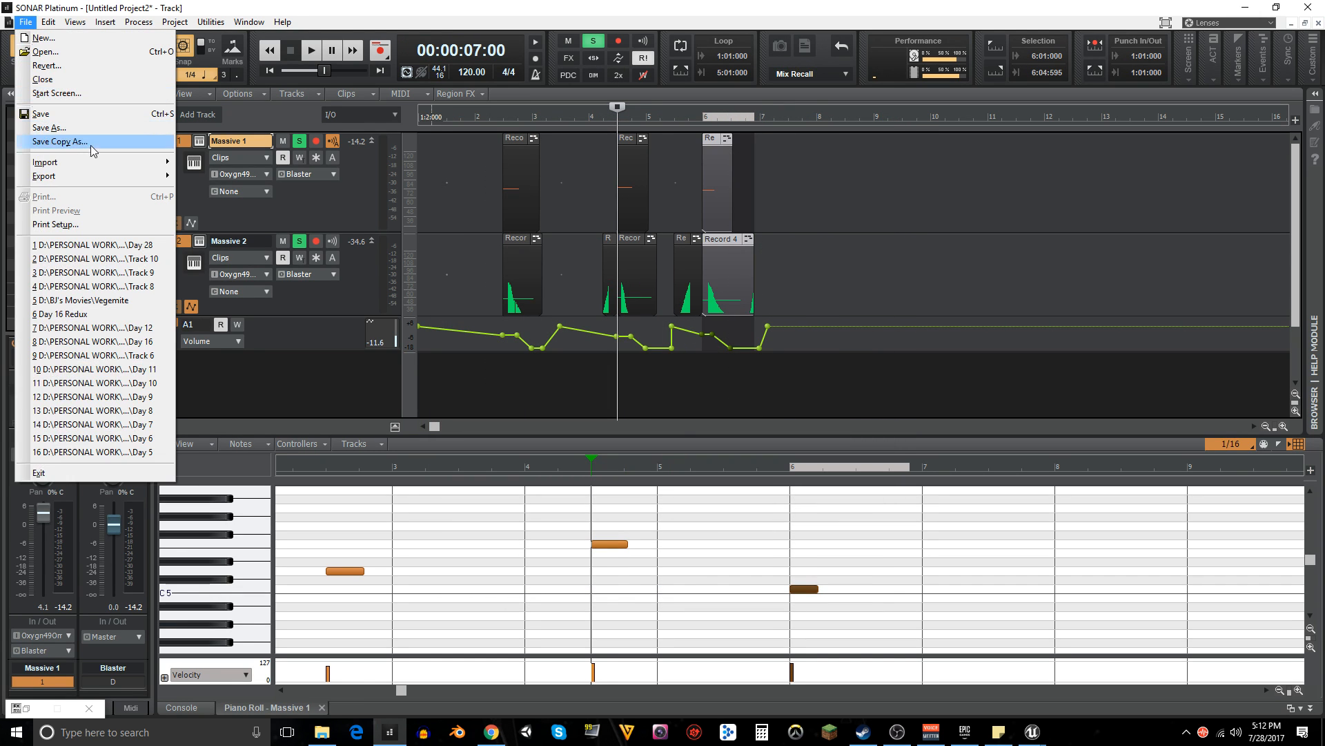
mouse_move(81, 183)
left_click(234, 192)
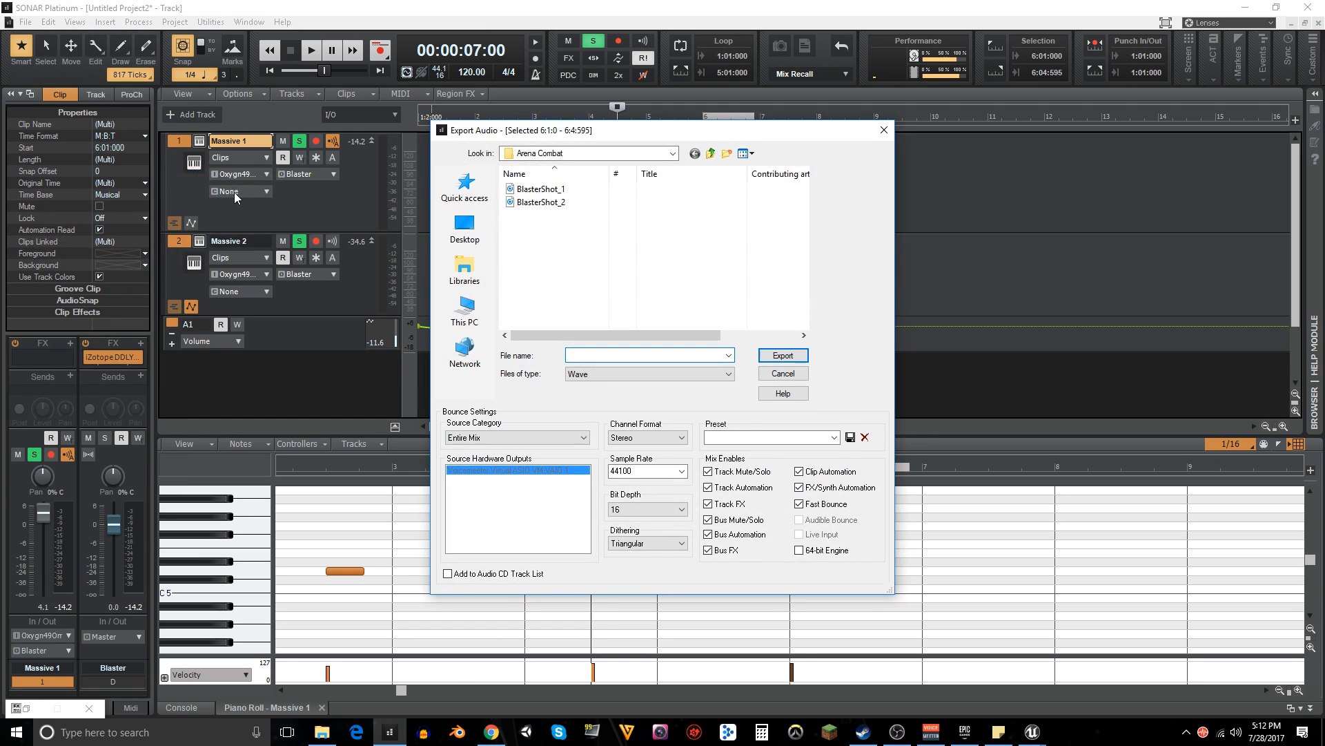
type("BlasterS")
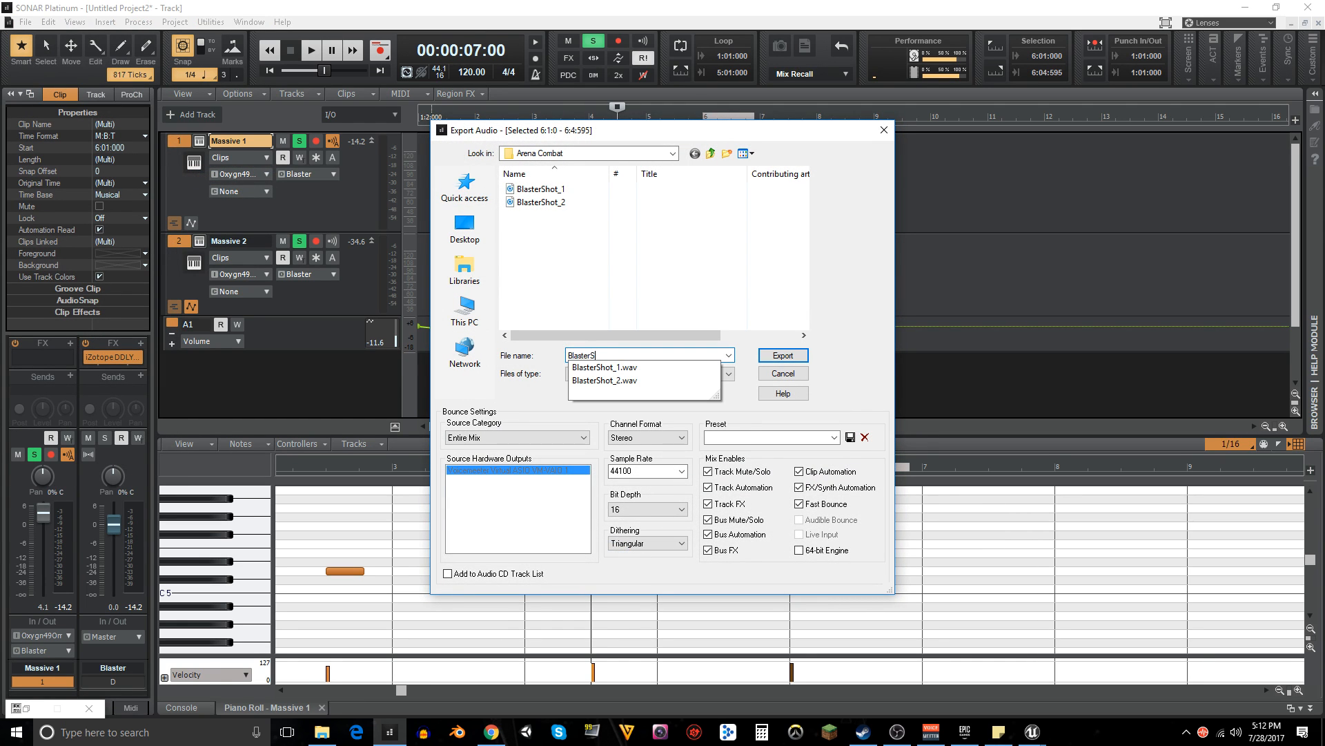
type("hot_3")
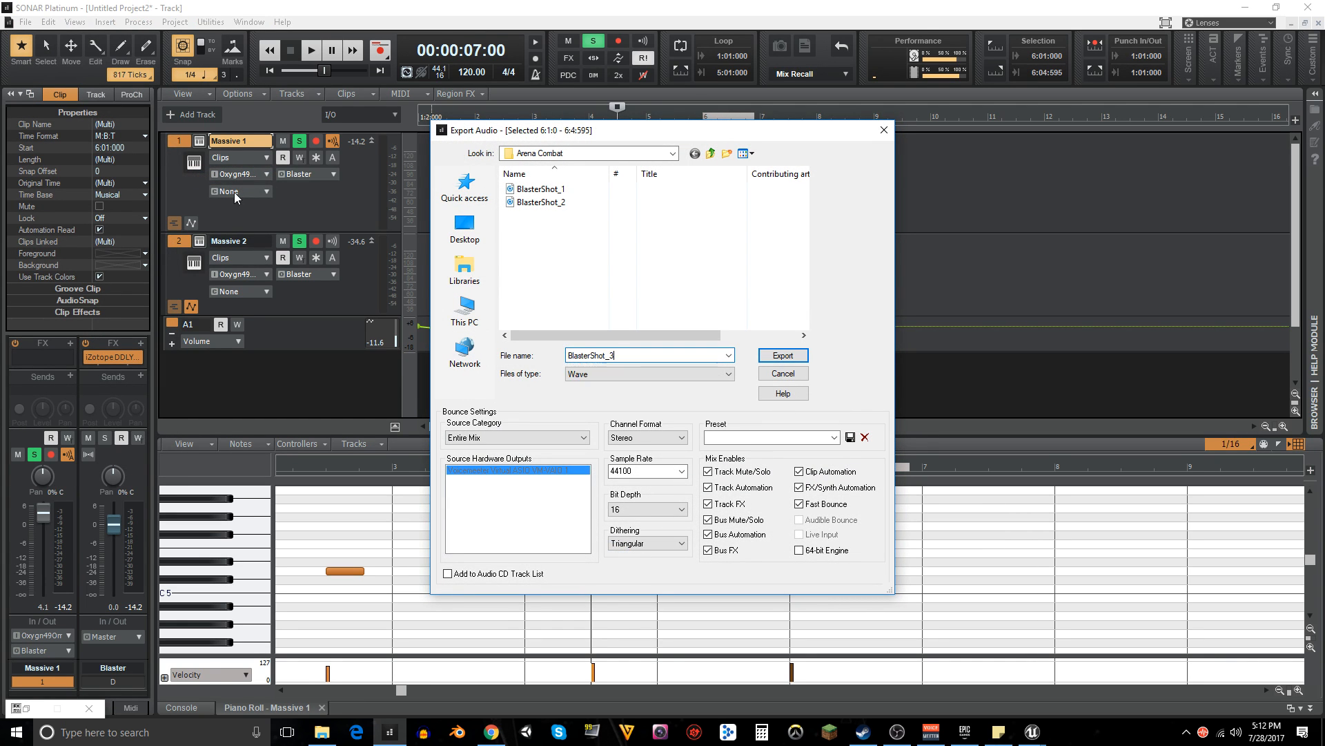
left_click(765, 358)
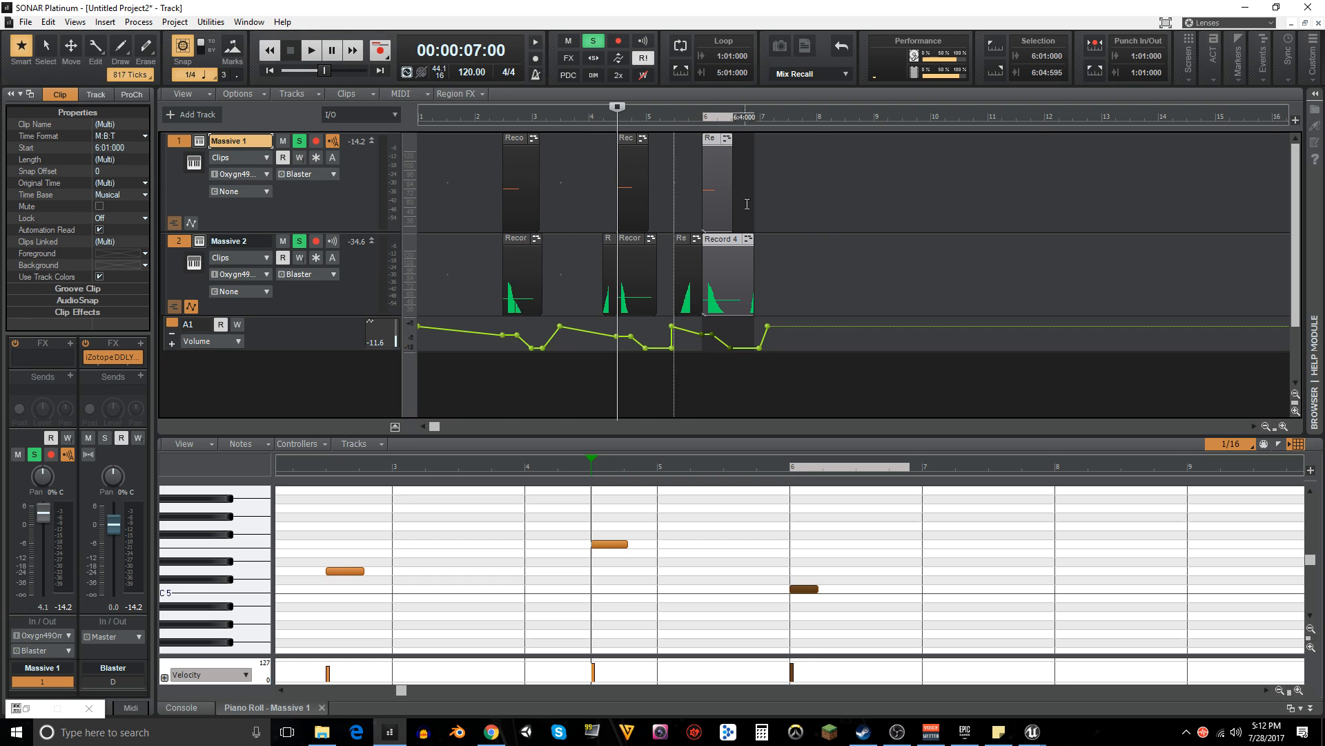
- Switch to the MyProject Unreal Editor and open the Blaster blueprint from the Weapons folder under Blueprints
mouse_move(1033, 730)
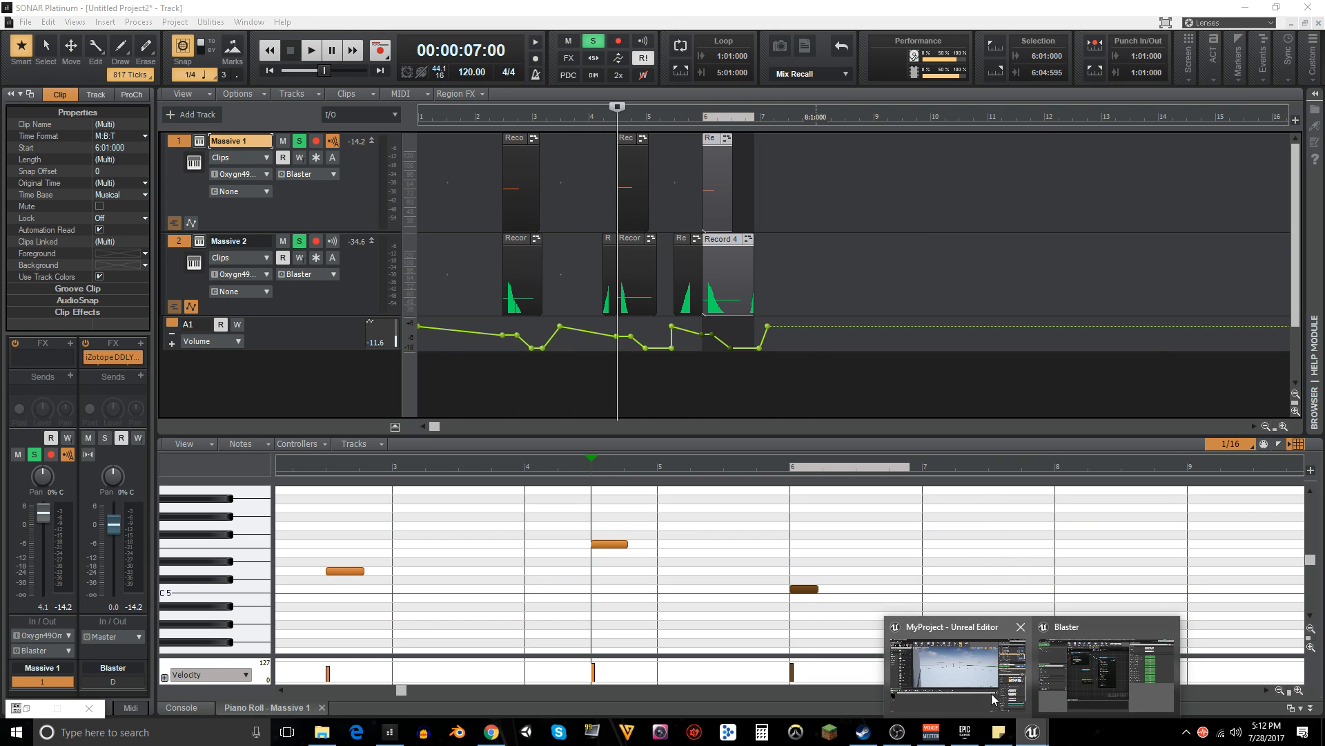
left_click(994, 699)
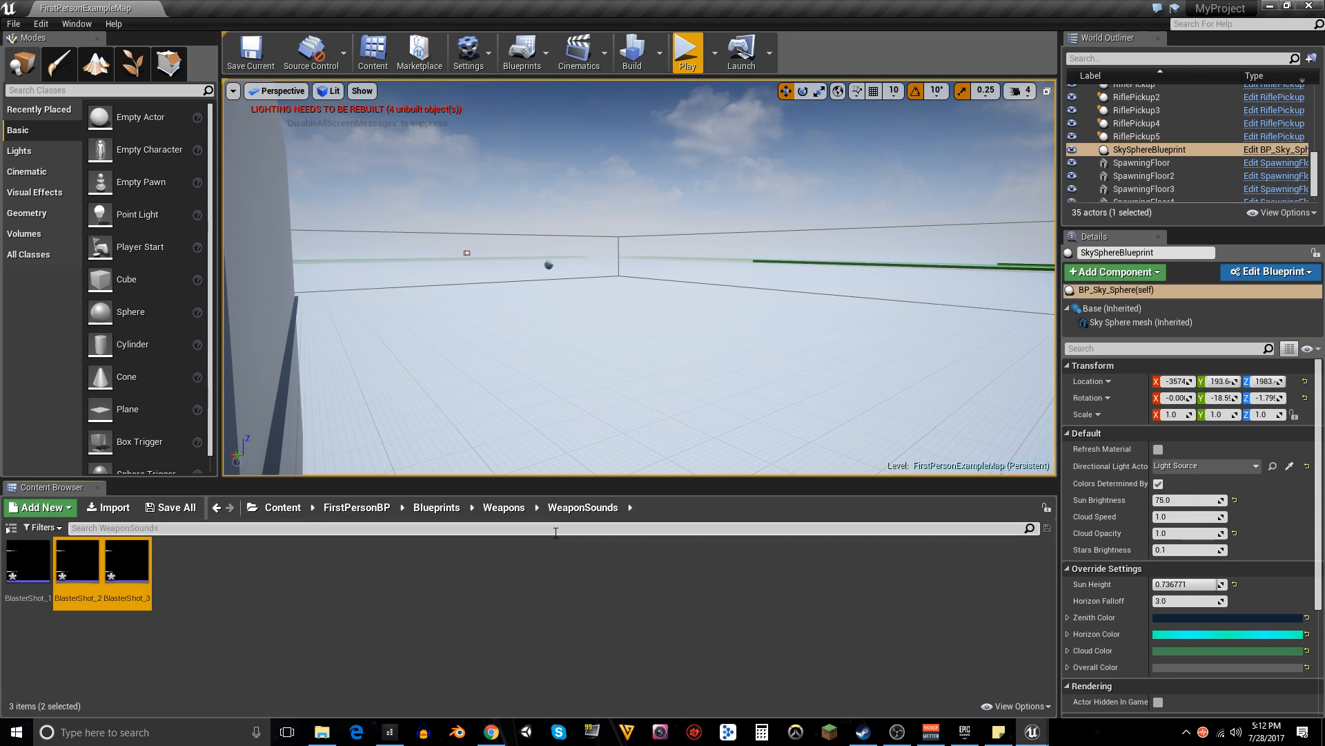
left_click(435, 508)
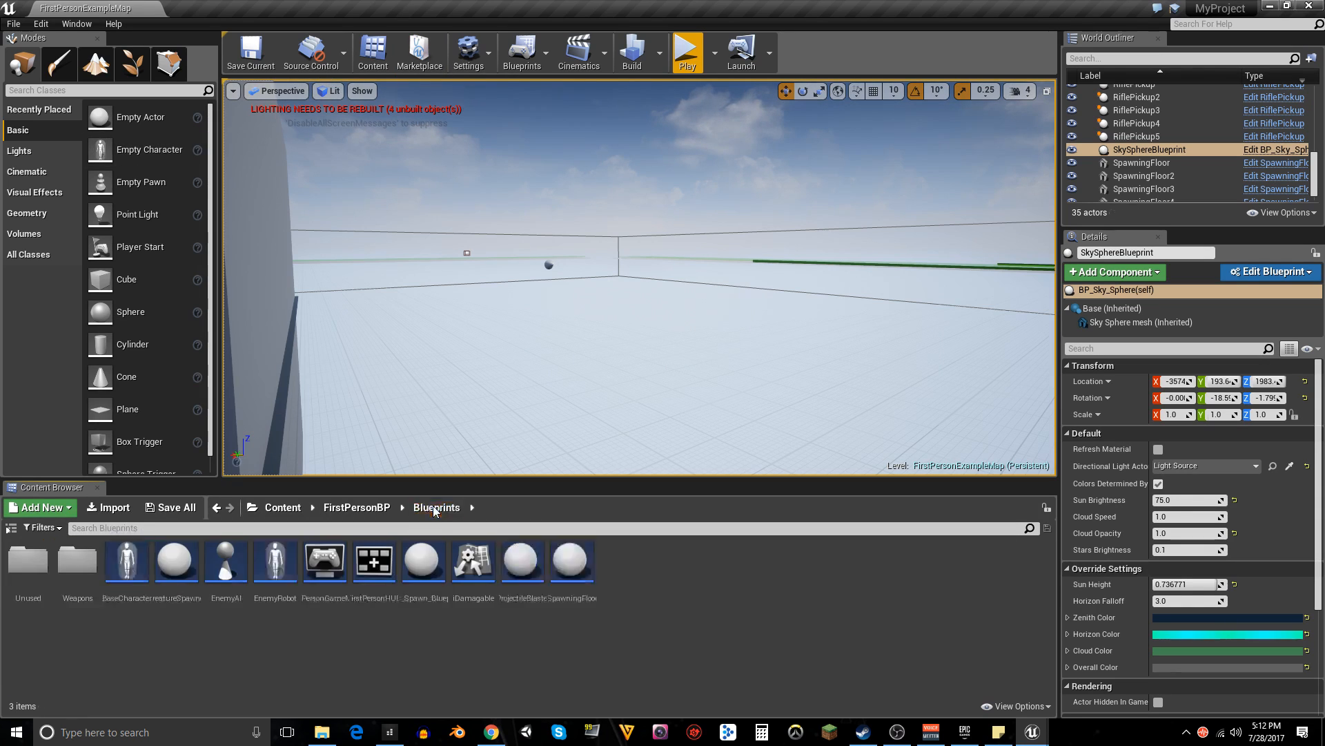
double_click(77, 559)
double_click(110, 576)
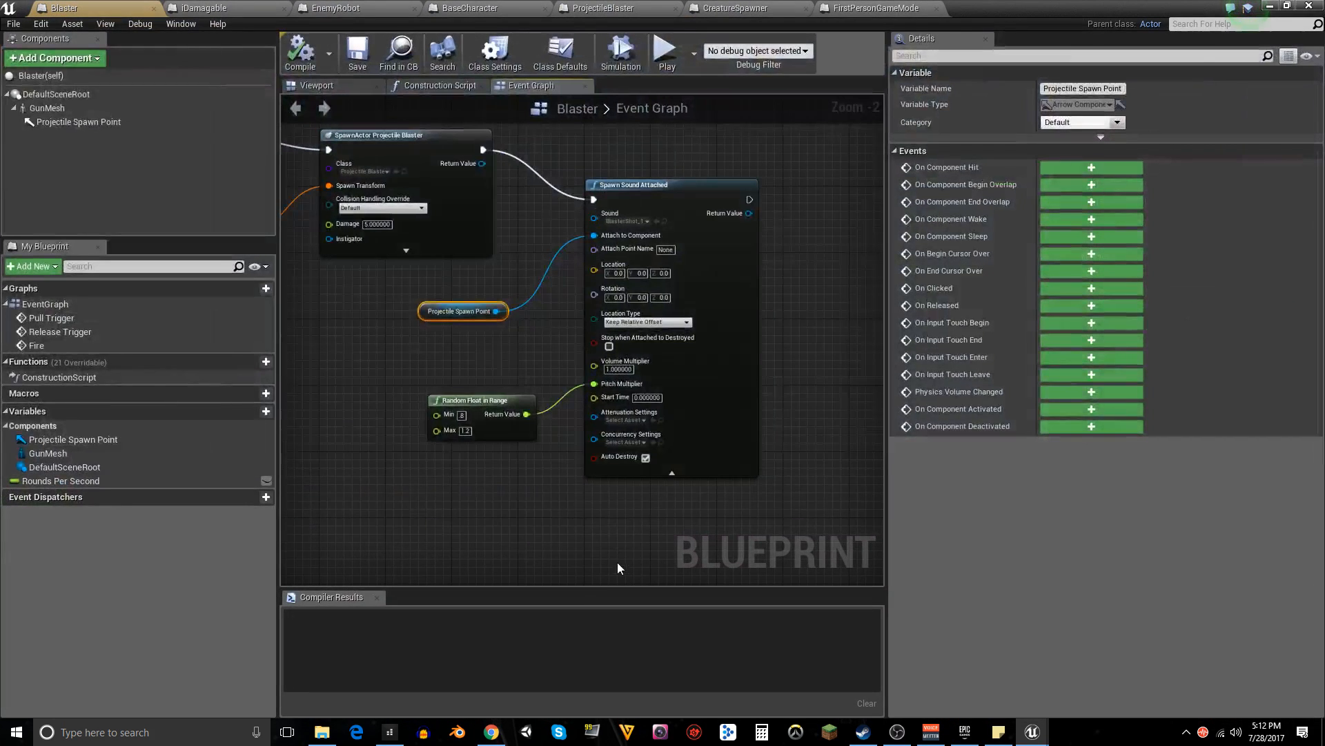
- Feed the Sound input of Spawn Sound Attached from a new array Get (a copy) node
left_click_drag(352, 389, 429, 430)
left_click_drag(505, 398, 560, 409)
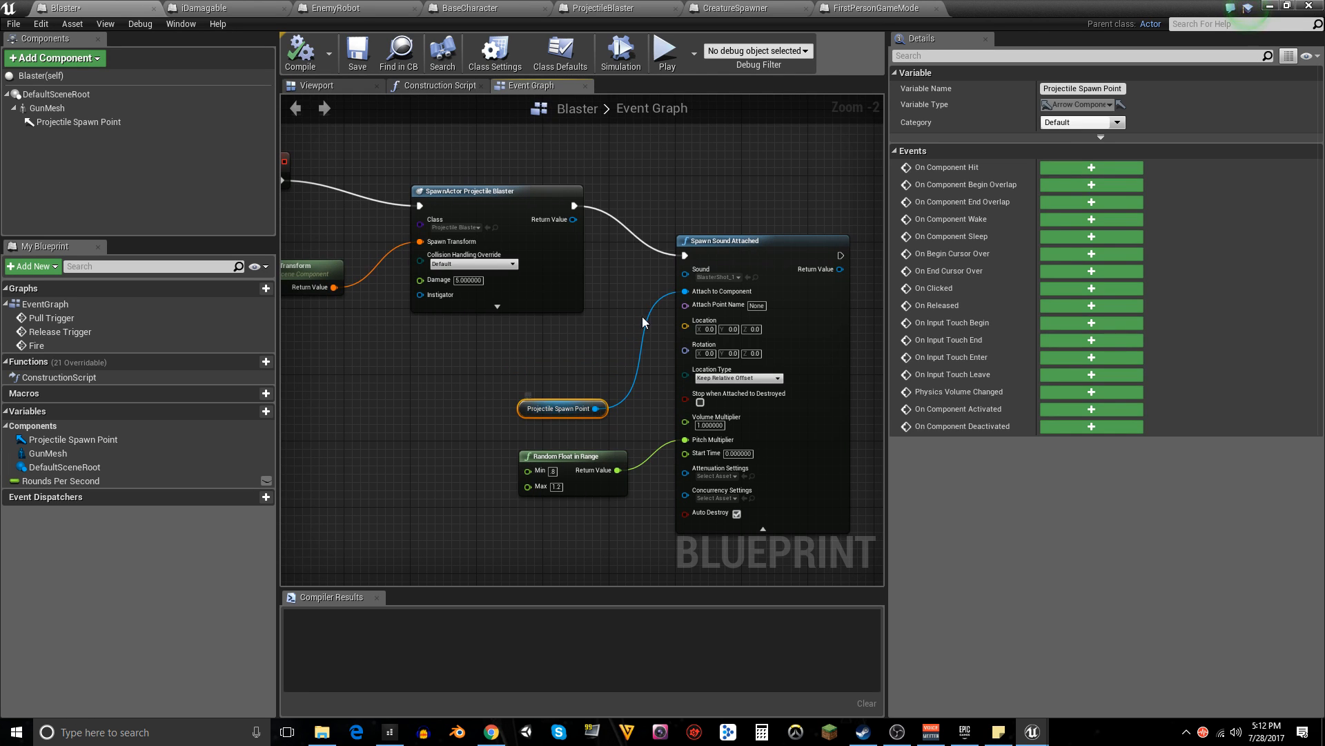
left_click_drag(684, 274, 392, 381)
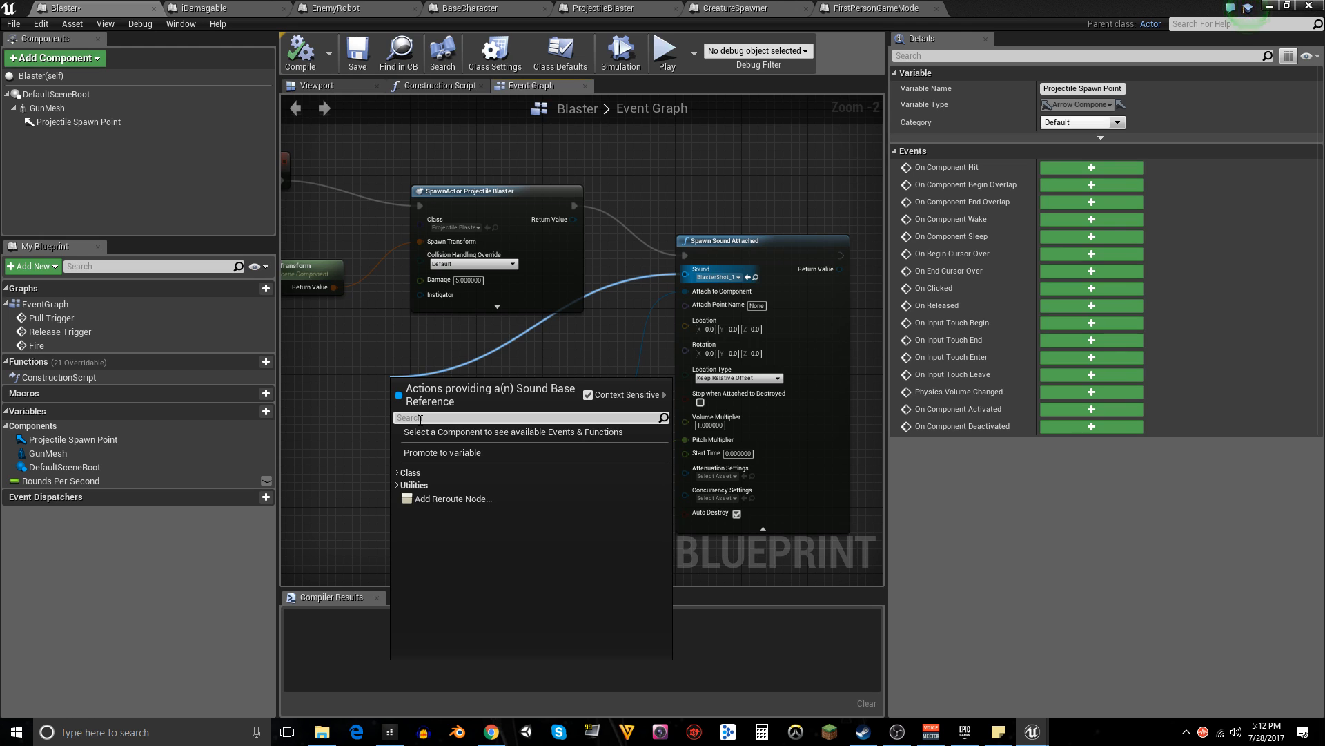
type("arr")
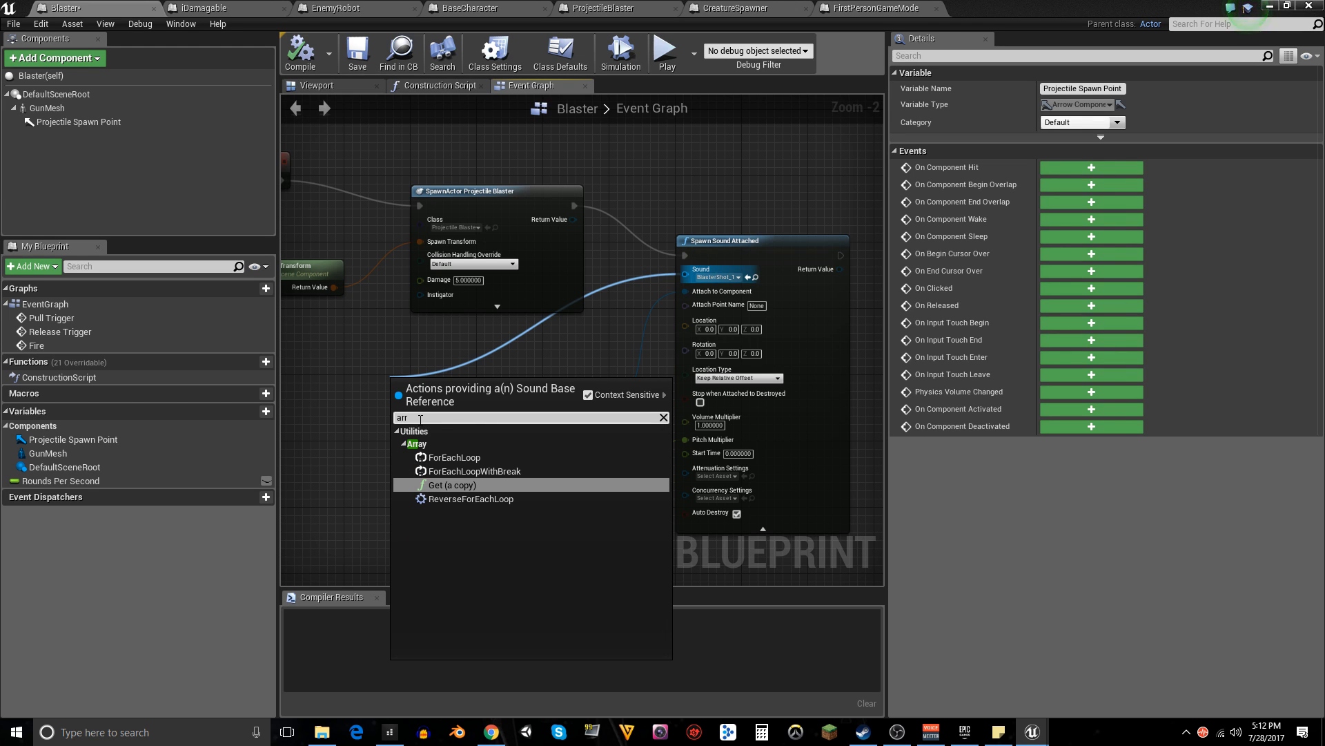
left_click(452, 484)
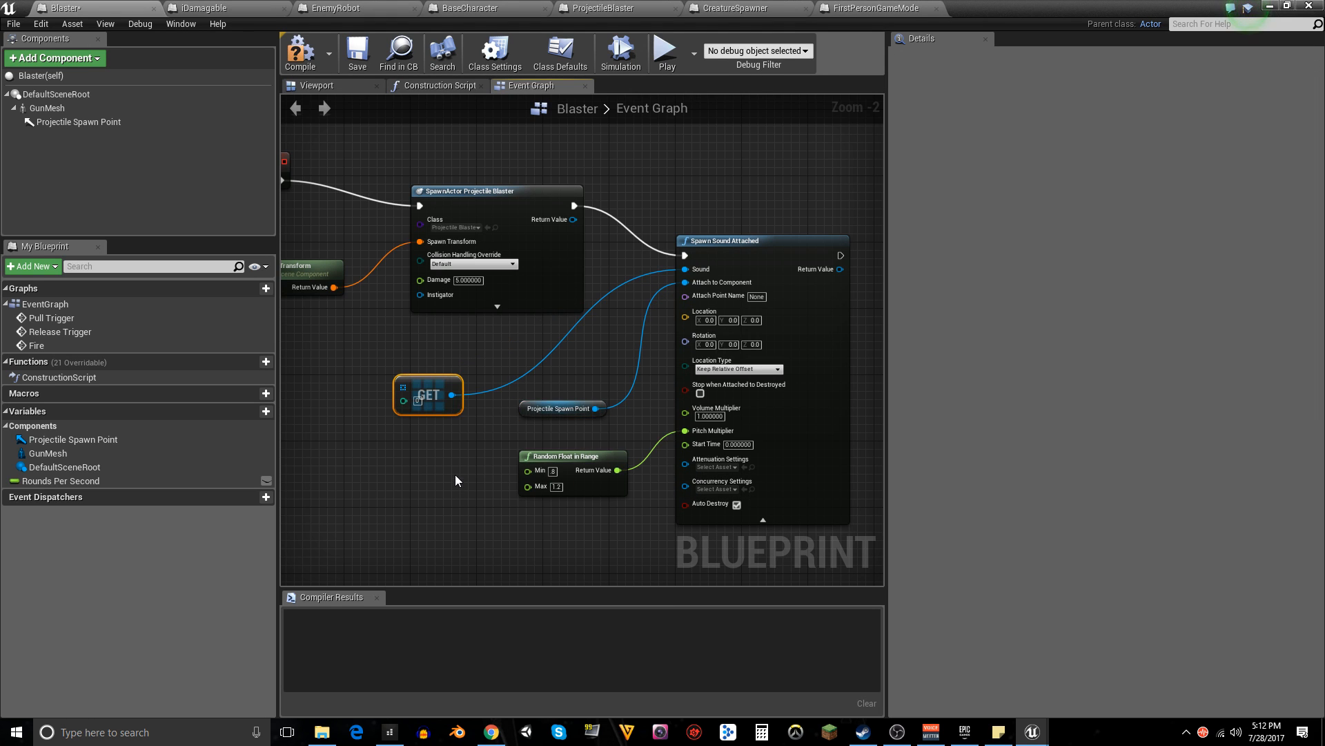
left_click_drag(437, 395, 421, 378)
- Connect a new Make Array node to the Get node's array input and add two more element pins to it
left_click_drag(439, 423, 454, 392)
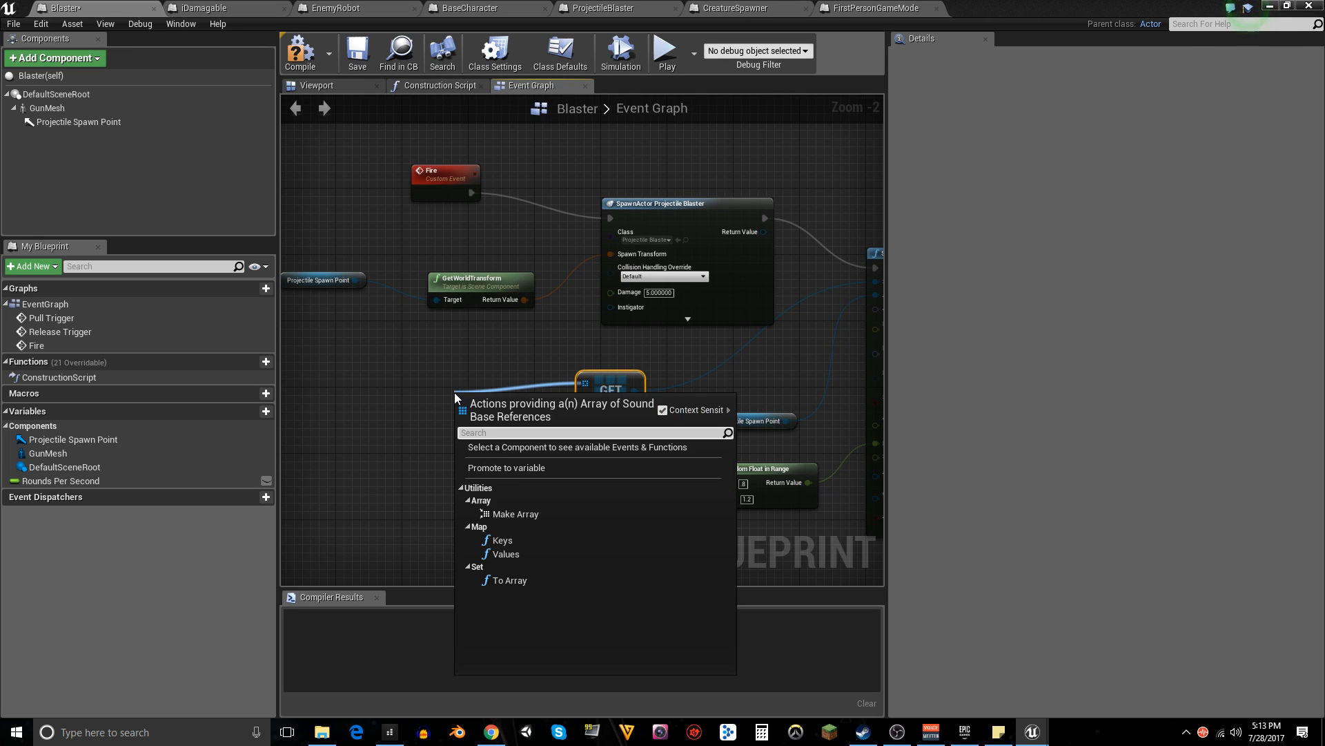
left_click(508, 514)
left_click_drag(513, 404, 430, 395)
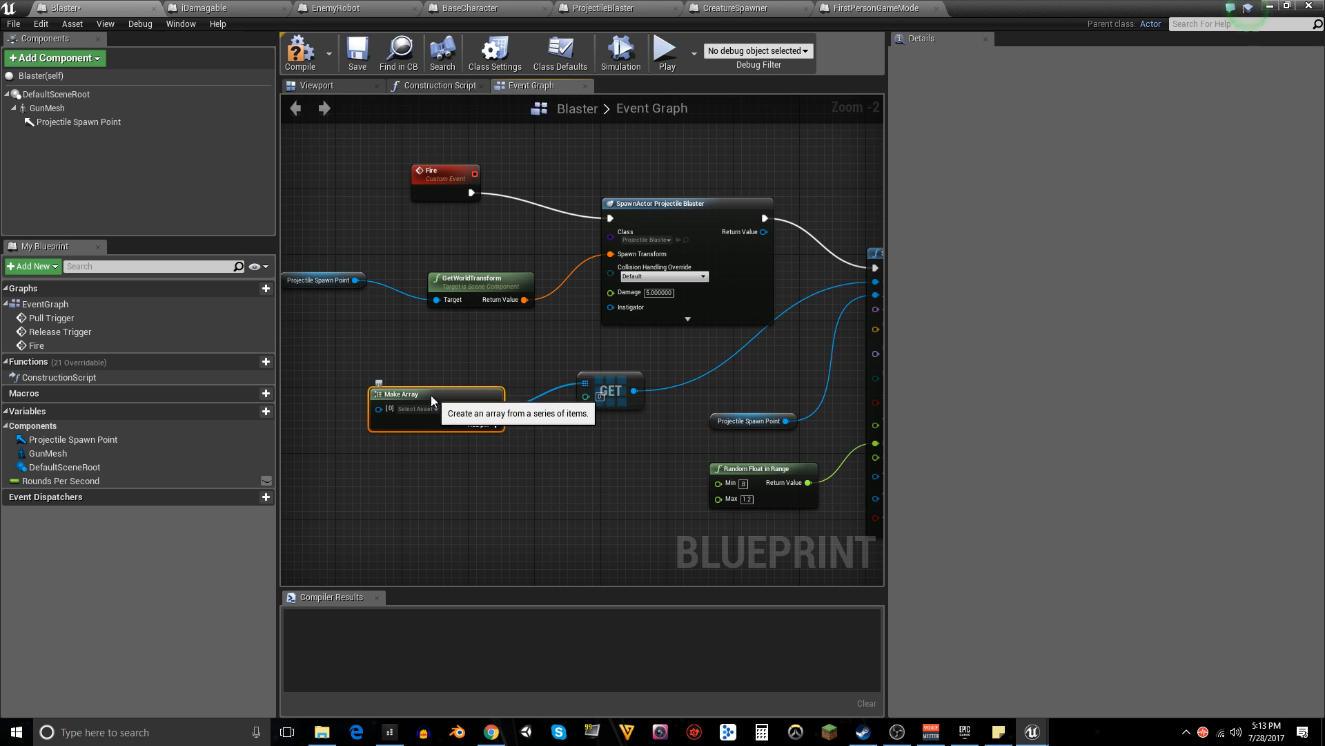
left_click_drag(507, 478, 582, 486)
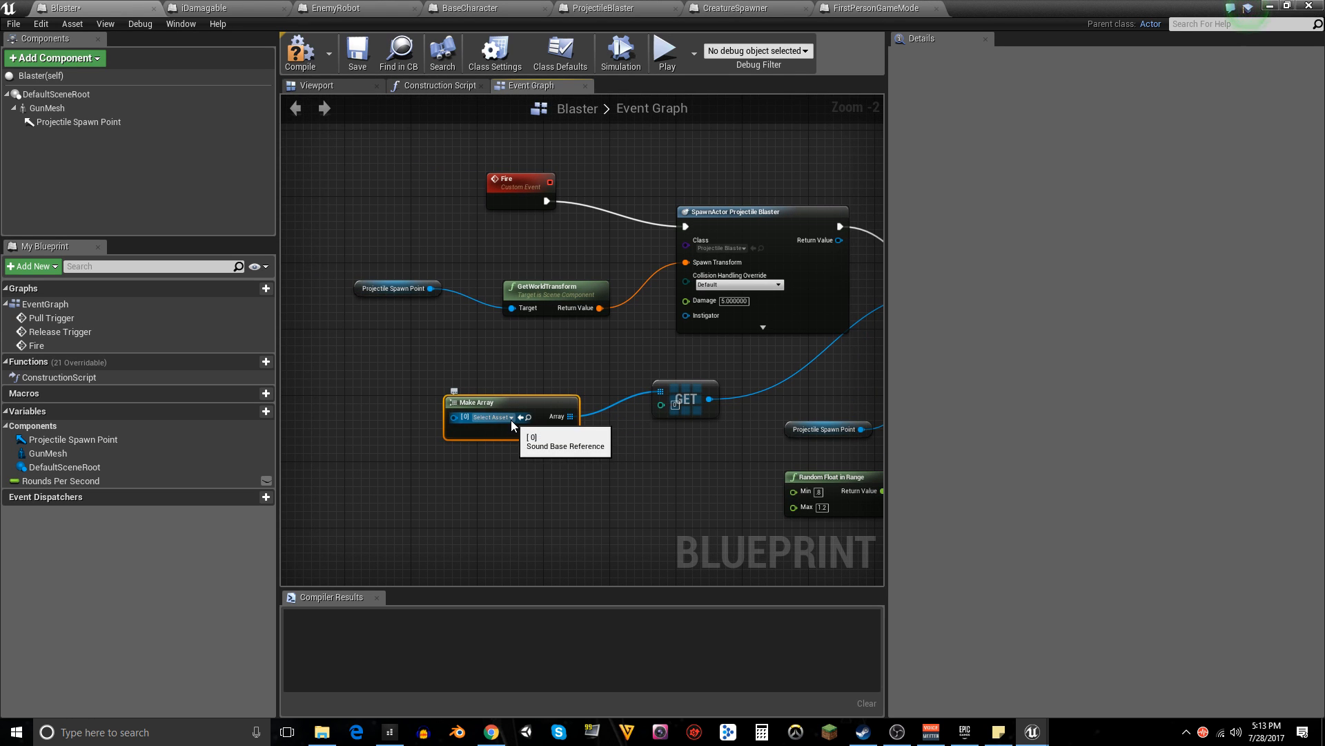
left_click(511, 417)
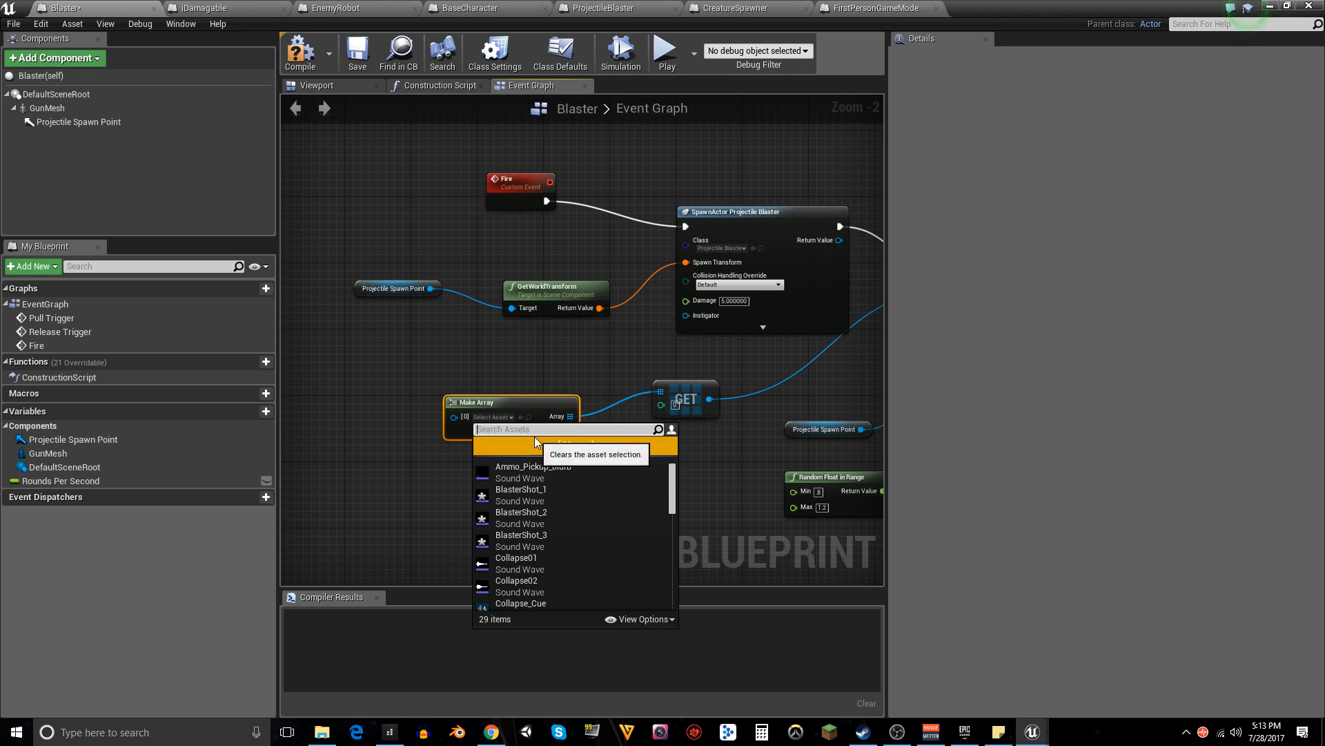
left_click(417, 458)
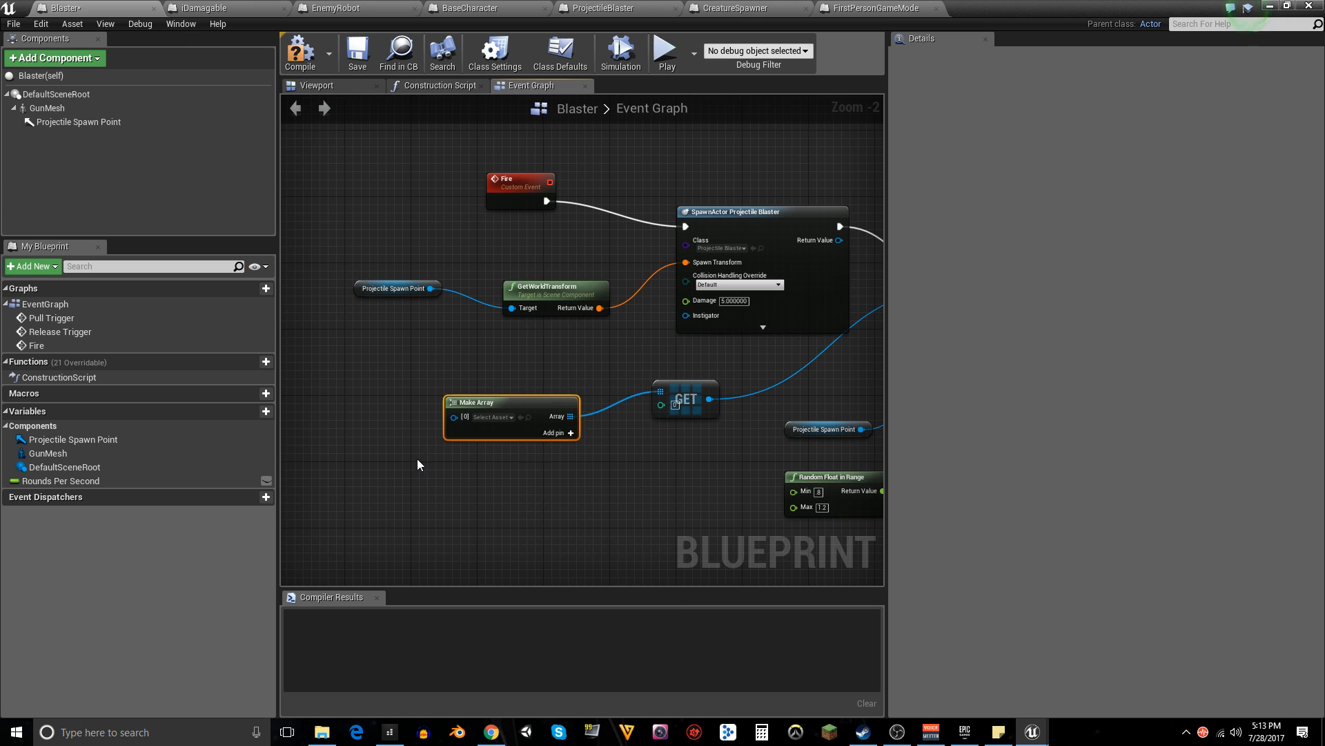
left_click(570, 433)
left_click(570, 433)
- Assign BlasterShot_1, BlasterShot_2 and BlasterShot_3 to elements 0, 1 and 2 of the Make Array node
left_click_drag(608, 492, 706, 421)
left_click_drag(562, 338, 562, 329)
left_click_drag(648, 414, 629, 466)
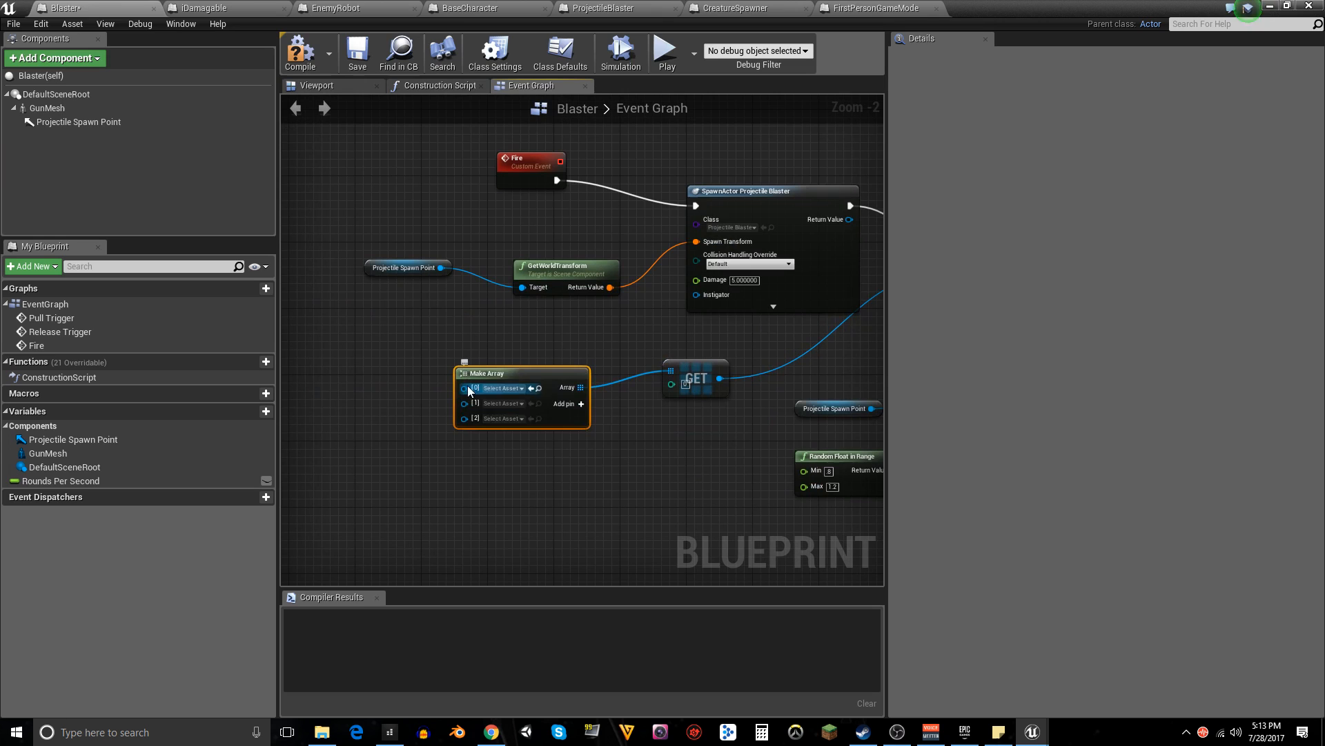
left_click(503, 388)
left_click(531, 461)
left_click(503, 403)
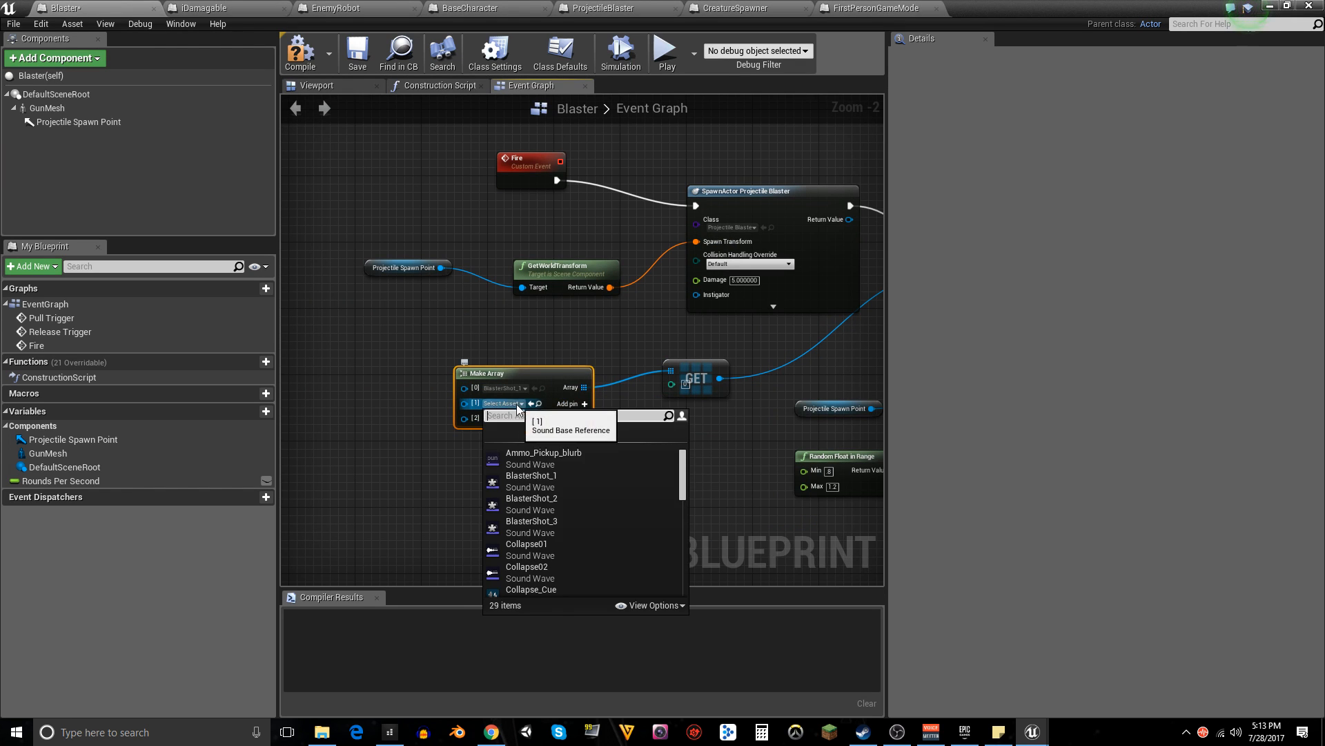
left_click(540, 499)
left_click(503, 419)
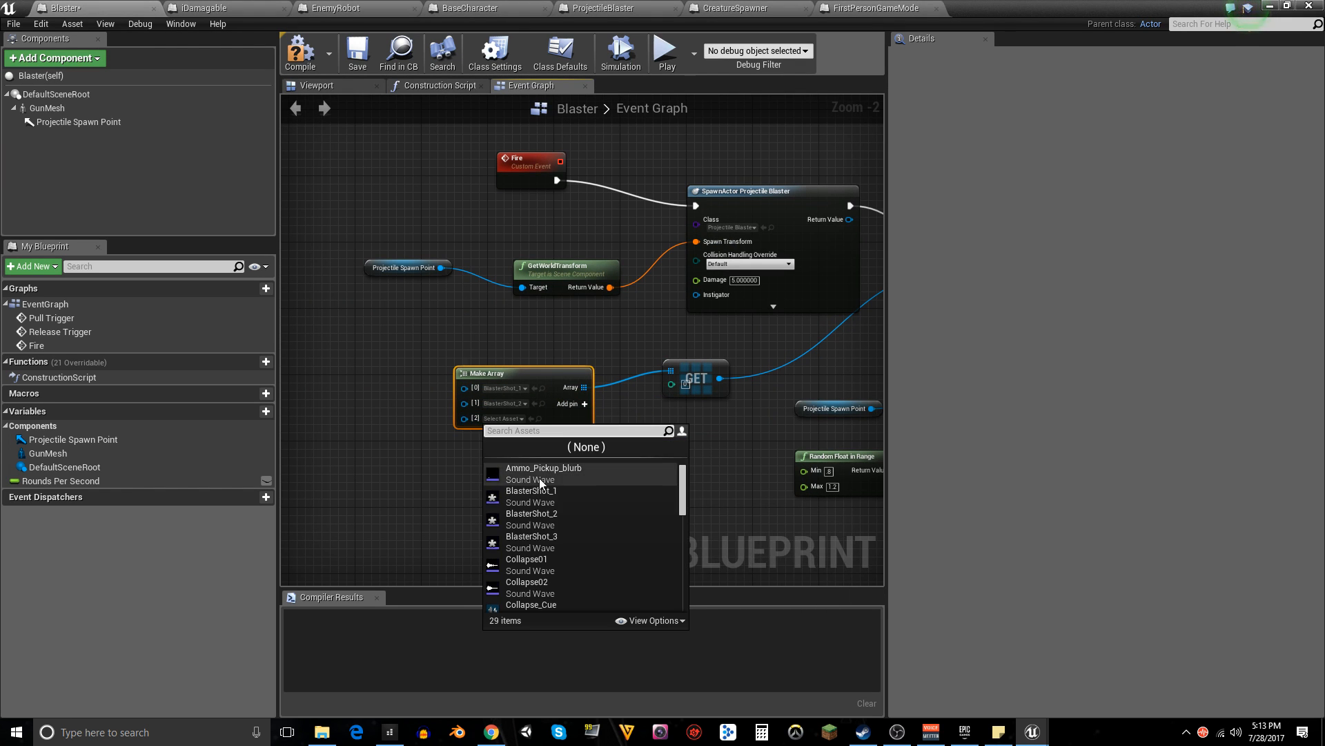
left_click(540, 537)
- Move Make Array farther from the Get node and drive Get's index with a new Random Integer in Range node
left_click_drag(668, 461, 634, 427)
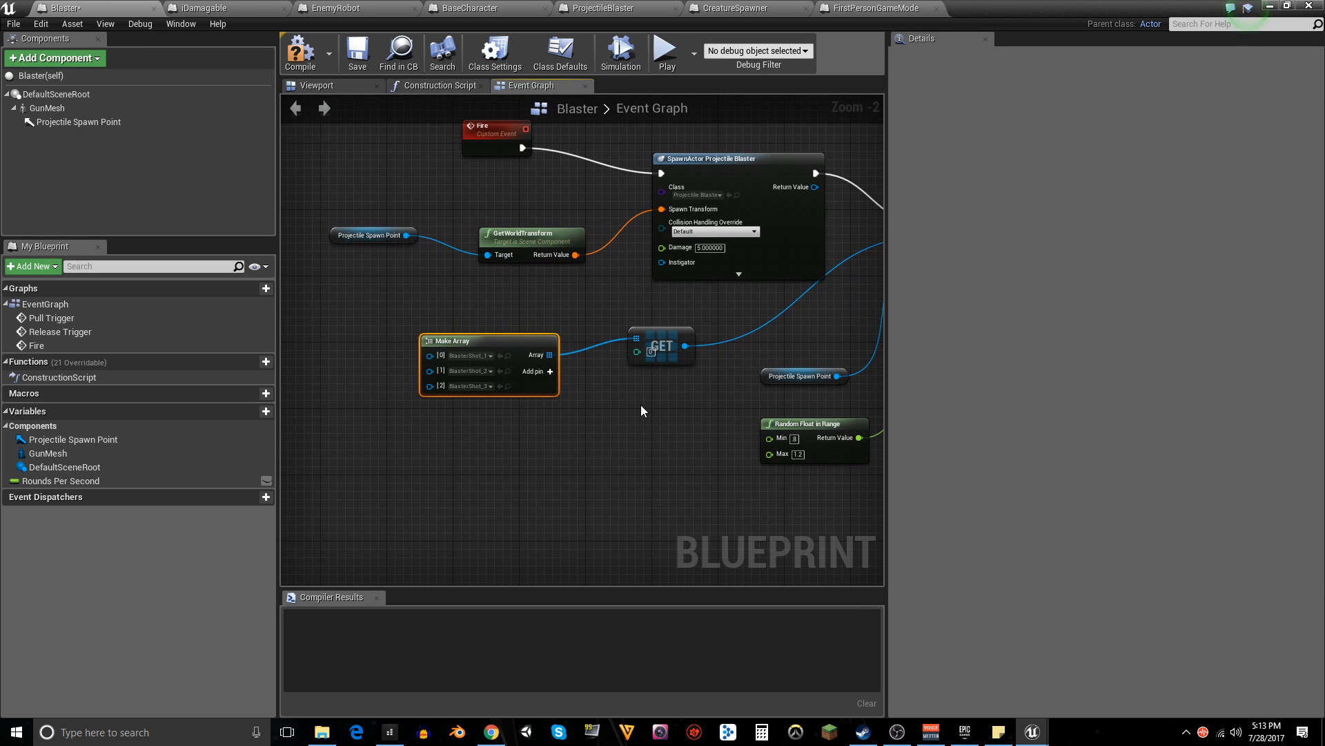
left_click_drag(513, 341, 464, 326)
left_click_drag(636, 352, 571, 403)
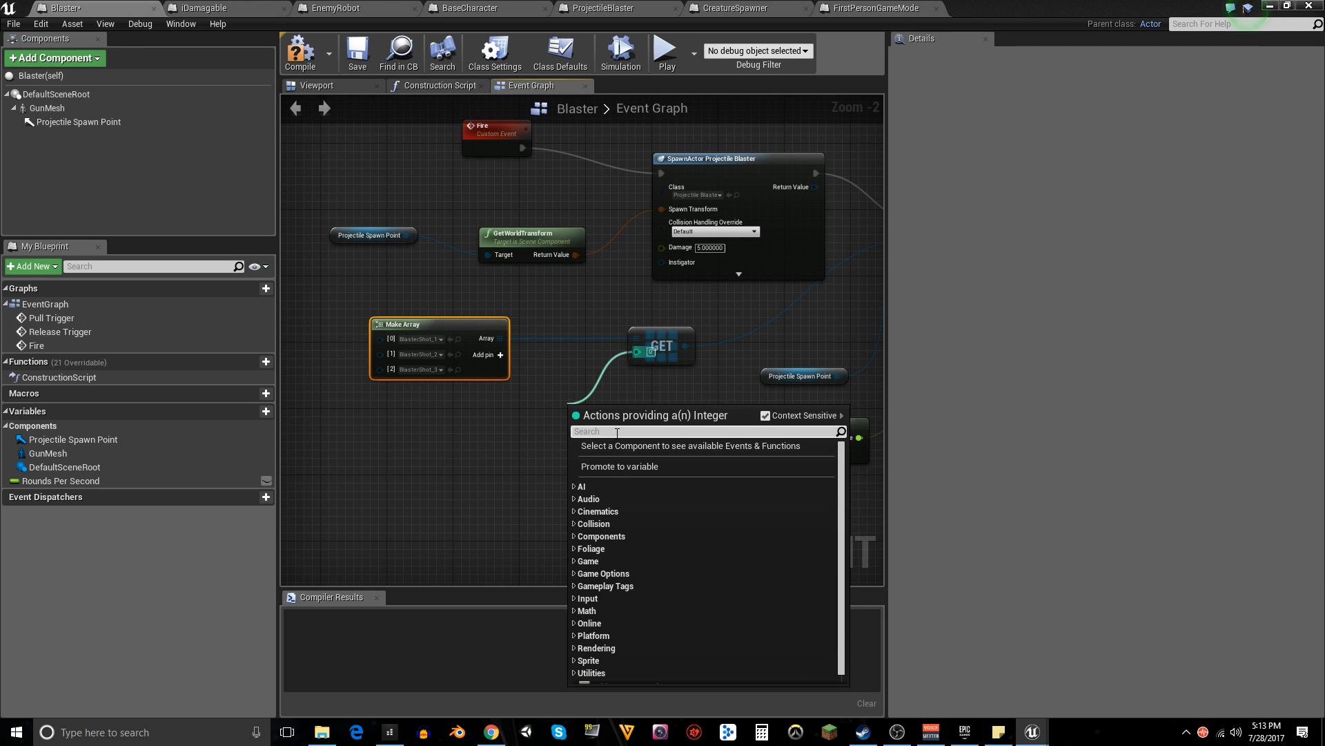
type("random")
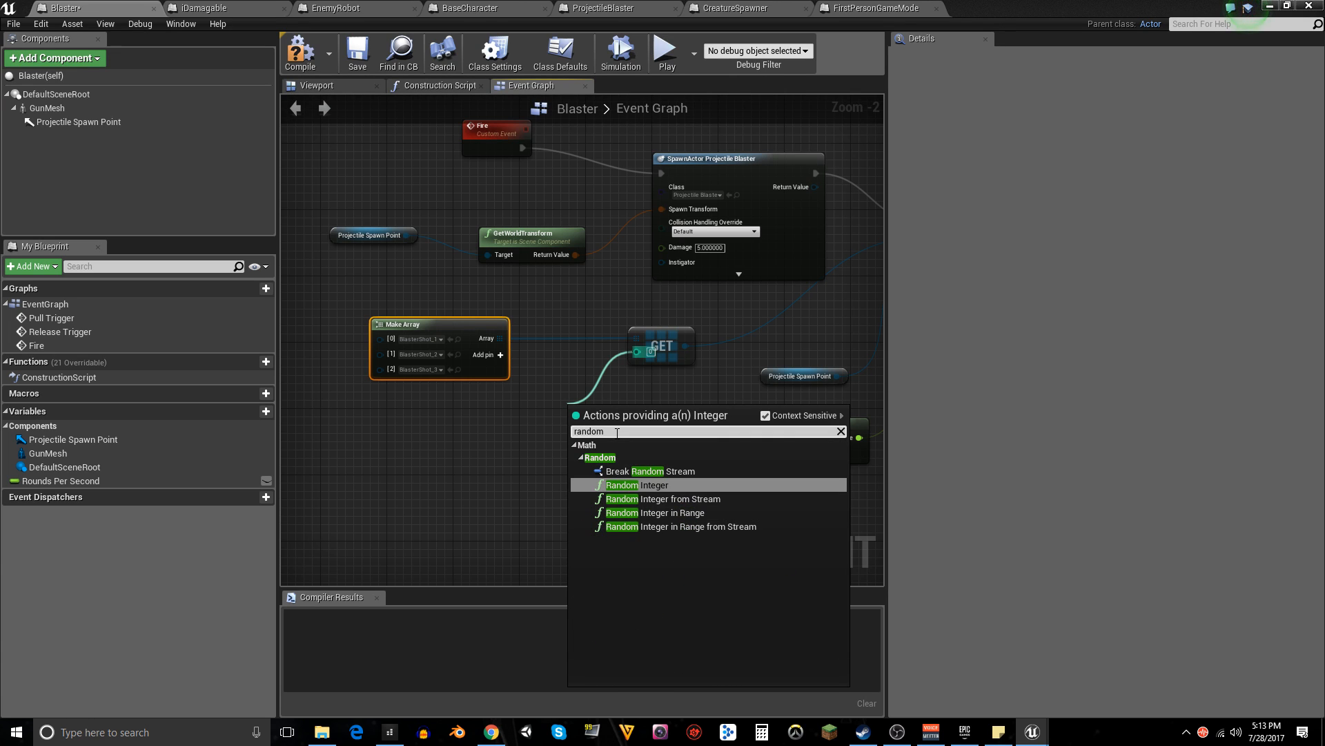
type(" ra")
key("BackSpace")
key("BackSpace")
key("BackSpace")
left_click(654, 513)
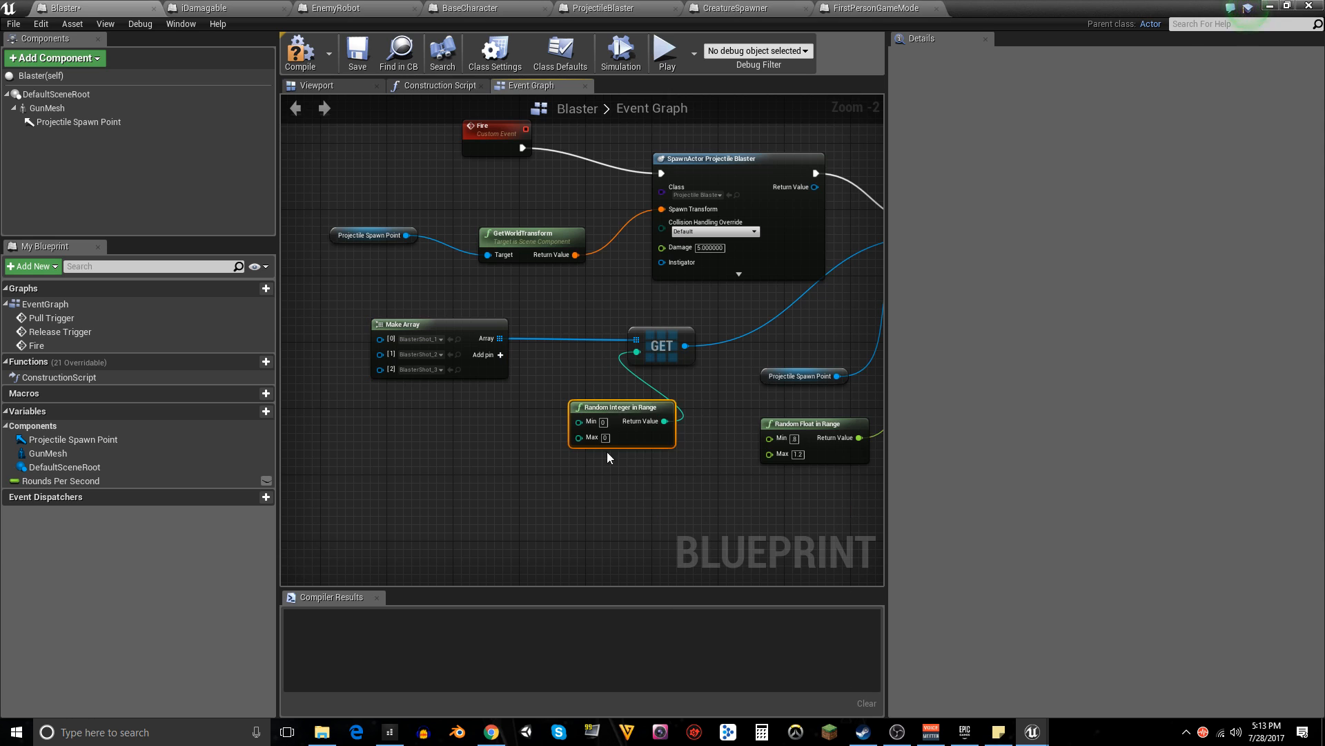
- Place the Random Integer in Range node beneath Make Array and set its Max to 2
left_click_drag(619, 411, 479, 413)
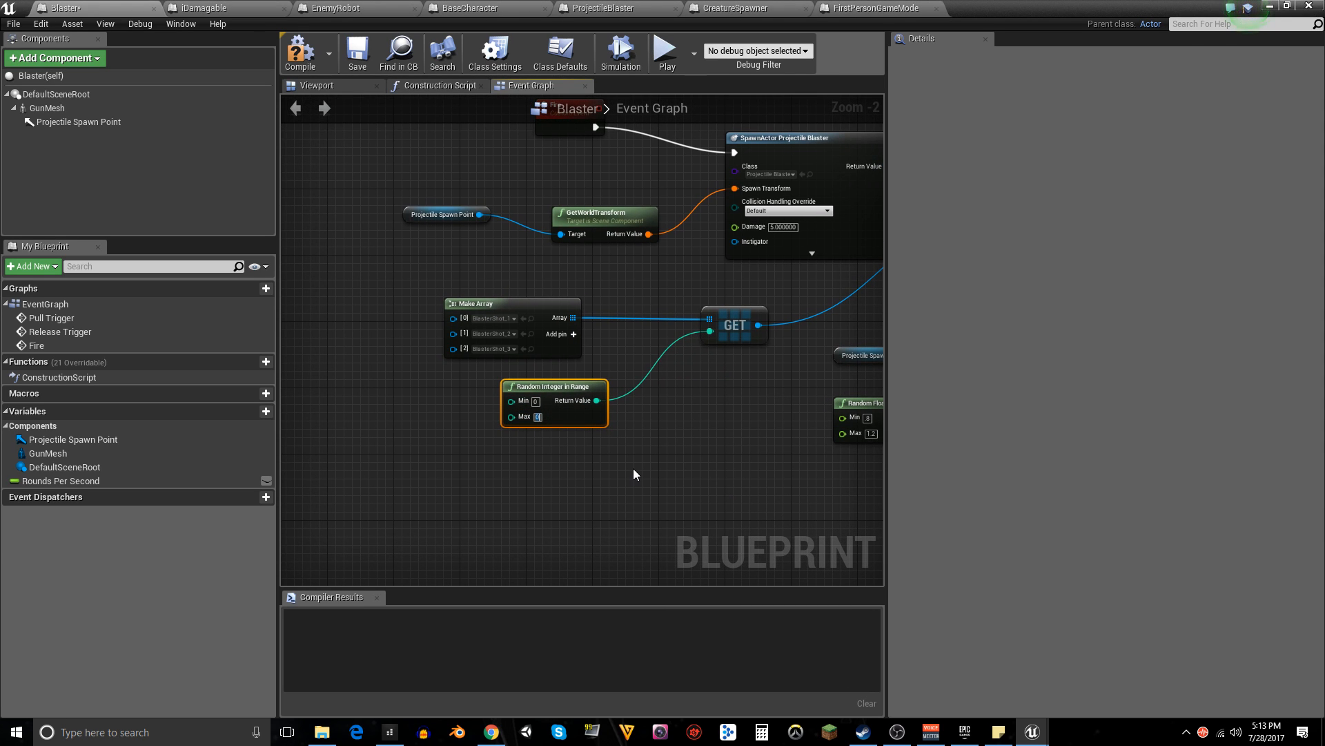
left_click_drag(671, 479, 585, 486)
left_click_drag(649, 406, 435, 465)
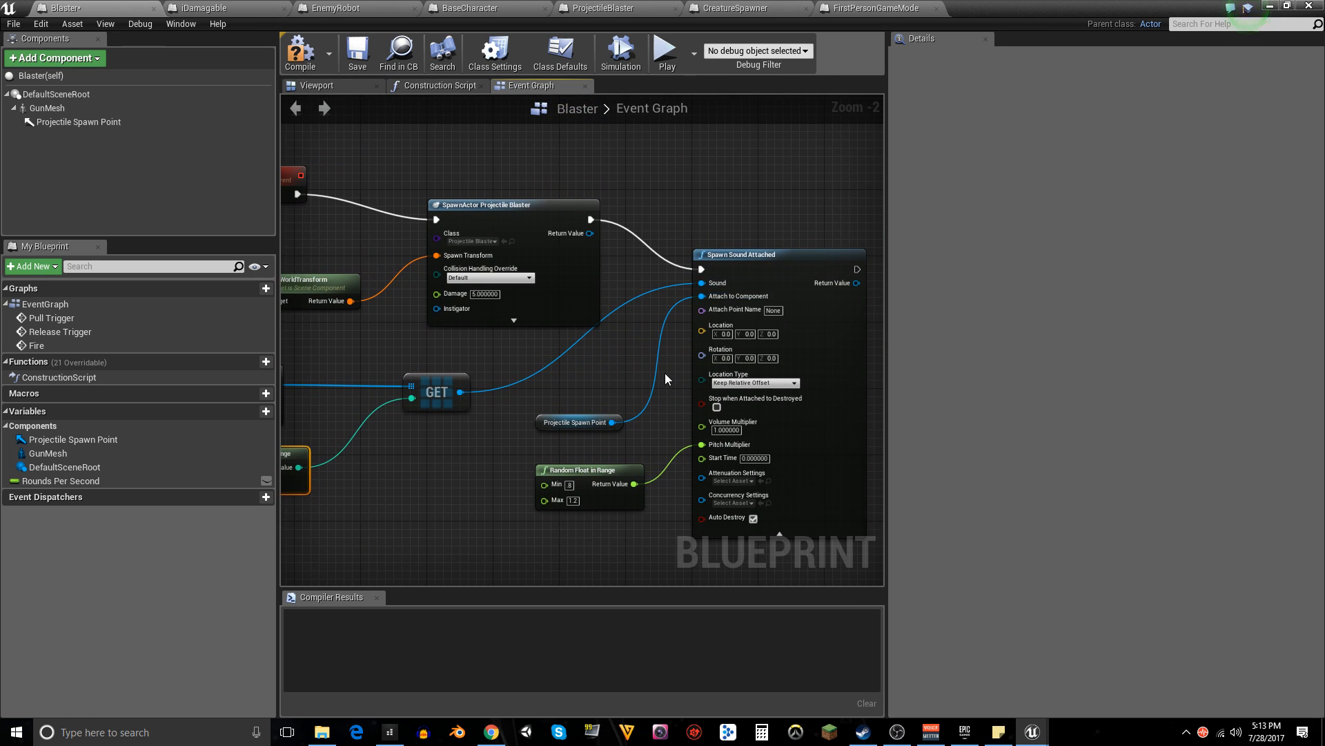
left_click_drag(615, 381, 720, 352)
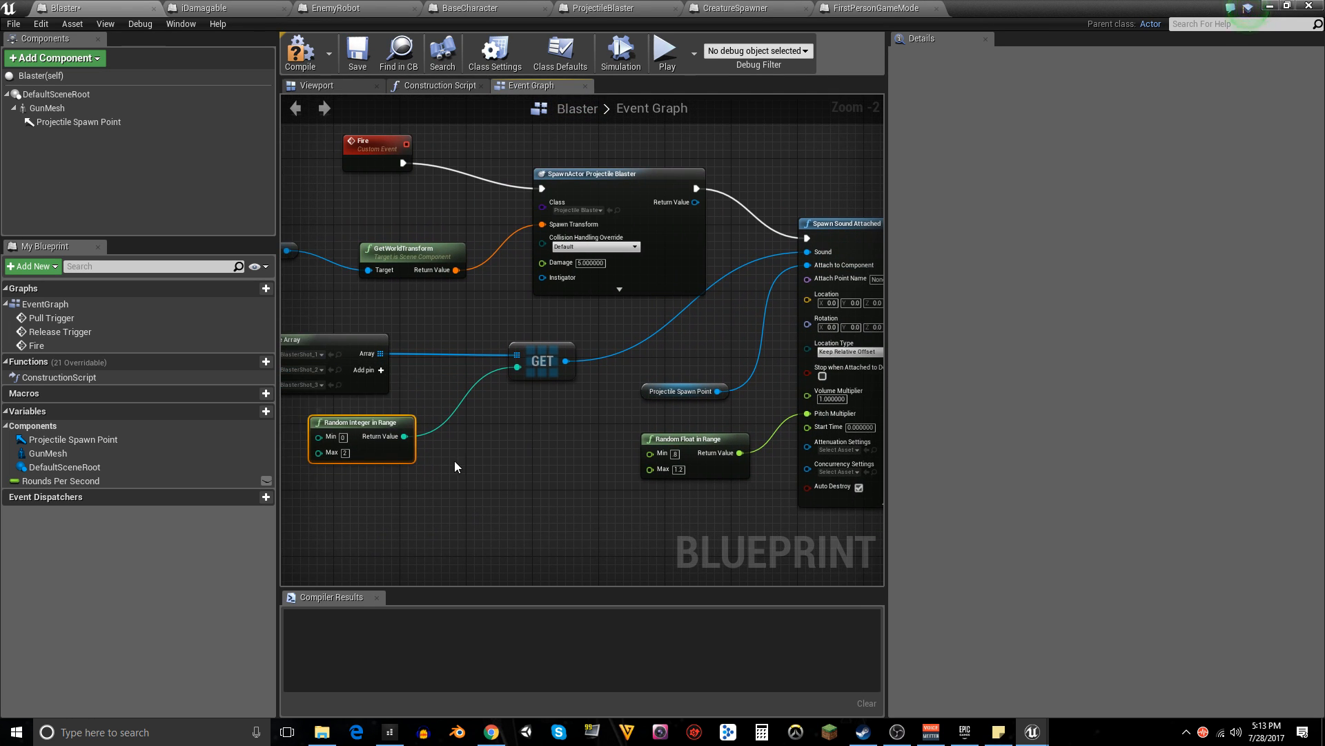
- Drive Volume Multiplier of Spawn Sound Attached from the Random Float in Range node as well, and reposition that node below Projectile Spawn Point
left_click_drag(454, 461, 289, 457)
left_click_drag(575, 337, 519, 333)
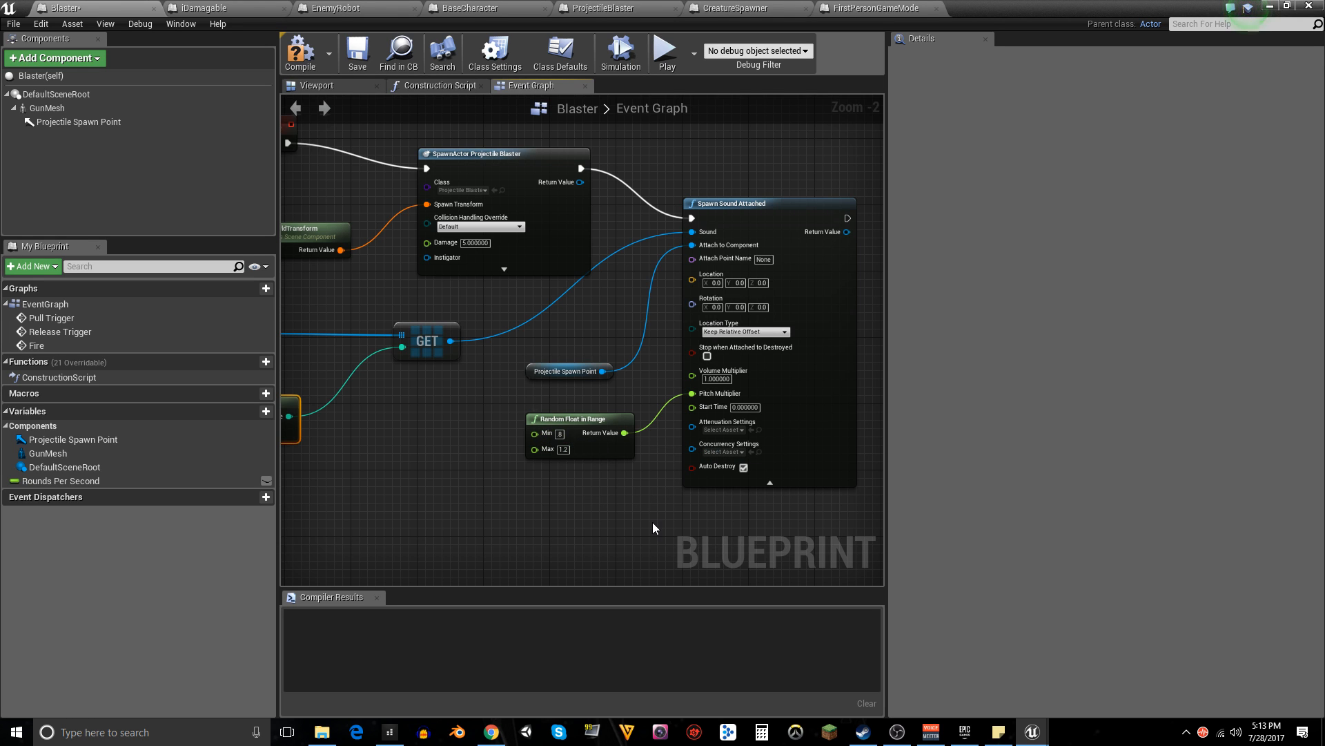
left_click_drag(645, 520, 535, 495)
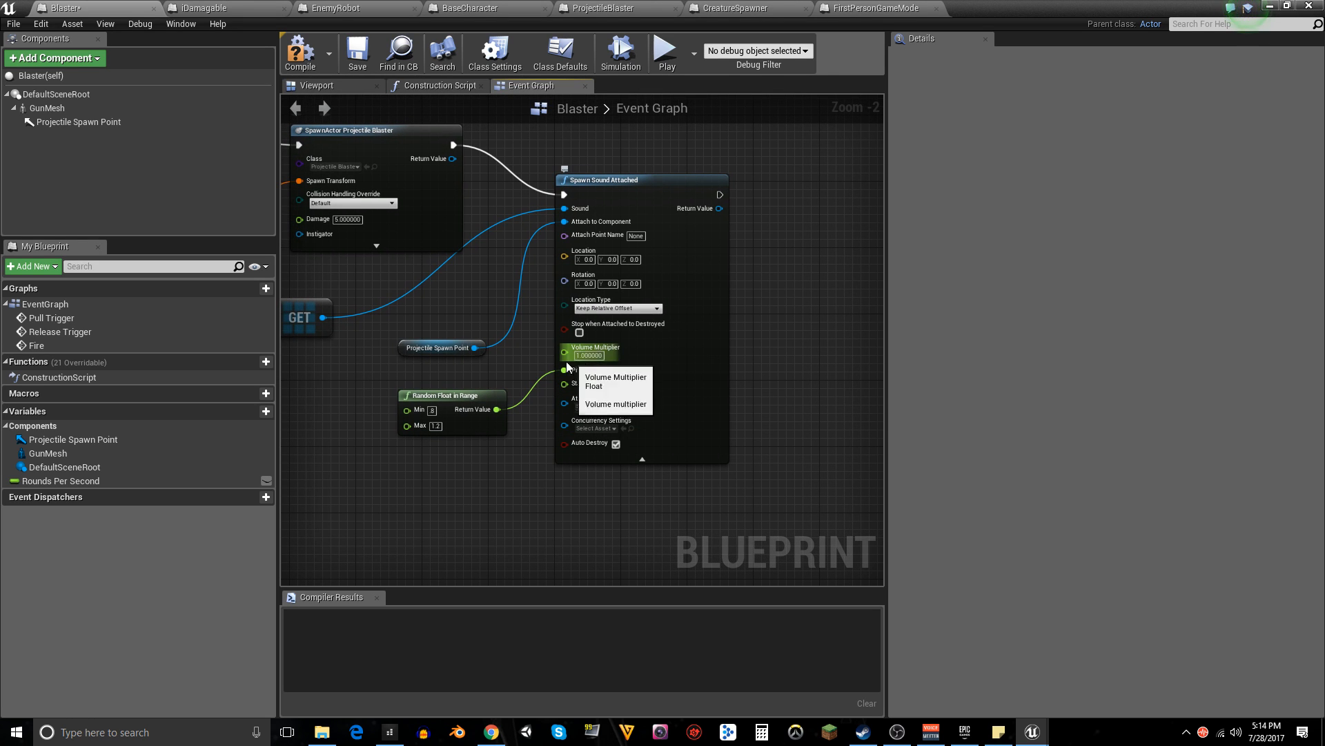
left_click_drag(466, 398, 441, 473)
left_click_drag(546, 497, 653, 491)
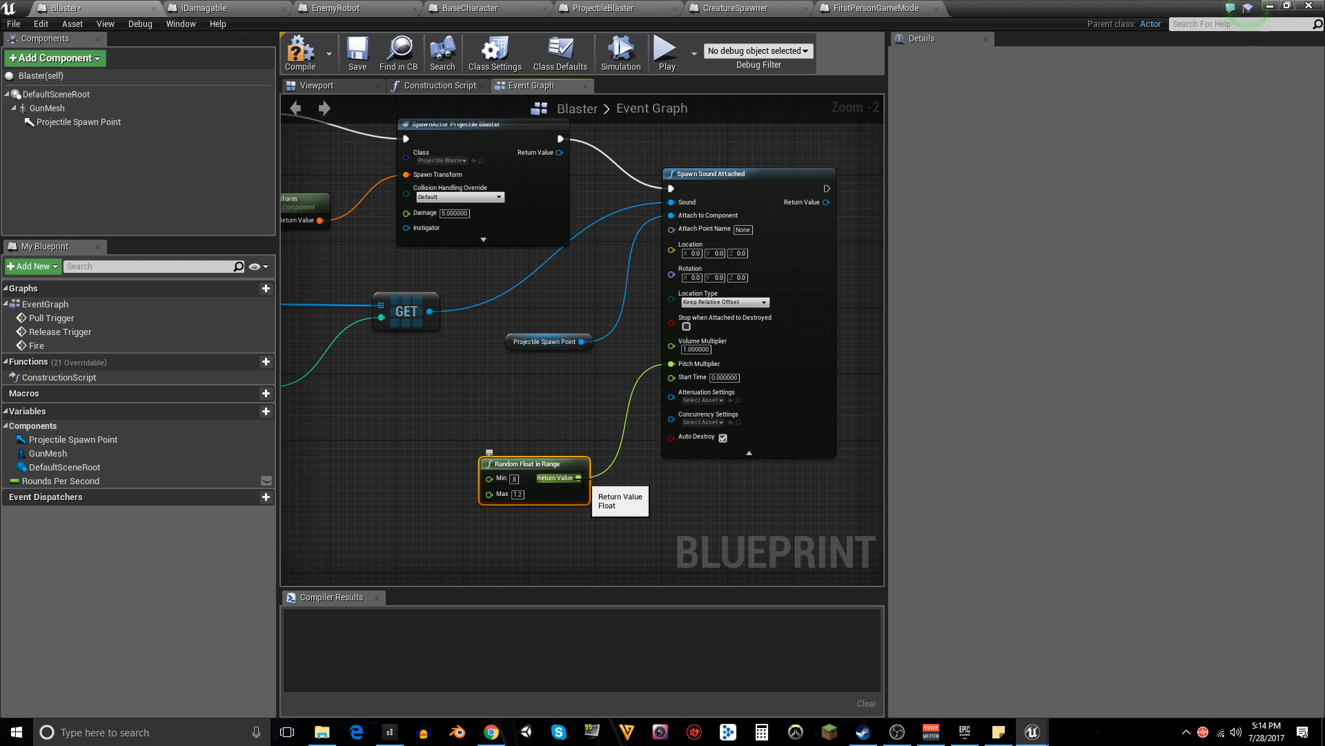
left_click_drag(578, 477, 672, 343)
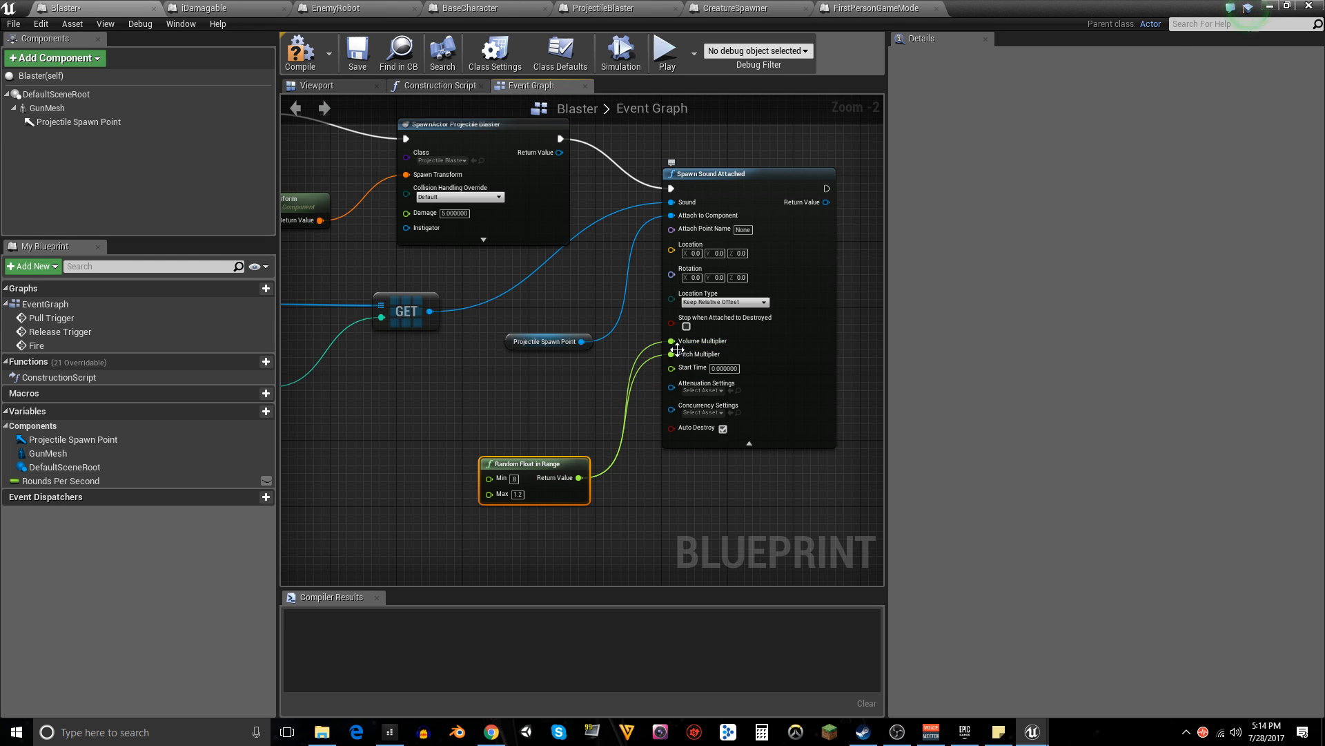
left_click_drag(555, 461, 500, 418)
left_click_drag(685, 523, 625, 495)
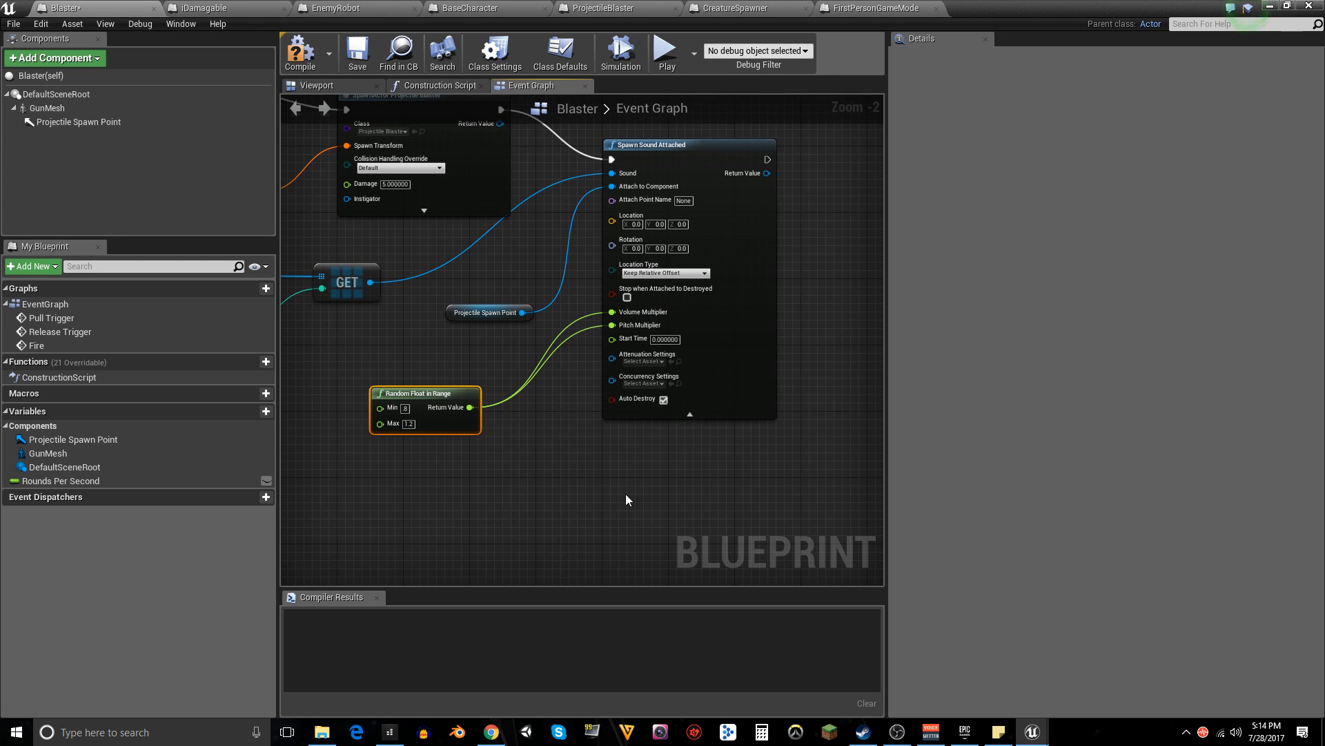
- Check the available Attenuation Settings assets on Spawn Sound Attached without choosing one, and compile the Blaster blueprint
left_click(653, 361)
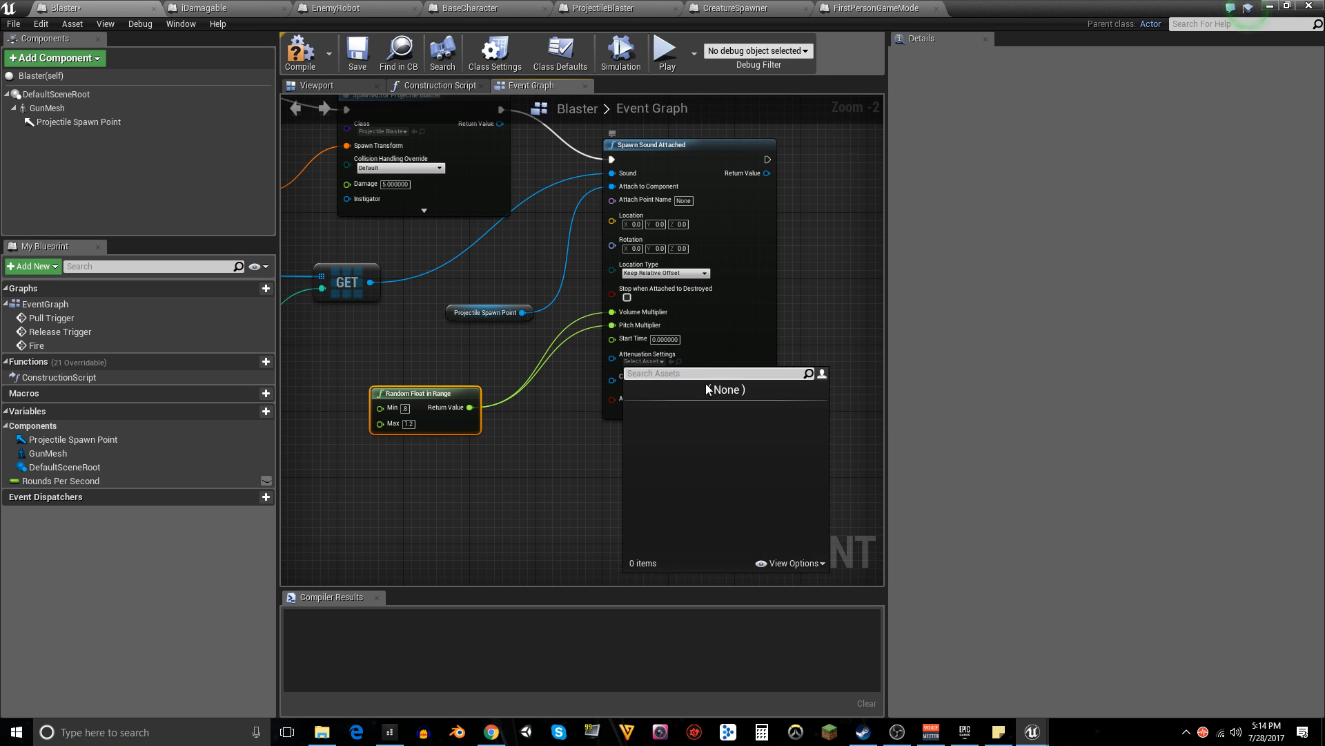
left_click(526, 455)
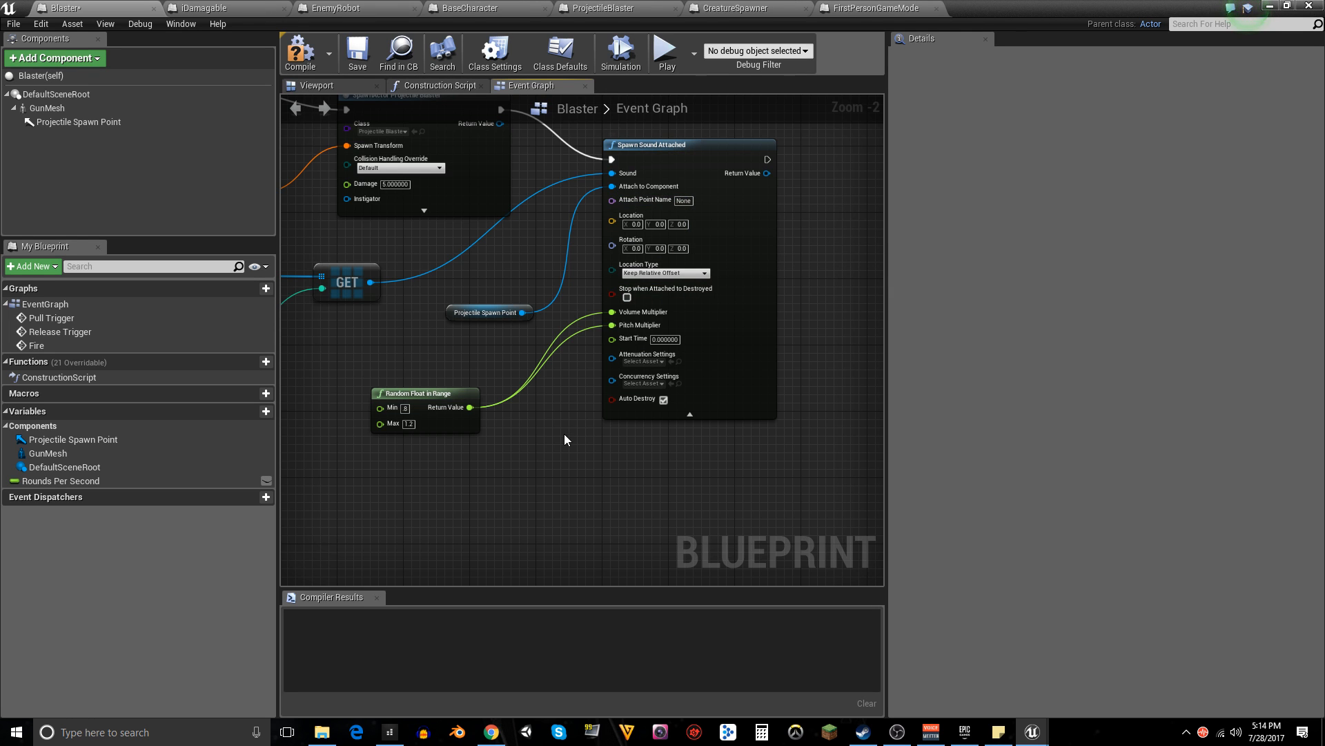
left_click_drag(565, 434, 644, 497)
left_click(301, 55)
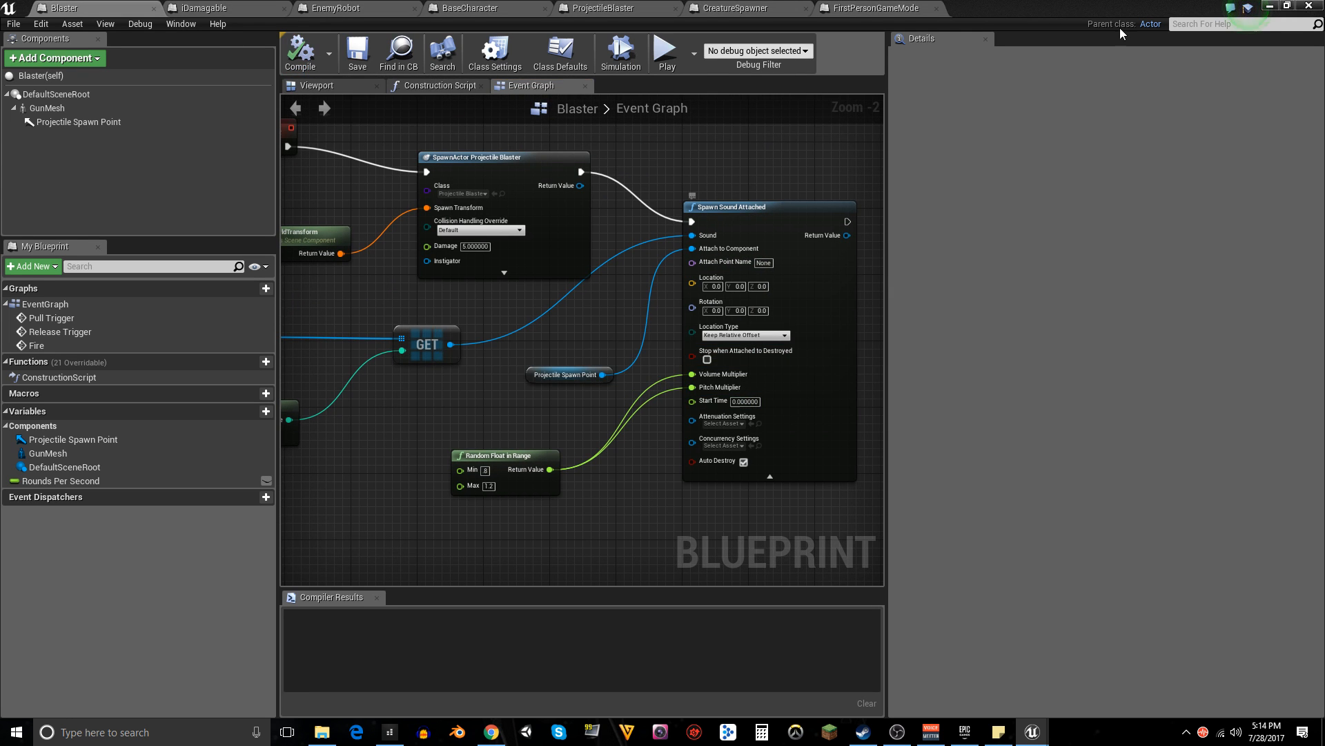
- Play-test the level from the main editor, firing the blaster at the enemy robots while walking forward, and end the session
left_click(1268, 7)
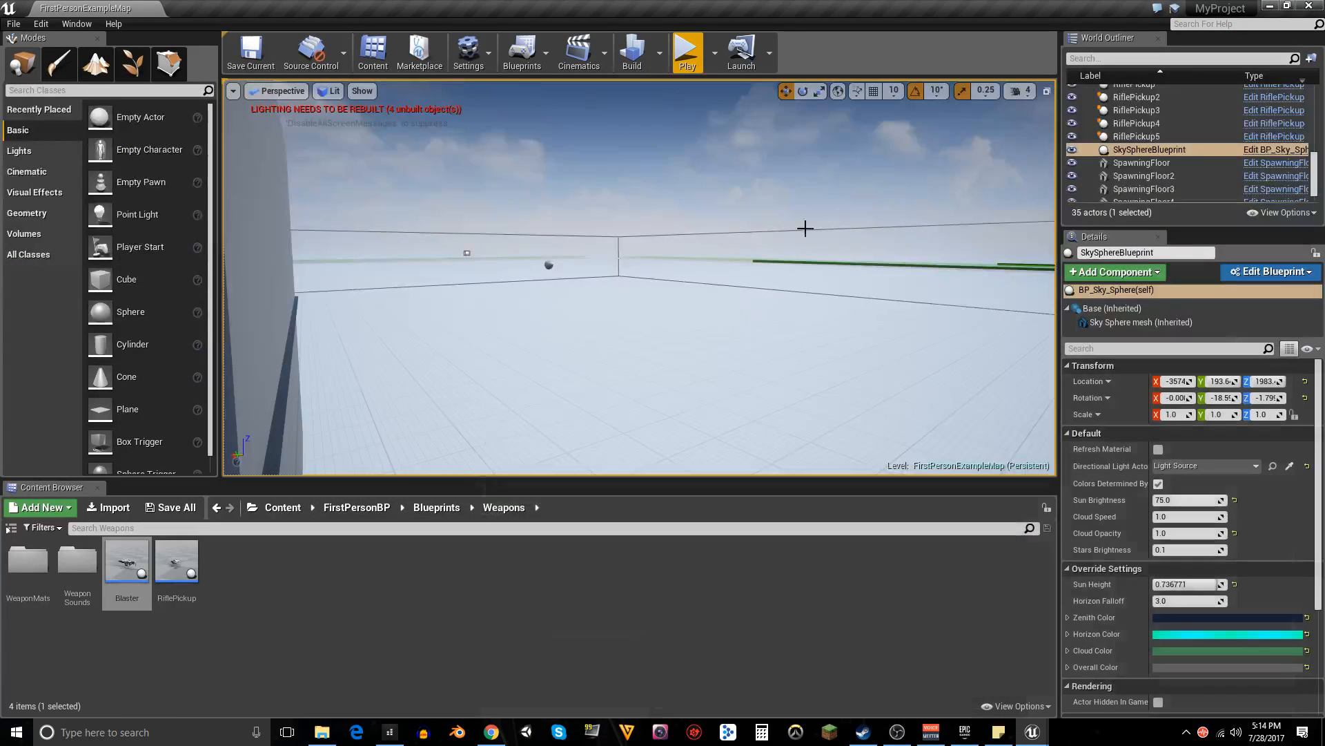
left_click(687, 52)
left_click(644, 297)
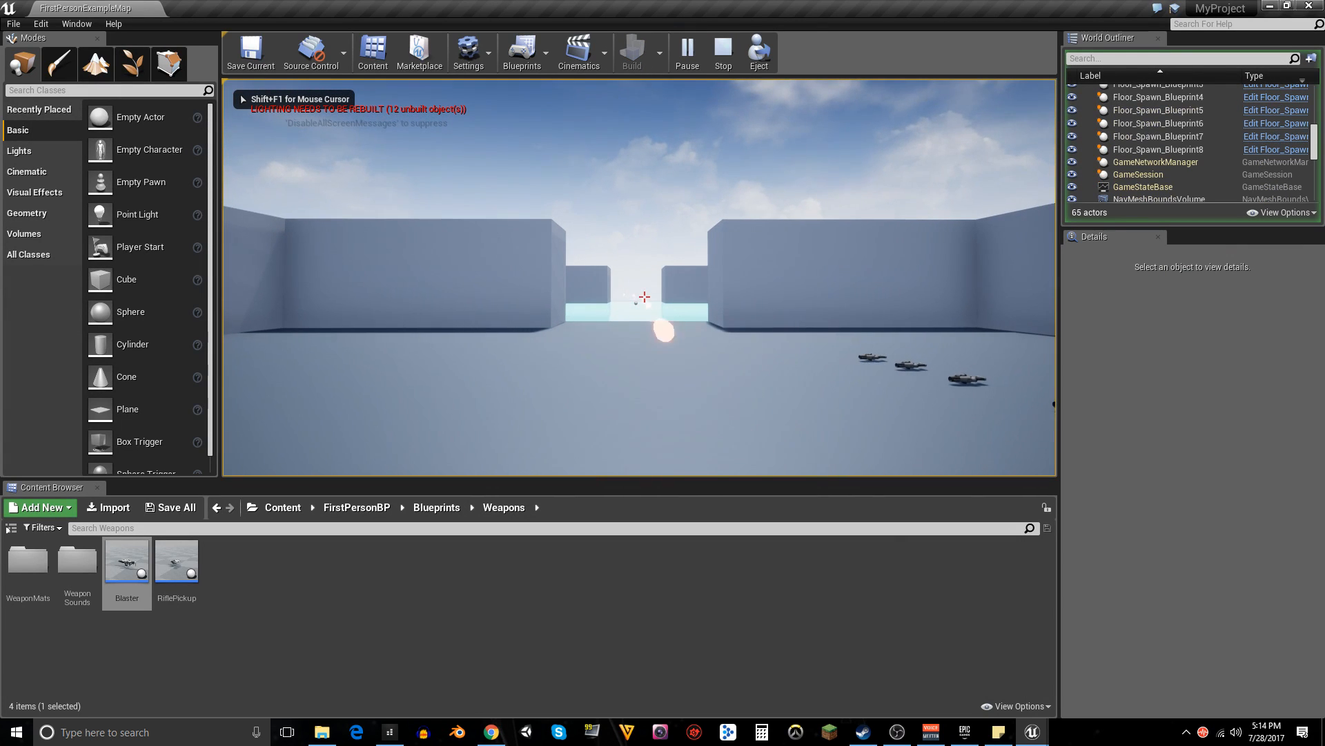
key("w")
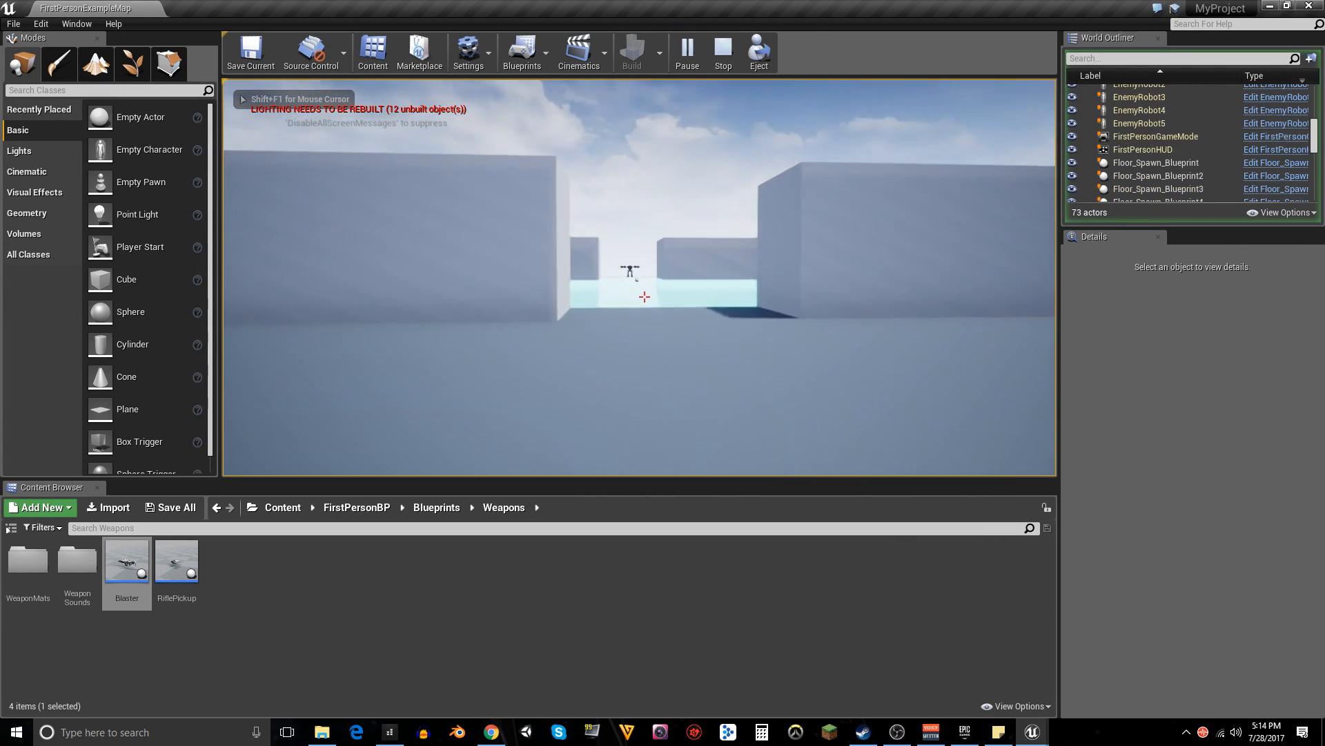
key("w")
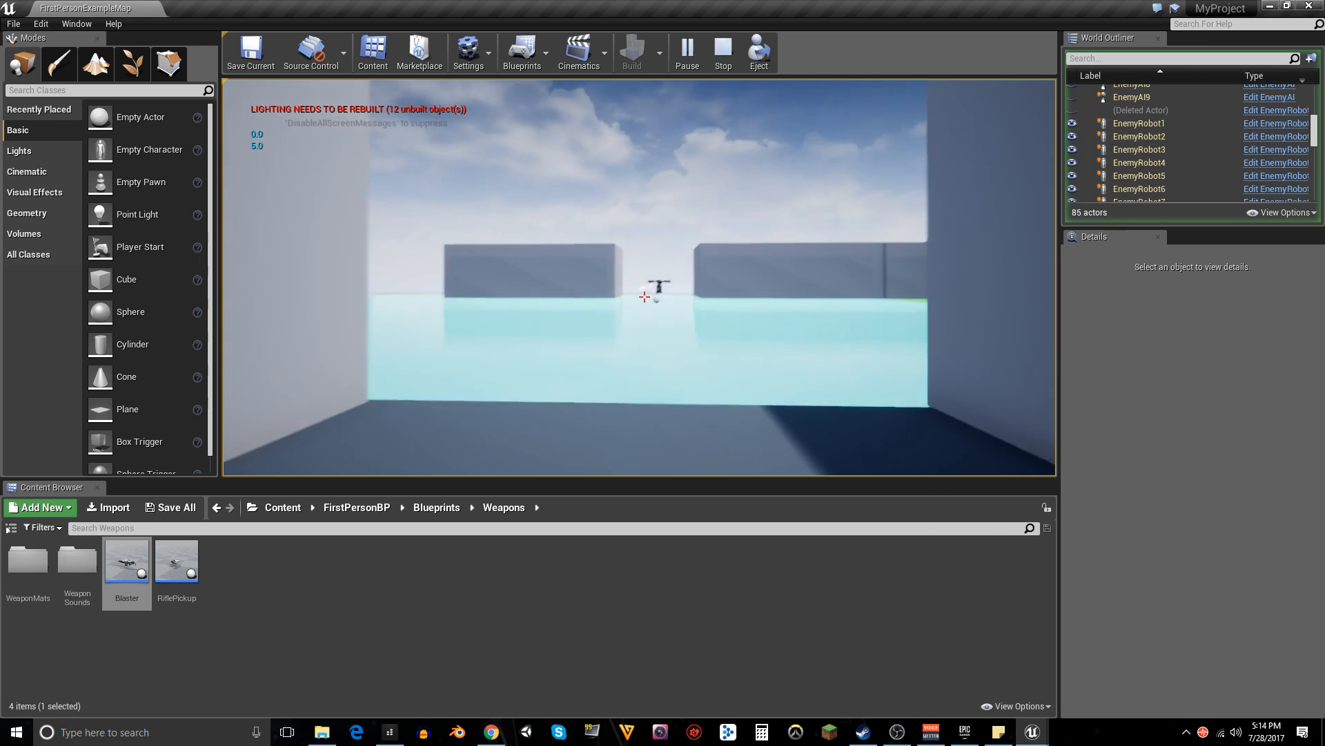
key("w")
key("w")
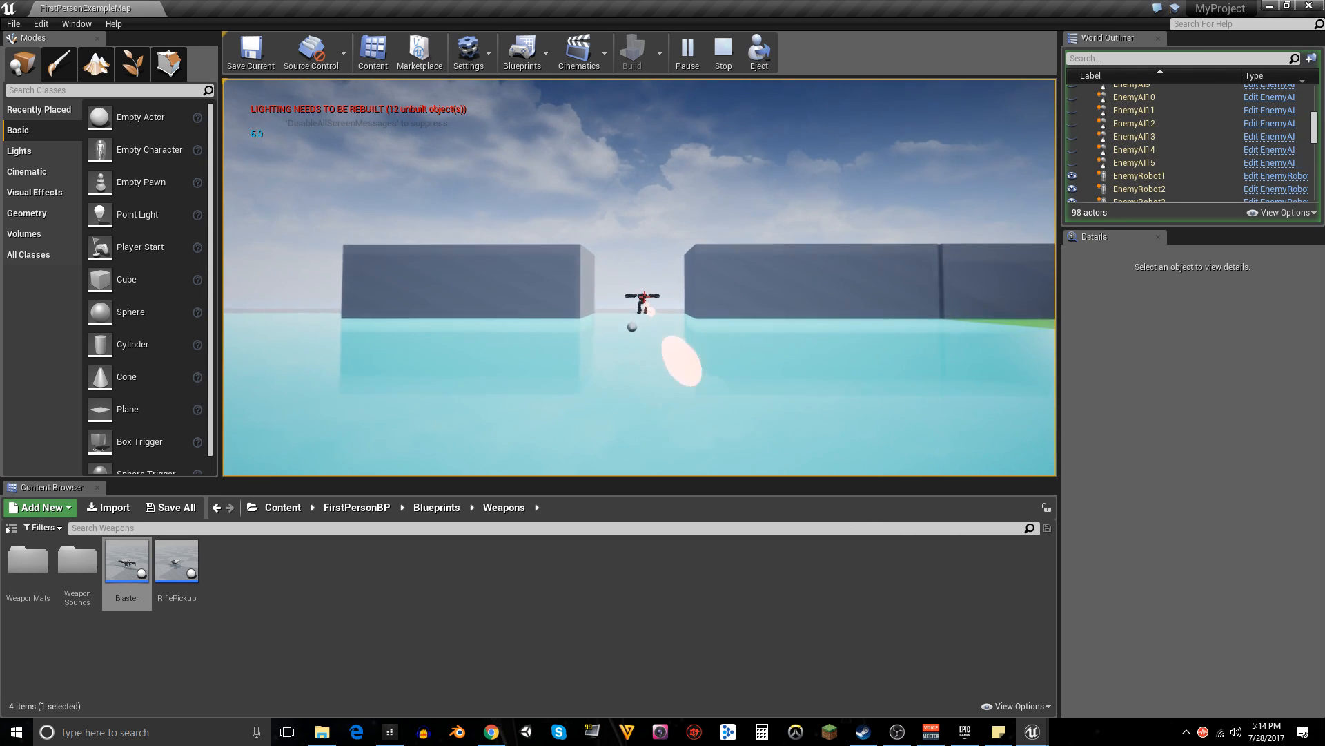
key("w")
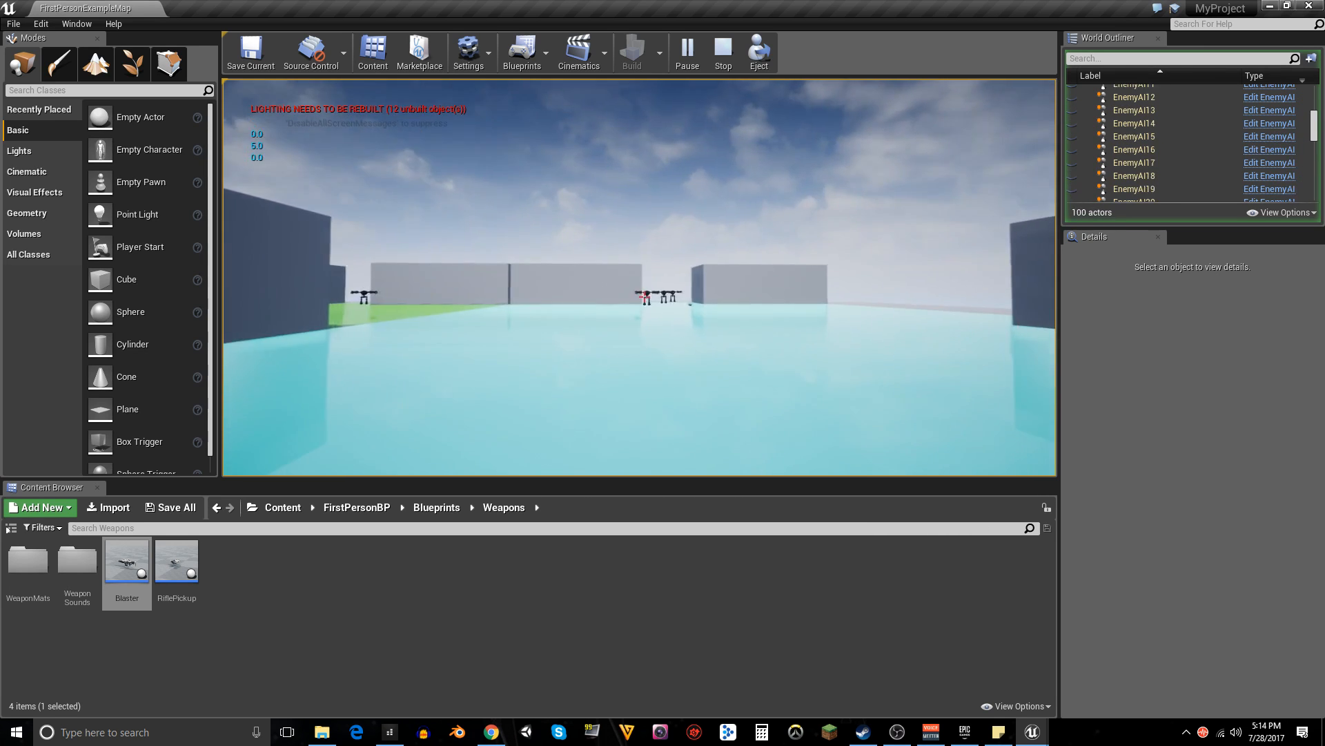
left_click(644, 297)
key("w")
left_click(644, 297)
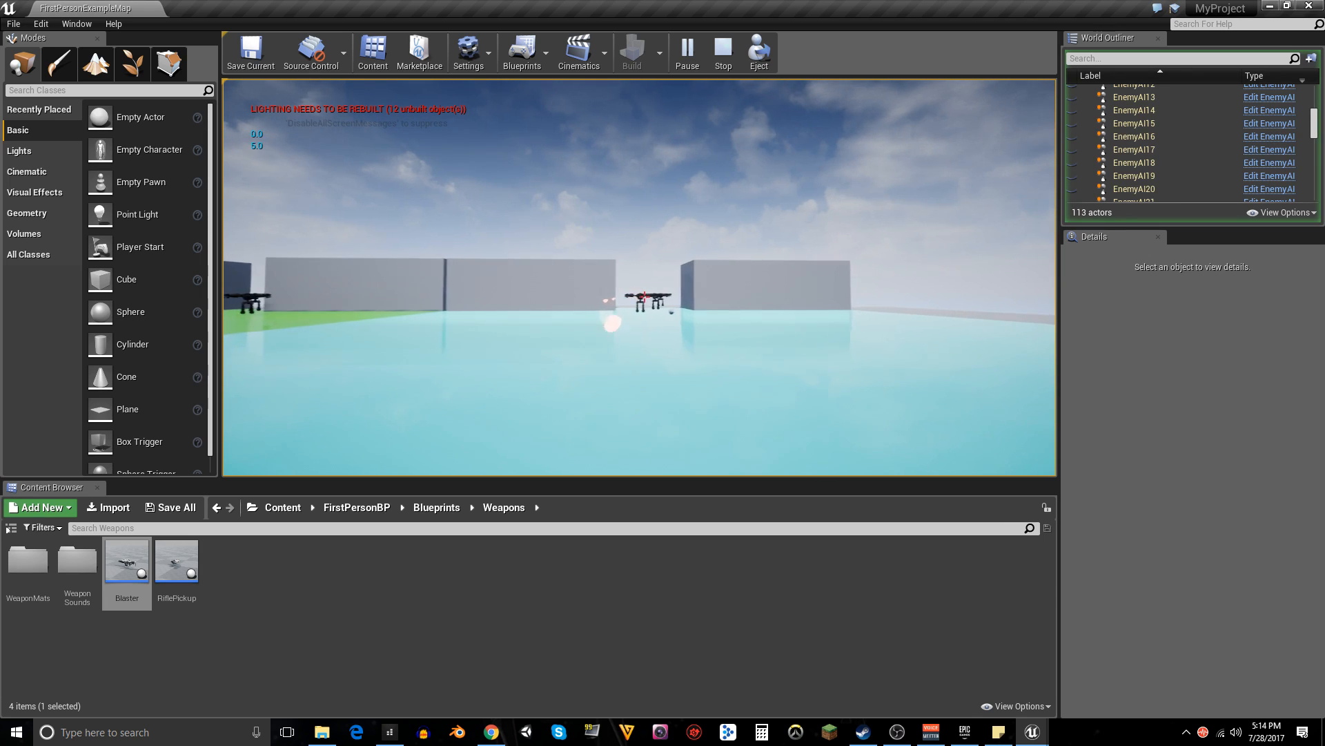
key("w")
left_click(644, 297)
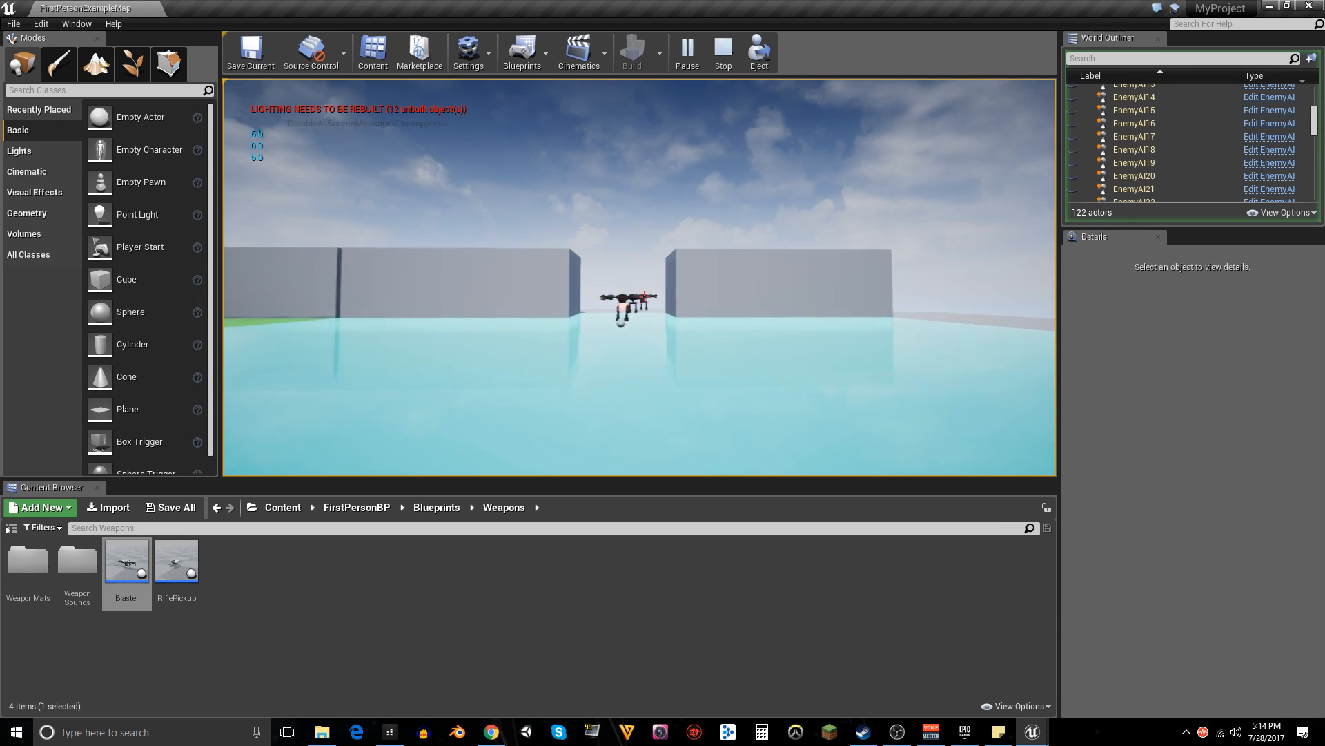
key("w")
left_click(644, 297)
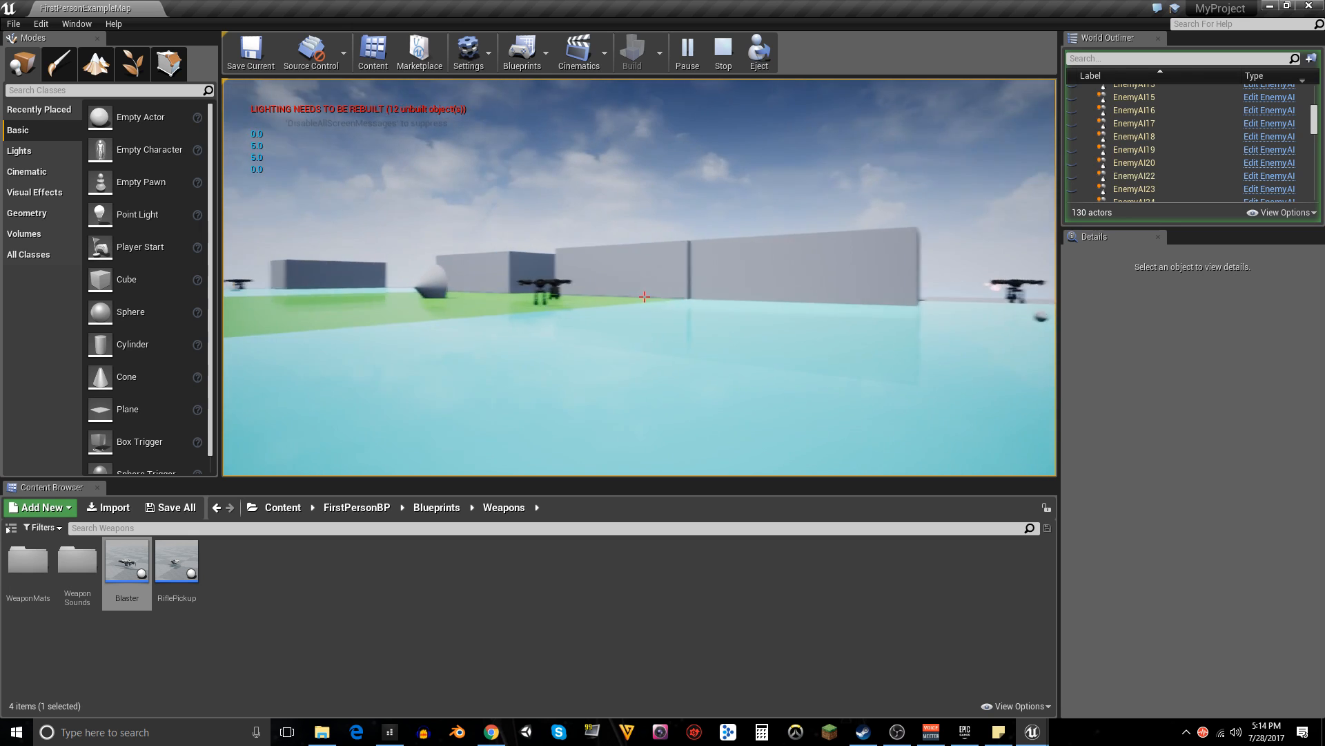
key("w")
left_click(644, 297)
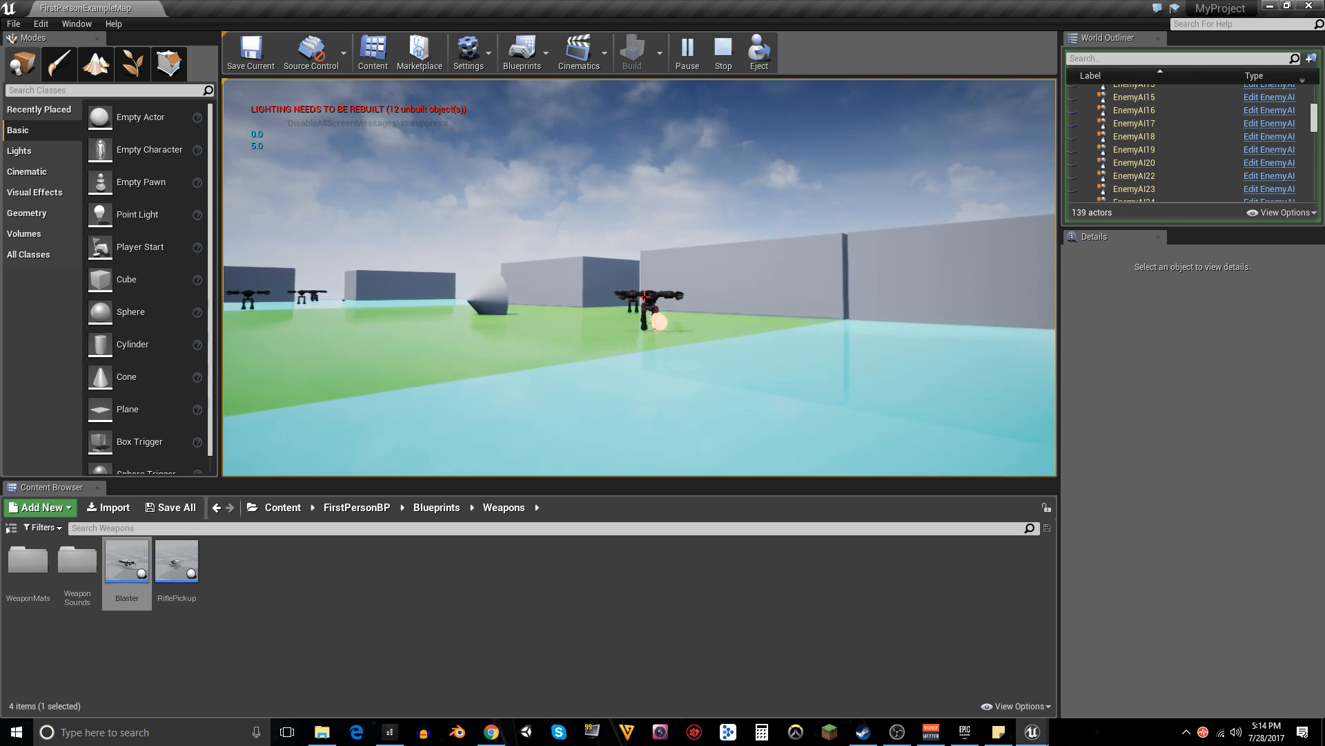
key("w")
left_click(644, 297)
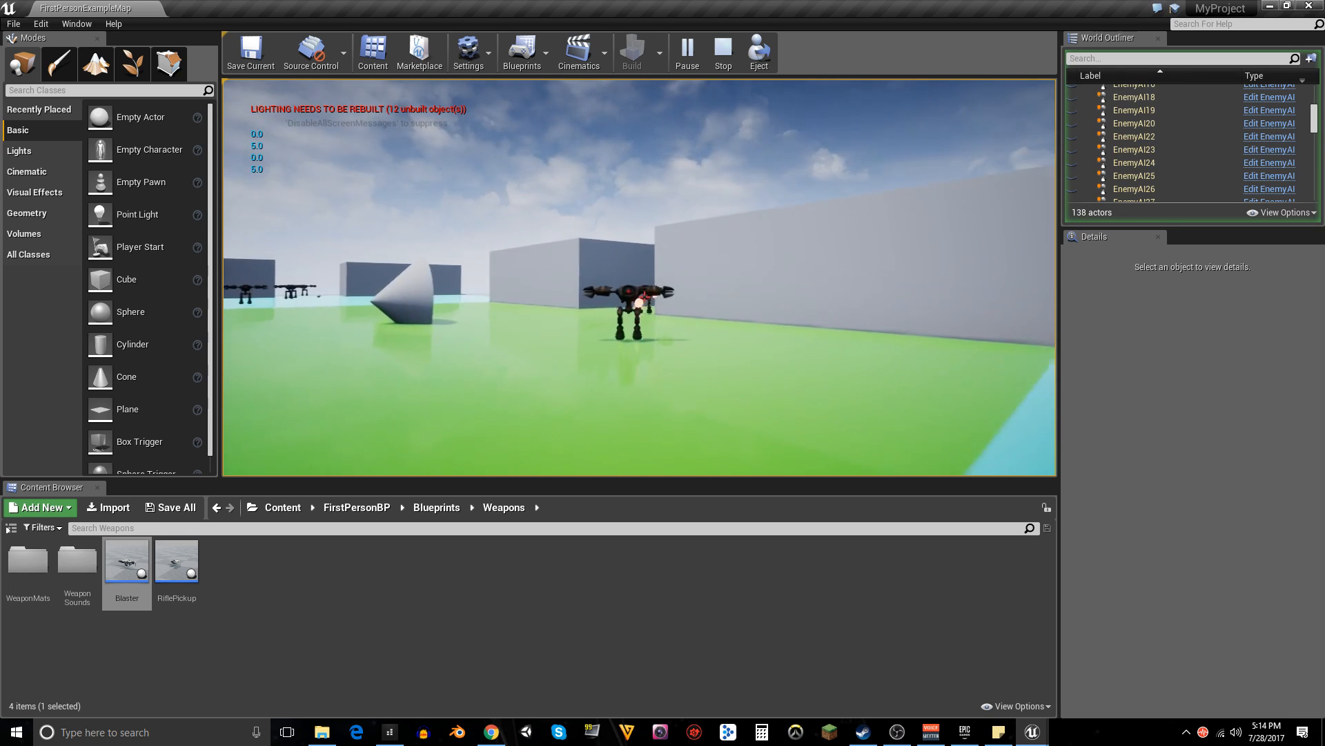
left_click(644, 297)
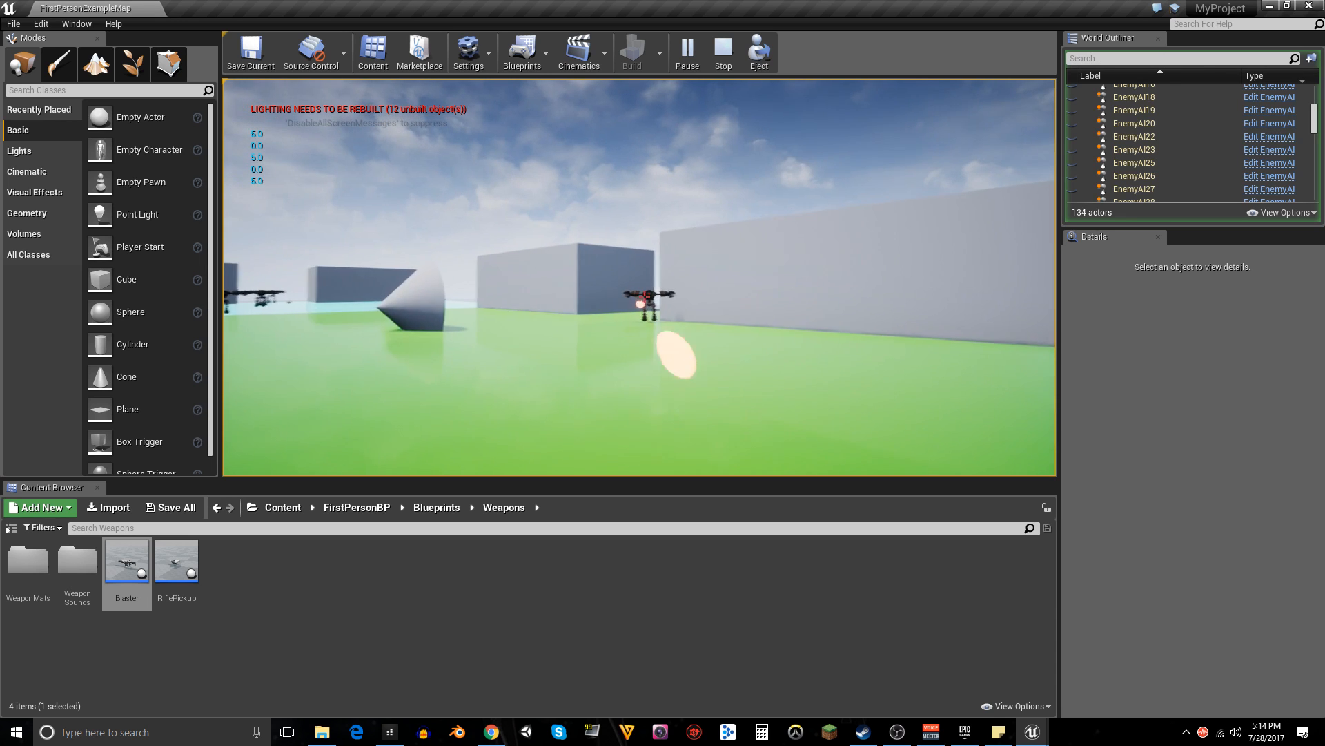
key("w")
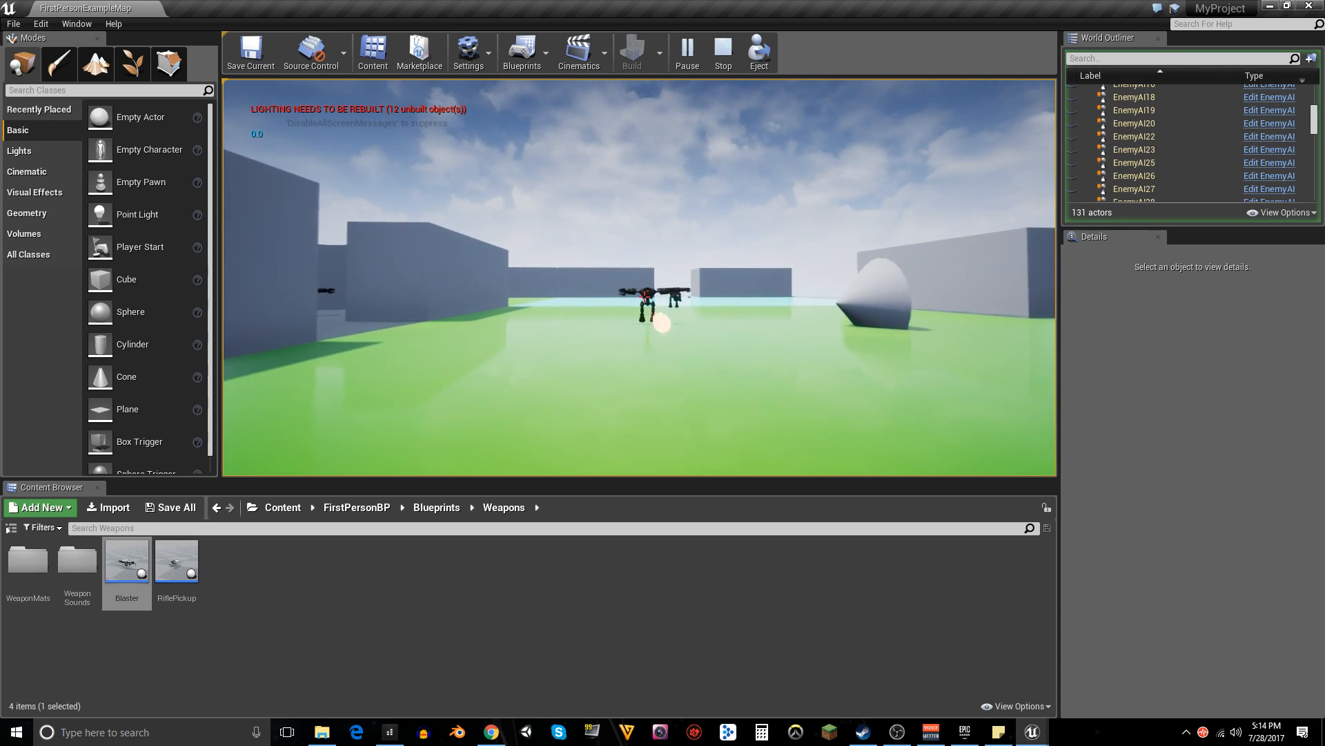
left_click(644, 297)
key("w")
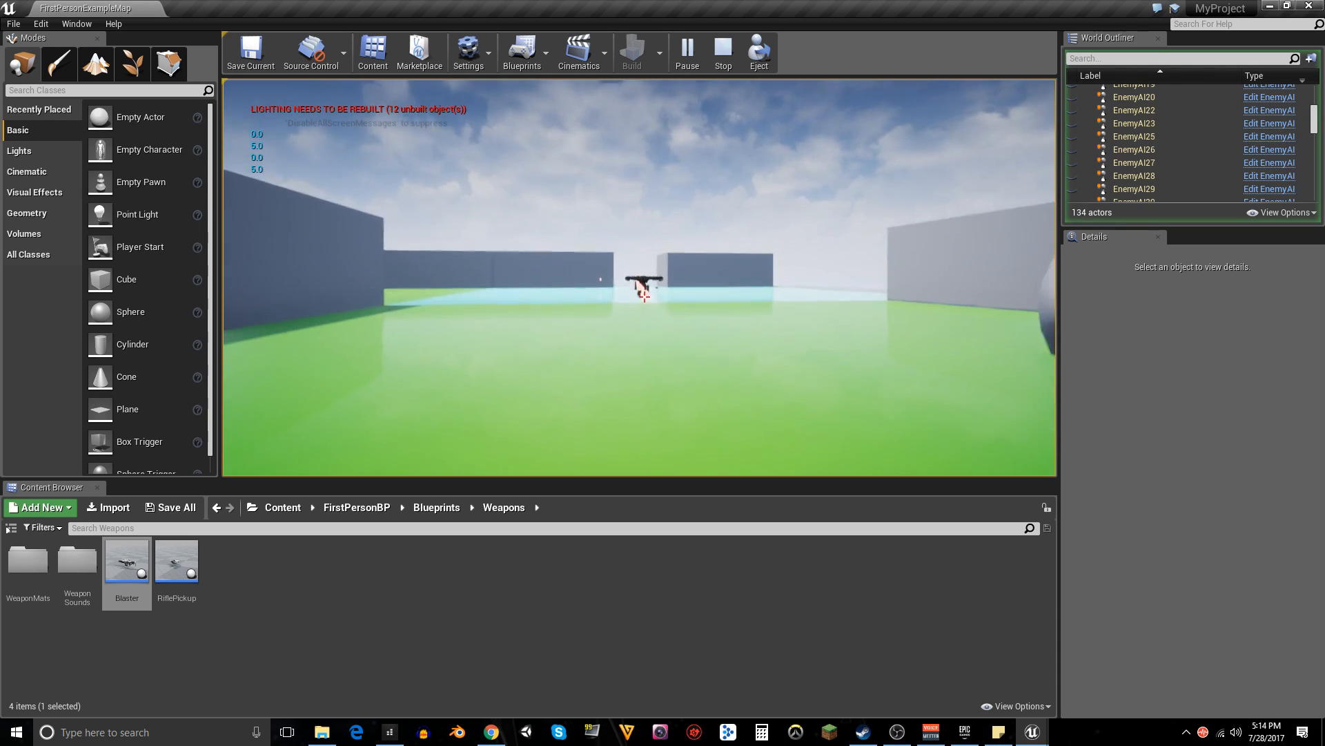
key("Escape")
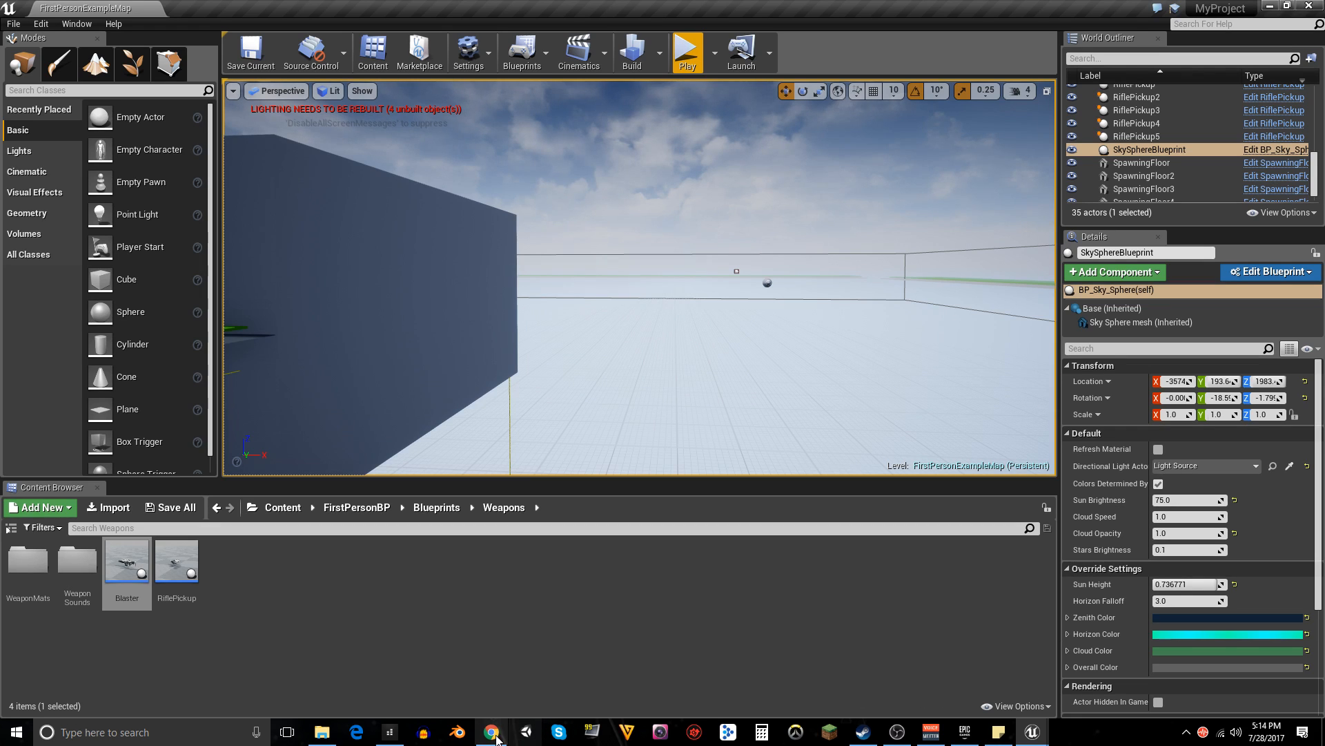
- Switch to the SONAR project and place the playhead at the first recorded clips of Massive 1 and Massive 2
left_click(390, 732)
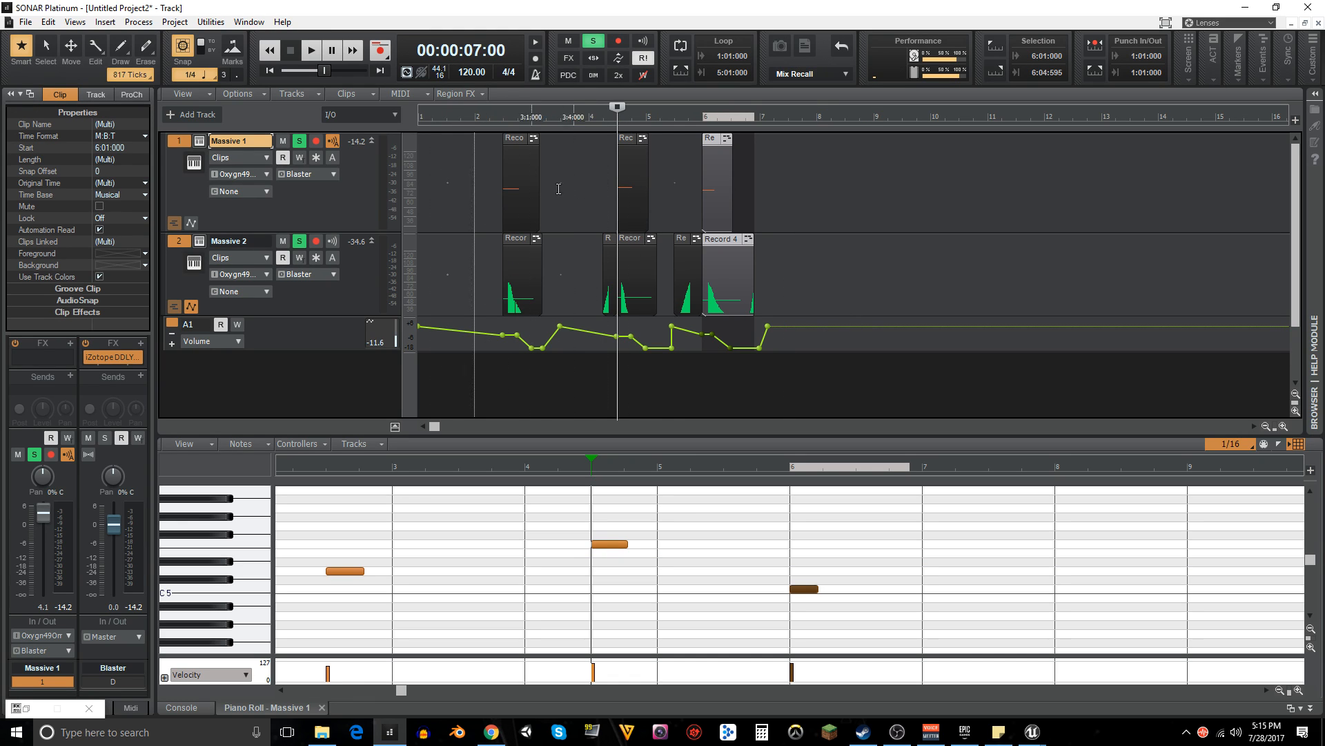
left_click(501, 168)
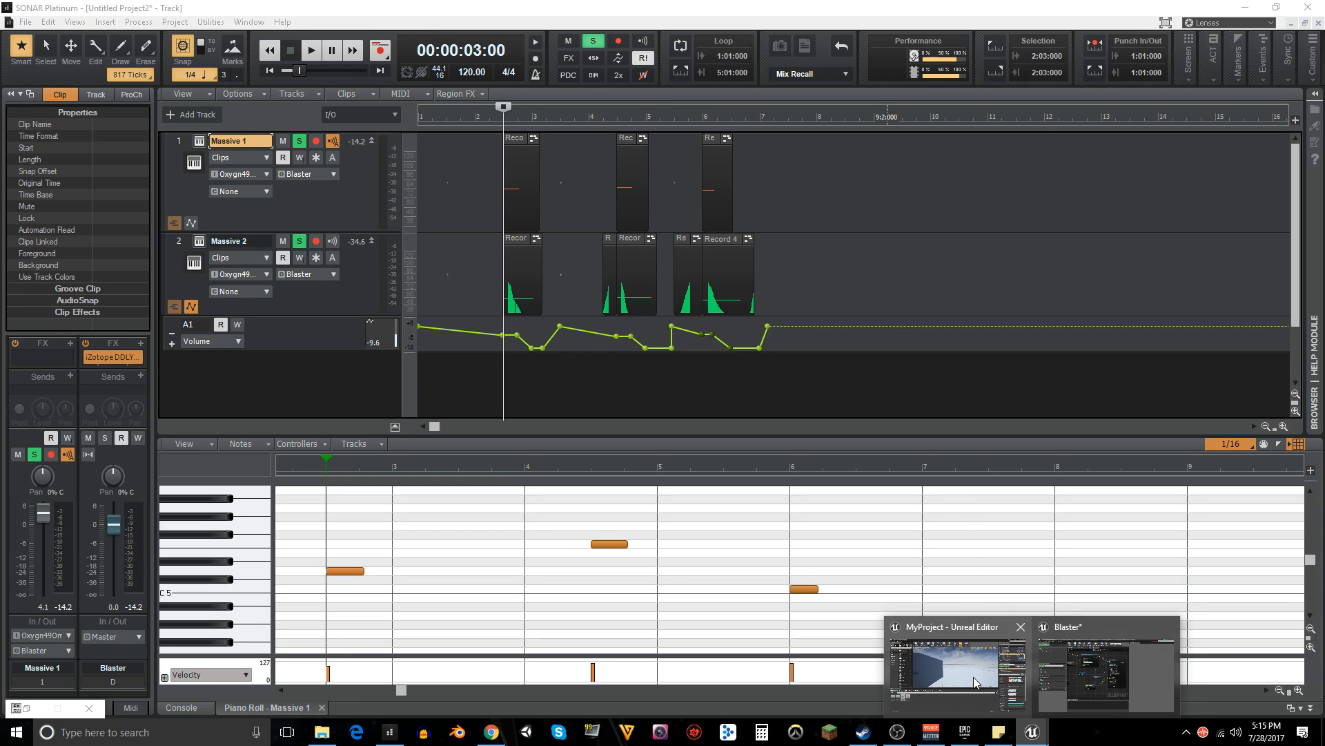
- Switch back to the Blaster blueprint in Unreal, review the random sound selection nodes in its Event Graph, and return to the main editor
mouse_move(1097, 676)
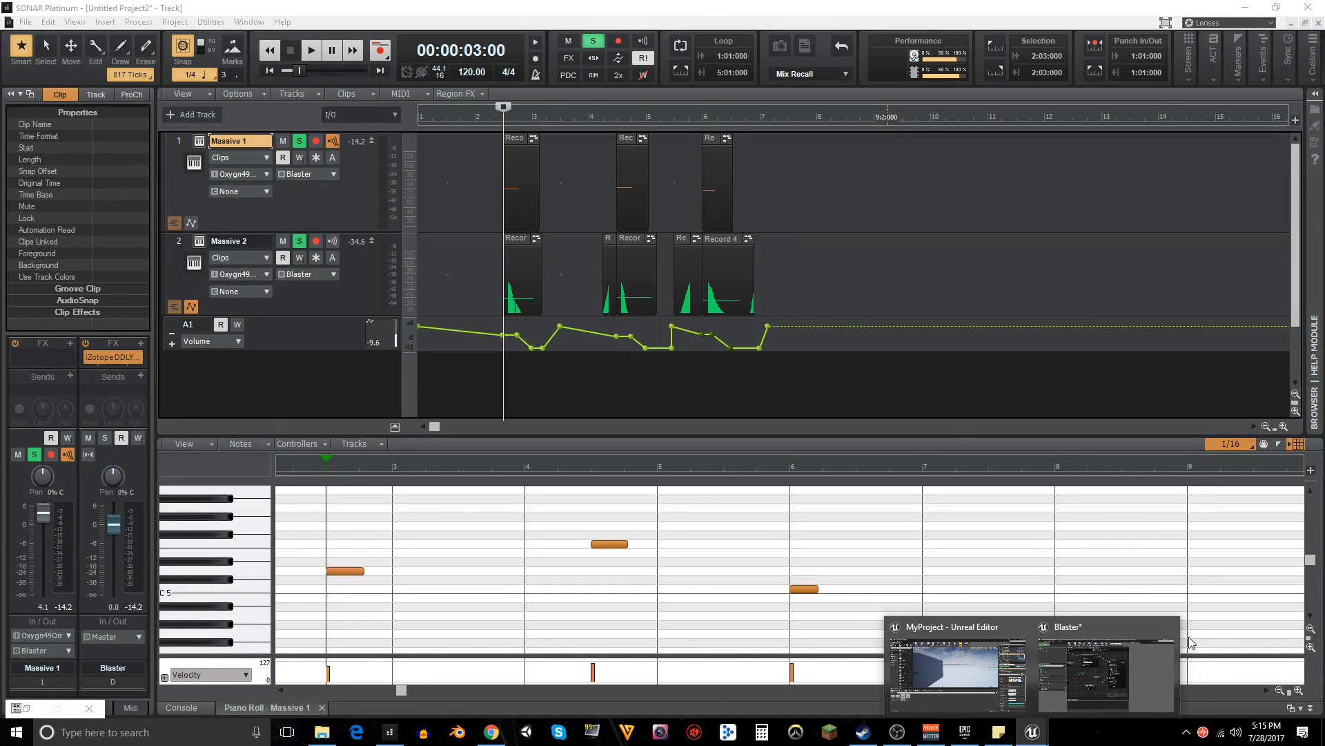
key("alt+Tab")
left_click_drag(397, 409, 520, 405)
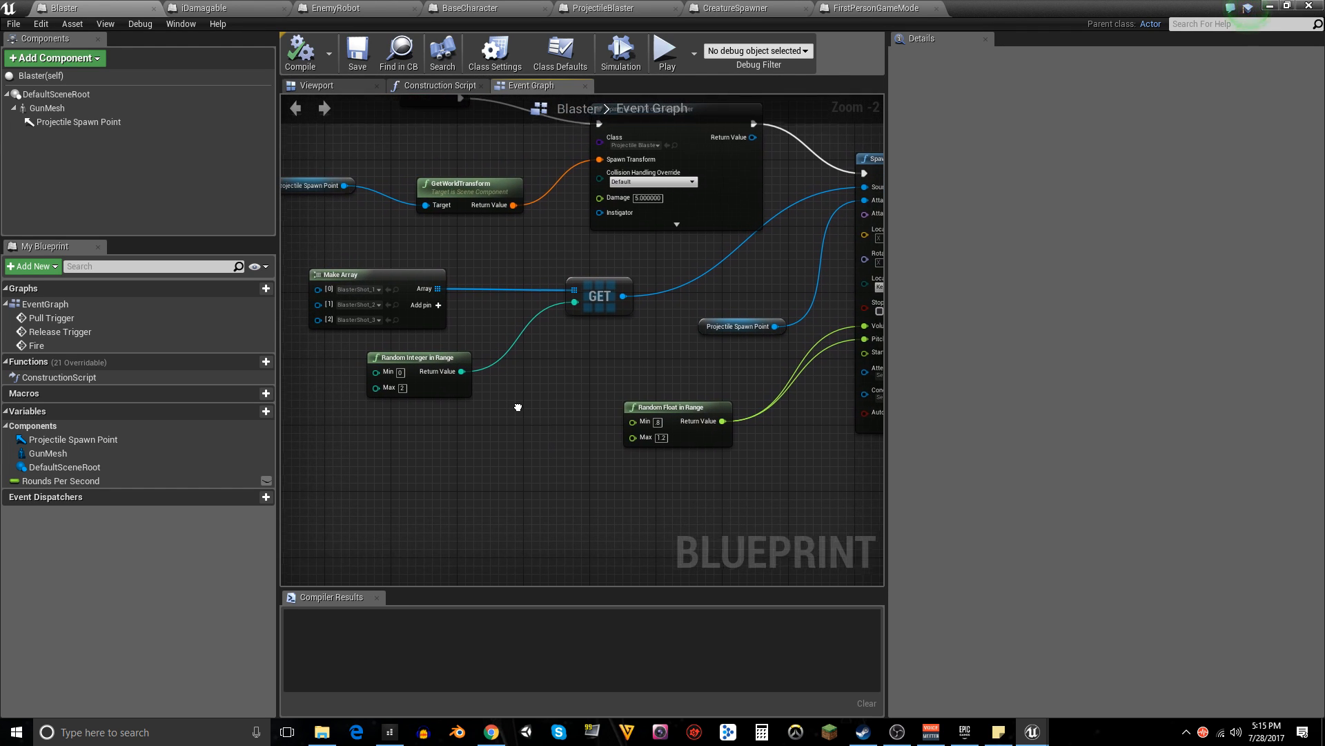
left_click_drag(742, 276, 650, 301)
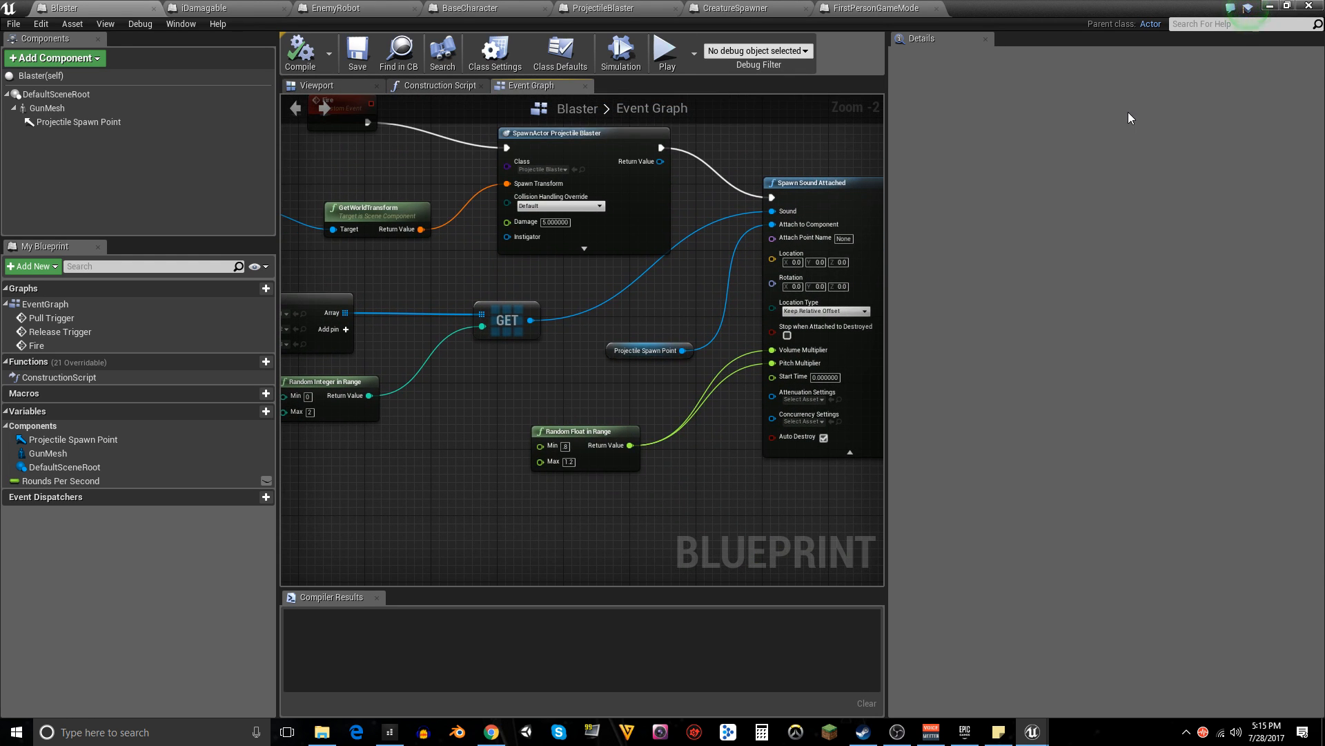
left_click(1270, 7)
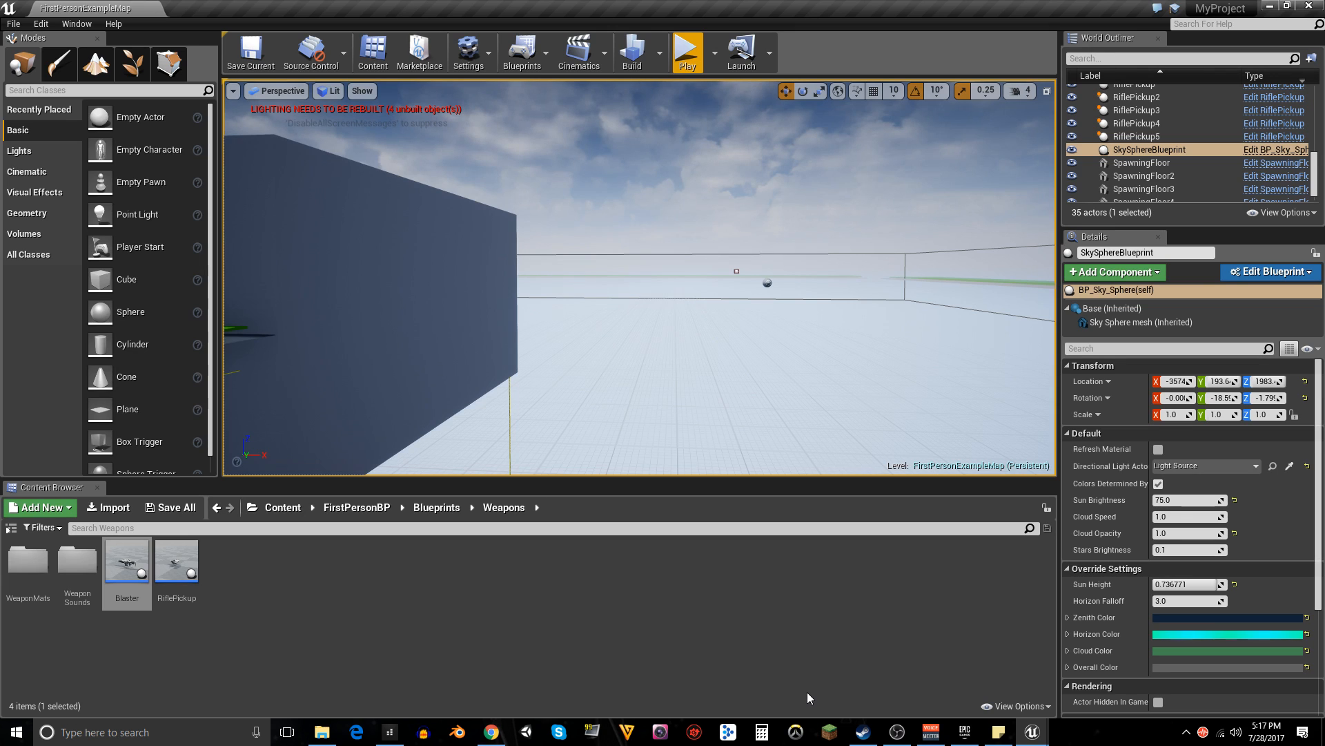
- Launch the Blizzard app from the Overwatch shortcut and move its main and sign-in windows off this monitor
left_click(793, 734)
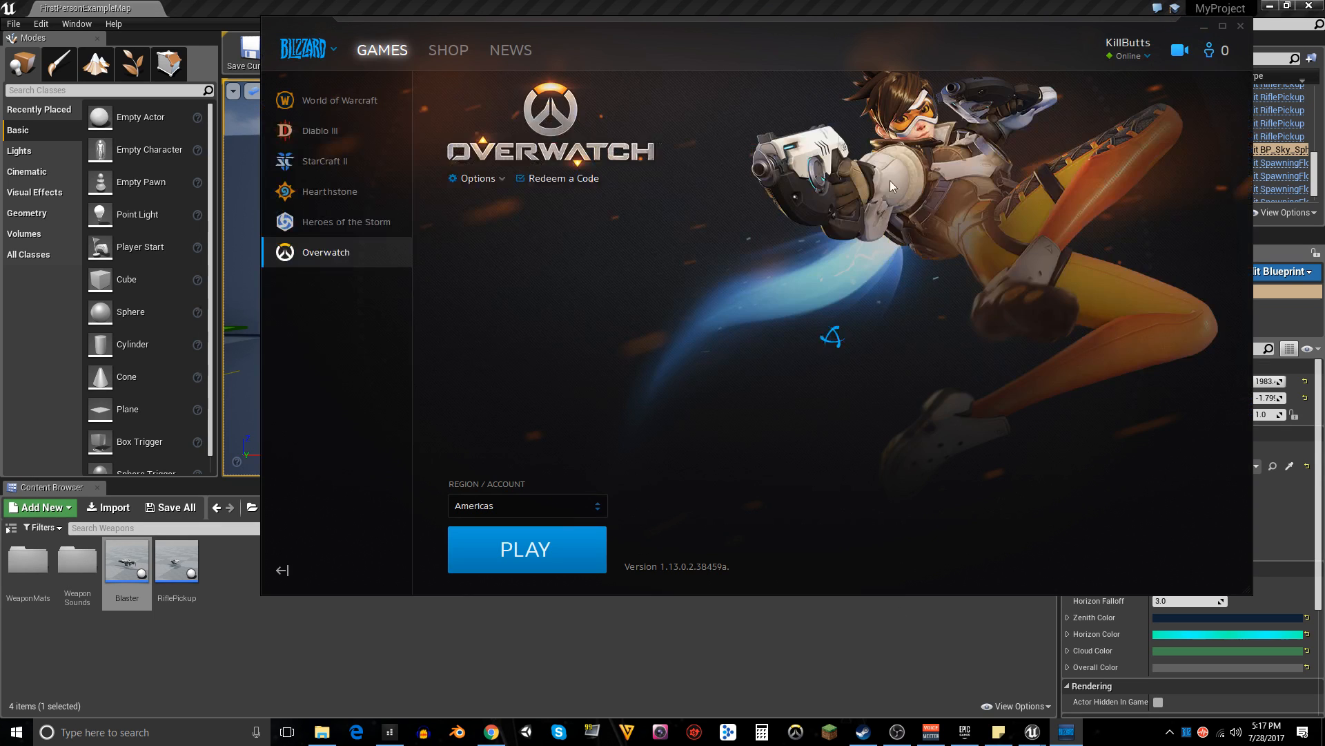
left_click_drag(818, 55, 1324, 62)
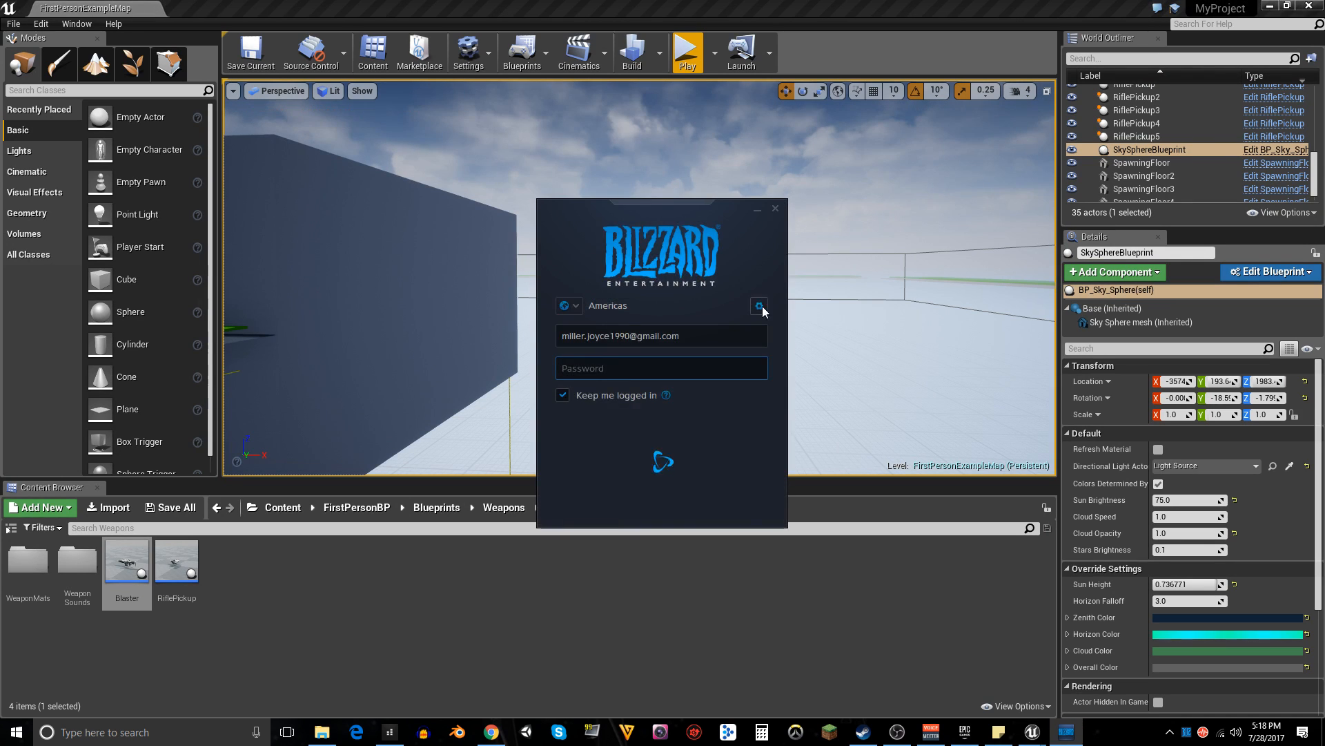
left_click_drag(736, 213, 1324, 205)
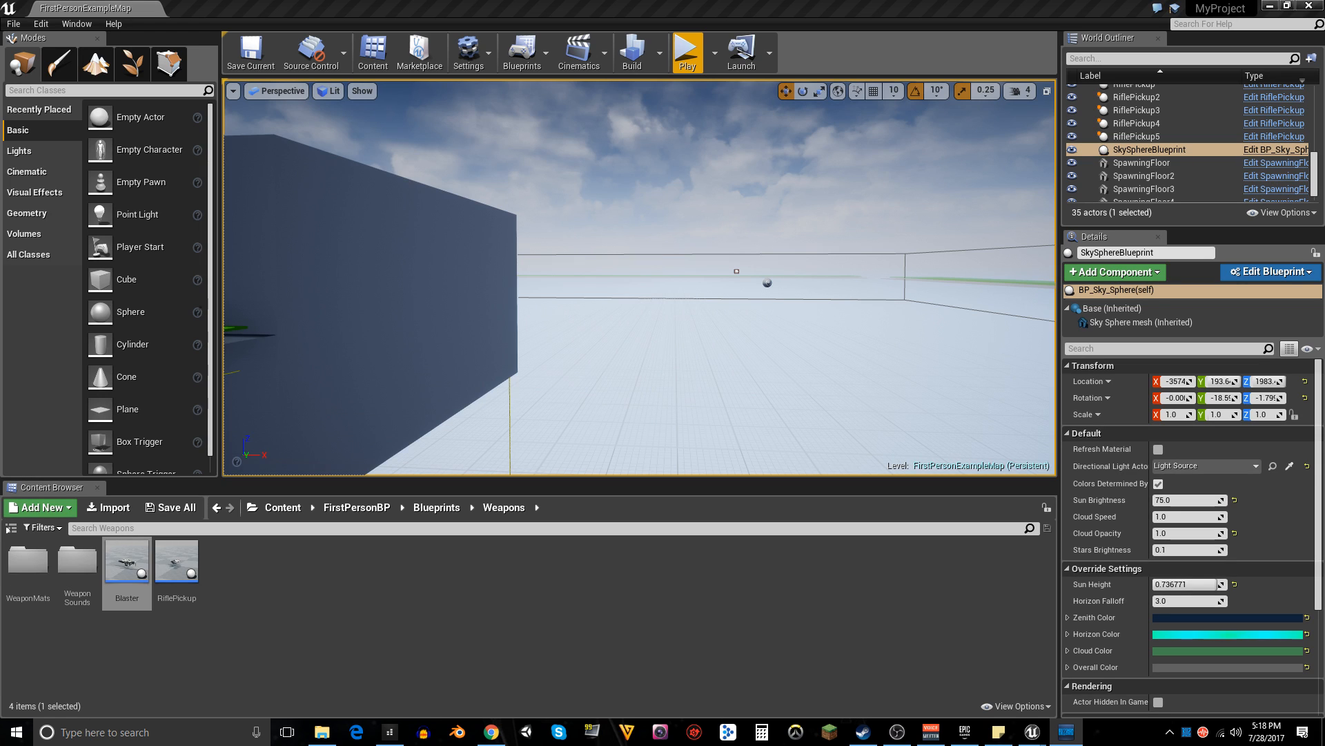
- Bring the Blizzard app back, maximize it on its Overwatch page, and switch to the Unreal Editor level window
left_click(1067, 731)
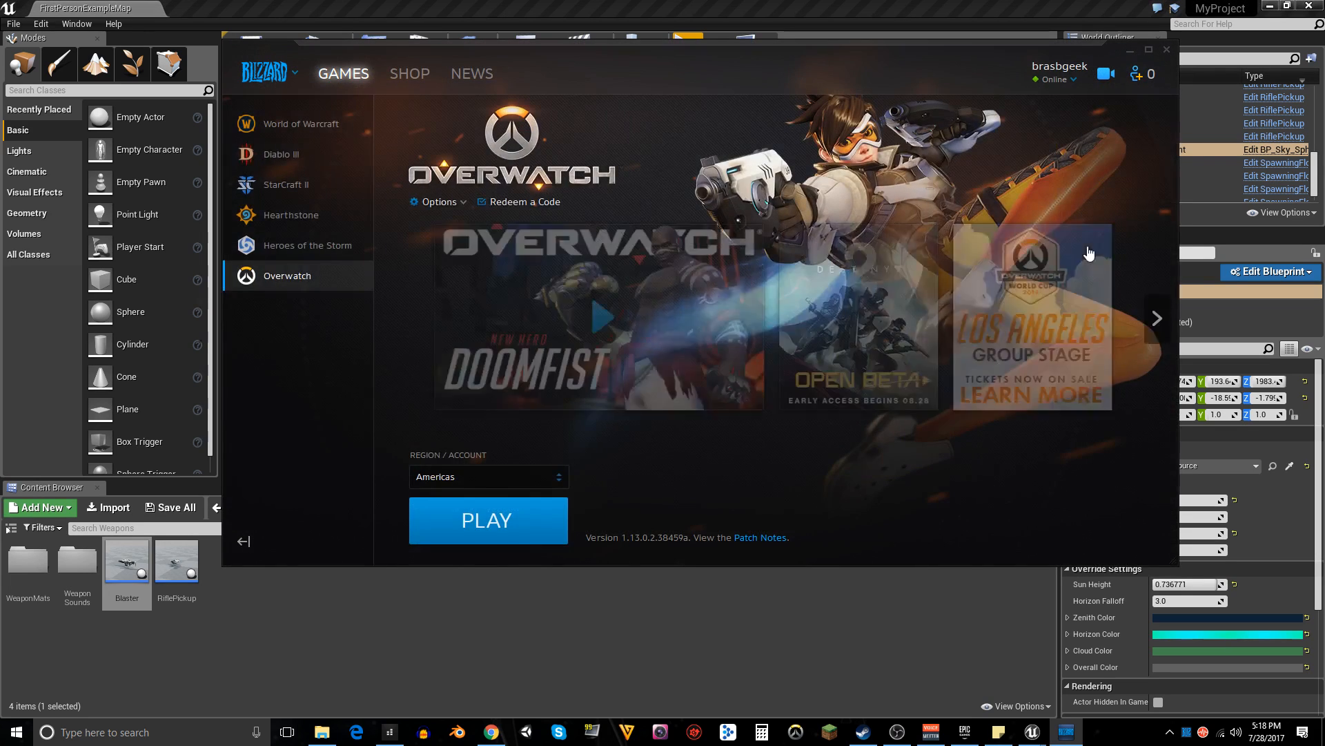
left_click_drag(886, 92, 902, 141)
left_click(1163, 100)
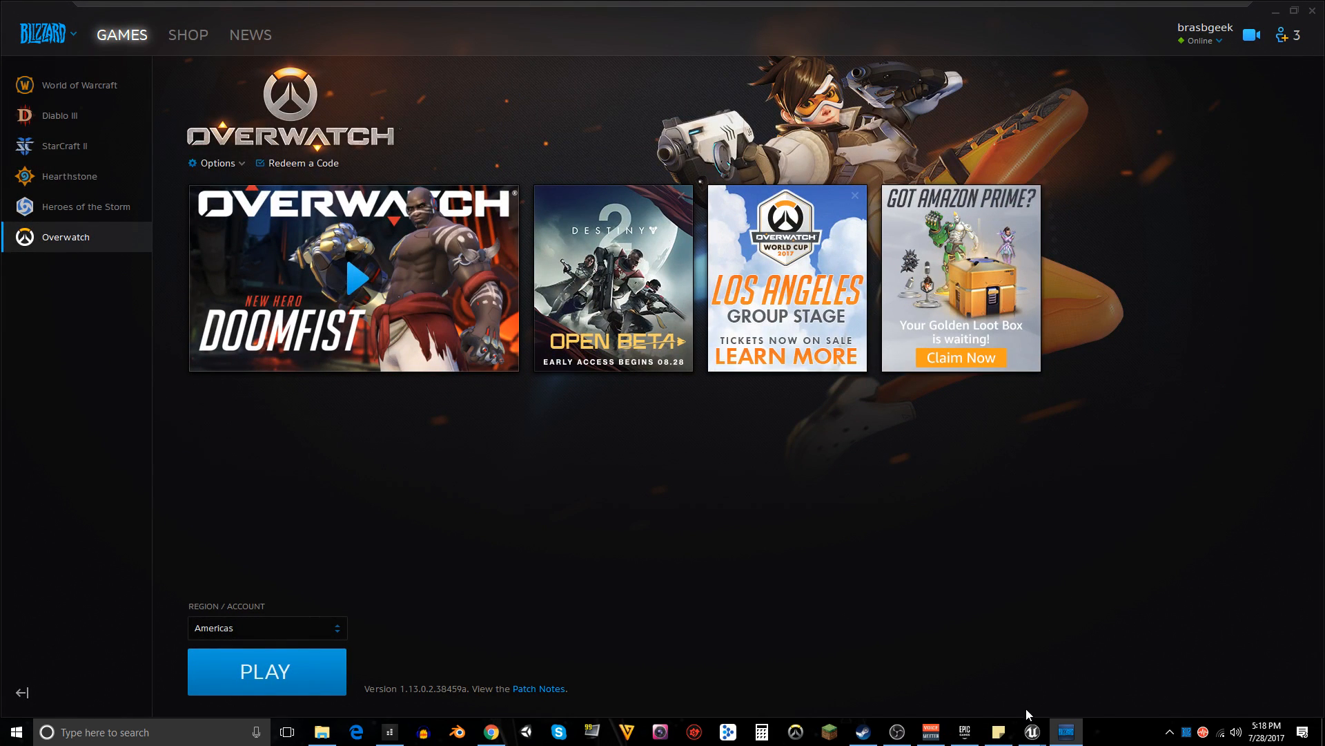
mouse_move(1032, 725)
left_click(967, 648)
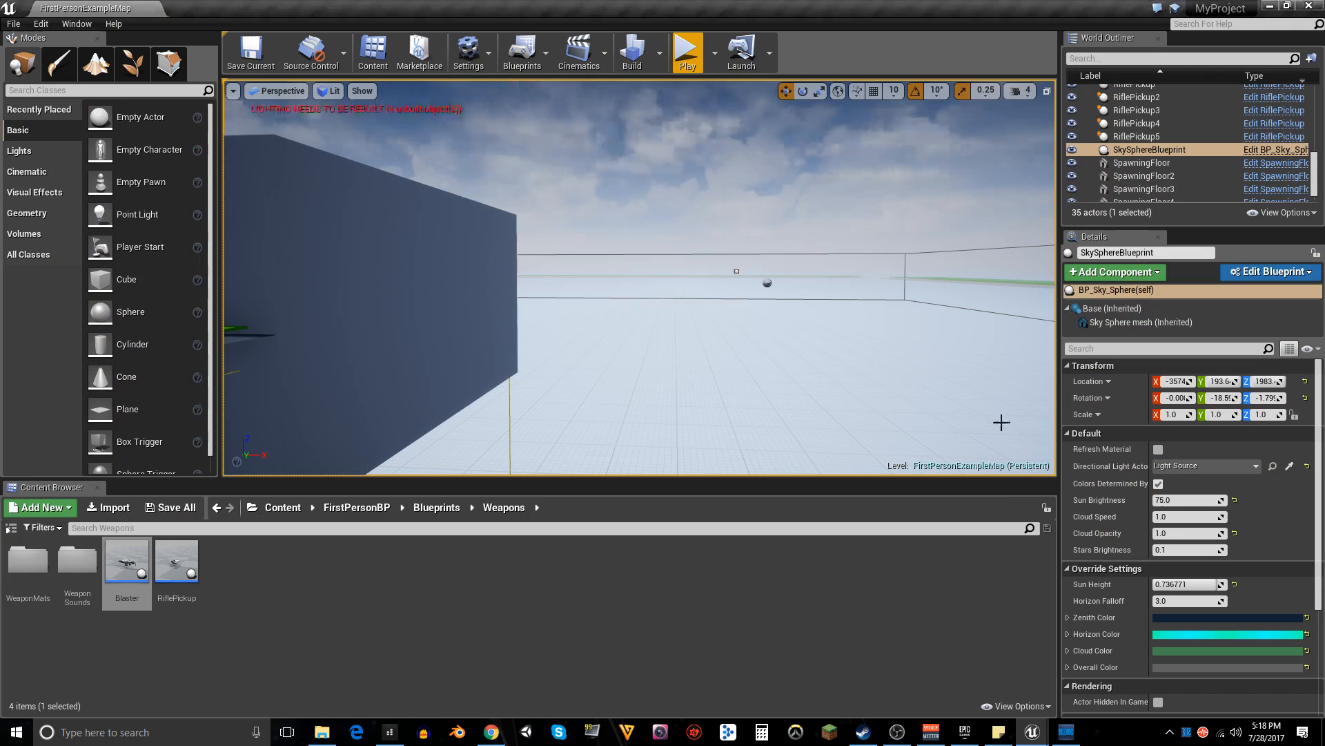
- Close Unreal Editor, saving the three pending BlasterShot sound waves
left_click(1306, 9)
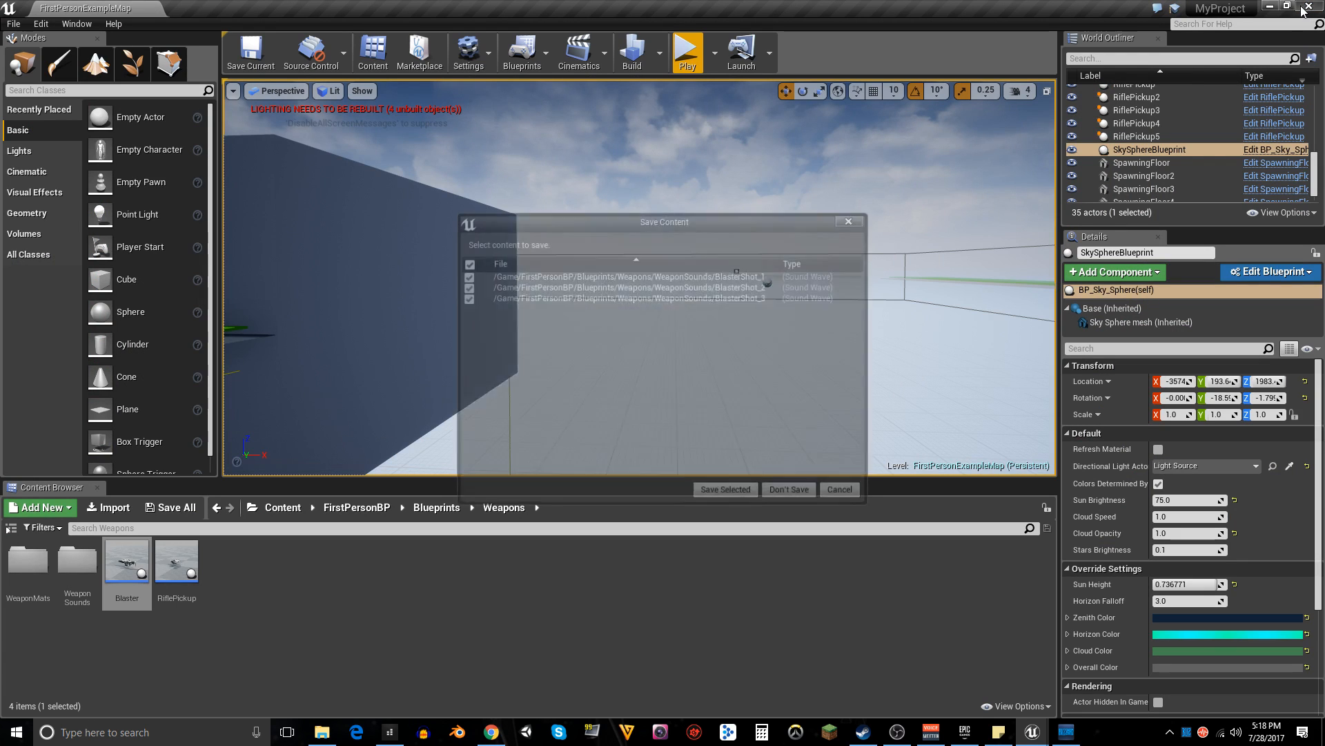
left_click(752, 493)
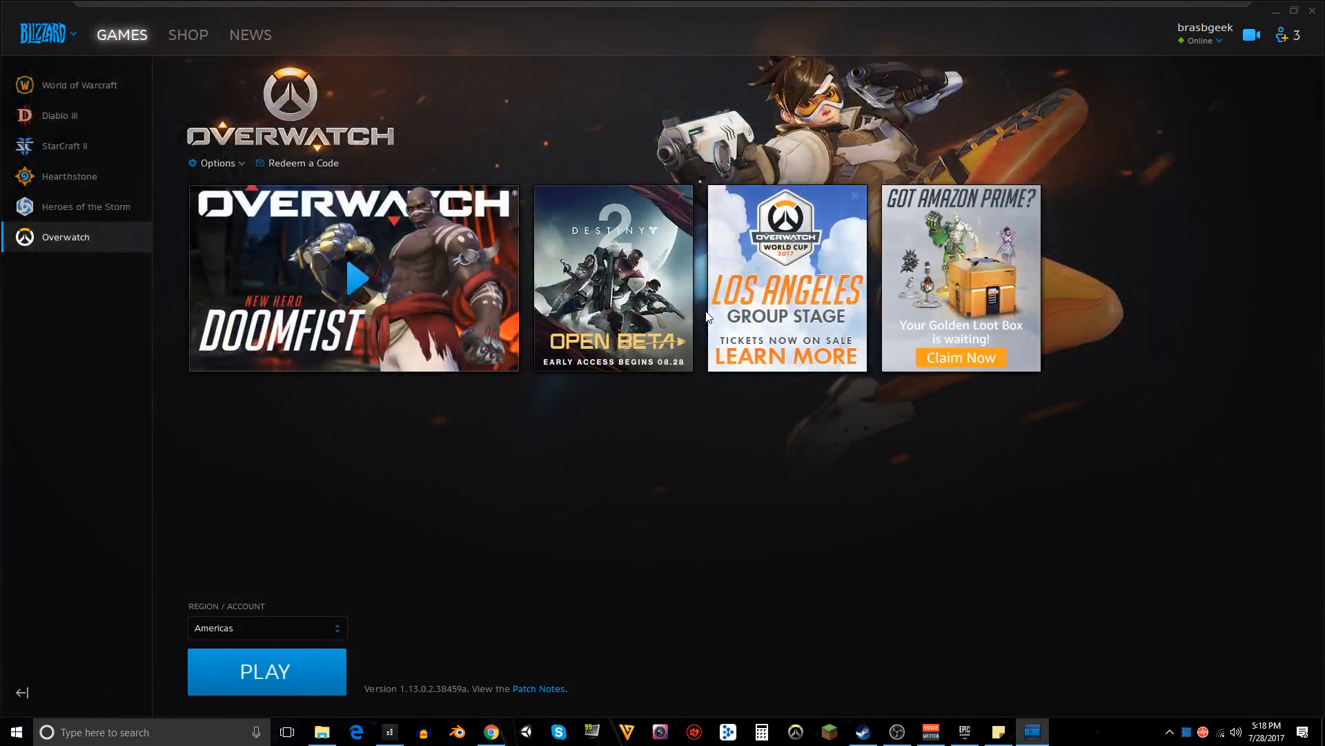
- Switch to SONAR, save the untitled blaster project as a Normal project file, and close the program
left_click(390, 731)
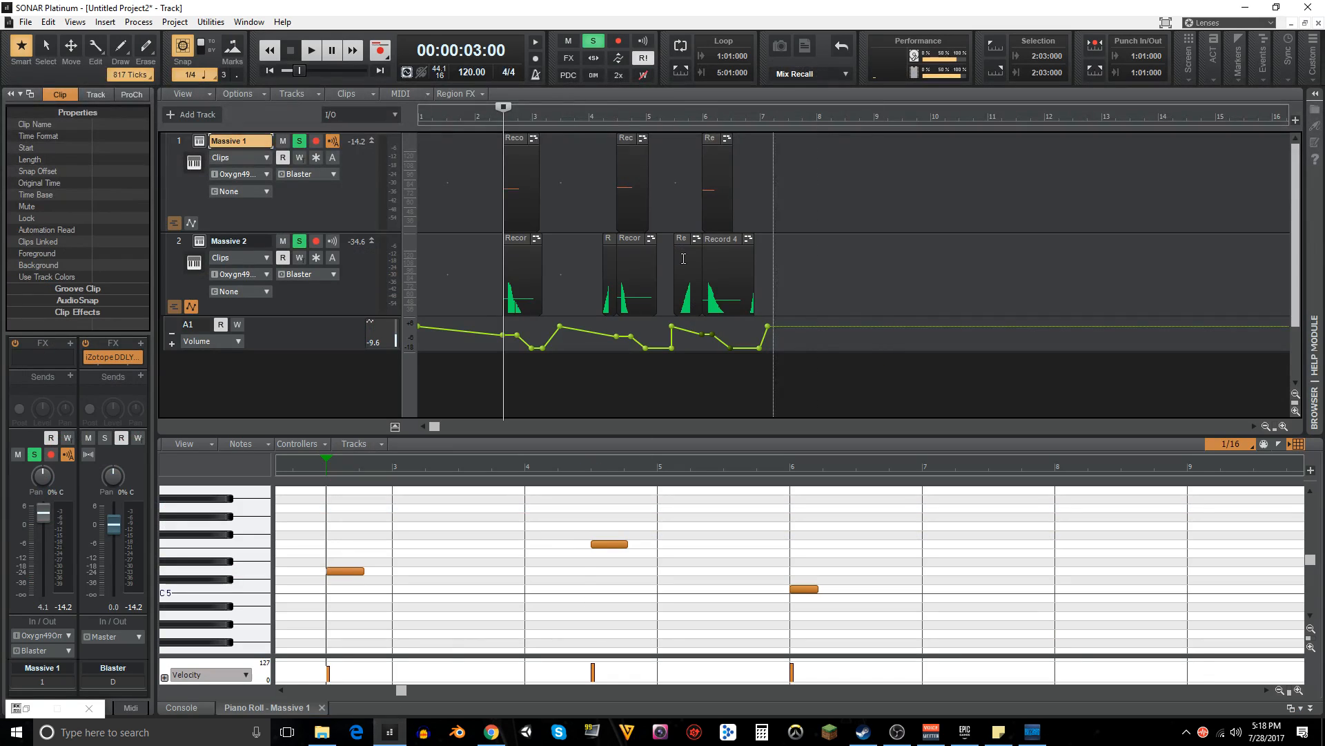
left_click(19, 25)
left_click(69, 113)
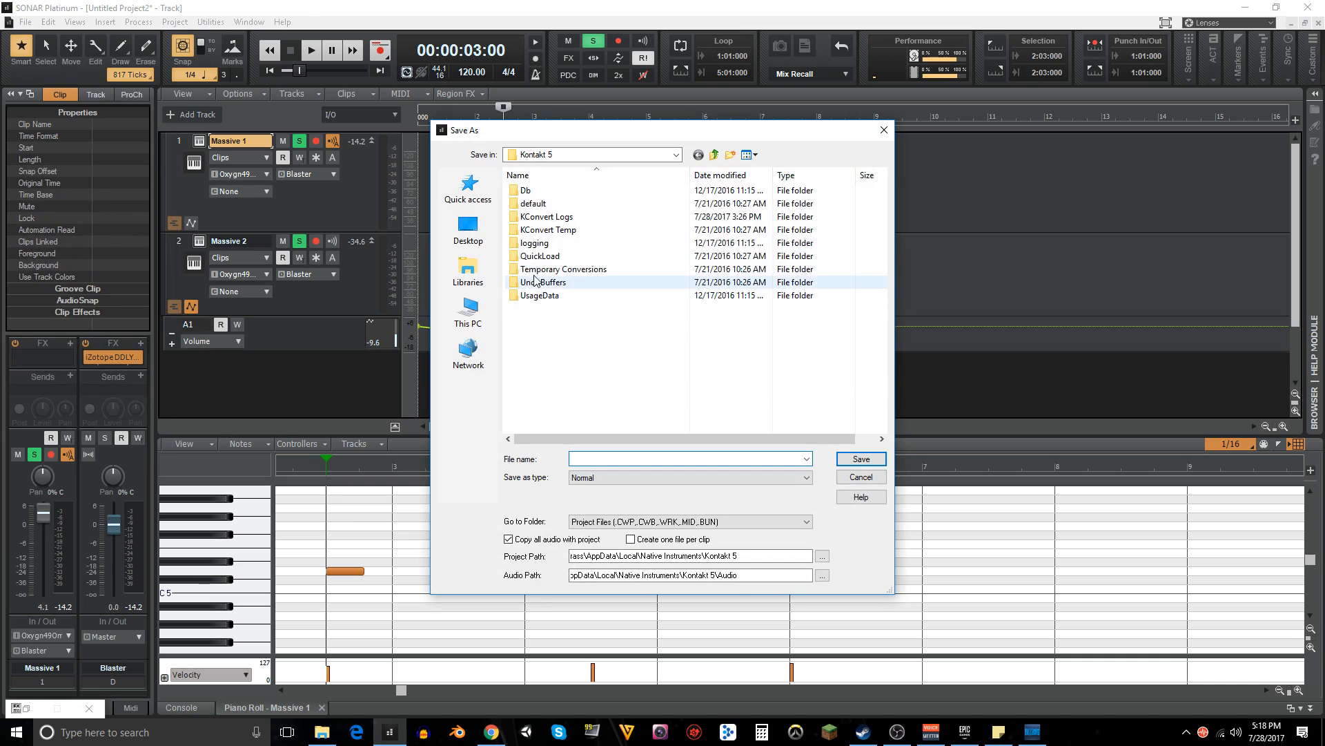
left_click_drag(642, 132, 1324, 124)
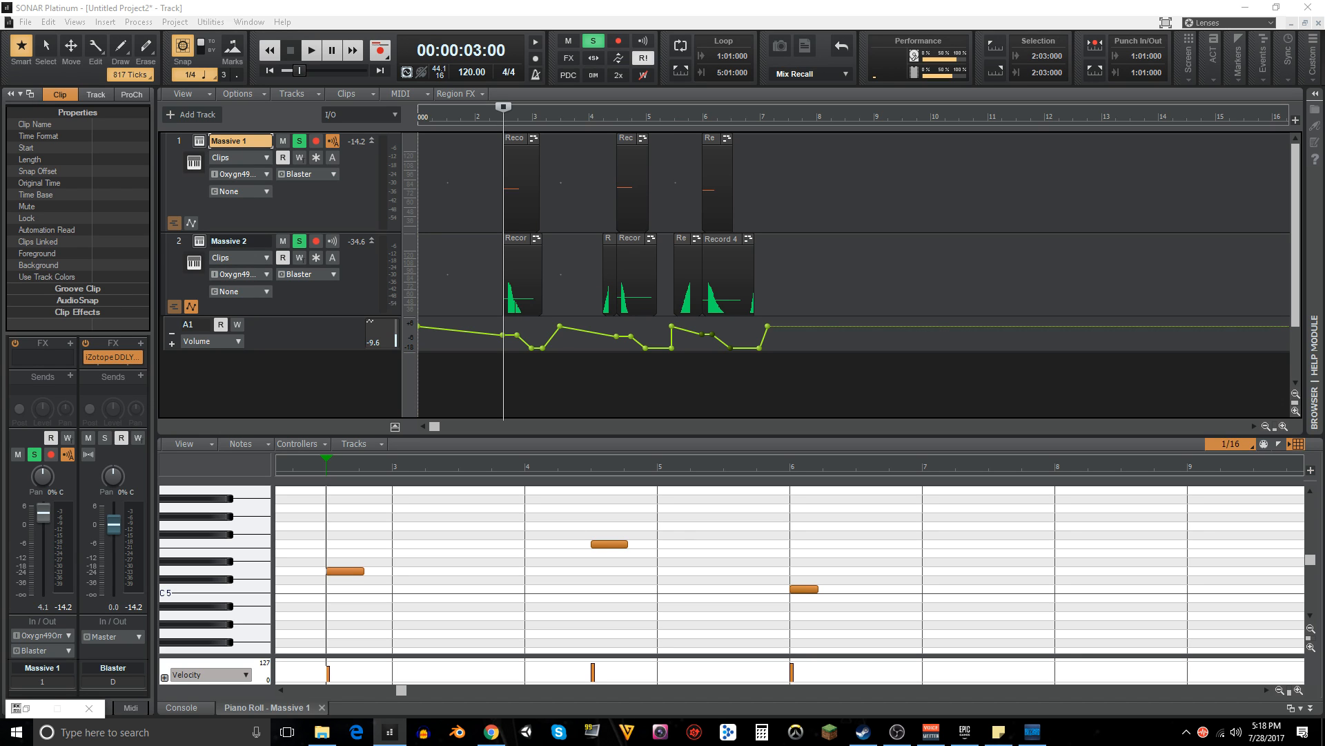
key("ctrl+s")
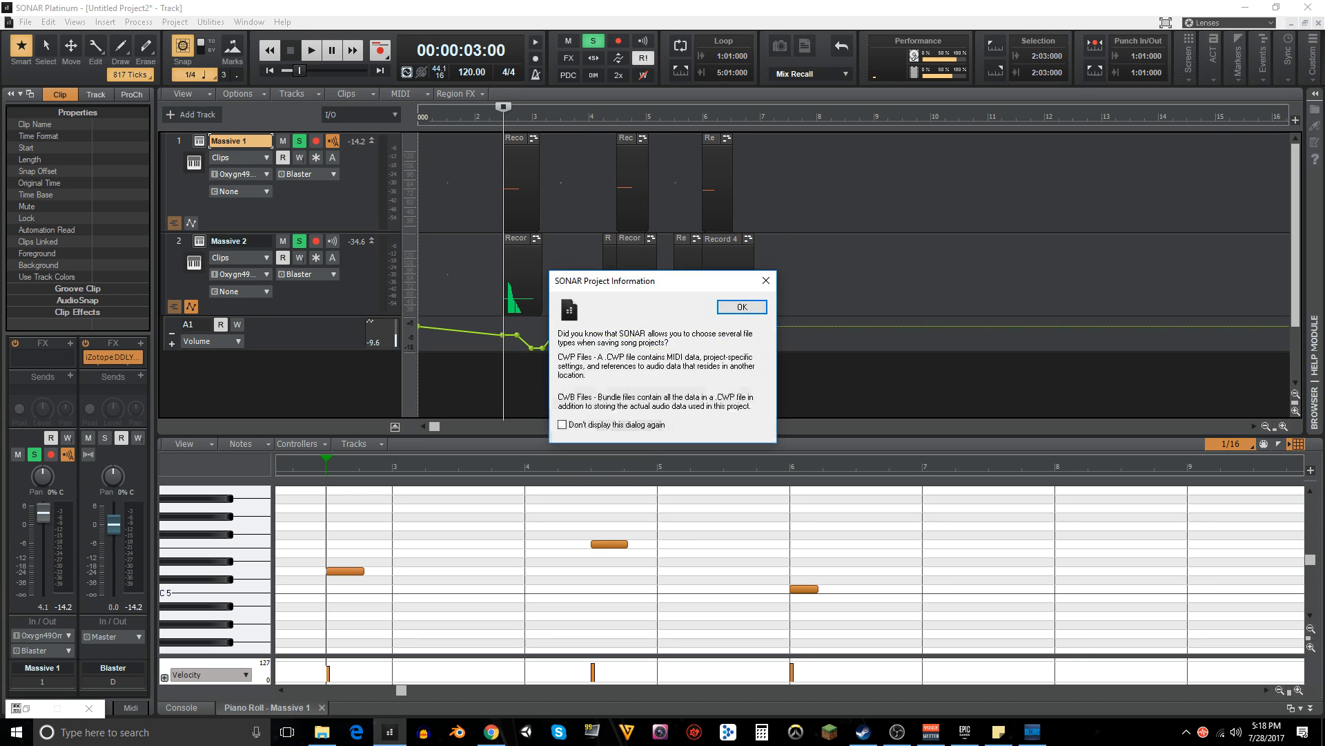
left_click(737, 308)
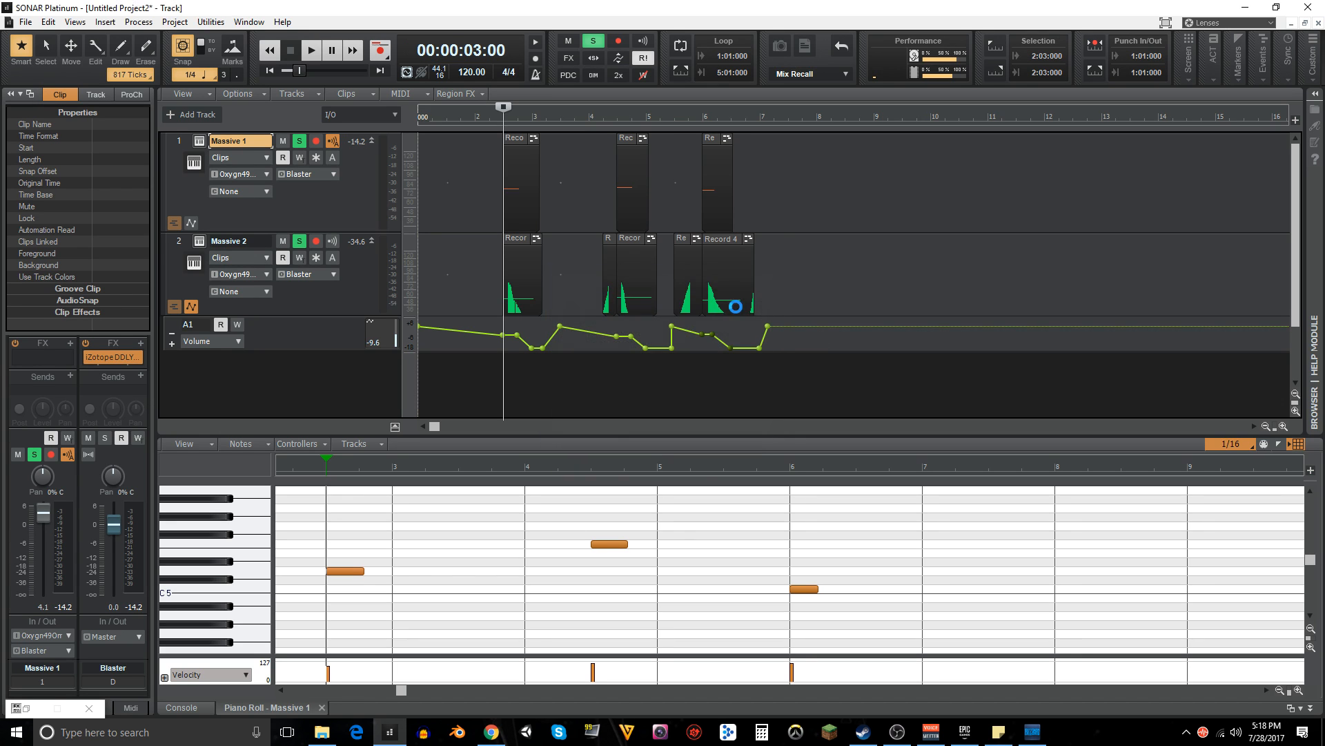
left_click(1296, 7)
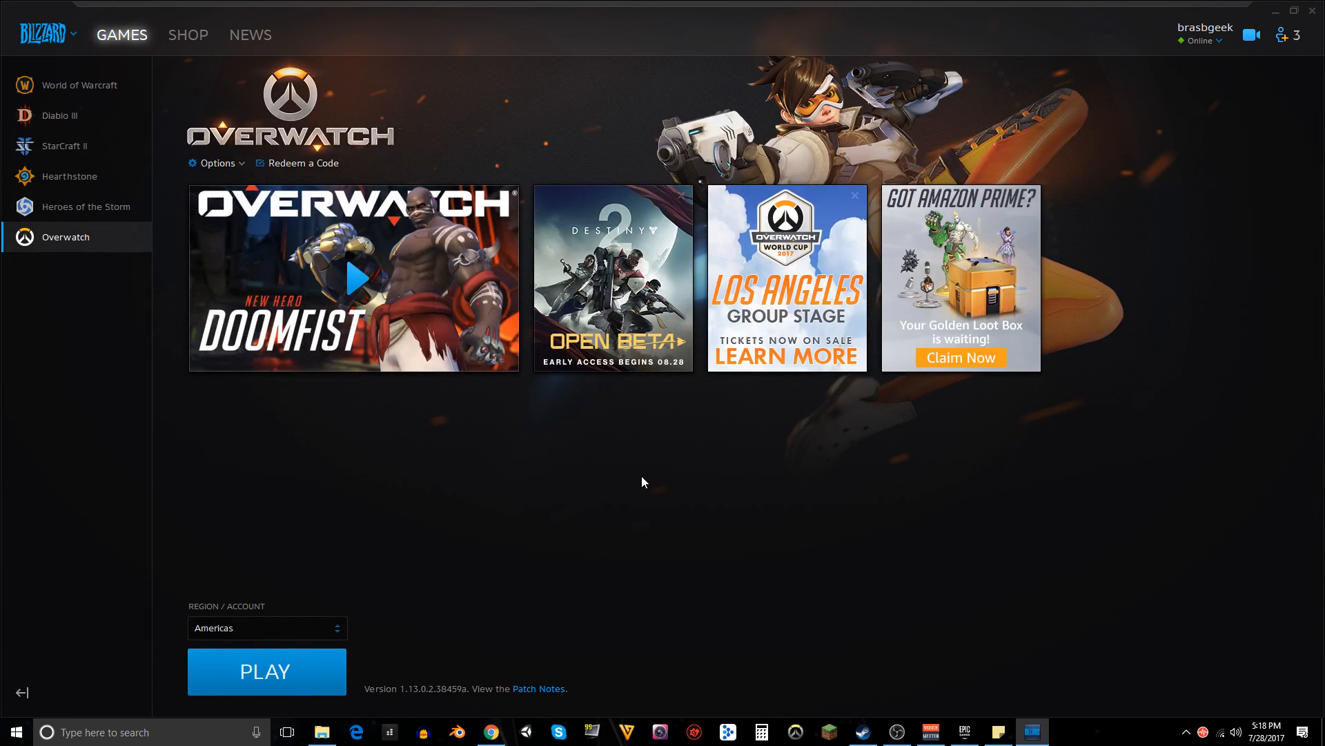
- Launch Overwatch from the Blizzard app and lower its master volume to 47 in the sound options
left_click(298, 680)
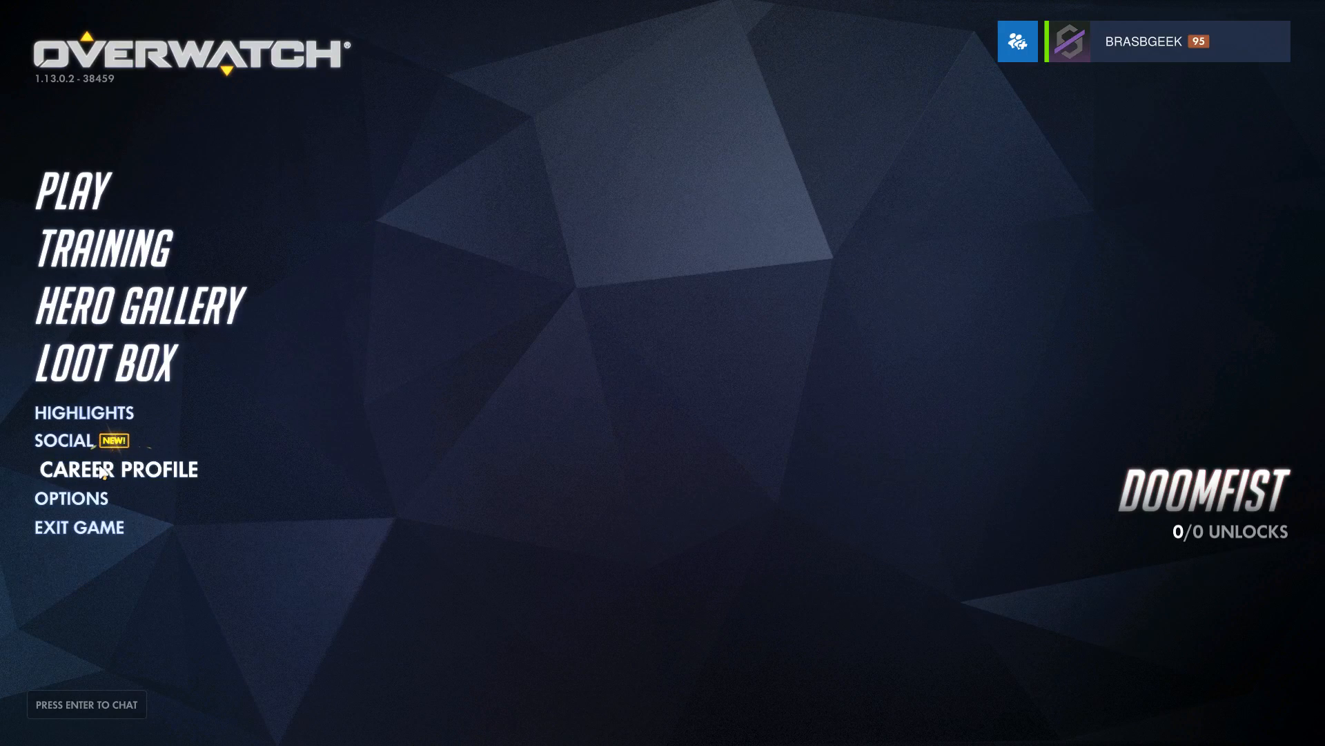
left_click(87, 497)
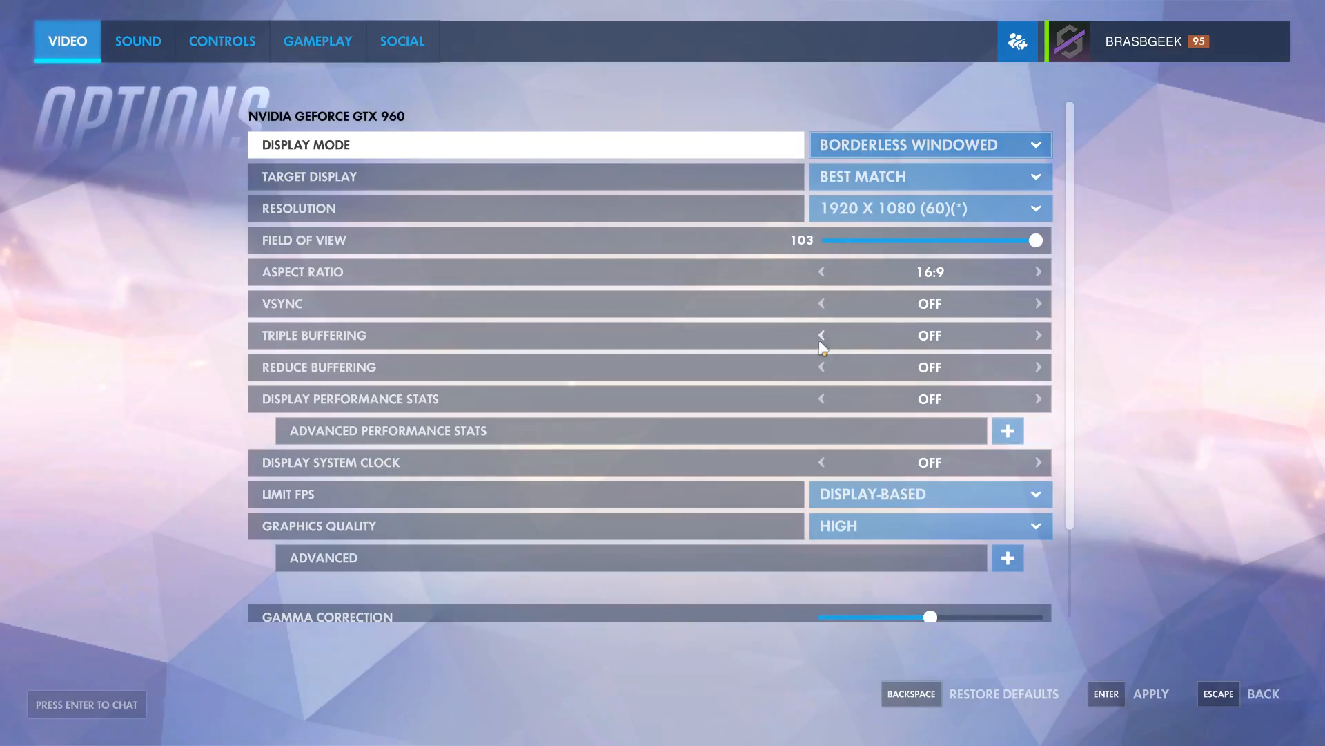
left_click(160, 55)
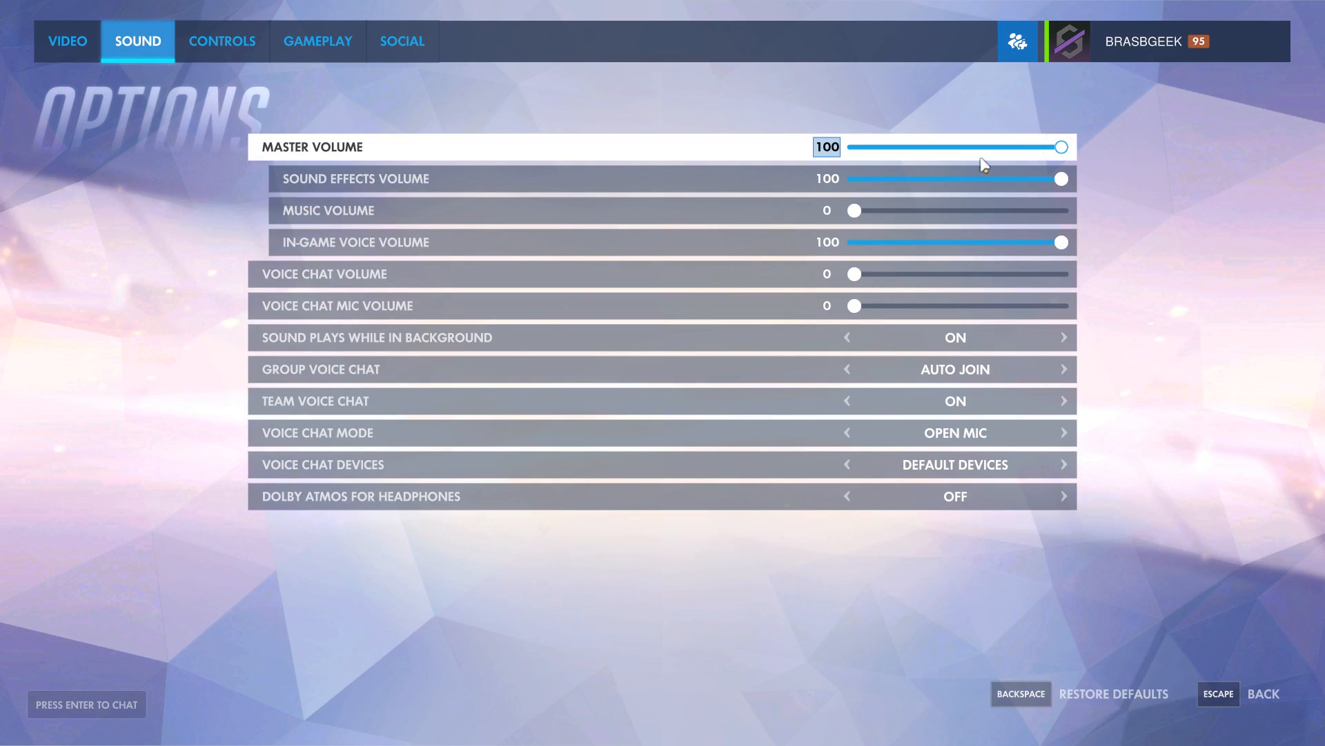
left_click_drag(1048, 153, 966, 150)
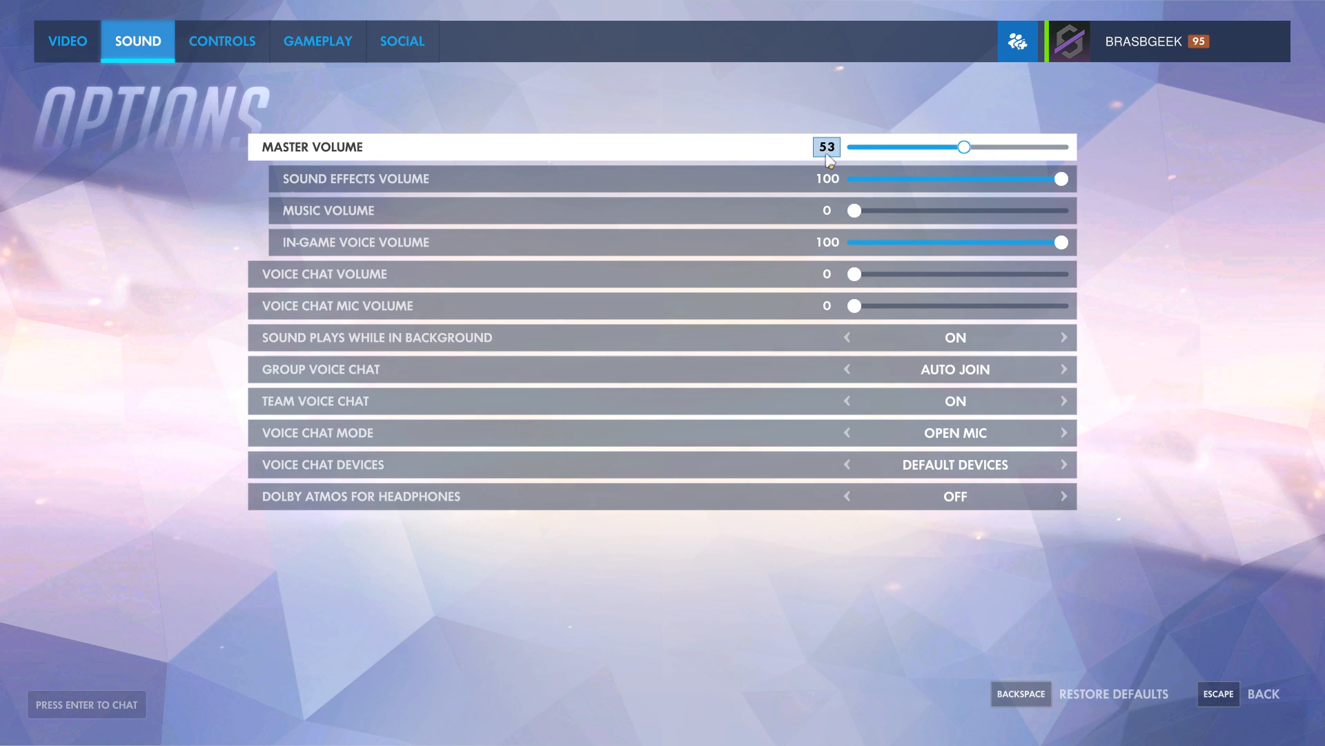
left_click_drag(966, 148, 958, 152)
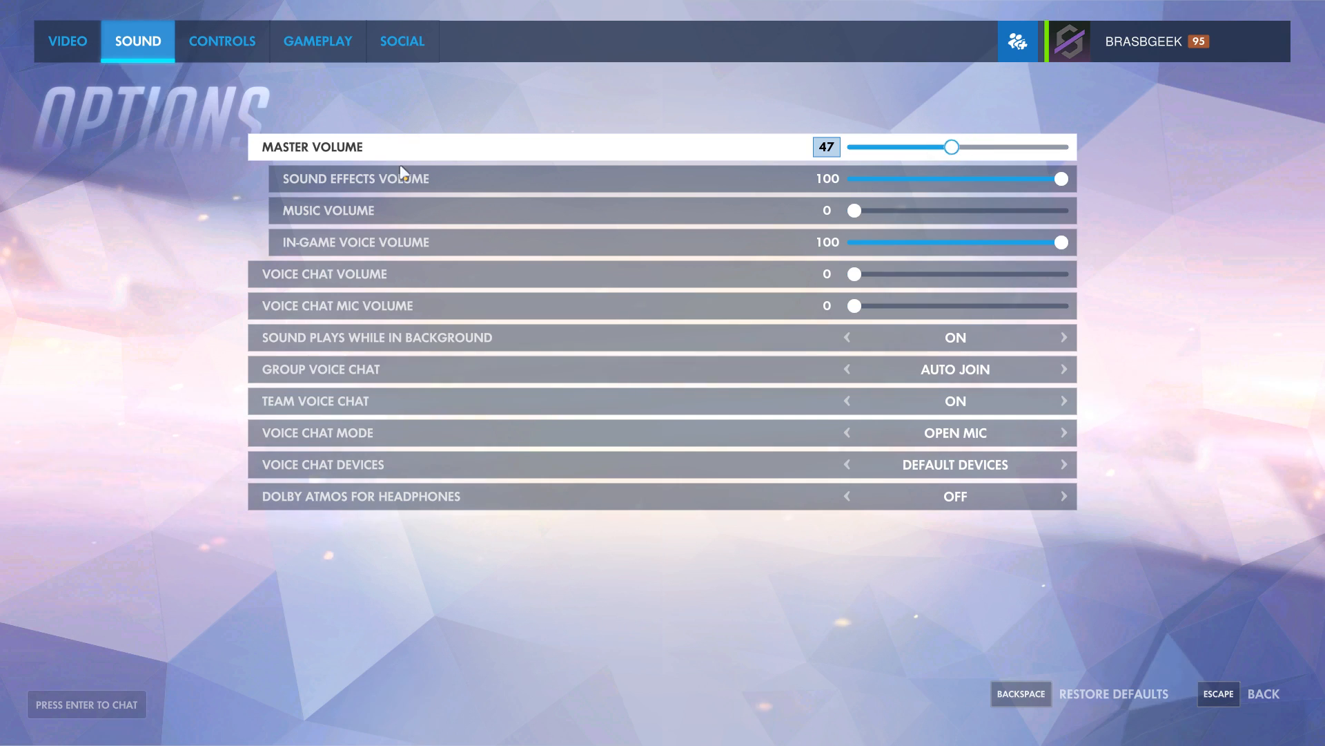
key("Escape")
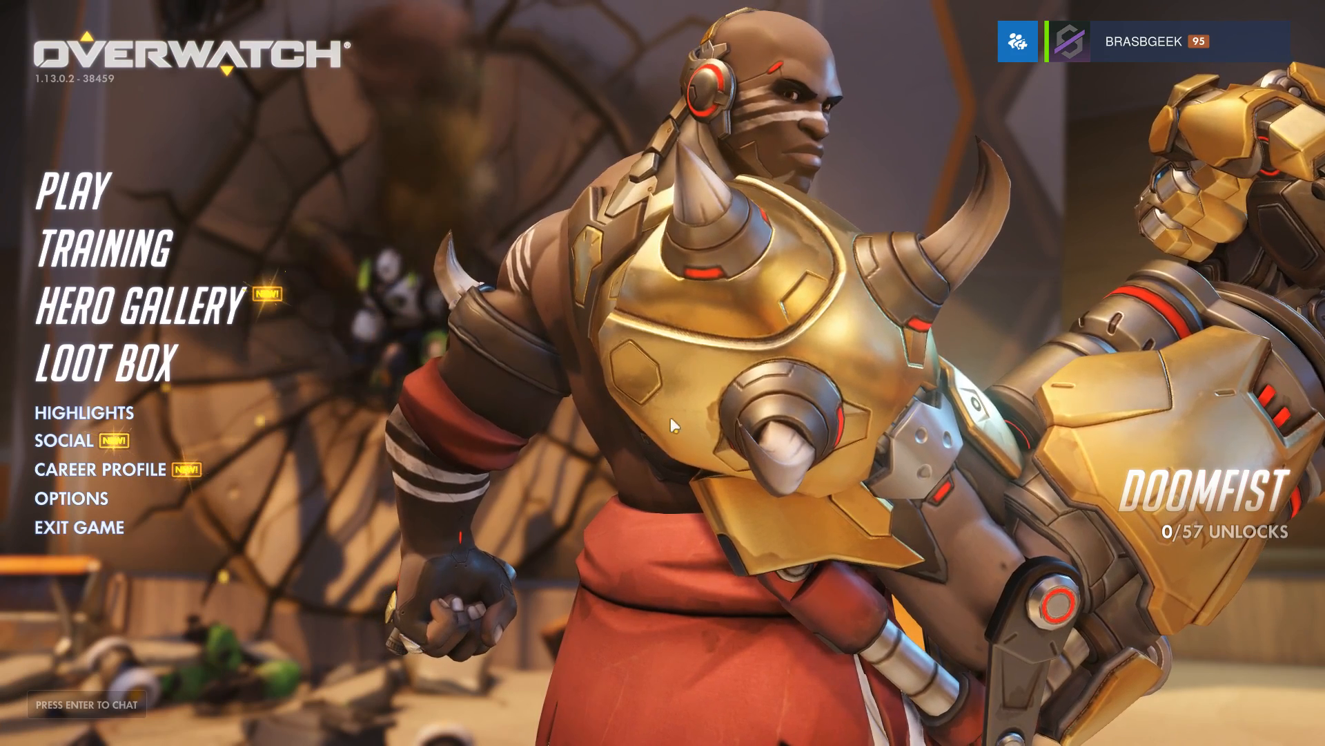
- Lower Overwatch's master volume further in the sound options and return to the main menu
left_click(104, 497)
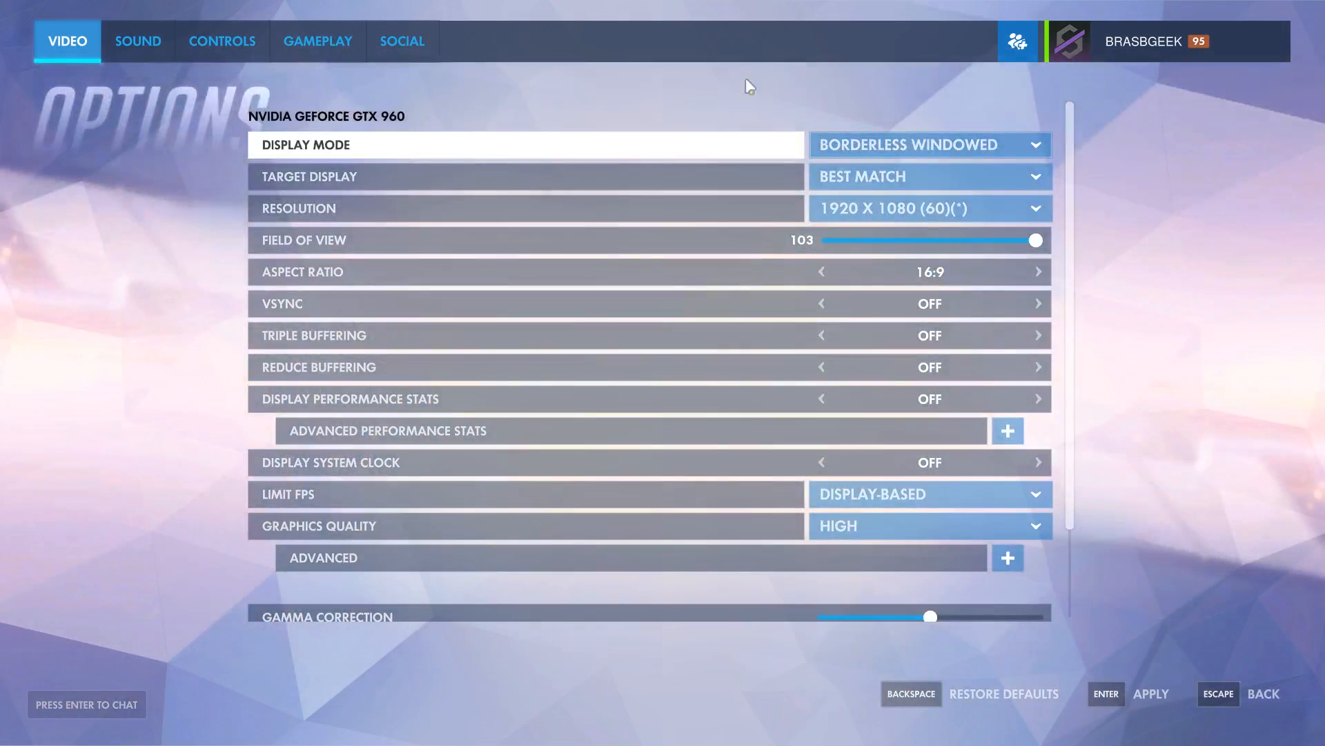
left_click(148, 41)
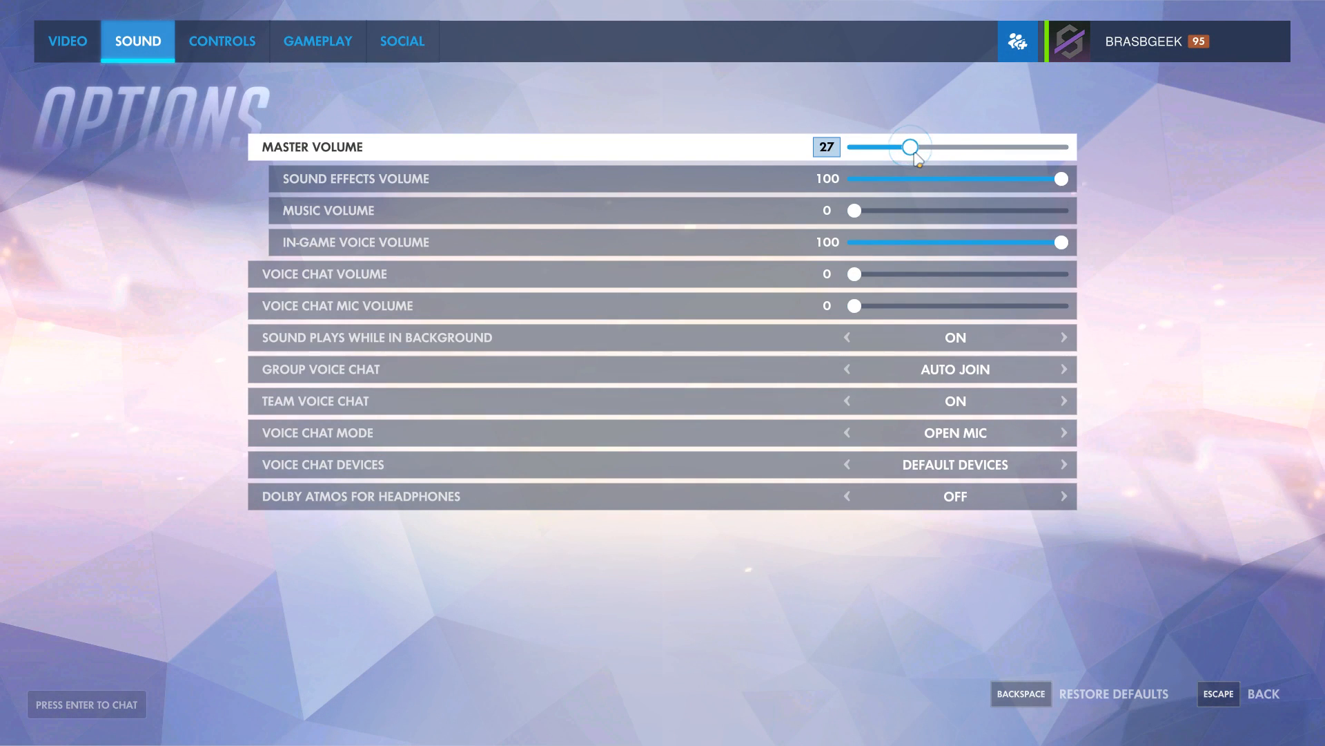
mouse_move(914, 153)
left_mouse_down()
mouse_move(900, 153)
mouse_move(925, 153)
left_mouse_up()
key("Escape")
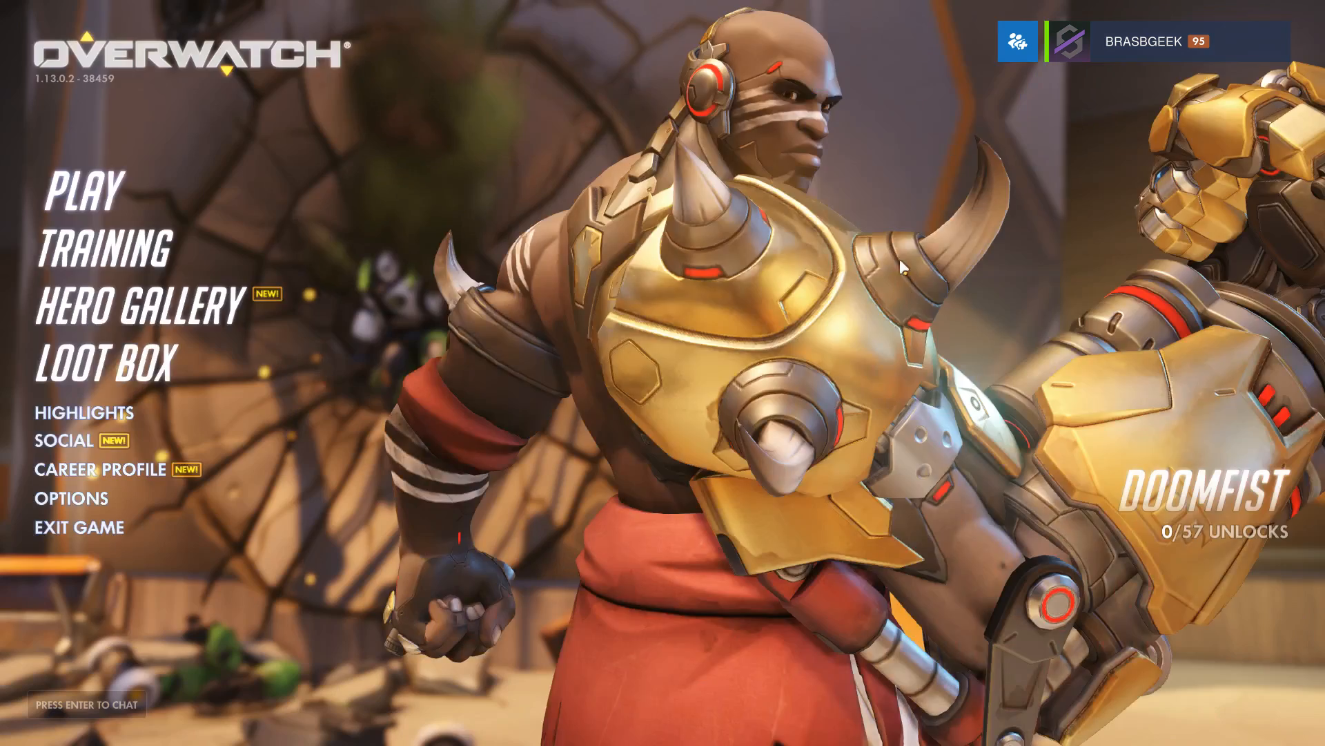
- Join a Quick Play match, restarting the game search once, and select Junkrat as the hero
left_click(93, 201)
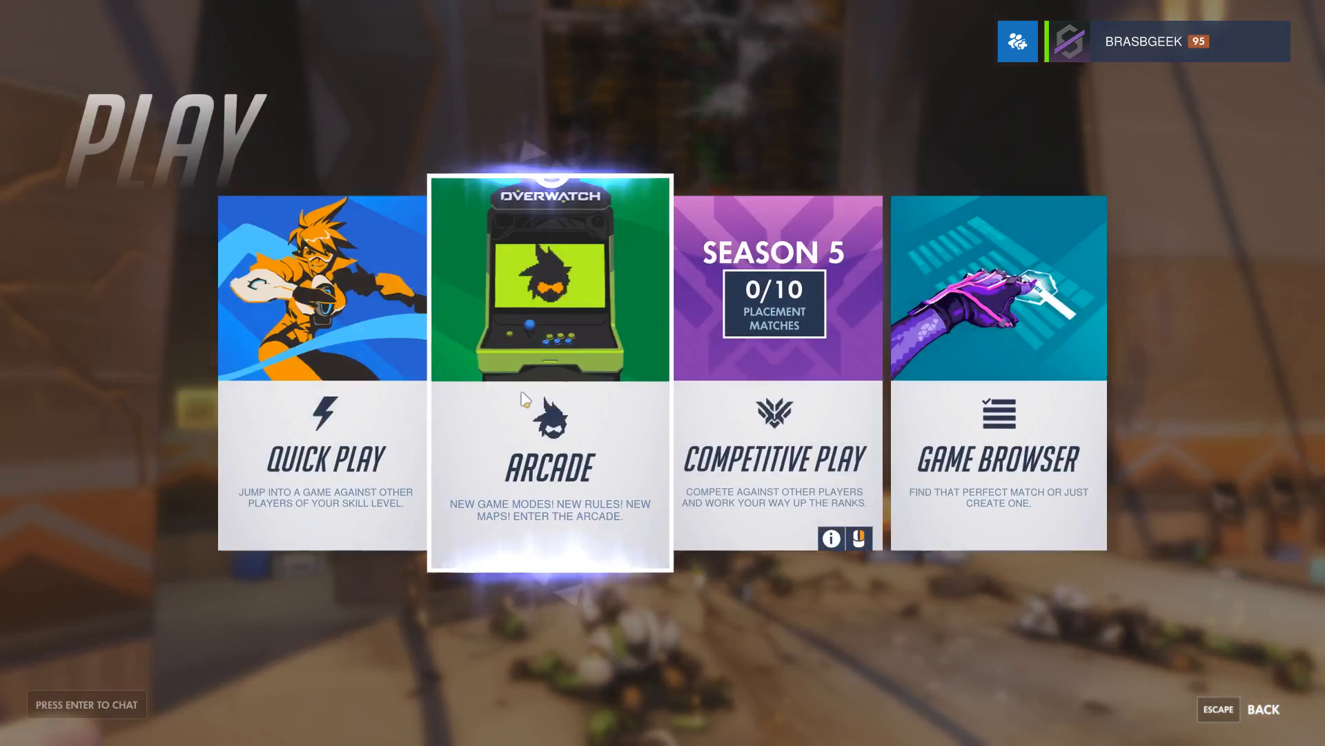
left_click(344, 336)
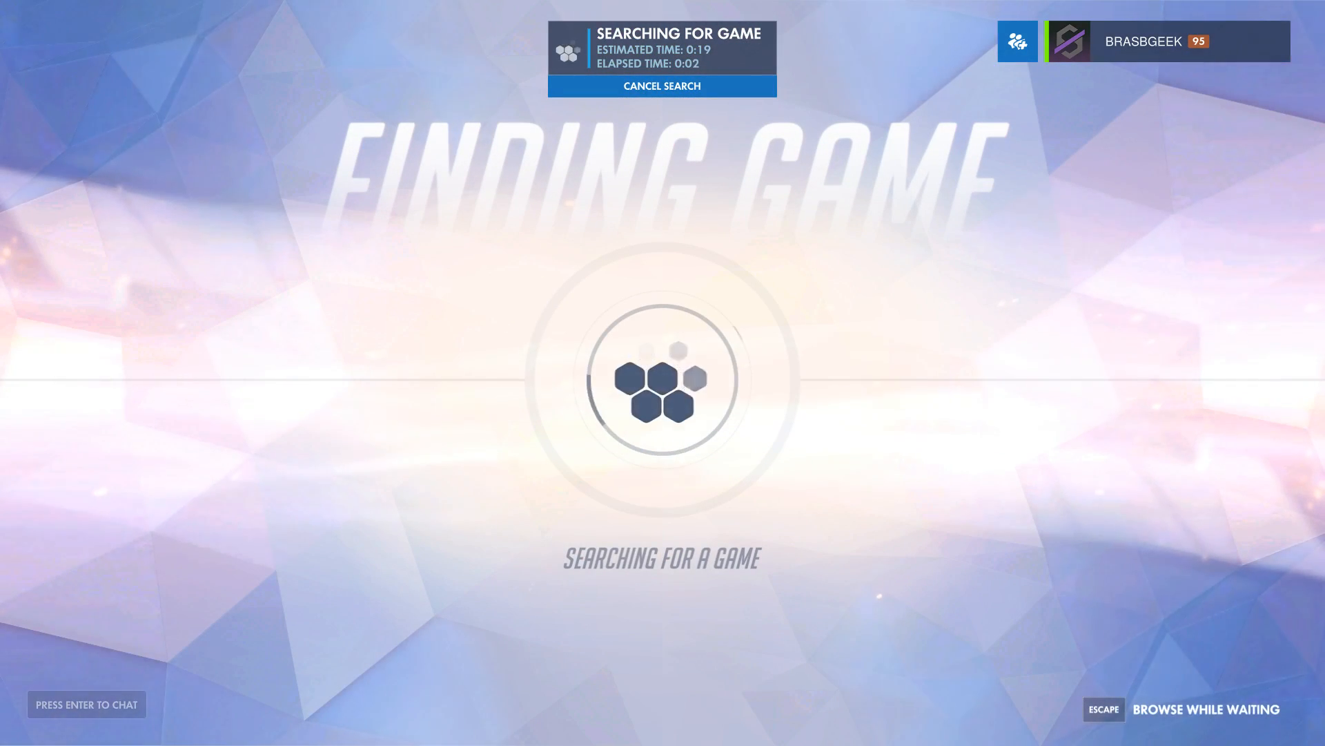
left_click(662, 85)
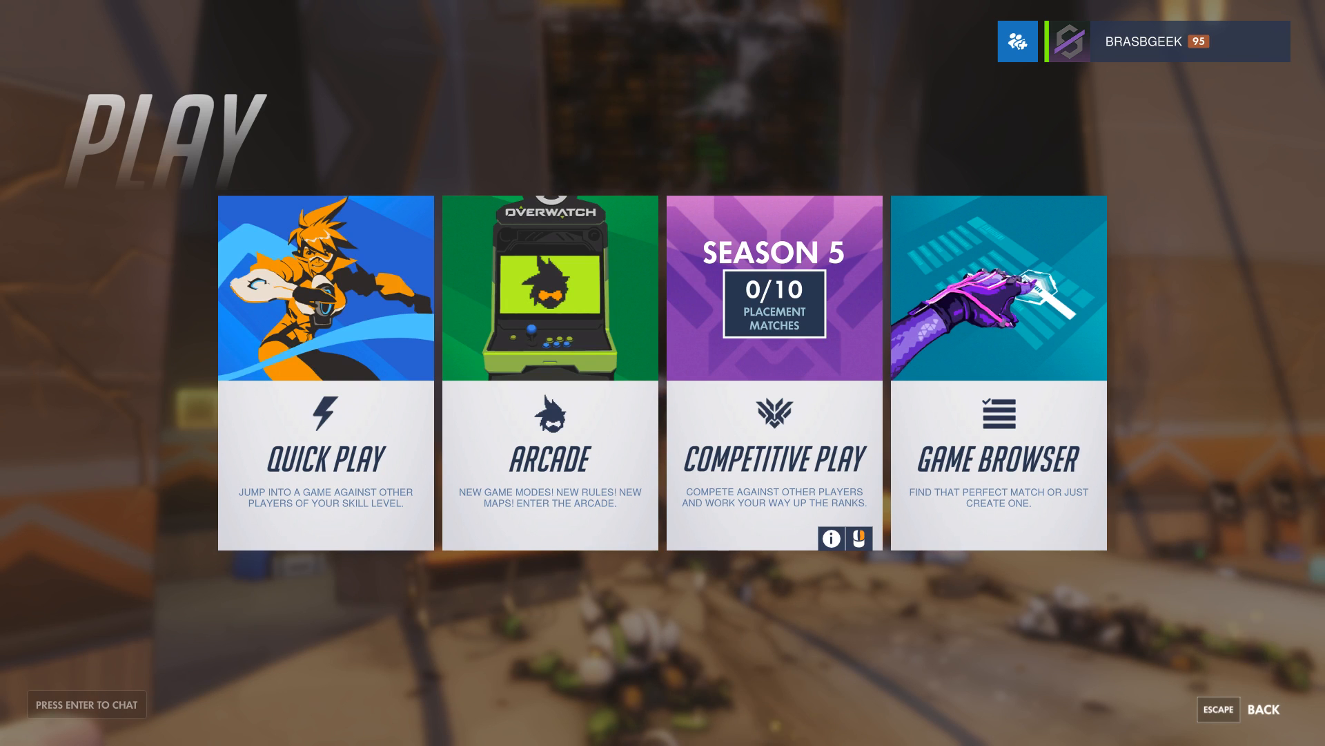
left_click(319, 376)
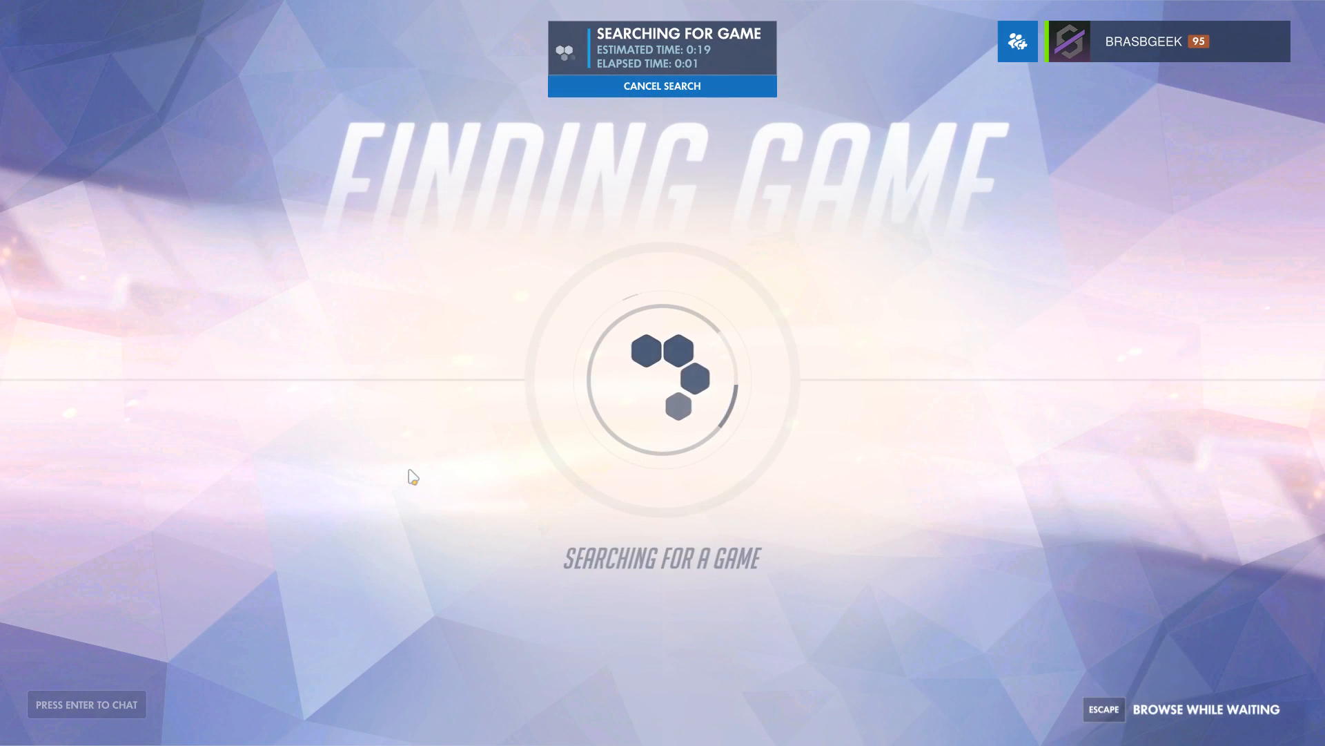
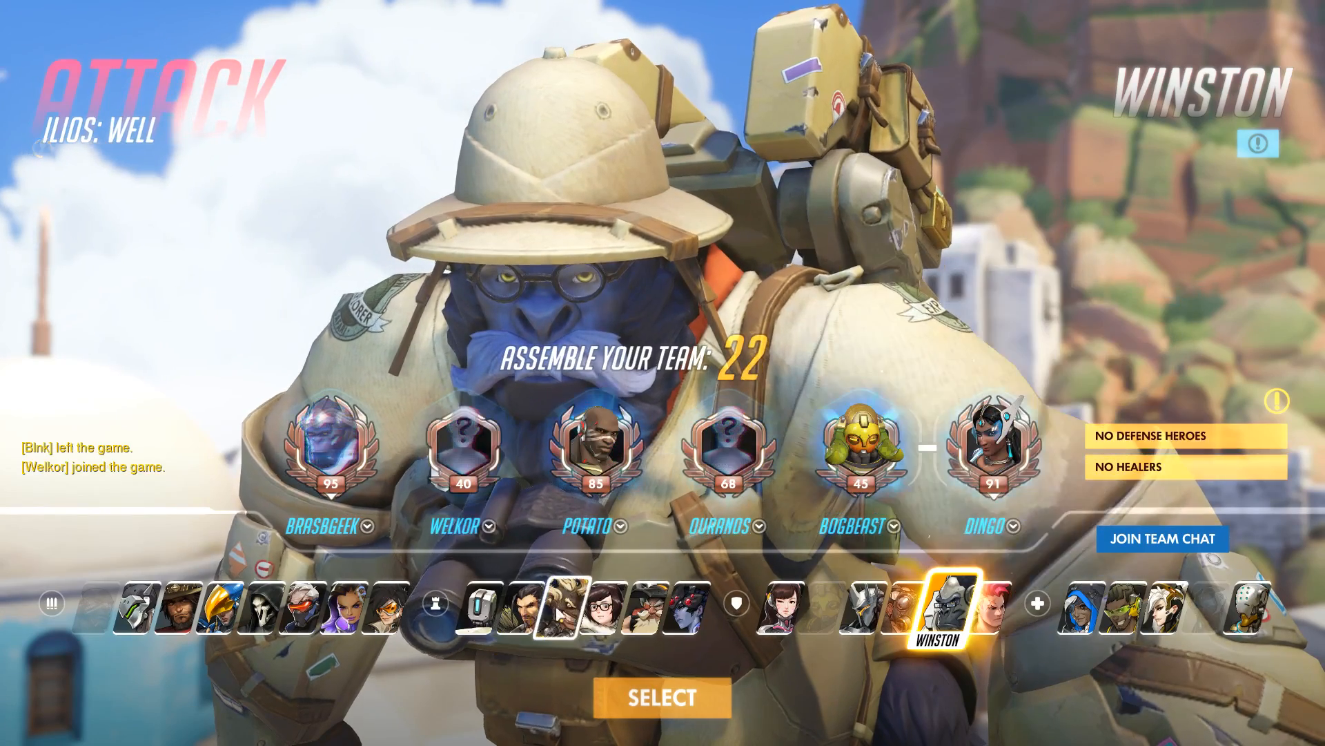
left_click(559, 612)
left_click(704, 717)
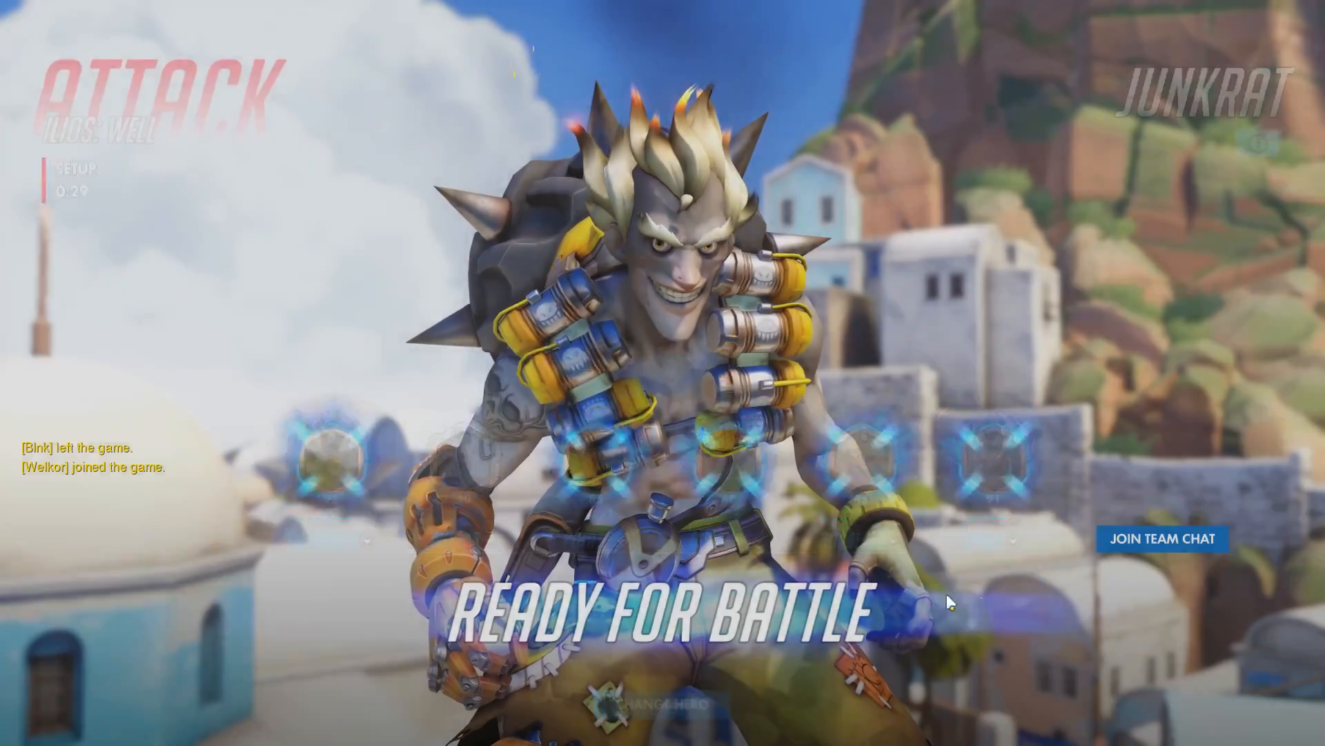
key("w")
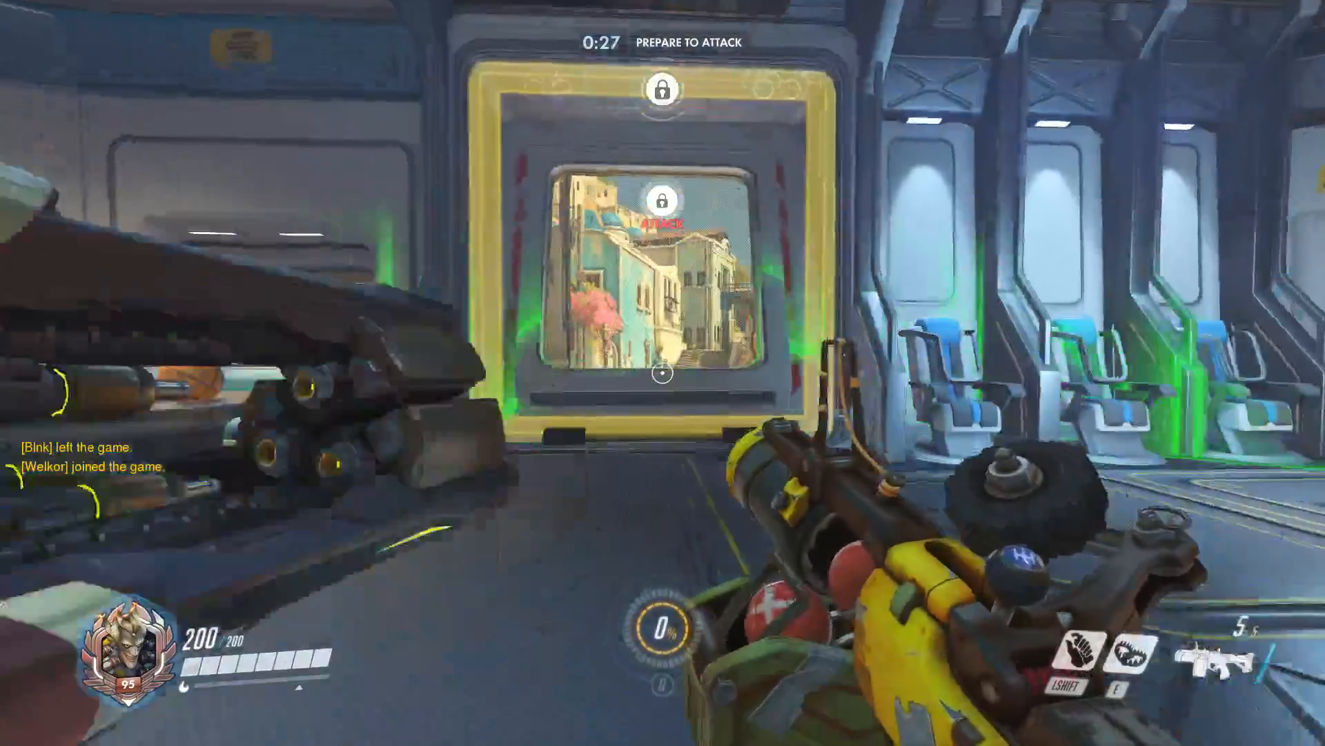
key("d")
key("s")
key("d")
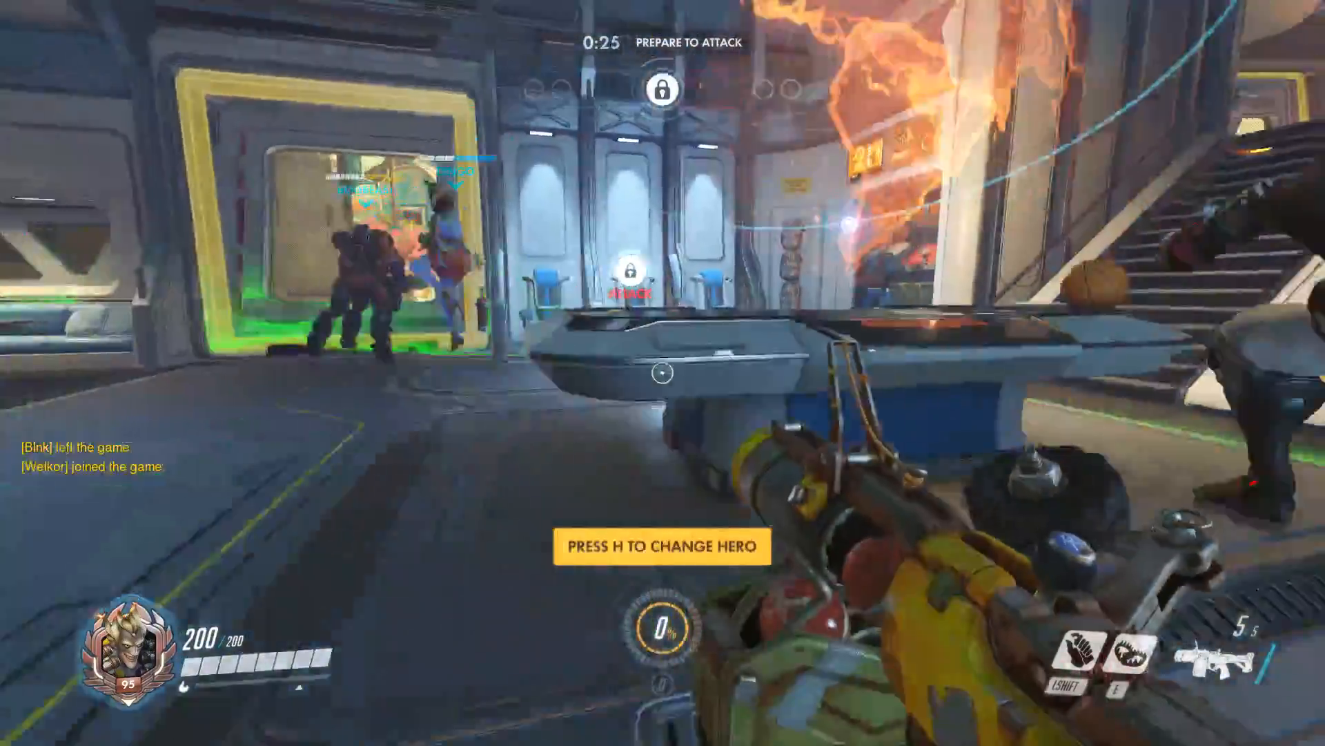
key("space")
key("w")
key("w")
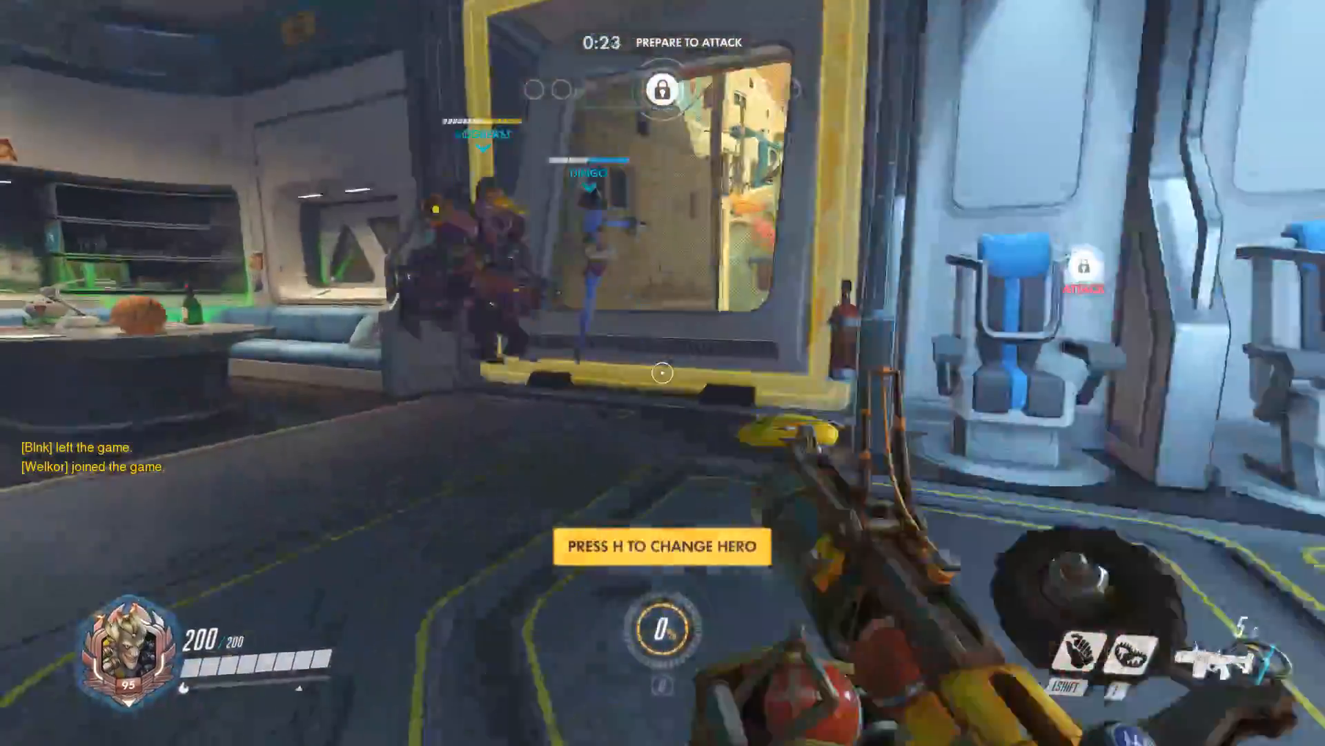
key("a")
key("w")
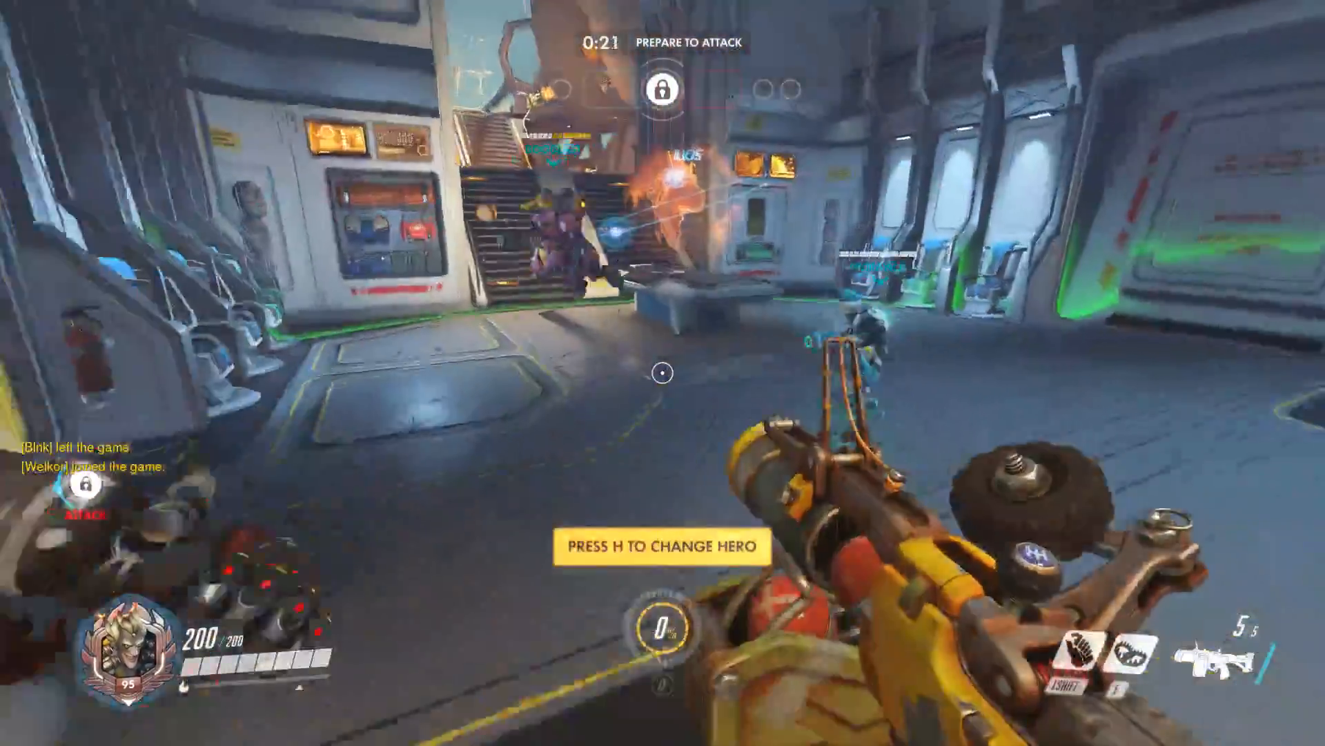
key("space")
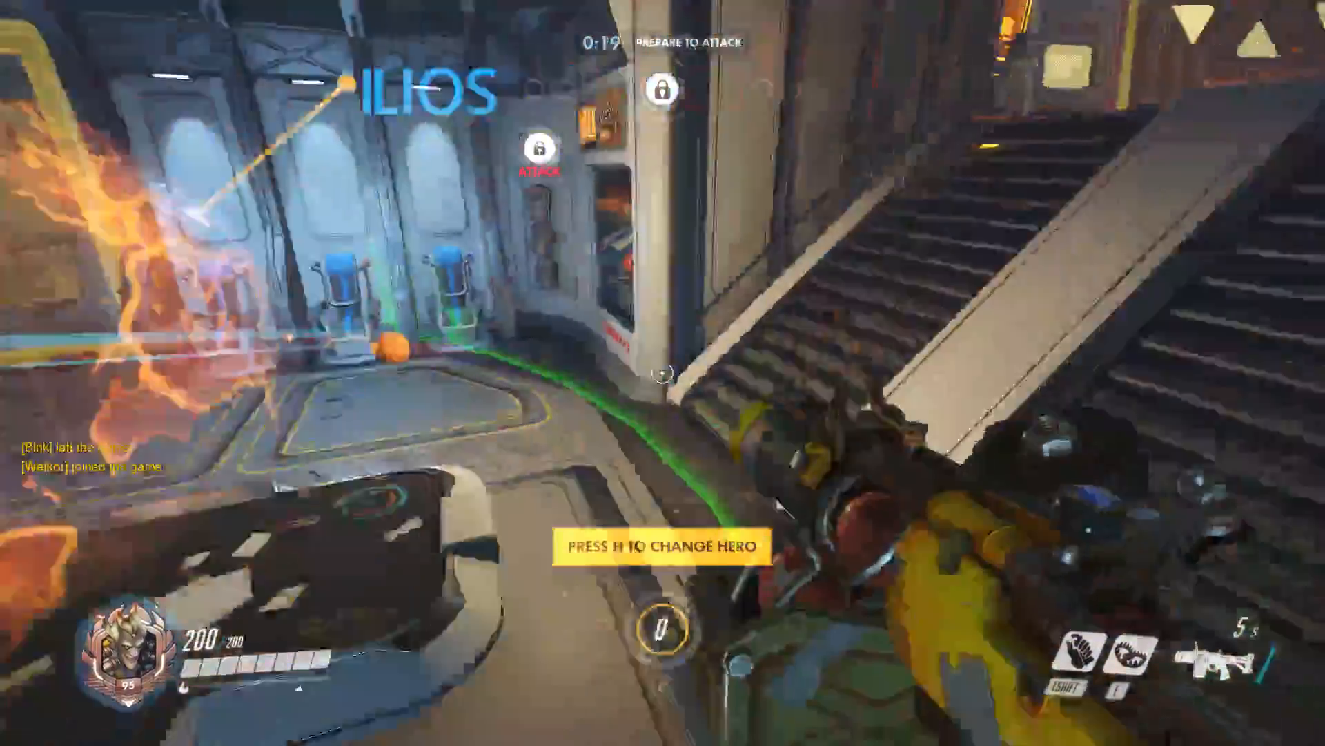
key("s")
key("w")
key("space")
- Perform Junkrat's emote from the communication wheel in the spawn room and end it with a jump
key("c")
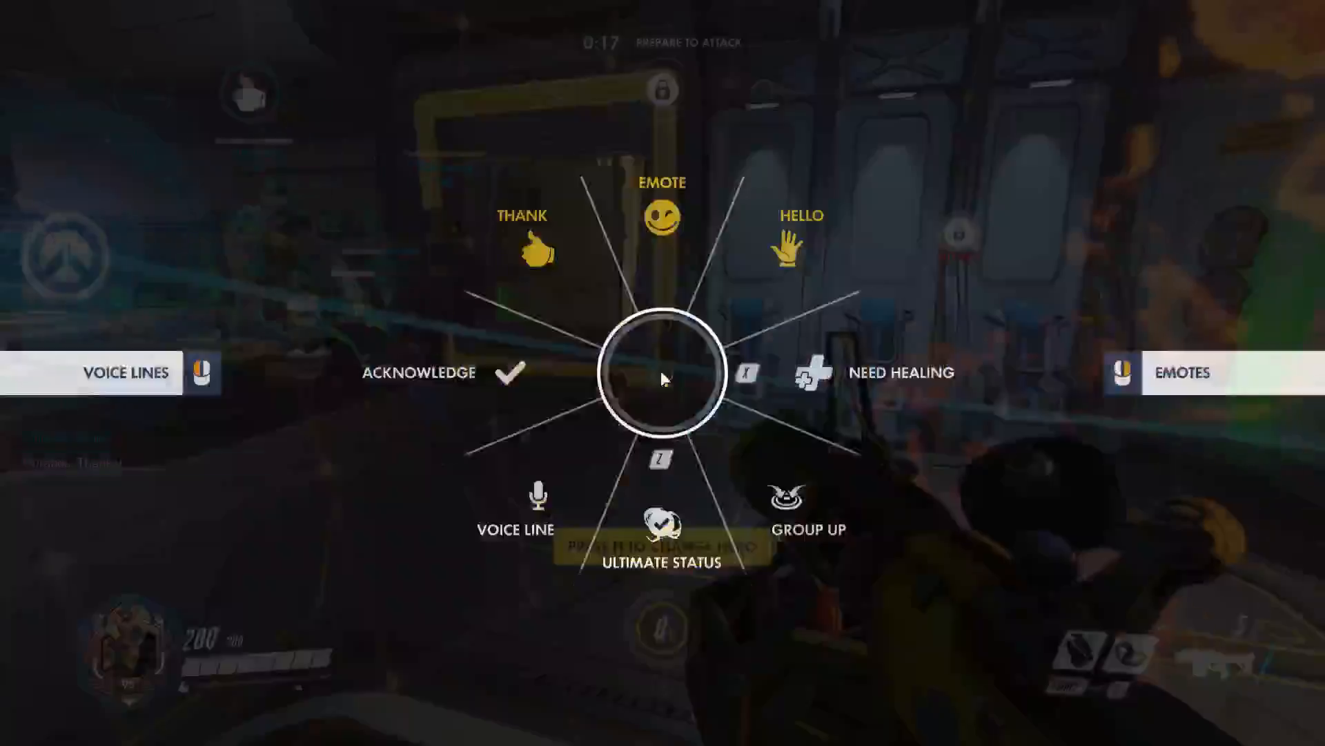
right_click(660, 371)
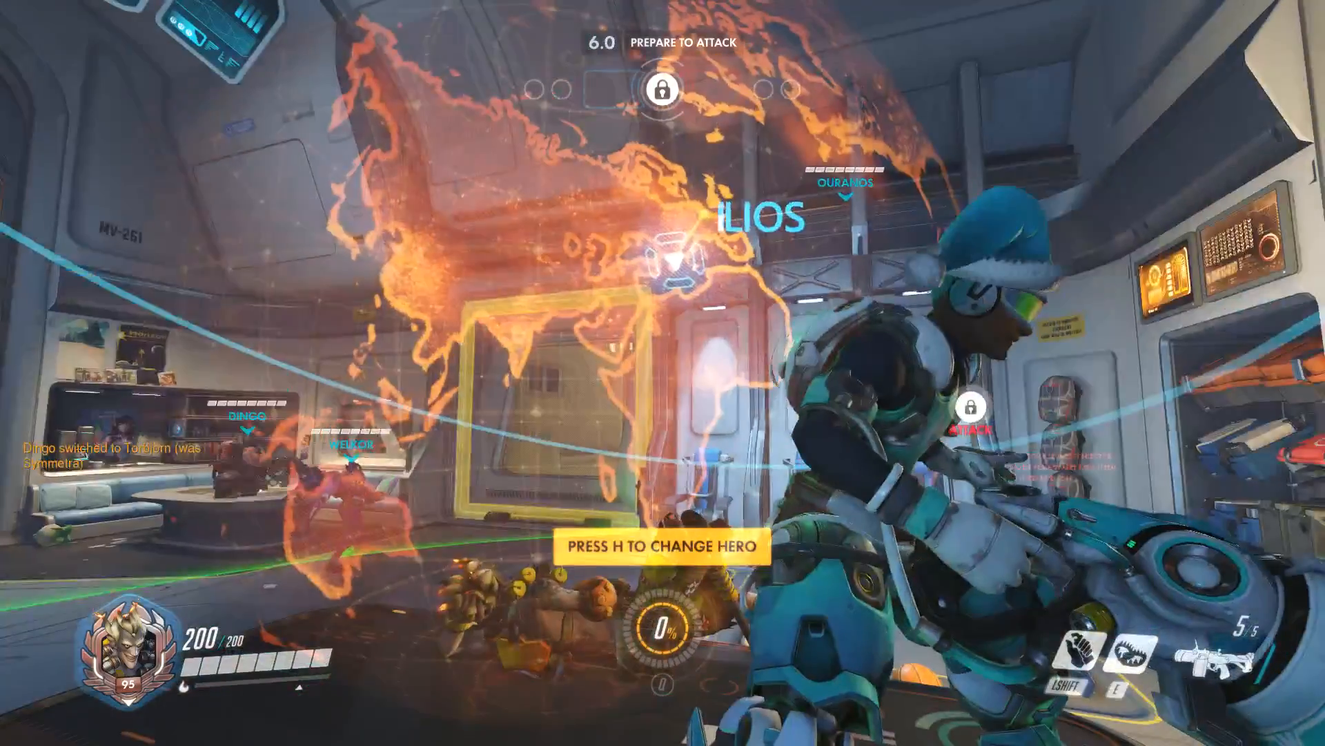
key("space")
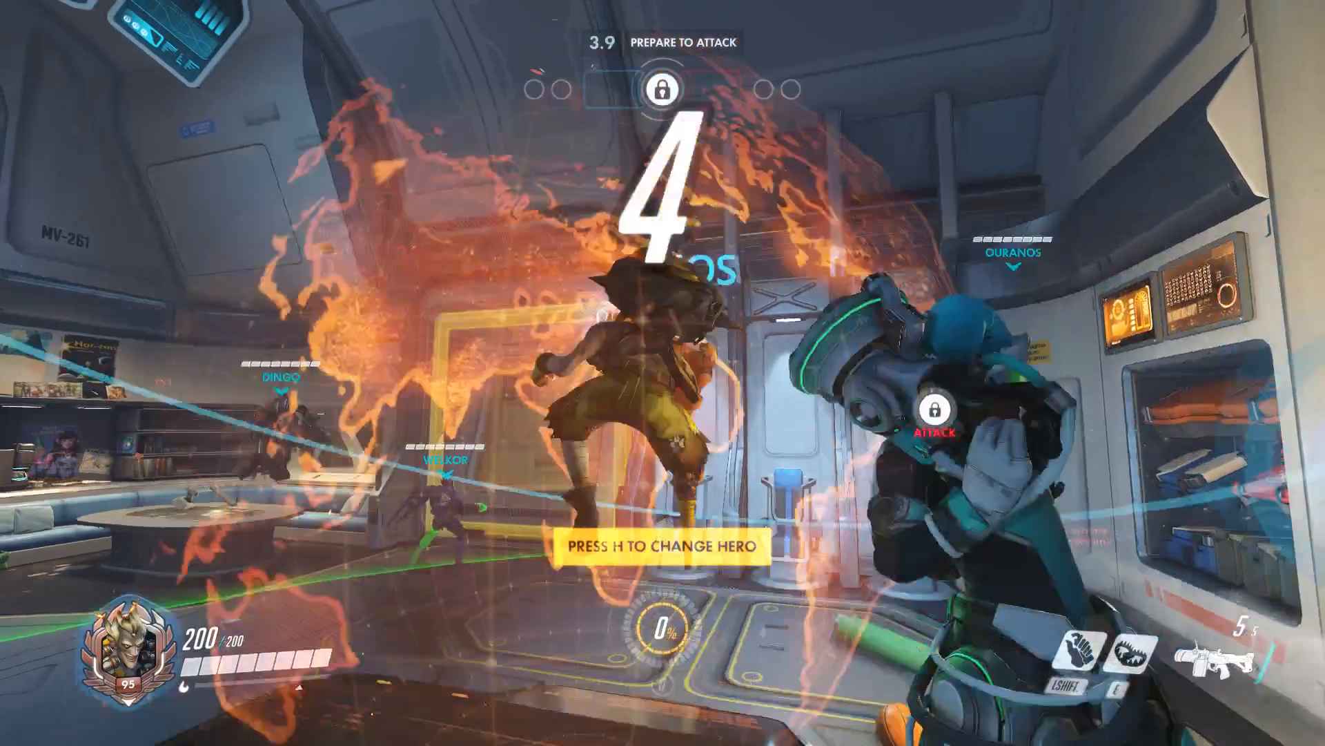
- Run Junkrat out of the spawn room, up the stairs and through the building to the seaside walkway
key("w")
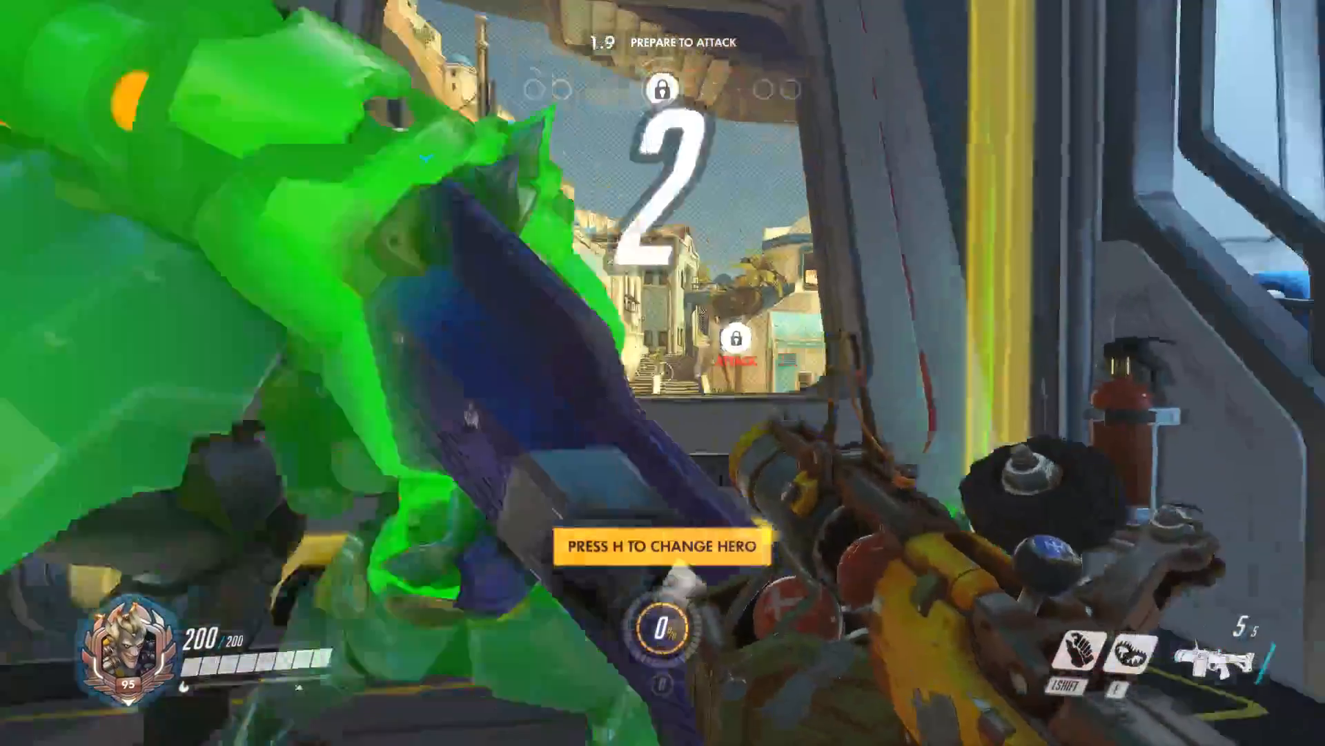
key("d")
key("w")
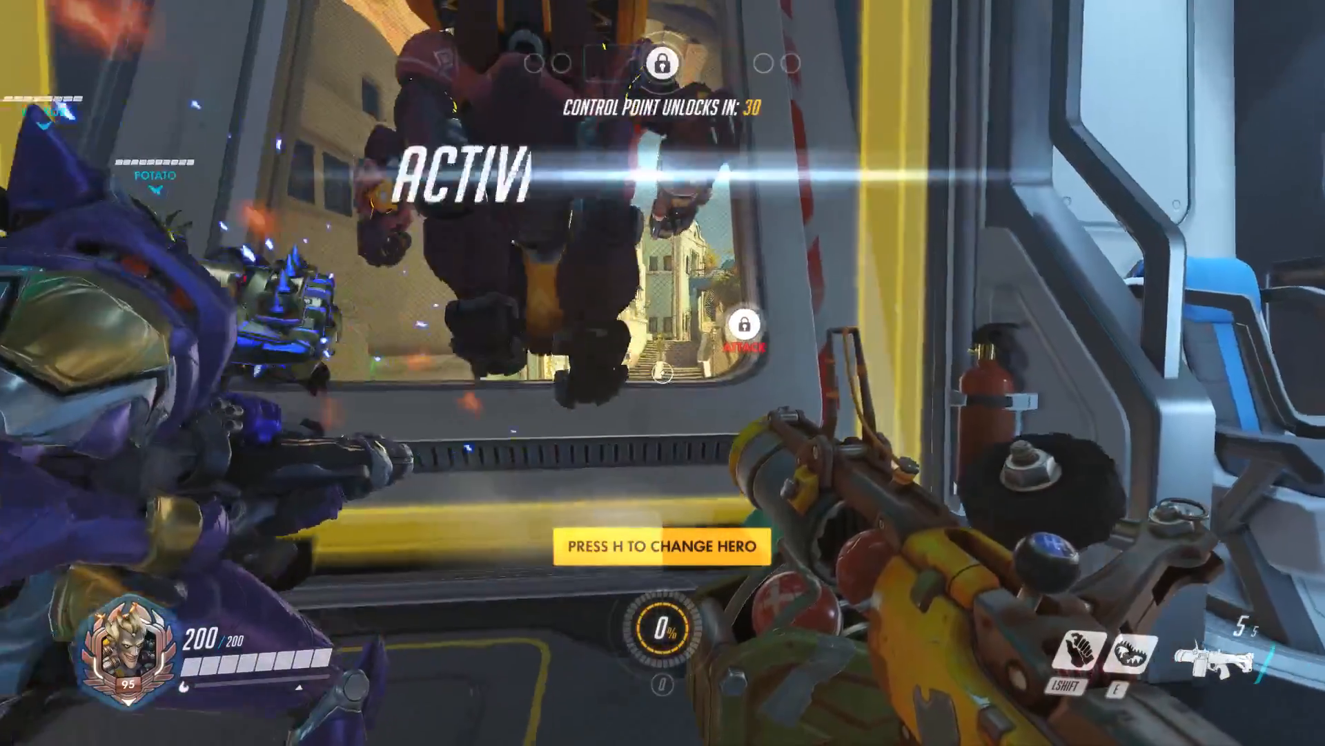
key("w")
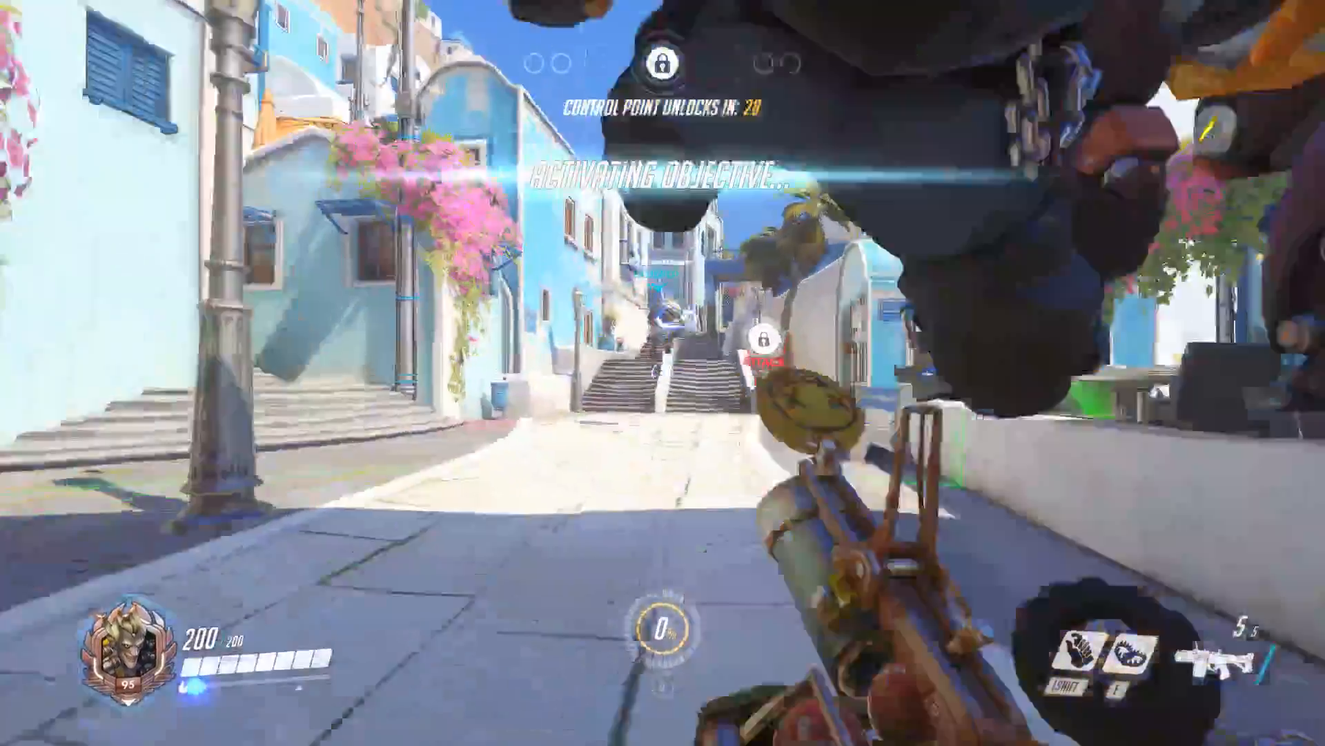
key("w")
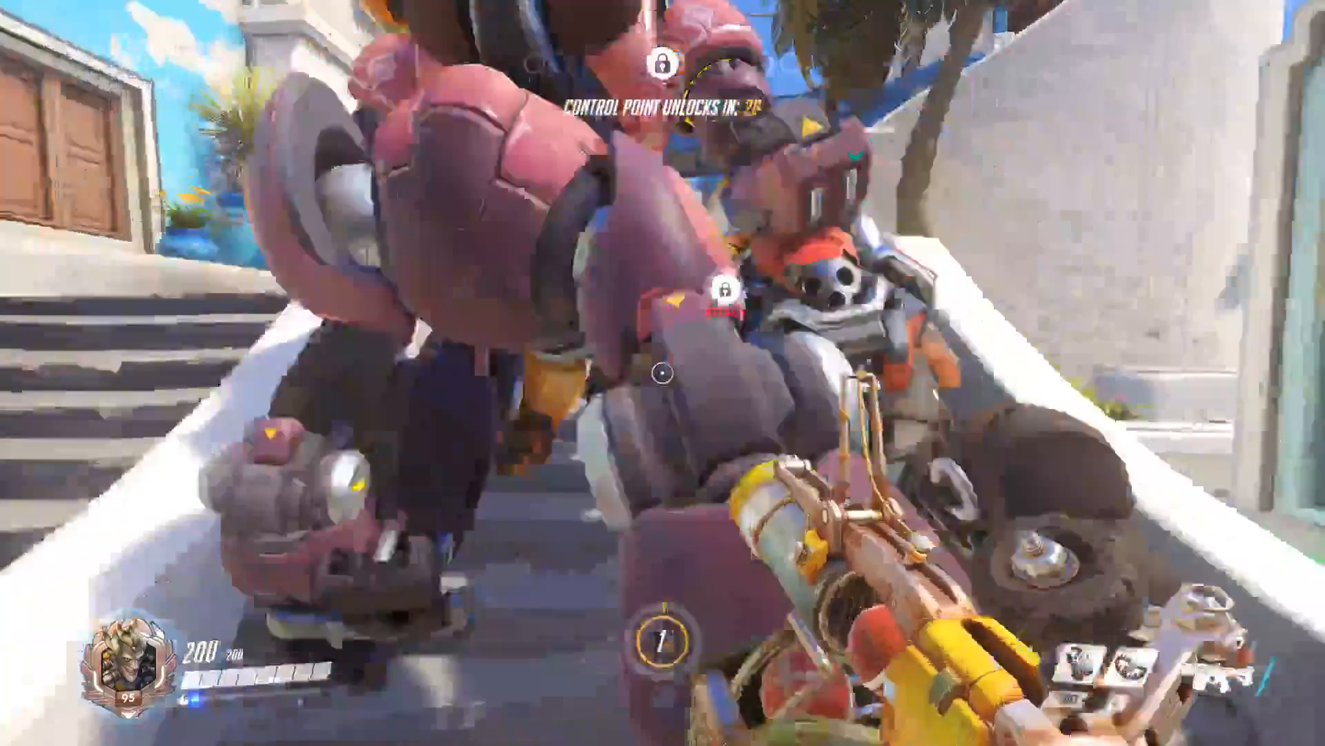
key("w")
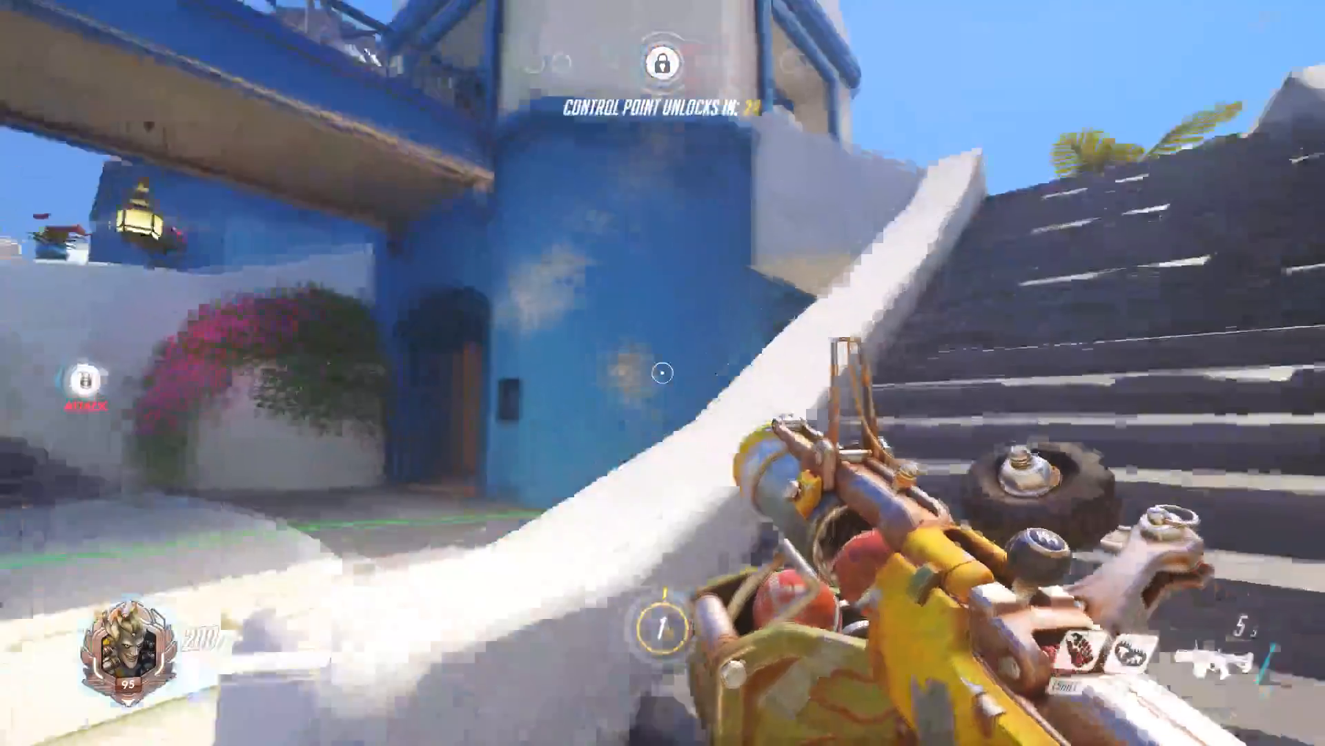
key("w")
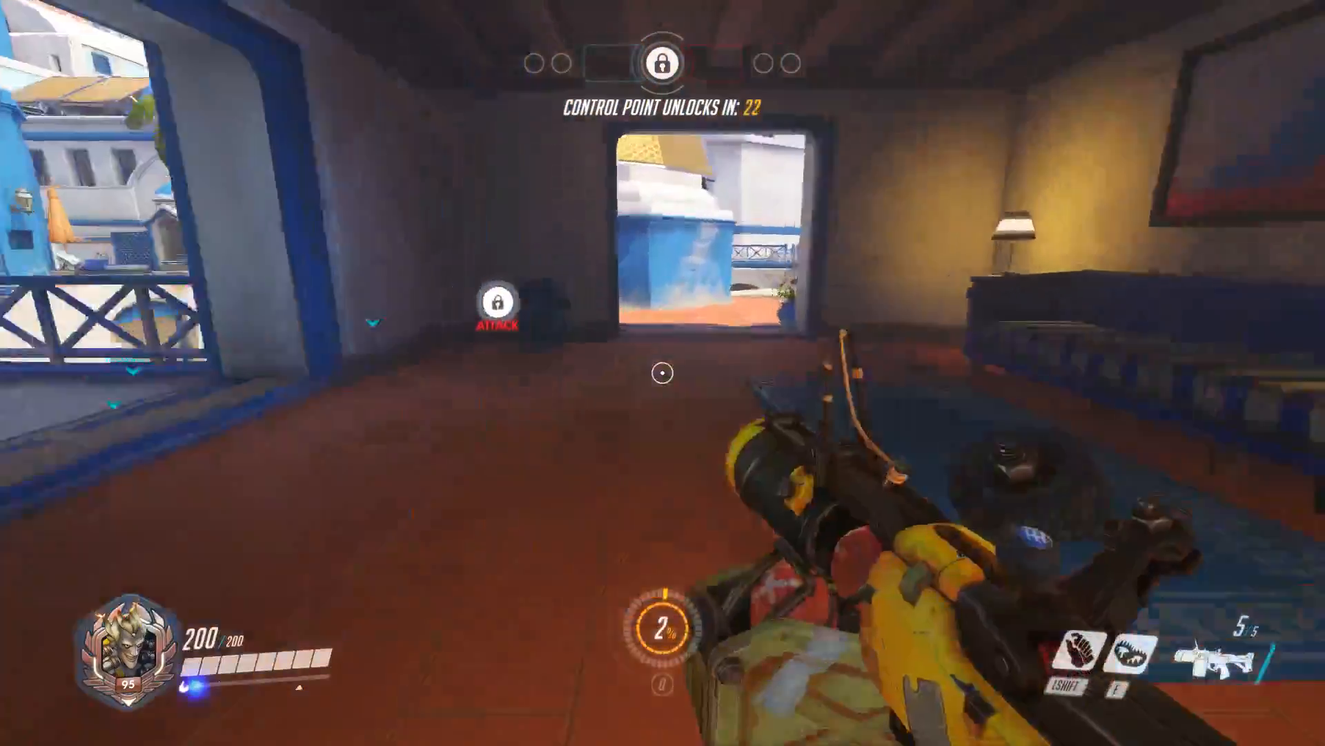
key("w")
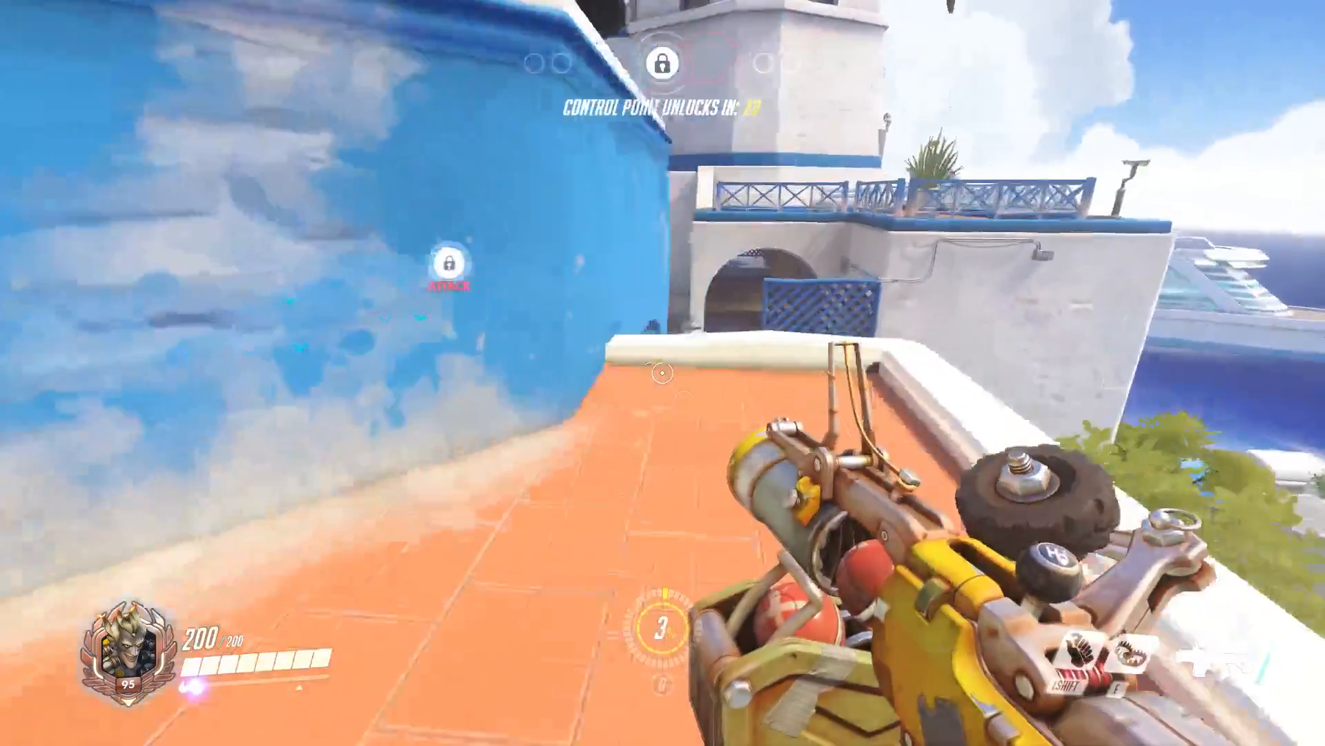
- Jump with a Concussion Mine blast up to the raised terrace with the bench and cross to its edge
key("w")
key("space")
right_click(663, 373)
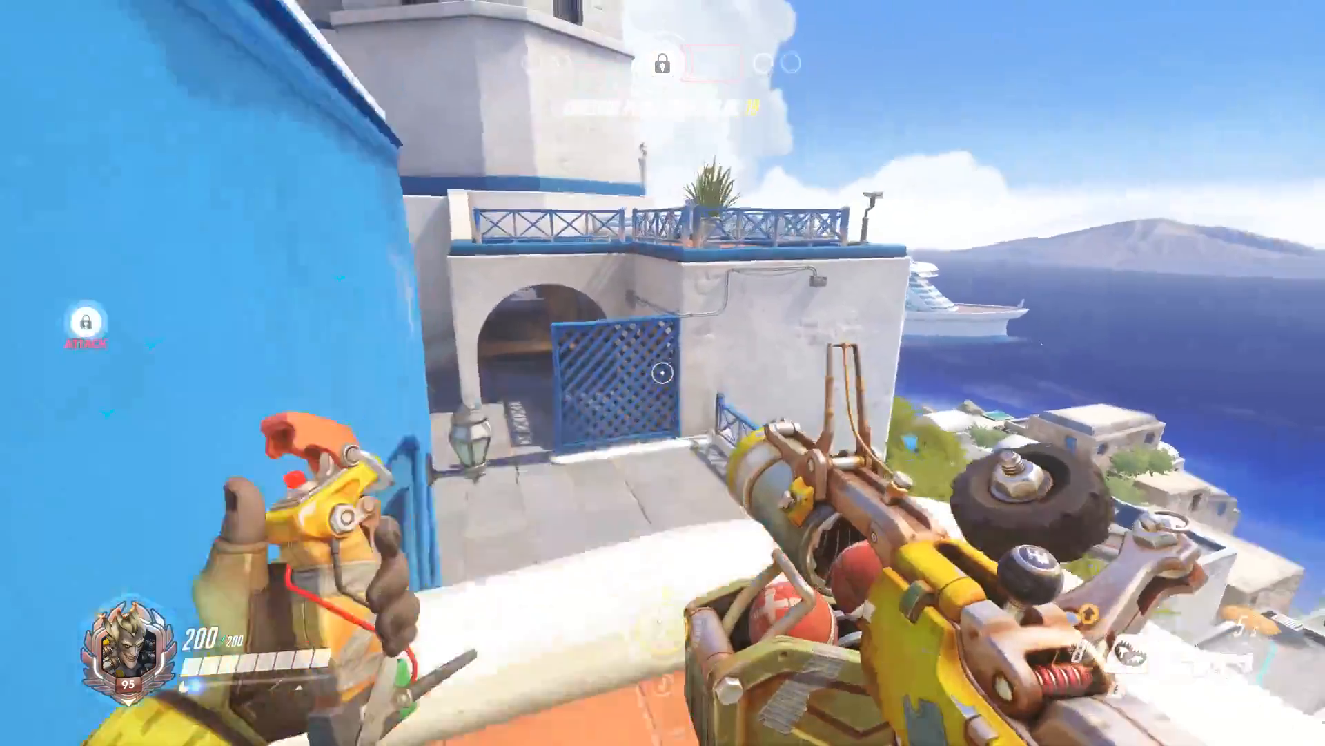
key("w")
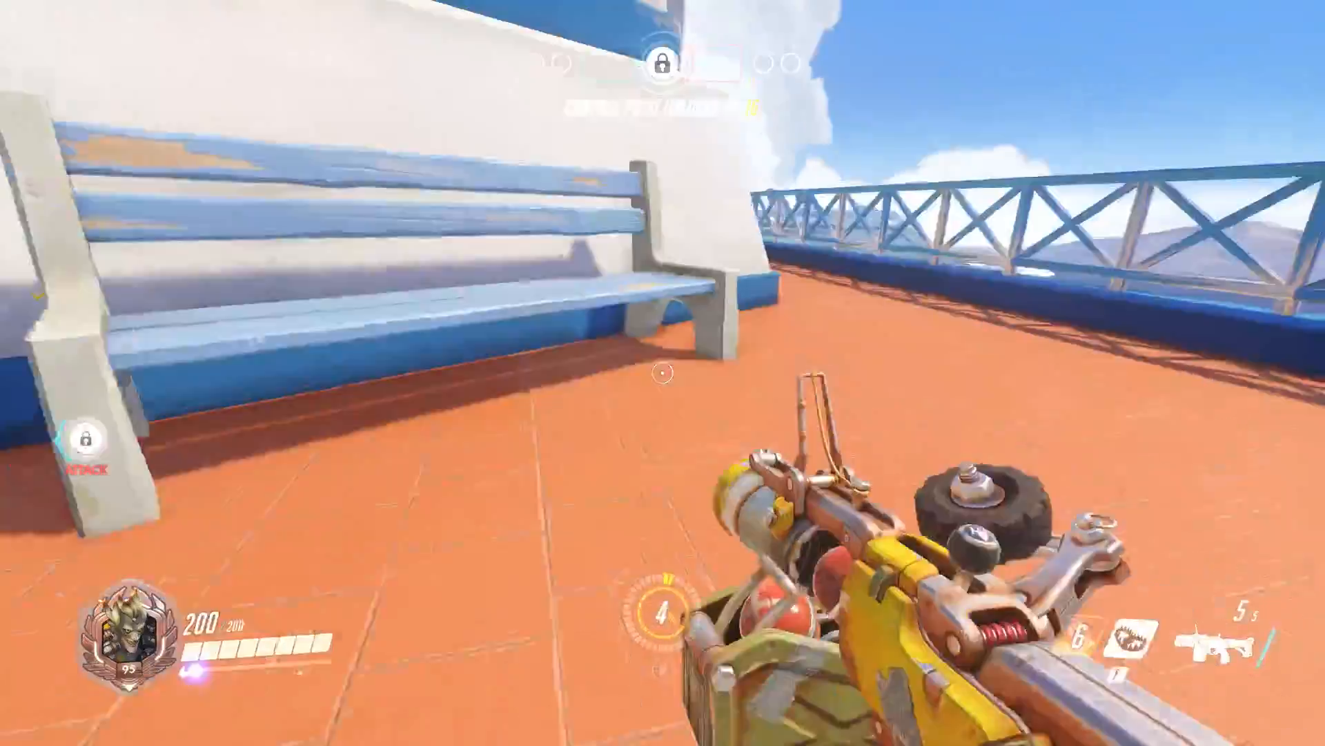
key("w")
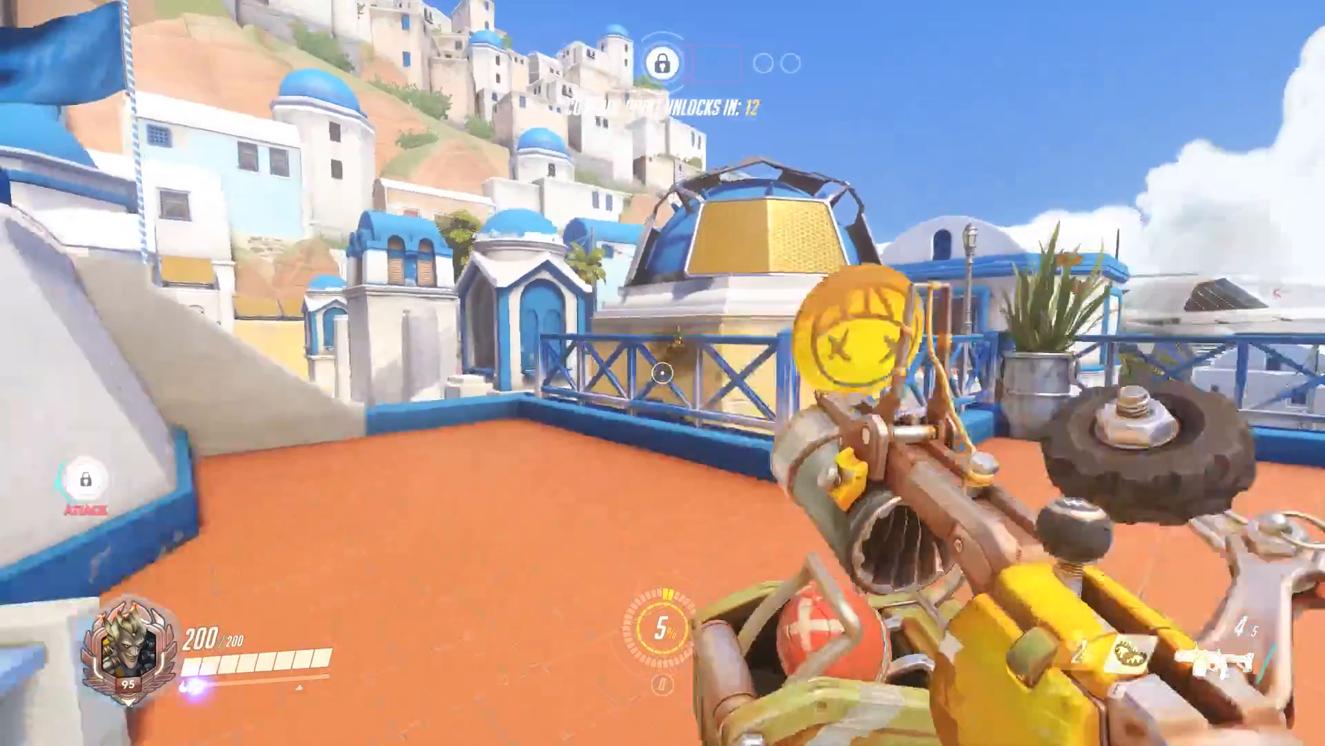
key("w")
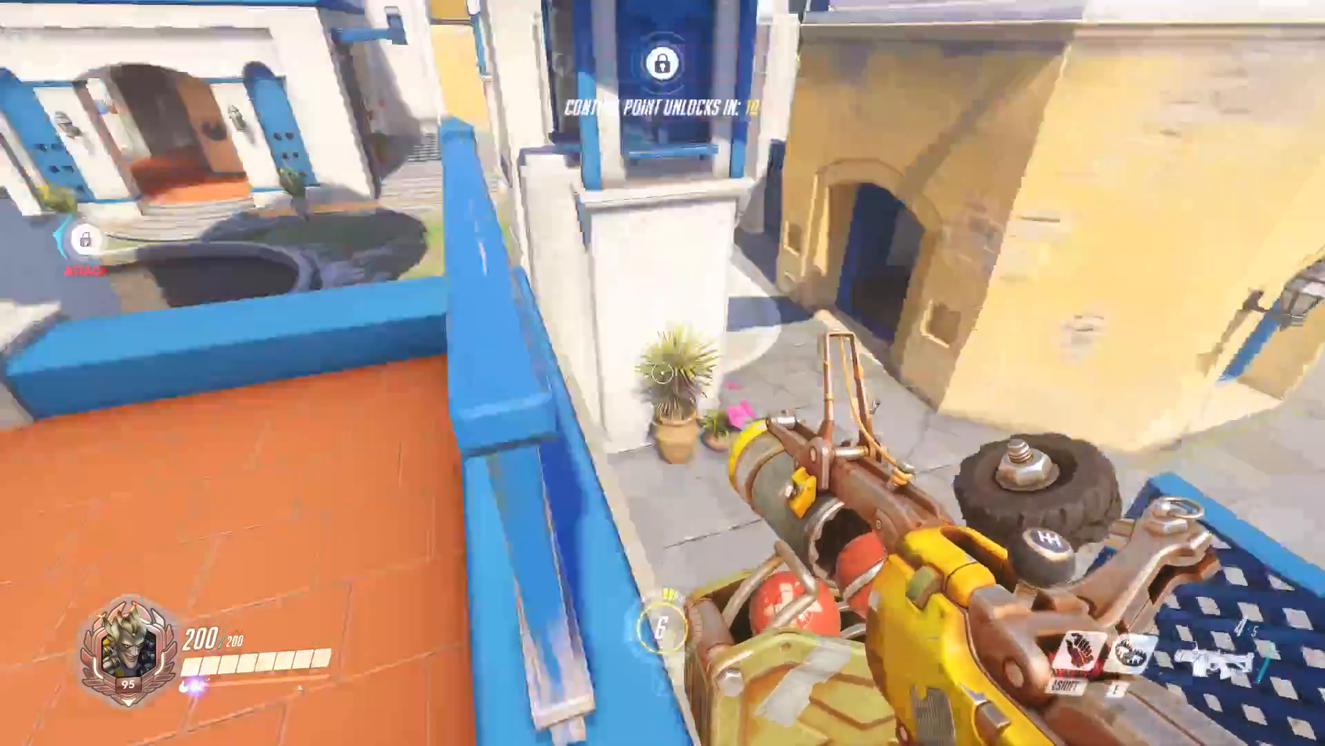
- Melee at the terrace railing and fire grenades down into the courtyard beside the well
key("w")
key("v")
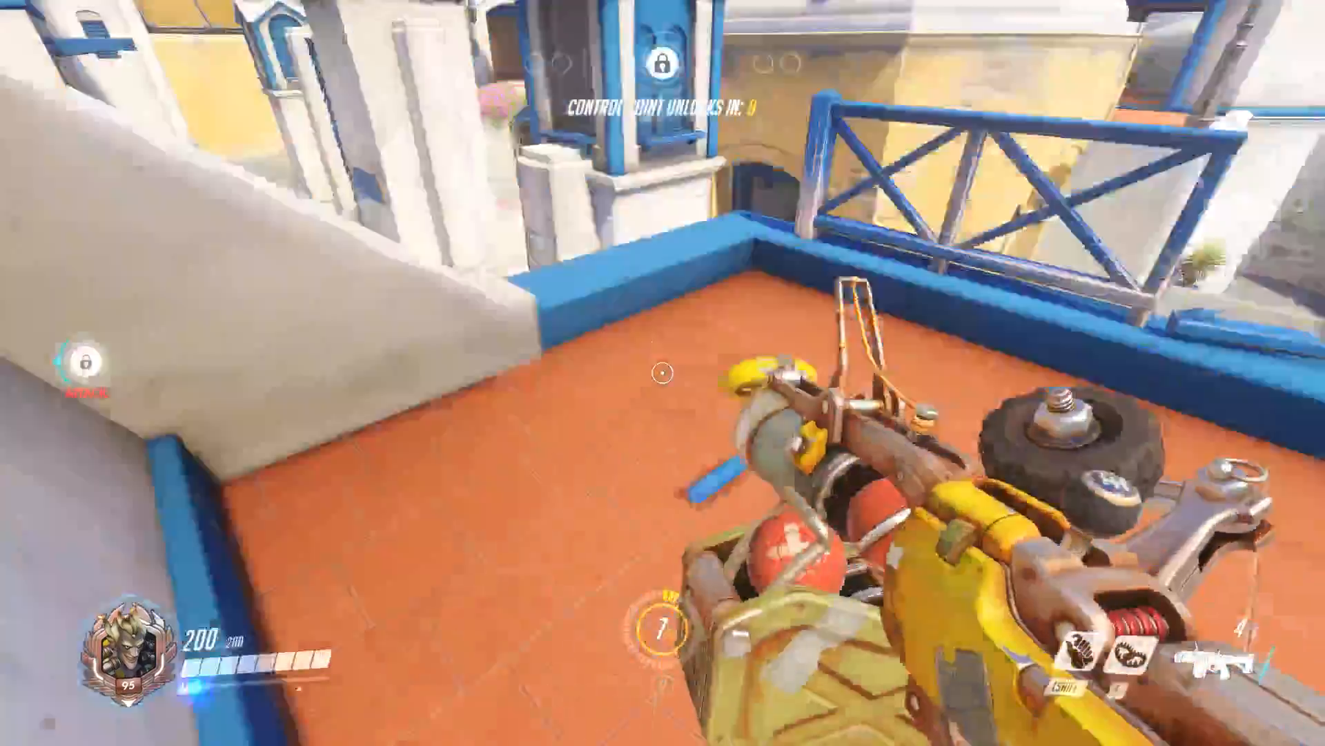
key("w")
left_click(662, 373)
key("s")
left_click(662, 373)
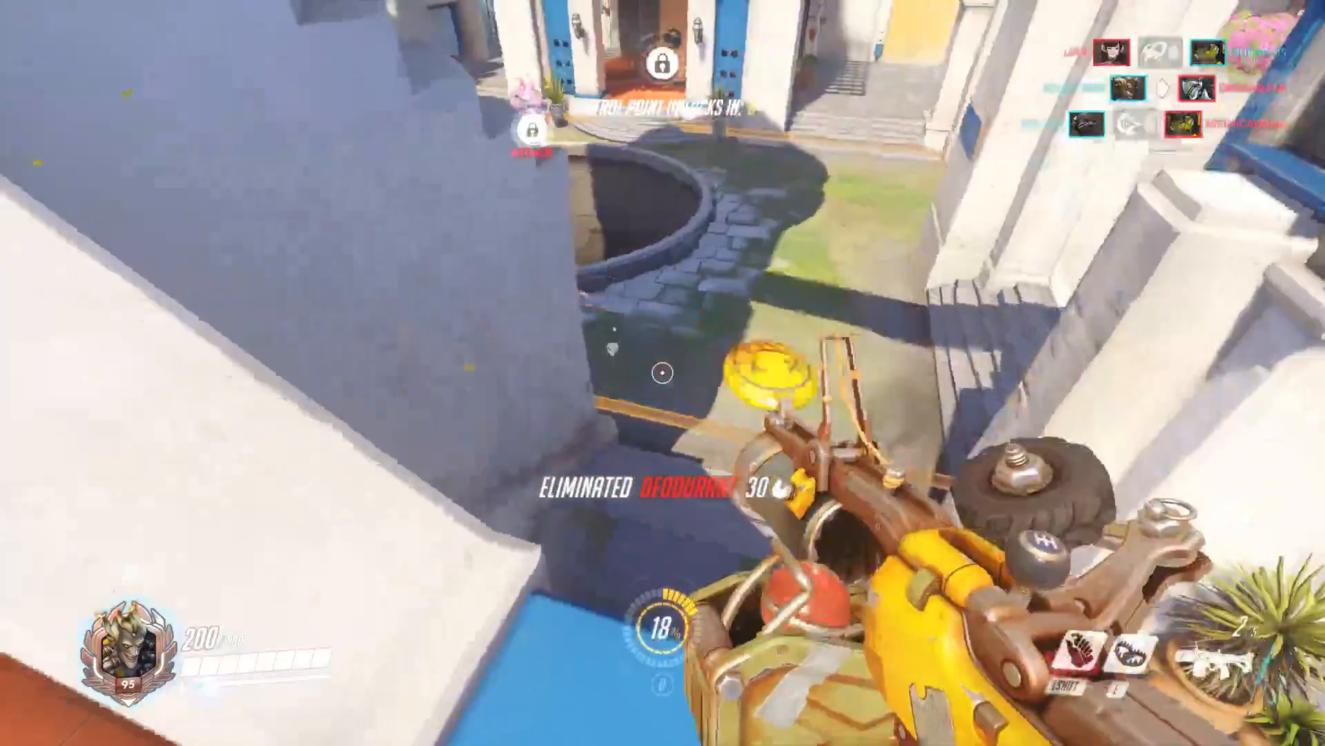
left_click(661, 372)
key("d")
key("space")
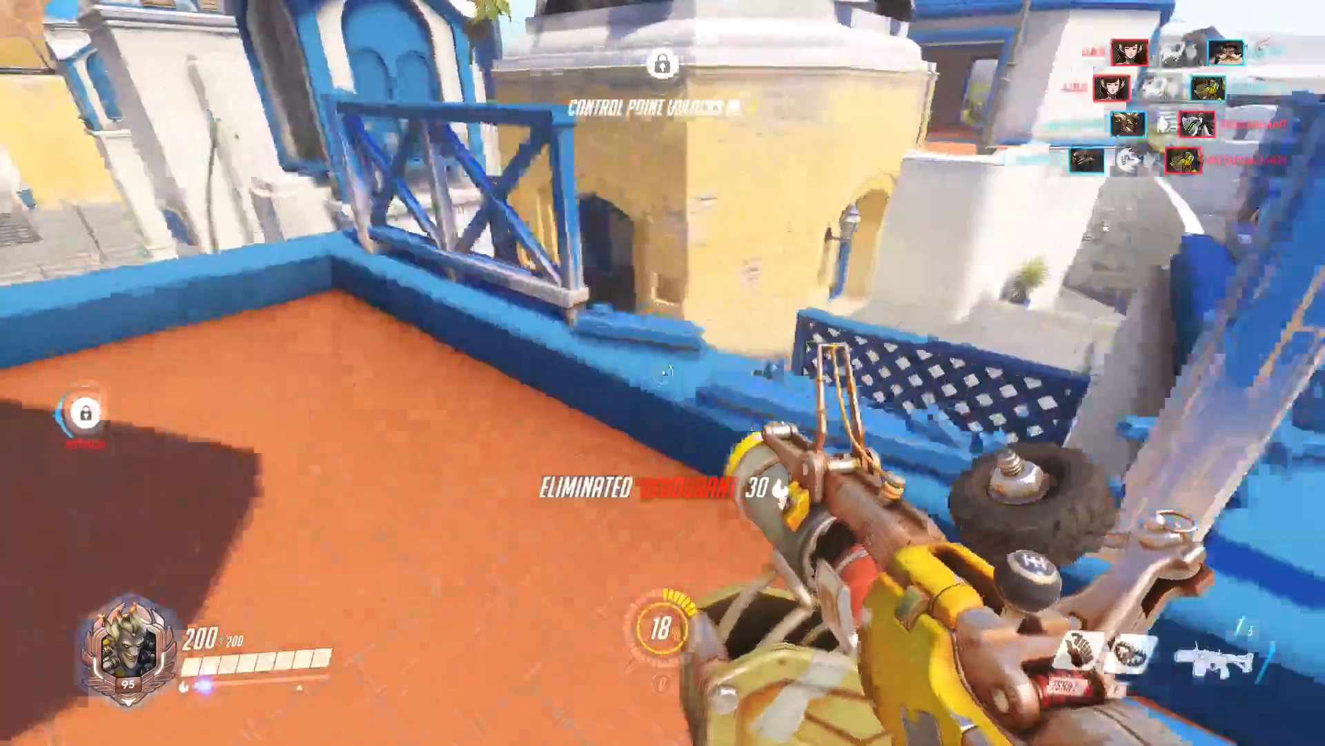
- Place a Steel Trap below the terrace beside the potted plant, and throw and detonate a Concussion Mine
key("w")
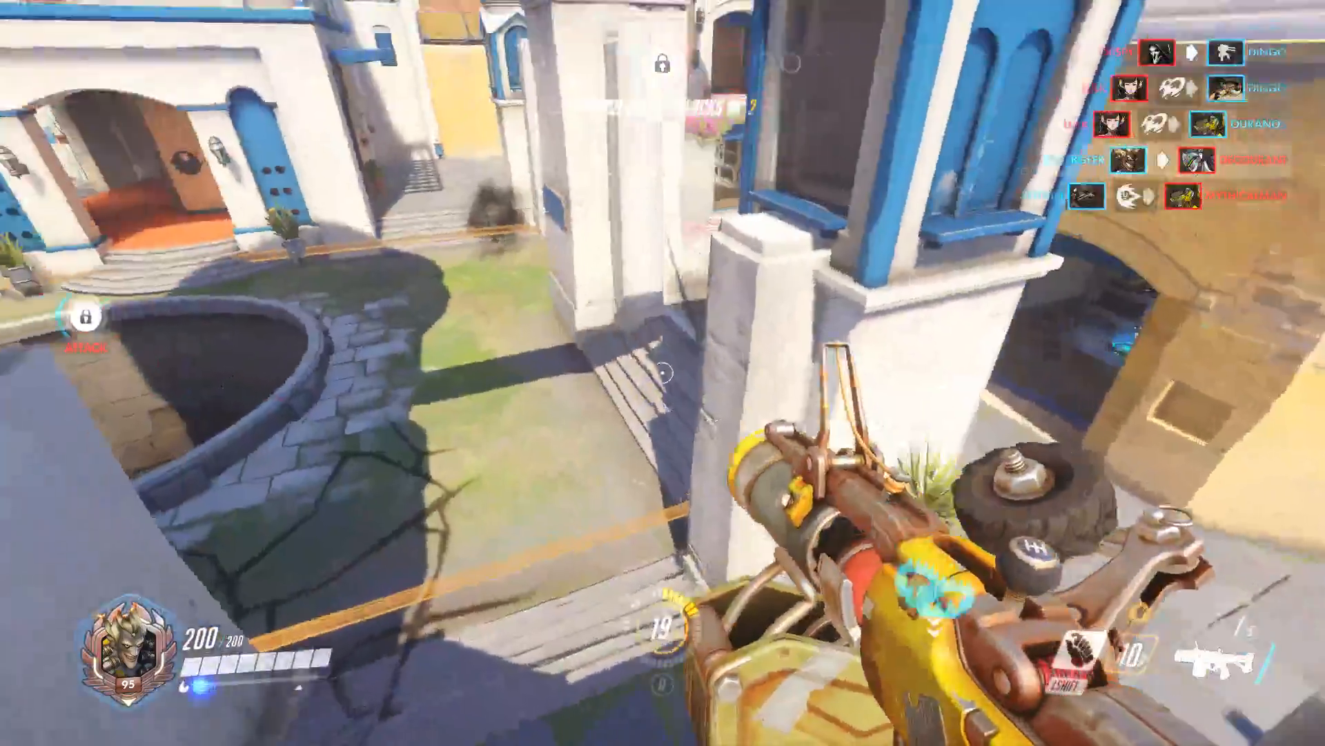
key("shift")
right_click(664, 373)
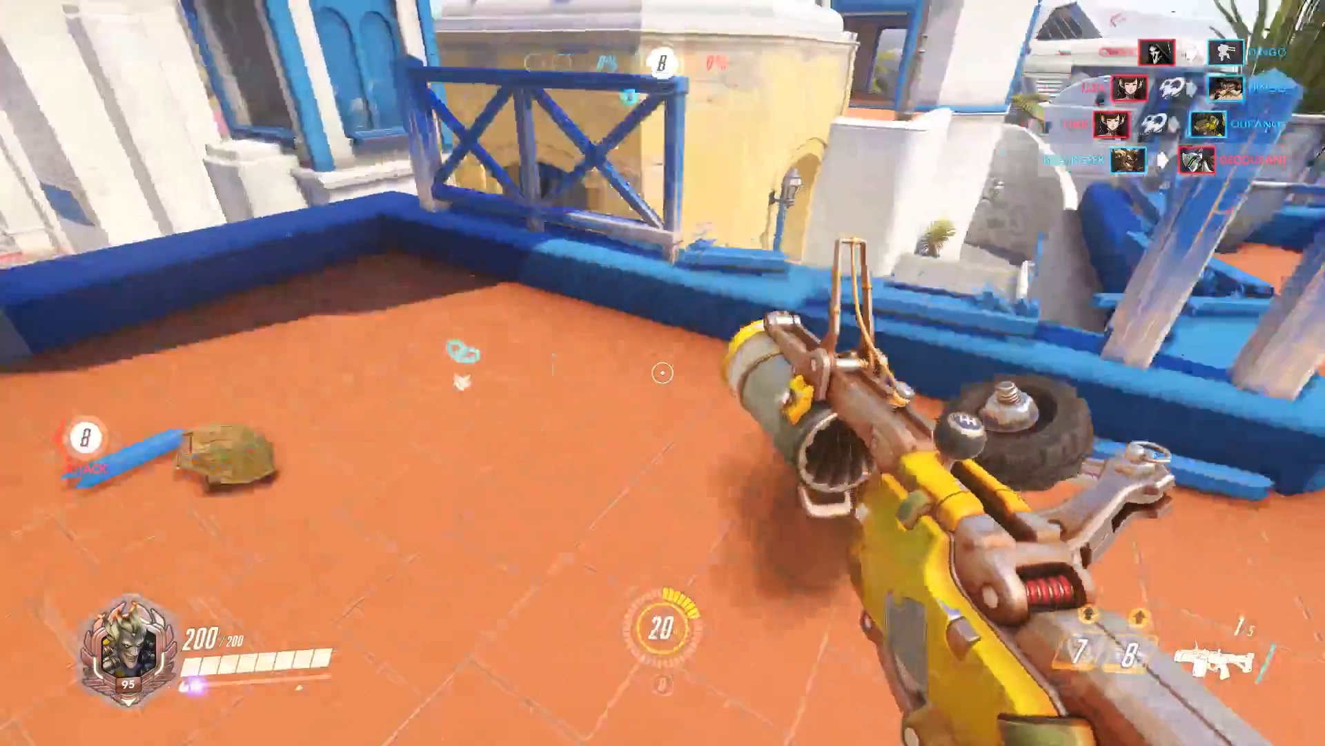
- Reload, throw another Concussion Mine, fire grenades from the terrace edge and back away toward the bench
key("r")
key("w")
key("shift")
left_click(663, 374)
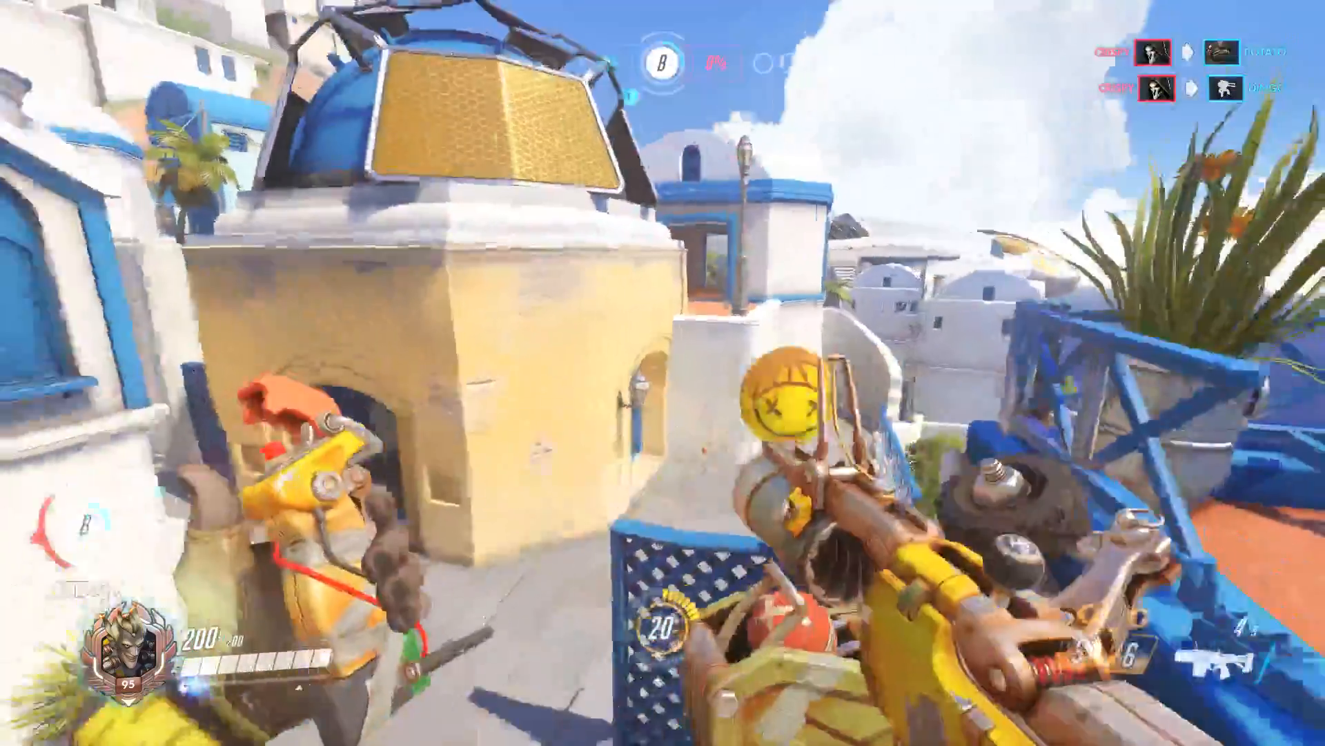
key("s")
left_click(663, 373)
key("s")
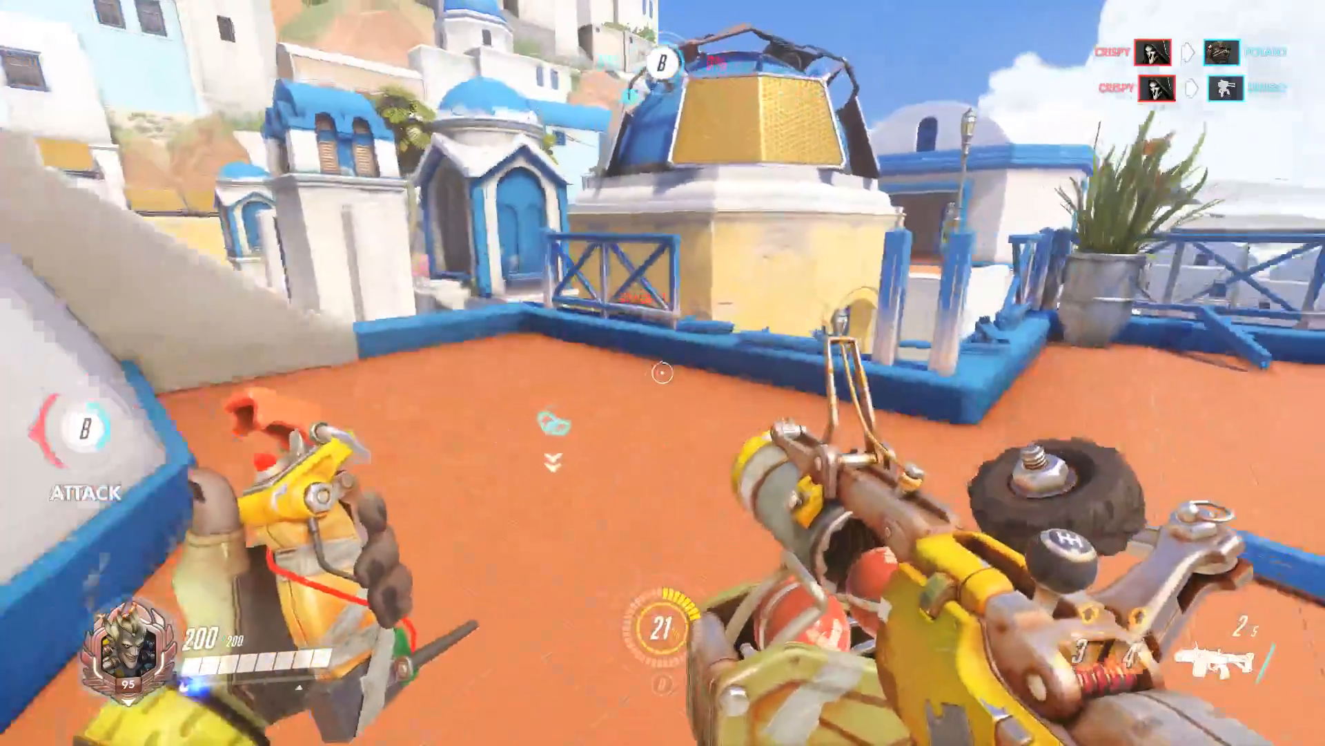
key("s")
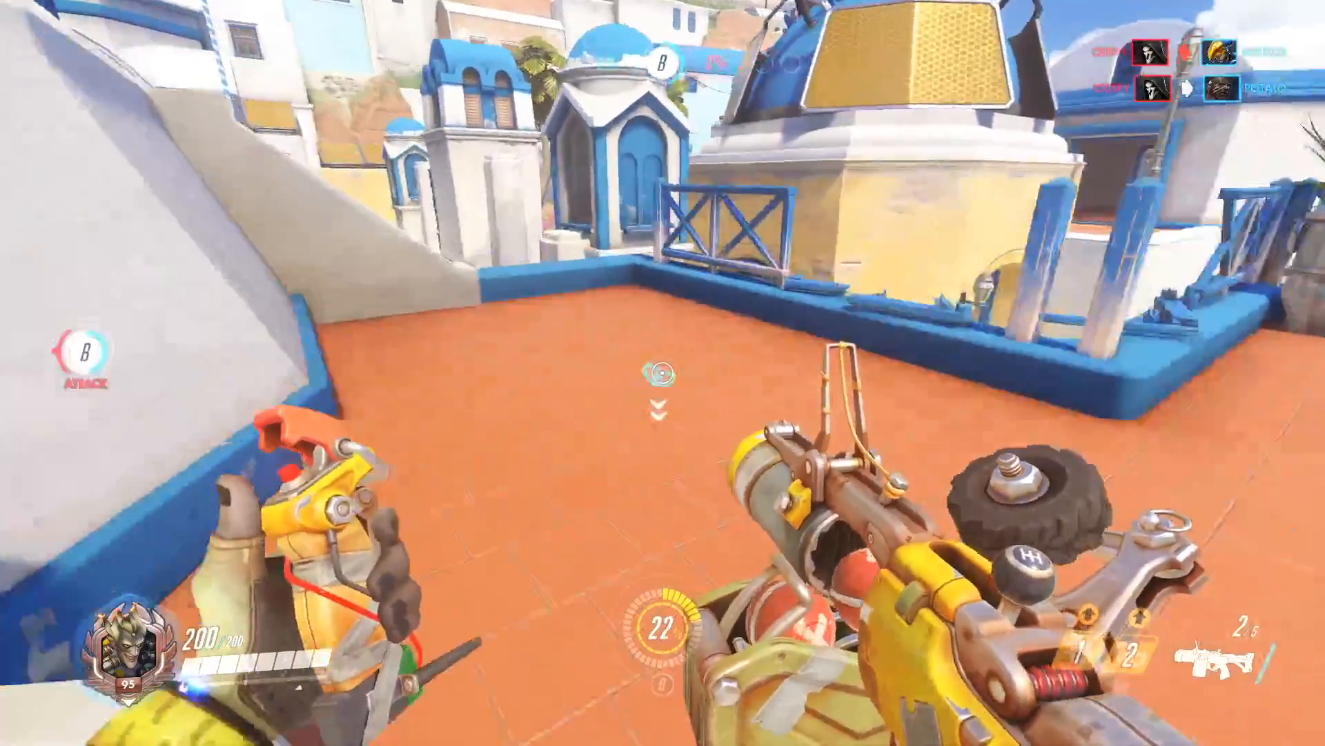
- Return to the terrace edge and attack the enemies below and in the Steel Trap with grenades and a Concussion Mine
key("w")
key("space")
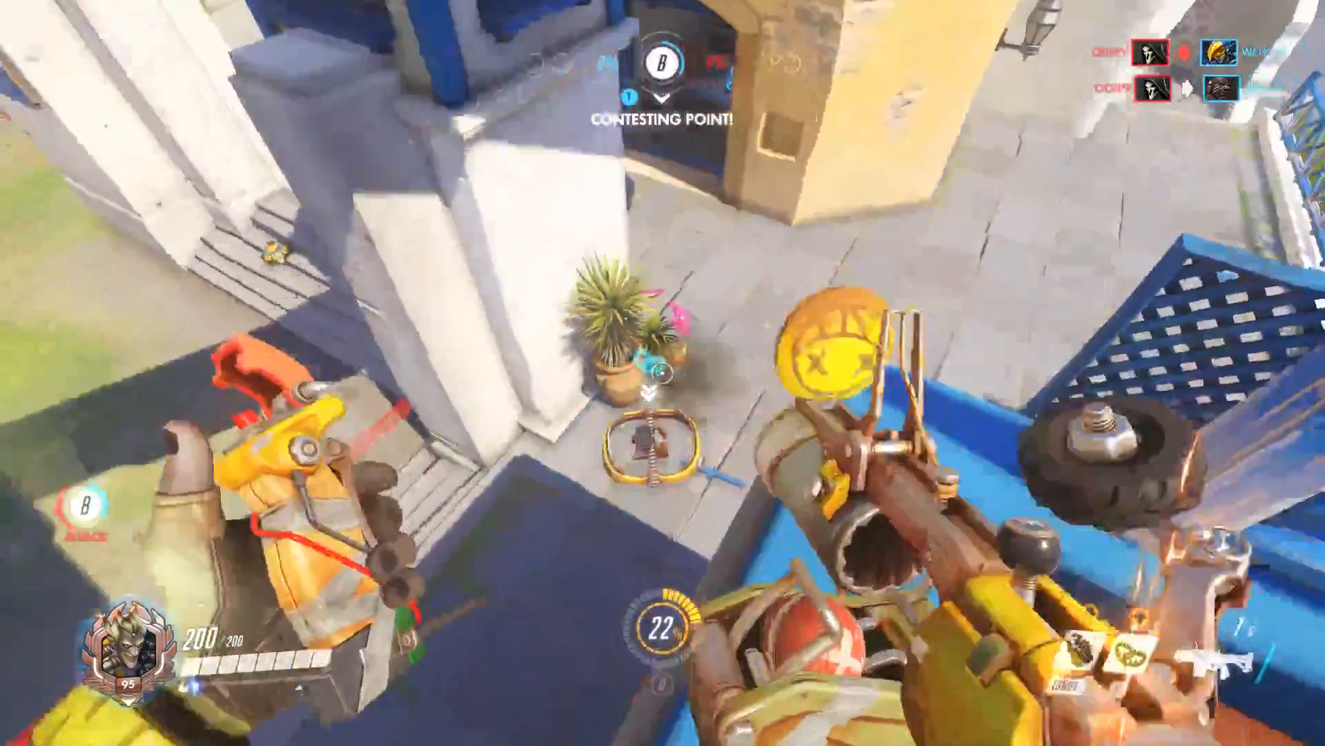
key("w")
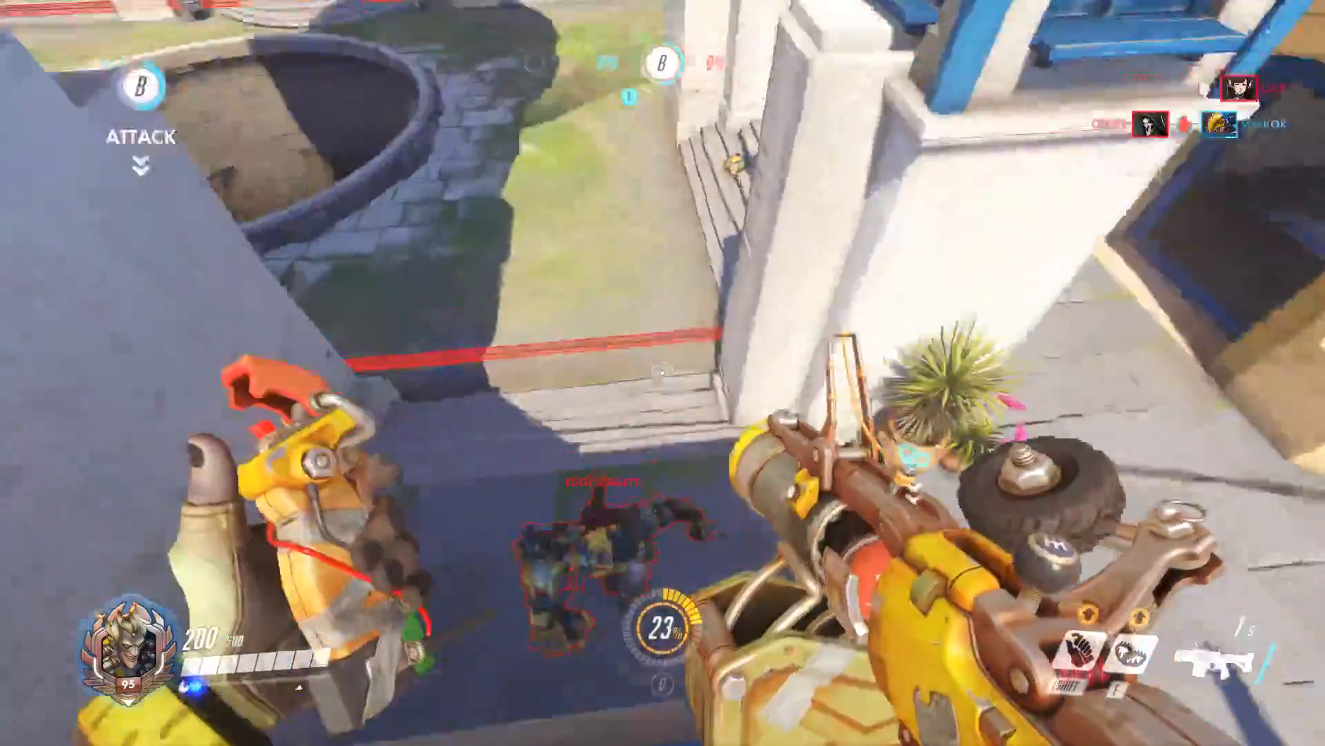
left_click(664, 373)
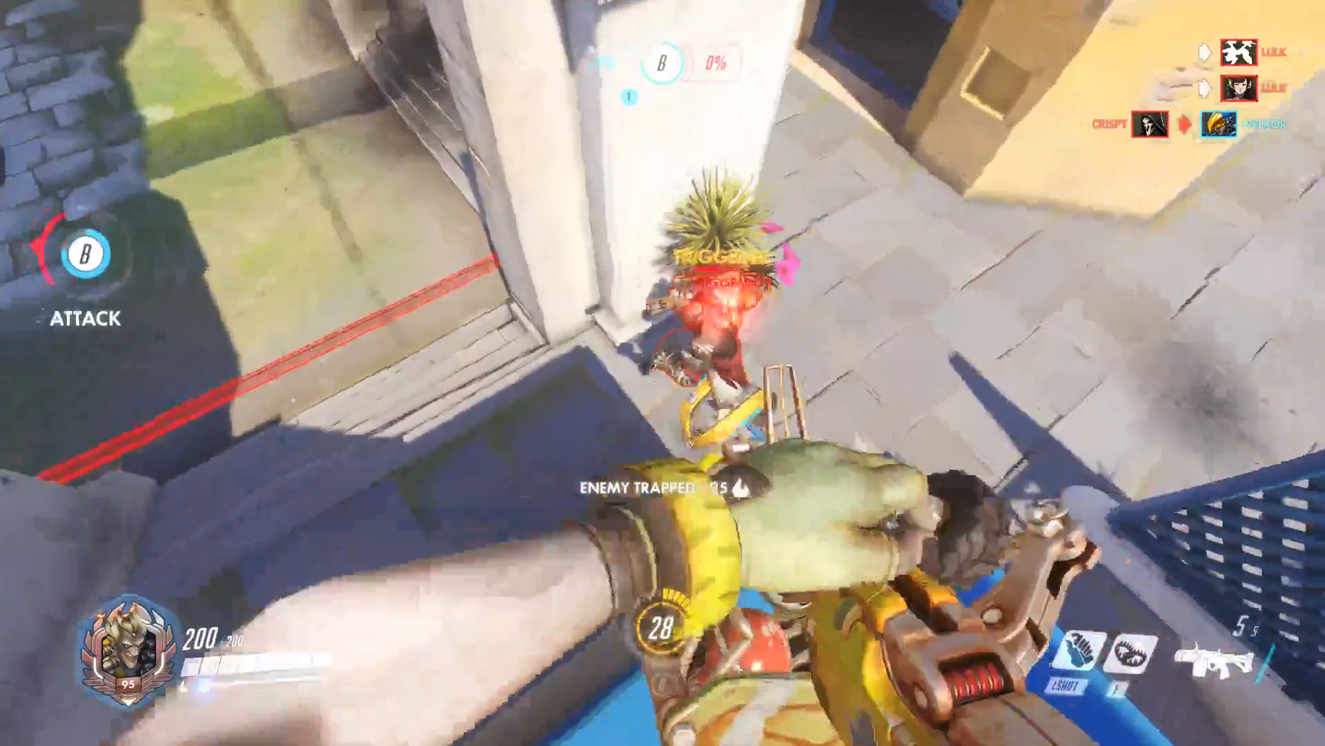
left_click(663, 373)
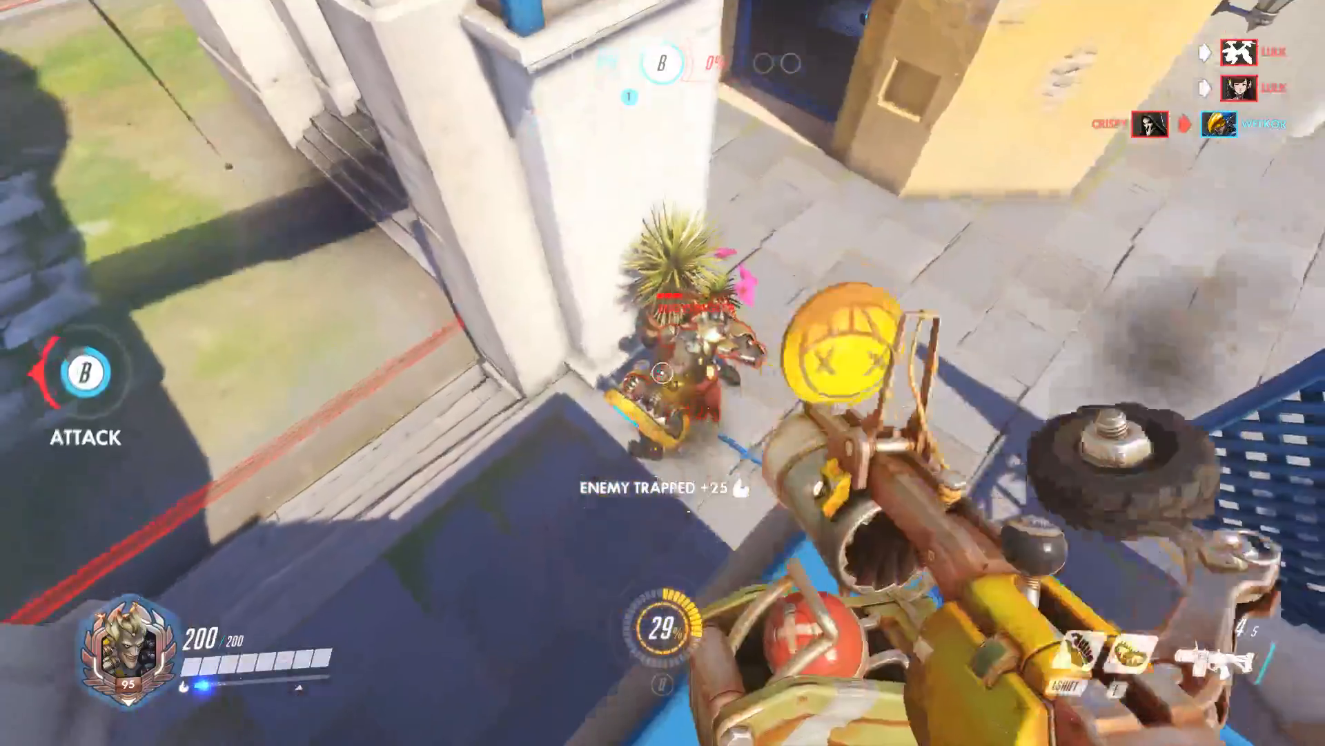
key("s")
key("shift")
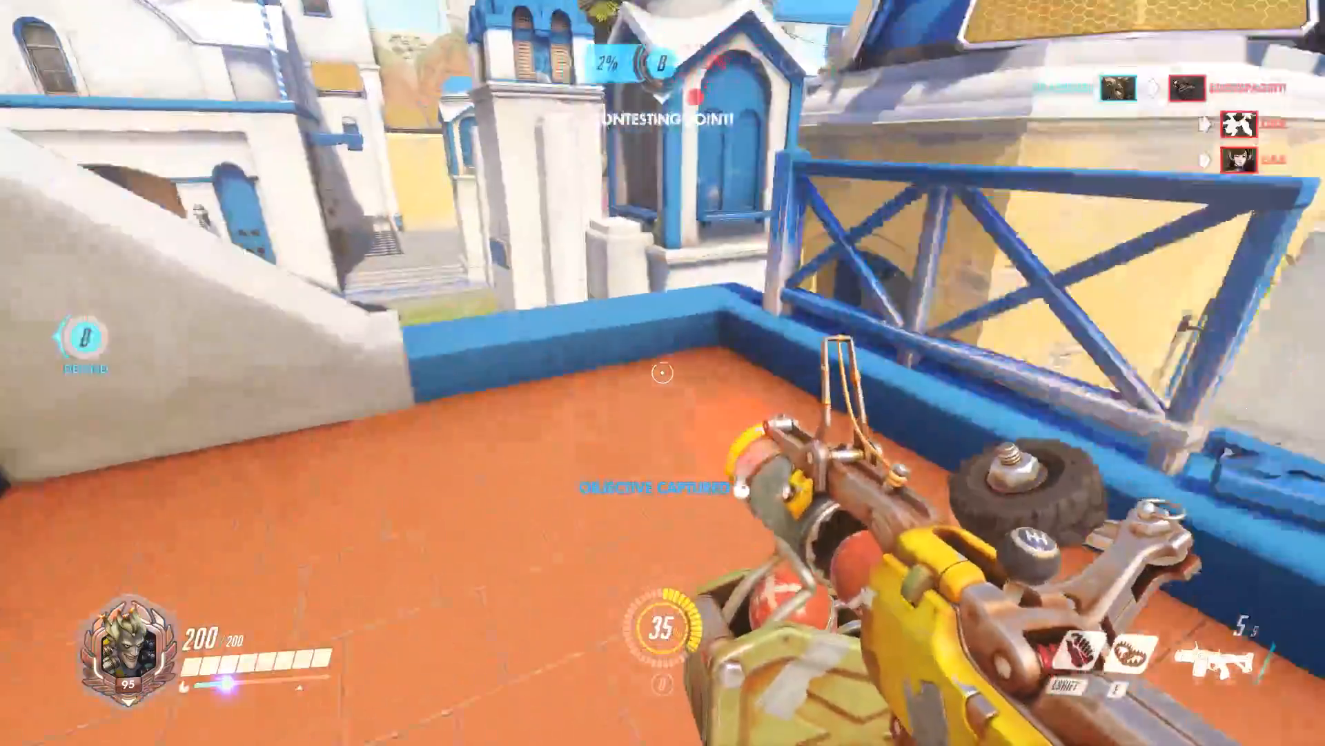
- Place a new Steel Trap beside the potted plant below and guard the courtyard from the terrace edge
key("e")
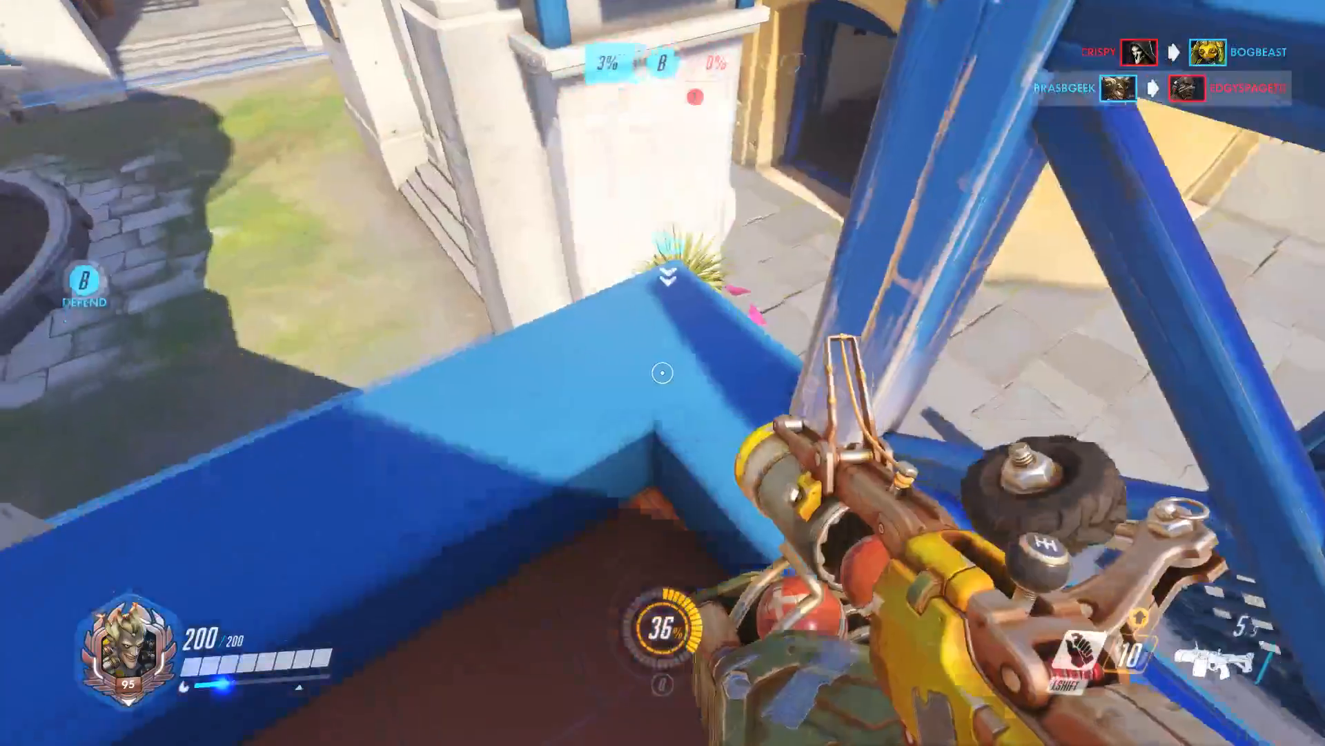
key("w")
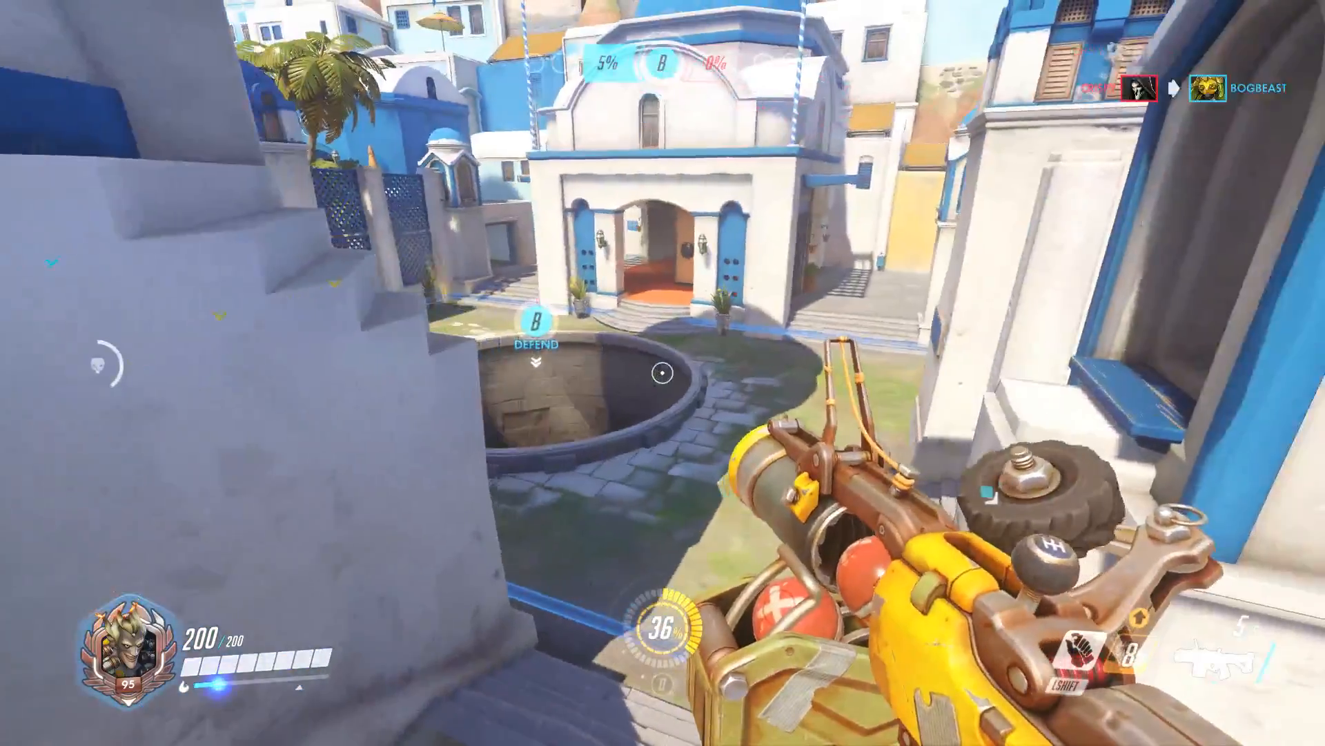
key("d")
key("a")
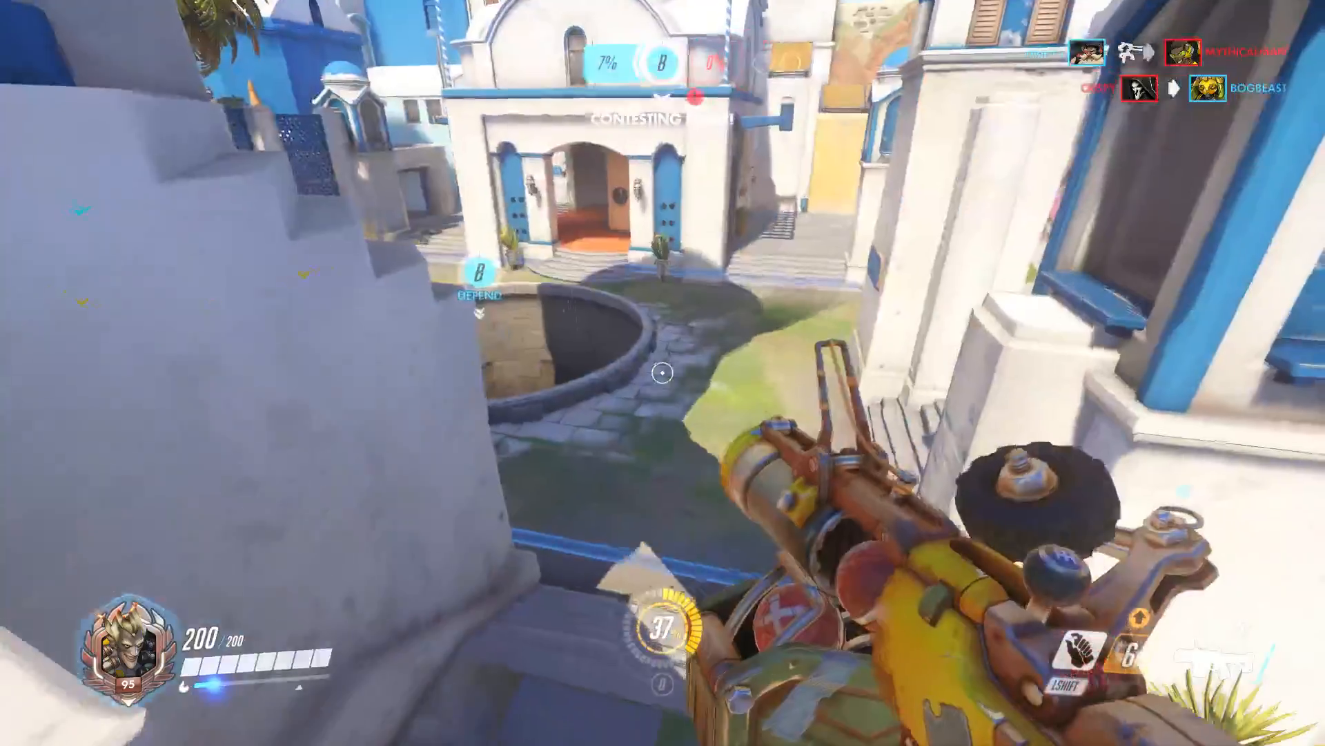
key("d")
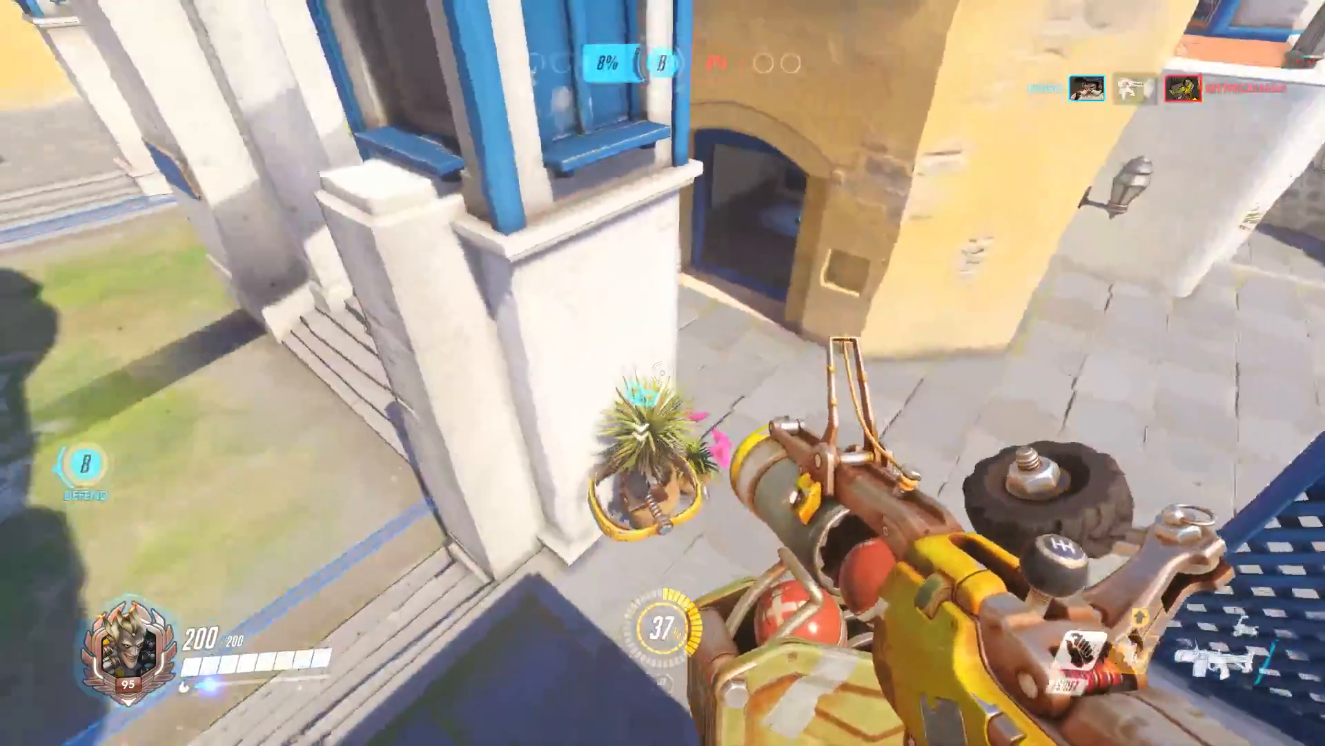
- Patrol around the white tower and past the bench back to the terrace edge facing the courtyard
key("s")
key("w")
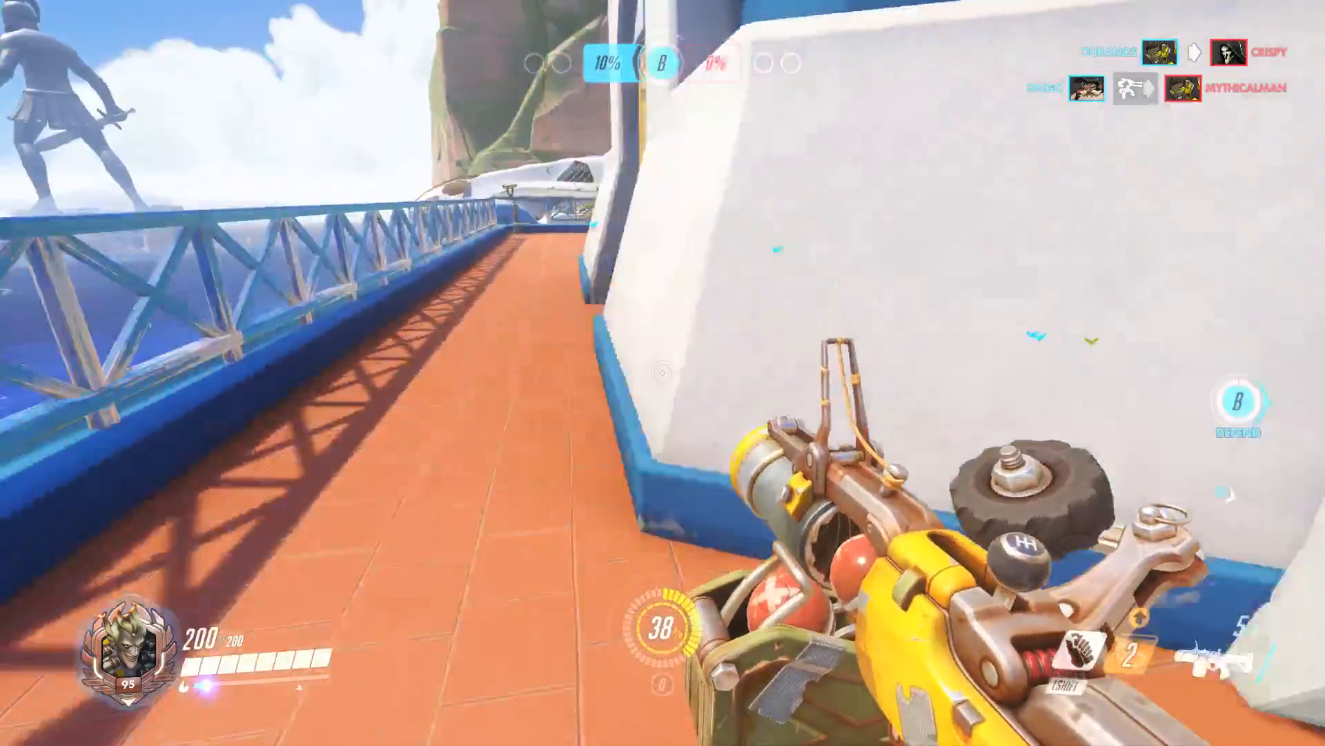
key("w")
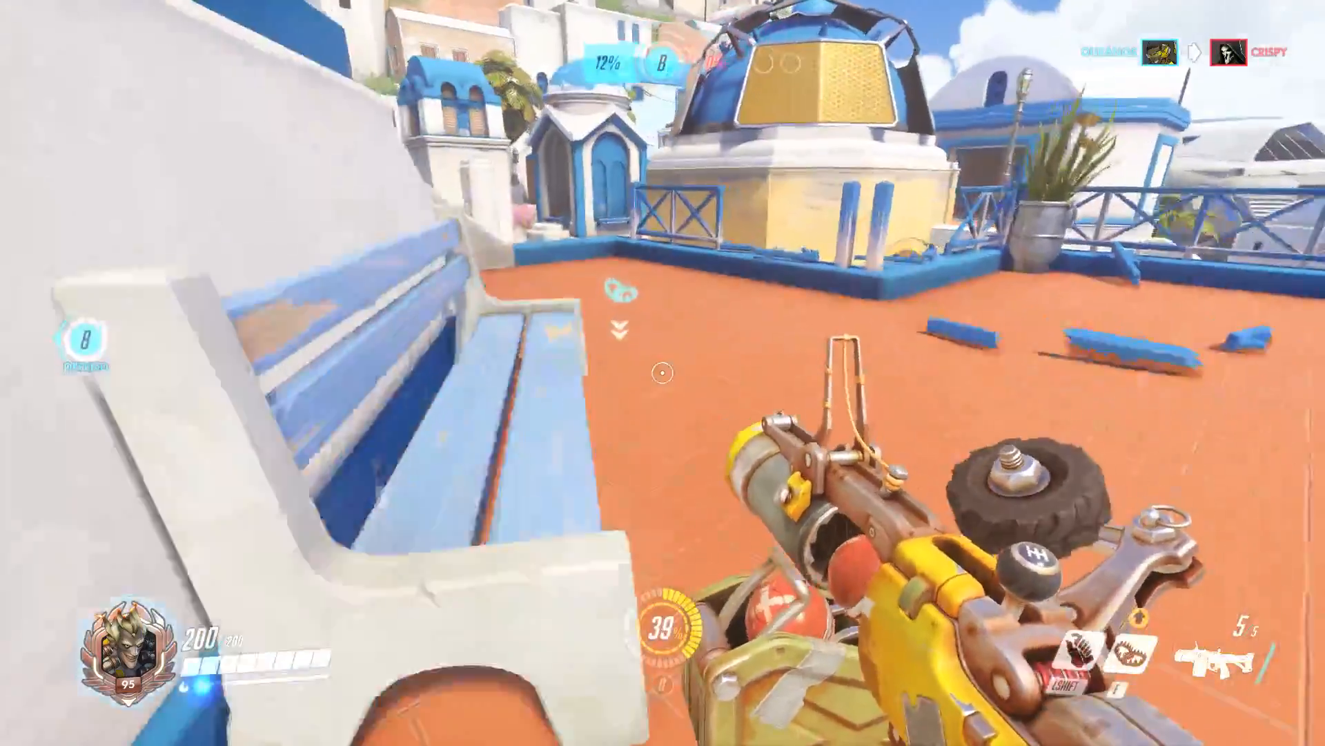
key("w")
key("w")
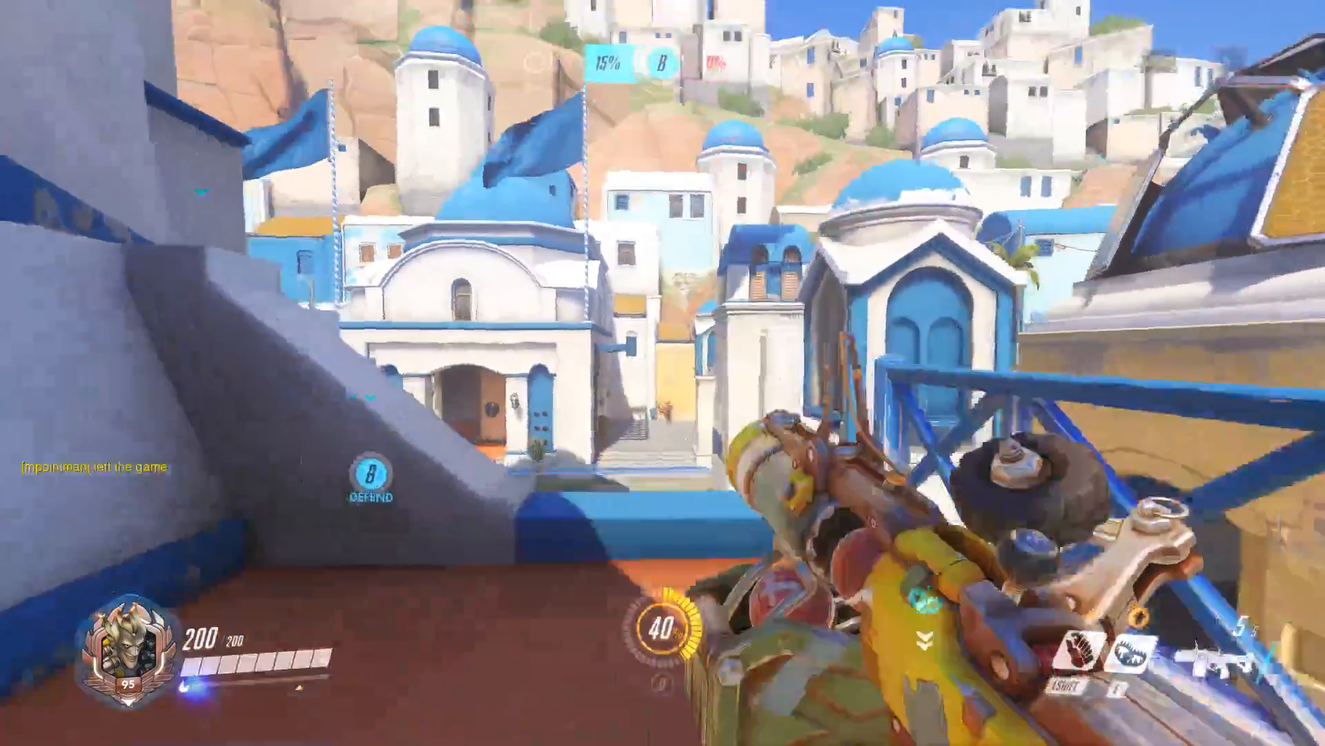
- Fire a volley of grenades from the terrace over the courtyard toward the far stairs
left_click(663, 373)
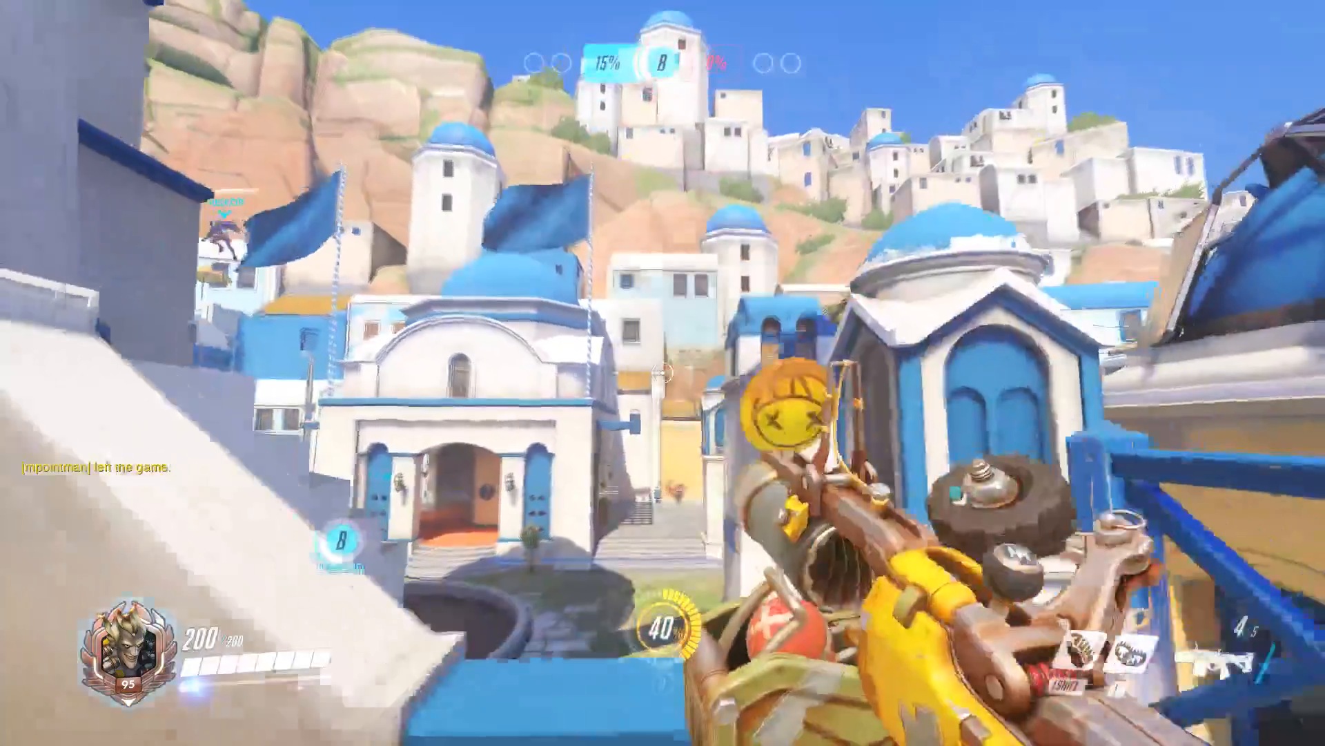
left_click(663, 373)
left_click(663, 373)
left_click(663, 373)
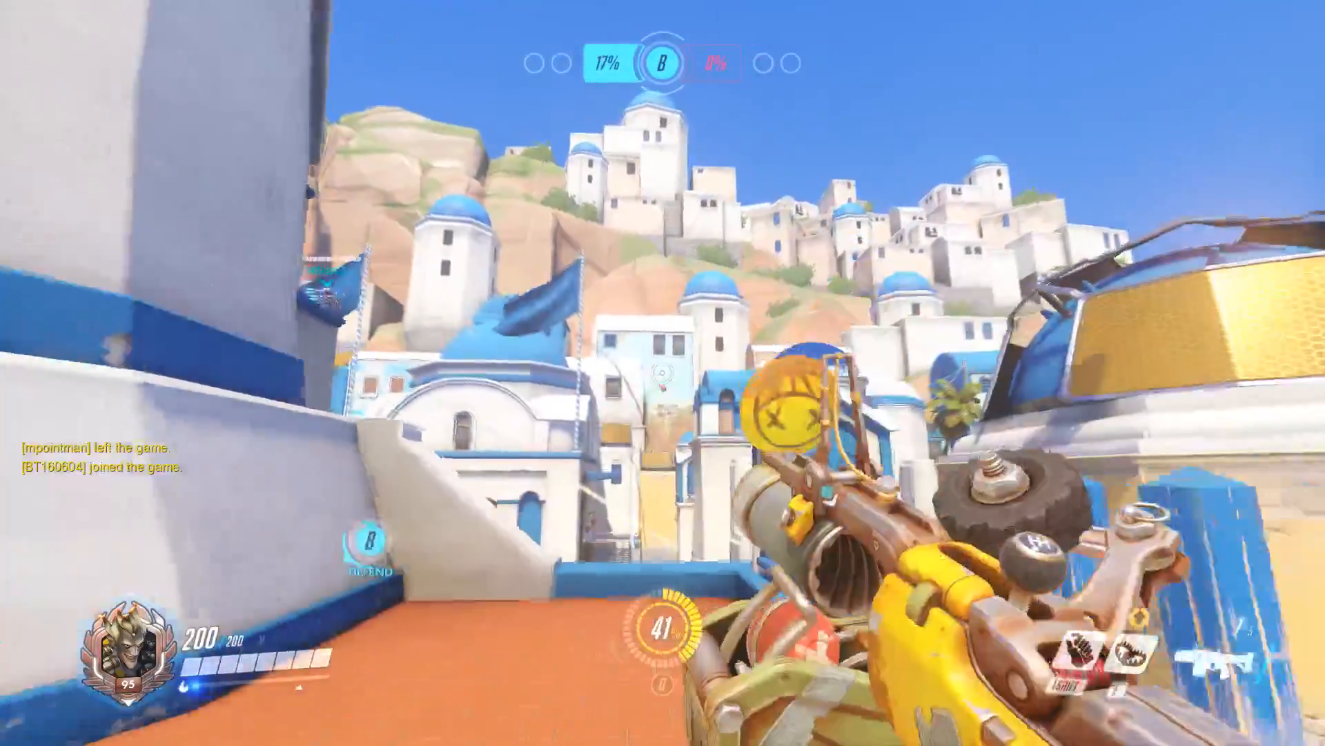
left_click(663, 373)
- Turn on the enemy rushing across the terrace, attack with a grenade and a Concussion Mine, and come back down onto the terrace
key("w")
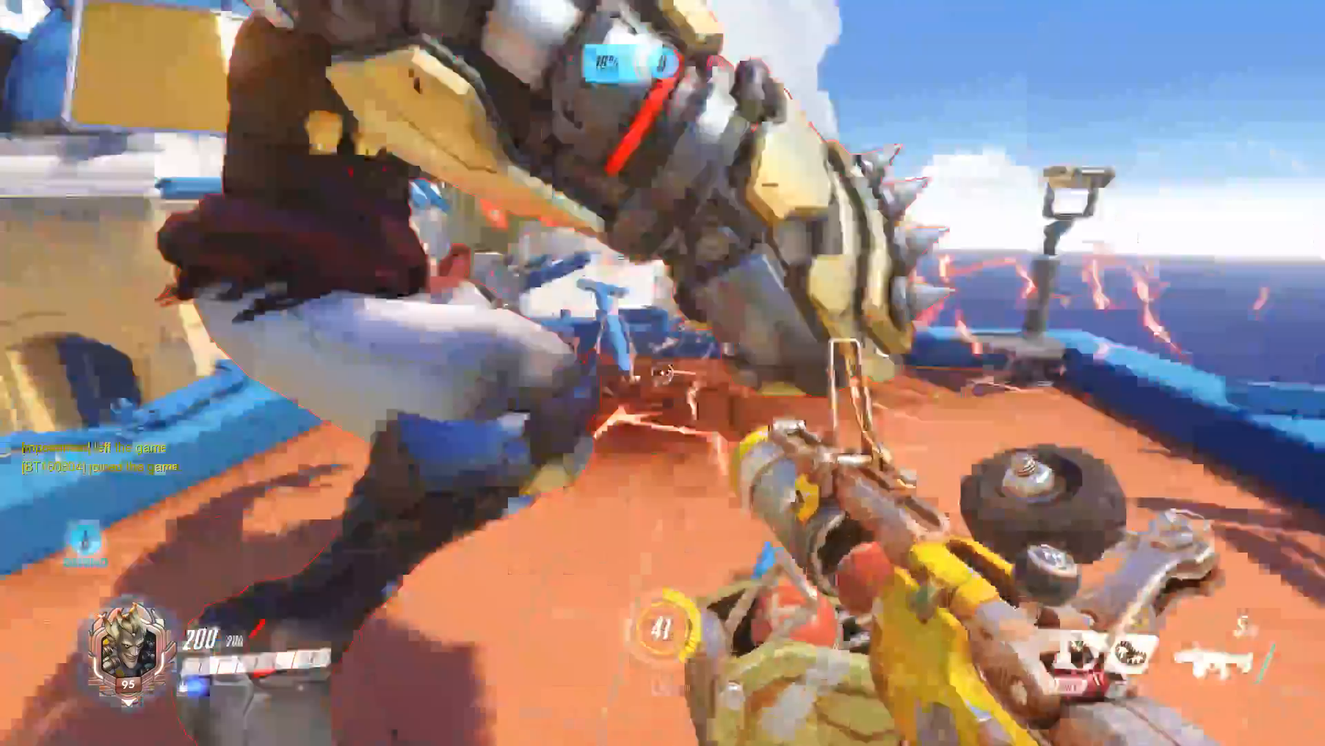
left_click(662, 373)
key("shift")
right_click(663, 373)
key("w")
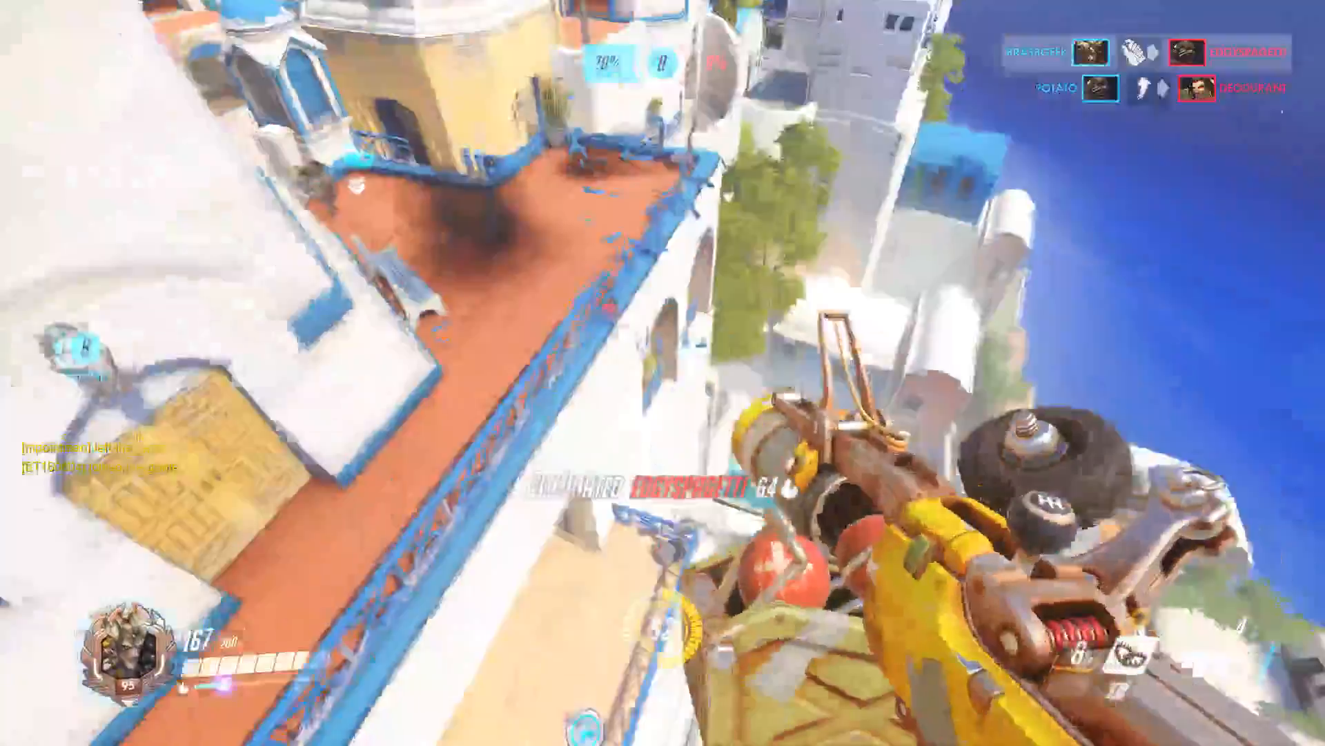
key("w")
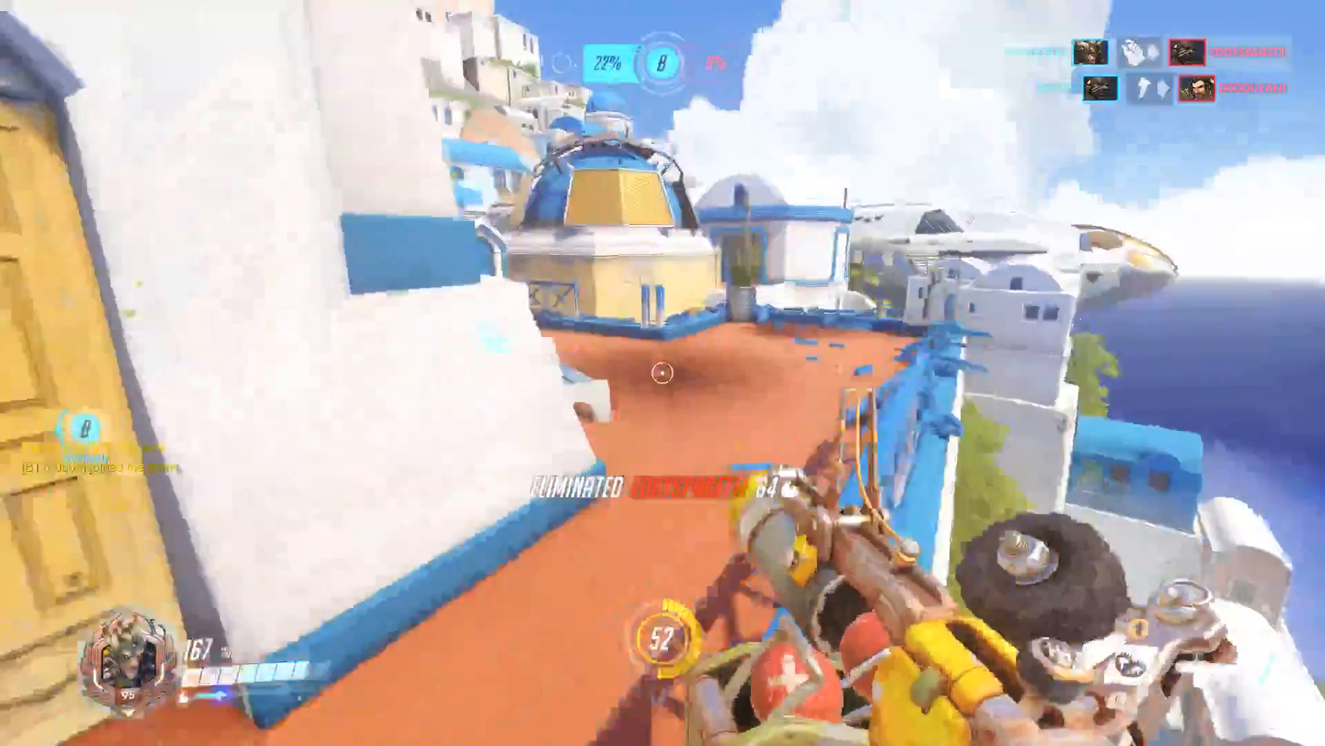
- Run back along the terrace with a melee strike and place a Steel Trap on the corner ledge beside the blue railing
key("v")
key("w")
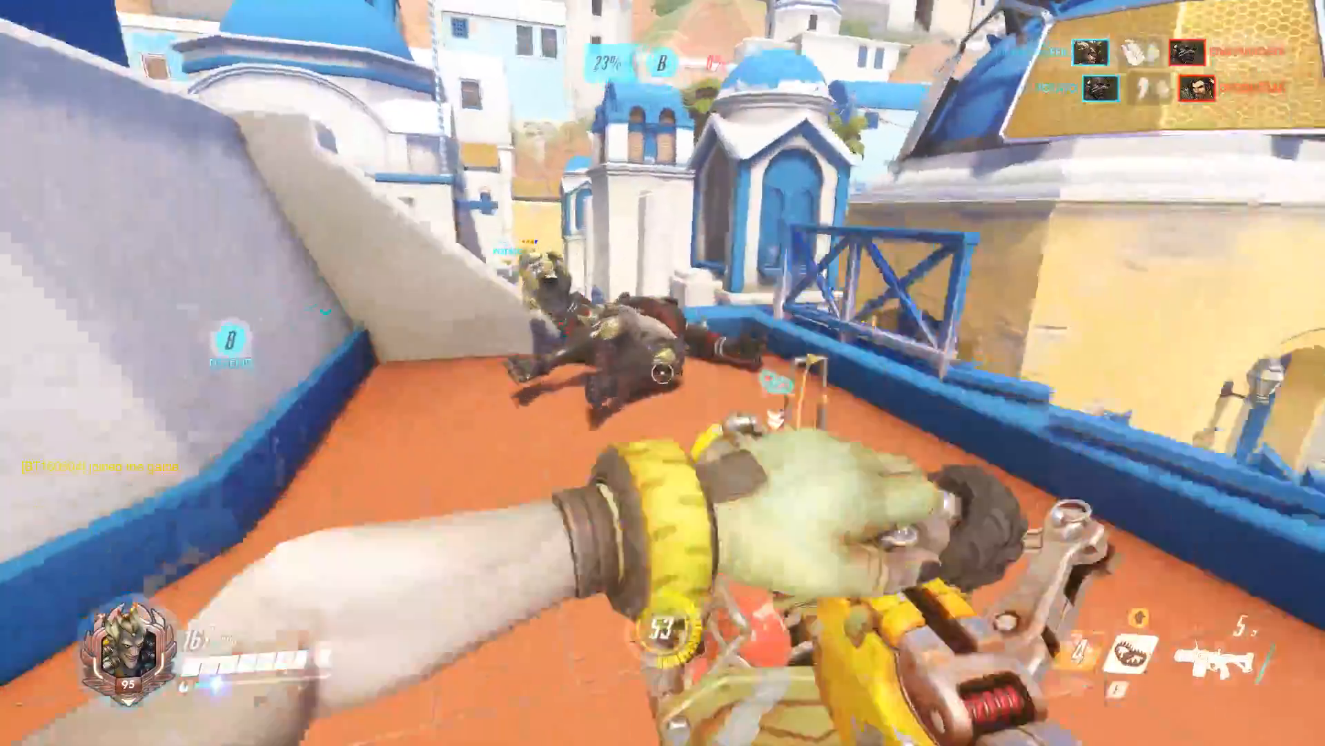
key("space")
key("e")
key("s")
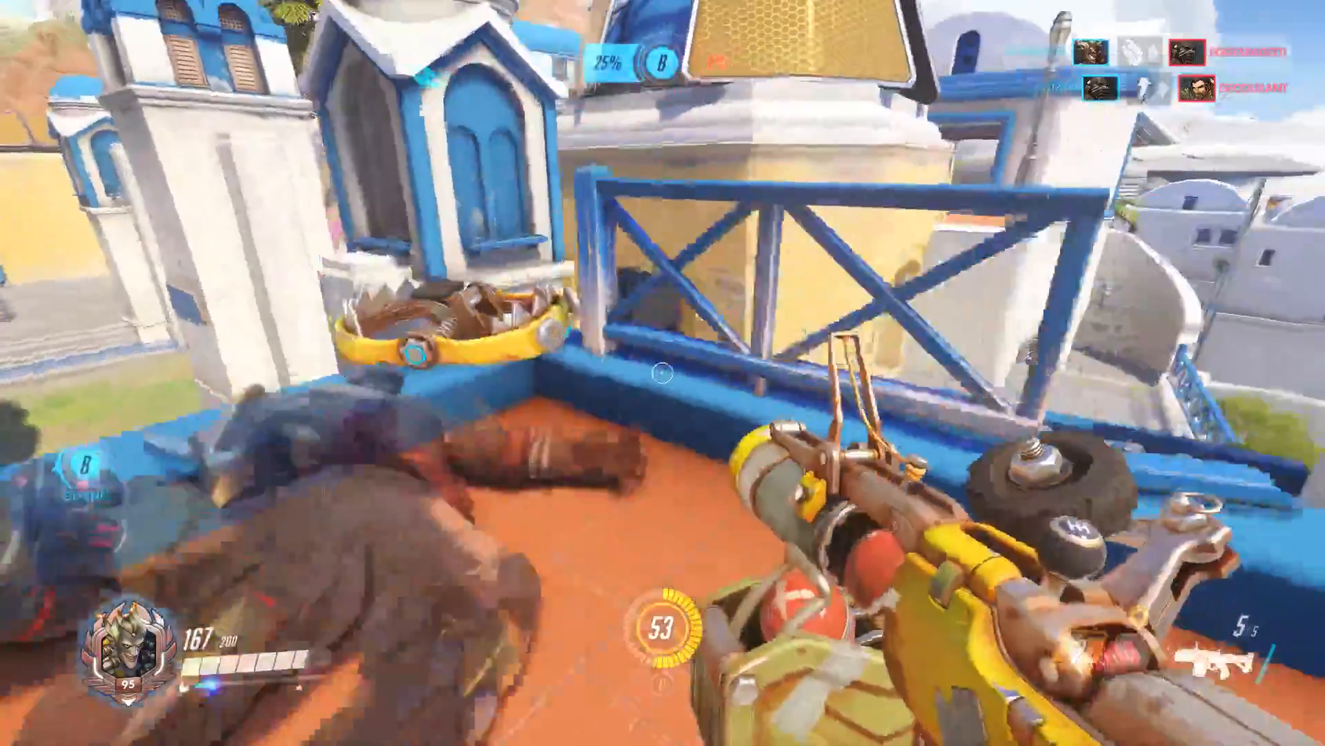
- Step out to the terrace's outer side and fire grenades down the alley between the blue-doored shrine and the yellow building
key("d")
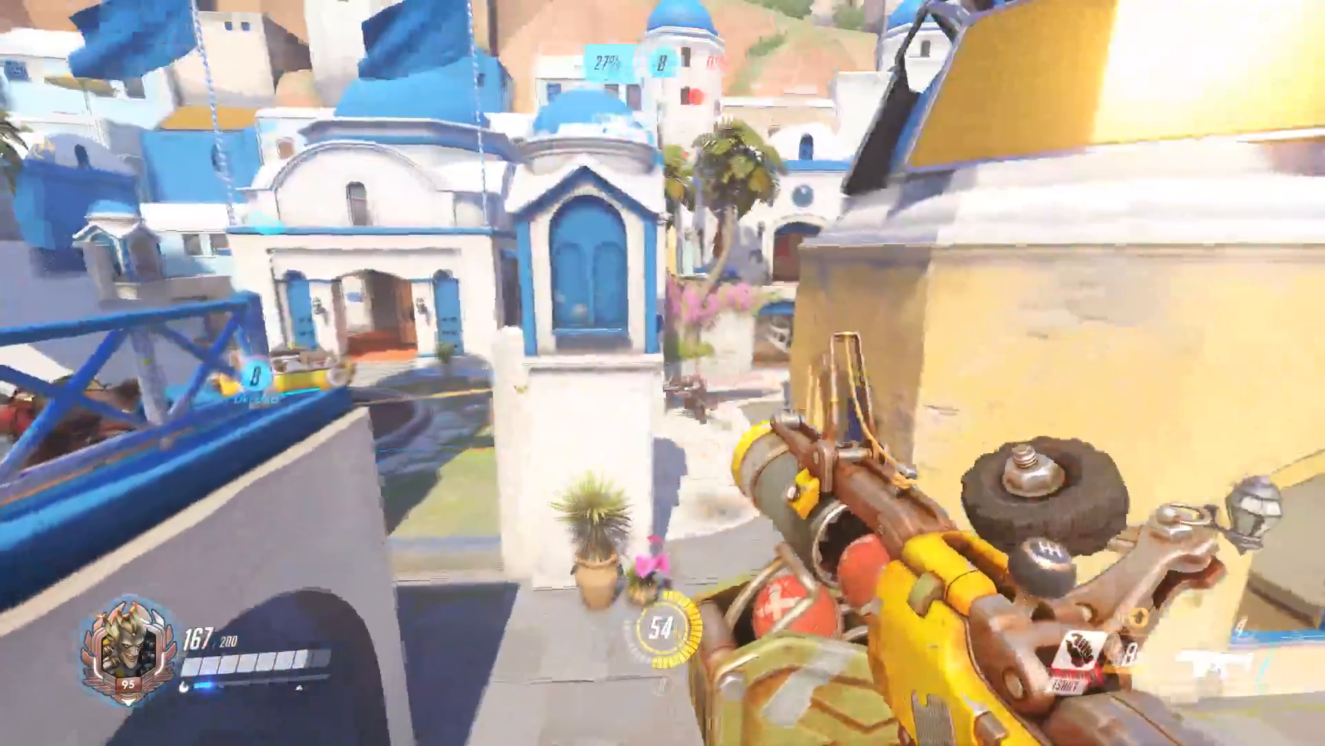
key("s")
left_click(663, 373)
key("w")
left_click(663, 373)
key("s")
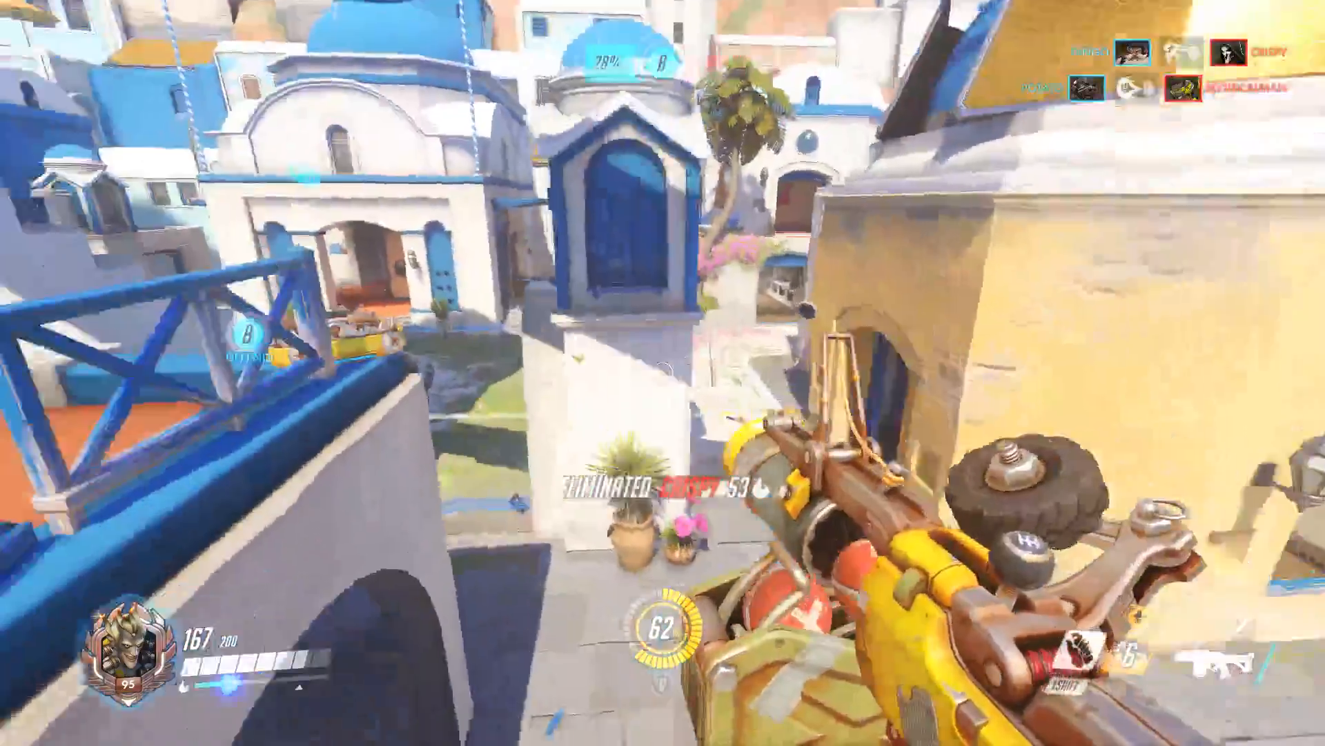
- Return to the terrace corner, reload, and place a new Steel Trap beside the potted plants in the alley below
key("a")
key("w")
key("space")
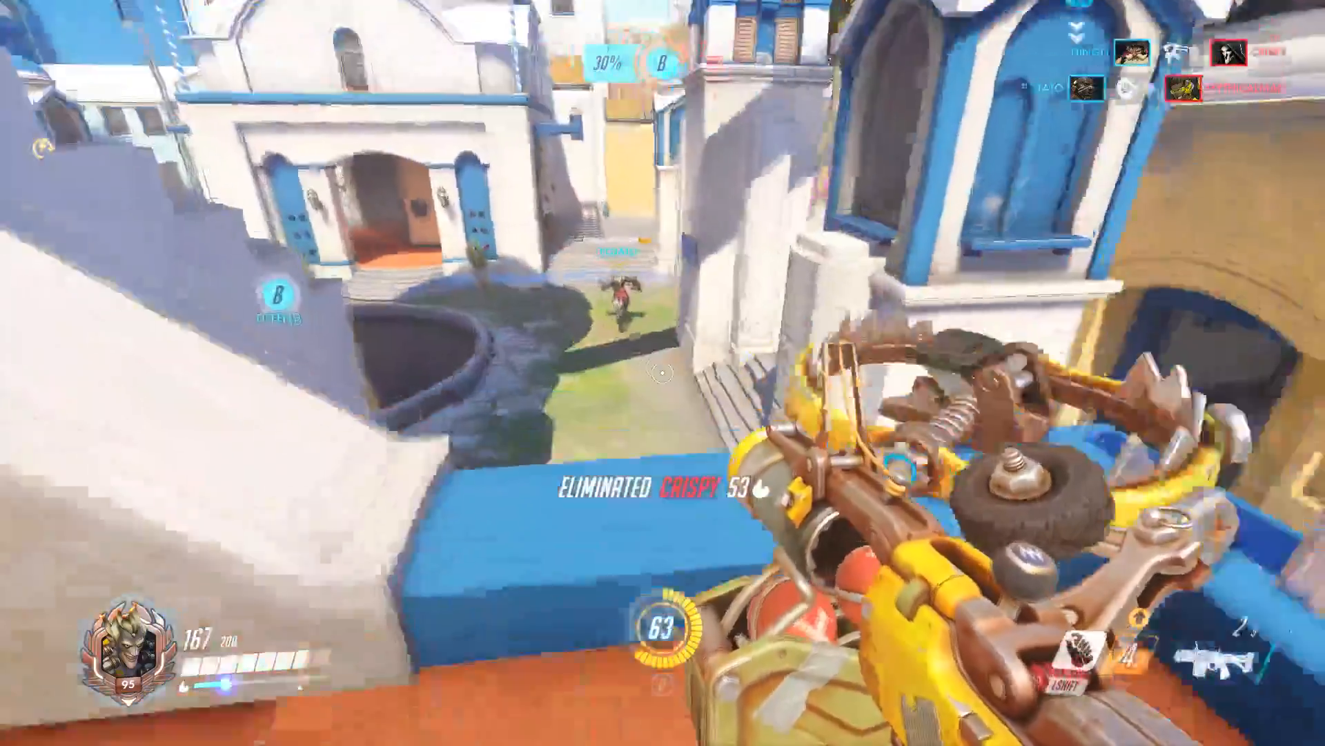
key("s")
key("r")
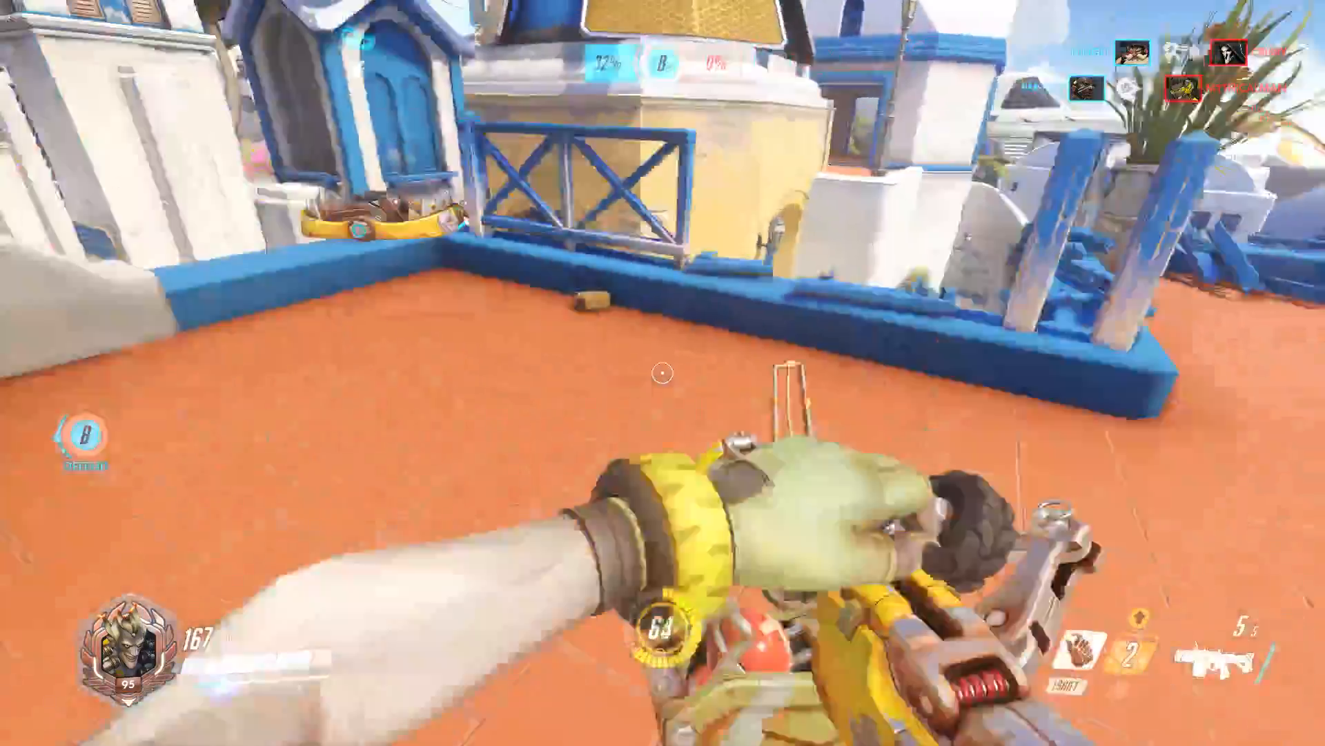
key("w")
key("shift")
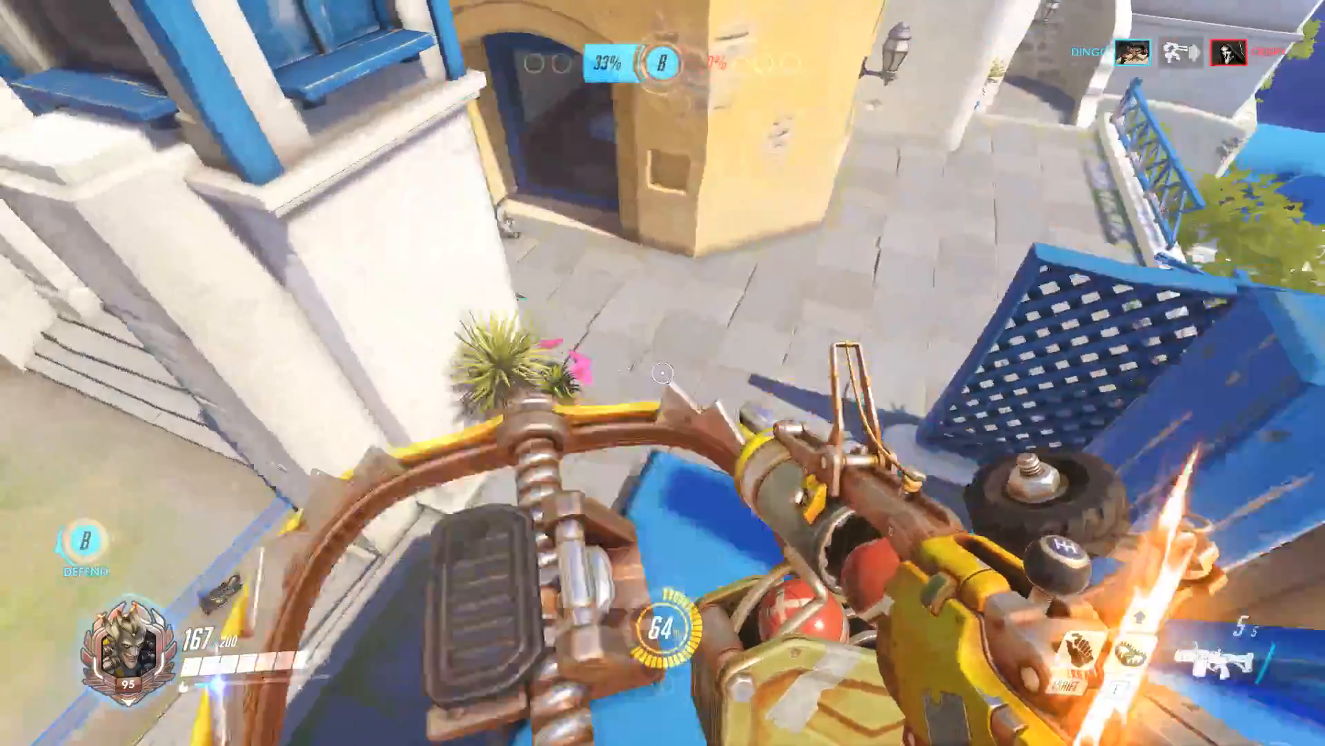
key("s")
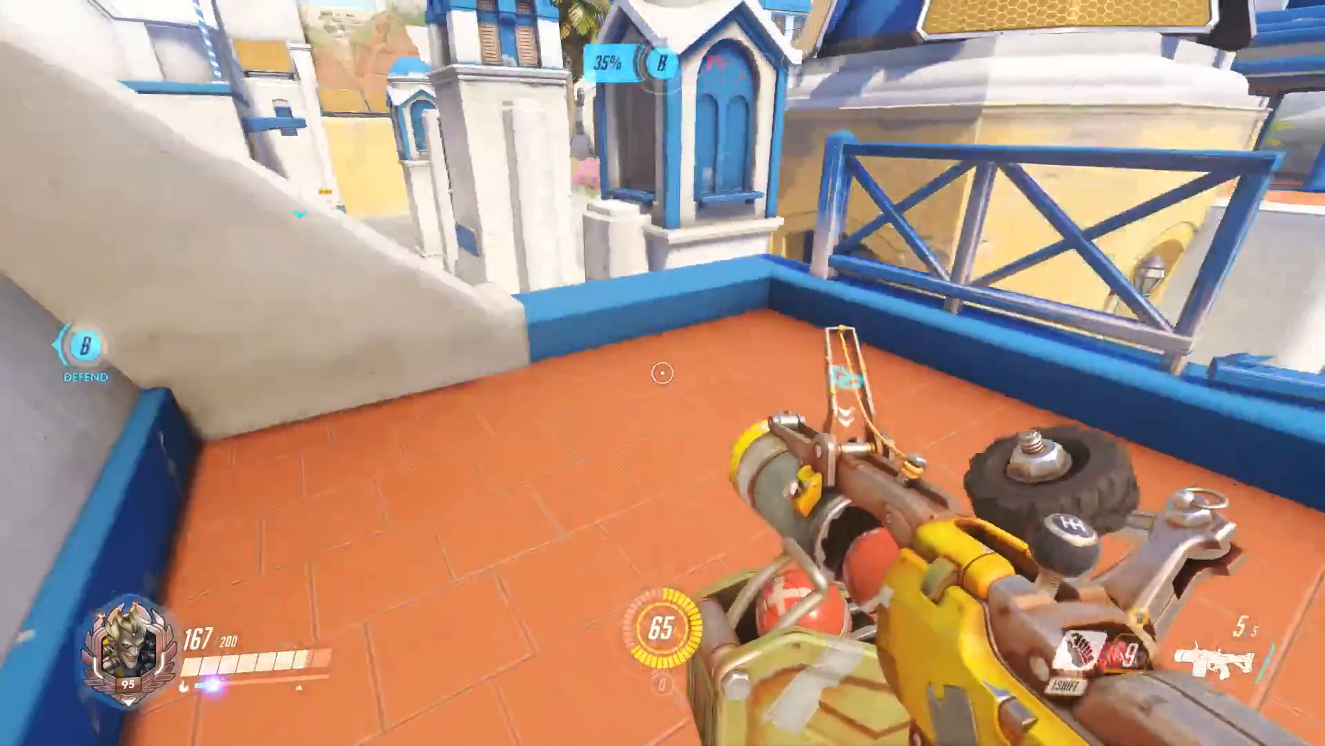
- Hold the terrace's front ledge and fire grenades over the courtyard toward the arched building and the far stairs
key("w")
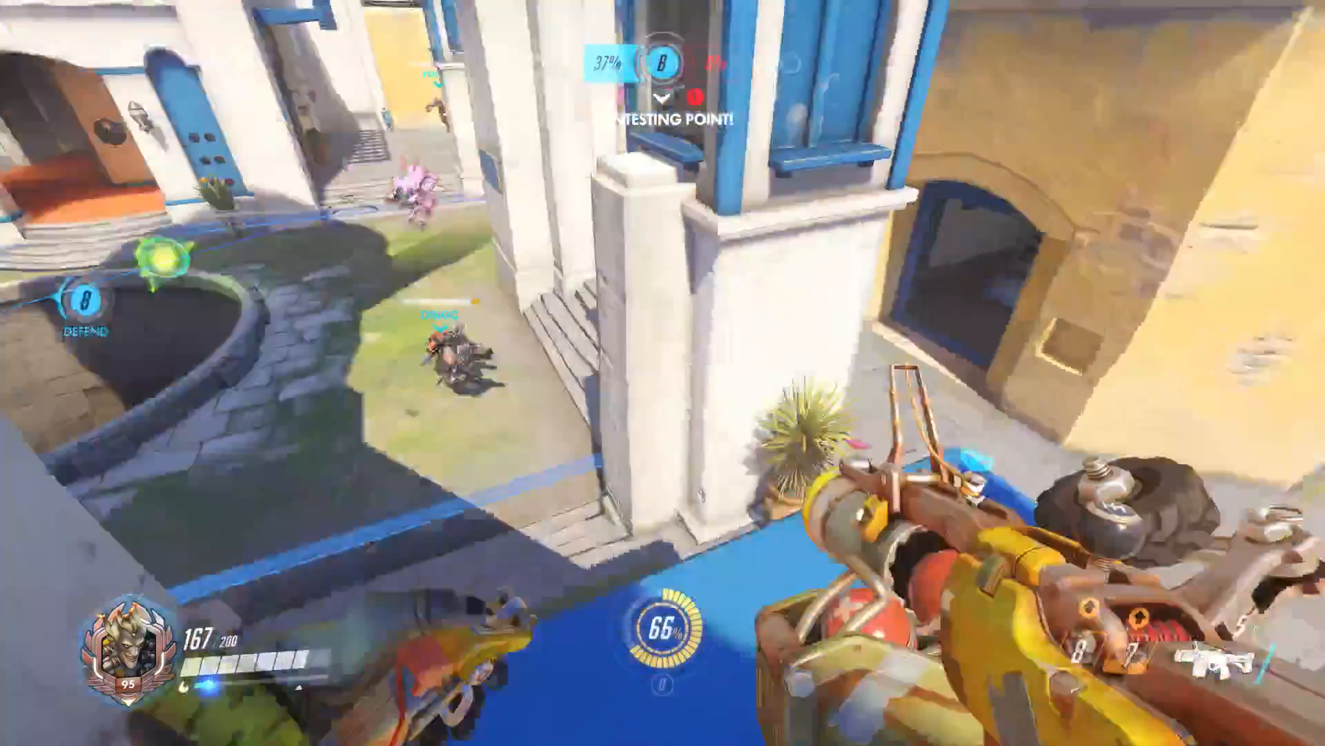
key("s")
key("w")
left_click(662, 373)
left_click(663, 372)
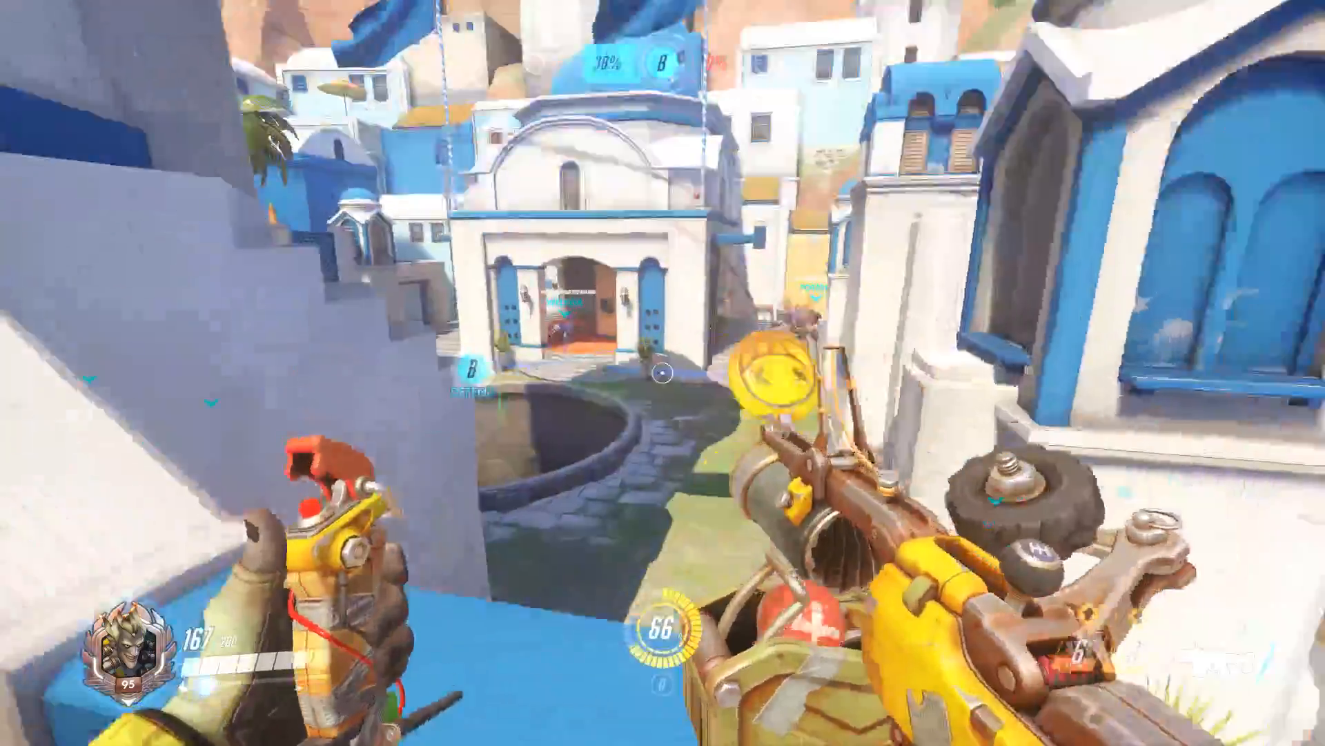
key("space")
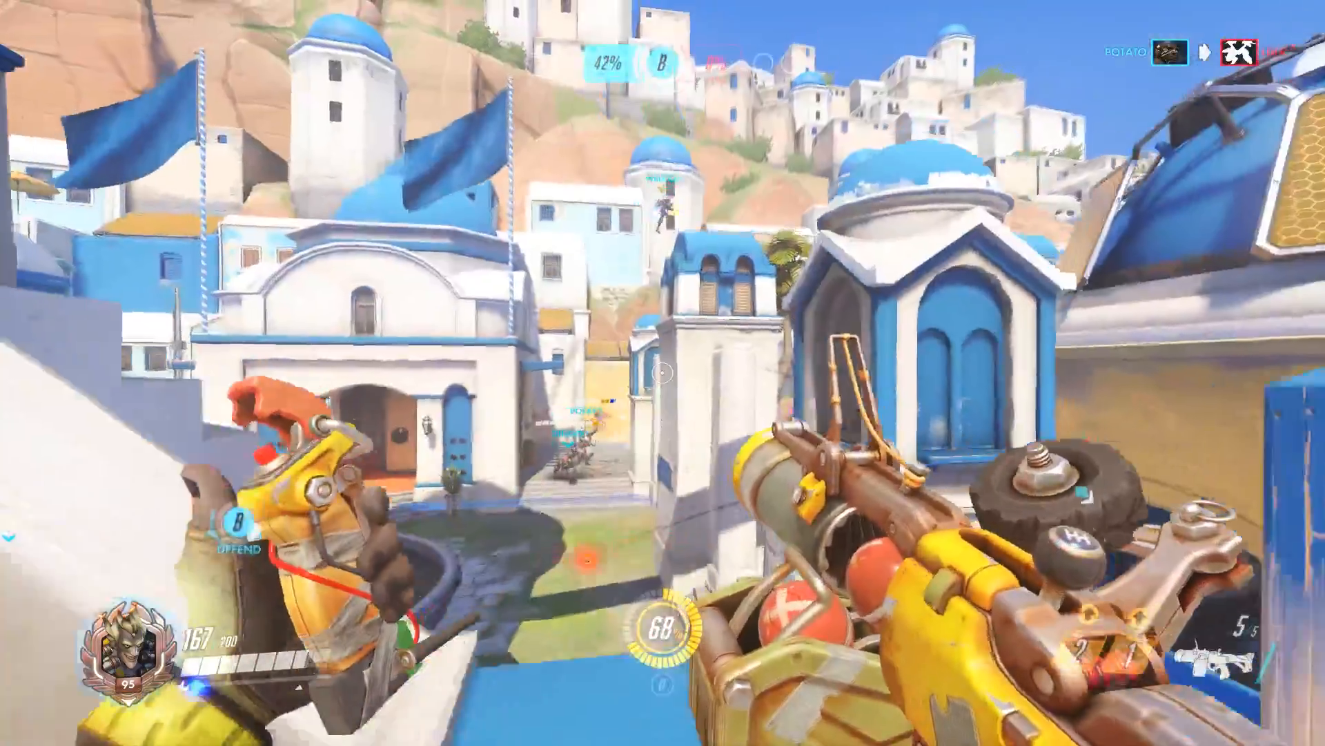
left_click(662, 372)
left_click(662, 372)
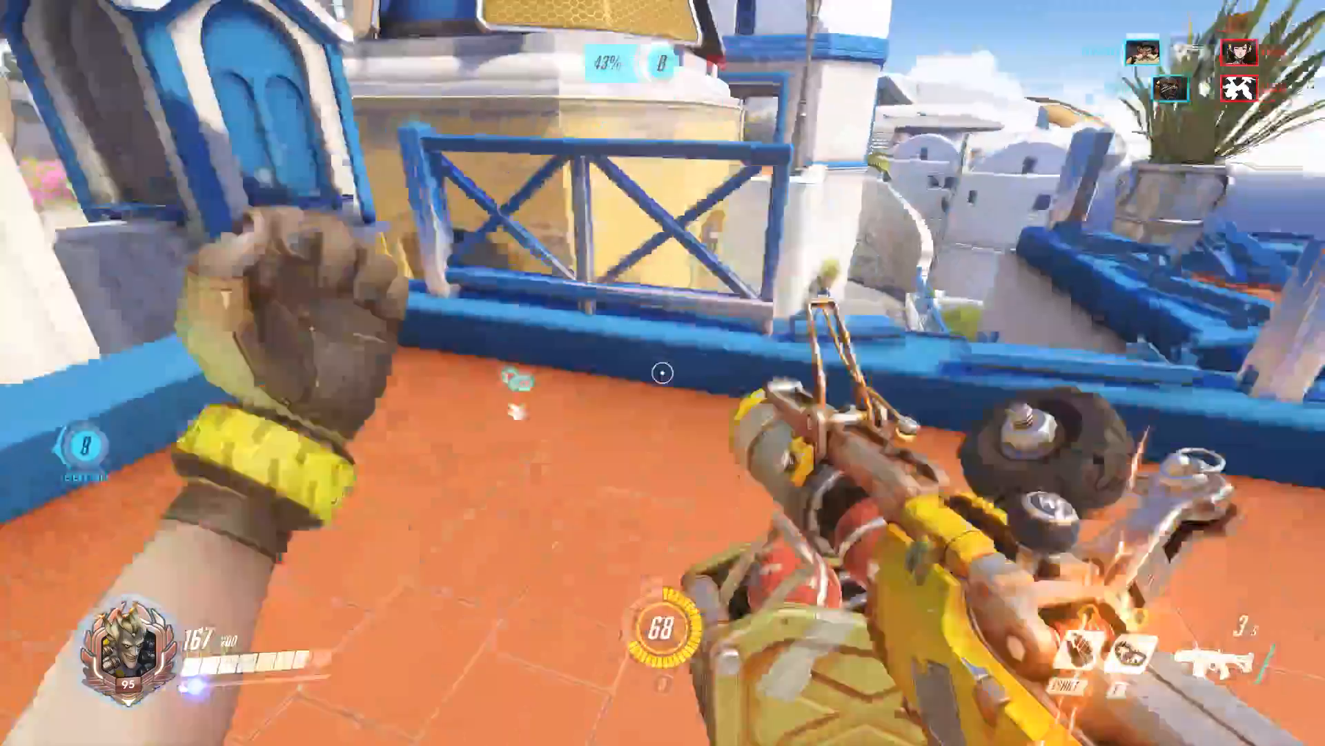
- Reload and fire grenades past the terrace's large potted plant toward the blue-trimmed building by the sea
key("r")
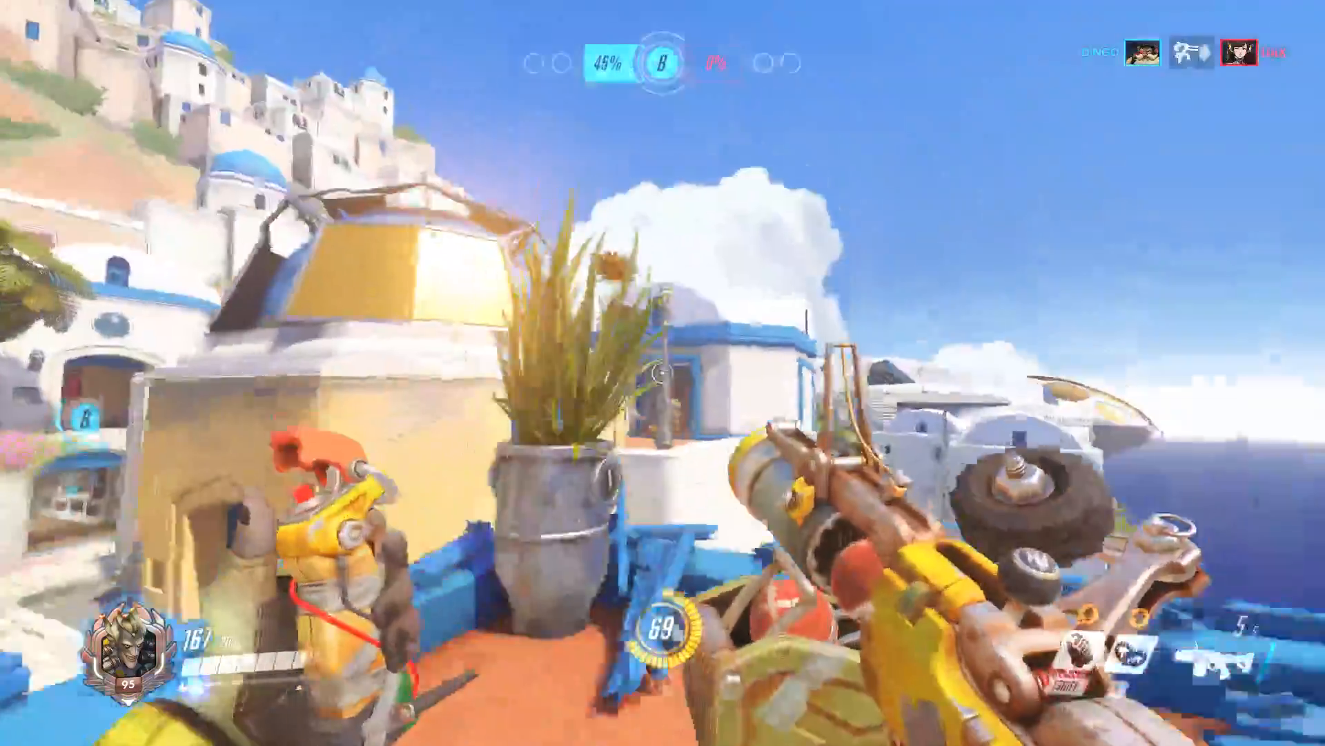
left_click(664, 374)
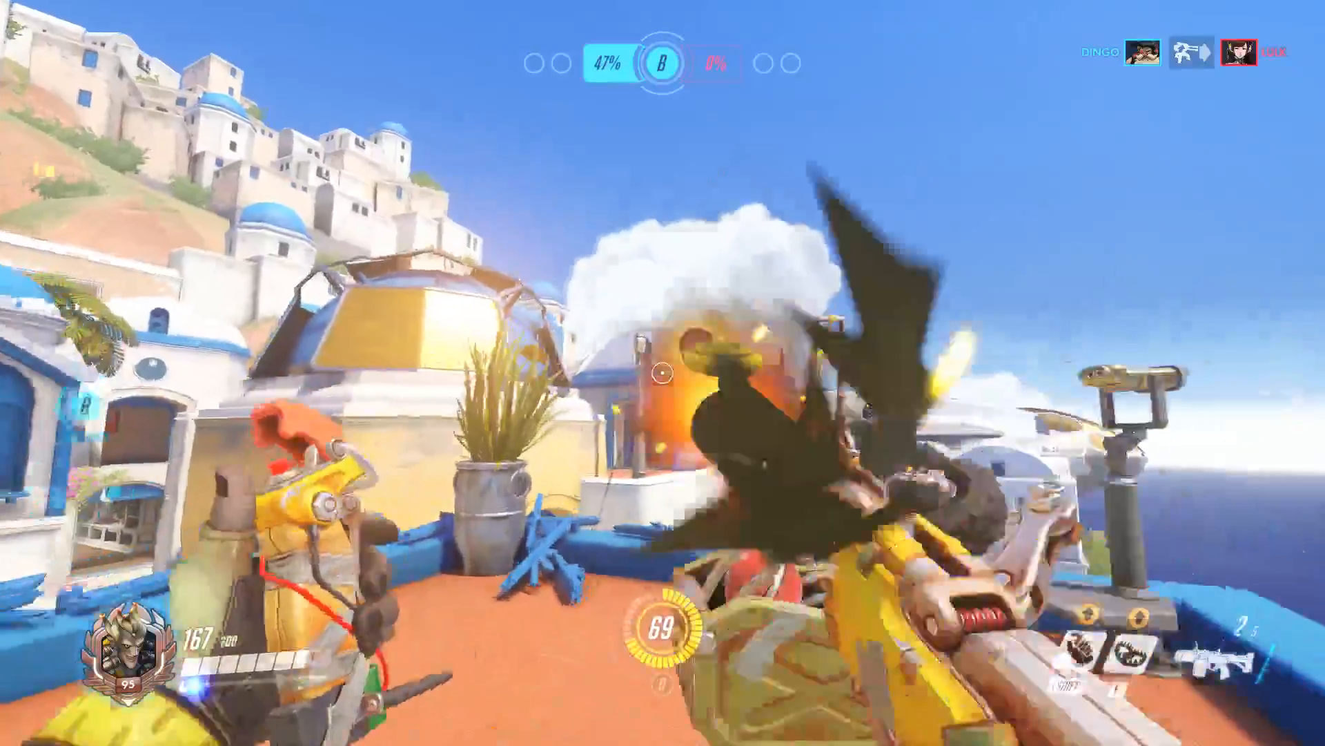
left_click(663, 374)
left_click(664, 373)
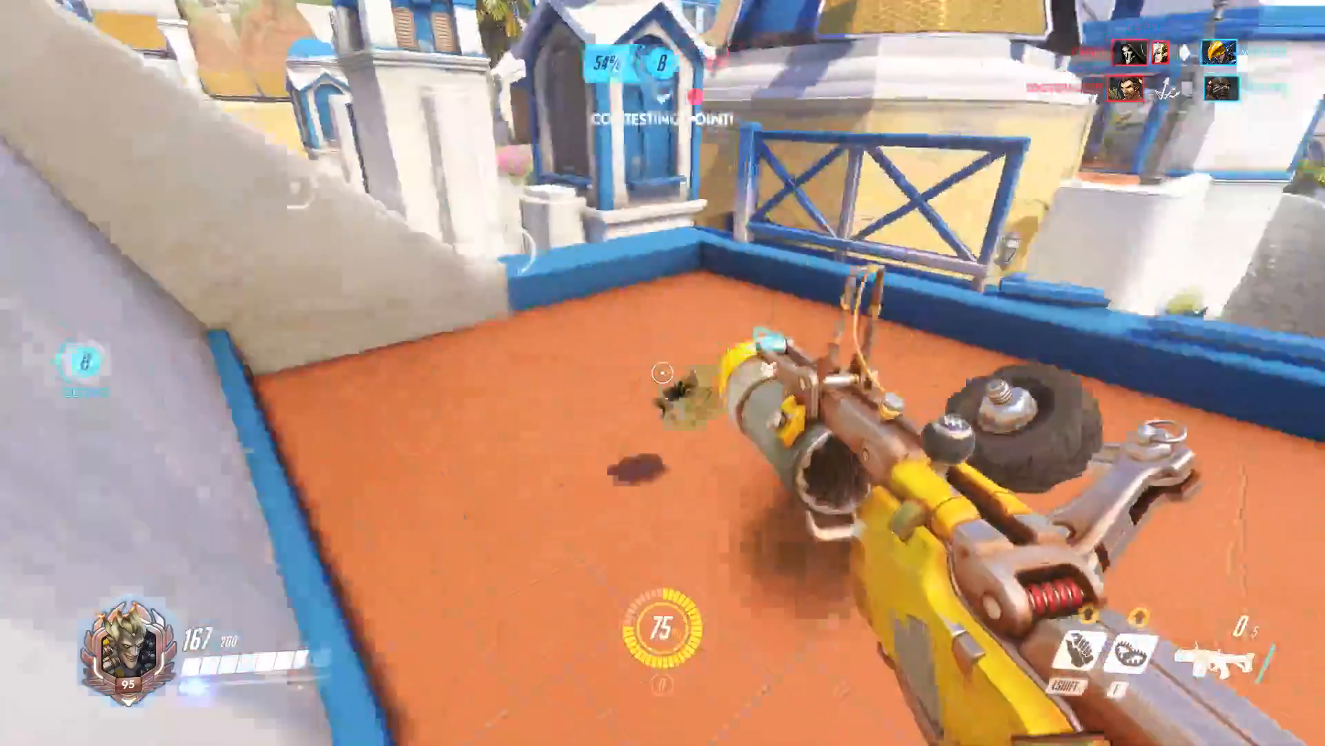
- Move up to the terrace edge and fire a volley of grenades at the courtyard's far passage while backing away
key("w")
left_click(663, 373)
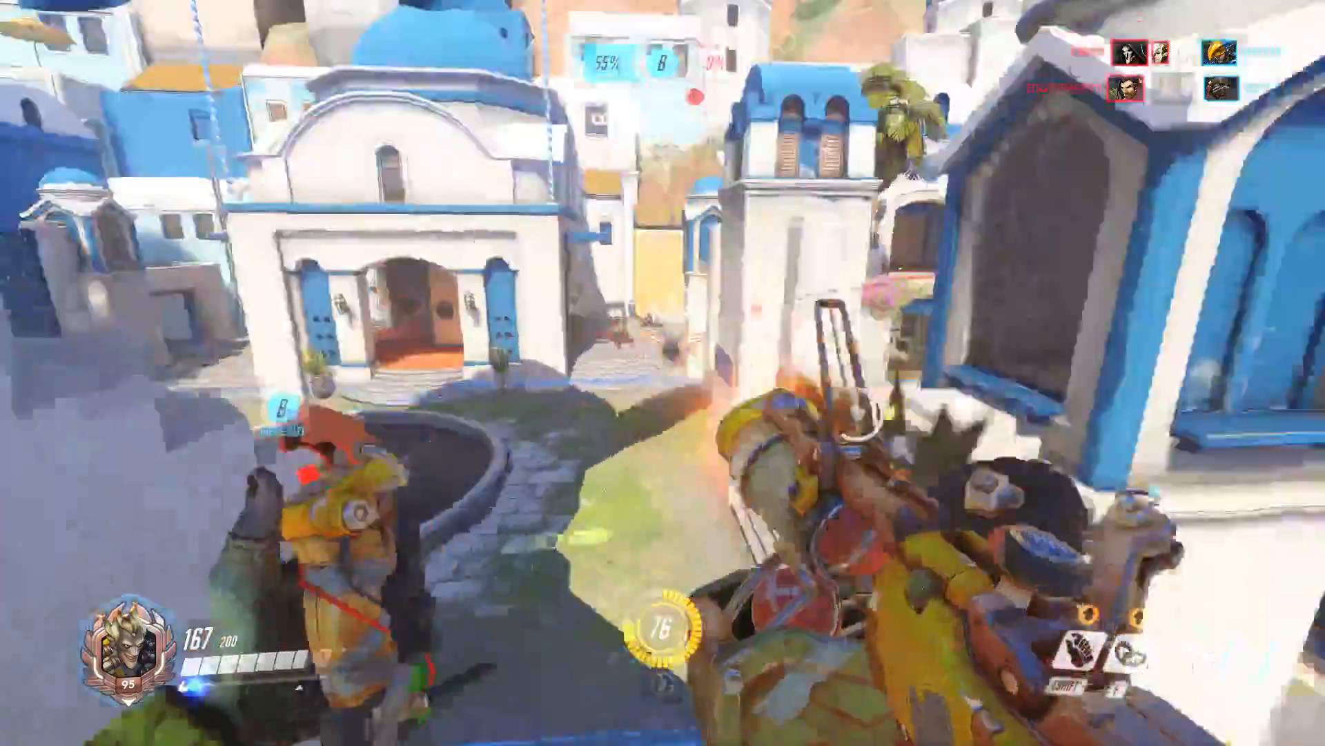
left_click(663, 373)
left_click(663, 373)
key("s")
left_click(663, 373)
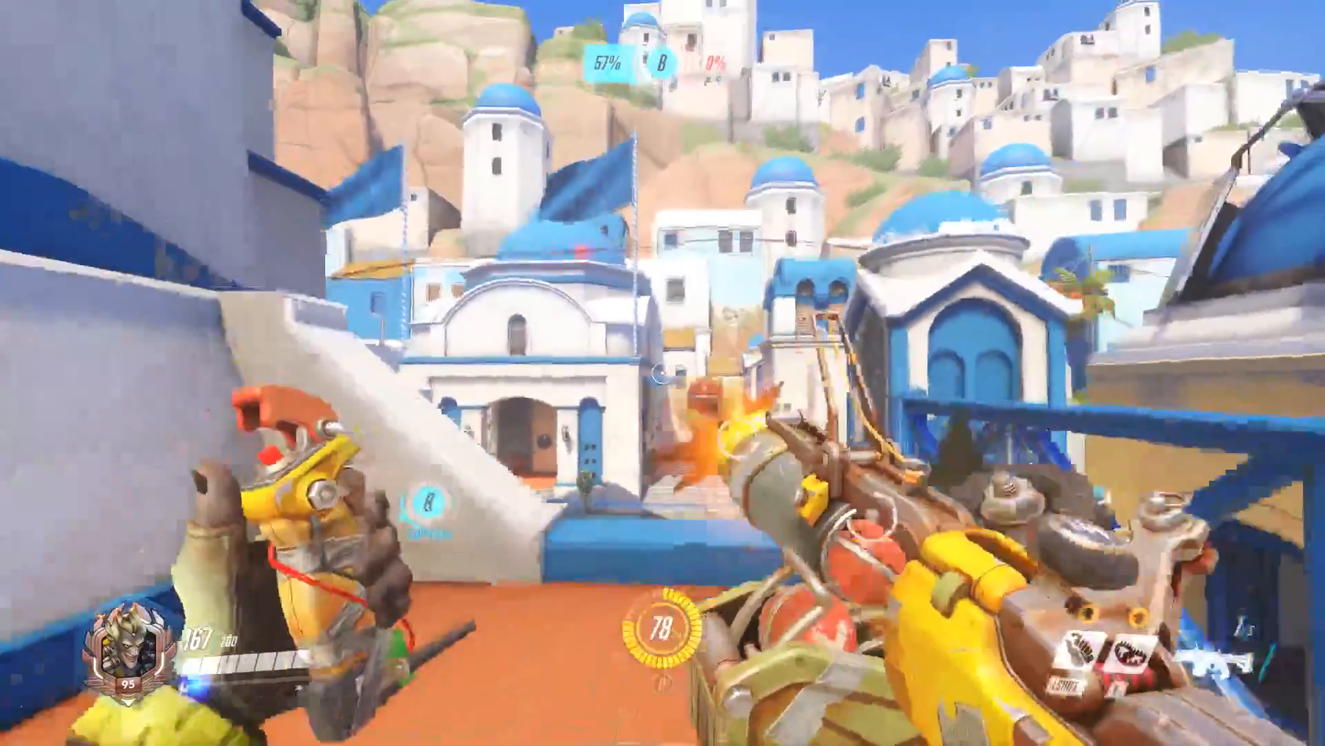
left_click(663, 373)
key("s")
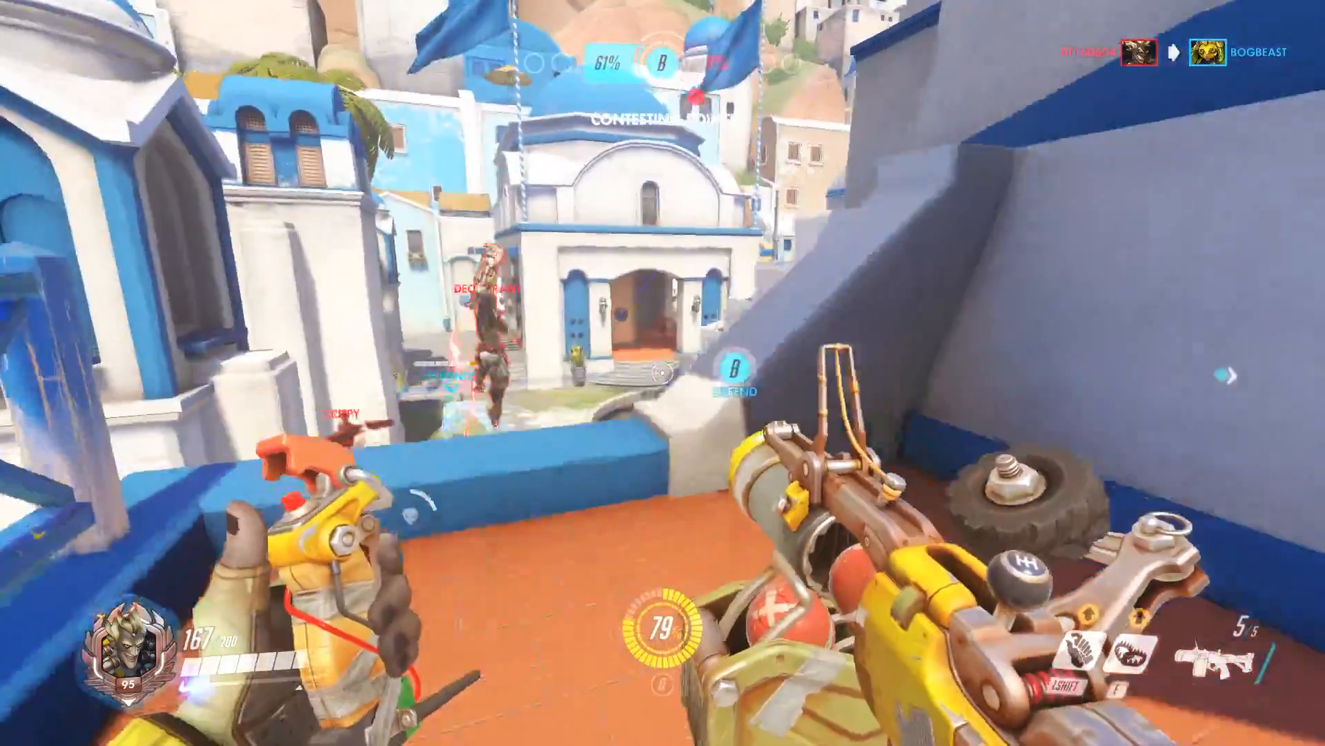
- Attack the enemies climbing toward the terrace edge with grenades and a detonated Concussion Mine
left_click(663, 373)
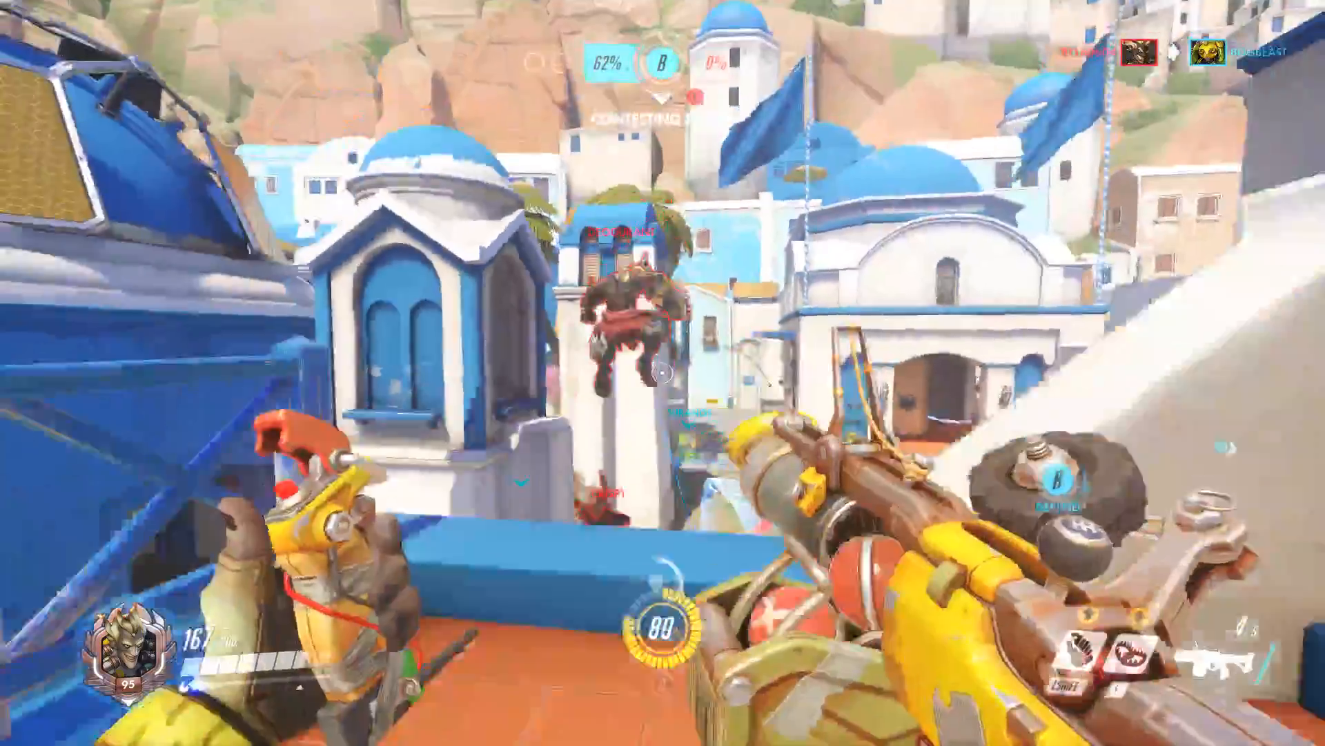
left_click(663, 373)
key("shift")
right_click(663, 374)
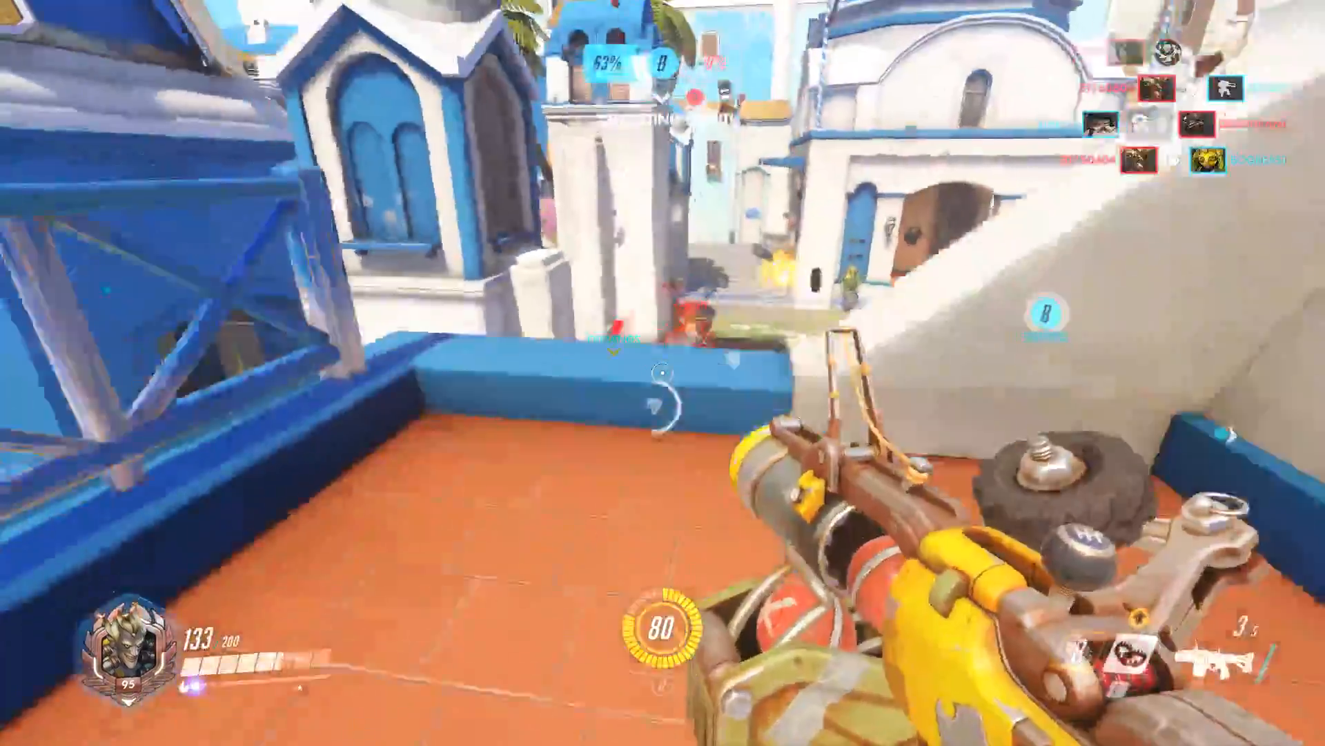
left_click(664, 373)
left_click(663, 374)
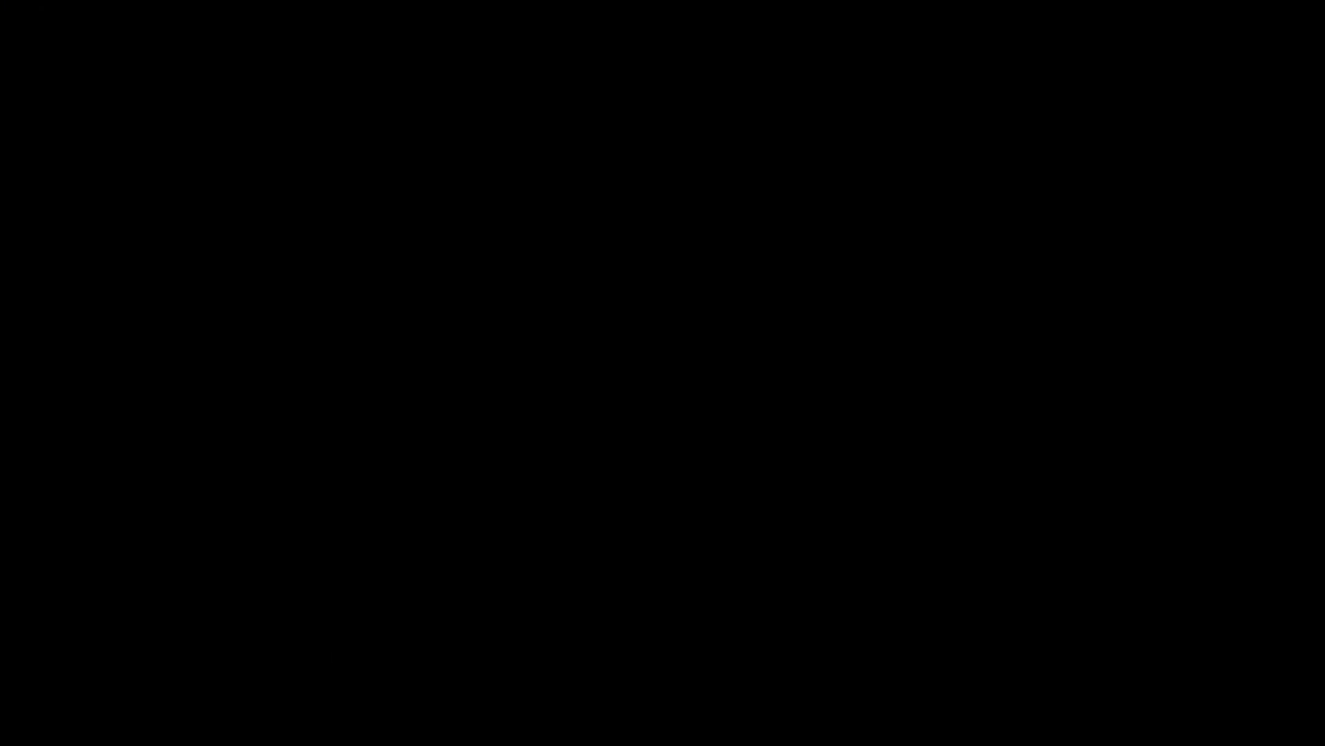
- Leave the spawn room, boost up the street with a Concussion Mine, and climb the stairs through the lounge toward objective B
key("w")
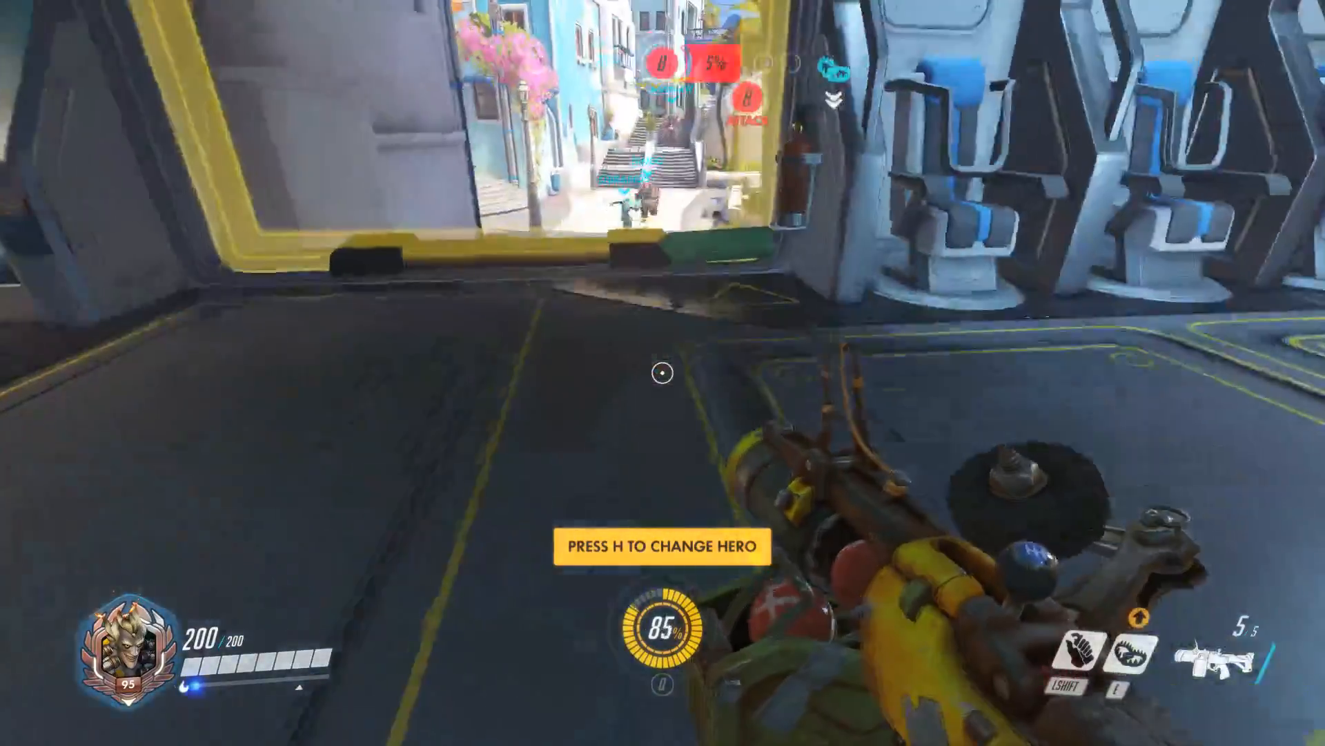
key("shift")
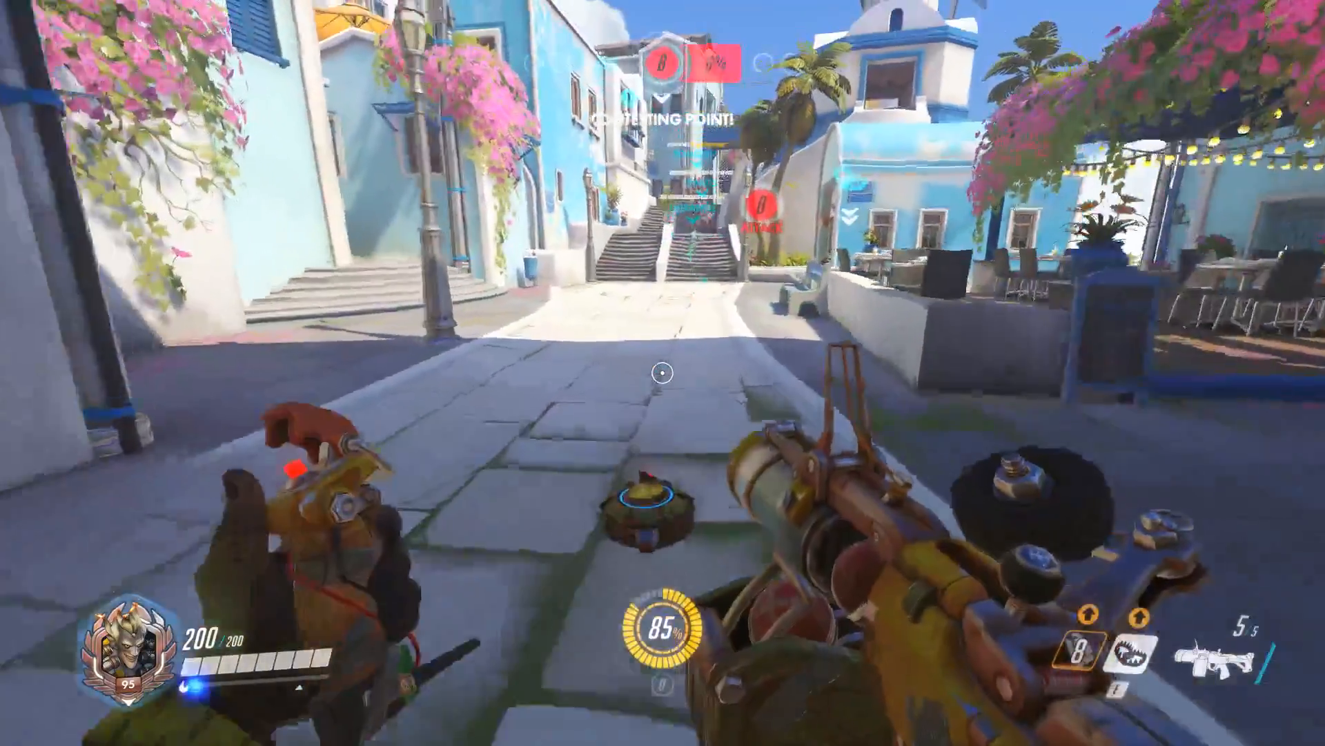
right_click(664, 372)
key("w")
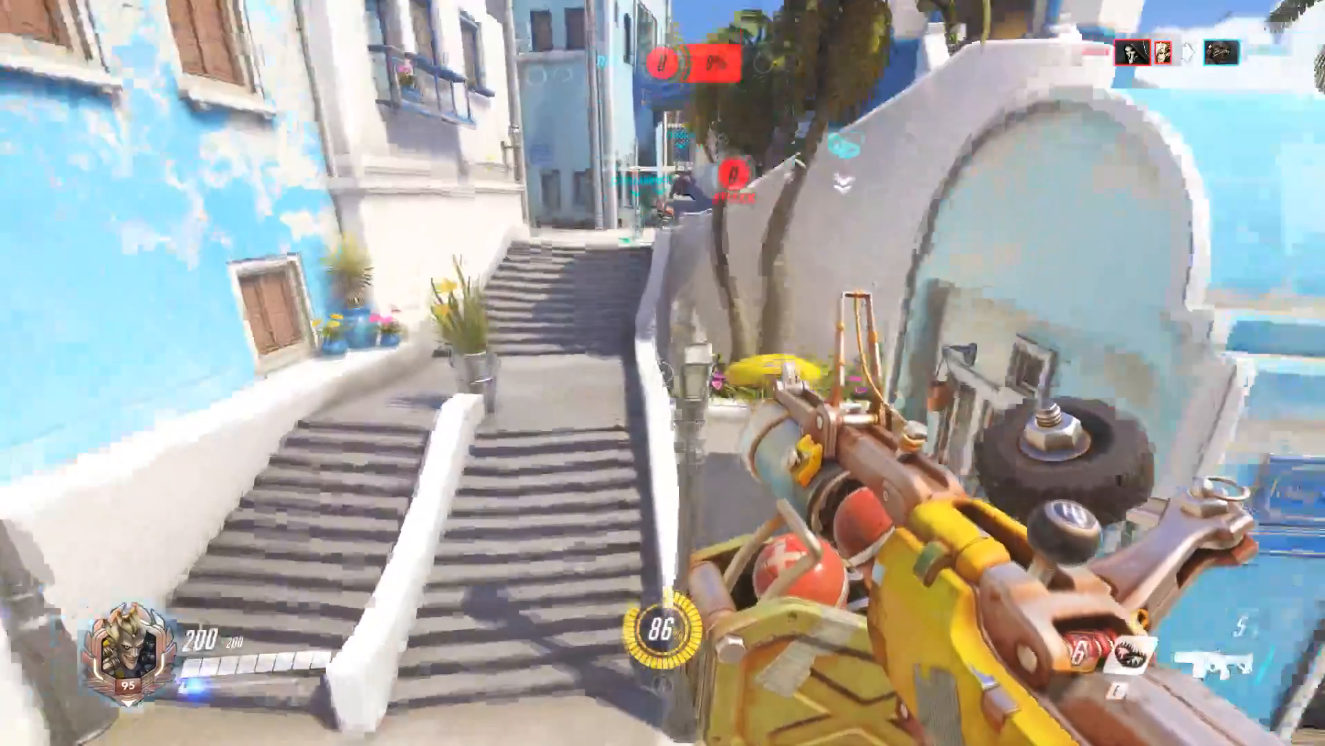
key("w")
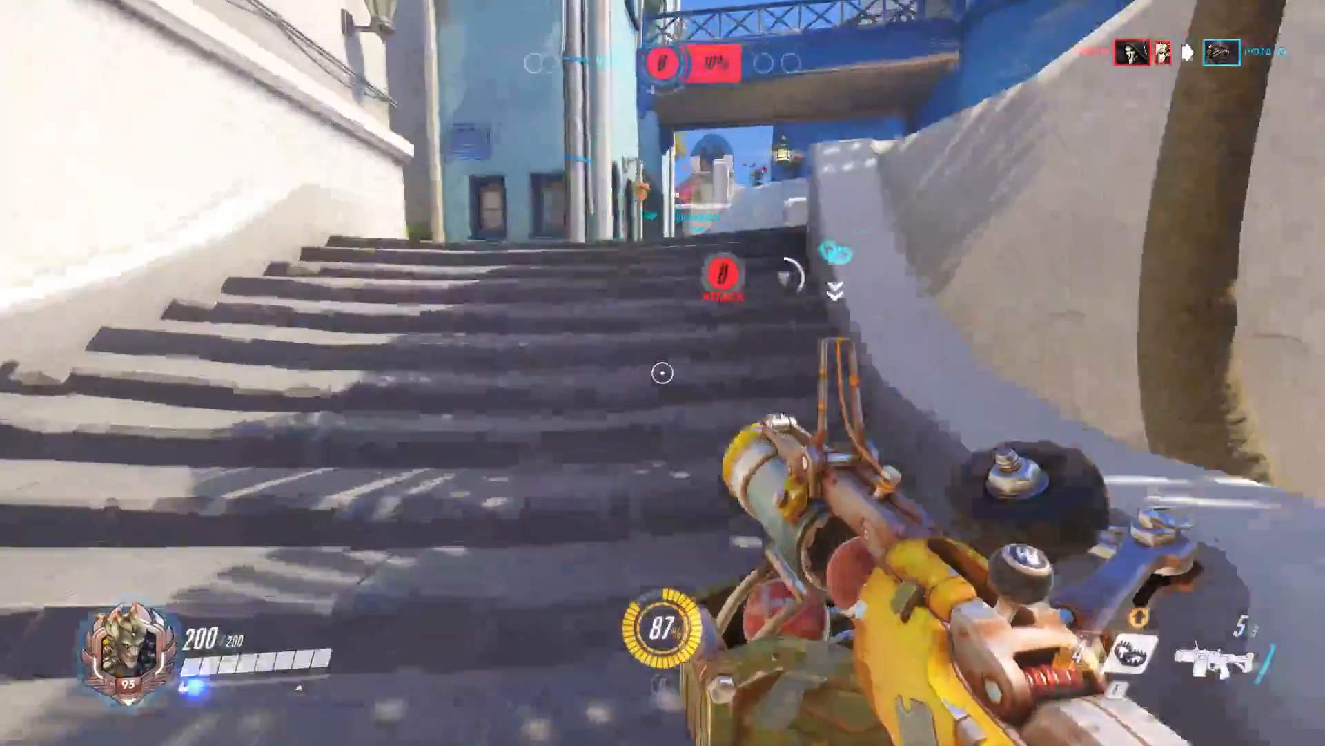
key("w")
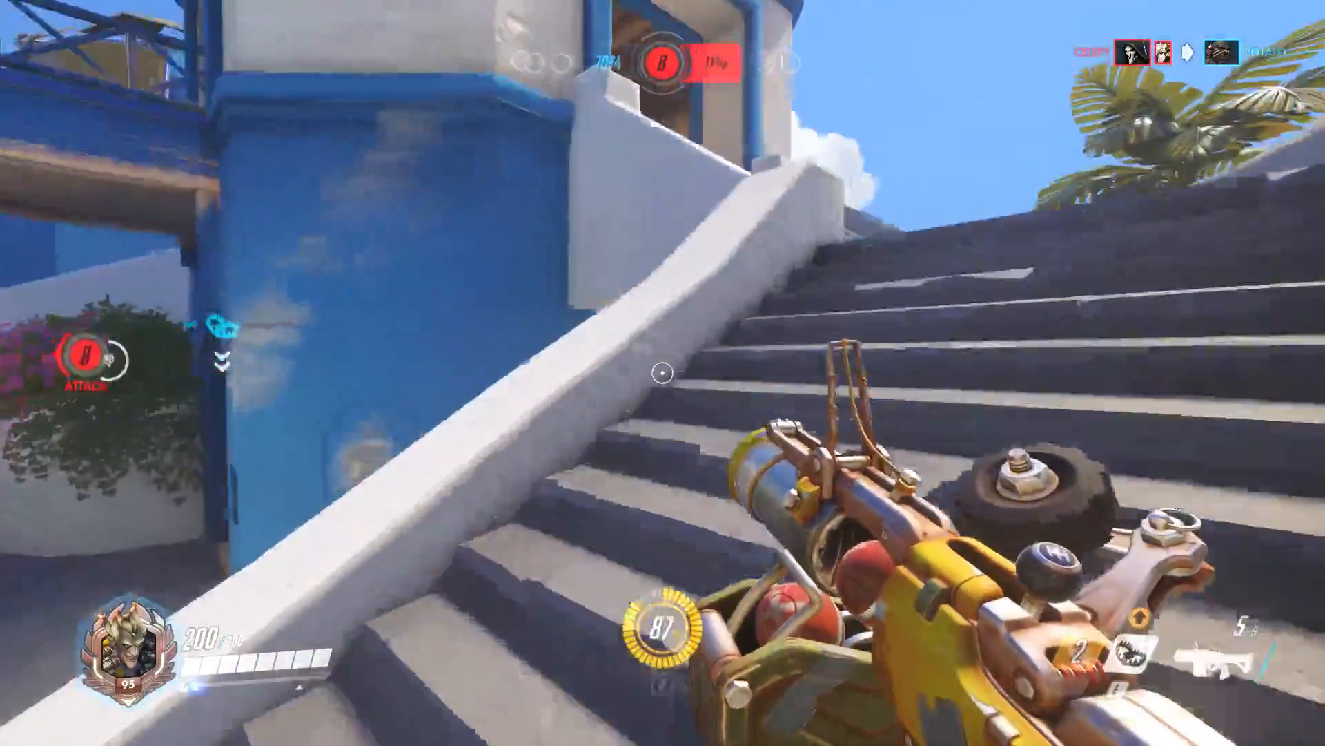
key("w")
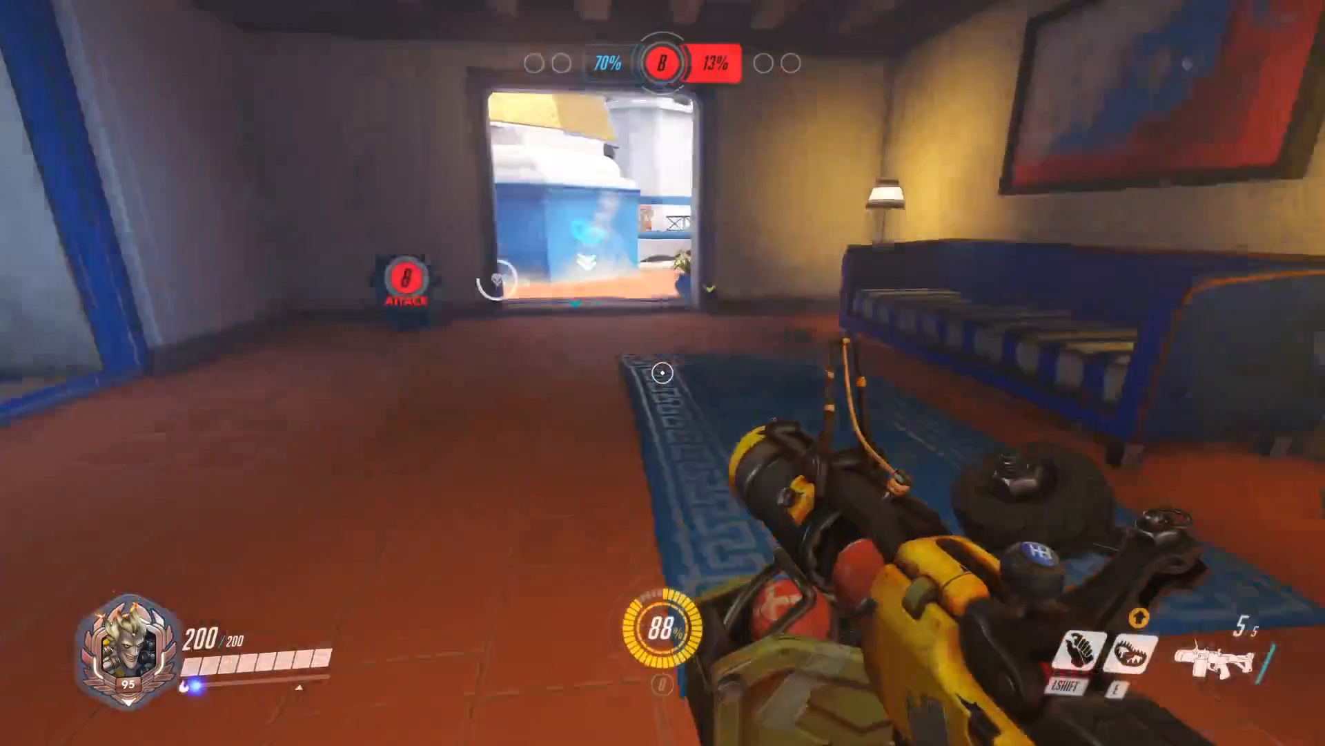
- Round the blue-walled domed building, fire grenades toward the white tower, and take the steps down to the street
key("w")
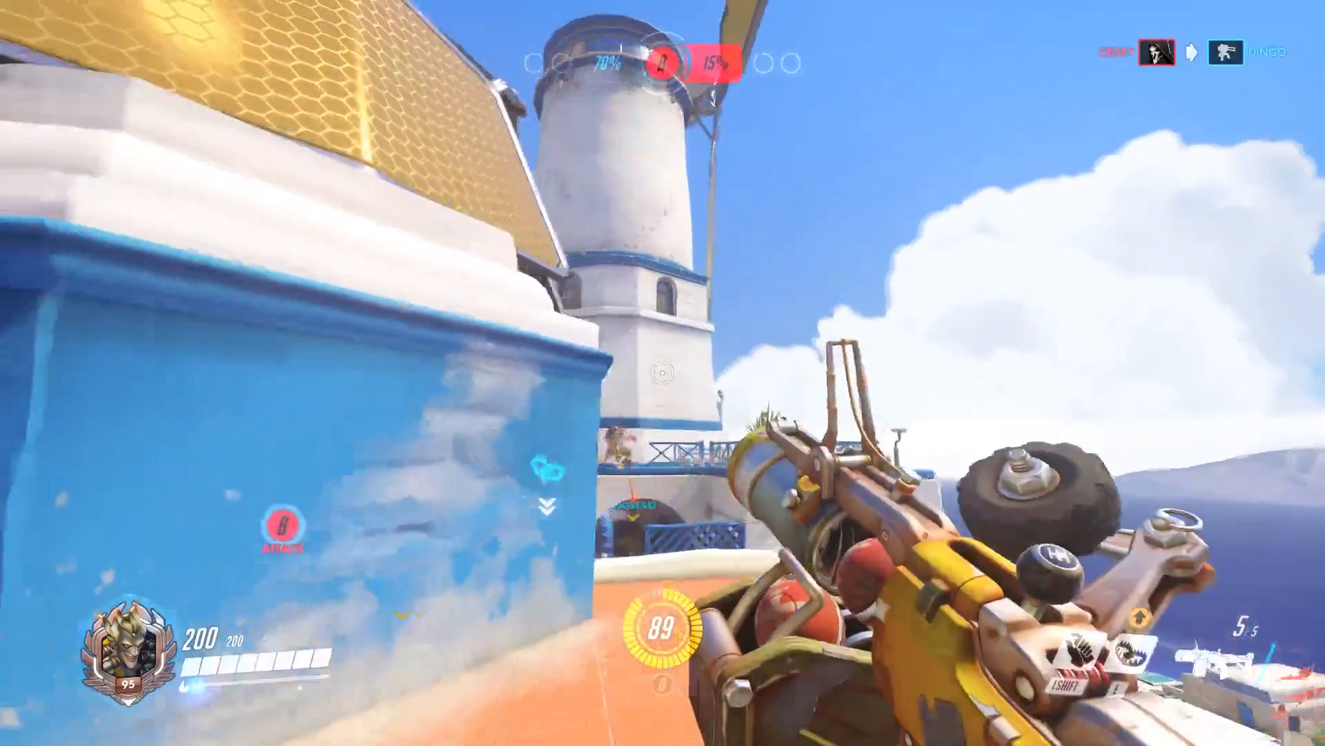
left_click(662, 373)
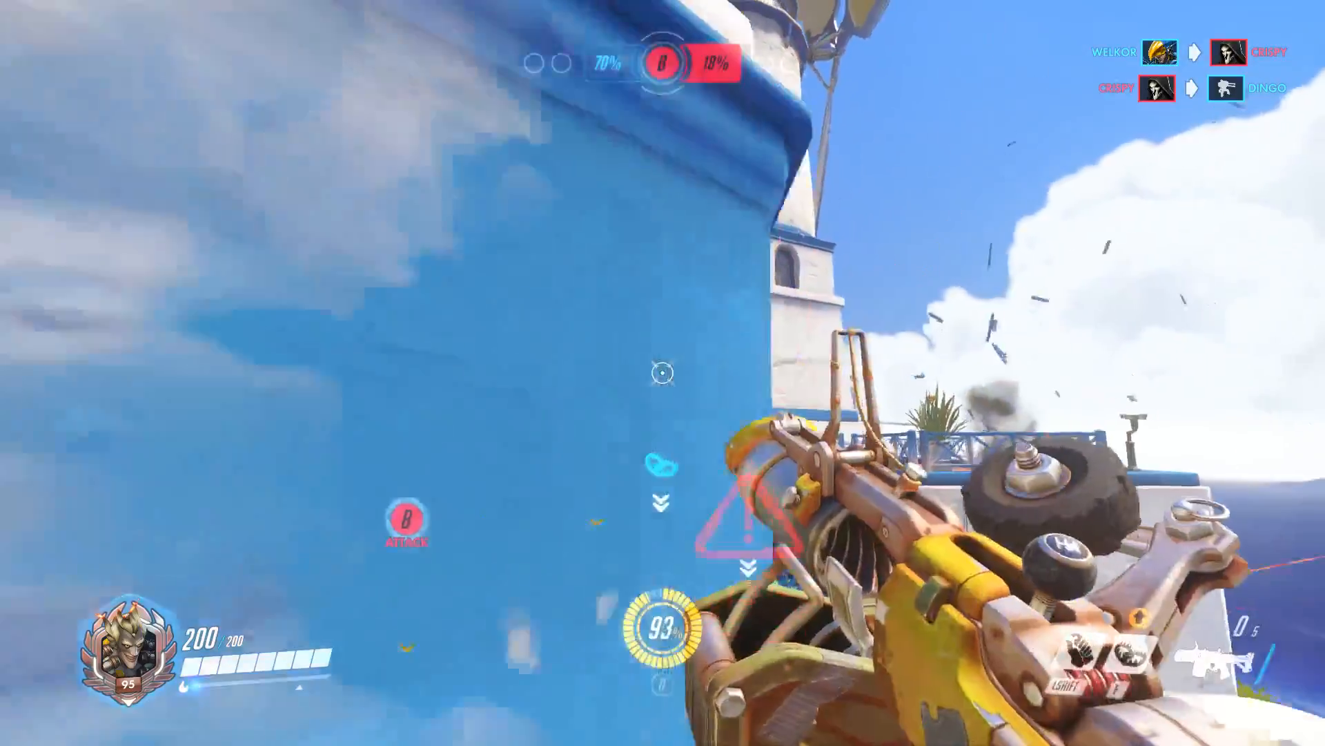
key("w")
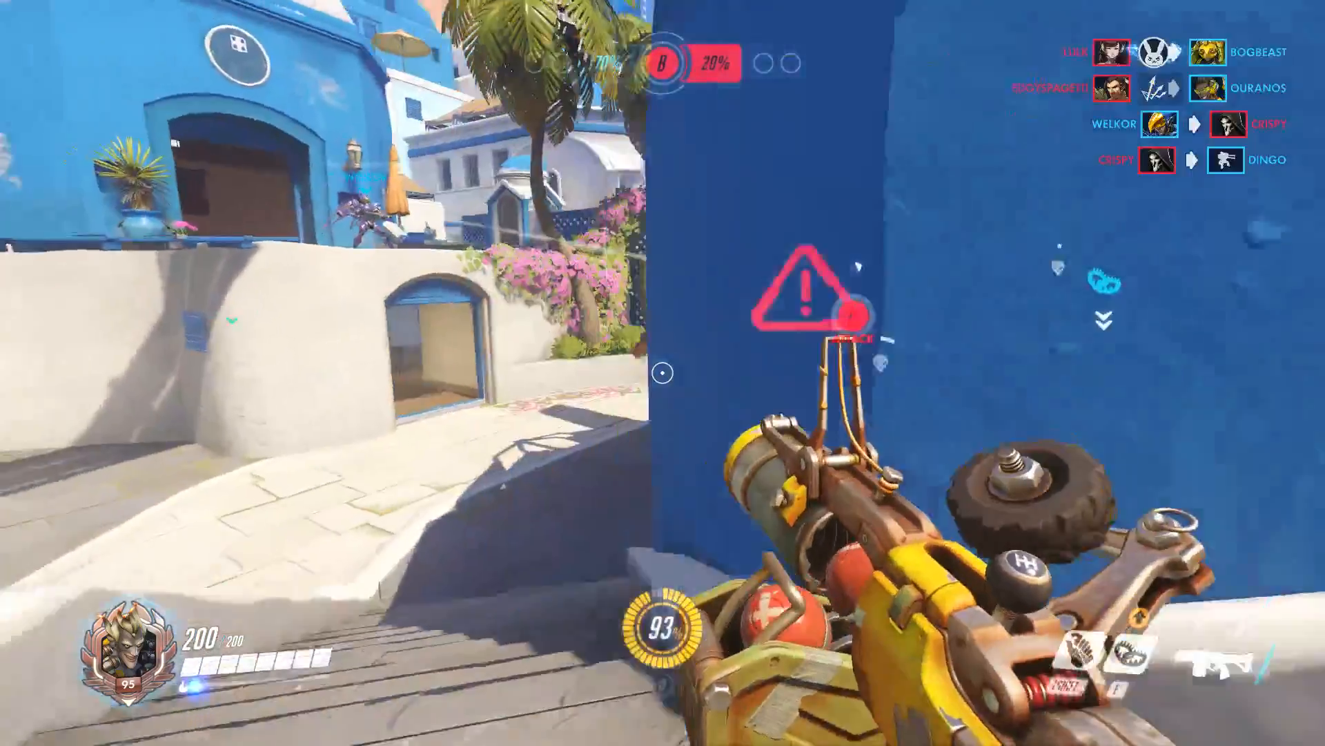
key("w")
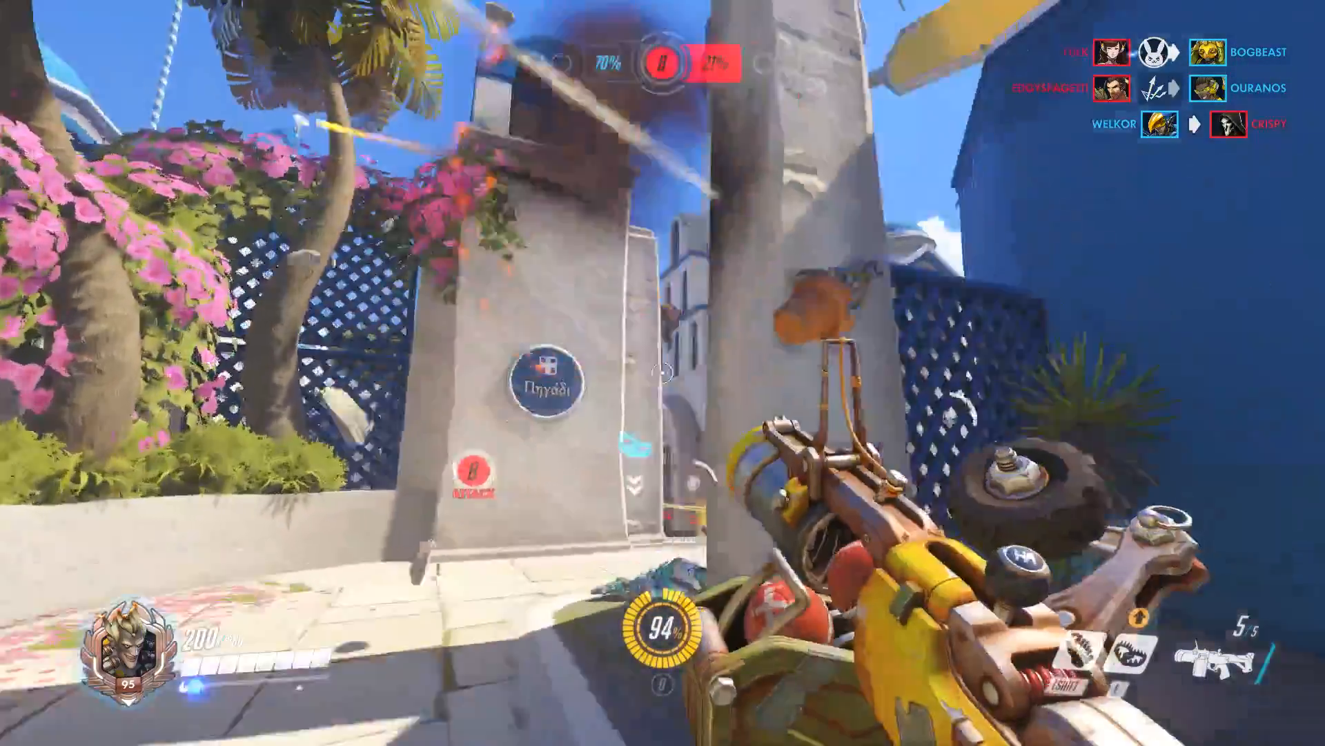
- Advance on the gateway beside the round blue sign and fire grenades through the gap between the pillars toward objective B
key("w")
left_click(661, 372)
left_click(662, 373)
key("s")
left_click(662, 372)
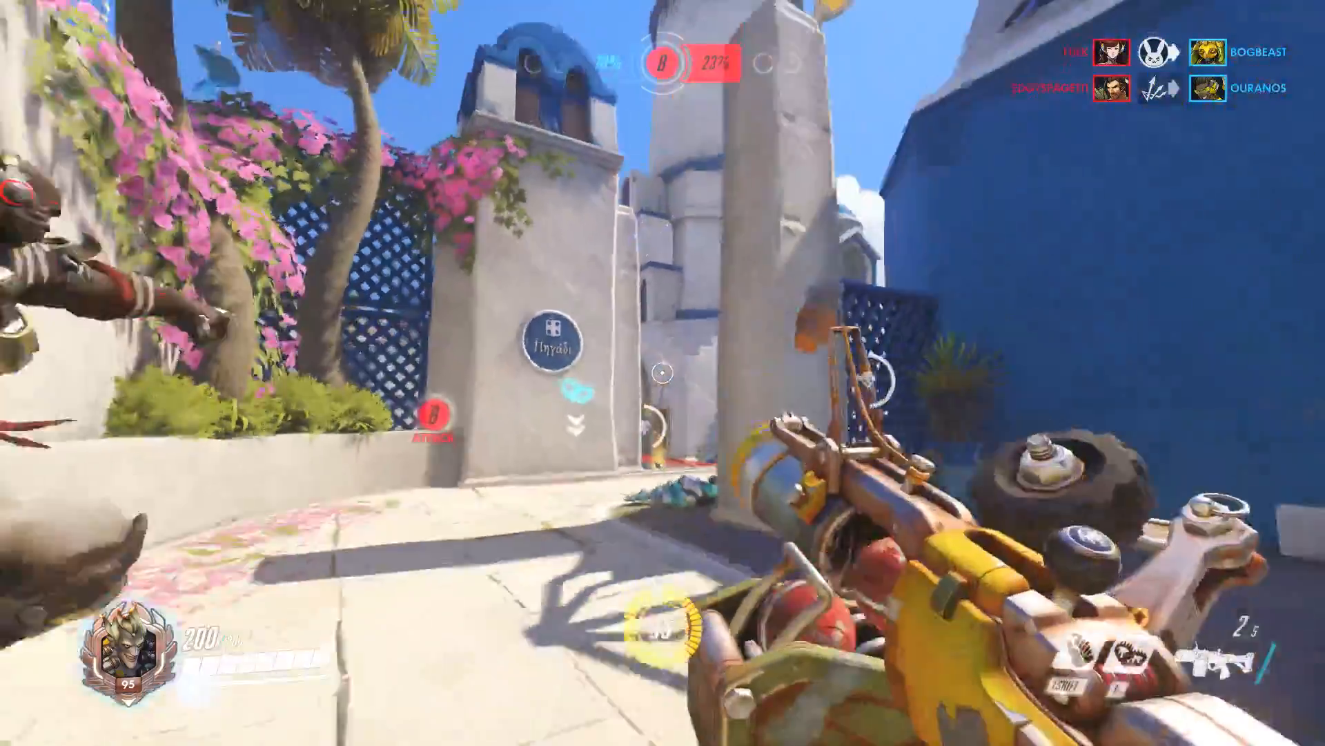
- Fire grenades toward the gateway beside the round blue sign and make a quick melee strike near the wall
left_click(662, 372)
left_click(662, 374)
key("w")
key("v")
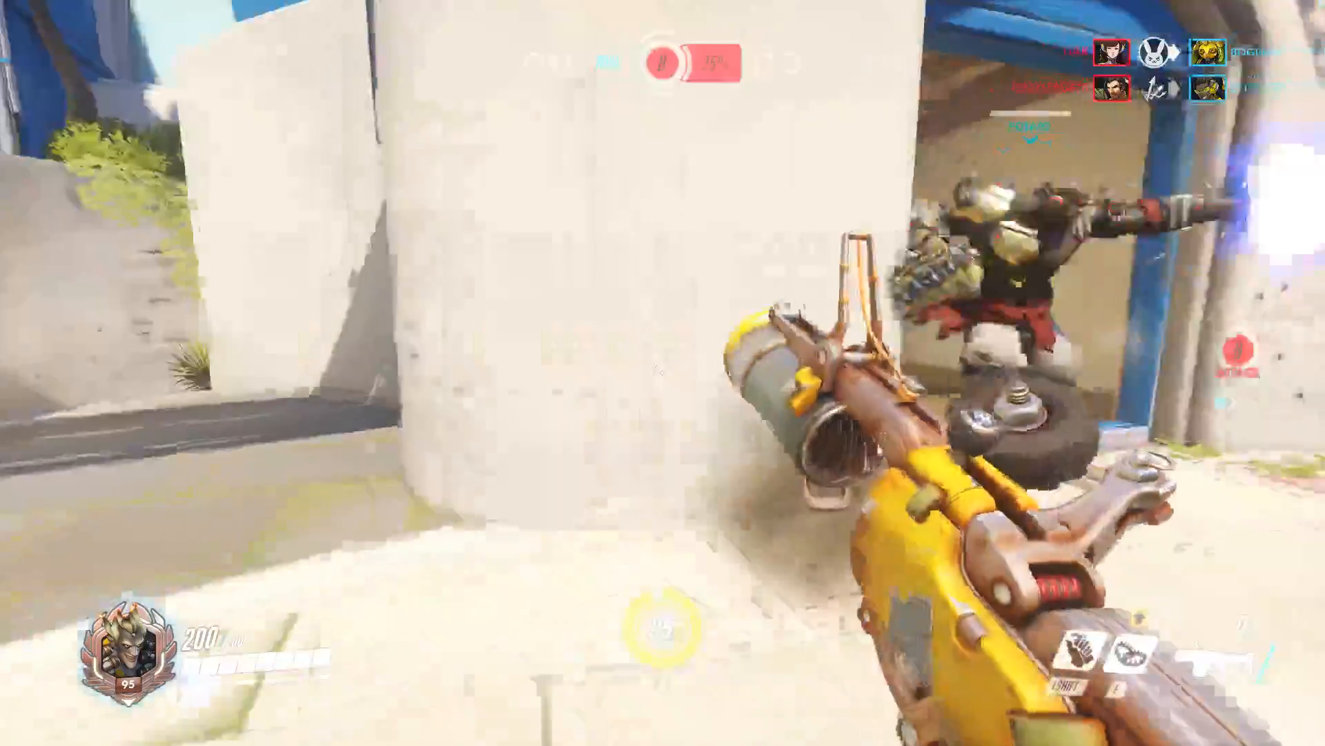
- Cross the street into the house with the blue table, head for the far doorway, and use a Concussion Mine
key("w")
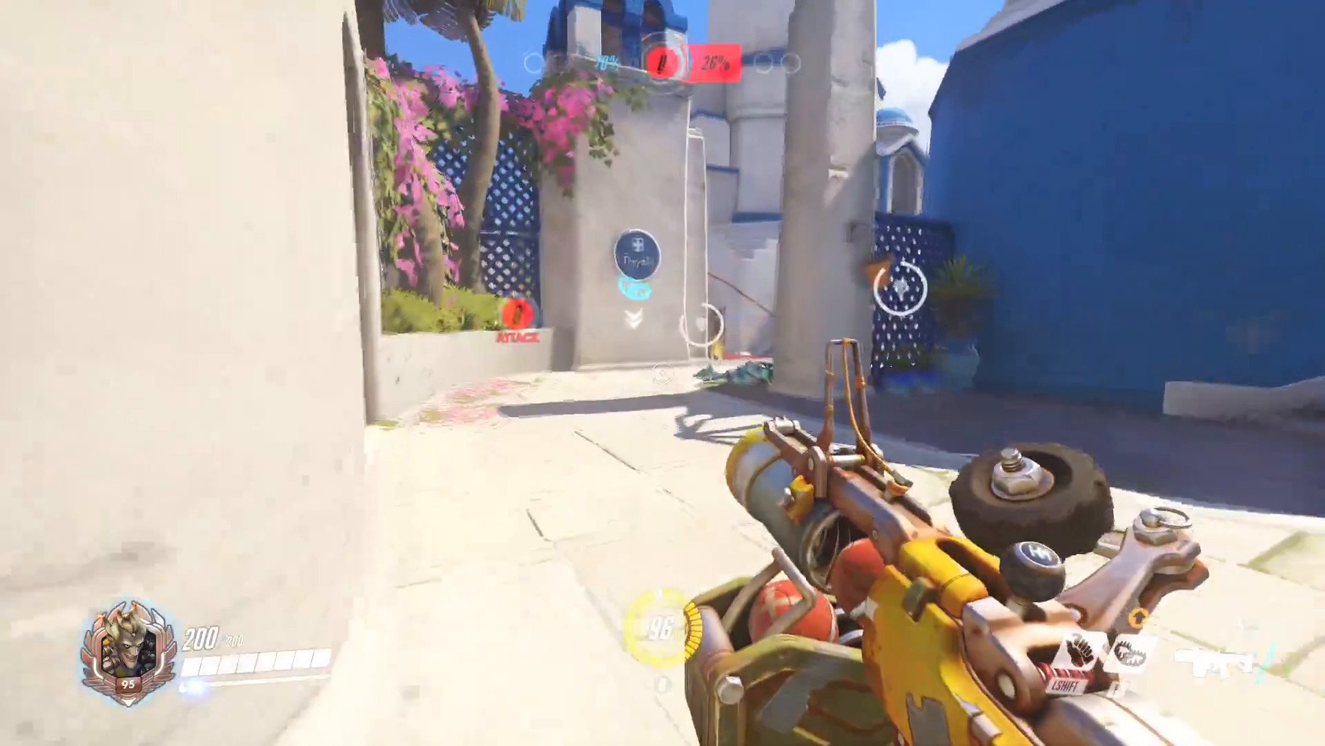
key("w")
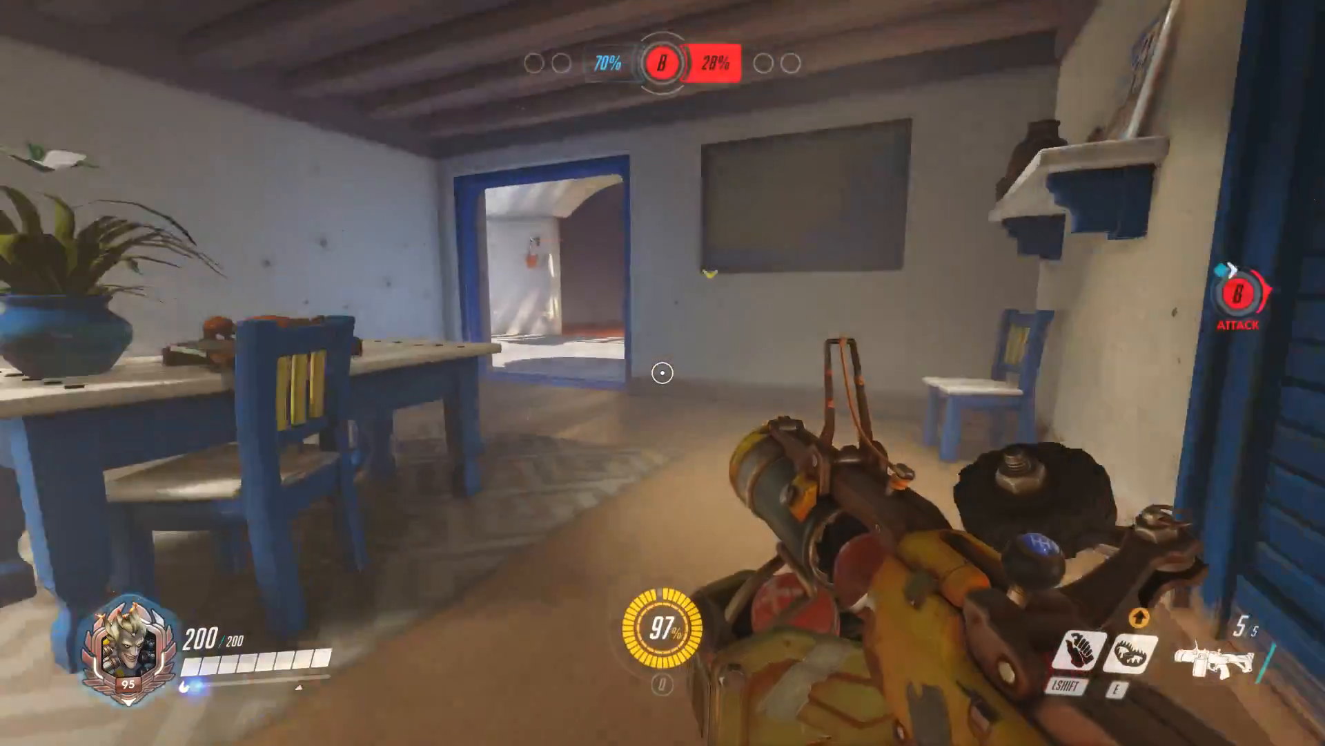
key("w")
key("w")
key("shift")
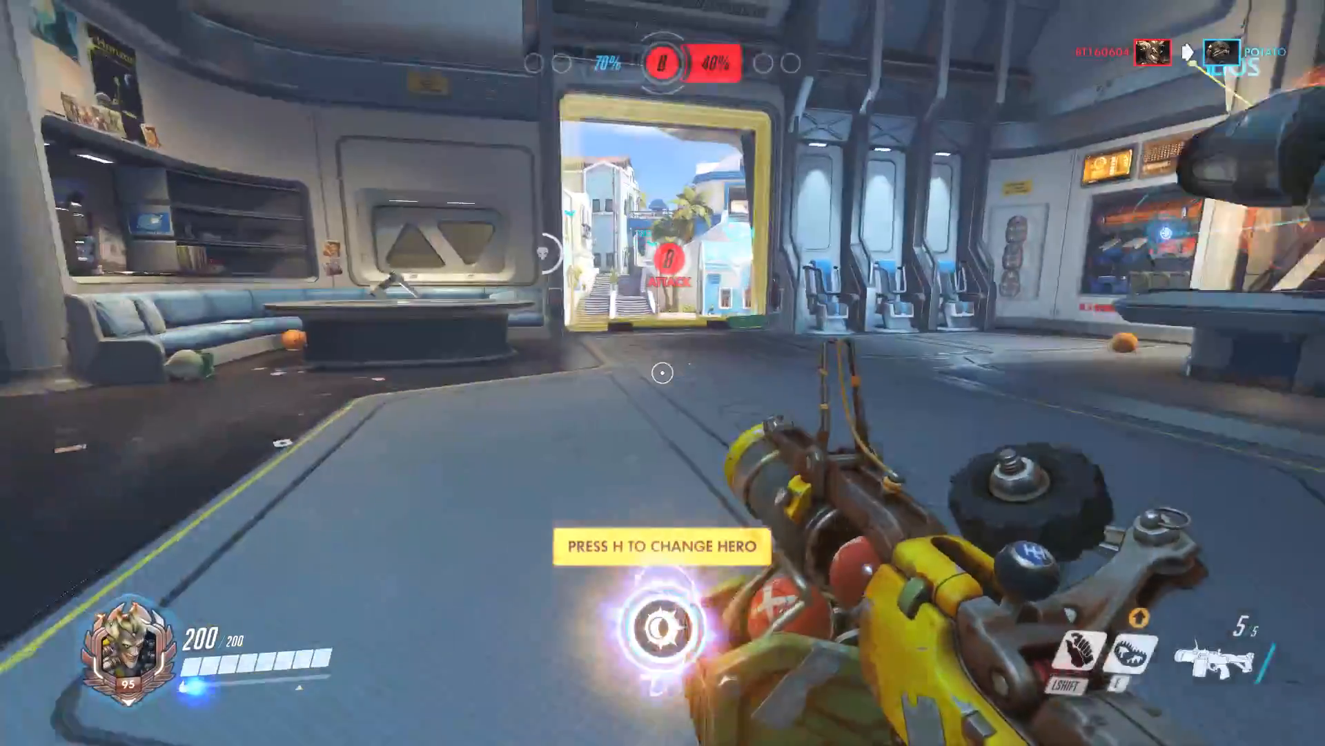
- Leave the spawn room, advance up the sunlit street, and climb the stairs toward the blue footbridge
key("w")
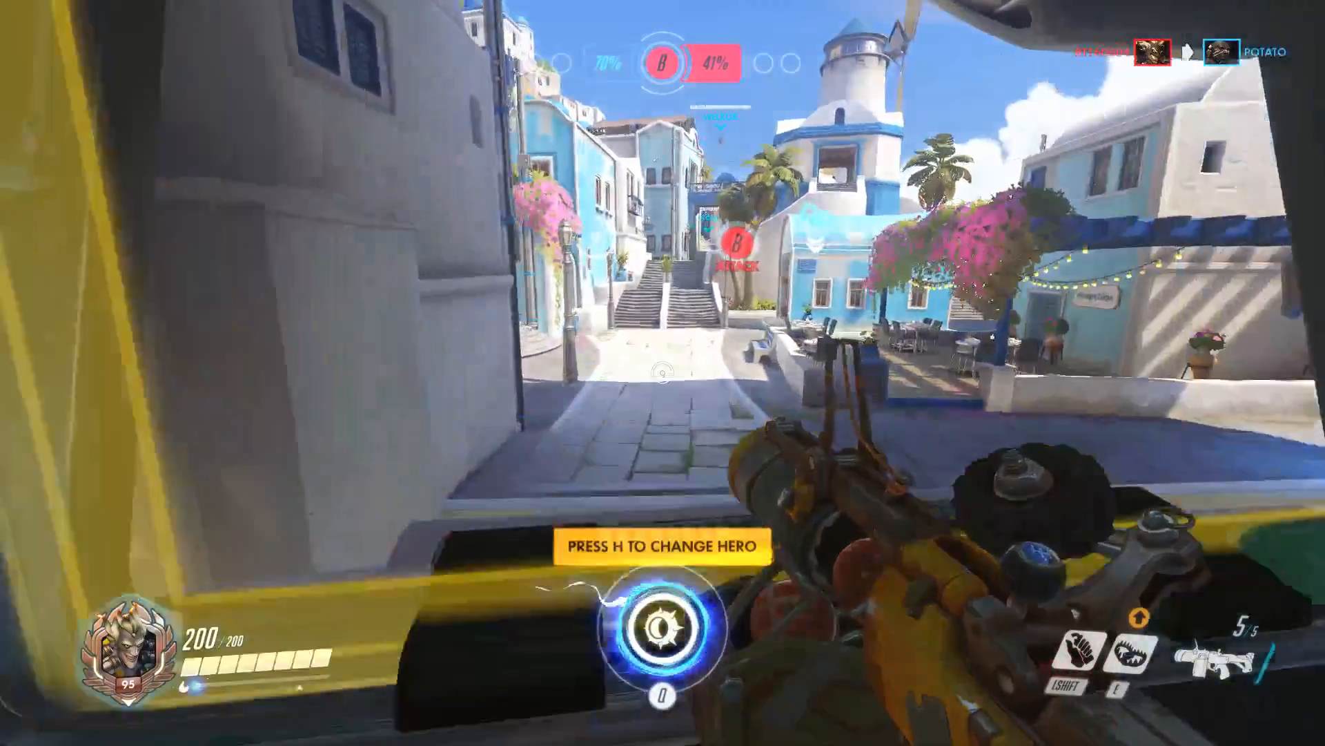
key("w")
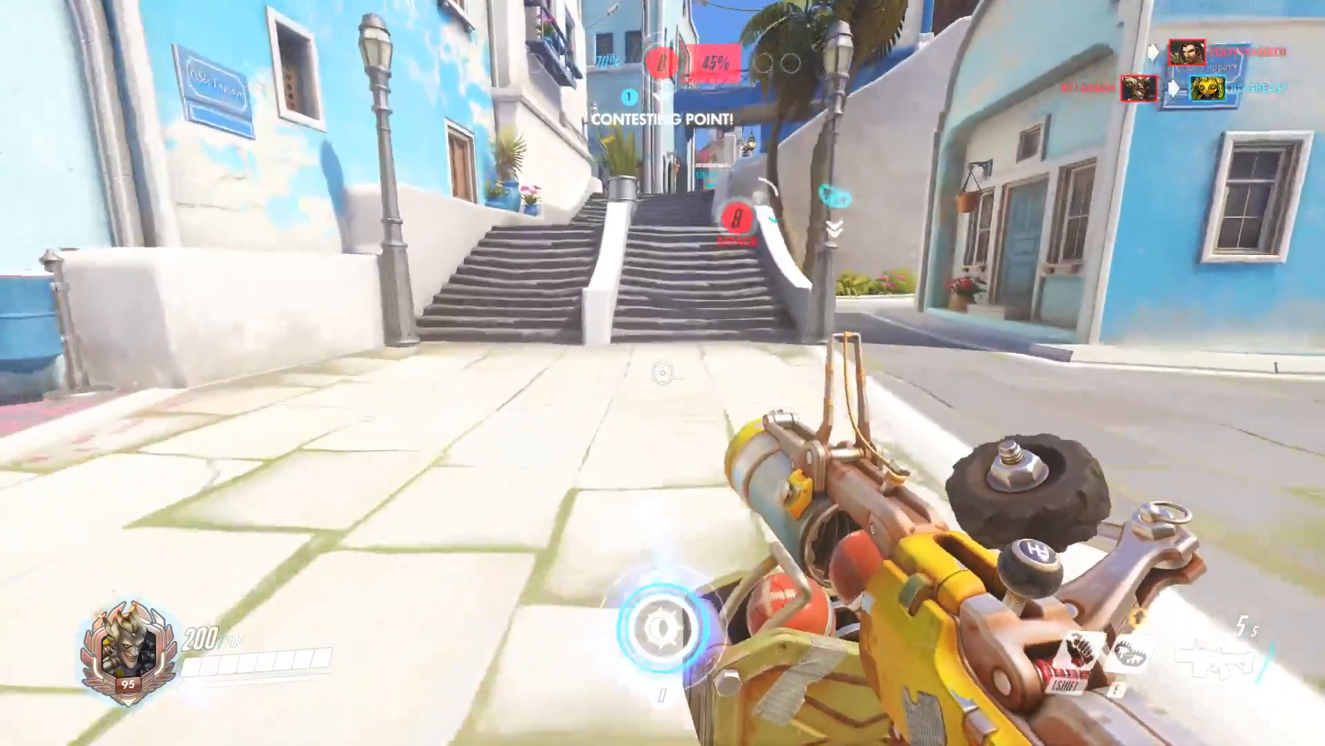
key("w")
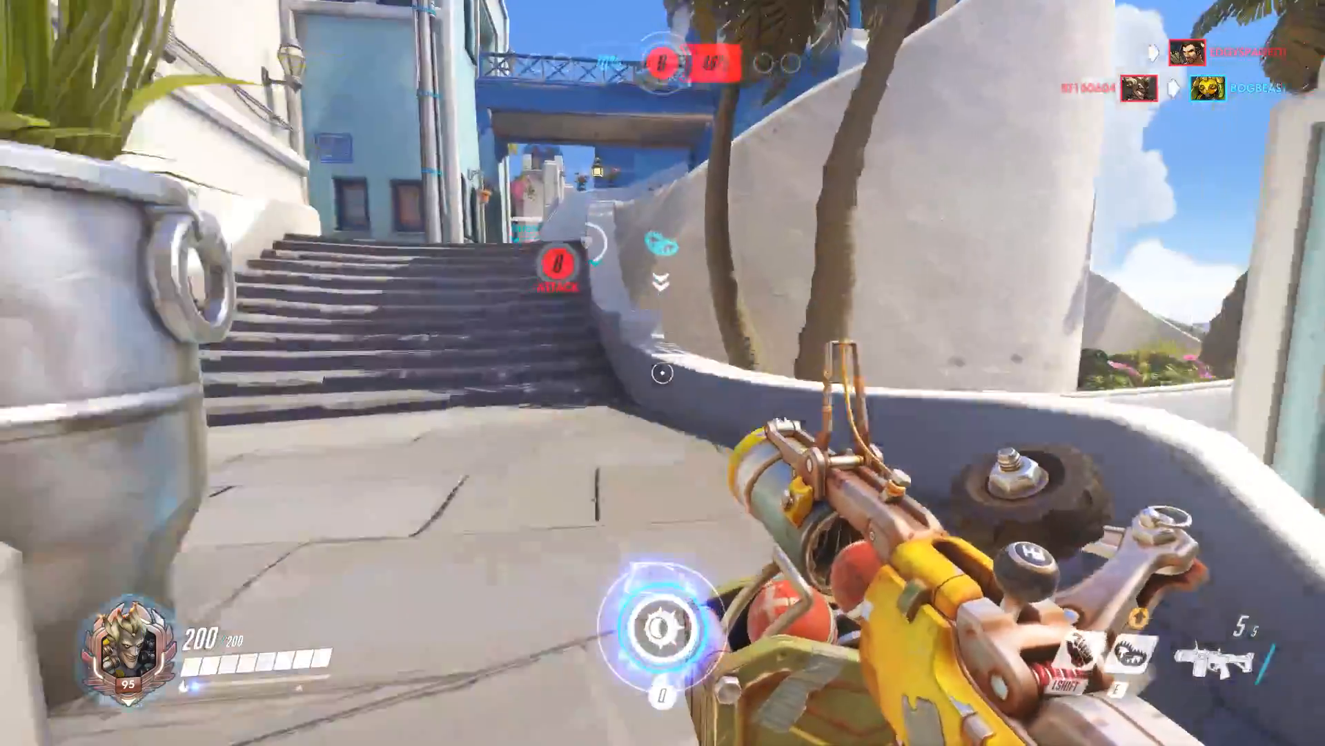
key("w")
- Fire grenades under the footbridge toward objective B while climbing the steps, and back off by the pink flowers
left_click(663, 373)
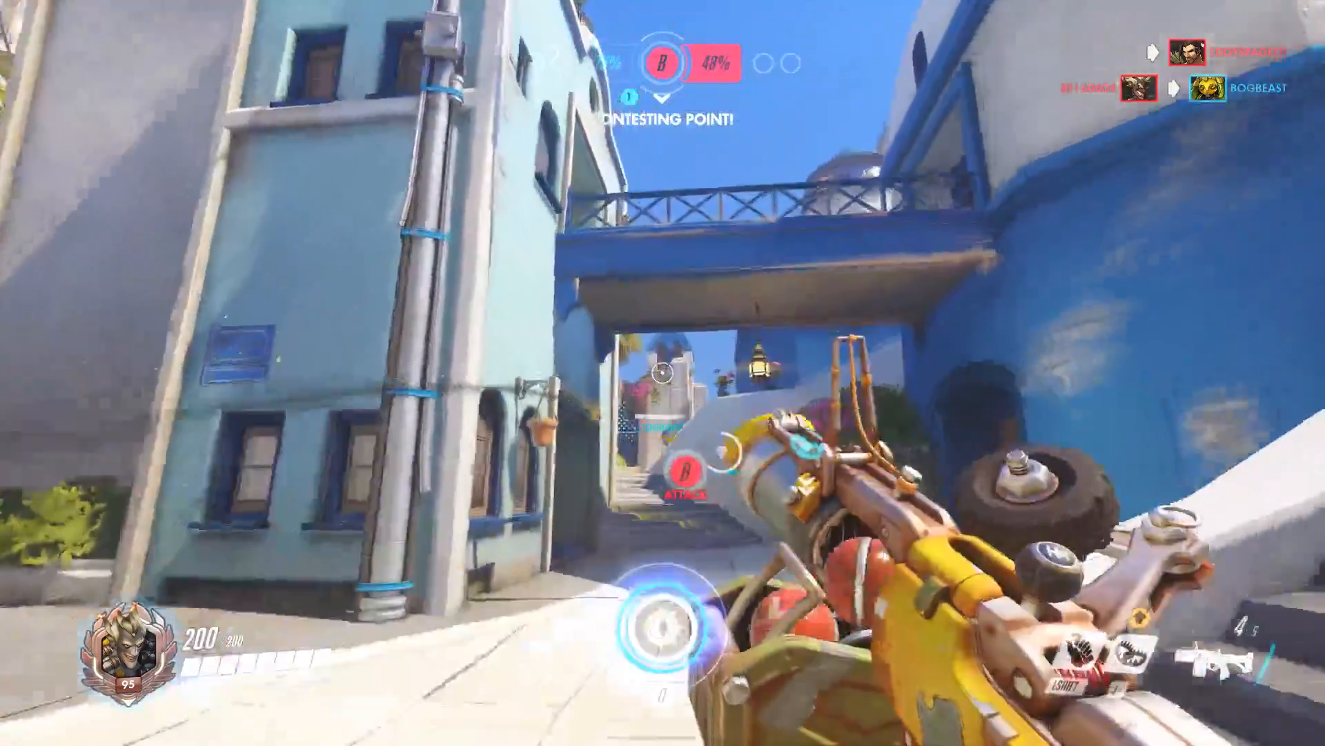
left_click(664, 372)
left_click(663, 373)
key("w")
left_click(662, 373)
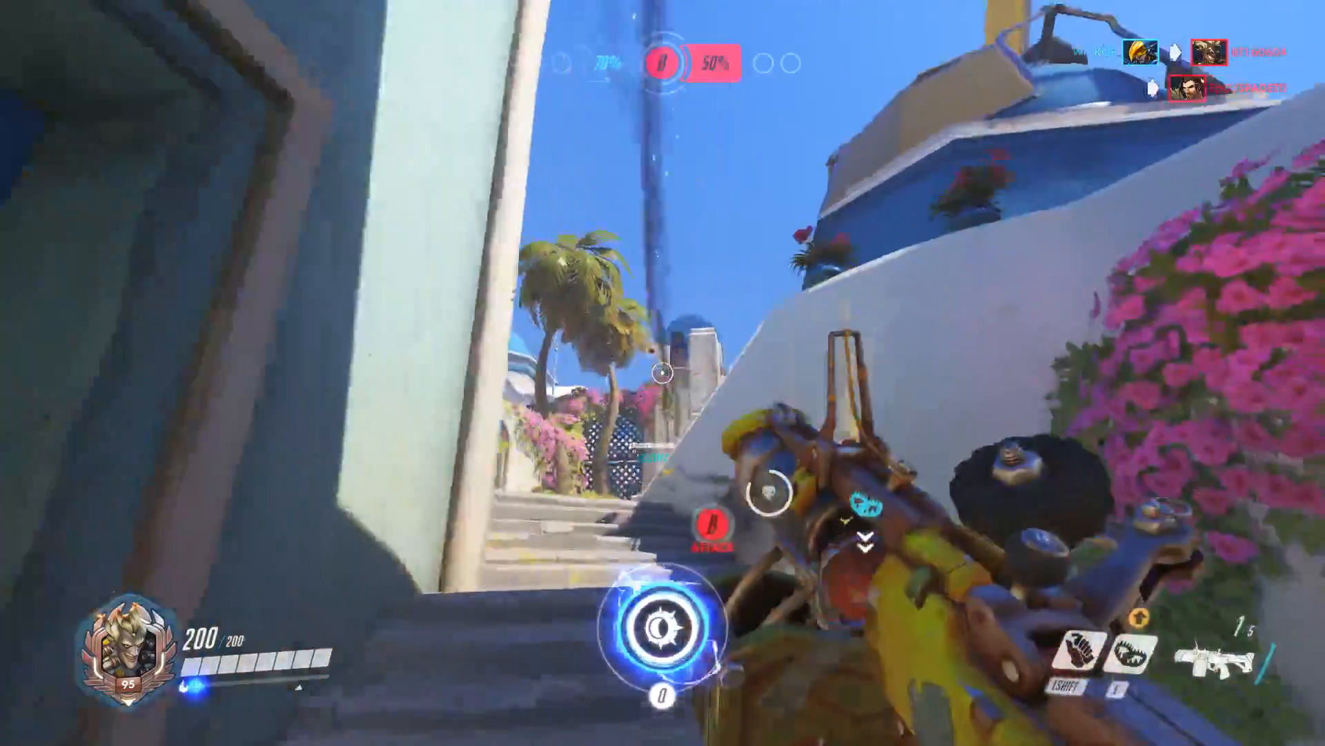
key("s")
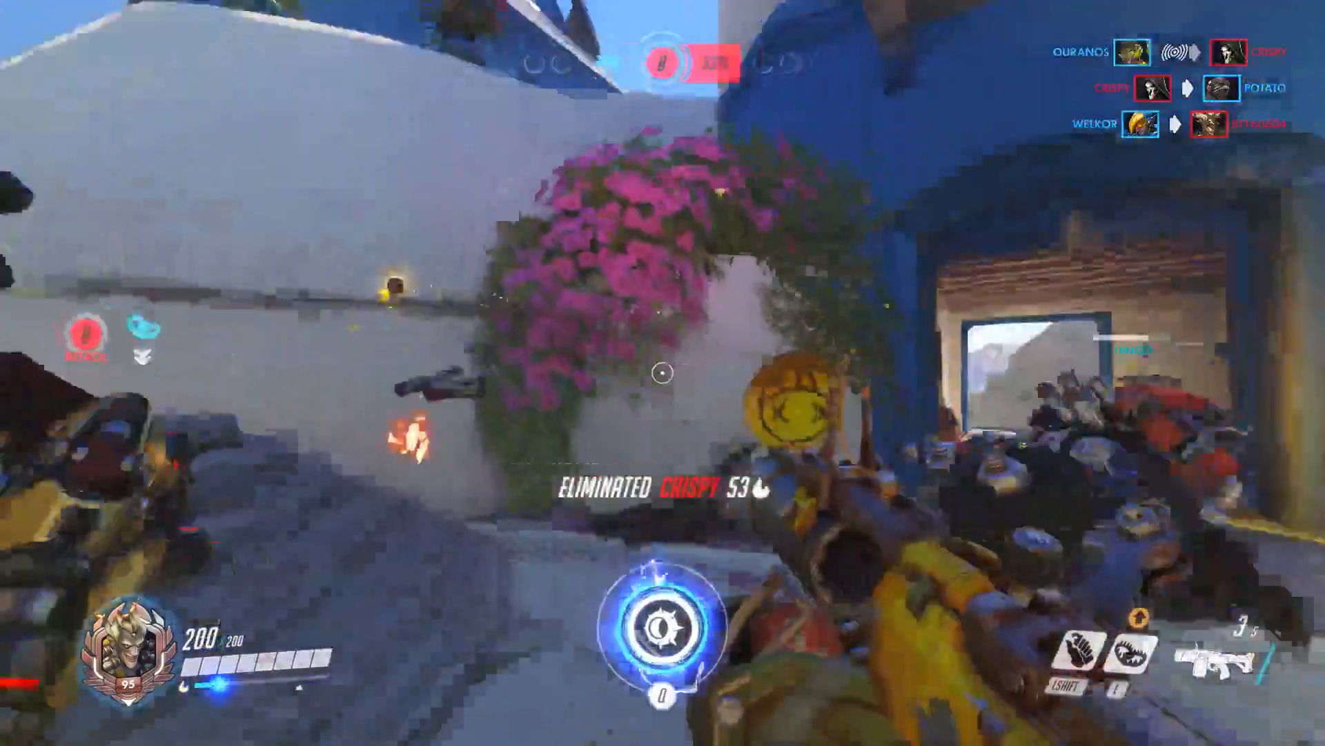
- Enter the fountain courtyard past the cracked pillar, throw a Concussion Mine, and set a Steel Trap on the grass
key("w")
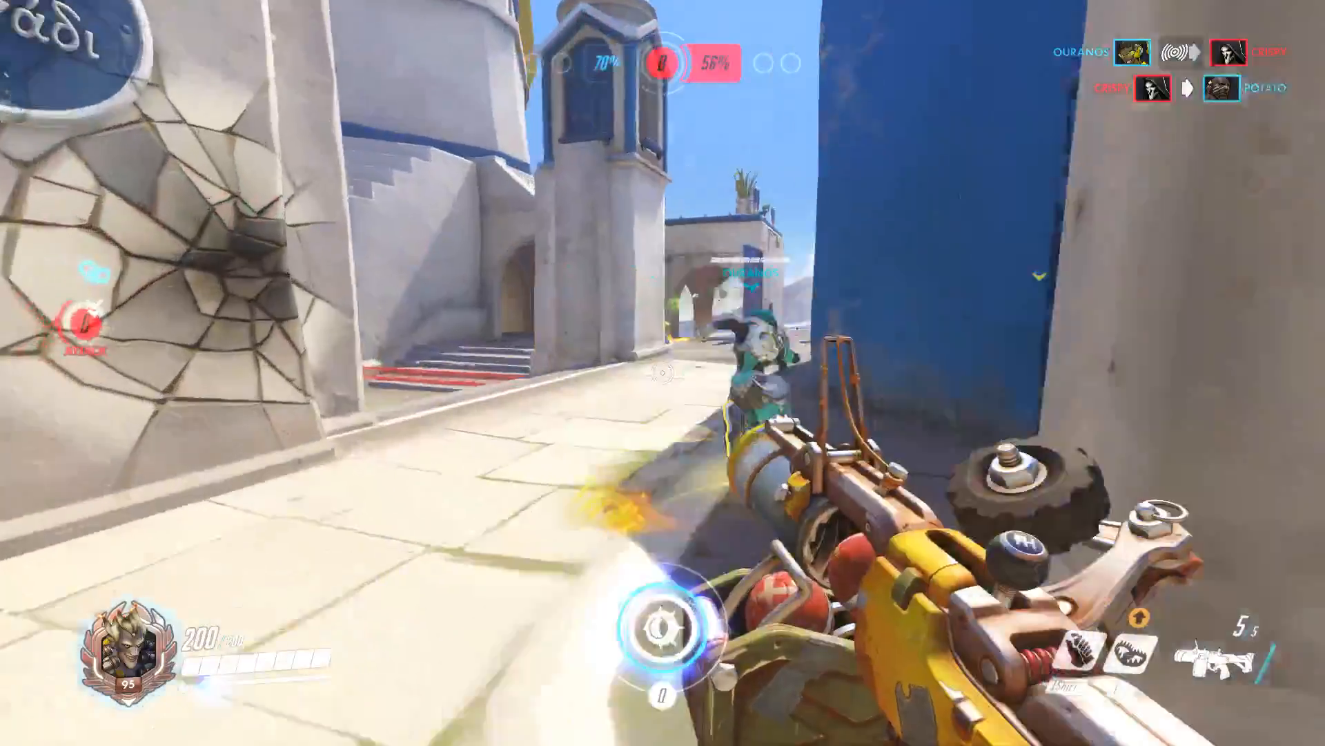
key("w")
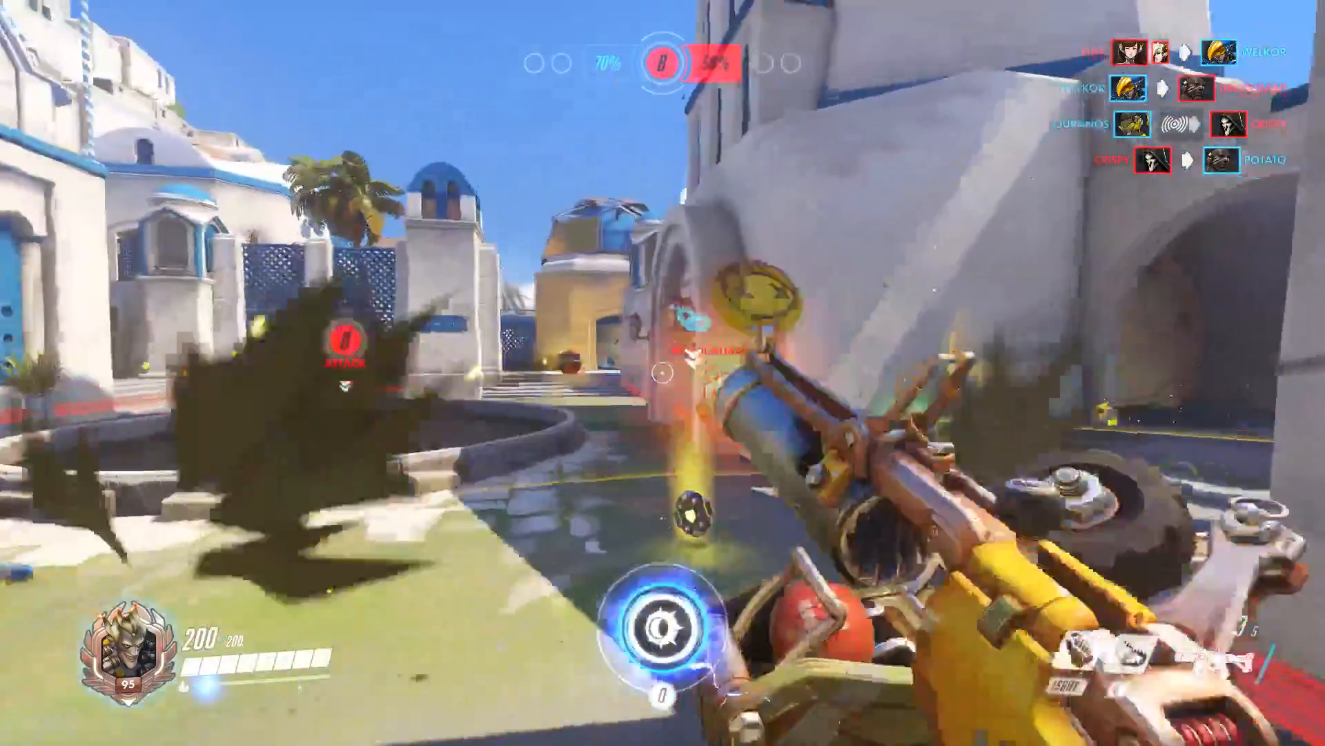
key("shift")
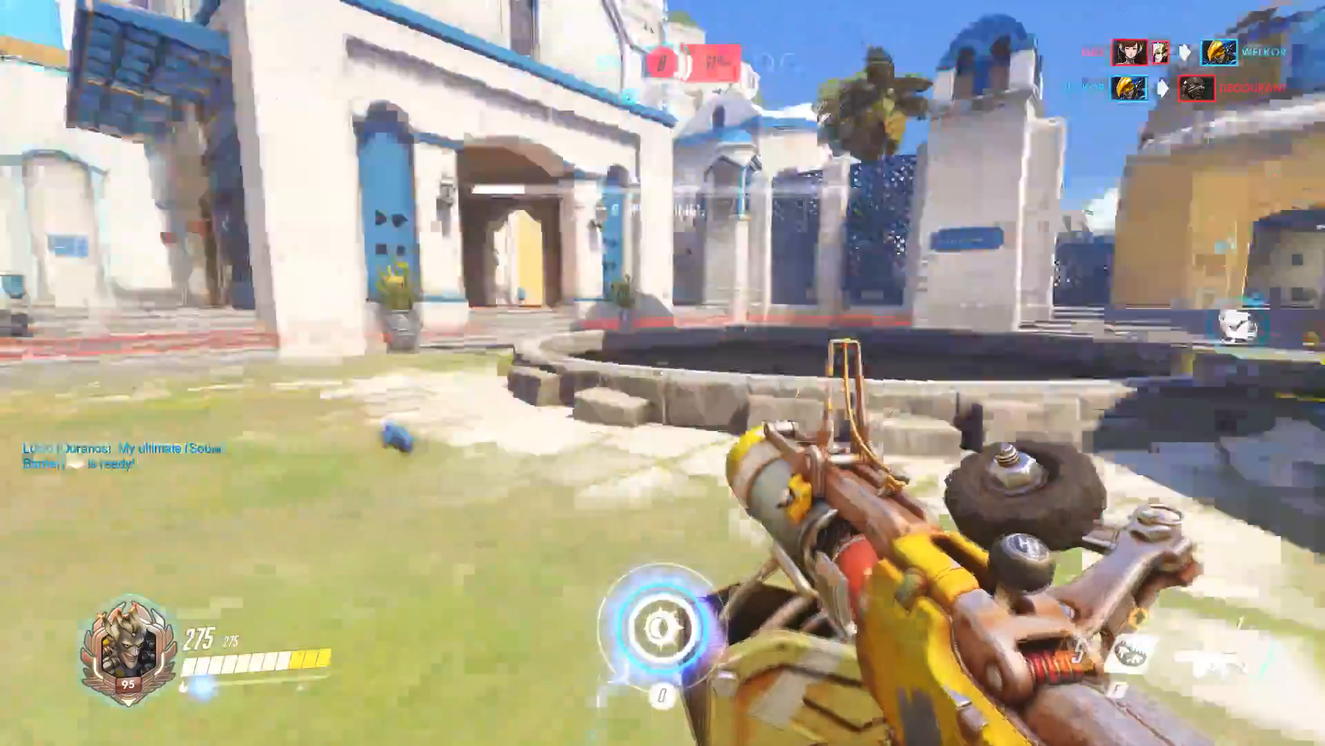
key("e")
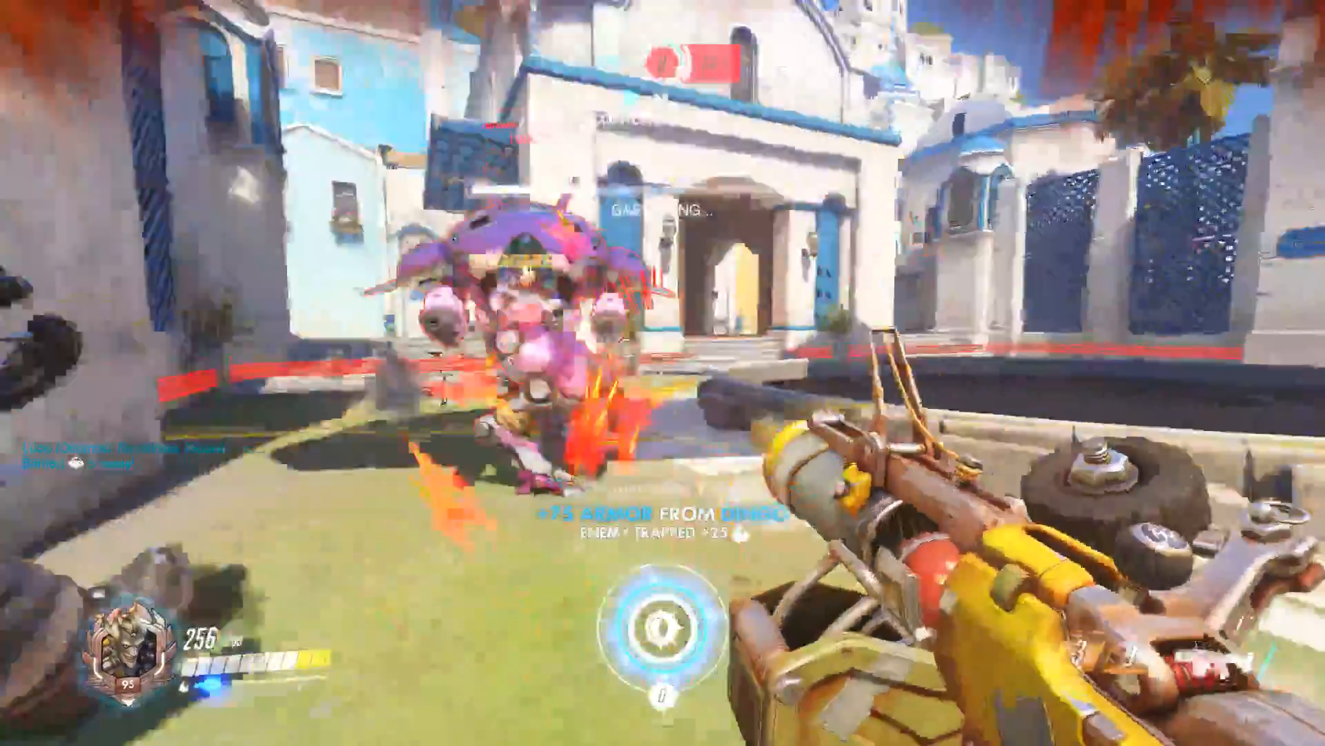
- Attack the enemy mech and its allies around the fountain with grenades and a Concussion Mine, falling back to the cracked pillar
left_click(663, 373)
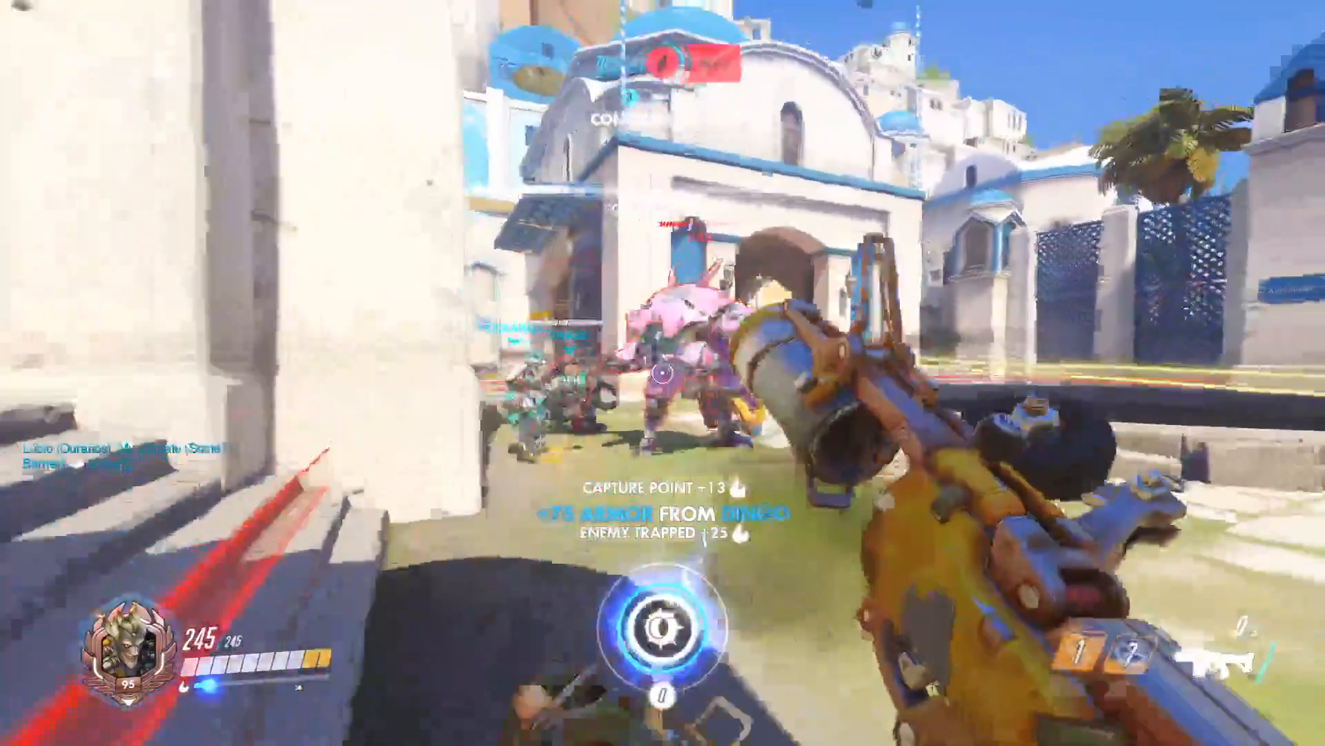
key("shift")
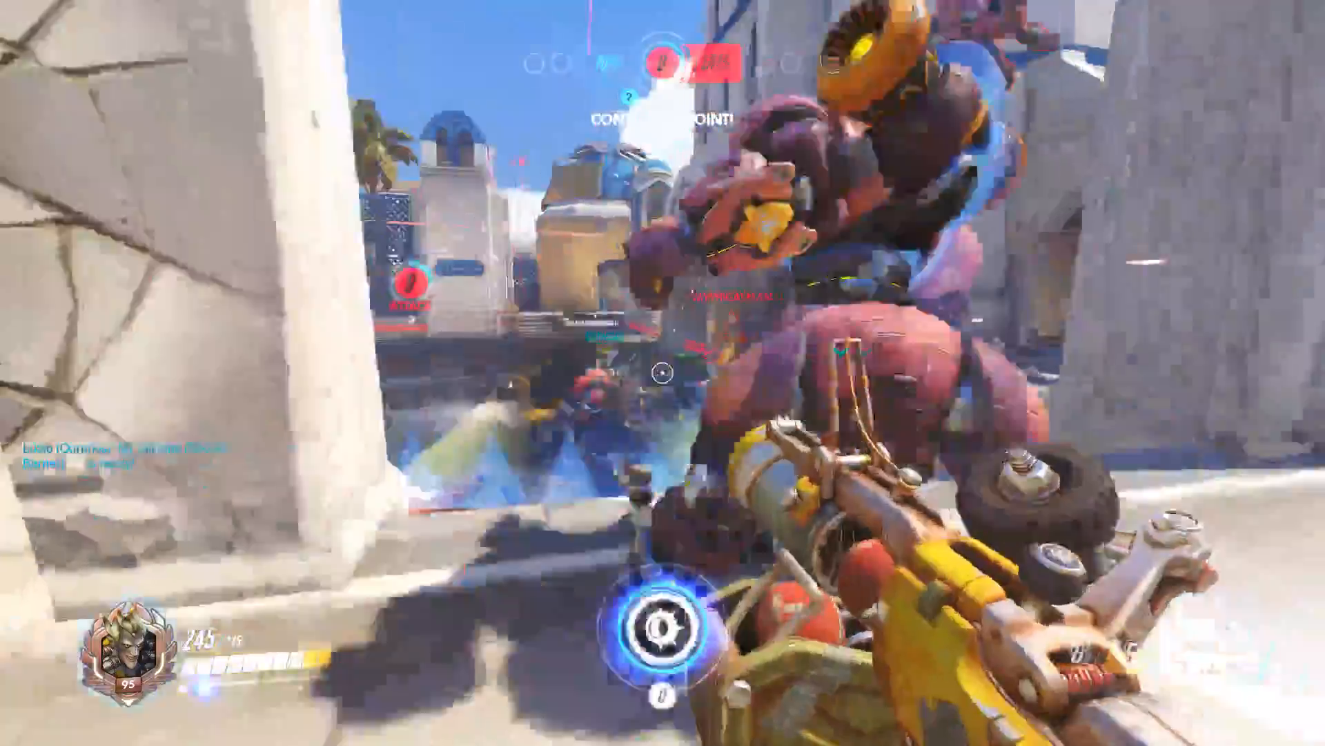
left_click(663, 373)
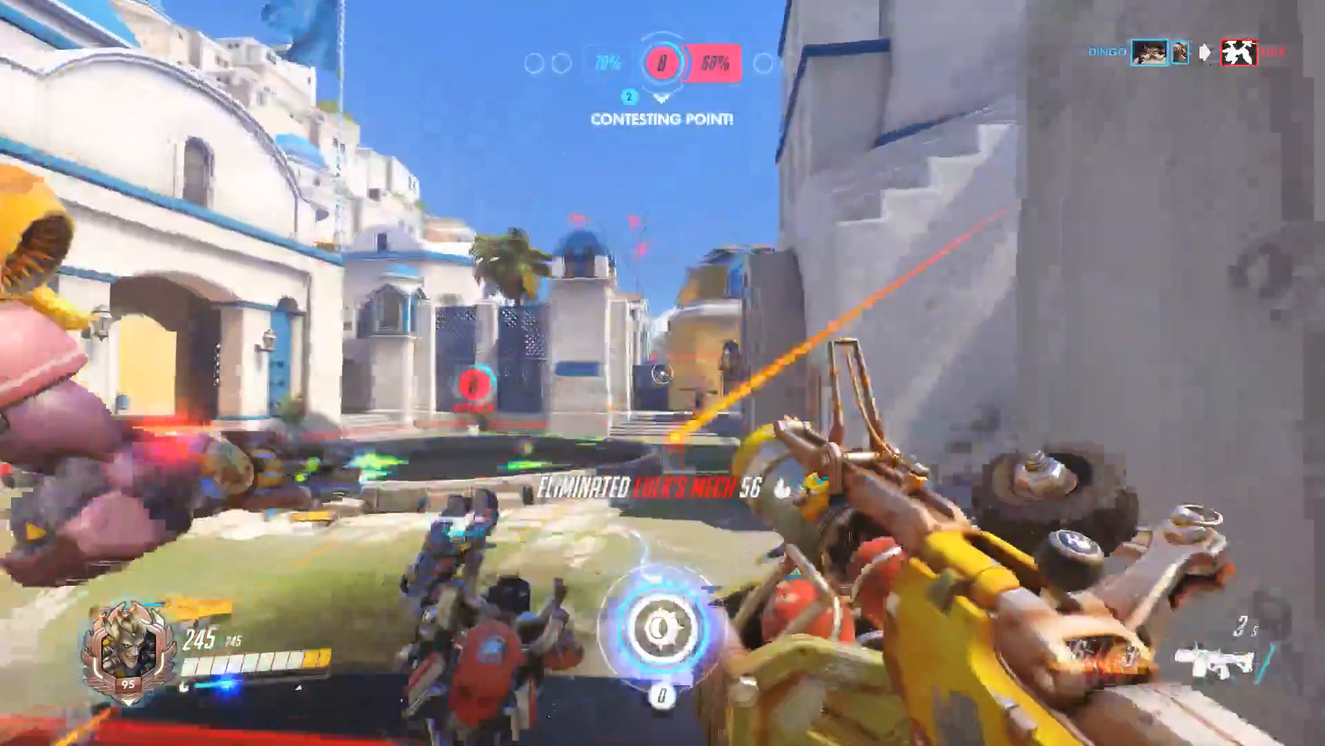
left_click(663, 373)
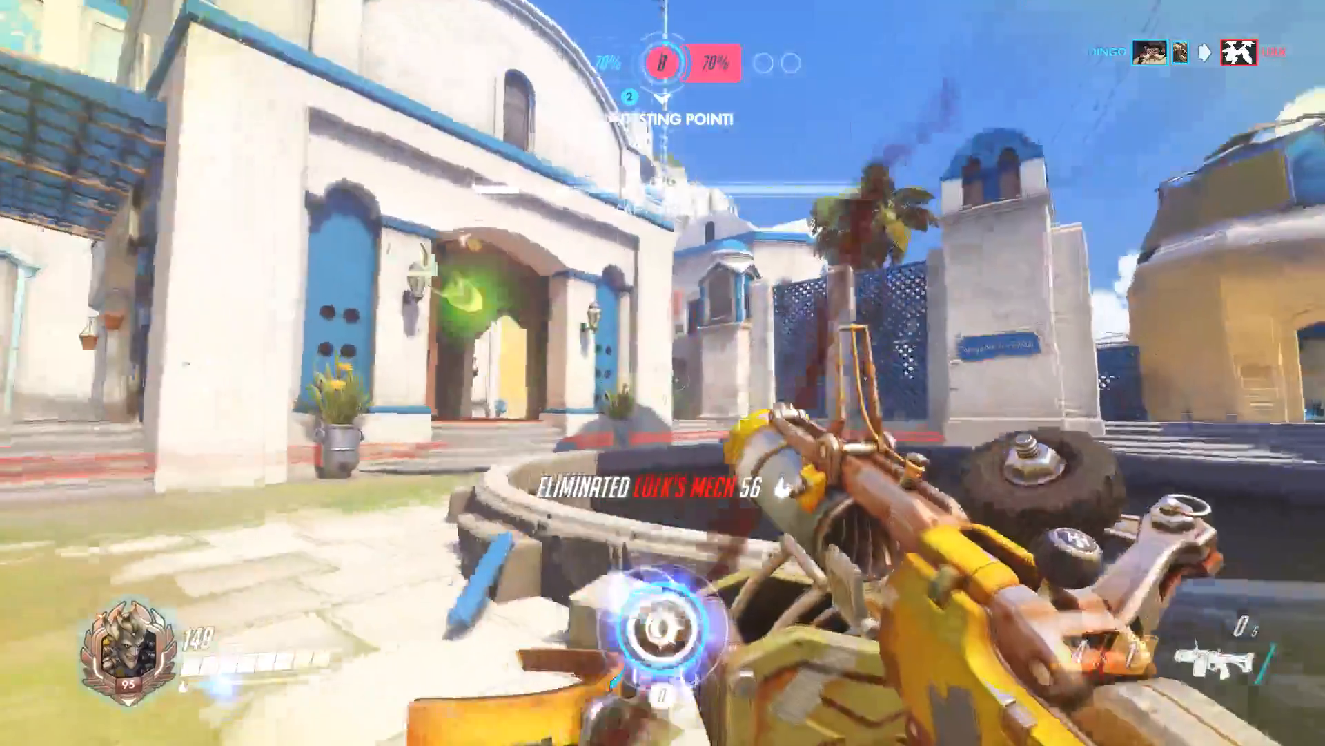
key("s")
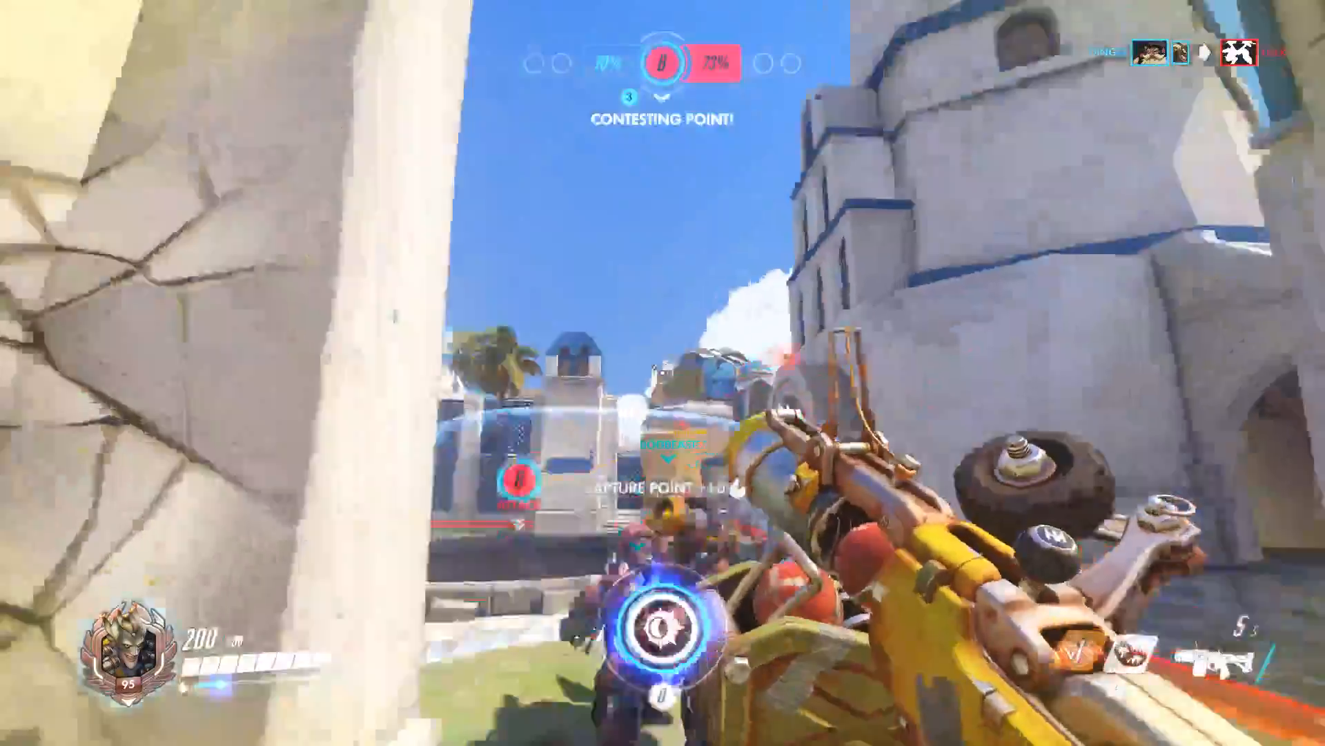
left_click(663, 372)
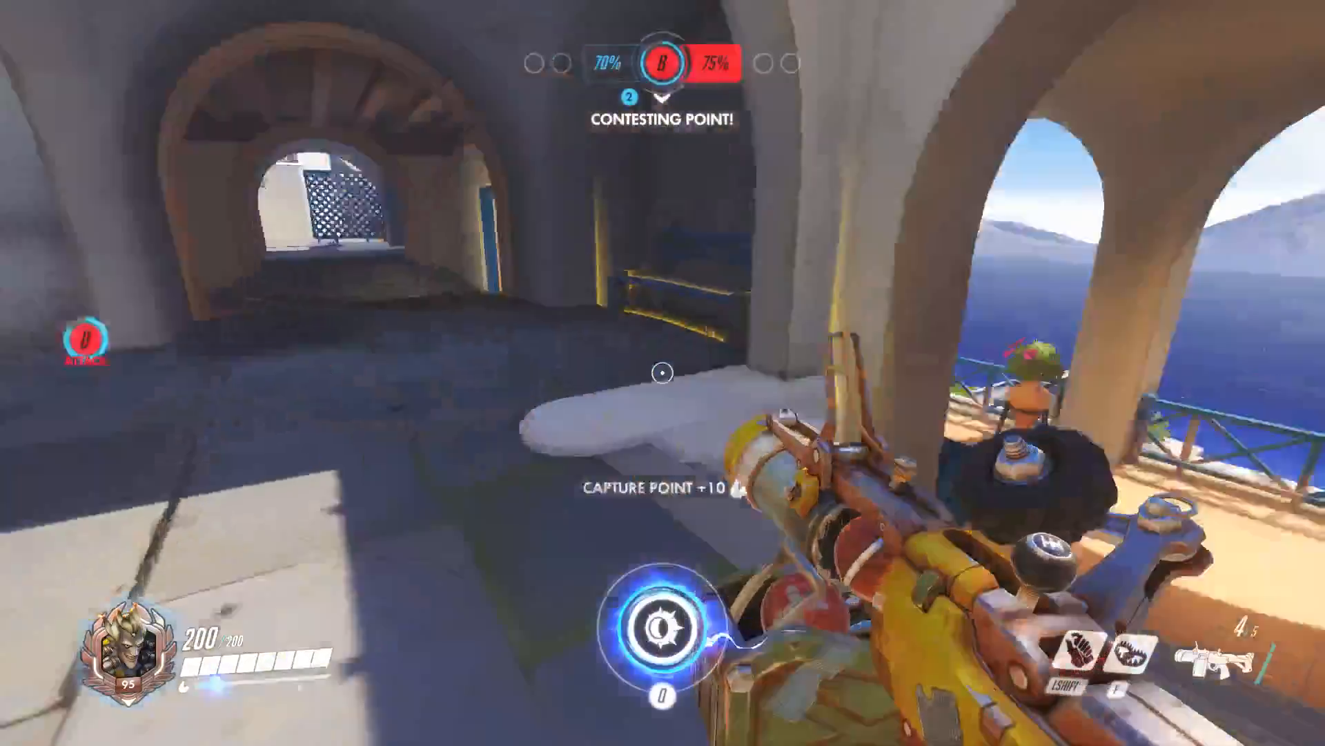
- Flank along the seaside walkway, launch the RIP-Tire, steer it toward objective B, and detonate it
key("w")
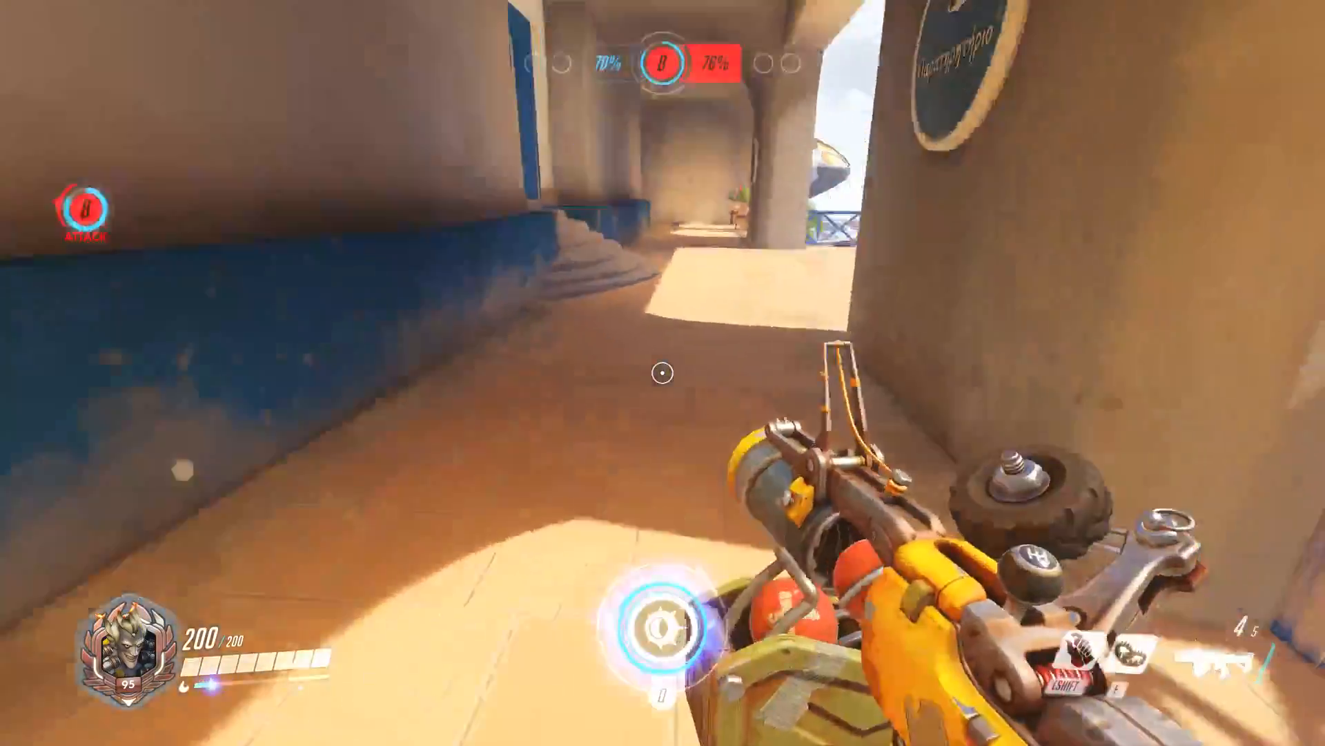
key("q")
key("w")
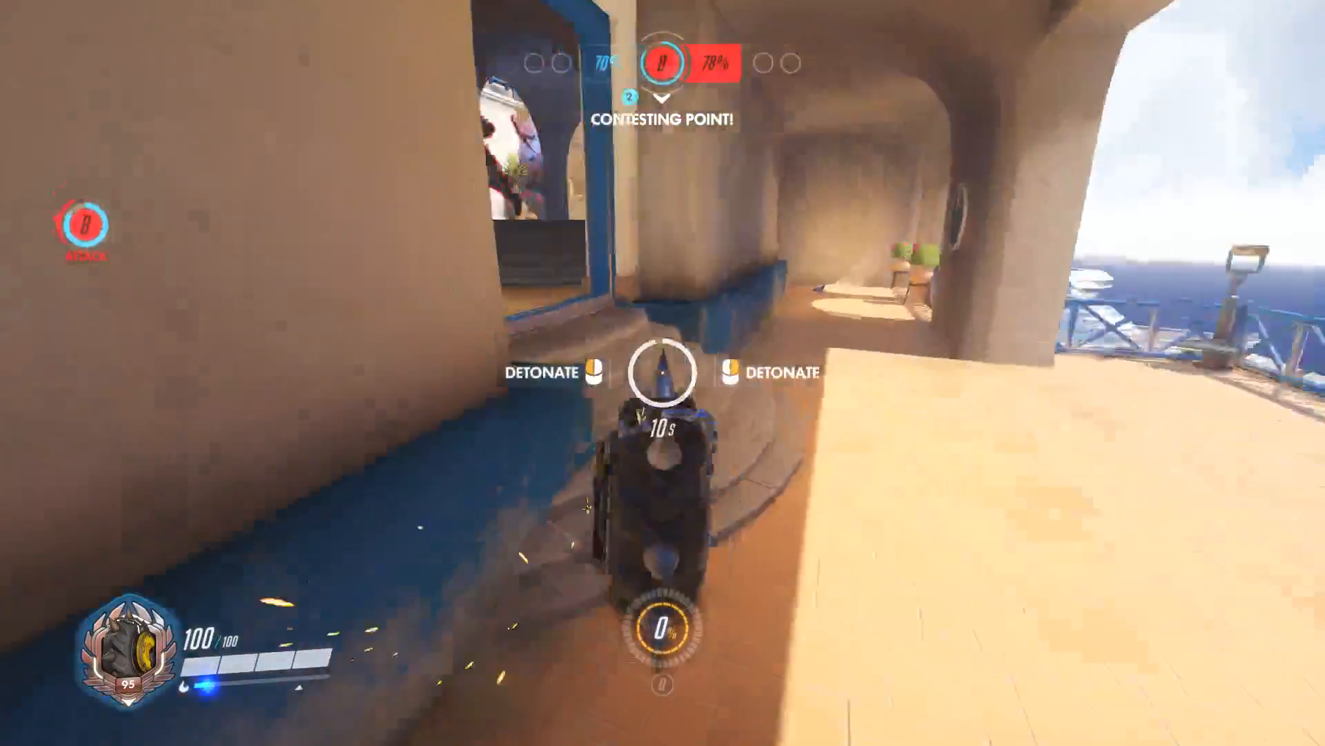
left_click(662, 373)
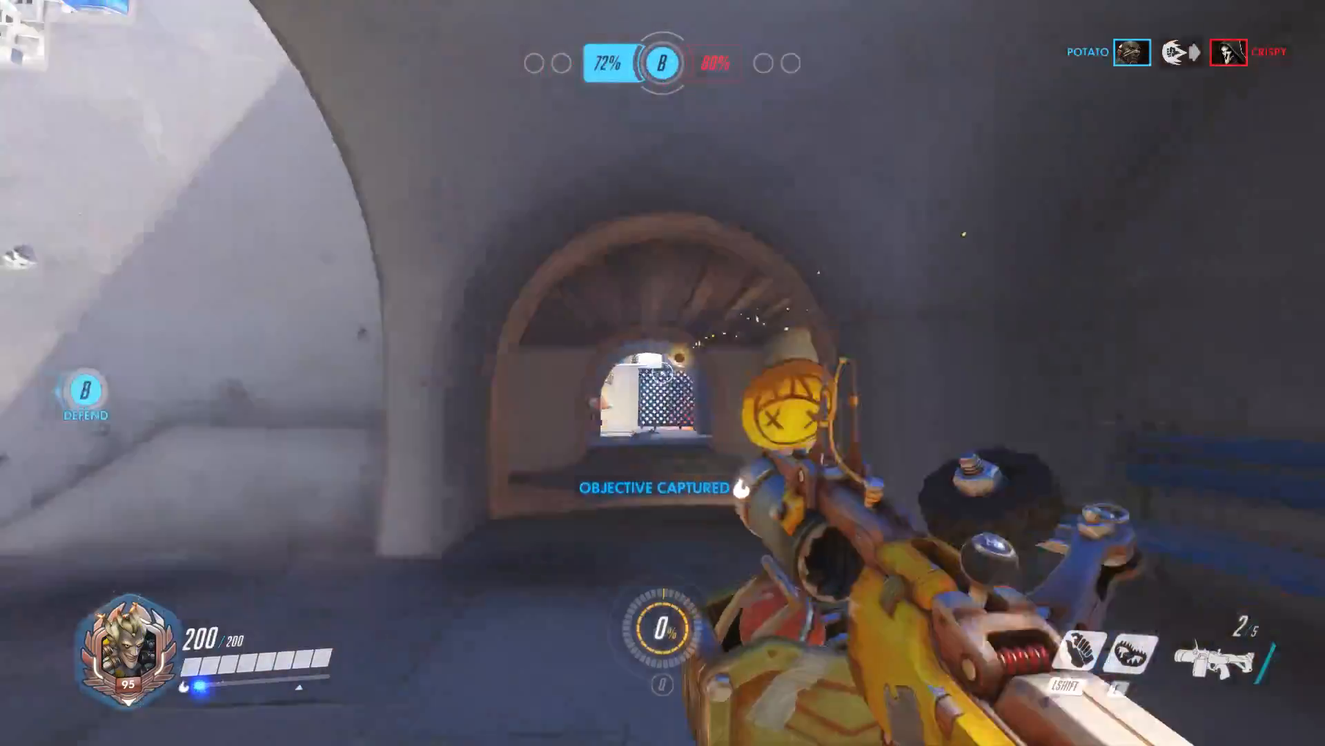
- Return to the courtyard steps, fire grenades at the enemy tank, and retreat while throwing and detonating a Concussion Mine
key("w")
left_click(663, 373)
left_click(663, 373)
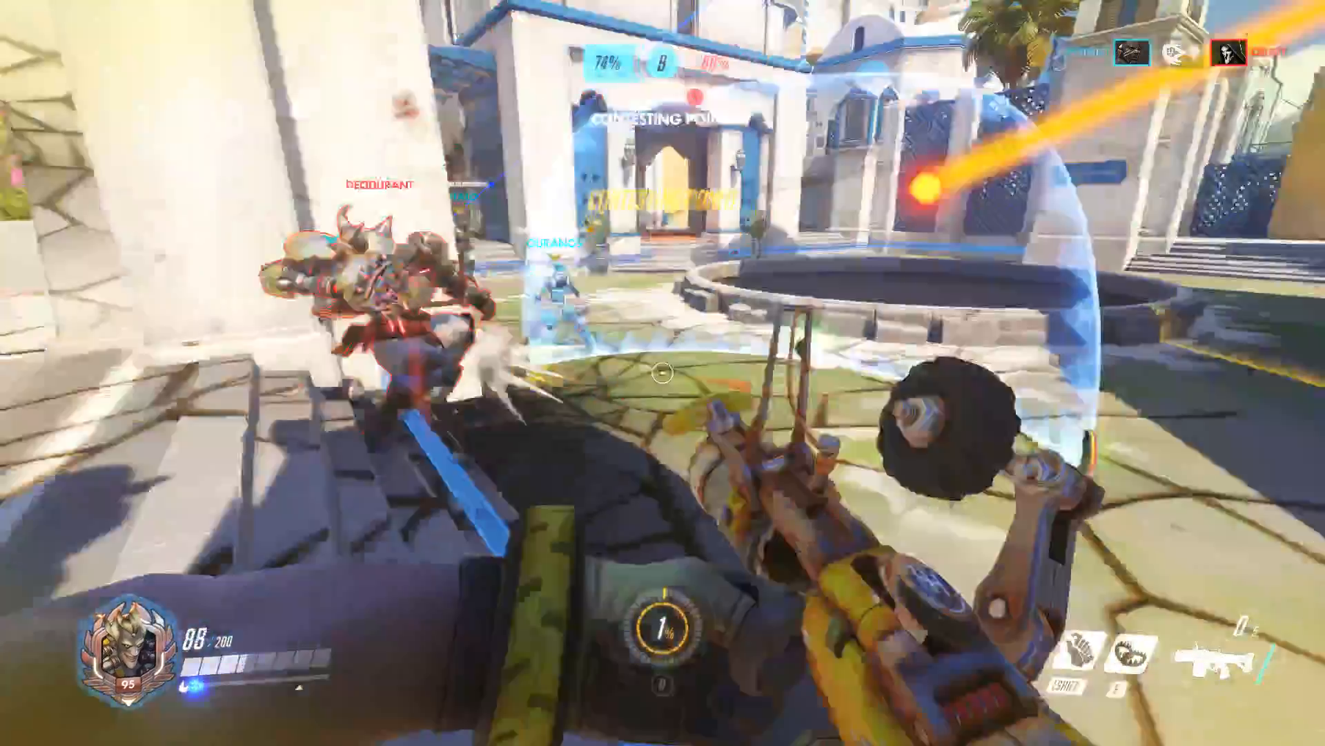
key("s")
key("shift")
right_click(664, 373)
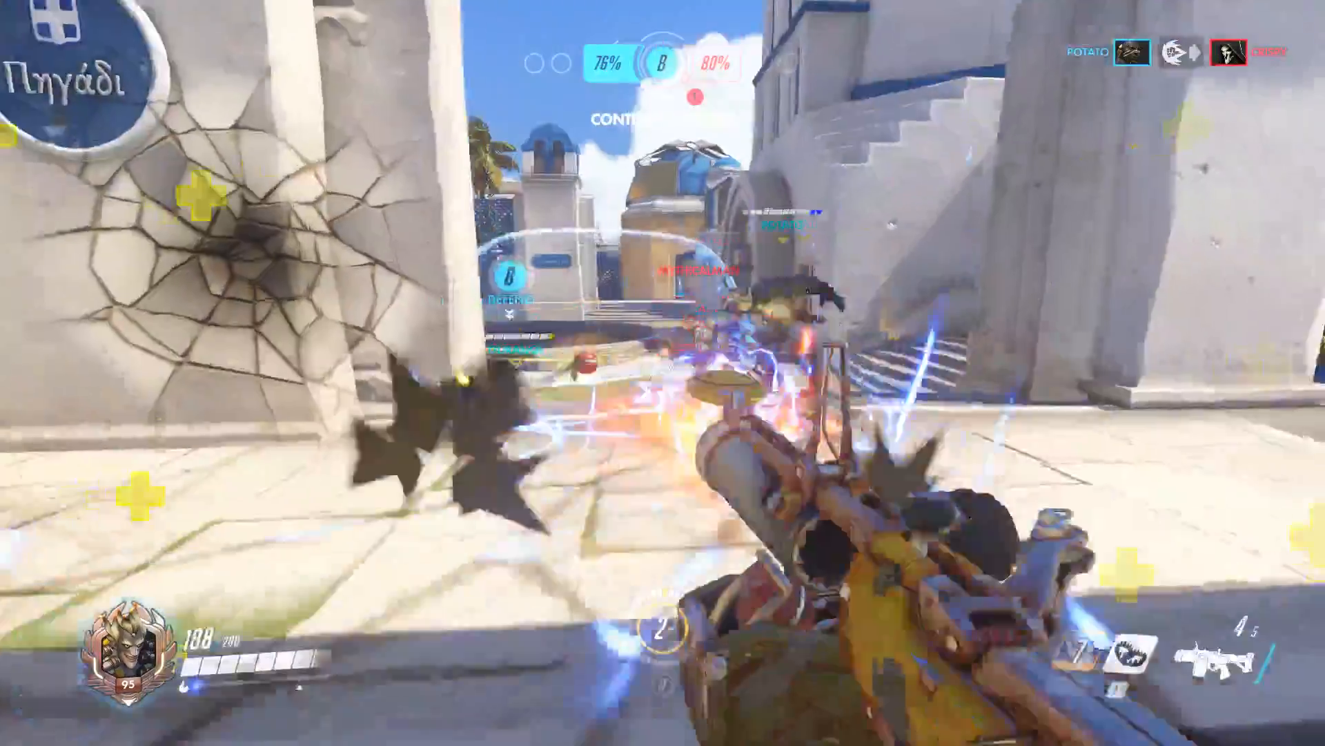
- Push back to the courtyard edge and fire grenades at the winged enemy beside the fountain, dodging around the cracked pillar
key("w")
left_click(663, 373)
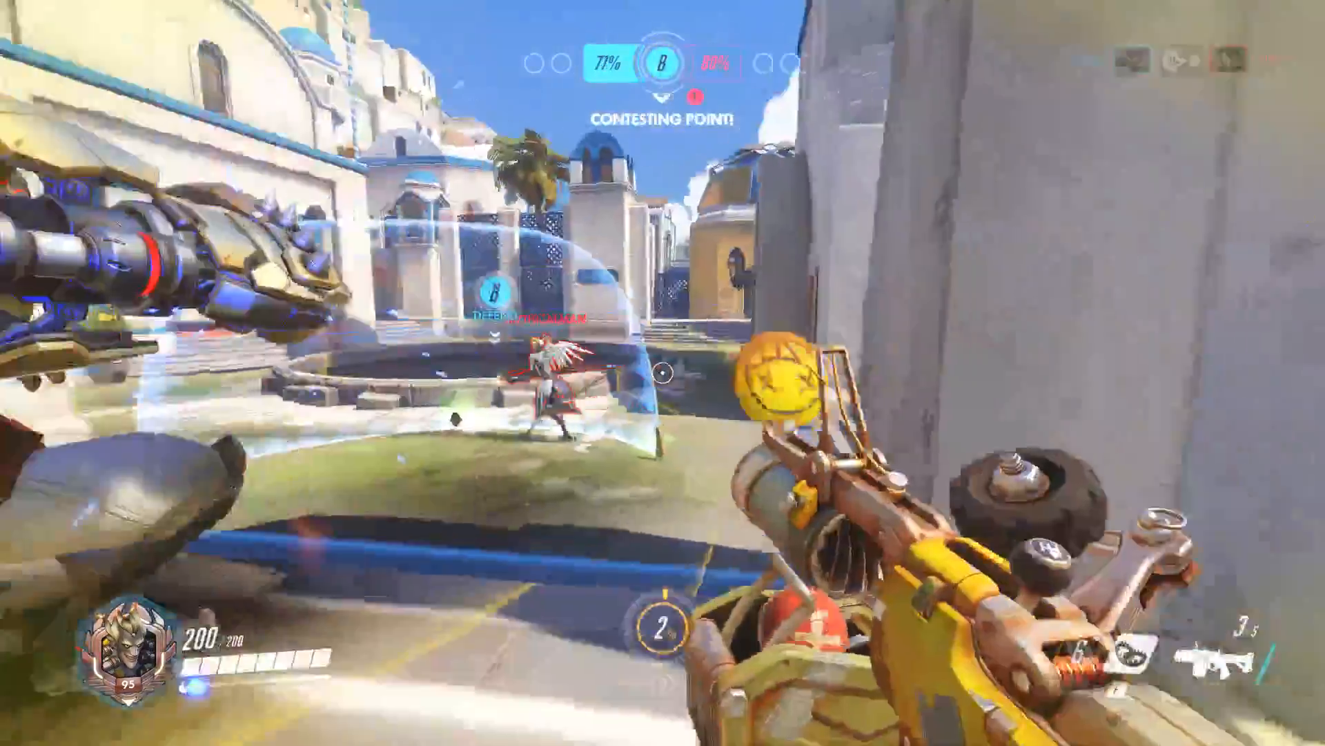
left_click(663, 373)
key("s")
key("w")
left_click(662, 372)
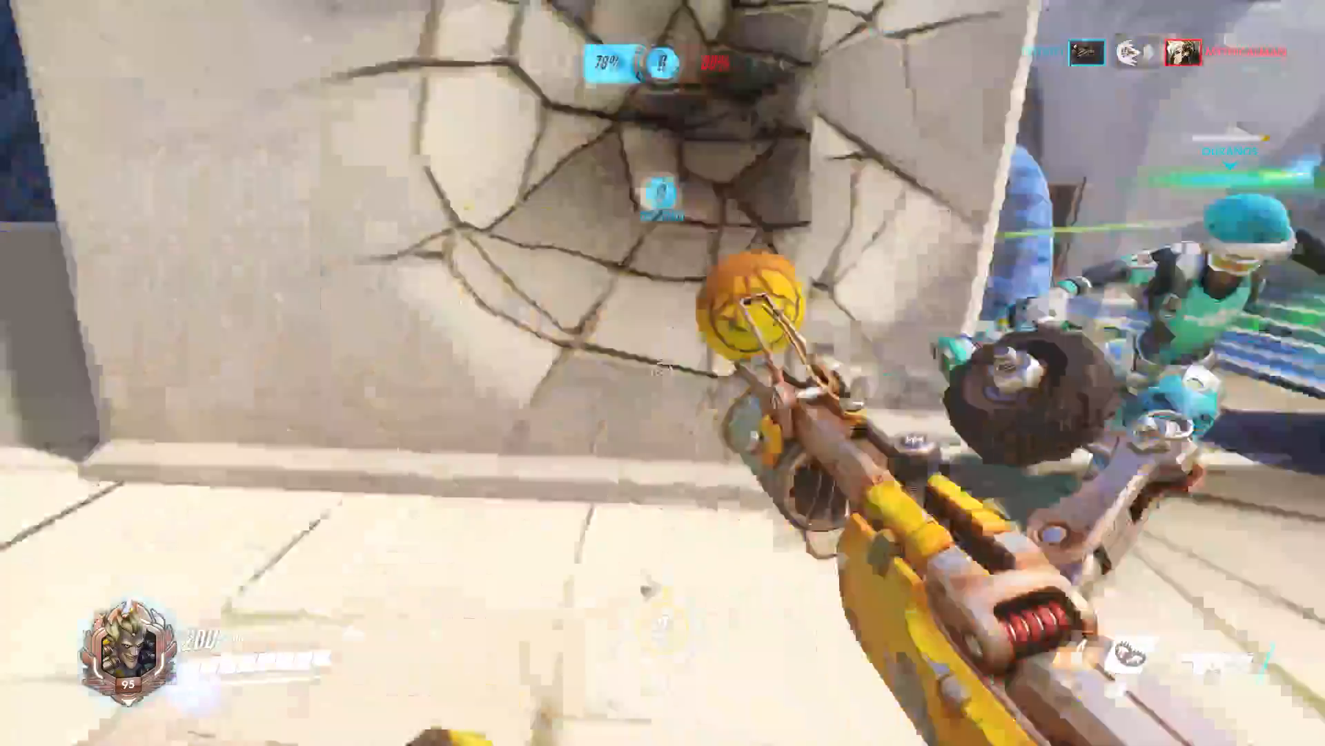
- Reload, back into the street by the blue wall, and fire grenades at the gateway to defend objective B
key("r")
key("s")
left_click(663, 373)
left_click(663, 373)
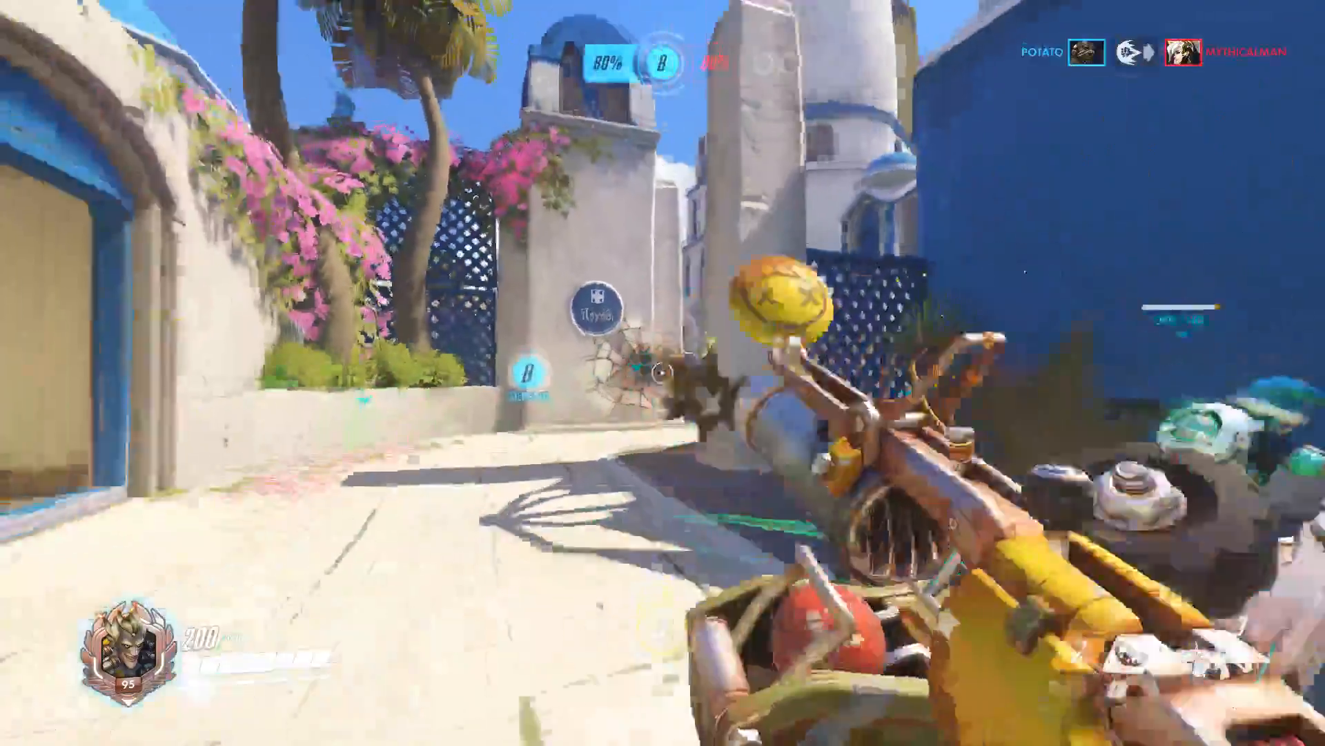
left_click(663, 373)
key("w")
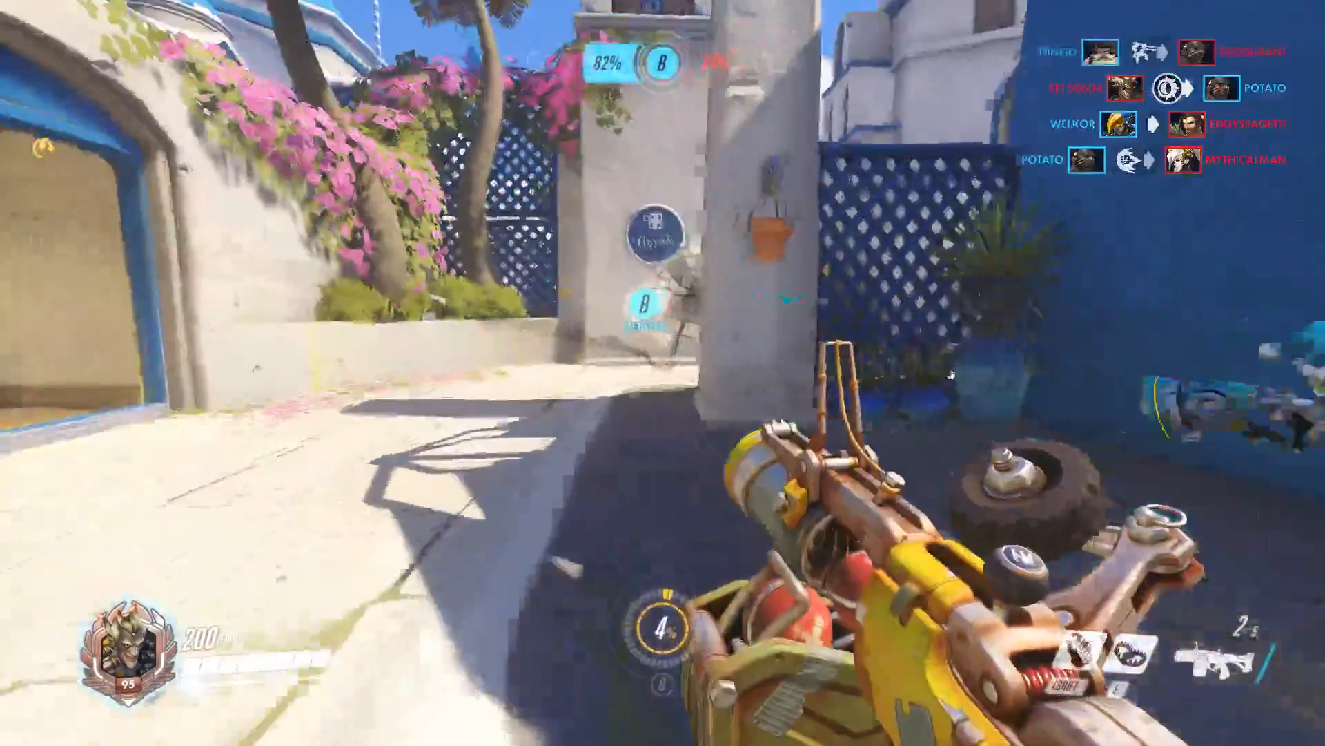
- Patrol past the gateway through the fountain courtyard and into the beamed room beside objective B, firing a grenade on the way
key("w")
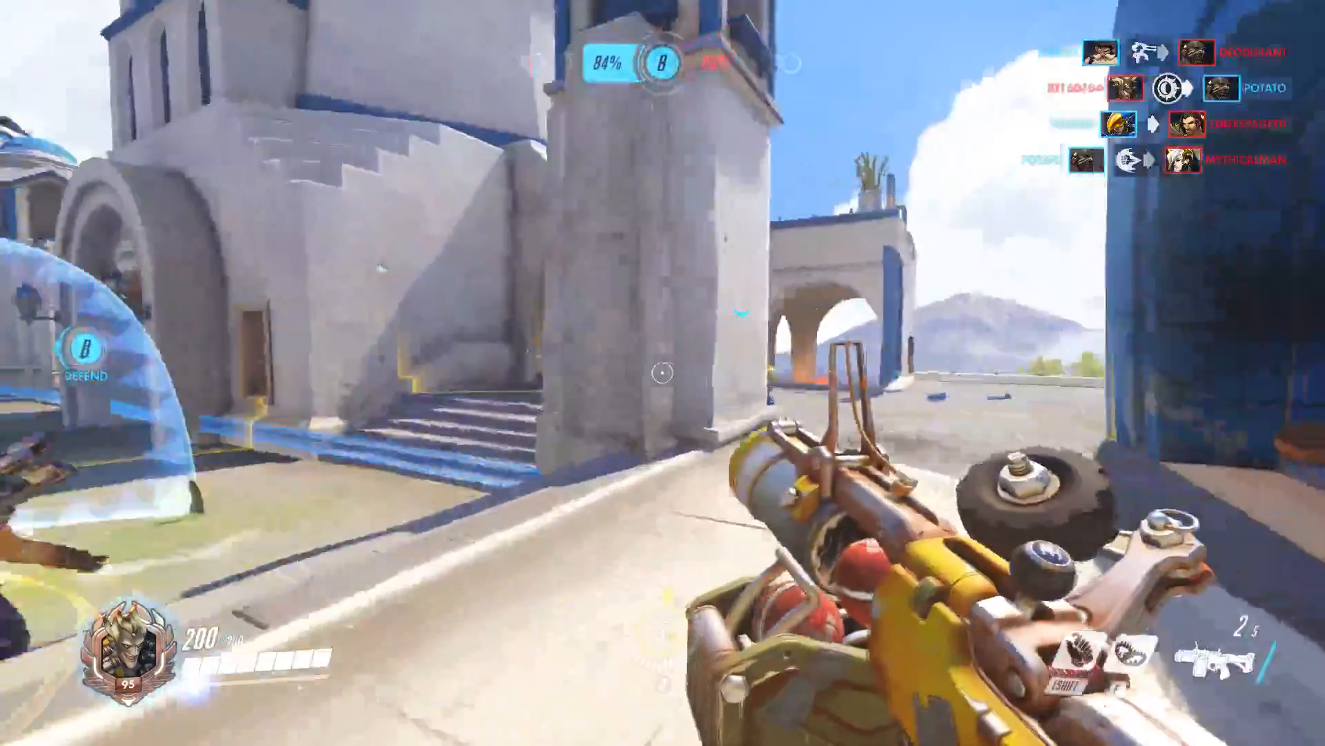
left_click(663, 373)
key("w")
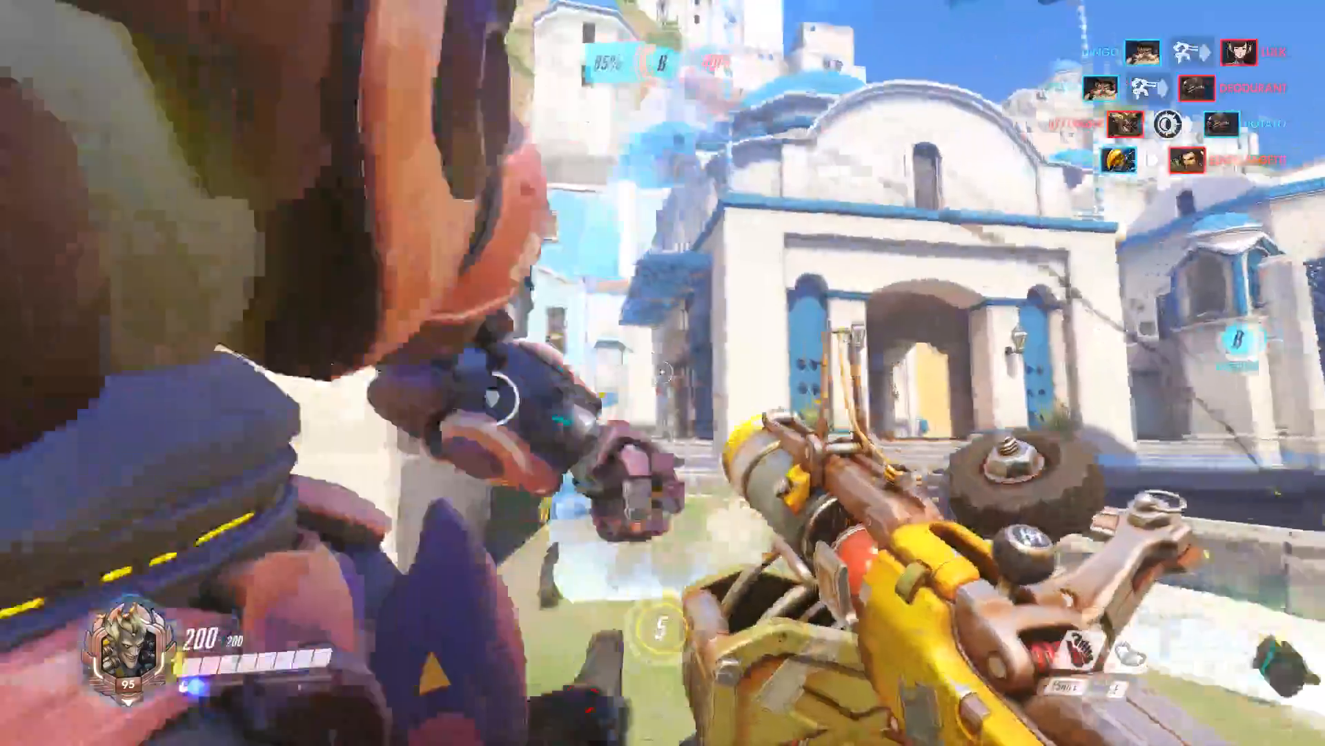
key("w")
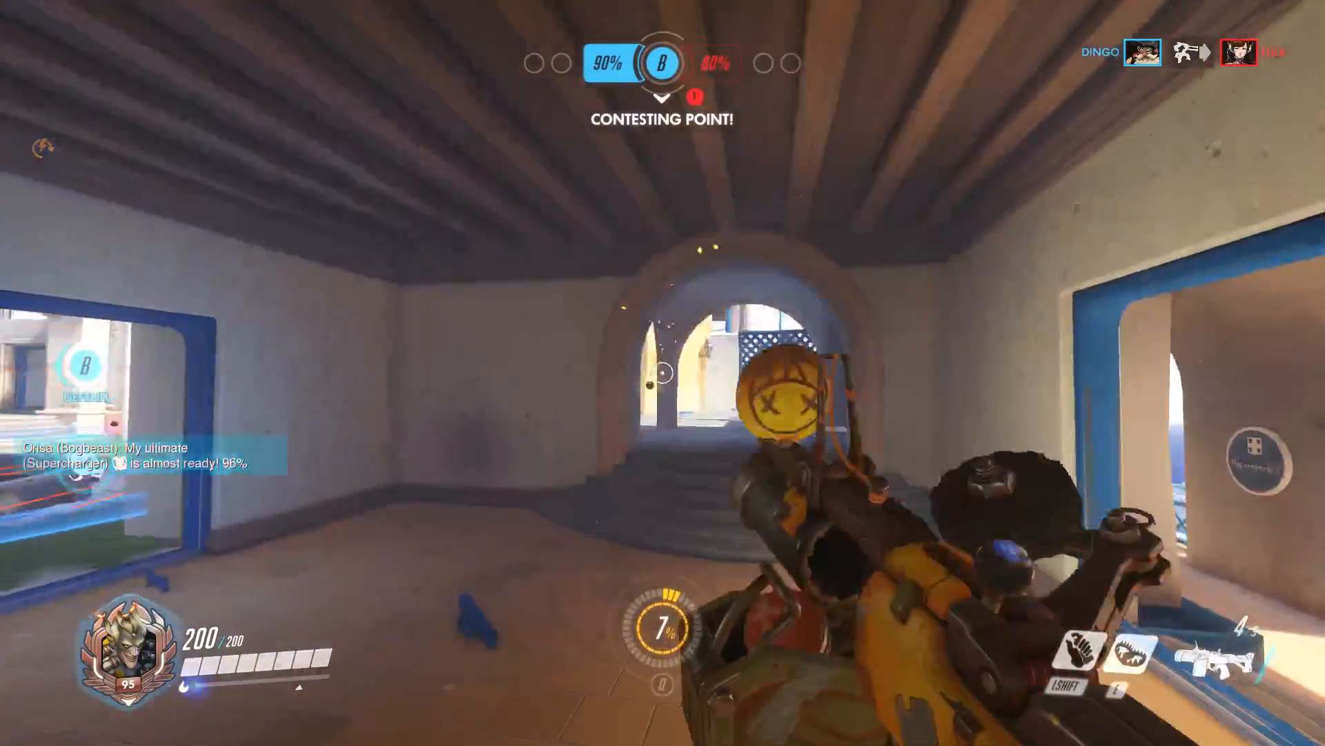
- Defend the arched passage beside the courtyard steps alongside the teammate, and move back toward the fountain
key("w")
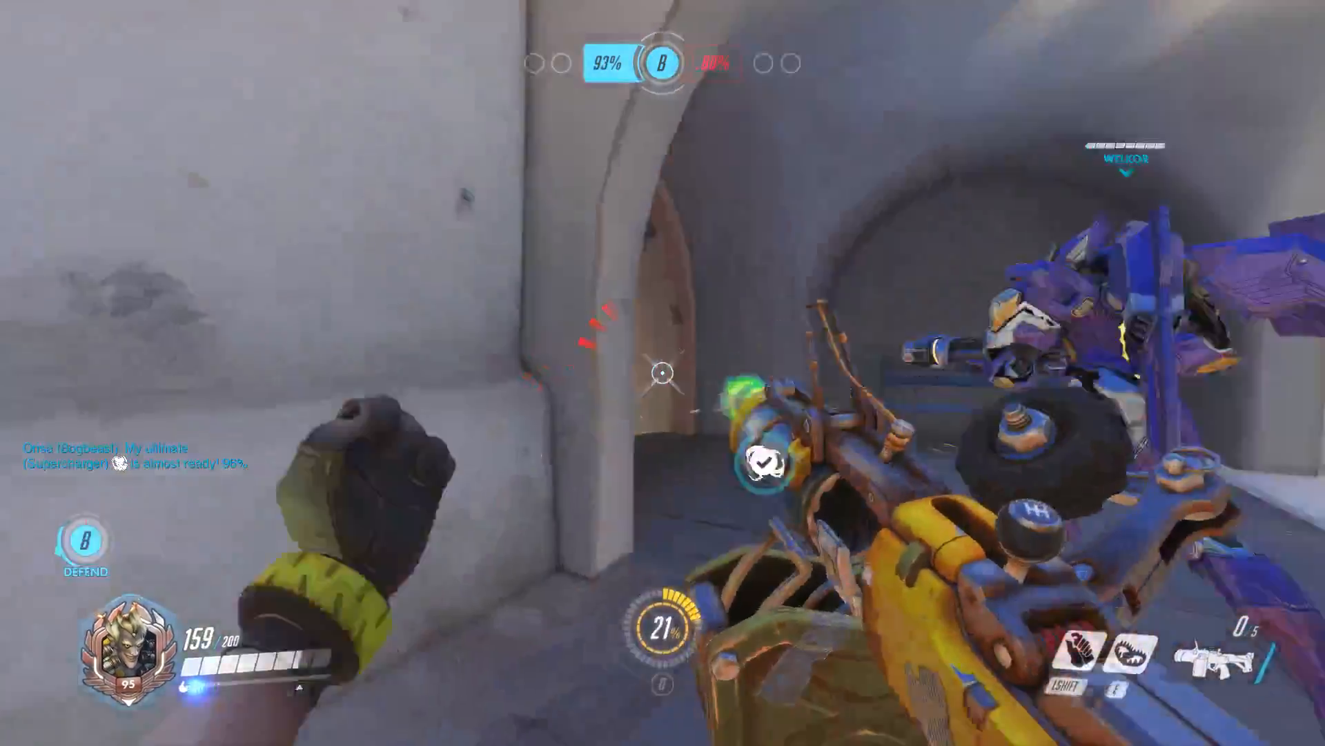
key("w")
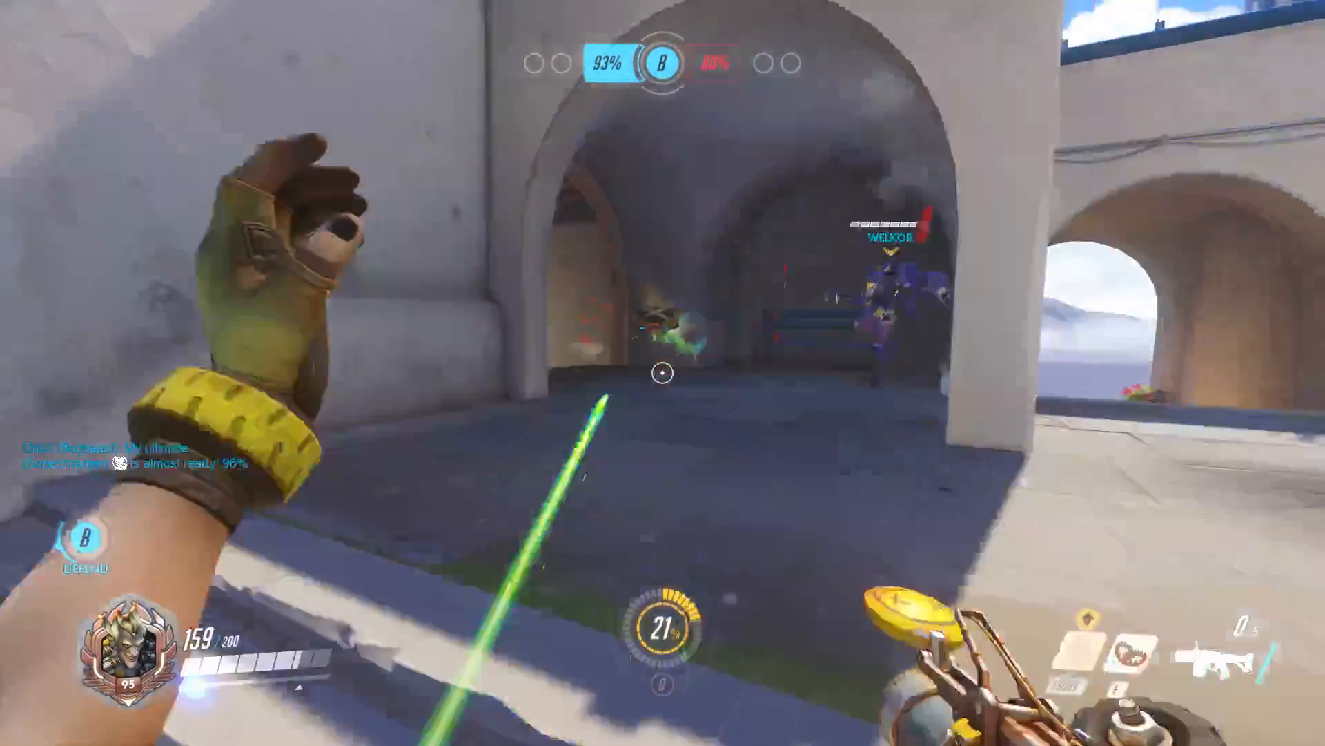
key("w")
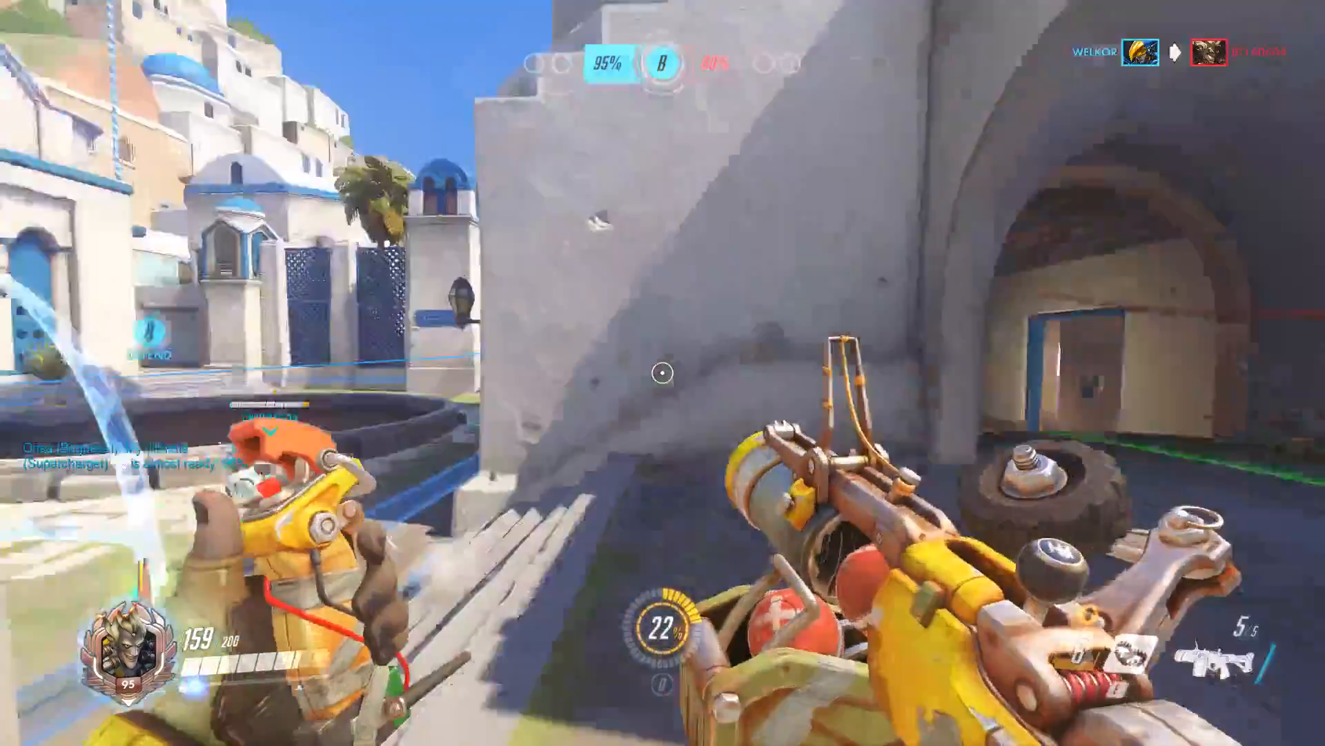
- Set a steel trap beside the courtyard steps and attack the enemy in the arched passage with a grenade and a melee hit
key("e")
key("w")
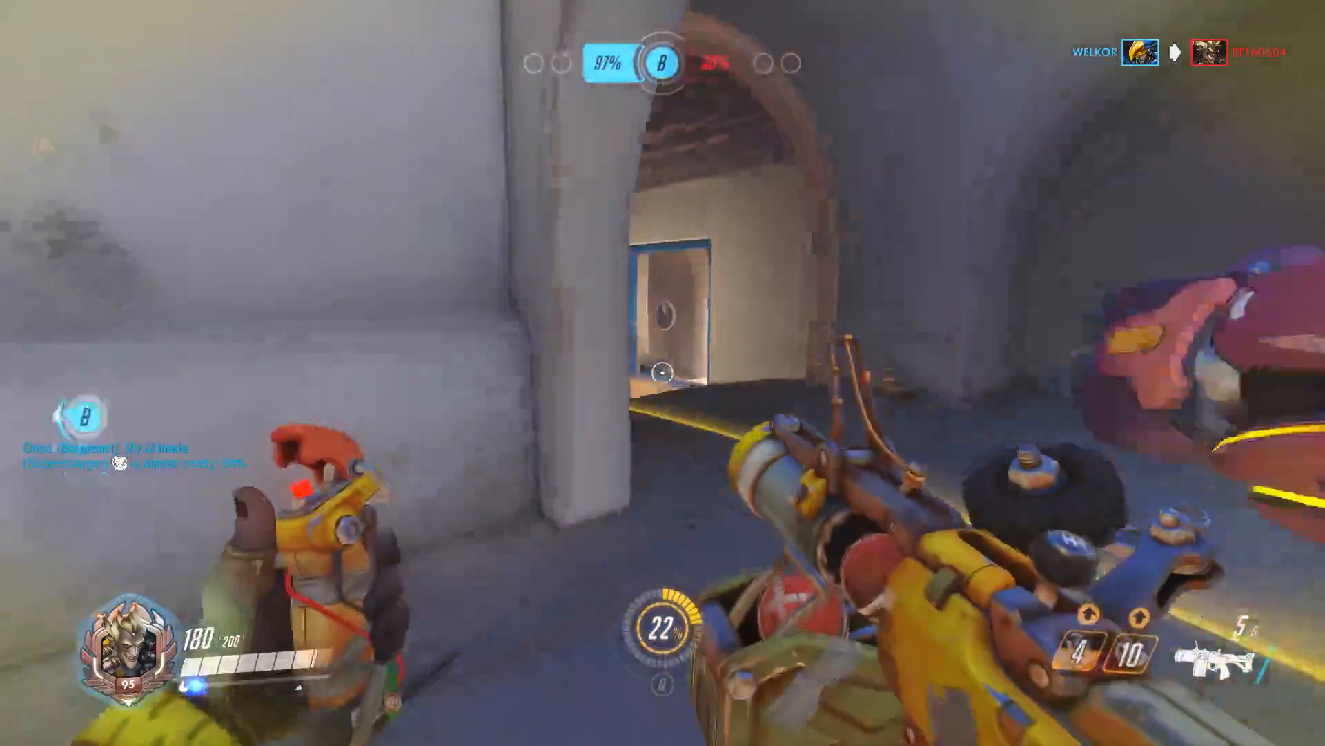
left_click(663, 373)
key("v")
key("w")
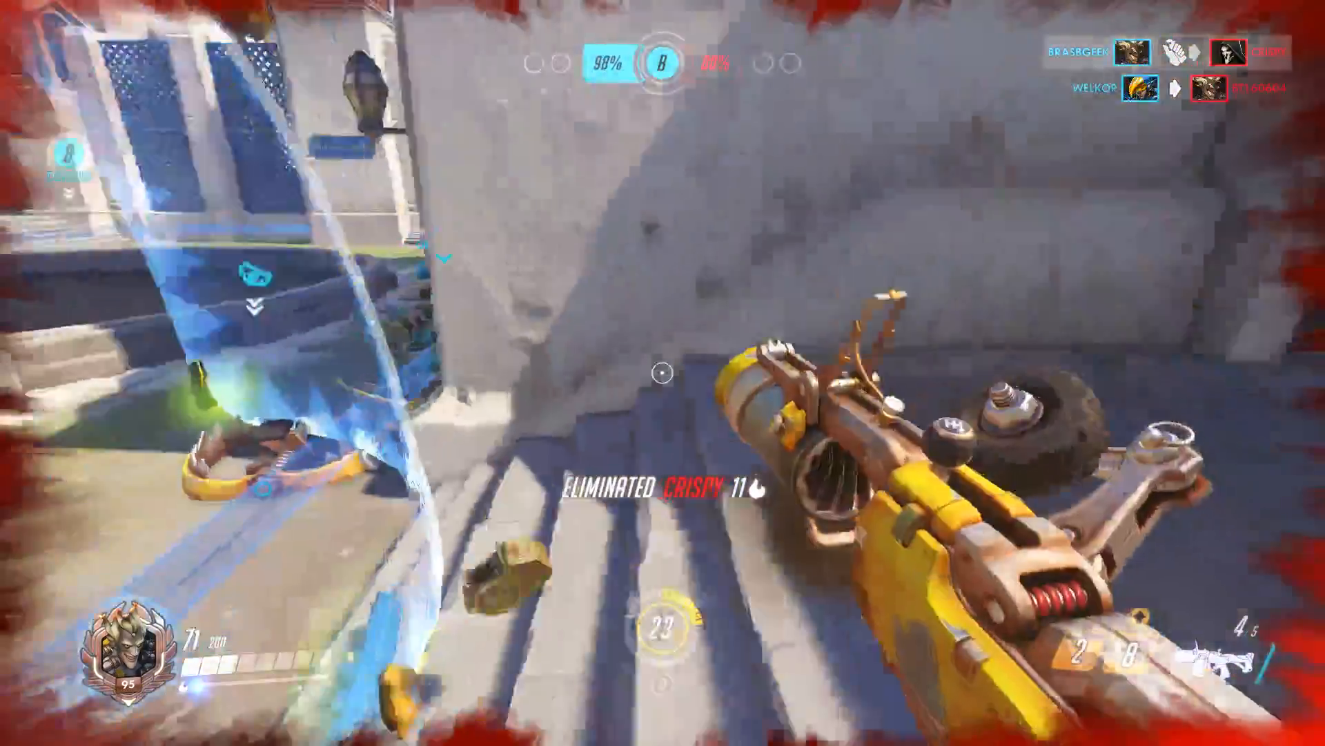
- Move along the lattice fence and around the fountain courtyard with the large mech teammate until the round on objective B ends
key("w")
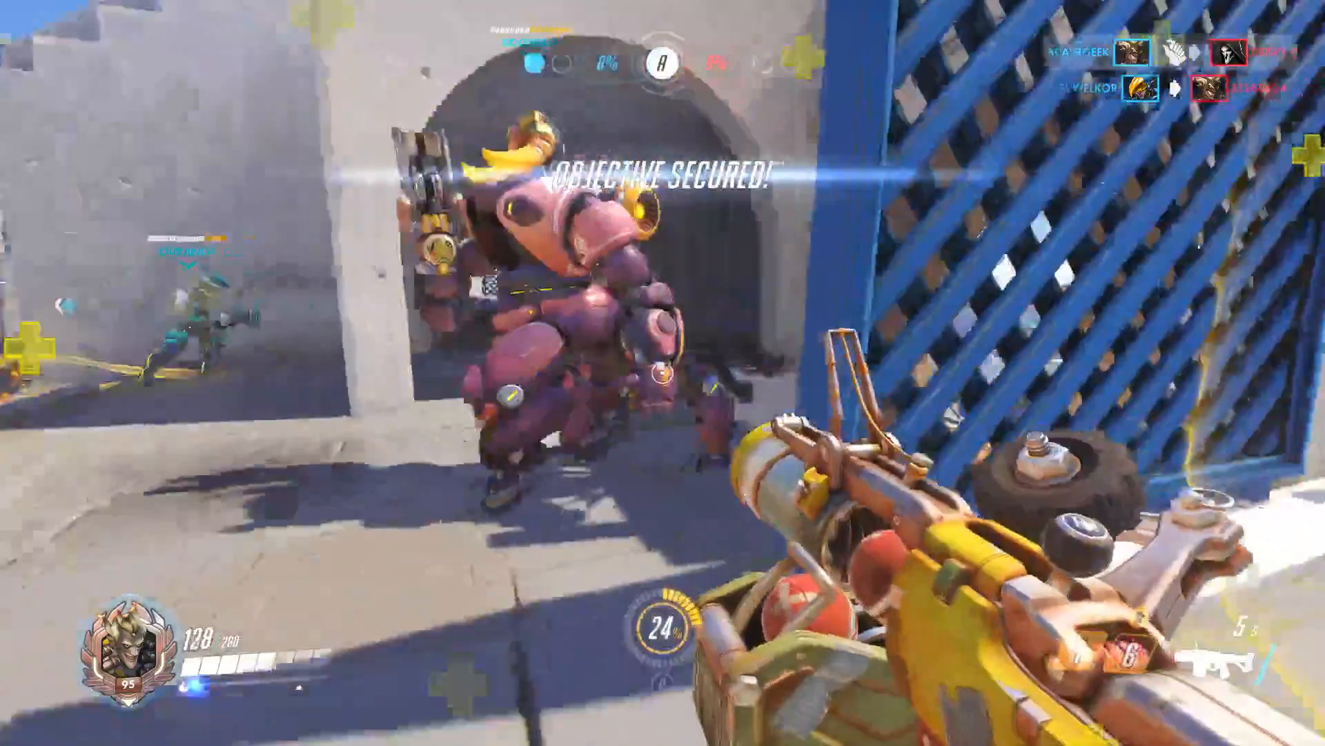
key("w")
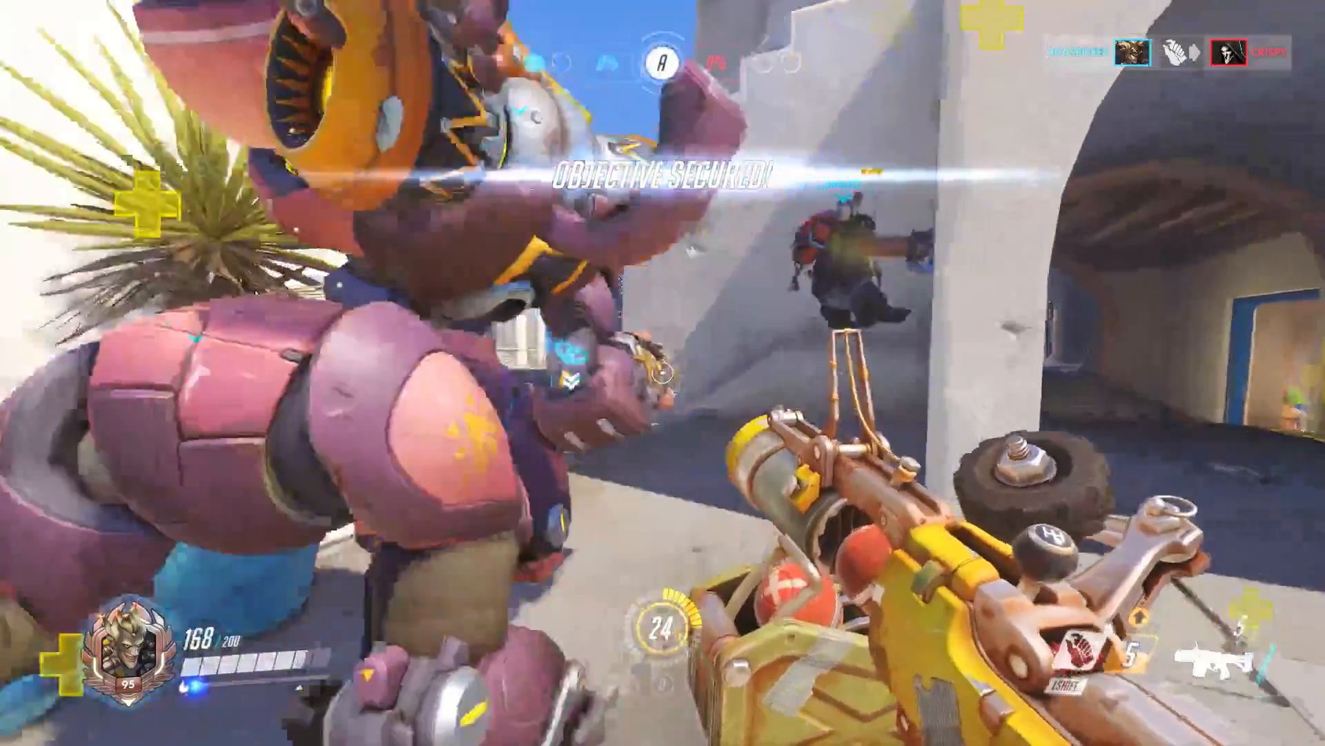
key("w")
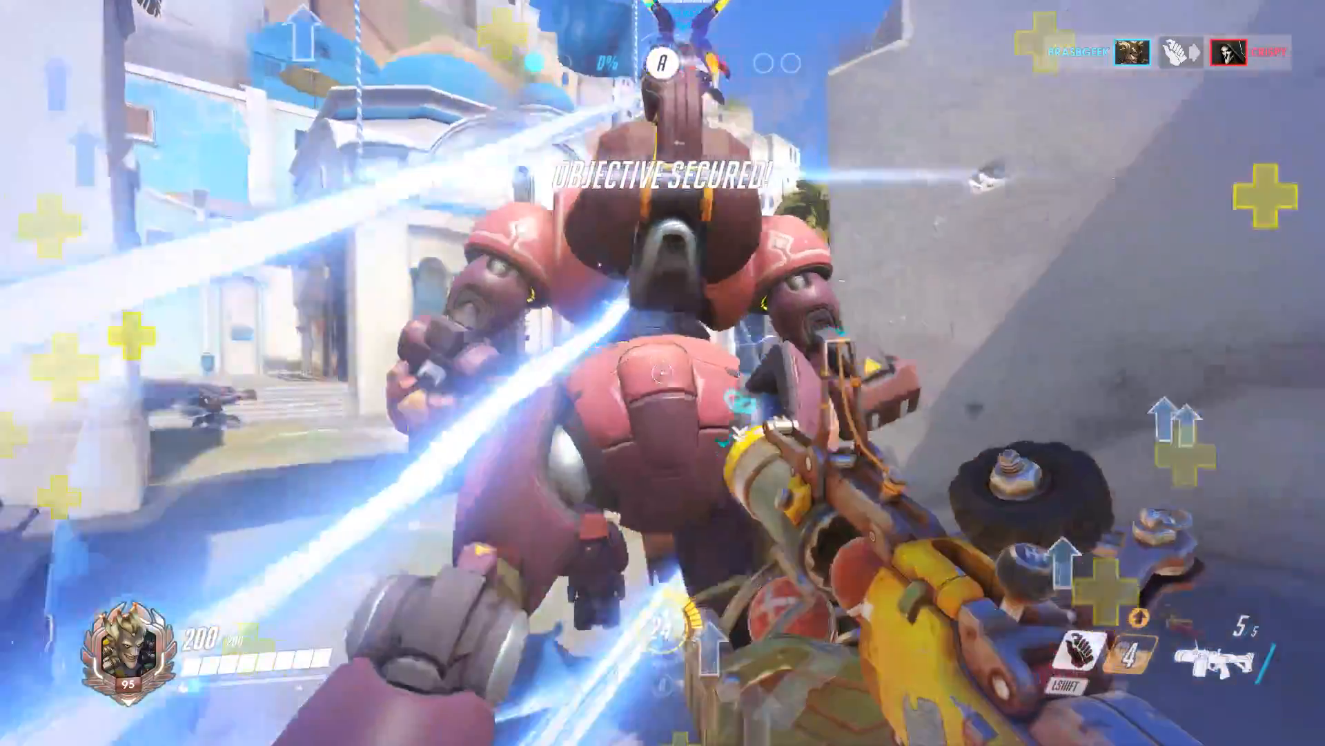
key("w")
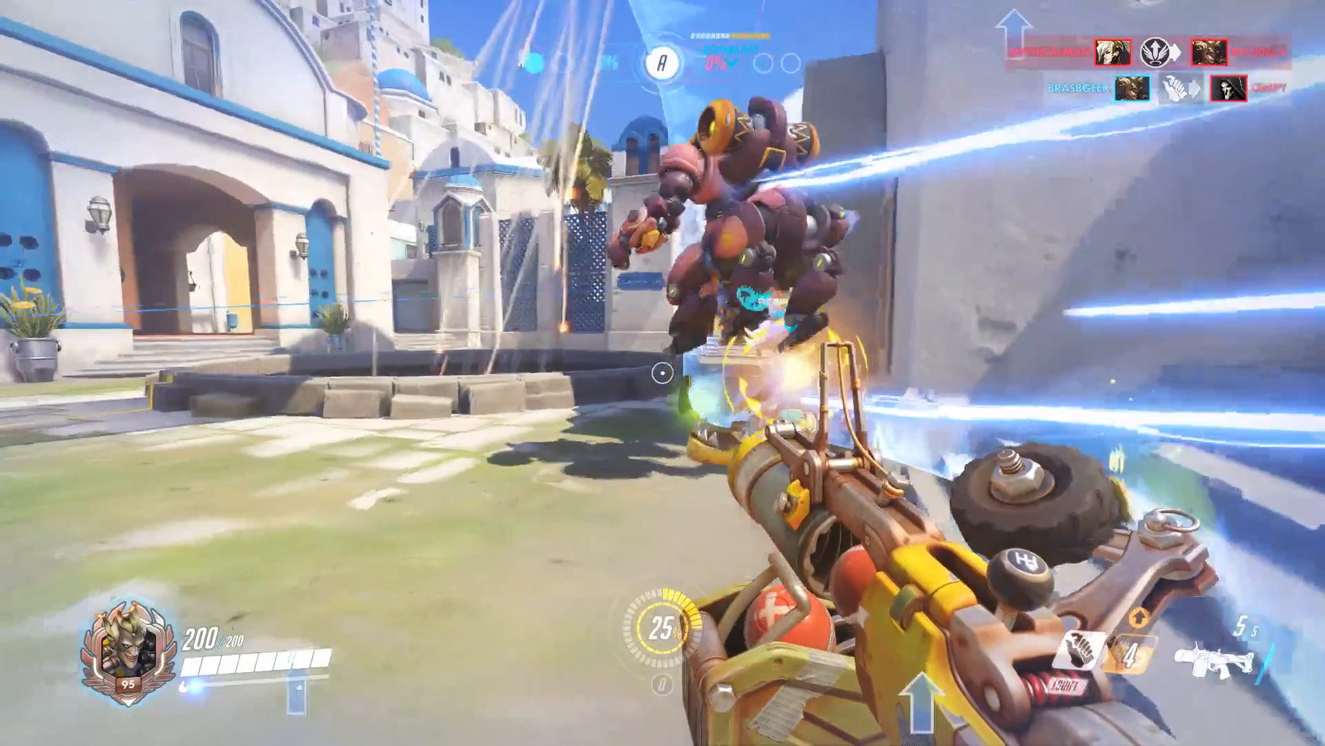
key("w")
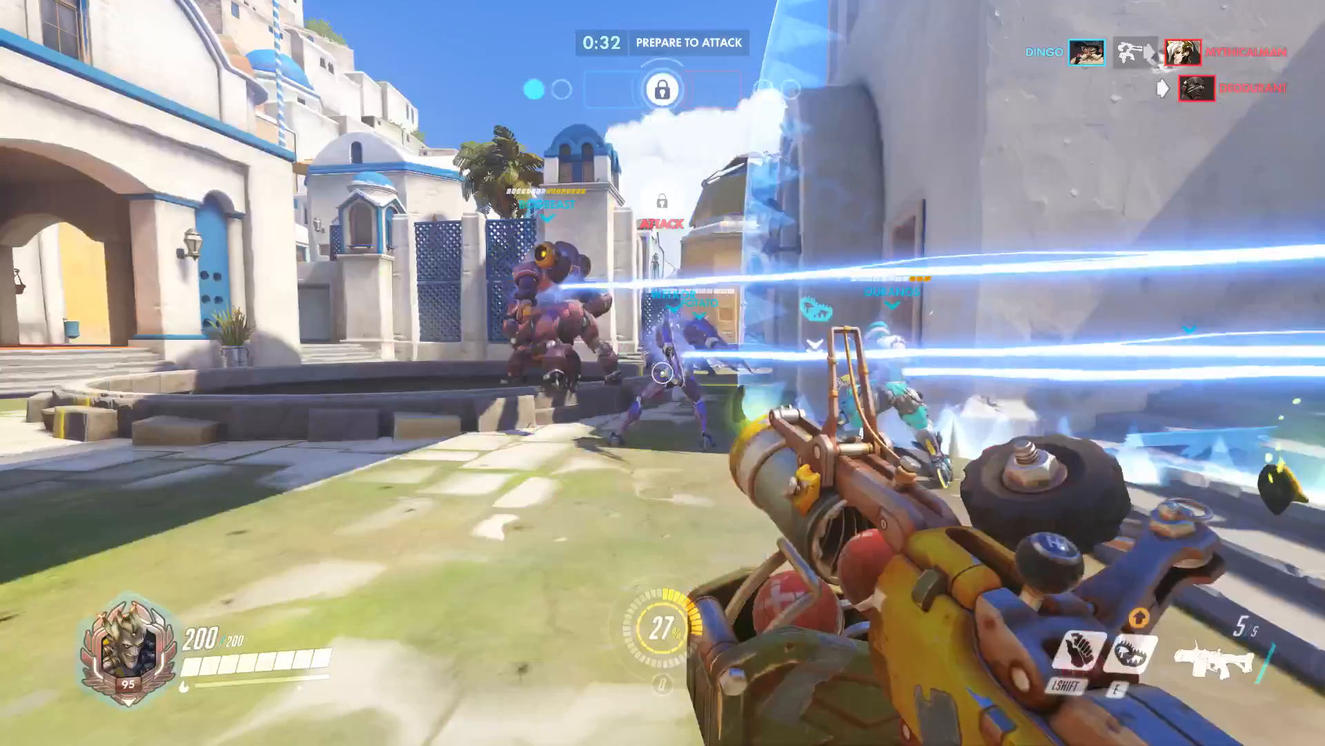
- Review both teams' line-ups and the Junkrat statistics on the scoreboard while roaming the spawn room before the second round
key("Tab")
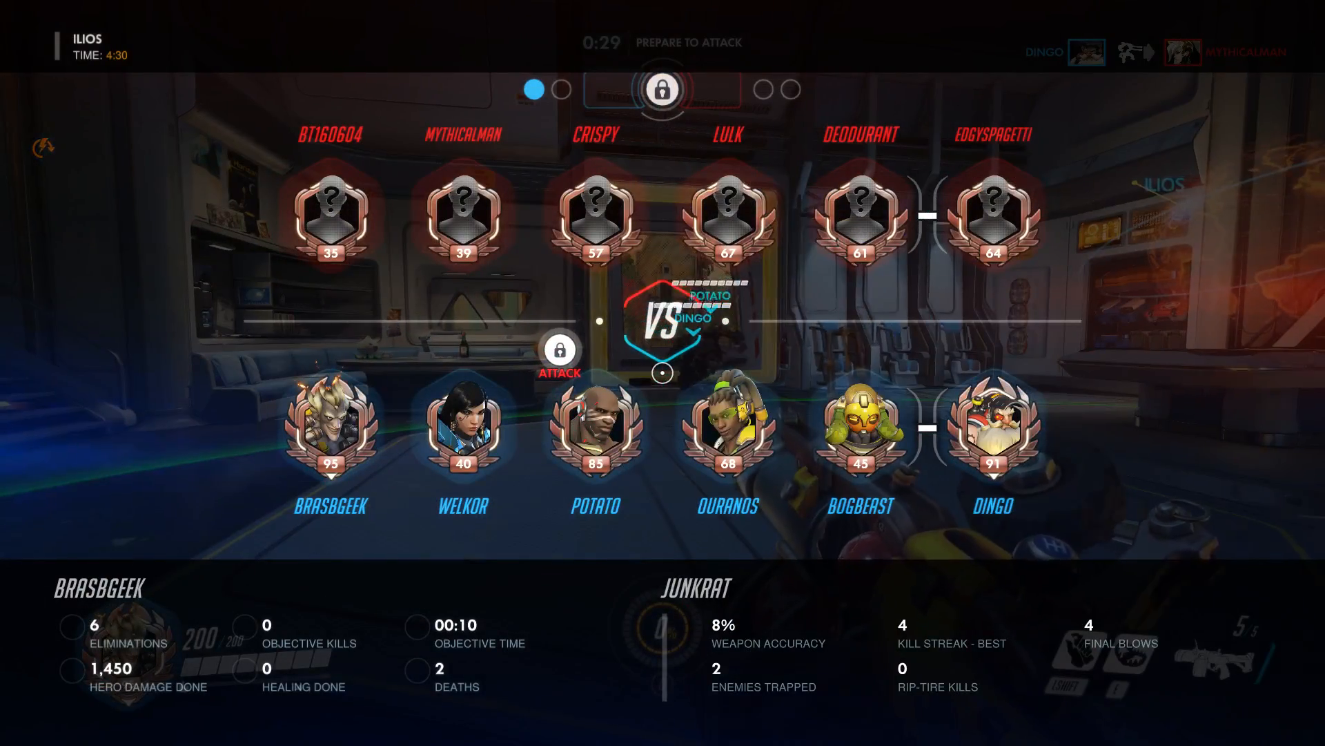
key("w")
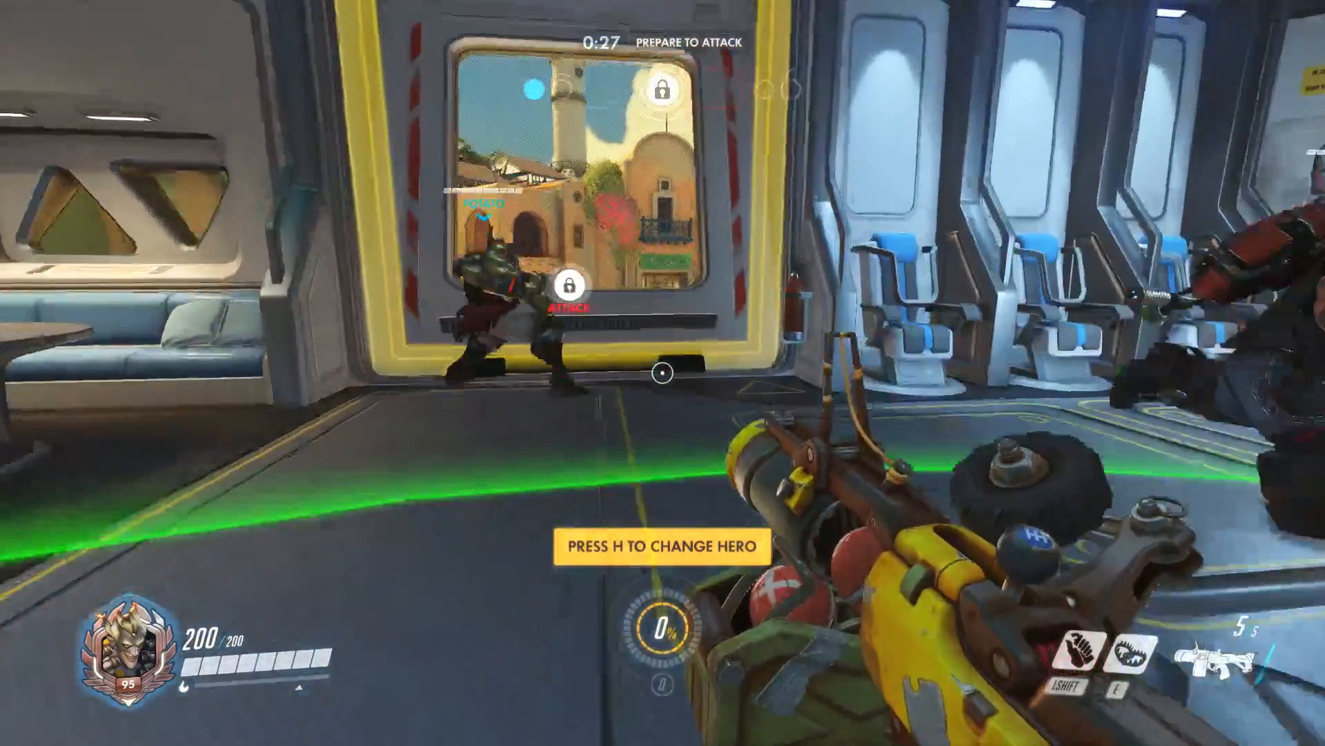
key("d")
key("a")
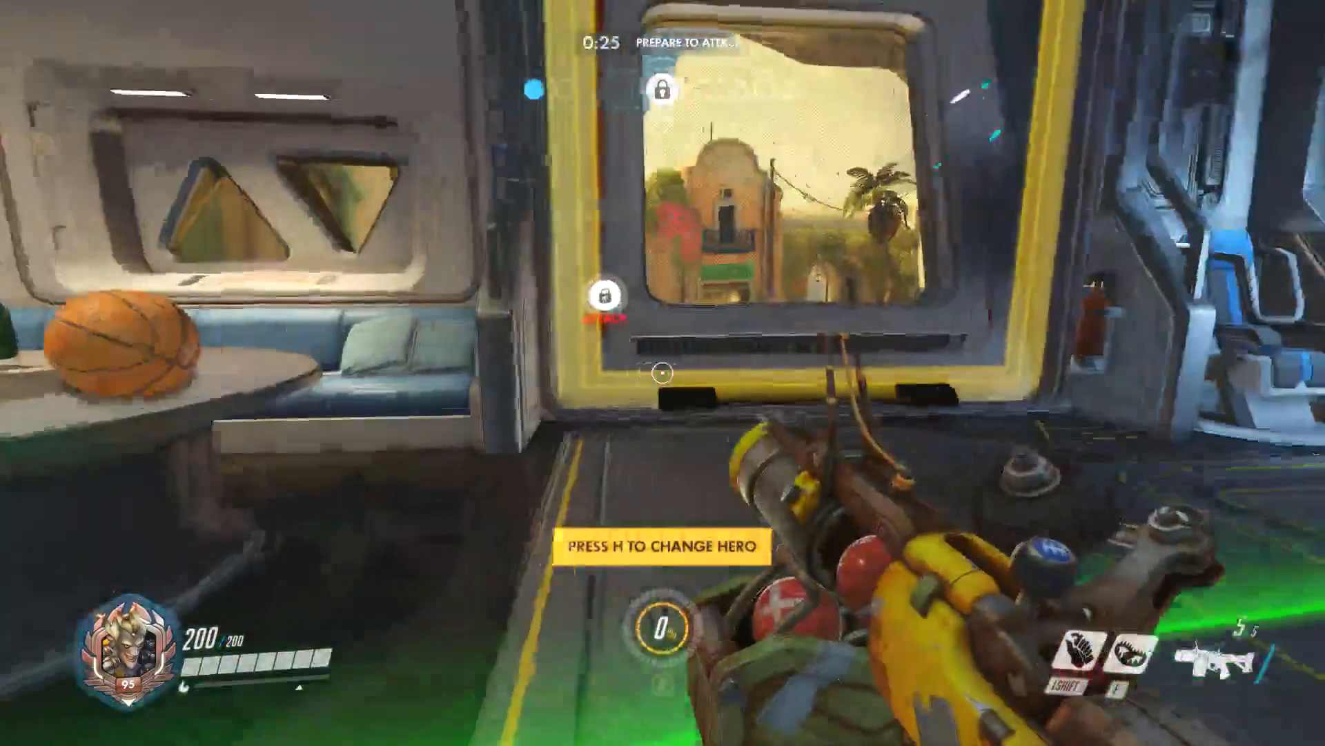
key("s")
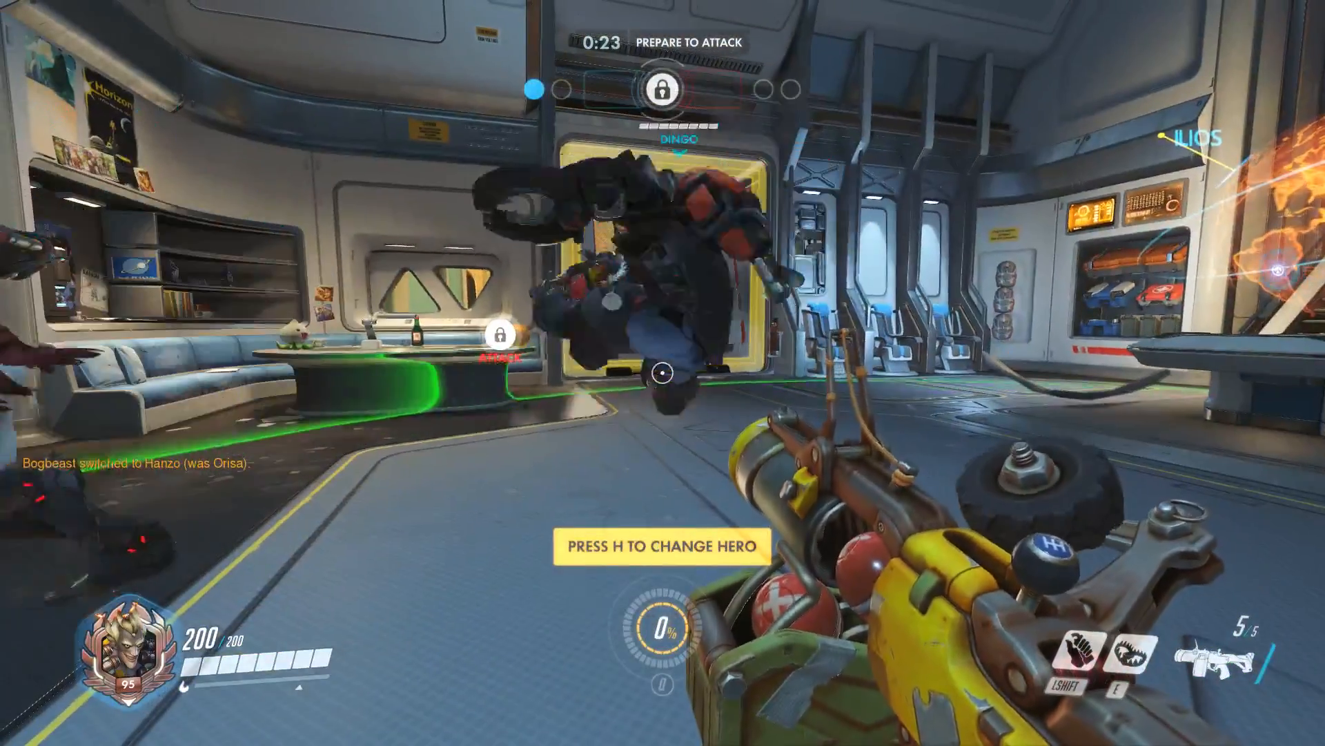
key("d")
key("Tab")
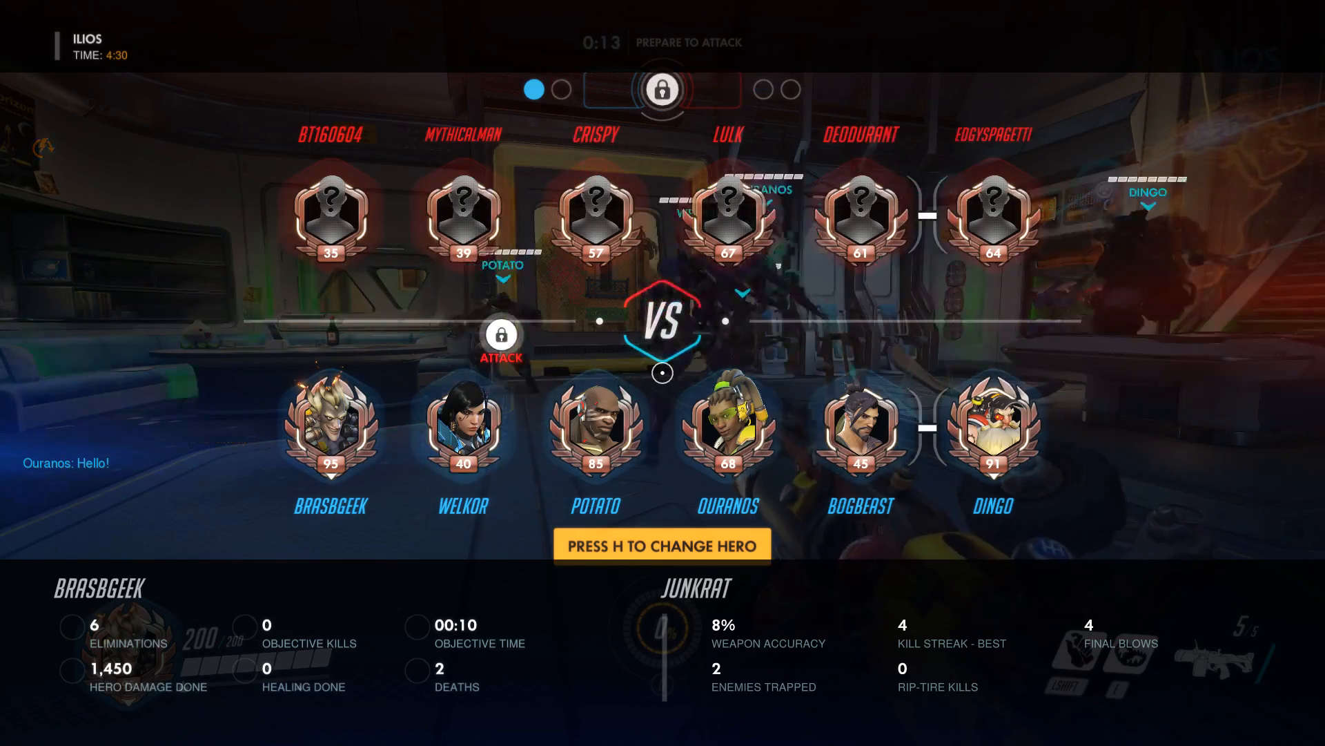
key("Tab")
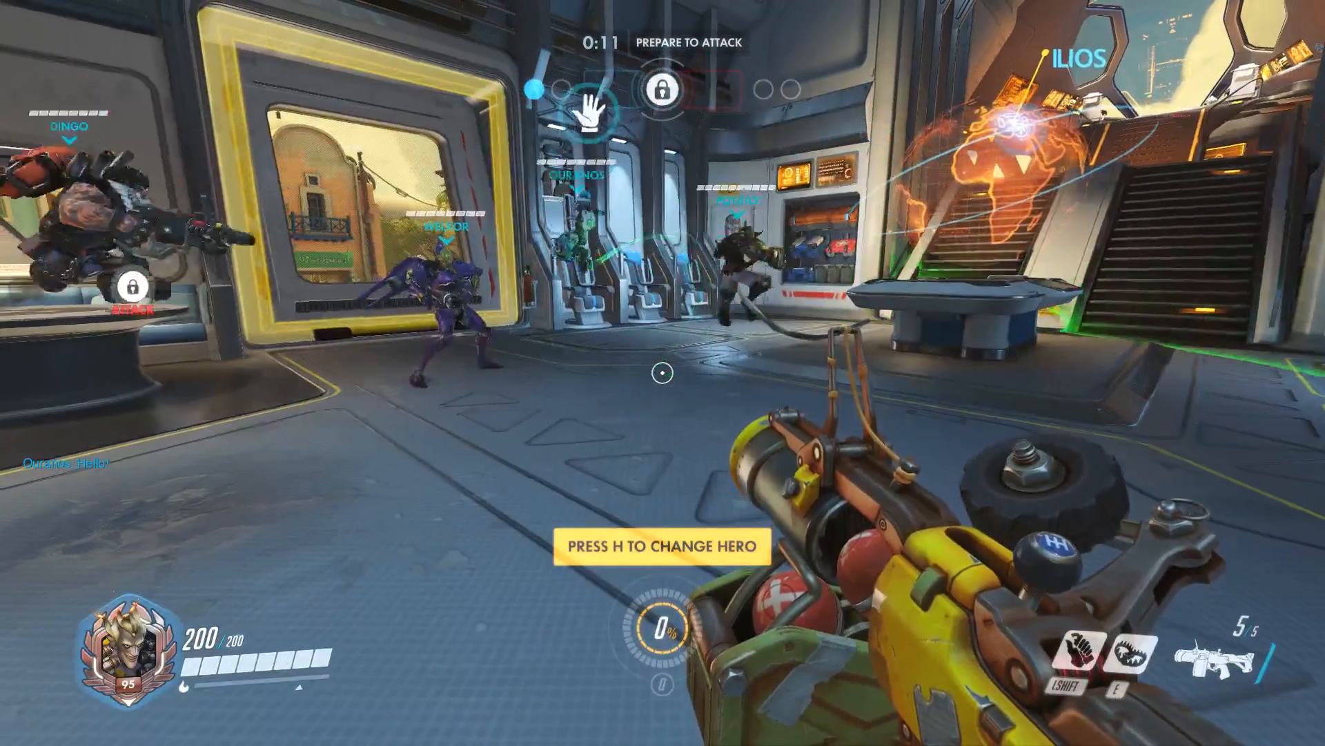
- Wait around the closed spawn door with the teammates and recheck the team's hero line-up
key("w")
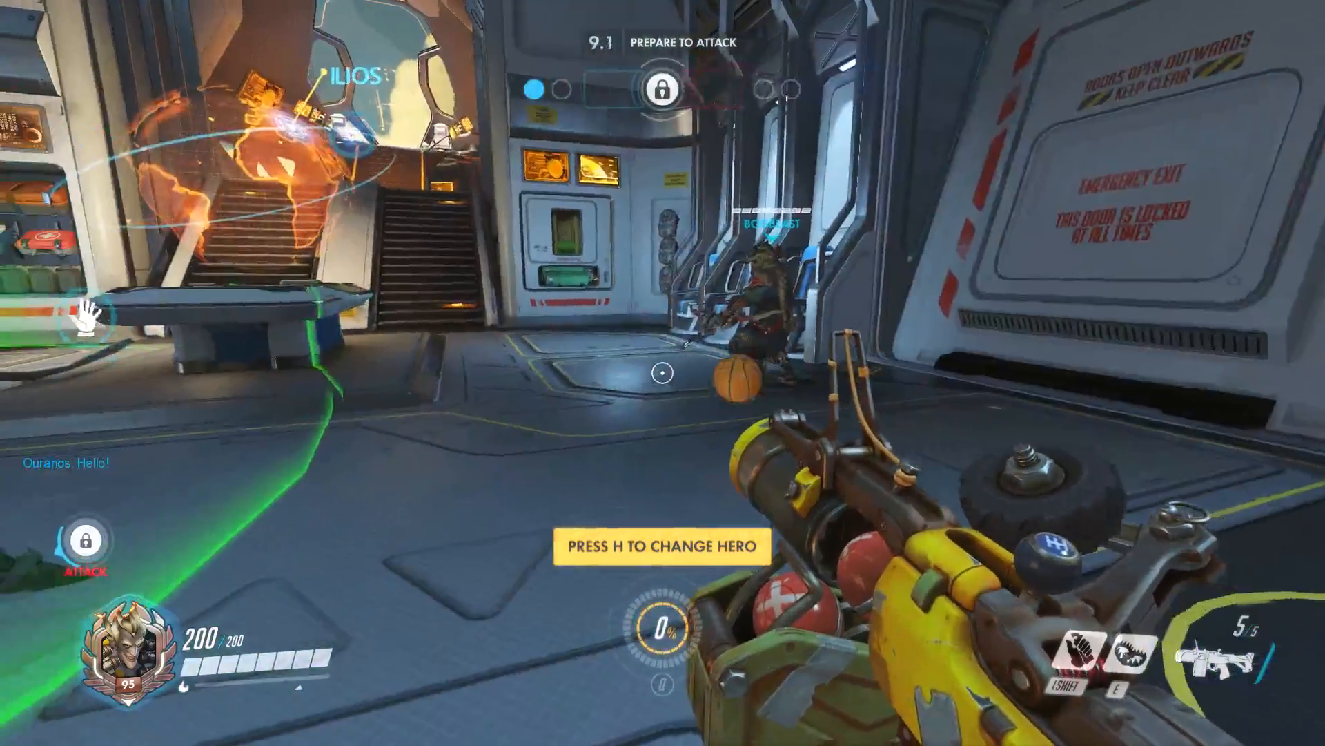
key("w")
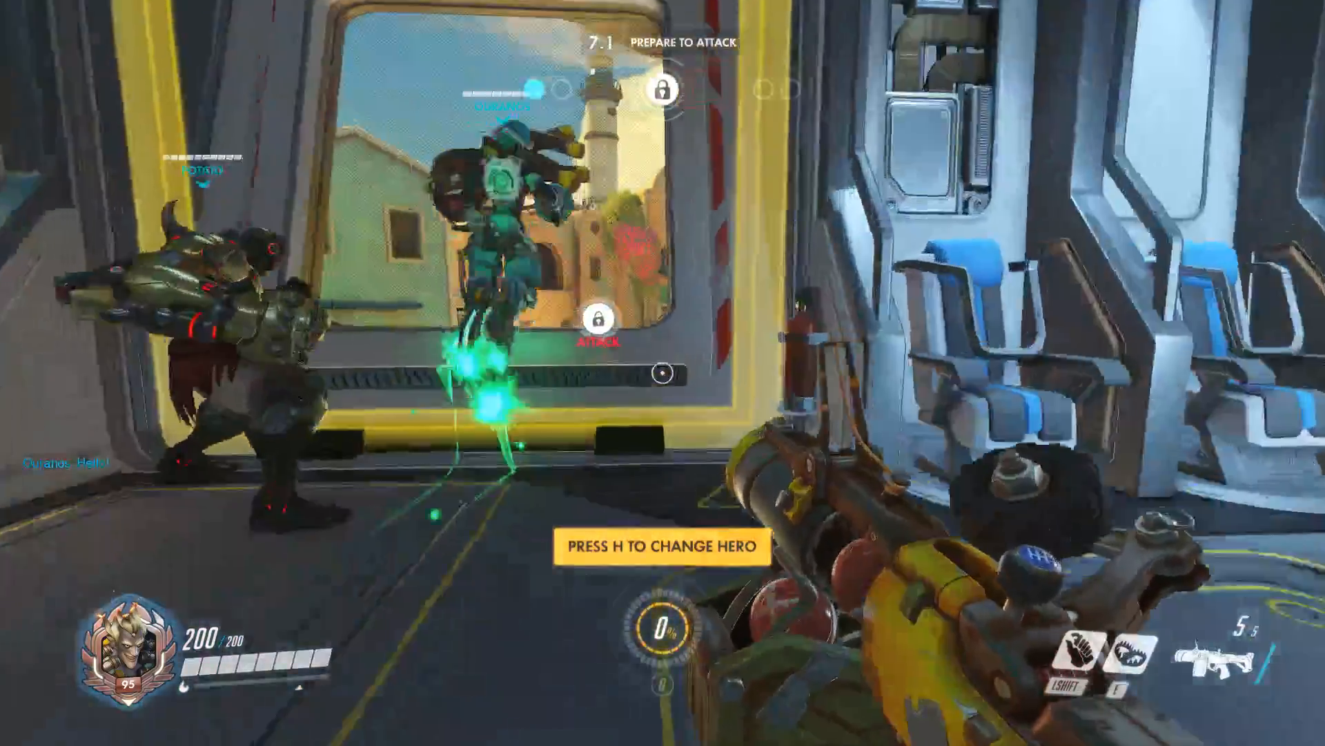
key("s")
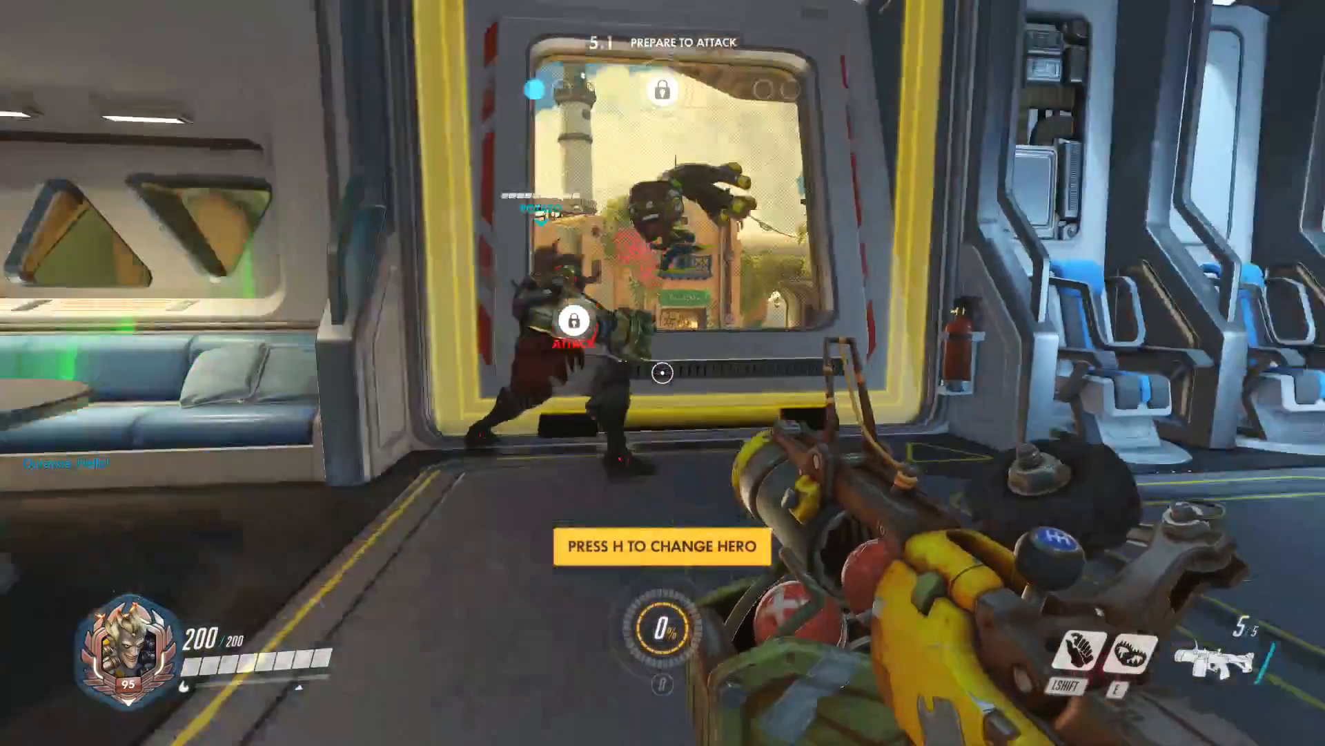
key("Tab")
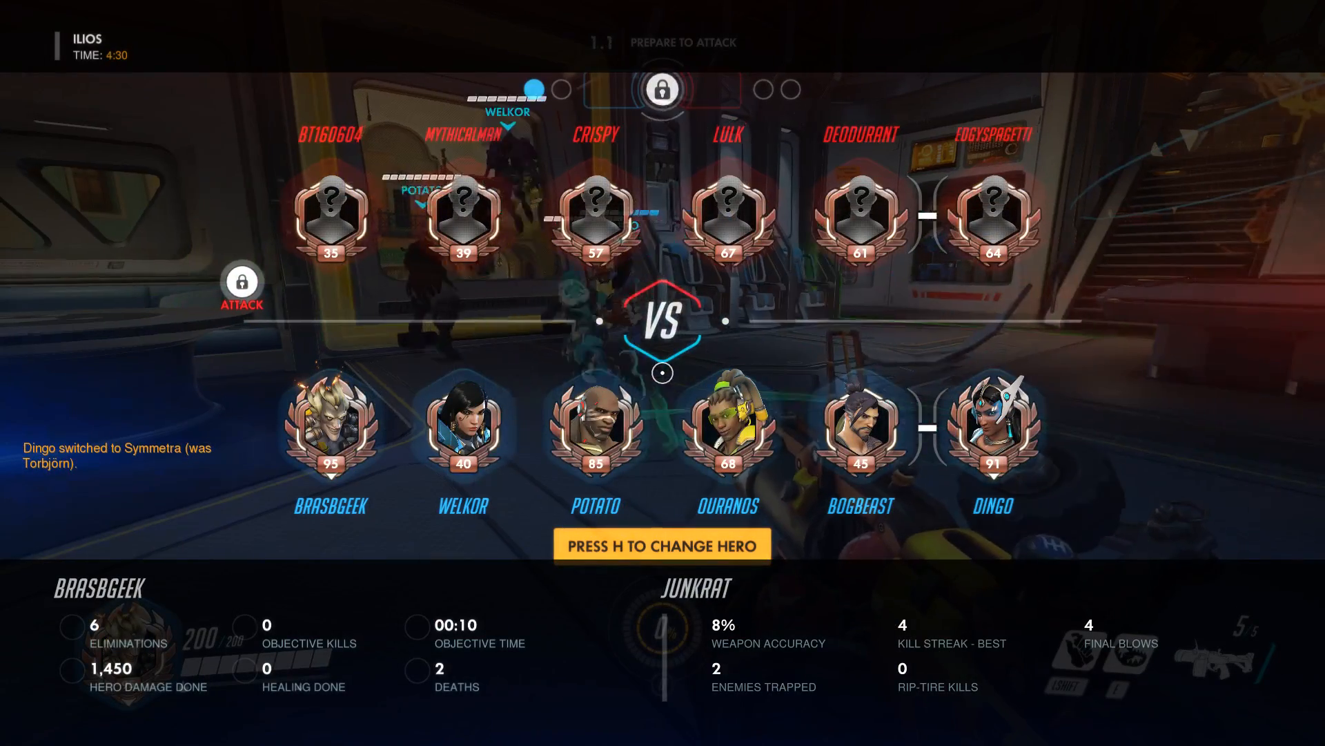
- Leave the spawn, cross the plaza and run through the souvenir shop and café to the terrace outside the locked objective
key("w")
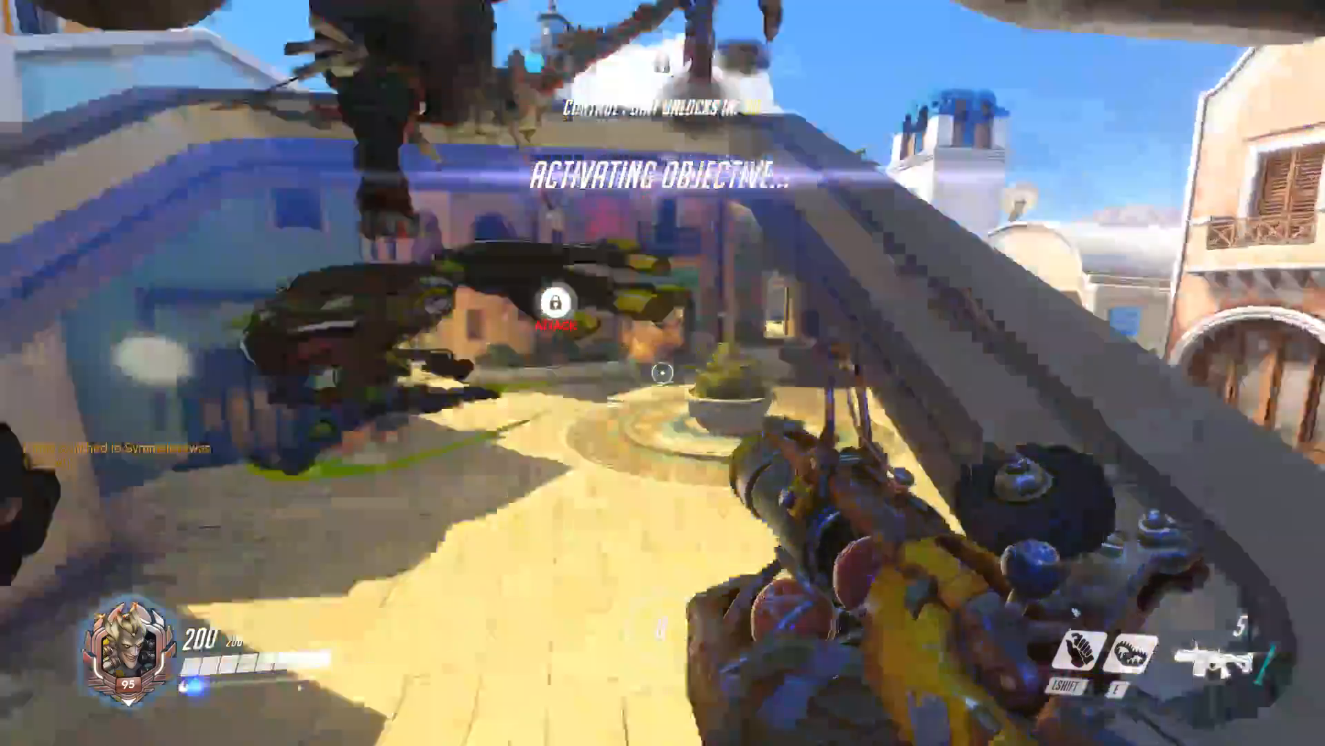
key("w")
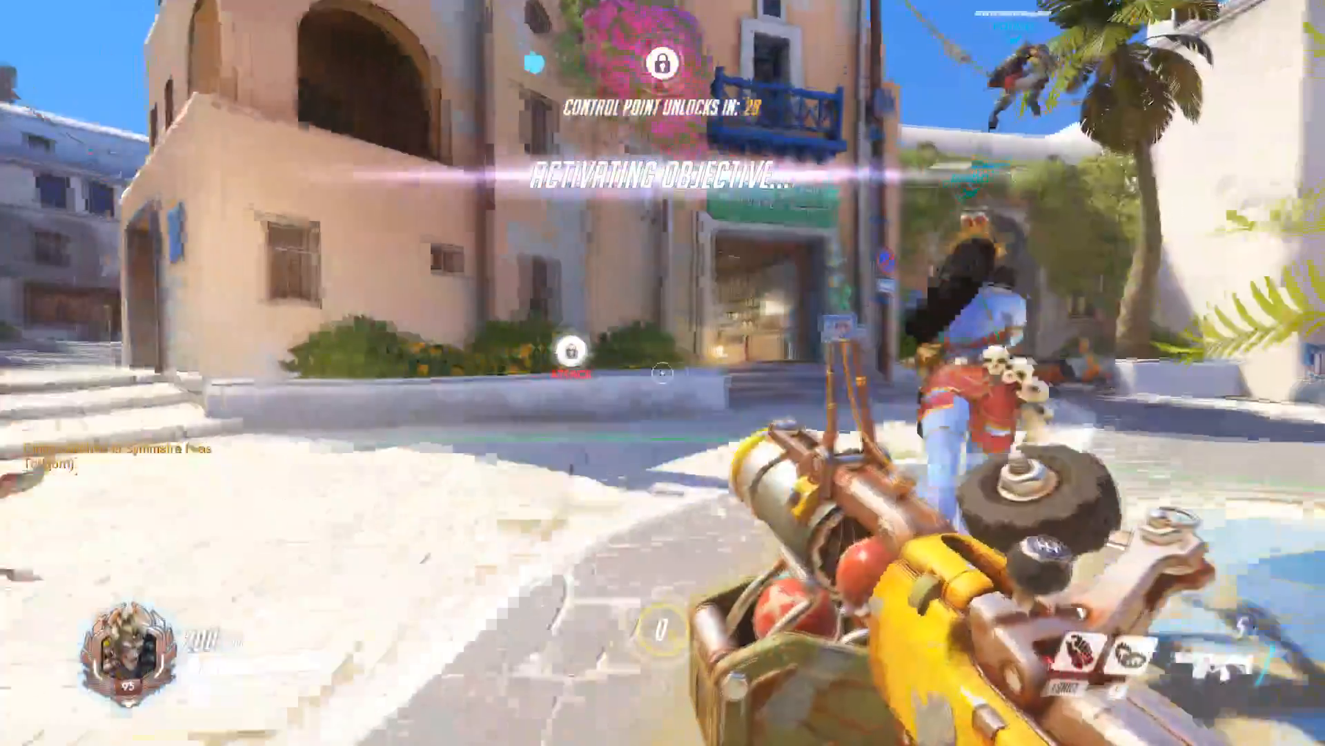
key("w")
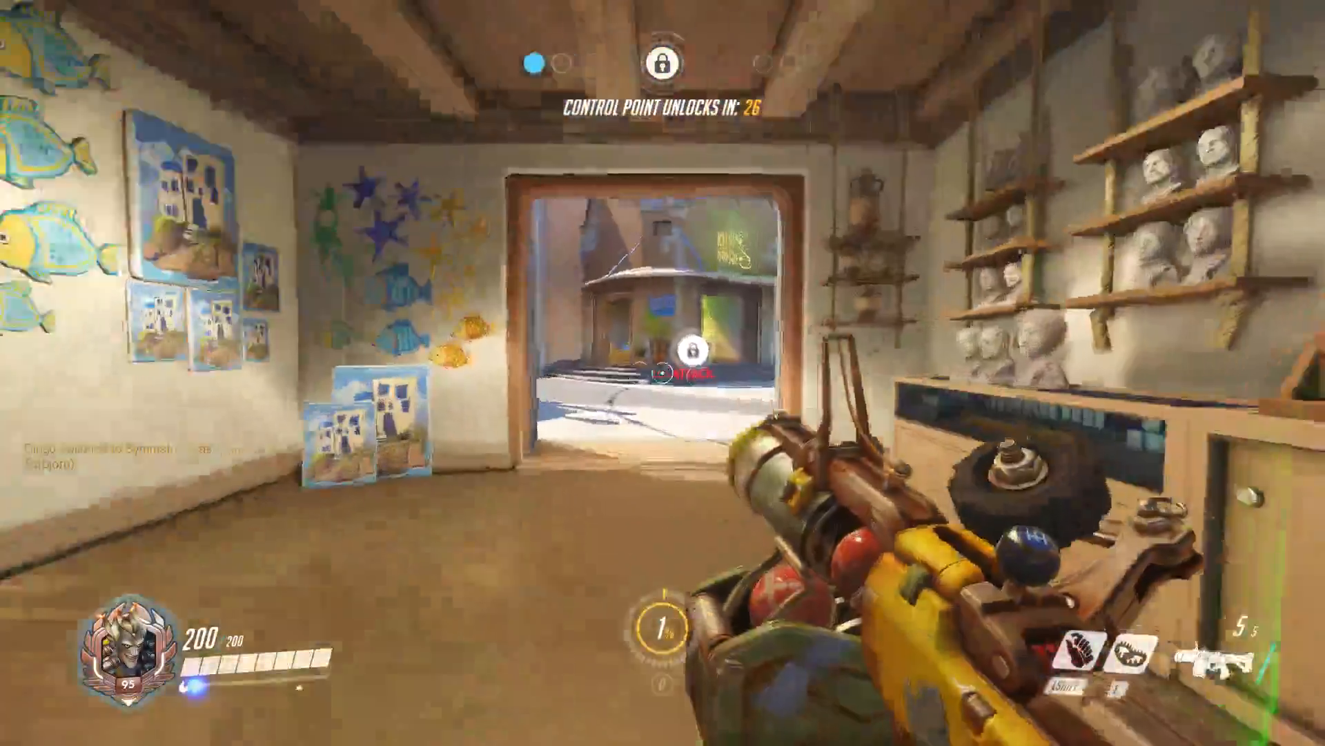
key("w")
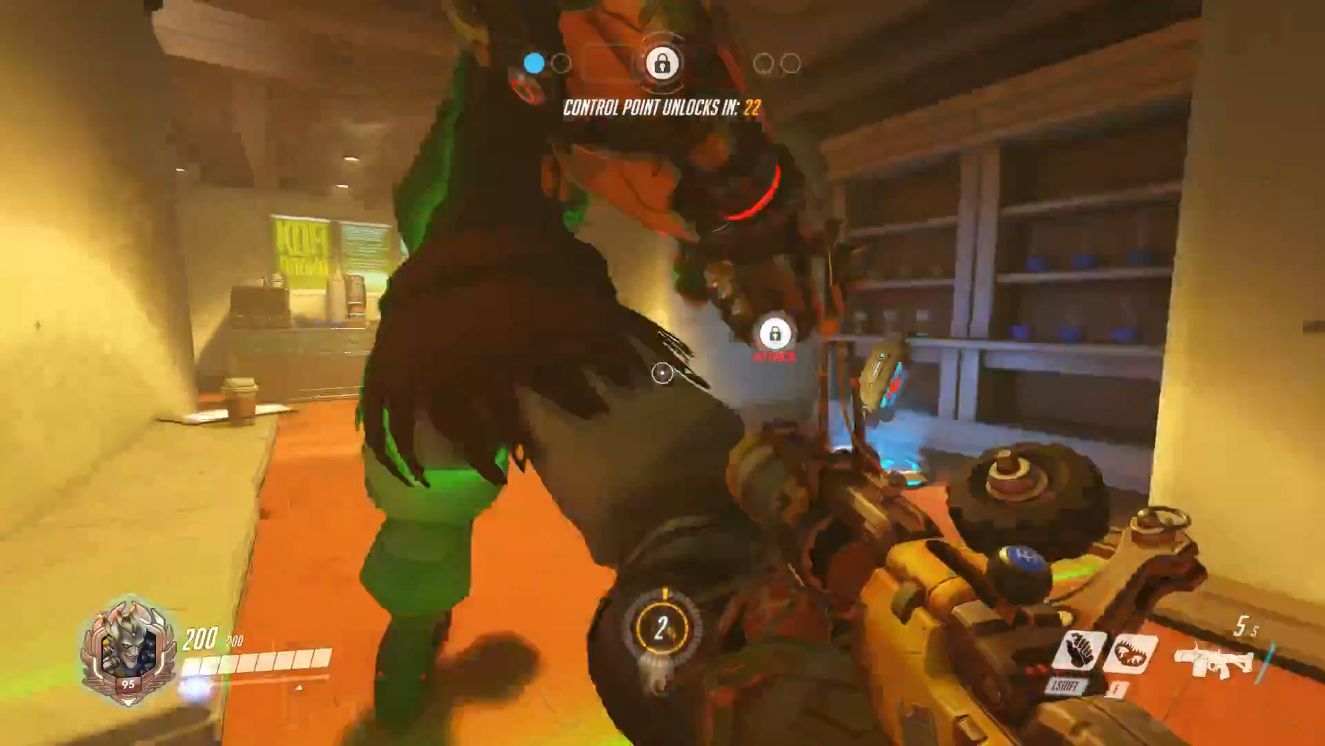
key("w")
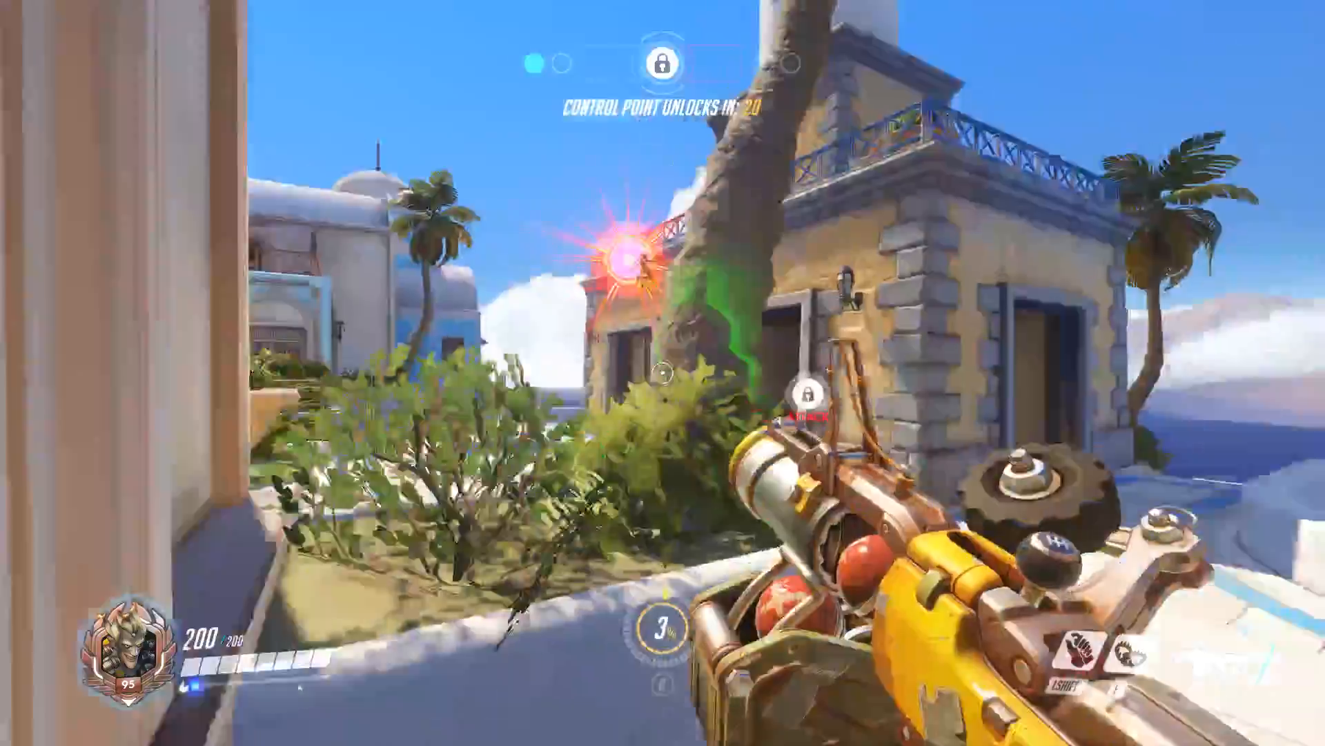
- Throw and detonate a concussion mine on the terrace and advance to the stone wall of the objective building
key("shift")
key("s")
right_click(663, 372)
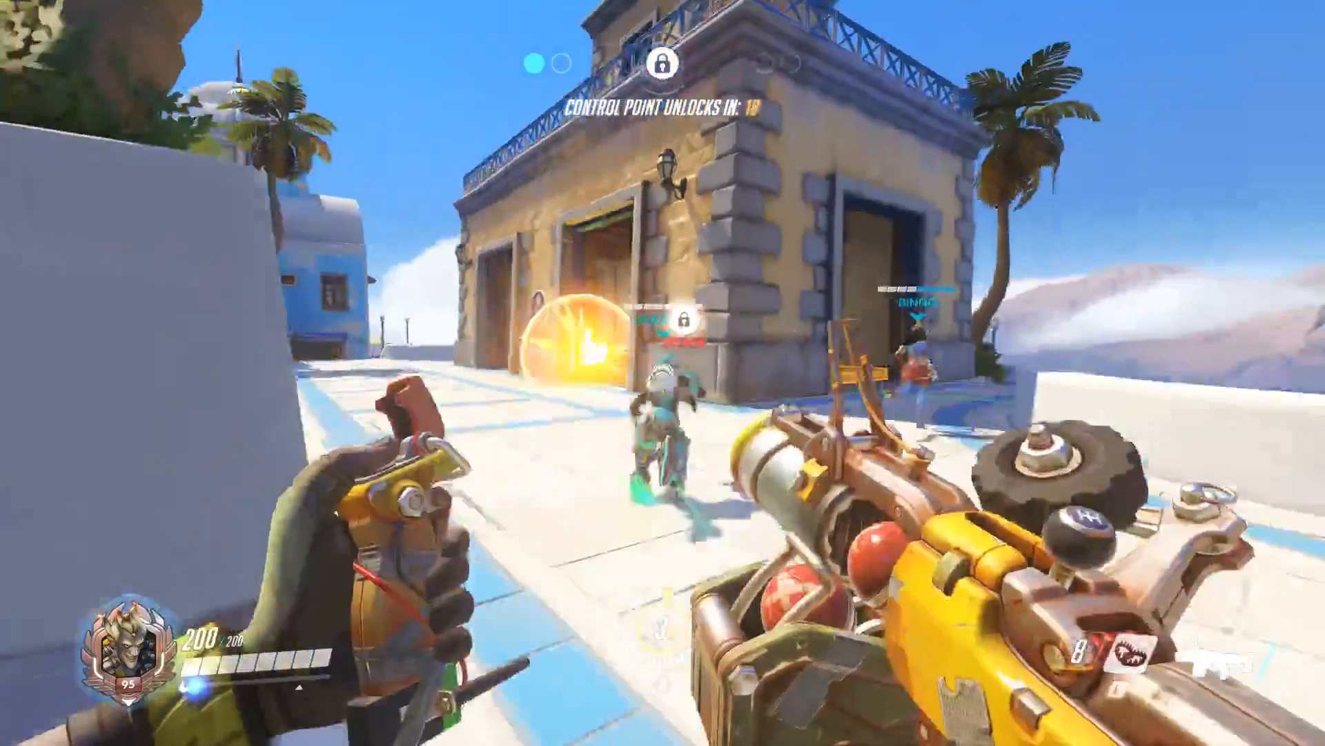
key("w")
key("w")
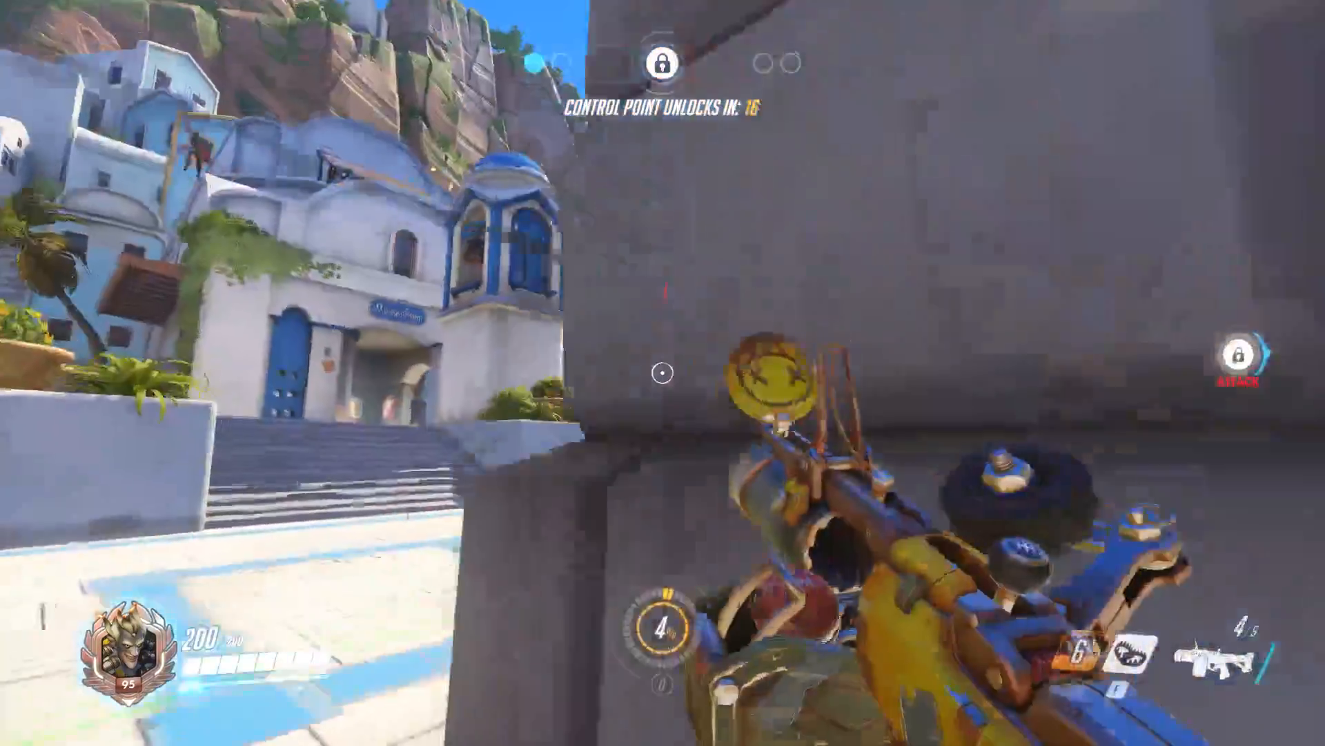
- Enter the objective building, set a steel trap inside the doorway, and fire grenades at the enemy outside
left_click(663, 374)
key("w")
key("e")
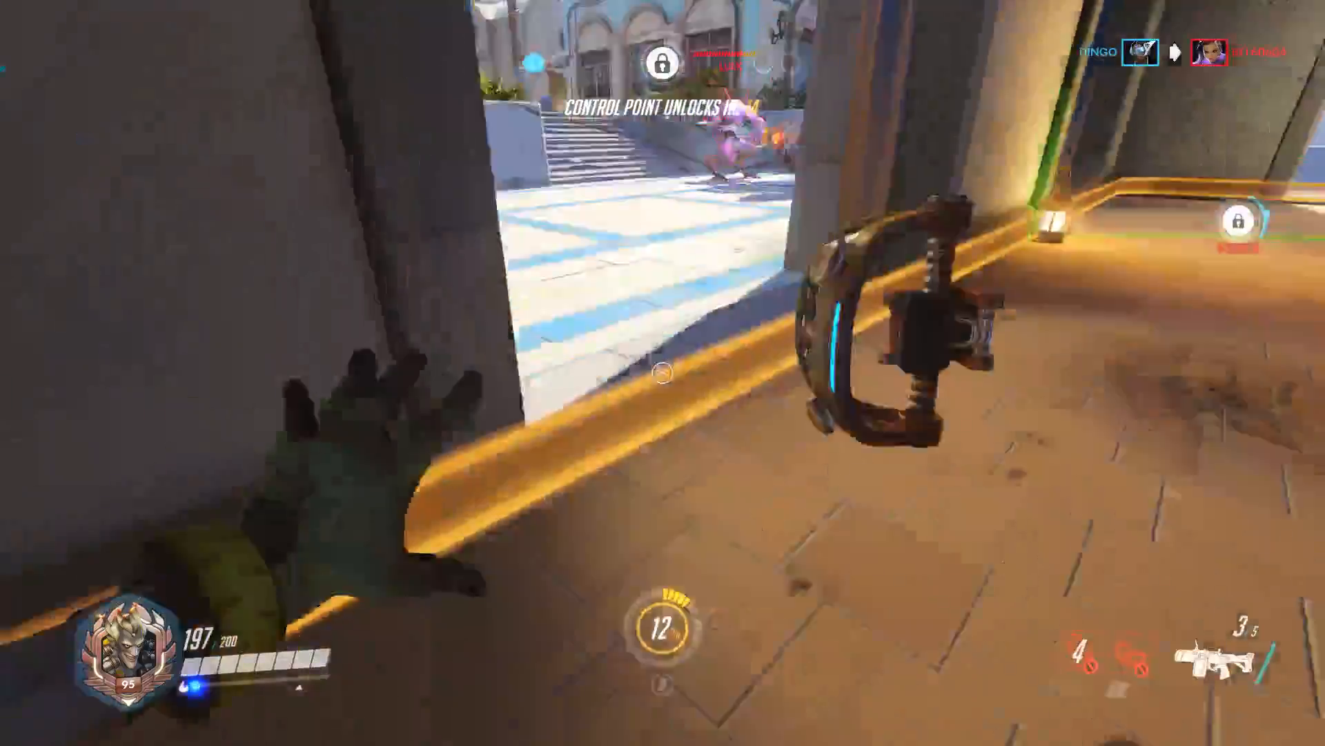
left_click(662, 373)
key("w")
left_click(662, 373)
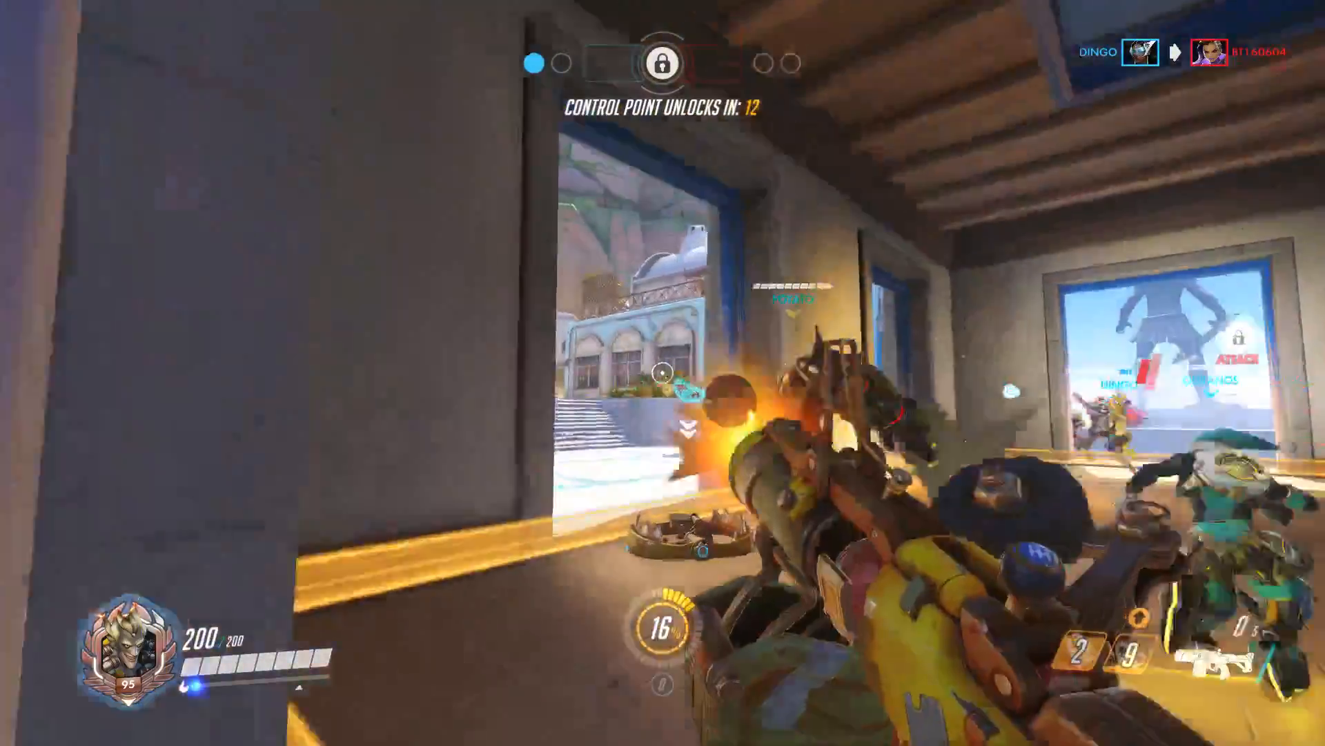
- Throw and detonate a concussion mine at the pink enemy mech inside the objective room, following up with a grenade
key("shift")
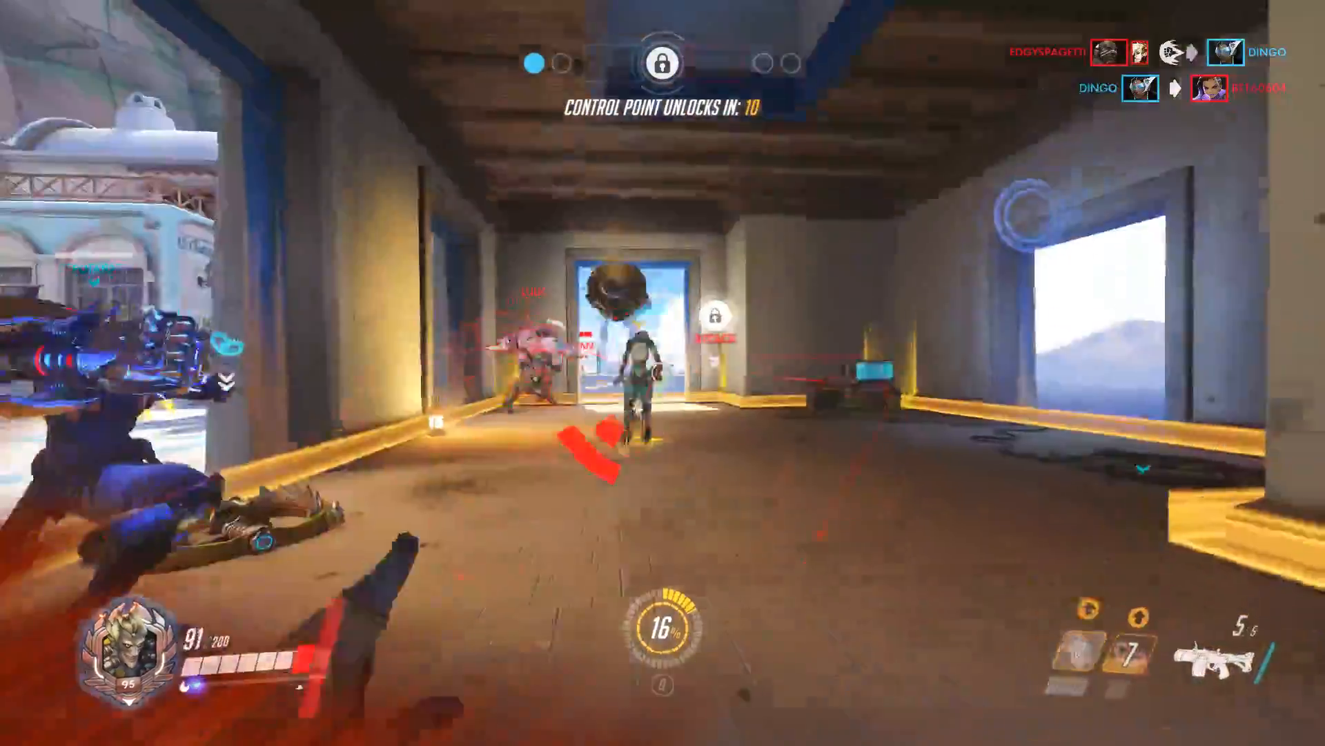
right_click(663, 373)
left_click(663, 374)
key("w")
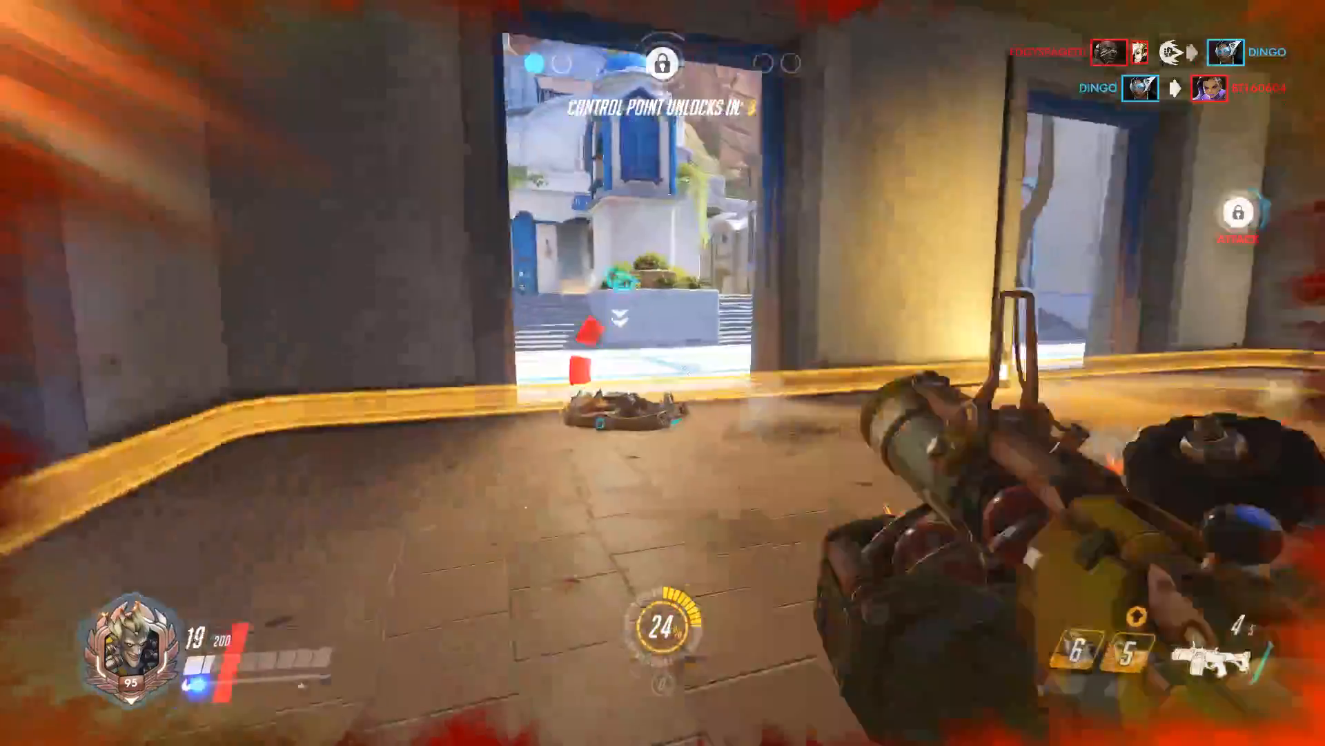
- Fall back inside the objective room and fire grenades at the enemies around the doorways
left_click(663, 372)
key("s")
left_click(663, 373)
left_click(664, 373)
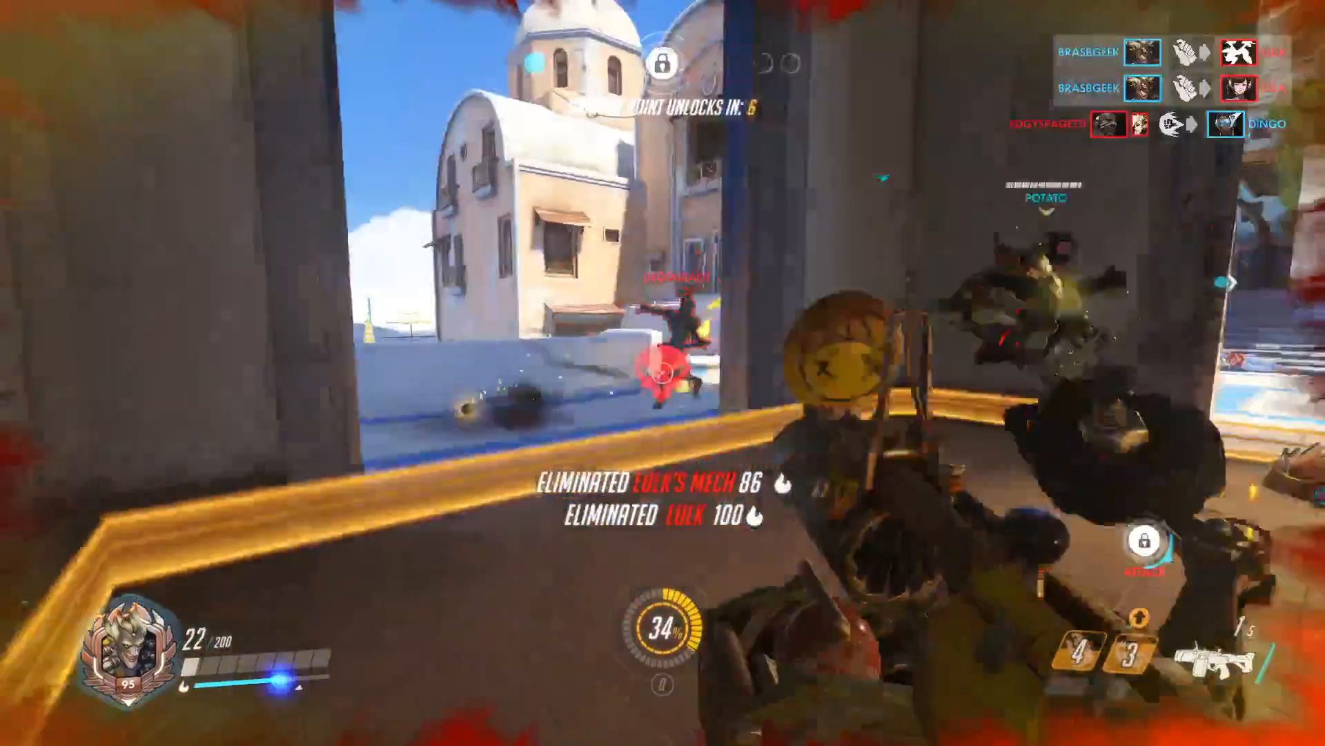
left_click(662, 373)
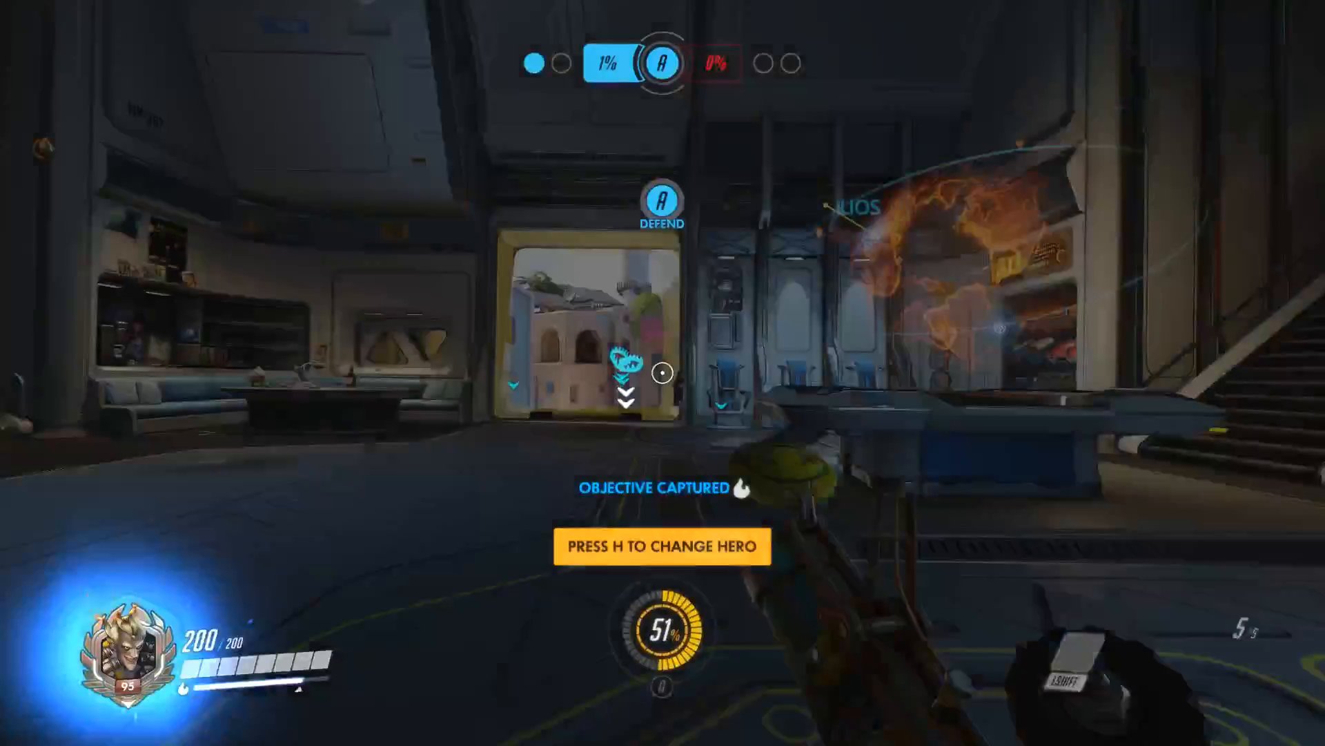
- Leave the spawn room after respawning, cross the plaza past the shop, and take the side passage toward objective A
key("w")
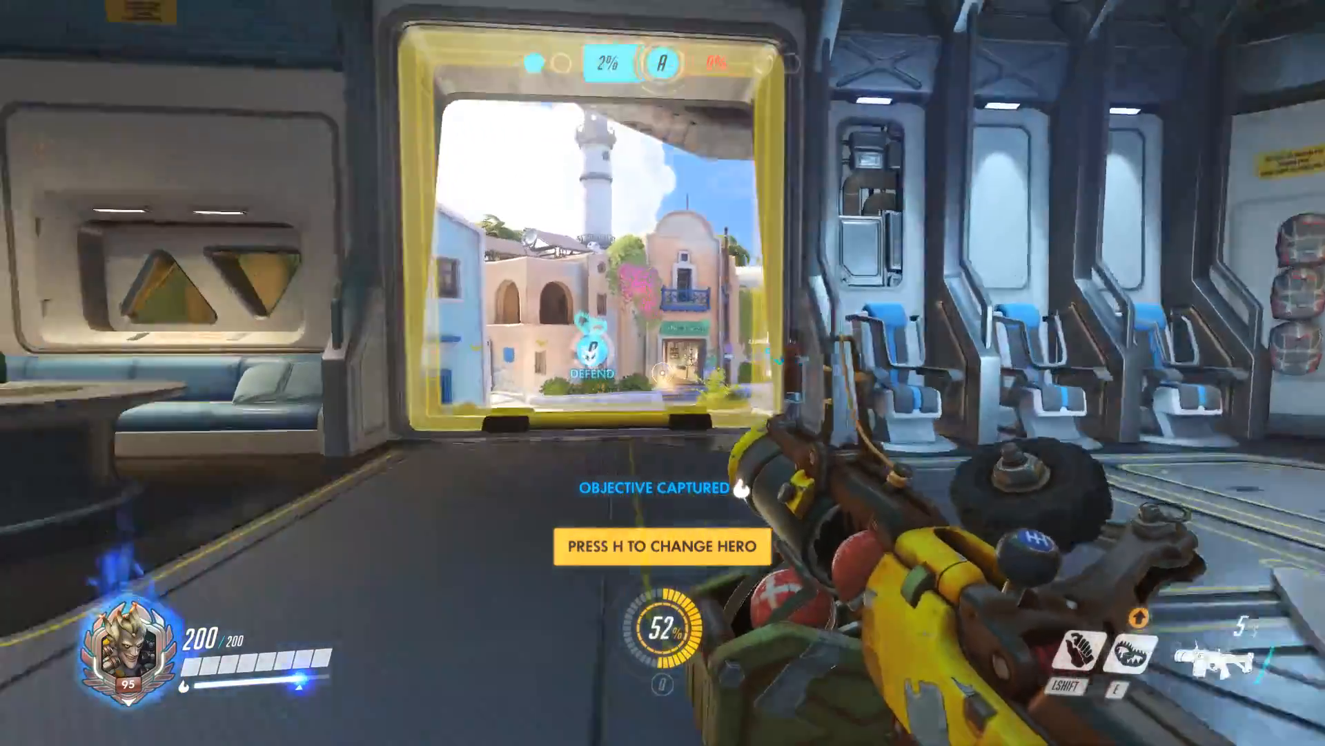
key("w")
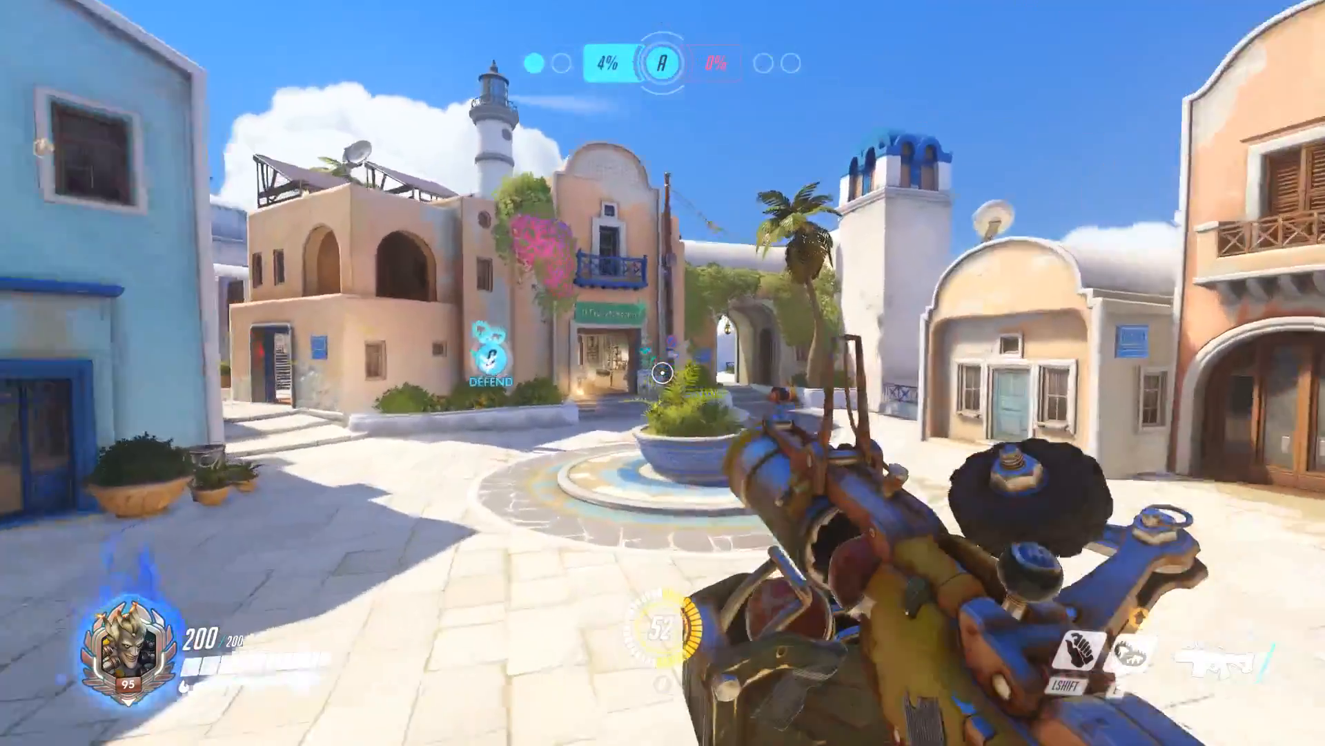
key("w")
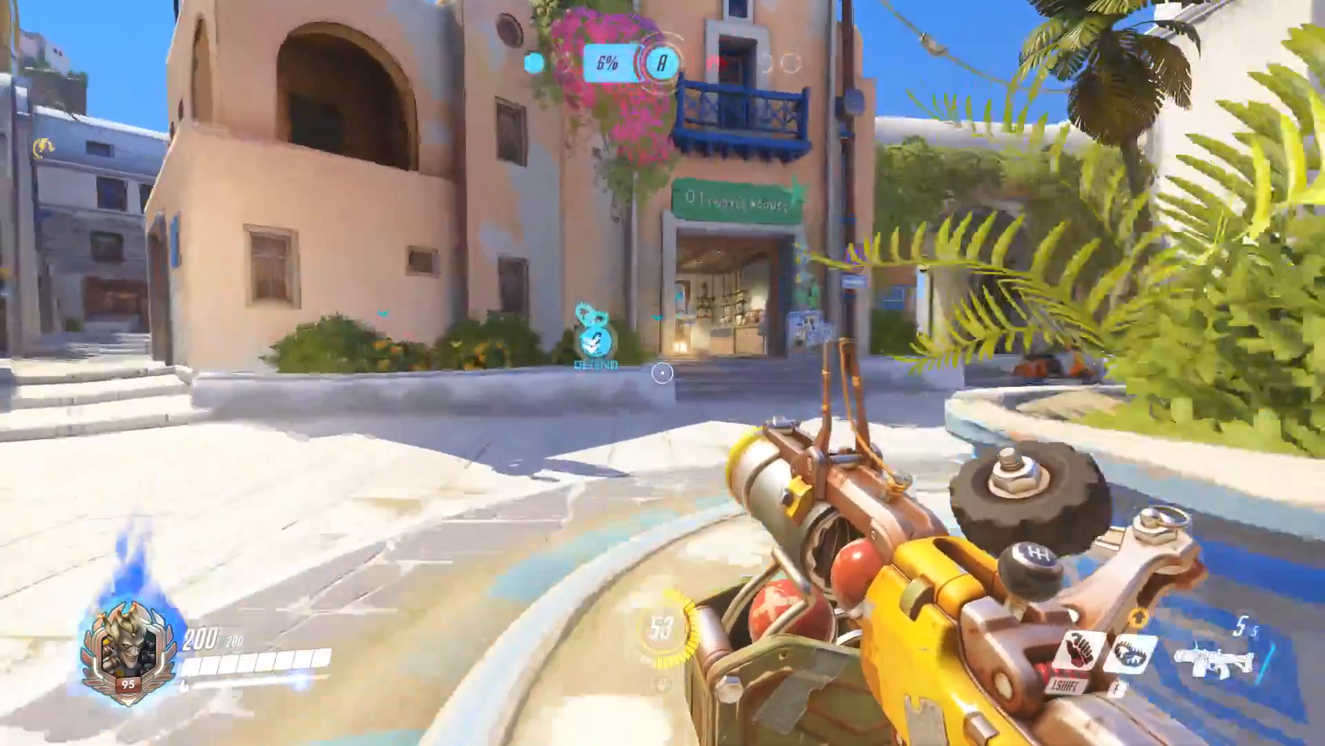
key("w")
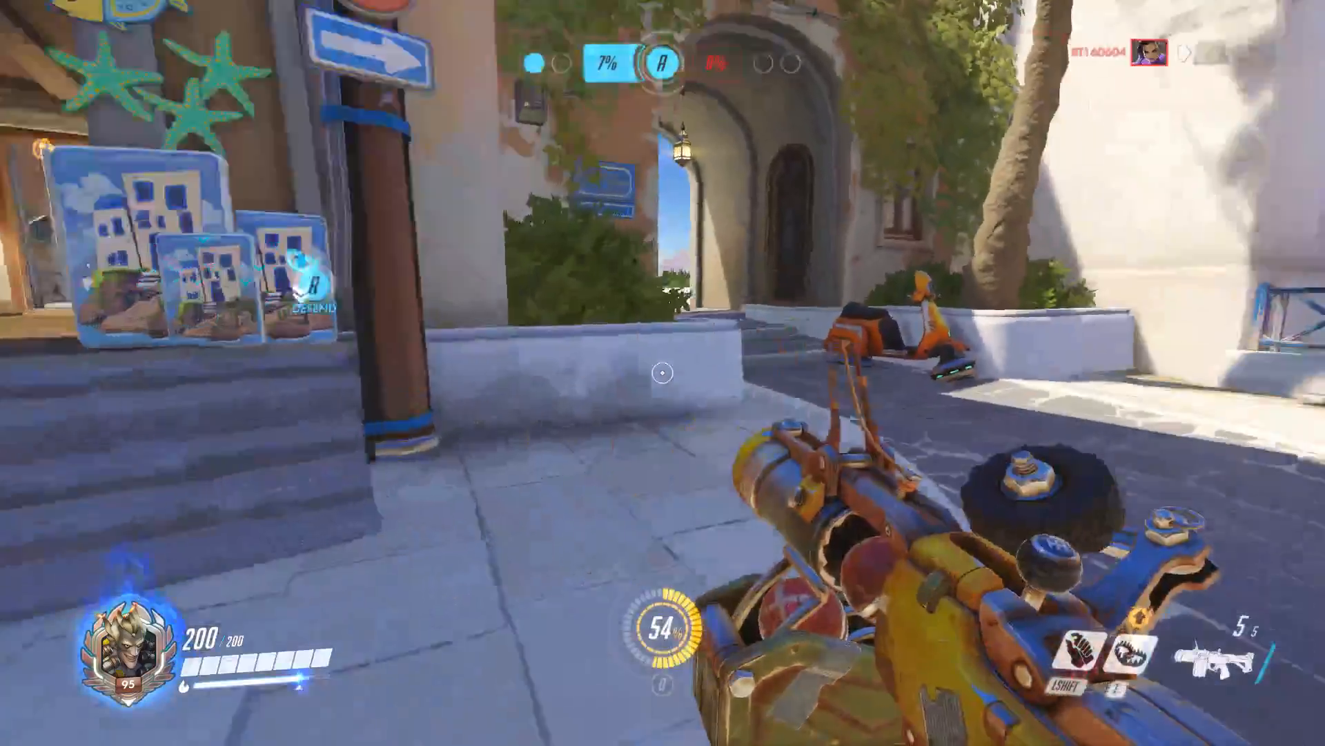
key("w")
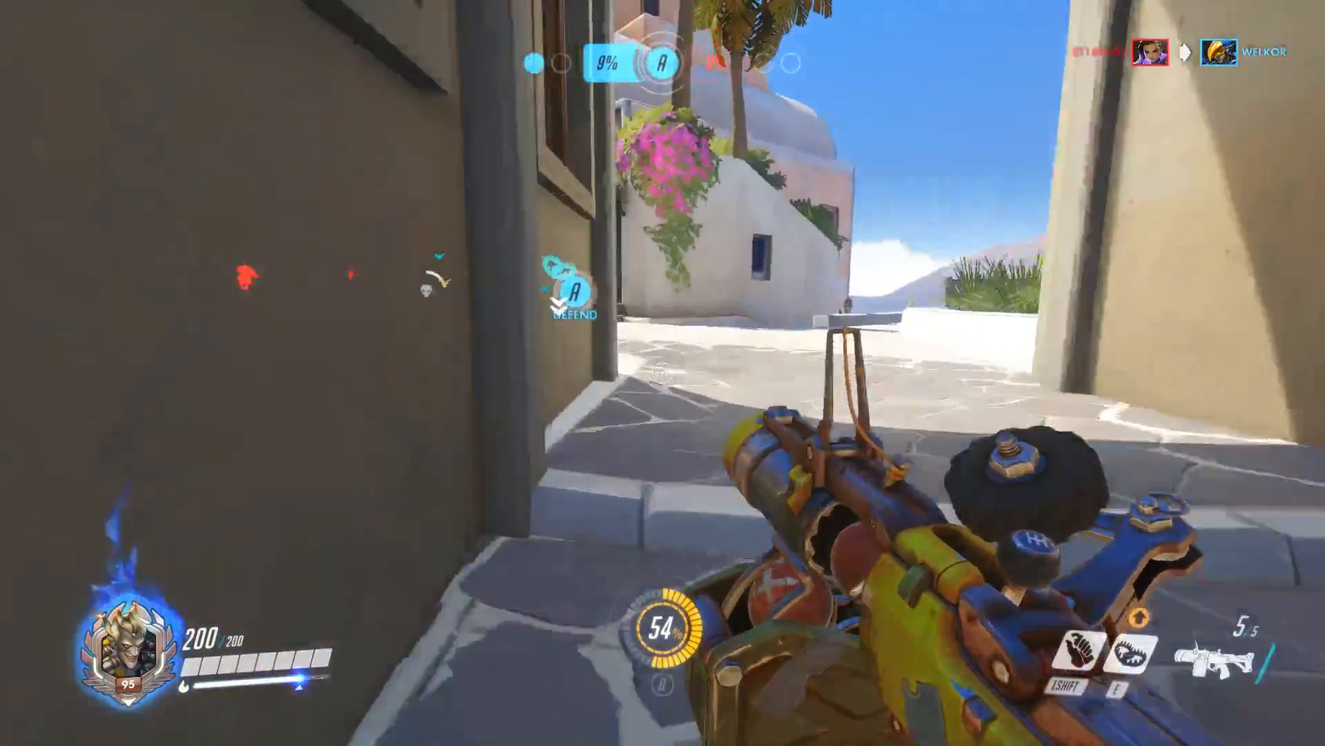
- Run across the plaza past the Kofi Aromo café and up the stepped alley under the bridge toward objective A
key("w")
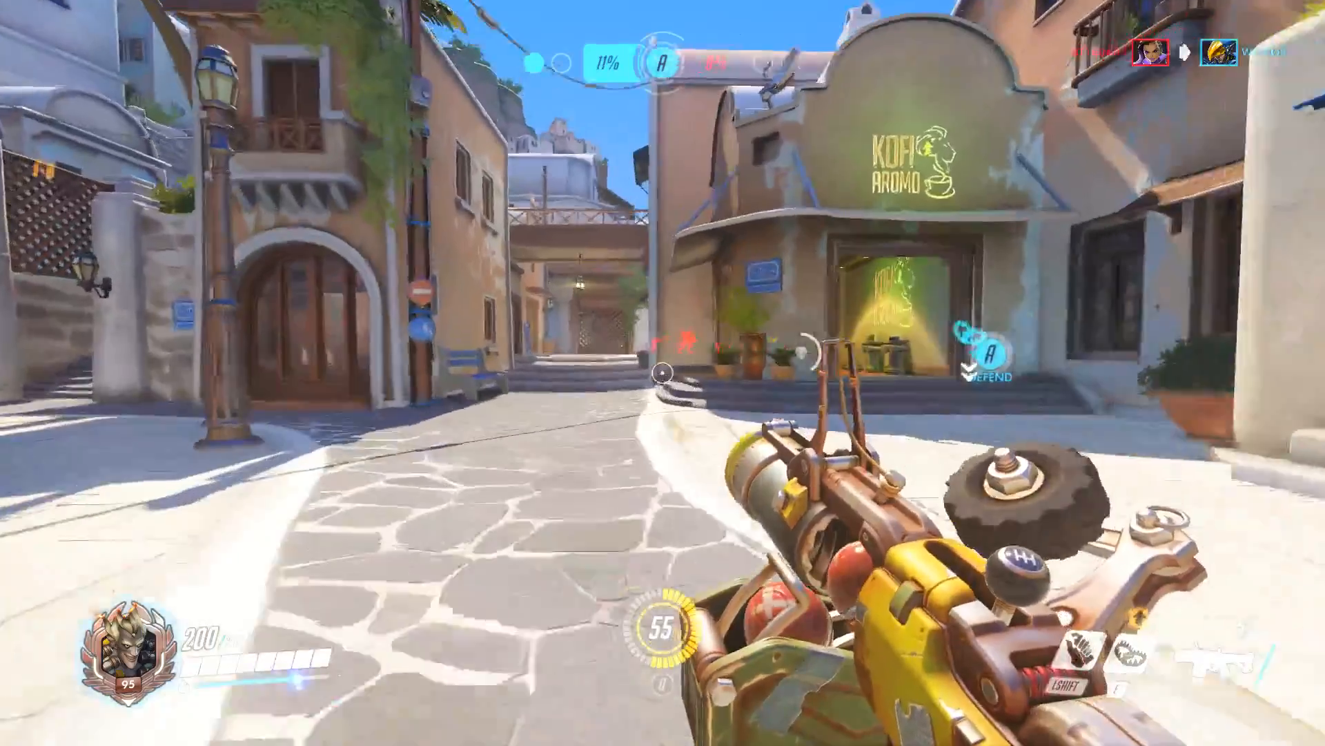
key("w")
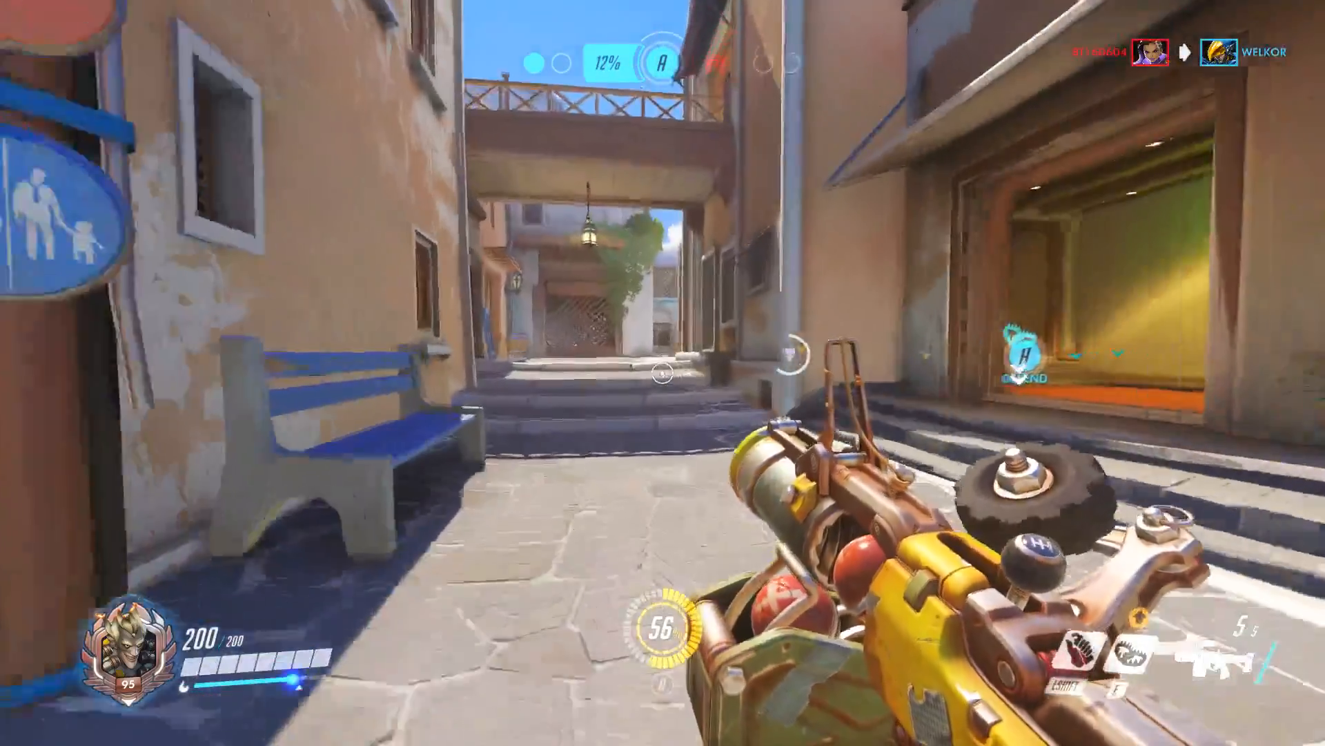
key("w")
key("w")
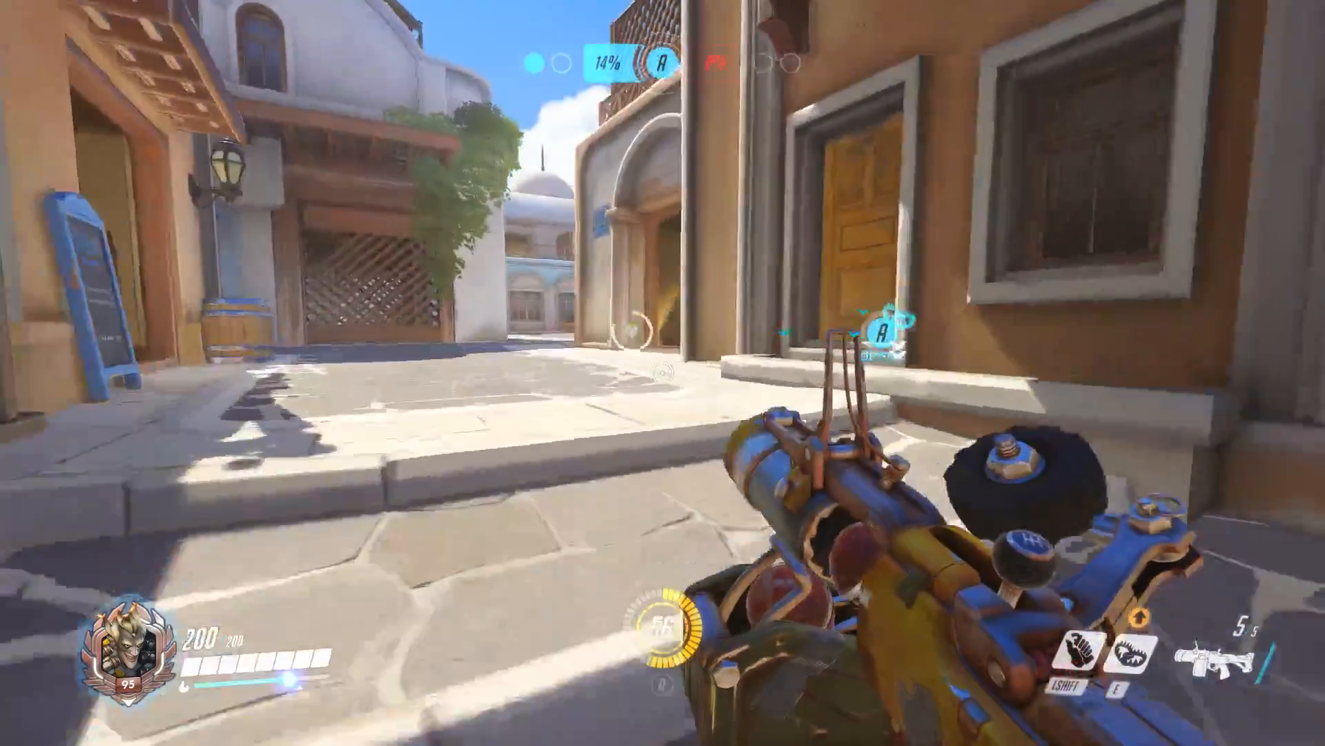
key("w")
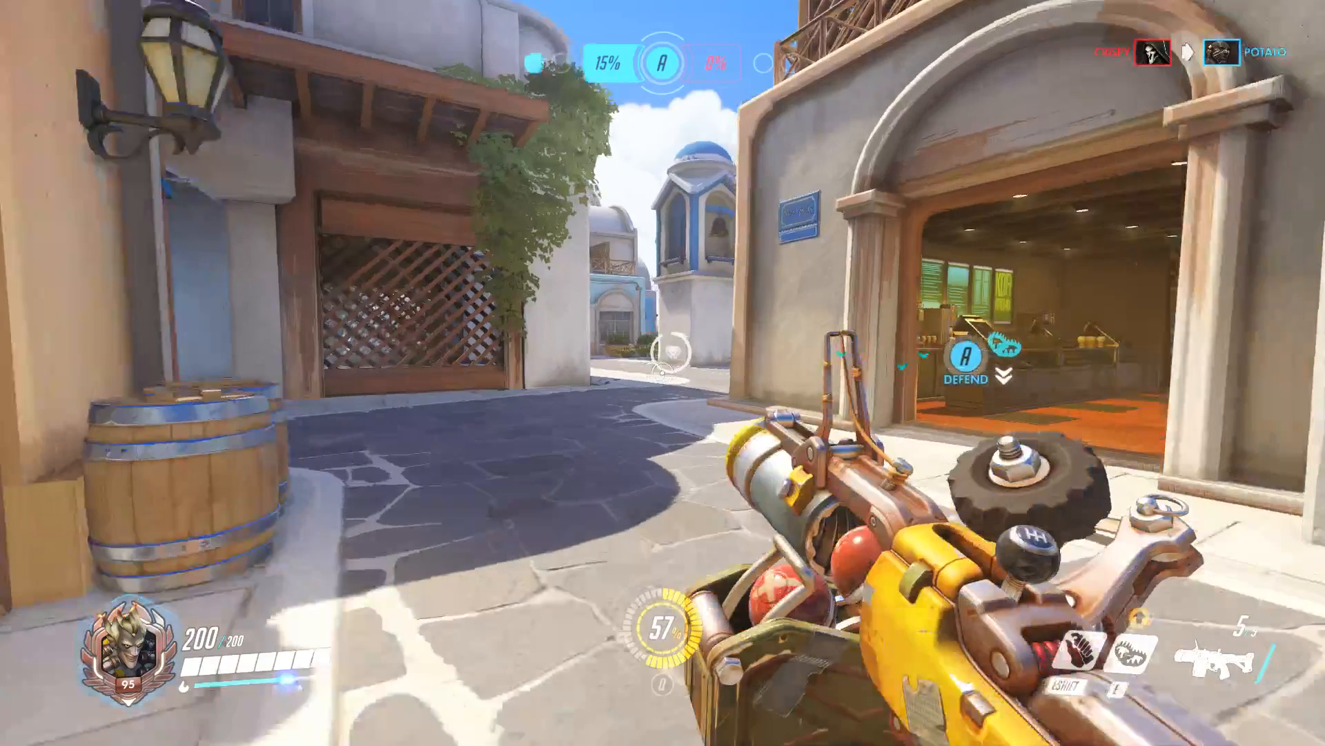
- Cut through the pillared hall with the health pack, fire a grenade beside the outer wall, and move out into the street
key("w")
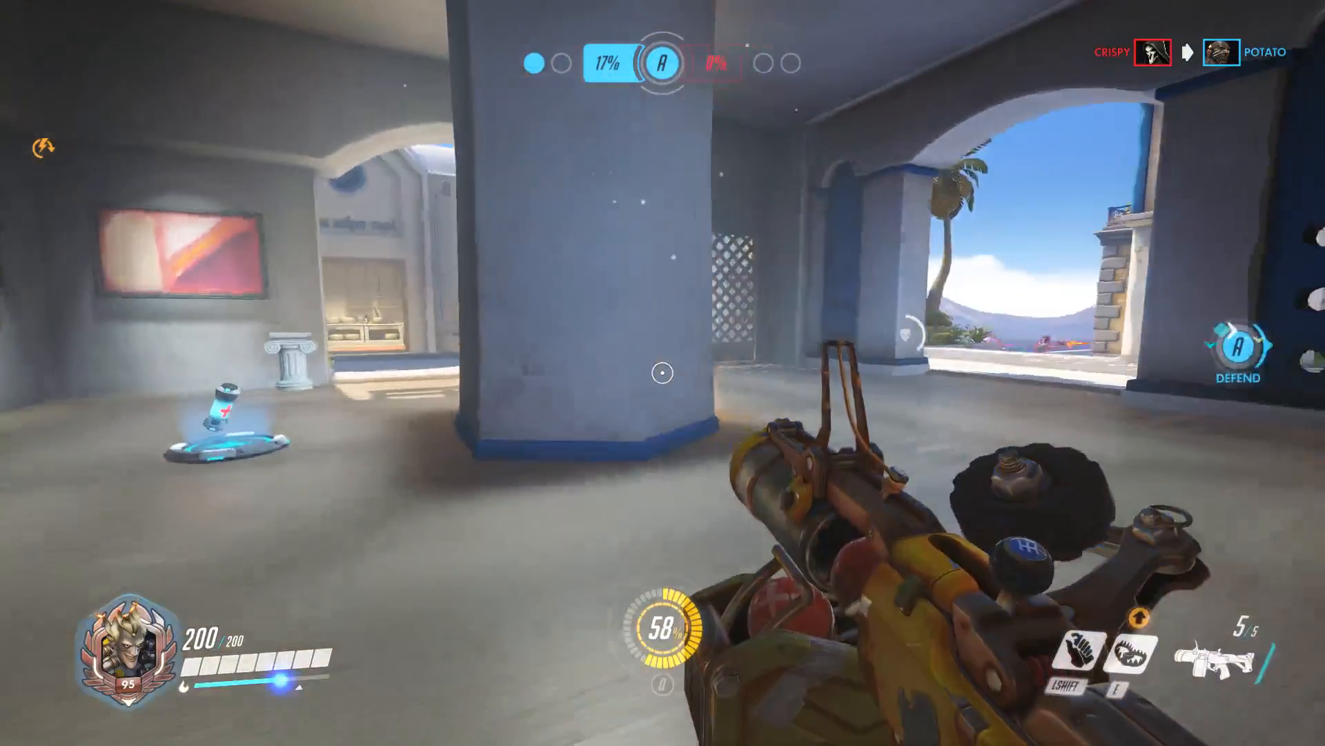
key("w")
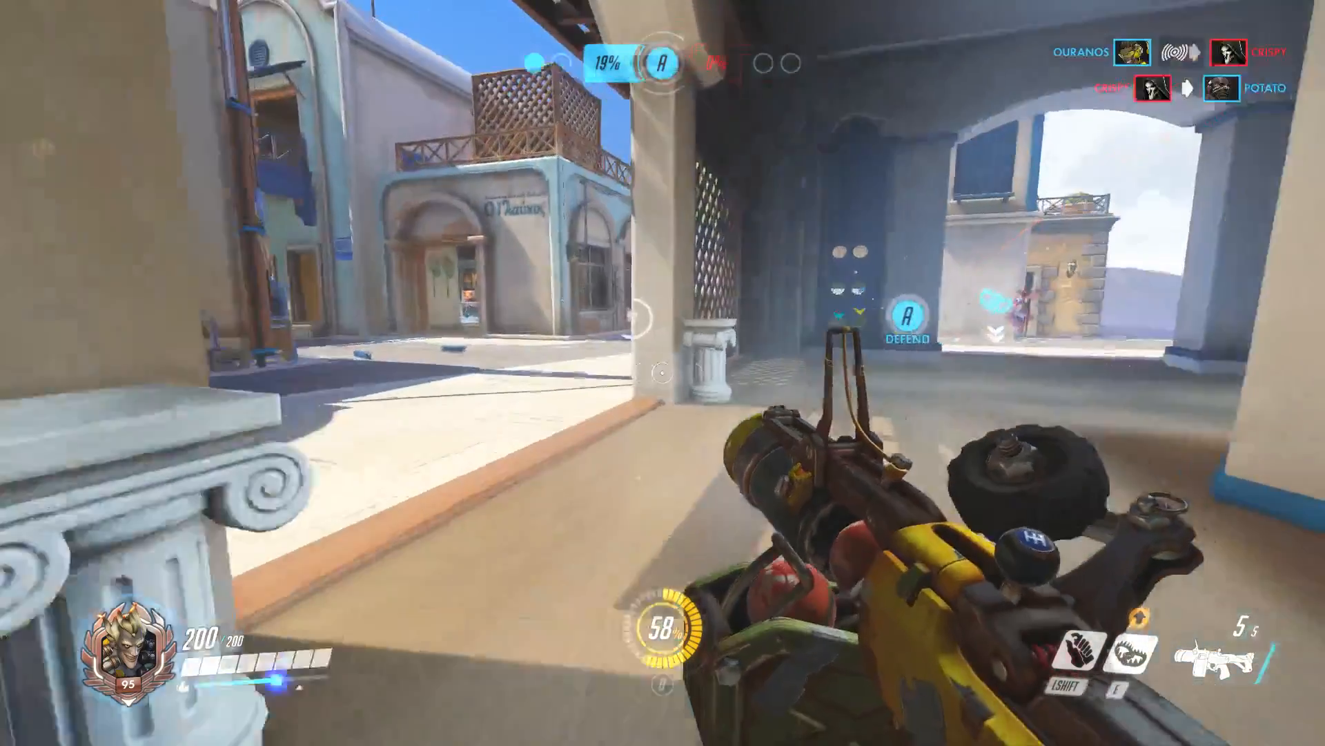
key("w")
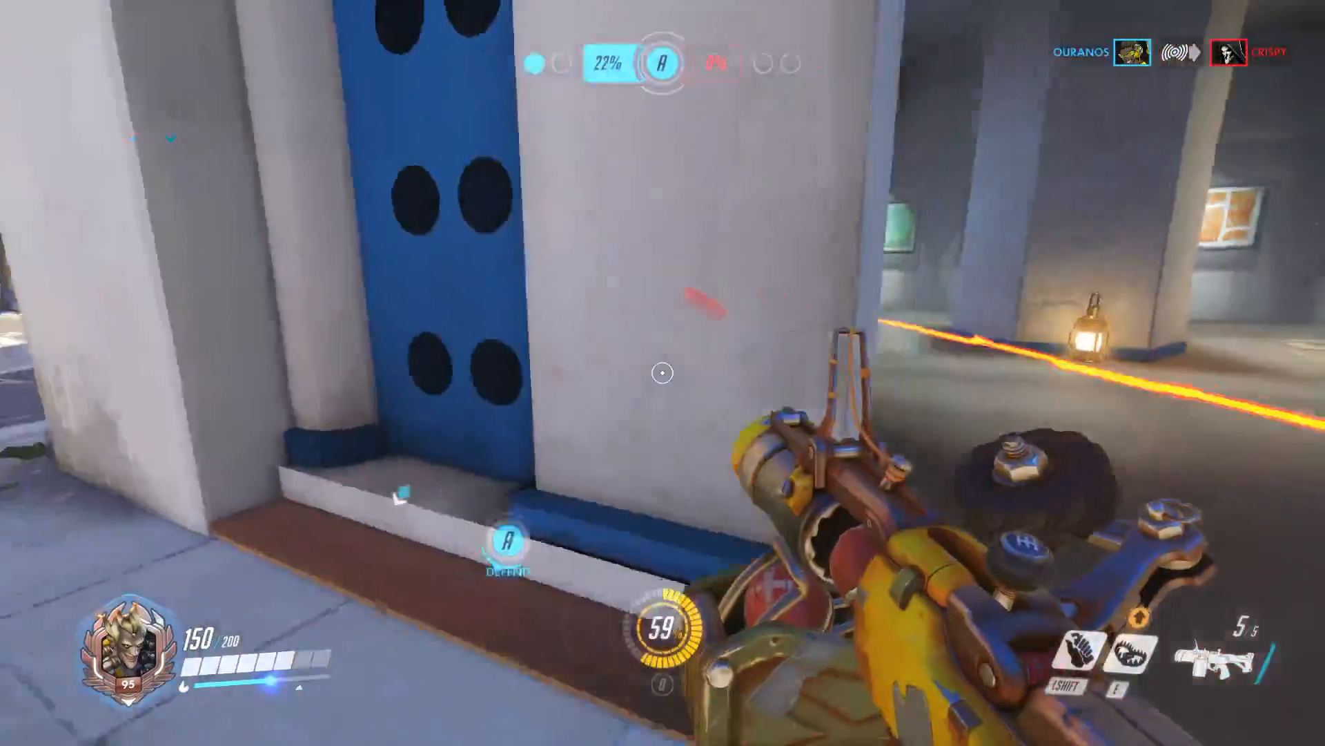
left_click(663, 372)
key("w")
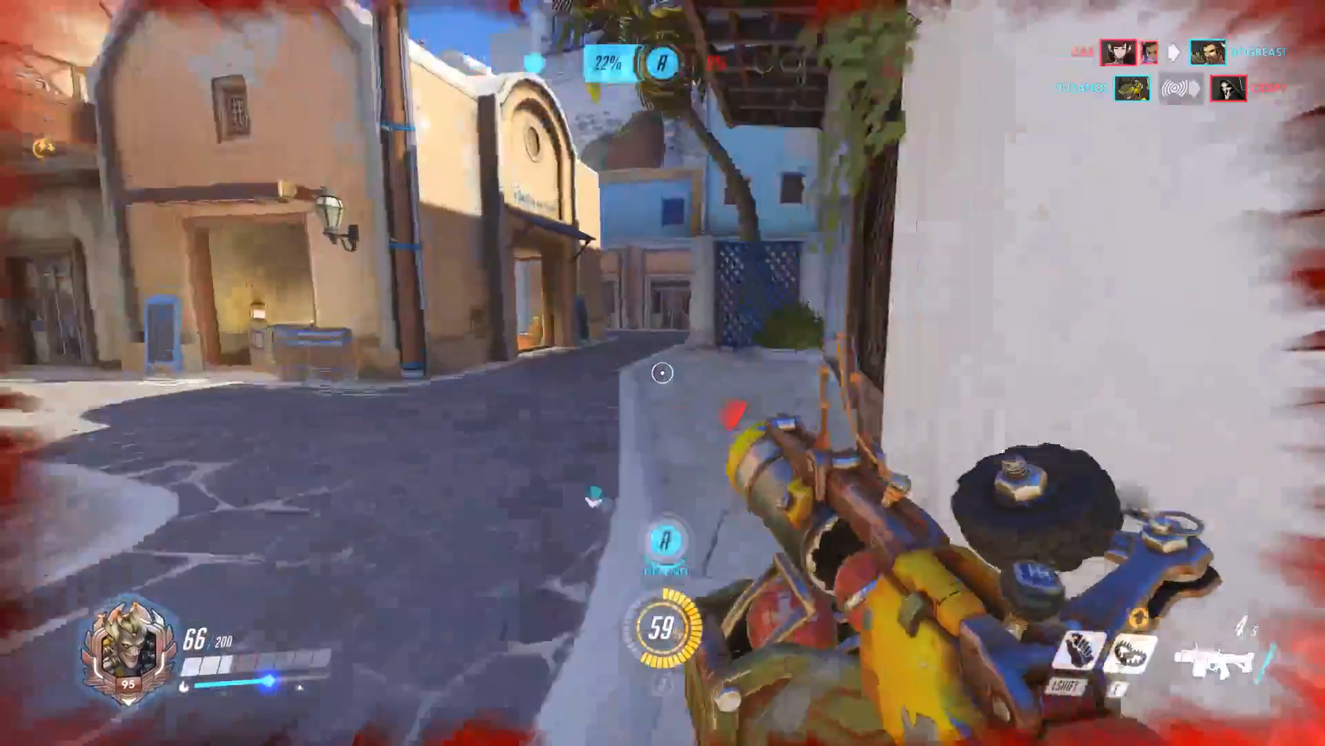